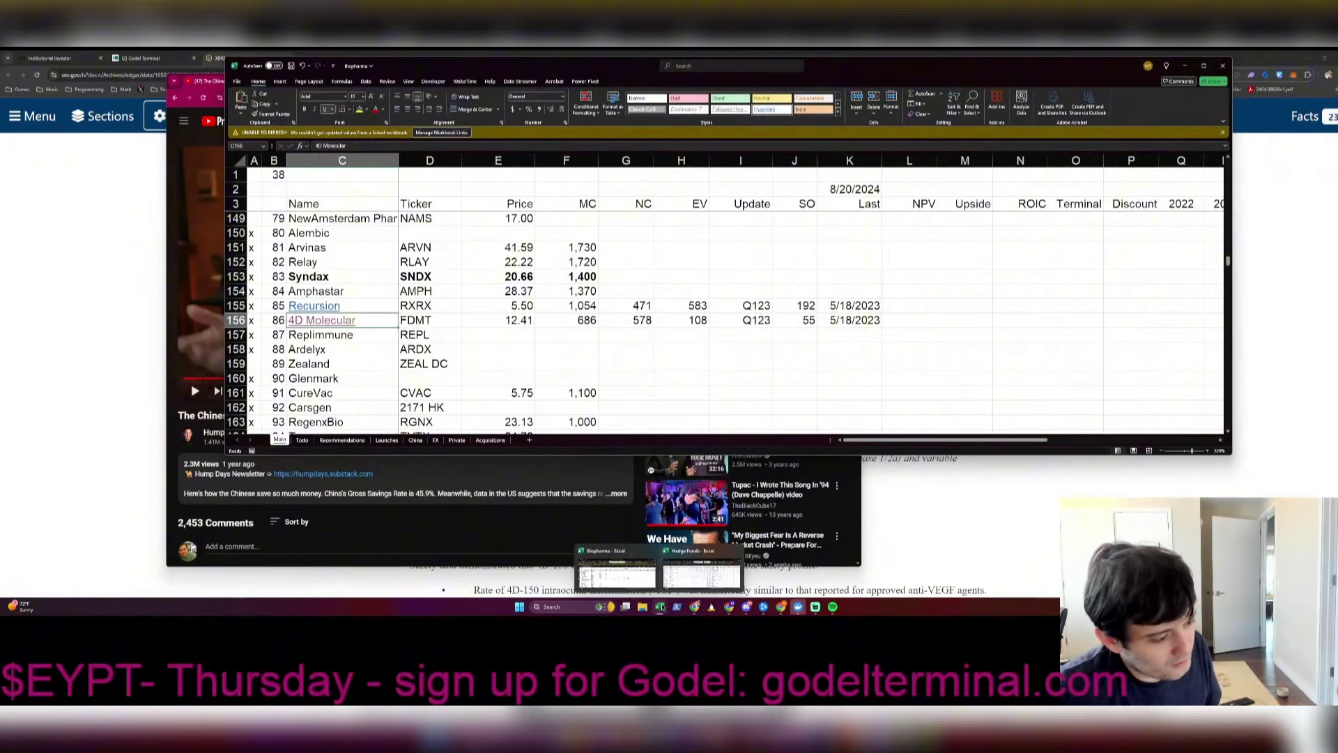
Step: Bring up the Software workbook in Excel and go to its Fintech sheet
click(701, 575)
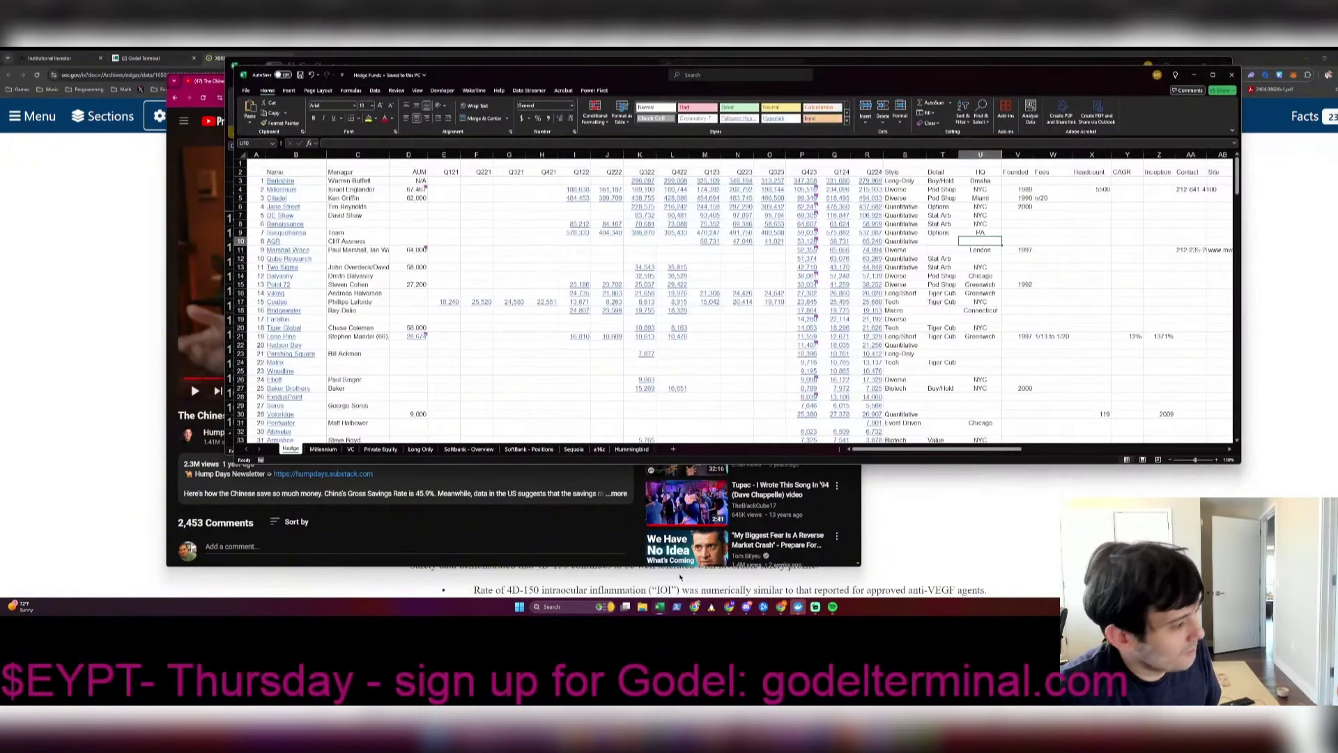
key(alt+f)
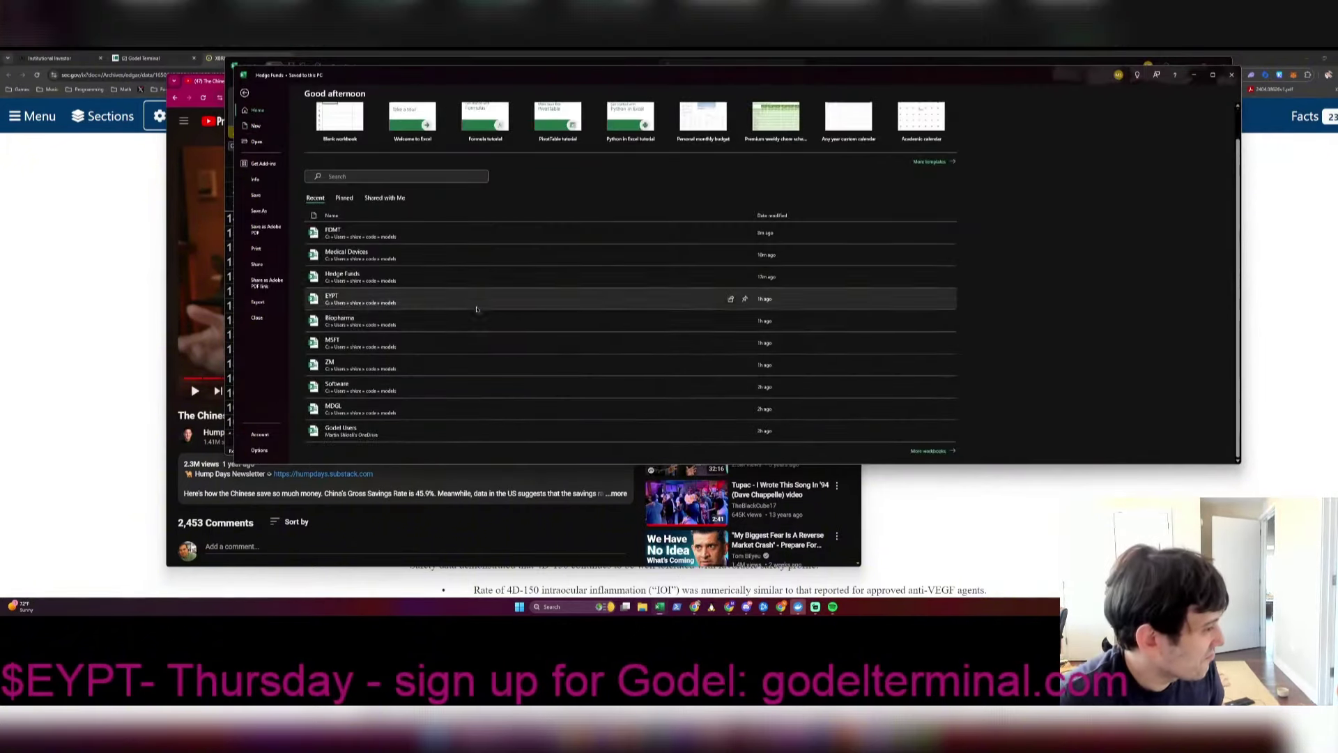
key(Escape)
key(ctrl+Tab)
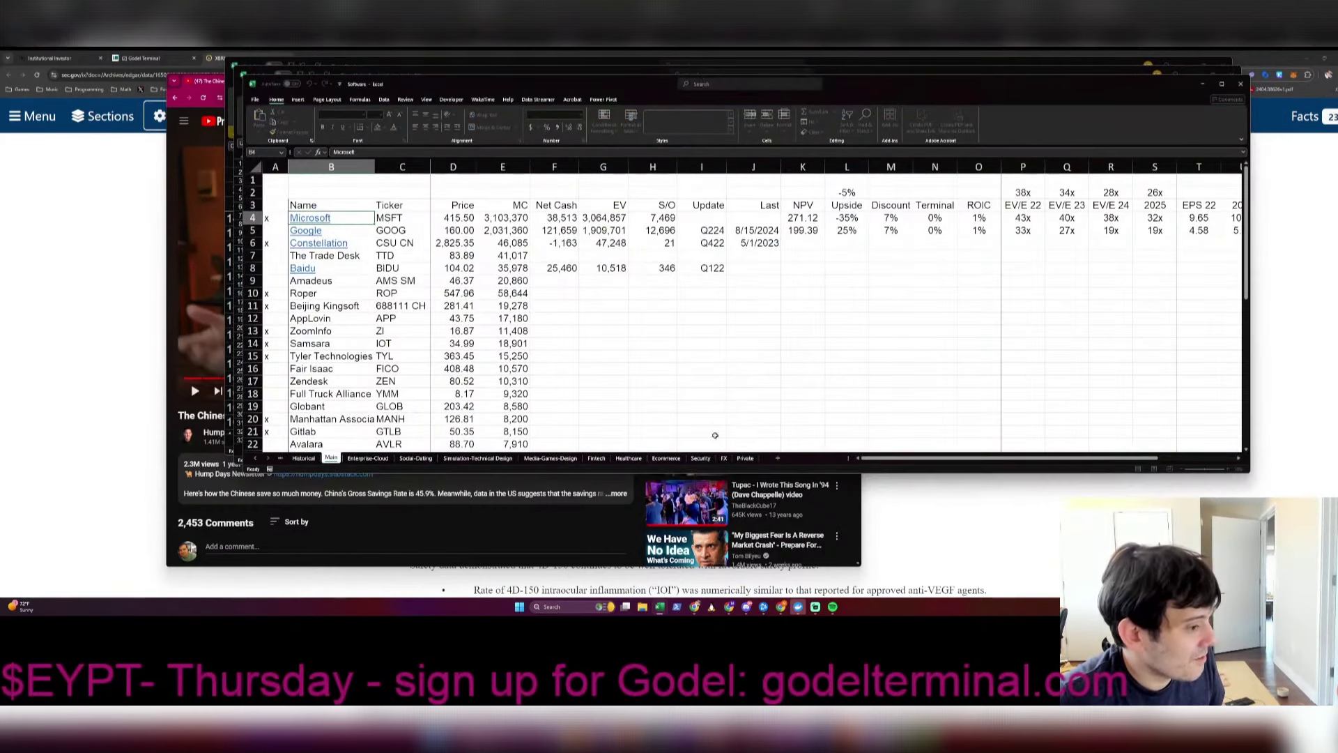
click(595, 458)
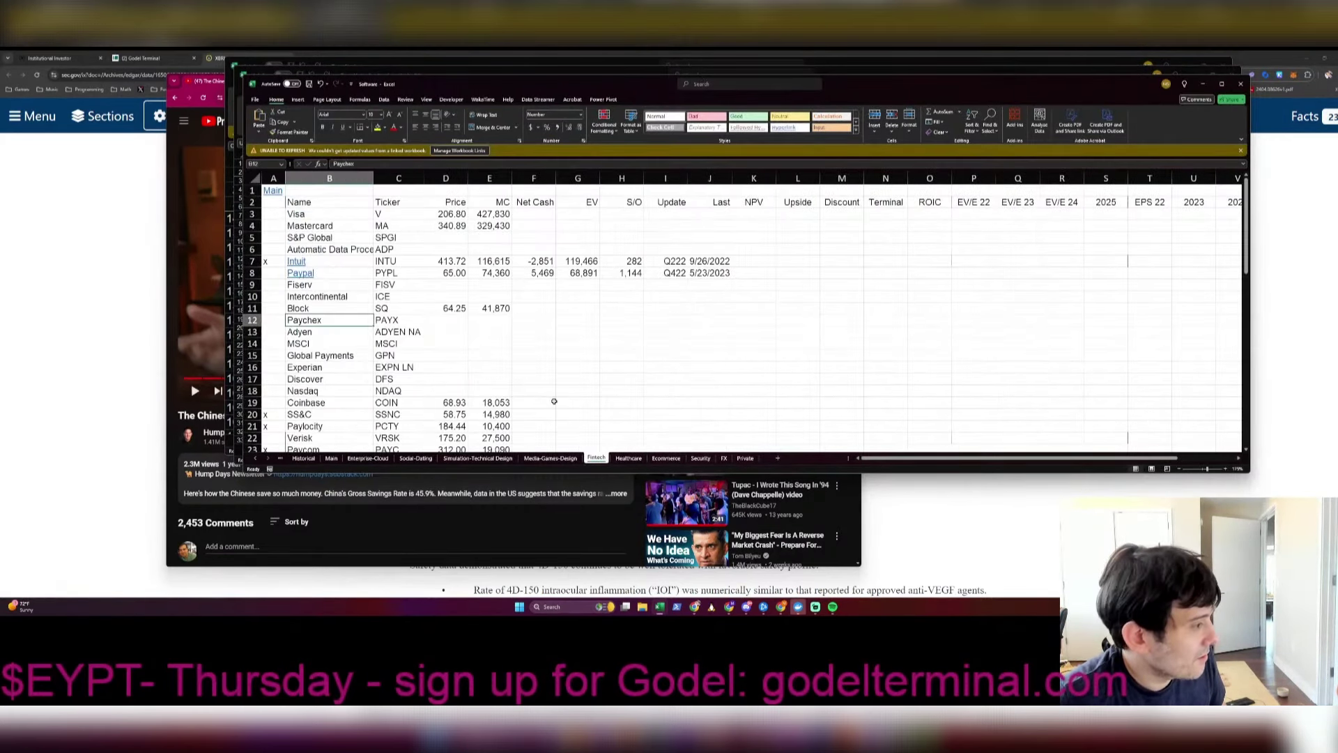
Step: Search the Fintech sheet for an existing company entry
key(ctrl+f)
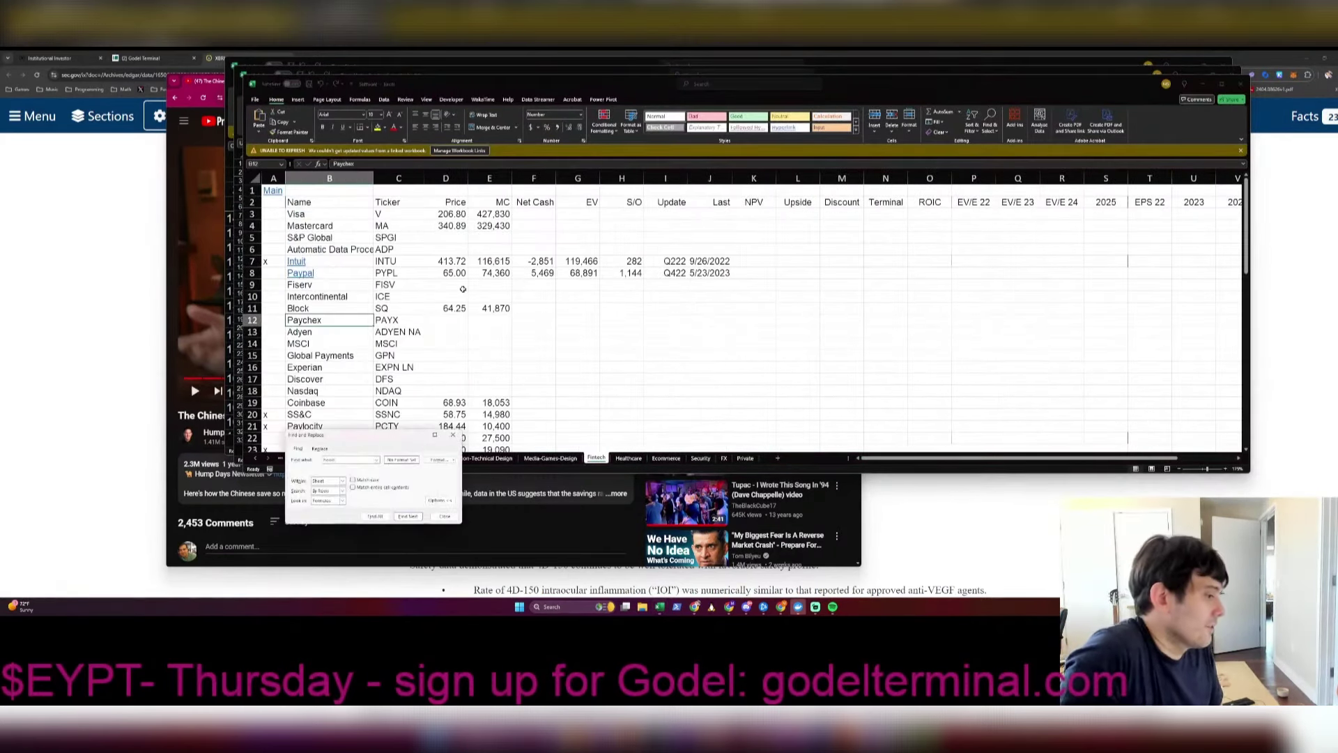
key(Return)
key(Return)
key(Escape)
Step: Insert a new row below Paychex and enter Robinhood with the ticker HOOD
key(Down)
key(shift+space)
key(ctrl+shift+plus)
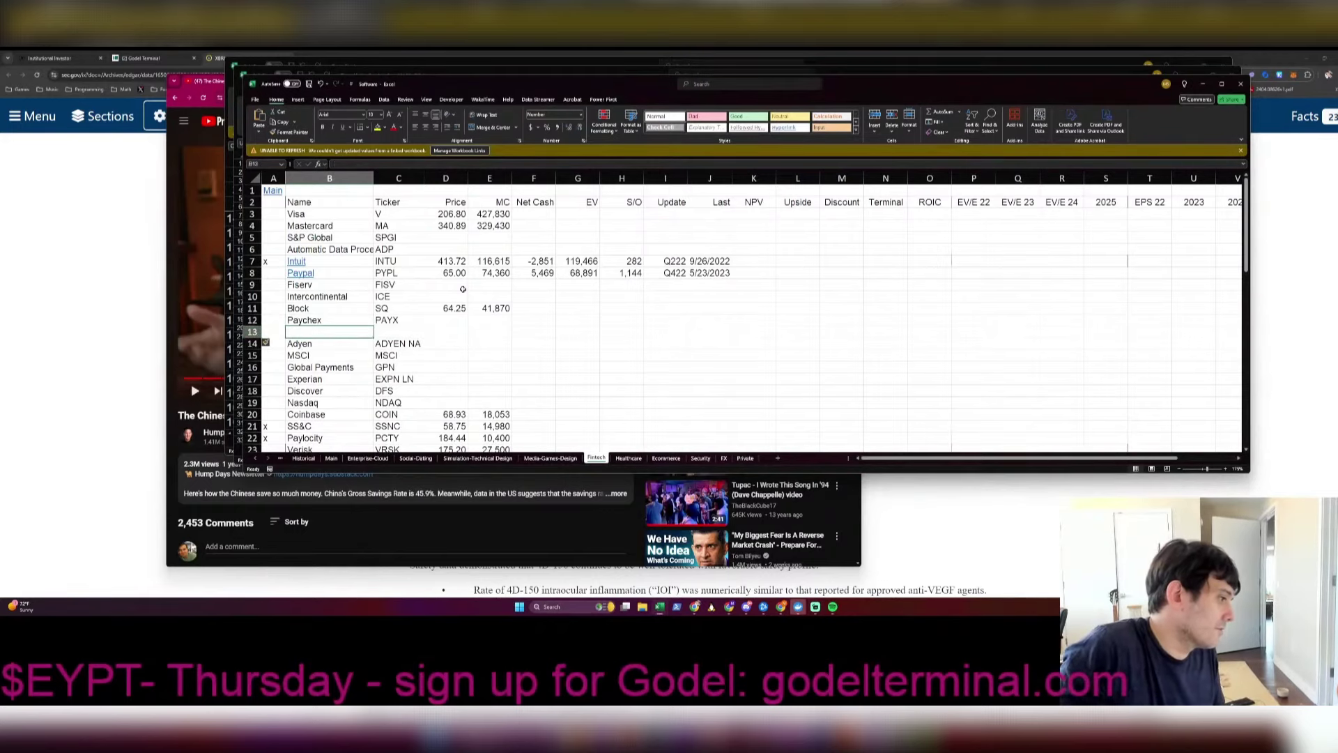
text(Robinhood)
key(Tab)
text(HOOD)
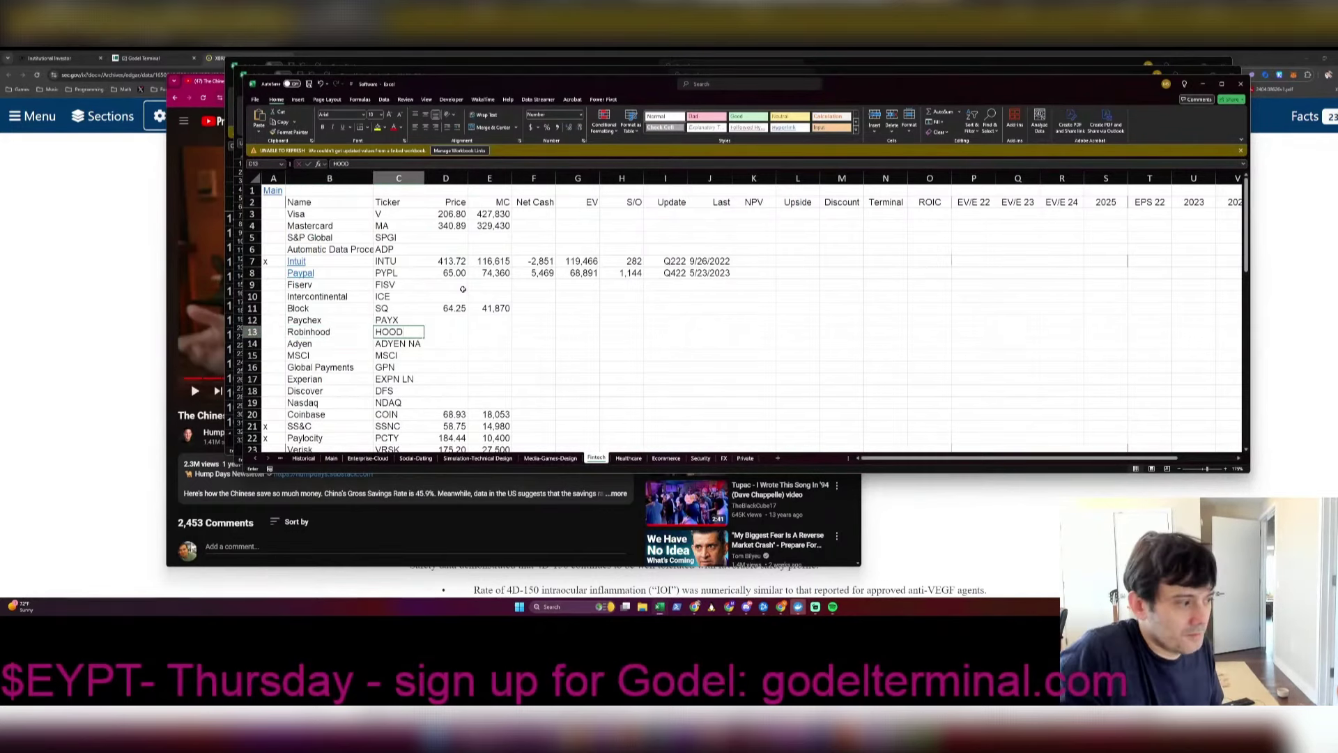
key(Tab)
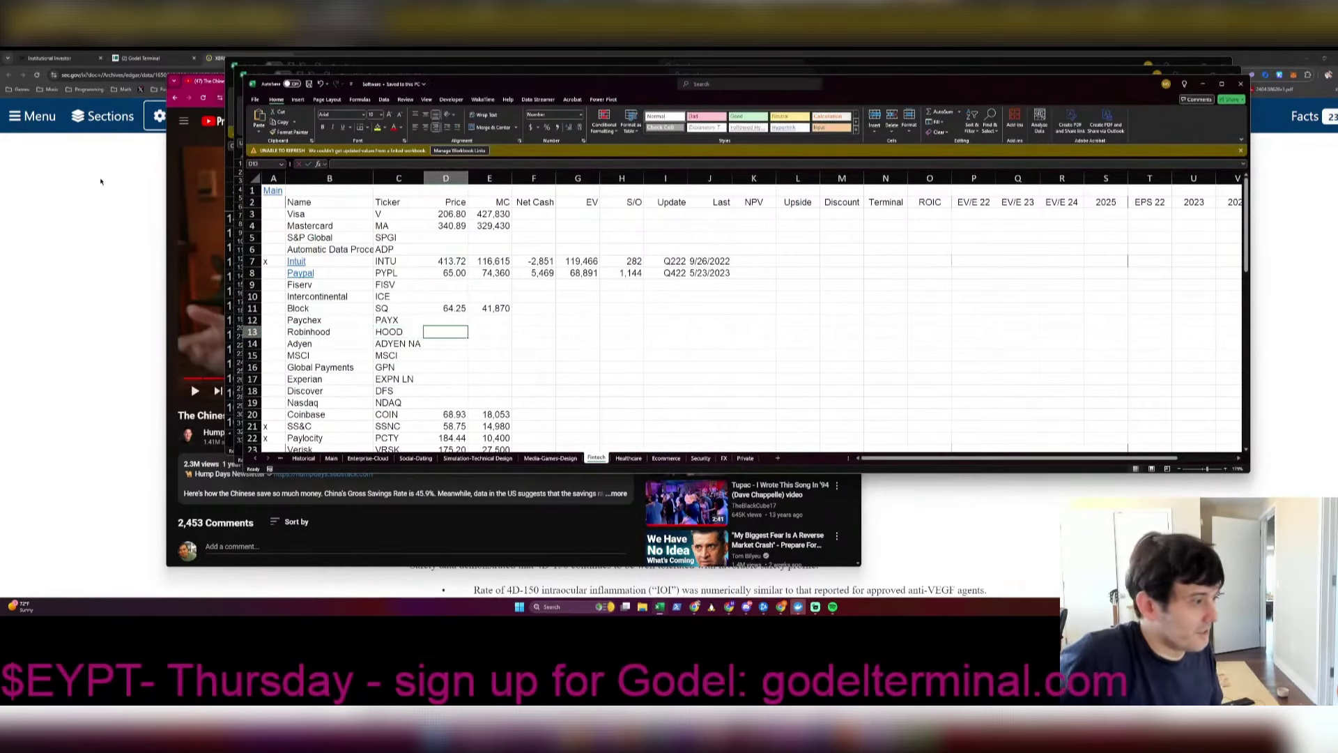
Step: Look up the HOOD quote in Godel Terminal and enter 22.70 as Robinhood's price in the Fintech sheet
click(143, 58)
text(HOOD)
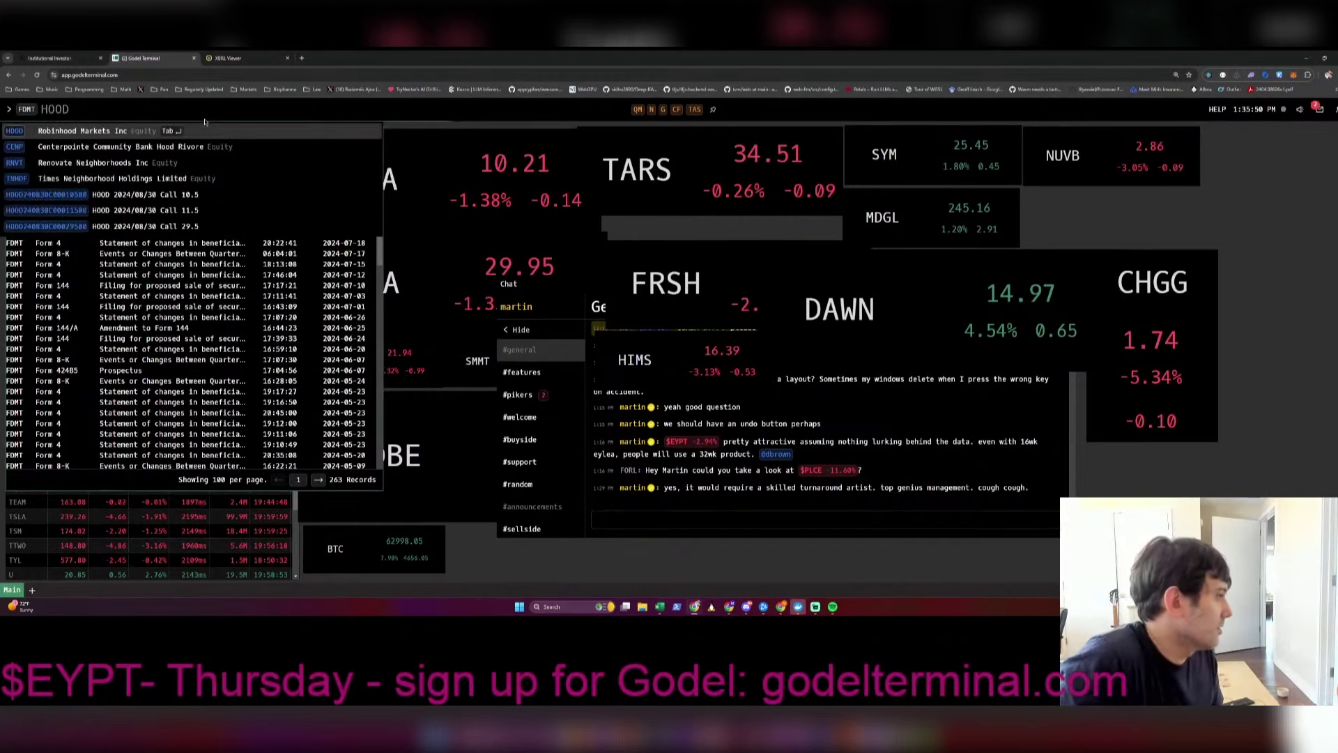
key(Return)
key(alt+Tab)
text(22.70)
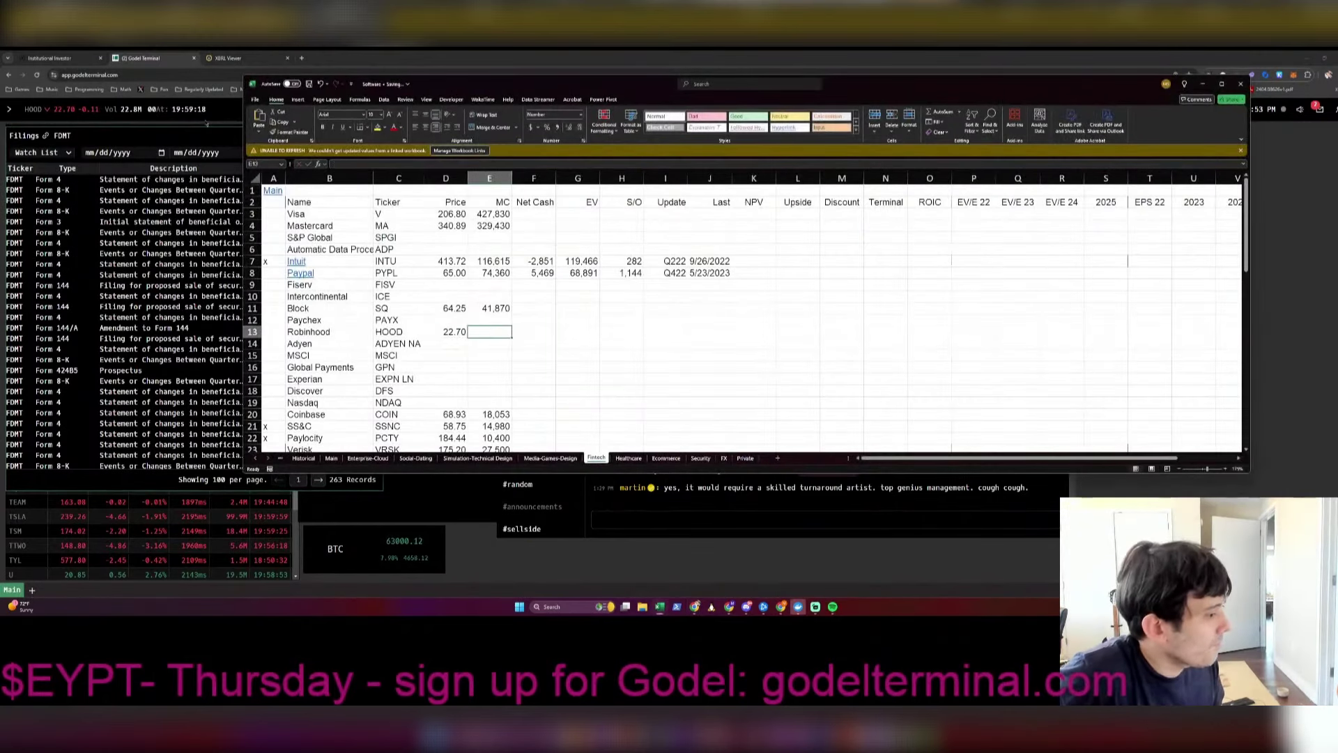
Step: List HOOD's SEC filings in Godel Terminal and open the Form 8-K dated 2024-08-07
key(alt+Tab)
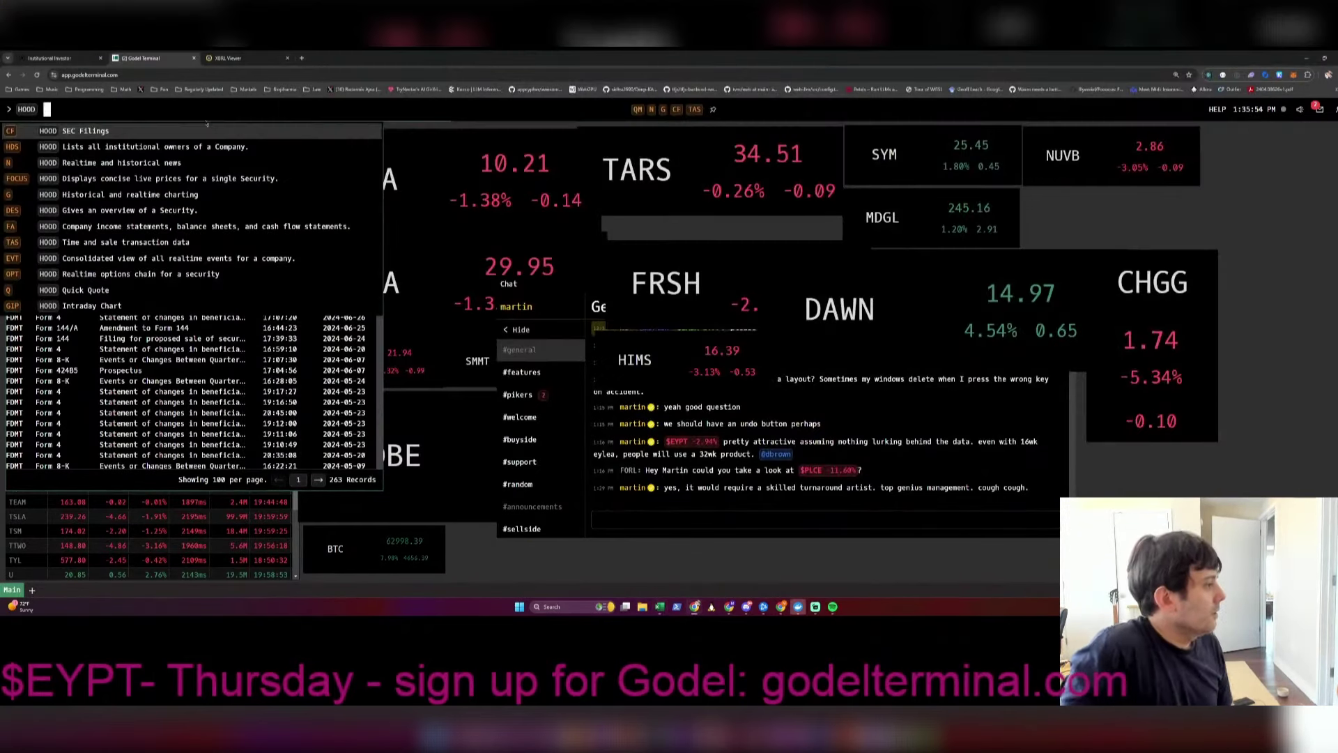
click(253, 131)
scroll(138, 305, down, 2)
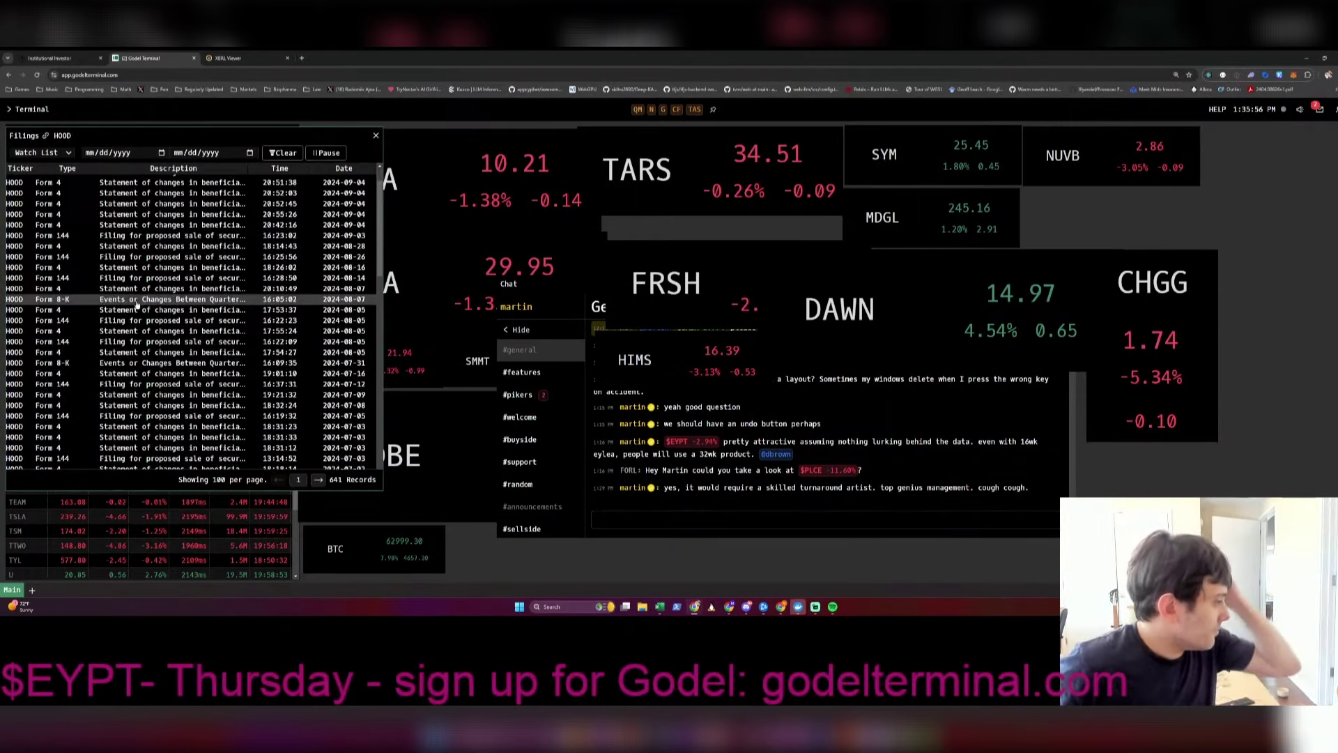
click(138, 302)
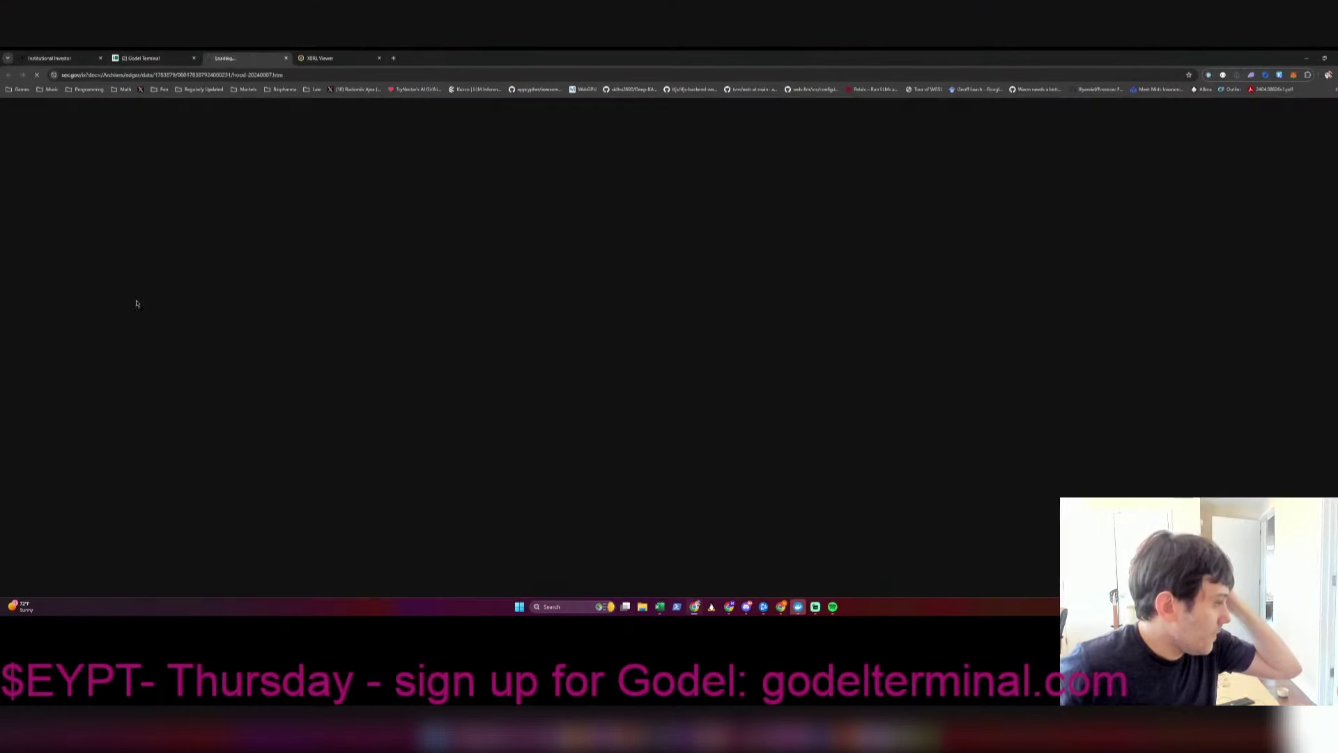
Step: Open the Exhibit 99.1 press release linked in the Form 8-K's exhibits section
scroll(553, 282, down, 12)
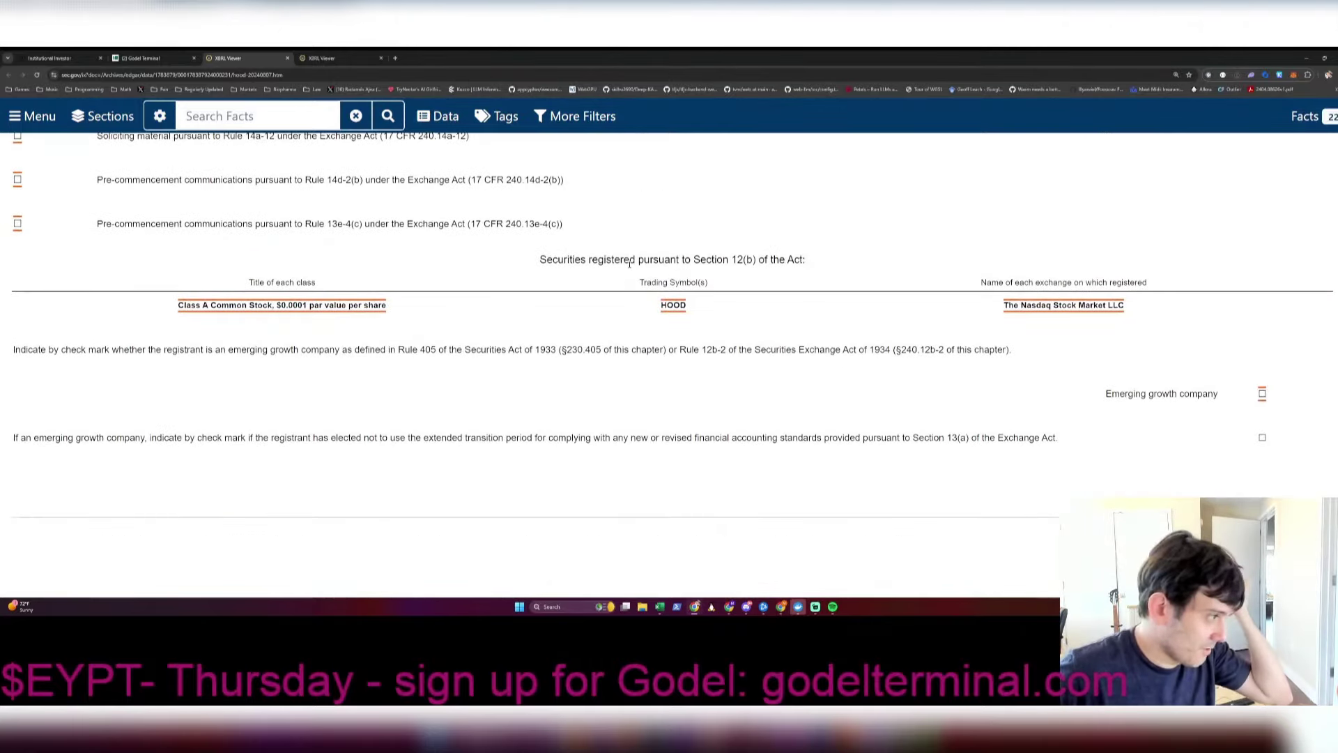
scroll(630, 263, down, 3)
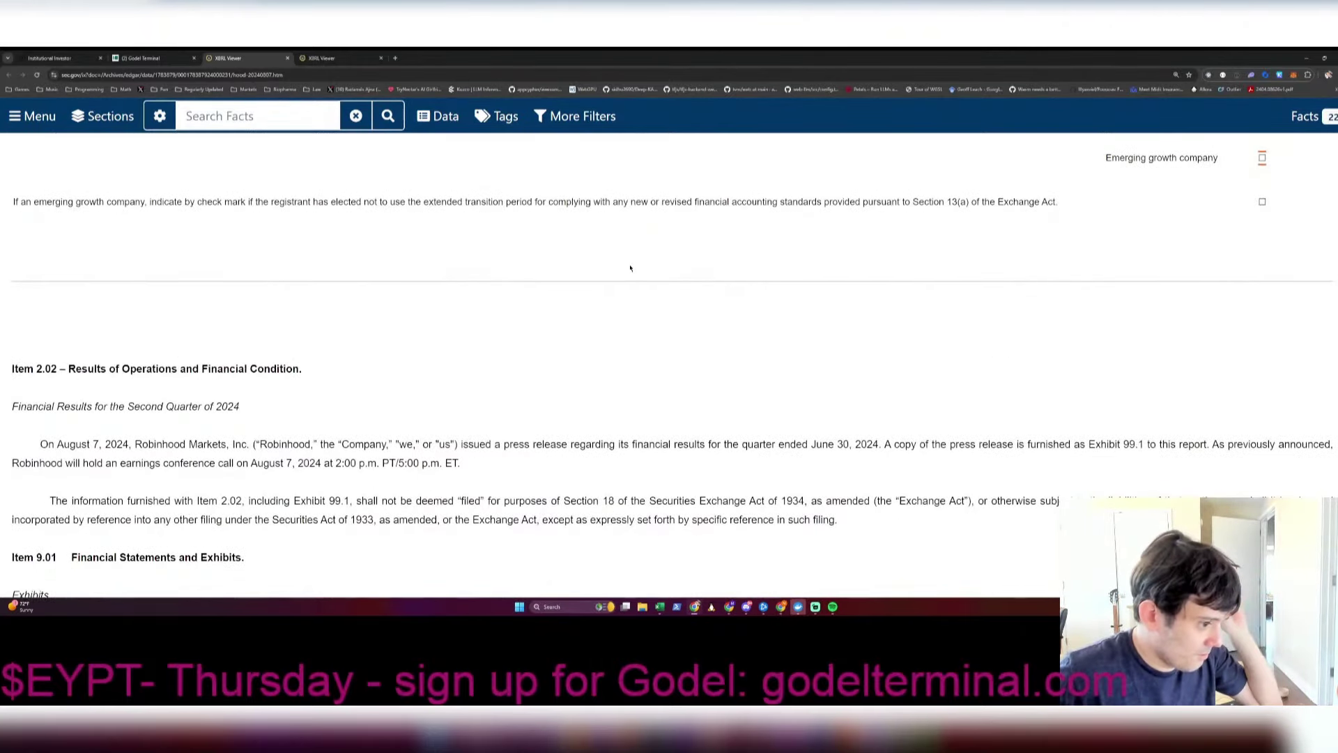
scroll(630, 269, down, 4)
click(488, 340)
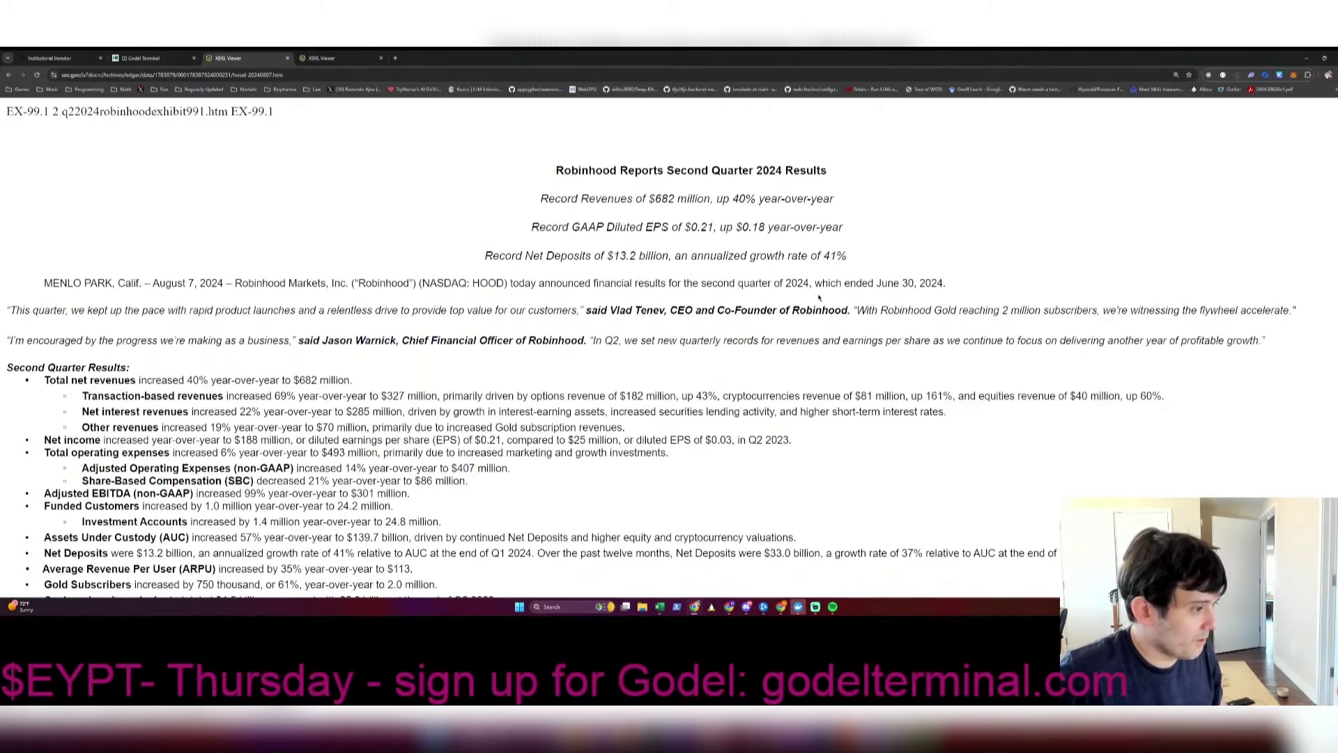
Step: Look through Robinhood's second-quarter 2024 press release to locate the condensed consolidated balance sheets
key(alt+Tab)
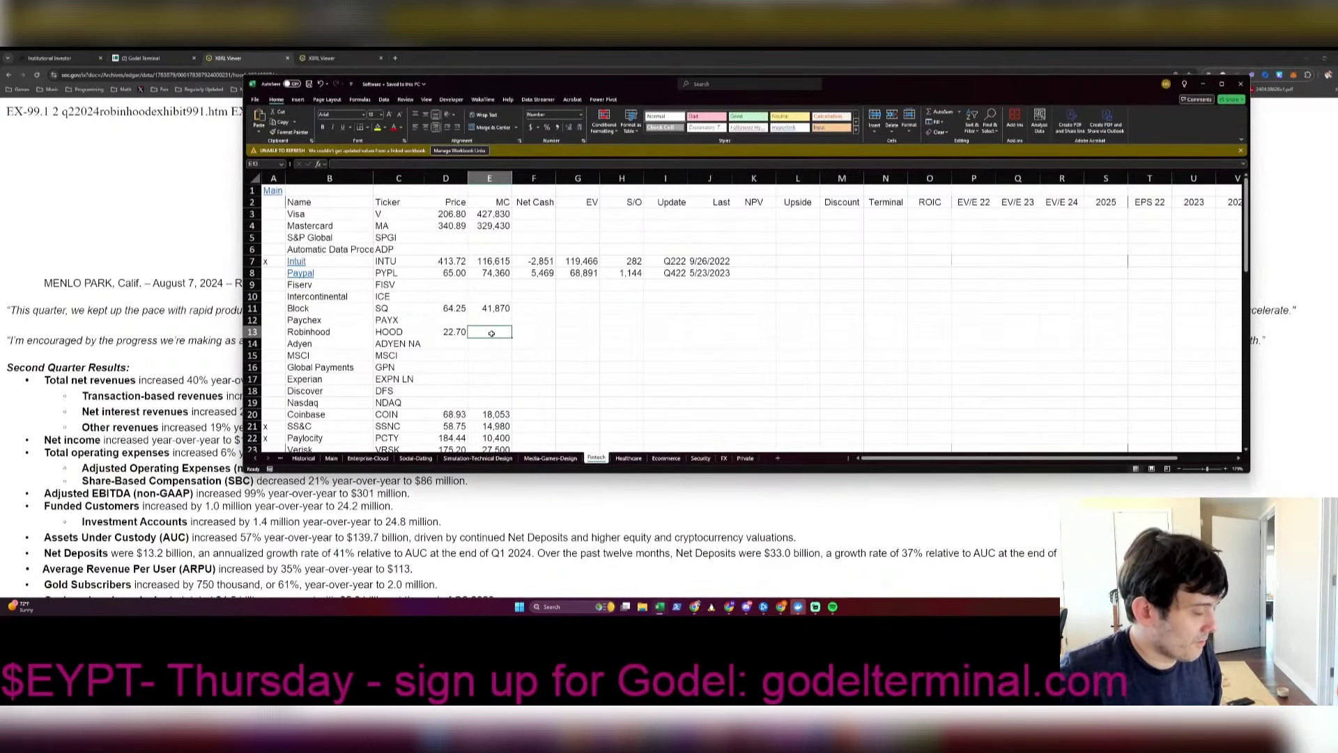
click(657, 328)
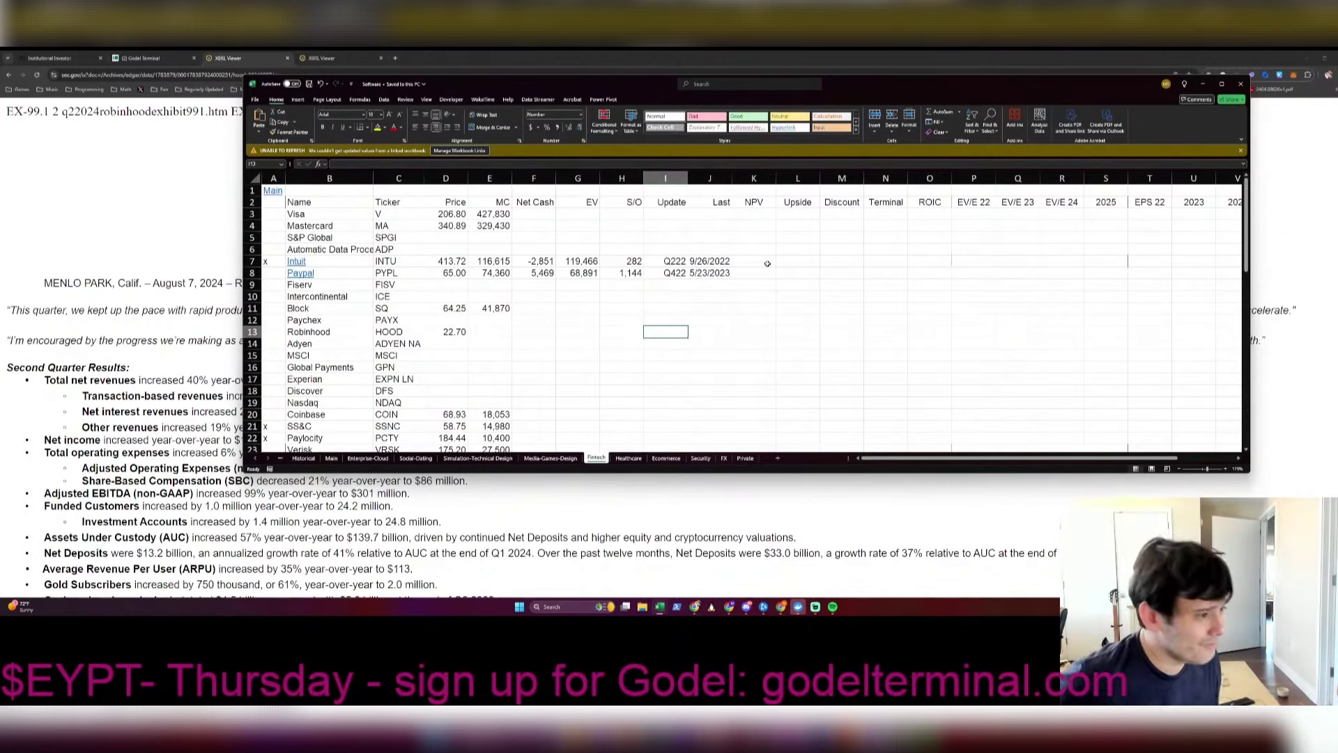
key(alt+Tab)
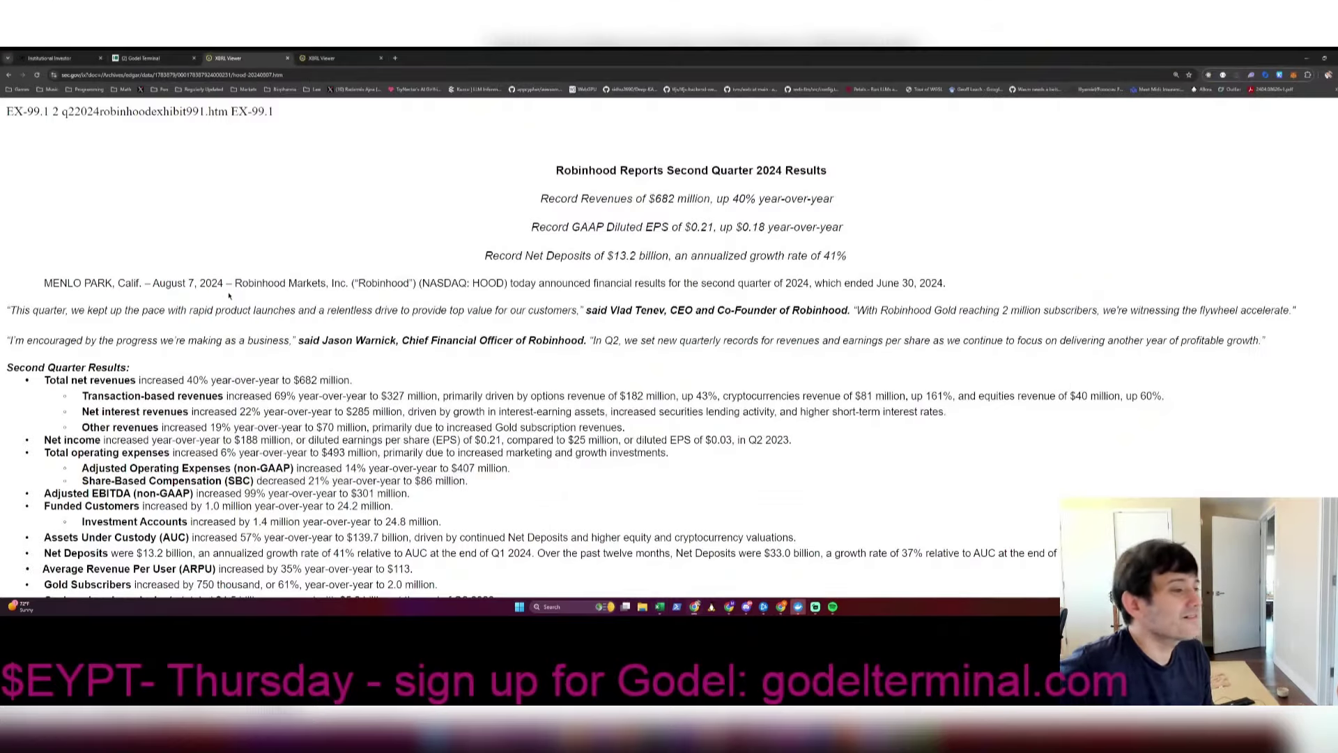
scroll(436, 322, down, 5)
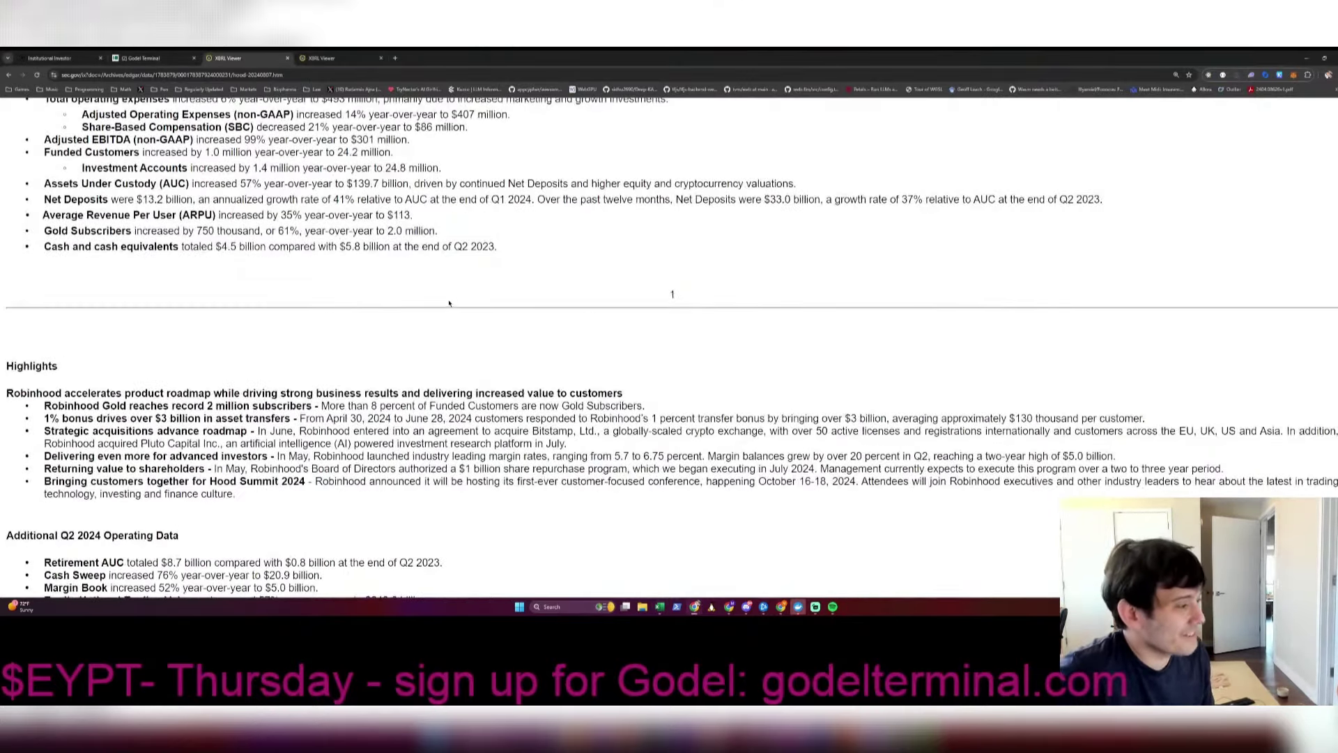
scroll(441, 311, down, 10)
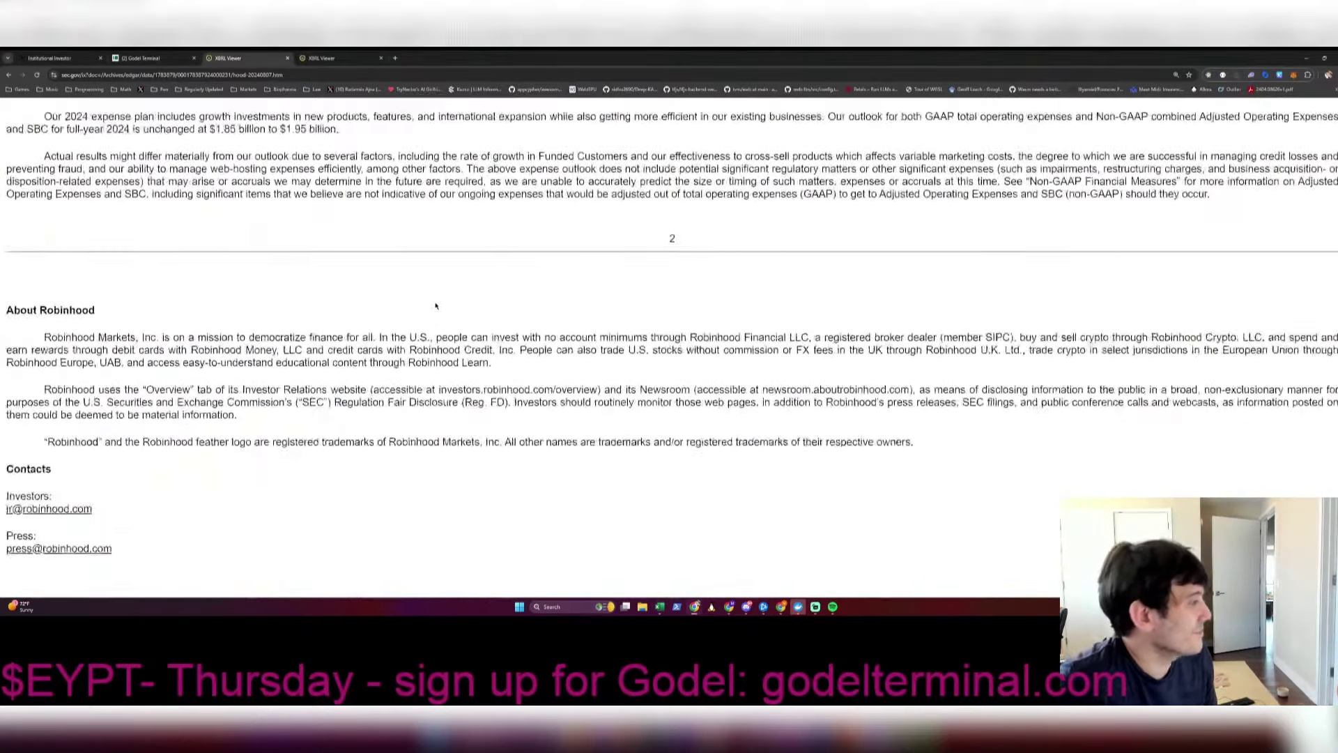
scroll(438, 308, up, 2)
scroll(434, 305, down, 6)
scroll(434, 305, down, 6)
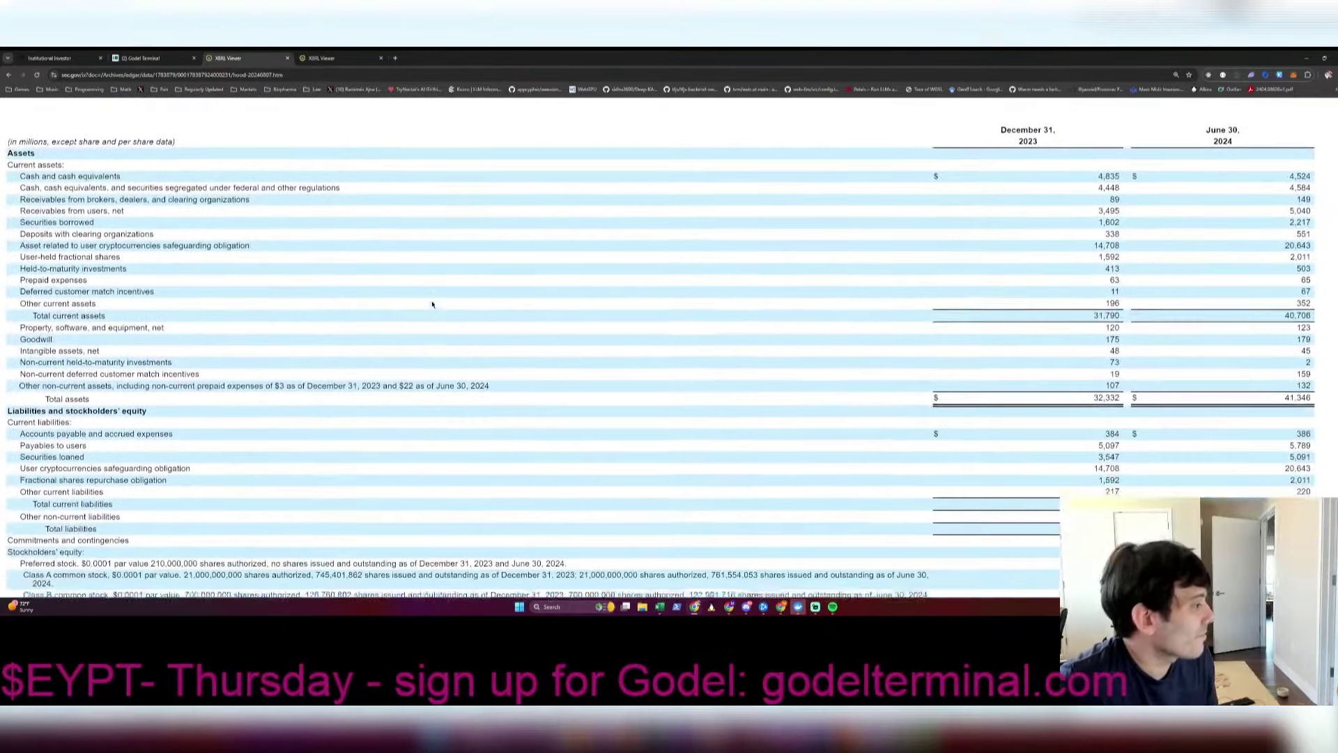
Step: Examine the assets, liabilities and stockholders' equity in Robinhood's June 30, 2024 balance sheet
key(alt+Tab)
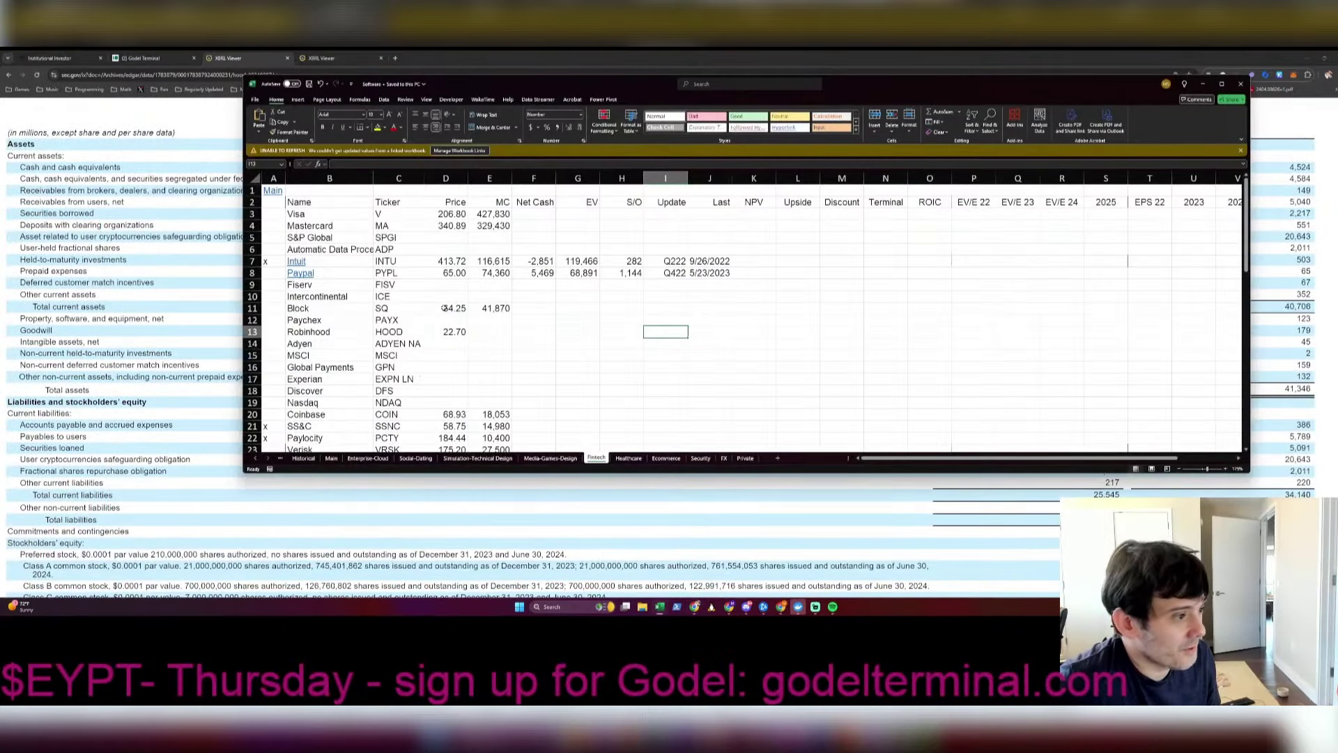
key(alt+Tab)
scroll(252, 342, down, 6)
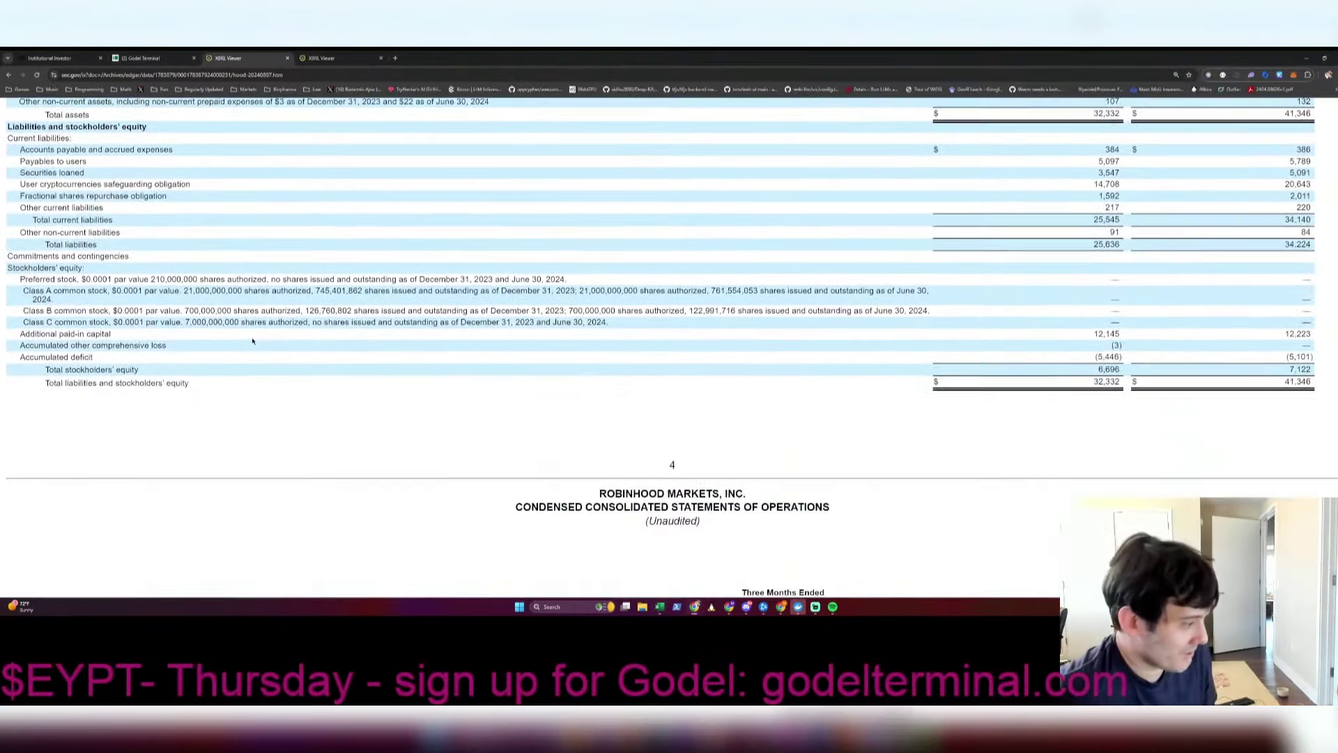
scroll(252, 343, down, 2)
scroll(251, 323, up, 5)
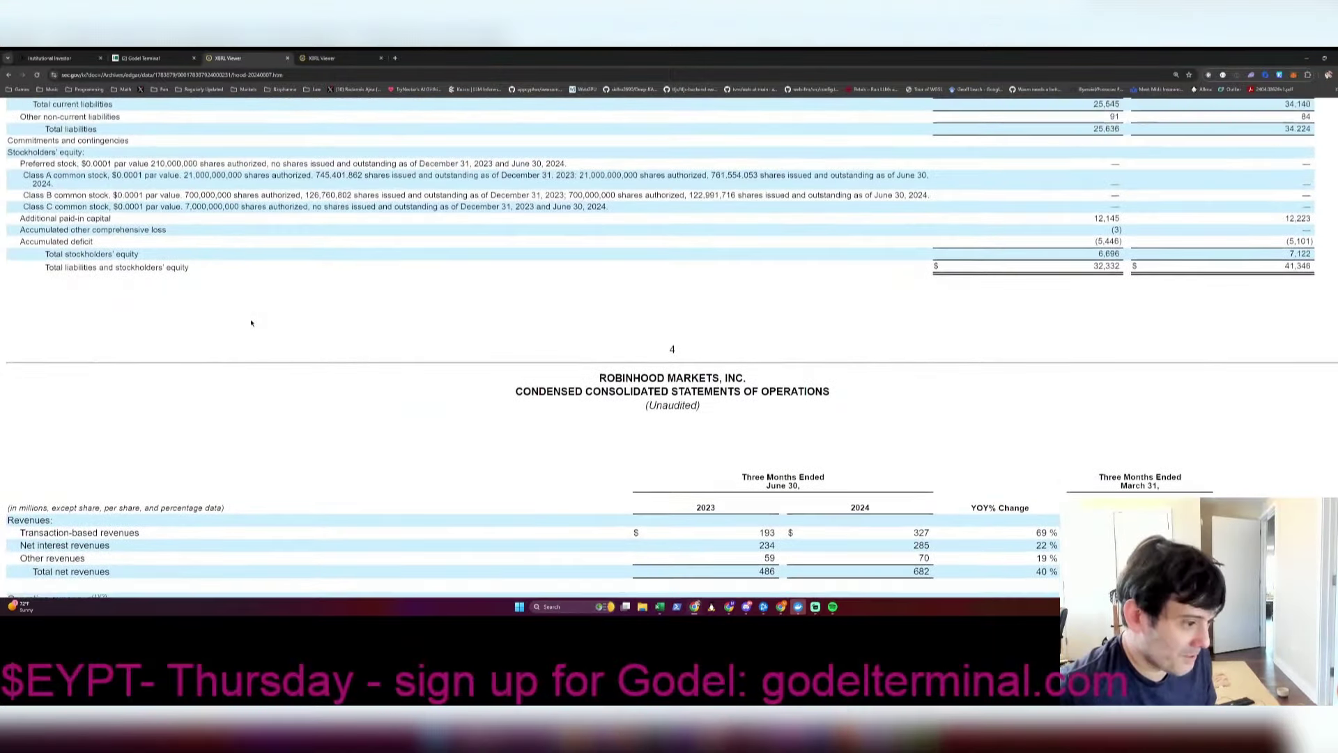
scroll(251, 321, up, 3)
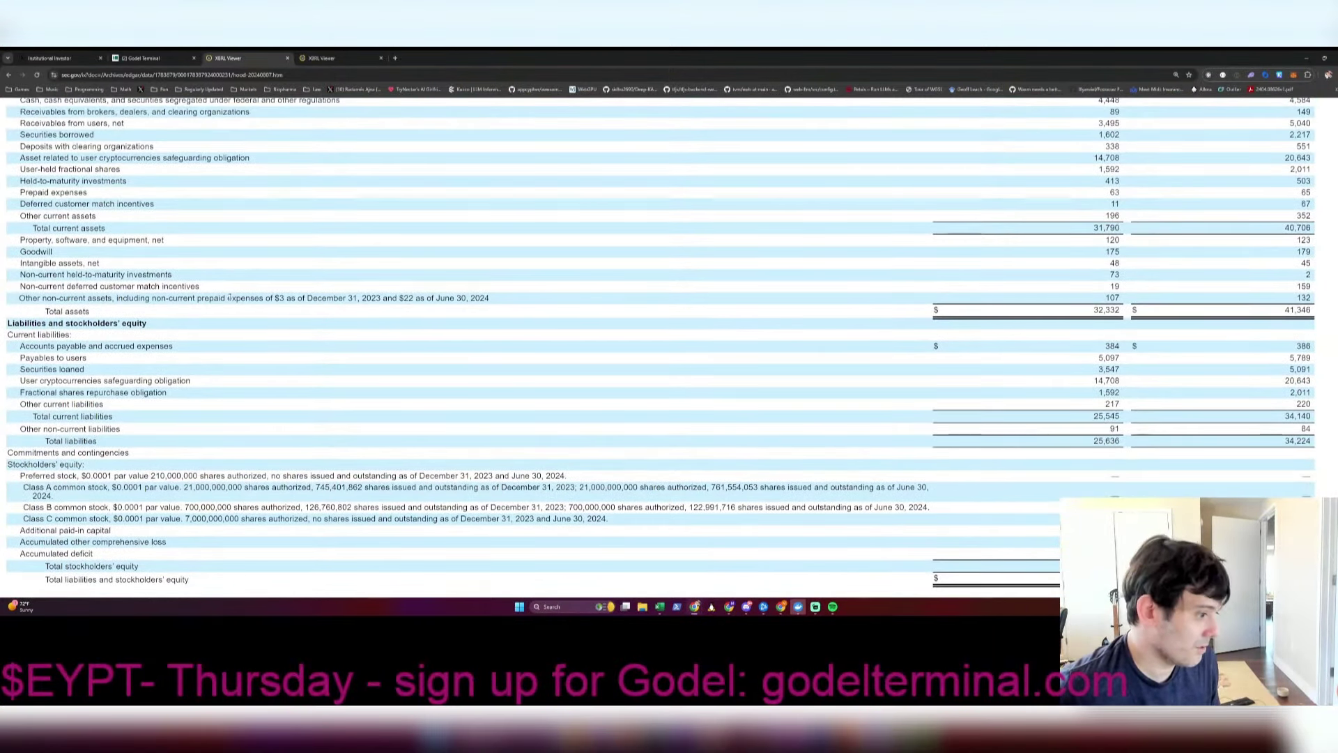
scroll(236, 296, up, 10)
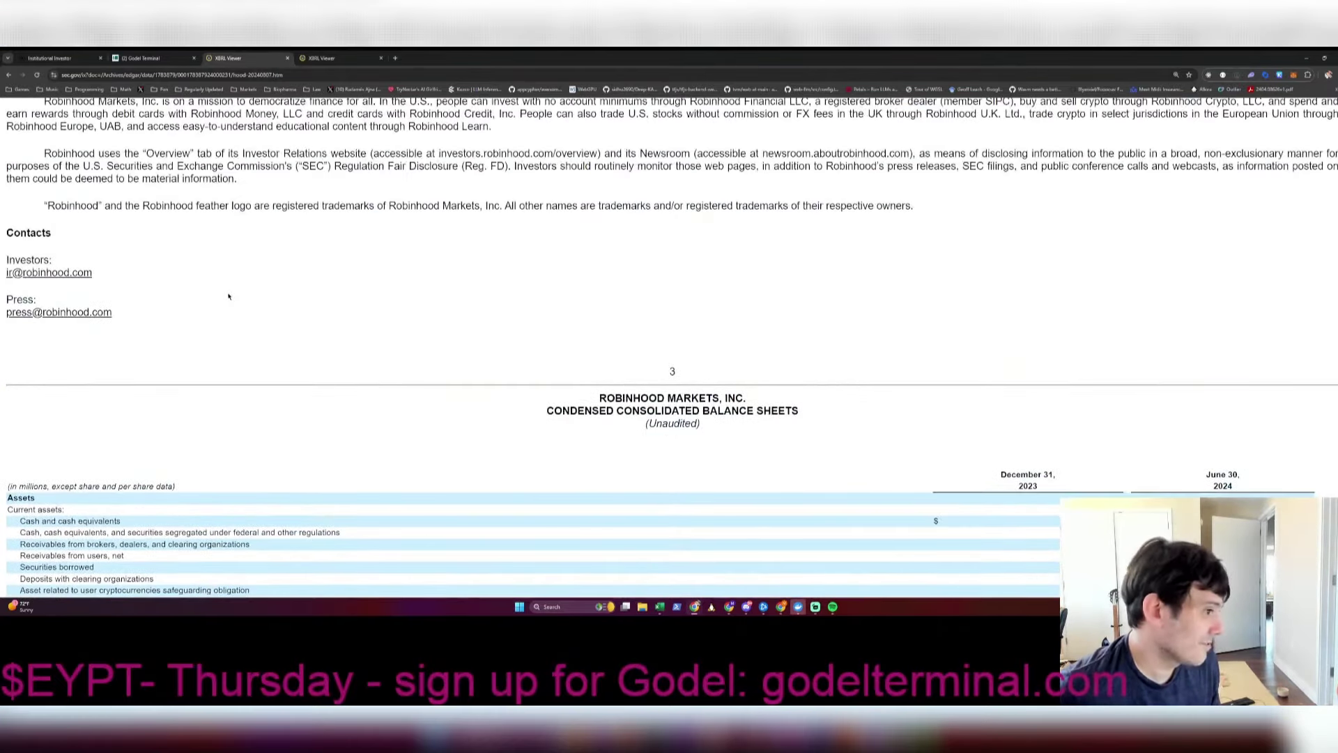
scroll(229, 296, down, 6)
scroll(228, 296, down, 2)
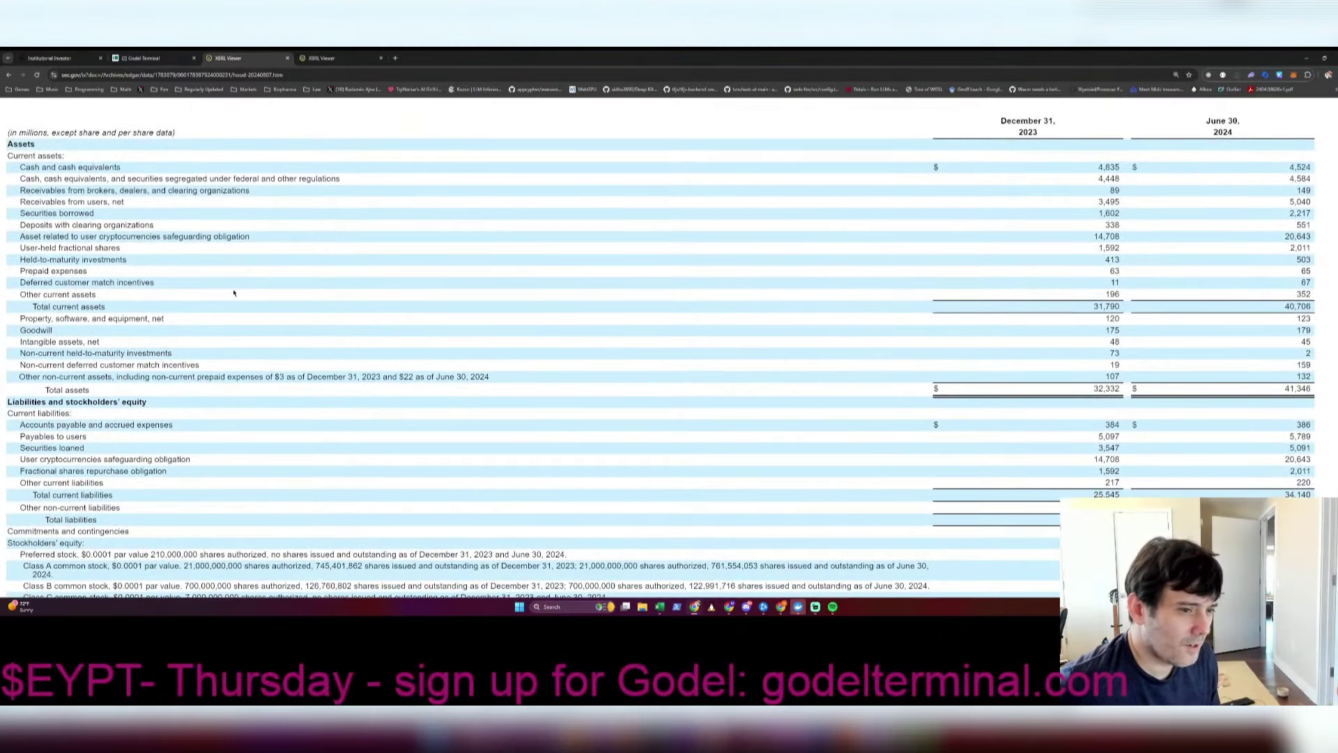
scroll(234, 293, down, 3)
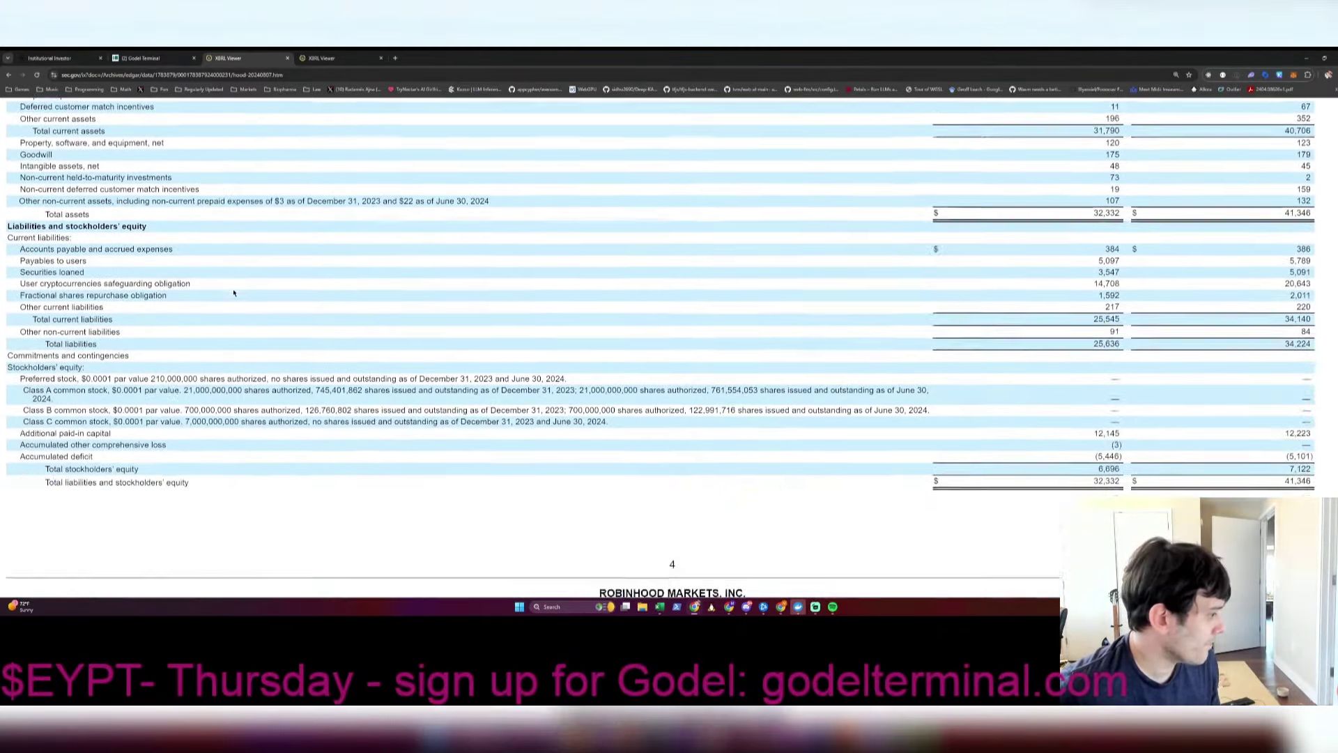
Step: Examine the Class A and Class B common shares outstanding listed under stockholders' equity
drag(179, 357, 535, 358)
click(152, 358)
drag(139, 357, 631, 389)
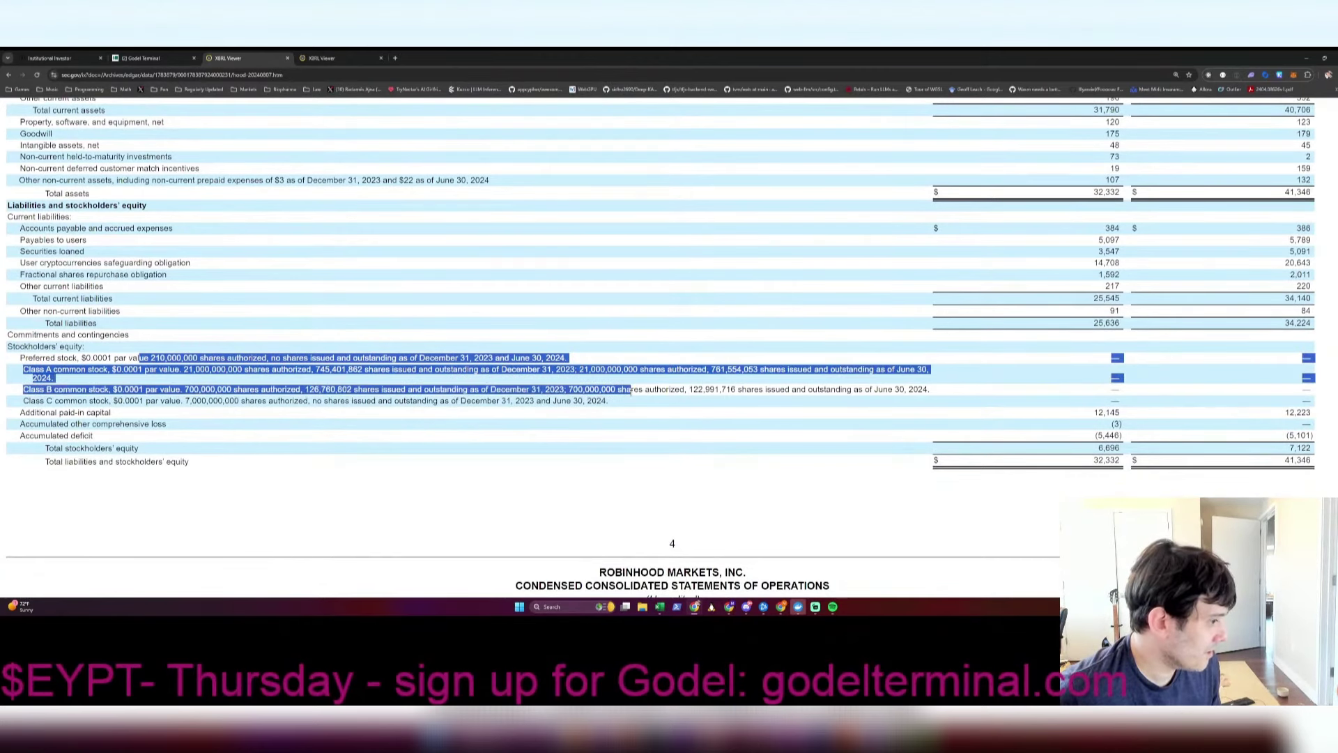
click(631, 392)
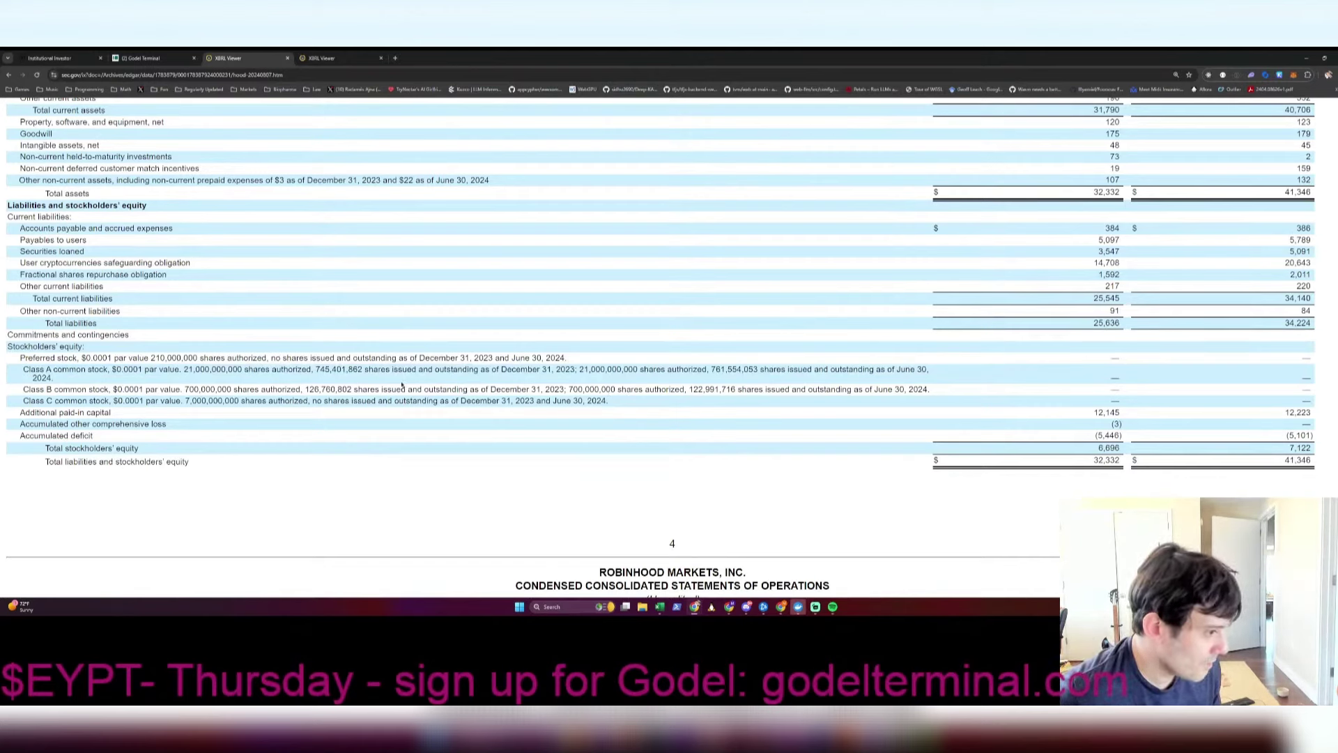
drag(297, 387, 337, 388)
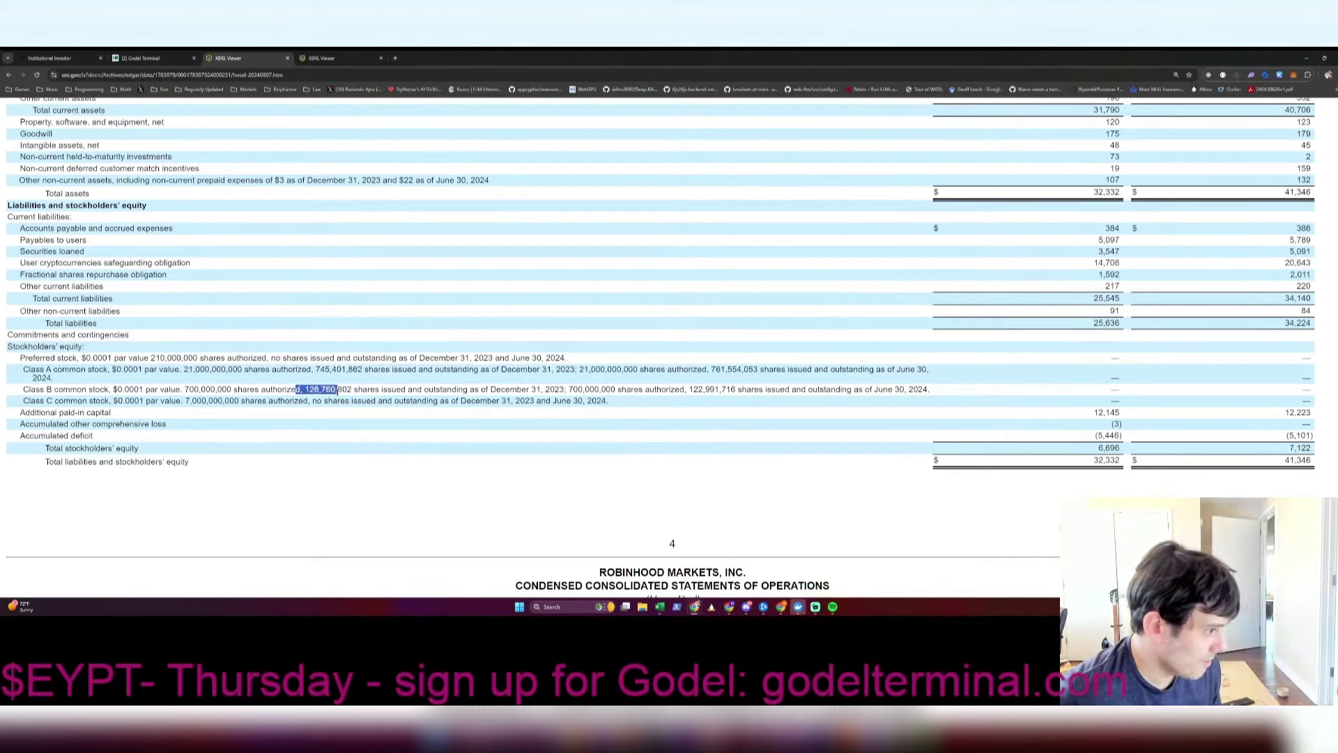
click(597, 387)
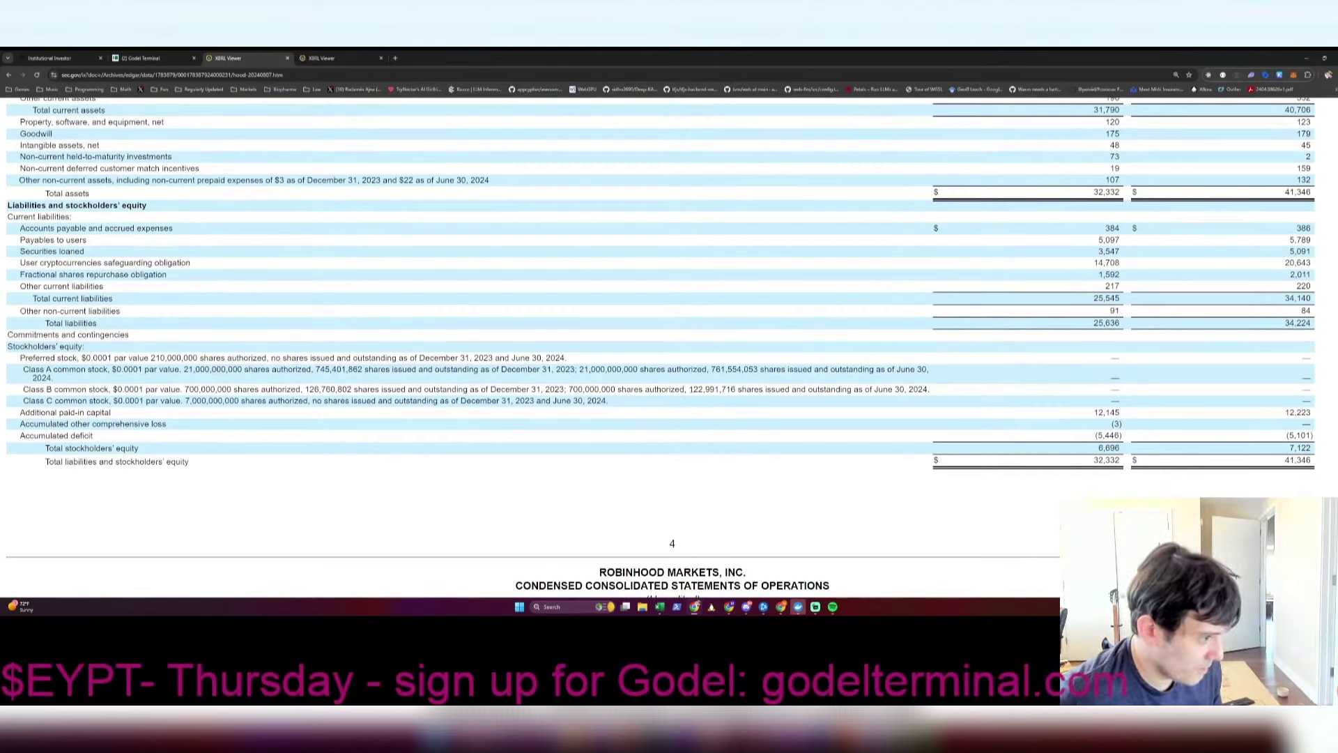
drag(690, 388, 773, 388)
Step: Switch from the press release to Excel and create a new blank workbook
key(alt+Tab)
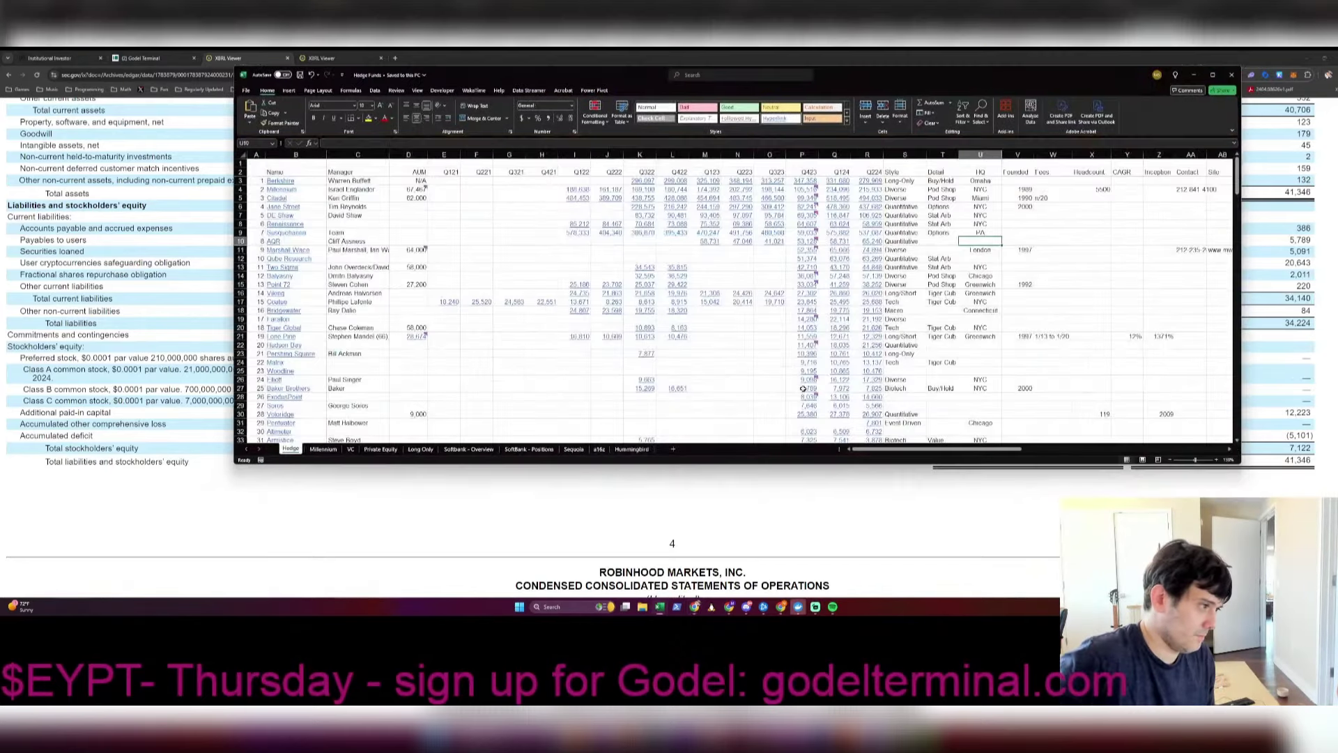
key(alt+Tab)
key(alt+Tab)
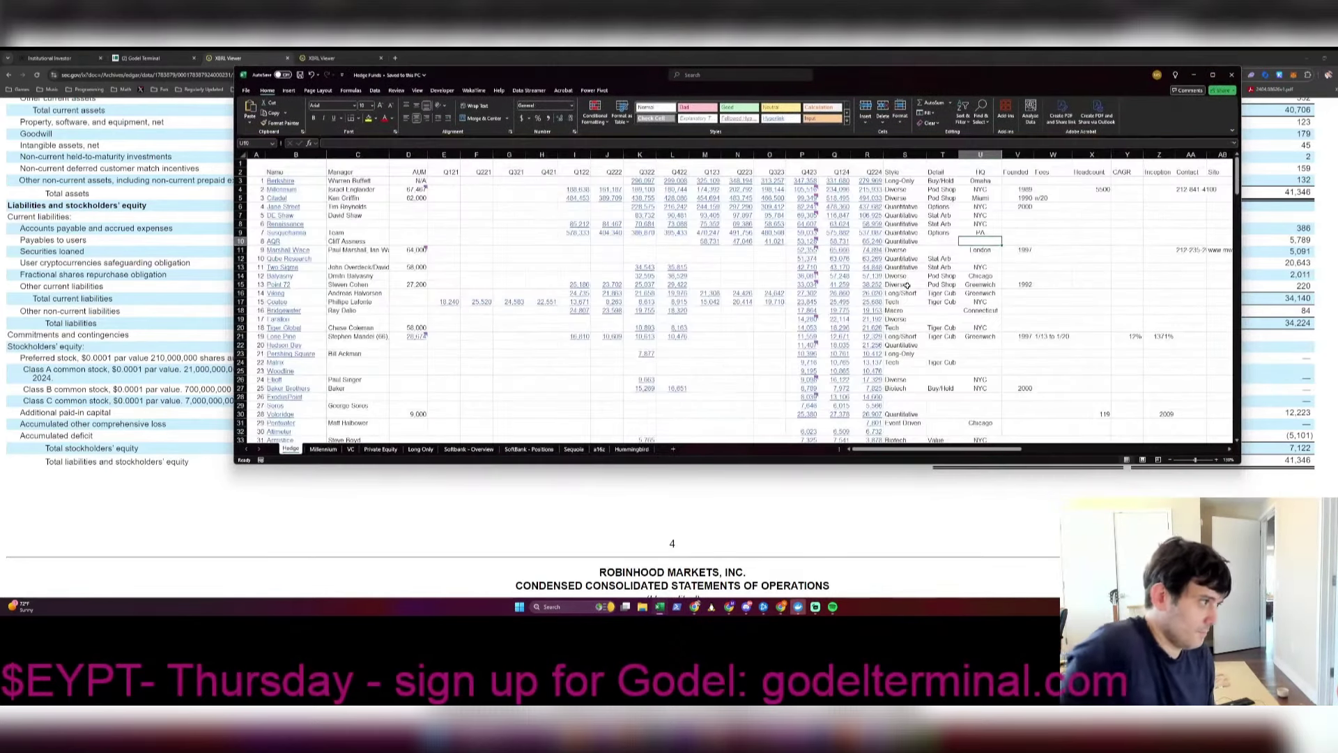
key(ctrl+n)
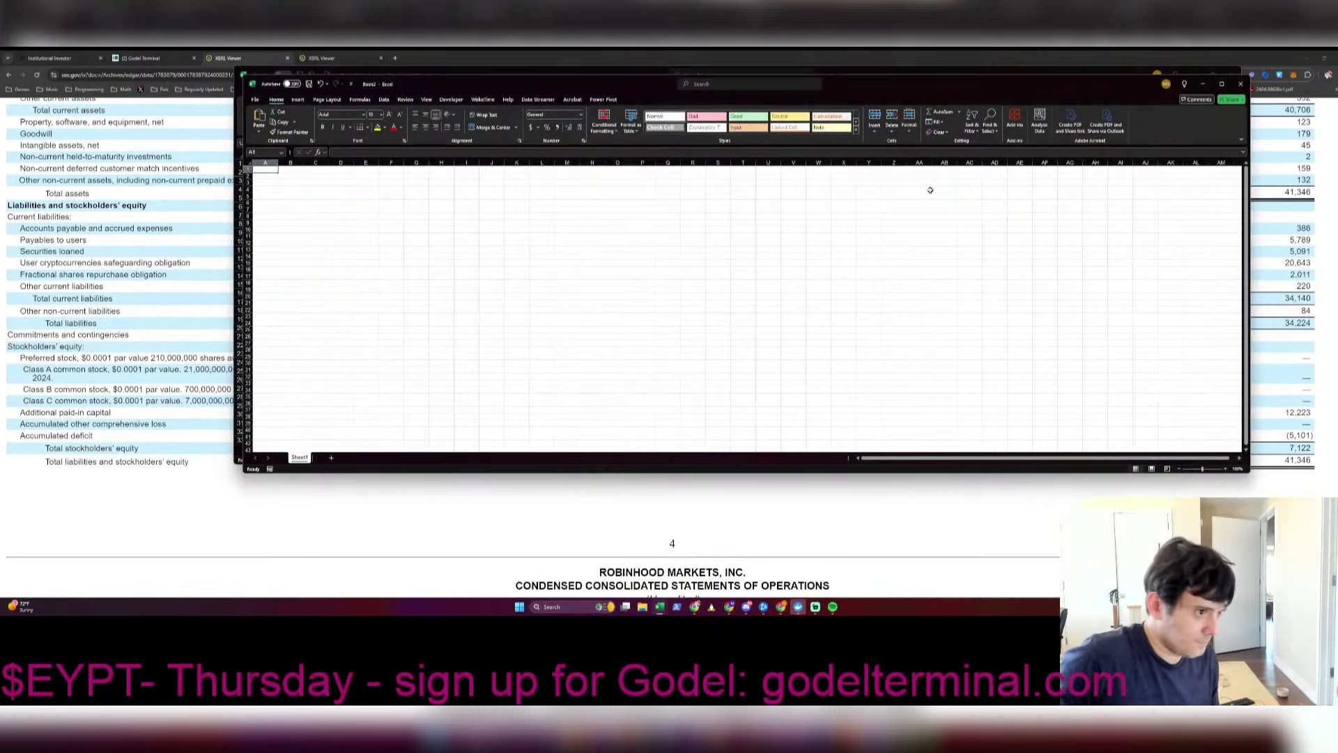
Step: Add a "Price" label in K2 and enter 22 beside it in L2
click(857, 200)
text(Prices)
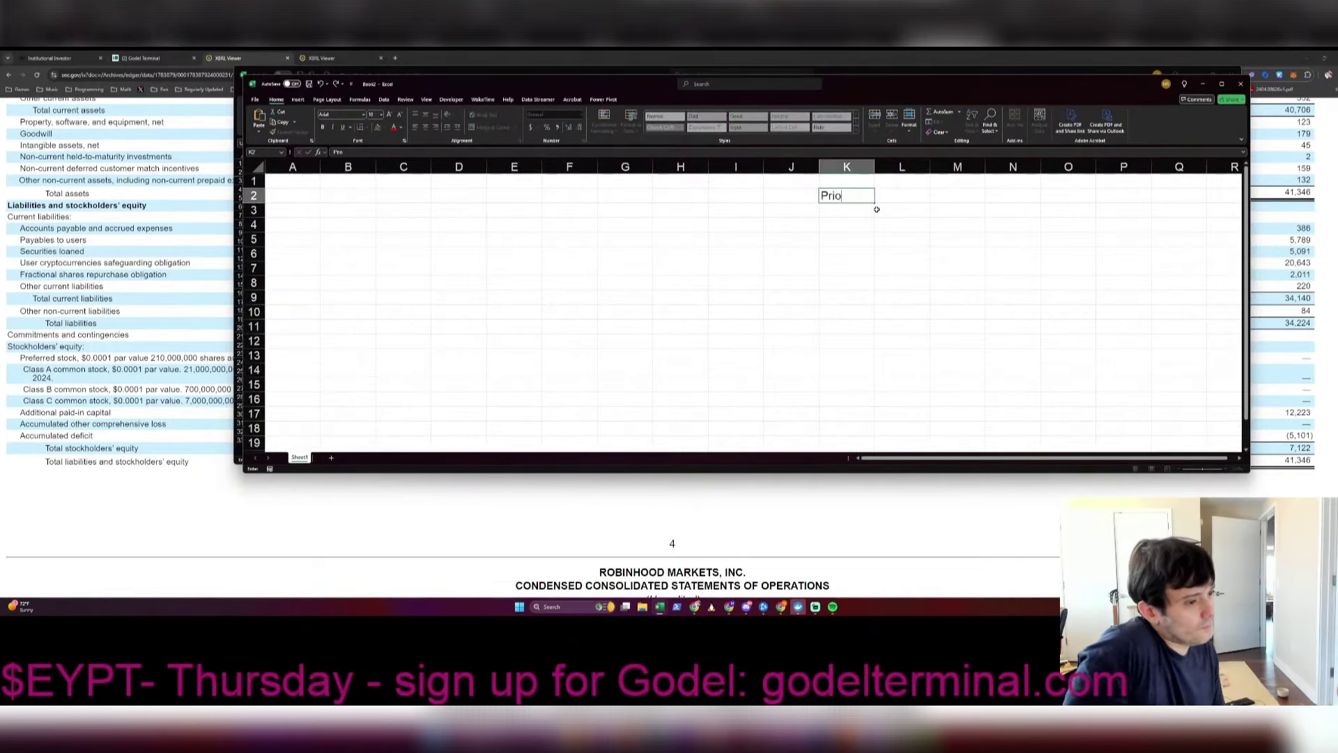
key(BackSpace)
key(BackSpace)
key(BackSpace)
key(BackSpace)
text(ice)
key(Tab)
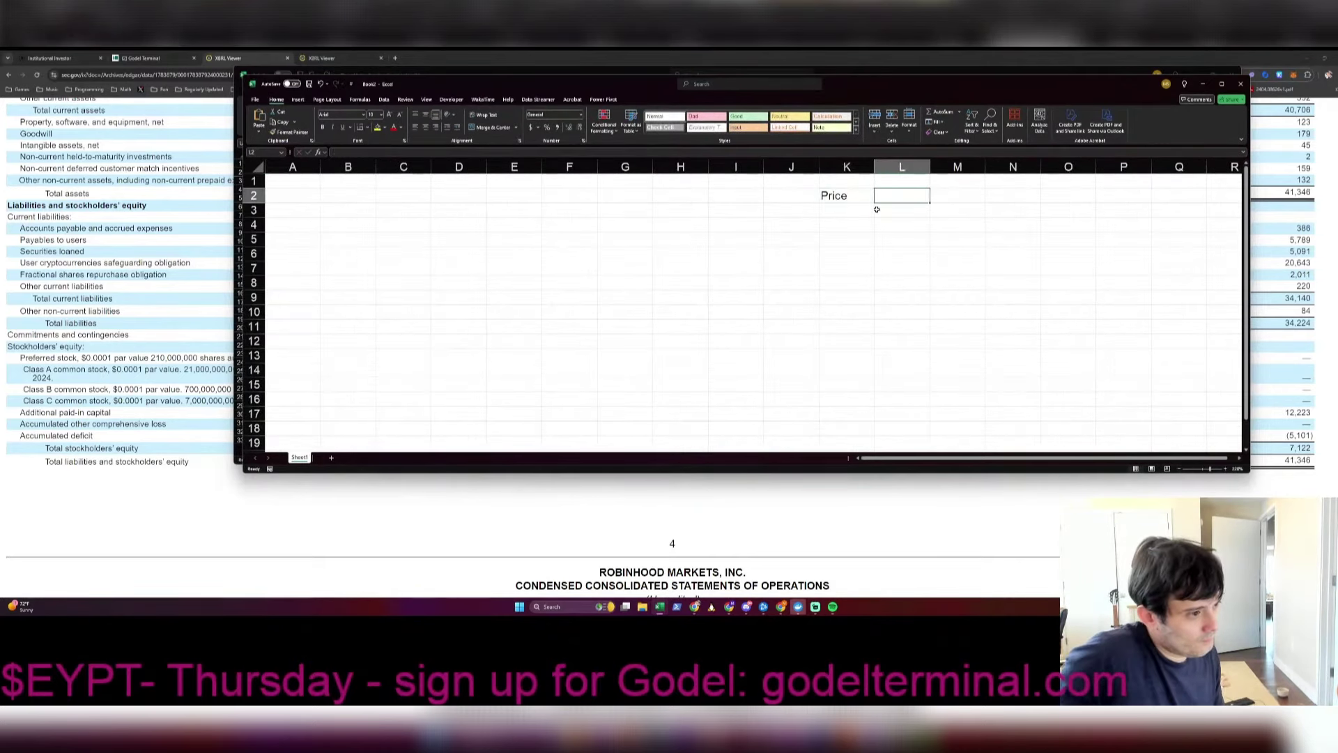
text(22)
key(Return)
Step: Add a "Shares" label in K3 and enter the Class B plus Class A share sum in L3 as 123+761.554, reading the balance sheet
text(Shares)
key(Tab)
text(133)
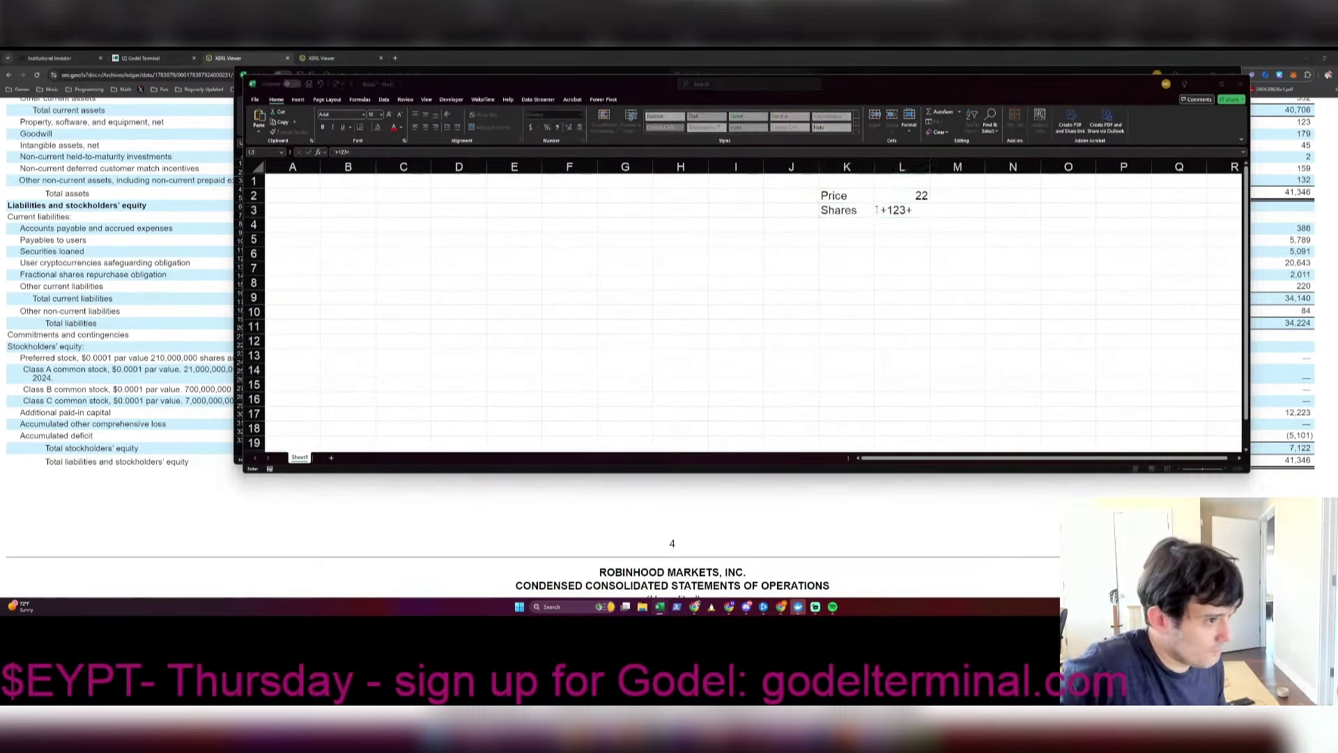
key(alt+Tab)
key(alt+Tab)
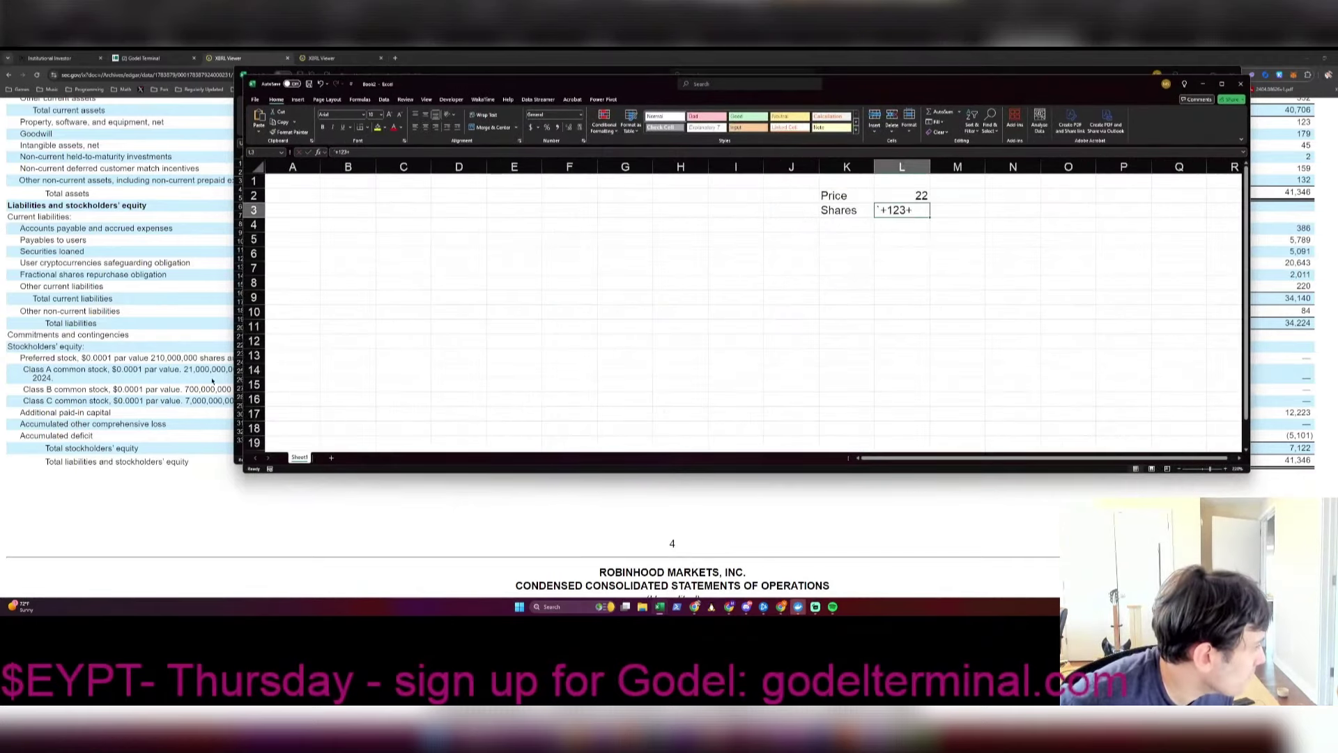
click(212, 380)
drag(238, 357, 721, 369)
click(934, 266)
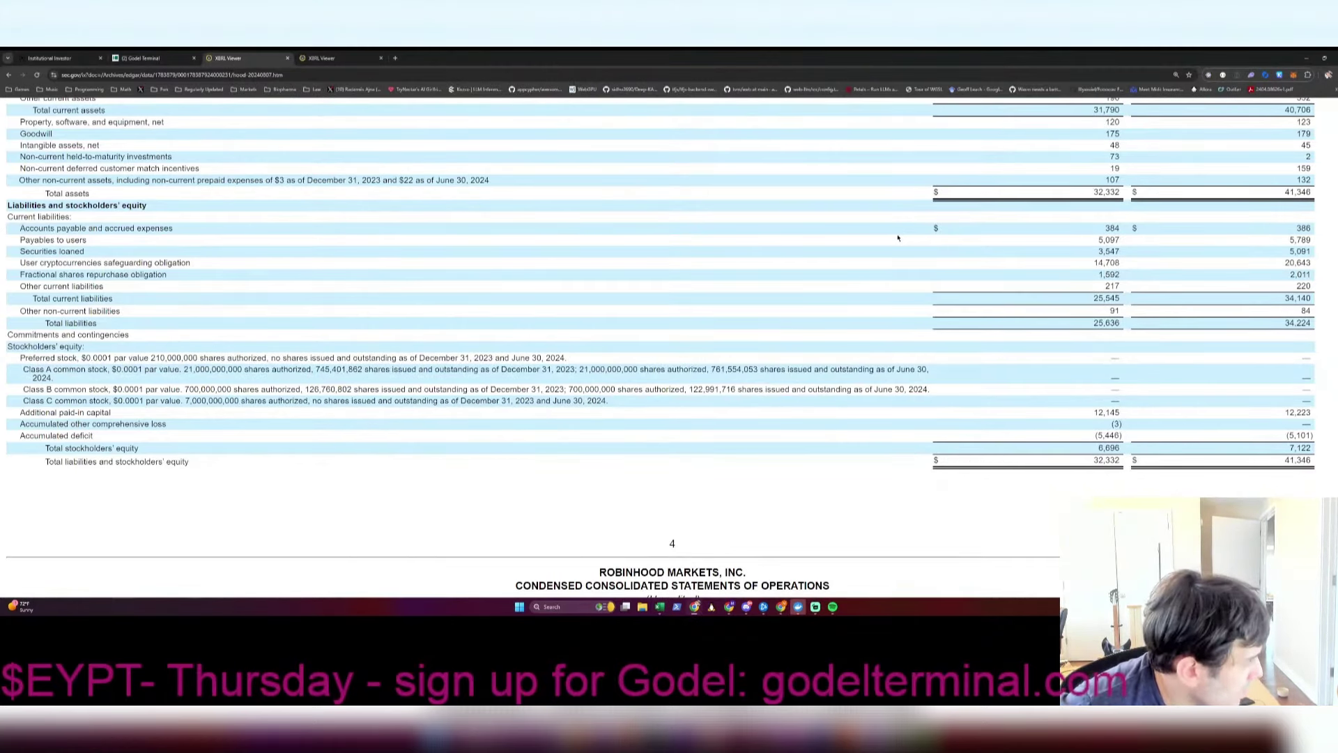
key(alt+Tab)
key(alt+Tab)
key(alt+Tab)
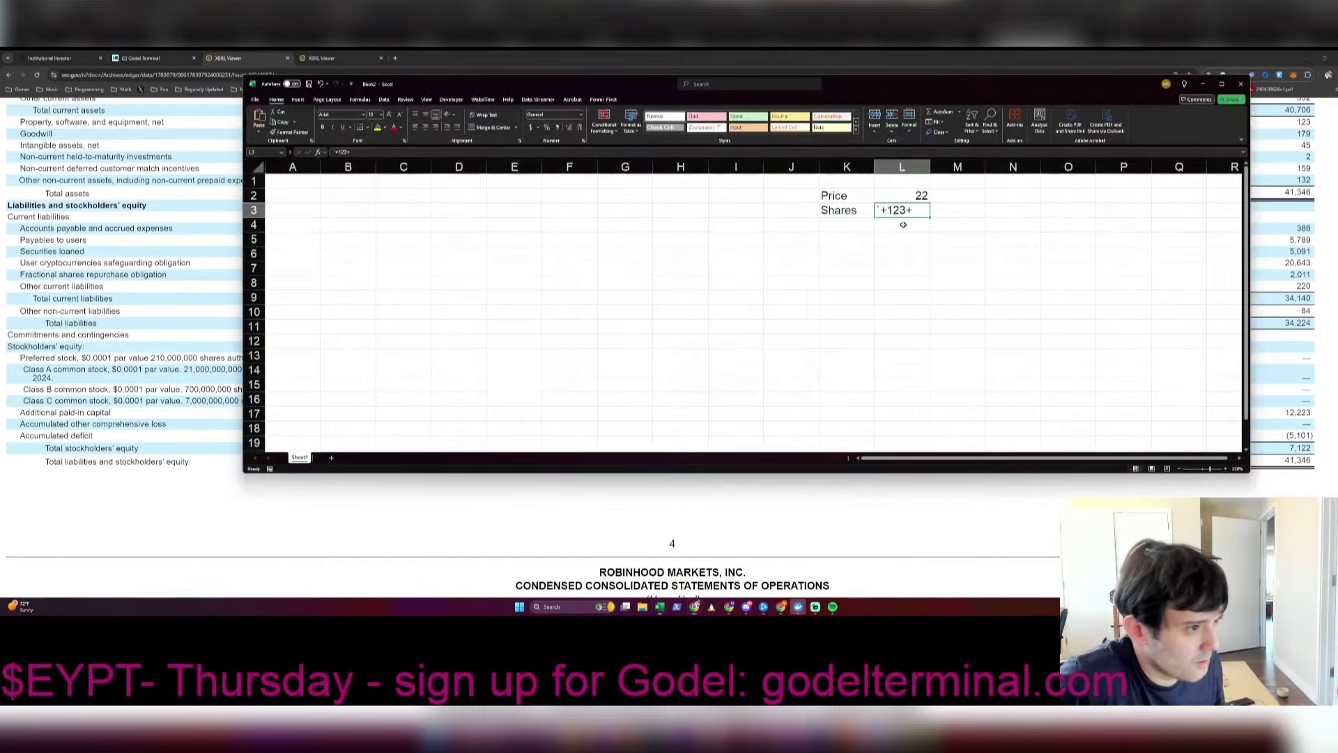
text(76)
key(alt+Tab)
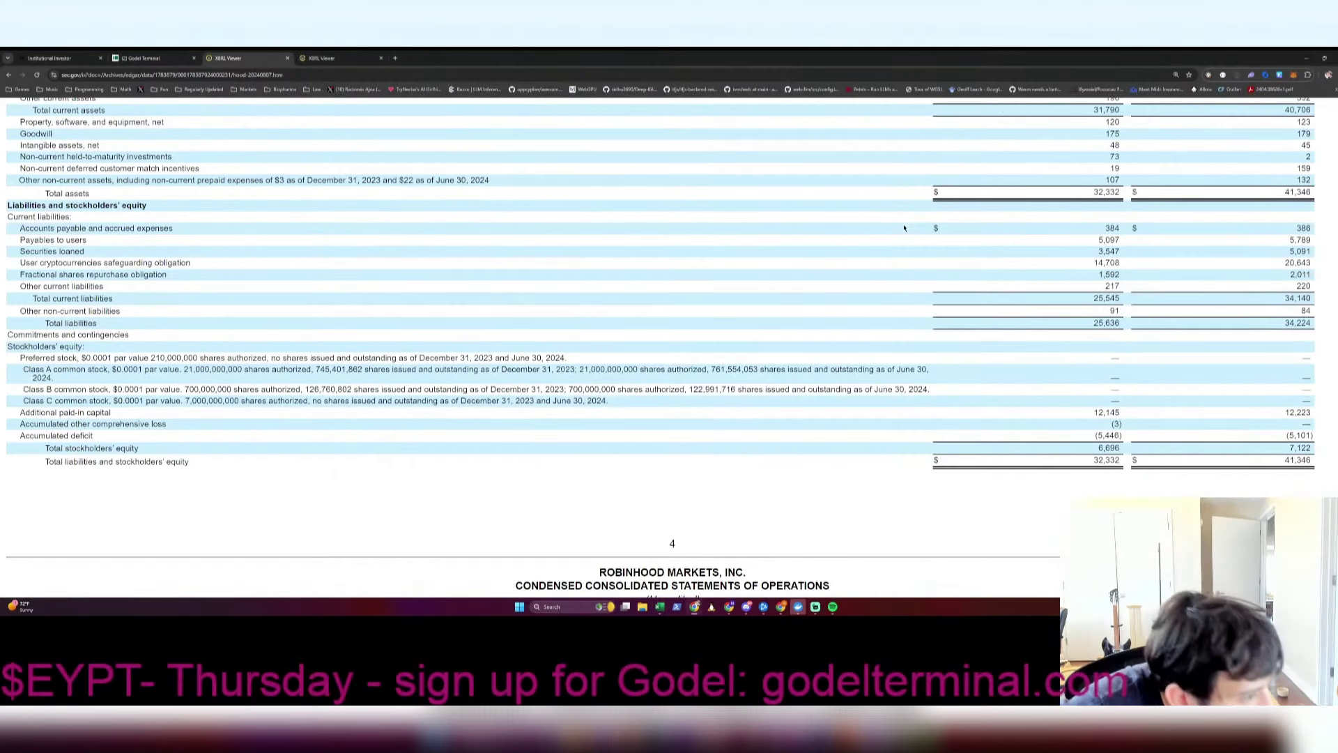
key(alt+Tab)
text(1.554)
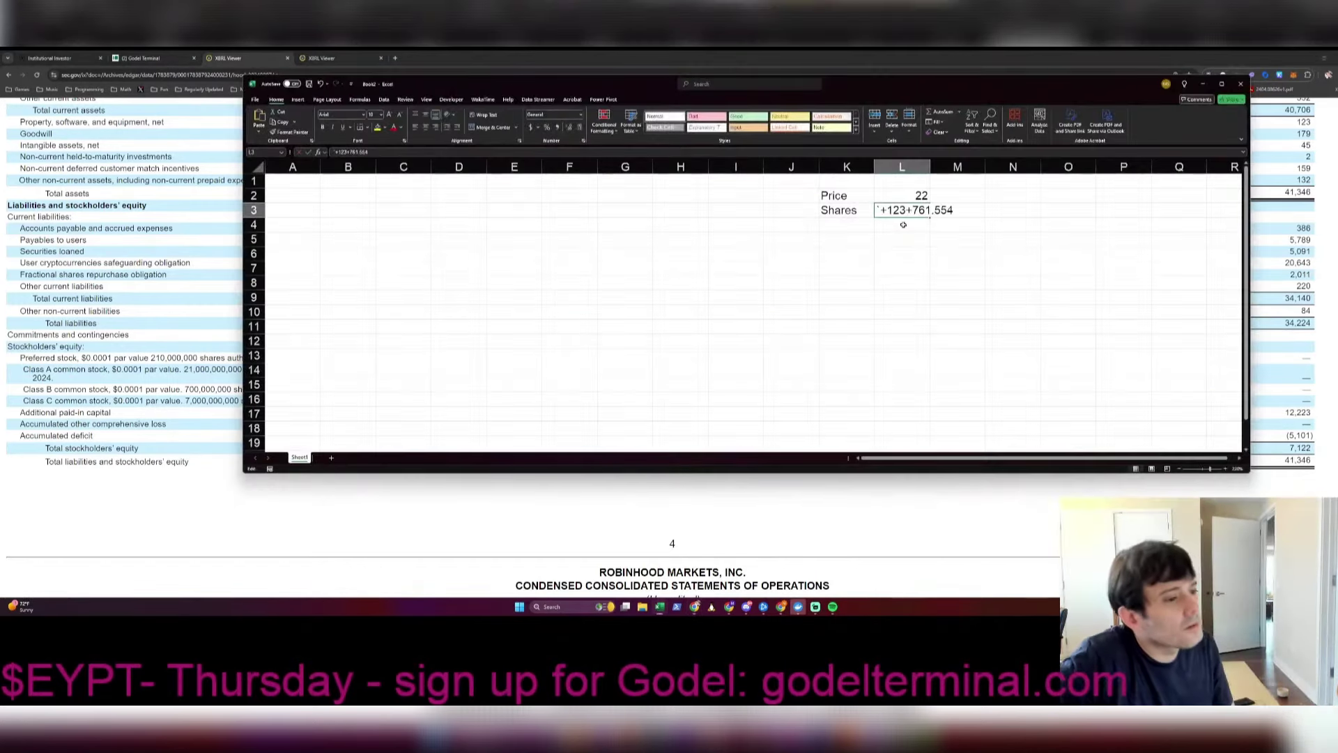
key(Return)
key(ctrl+t)
key(Escape)
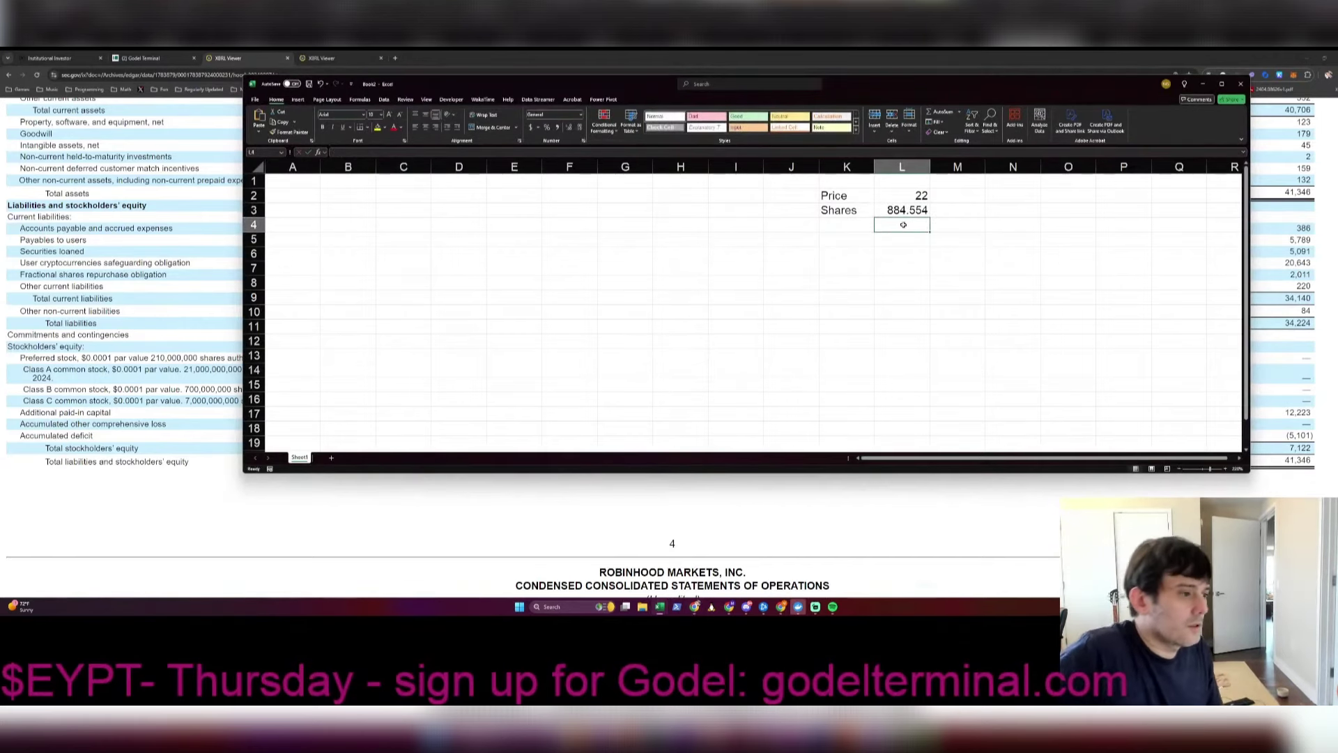
Step: Fill the share formula down into L4 and save the workbook as HOOD in the models folder
key(ctrl+d)
key(ctrl+s)
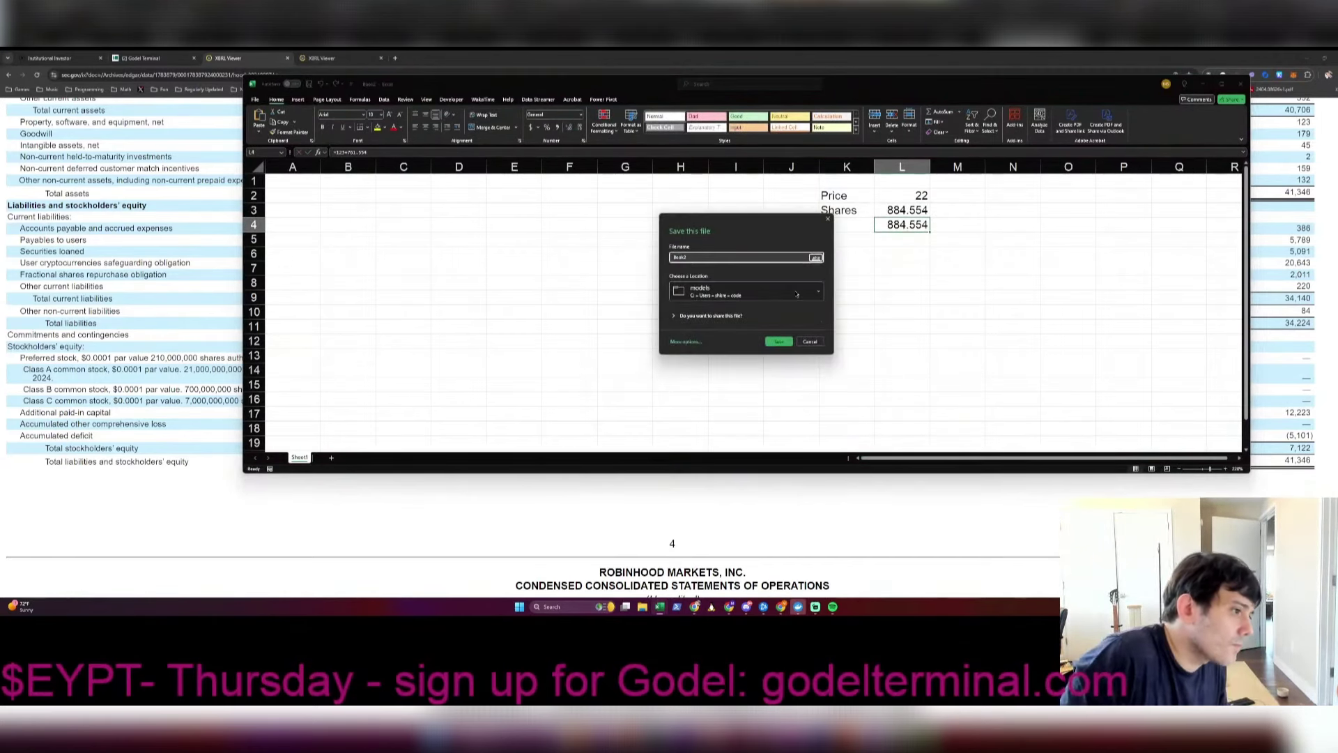
text(HOOD)
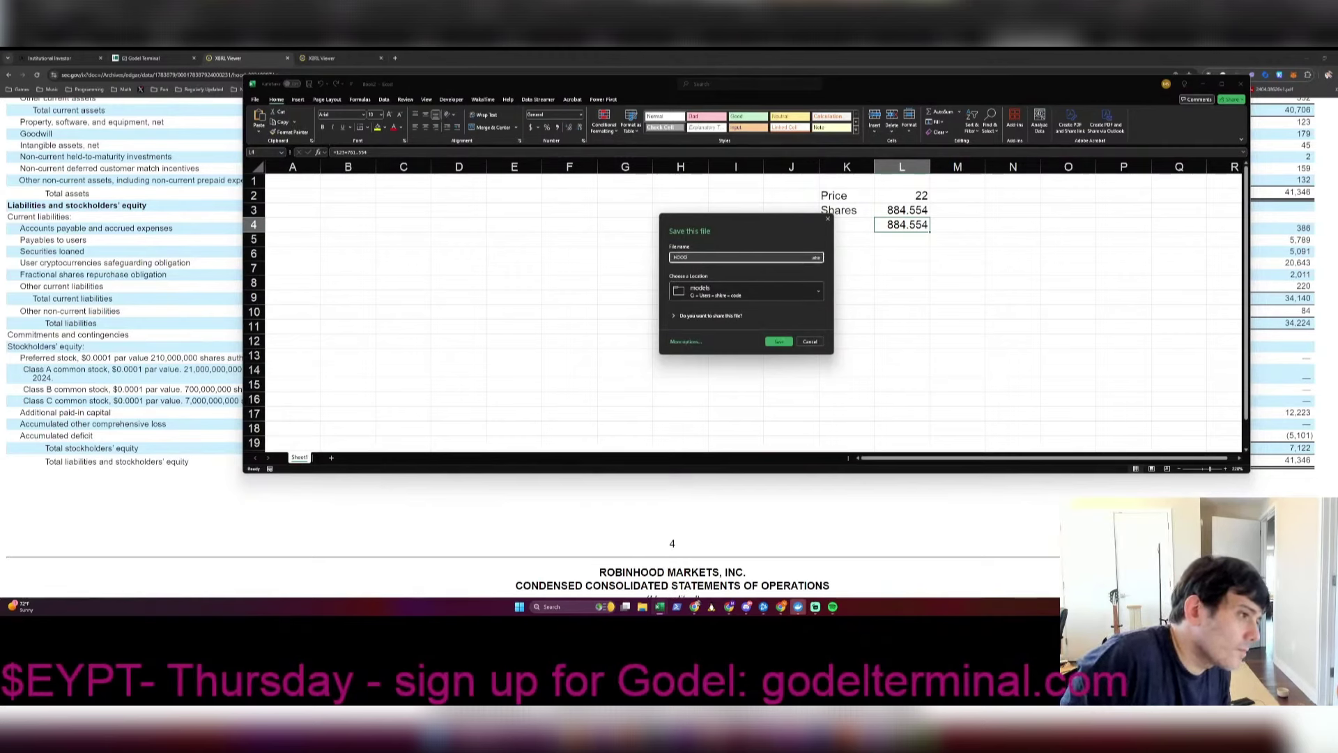
key(Return)
Step: Replace L4 with a formula multiplying the shares in L3 by the price in L2
text(+)
key(Up)
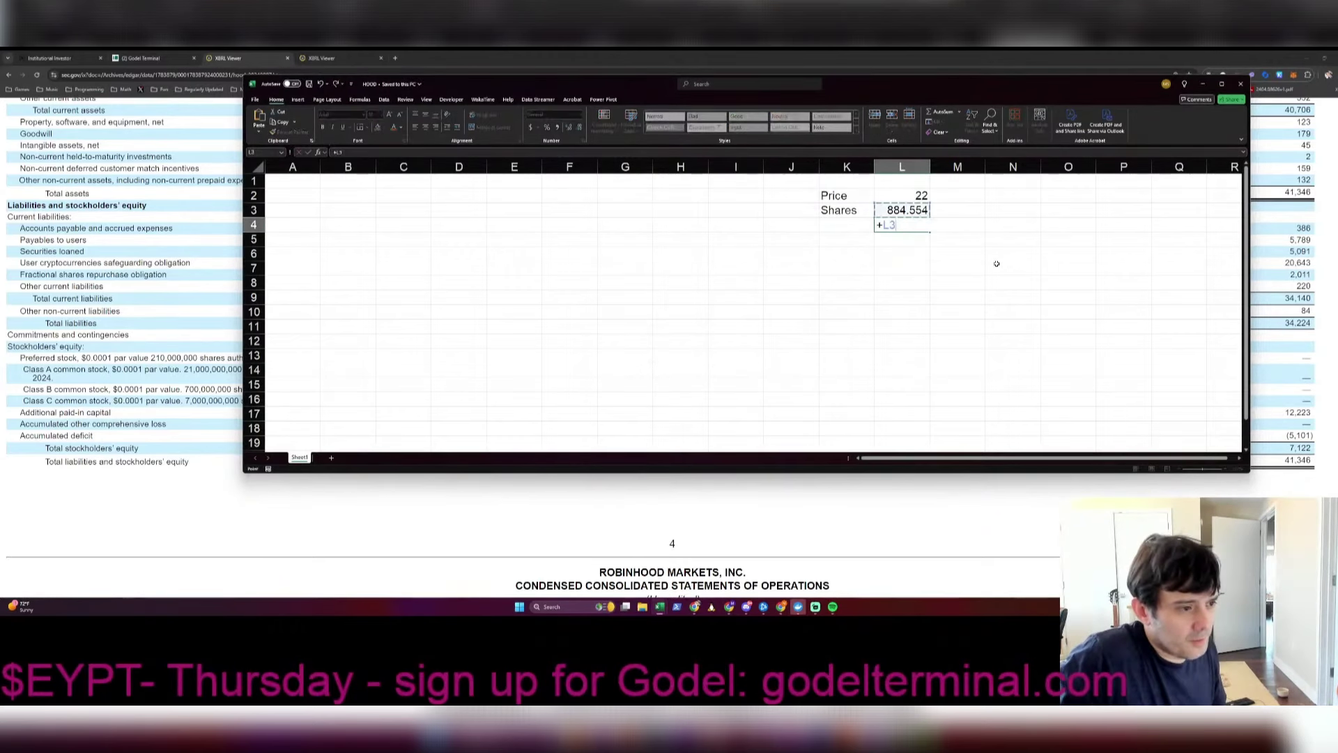
text(*)
key(Up)
key(Up)
key(Return)
Step: Format L3:L7 as whole numbers with thousands separators
key(Up)
key(Up)
key(shift+Down)
key(shift+Down)
key(shift+Down)
key(shift+Down)
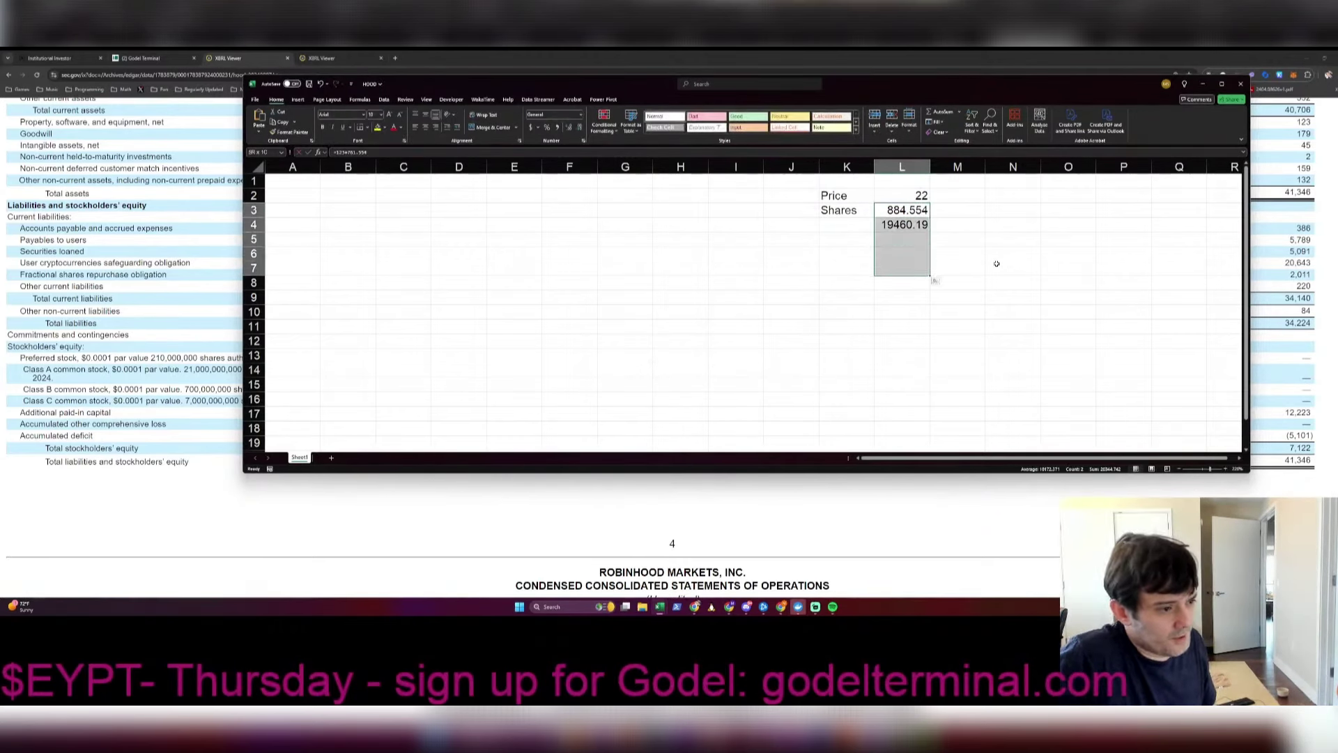
key(ctrl+1)
key(Down)
key(Return)
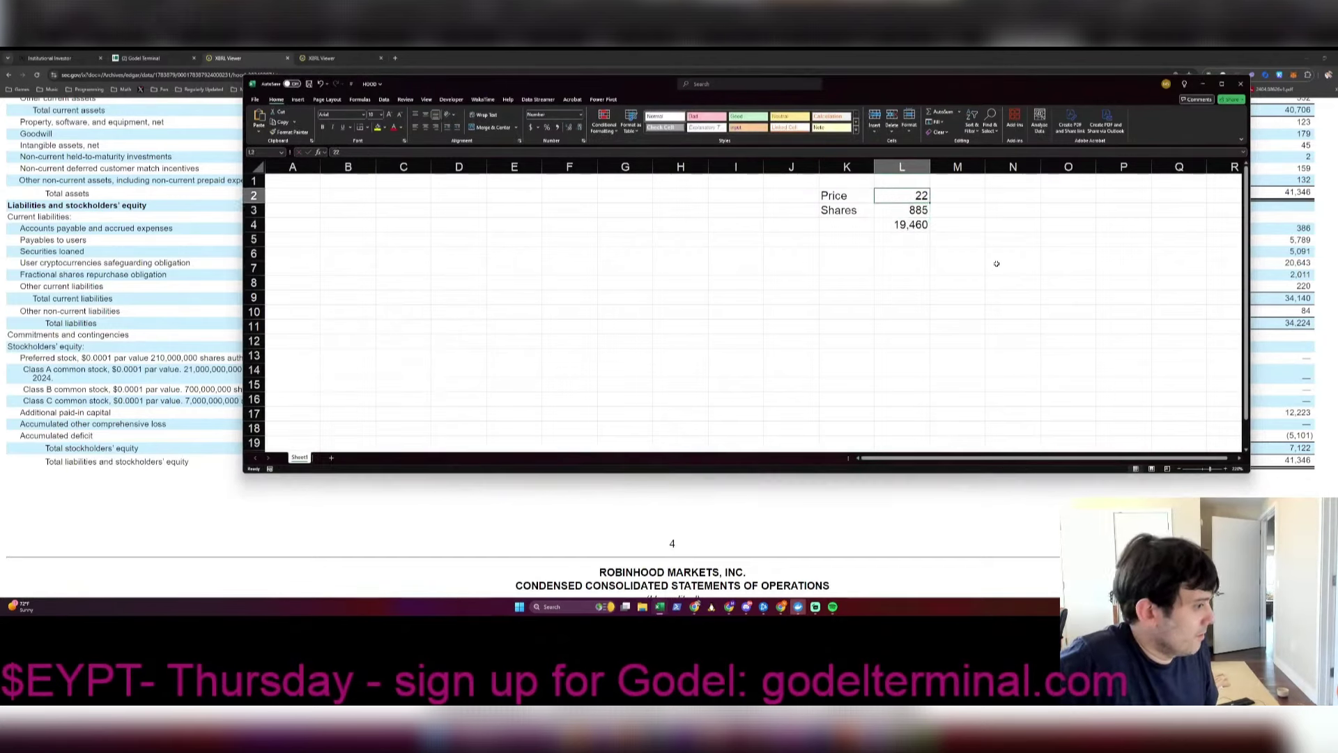
Step: Label K4 through K7 as MC, Cash, Debt and EV, and save the workbook
key(Left)
key(ctrl+s)
key(Down)
text(MC)
key(Return)
text(Cash)
key(Return)
text(Debt)
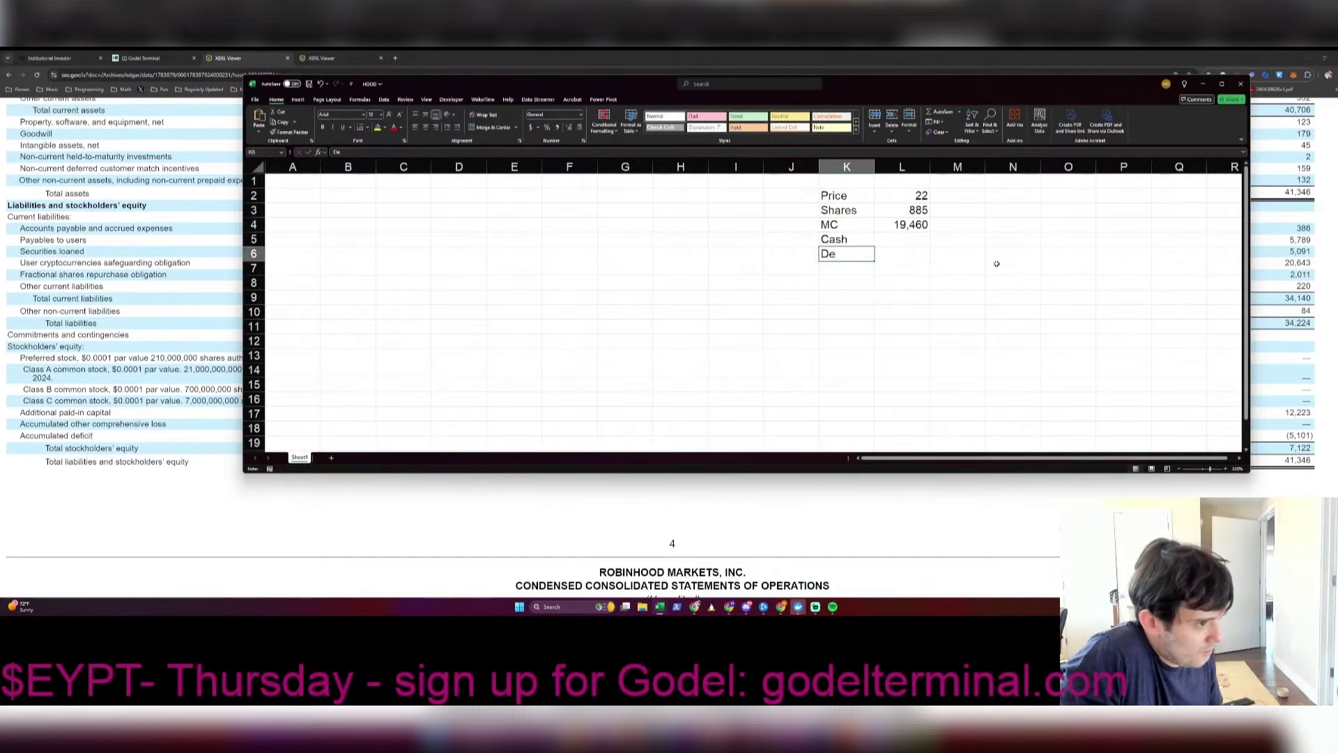
key(Return)
text(EV)
key(Return)
key(ctrl+s)
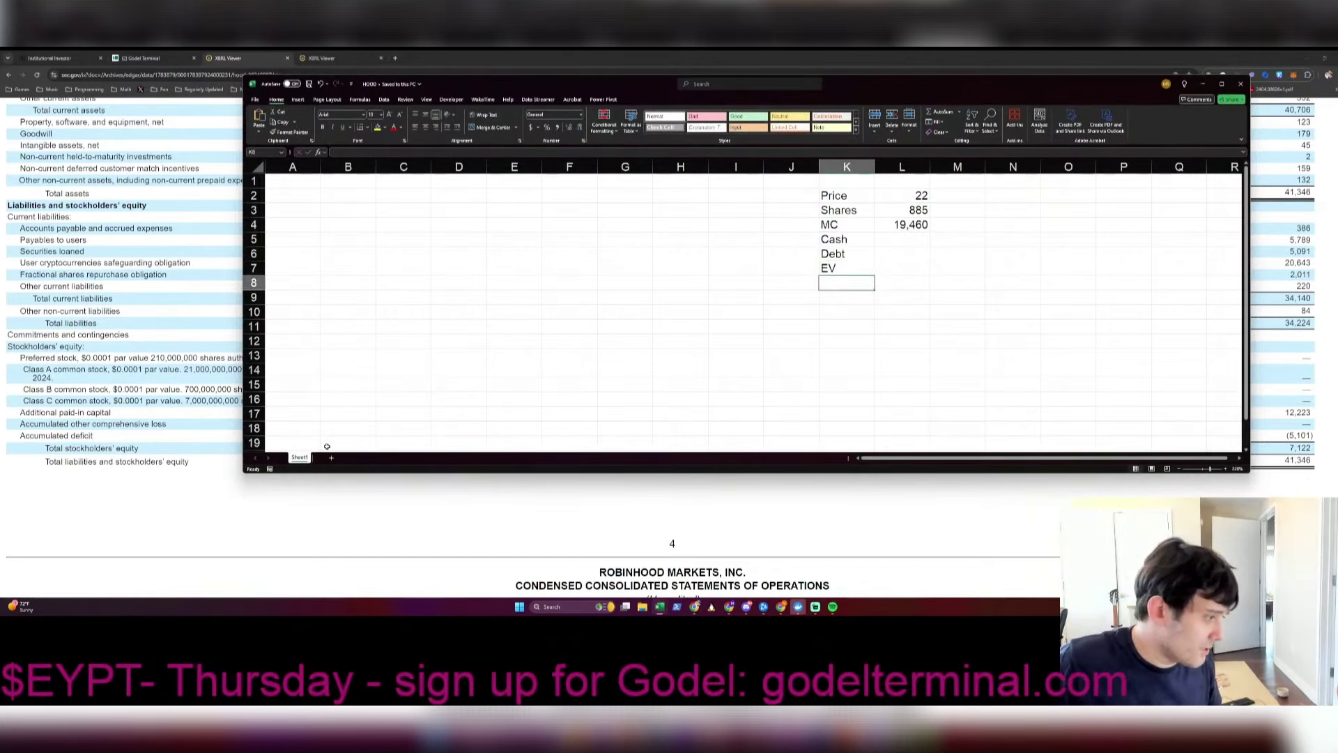
Step: Rename the existing sheet Main and add a second sheet named Model
text(Main)
key(Return)
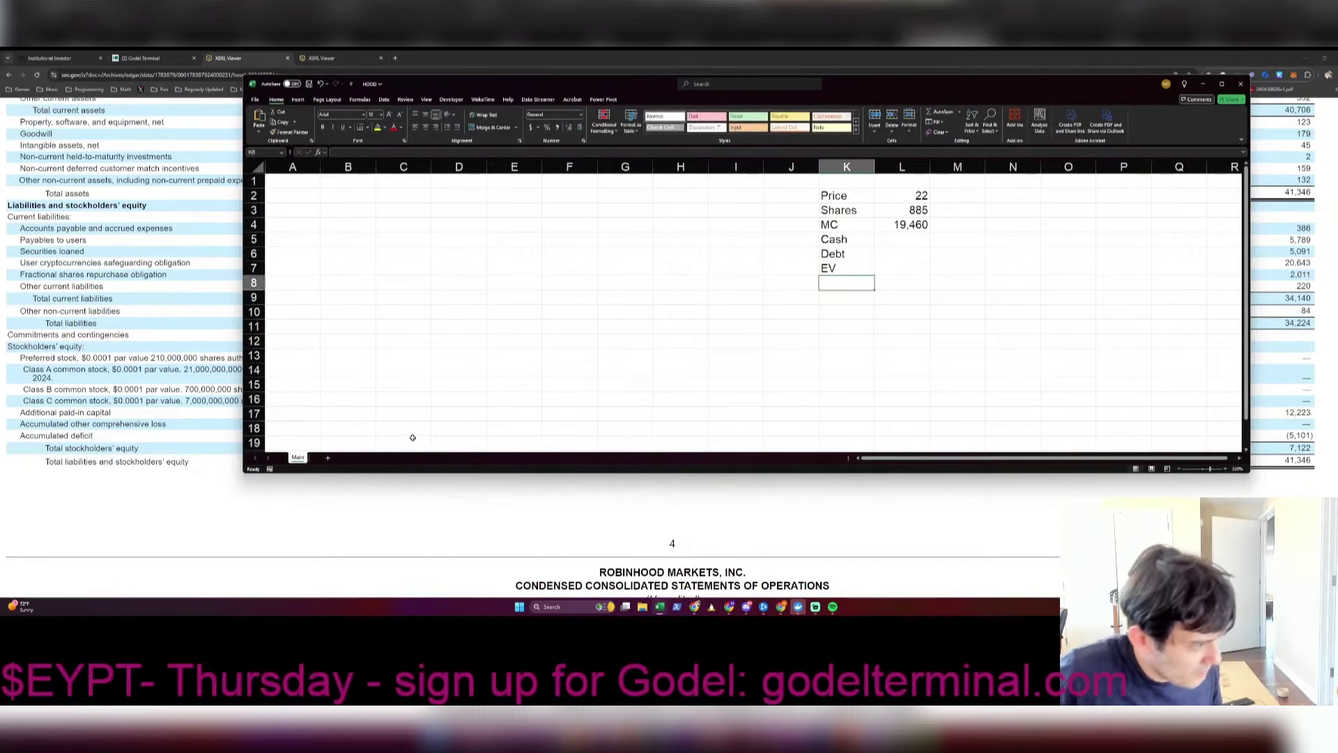
click(328, 457)
double_click(322, 458)
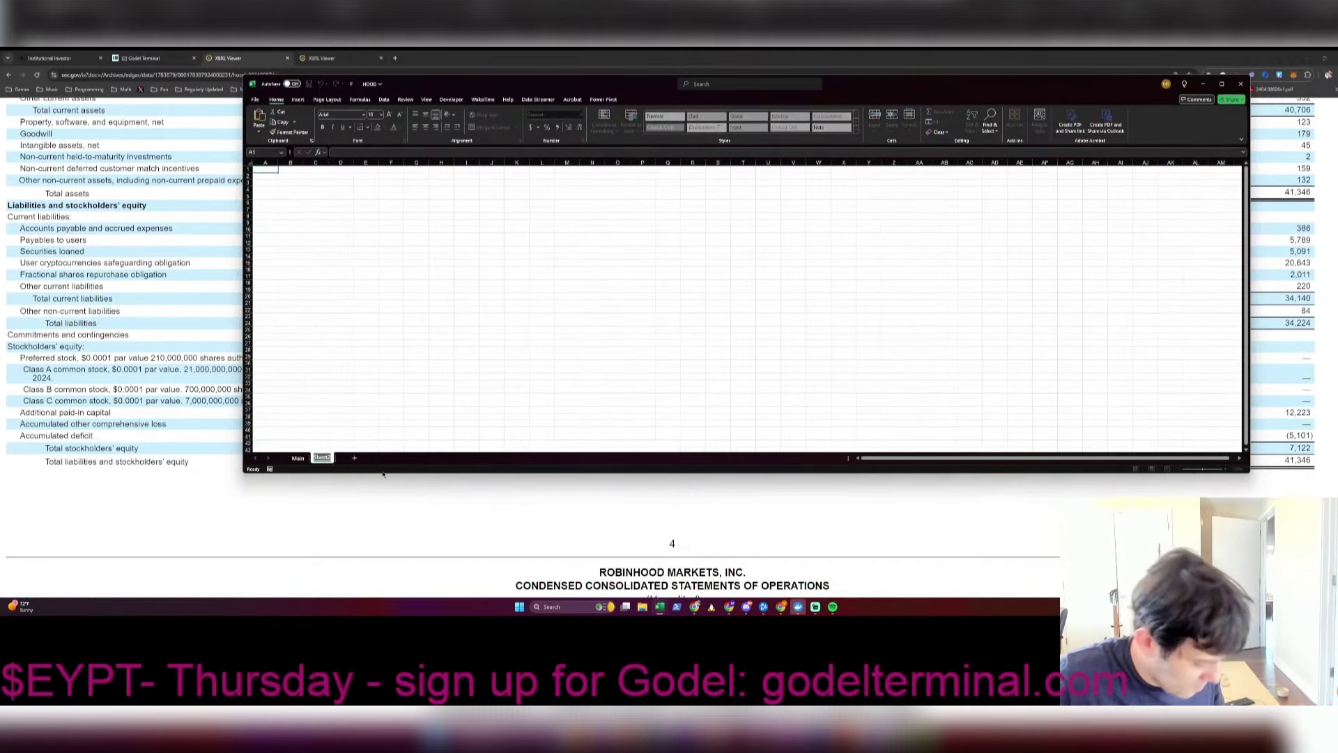
text(Model)
key(Return)
ctrl+scroll(496, 275, up, 4)
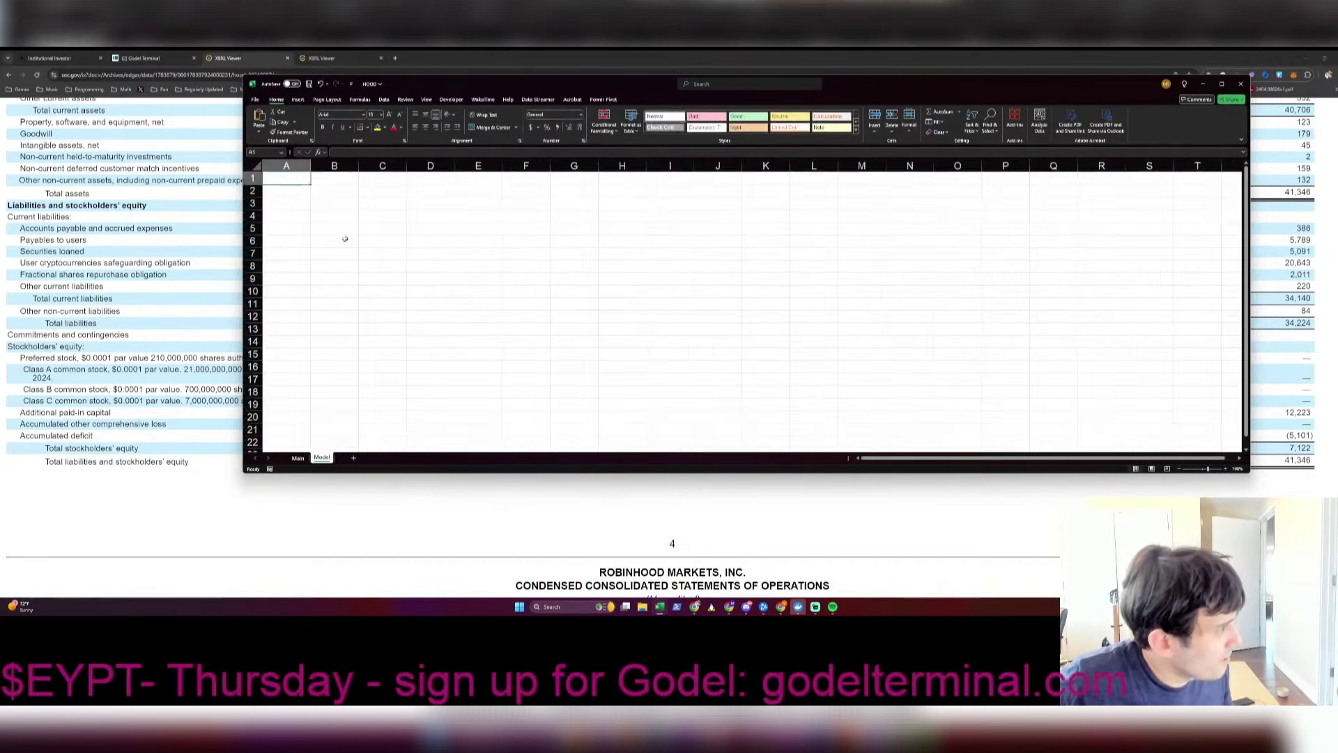
Step: Enter "Main" in A1 and a "Revenue" row label in B3 of the Model sheet
text(Main)
key(Return)
key(Return)
key(Return)
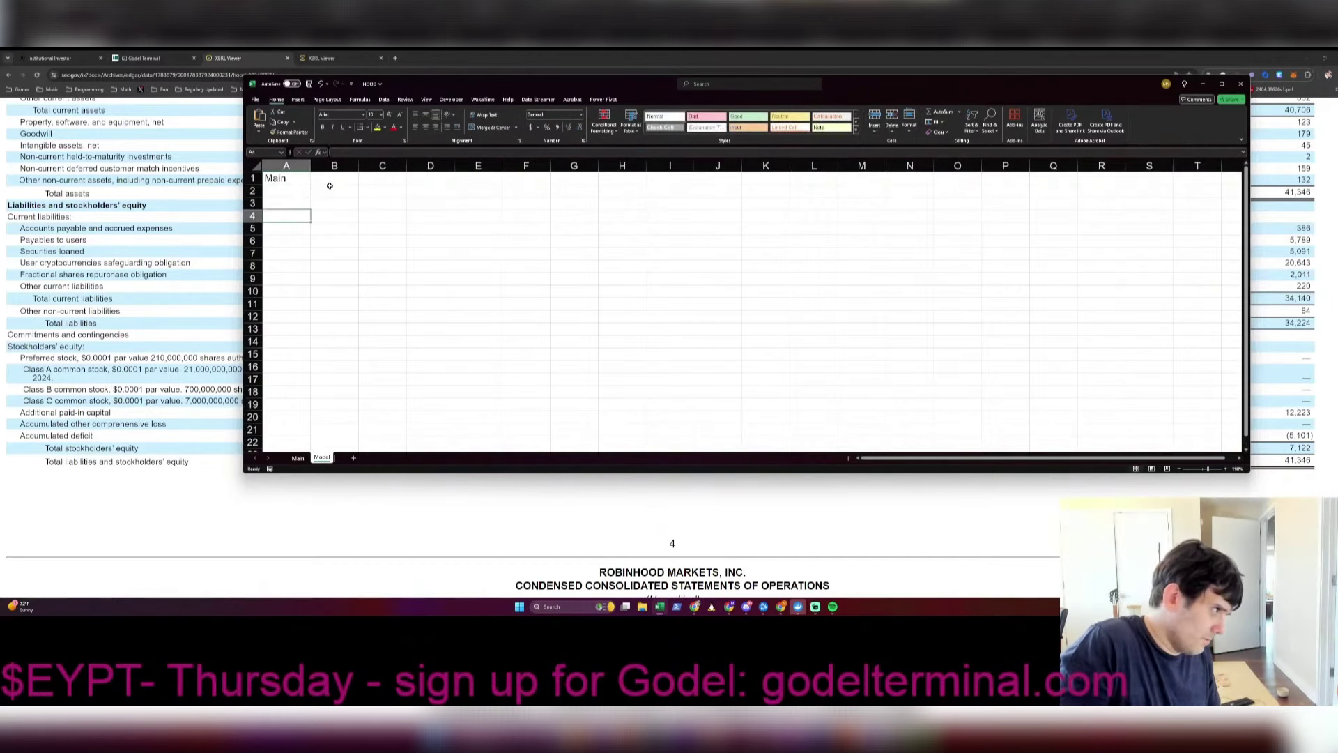
key(Escape)
key(Up)
key(Right)
text(Revenue)
key(Tab)
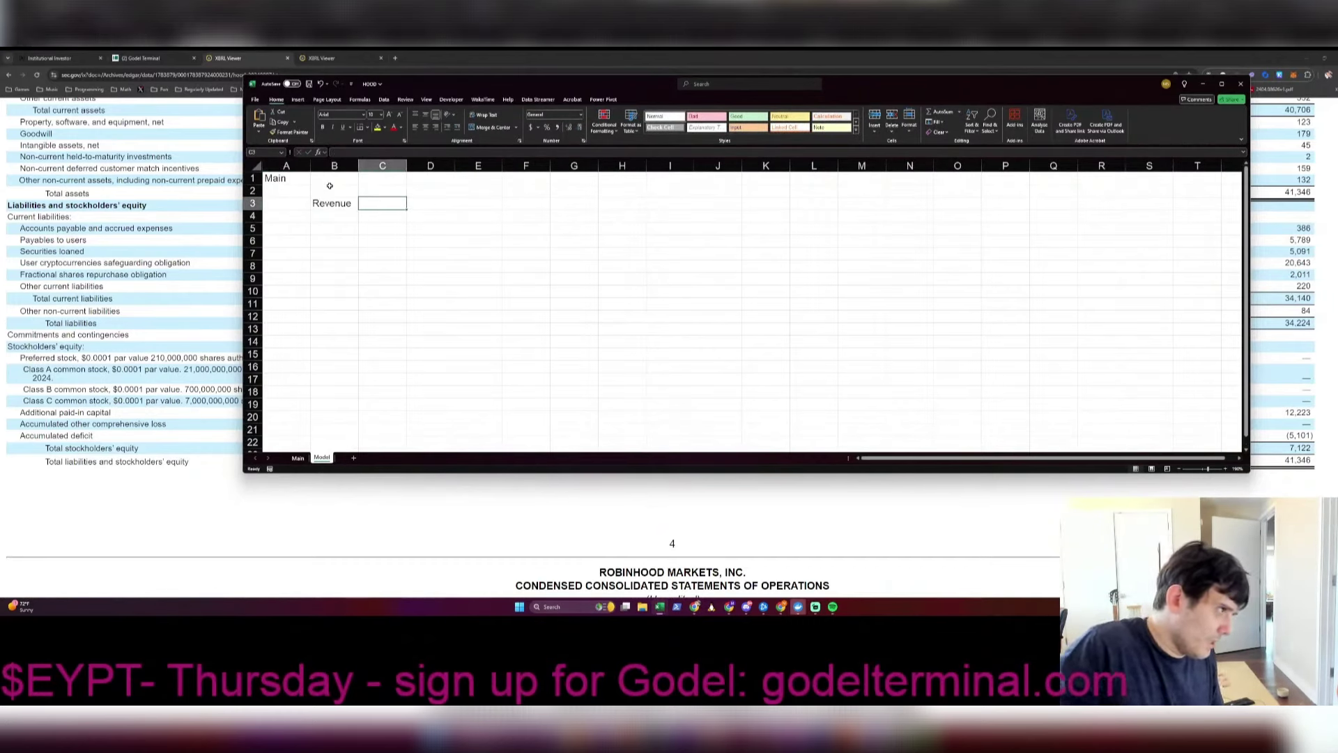
Step: Freeze the Model sheet's panes at cell C3 and save the workbook
key(alt+w)
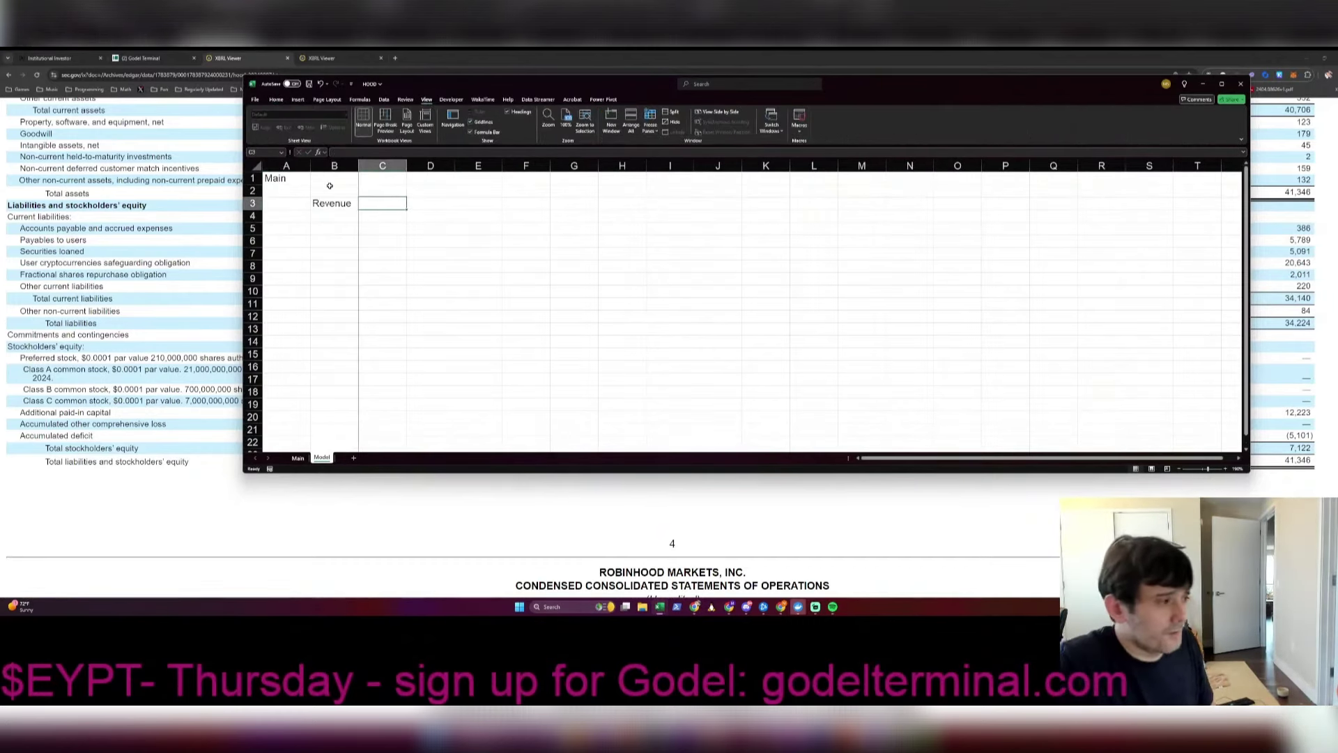
key(Up)
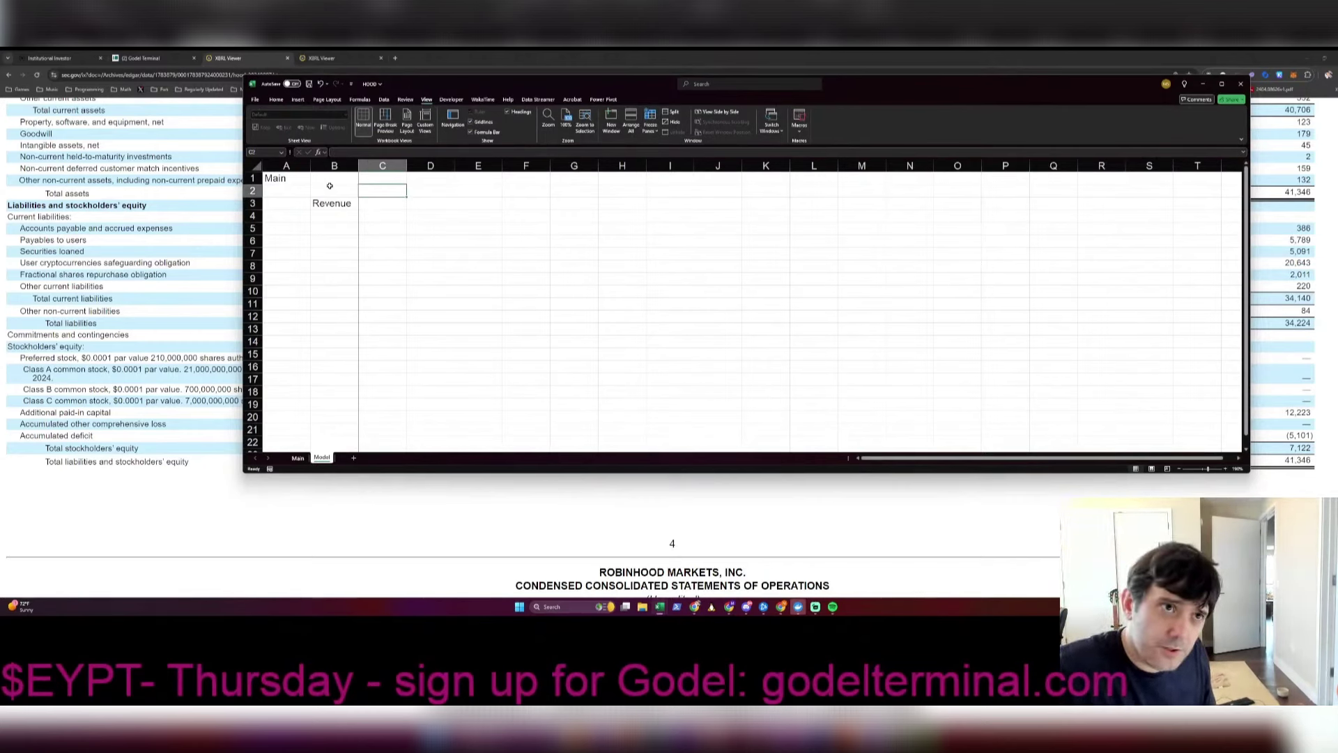
key(ctrl+s)
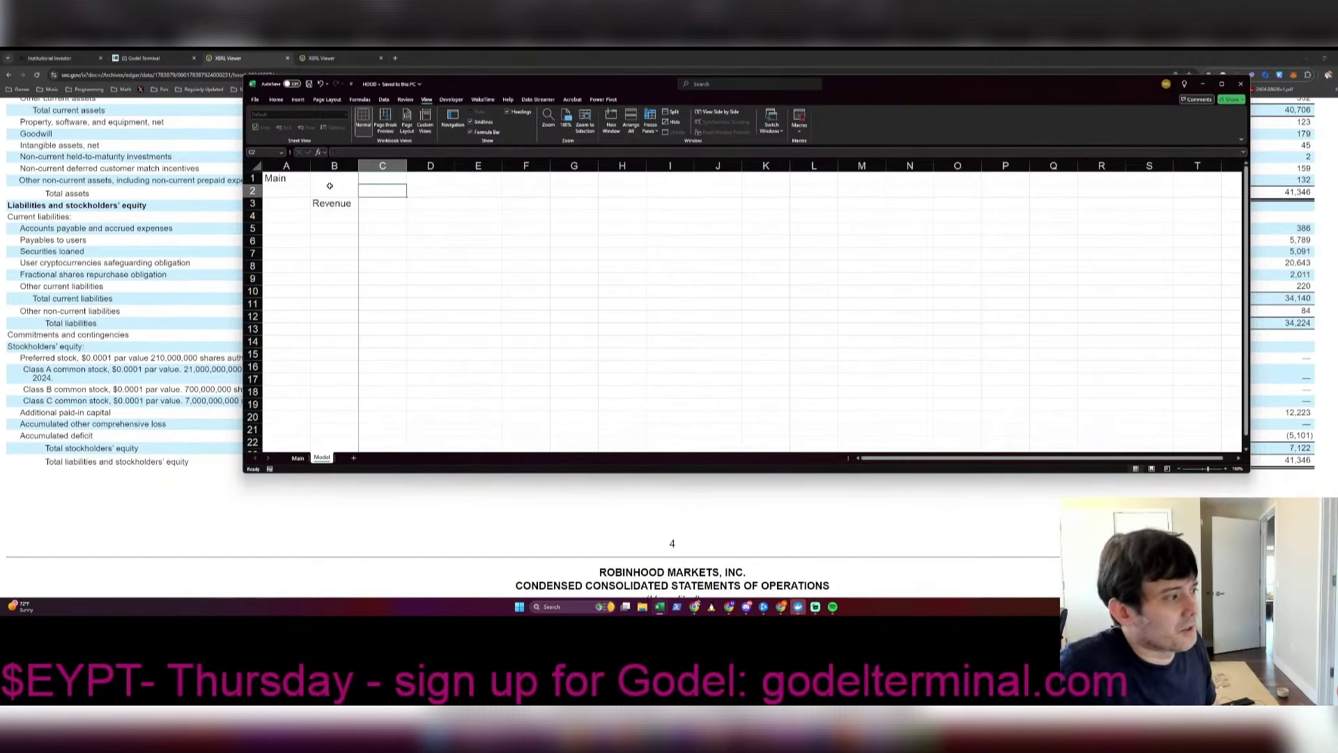
Step: Enter the 2022 quarter headers Q122, Q222, Q322 and Q422 in C2:F2
text(Q122)
key(Tab)
text(Q222)
key(Tab)
text(Q322)
key(Tab)
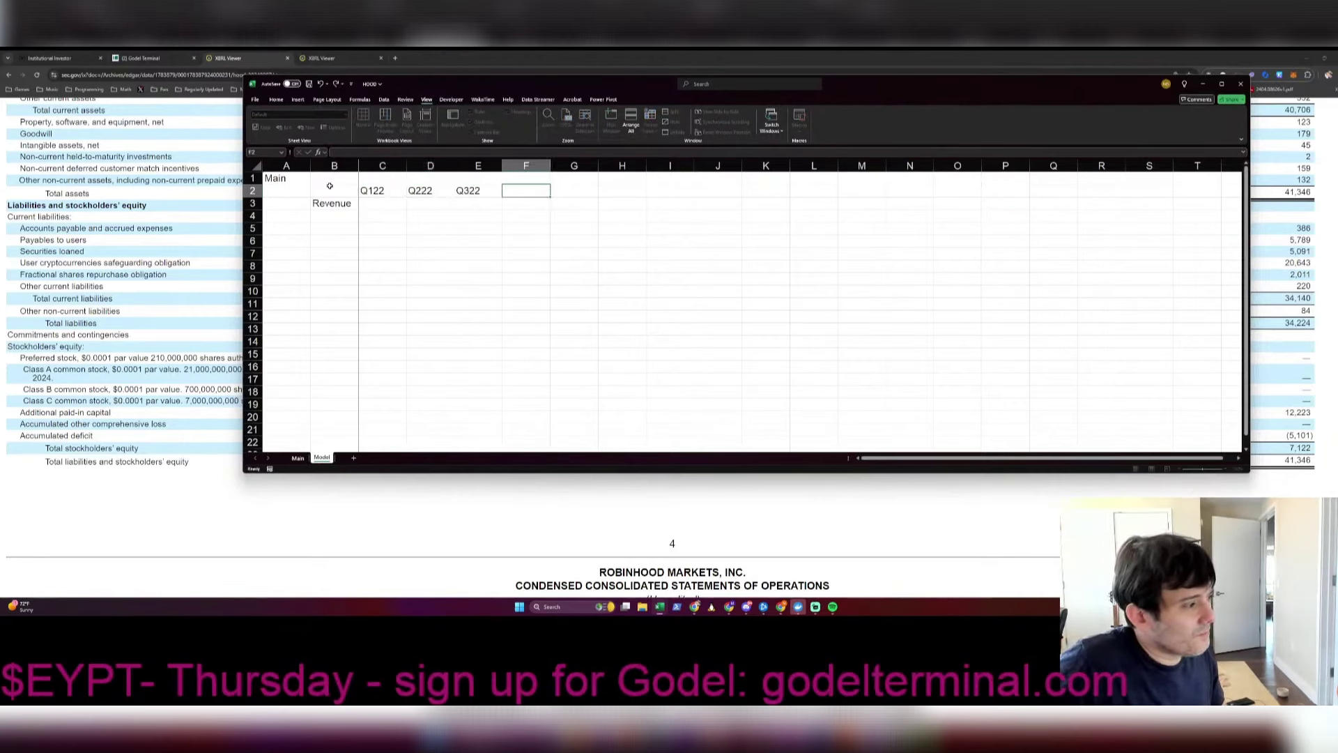
text(Q422)
key(Tab)
Step: Enter the 2023 quarter headers Q123, Q223, Q323 and Q423 in G2:J2
text(Q123)
key(Tab)
text(Q223)
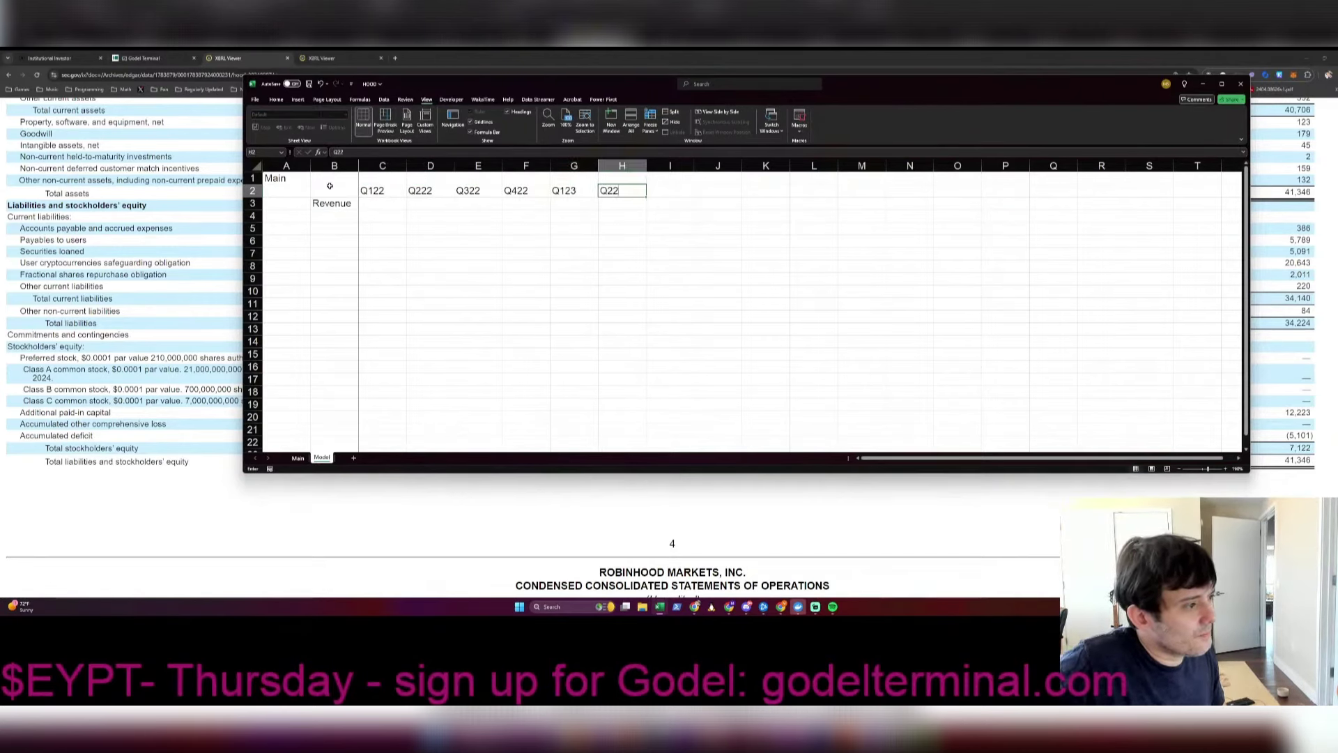
key(Tab)
text(Q3223)
key(Escape)
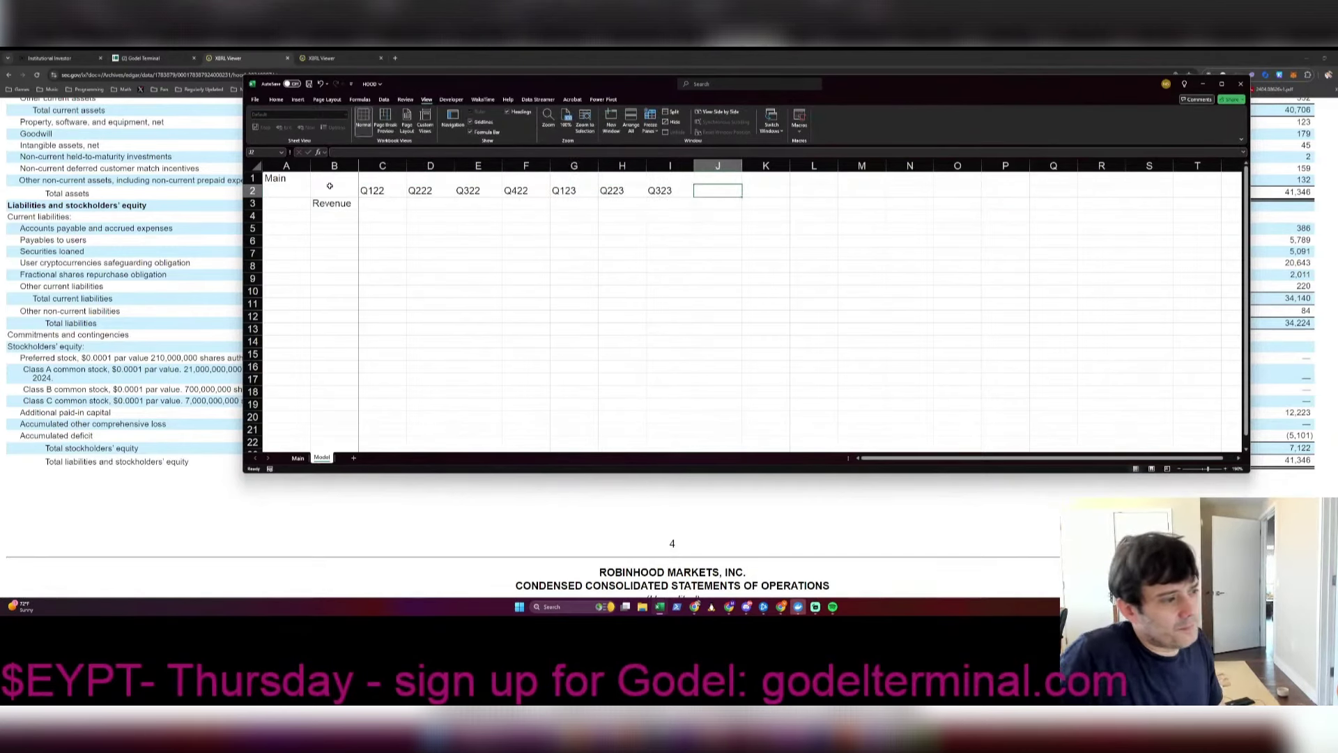
text(Q323)
key(Tab)
text(Q423)
key(Tab)
Step: Enter the 2024 quarter headers Q124, Q224, Q324 and Q424 in K2:N2
text(Q124)
key(Tab)
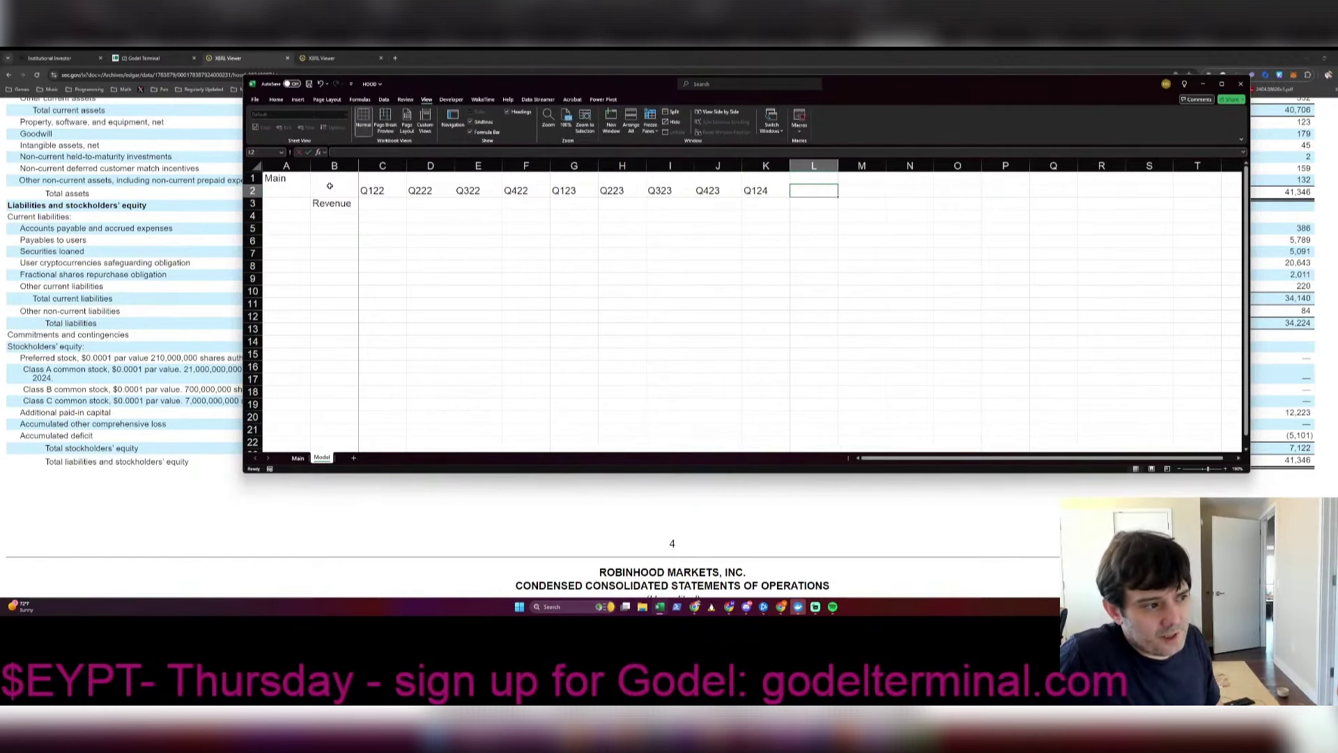
text(Q224)
key(Tab)
text(Q324)
key(Tab)
key(Return)
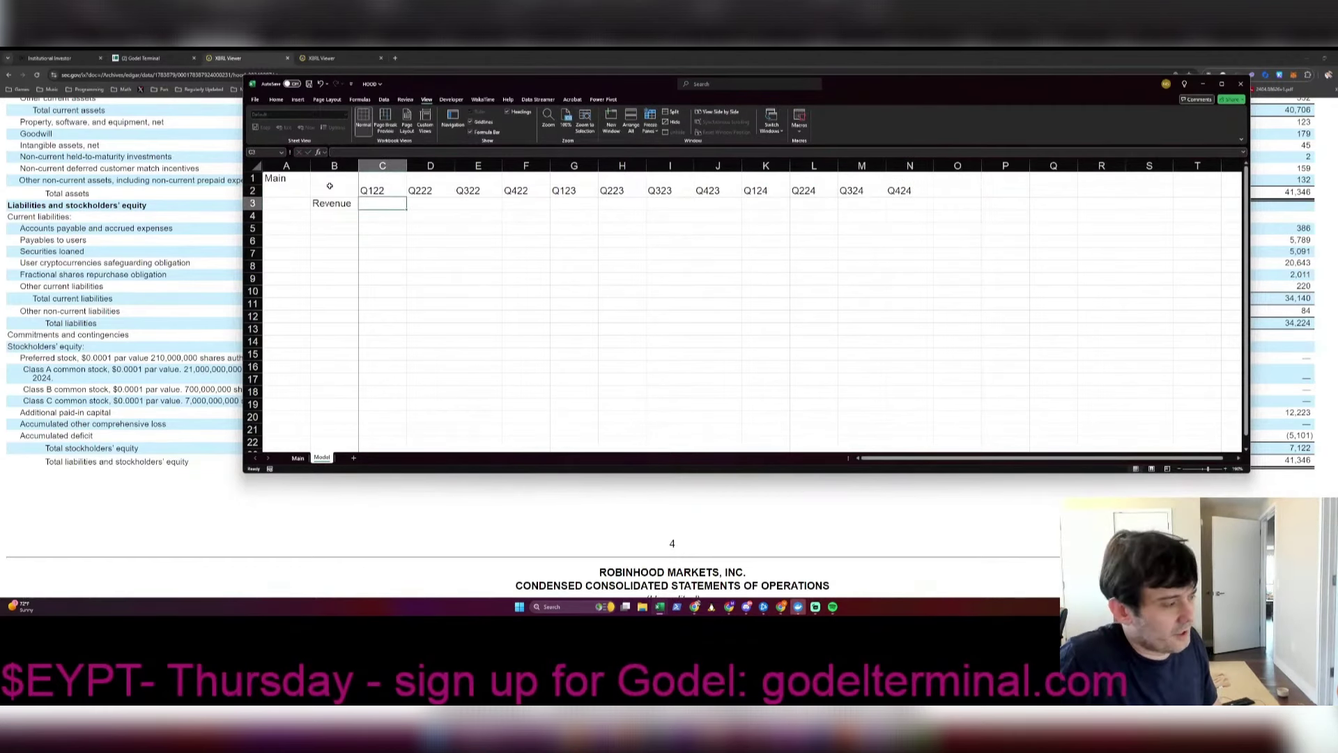
Step: Autofit column A's width and right-align columns C through N on the Model sheet
double_click(311, 166)
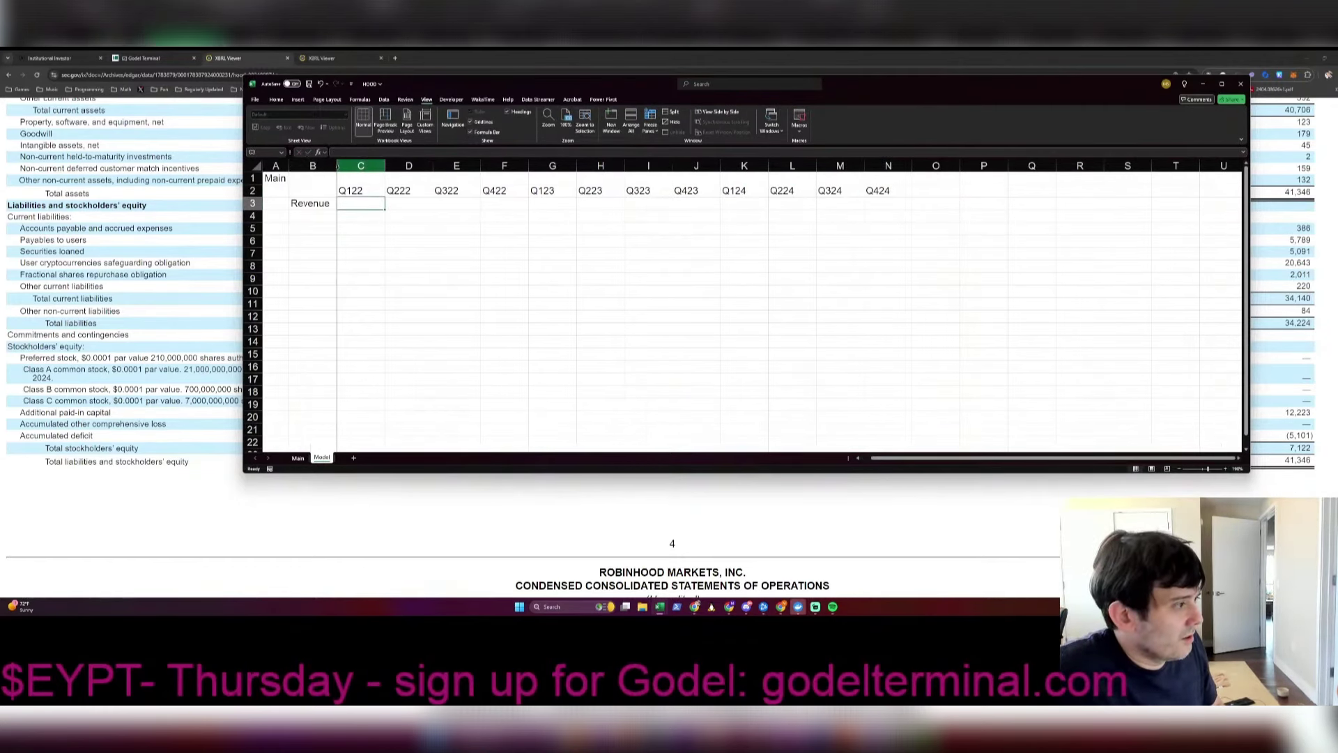
drag(360, 165, 892, 164)
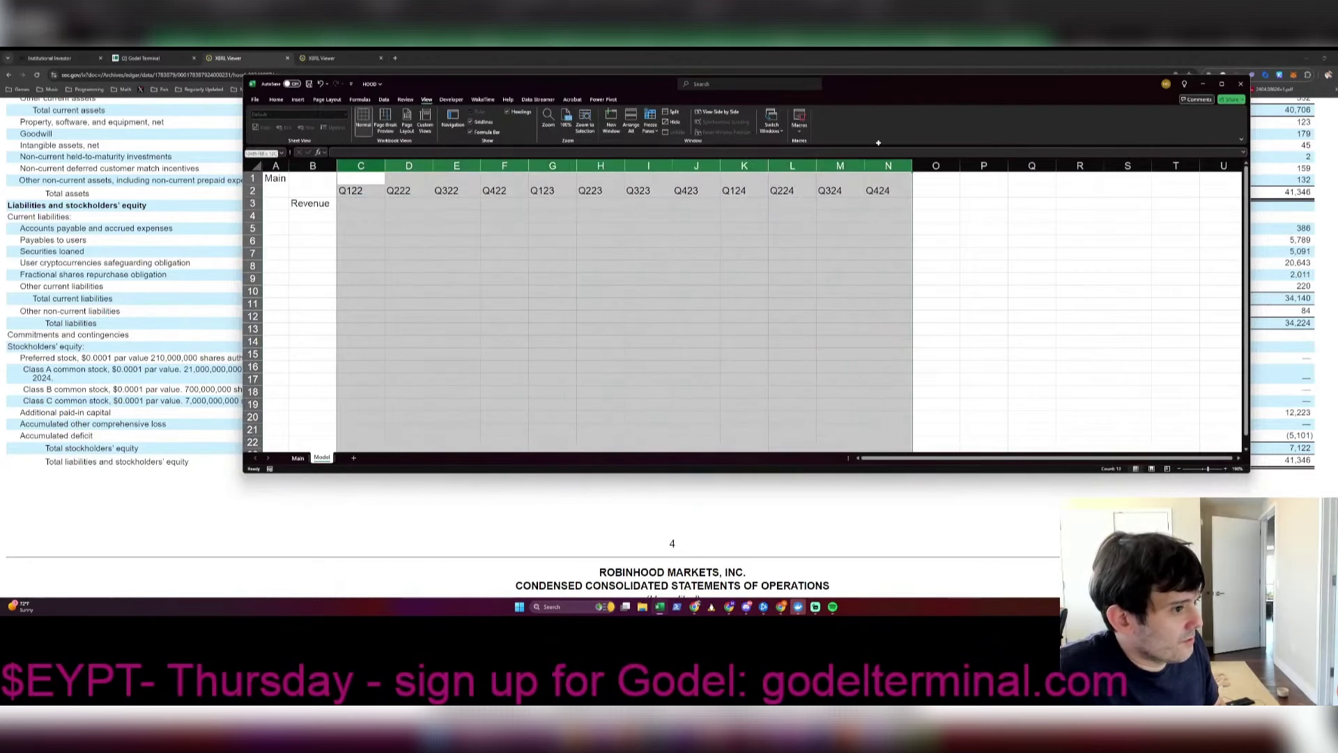
click(276, 98)
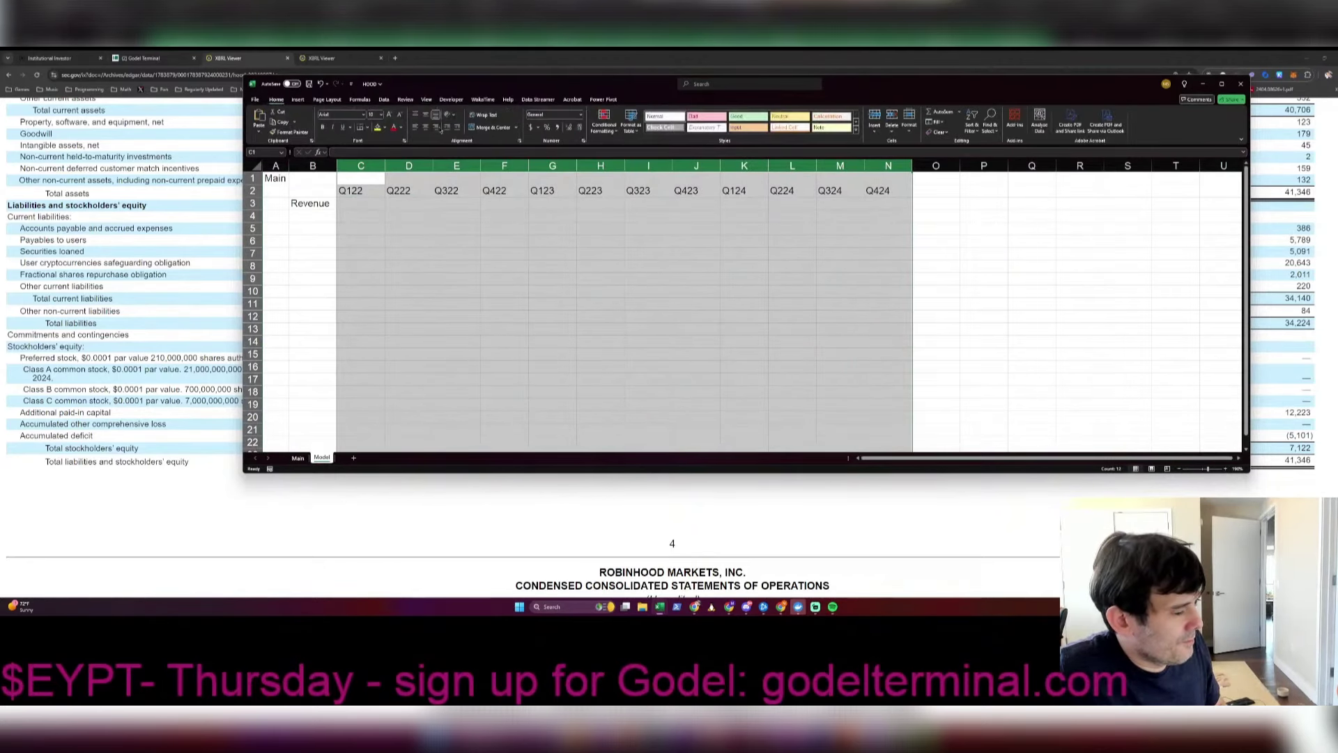
click(435, 126)
click(360, 216)
Step: Label B12 Cash and enter the filing's December 31, 2023 cash and cash equivalents, 4835, in L12
click(326, 315)
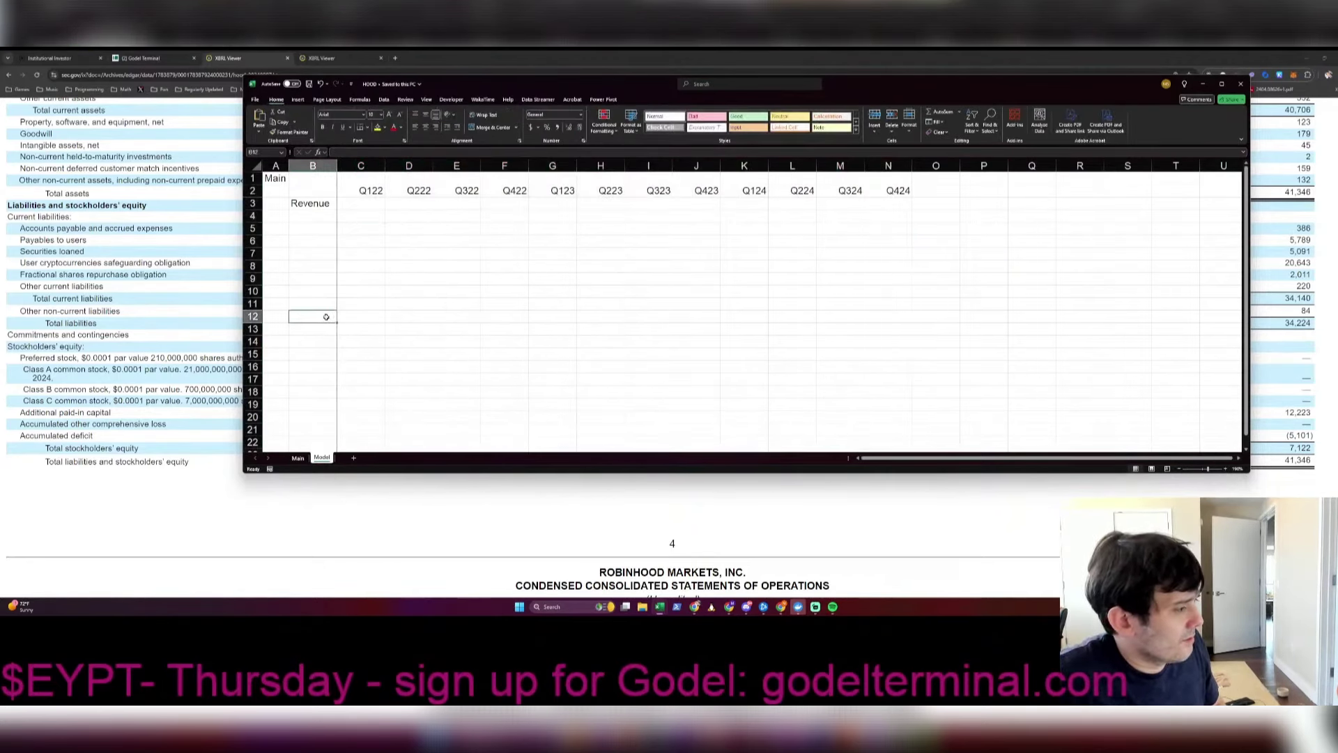
text(Cash)
click(792, 328)
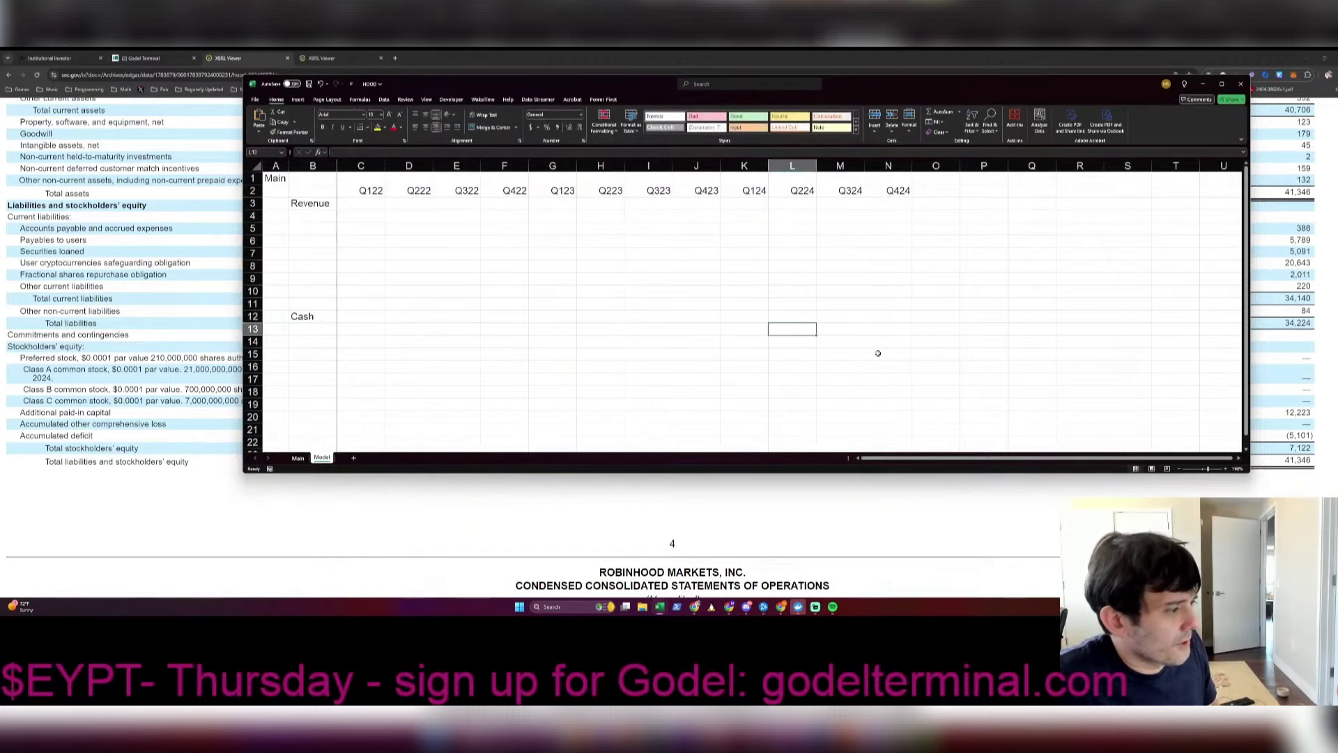
key(alt+Tab)
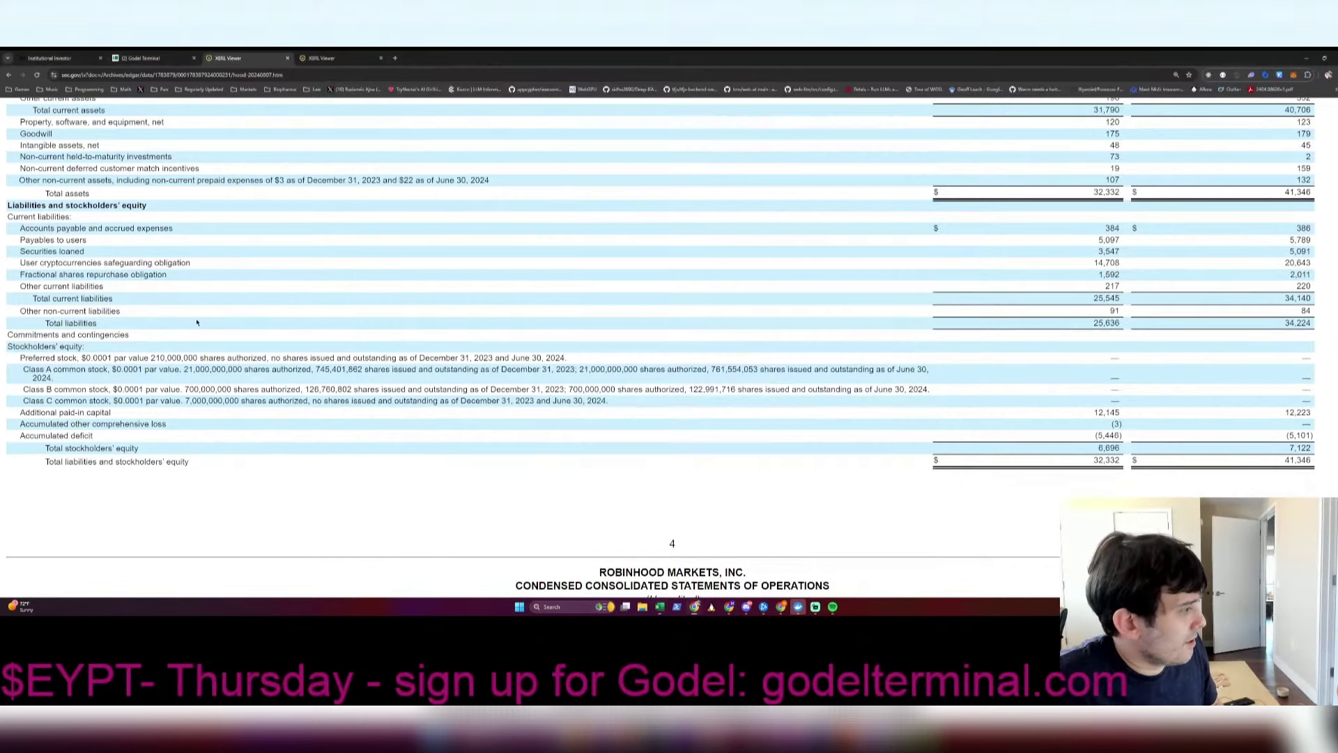
scroll(491, 311, up, 4)
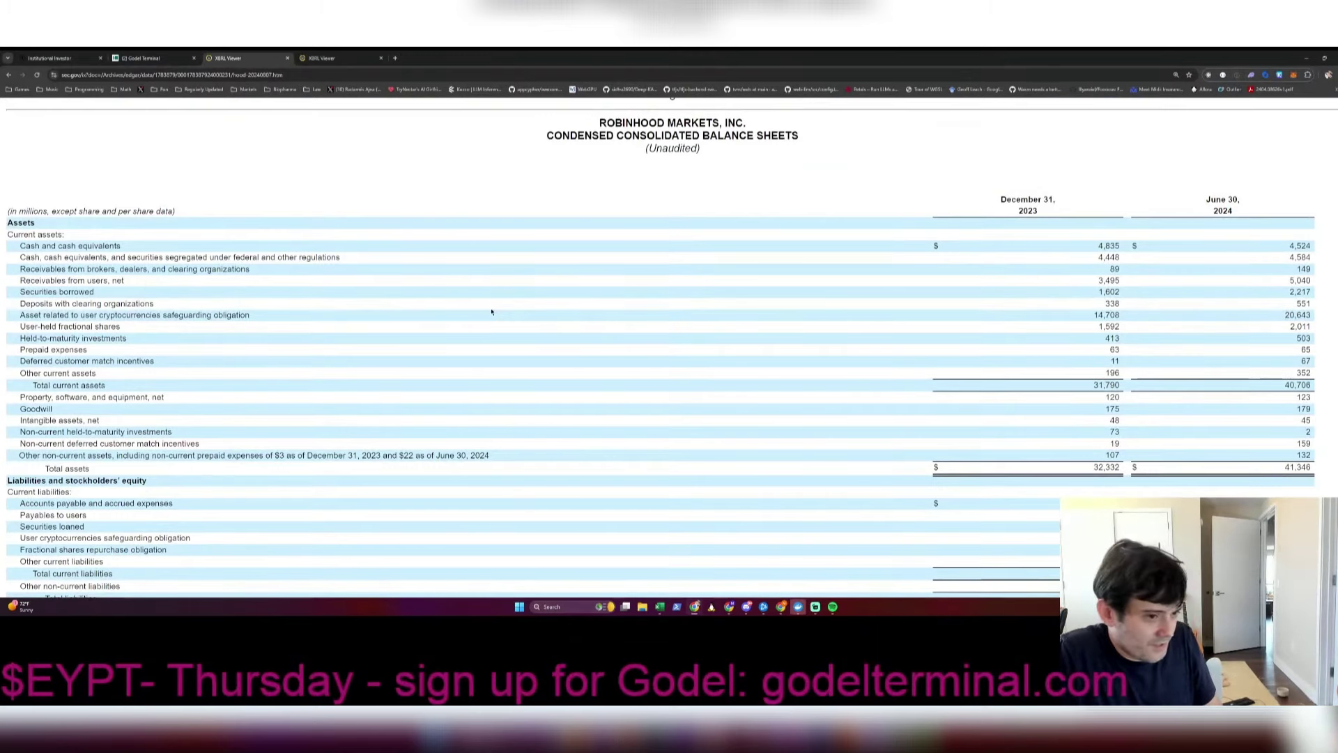
key(alt+Tab)
text(+4835)
key(Return)
Step: Enter the filing's segregated cash and securities figure, 4448, in L13
key(alt+Tab)
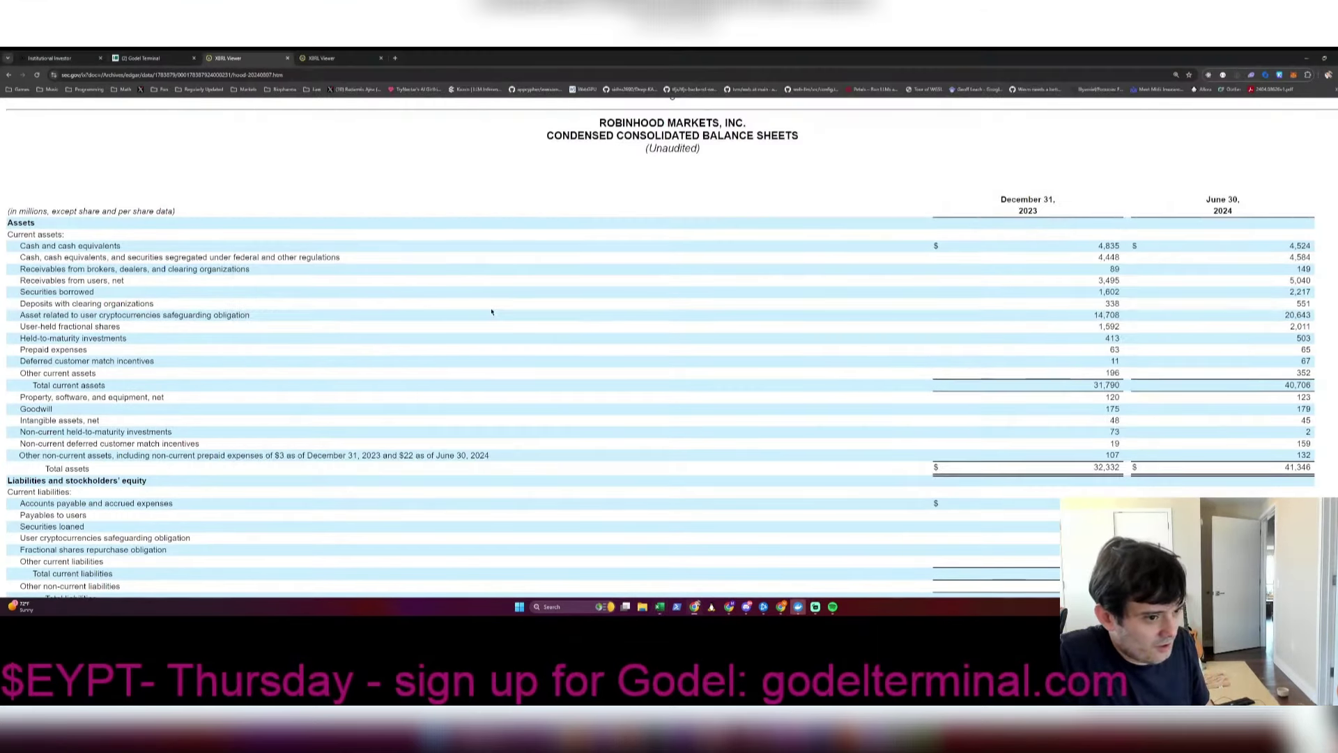
key(alt+Tab)
text(+4448)
key(Return)
Step: Turn L13 into the formula =4448+3495 by adding the balance sheet's net receivables from users
key(alt+Tab)
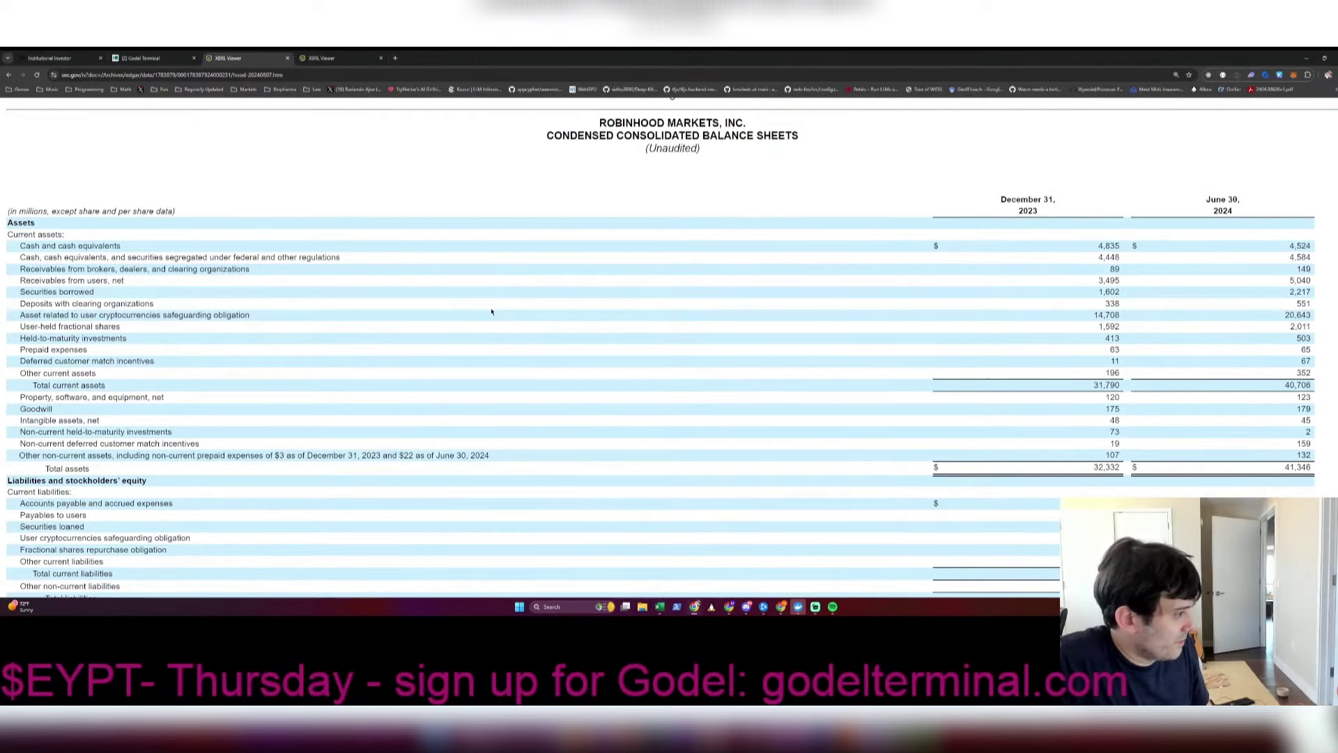
key(alt+Tab)
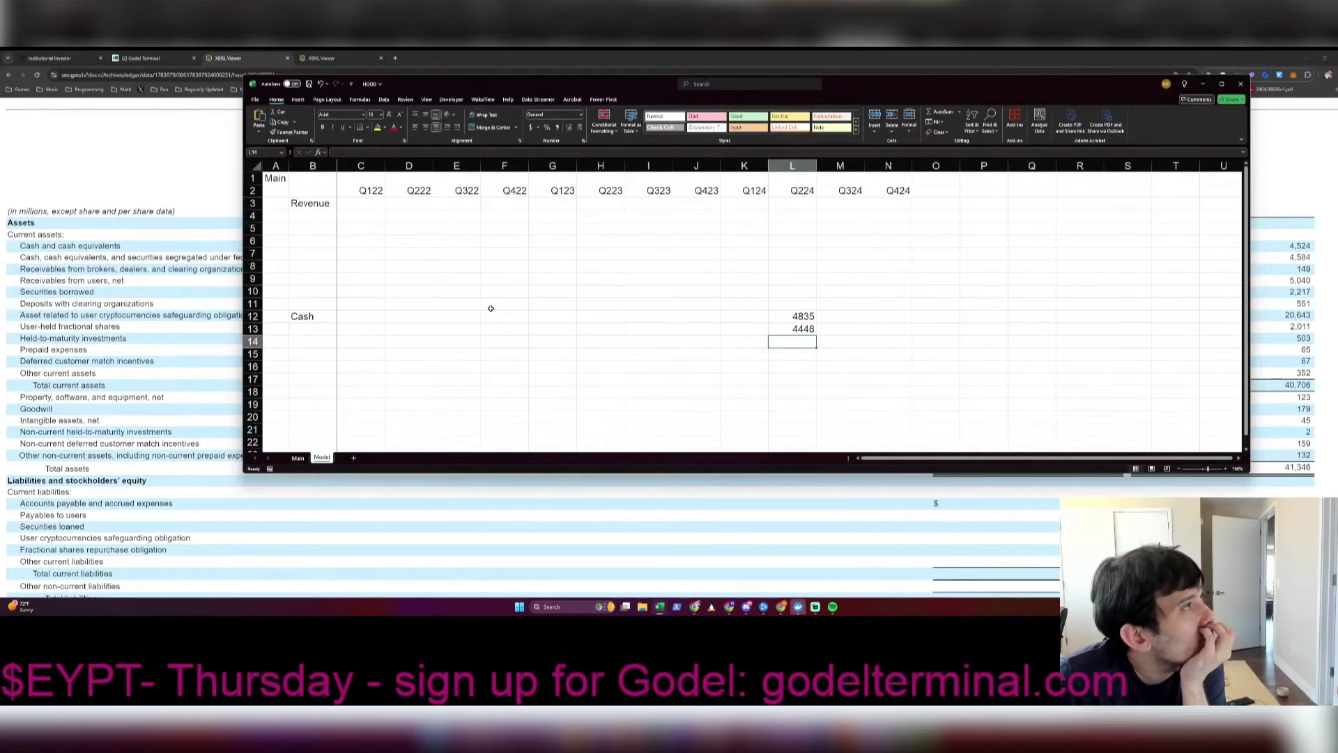
key(Up)
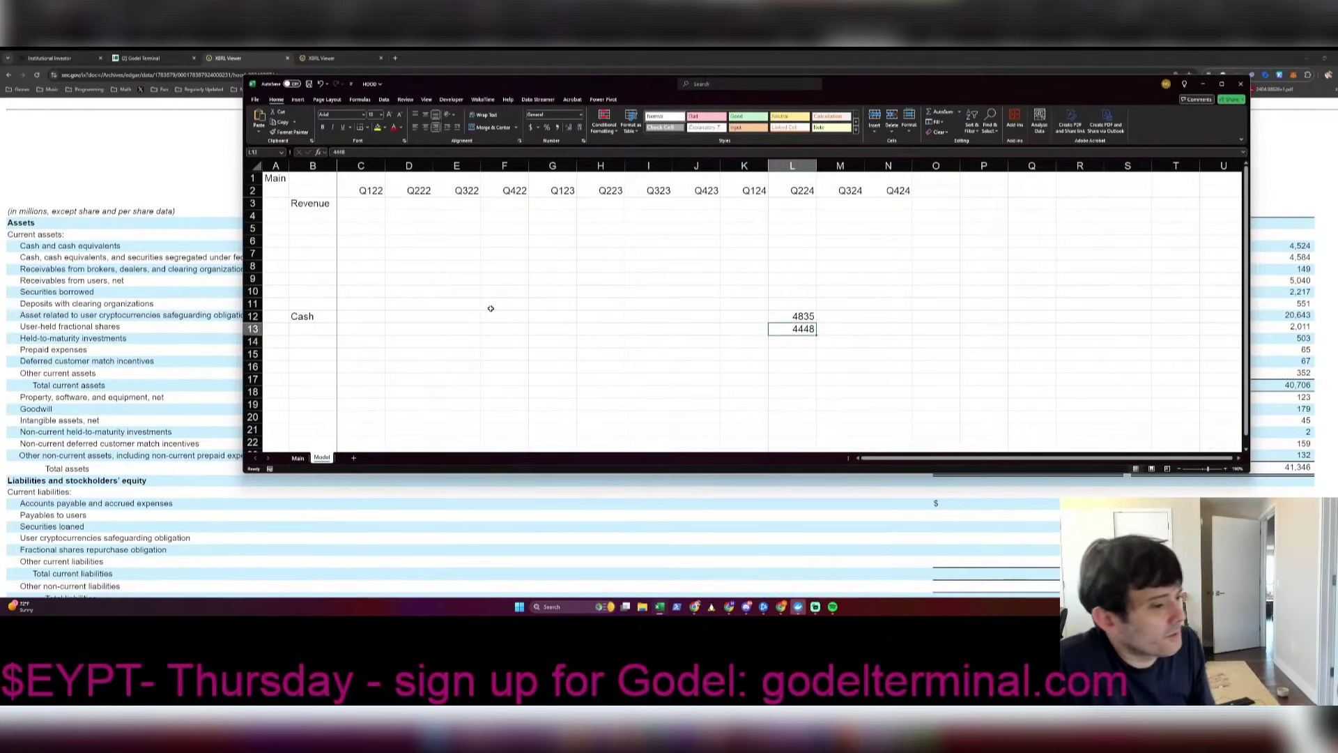
key(F2)
key(Home)
text(+)
key(alt+Tab)
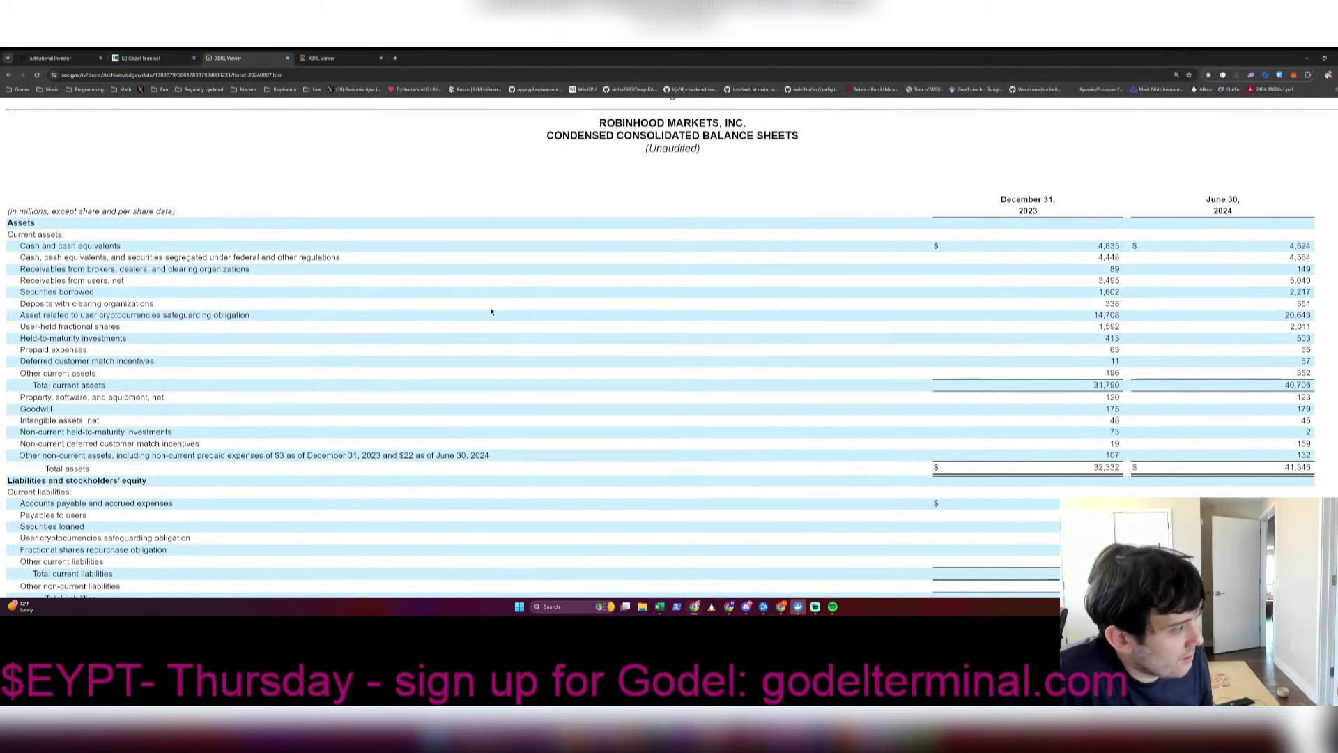
key(alt+Tab)
key(Return)
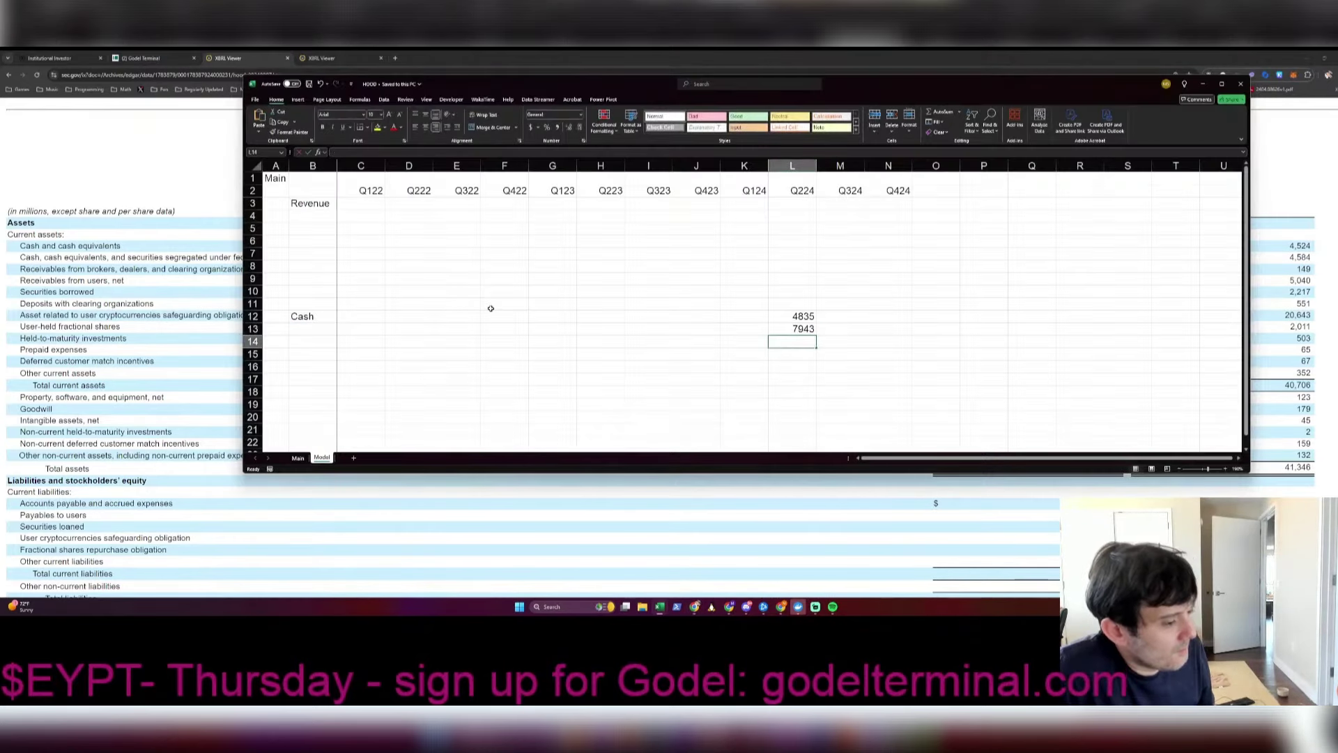
Step: Add the broker receivables, 89, and securities borrowed, 1602, from the filing to the formula in L13
key(alt+Tab)
scroll(491, 311, up, 1)
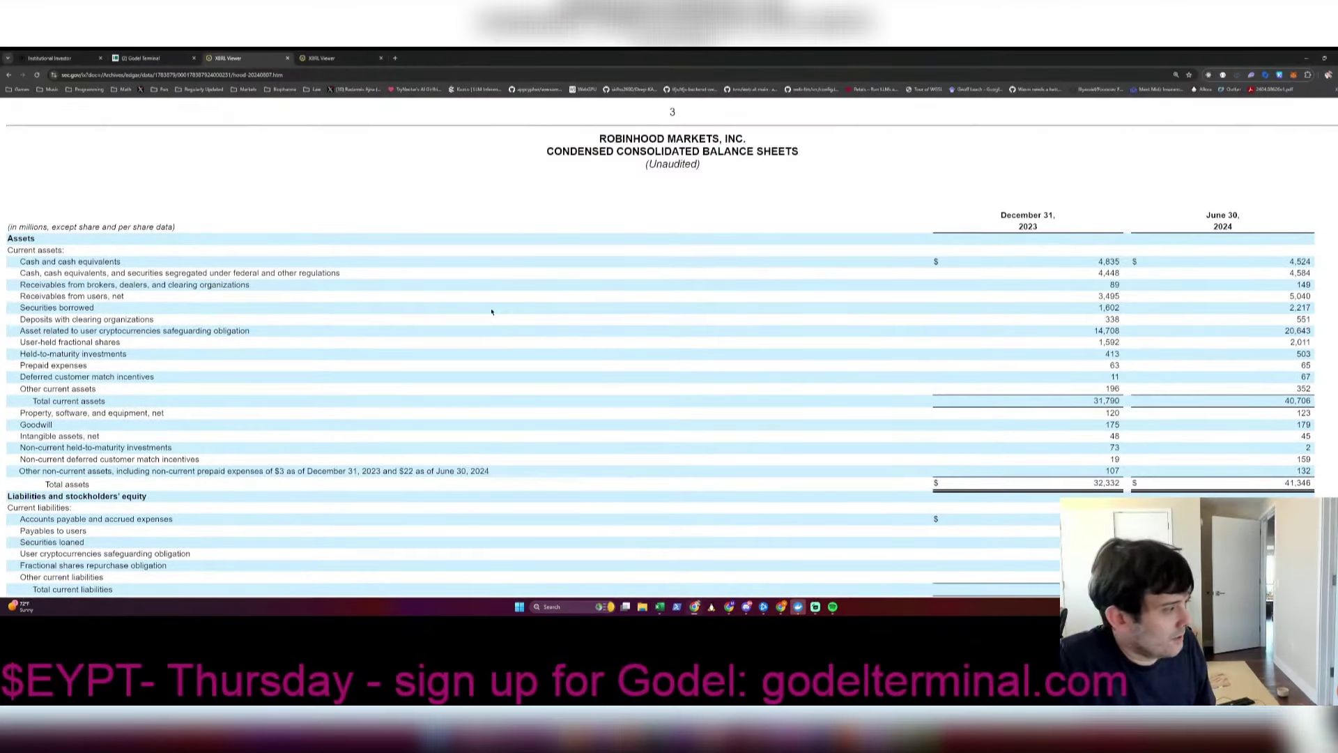
key(alt+Tab)
text(=4448+3495)
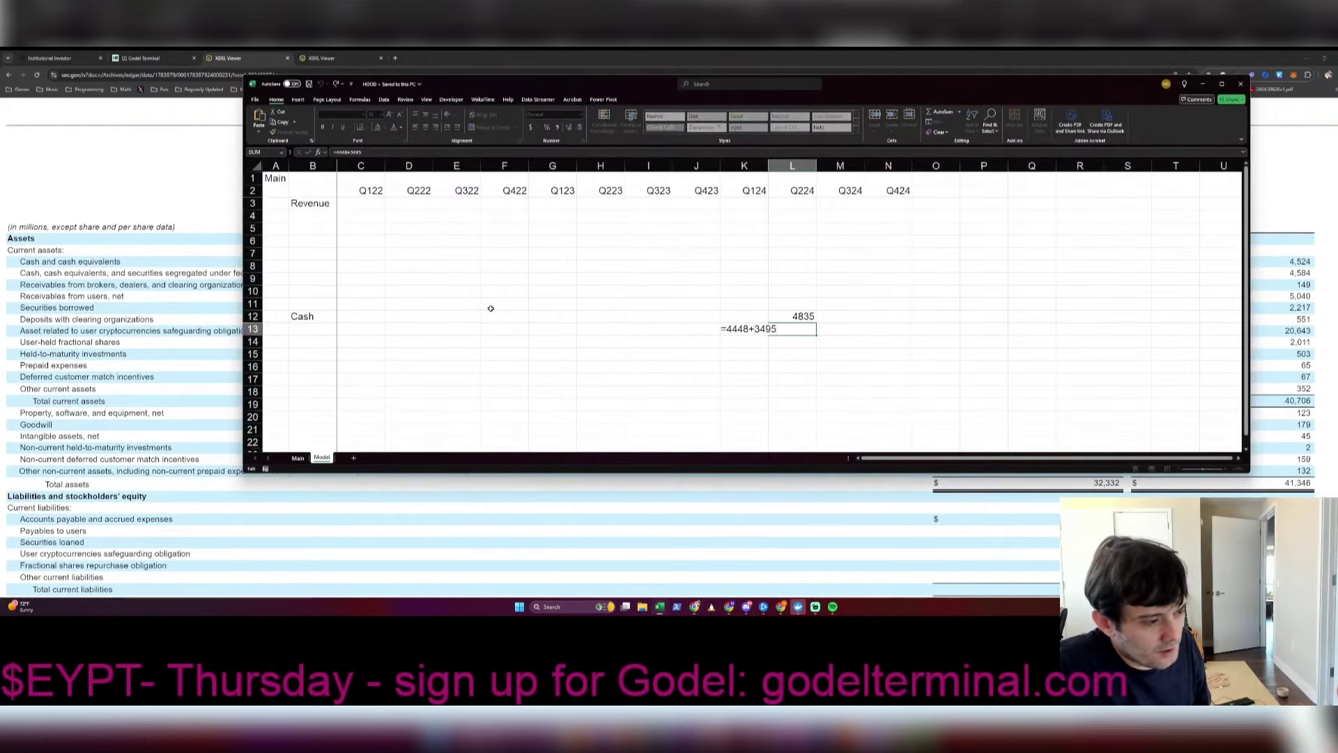
key(alt+Tab)
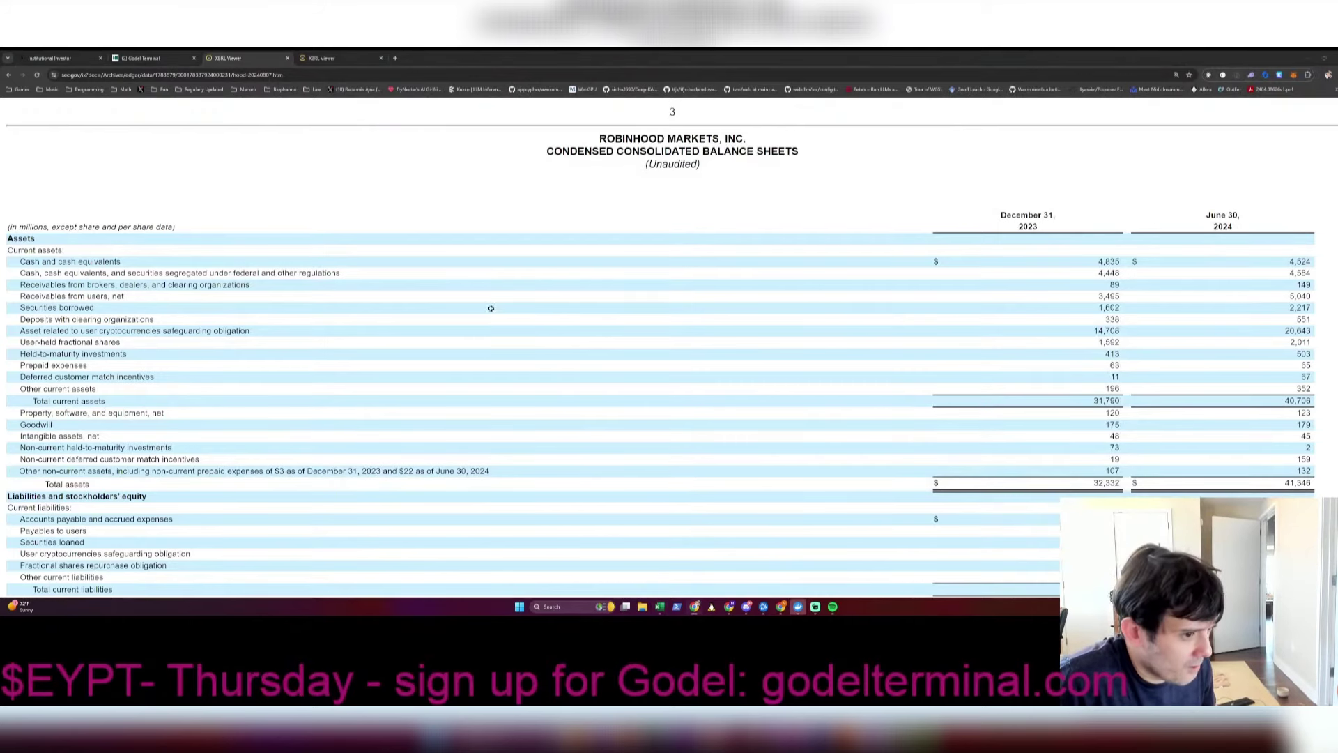
key(alt+Tab)
text(16)
key(Return)
Step: Change L12 to the formula =4835+338 so it includes the deposits with clearing organizations
key(alt+Tab)
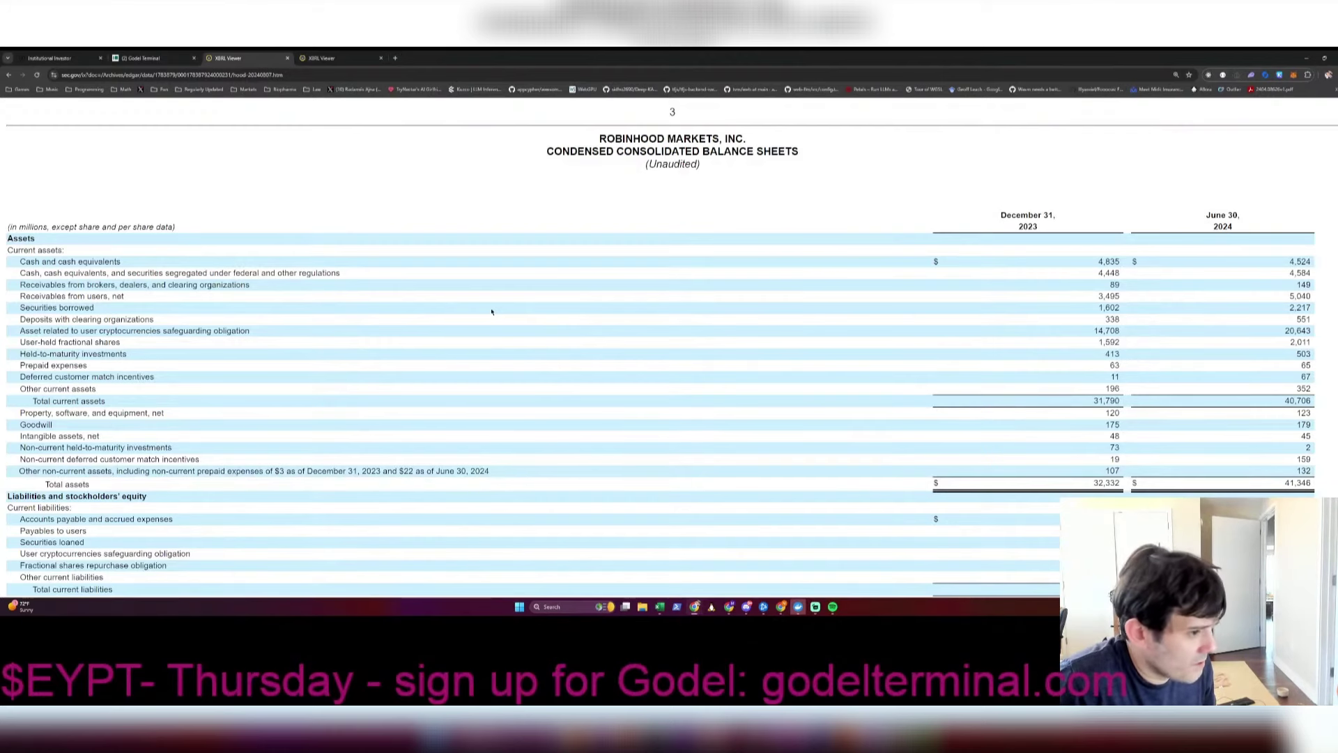
key(alt+Tab)
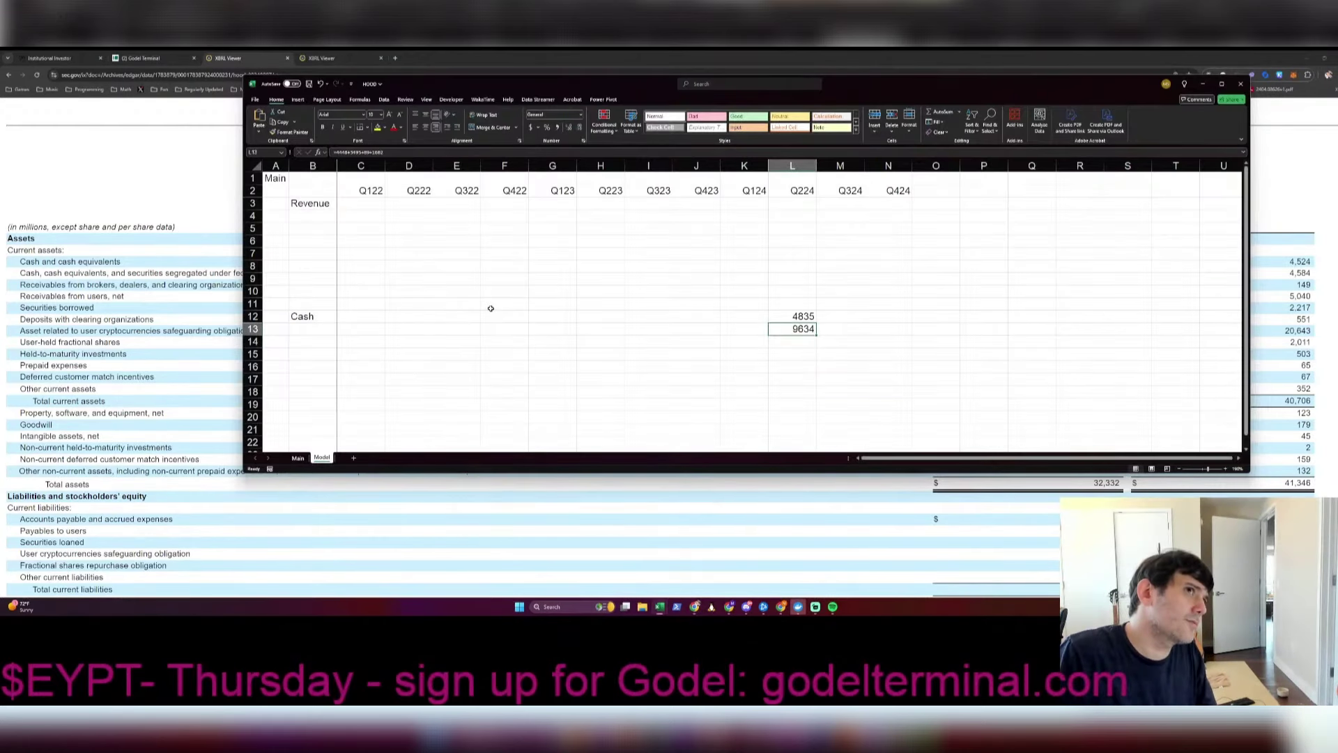
key(Up)
key(F2)
text(+338)
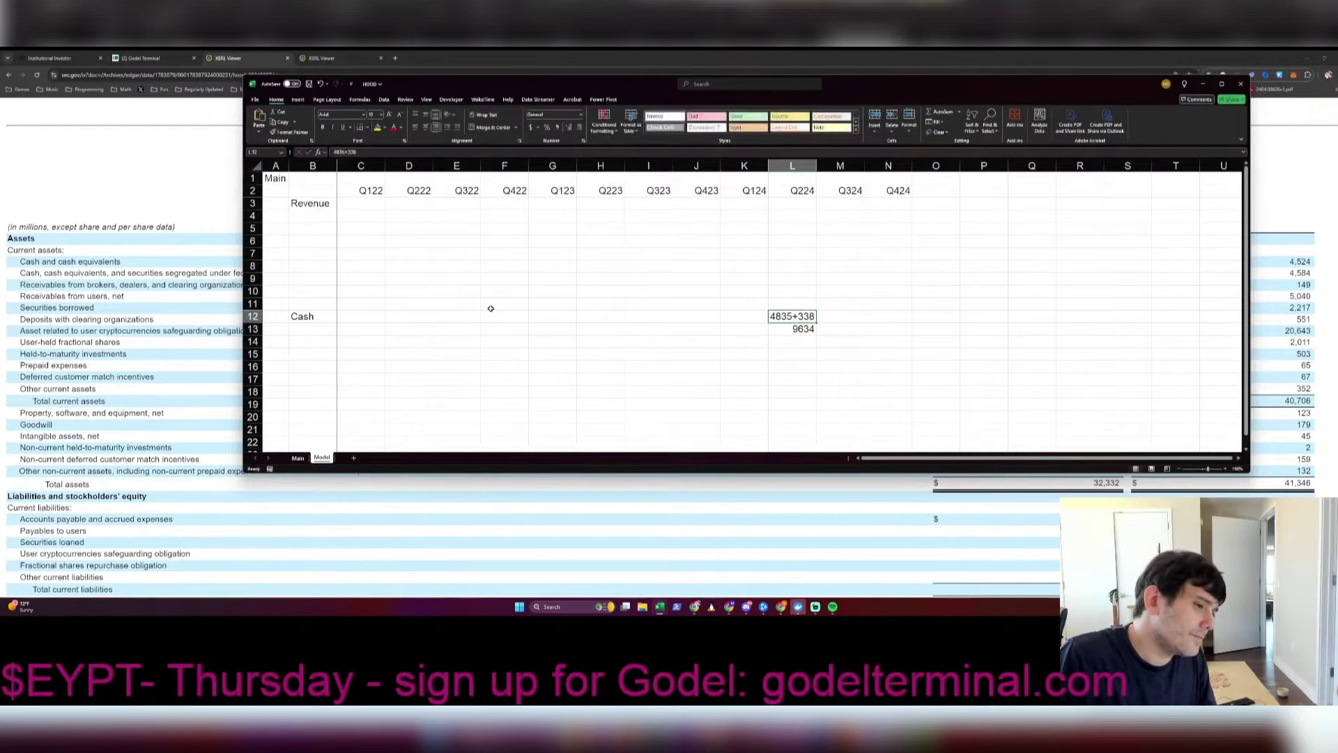
key(Home)
text(=)
key(Return)
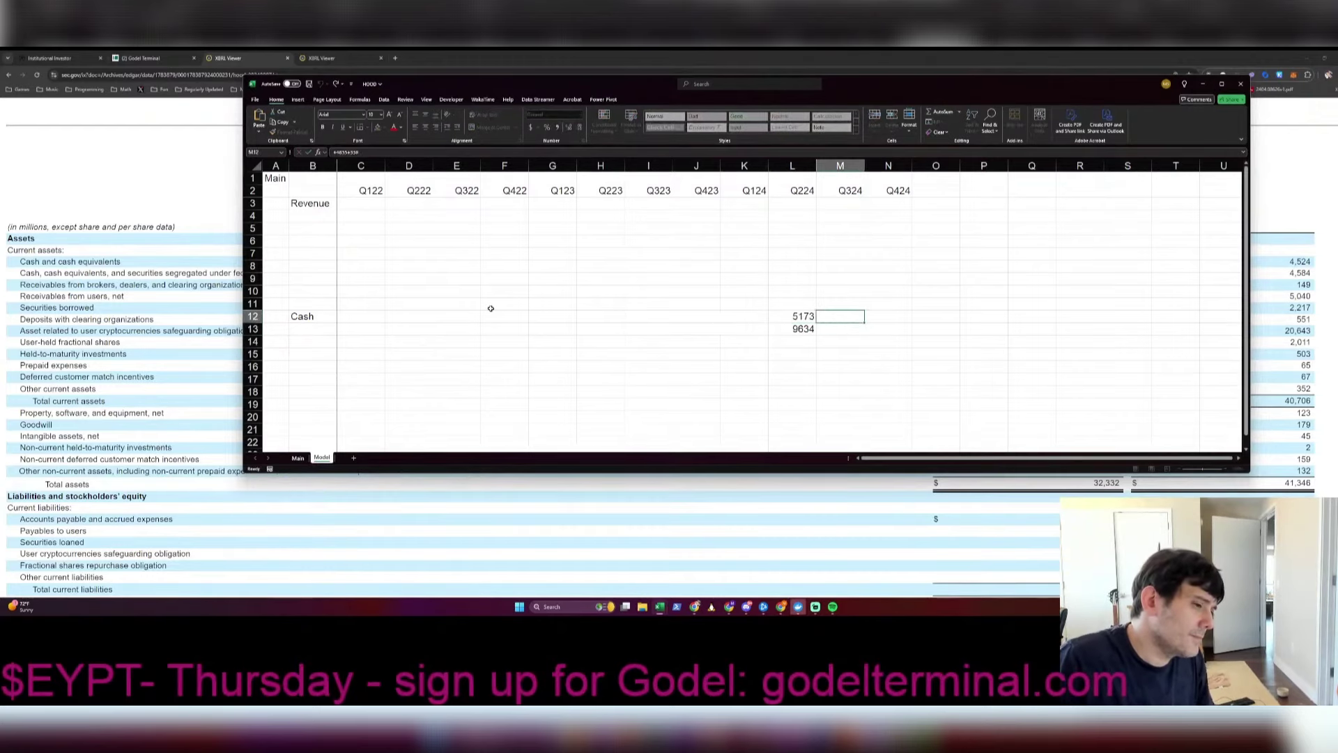
Step: Add the user cryptocurrencies safeguarding asset, 14708, to the formula in L13
key(alt+Tab)
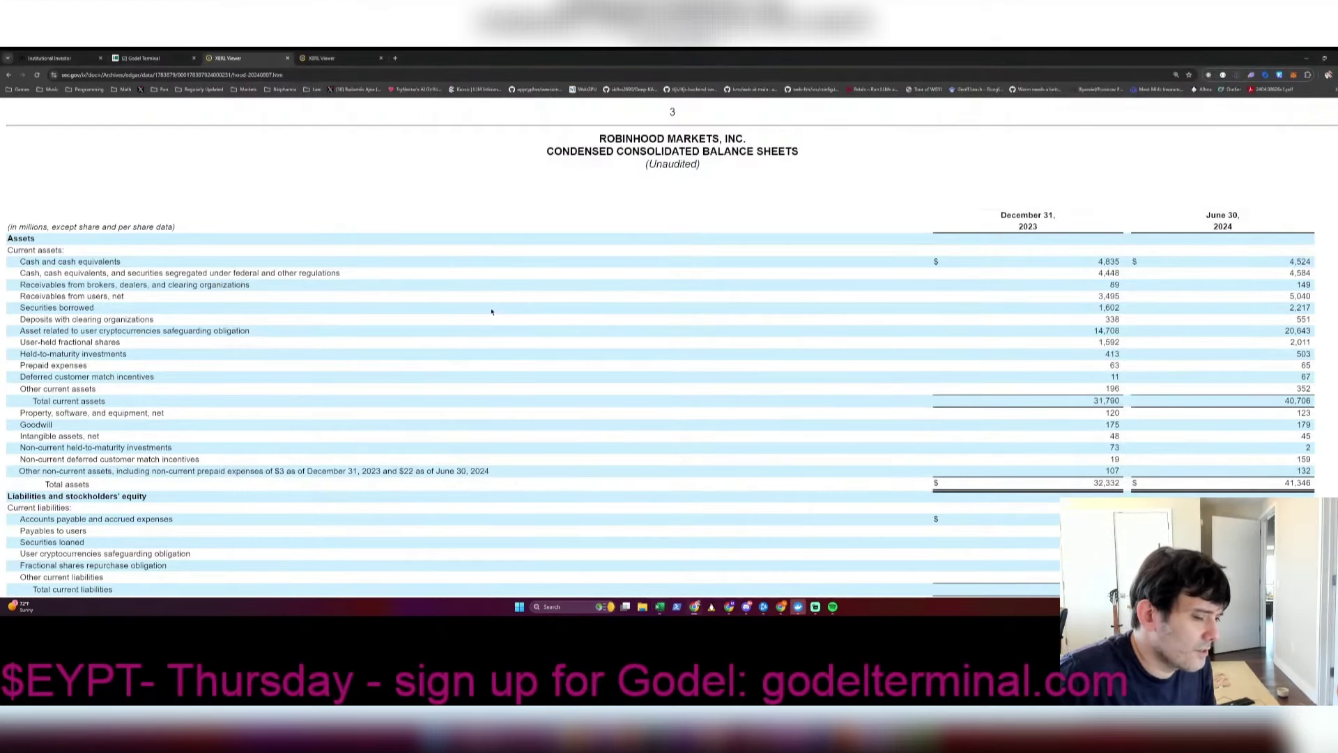
key(alt+Tab)
text(=4835-380-338)
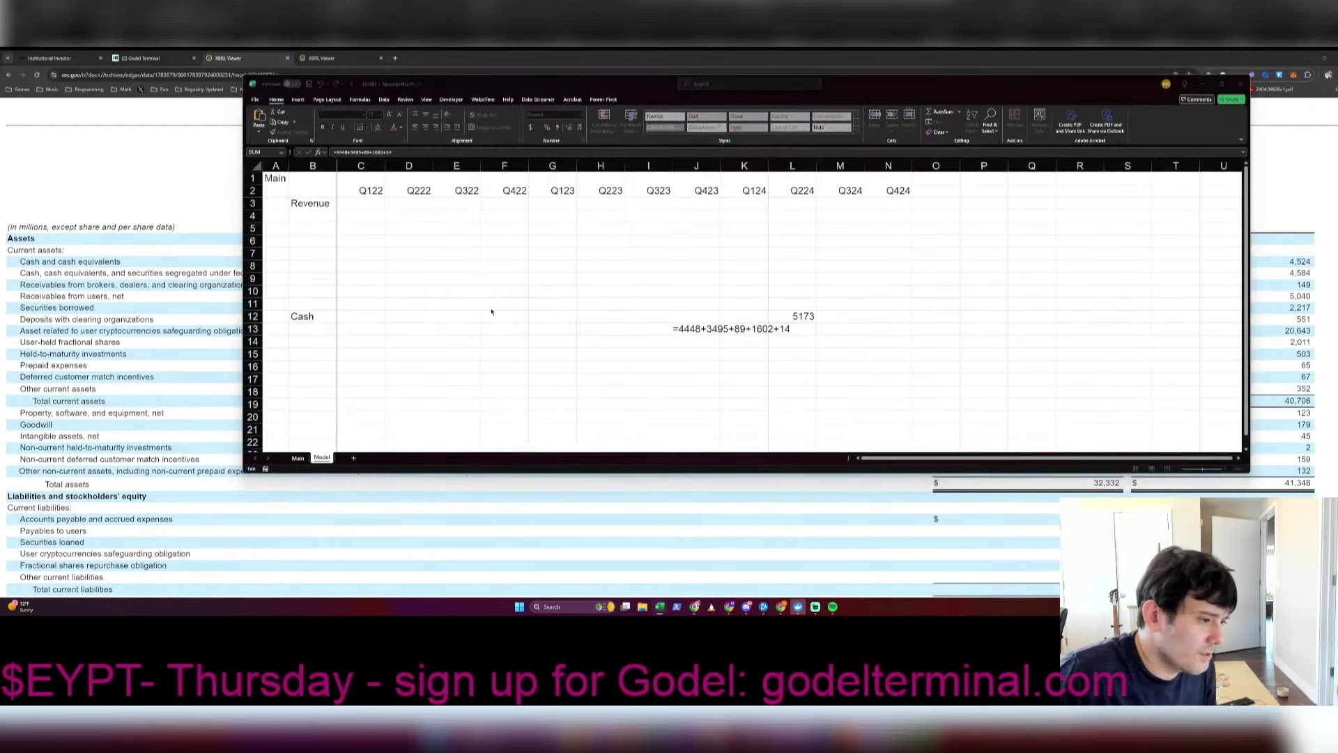
key(alt+Tab)
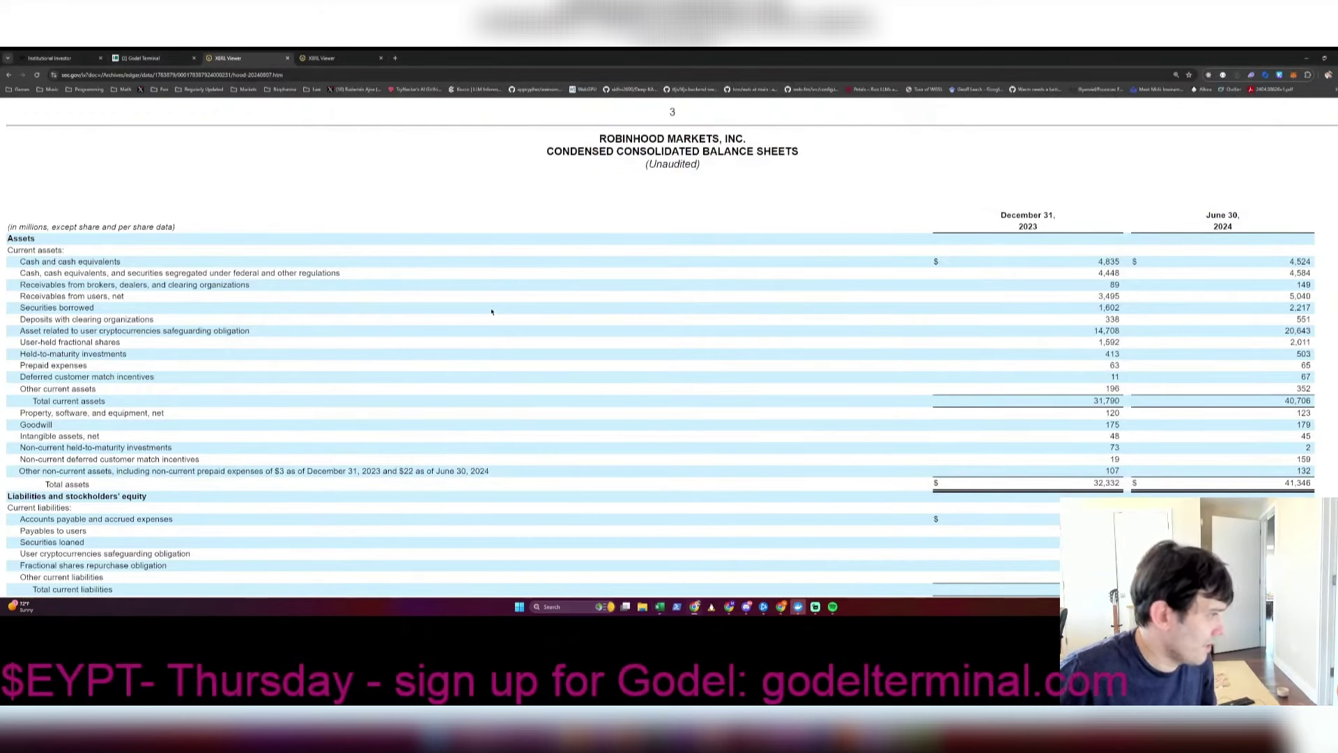
key(alt+Tab)
key(Return)
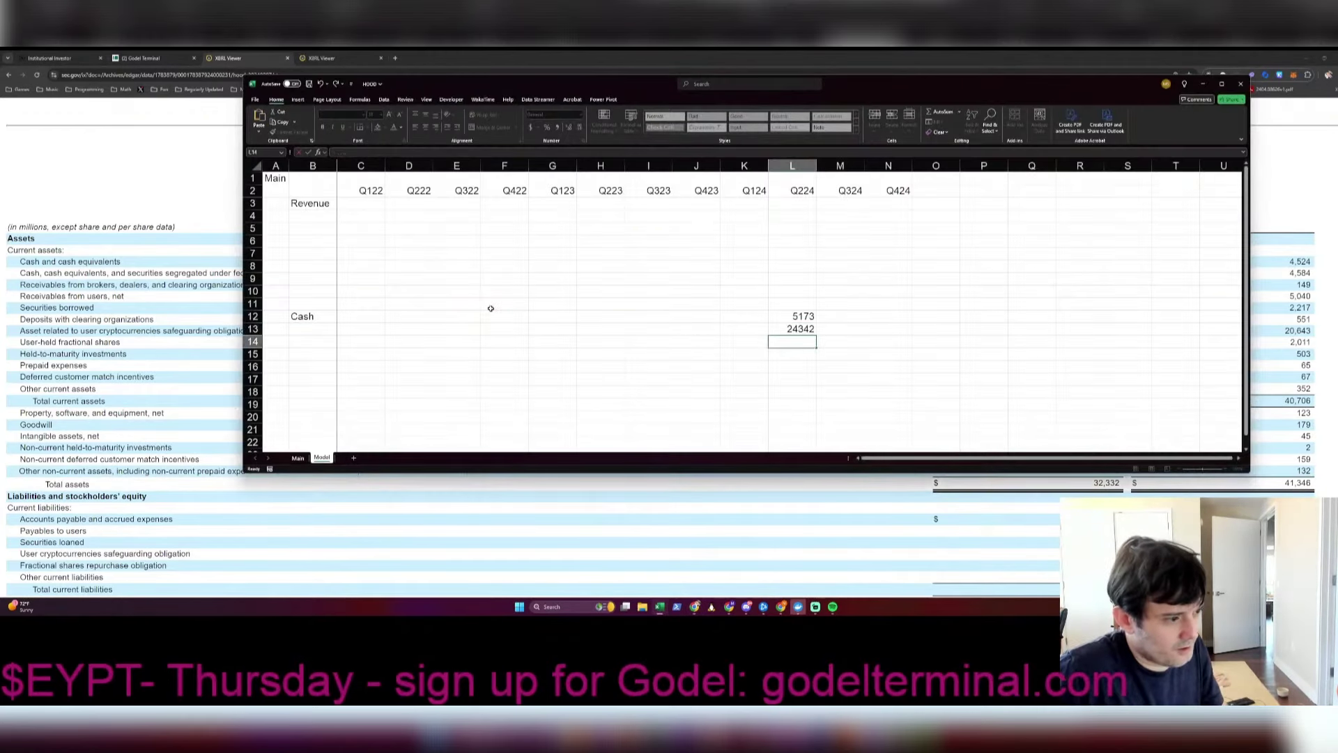
Step: Add the user-held fractional shares, 1592, to the cash formula in L12
key(Up)
key(Up)
key(F2)
key(alt+Tab)
key(alt+Tab)
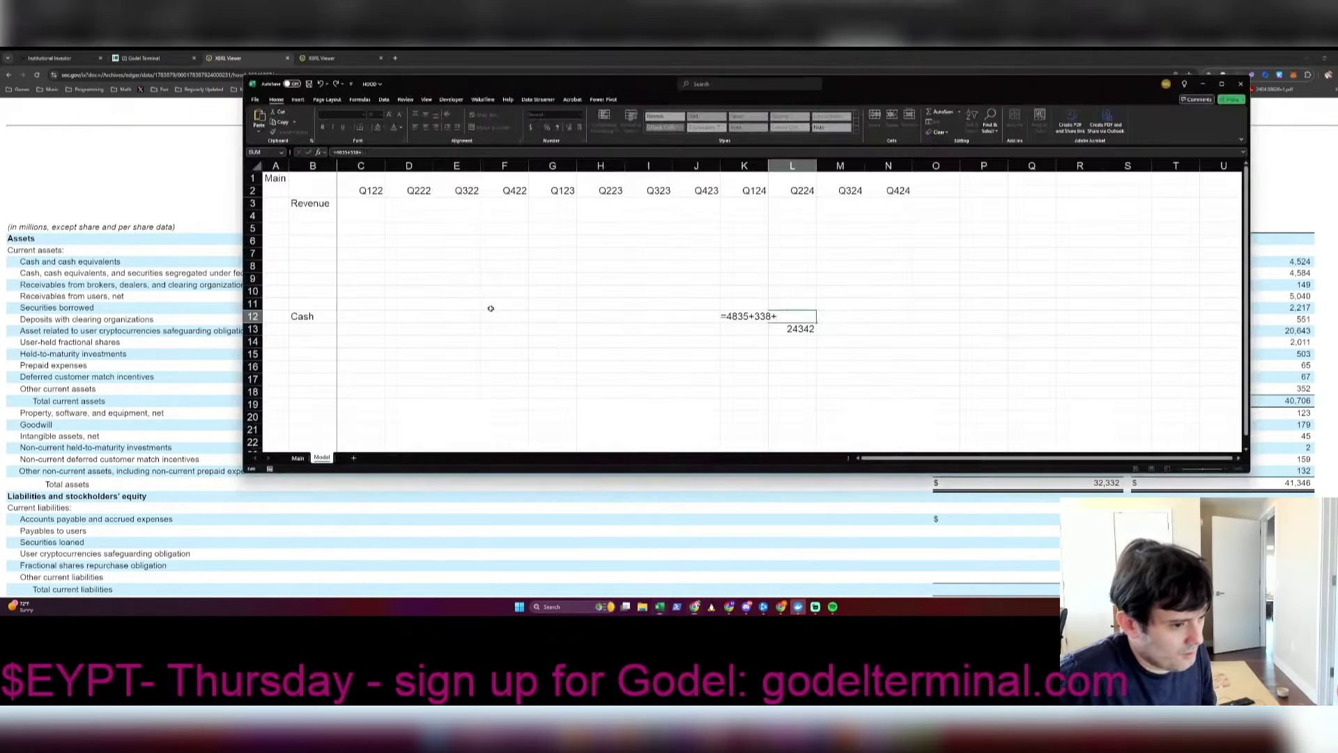
key(Return)
key(Down)
Step: Add the held-to-maturity investments, 413, to the cash formula in L12
key(alt+Tab)
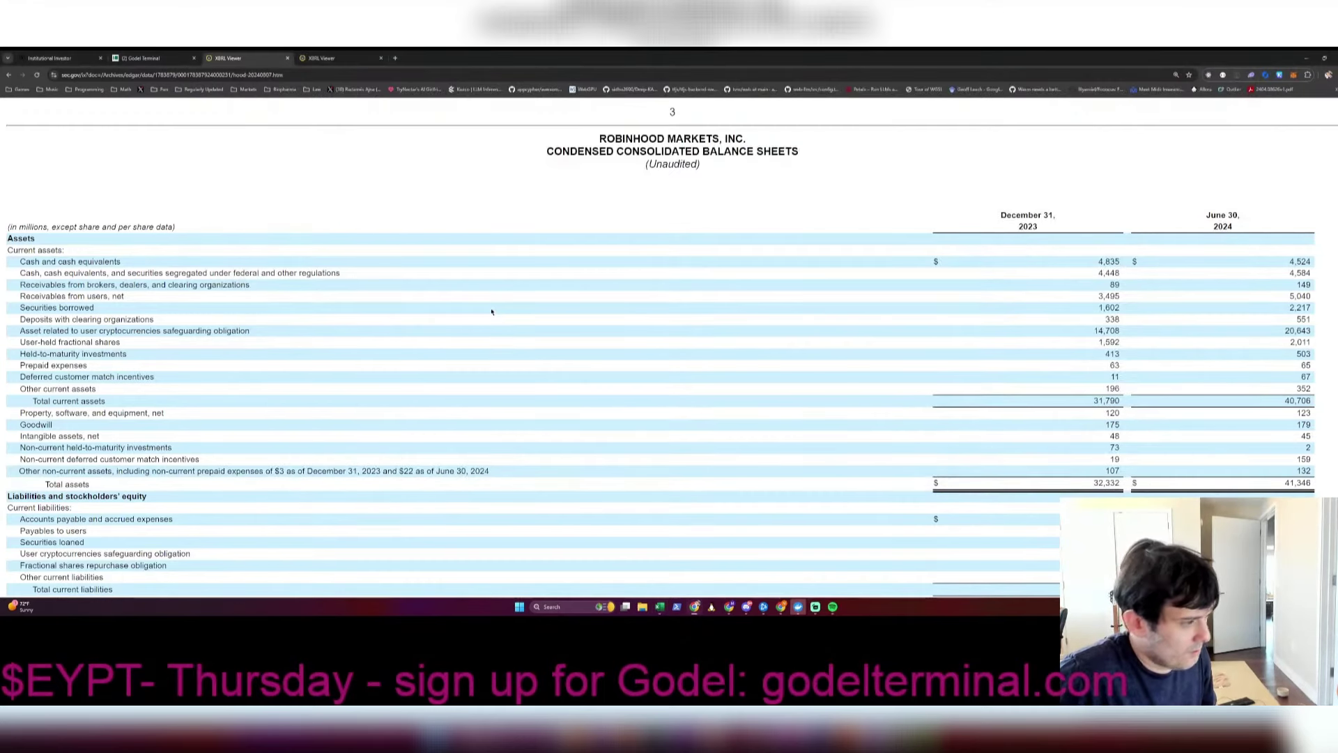
key(alt+Tab)
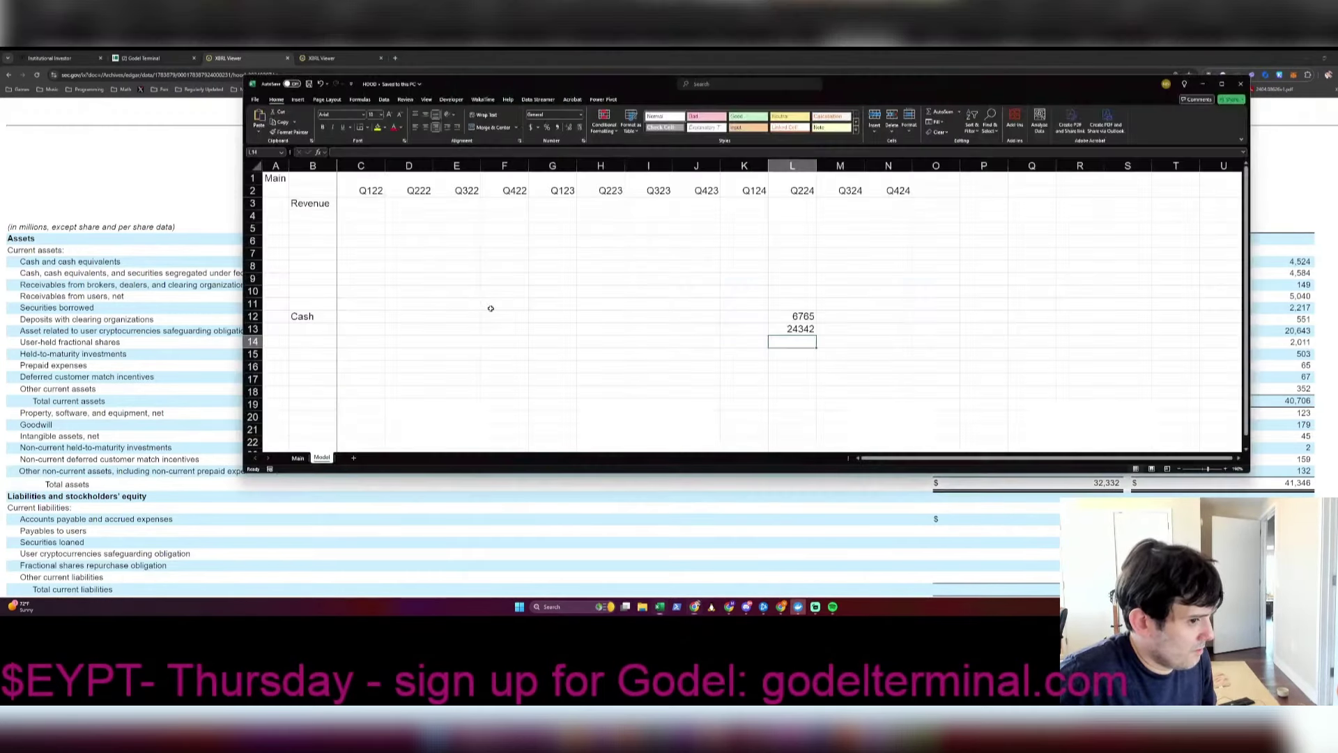
key(Up)
key(Up)
key(F2)
key(BackSpace)
text(35+338+1592+41)
key(Return)
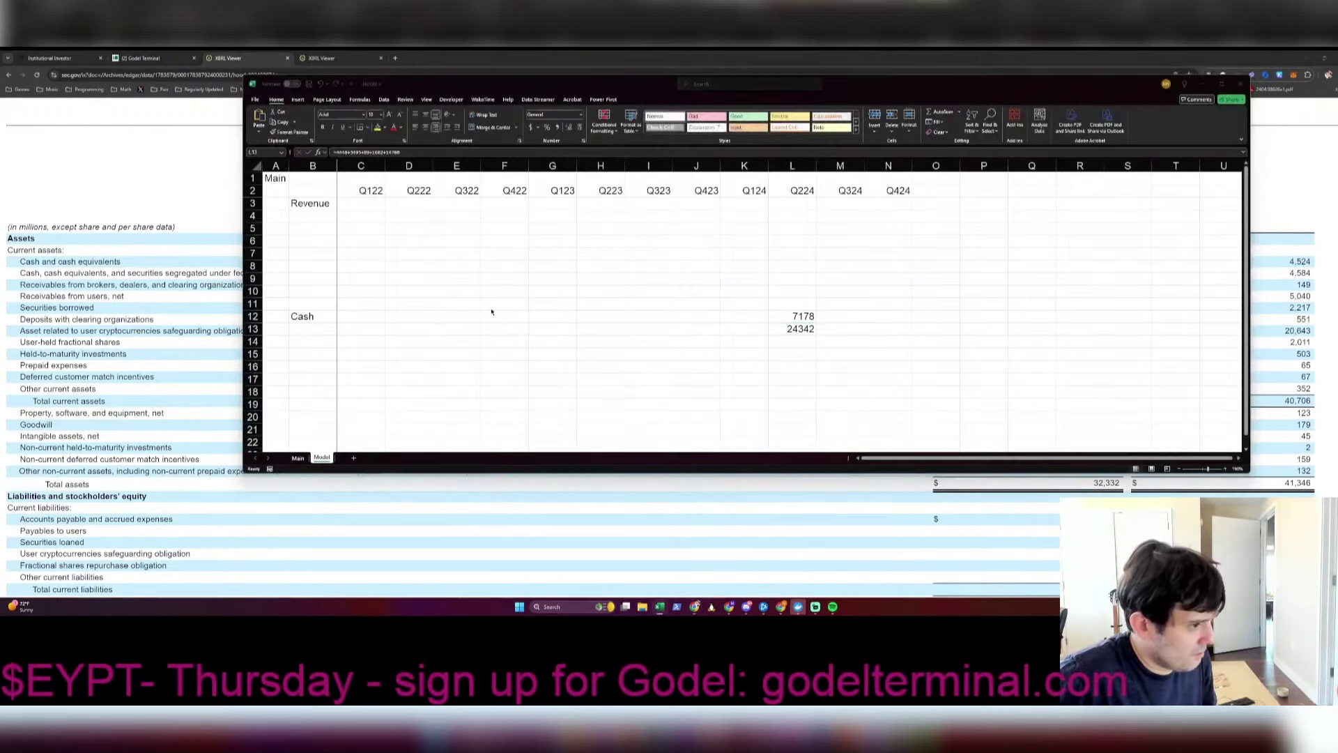
Step: Enter the filing's prepaid expenses, 63, in L14
key(alt+Tab)
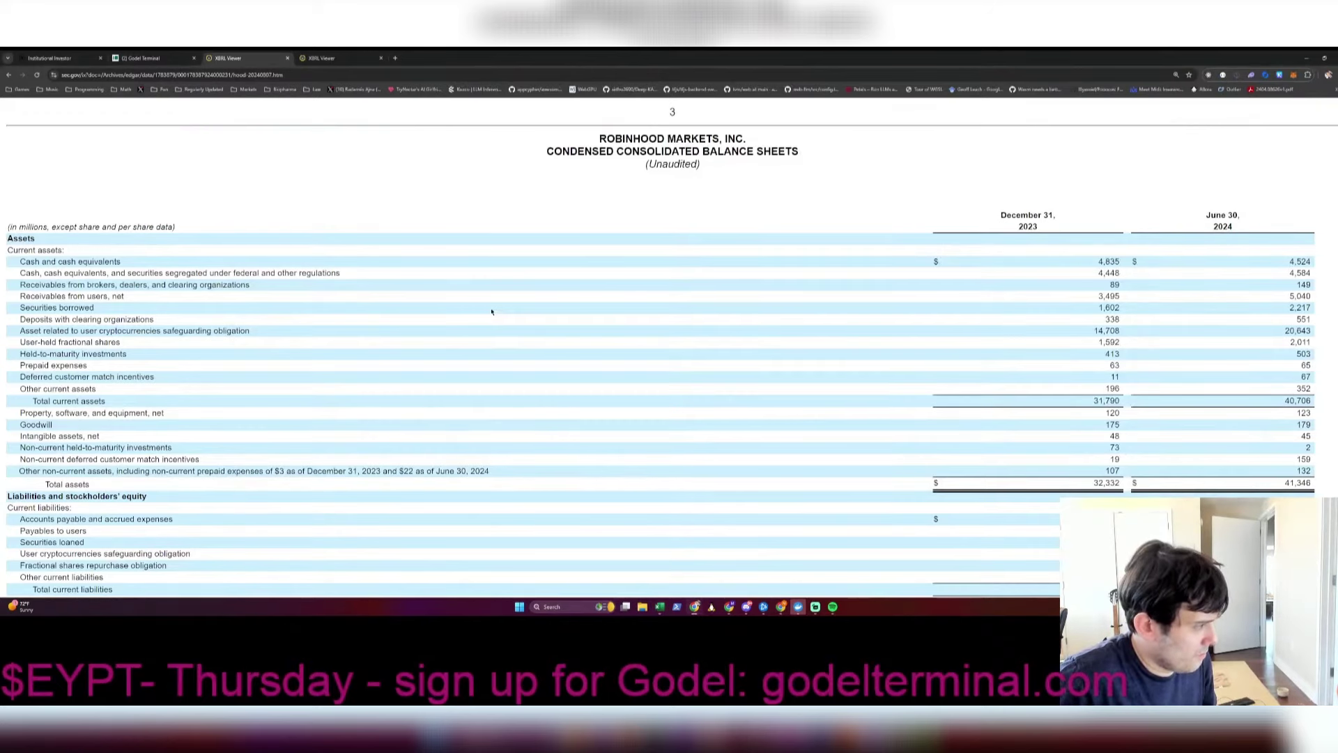
key(alt+Tab)
key(Down)
text(89)
key(Return)
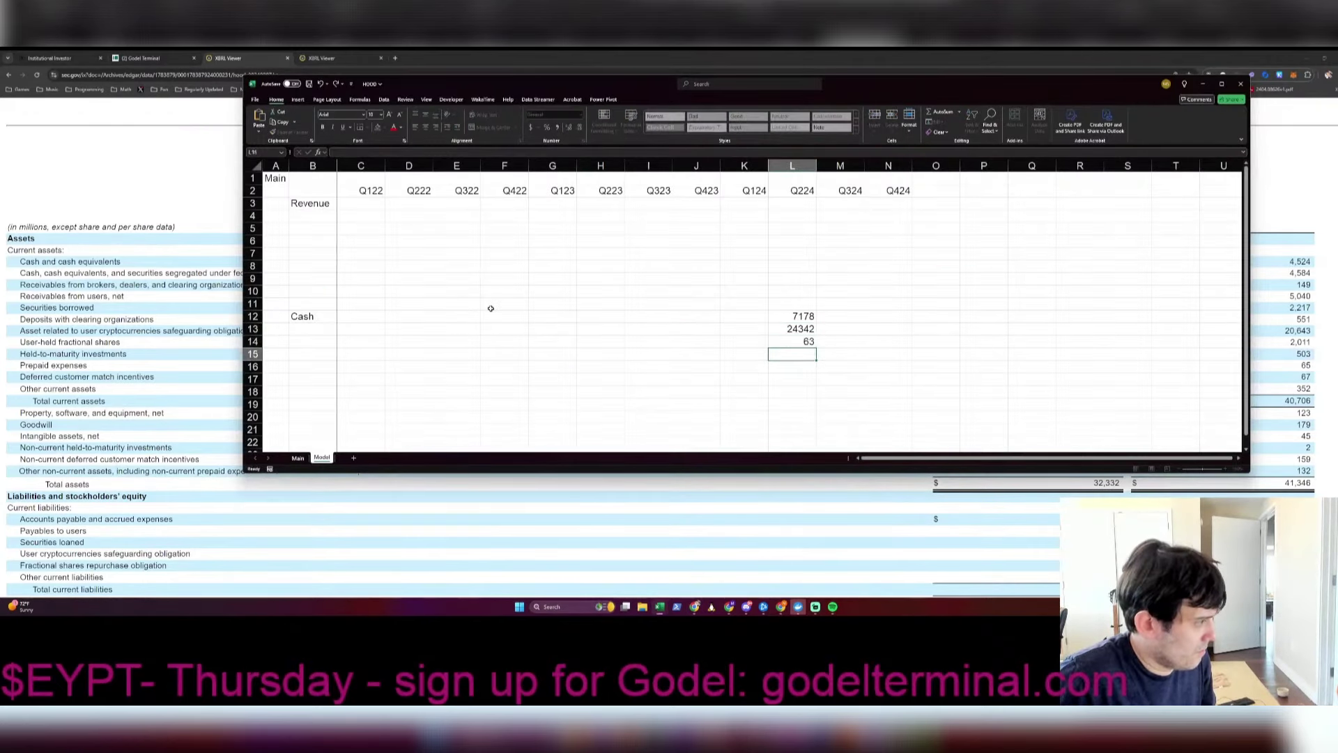
Step: Enter the deferred customer match incentives, 11, in L15 and the other current assets, 196, in L16
key(alt+Tab)
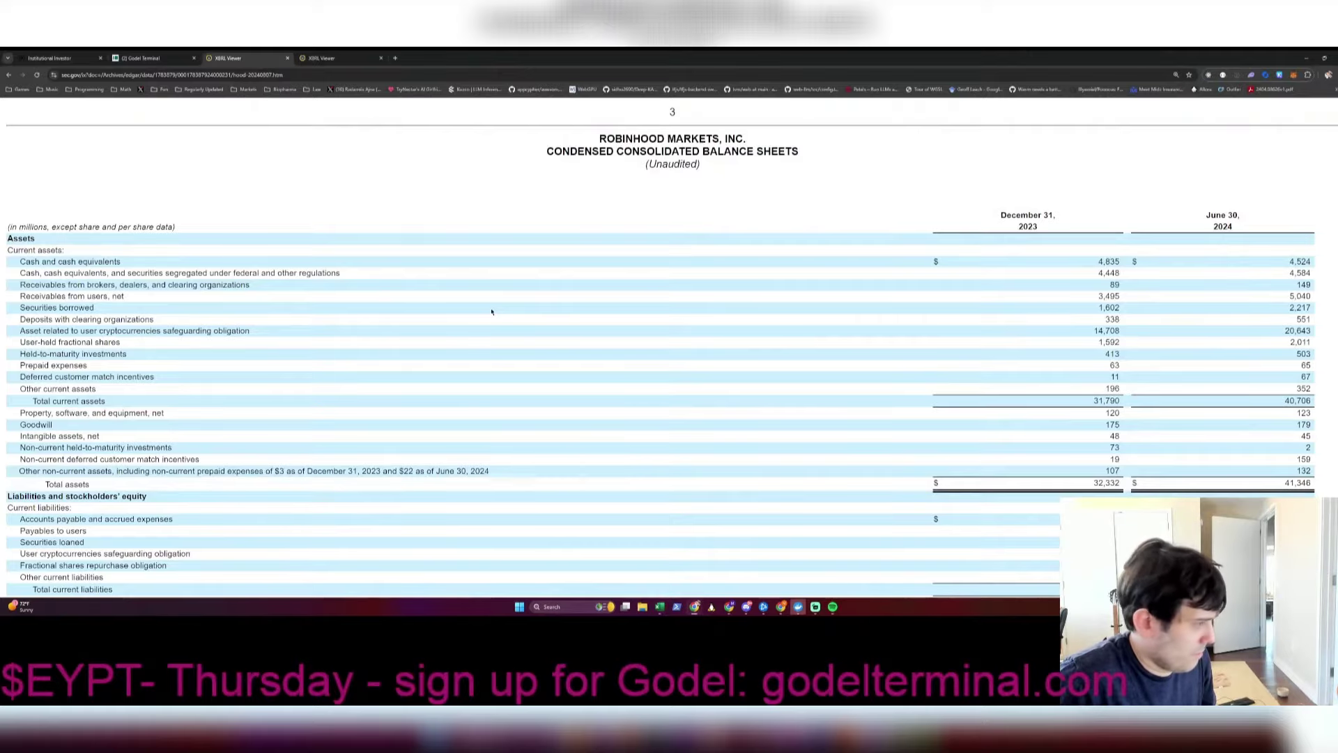
key(alt+Tab)
text(11)
key(Return)
text(338)
key(Return)
Step: Enter the property, software and equipment figure, 120, in L17 and goodwill, 175, in L18 from the filing
key(alt+Tab)
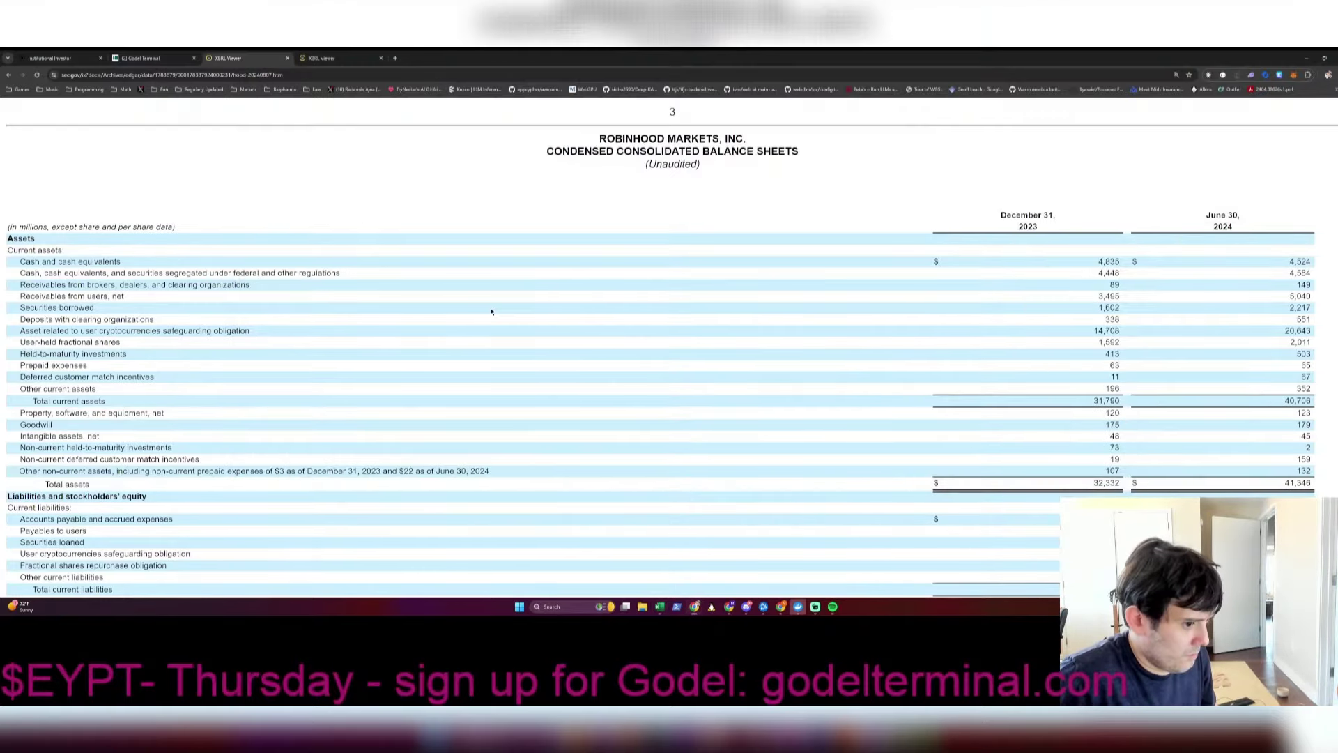
scroll(492, 311, down, 4)
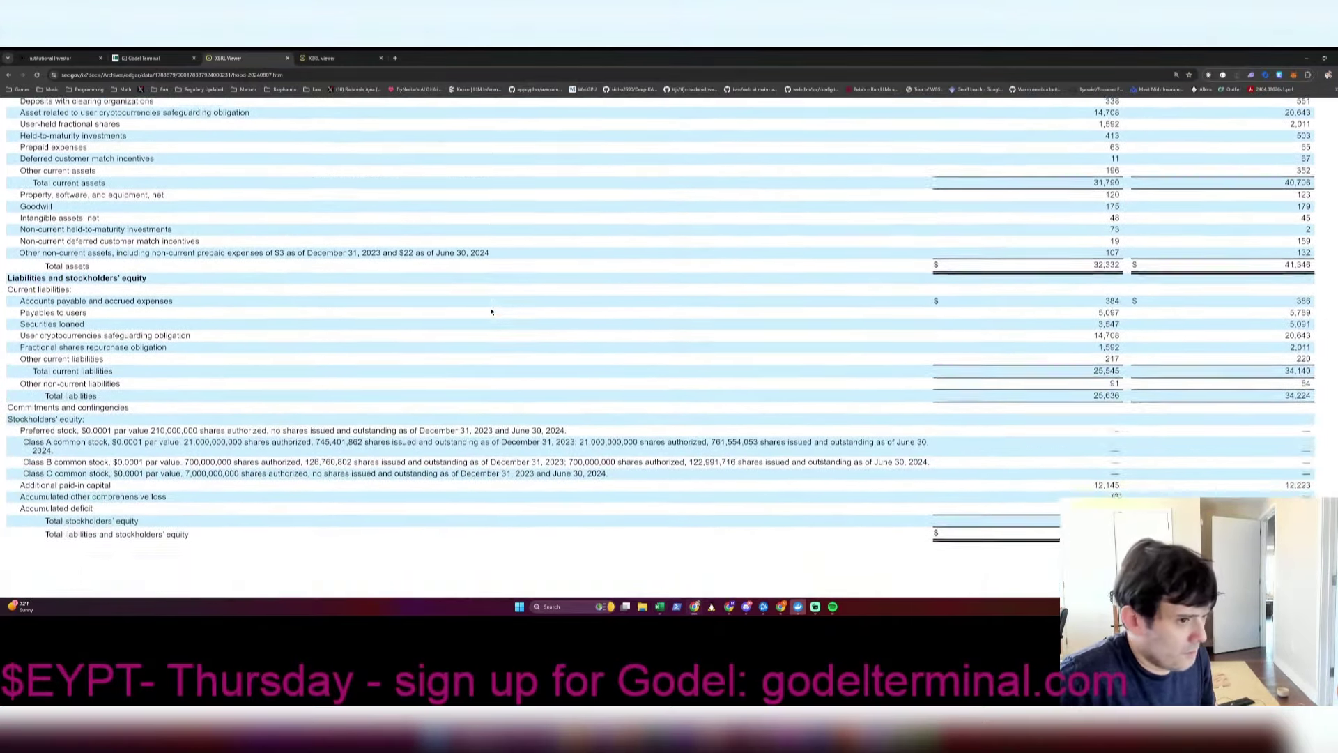
scroll(491, 312, down, 1)
key(alt+Tab)
text(120)
key(Return)
text(175)
key(Return)
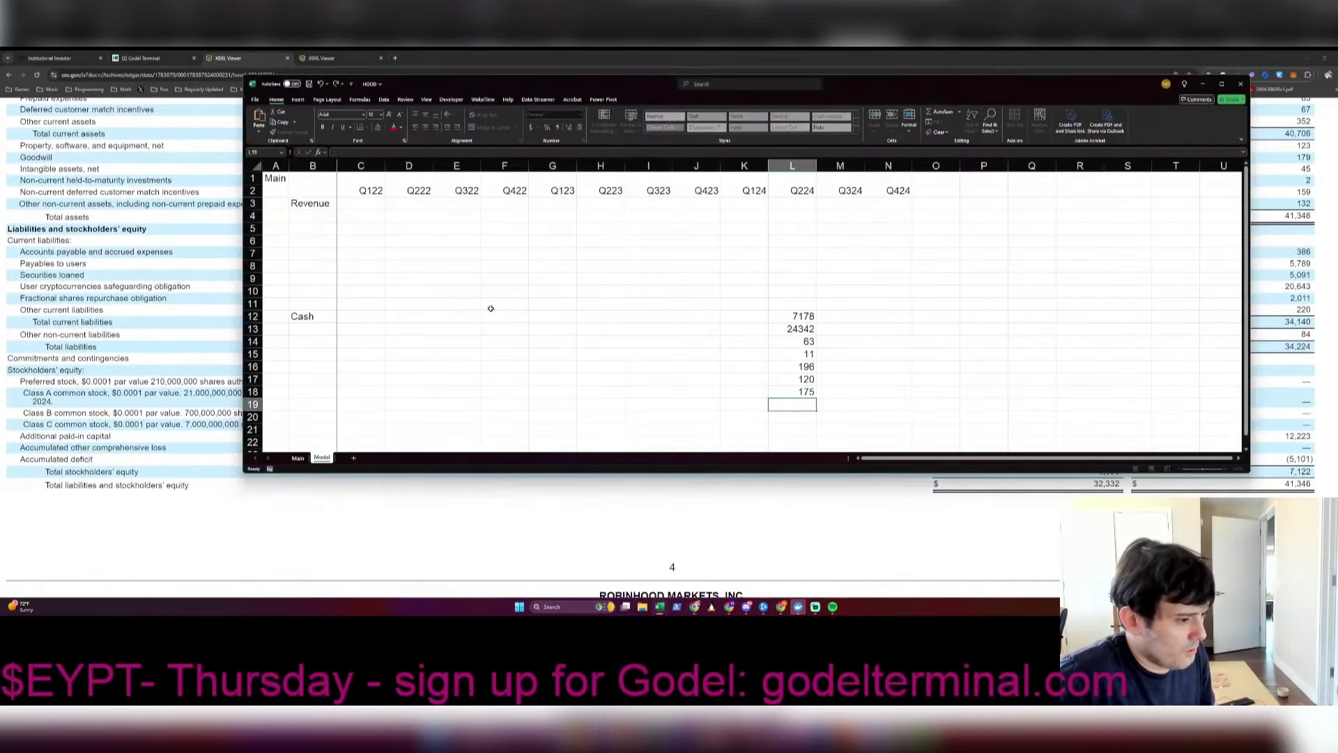
key(alt+Tab)
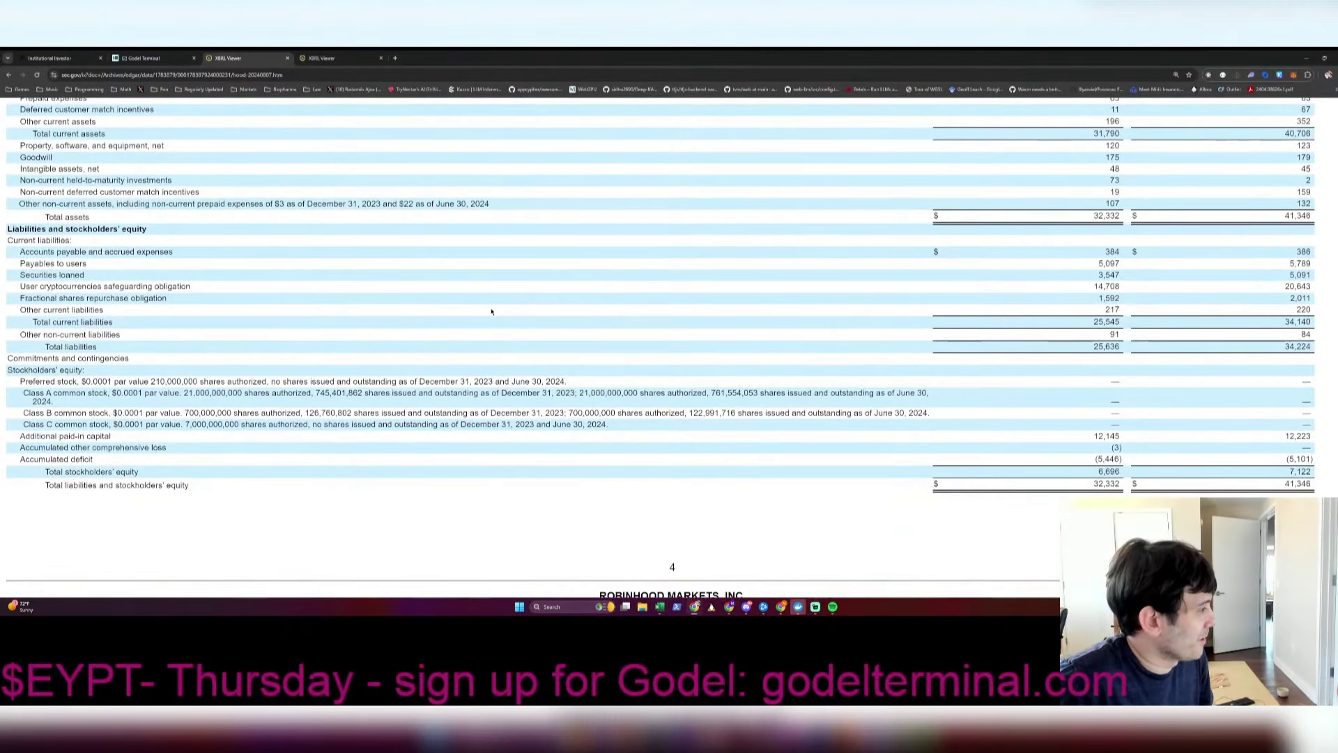
Step: Add the filing's intangible assets, 48, to the goodwill in L18 as +175+48
key(alt+Tab)
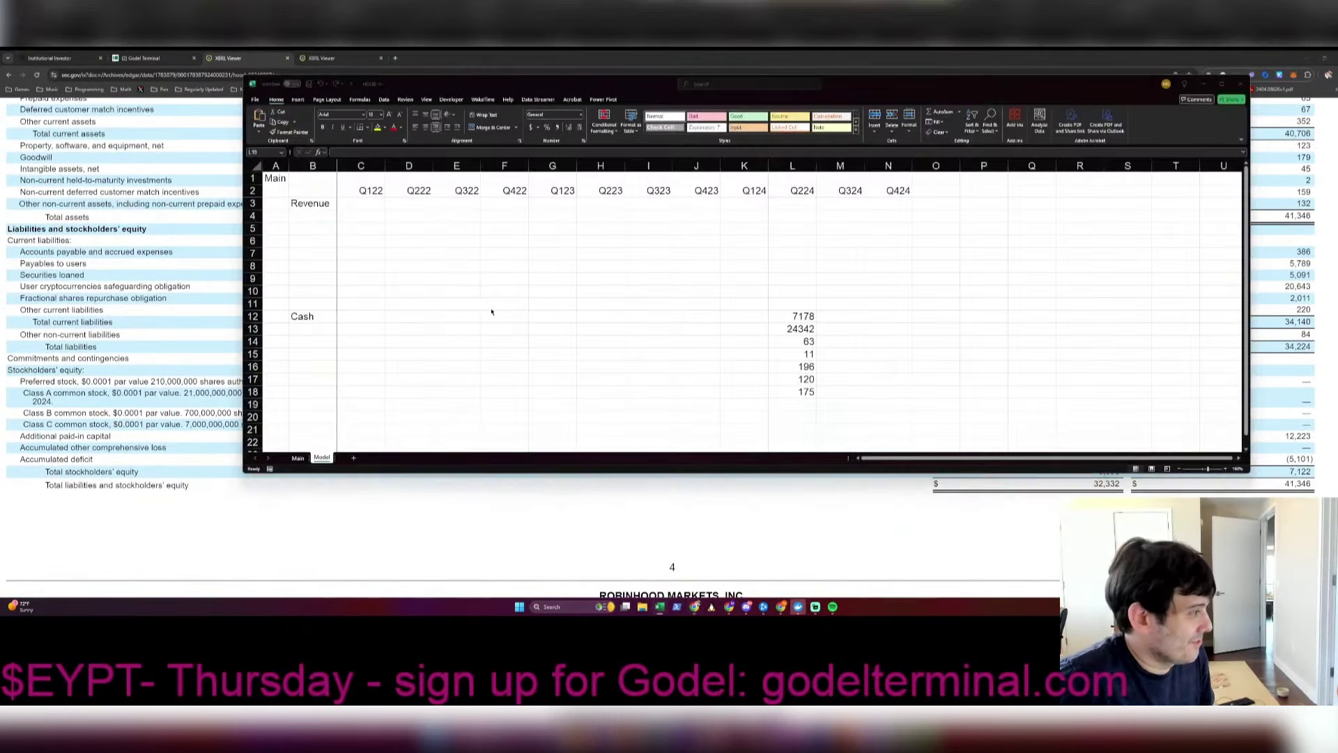
key(alt+Tab)
key(alt+Tab)
text(+175+)
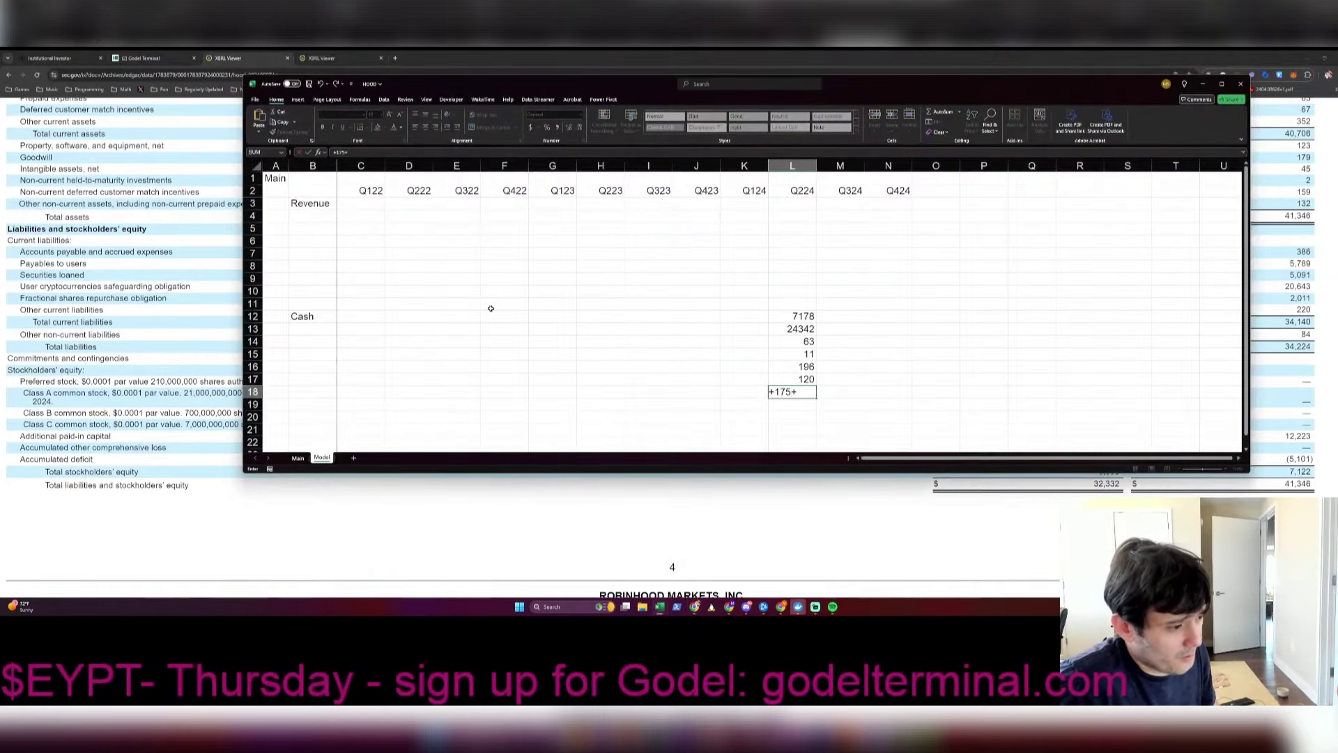
text(48)
key(alt+Tab)
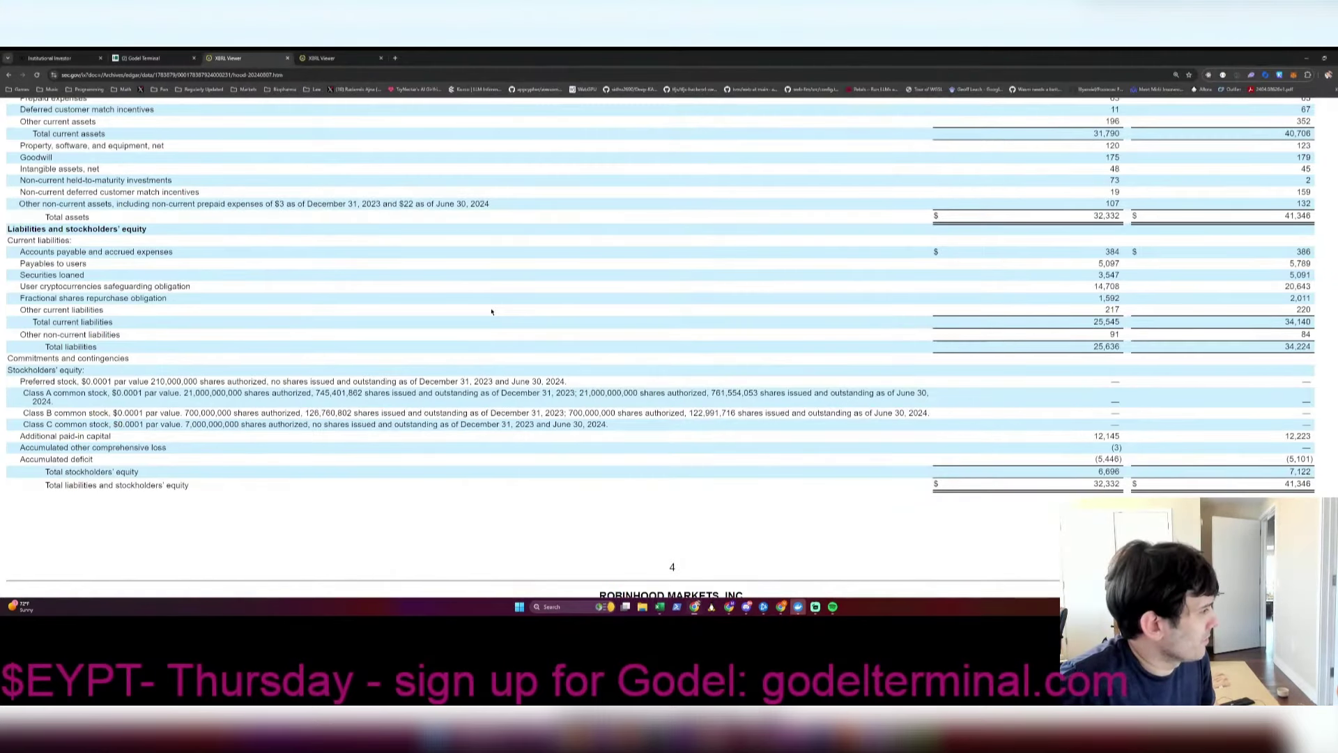
key(alt+Tab)
key(Return)
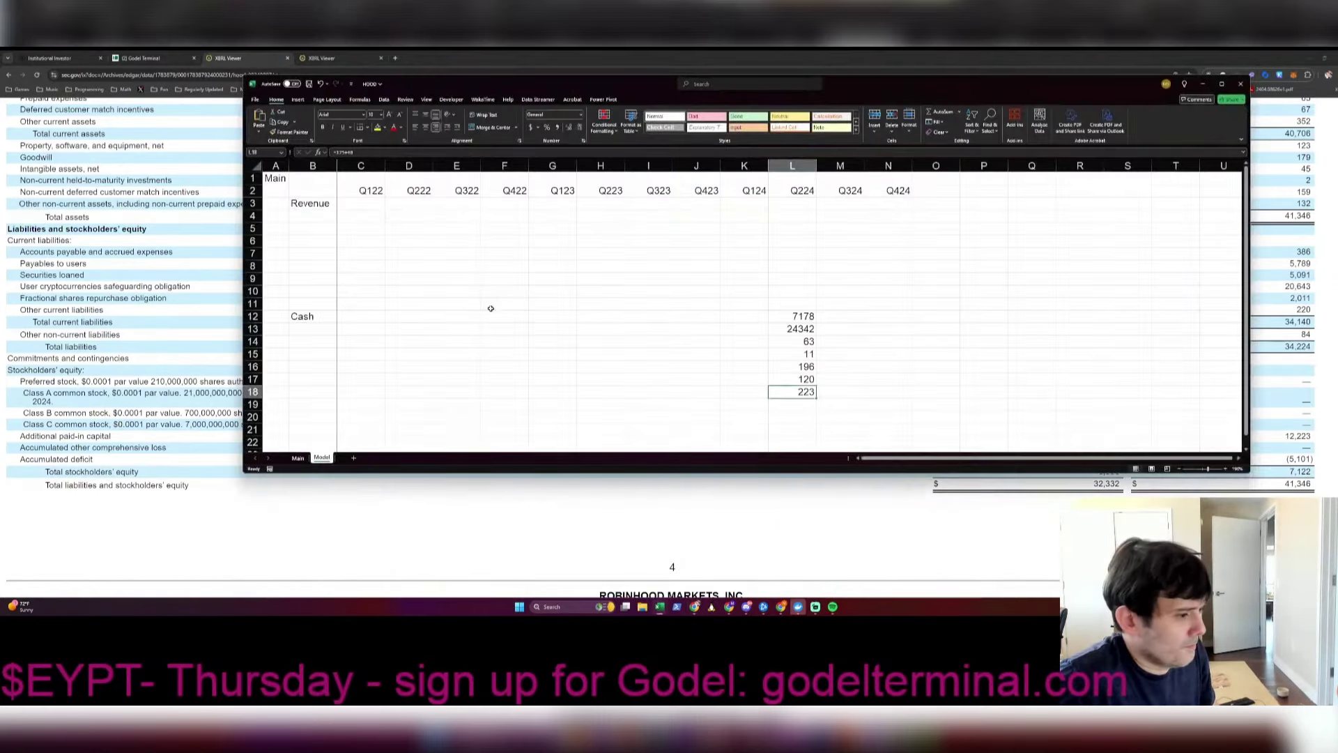
Step: Add the non-current held-to-maturity investments, 73, to the cash formula in L12
key(Up)
key(Up)
key(Up)
key(Up)
key(Up)
key(Up)
key(Up)
key(F2)
key(Return)
Step: Add the non-current deferred customer match incentives to L15 as +11+19
key(alt+Tab)
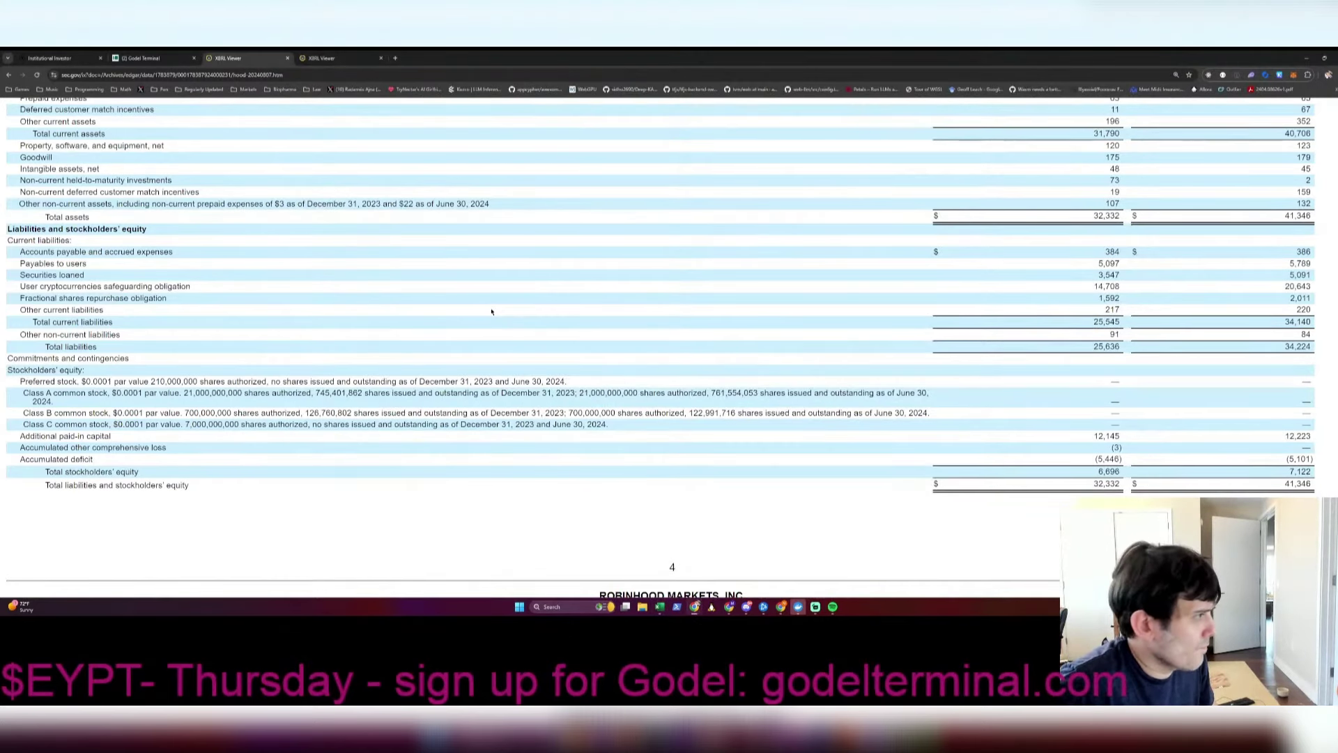
key(alt+Tab)
key(Up)
key(Up)
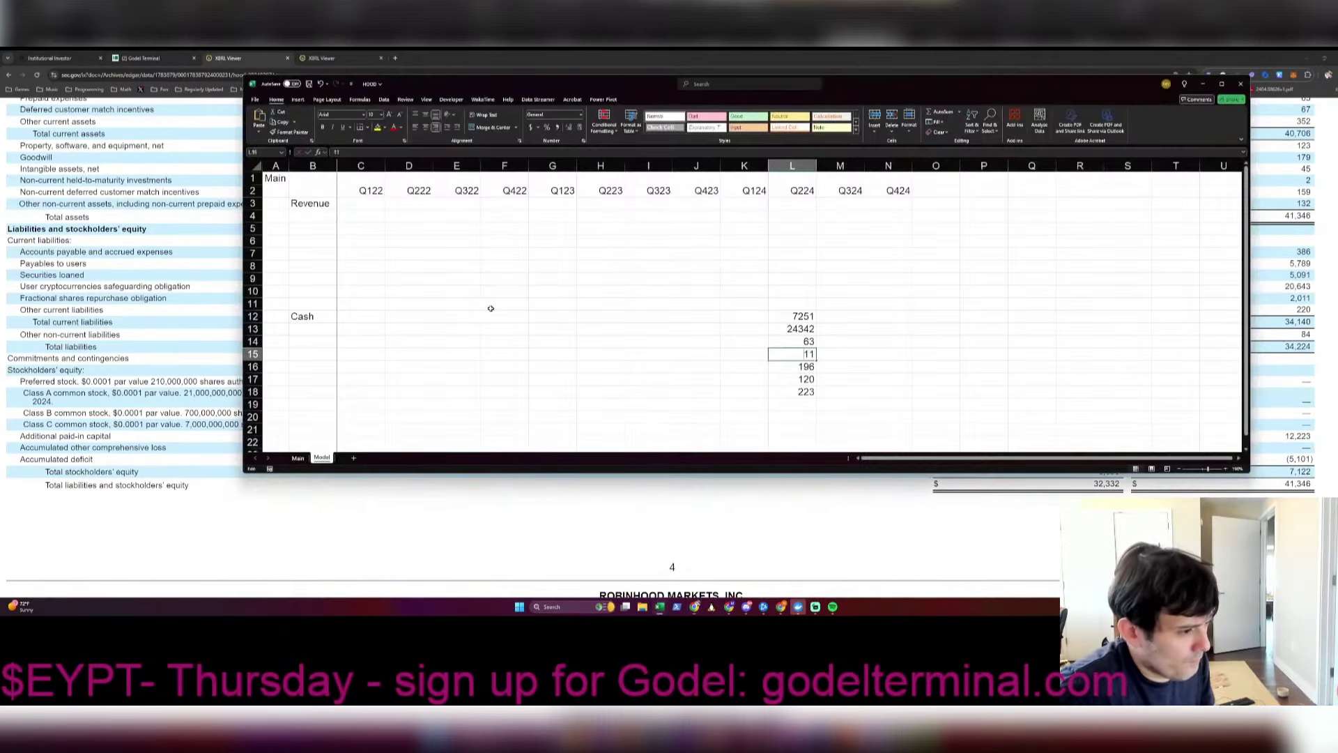
text(+11+19)
key(Left)
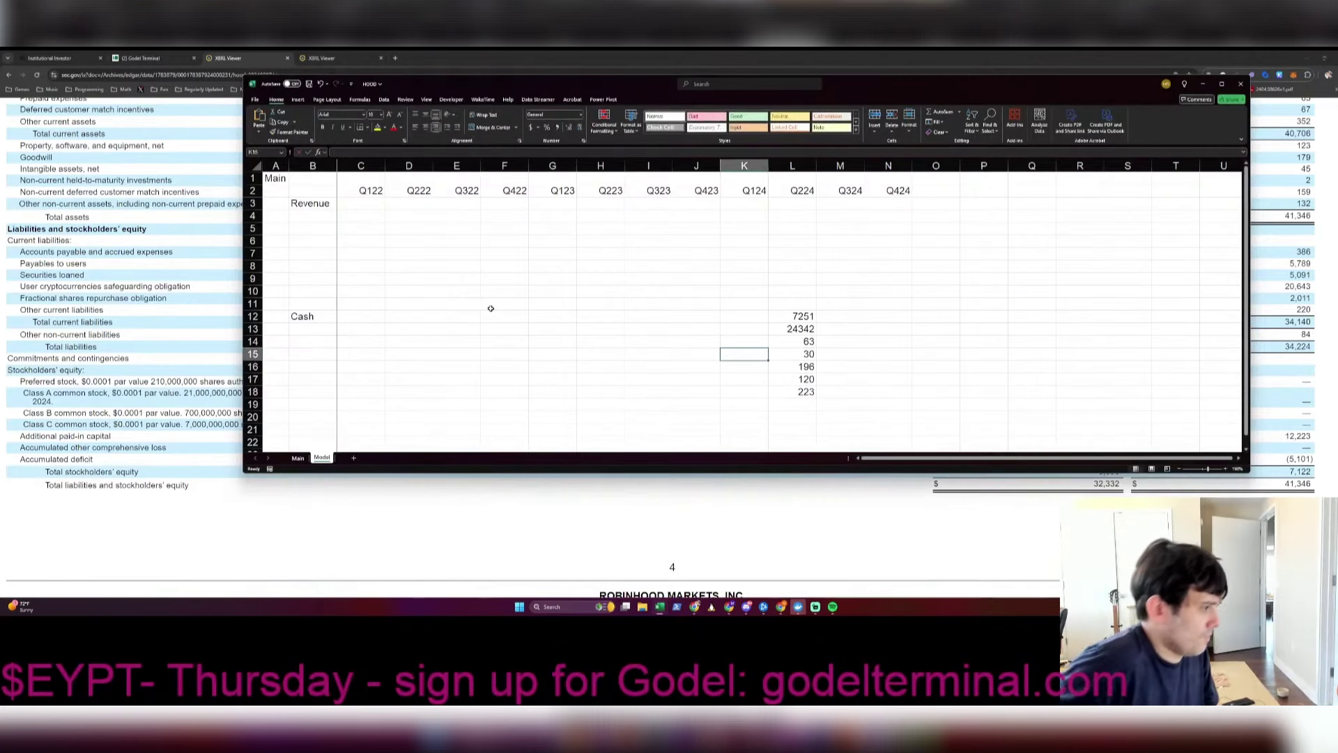
Step: Label row 15 Match Incentives in column B
key(Left)
key(Left)
key(Left)
key(Left)
key(Left)
key(Left)
key(Left)
key(Left)
key(Left)
text(Match Incentives)
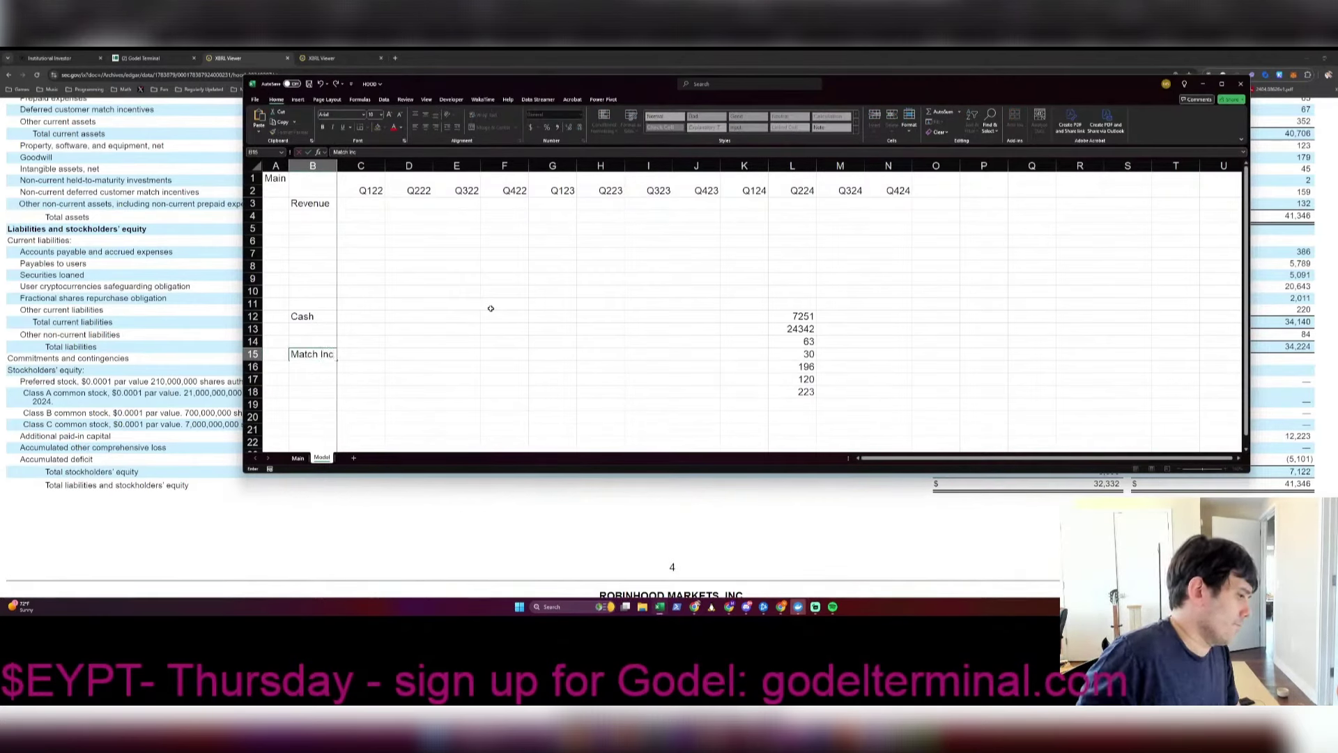
Step: Label row 13 User Assets and row 14 Prepaids in column B
key(Up)
key(Up)
text(User)
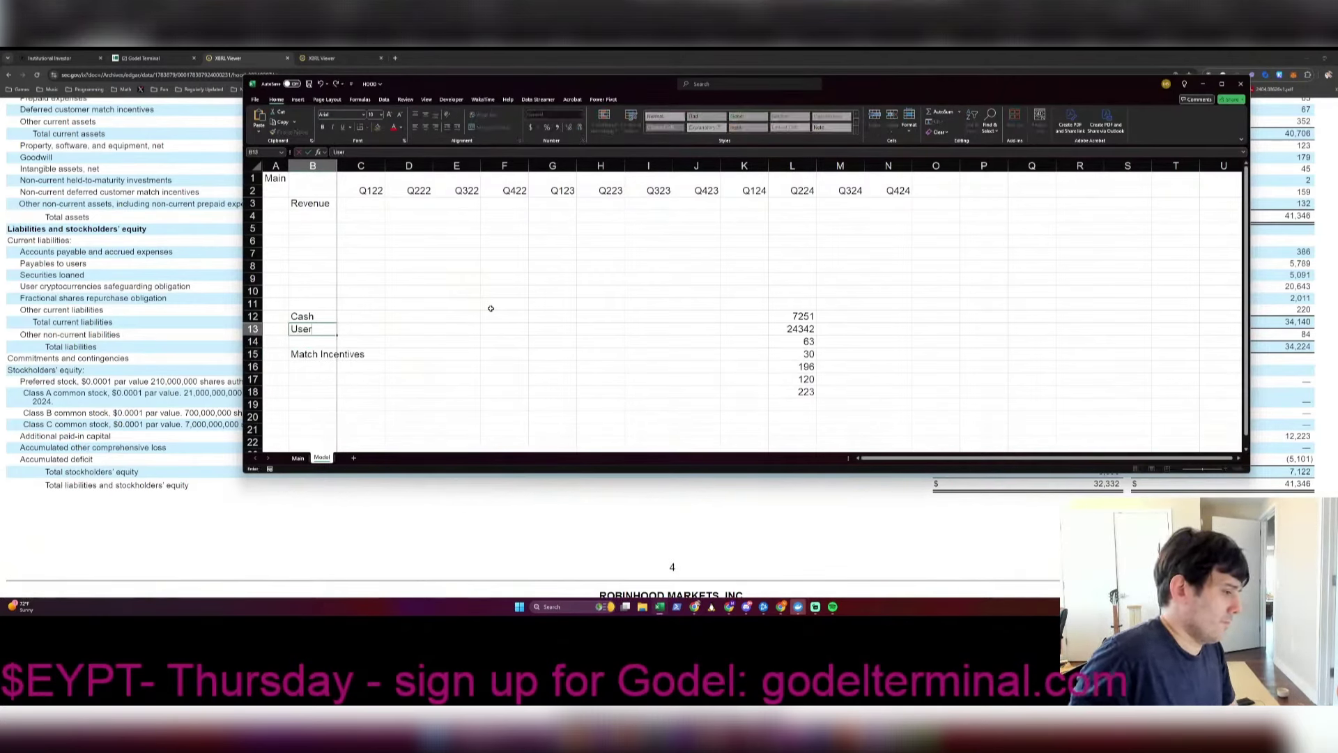
text( Assets)
key(Return)
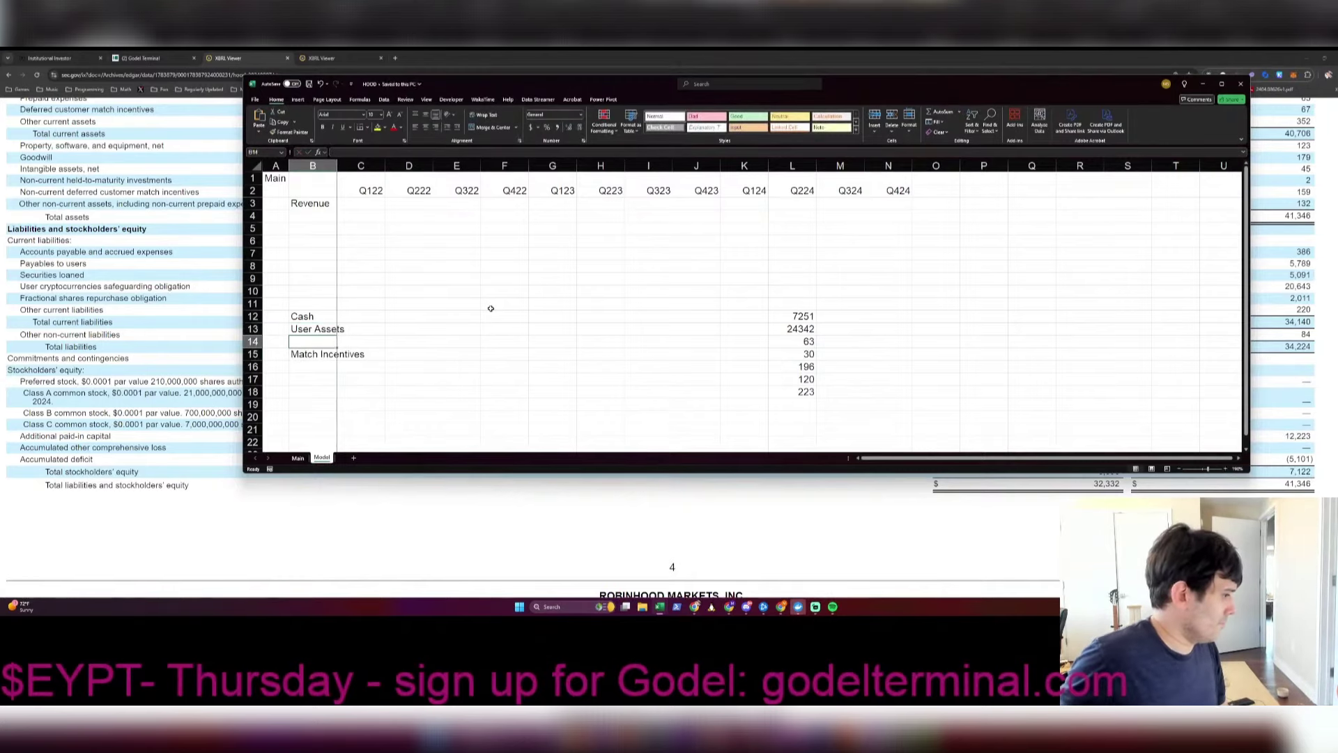
key(alt+Tab)
scroll(720, 235, up, 1)
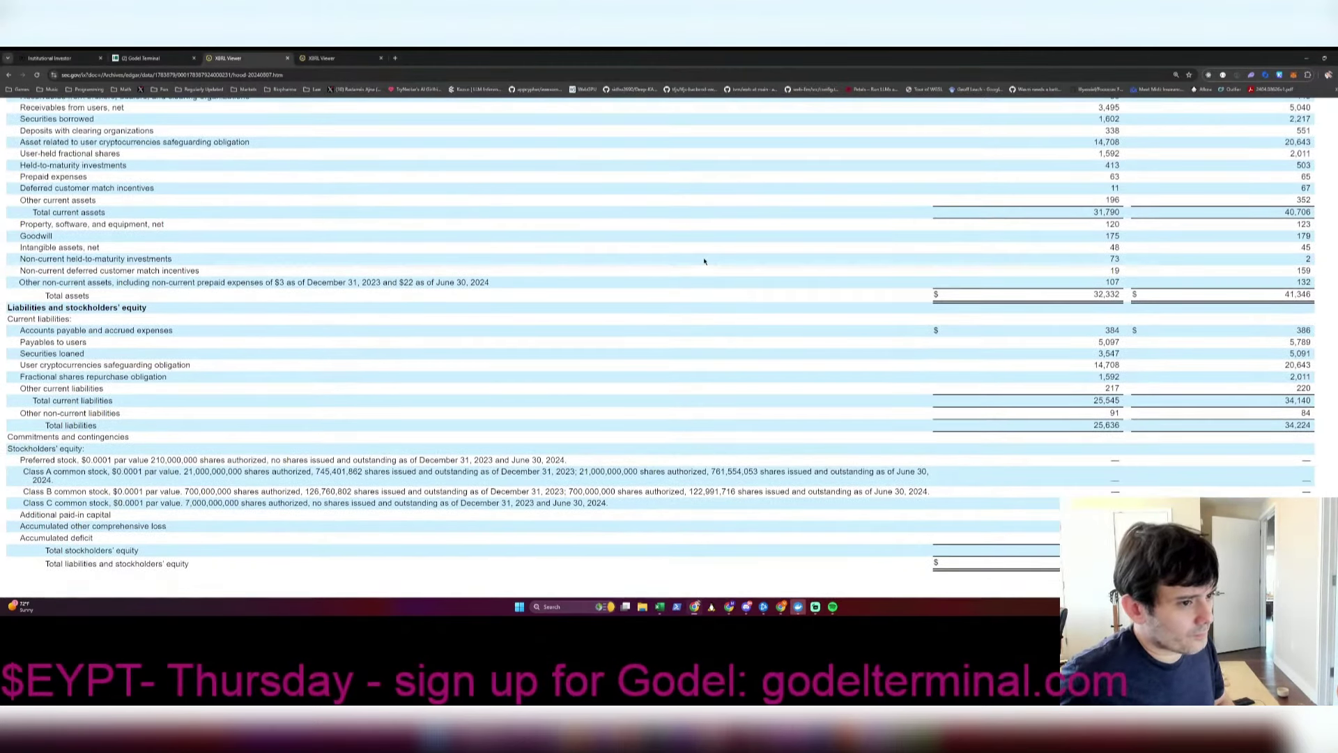
key(alt+Tab)
text(Prepaids)
key(Return)
key(Return)
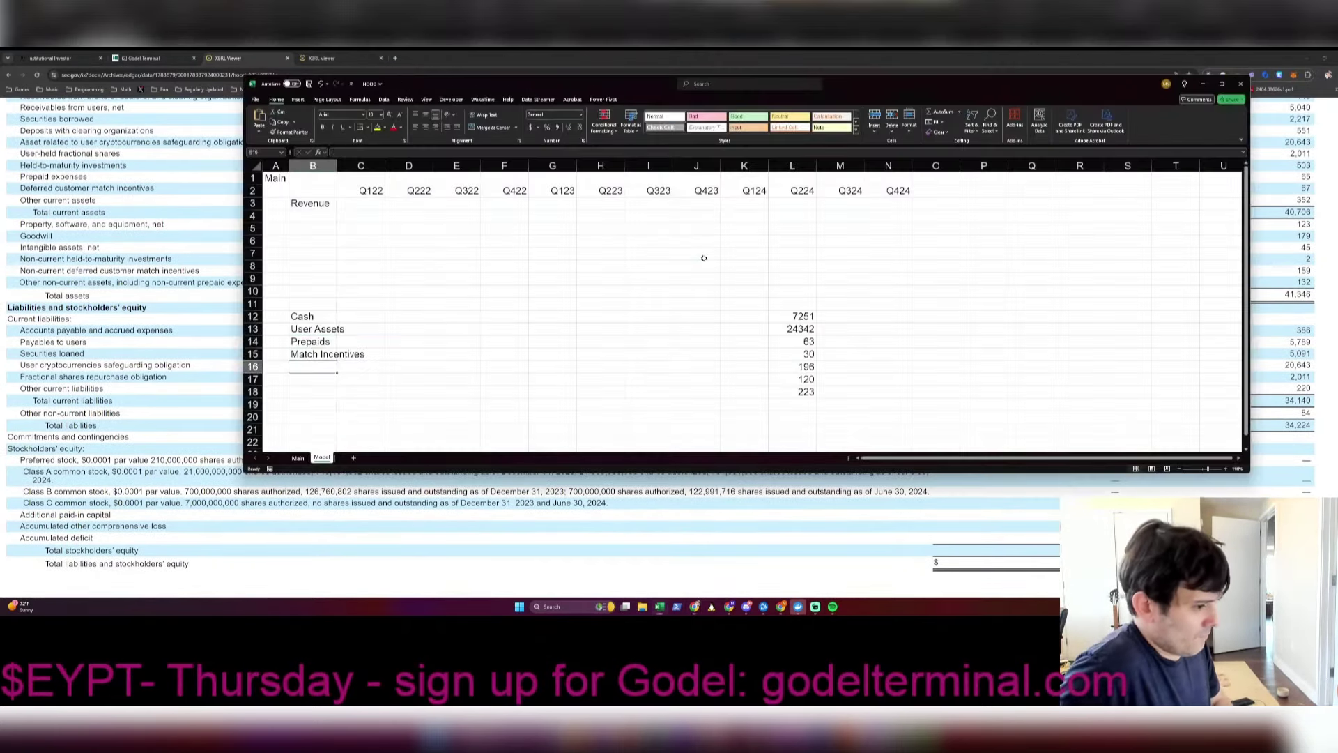
Step: Label row 17 PP&E in column B, checking the line items against the filing
key(alt+Tab)
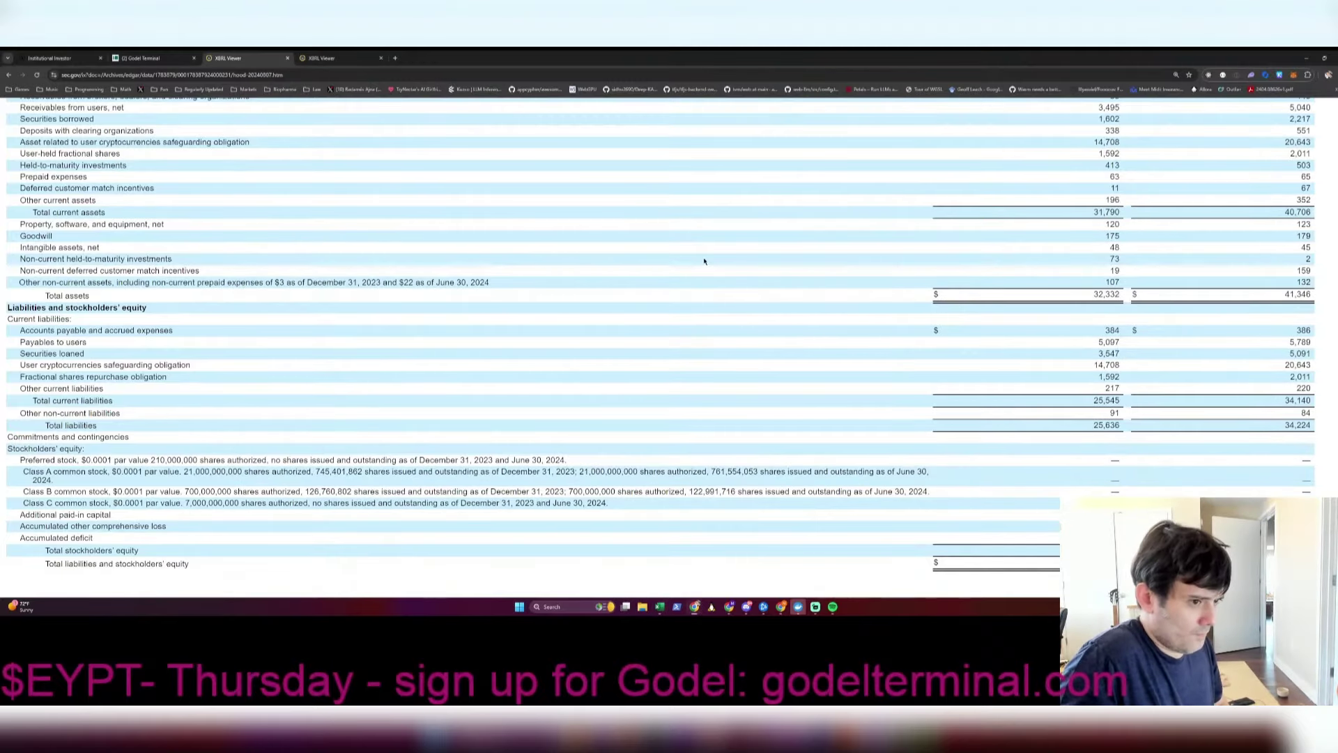
key(alt+Tab)
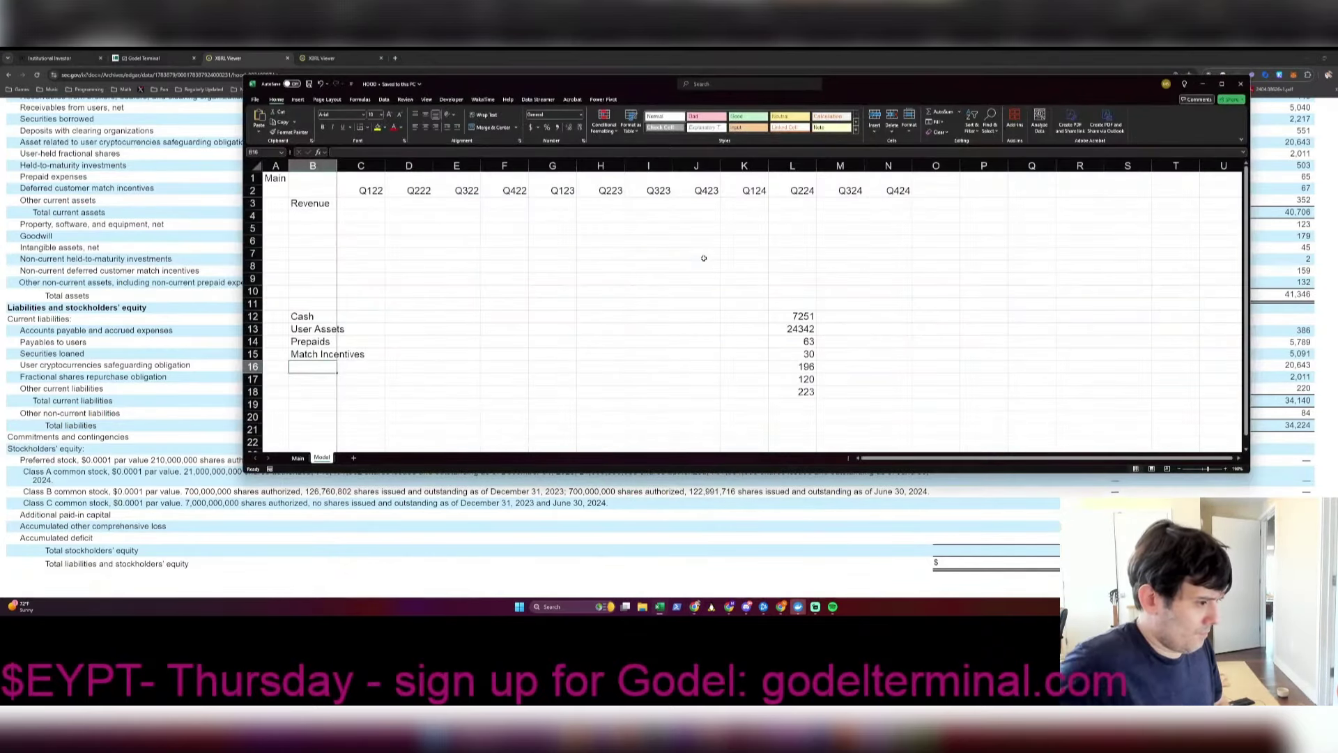
key(Down)
text(PP&E)
key(Up)
key(ctrl+Right)
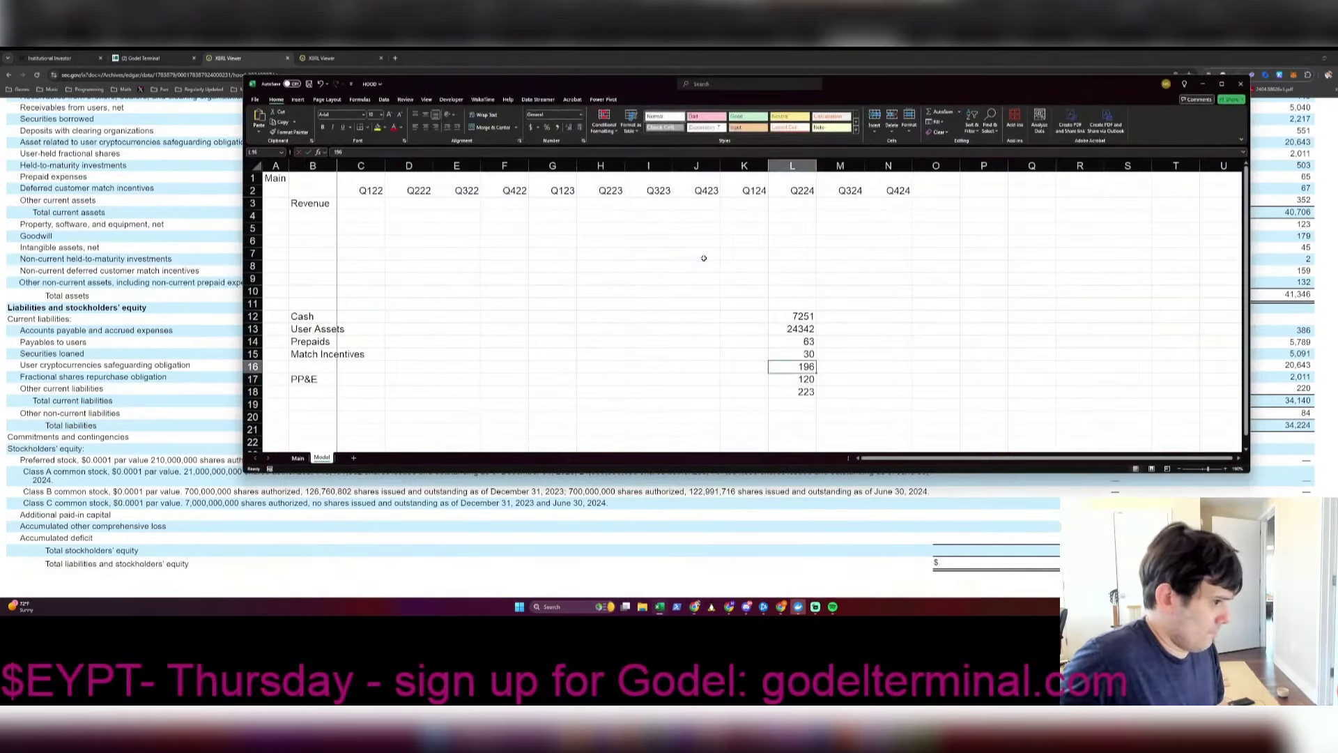
Step: Label row 16 OCA and row 18 Goodwill in column B
key(alt+Tab)
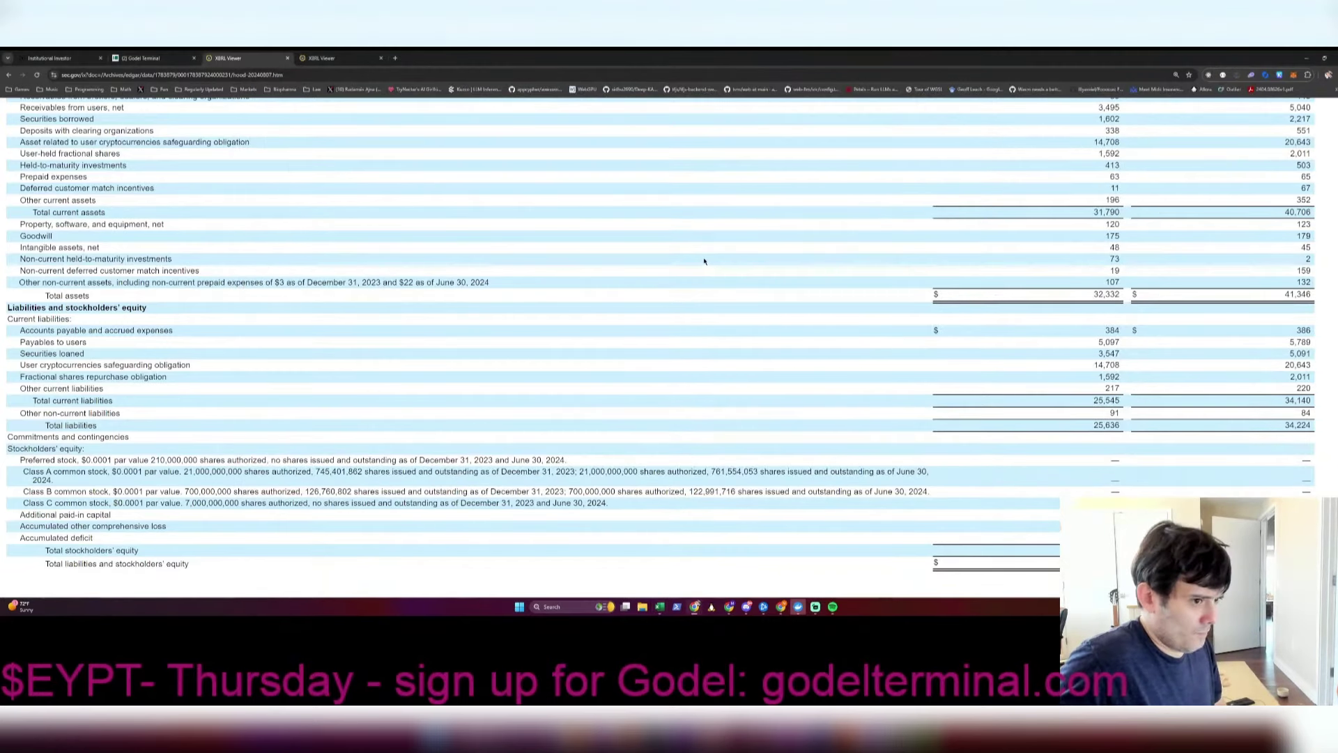
key(alt+Tab)
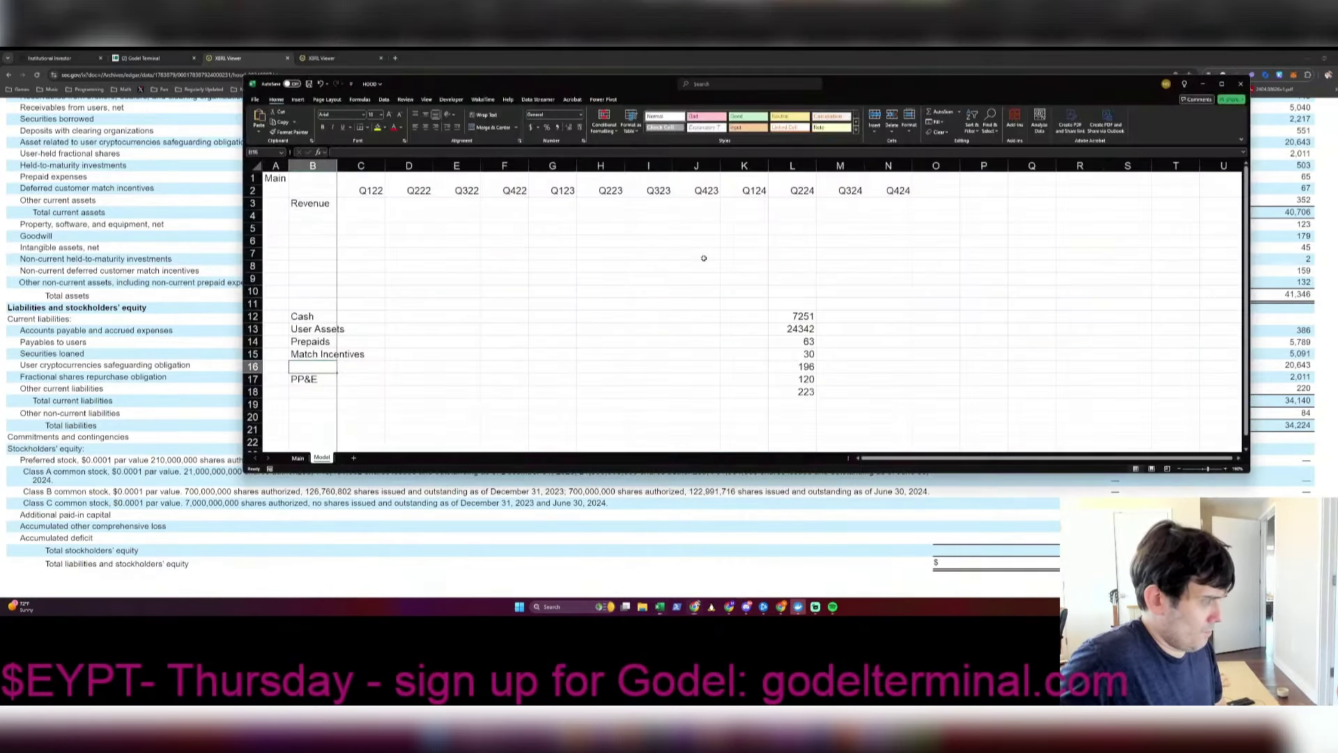
key(Down)
key(Down)
text(Goodwill)
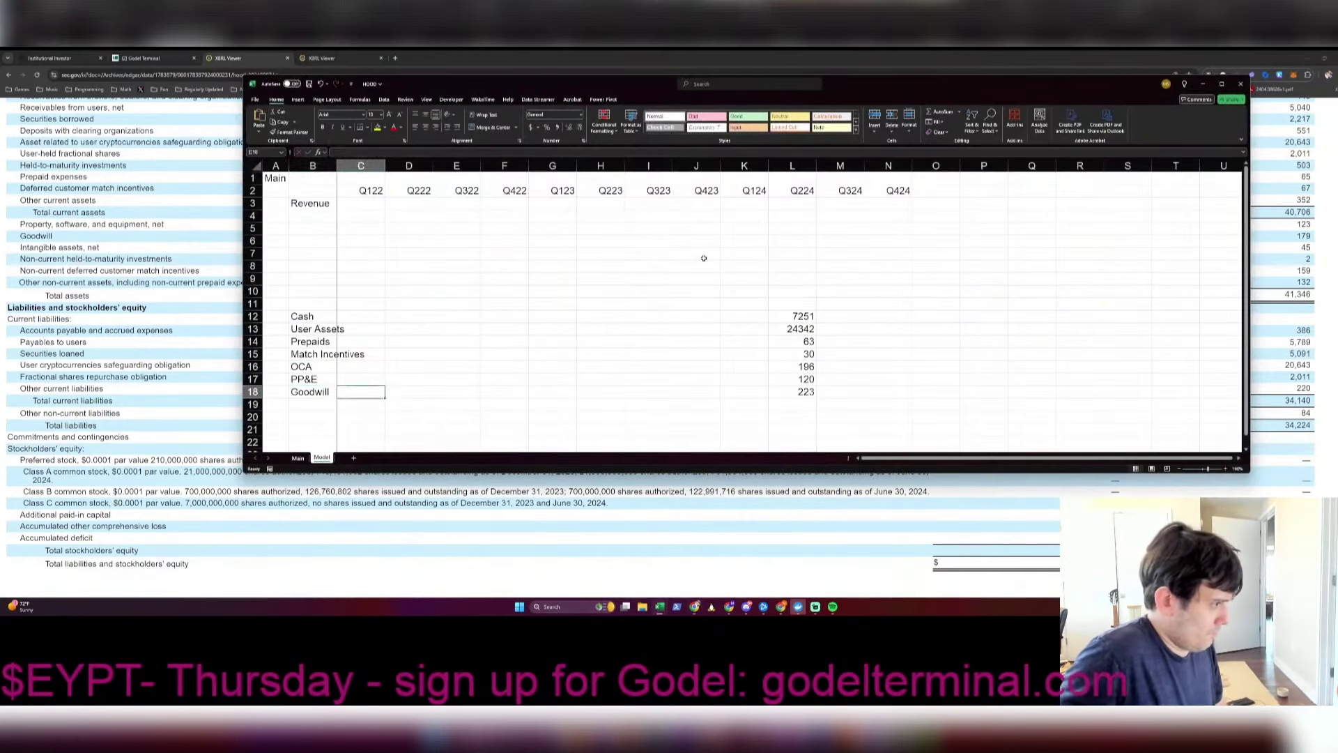
Step: Check the goodwill, match incentives and cash entries in column L against the filing's non-current asset lines, including the components of the L12 formula
key(ctrl+Right)
key(alt+Tab)
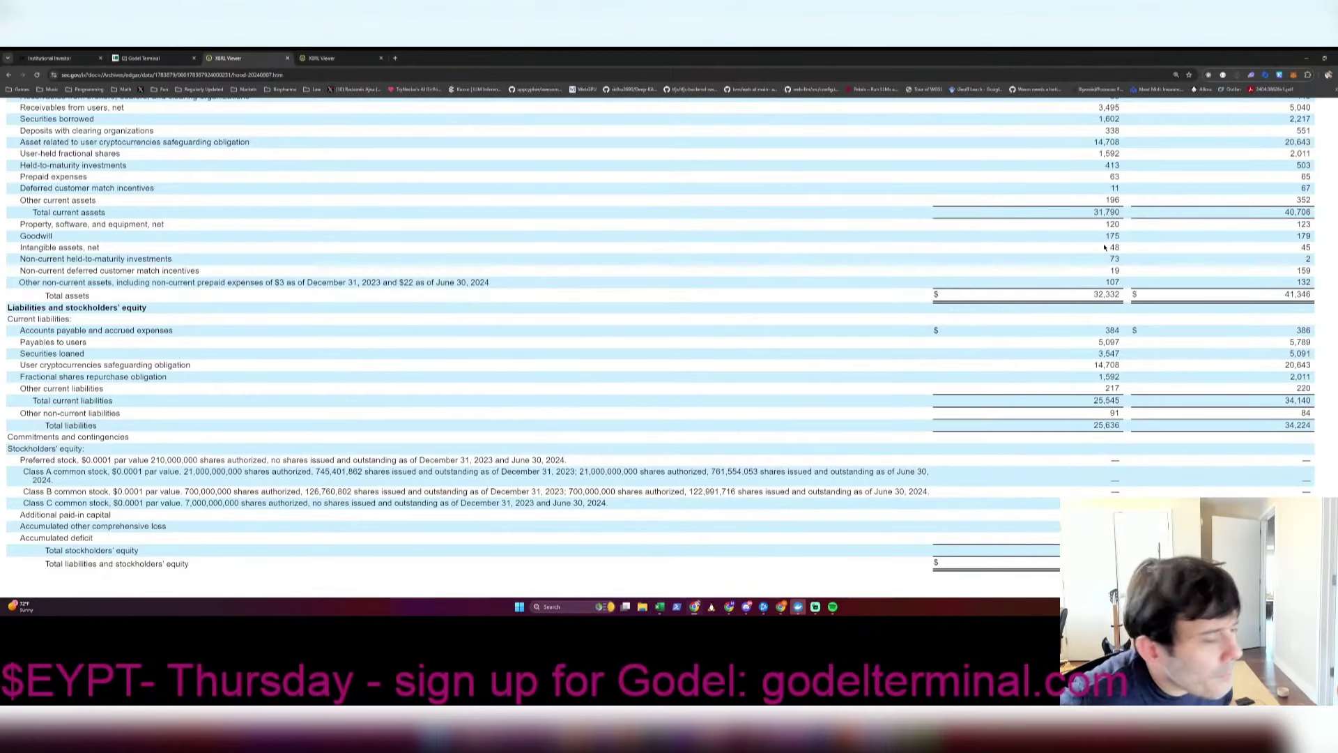
drag(1109, 248, 1130, 258)
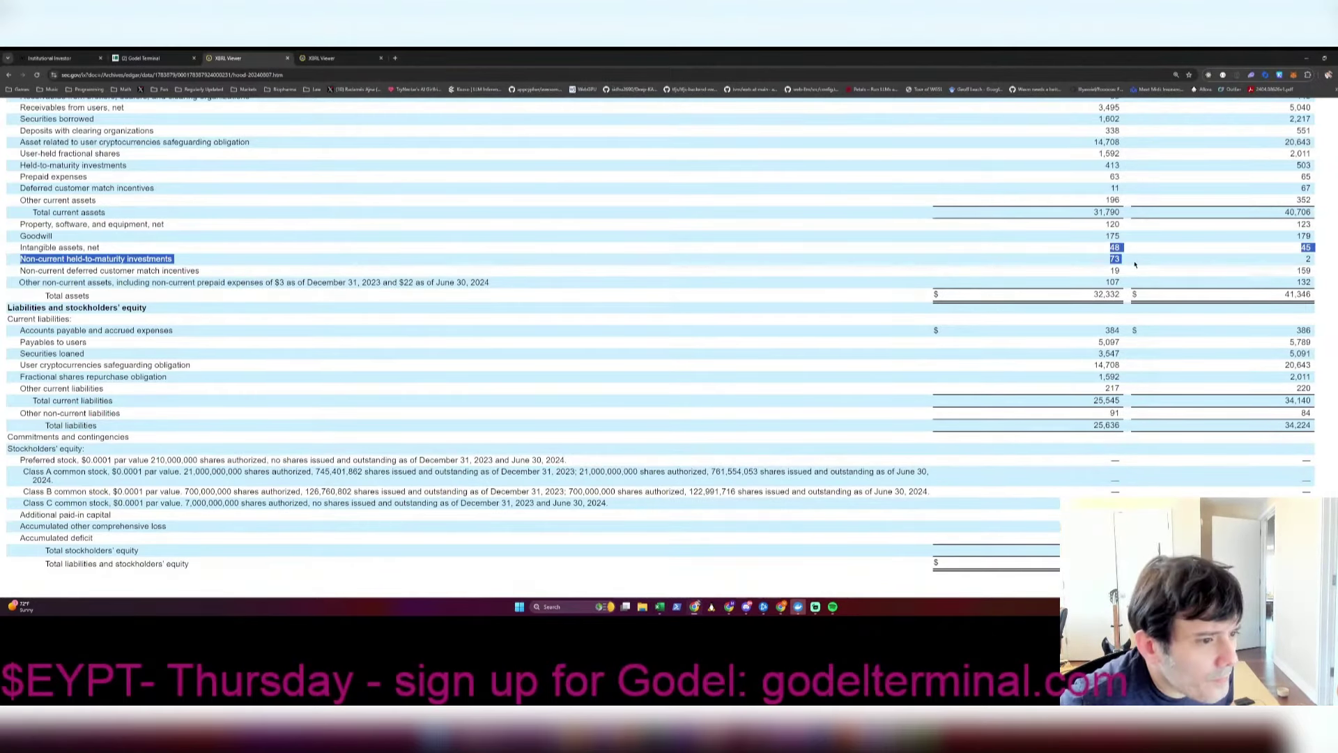
click(1137, 270)
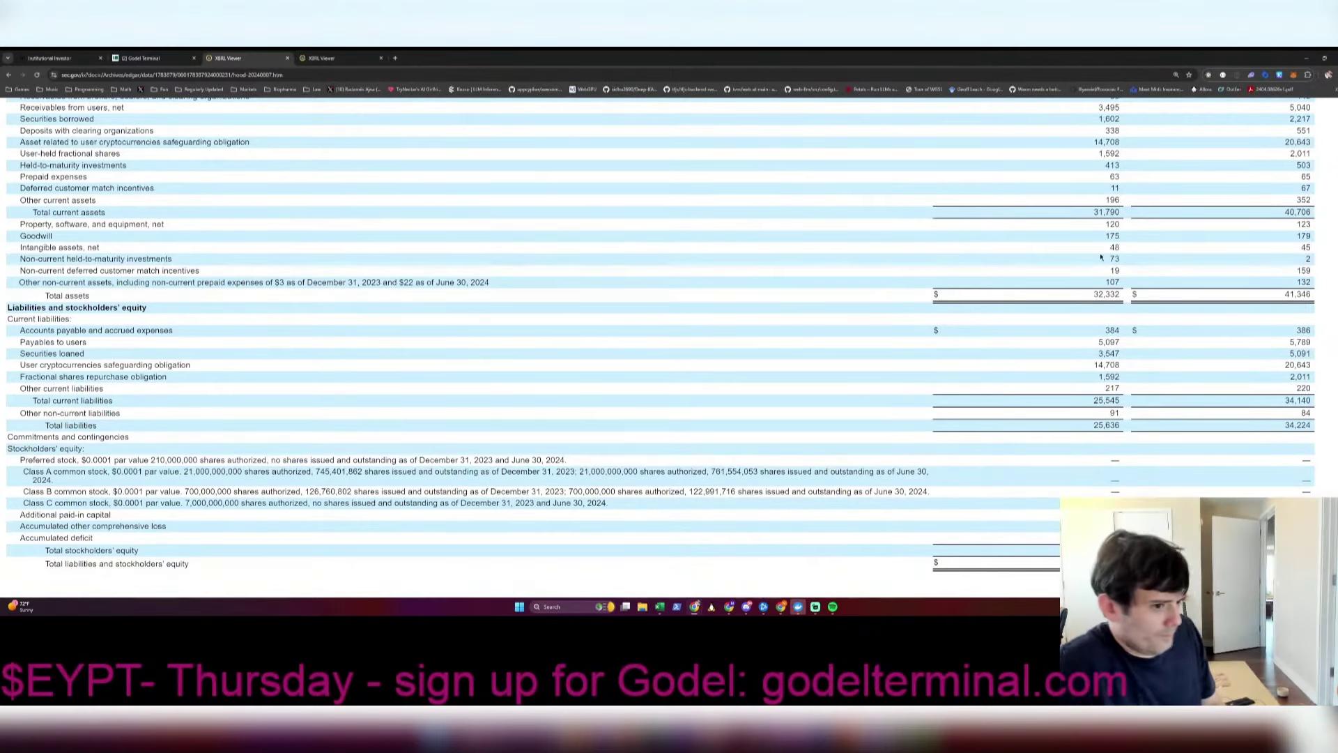
key(alt+Tab)
key(Up)
key(Up)
key(Up)
key(Up)
key(Up)
key(Up)
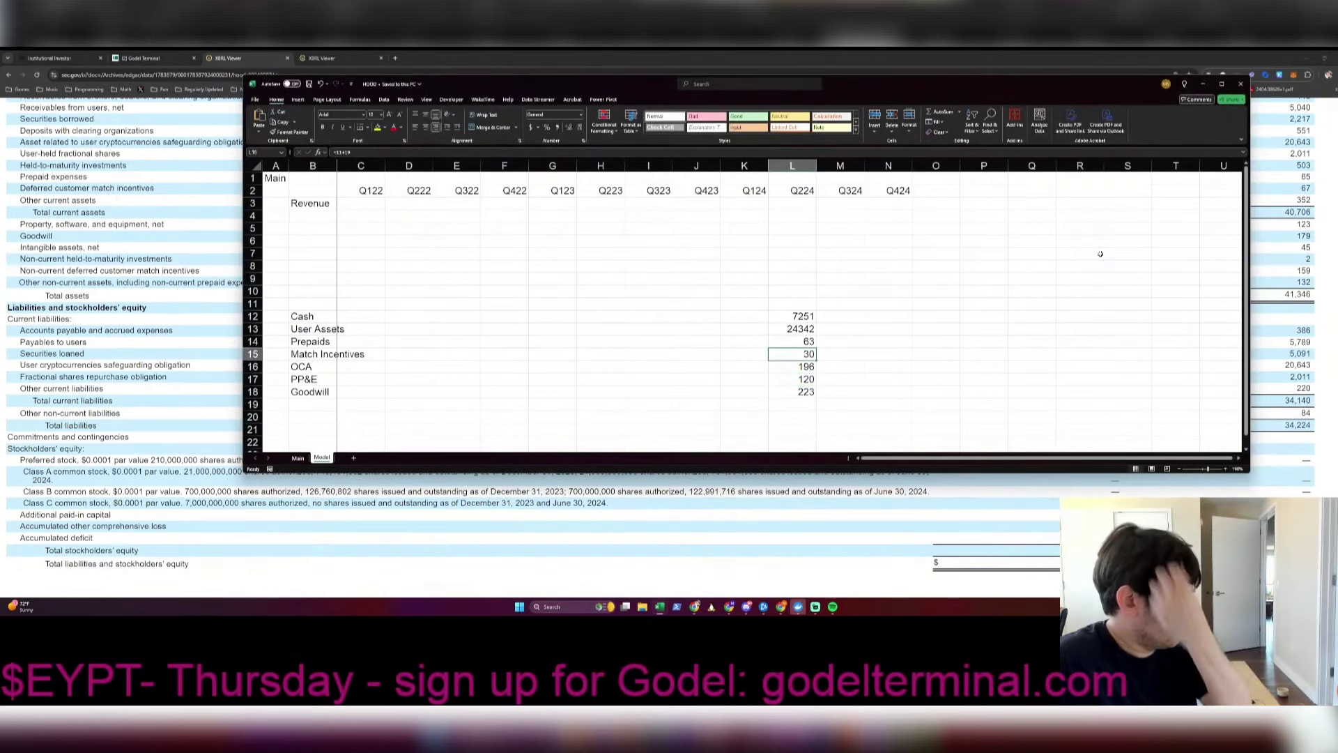
key(Down)
key(Up)
key(F2)
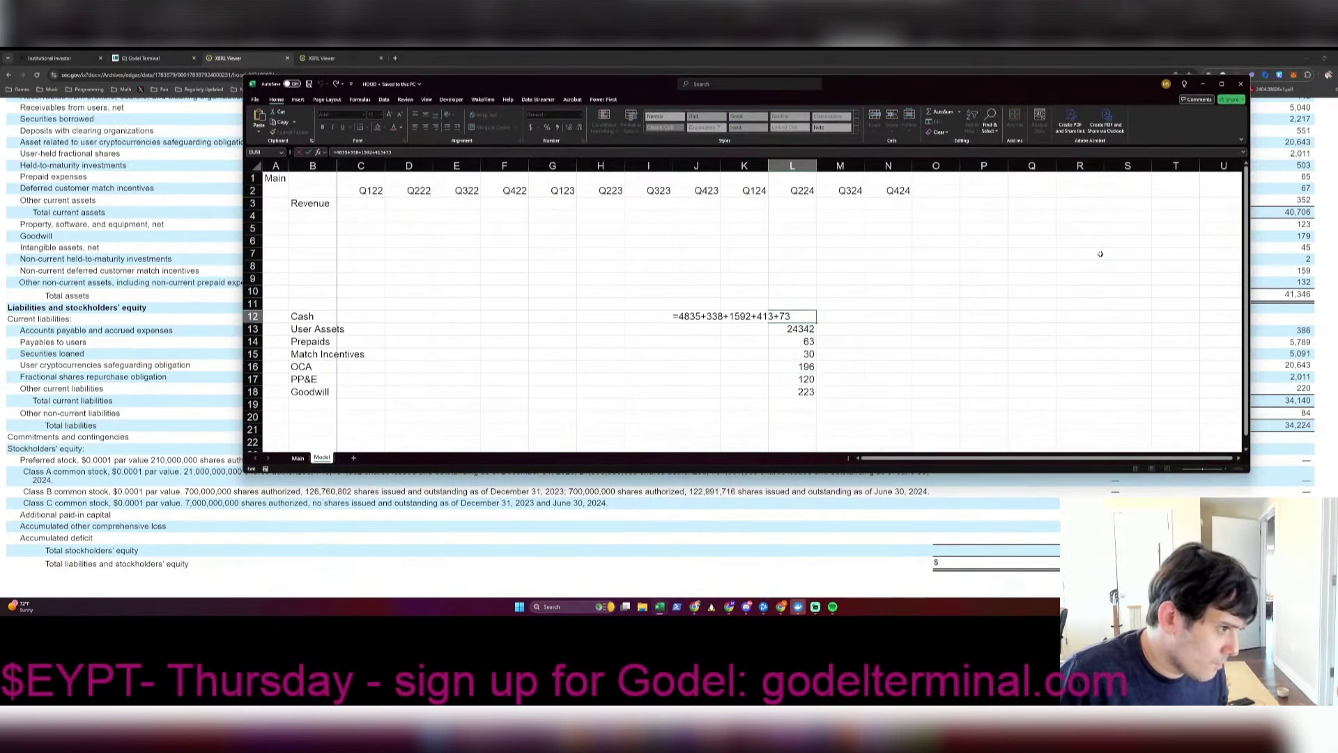
key(alt+Tab)
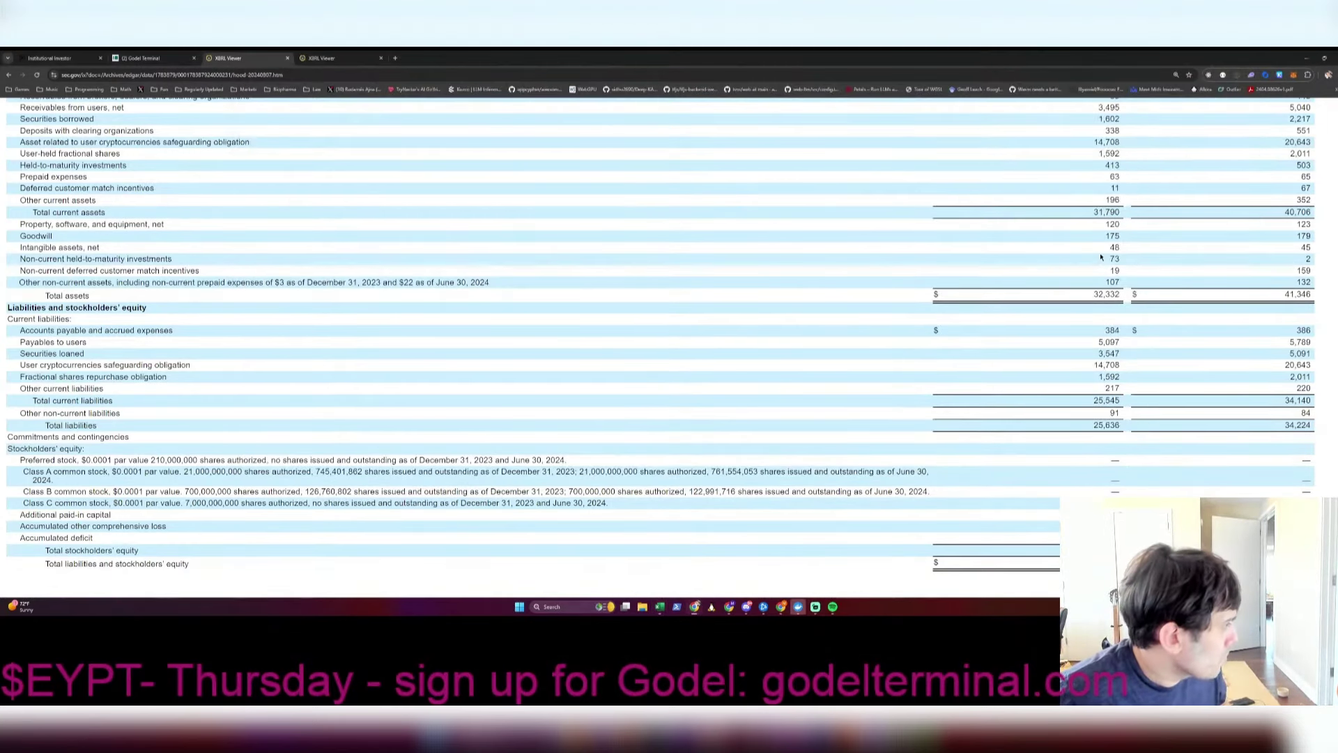
key(alt+Tab)
key(Return)
Step: Enter the filing's other non-current assets, 107, in L19
key(Down)
key(Down)
key(Down)
key(Down)
key(Down)
key(Down)
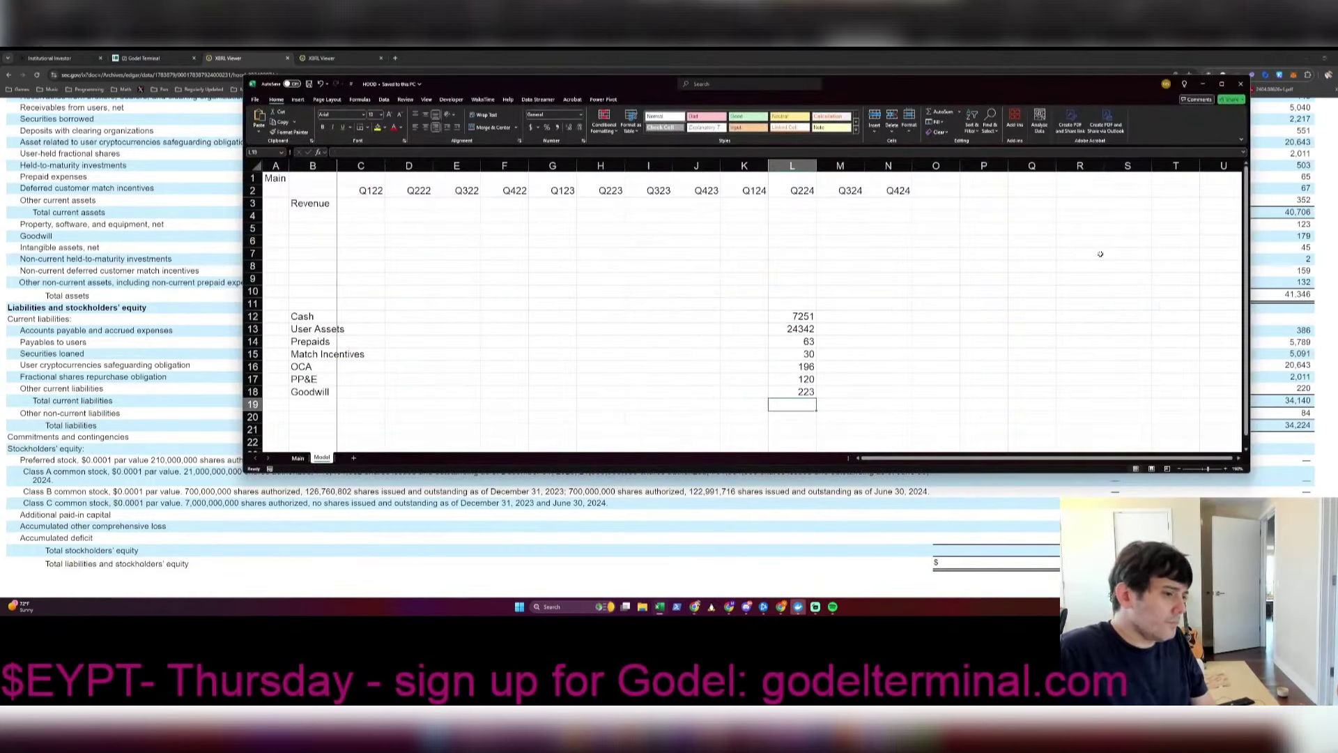
text(107)
key(Return)
Step: Sum L12:L19 in L20 and compare the result with the filing's total assets
text(=sum()
key(Up)
key(ctrl+shift+Up)
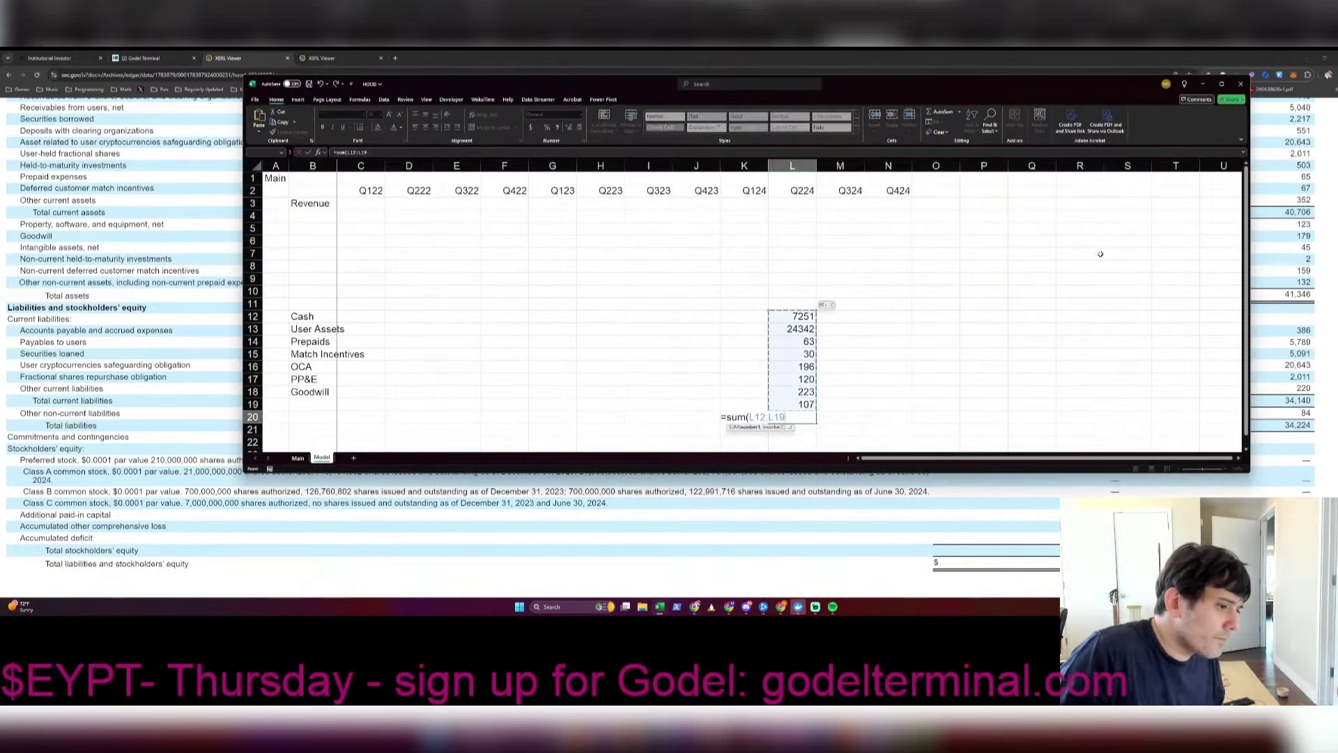
key(shift+Tab)
key(alt+Tab)
key(alt+Tab)
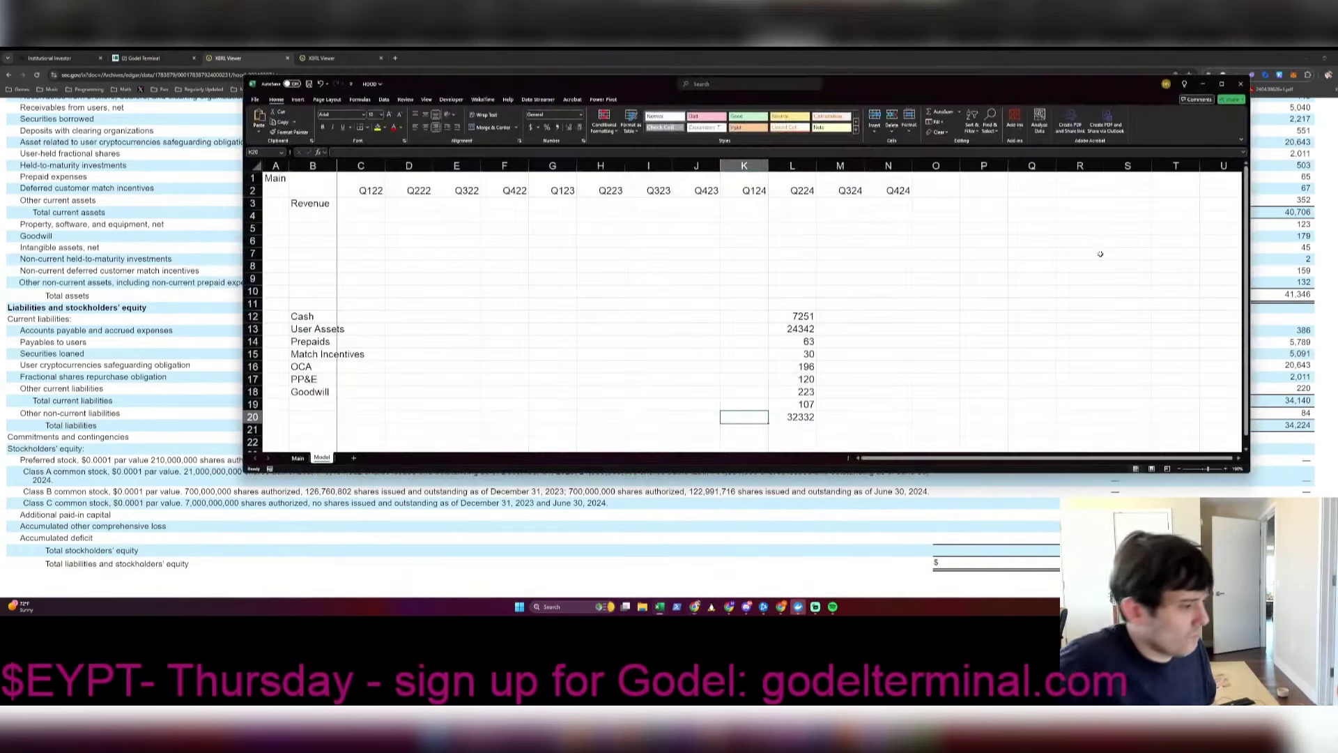
Step: Label row 20 Assets and row 19 ONCA in column B, and save the workbook
key(ctrl+Left)
key(Right)
text(Assets)
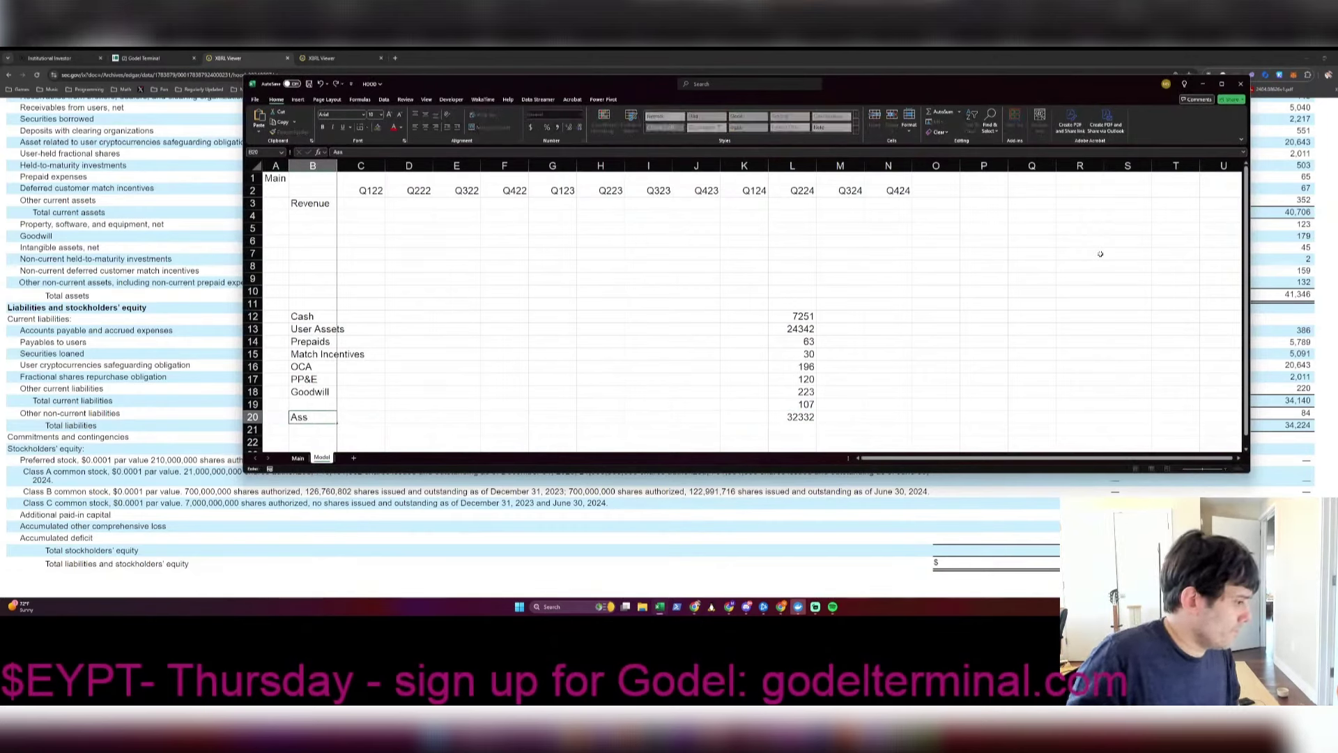
key(Up)
text(ONCA)
key(Down)
key(Down)
key(ctrl+s)
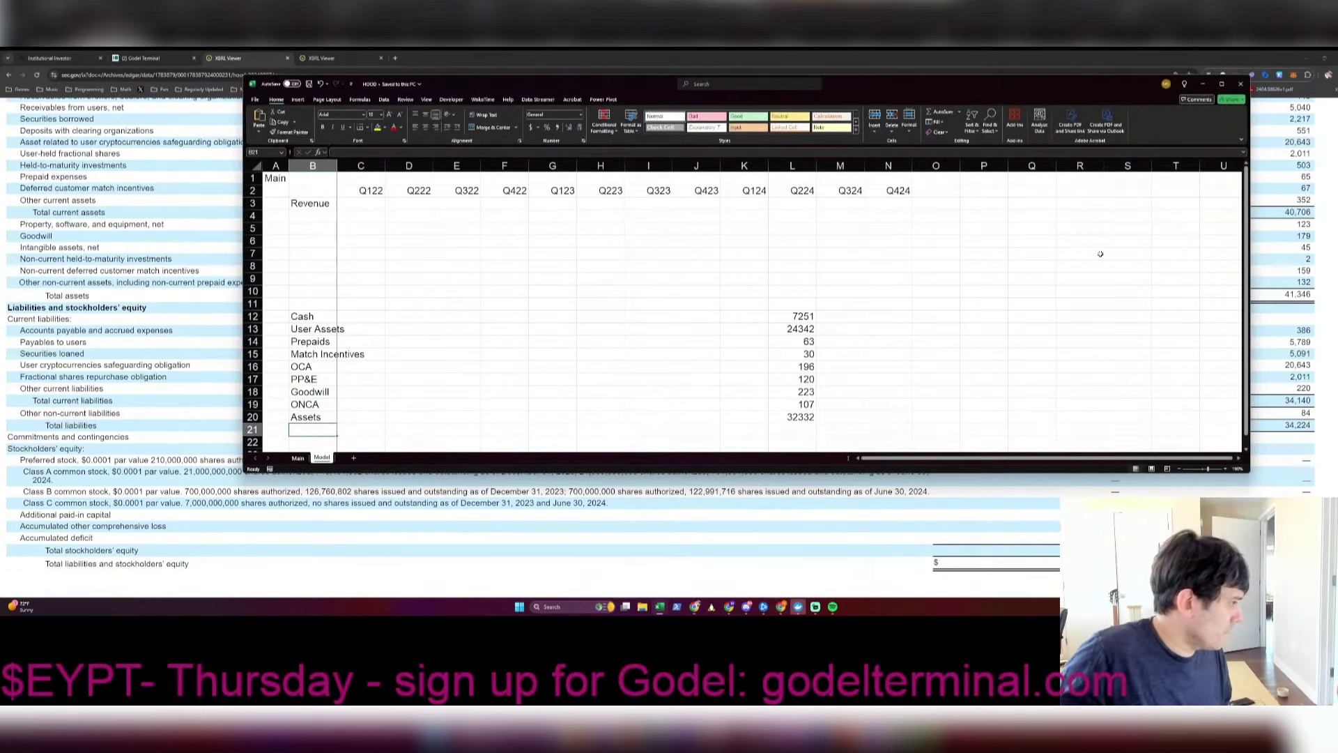
Step: Start the liabilities section by labelling B22 AP and B23 Payable to Users
key(Down)
text(AP)
key(Down)
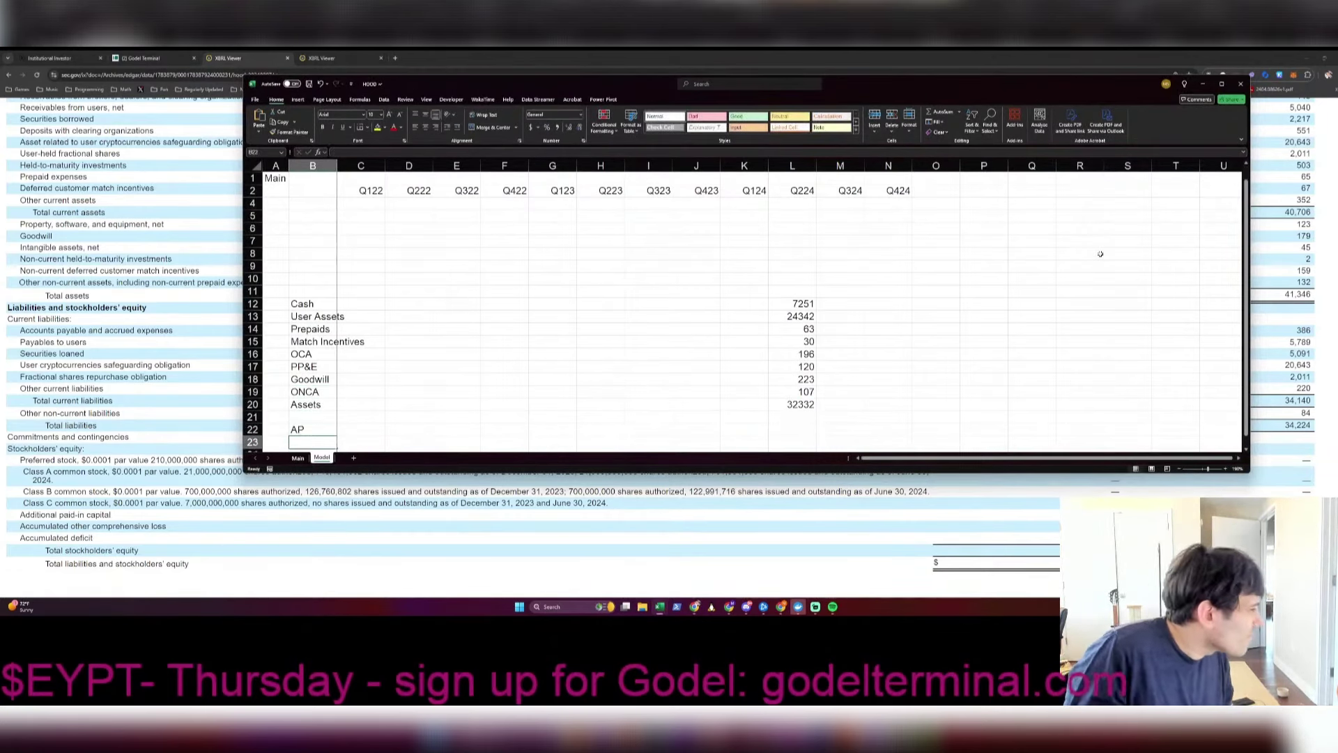
text(Payable t)
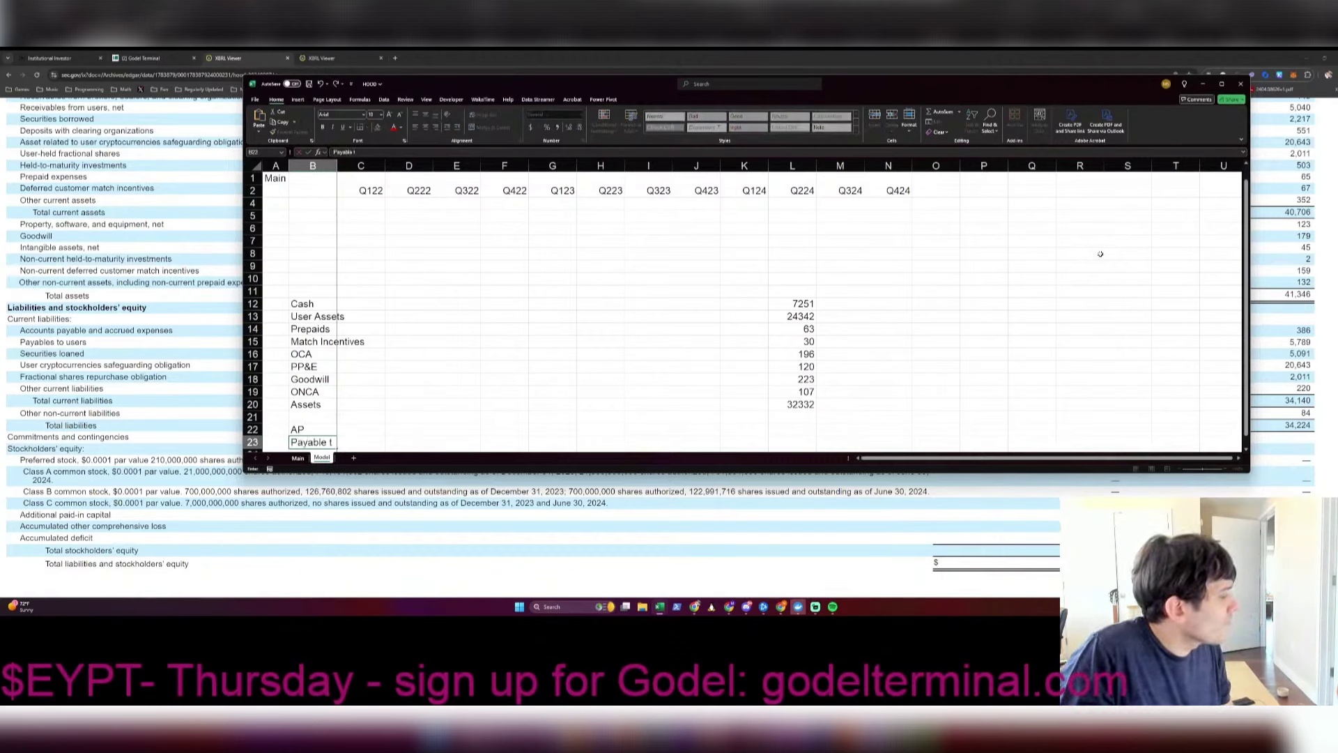
text(o Users)
key(Down)
text(SE)
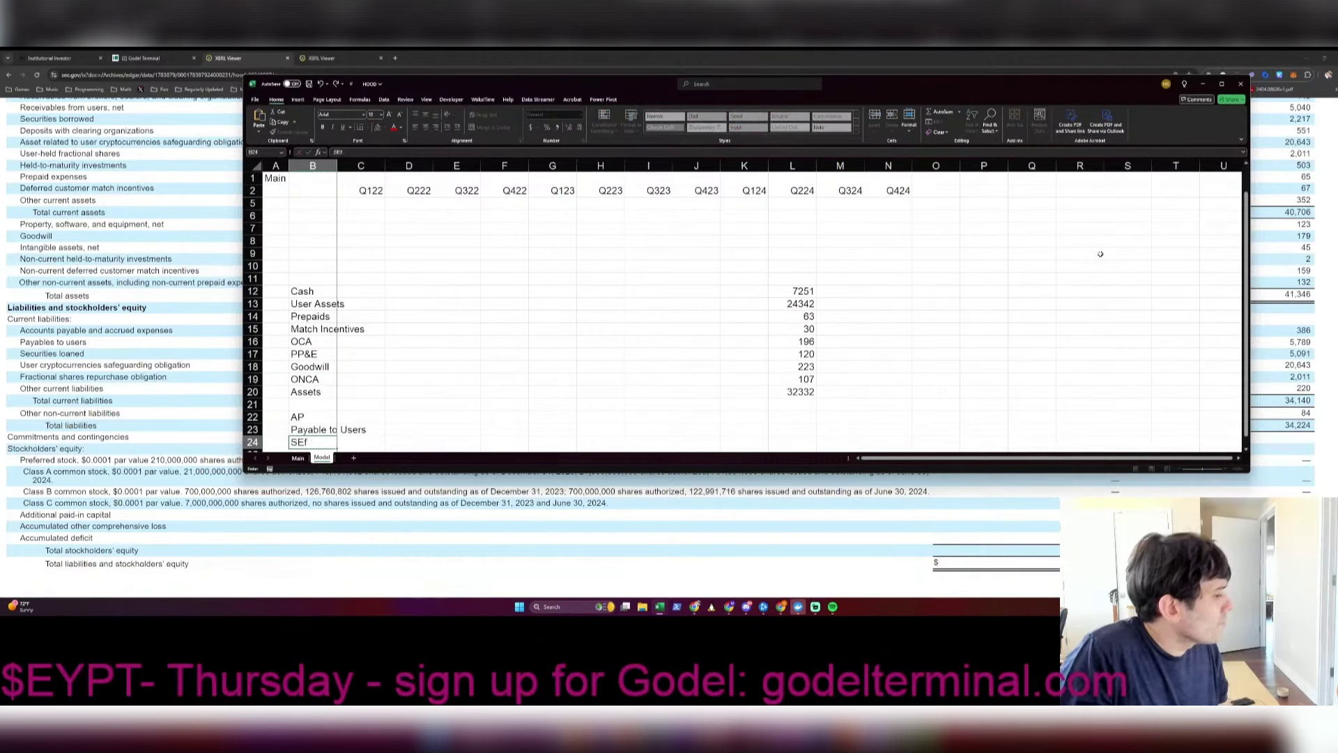
key(Escape)
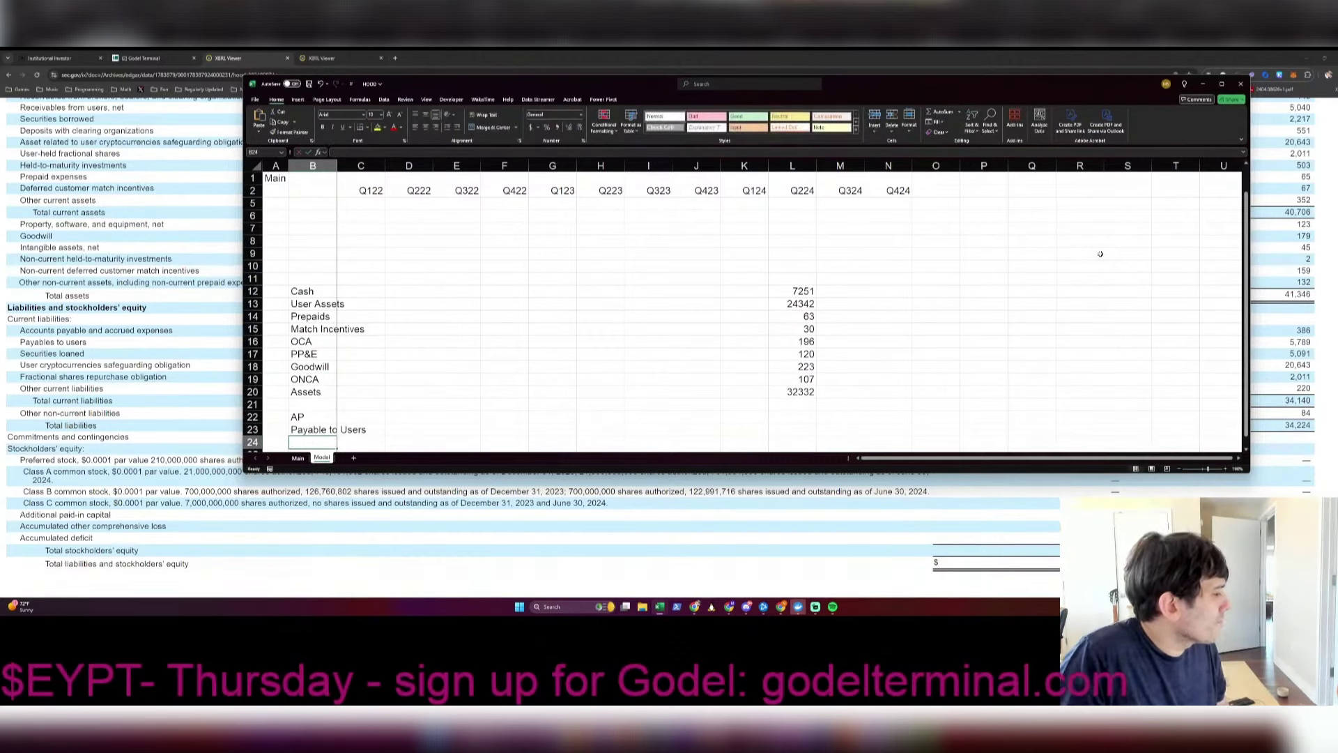
Step: Enter the filing's accounts payable and accrued expenses, 384, in L22
click(814, 413)
key(alt+Tab)
key(alt+Tab)
text(3)
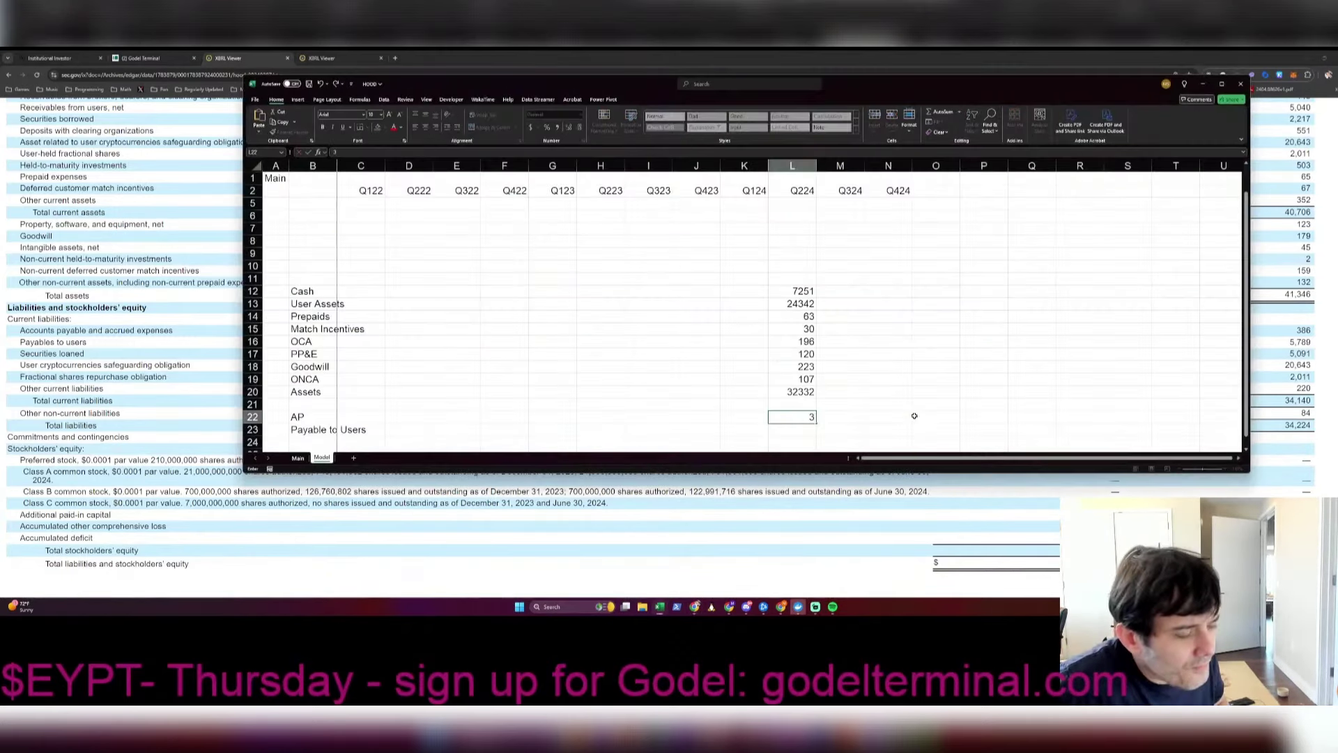
text(84)
key(Return)
Step: Start the Payable to Users formula in L23 by adding the filing's payables to users, 5097, and securities loaned, 3547
text(+)
key(alt+Tab)
key(alt+Tab)
text(5097+)
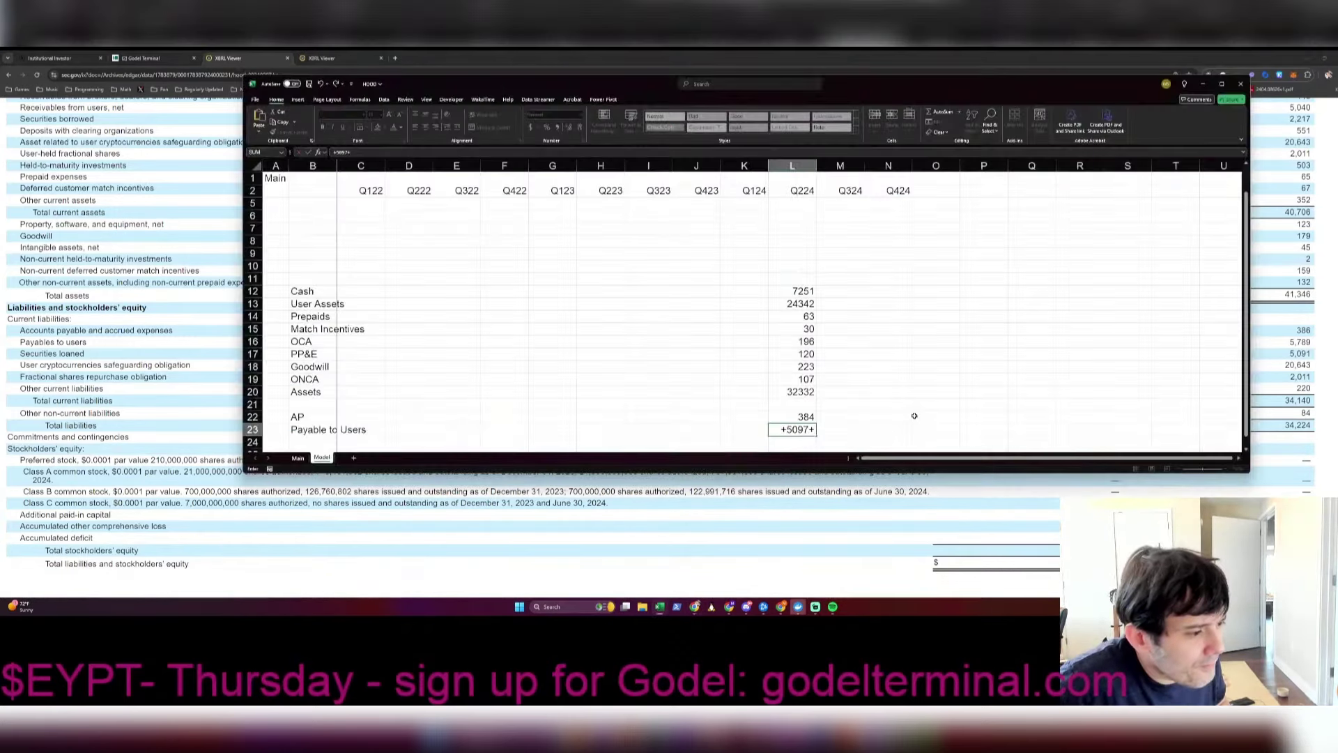
key(alt+Tab)
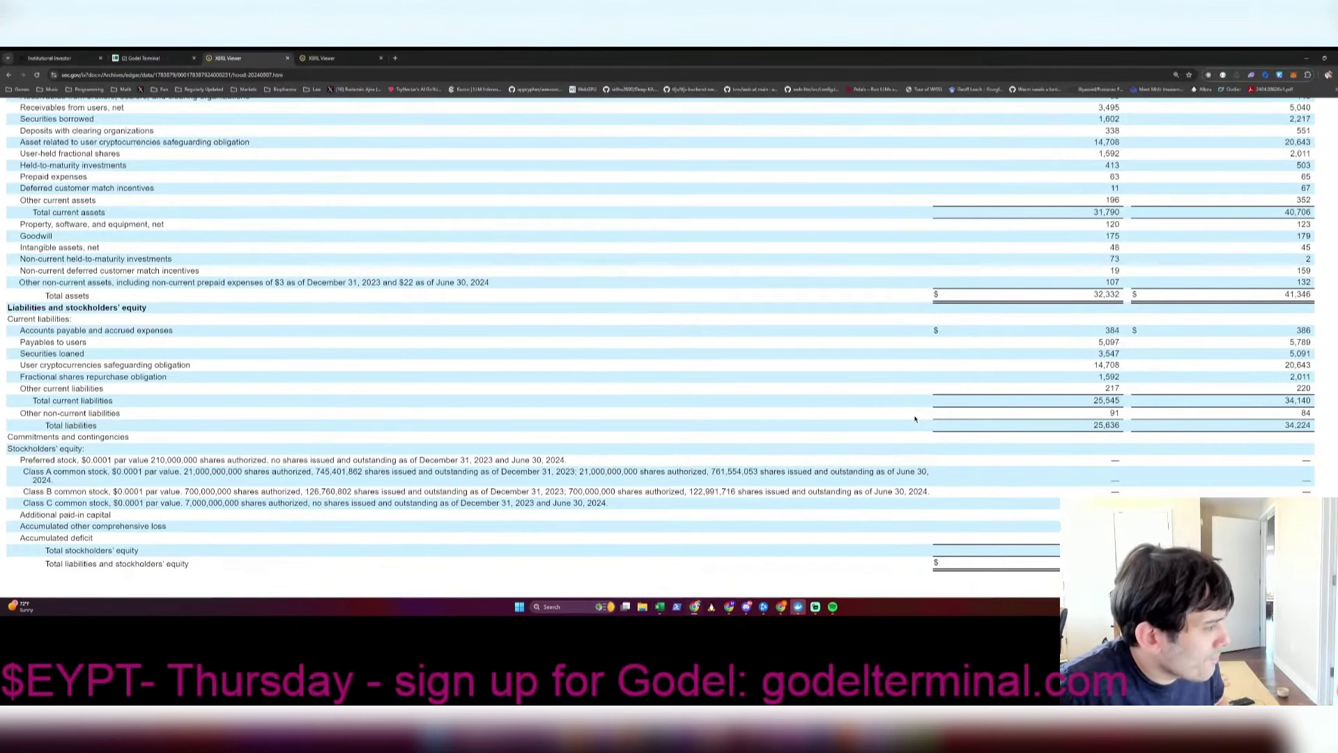
key(alt+Tab)
text(3547+)
key(alt+Tab)
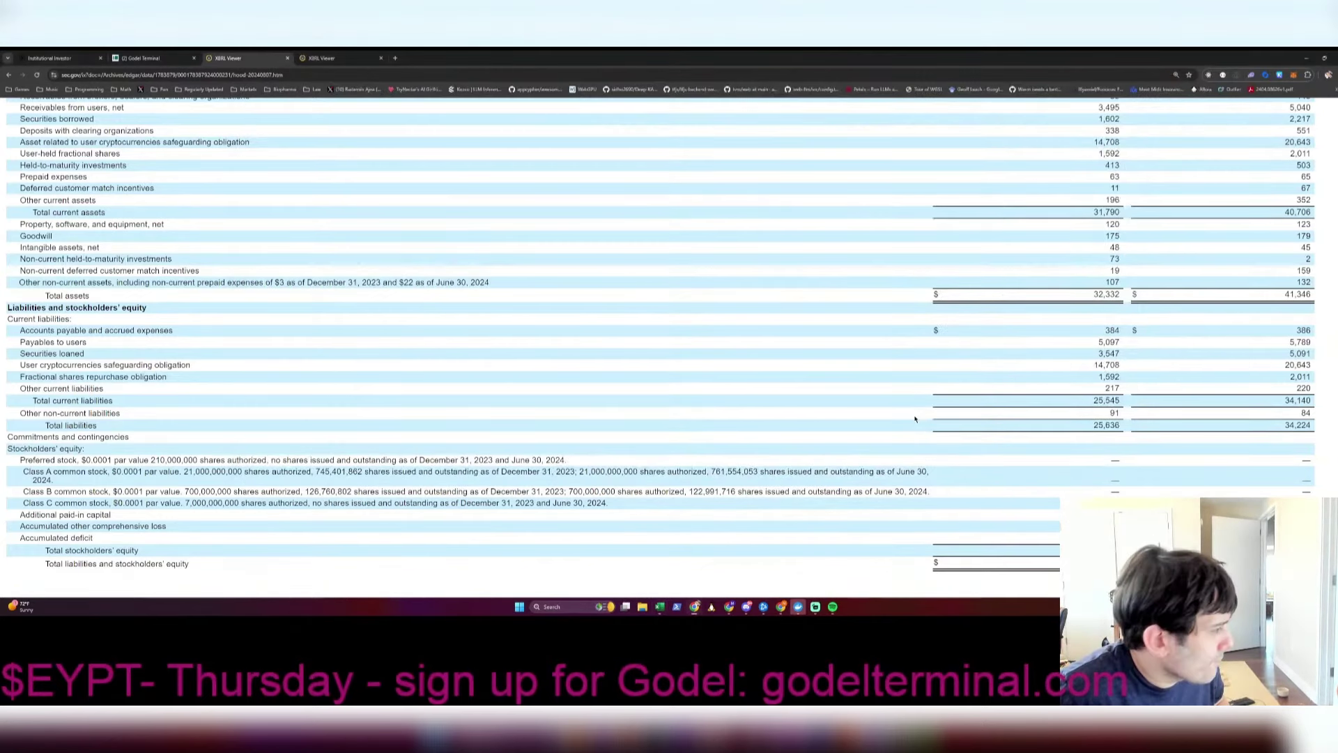
Step: Complete the L23 formula by adding the user cryptocurrencies safeguarding obligation, 14708, and the fractional shares repurchase obligation, 1592
key(alt+Tab)
key(alt+Tab)
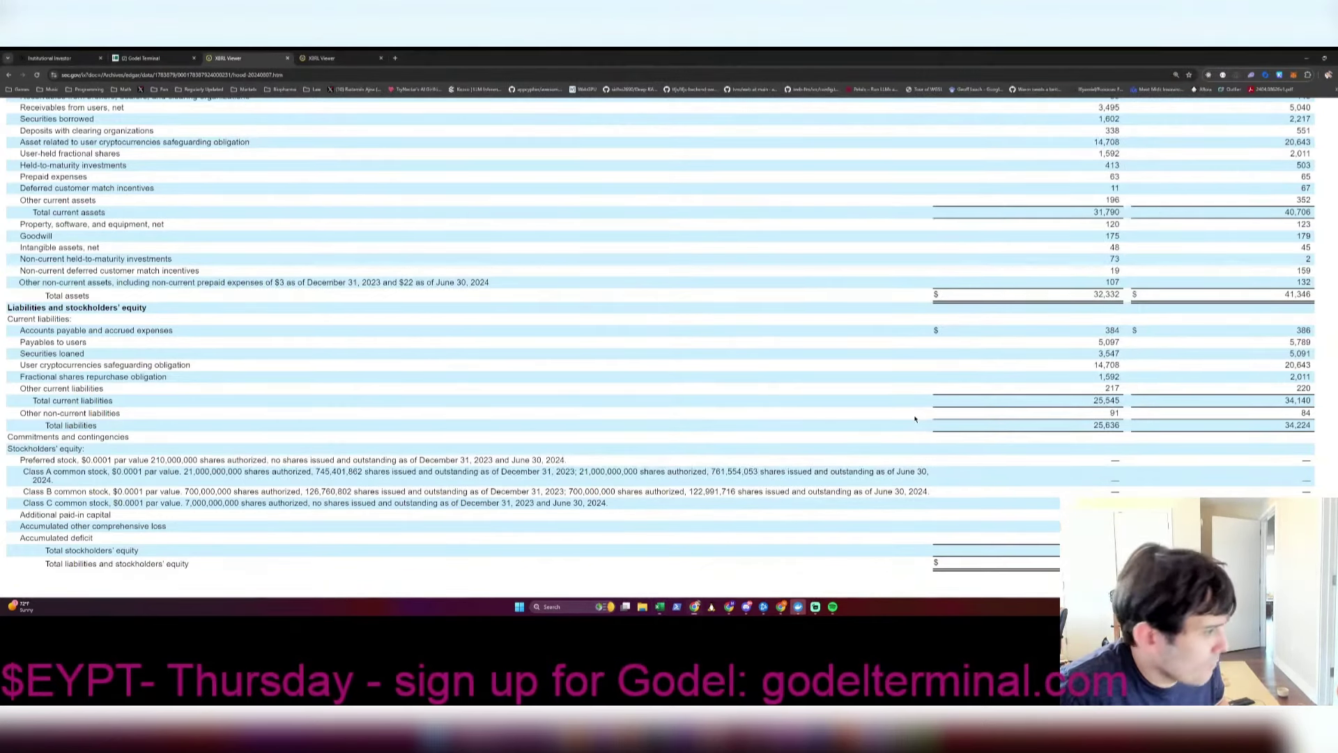
key(alt+Tab)
text(14708+)
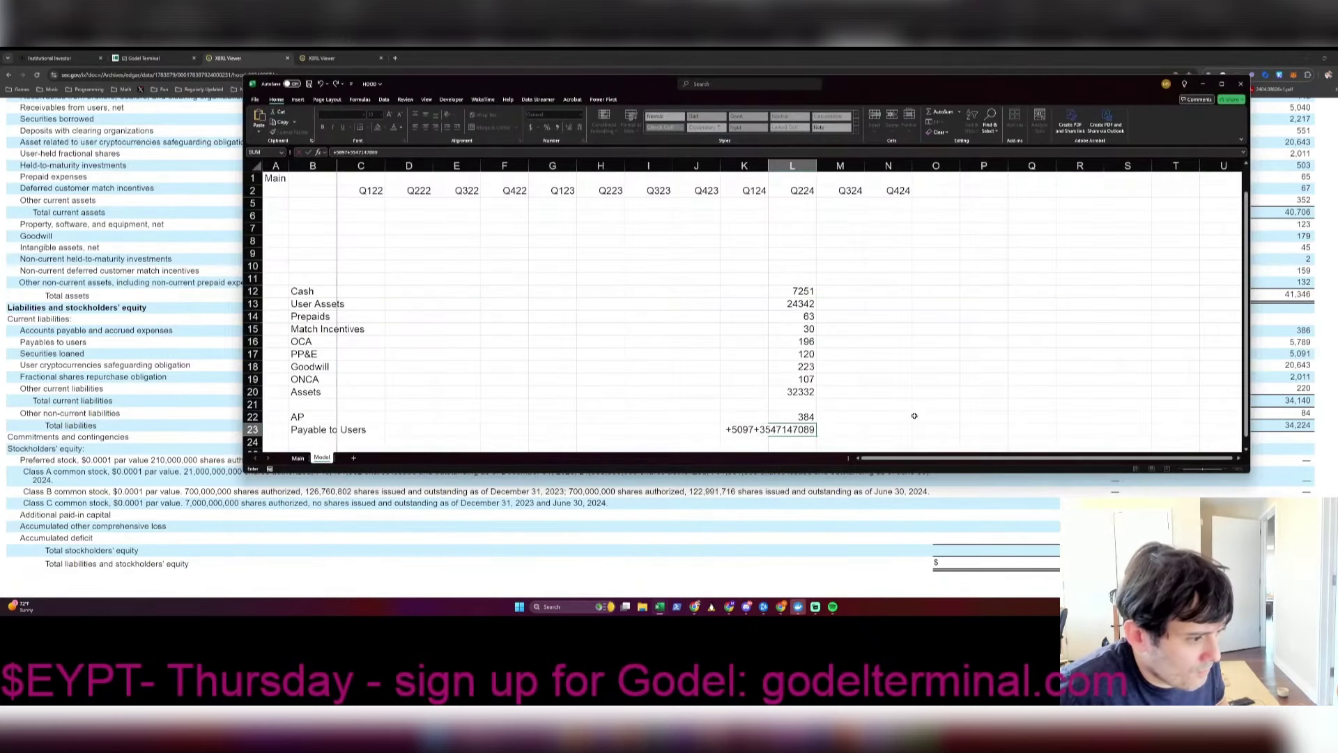
key(BackSpace)
key(BackSpace)
key(BackSpace)
key(BackSpace)
key(BackSpace)
key(BackSpace)
text(+14708)
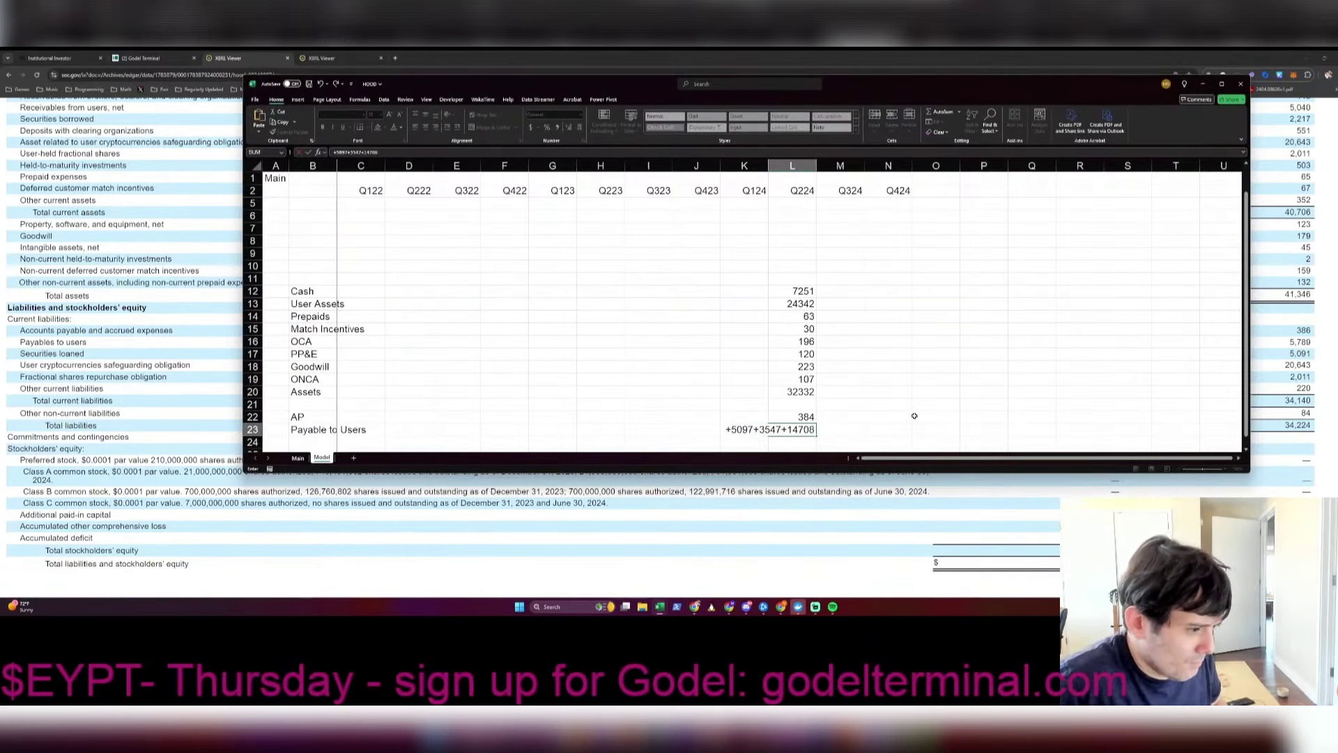
key(alt+Tab)
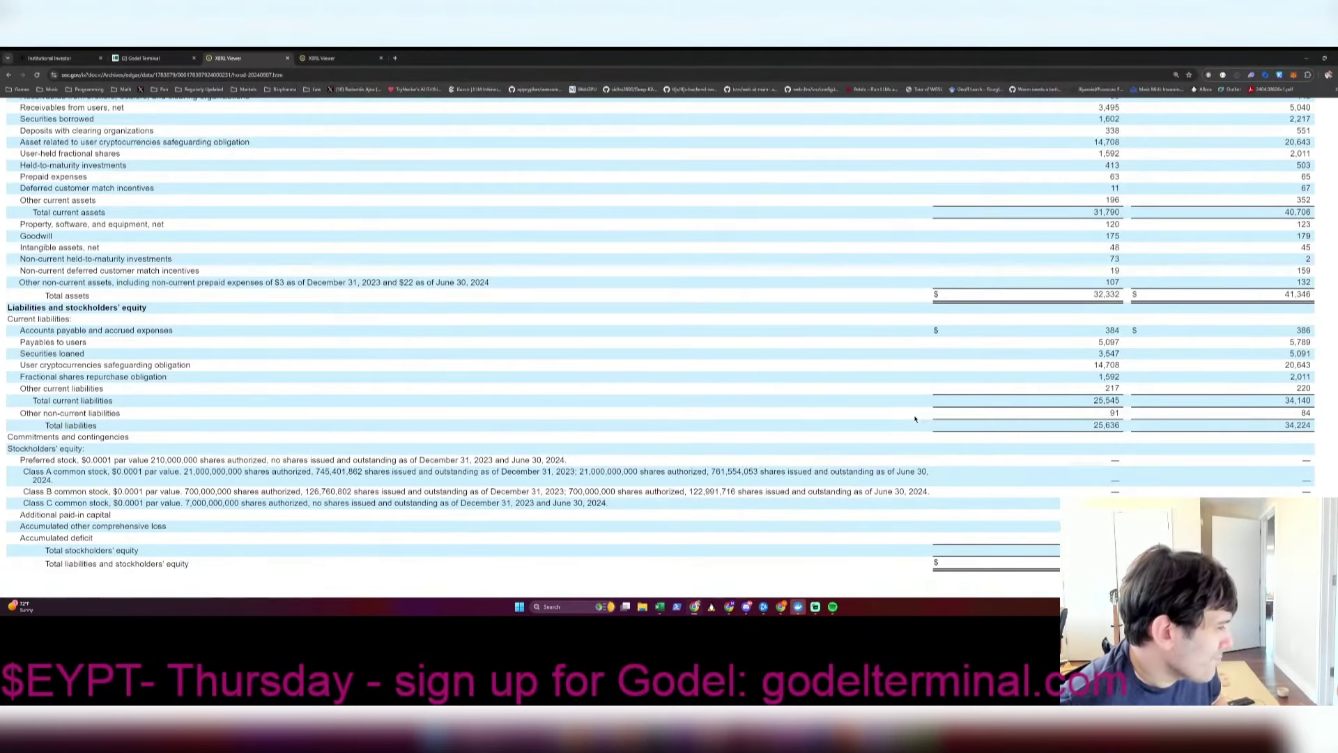
key(alt+Tab)
text(+1592)
key(Return)
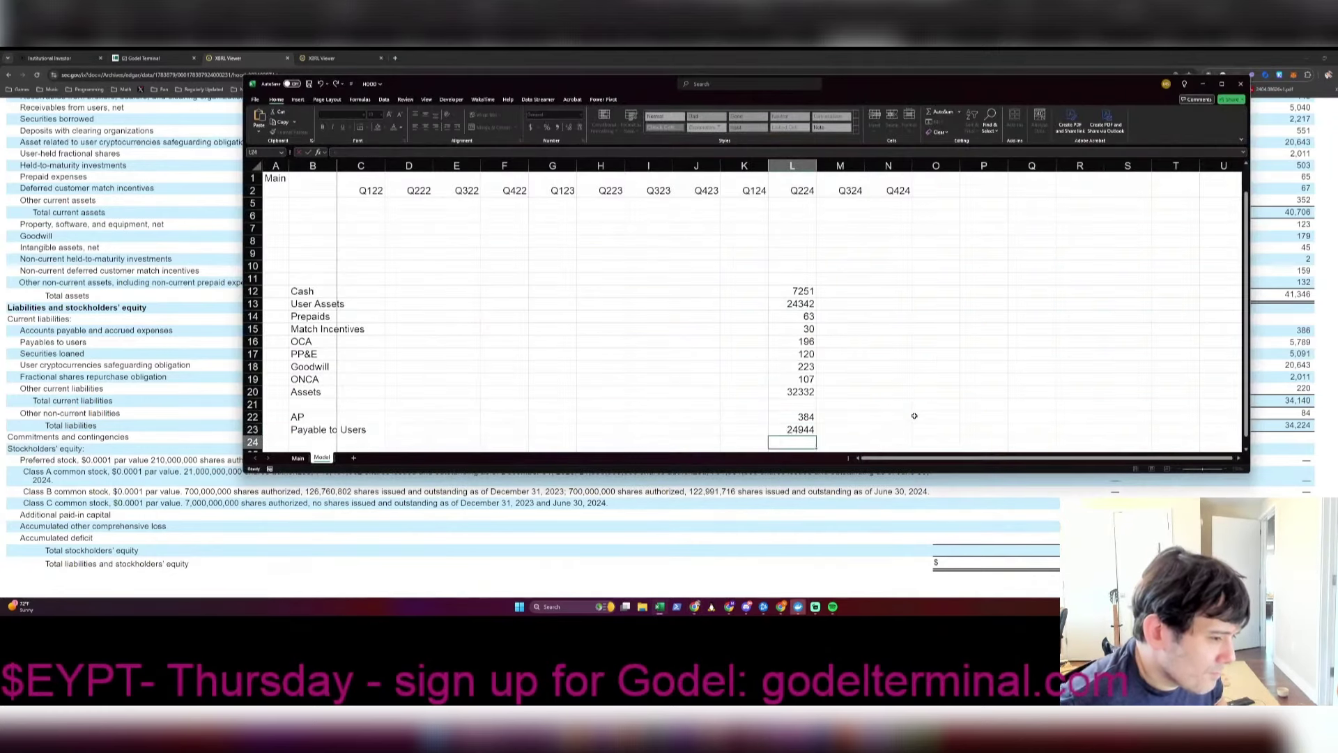
Step: Compare the User Assets in row 13 with the Payable to Users in row 23
key(Up)
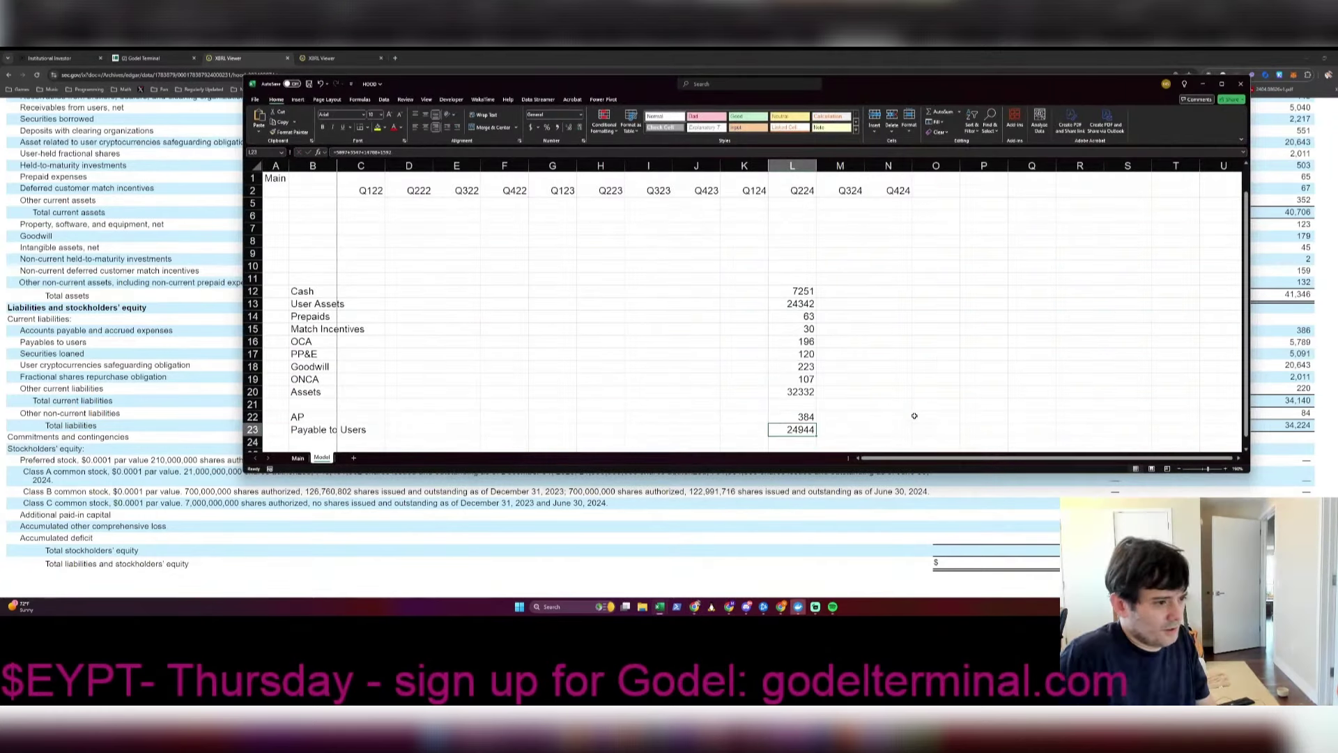
key(shift+space)
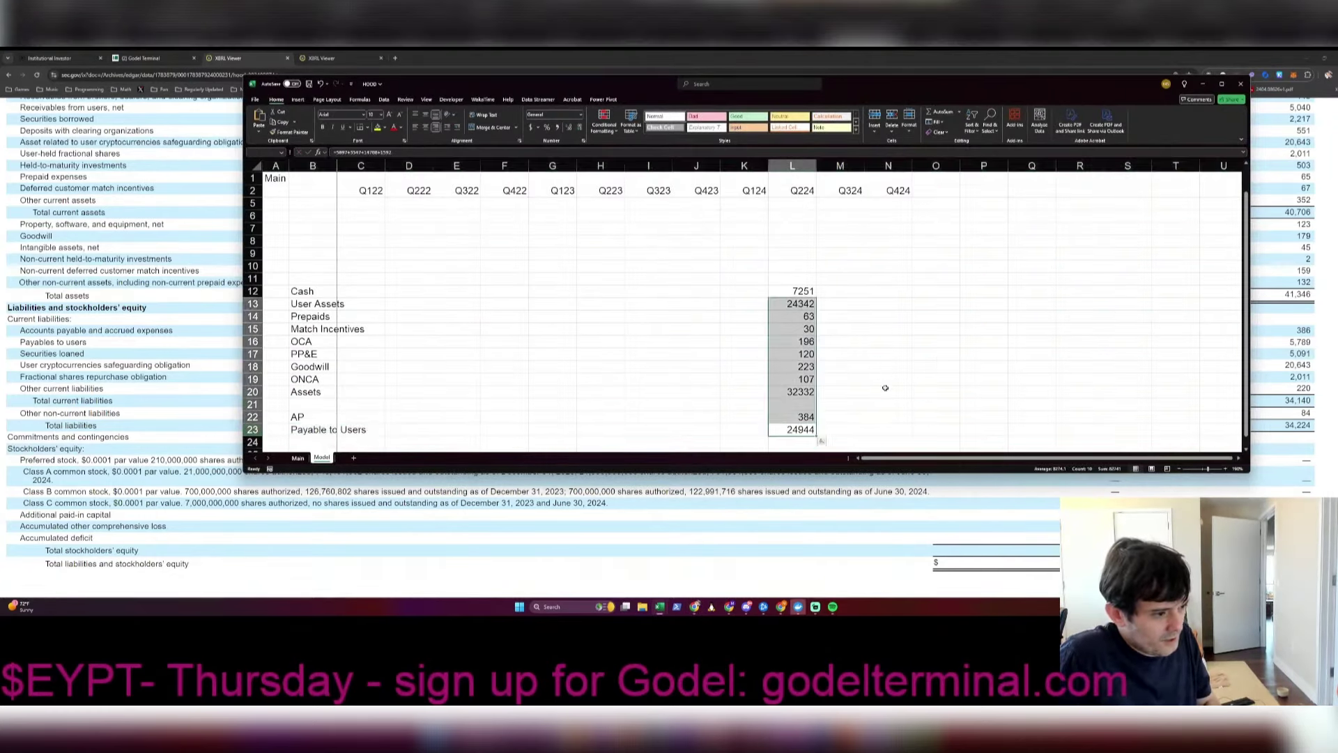
click(887, 391)
drag(314, 304, 792, 304)
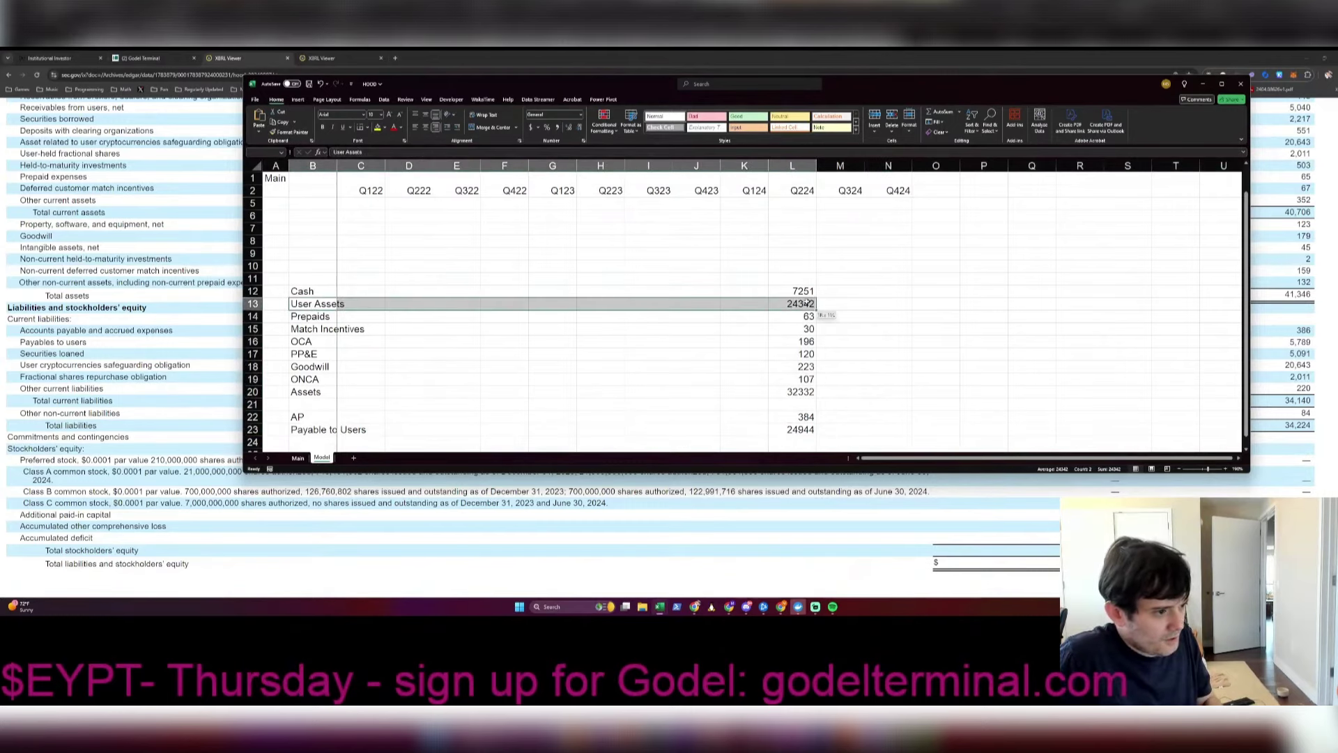
drag(792, 429, 276, 429)
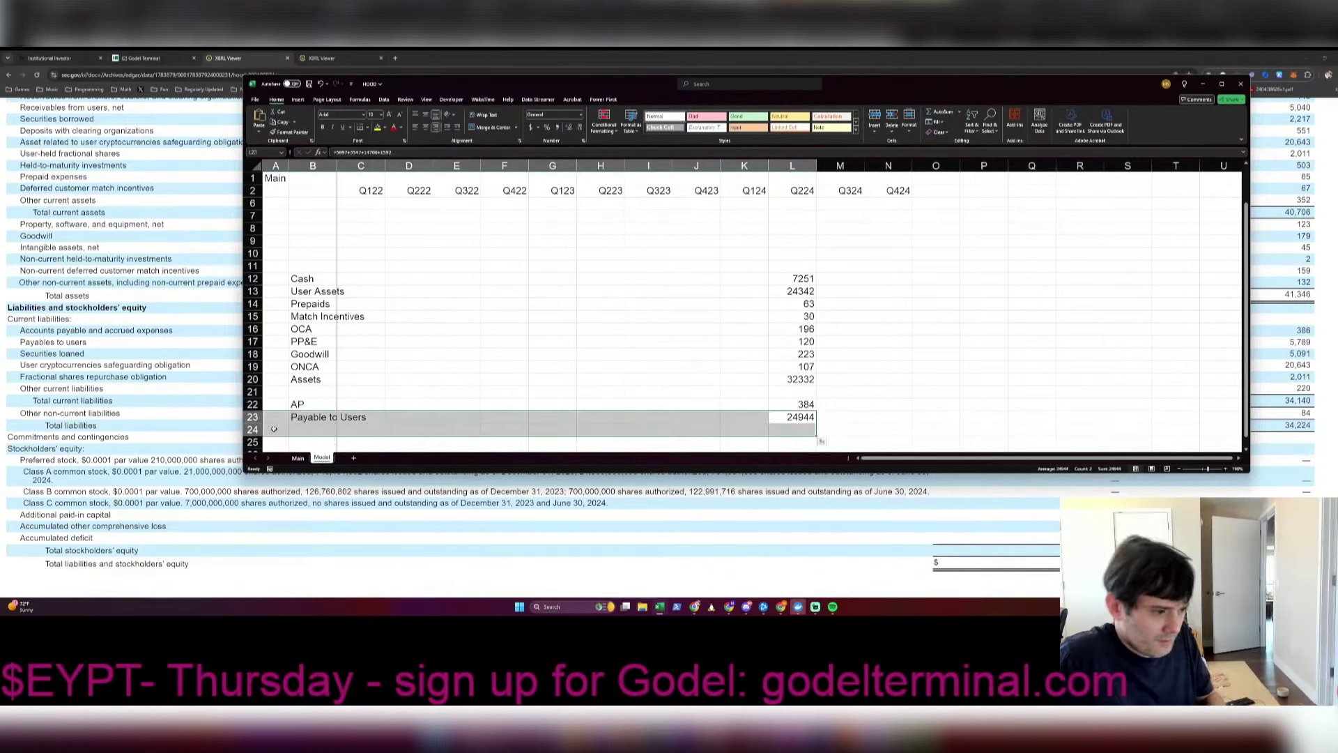
scroll(633, 264, down, 2)
click(845, 358)
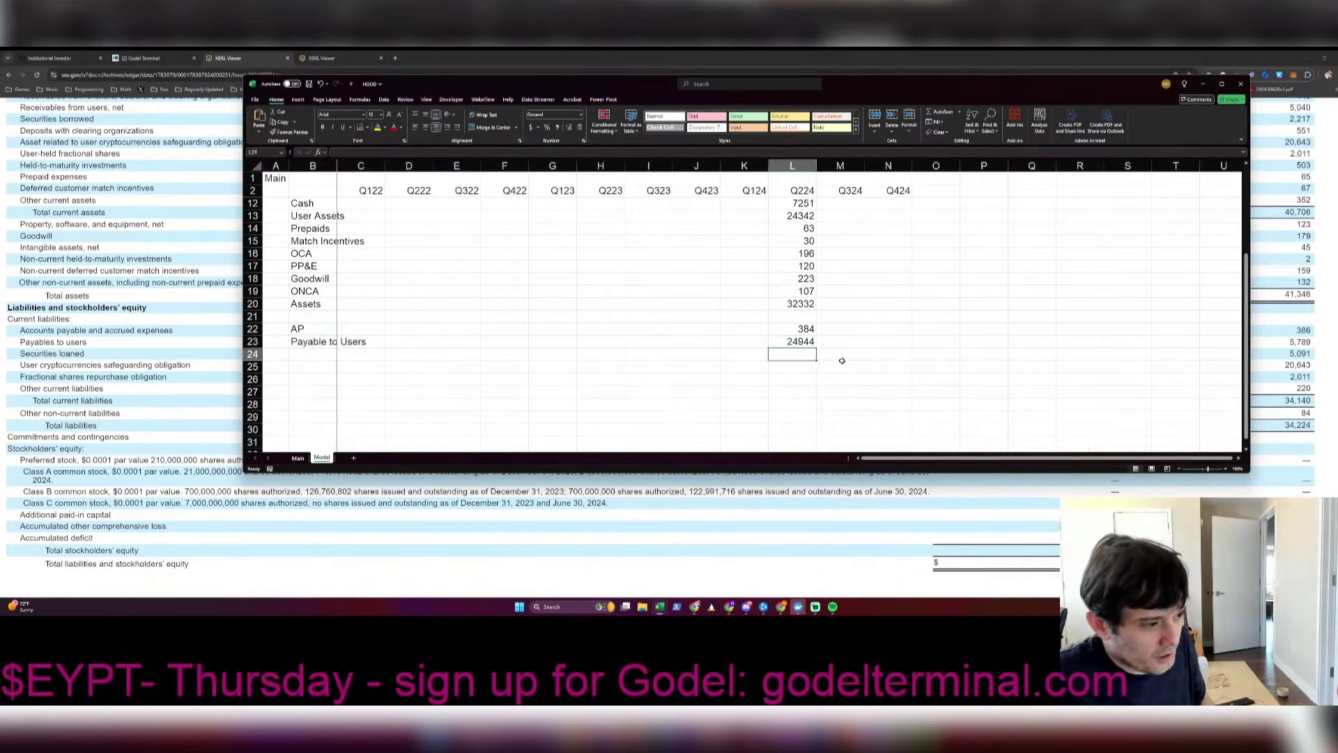
key(alt+Tab)
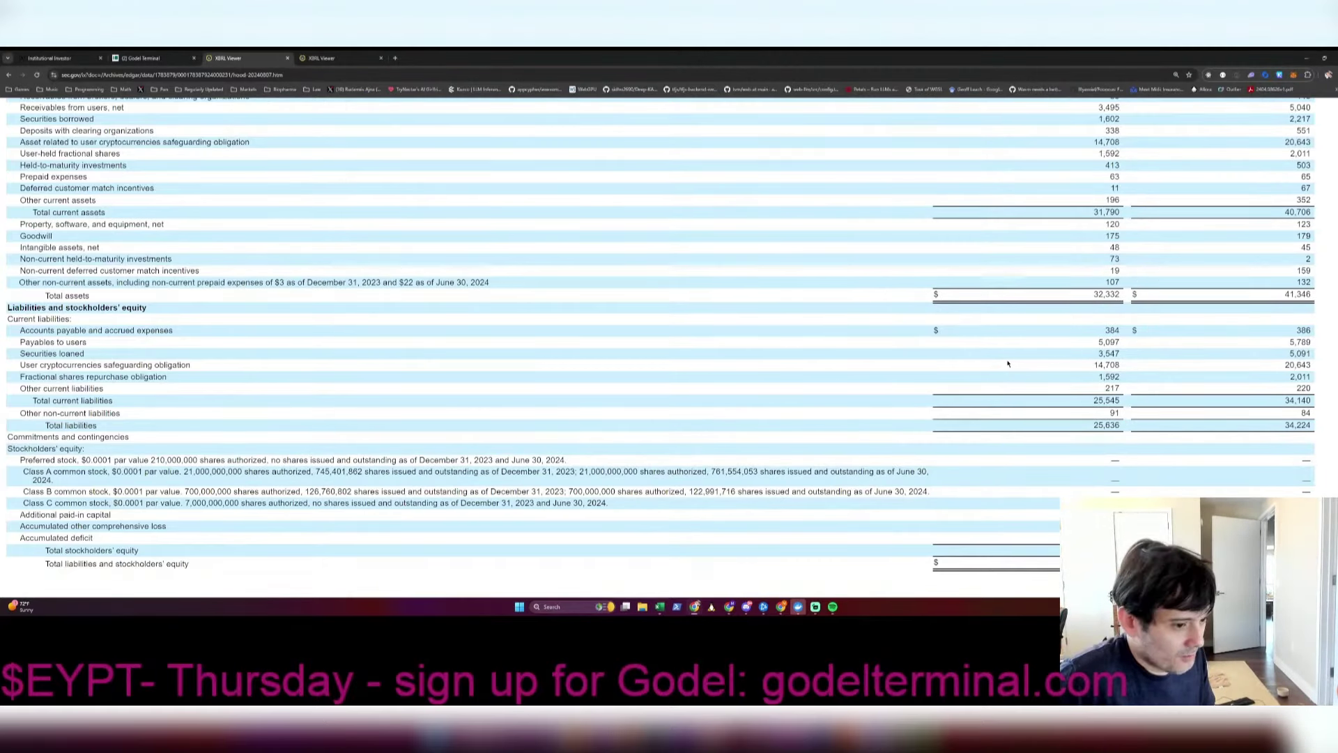
key(alt+Tab)
key(alt+Tab)
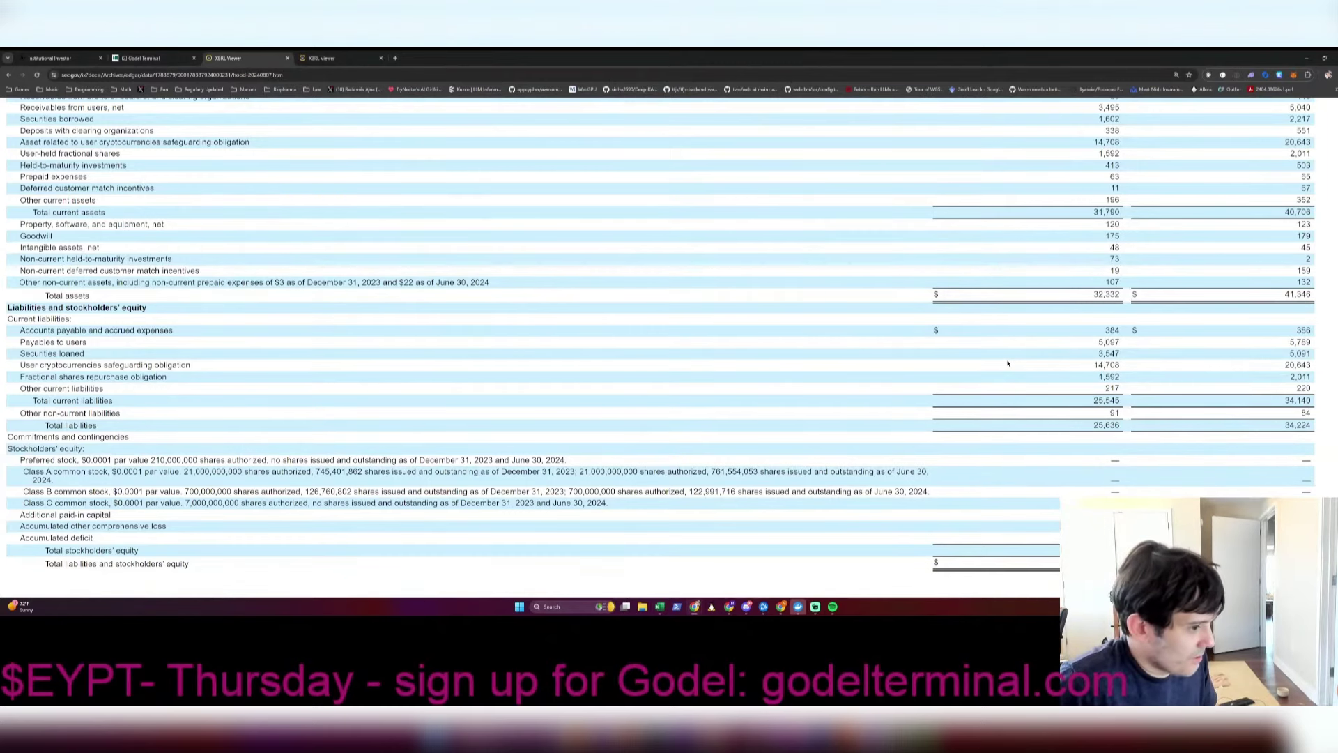
key(alt+Tab)
key(F2)
text(+3547+14708+1592)
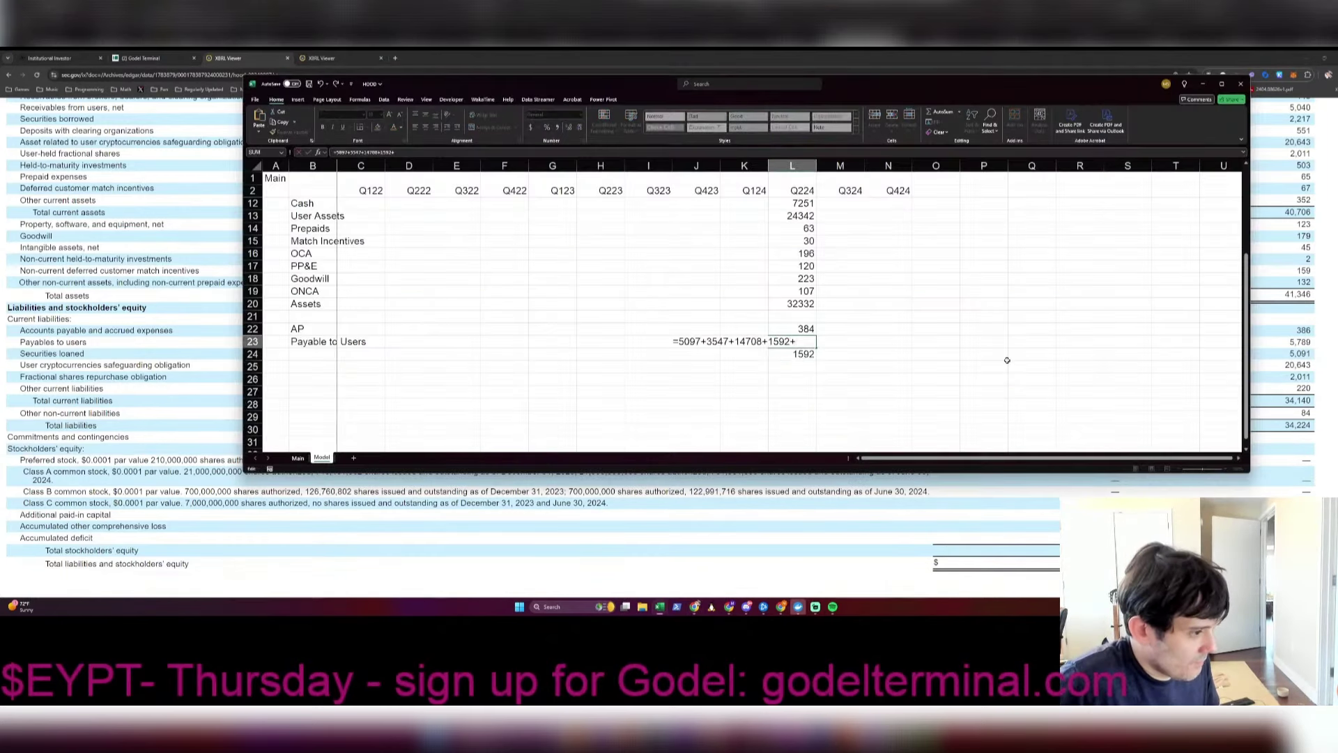
Step: Enter other current liabilities 217, other non-current liabilities 91 and stockholders' equity 6696 in L24:L26, and sum L22:L26 in L27
key(alt+Tab)
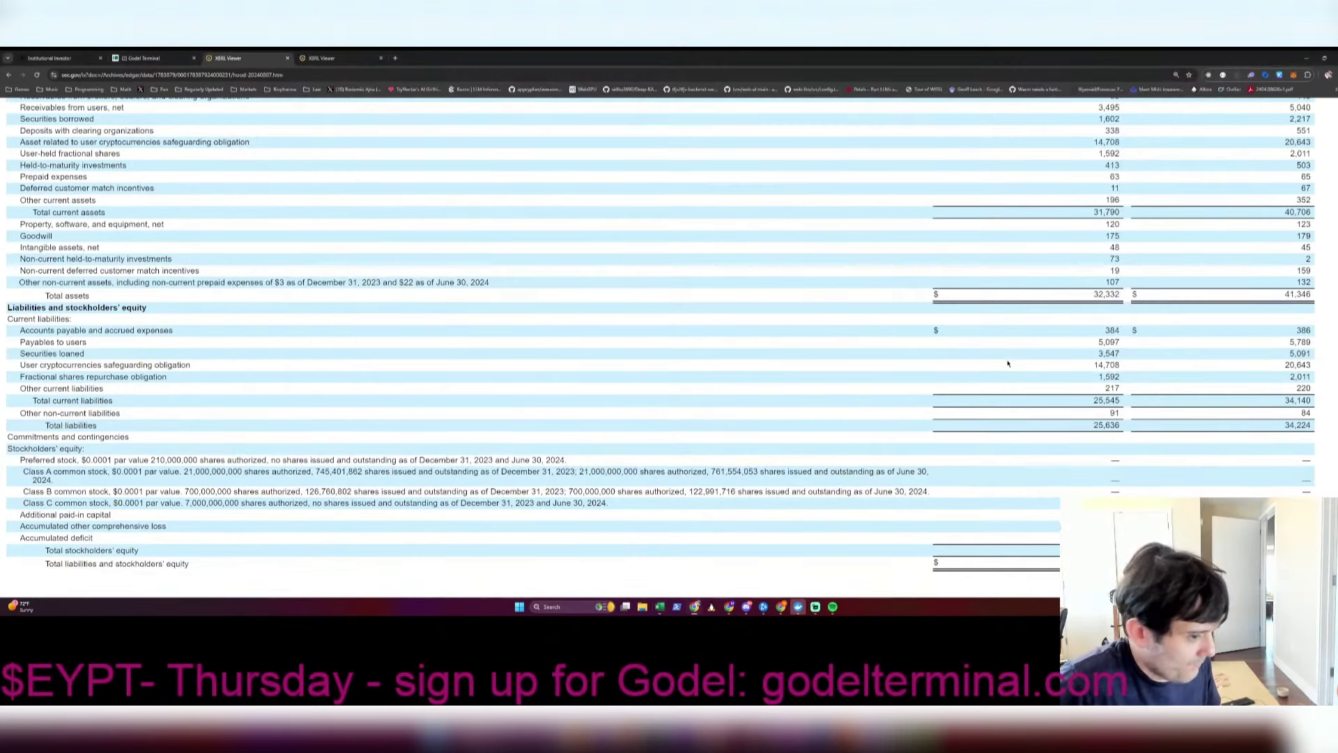
key(alt+Tab)
key(alt+Tab)
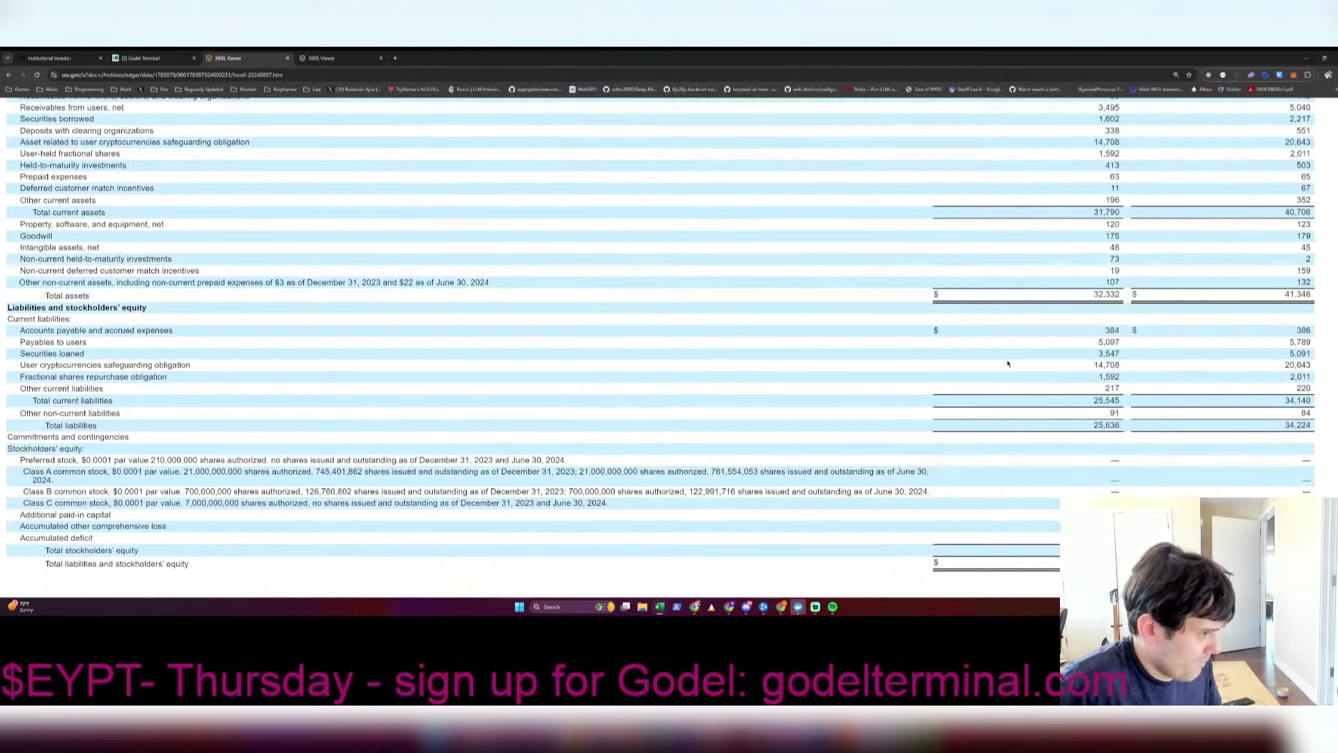
key(alt+Tab)
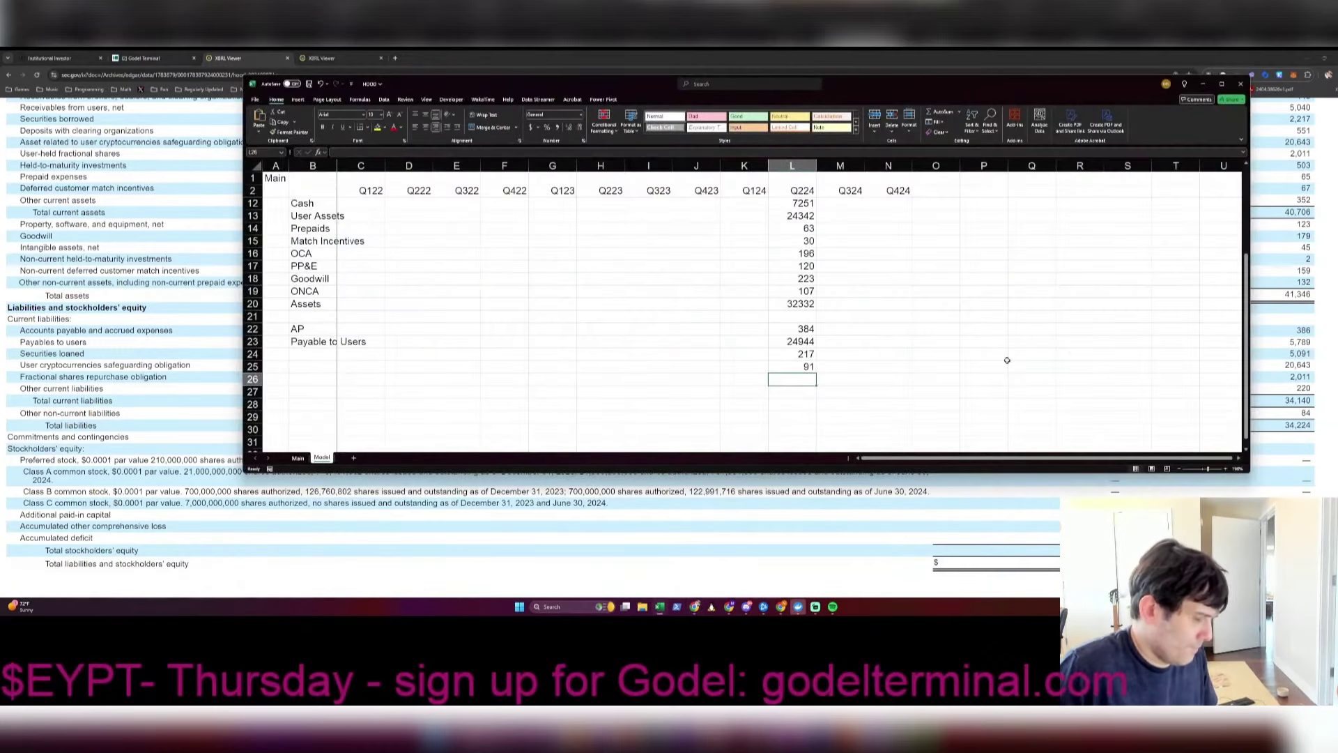
key(alt+Tab)
key(alt+Tab)
key(Return)
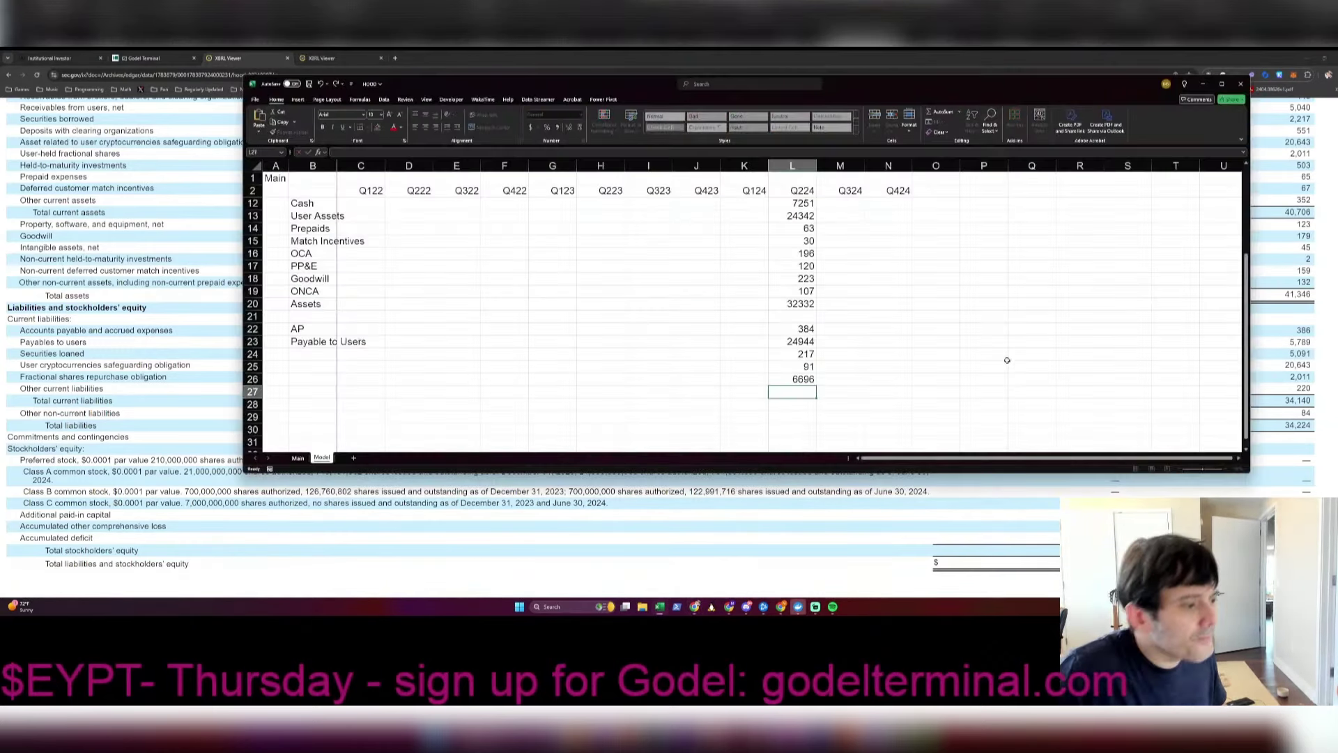
text(=sum(l22:l26))
key(ctrl+Return)
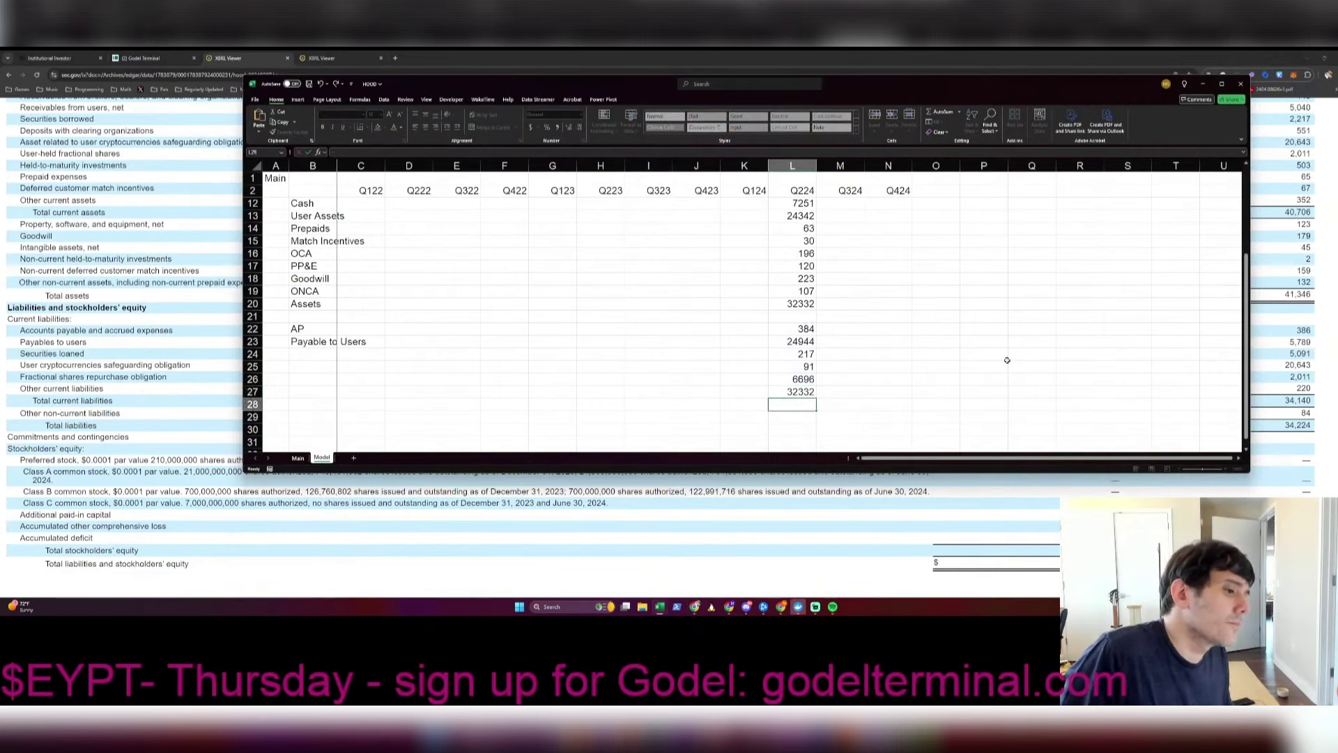
Step: Label B24 to B27 as OCL, ONCL, SE and L+SE, and save the workbook
key(Home)
key(Right)
text(SE)
key(Up)
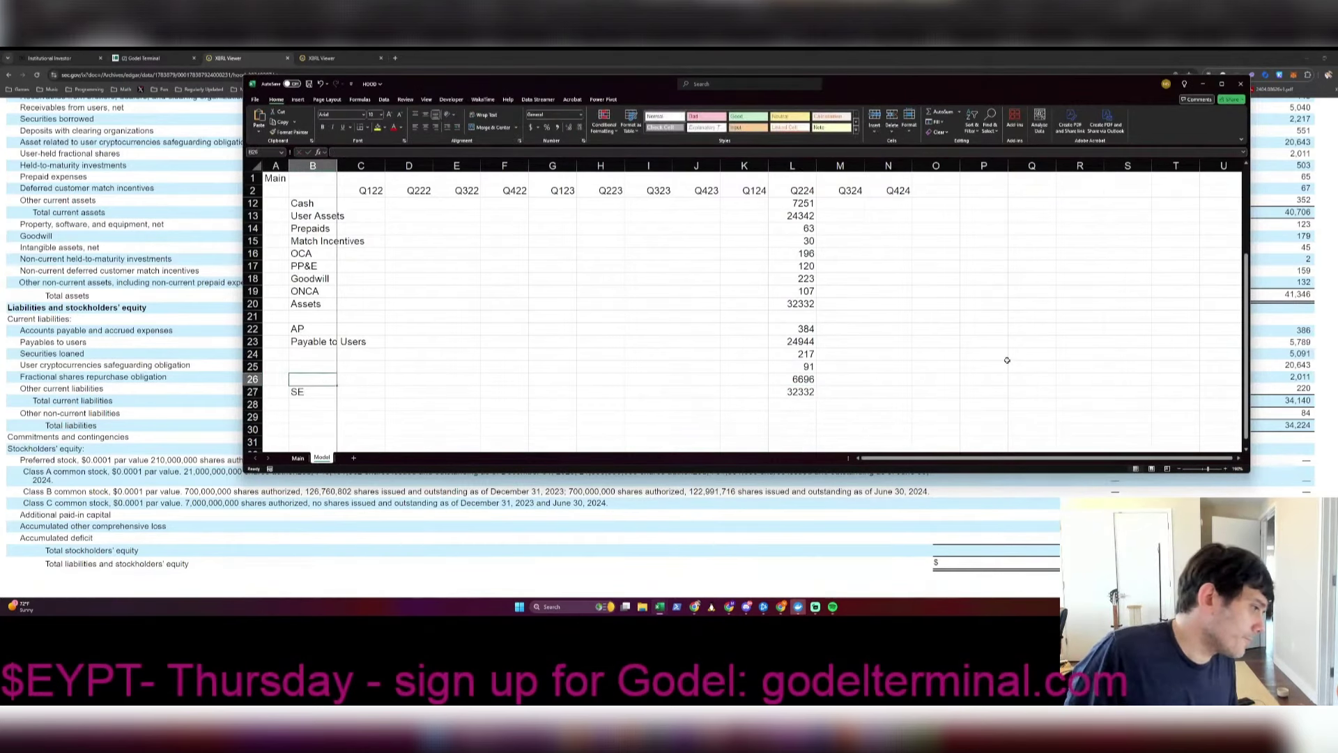
text(SE)
key(Return)
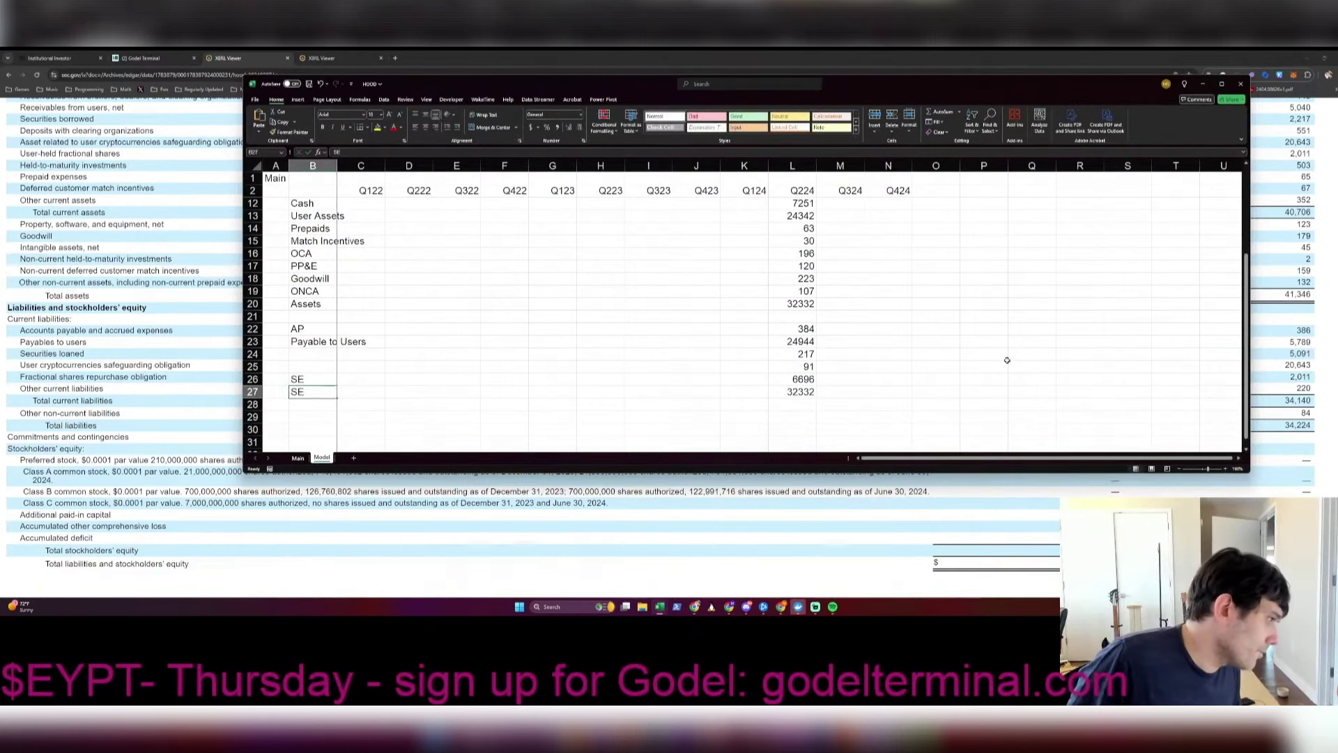
text(L+SE)
key(Up)
key(Up)
key(Up)
text(OCL)
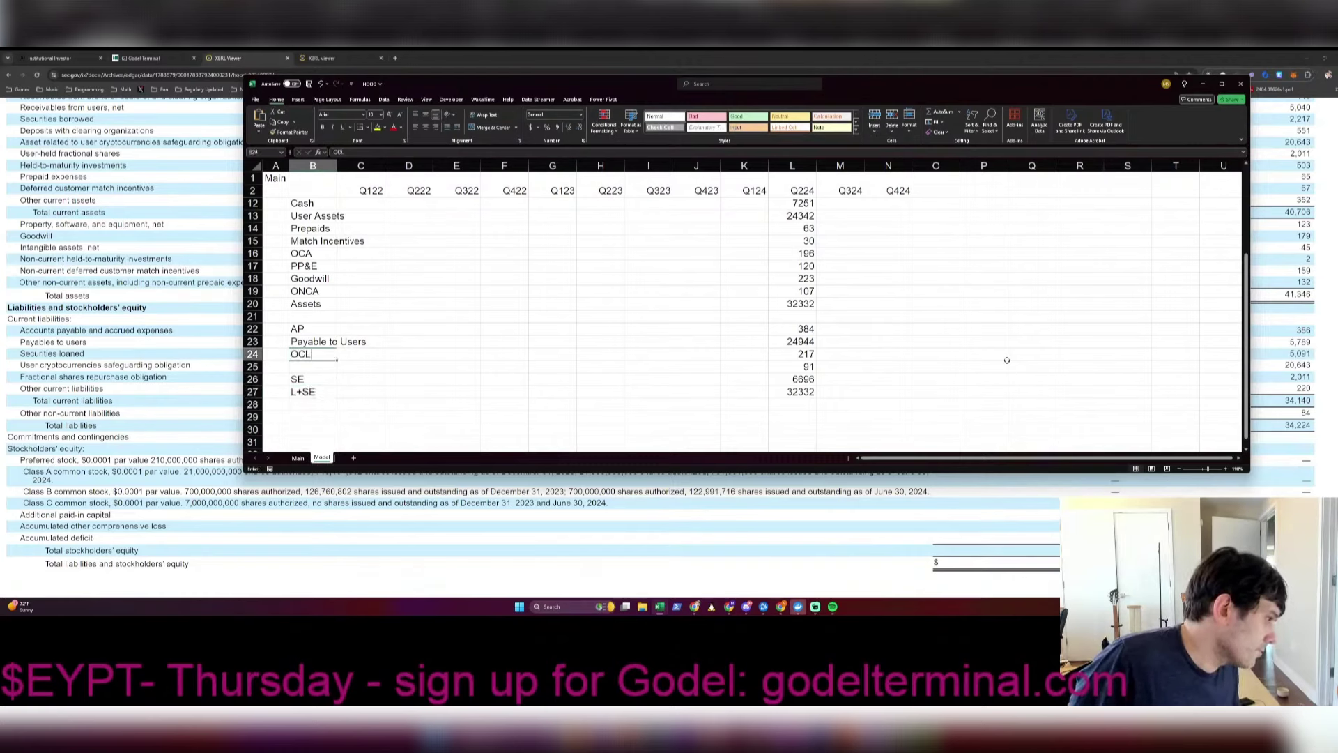
key(Return)
text(ONCL)
key(Return)
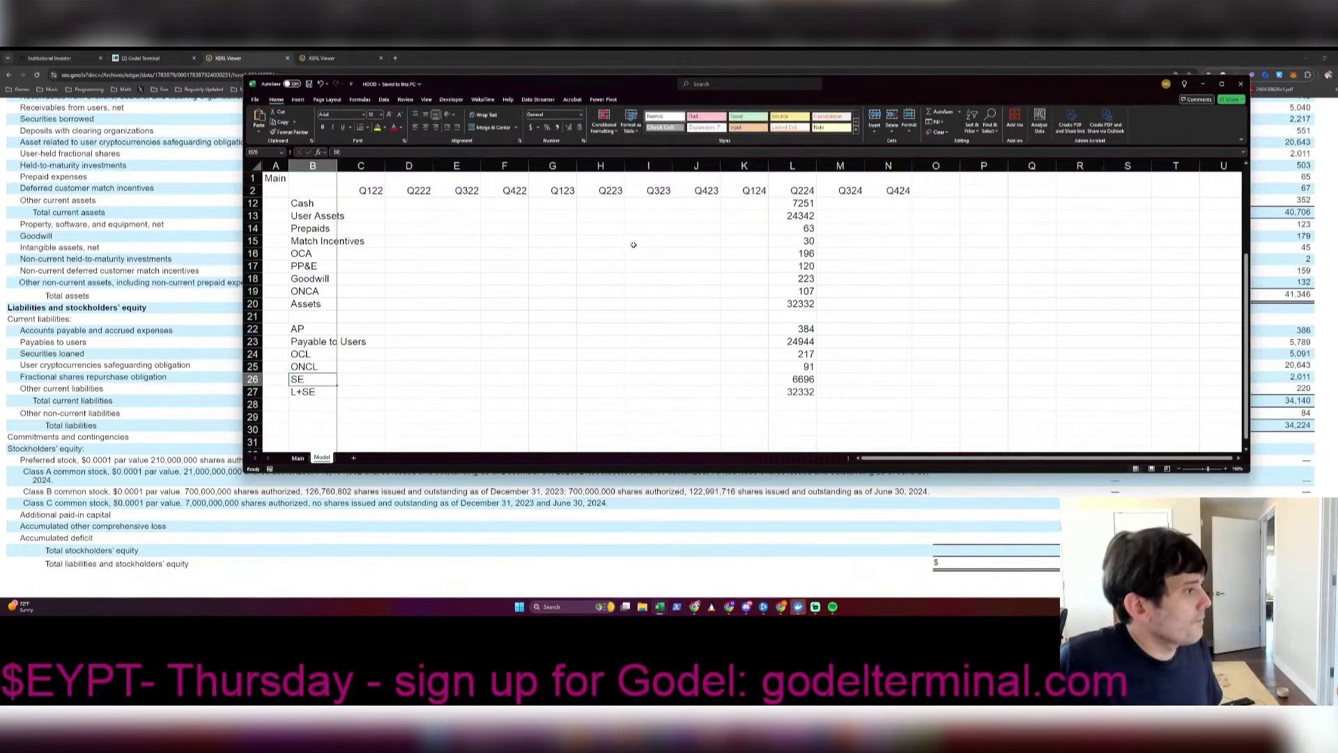
Step: Widen column B so its longest labels fit
click(781, 252)
key(ctrl+z)
key(ctrl+z)
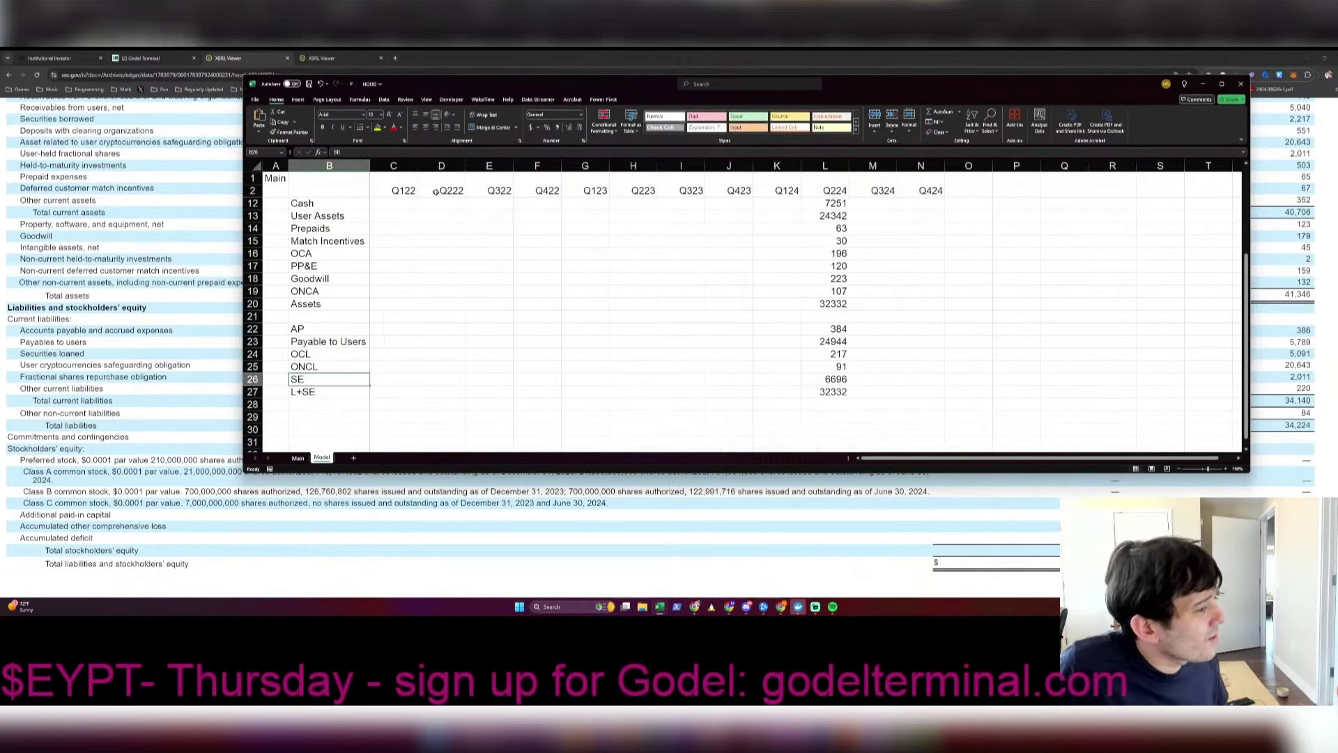
Step: Find the quarterly statement of operations in the filing and change the Revenue label in B3 to Transactions
scroll(897, 529, down, 8)
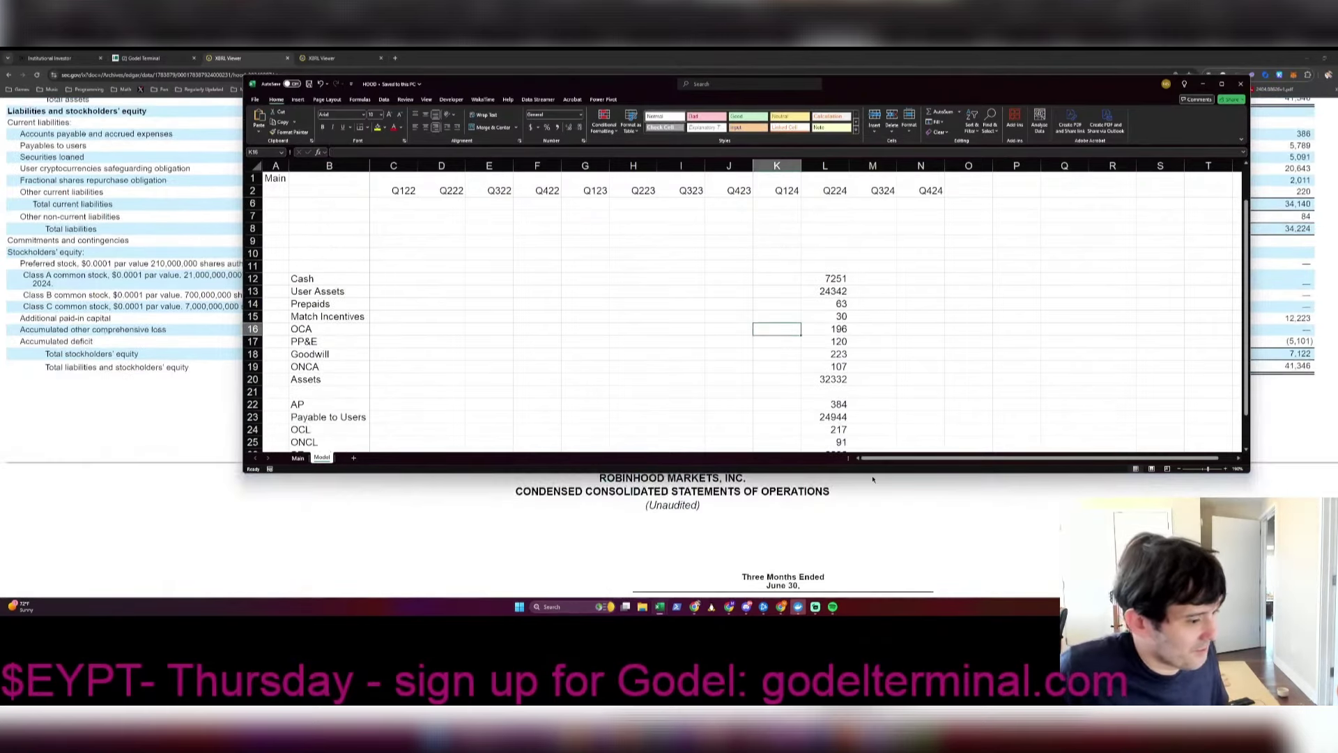
click(897, 530)
scroll(901, 398, down, 3)
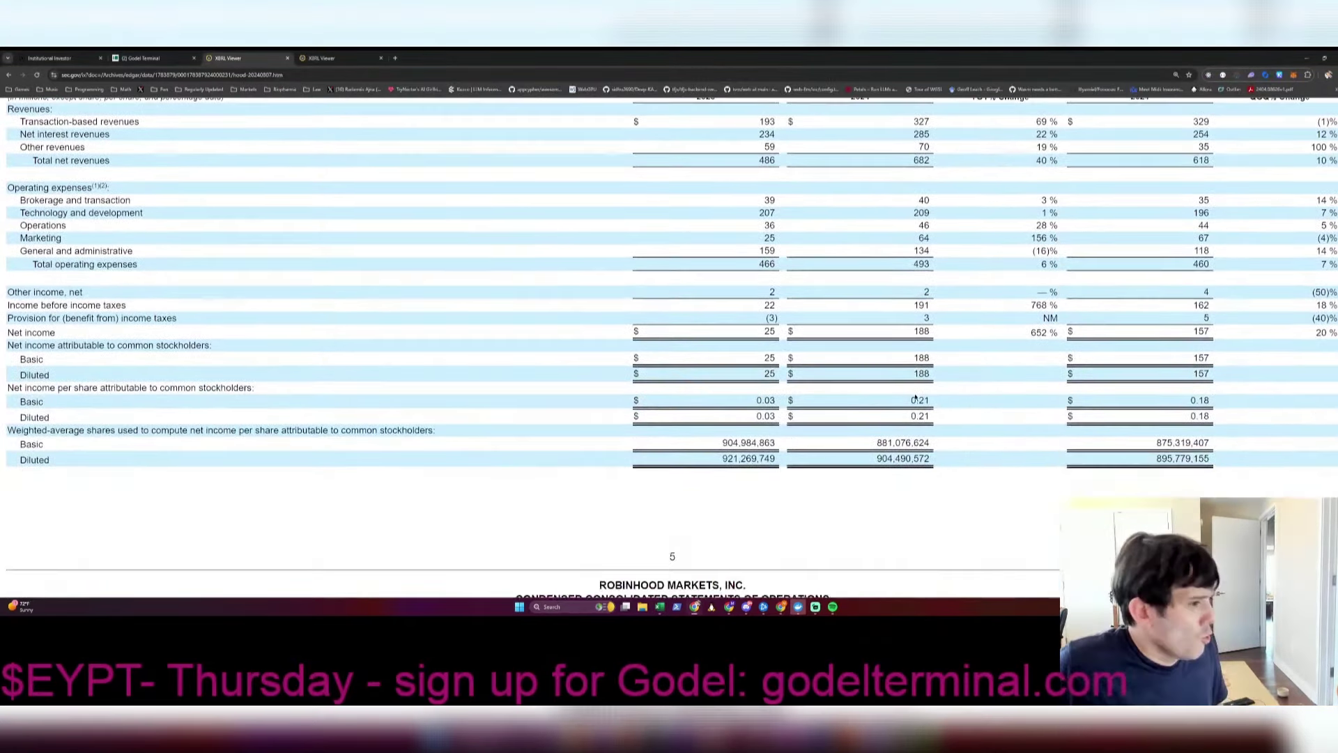
key(alt+Tab)
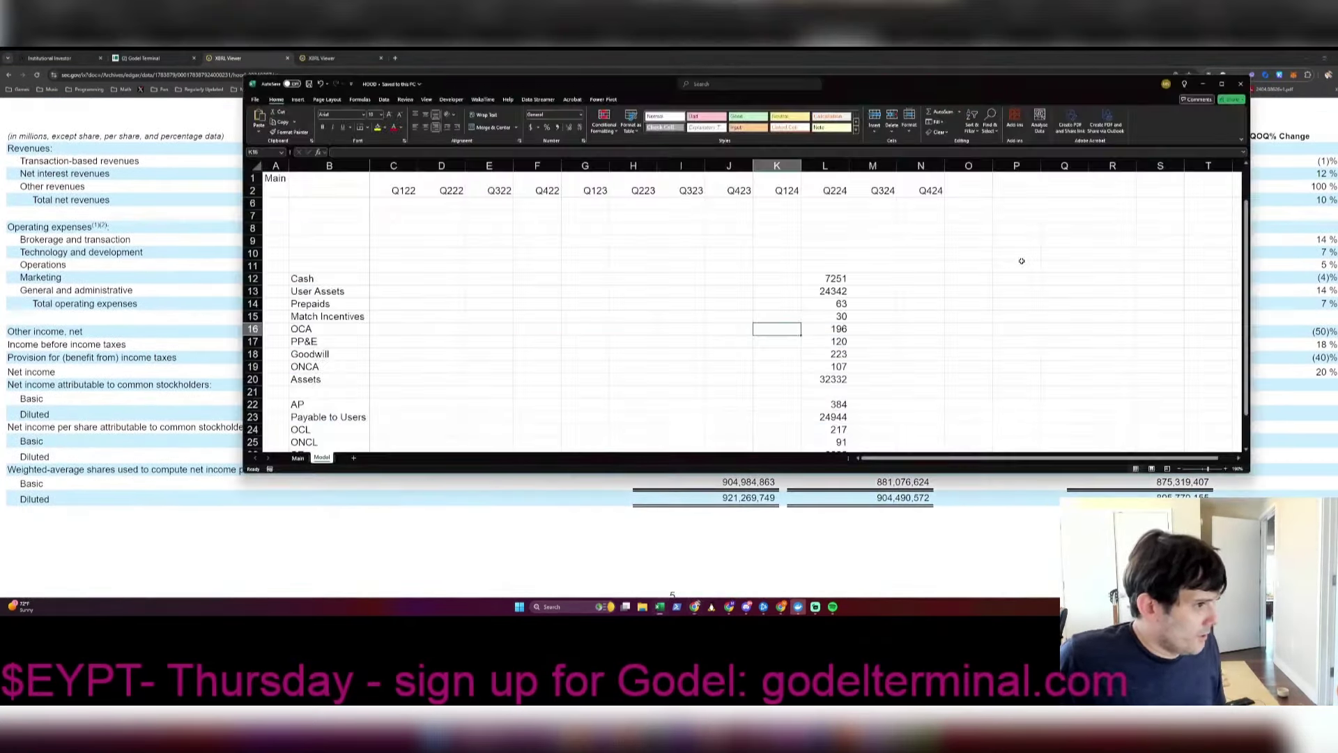
click(840, 205)
key(ctrl+Left)
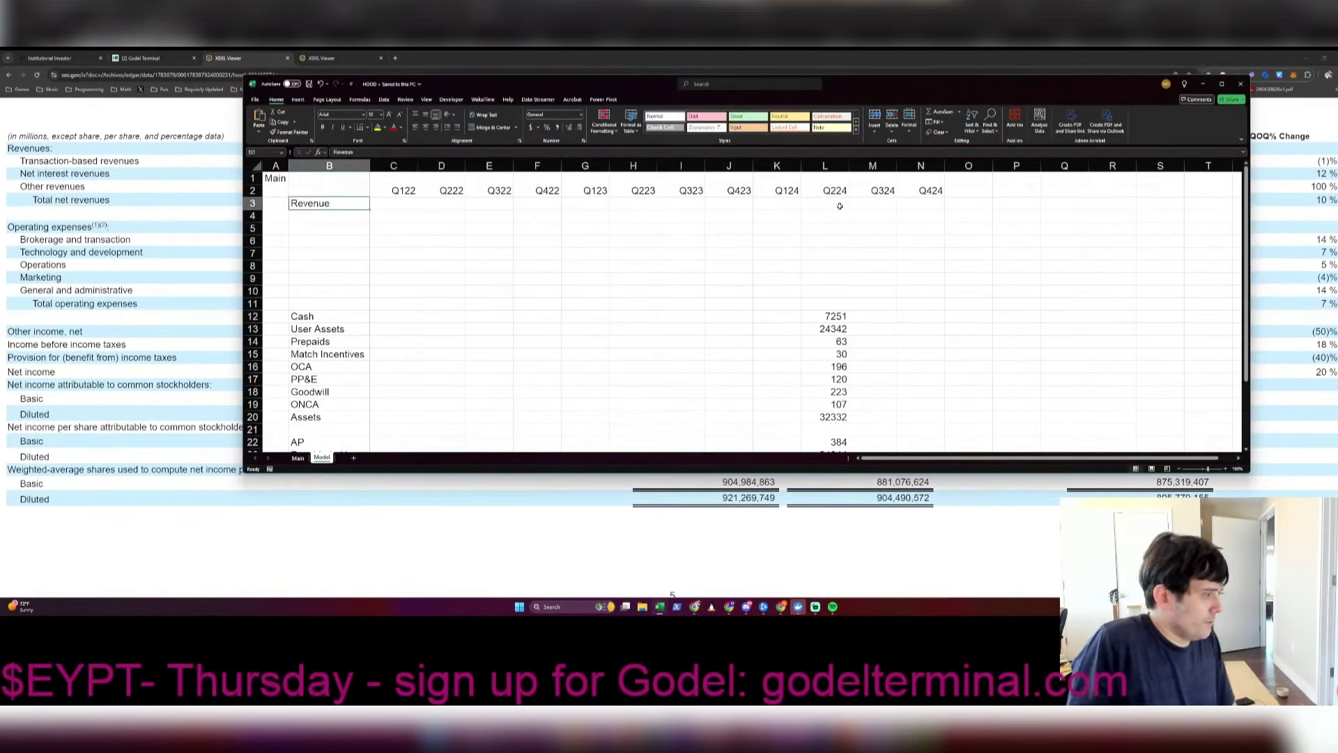
text(Transactions)
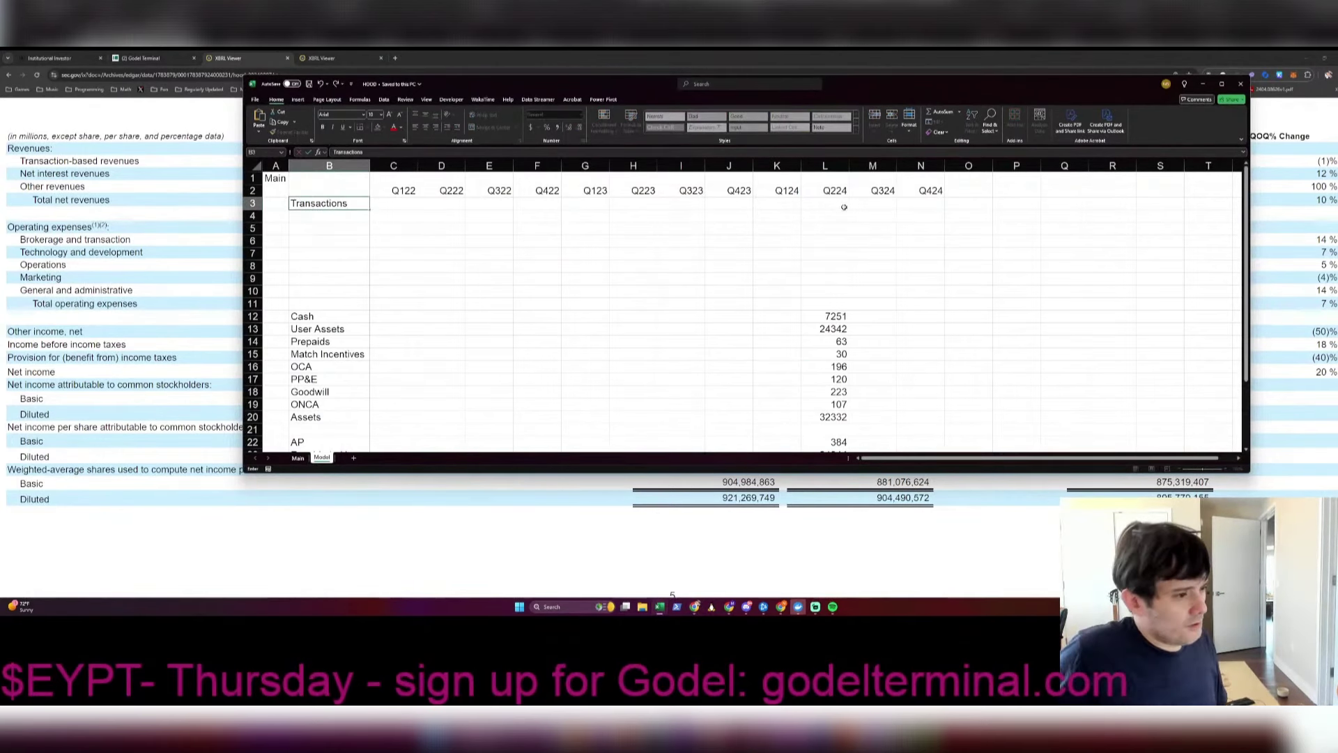
Step: Enter transaction revenue 193, net interest revenue 234 and other revenue 59 in L3:L5, and sum L3:L5 in L6
click(844, 207)
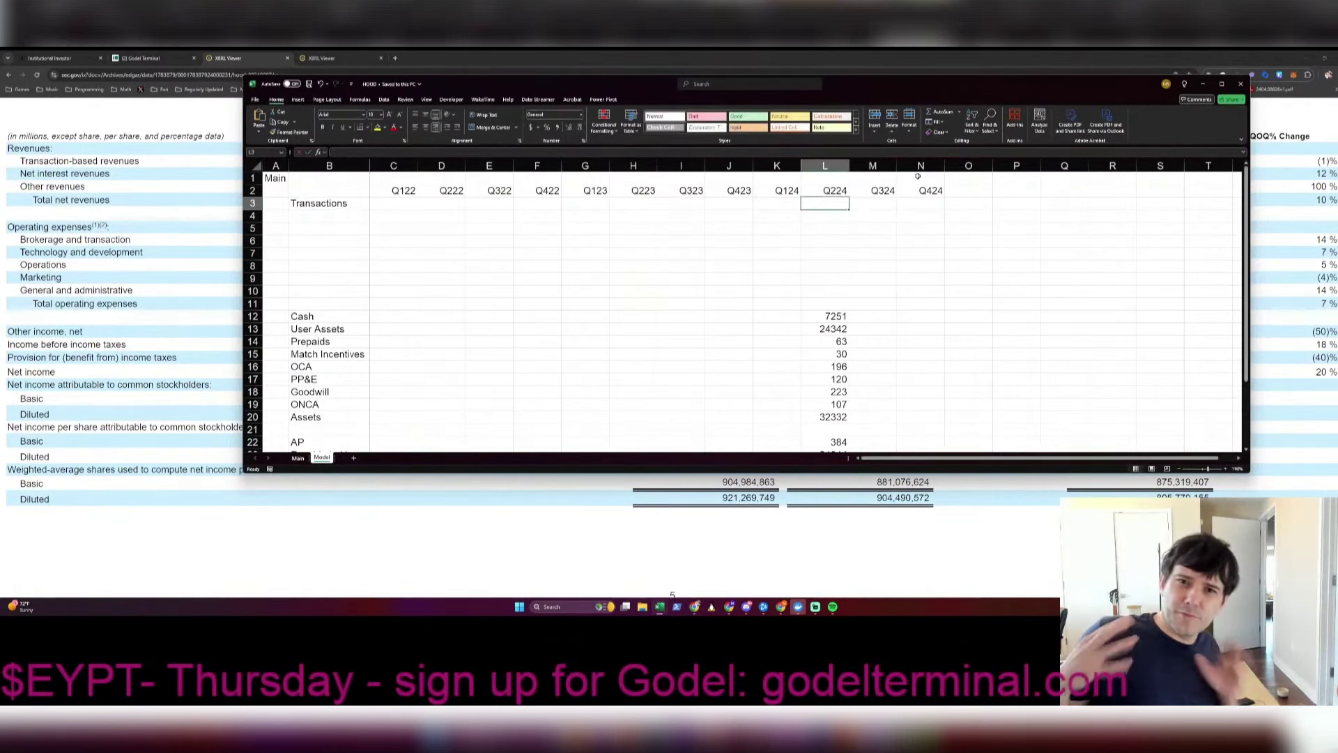
key(alt+Tab)
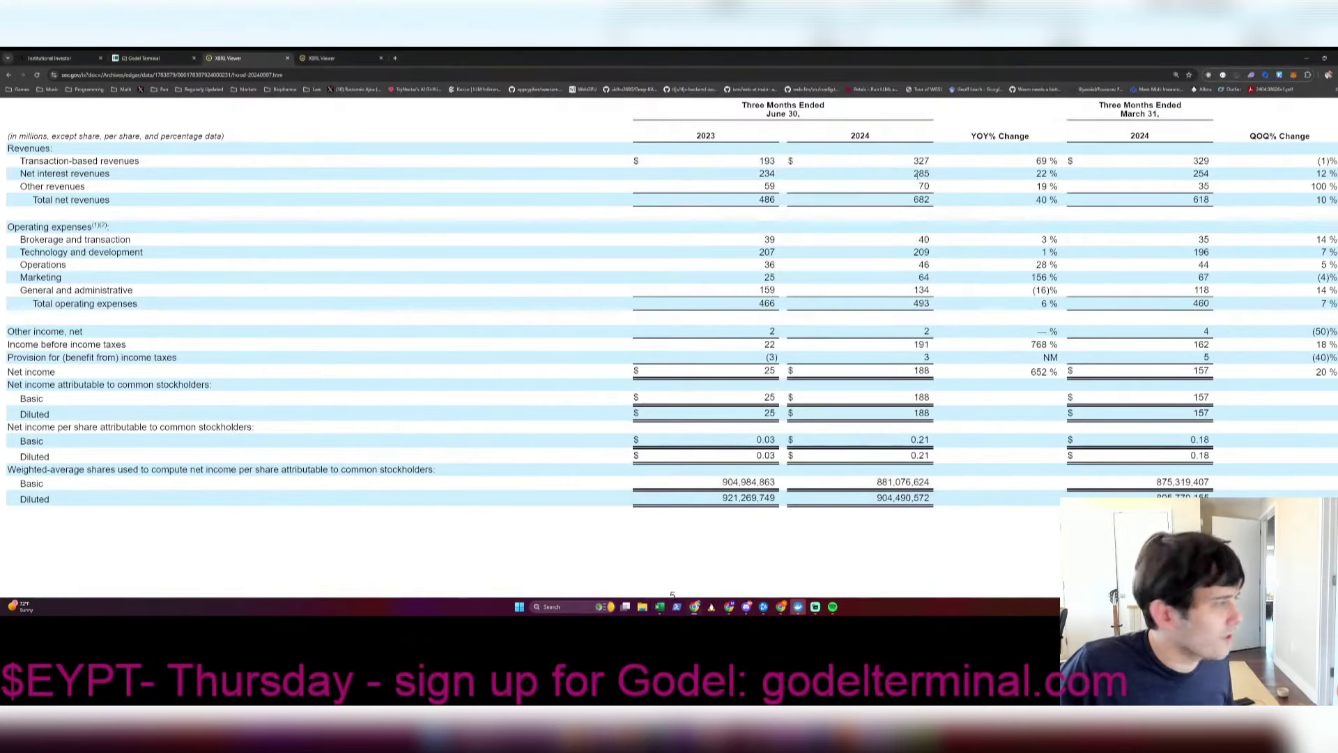
key(alt+Tab)
key(alt+Tab)
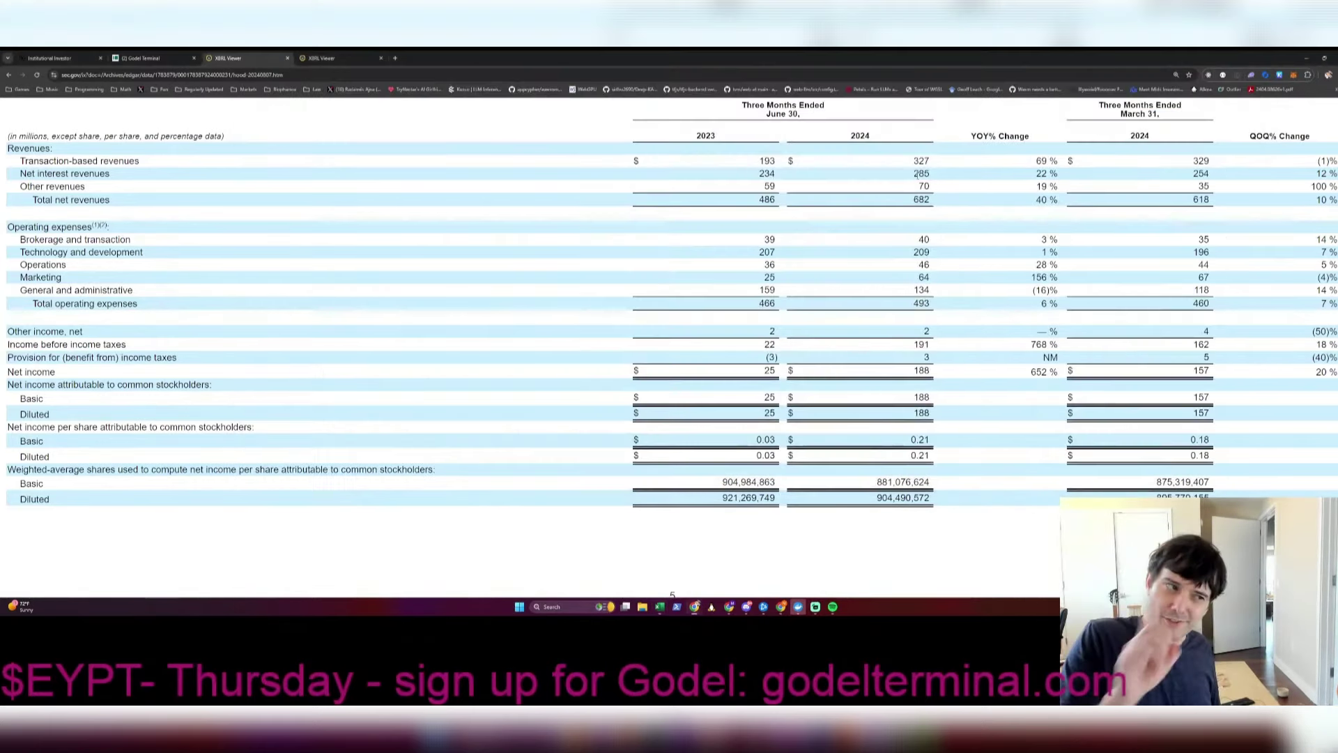
key(alt+Tab)
key(alt+Tab)
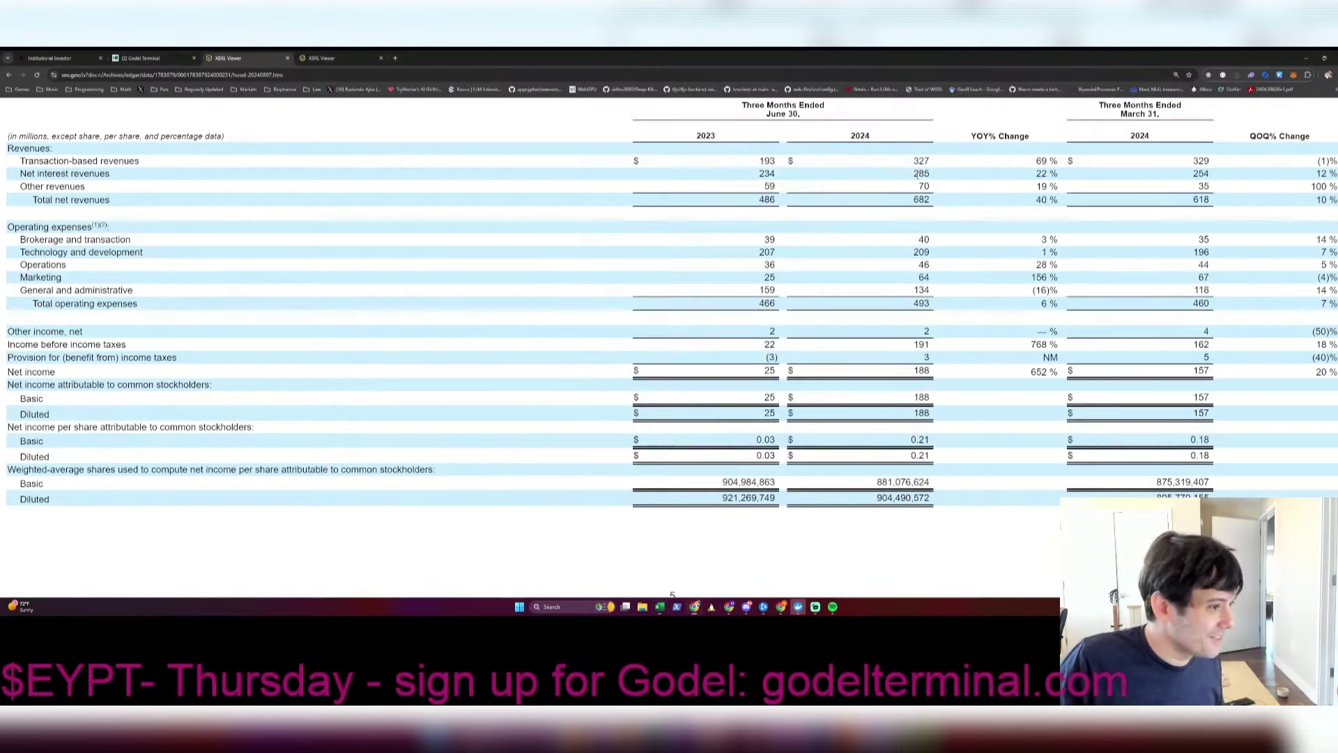
key(alt+Tab)
text(59)
key(Return)
text(=)
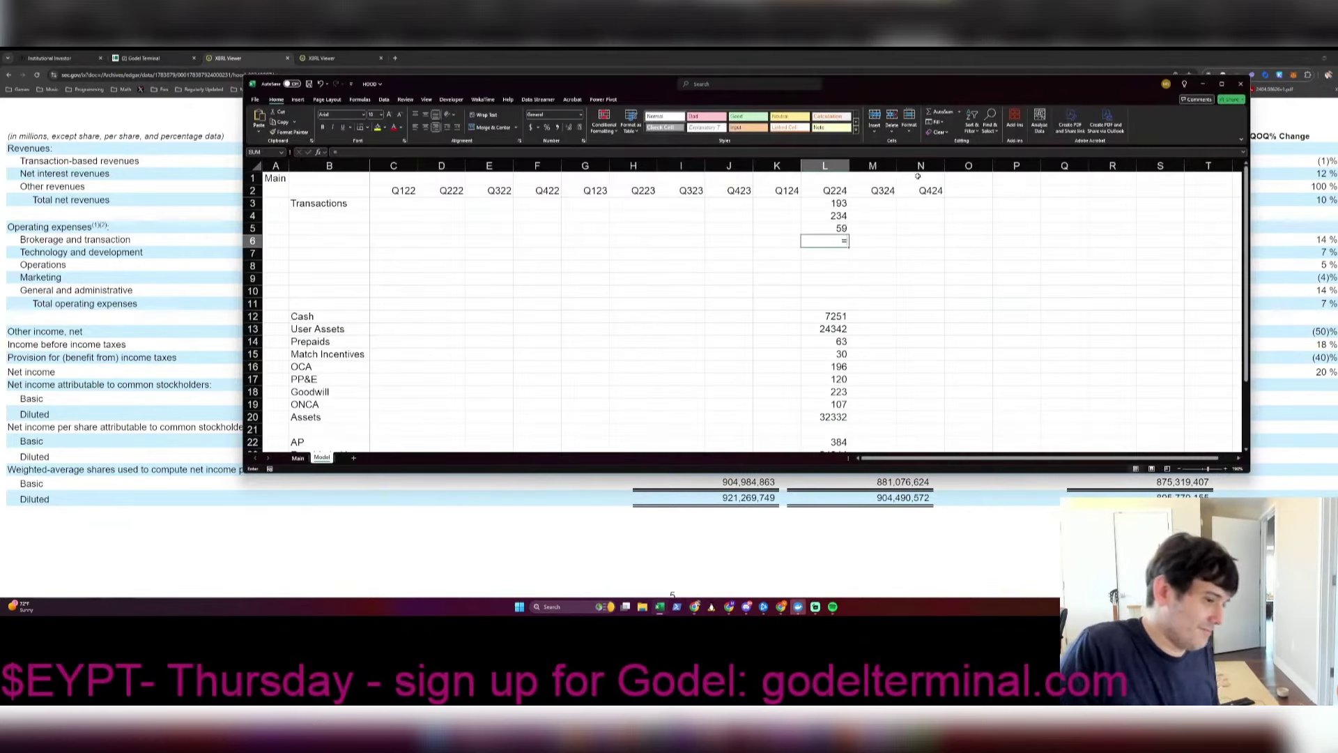
text(sum(L3:L5))
key(Return)
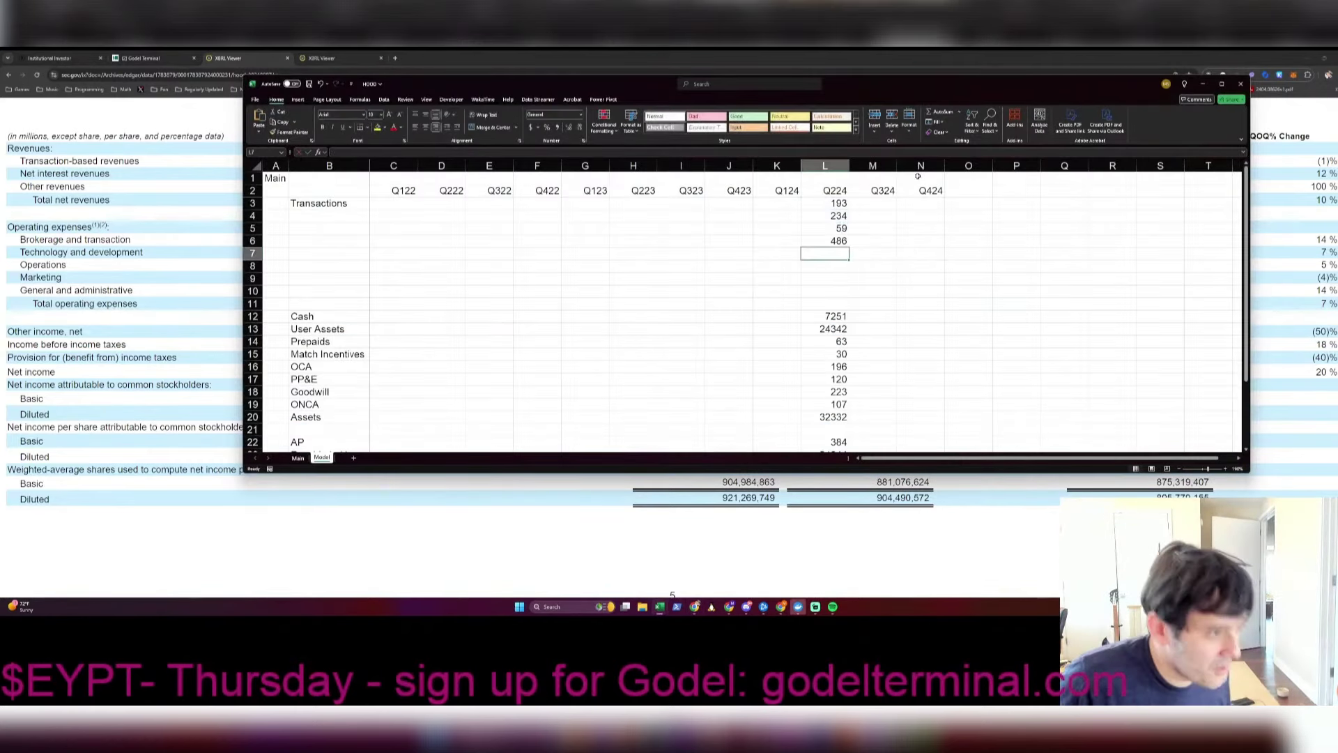
Step: Make the whole total revenue row 6 bold
key(shift+space)
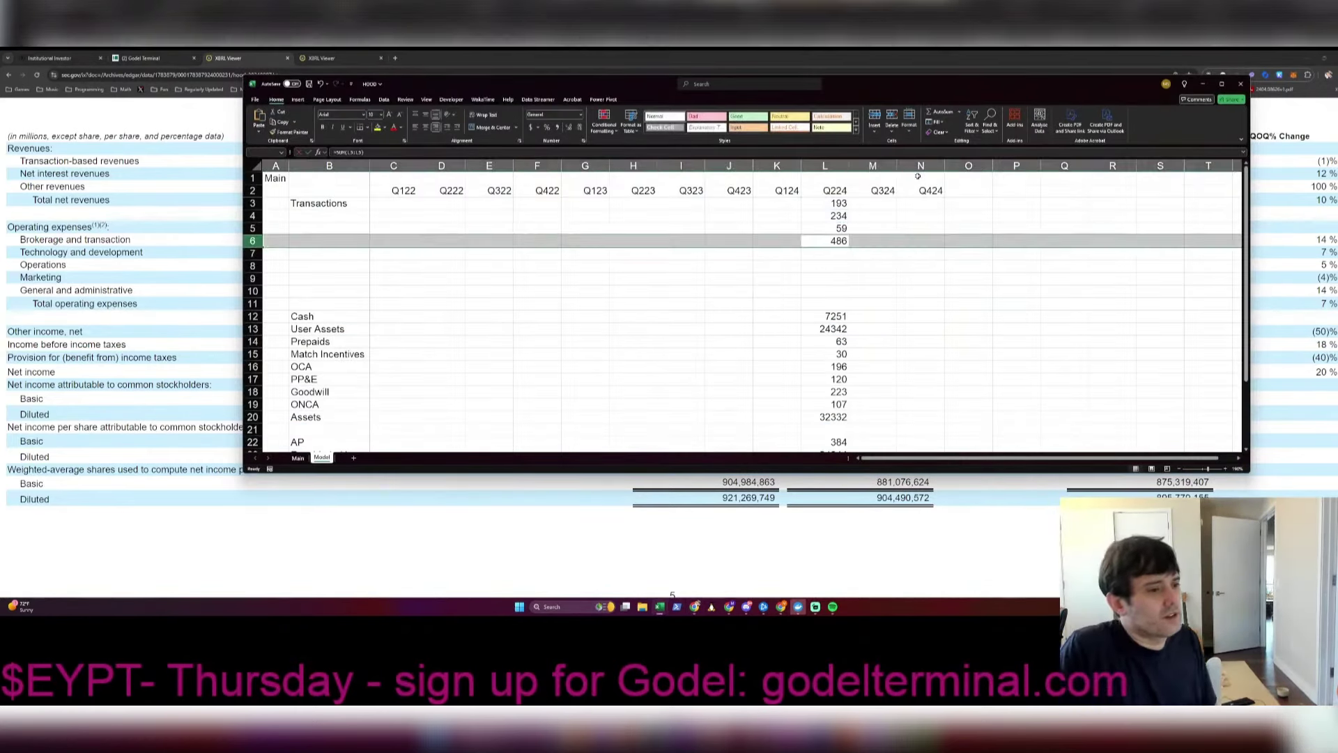
key(ctrl+b)
key(Up)
key(Up)
key(Up)
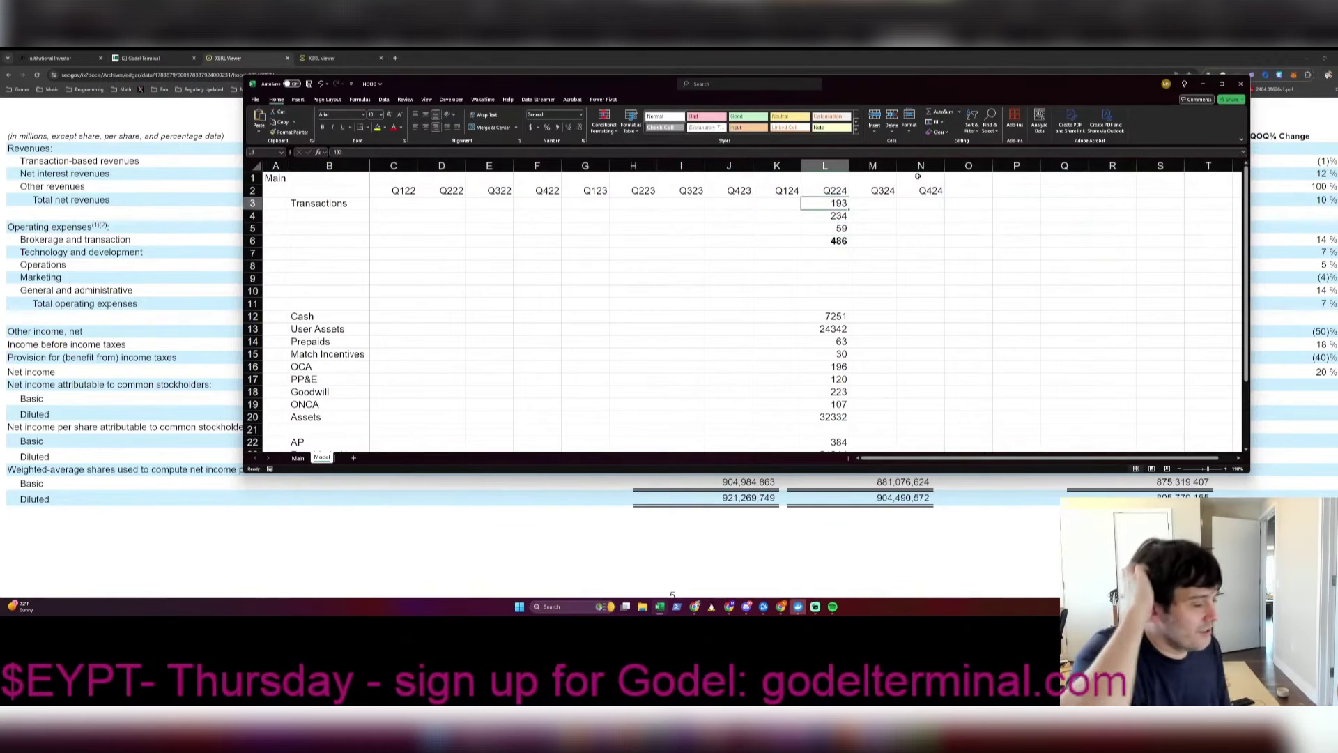
Step: Label B4 as Net Interest, B5 as Other and B6 as Revenue
key(Down)
key(Home)
key(Right)
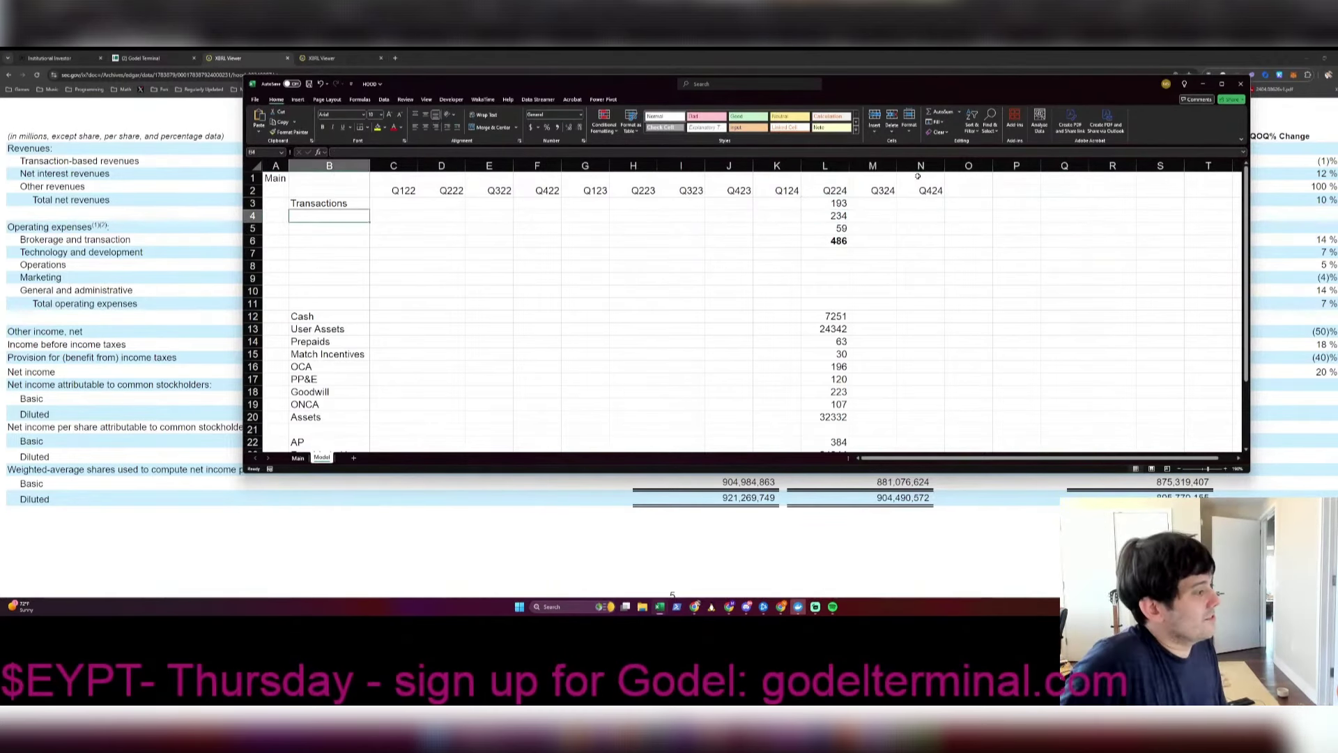
text(Net Inco)
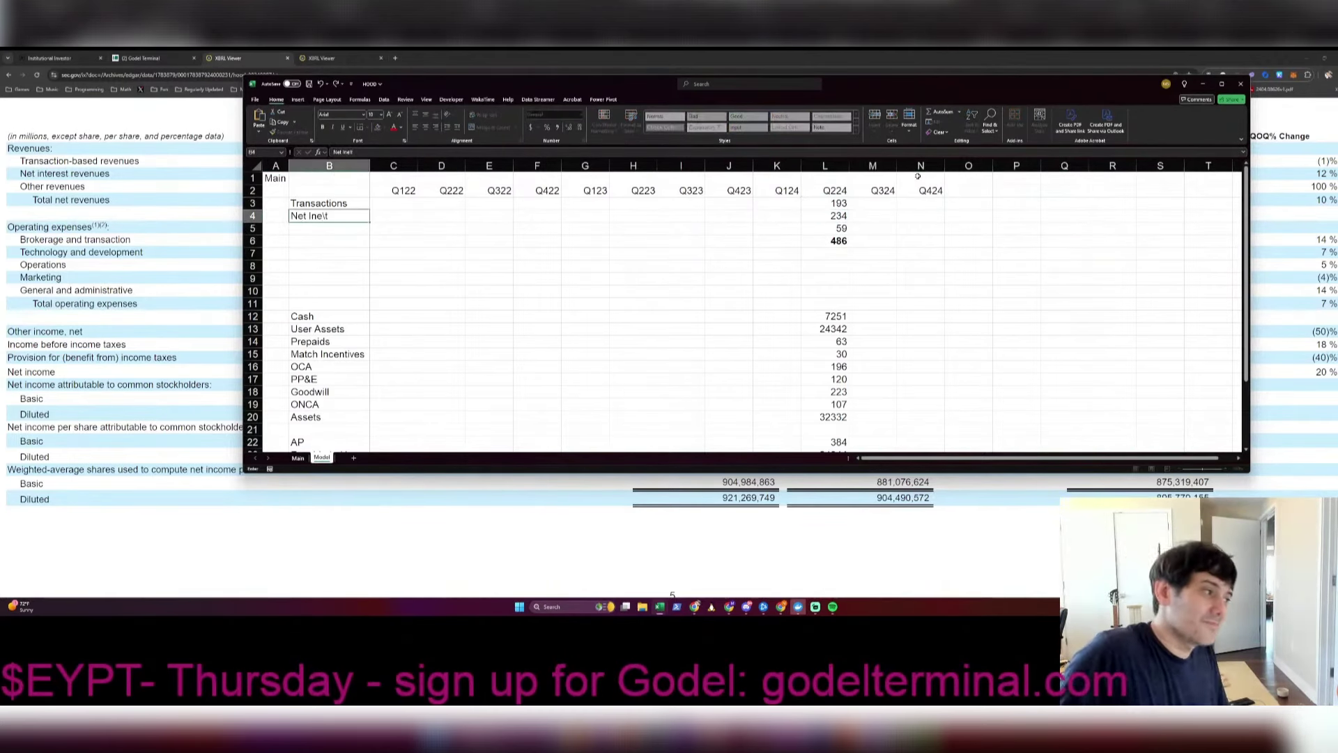
text(rest)
key(Return)
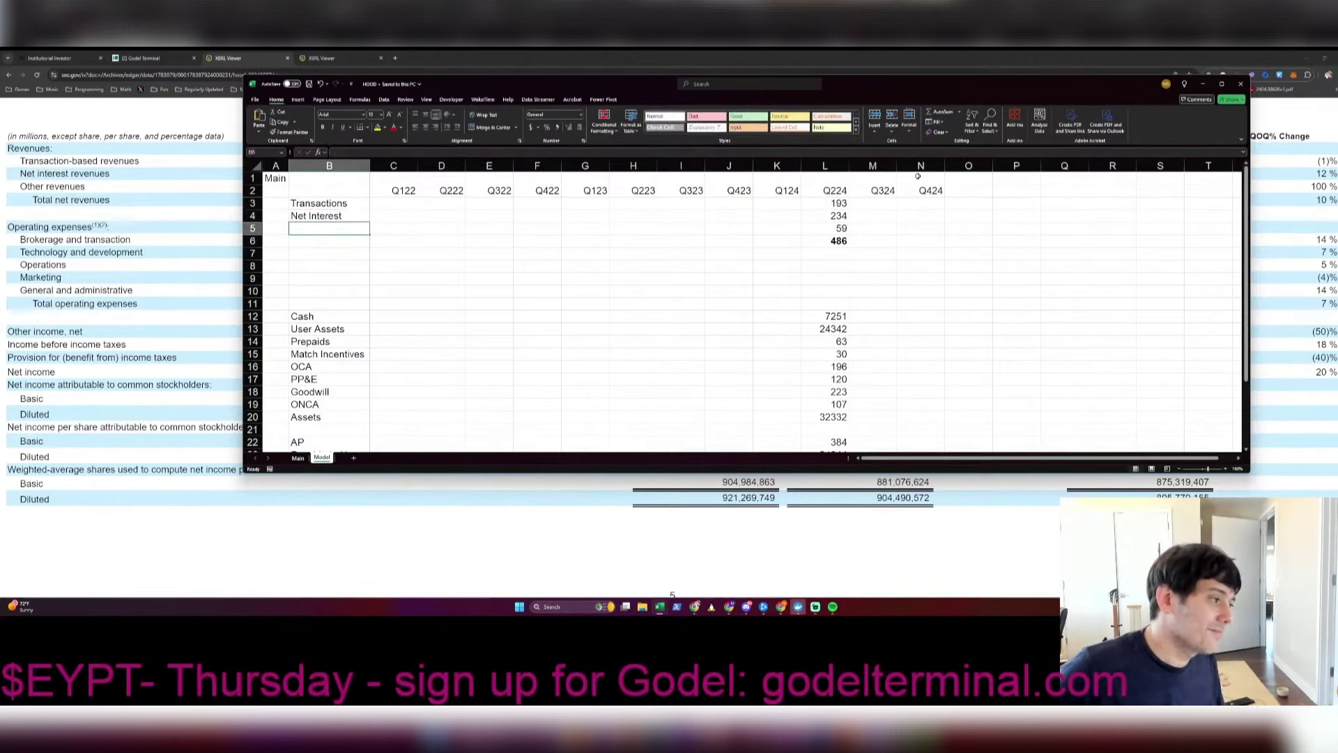
text(Other)
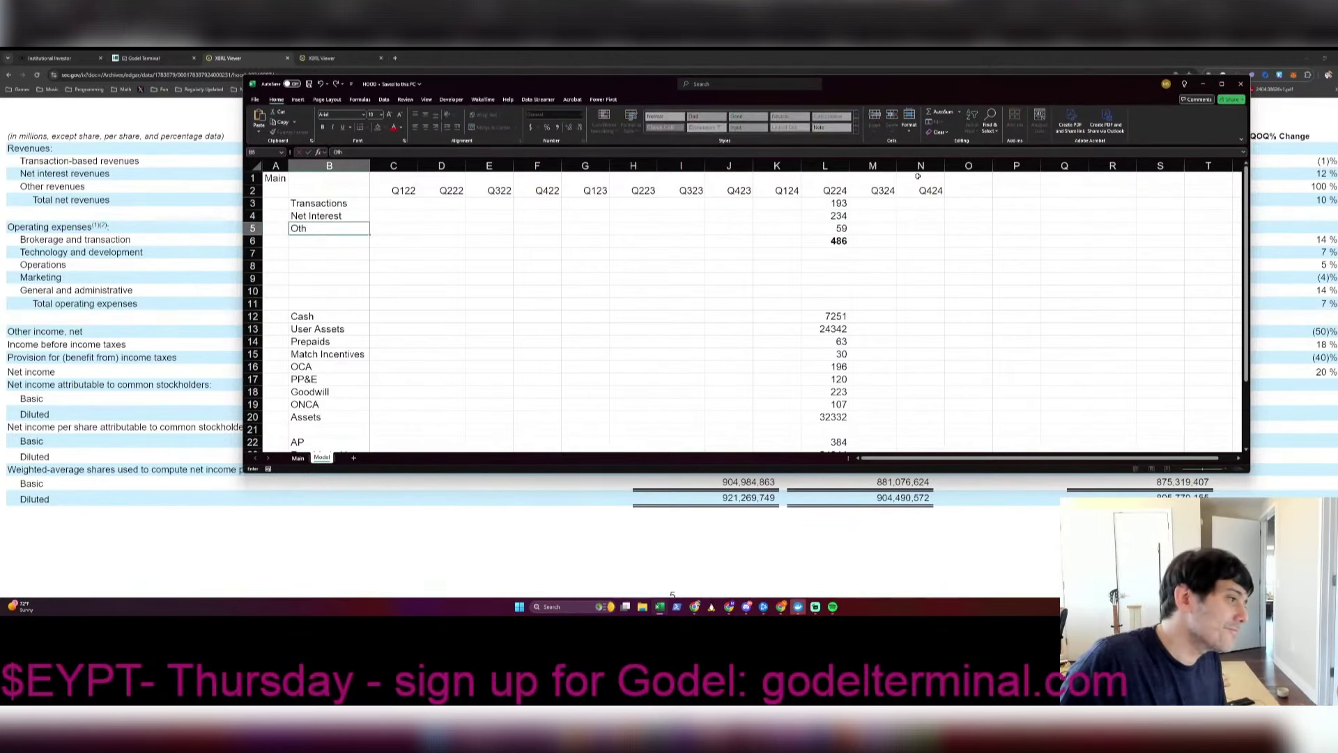
key(Return)
text(Revenue)
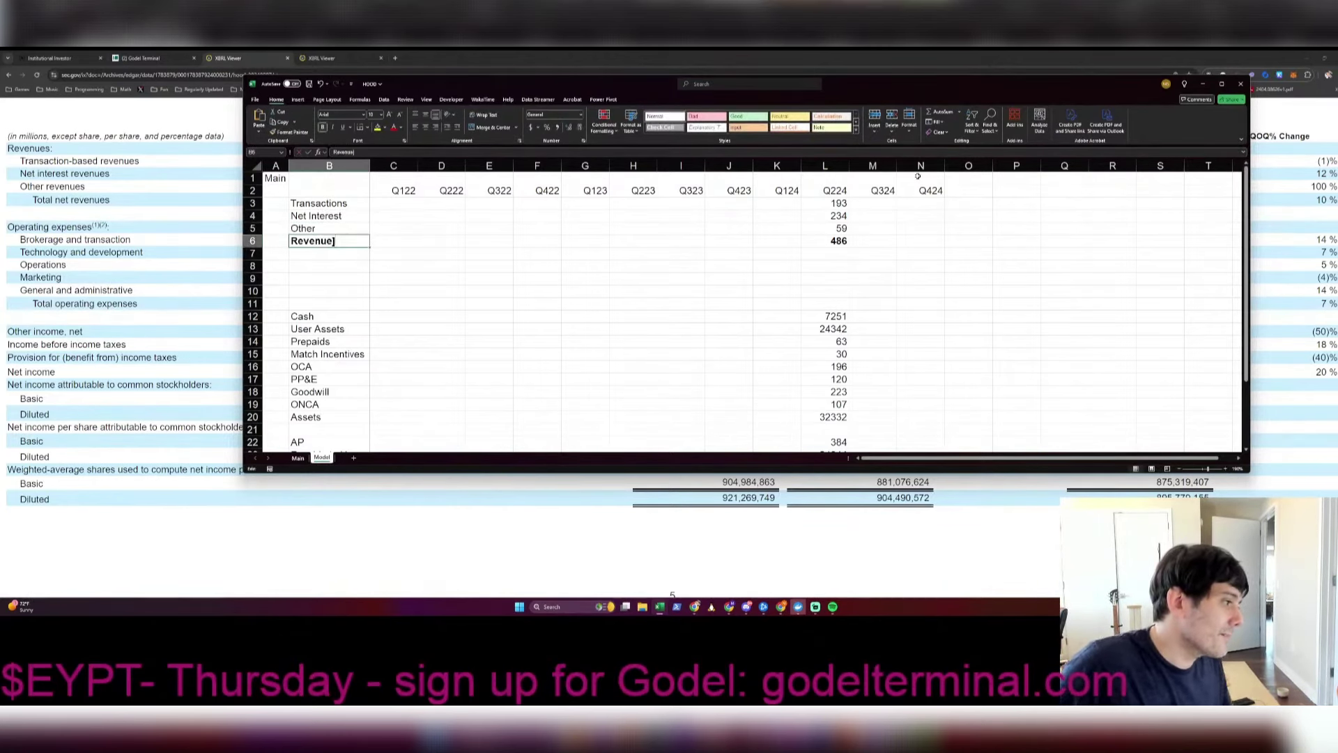
key(Return)
Step: Format balance sheet rows 12 to 27 as numbers with no decimals and a thousands separator
key(Up)
key(ctrl+Right)
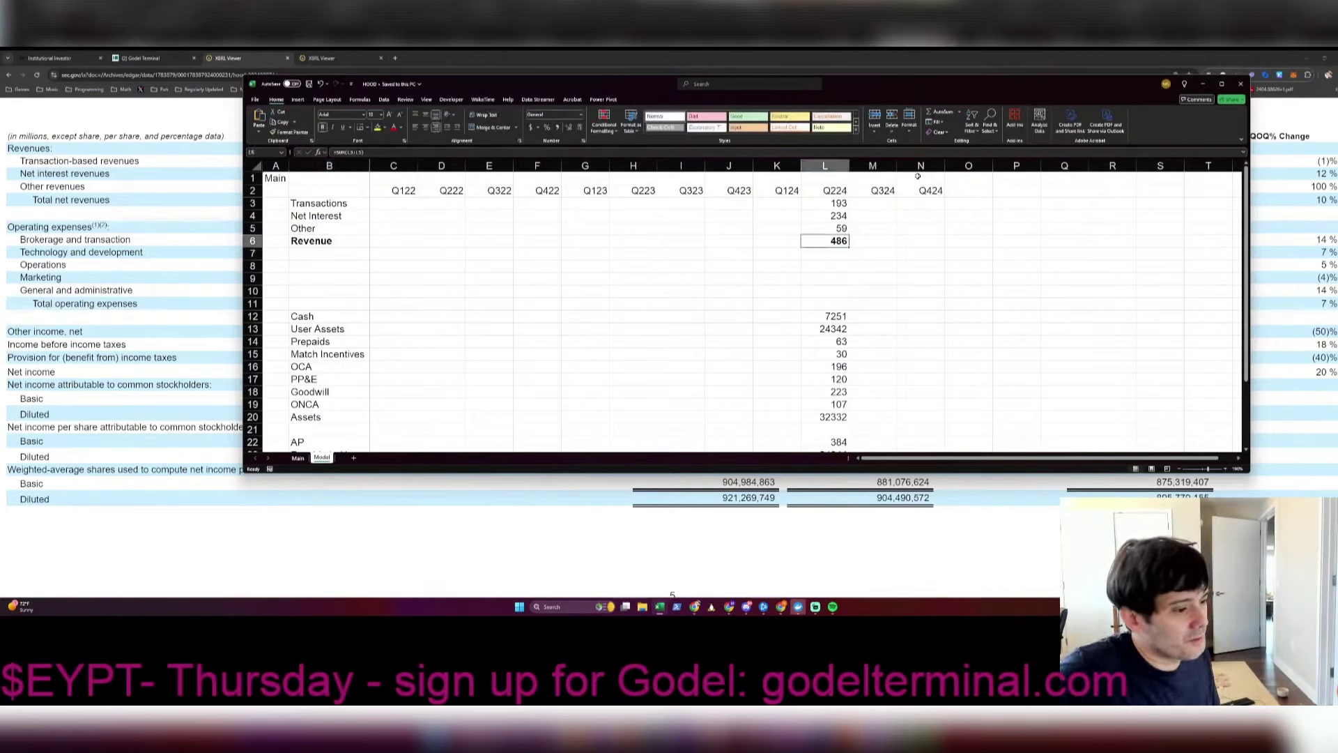
key(ctrl+Down)
key(ctrl+shift+Down)
key(ctrl+shift+Down)
key(ctrl+shift+Down)
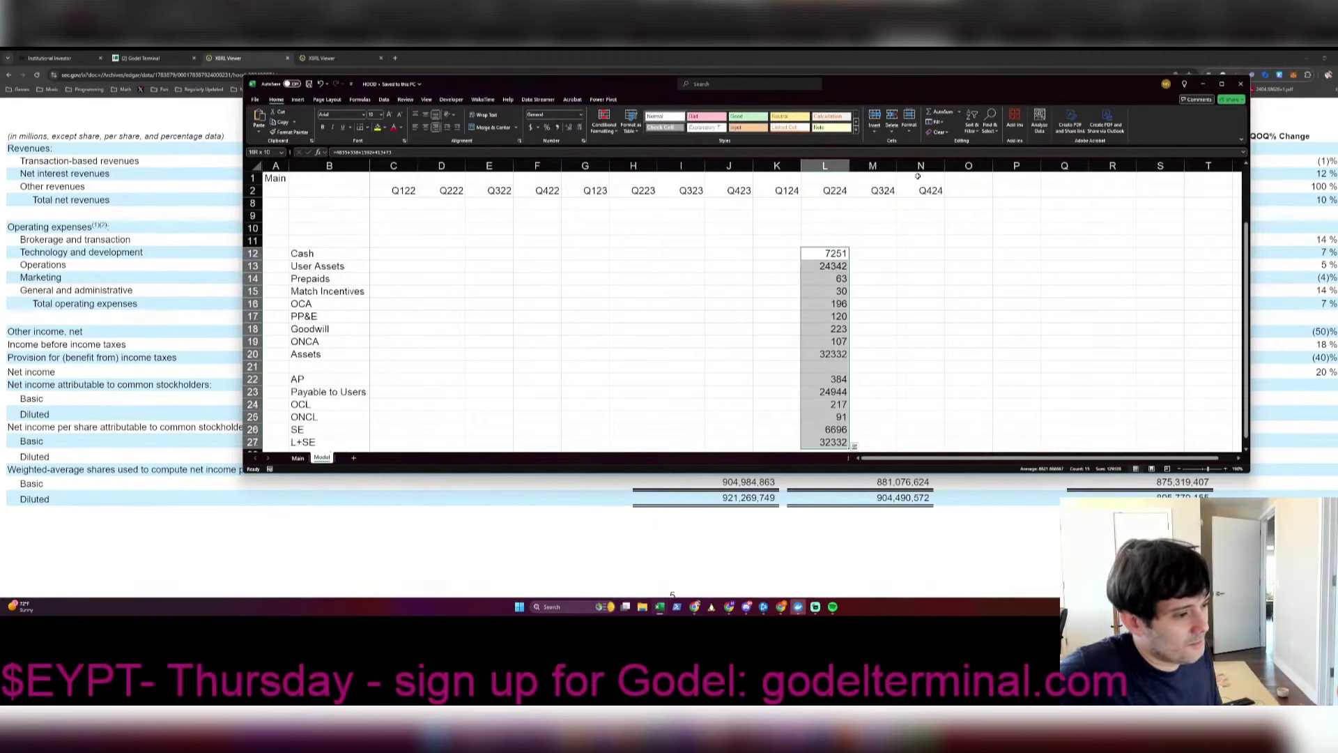
key(shift+space)
key(ctrl+1)
key(Down)
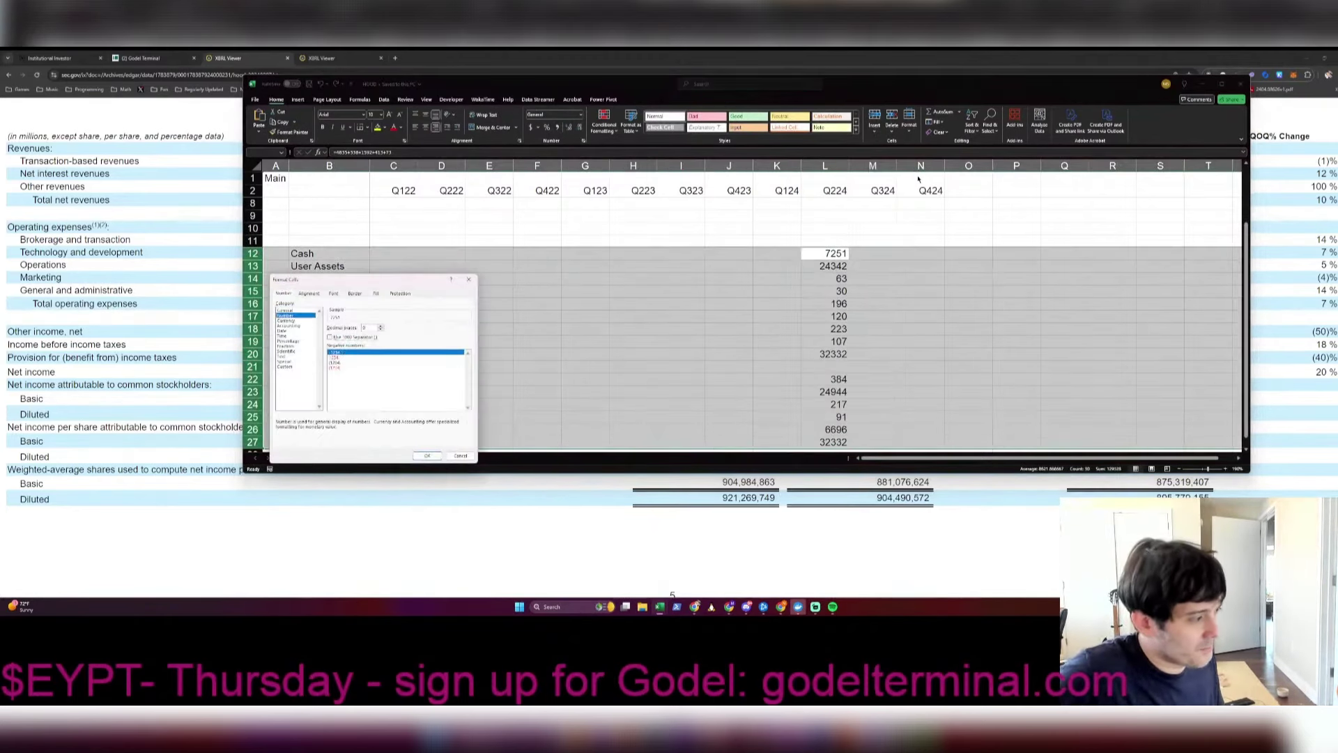
key(alt+u)
key(Return)
key(ctrl+Up)
key(Up)
key(Up)
key(Up)
key(Down)
key(Down)
key(Down)
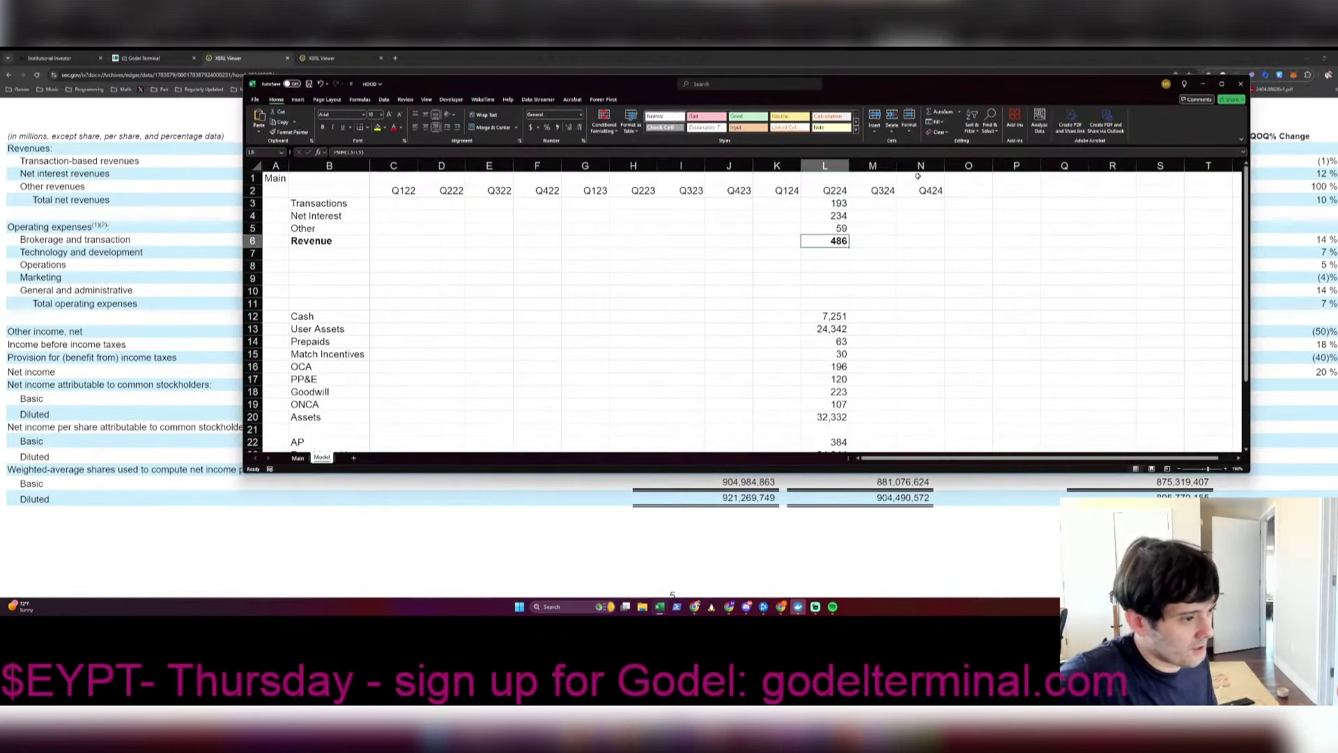
Step: Compare the net interest revenue in the filing with the cash and user assets balances on the Model sheet
key(alt+Tab)
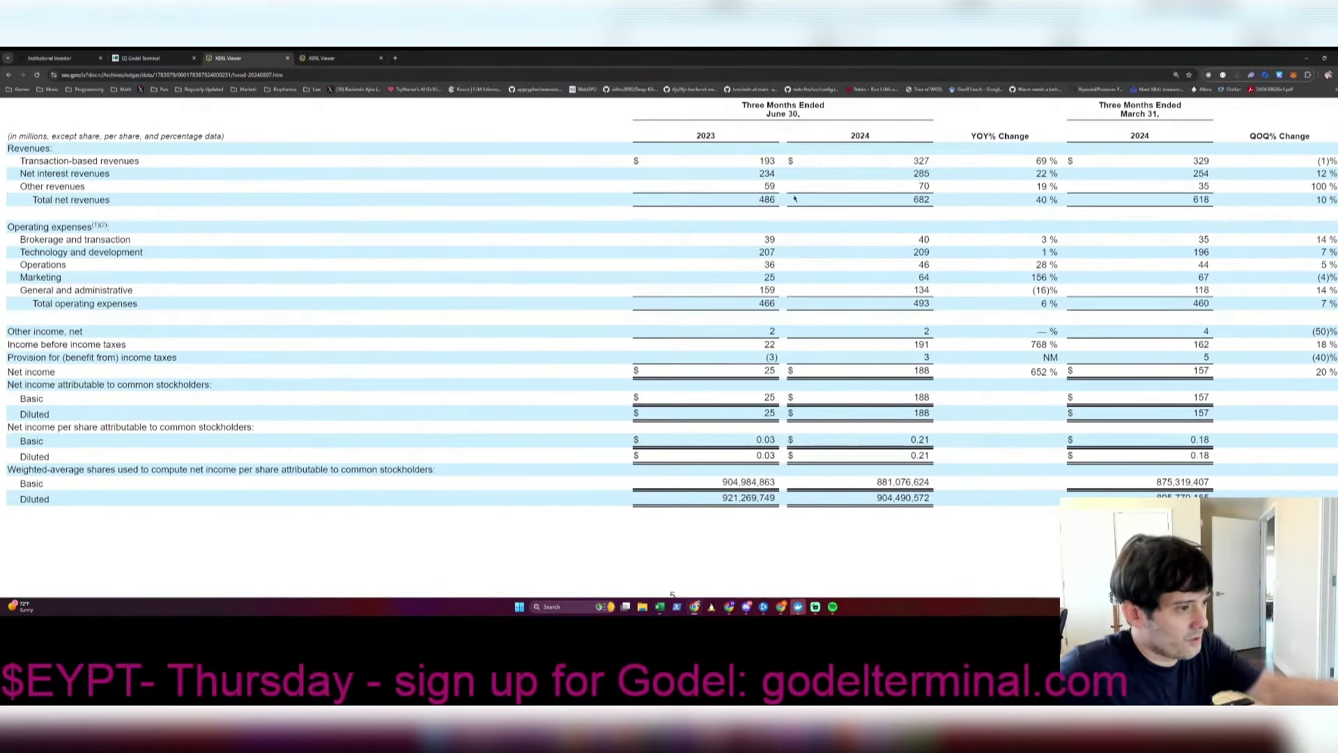
drag(757, 173, 780, 179)
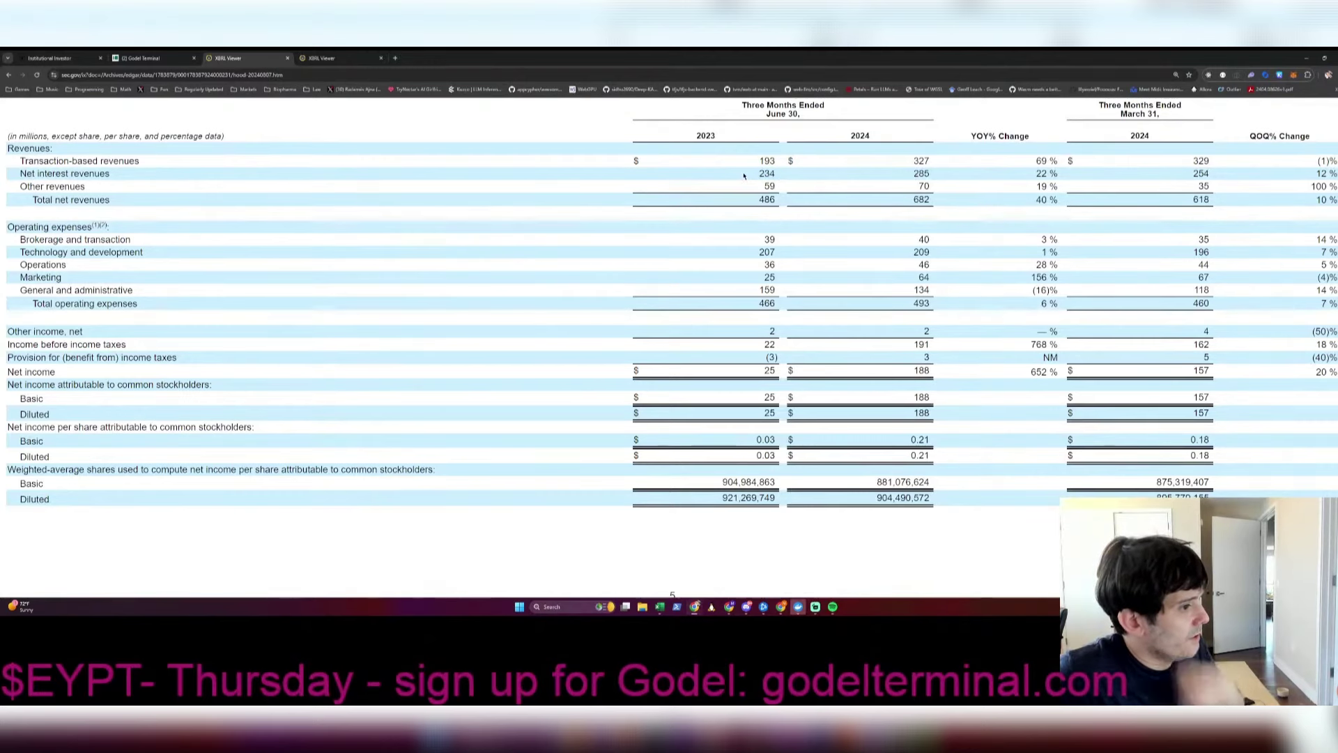
key(alt+Tab)
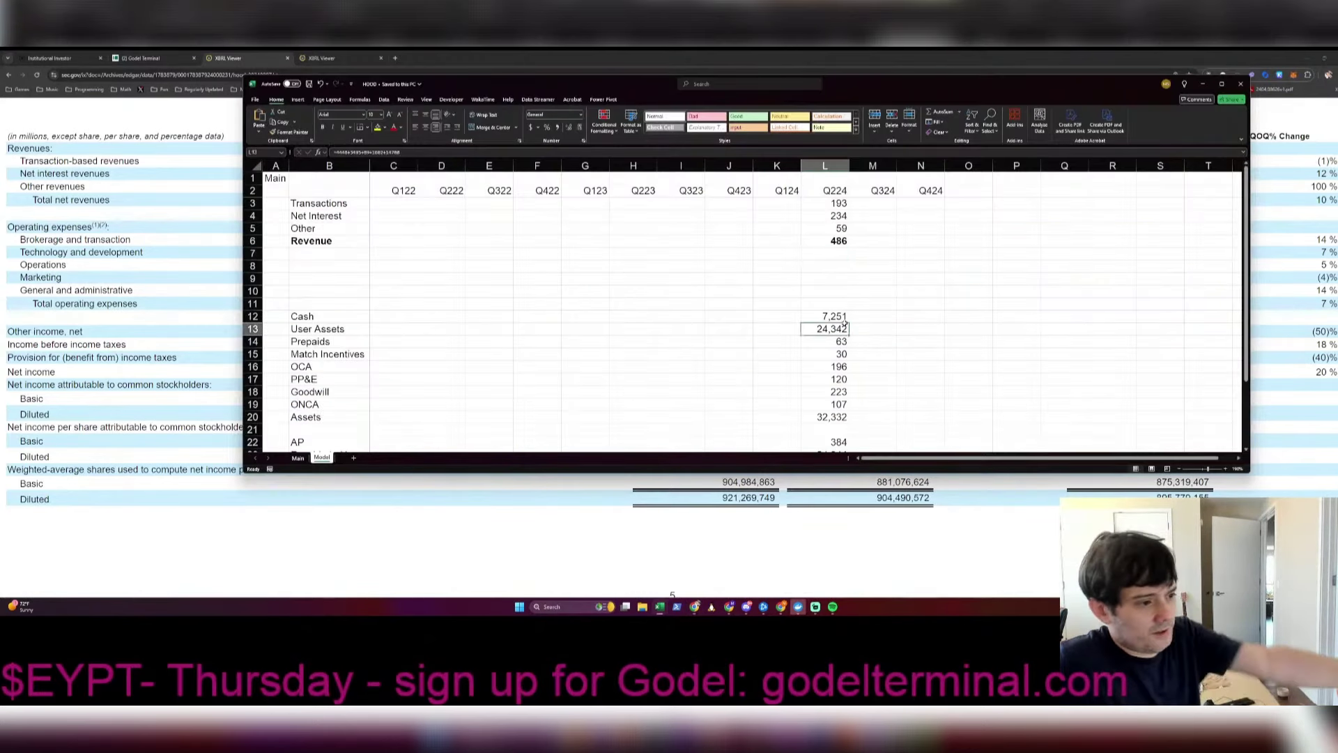
click(841, 319)
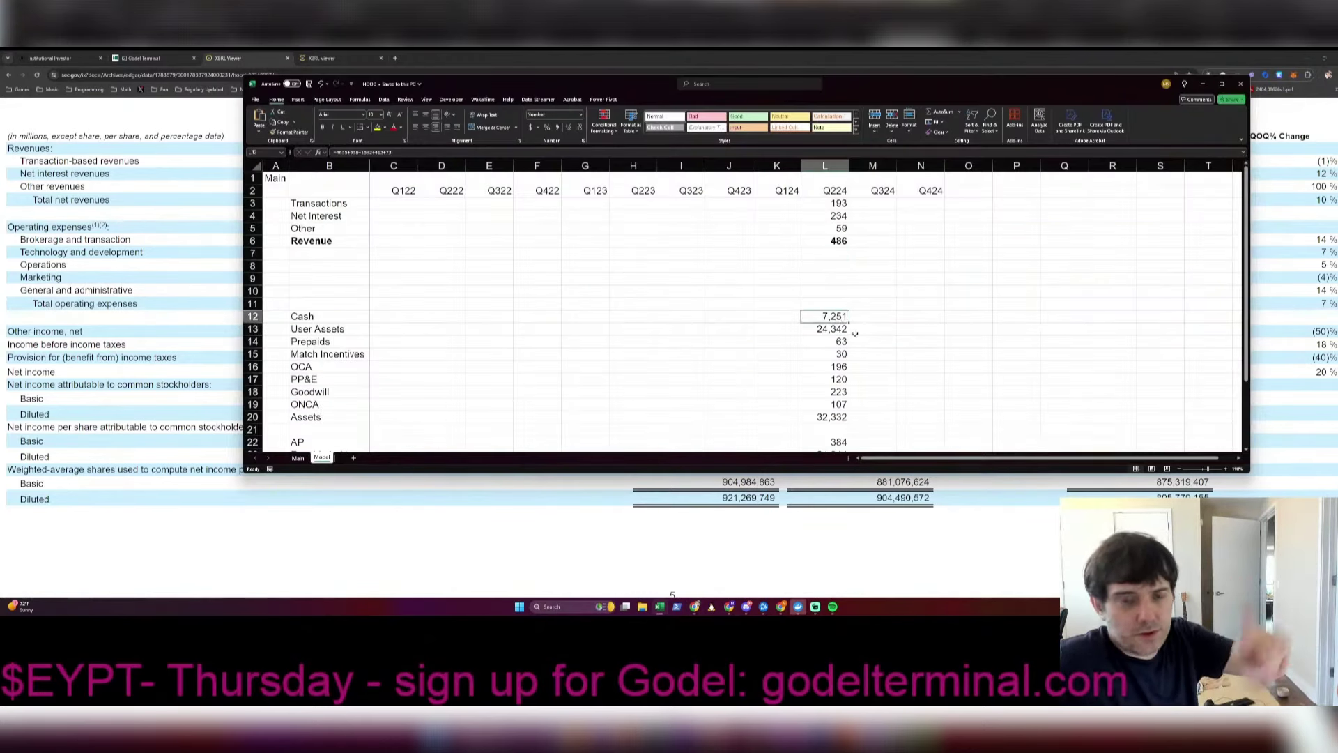
click(835, 252)
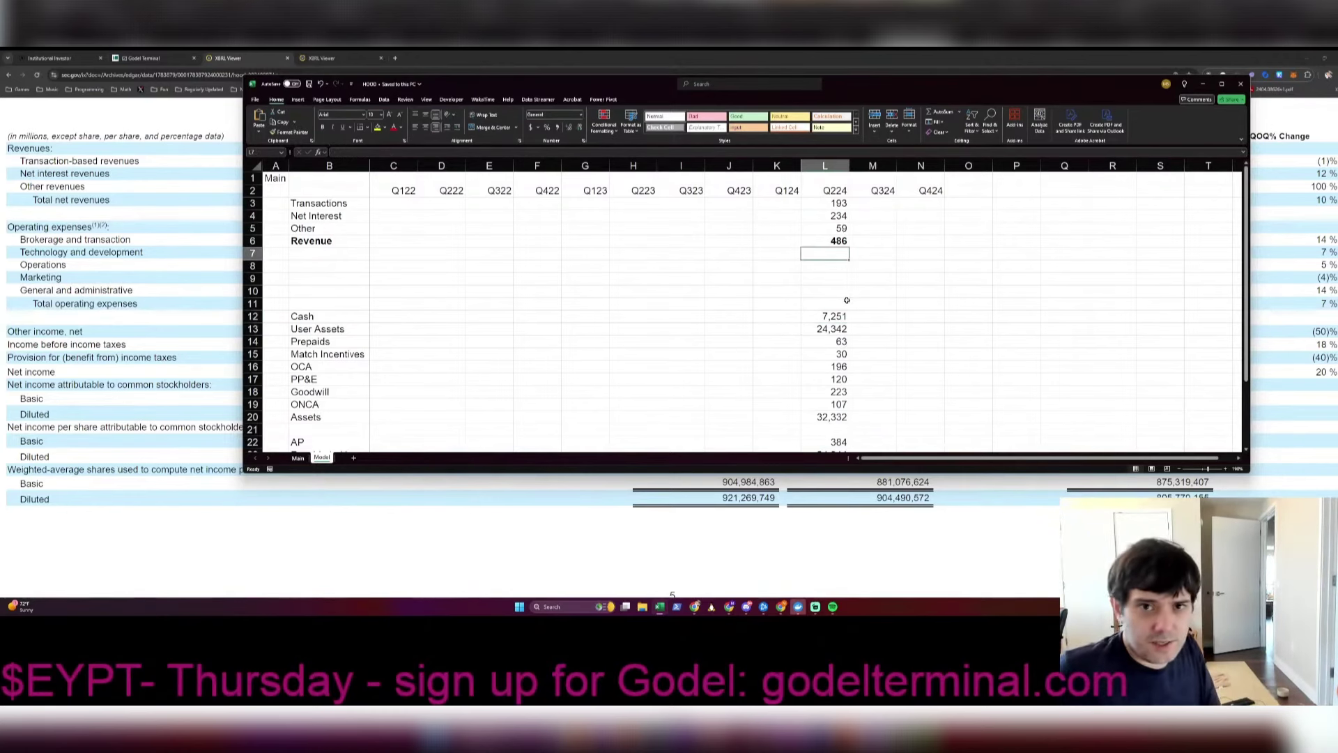
click(837, 318)
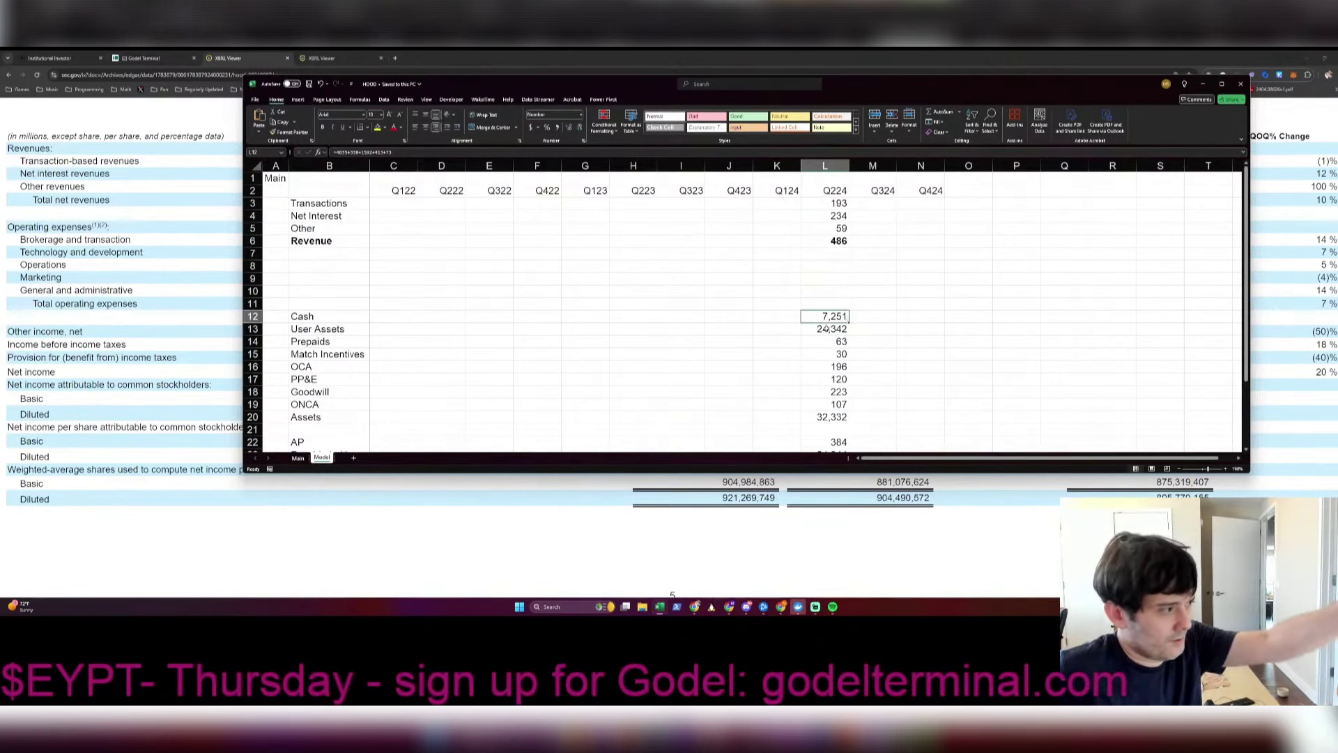
drag(840, 216, 841, 210)
click(831, 253)
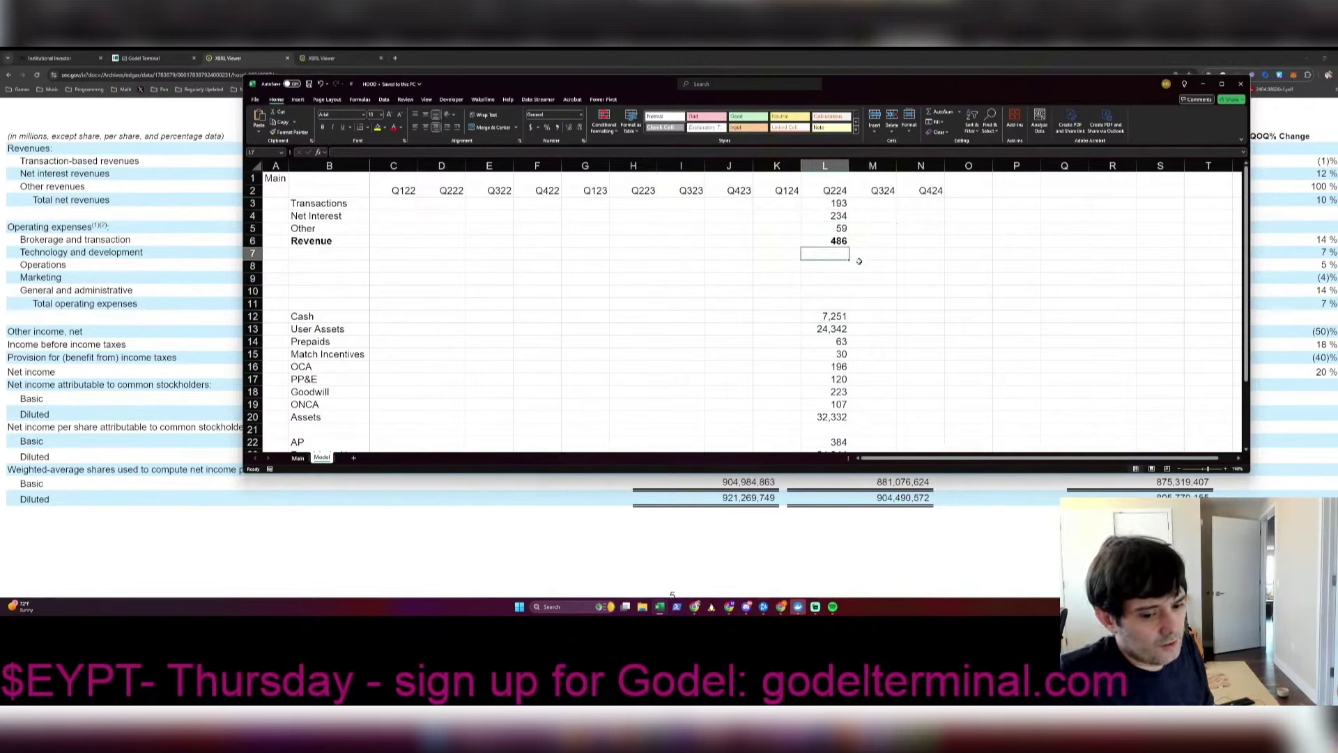
Step: Check the quarter headings in the filing and copy the revenue block L3:L6 to the Q223 column starting at H3
key(alt)
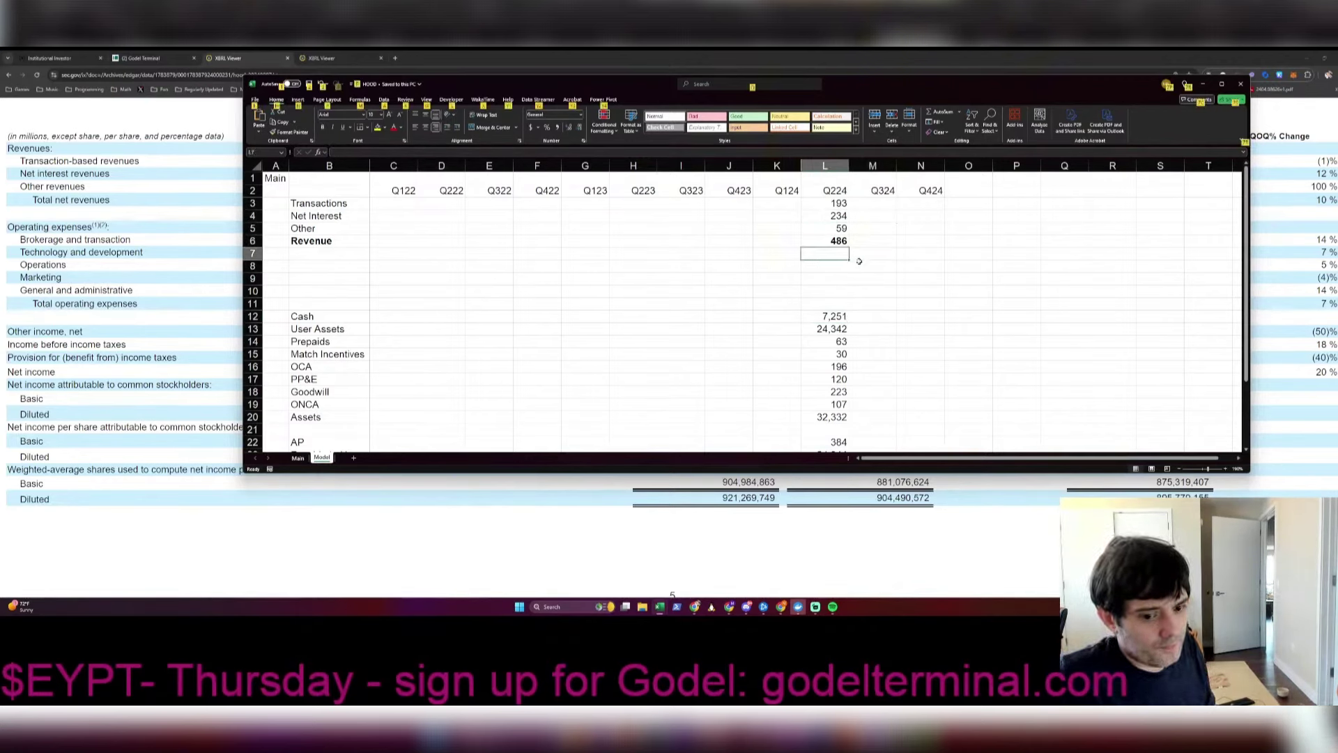
key(alt+Tab)
scroll(945, 262, up, 4)
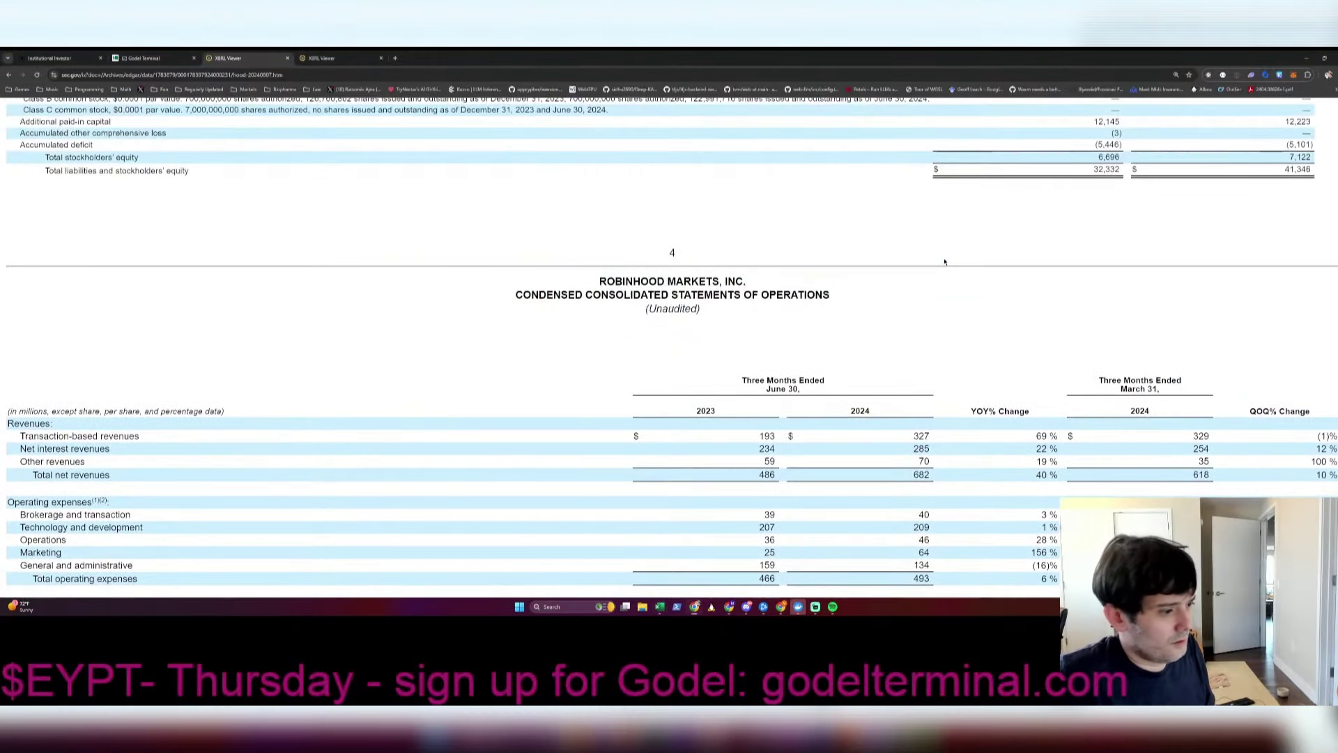
scroll(945, 261, down, 2)
key(alt+Tab)
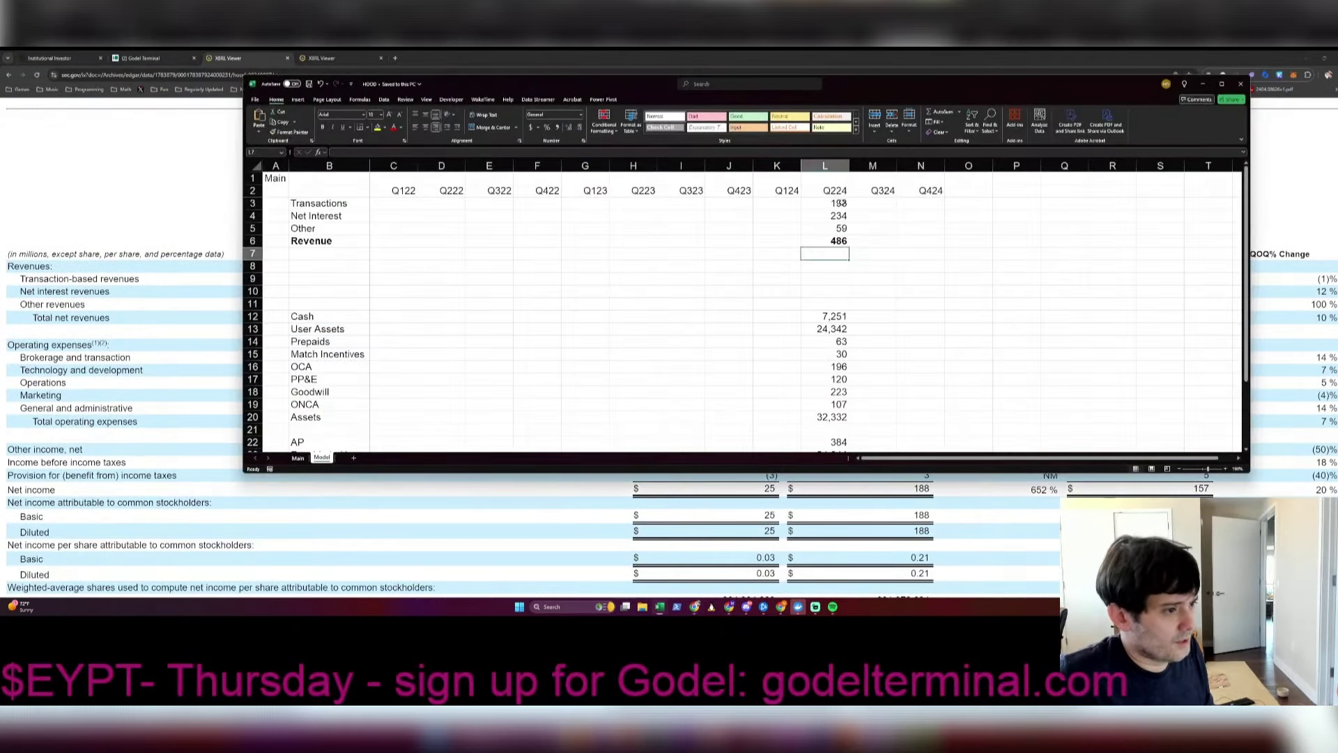
drag(841, 202, 841, 241)
key(ctrl+c)
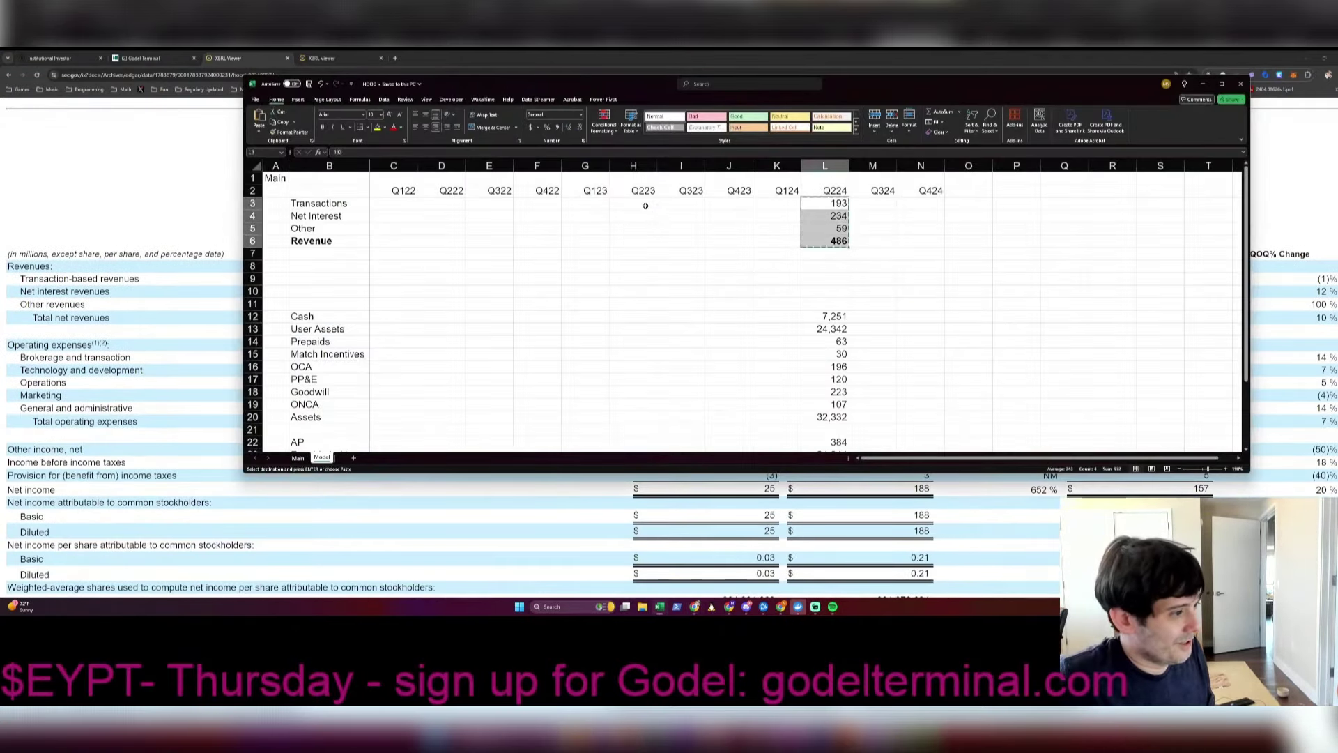
click(633, 203)
key(ctrl+v)
Step: Replace the Q224 revenue figures in L3:L5 with transactions 327, net interest 285 and other 70
click(830, 203)
key(alt+Tab)
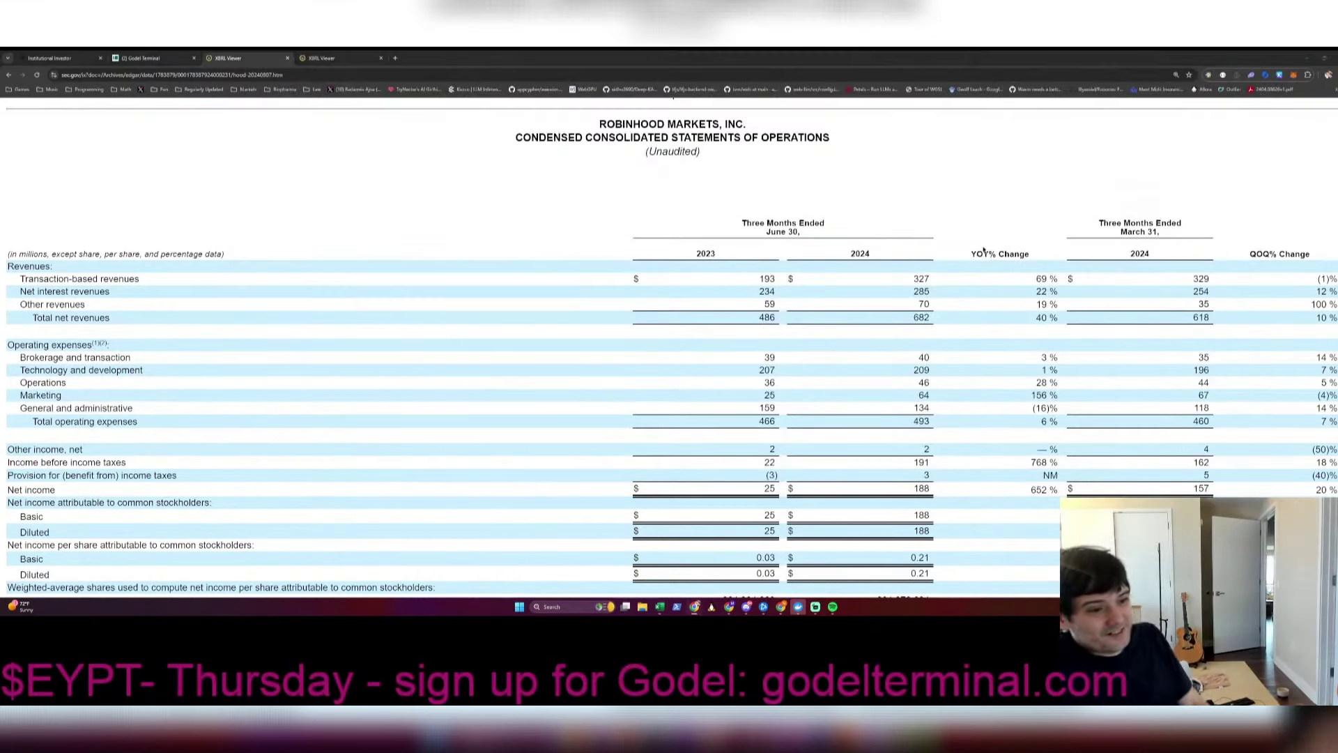
key(alt+Tab)
text(327)
key(Return)
key(alt+Tab)
key(alt+Tab)
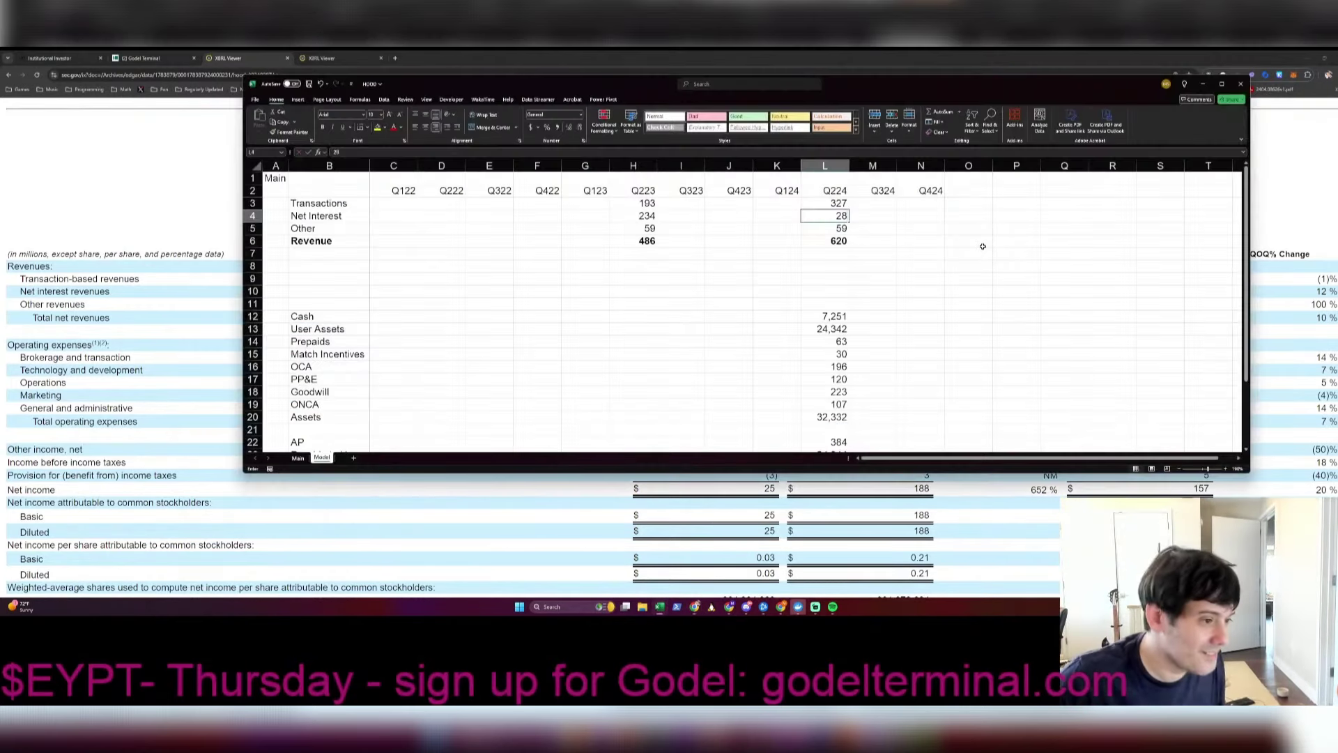
text(285)
key(Return)
text(70)
key(Return)
key(Return)
Step: Check the operating expenses in the filing and enter the Q224 brokerage and transaction expense of 40 in L7
key(alt+Tab)
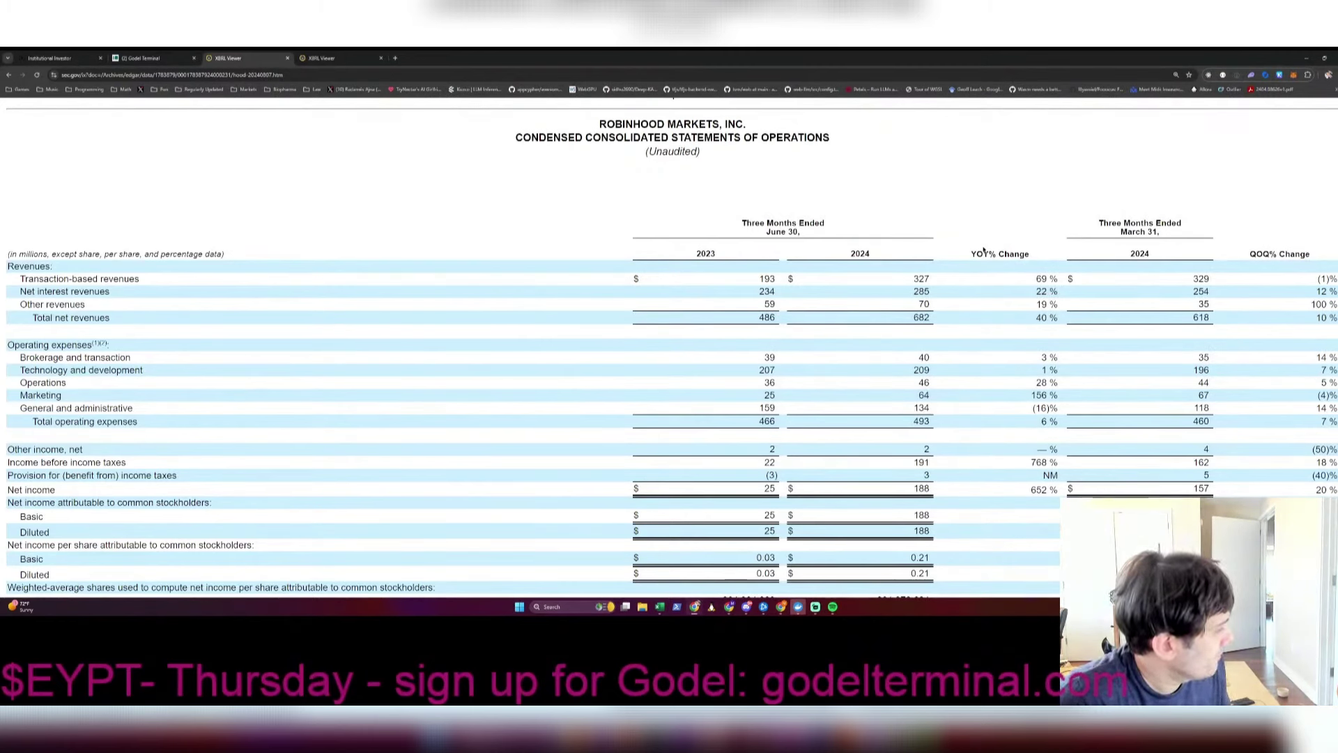
key(alt+Tab)
text(40)
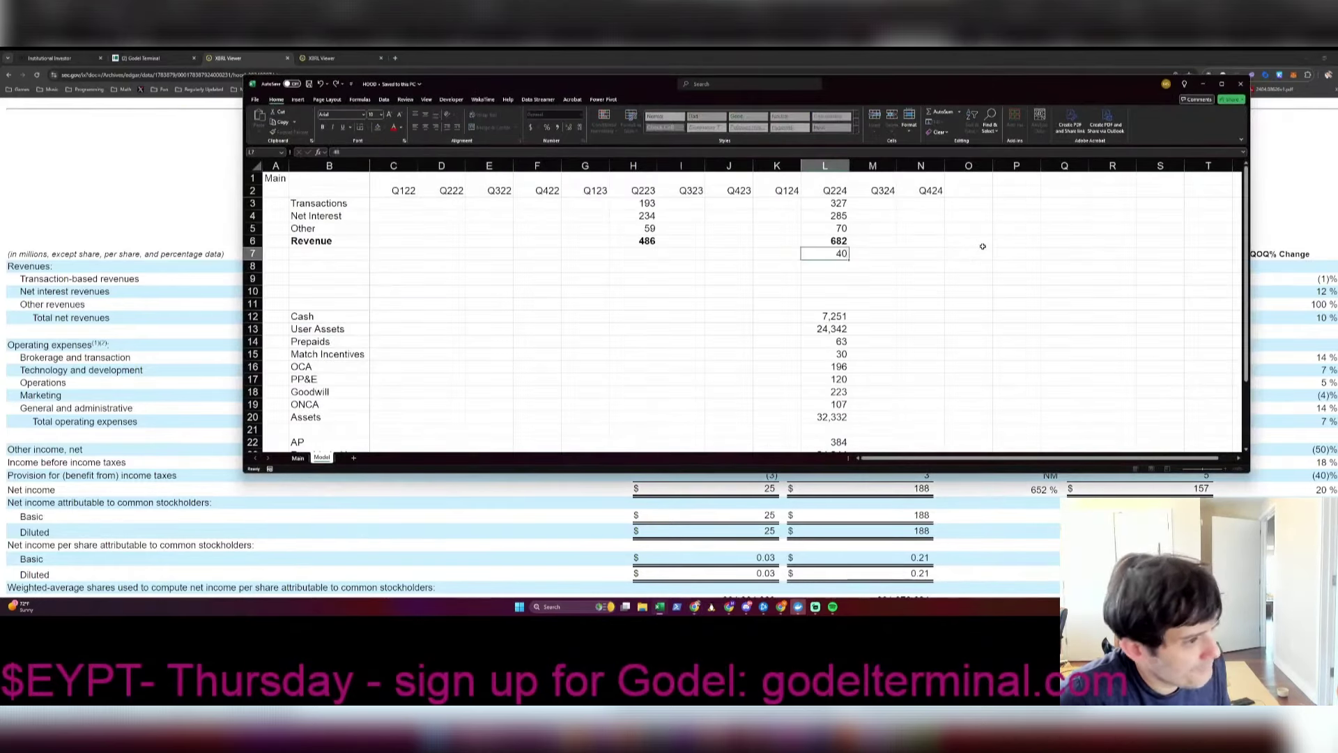
key(Return)
Step: Calculate Q224 revenue less L7 in L8, and enter technology expense 209 and operations expense 46 in L9:L10
key(alt+Tab)
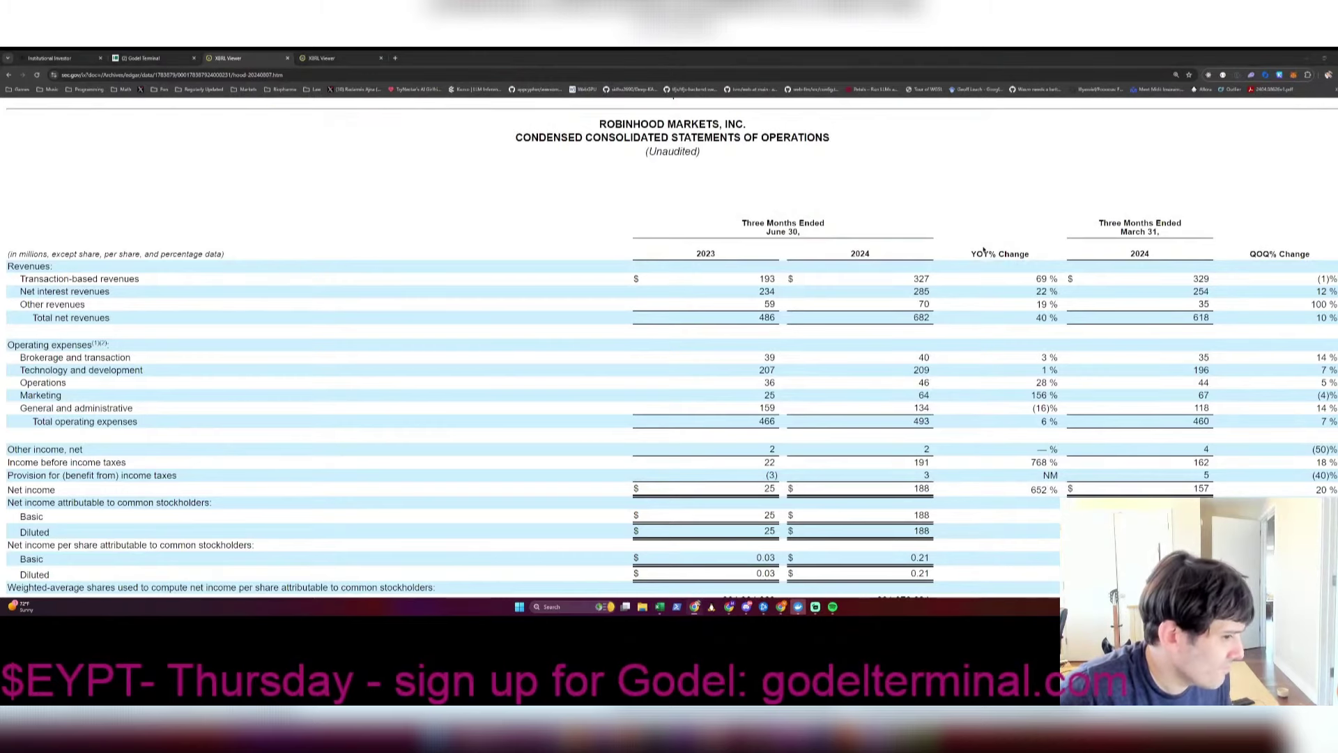
key(alt+Tab)
key(Up)
key(Up)
key(alt+Tab)
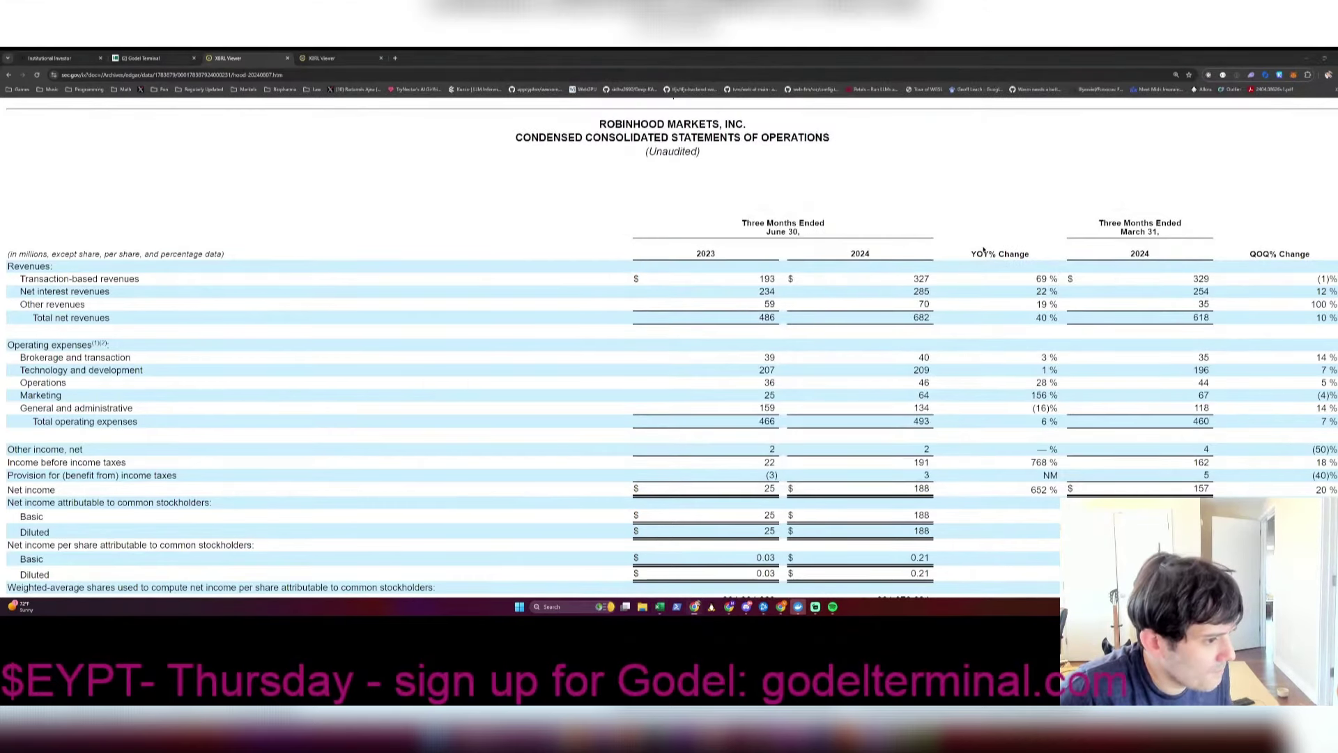
key(alt+Tab)
key(alt+Tab)
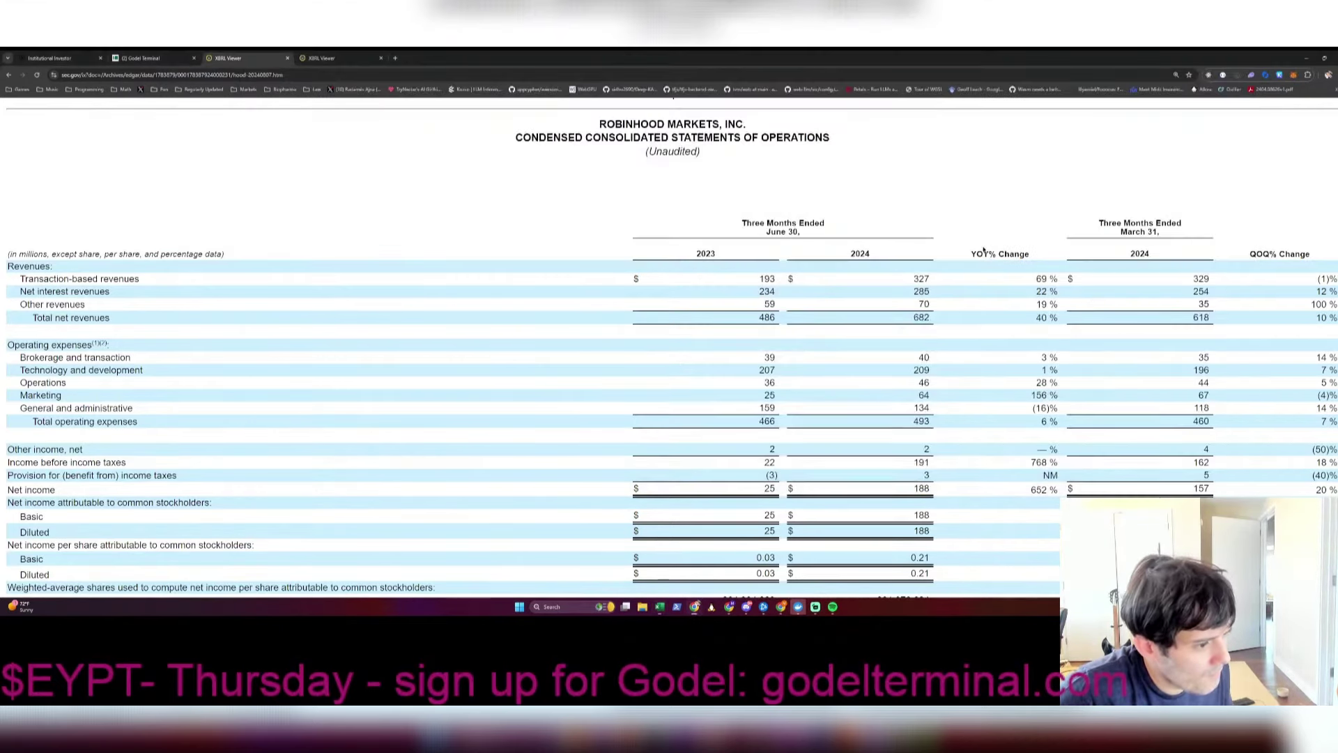
key(alt+Tab)
key(Down)
key(Down)
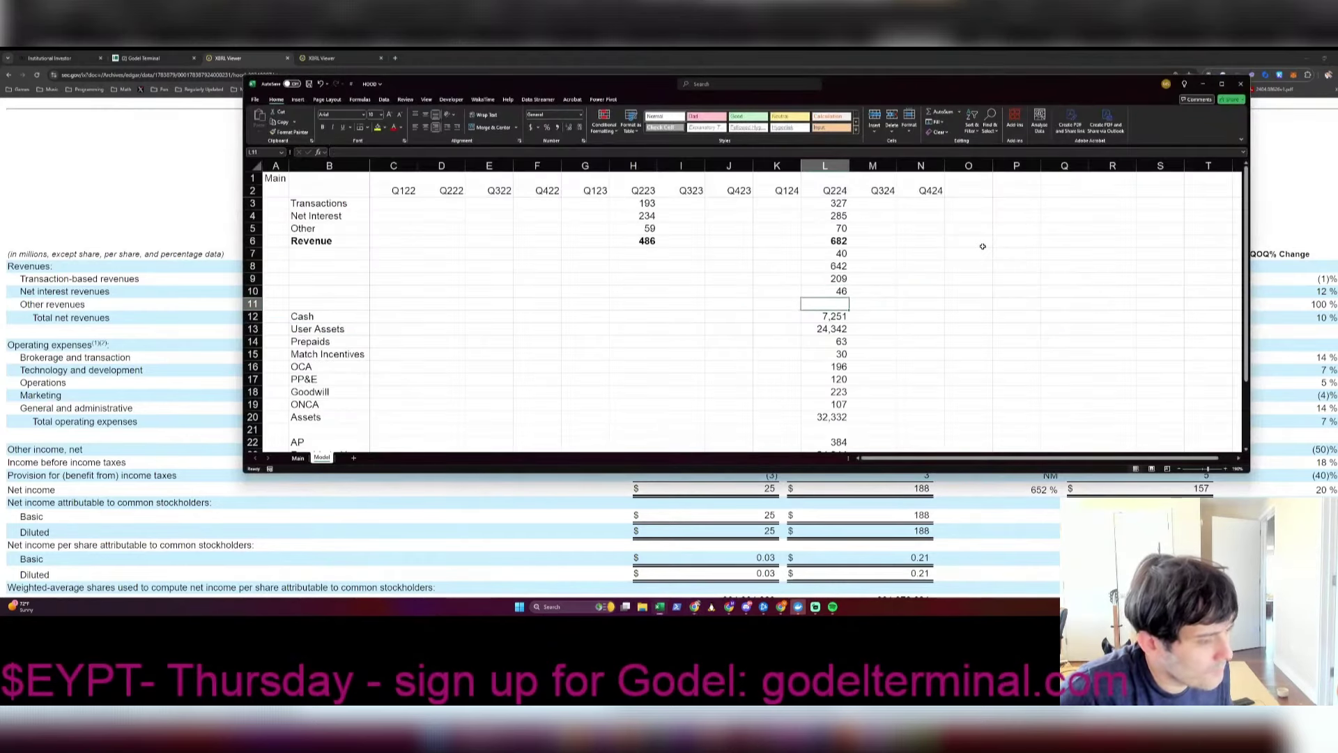
Step: Insert three rows above the balance sheet and enter the Q224 marketing expense 64 and general and administrative expense 134 in L11:L12
key(shift+space)
key(ctrl+shift+plus)
key(alt+Tab)
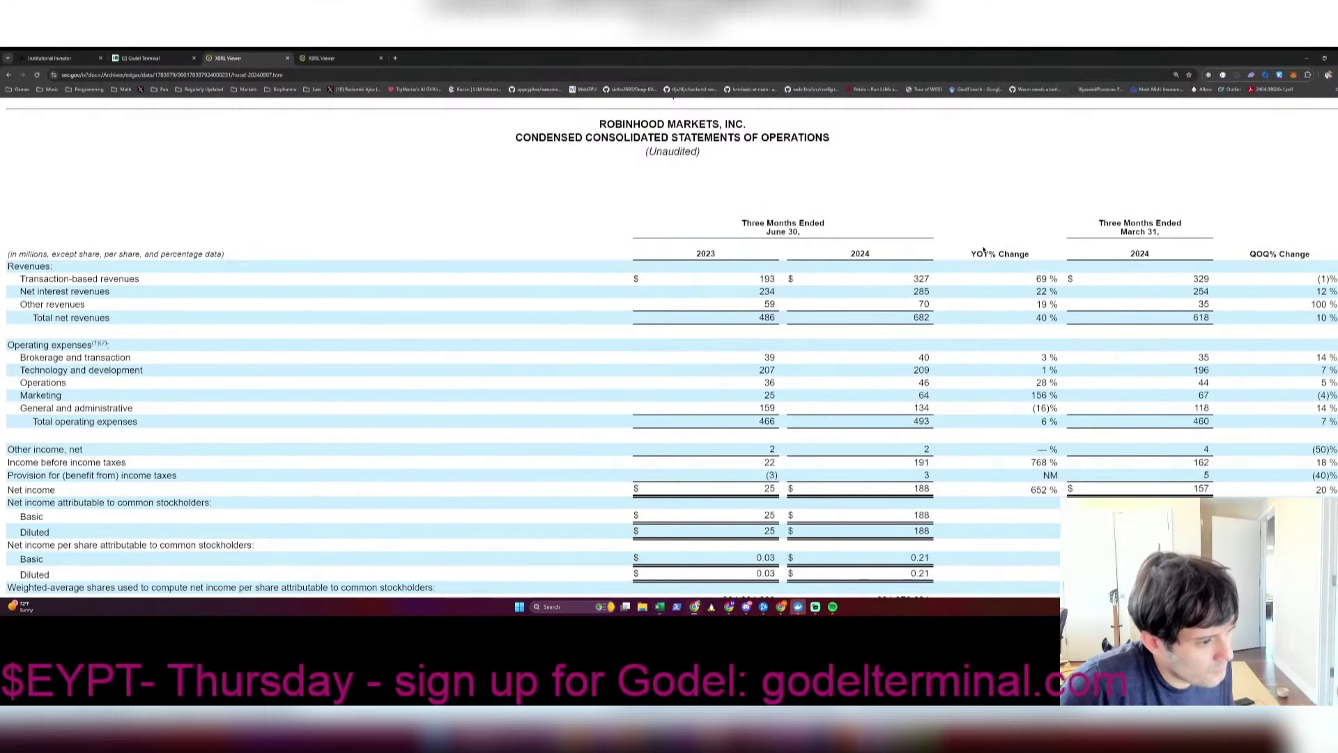
key(alt+Tab)
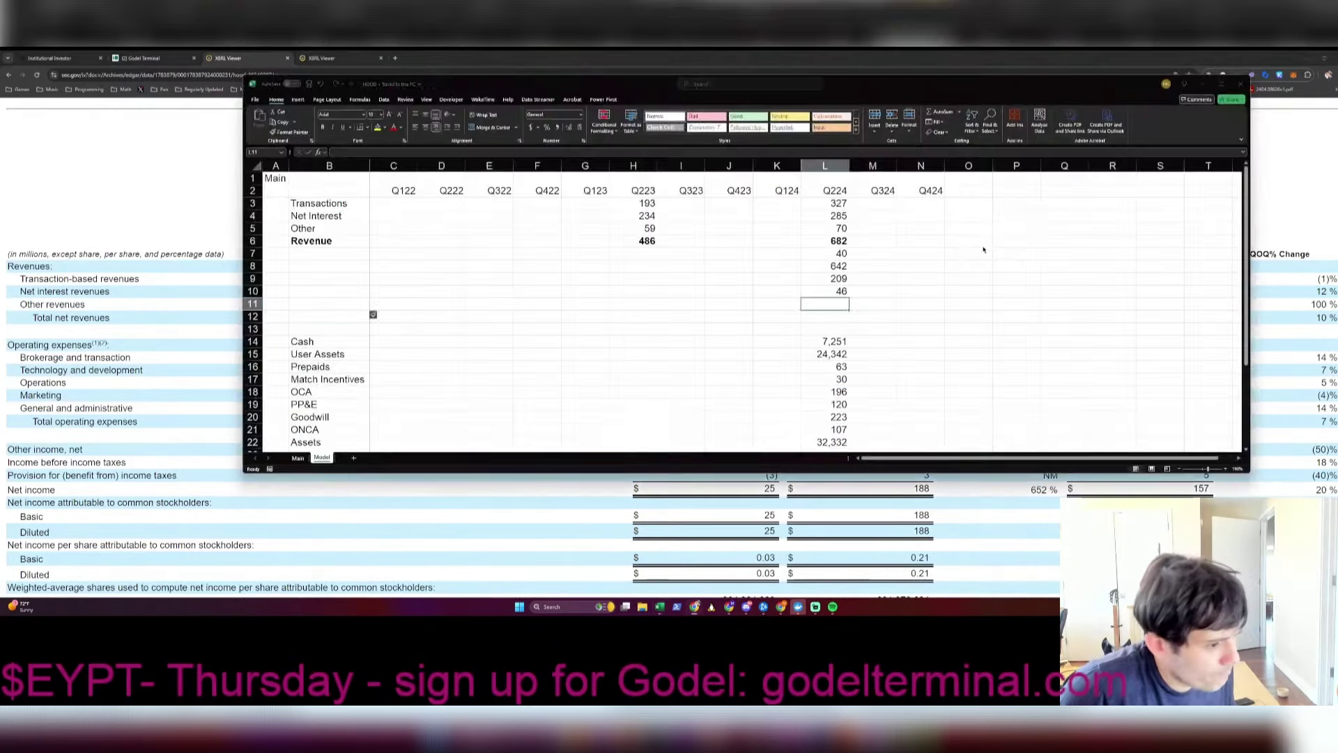
key(Down)
key(Down)
key(shift+space)
key(ctrl+shift+plus)
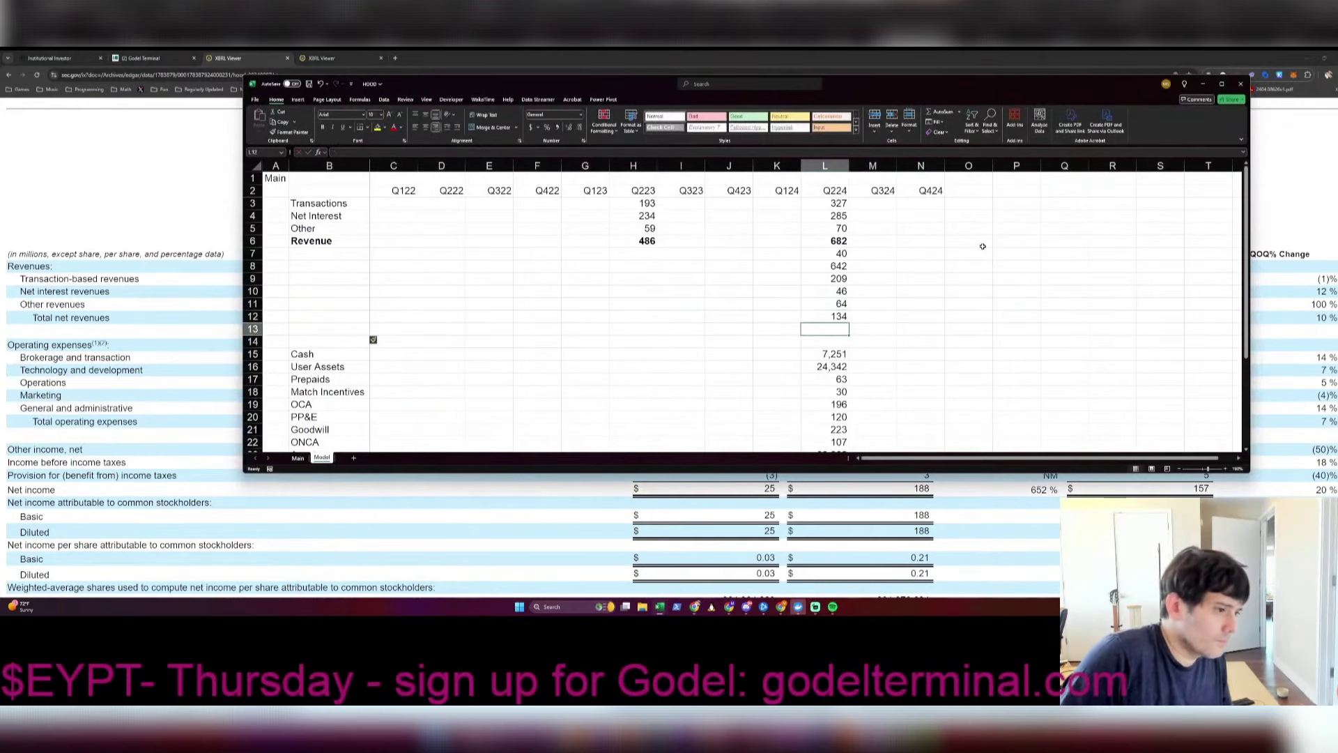
Step: Total the Q224 operating expenses L9:L12 with a SUM formula in L13
text(=sum()
key(Up)
key(shift+Up)
key(shift+Up)
key(shift+Up)
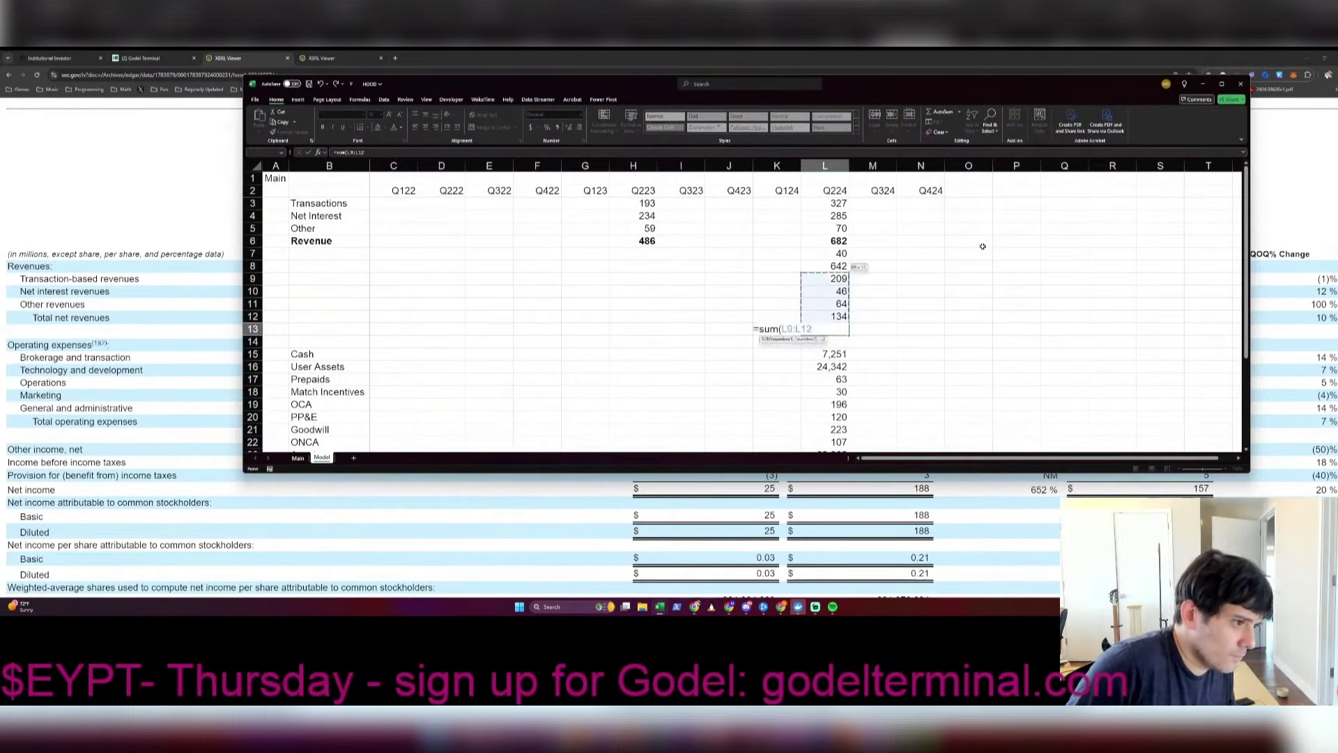
key(Return)
Step: Insert two more rows above the balance sheet and calculate Q224 operating income in L14 as L8 minus L13
key(shift+space)
key(ctrl+shift+plus)
key(ctrl+shift+plus)
text(=)
key(Up)
key(Up)
key(Up)
key(Up)
key(Up)
key(Up)
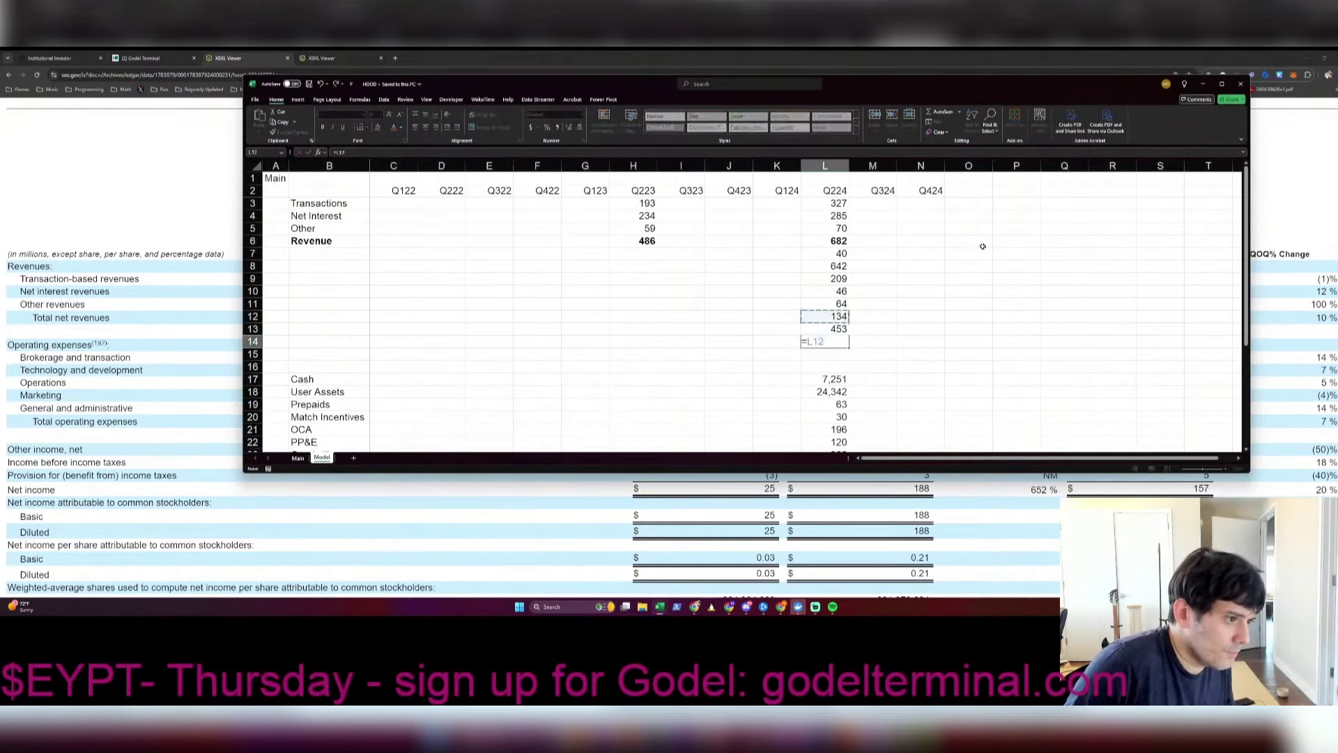
text(-)
key(Up)
key(Return)
Step: Copy the expense total and operating income formulas from L13:L14 to the Q223 column at H13
key(Up)
key(Up)
key(shift+Down)
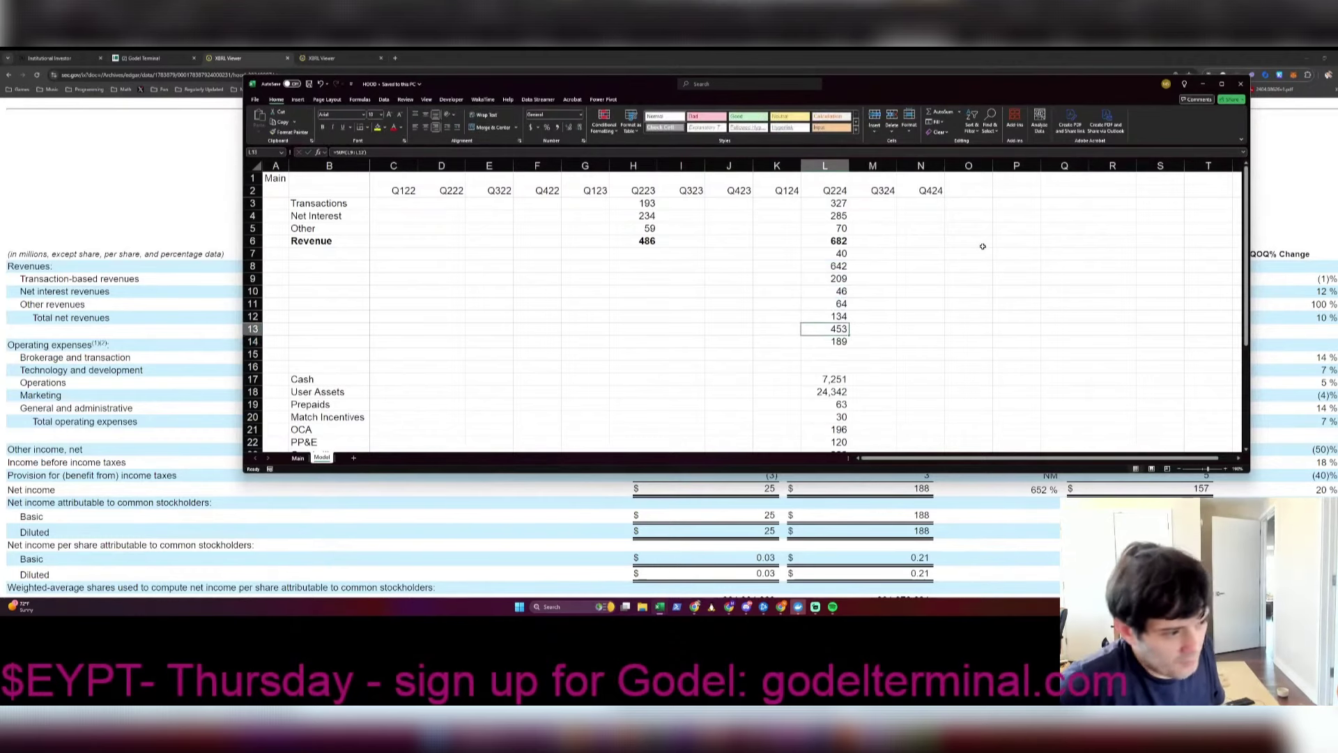
key(ctrl+c)
key(Left)
key(Left)
key(Left)
key(Left)
key(Return)
Step: Copy the revenue-less-costs formula from L8 to the Q223 column in H8
key(Up)
key(Up)
key(Up)
key(Up)
key(Up)
key(Up)
key(Up)
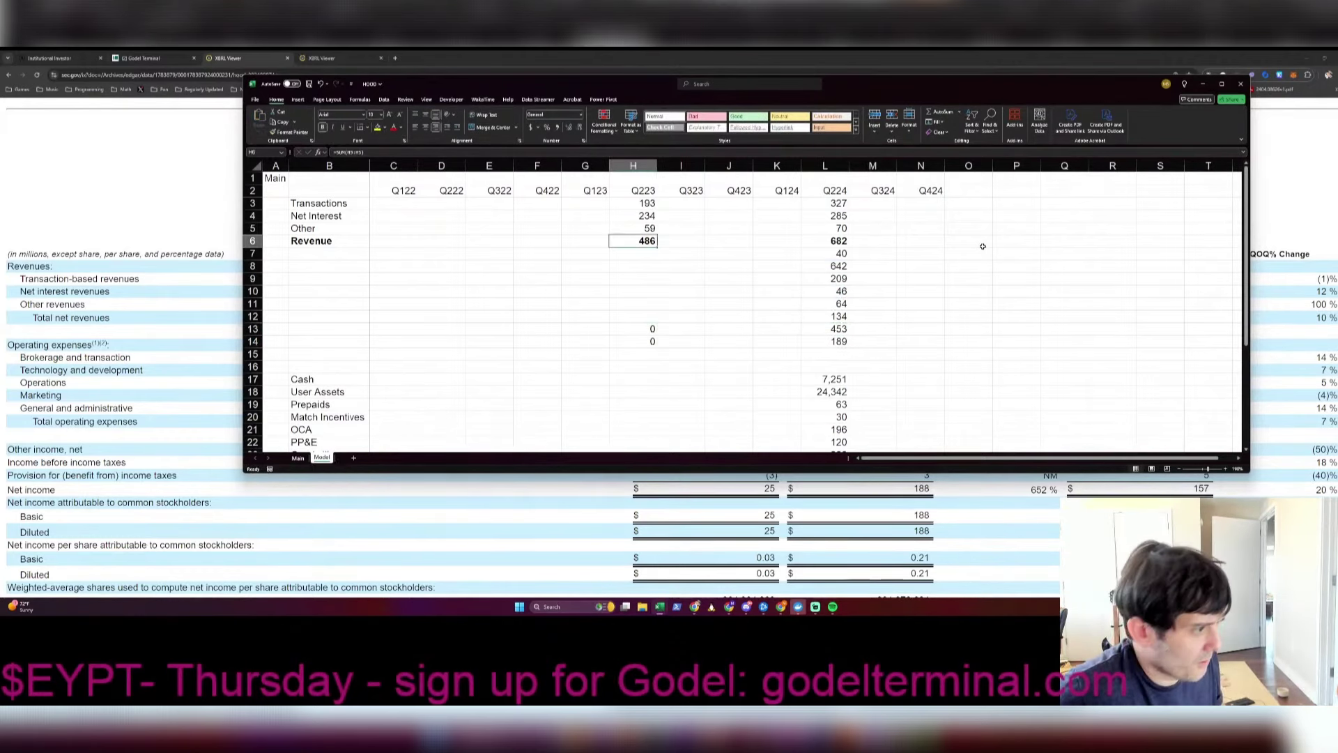
key(Down)
key(Down)
key(Right)
key(Right)
key(Right)
key(Right)
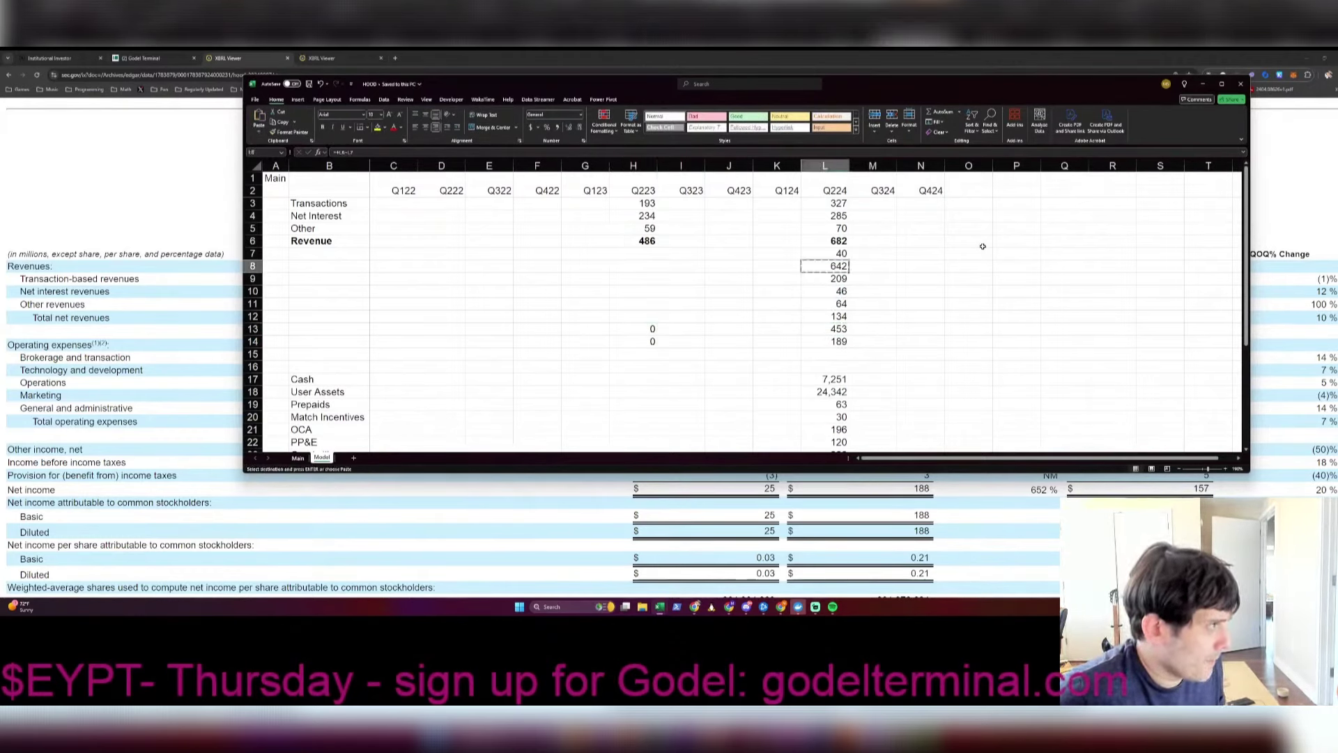
key(Left)
key(Left)
key(Left)
key(Left)
key(ctrl+v)
key(Escape)
Step: Label B8 as Gross Margin and B7 as COGS
key(Home)
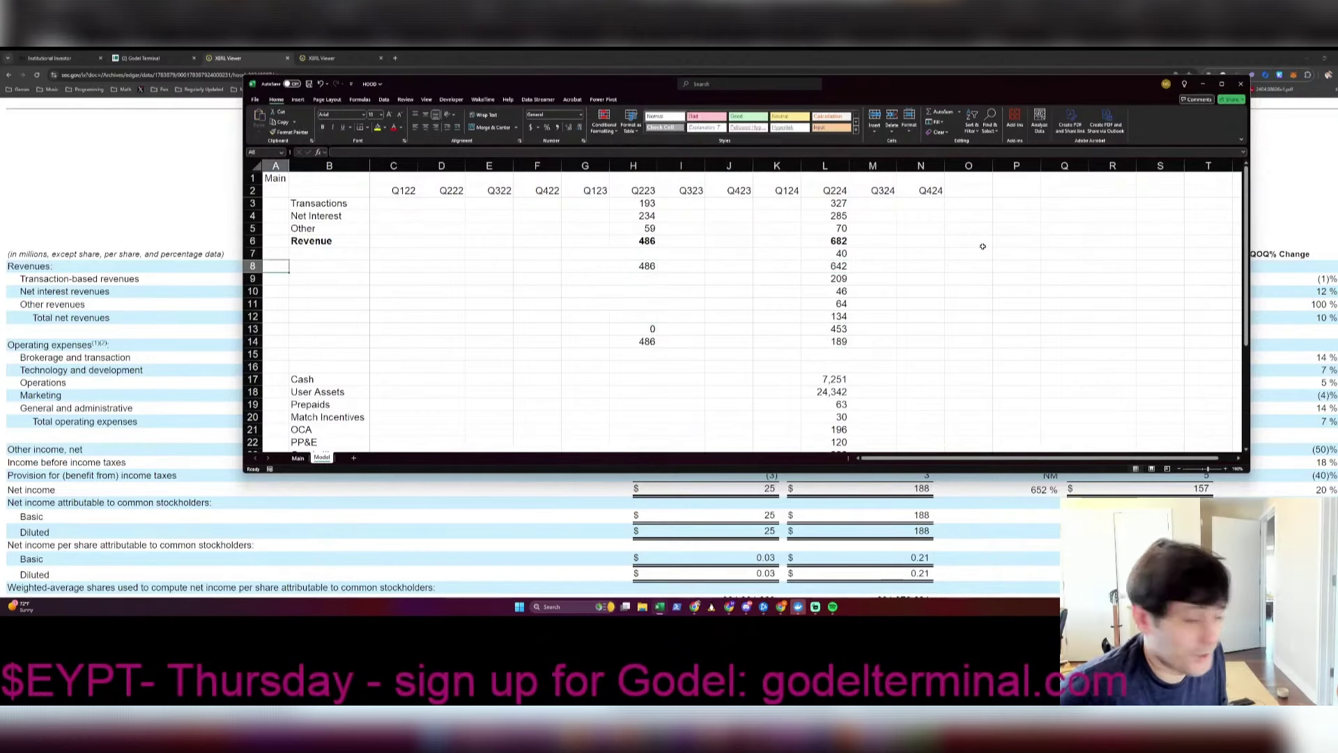
key(Right)
text(Gross Margi)
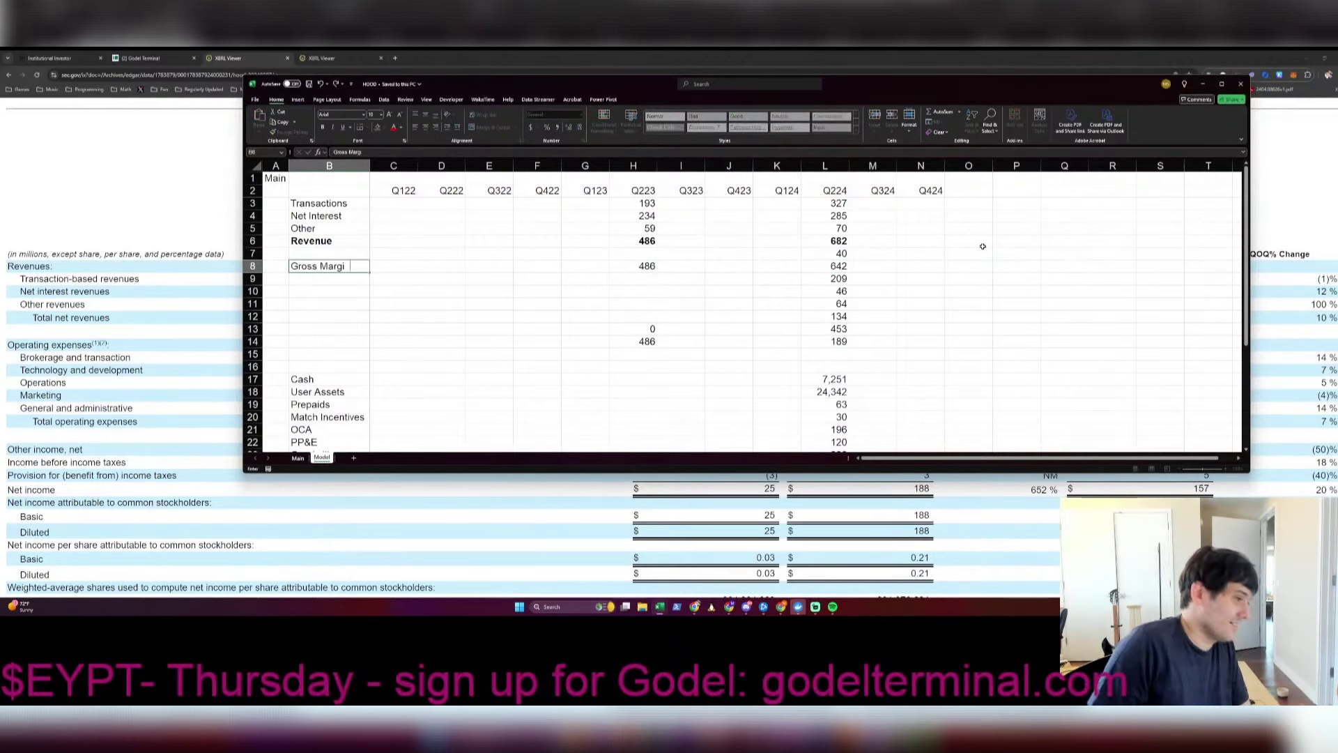
text(n)
key(Up)
text(COGS)
key(Return)
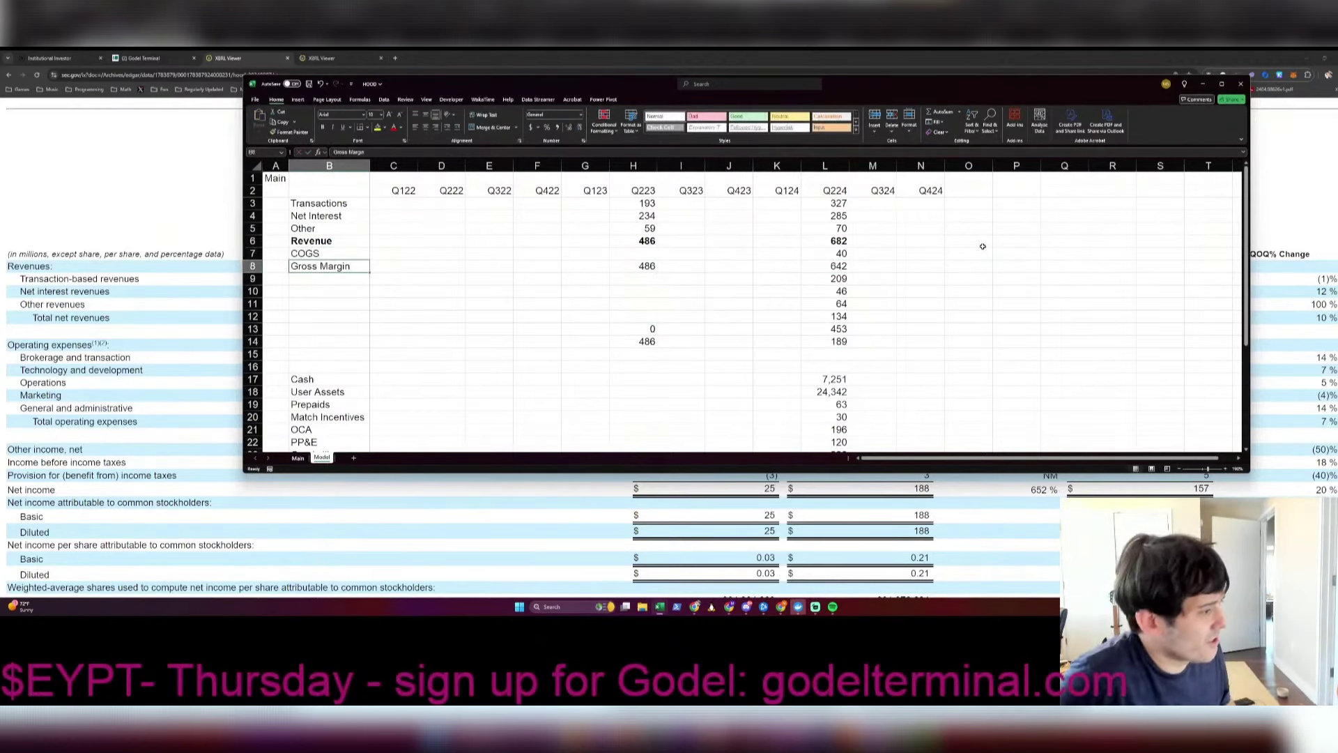
Step: Look up the Q223 brokerage and transaction expense in the filing and enter 39 as COGS in H7
key(ctrl+Right)
key(alt+Tab)
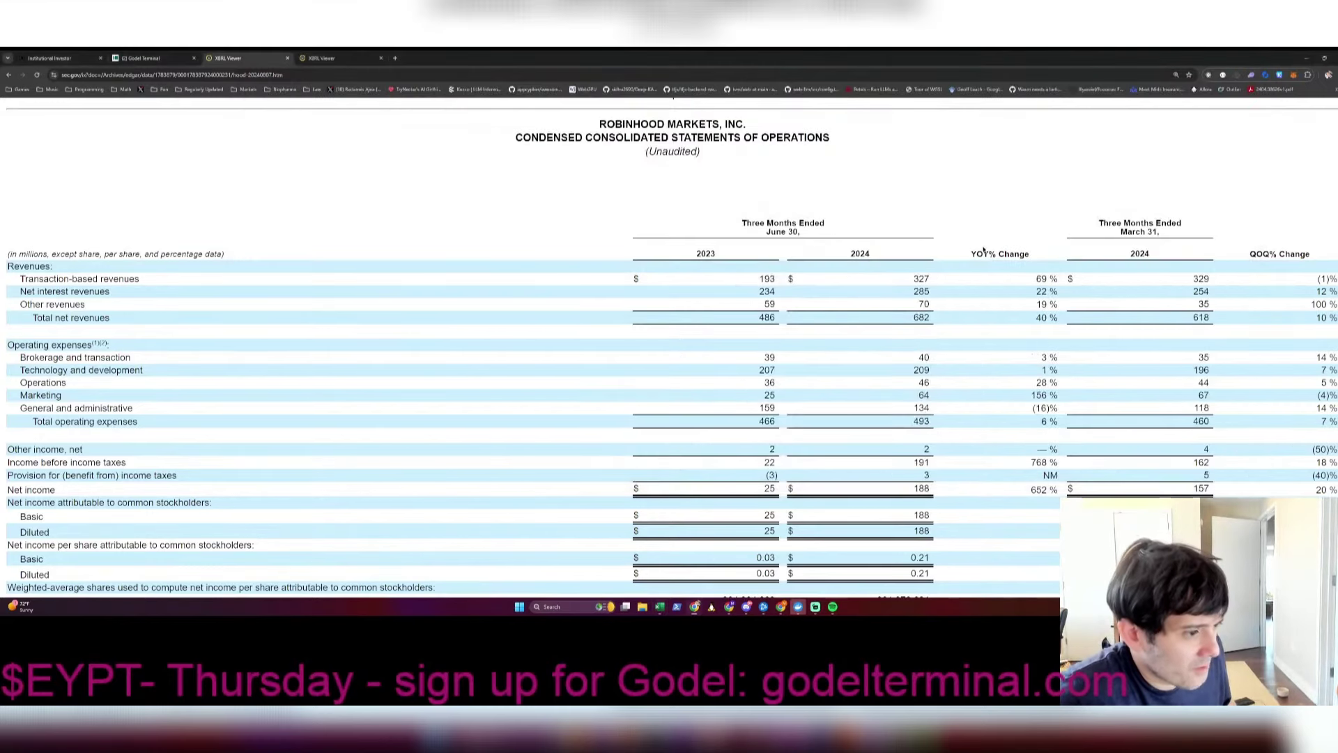
key(alt+Tab)
key(Up)
text(39)
key(Return)
key(Down)
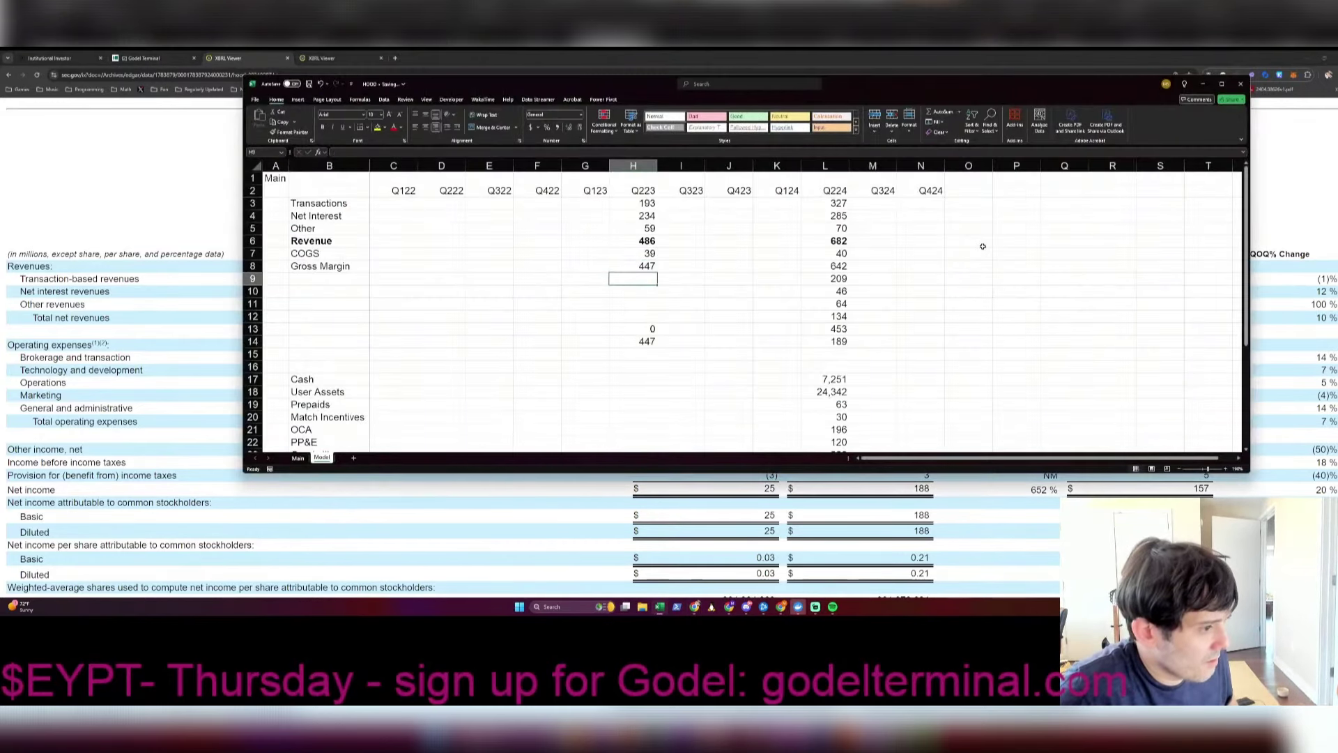
Step: Enter the Q223 operating expenses 207, 36, 25 and 159 from the filing in H9:H12
key(alt+Tab)
key(alt+Tab)
key(Down)
key(alt+Tab)
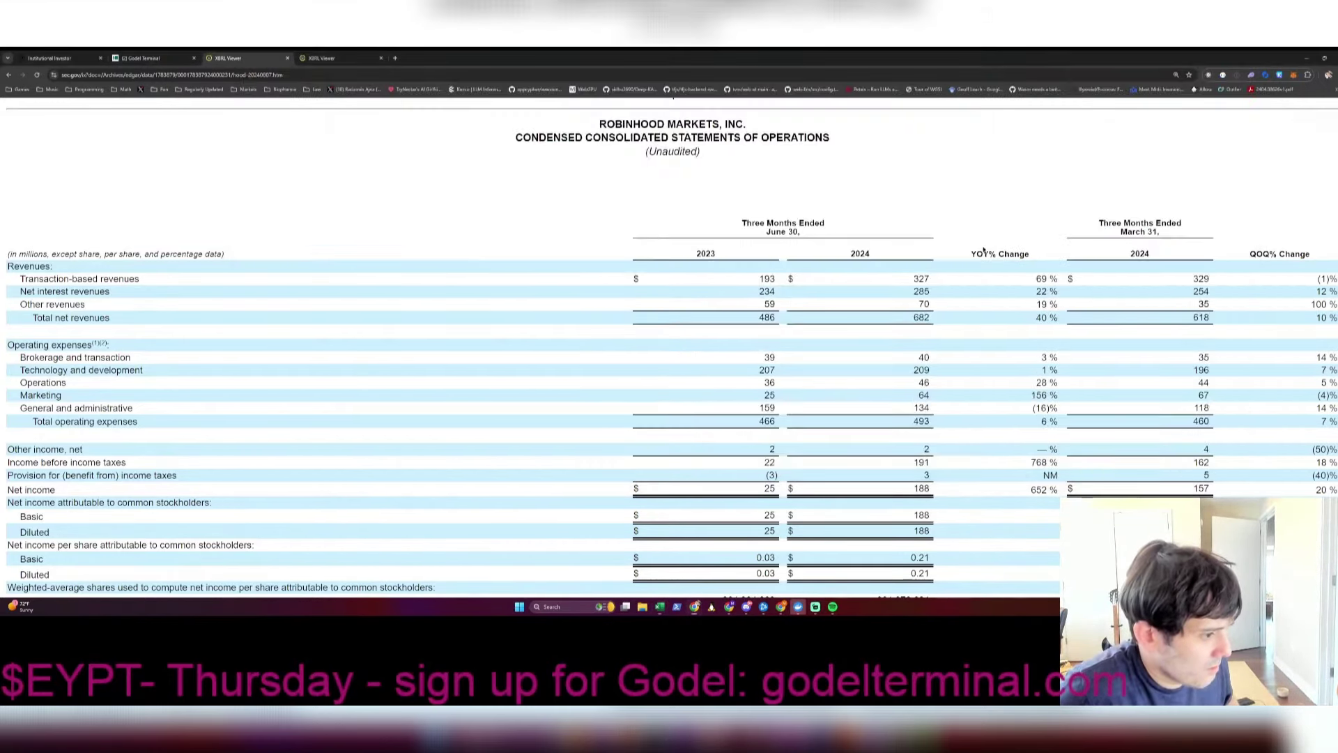
key(alt+Tab)
key(Down)
key(alt+Tab)
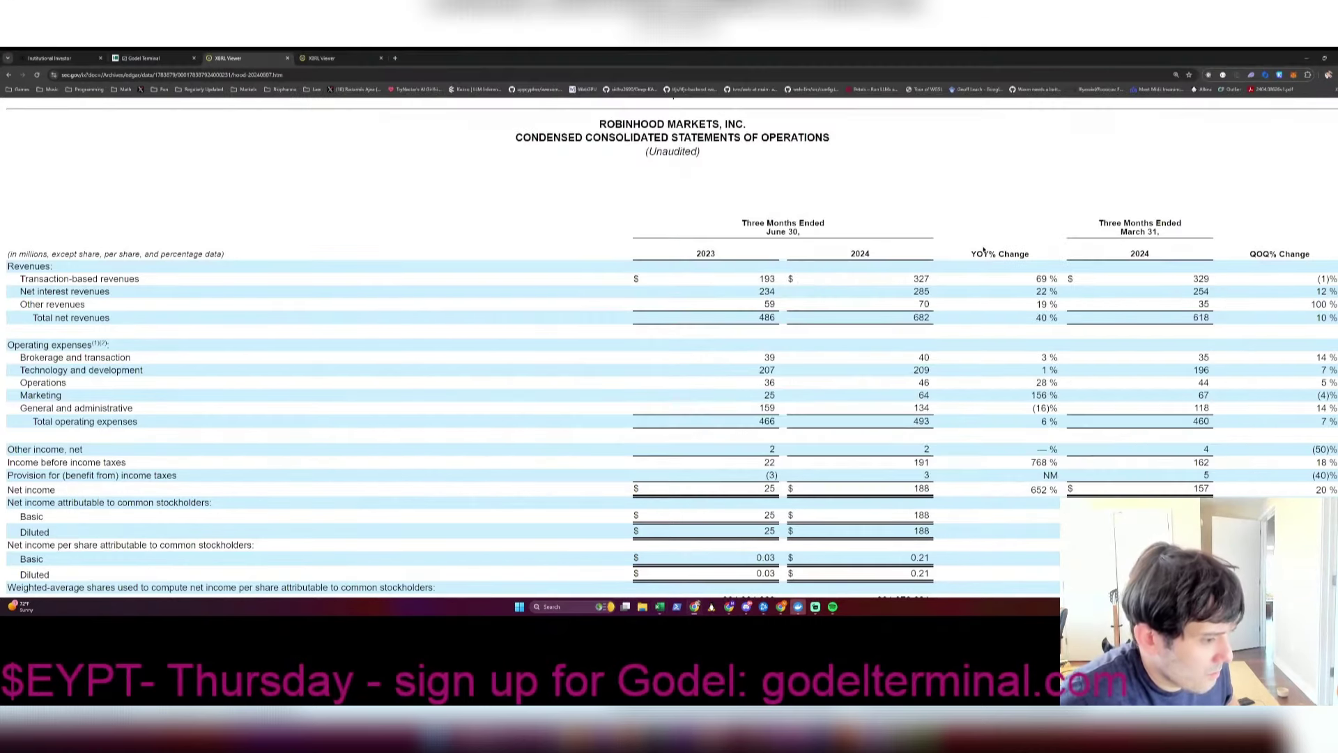
key(alt+Tab)
key(Down)
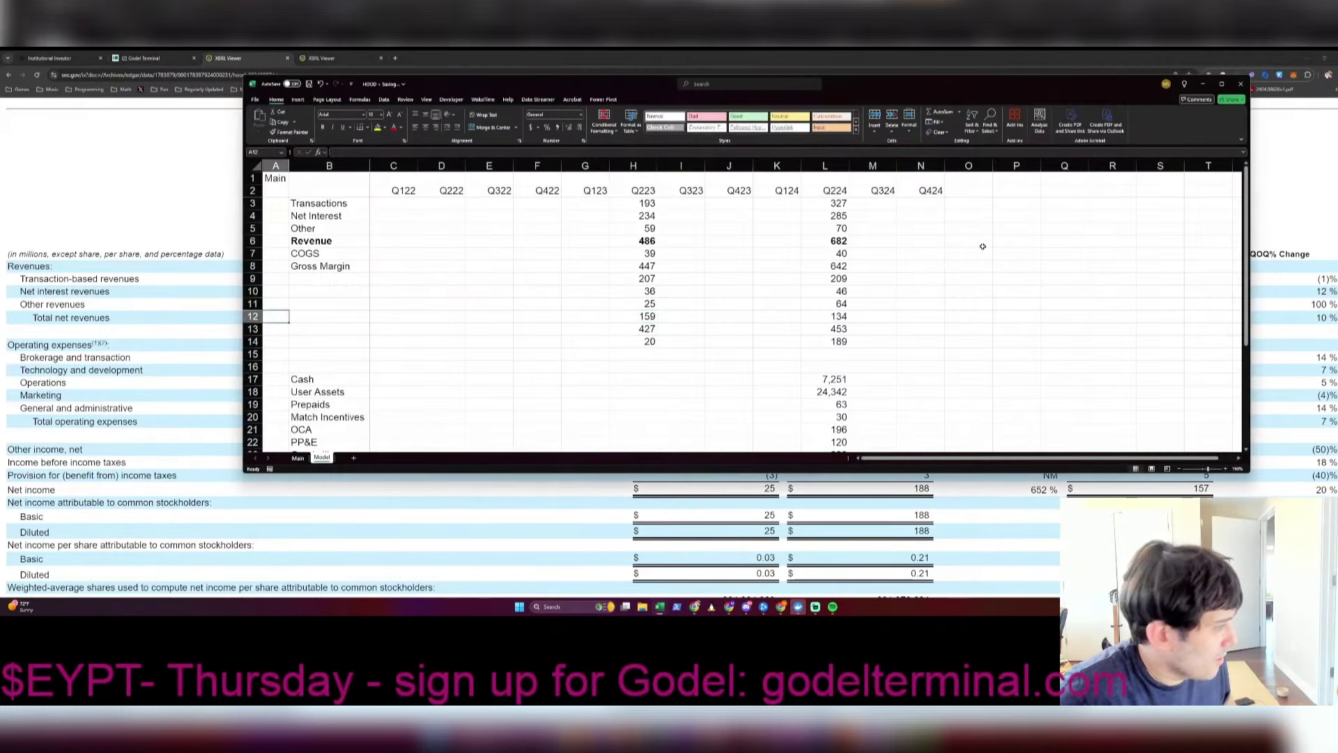
Step: Label the expense rows B9:B12 as Tech, Operations, Marketing and G&A, following the filing's line items
key(alt+Tab)
key(alt+Tab)
key(Left)
key(Left)
key(Left)
key(Left)
key(Left)
key(Left)
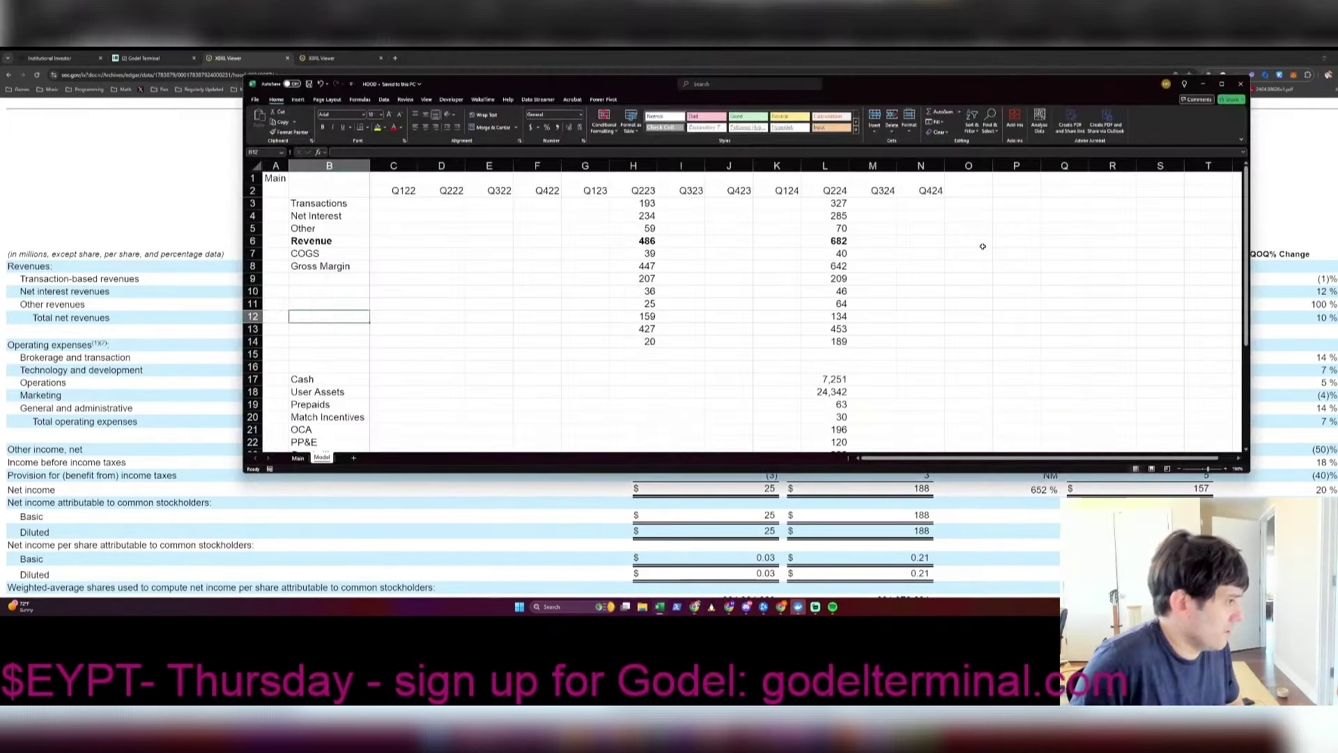
text(G&A)
key(Up)
text(Ma)
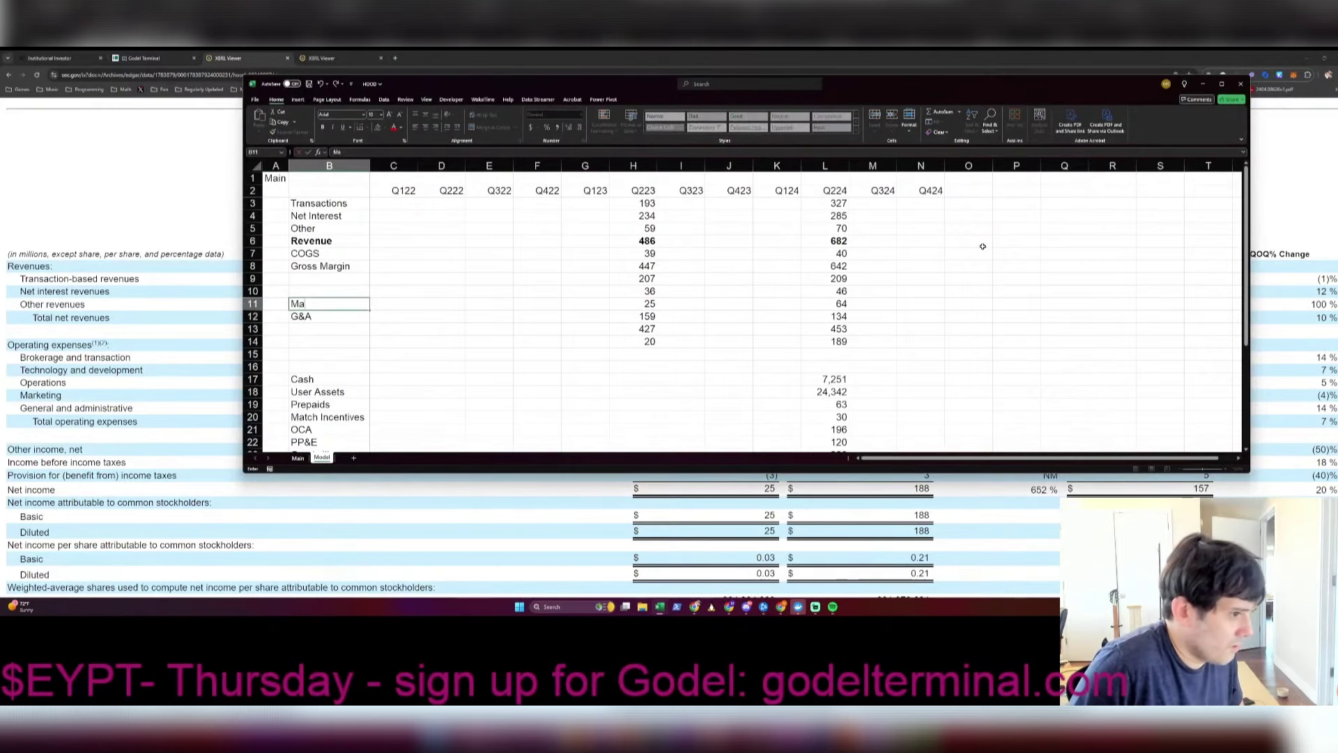
text(rketing)
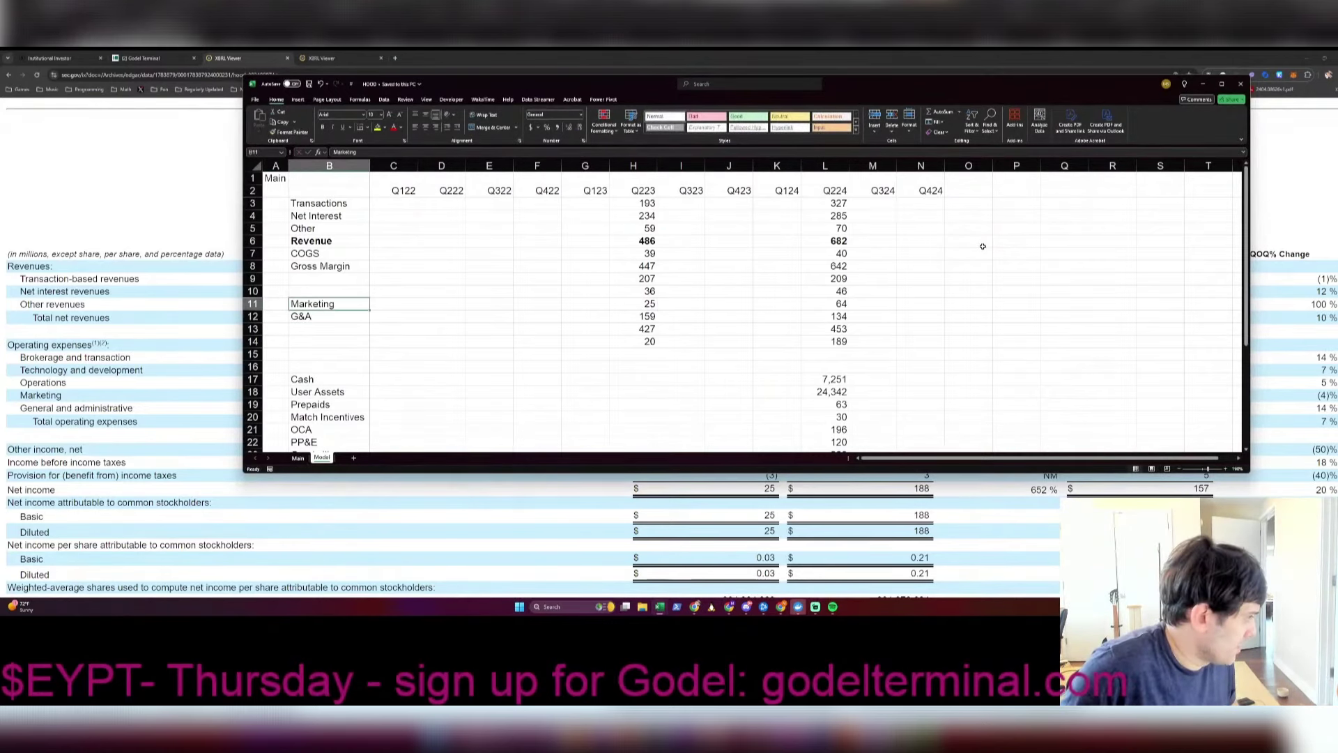
key(alt+Tab)
key(alt+Tab)
key(Up)
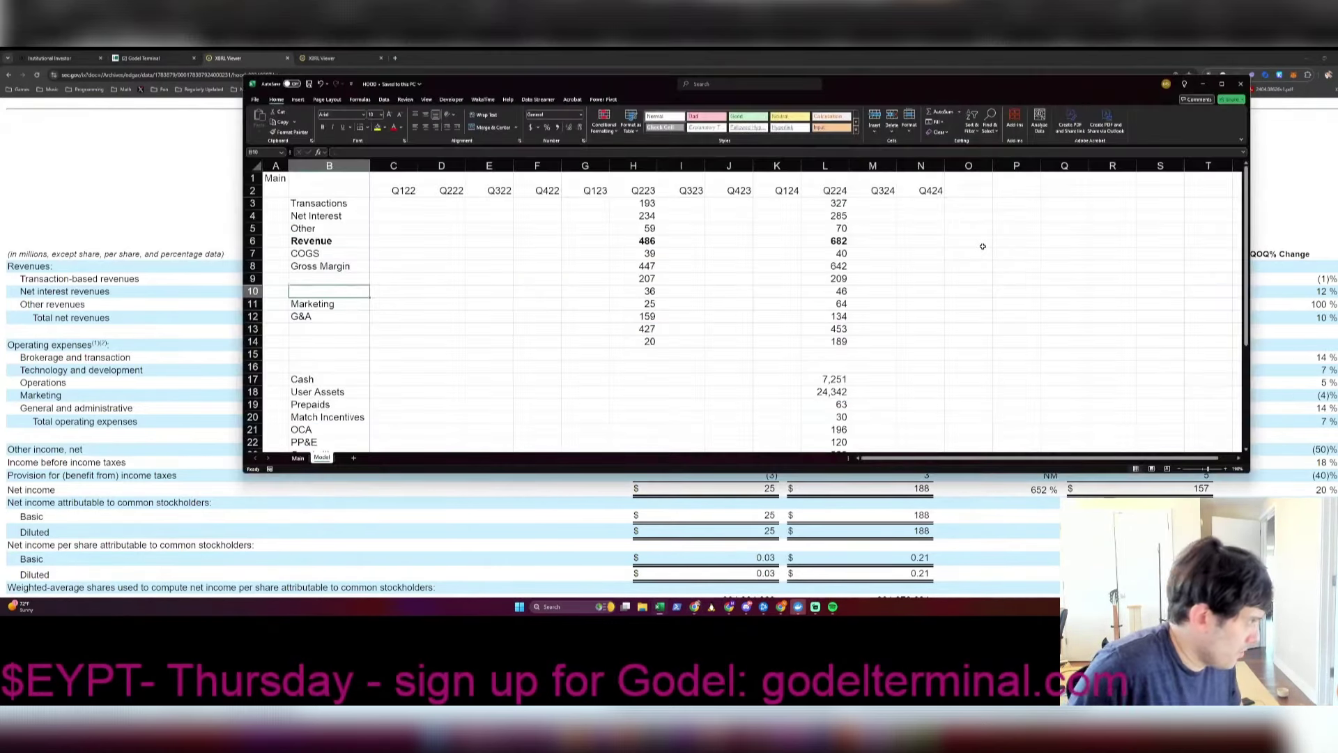
text(Operations)
key(Up)
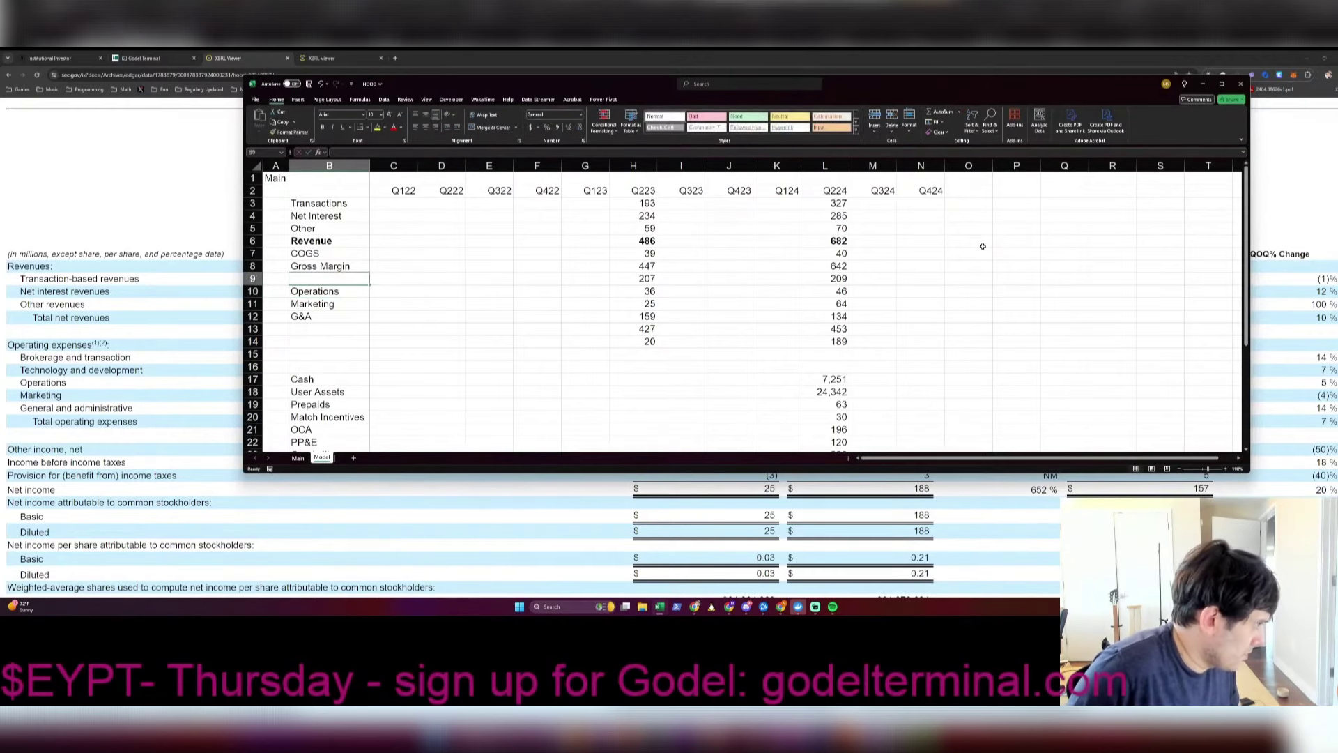
text(Tech)
key(Return)
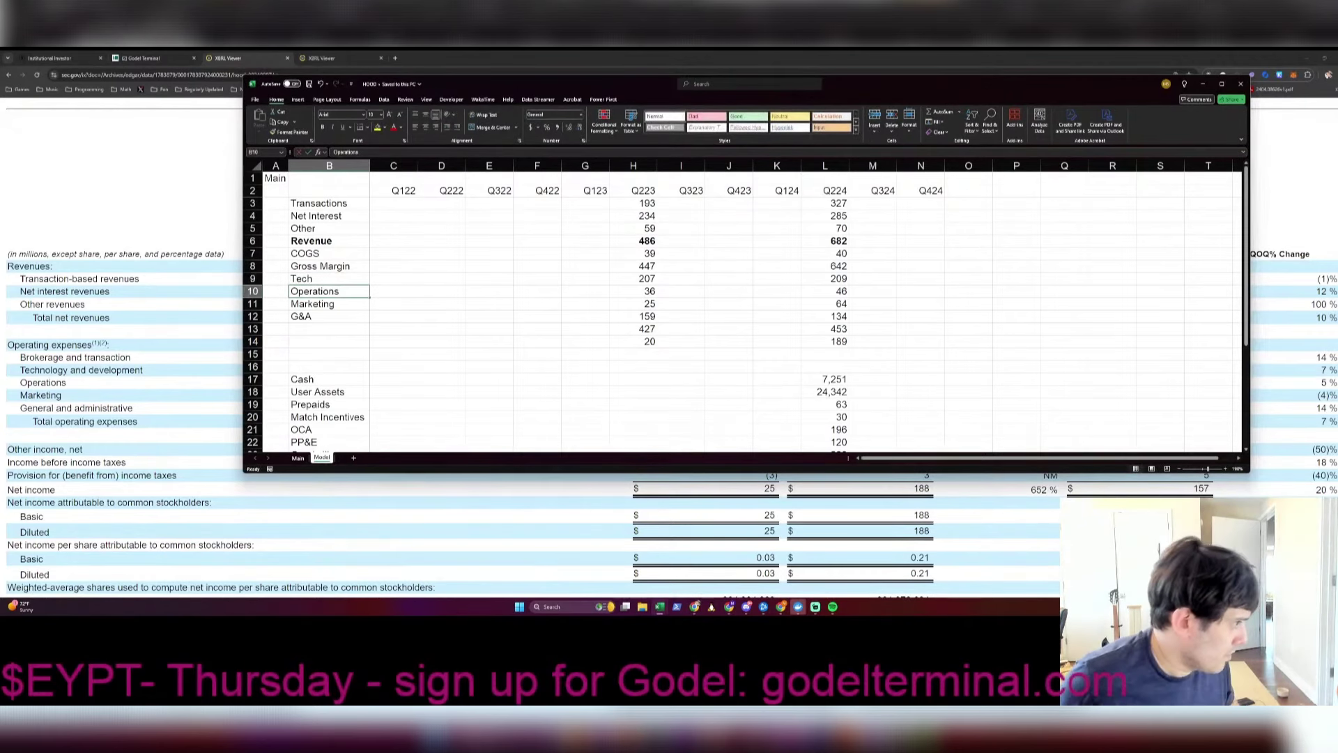
Step: Insert four blank rows above the Cash row
click(825, 379)
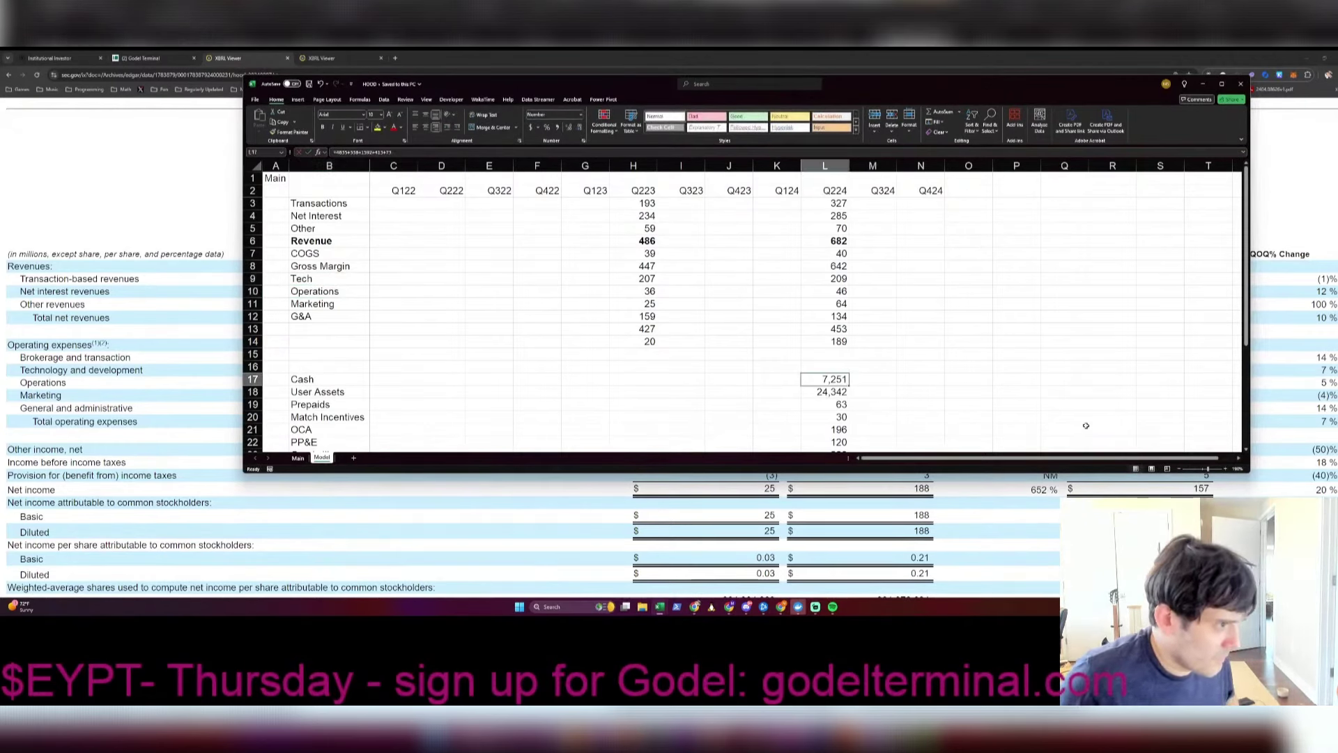
key(shift+space)
key(ctrl+shift+equal)
key(ctrl+shift+equal)
key(ctrl+shift+equal)
key(ctrl+shift+equal)
Step: Calculate Q224 year-over-year revenue growth in L17 as L6/H6-1 and format it as a percentage
text(+)
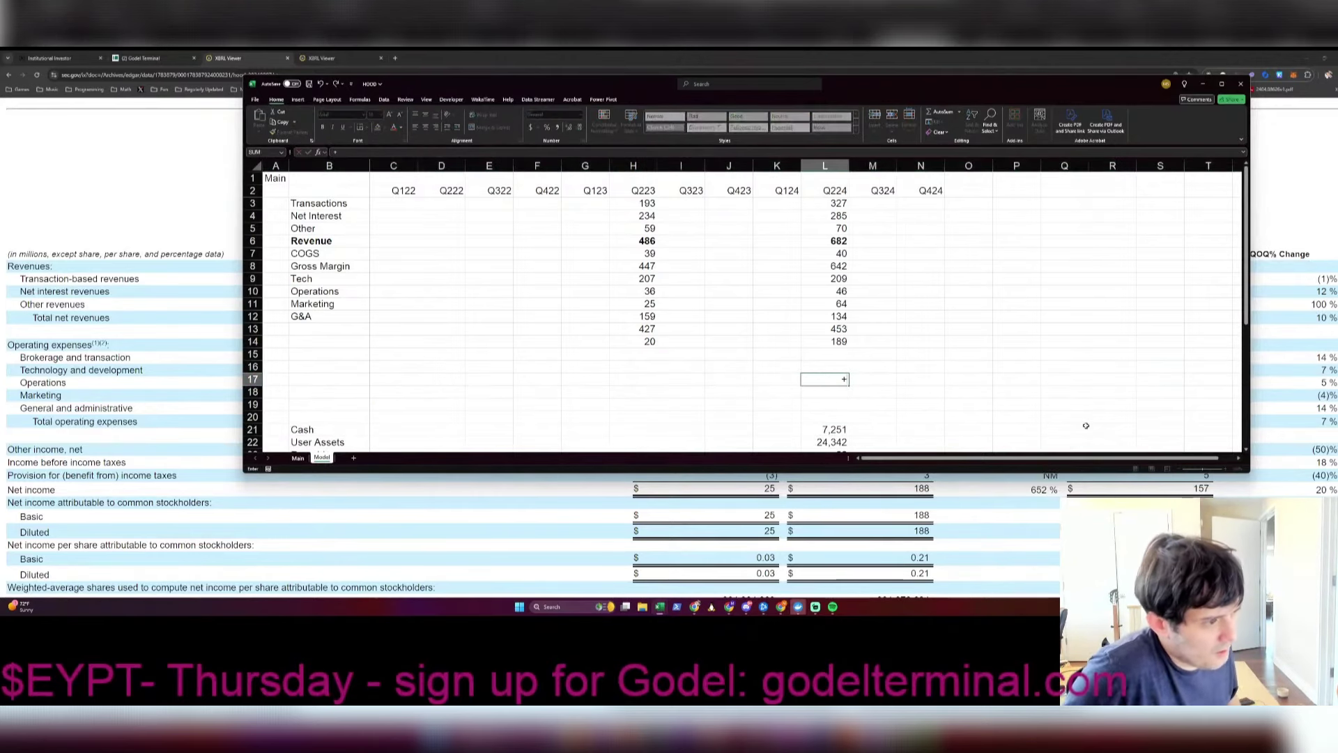
key(Up)
key(Up)
key(Up)
key(Up)
key(Up)
key(Up)
key(Up)
key(Up)
key(Up)
key(Up)
key(Up)
text(/)
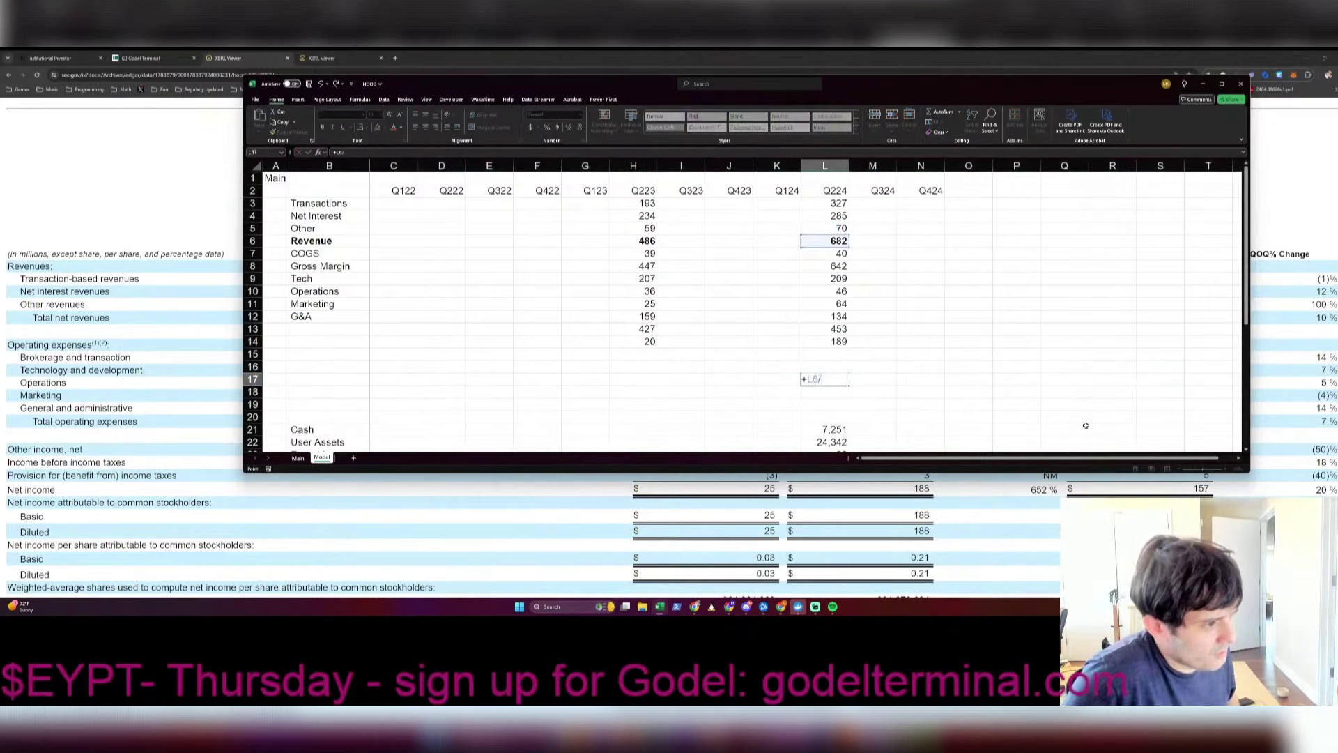
key(Up)
key(Up)
key(Up)
key(Up)
key(Up)
key(Up)
key(Up)
key(Up)
key(Up)
key(Up)
key(Up)
key(Left)
key(Left)
key(Left)
key(Left)
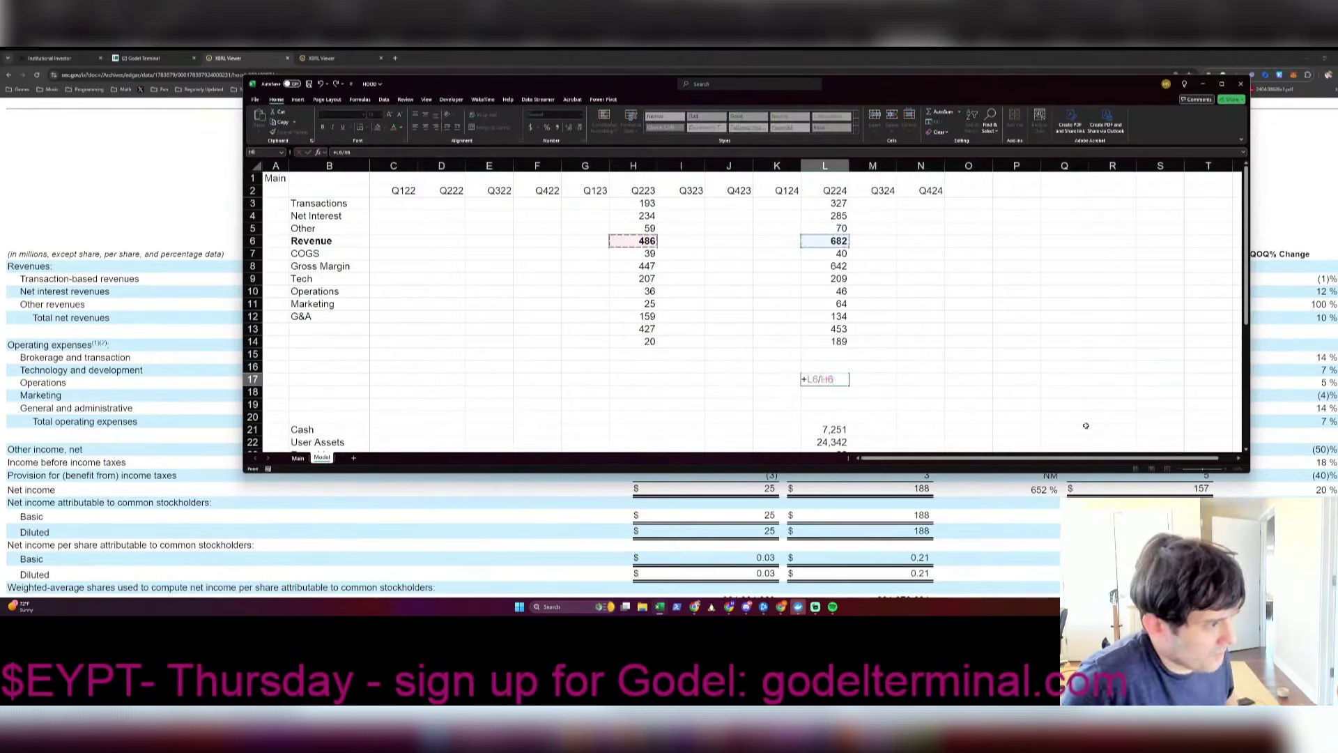
text(-1)
key(ctrl+Return)
key(ctrl+shift+5)
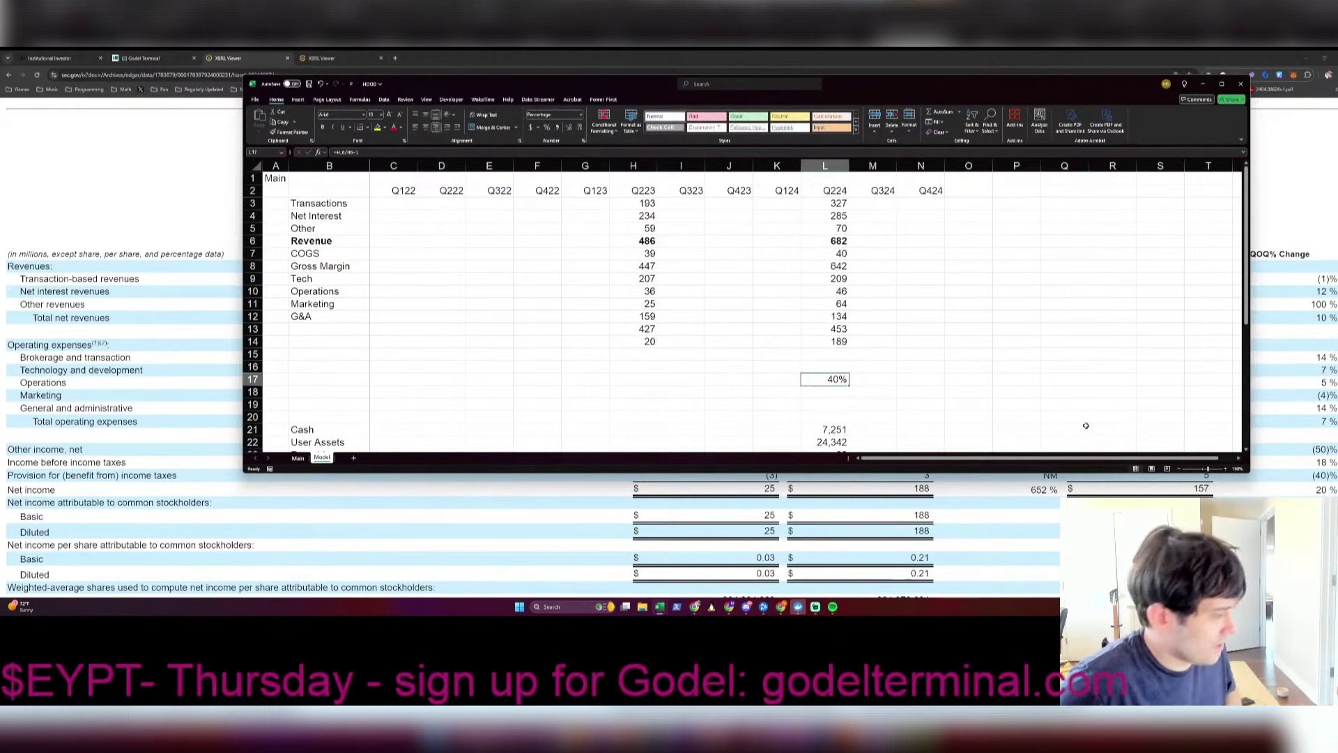
Step: Label row 17 Revenue Growth in column B and make the whole row bold
key(Left)
key(Left)
key(Left)
key(Left)
key(Left)
key(Left)
key(Left)
key(Left)
key(Left)
key(Left)
text(Revenue Grow)
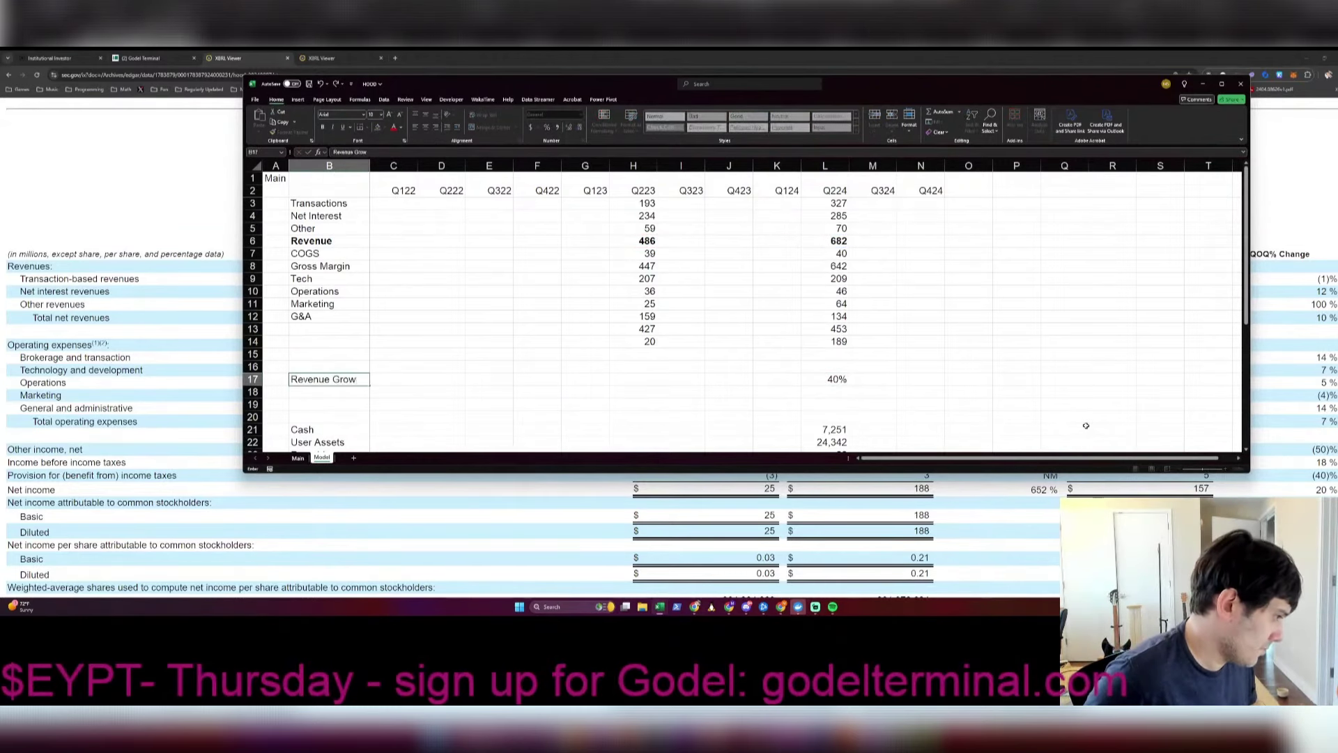
text(th)
key(ctrl+Return)
key(shift+space)
key(ctrl+b)
Step: Check the Main sheet's open valuation lines, and examine the Model sheet's balance sheet for the cash and debt items
key(ctrl+Page_Up)
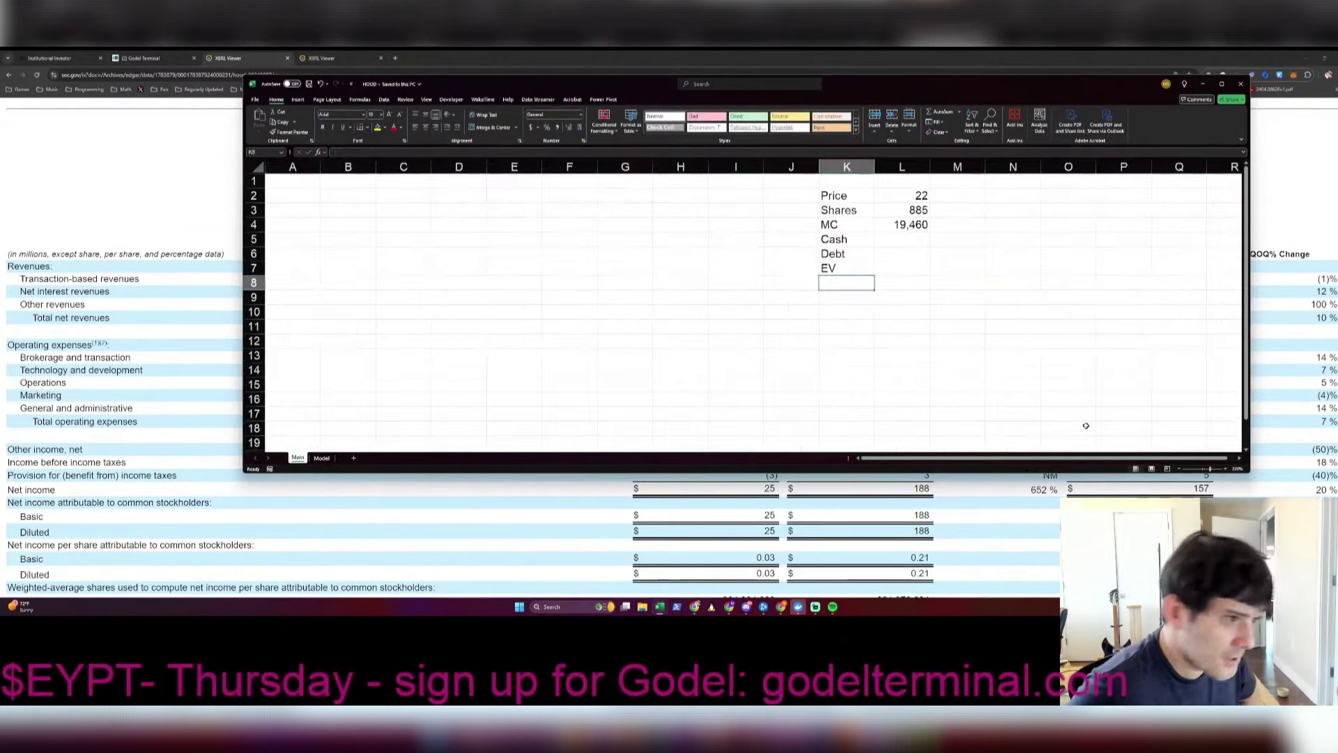
key(ctrl+Page_Down)
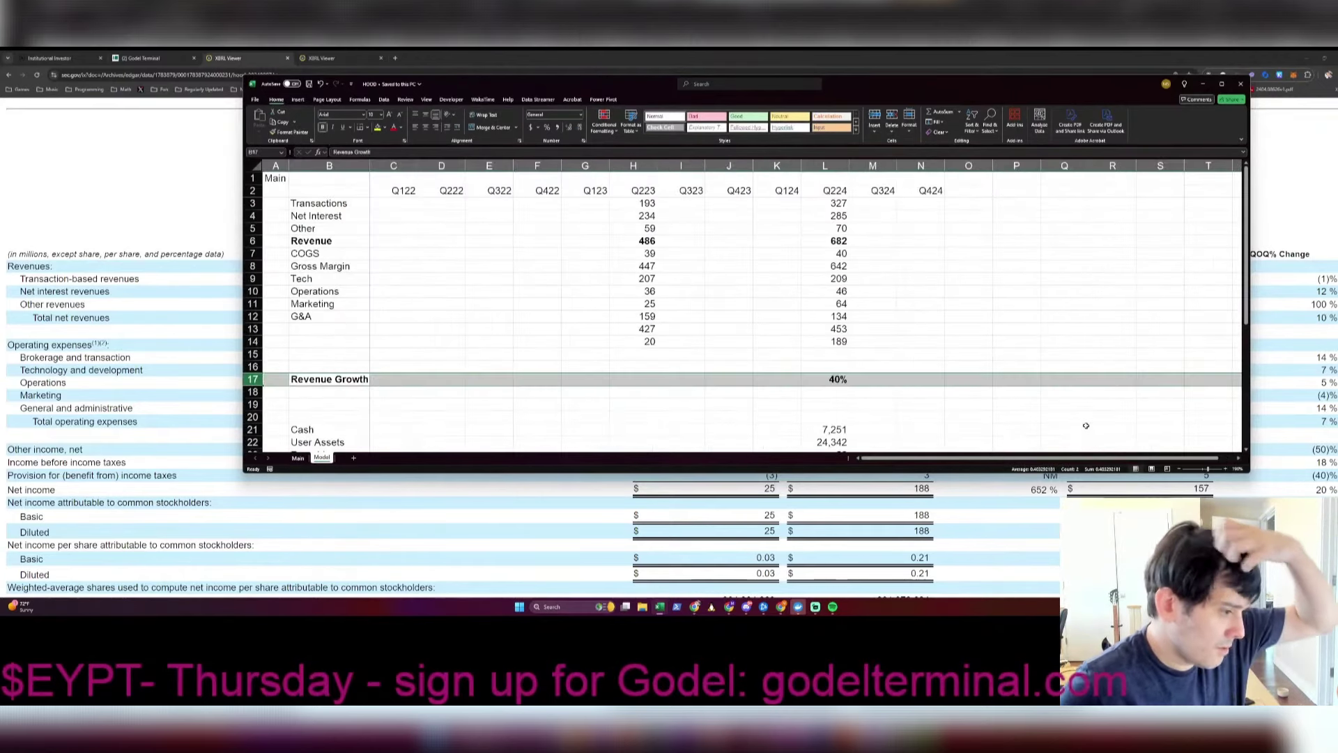
key(Down)
key(Down)
key(Down)
key(Down)
key(Down)
key(Down)
key(Down)
key(Down)
key(Down)
key(Down)
key(Down)
key(Down)
key(Down)
key(Down)
key(Down)
key(Down)
key(Down)
key(Down)
key(Down)
key(Down)
key(Down)
key(Down)
key(Down)
key(Down)
key(Down)
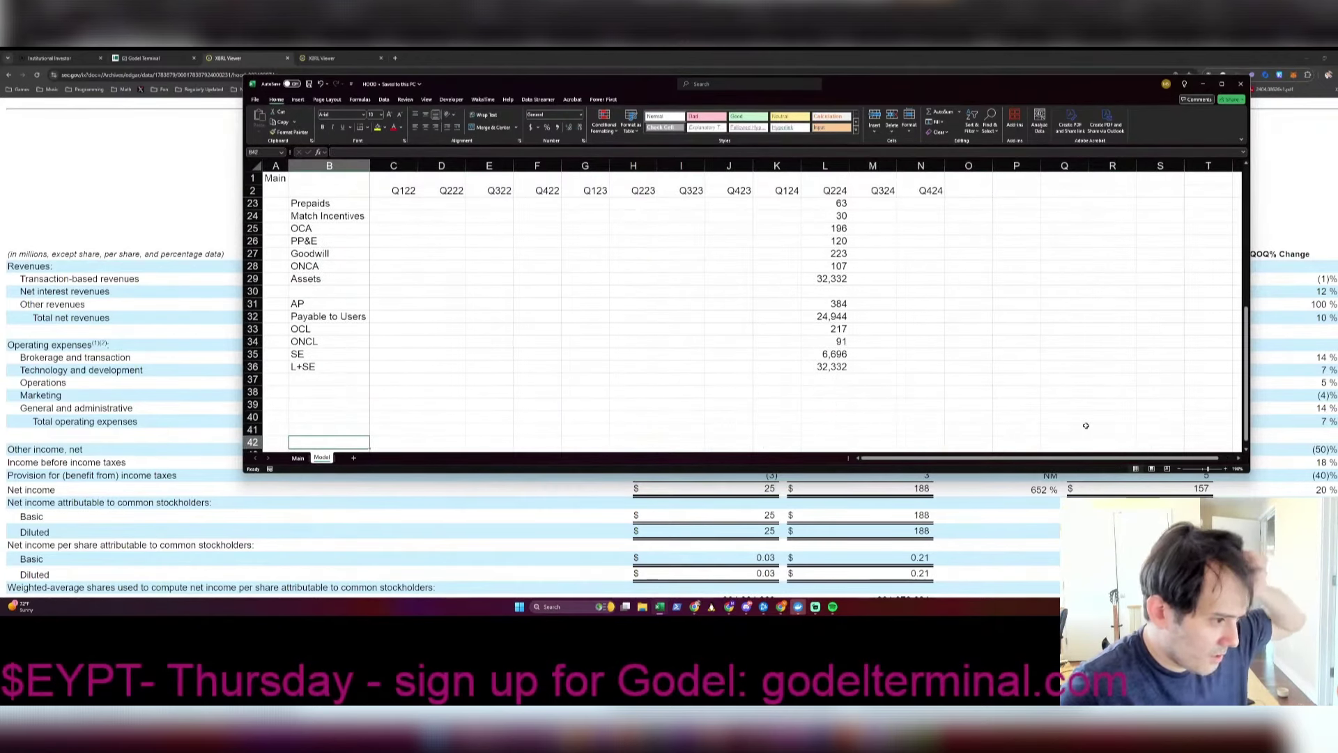
key(ctrl+Home)
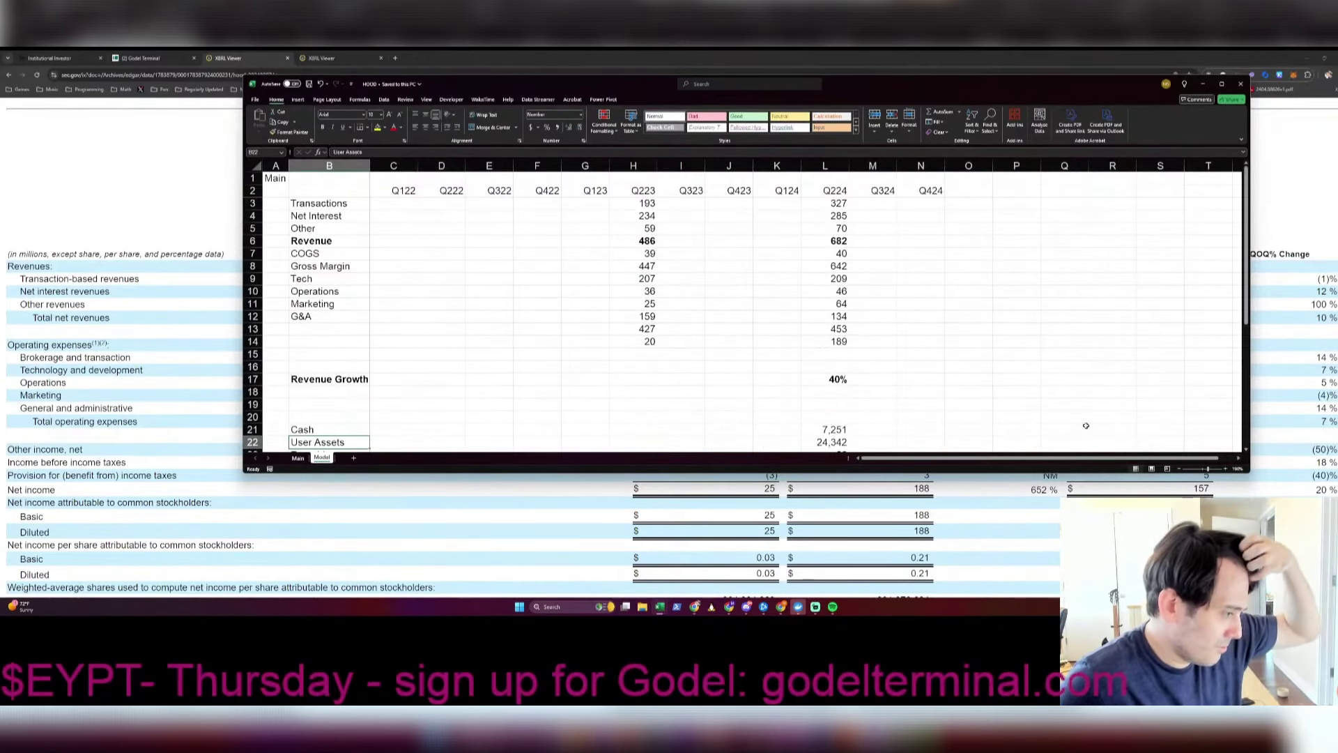
Step: On the Main sheet, enter Cash as 7251 in L5 and Debt as 0 in L6, and calculate EV in L7 as L4-L5+L6
key(ctrl+Page_Up)
key(Up)
key(Up)
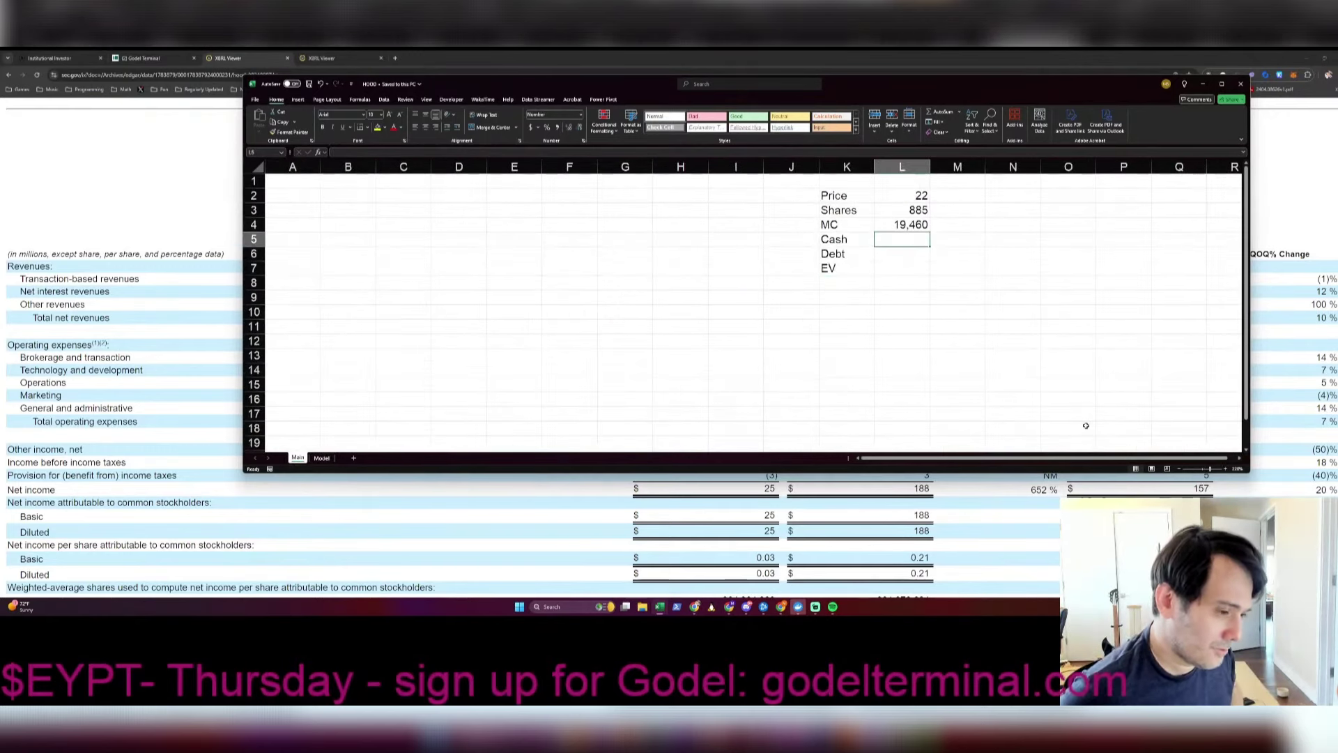
text(7251)
key(Return)
text(0)
key(Return)
text(=L4-L5+L6)
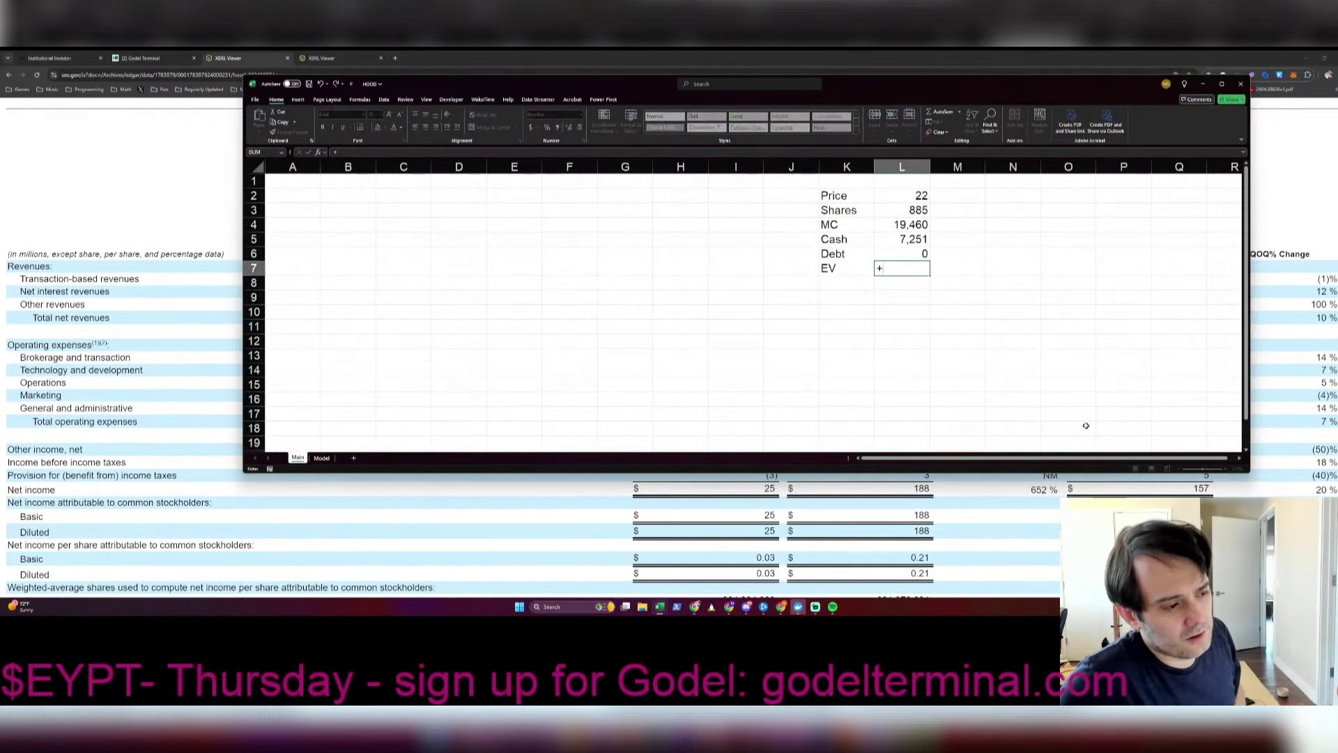
key(Return)
key(Up)
key(Up)
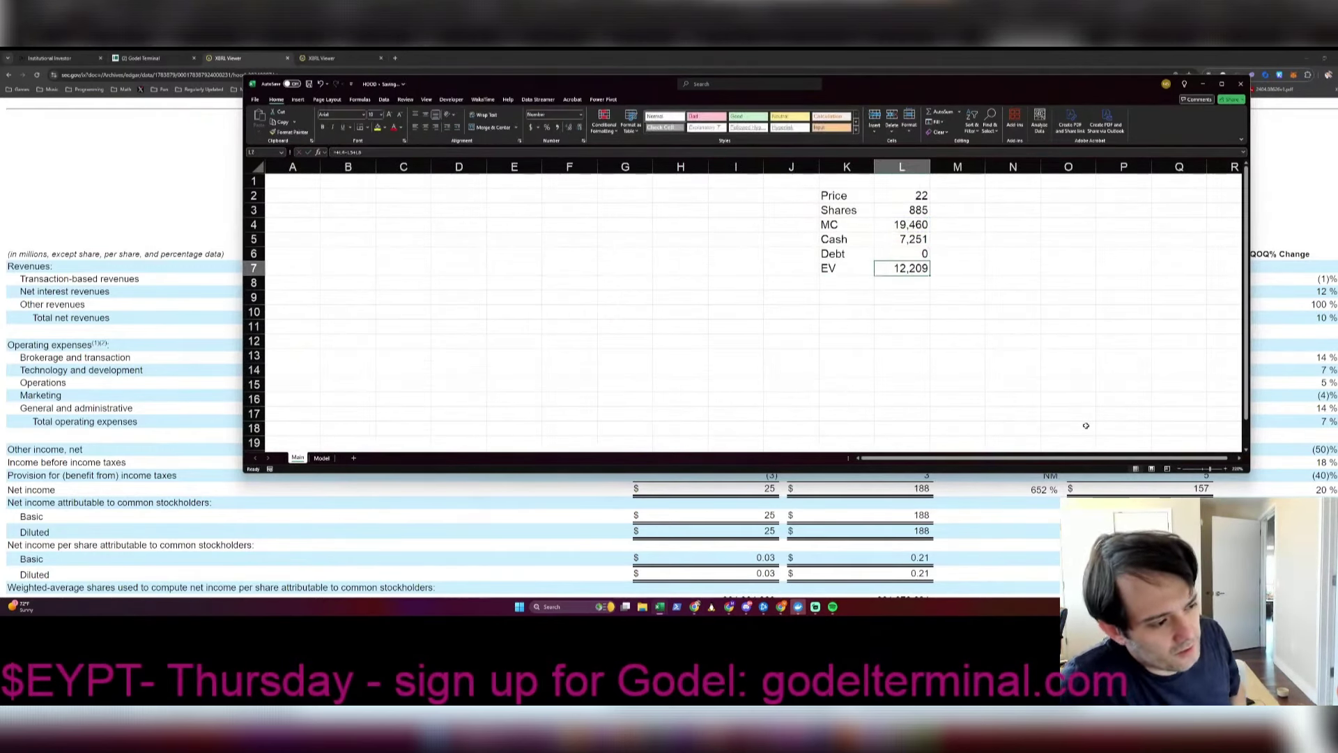
Step: Mark the Debt, Cash and Shares figures as Q224 in column M and save the workbook
key(Right)
text(Q224)
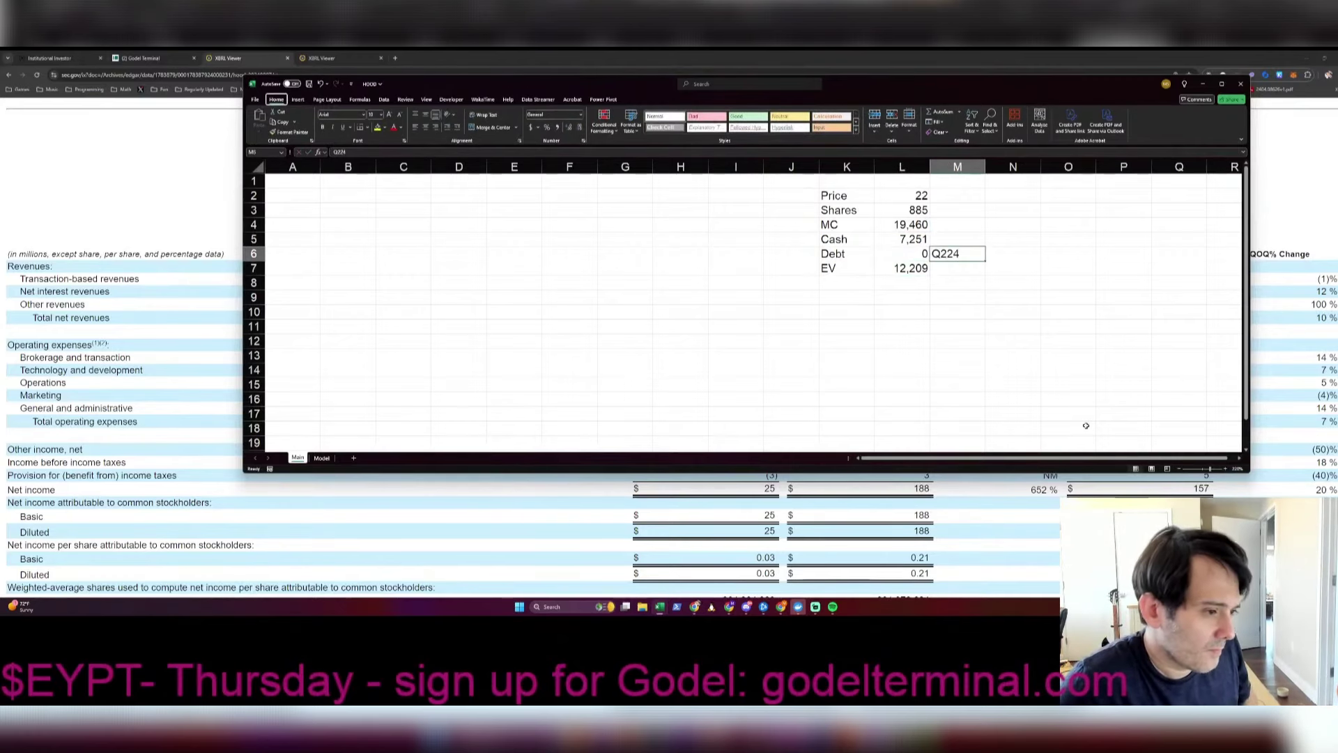
key(Up)
text(Q224)
key(Up)
key(Up)
text(Q224)
key(Up)
key(Left)
key(ctrl+s)
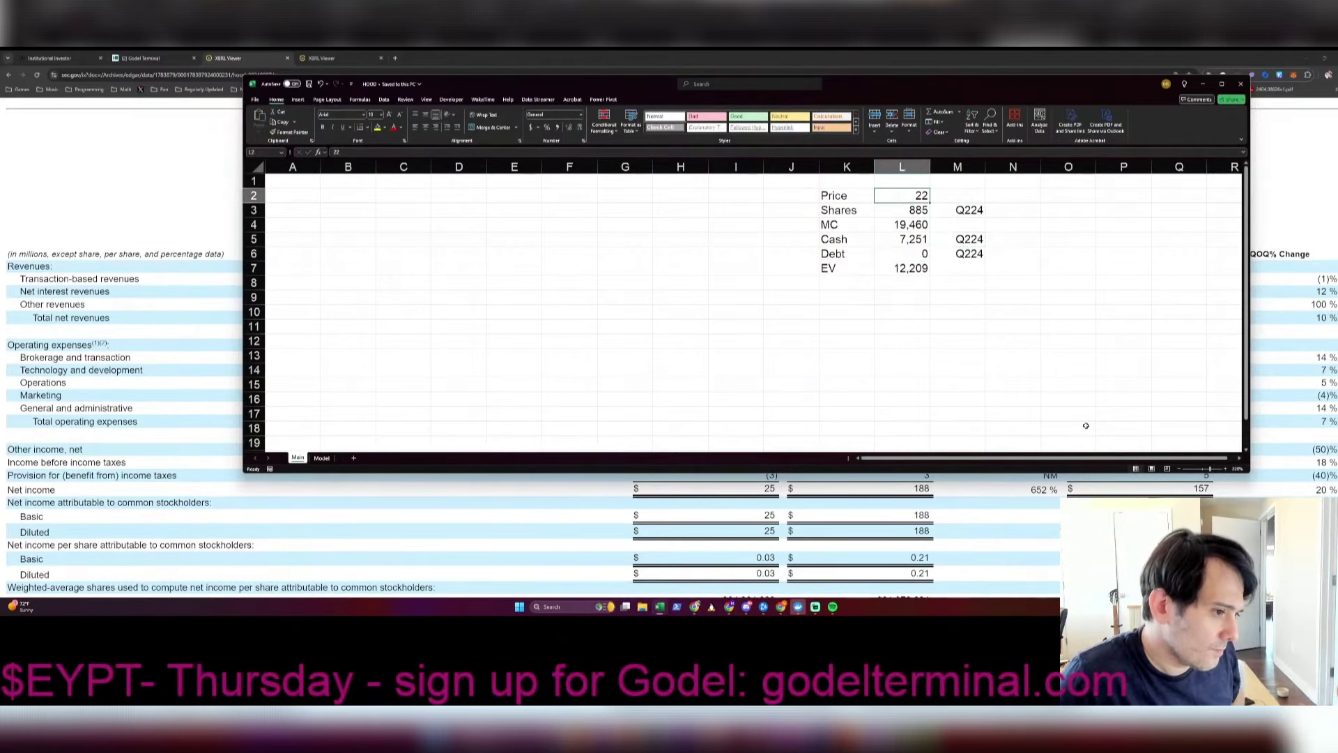
Step: Check the filing's income lines, and insert two blank rows on the Model sheet at row 15, above Revenue Growth
key(ctrl+Page_Down)
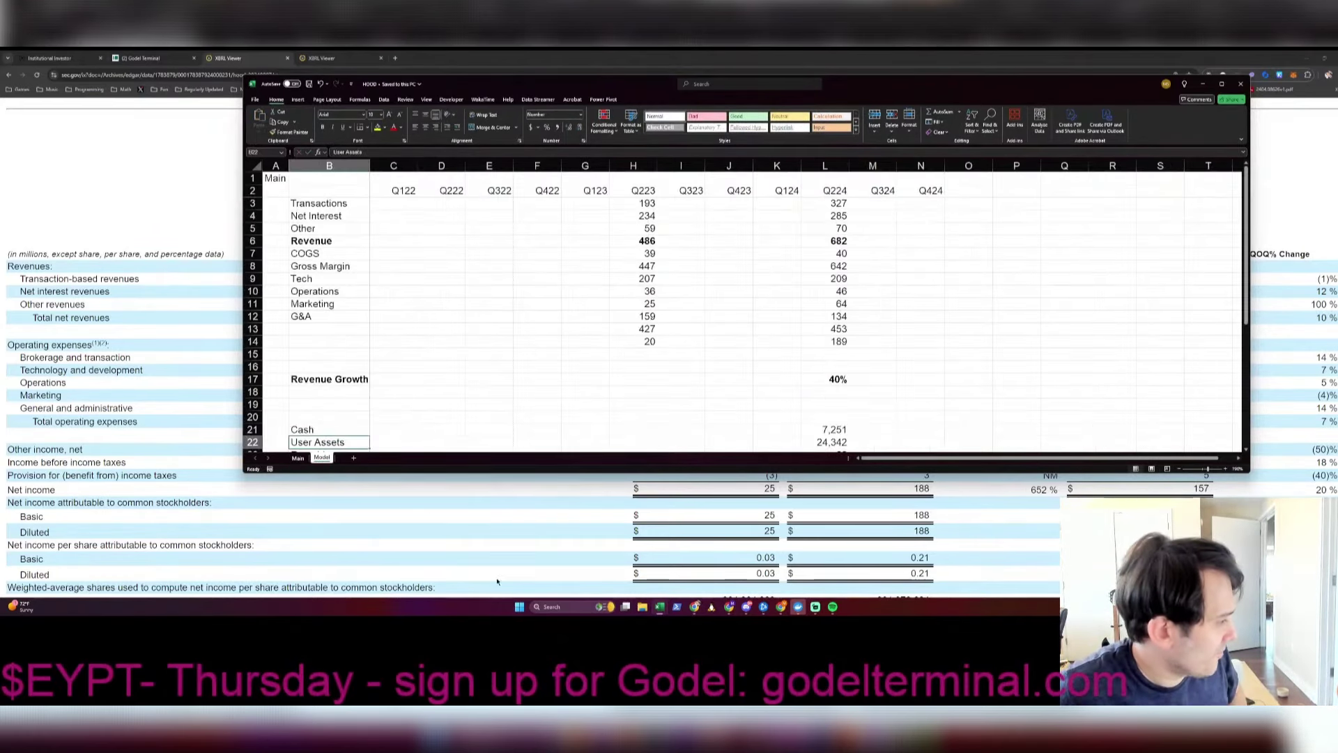
click(192, 453)
scroll(209, 432, down, 3)
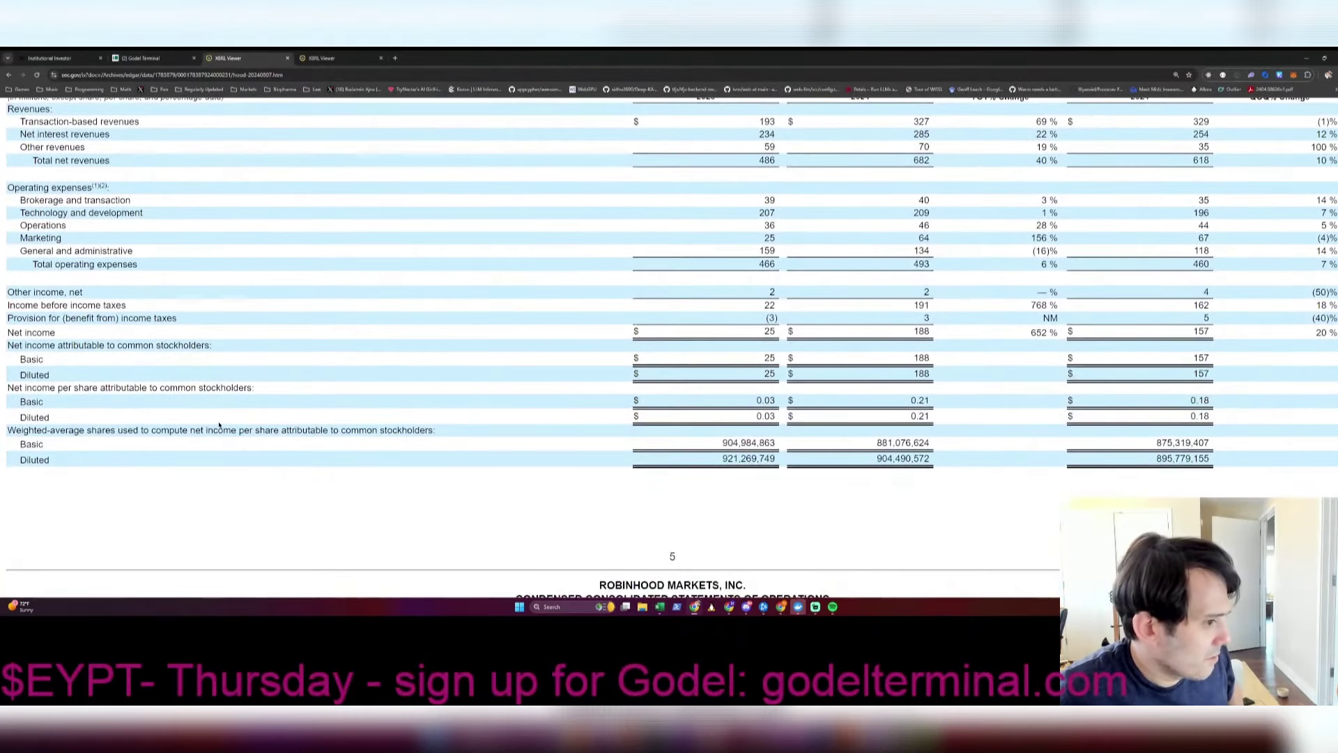
key(alt+Tab)
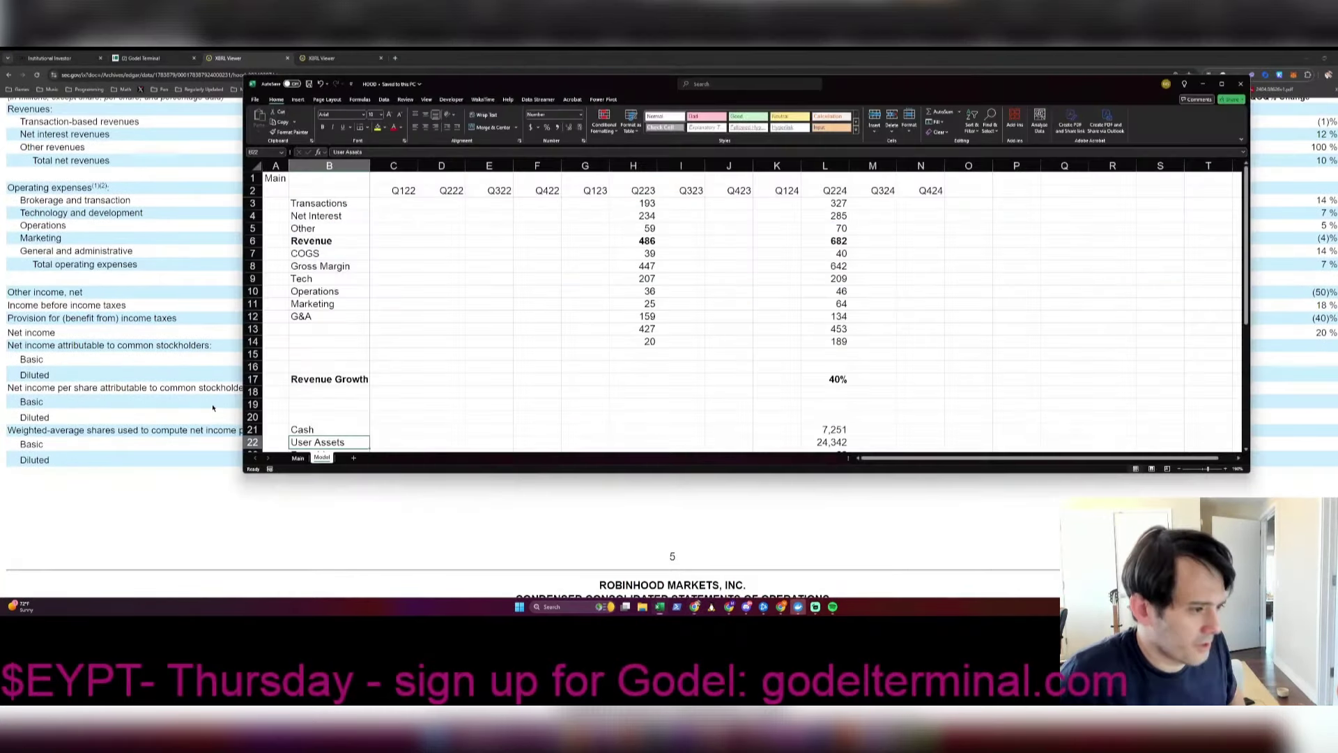
key(Right)
key(Right)
key(Right)
key(Right)
key(Right)
key(Right)
key(Right)
key(Up)
key(Up)
key(Up)
key(Up)
key(Up)
key(Up)
key(Up)
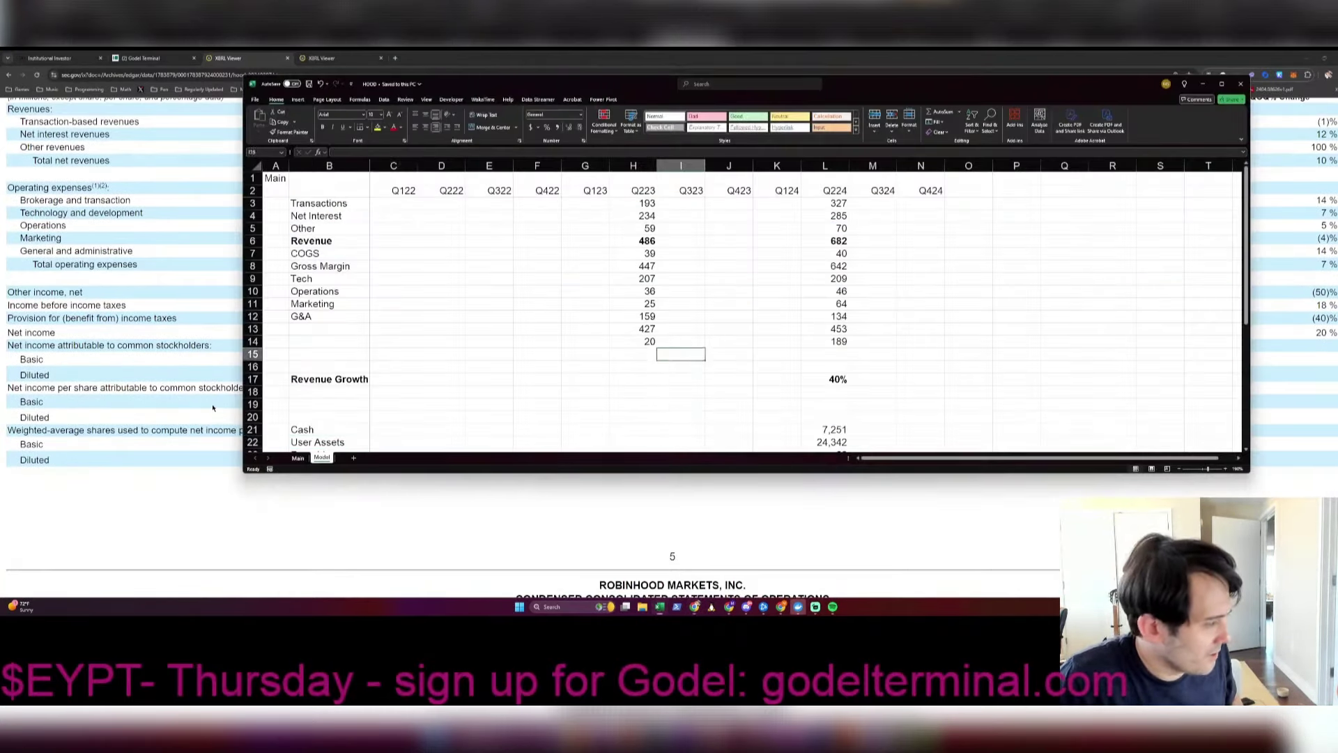
key(Right)
key(Right)
key(Right)
key(shift+space)
key(ctrl+shift+equal)
key(ctrl+shift+equal)
key(Up)
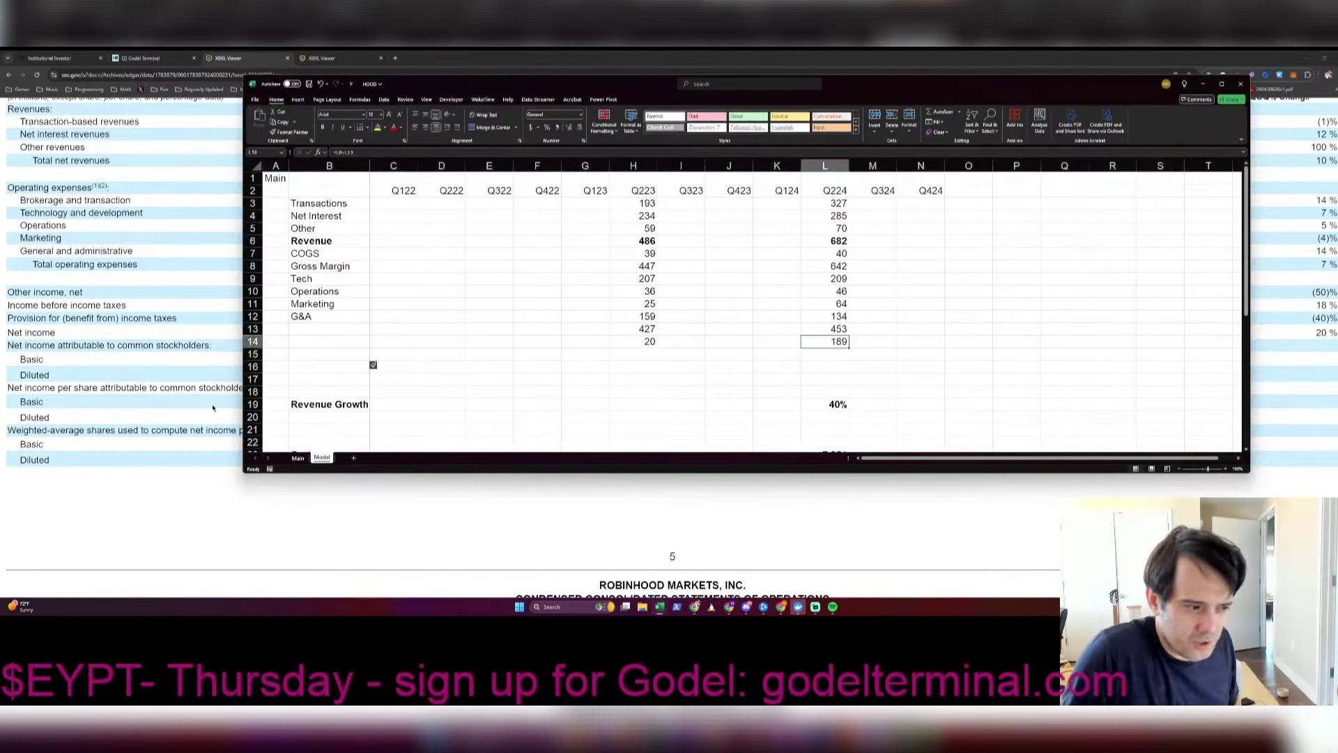
Step: Enter the filing's other income of 2 in row 15 for both Q224 and Q223
key(Down)
key(alt+Tab)
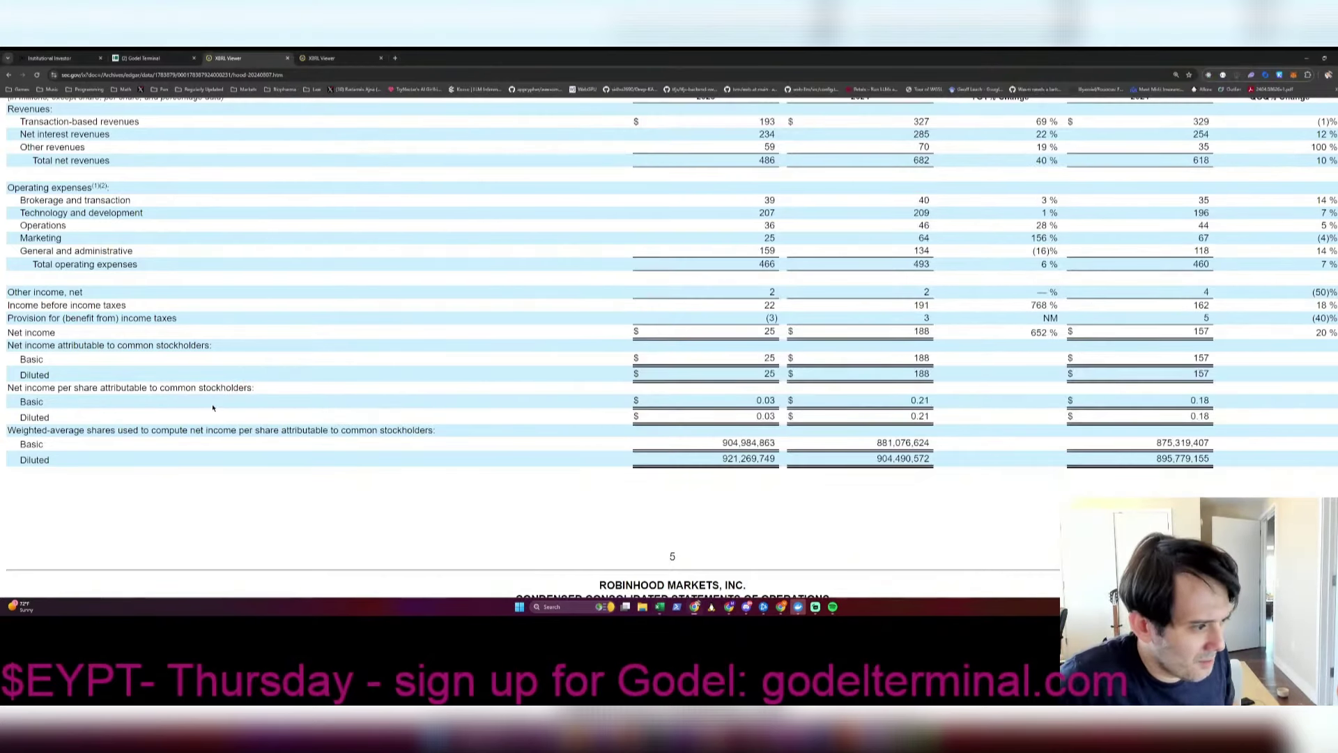
key(alt+Tab)
text(2)
key(Left)
key(Left)
key(Left)
key(Left)
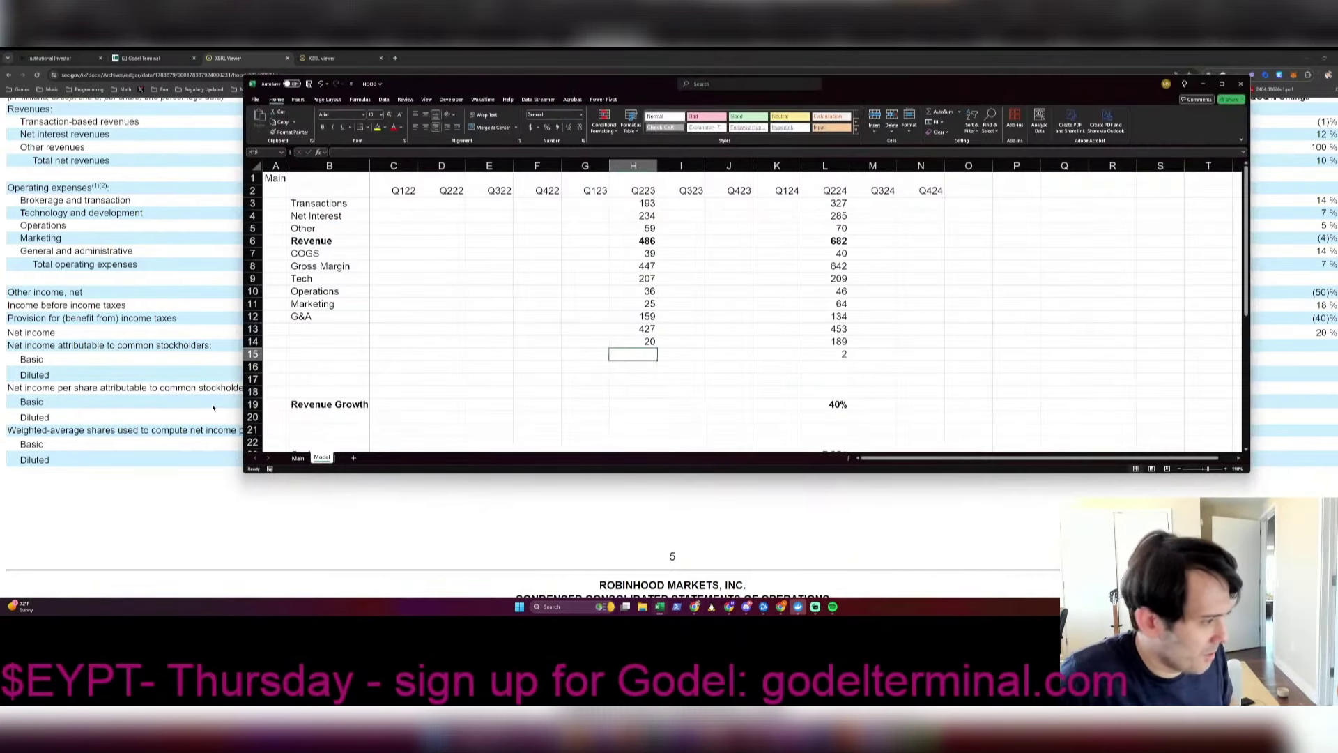
text(2)
Step: Label B14 as Operating Income and B13 as Operating Expenses
key(Left)
key(Left)
key(Left)
key(Left)
key(Left)
key(Left)
key(Up)
text(O)
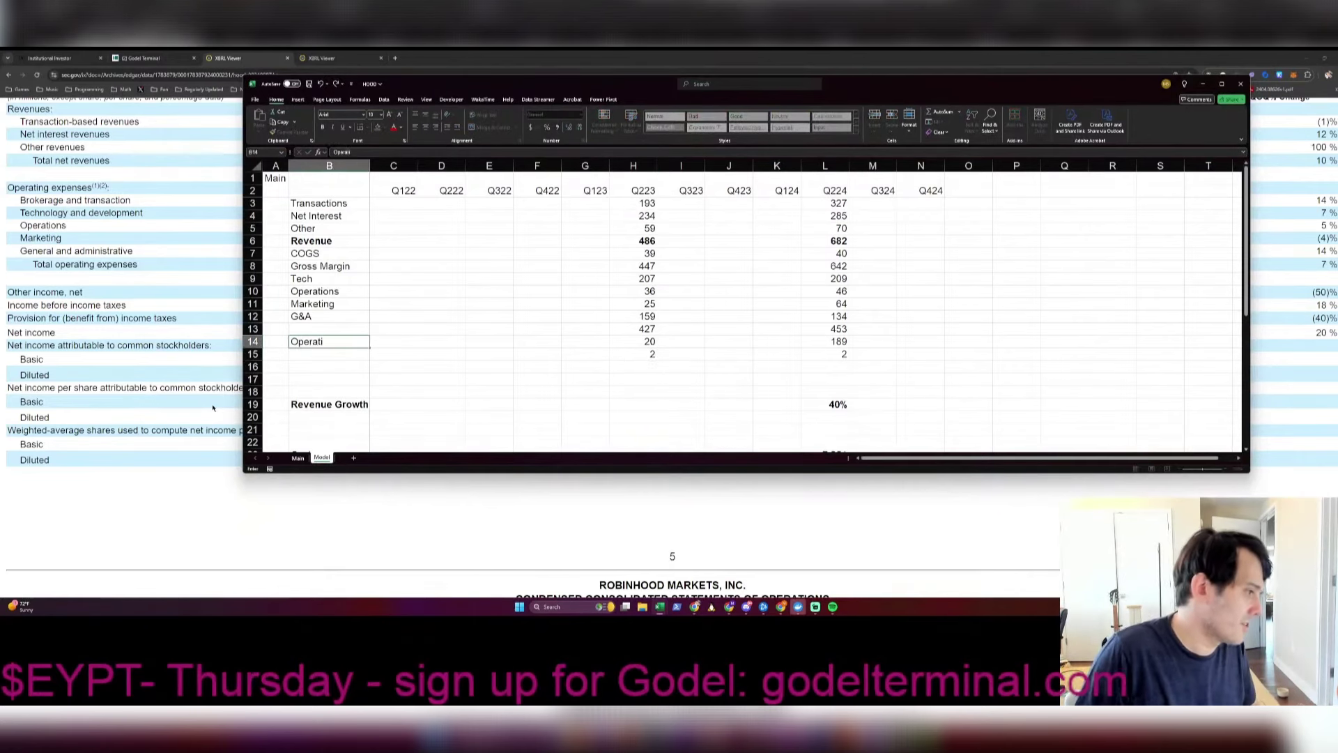
text(perating Income)
key(Up)
text(Operating Income)
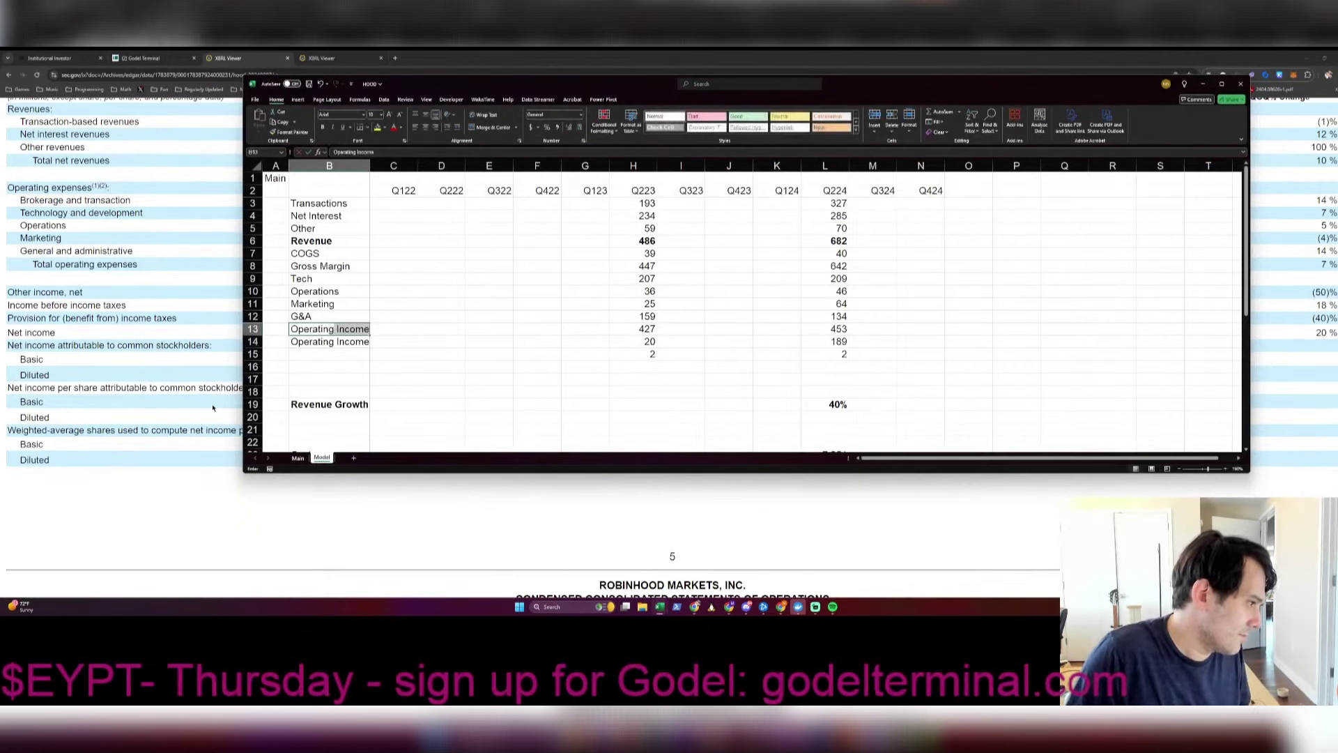
text(penses)
key(Return)
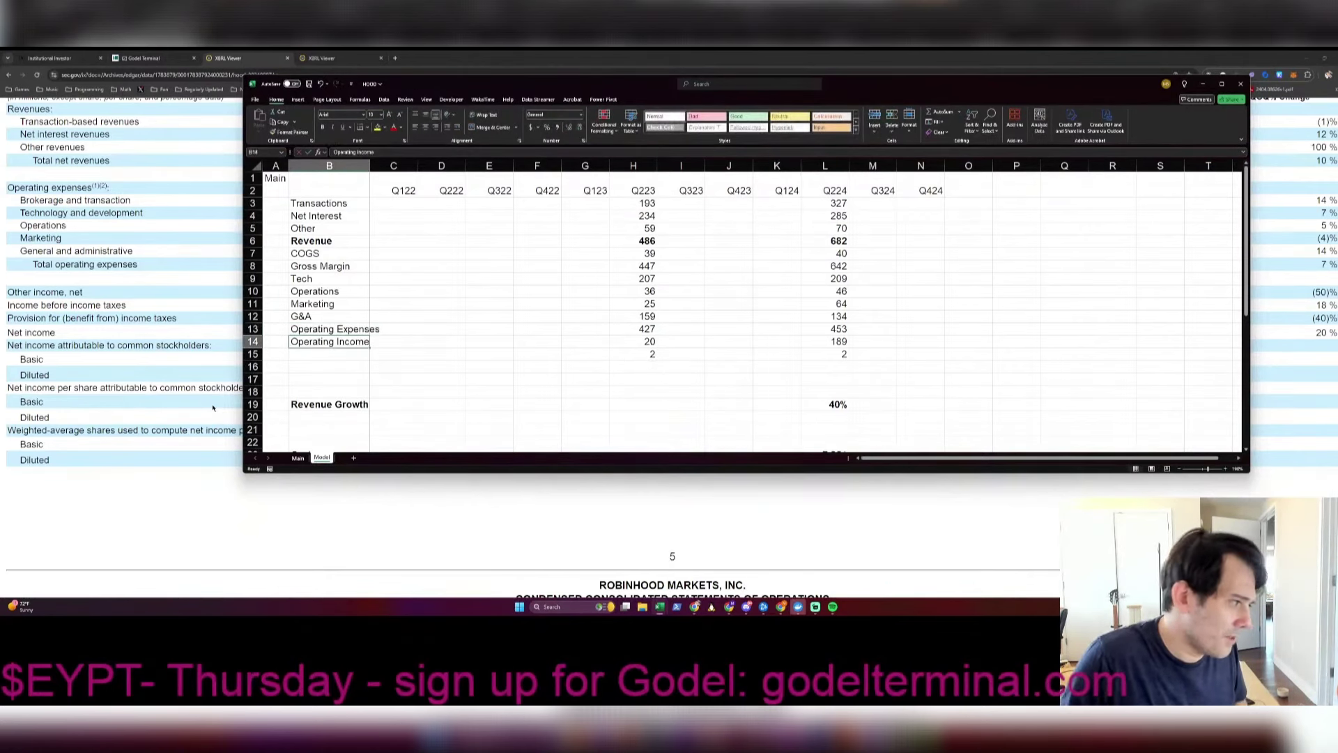
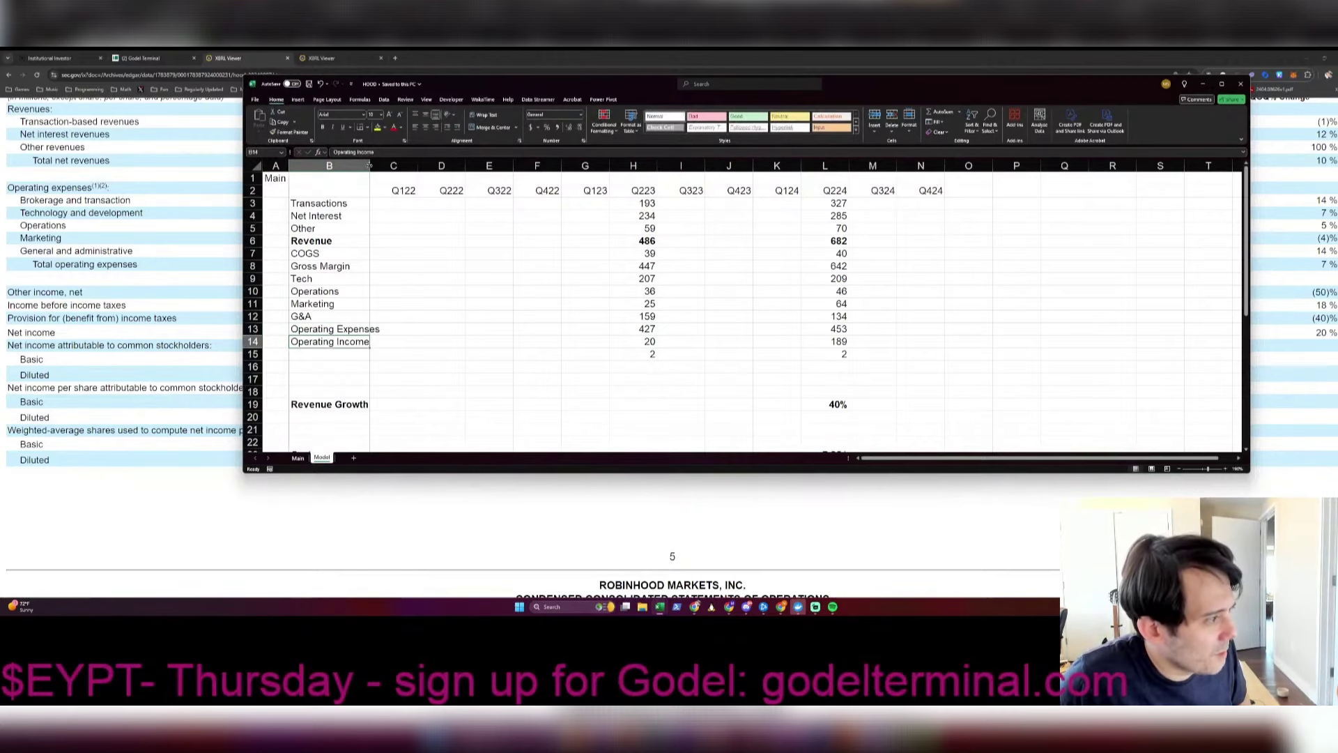
Step: Widen column B to fit its labels and label B15 as Other Income
drag(370, 165, 390, 165)
click(380, 358)
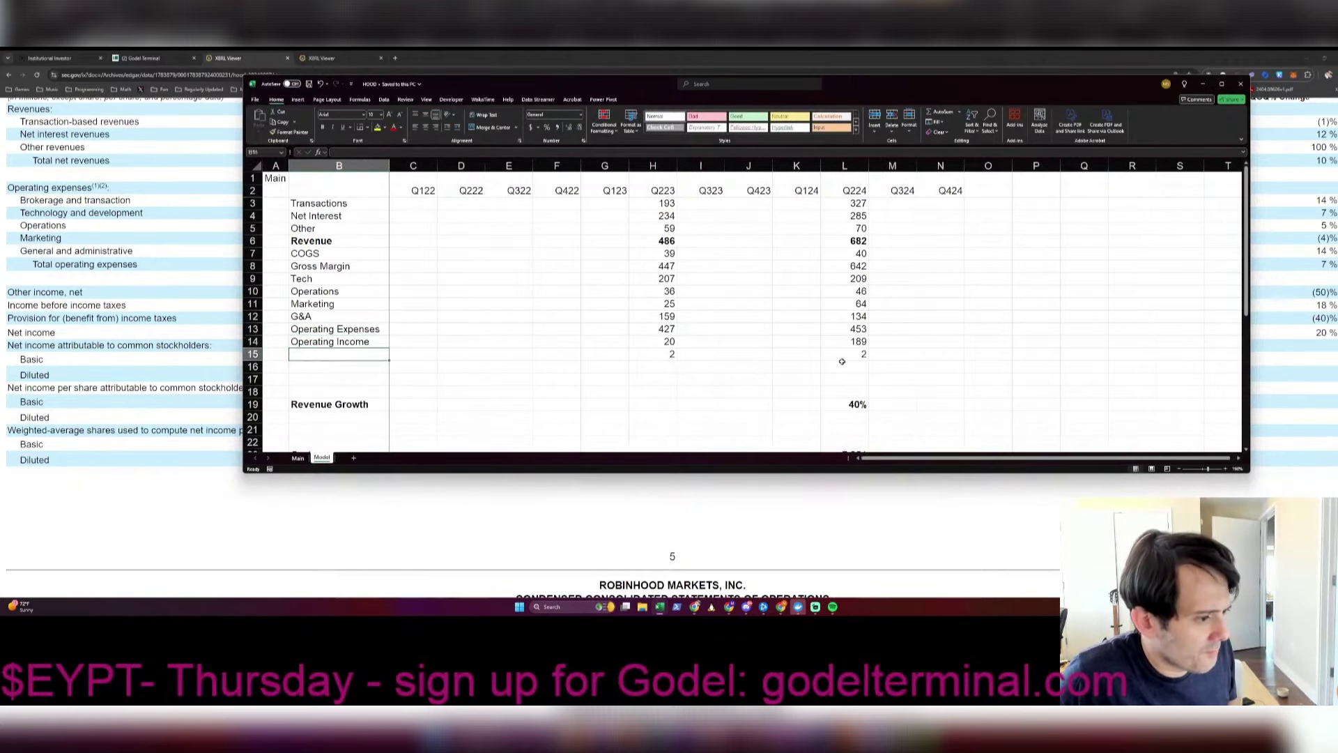
click(846, 368)
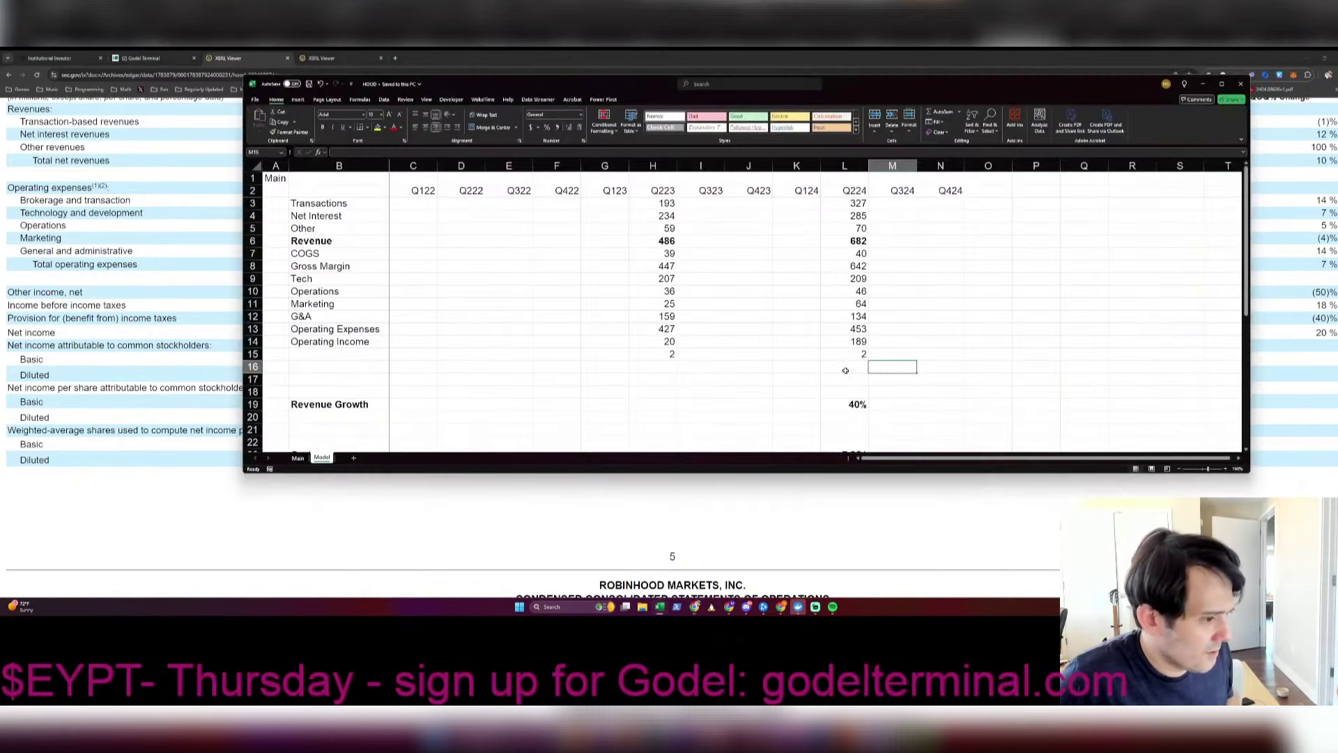
key(Up)
key(Home)
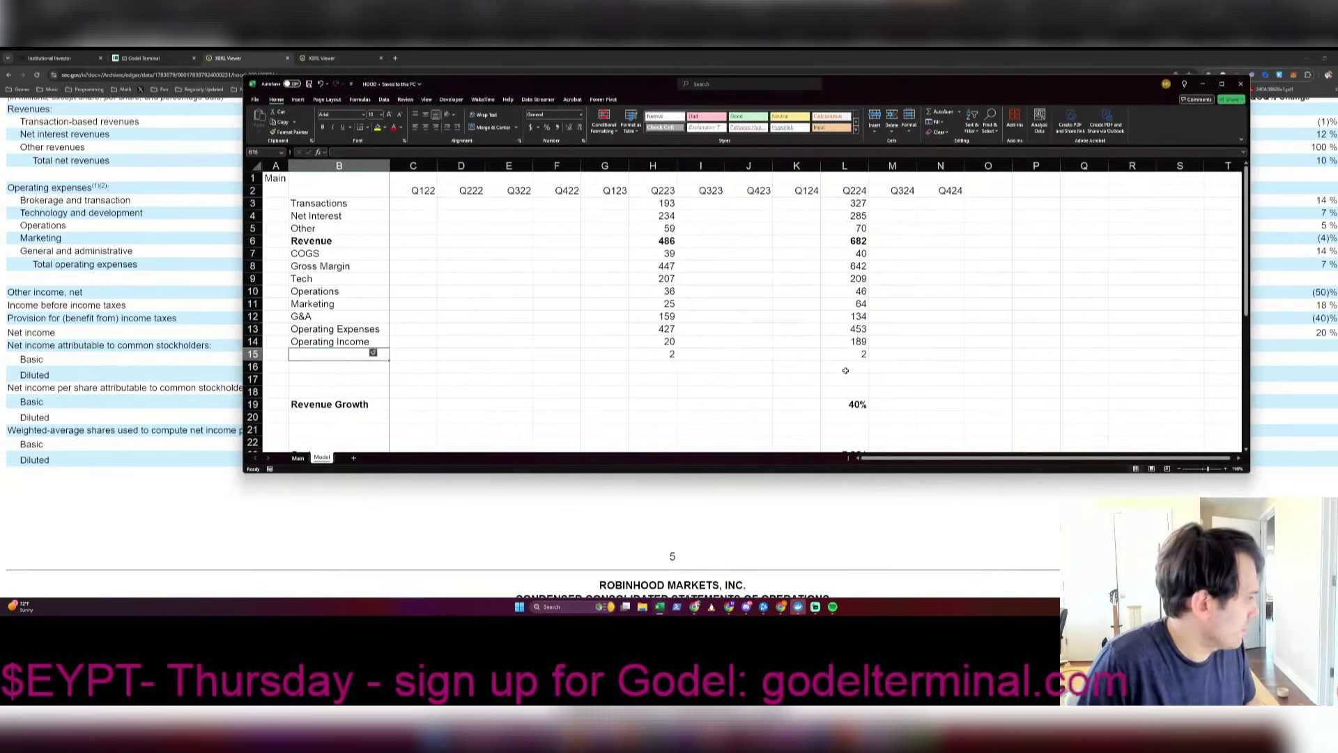
text(Interest Income)
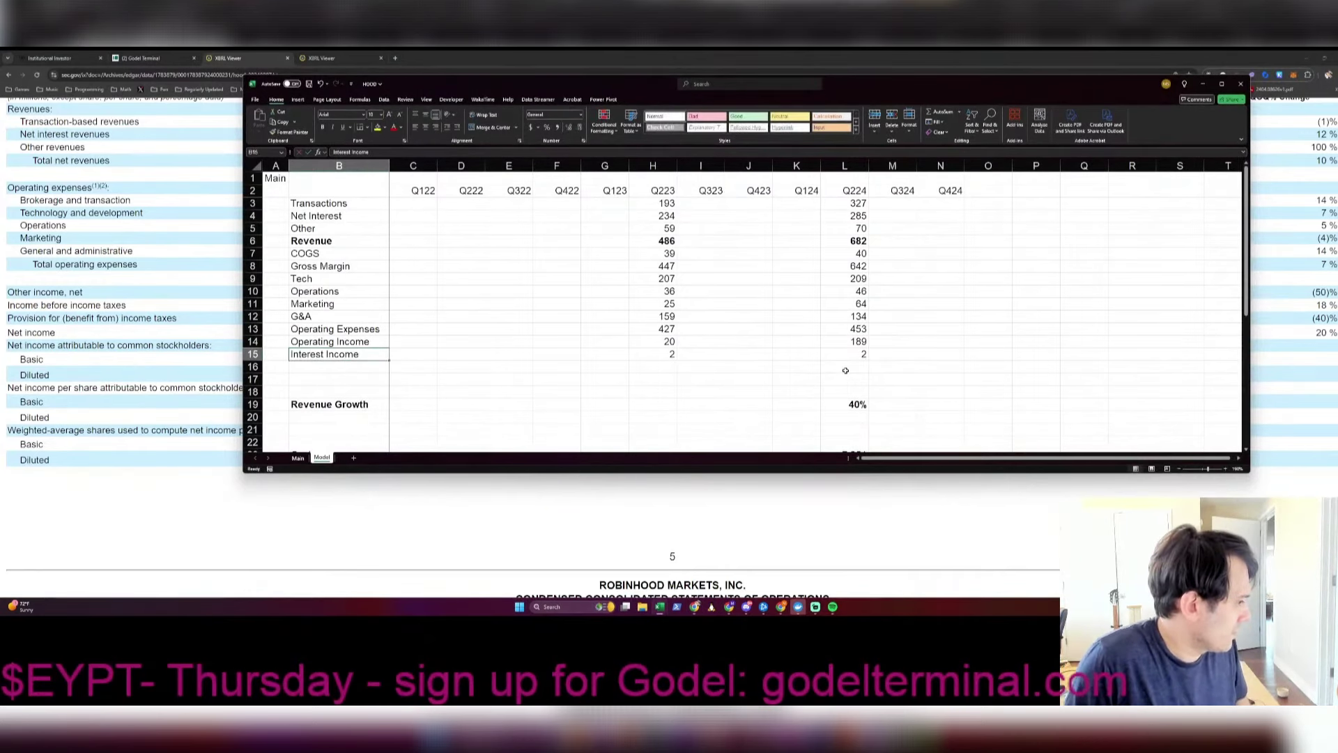
text(Other Income)
key(Return)
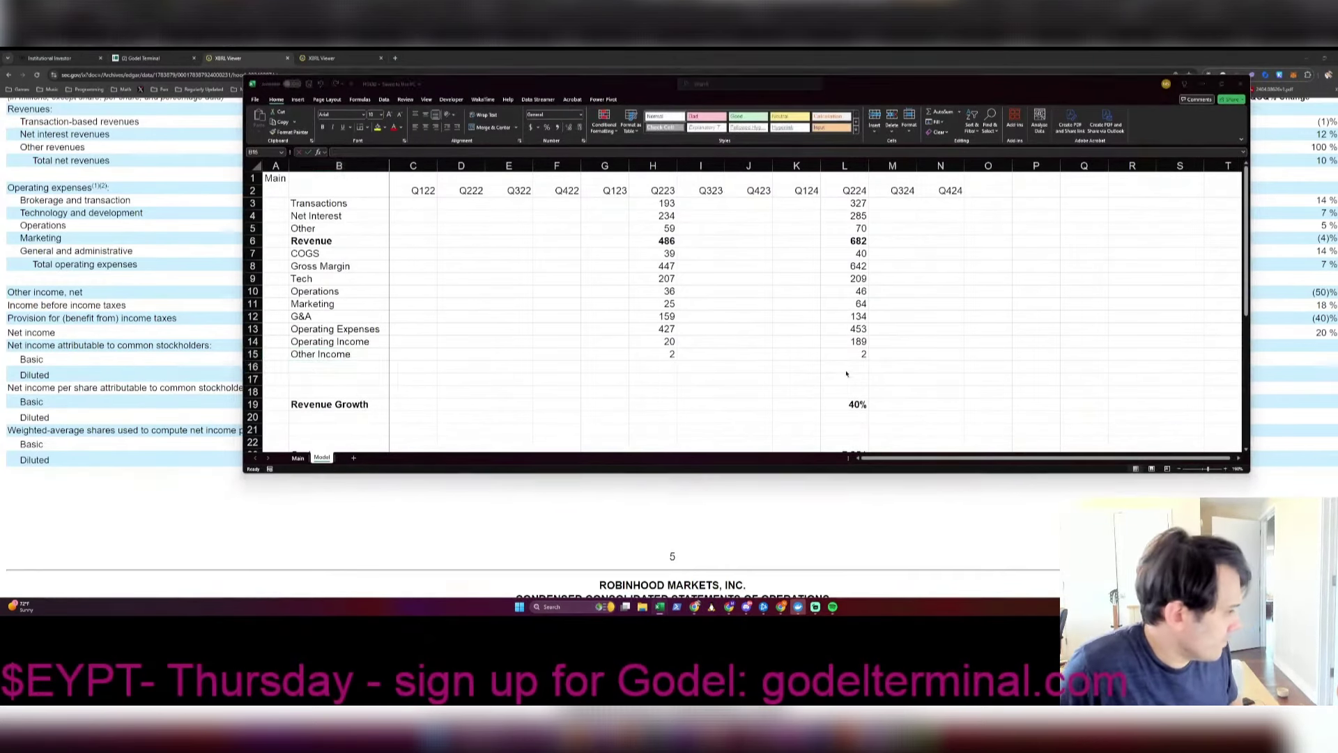
Step: Label B16 as Pretax Income and calculate it as operating income plus other income in H16 and L16
key(alt+Tab)
key(alt+Tab)
text(Pre)
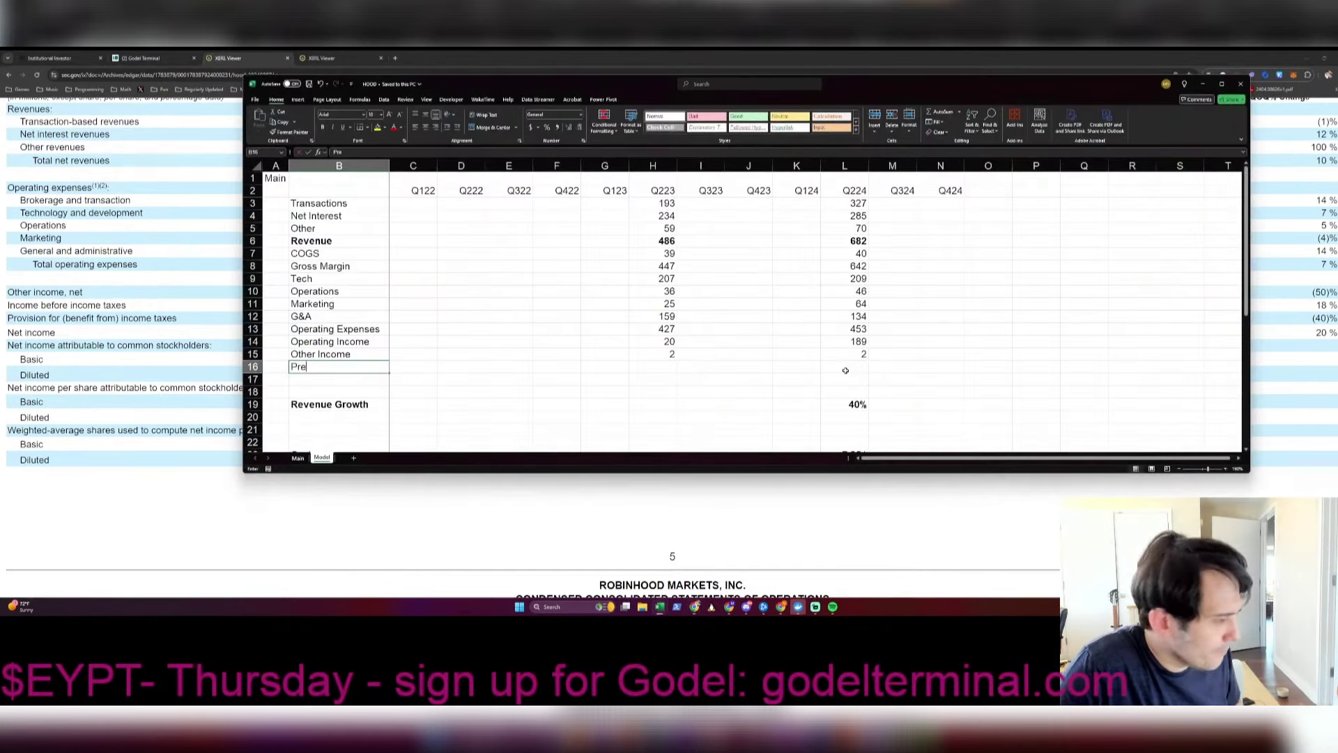
text(tax Income)
key(Tab)
key(Tab)
key(Tab)
key(Tab)
key(Tab)
key(Tab)
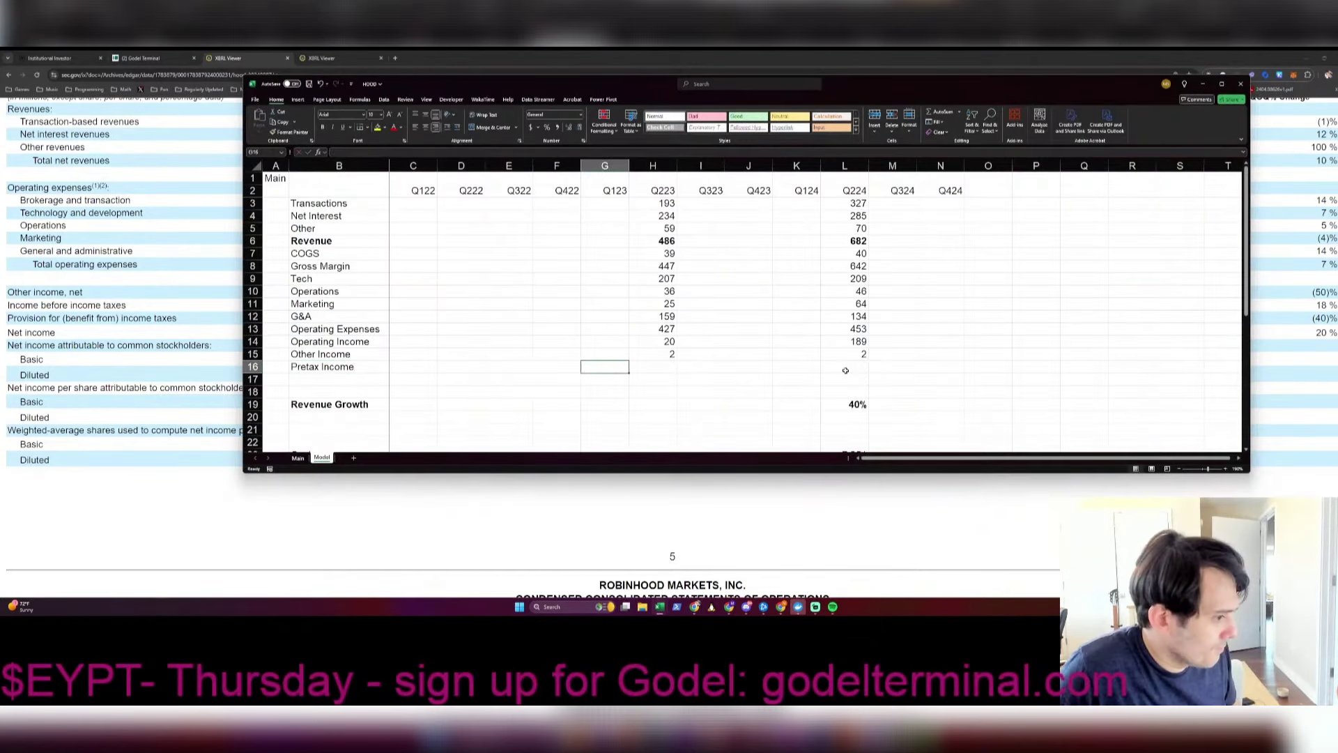
text(=H14+H15)
key(Tab)
key(Tab)
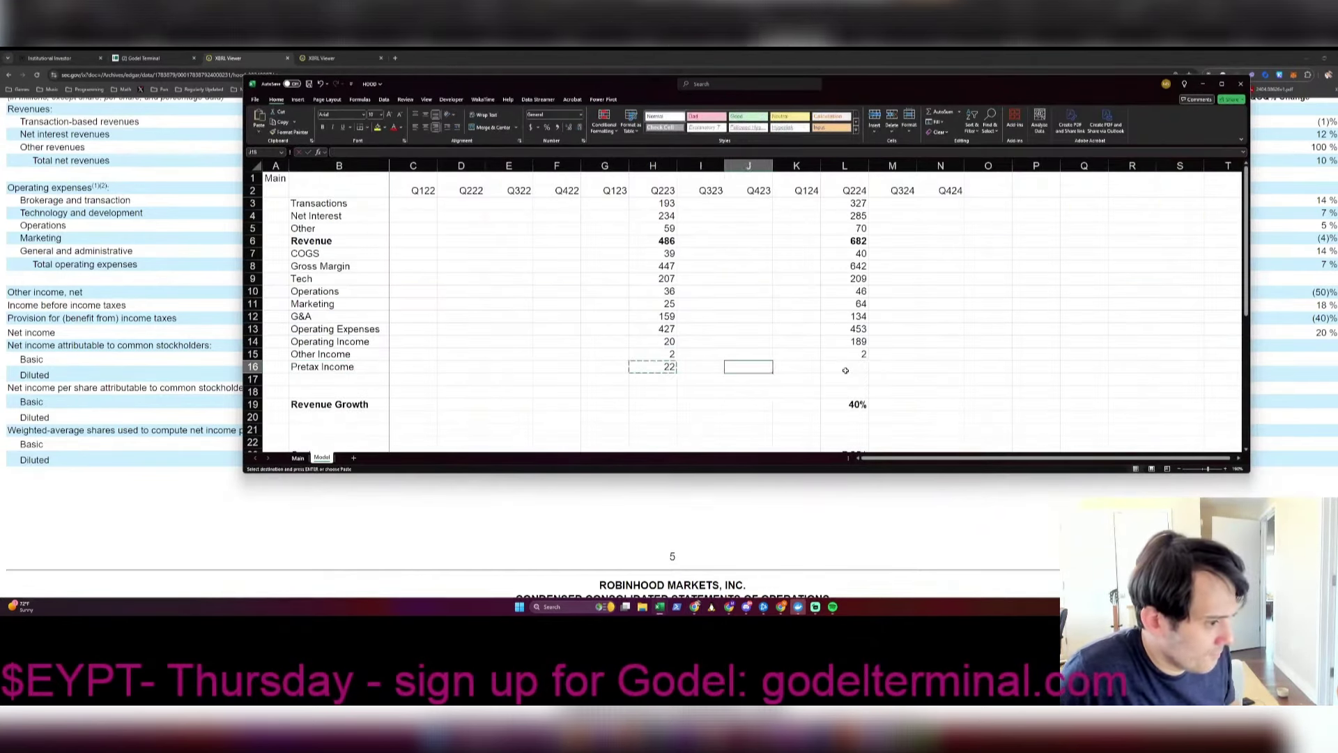
click(846, 367)
text(=L14+L15)
key(Return)
Step: Insert three blank rows below Pretax Income and calculate Q224 net income in L18 as L16-L17
key(shift+space)
key(ctrl+shift+equal)
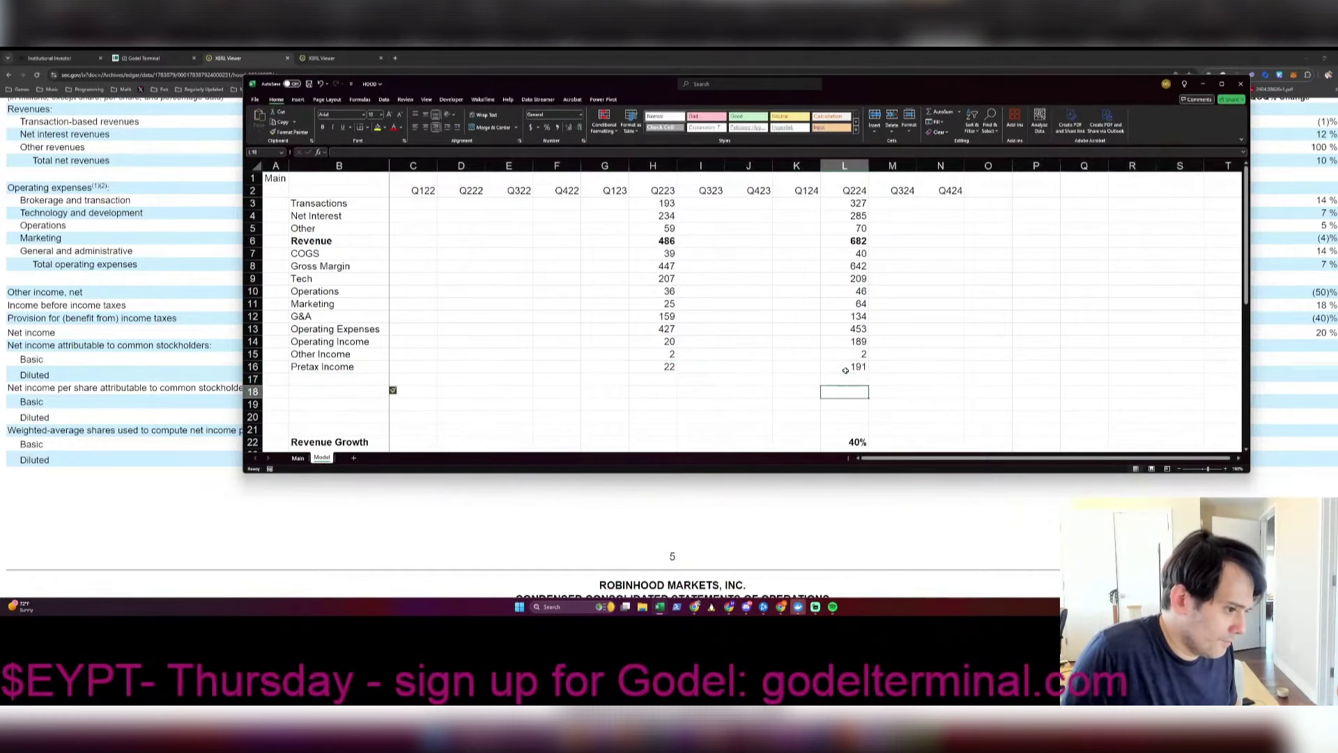
key(Up)
key(Up)
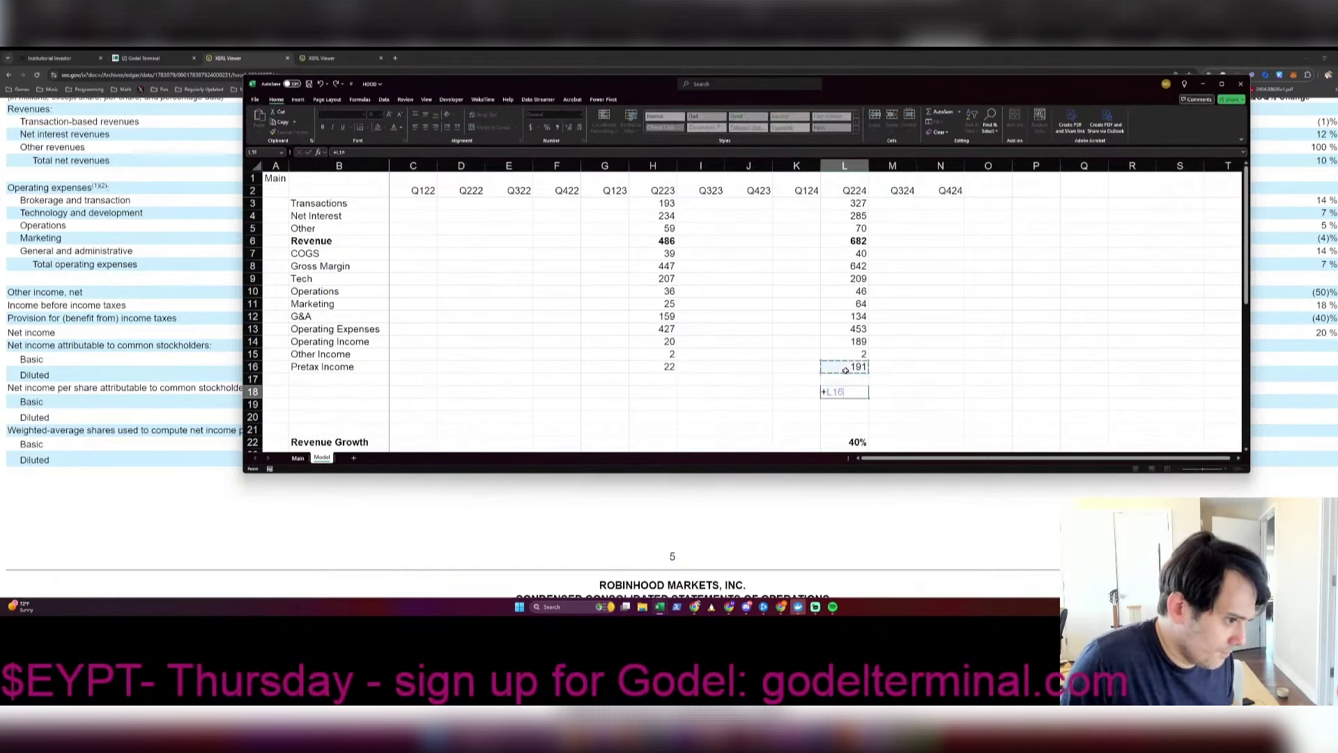
key(Return)
Step: Label B17 as Taxes and B18 as Net Income
key(Home)
key(Up)
text(Taxes)
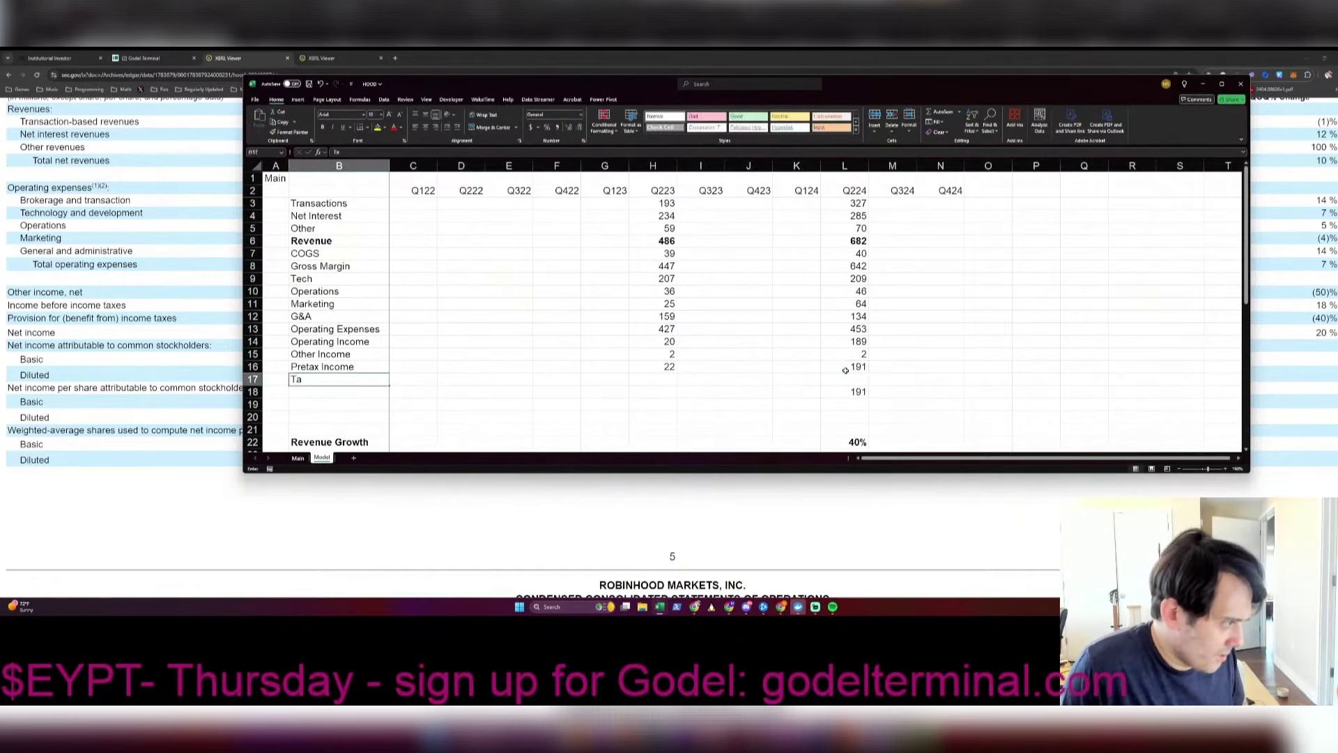
key(Return)
text(Net )
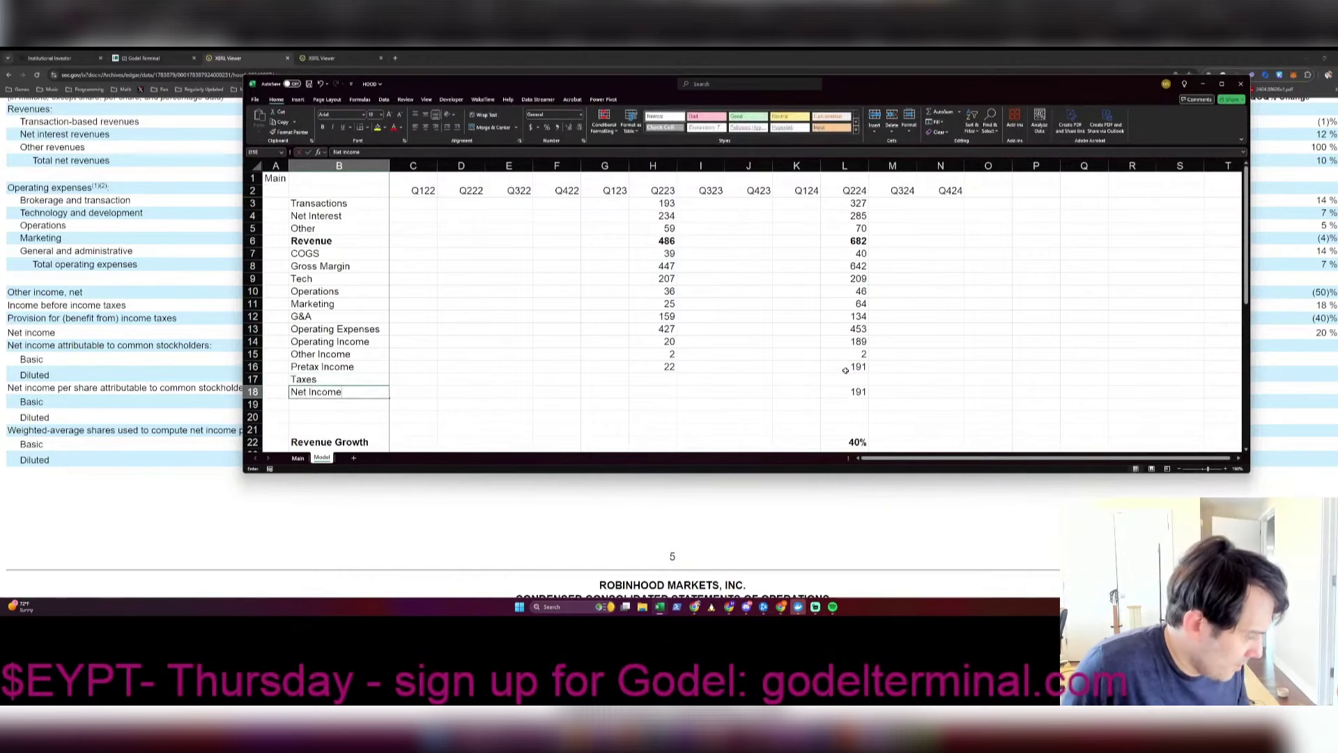
text(Income)
key(Return)
Step: Enter the Q224 diluted weighted-average share count from the filing, 904.4906 in millions, in L20
key(alt+Tab)
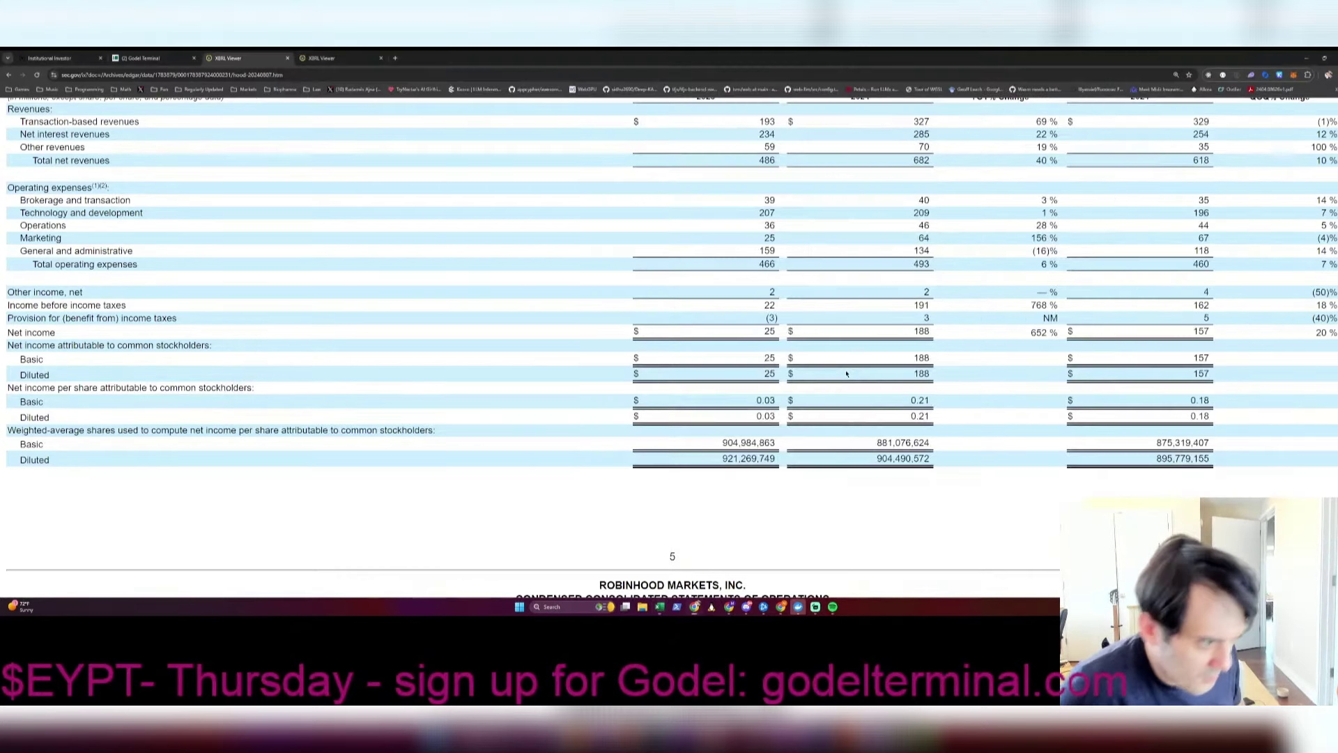
key(alt+Tab)
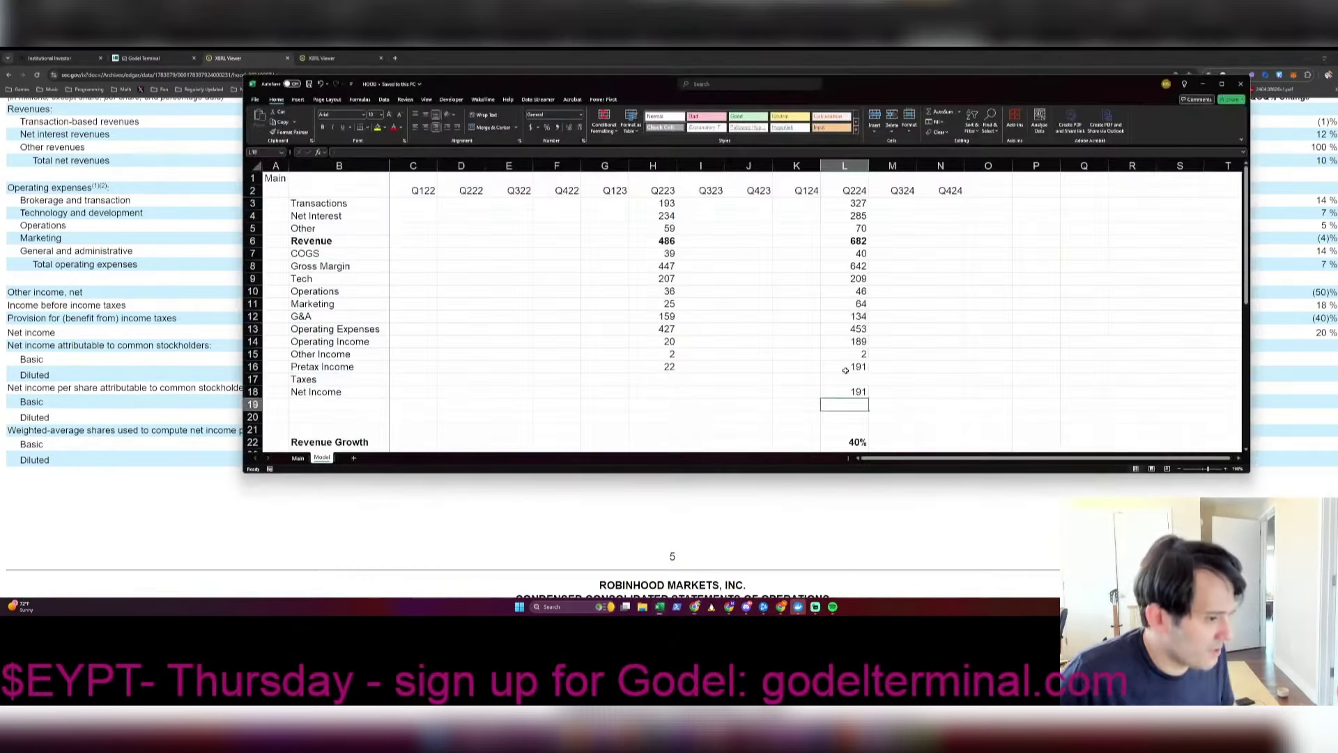
key(alt+Tab)
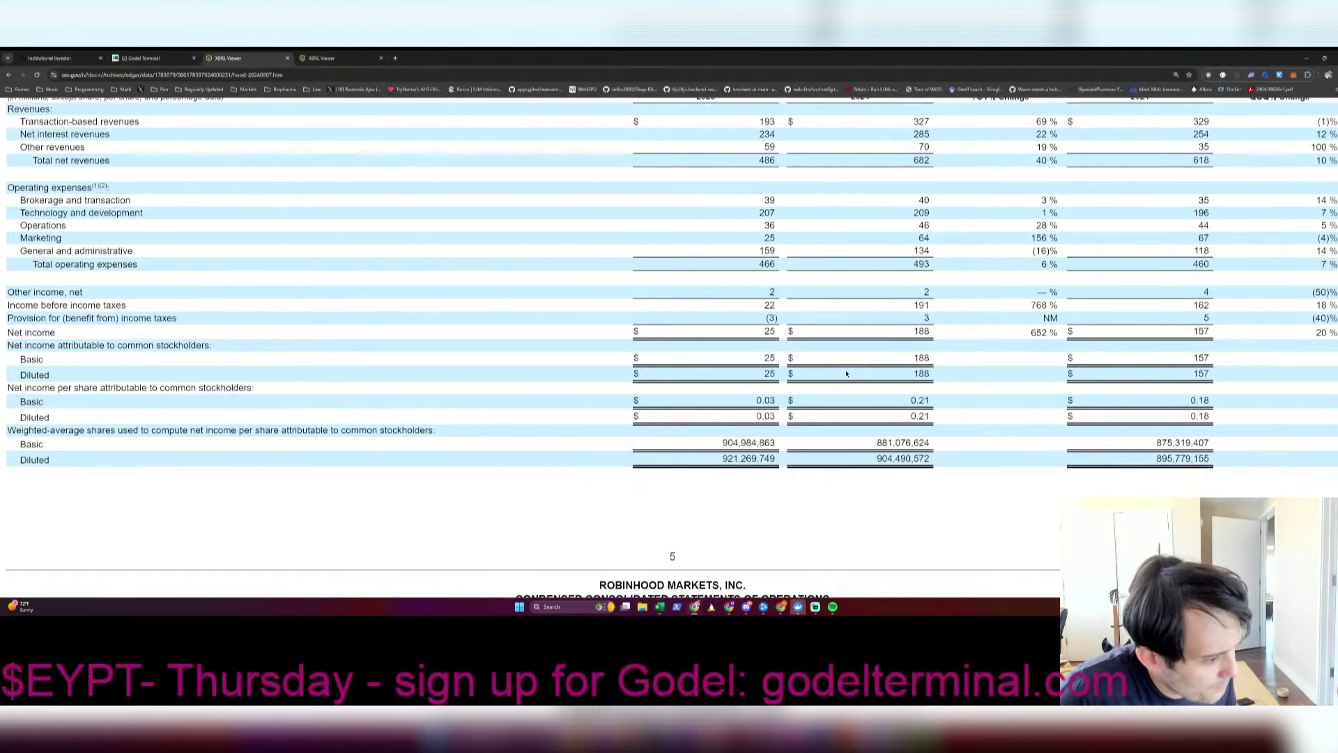
key(alt+Tab)
text(904.490)
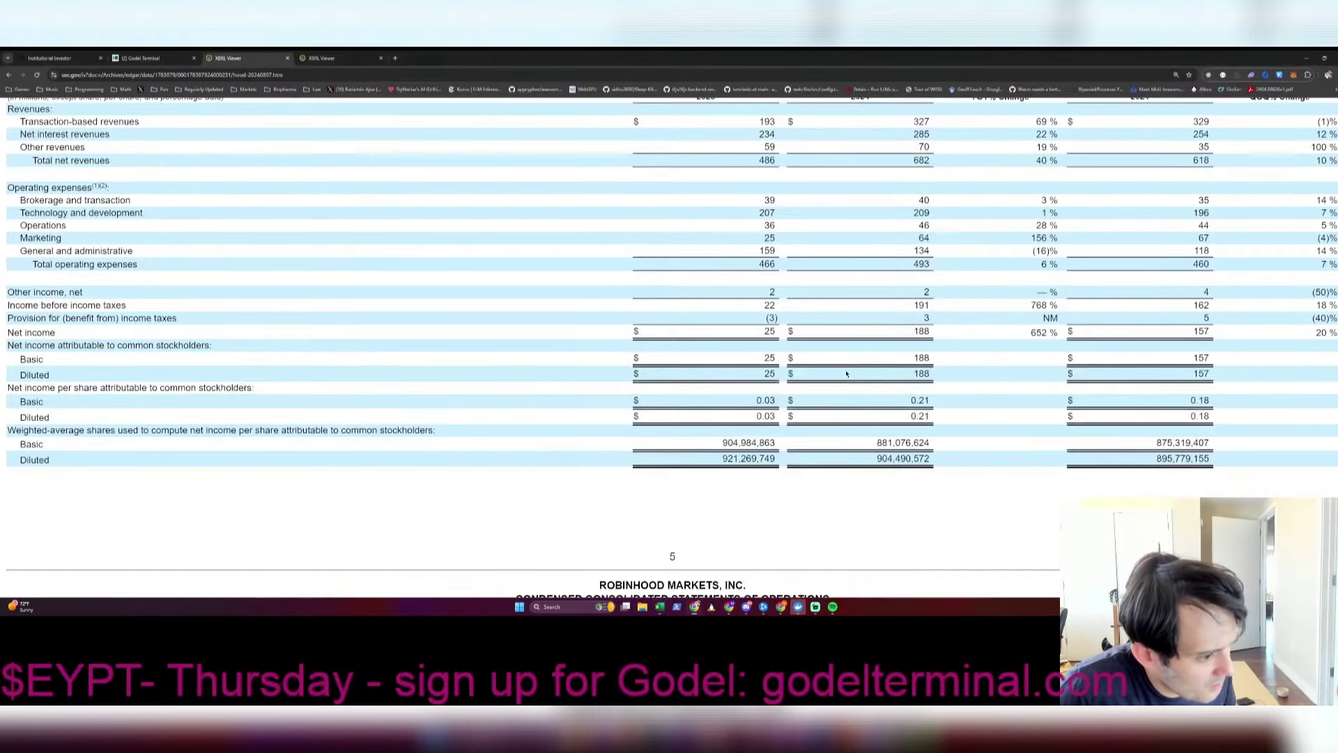
key(alt+Tab)
key(alt+Tab)
Step: Return from the filing to the Excel Model sheet and copy the net income formula from L18 to H18 for Q223
click(845, 370)
key(alt+Tab)
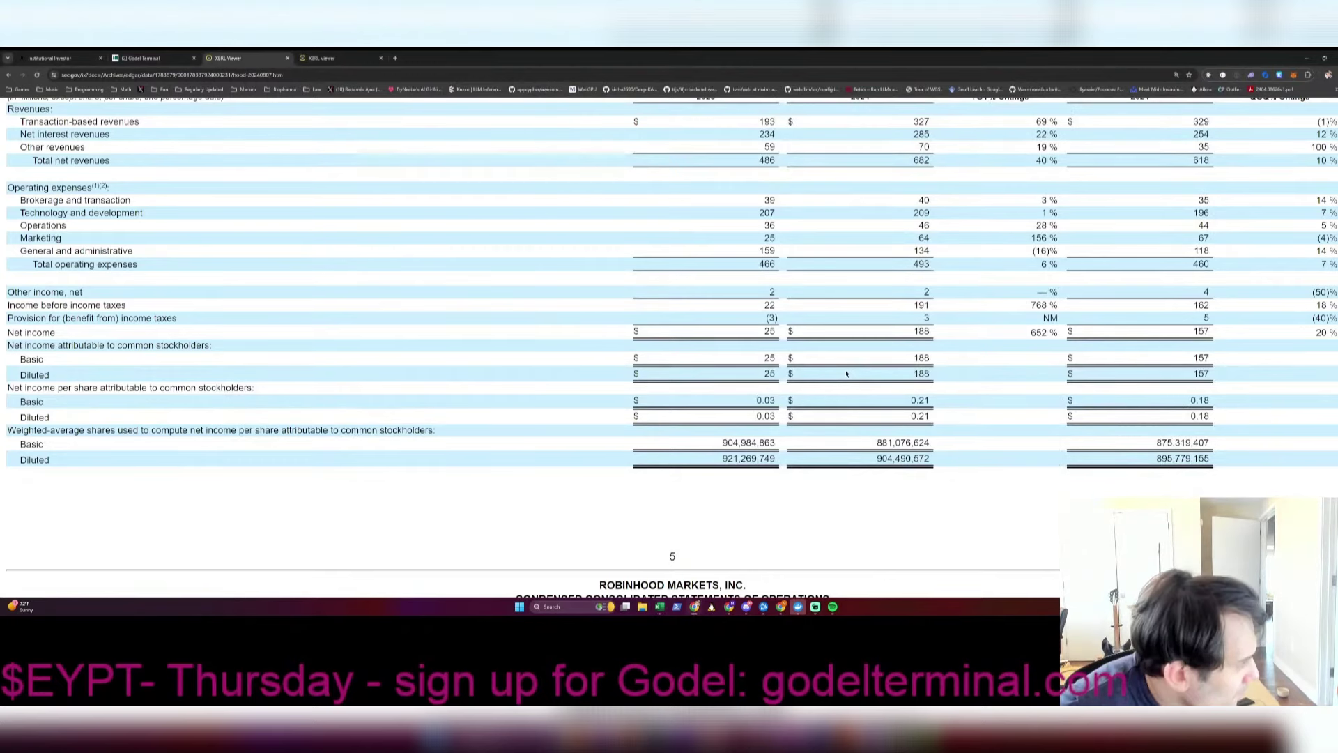
key(alt+Tab)
key(Down)
key(Down)
key(ctrl+c)
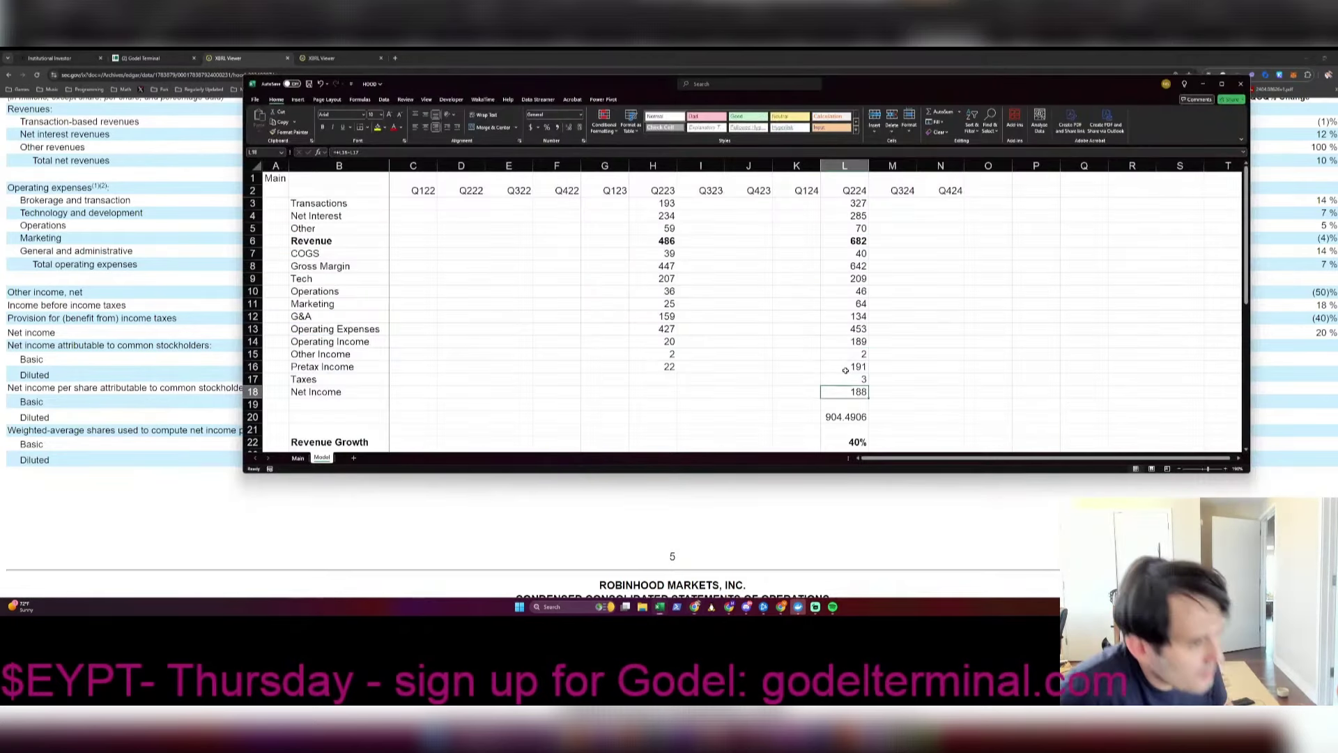
key(Left)
key(Left)
key(Left)
key(Left)
key(ctrl+v)
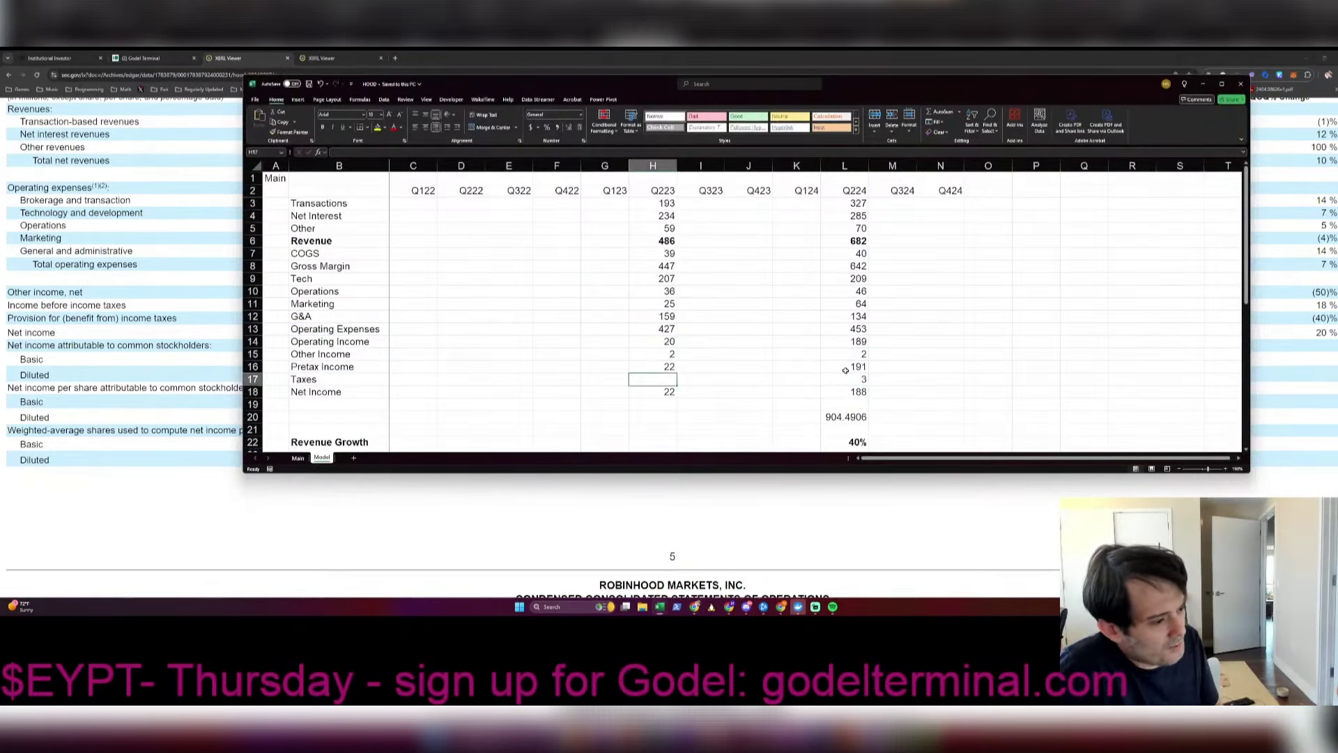
Step: Enter the Q223 taxes of -3 from the filing's income statement in the model
key(alt+Tab)
key(alt+Tab)
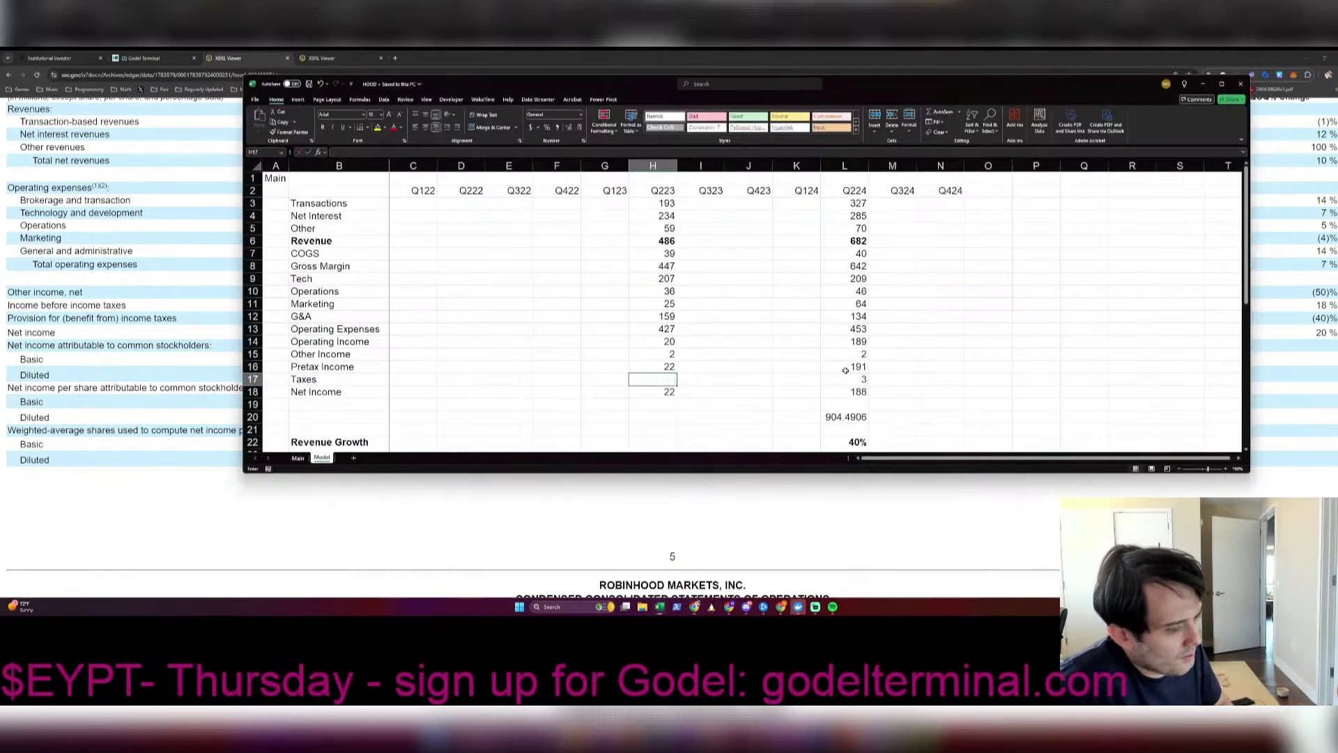
key(Left)
Step: Label the two rows below Net Income as EPS (row 19) and Shares (row 20)
key(Left)
key(Left)
key(Left)
key(Left)
key(Down)
key(Down)
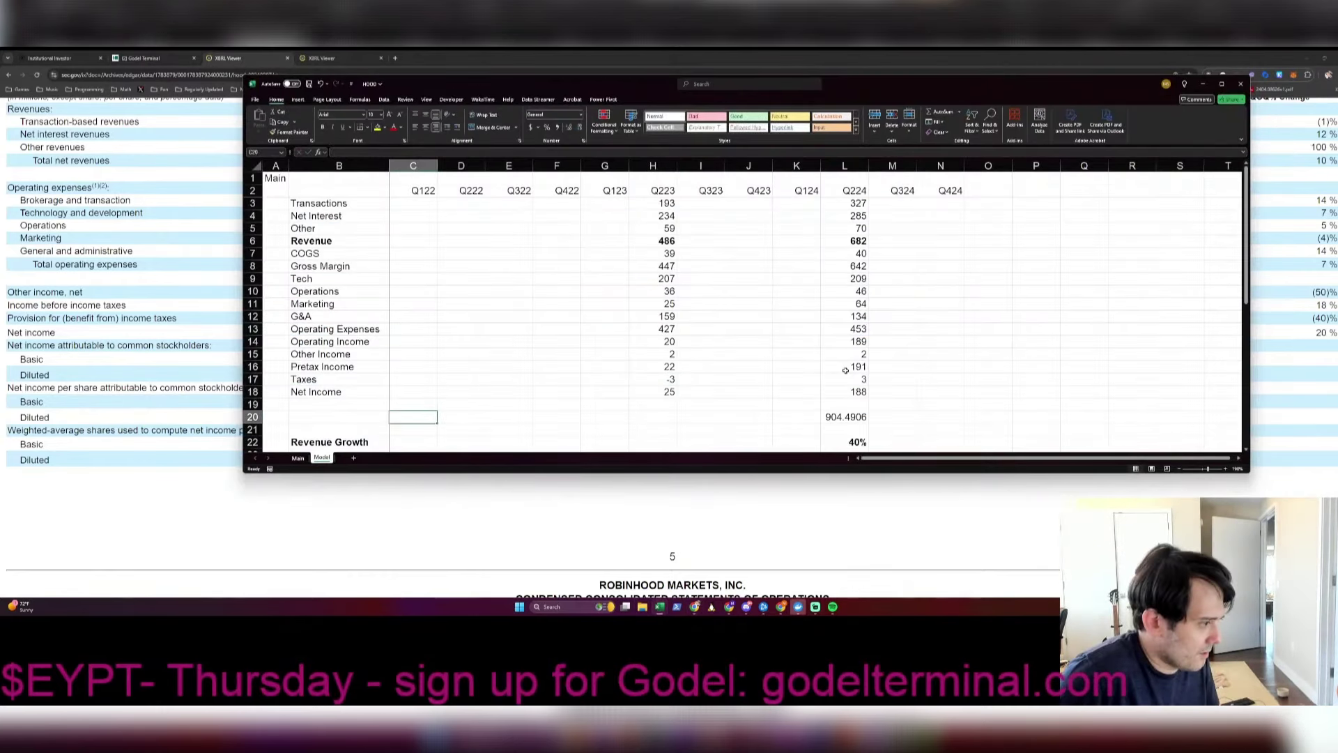
key(Left)
text(Shares)
key(Up)
text(EPS)
key(Return)
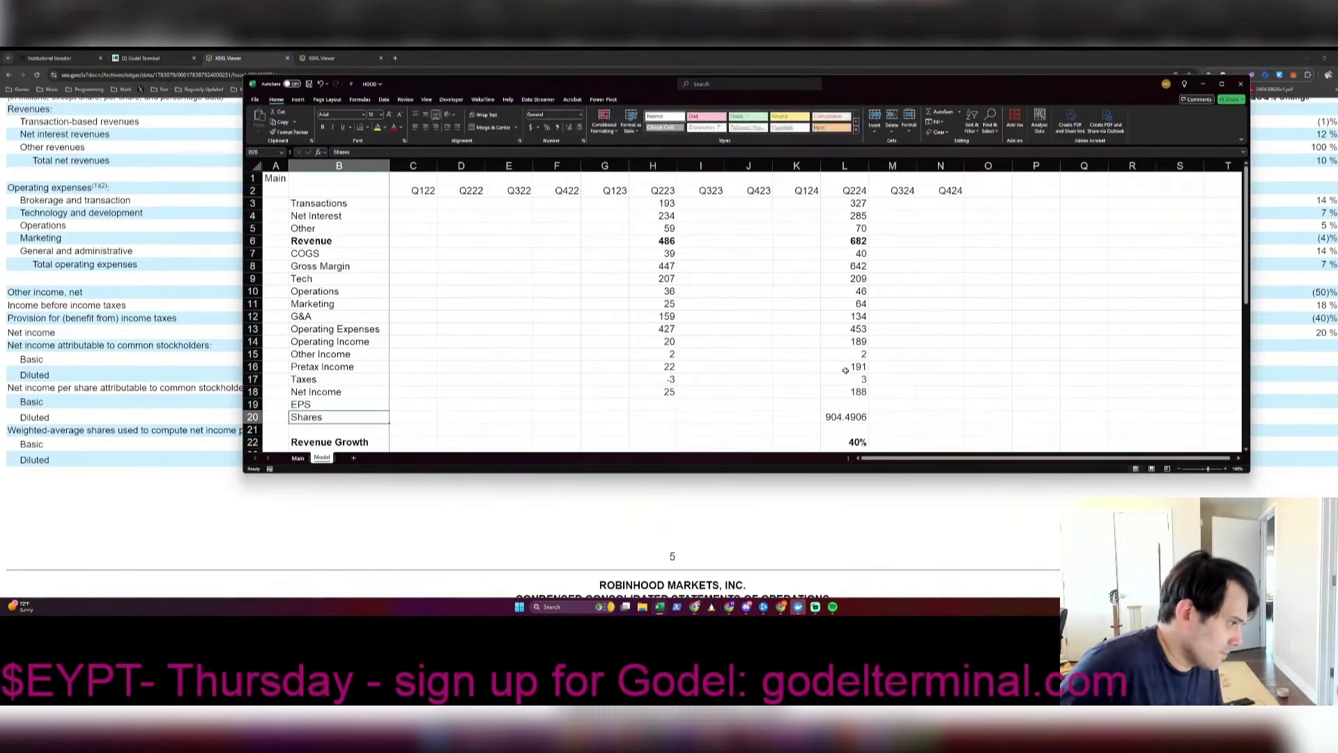
Step: Copy the Q224 share count into the Q223 cell of the Shares row
key(ctrl+Right)
key(ctrl+c)
key(Left)
key(Left)
key(Left)
key(Left)
key(ctrl+v)
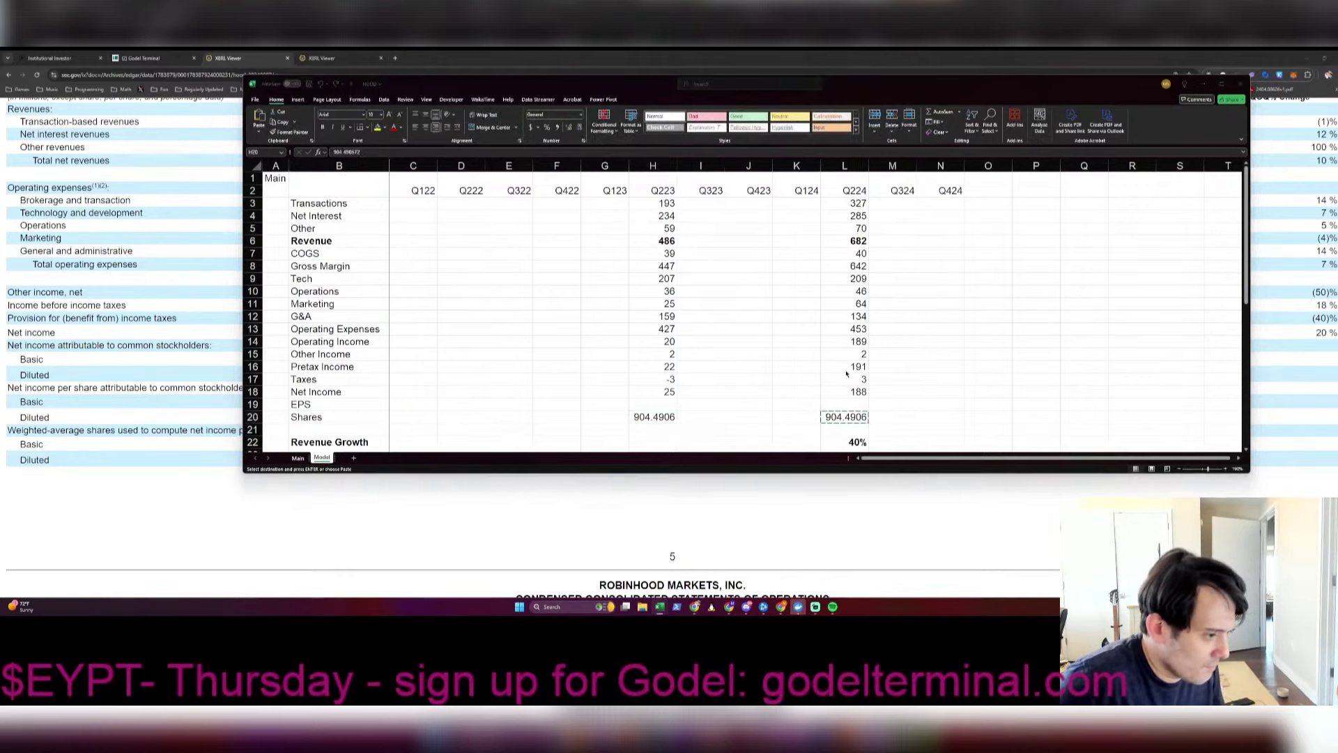
Step: Set the Q223 shares to the filing's diluted weighted-average count in millions, 921.2697
key(alt+Tab)
key(alt+Tab)
text(921)
key(alt+Tab)
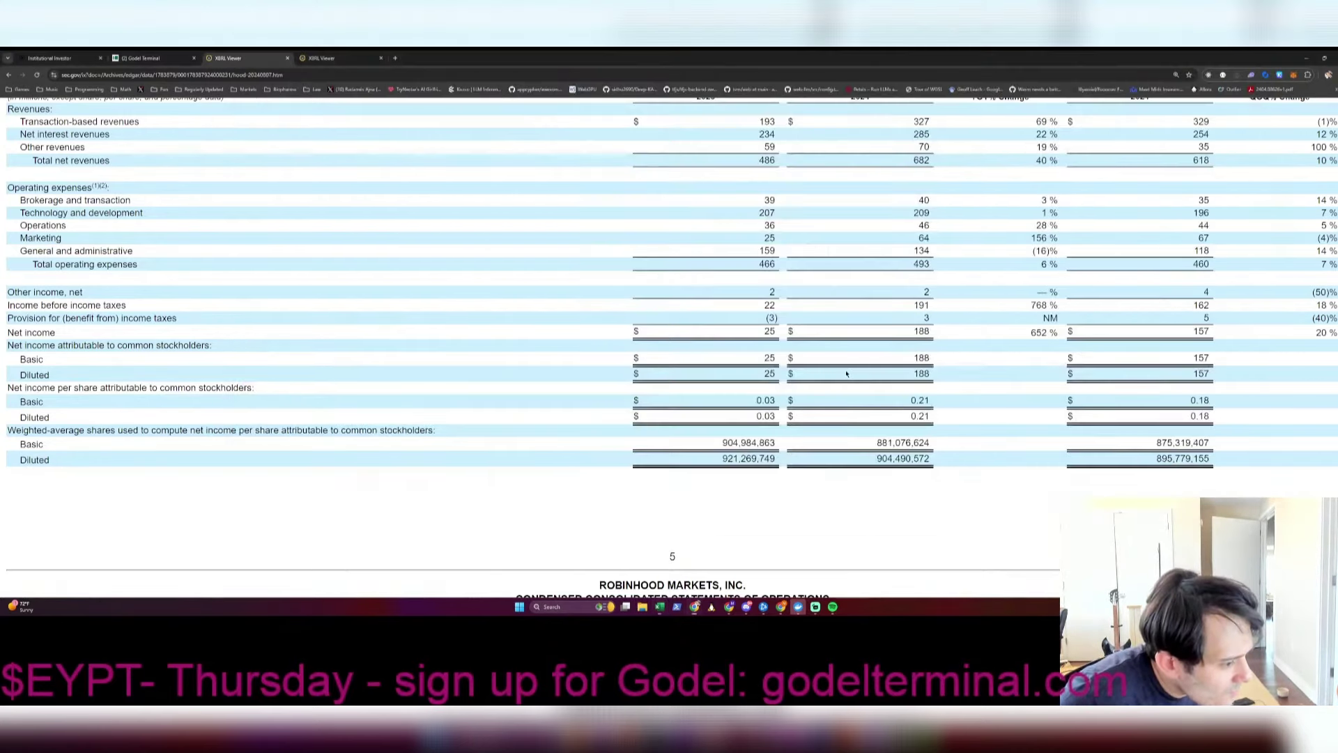
key(alt+Tab)
text(.2697)
key(Tab)
Step: Format the whole Shares row as numbers with 0 decimal places
key(shift+space)
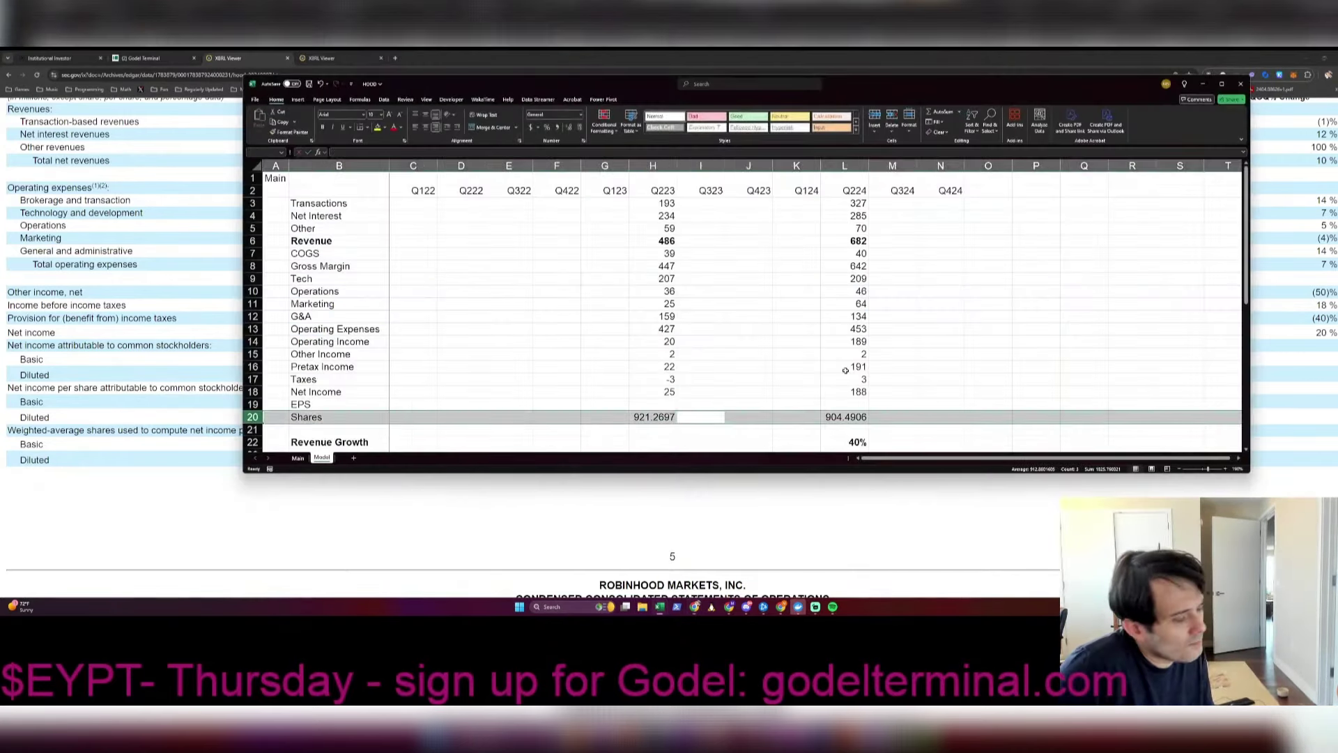
key(ctrl+1)
key(Down)
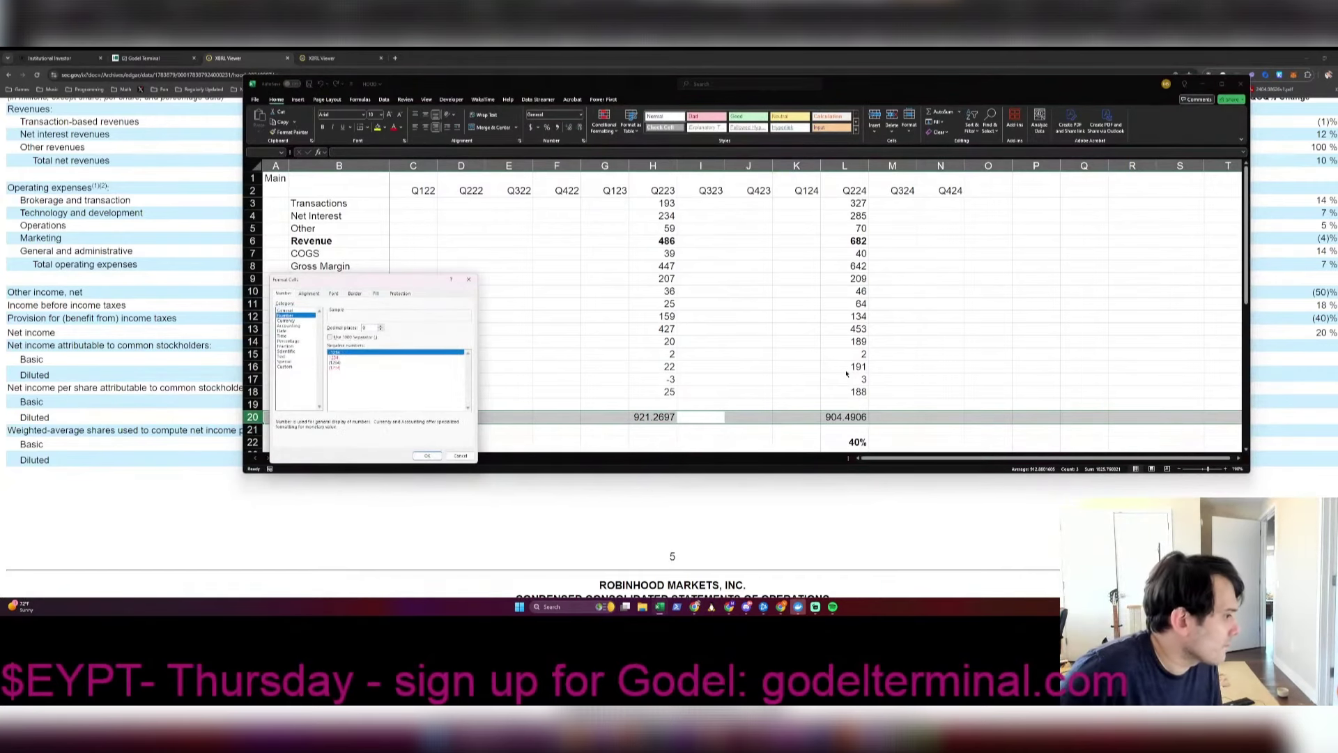
key(Tab)
text(0)
key(Return)
Step: Calculate Q223 EPS in H19 as net income divided by shares
key(Up)
text(+)
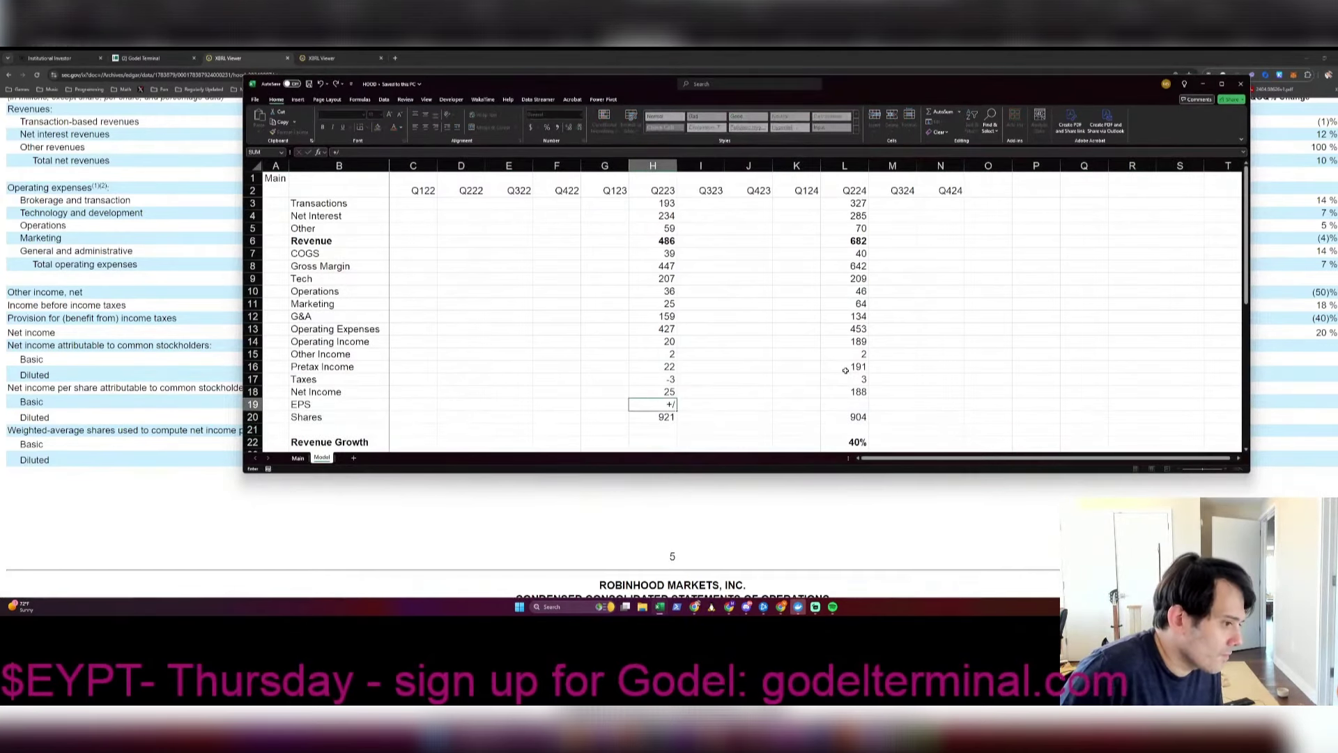
text(/)
key(Down)
key(Return)
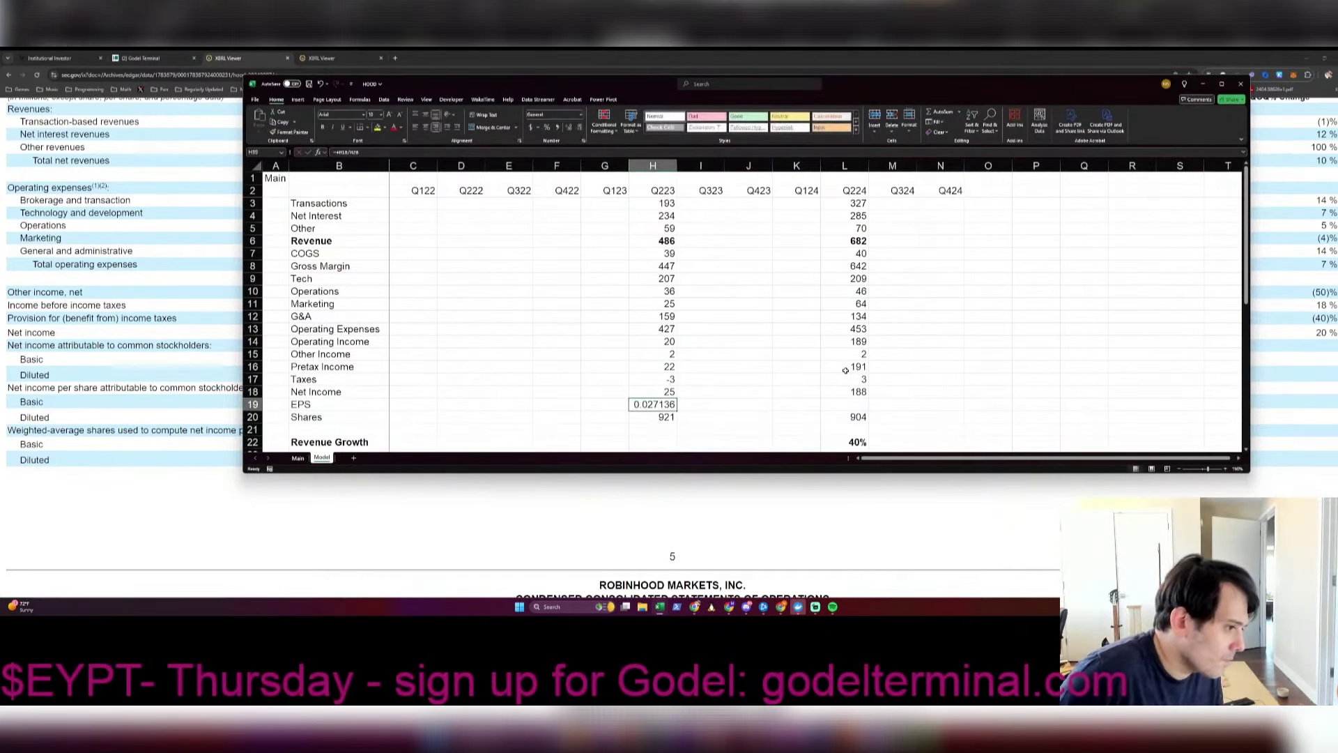
Step: Copy the Q223 EPS formula into the Q224 column
key(ctrl+c)
key(Right)
key(Right)
key(Right)
key(Right)
key(ctrl+v)
Step: Format the whole EPS row as numbers with two decimal places
key(shift+space)
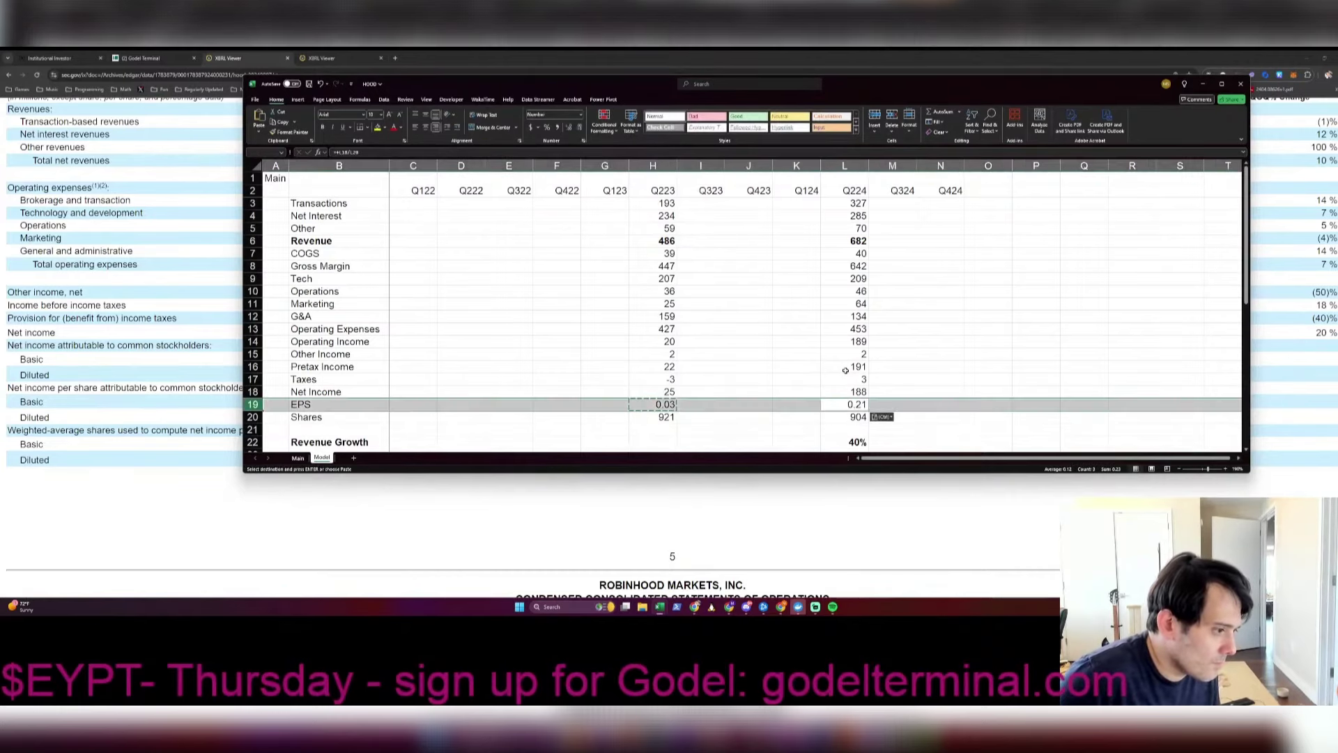
key(ctrl+1)
key(Down)
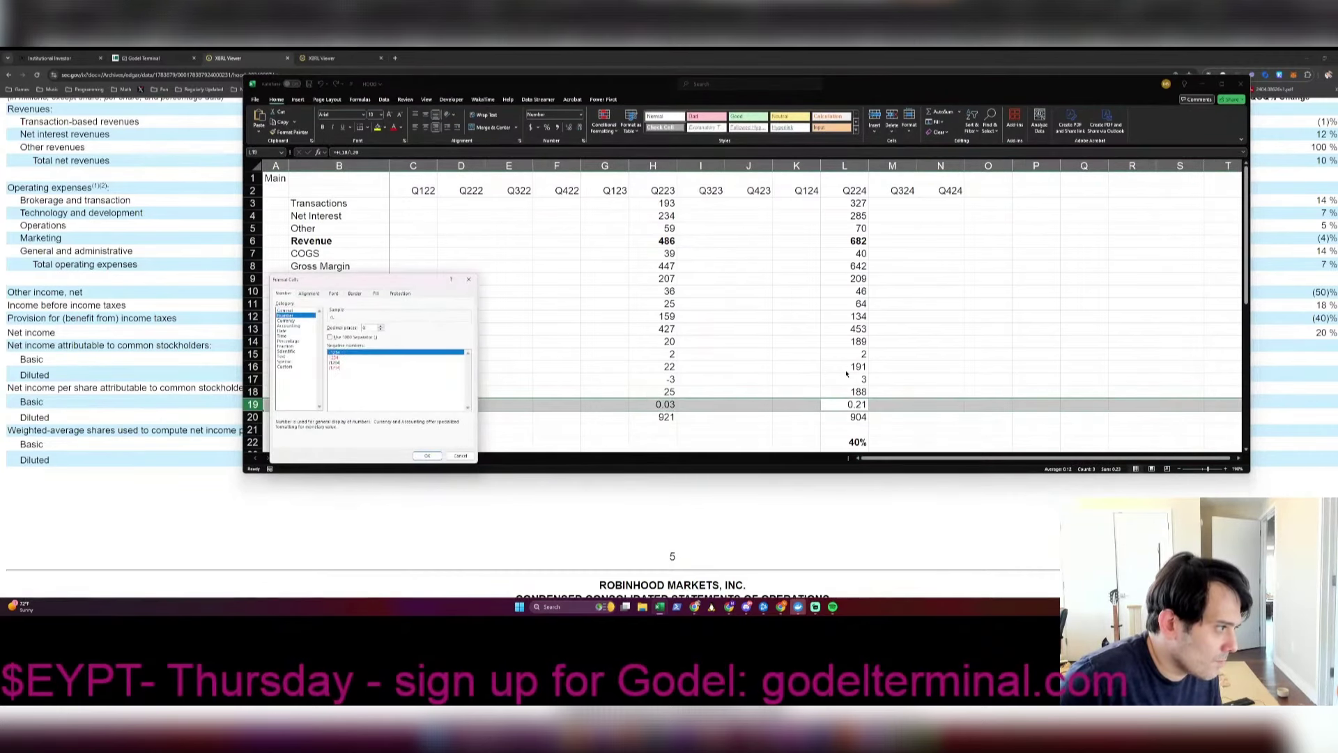
key(Return)
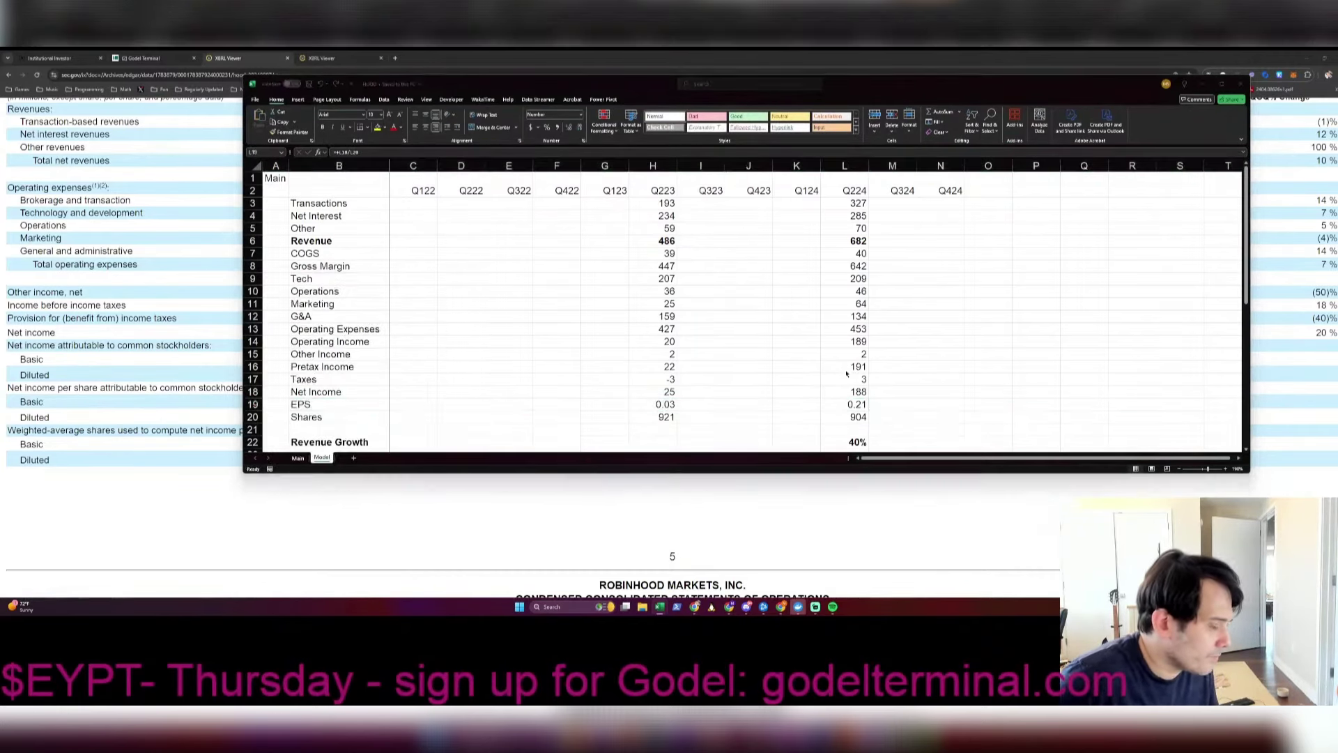
Step: Look up the net deposits headline in the press release and insert four blank rows above the Transactions row in the model
key(alt+Tab)
scroll(853, 306, up, 20)
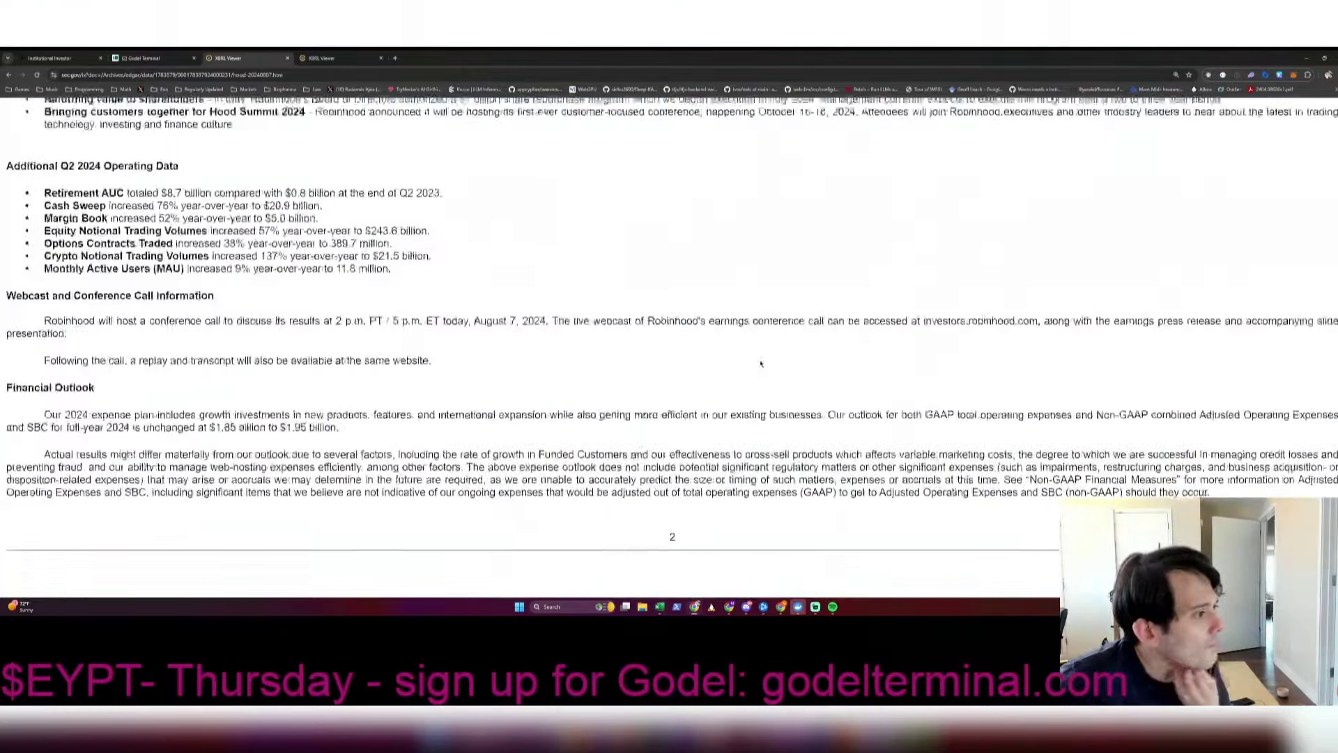
drag(496, 254, 885, 265)
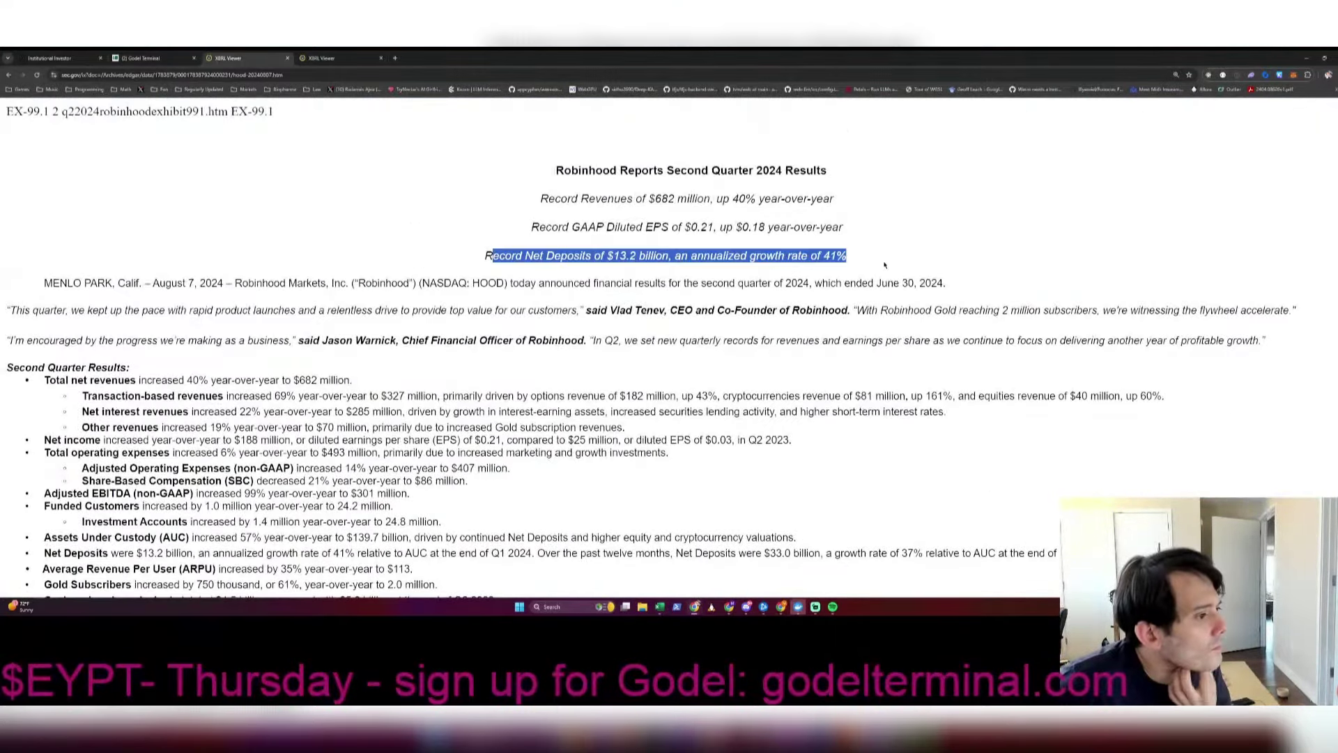
click(884, 265)
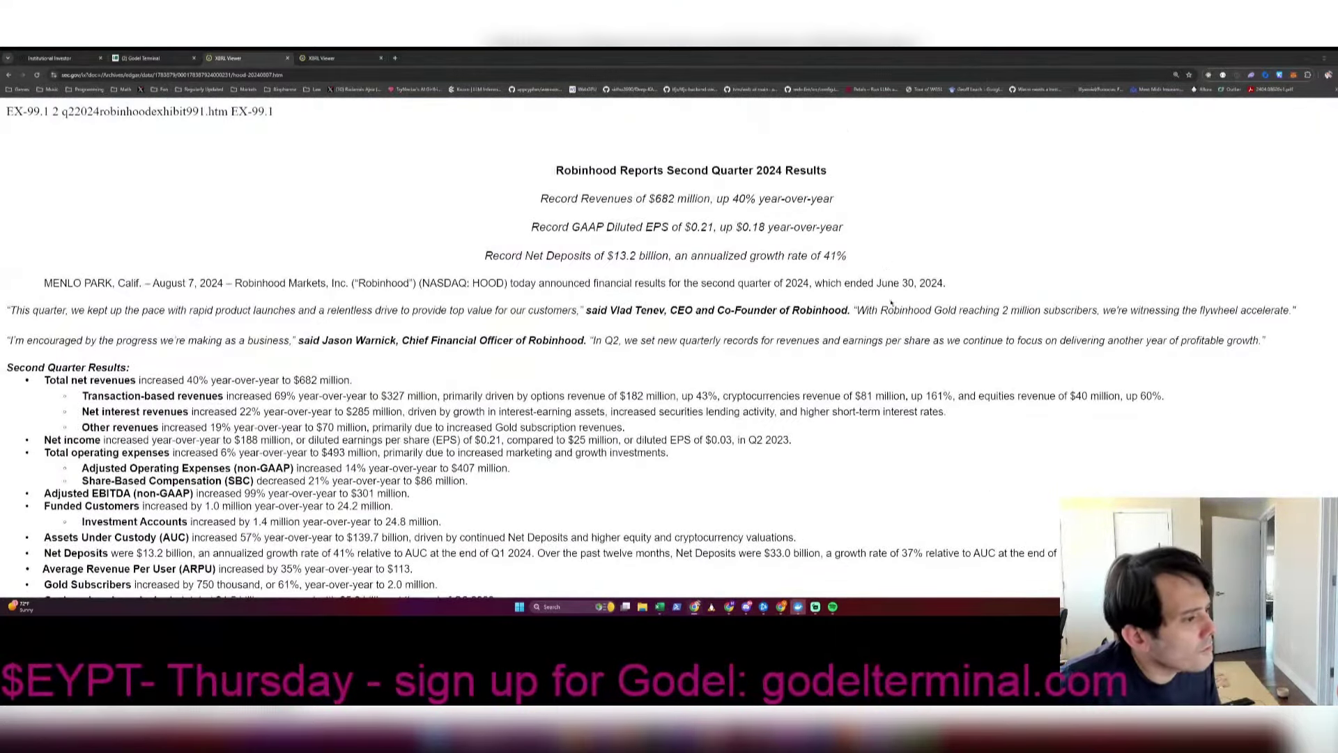
key(alt+Tab)
click(850, 203)
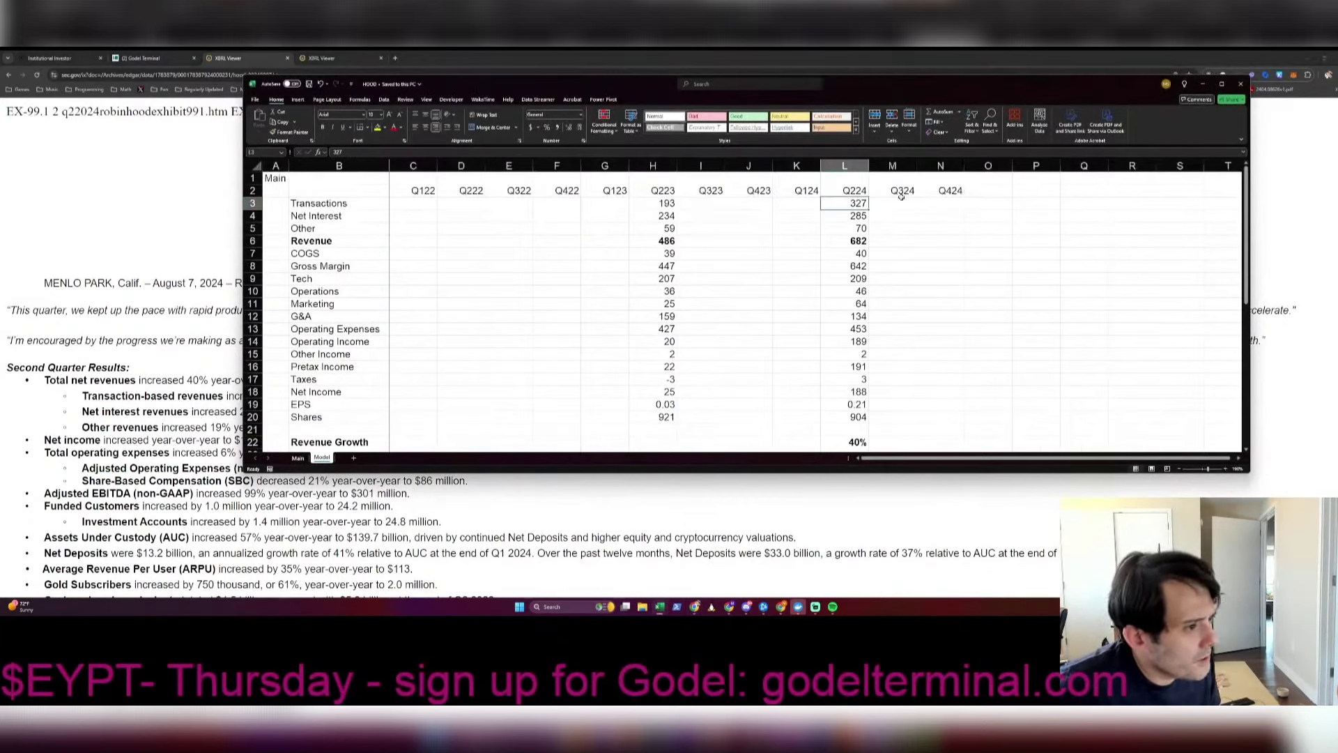
key(shift+space)
key(ctrl+shift+equal)
key(ctrl+shift+equal)
key(ctrl+shift+equal)
key(ctrl+shift+equal)
Step: Label row 3 Net Deposits and enter 13200 for Q224
key(Right)
text(Ne)
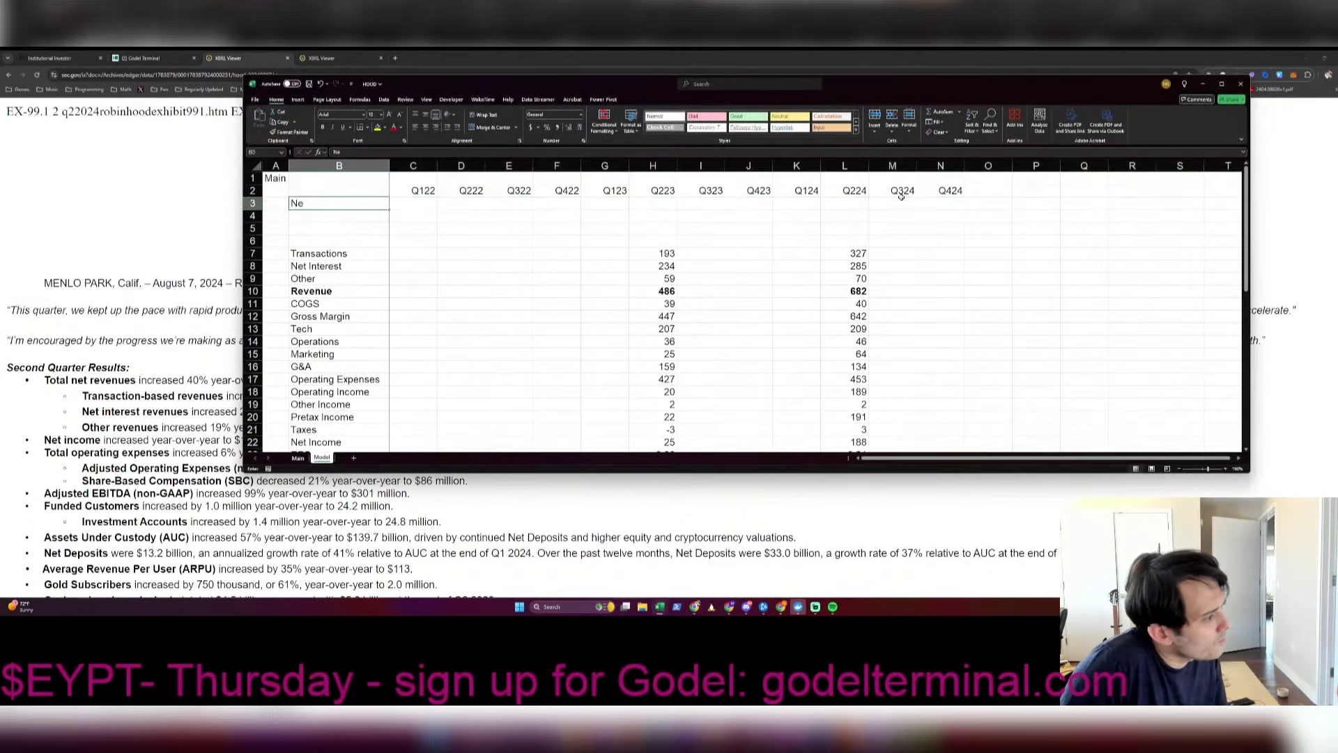
text(t Deposits)
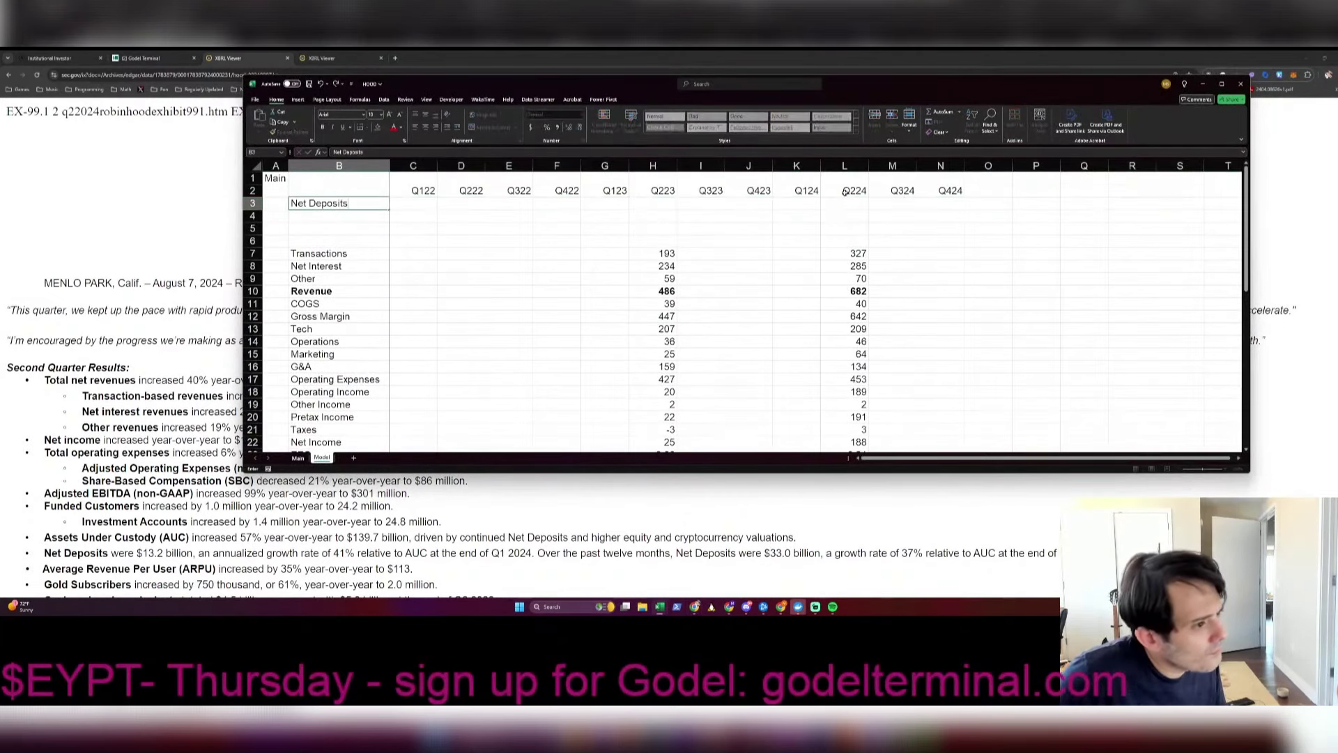
key(Return)
key(alt+Tab)
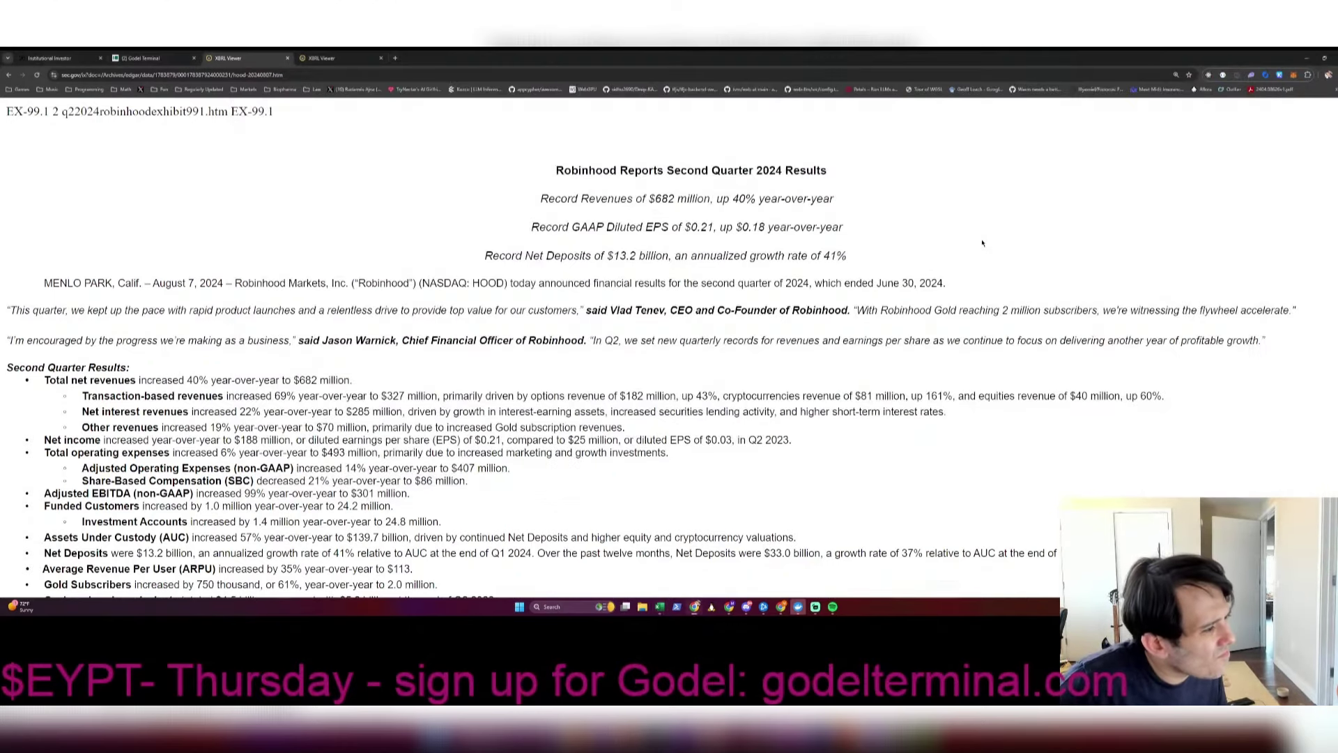
key(alt+Tab)
text(13200)
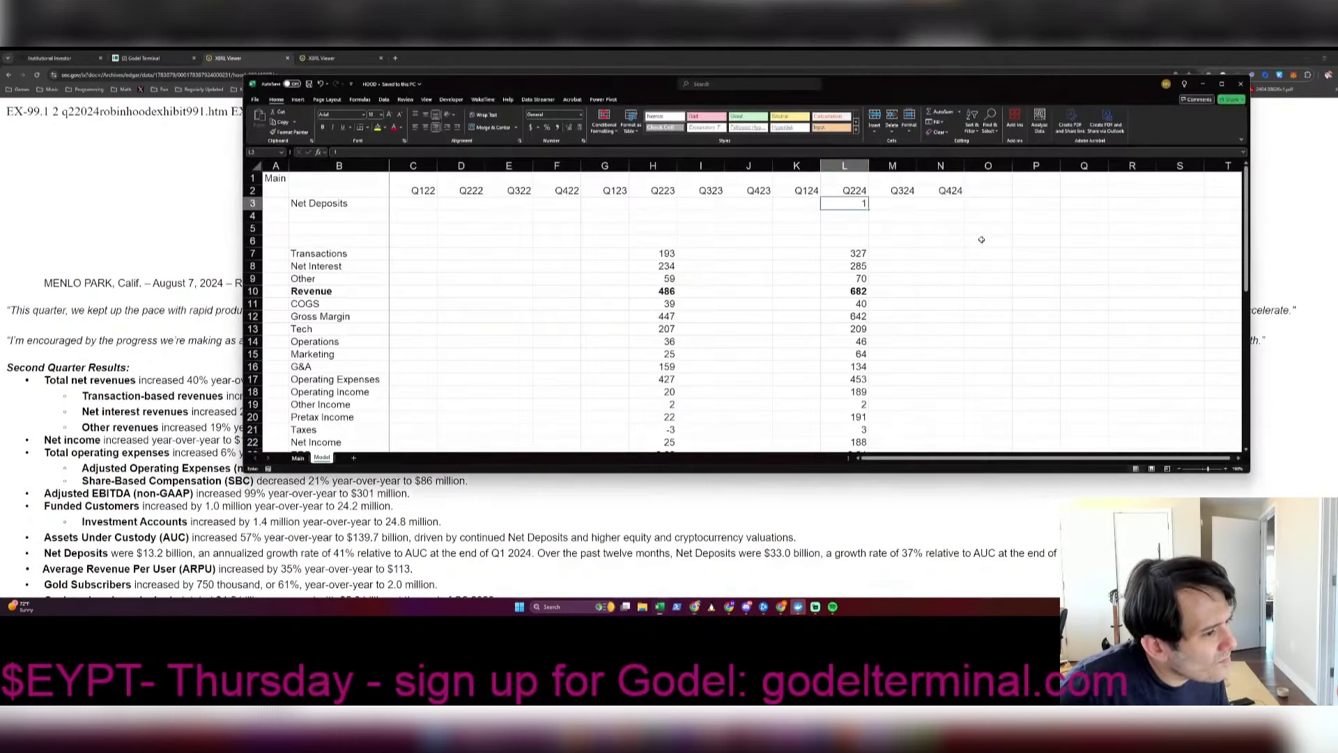
key(ctrl+Return)
Step: Format the Net Deposits row as numbers with a thousands separator and no decimals
key(shift+space)
key(ctrl+1)
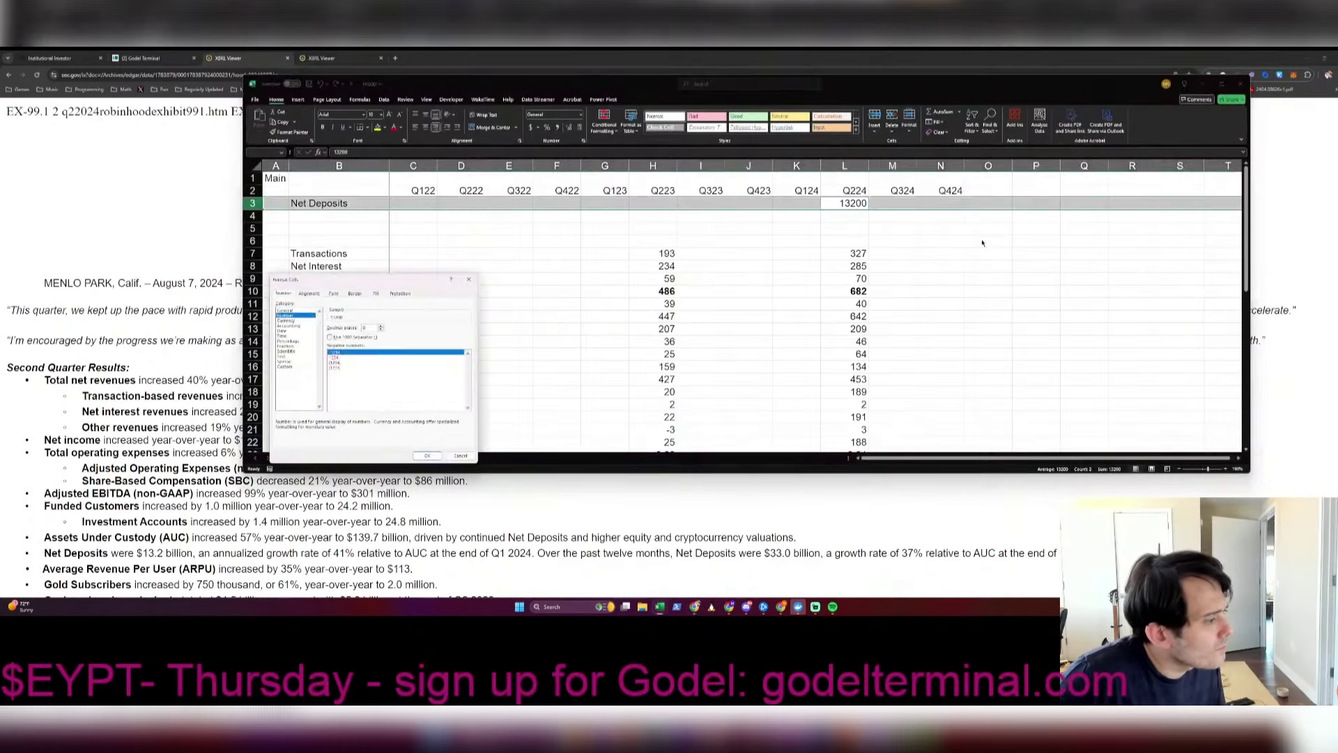
key(Escape)
Step: Check the press release's second-quarter operating metrics and label row 4 of the model Subscribers
key(alt+Tab)
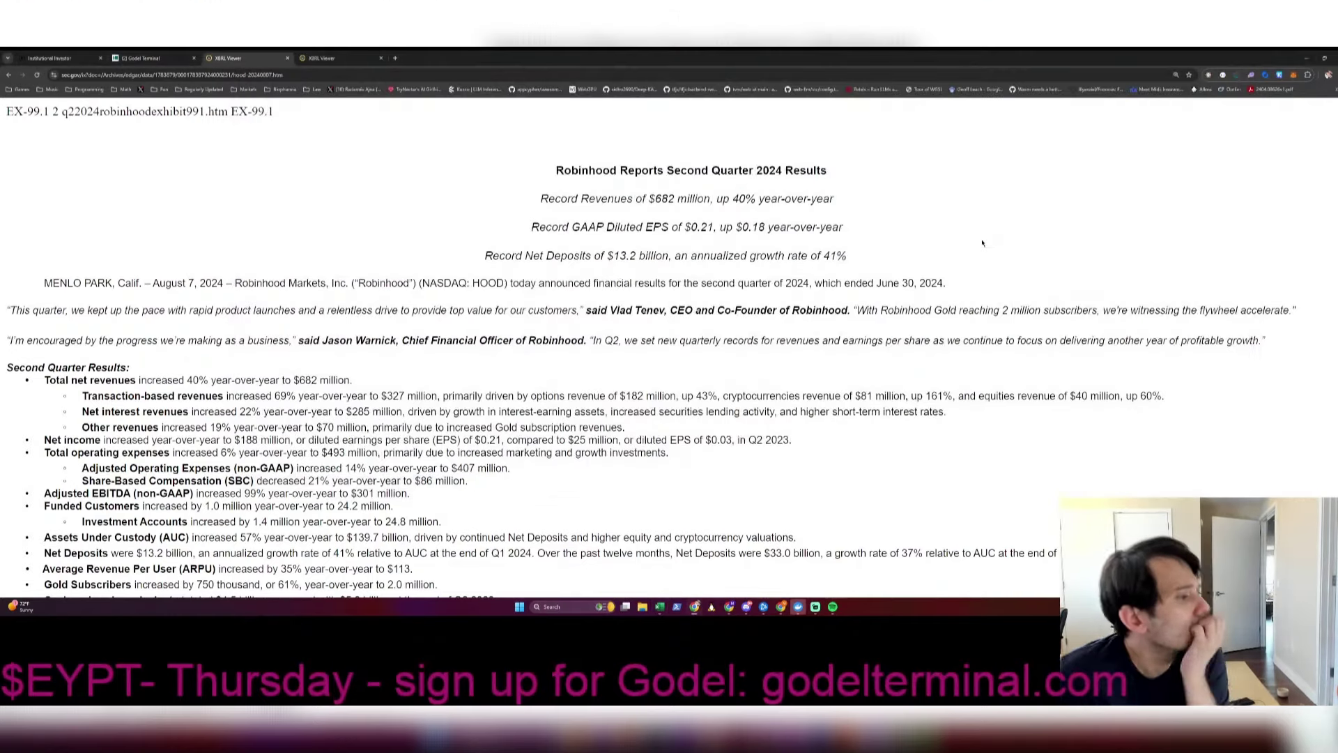
scroll(982, 243, down, 3)
scroll(982, 240, down, 3)
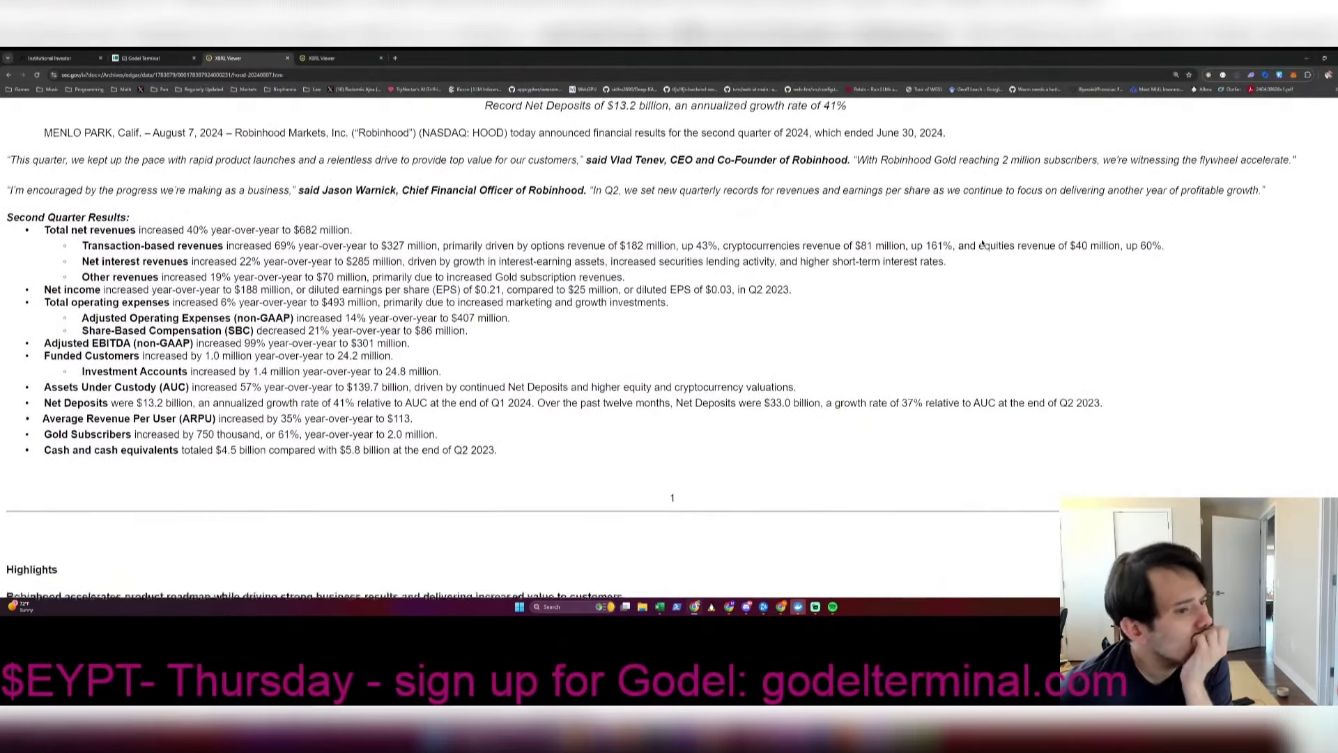
key(alt+Tab)
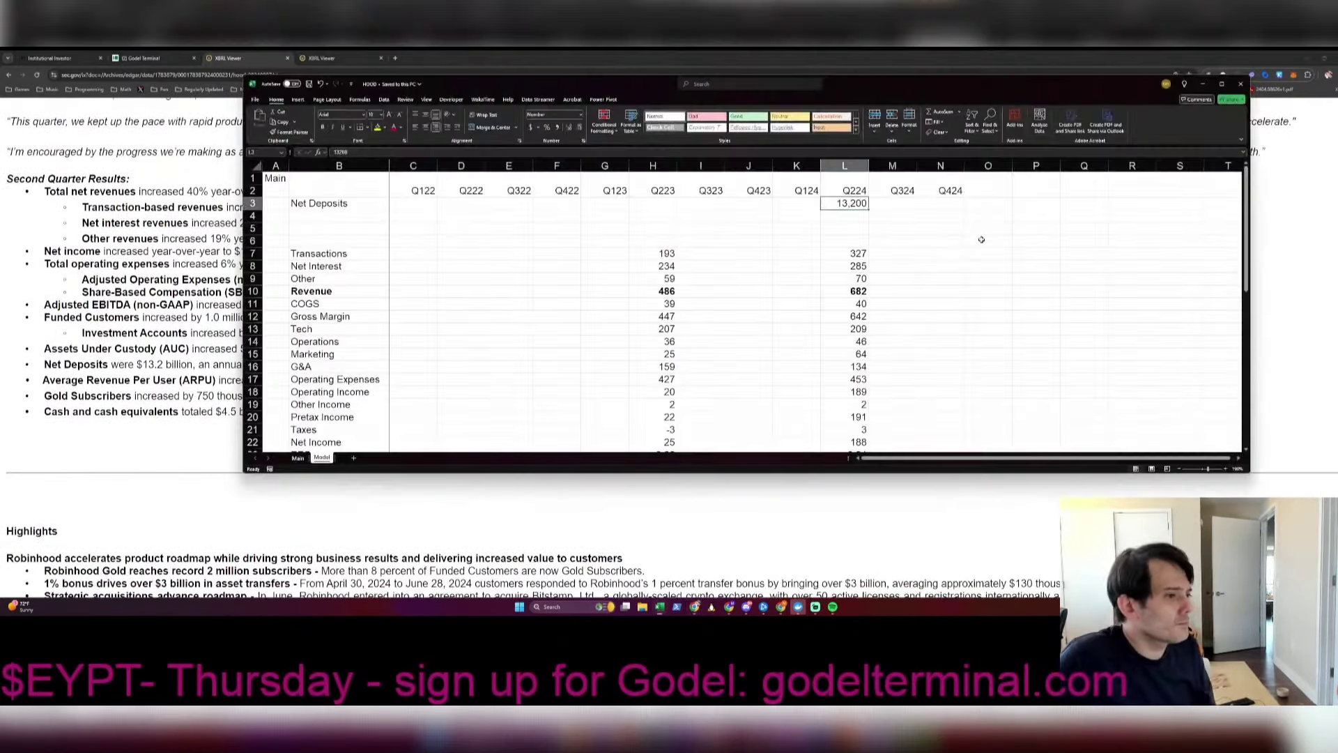
key(Return)
text(Subscribe)
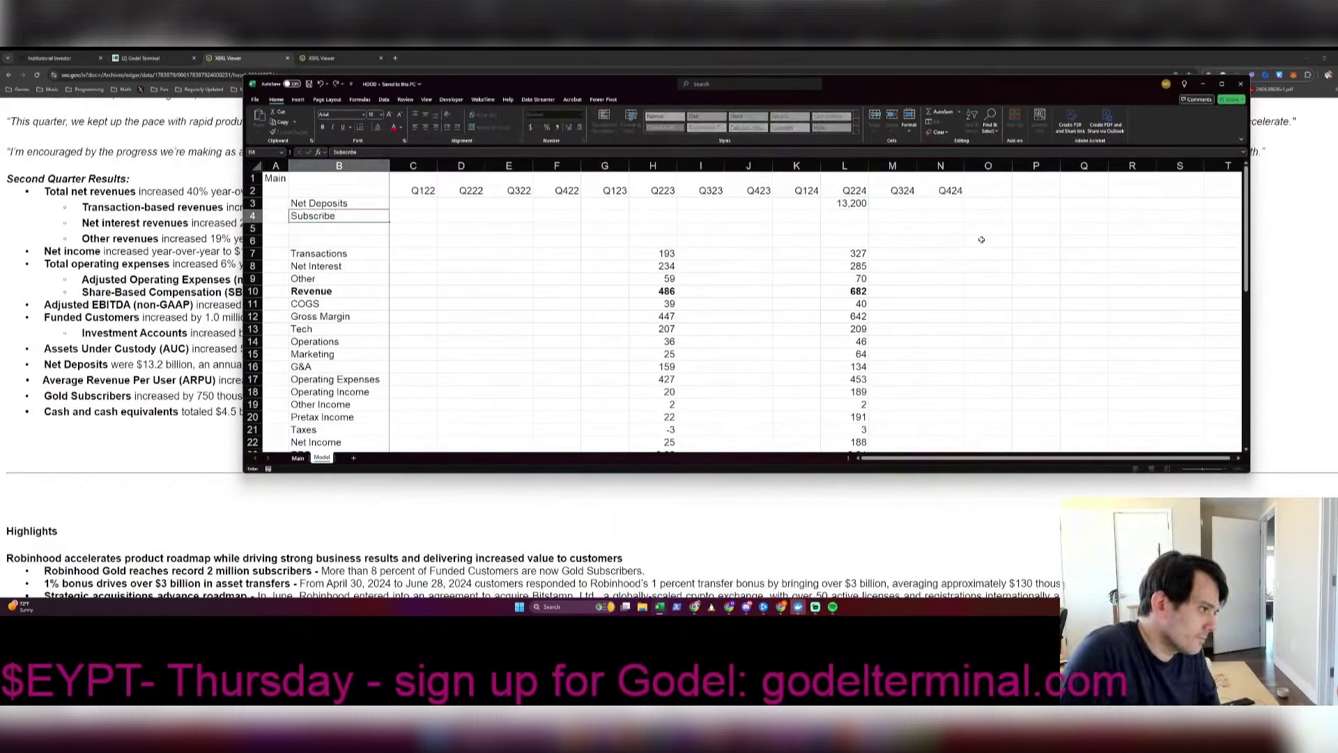
text(rs)
Step: Enter 2000 as the Q224 subscribers figure
key(Right)
key(Right)
key(Right)
key(Right)
key(Right)
key(Right)
key(Right)
key(Right)
key(Right)
key(Right)
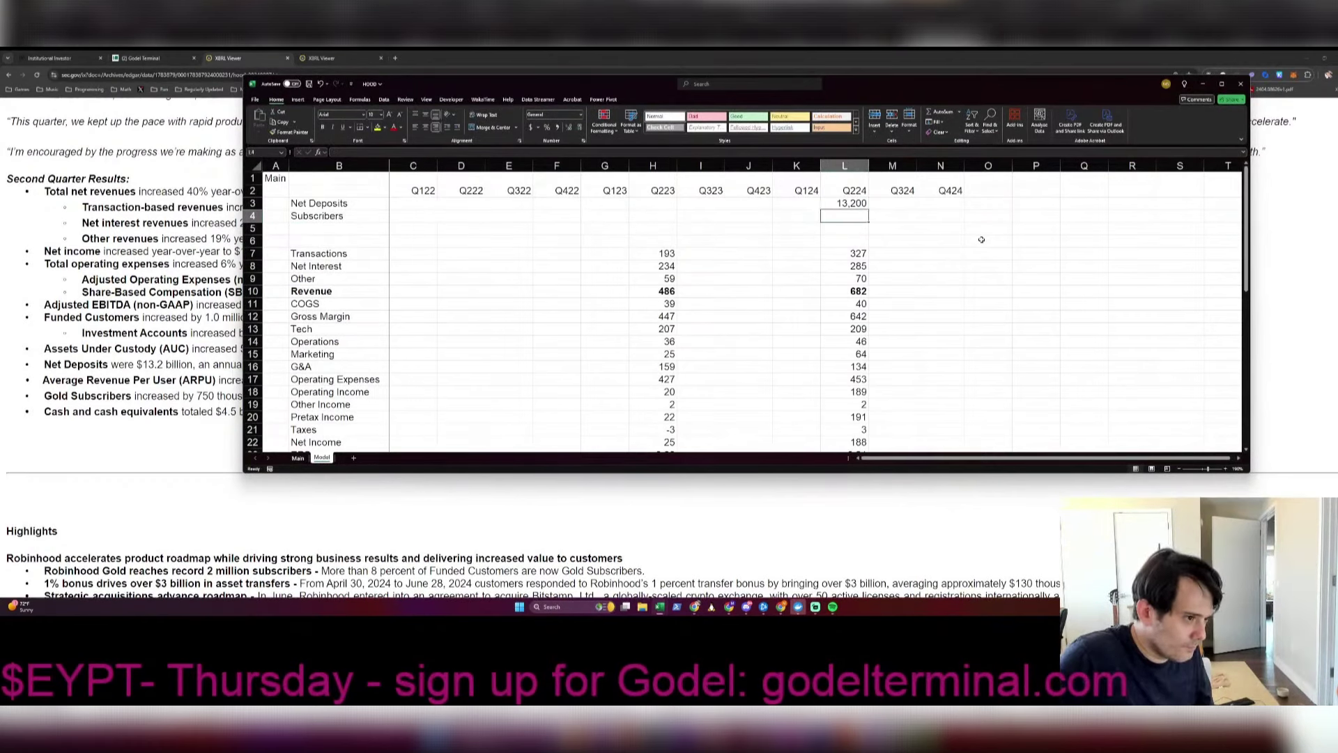
key(Return)
Step: Insert another blank row below Subscribers and label row 5 ARPU
key(shift+space)
key(ctrl+shift+plus)
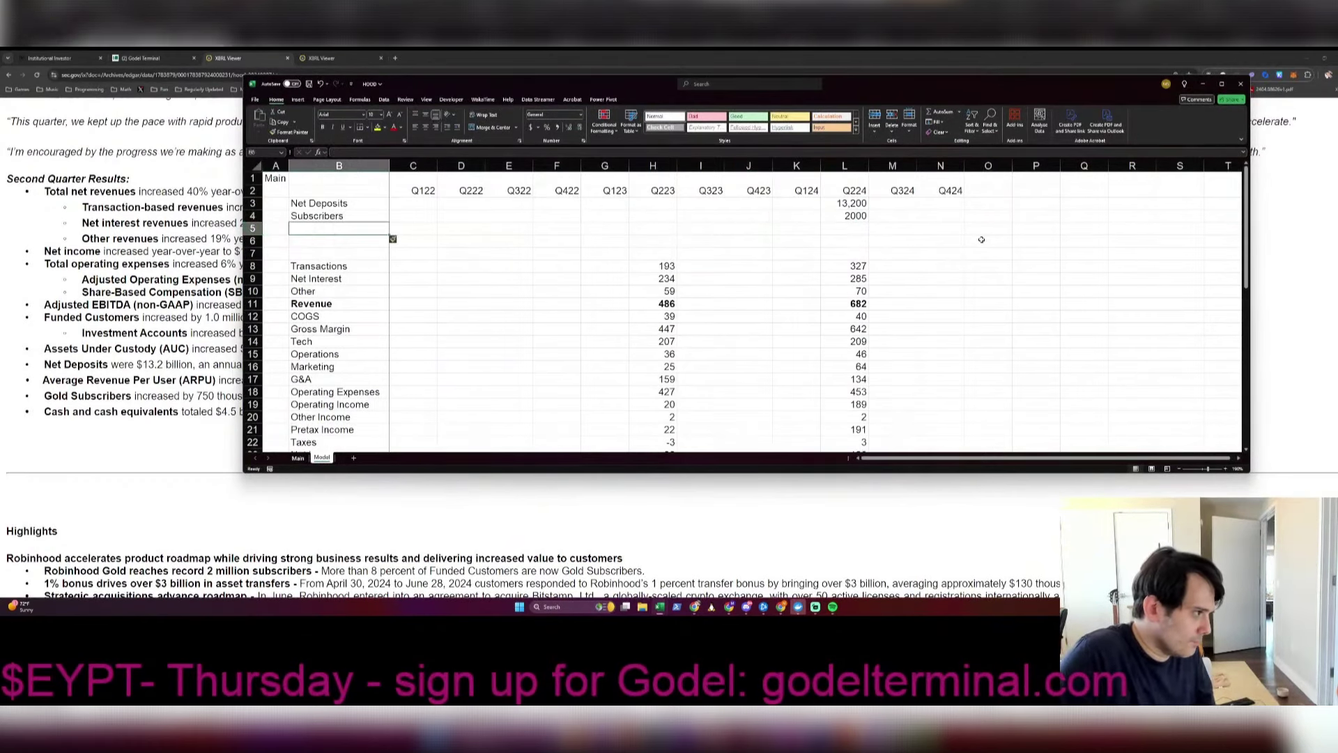
key(BackSpace)
key(BackSpace)
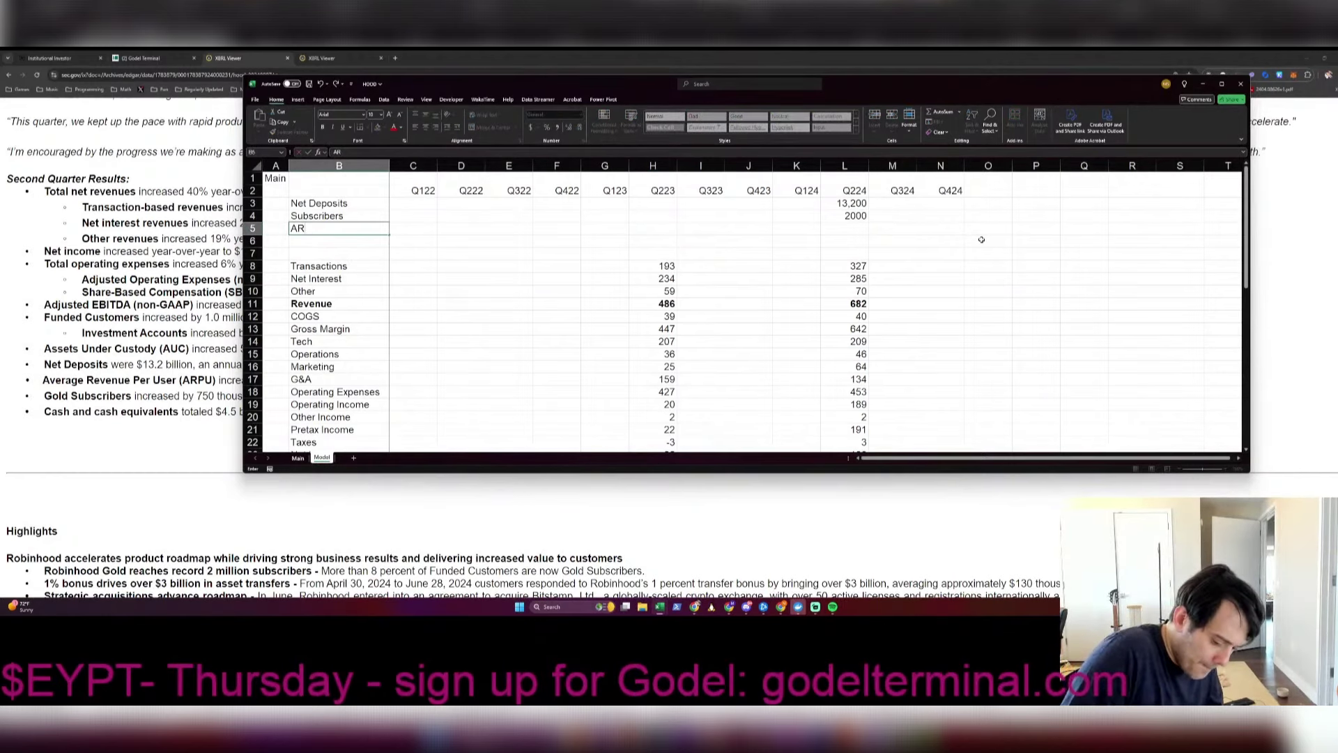
text(PU)
Step: Calculate Q224 ARPU in L5 as revenue (L11) times 1000 divided by subscribers (L4), show two decimals, and save the workbook
key(Right)
key(Right)
key(Right)
key(Right)
key(Right)
key(Right)
key(Right)
key(Right)
key(Right)
key(Right)
key(ctrl+s)
text(+)
key(Down)
key(Down)
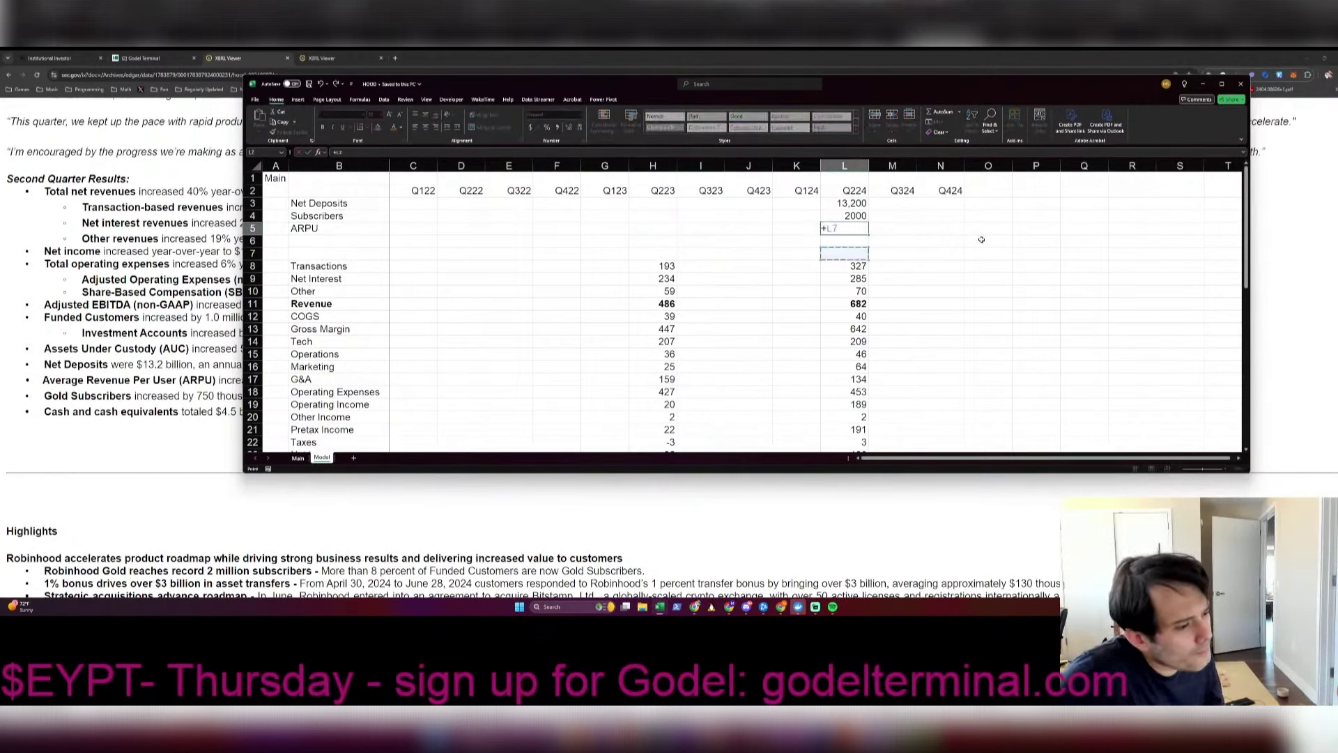
key(Down)
key(Down)
key(Down)
key(Down)
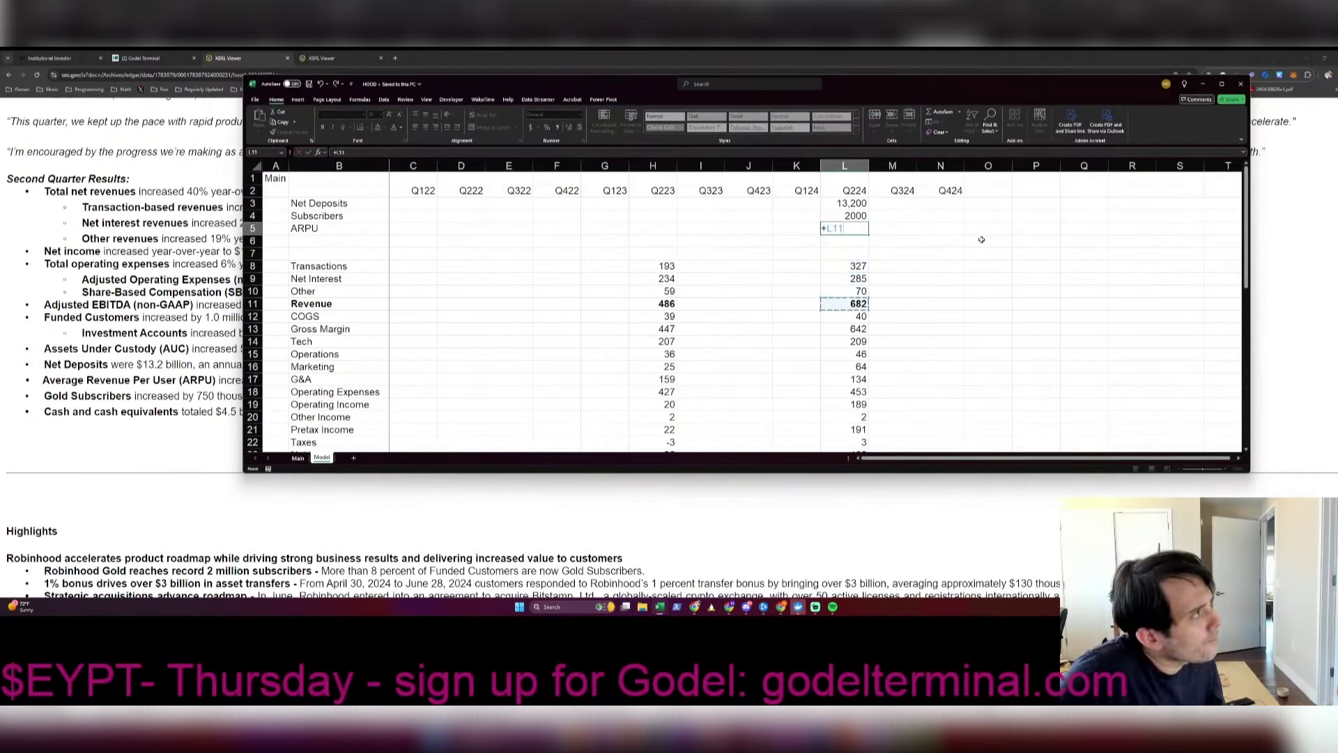
text(*1000)
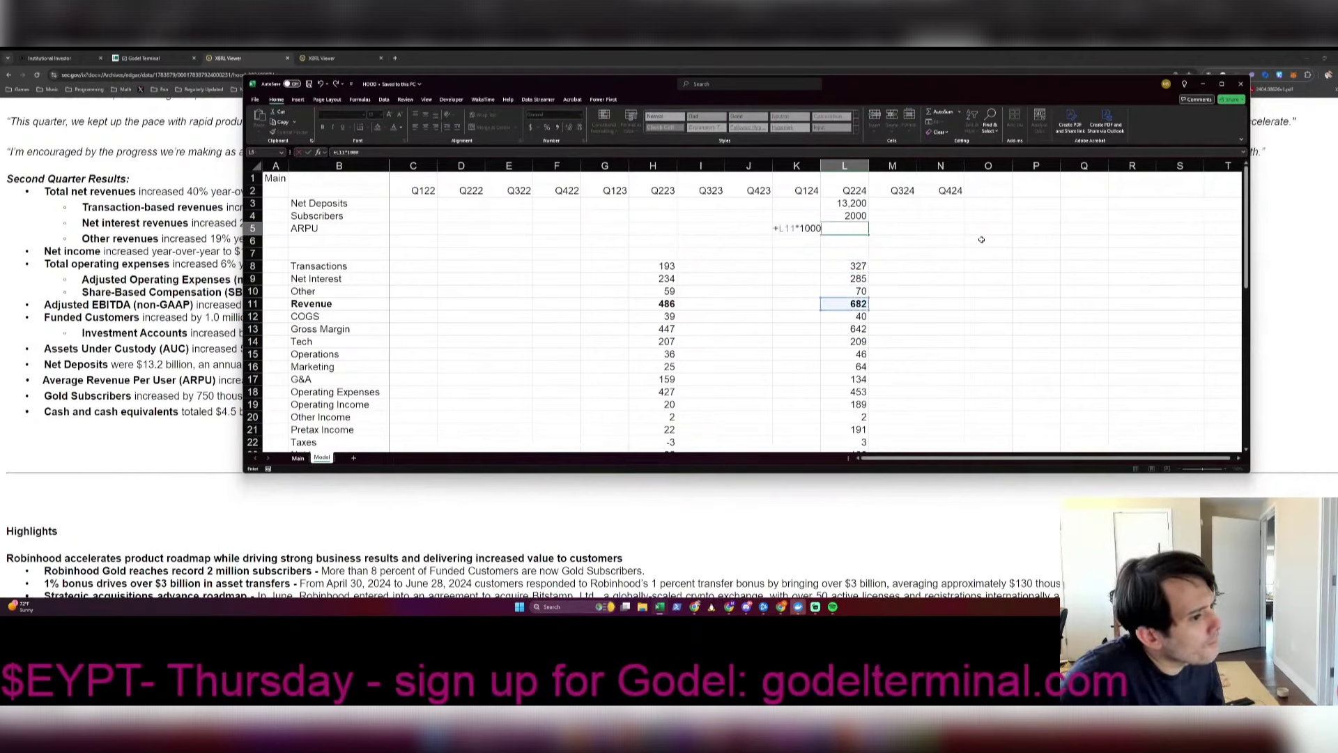
text(/)
key(Up)
key(Return)
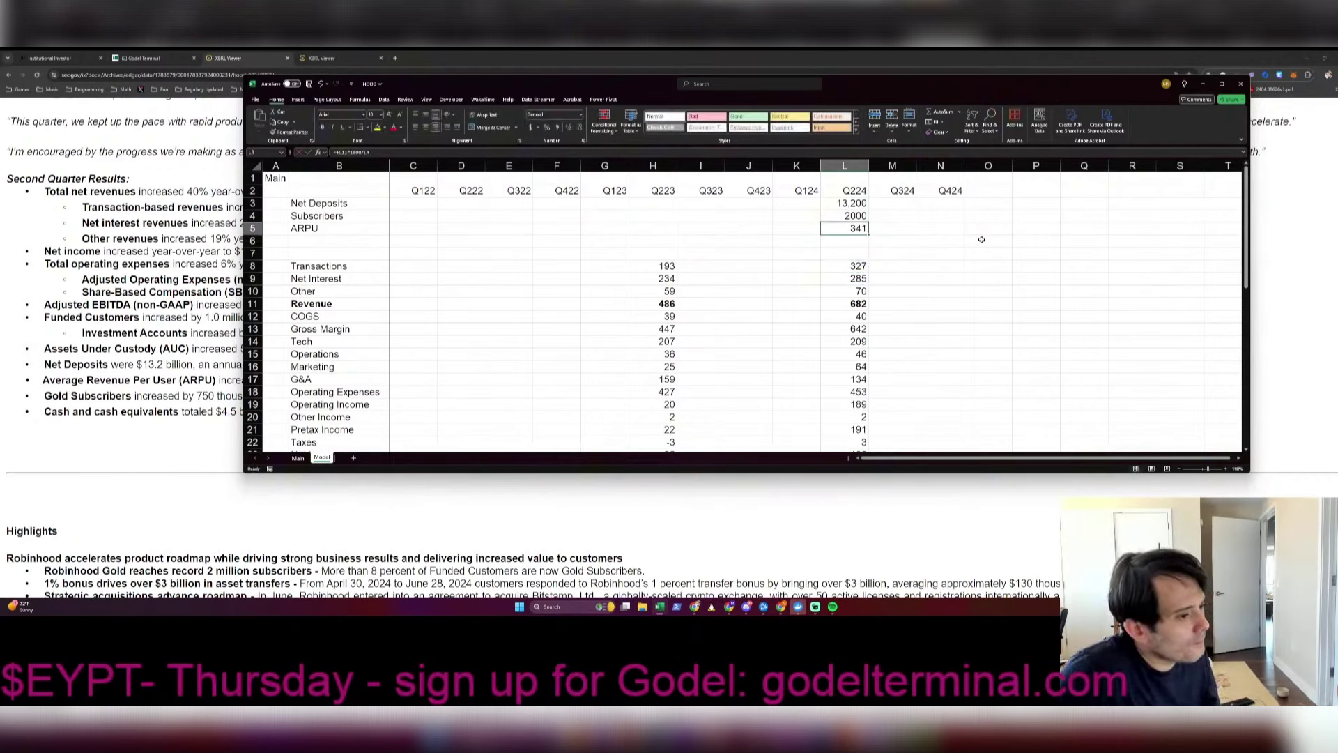
key(ctrl+s)
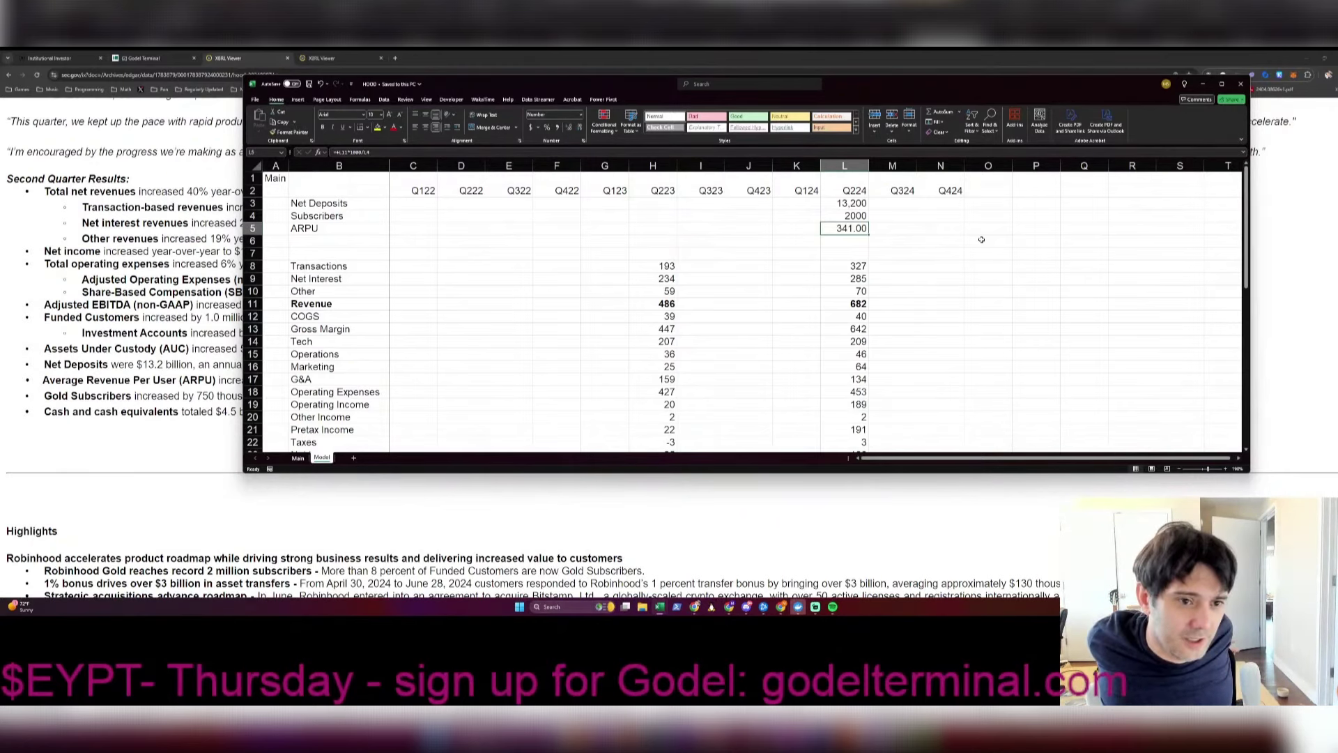
Step: Switch to the browser, search the web for brokerage account in a new window, and view the Charles Schwab brokerage ad
click(857, 55)
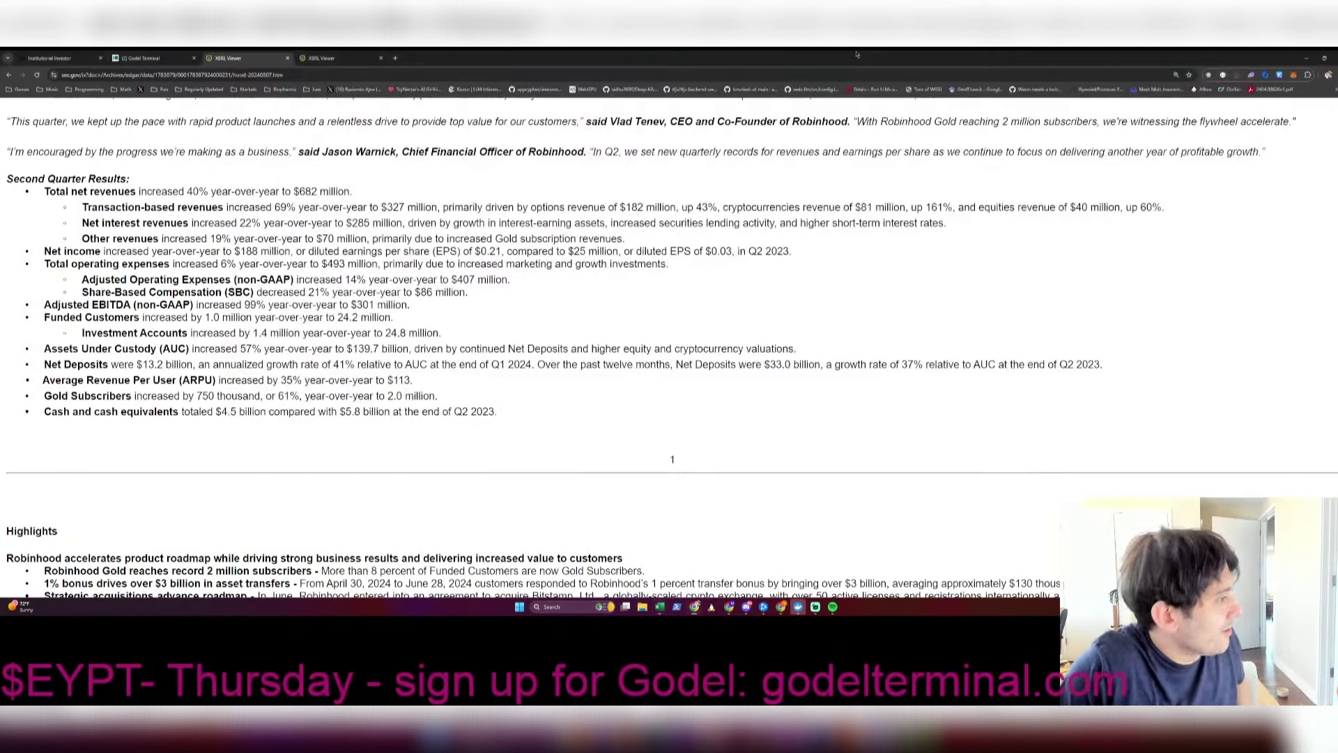
key(ctrl+n)
text(brokerage accou)
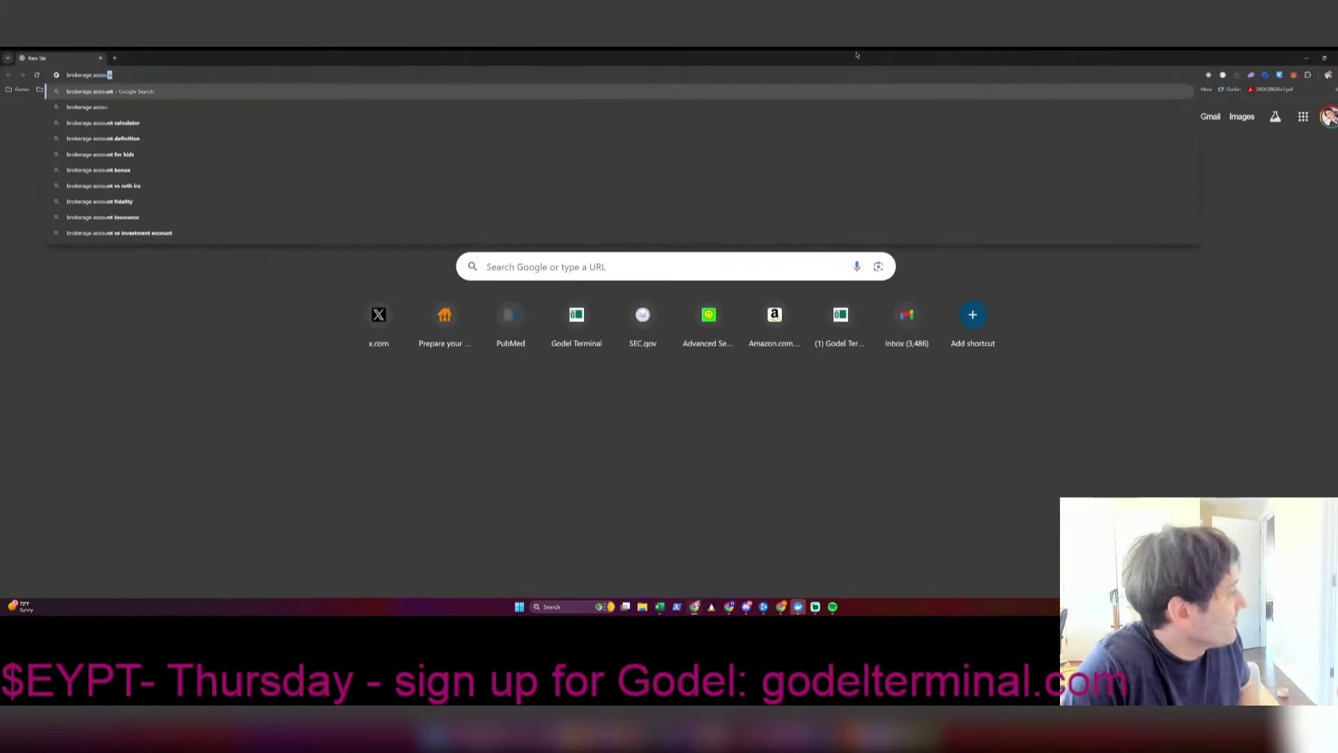
key(Return)
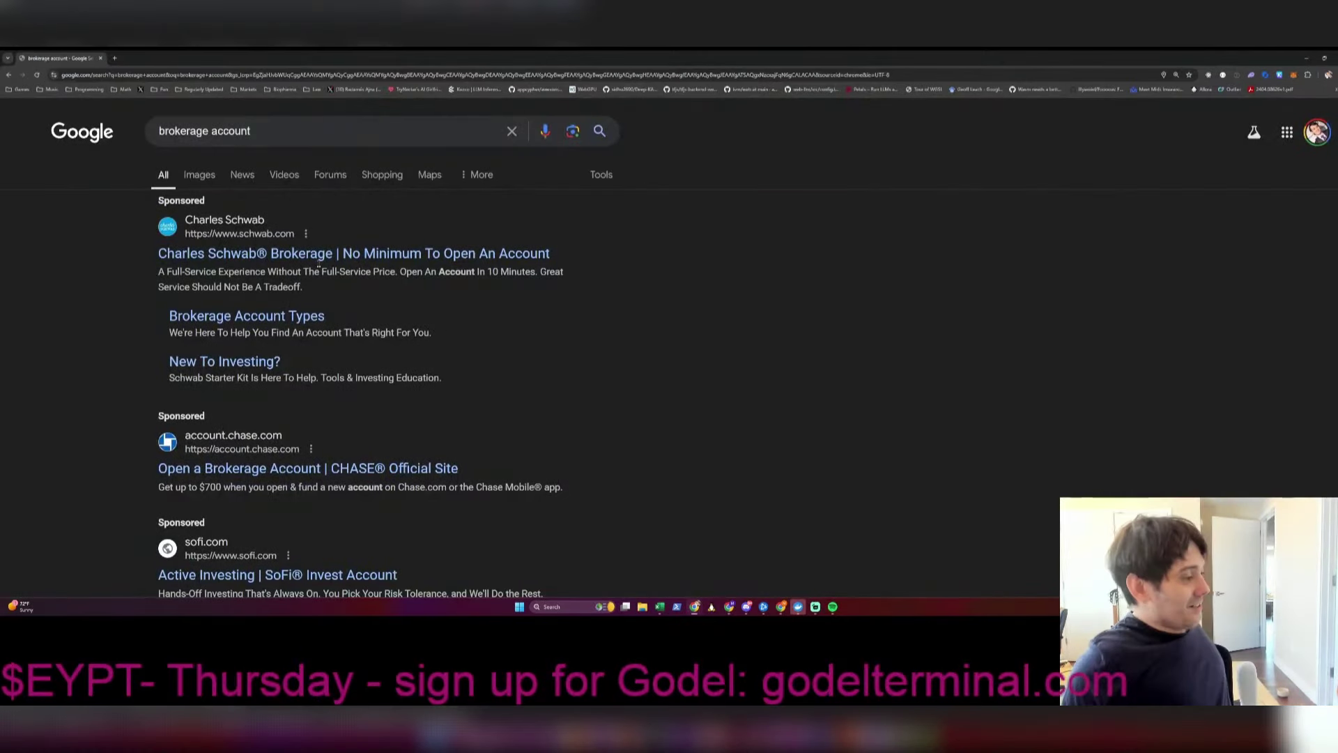
click(219, 257)
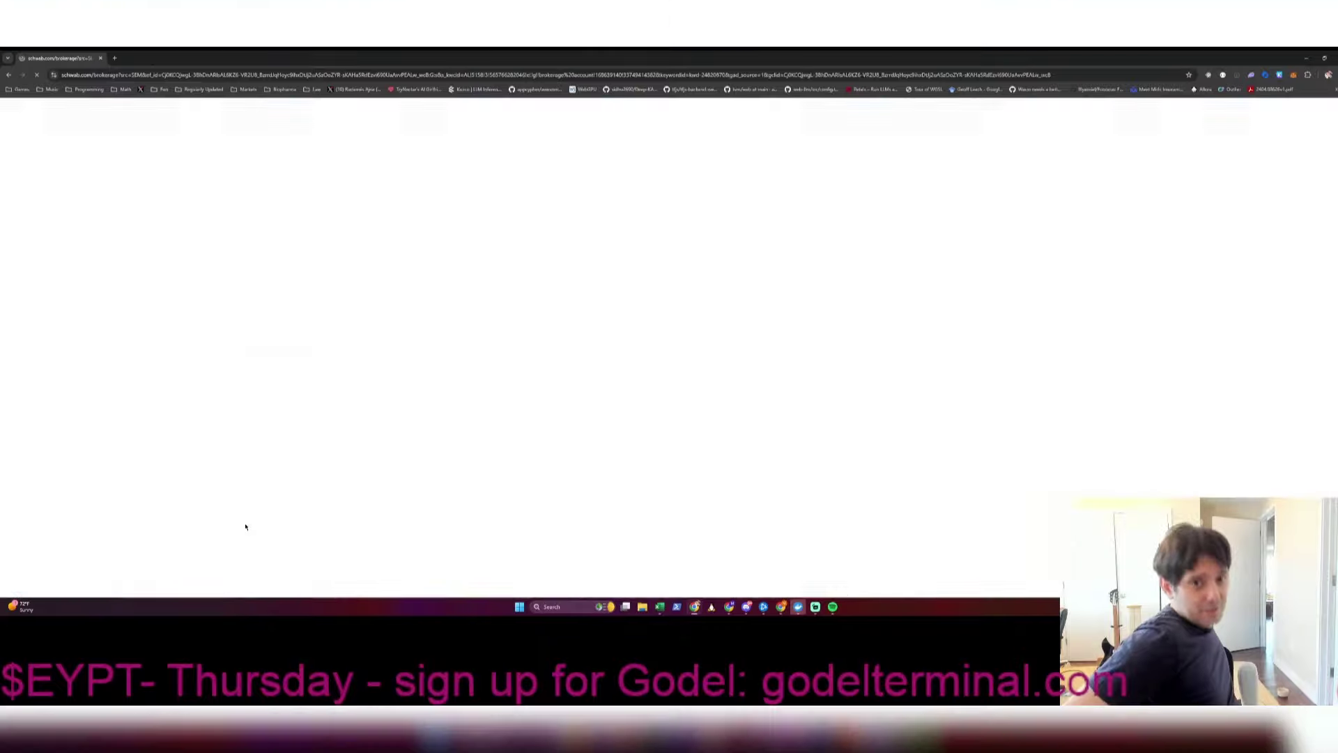
click(9, 76)
Step: View the Chase and Fidelity brokerage offers from the search results, and close the search window
scroll(359, 320, down, 5)
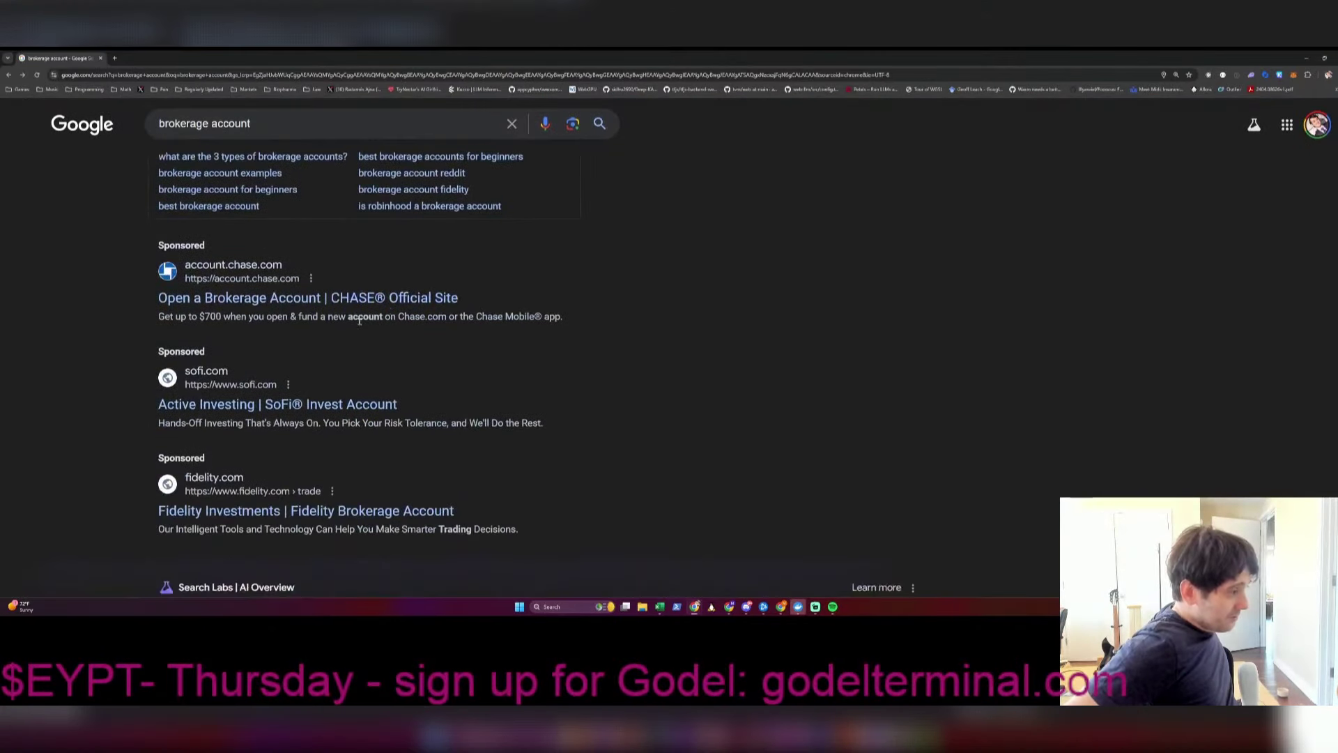
click(275, 299)
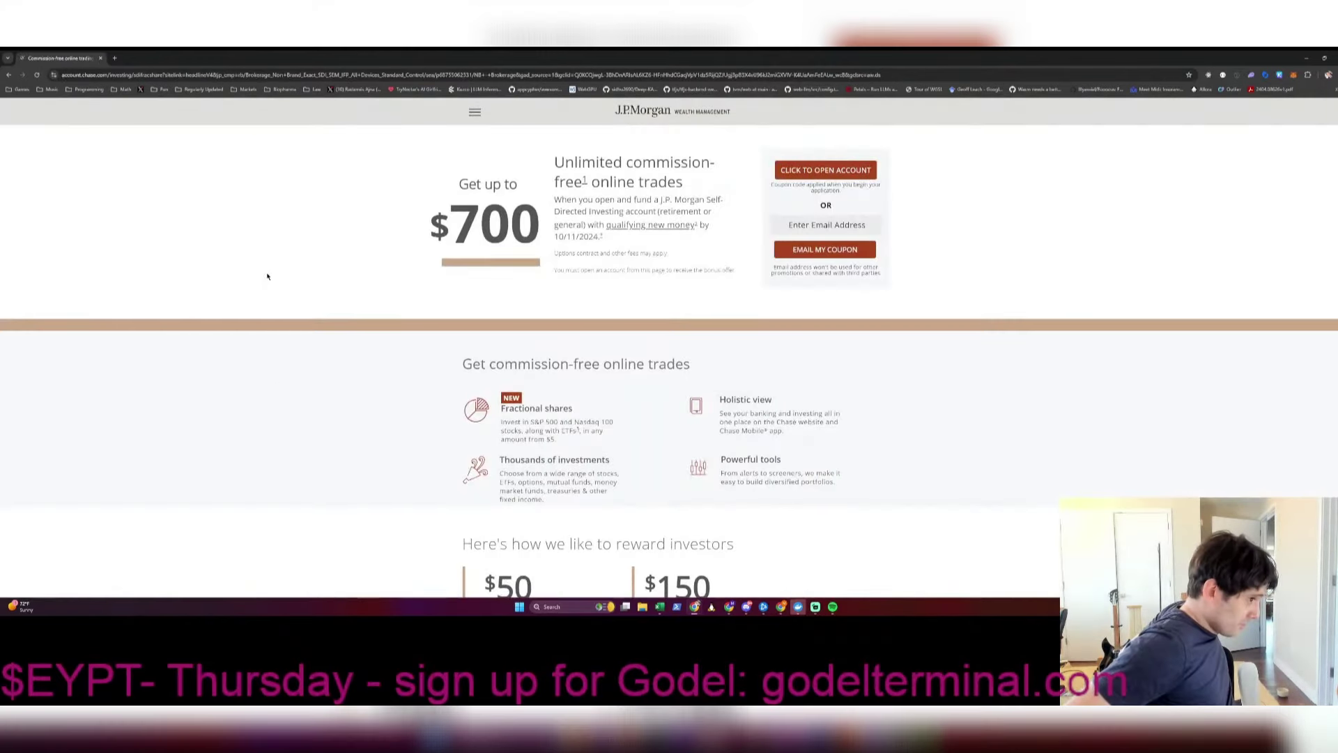
click(8, 75)
scroll(188, 286, down, 3)
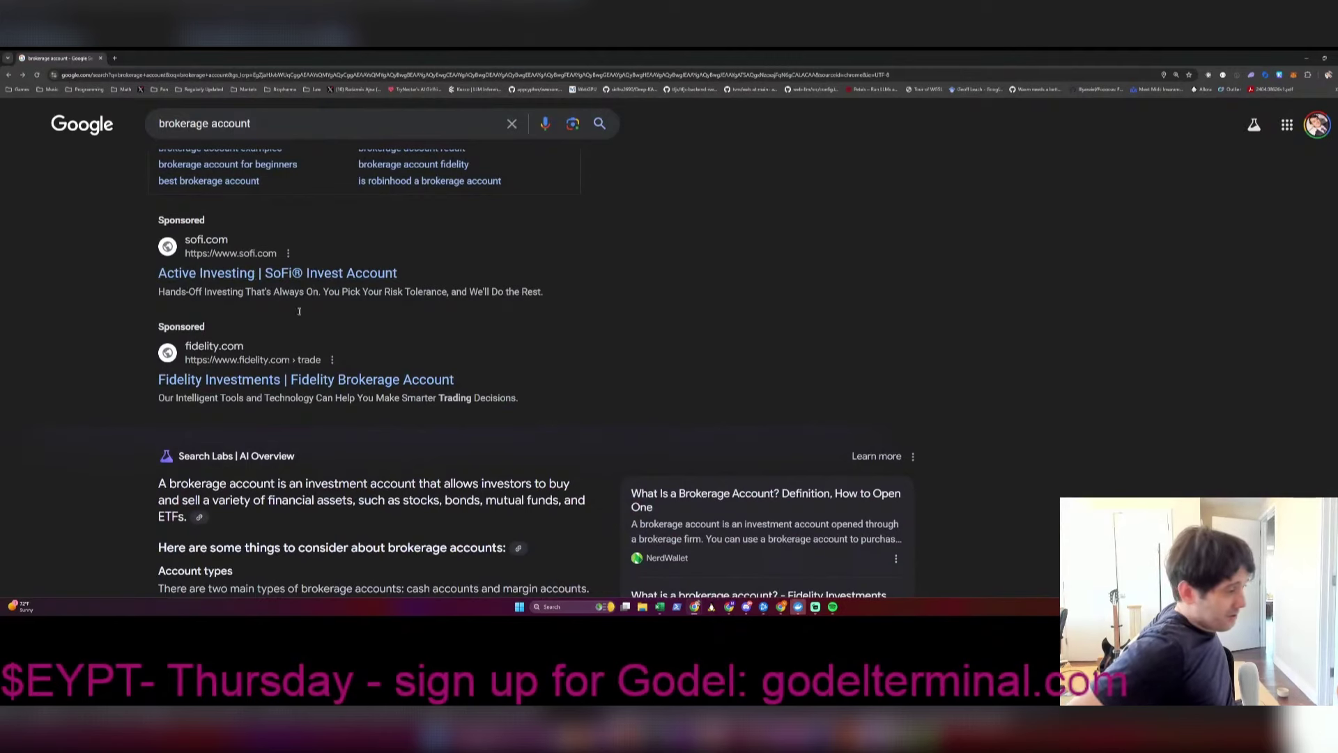
click(254, 379)
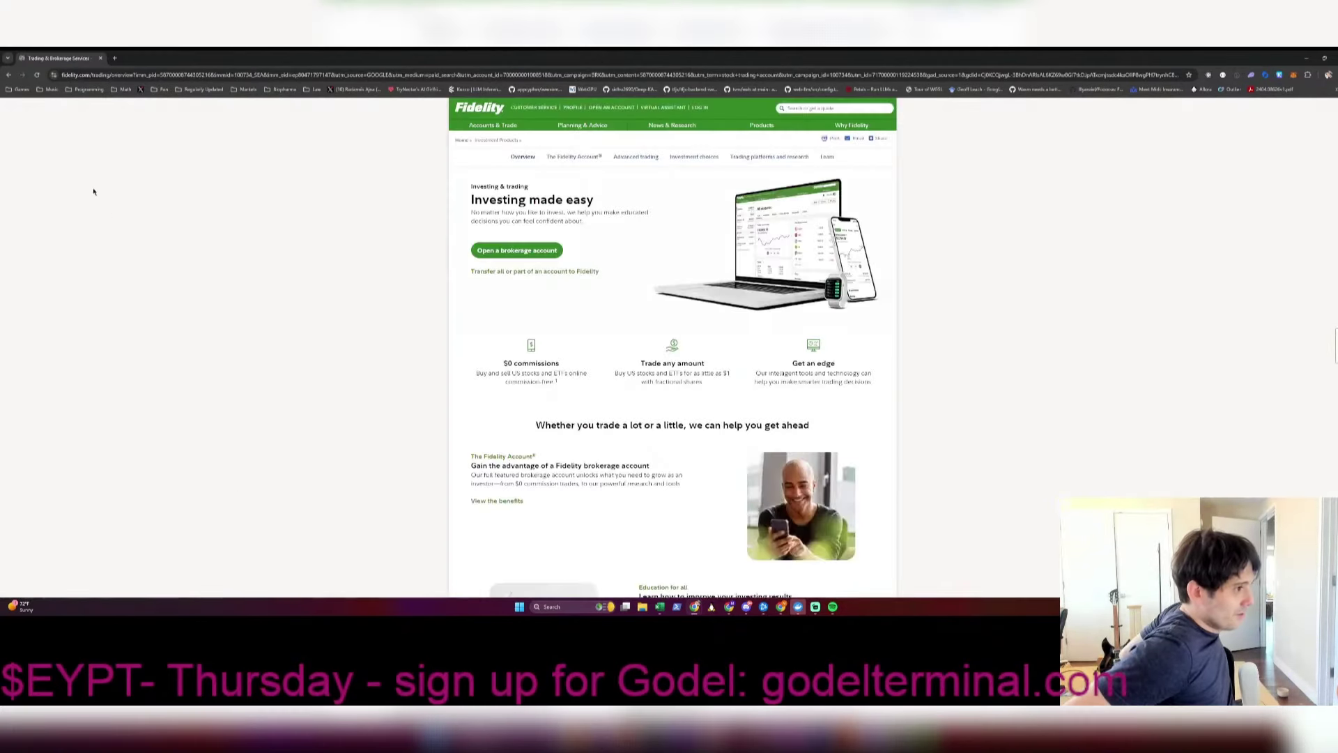
click(100, 59)
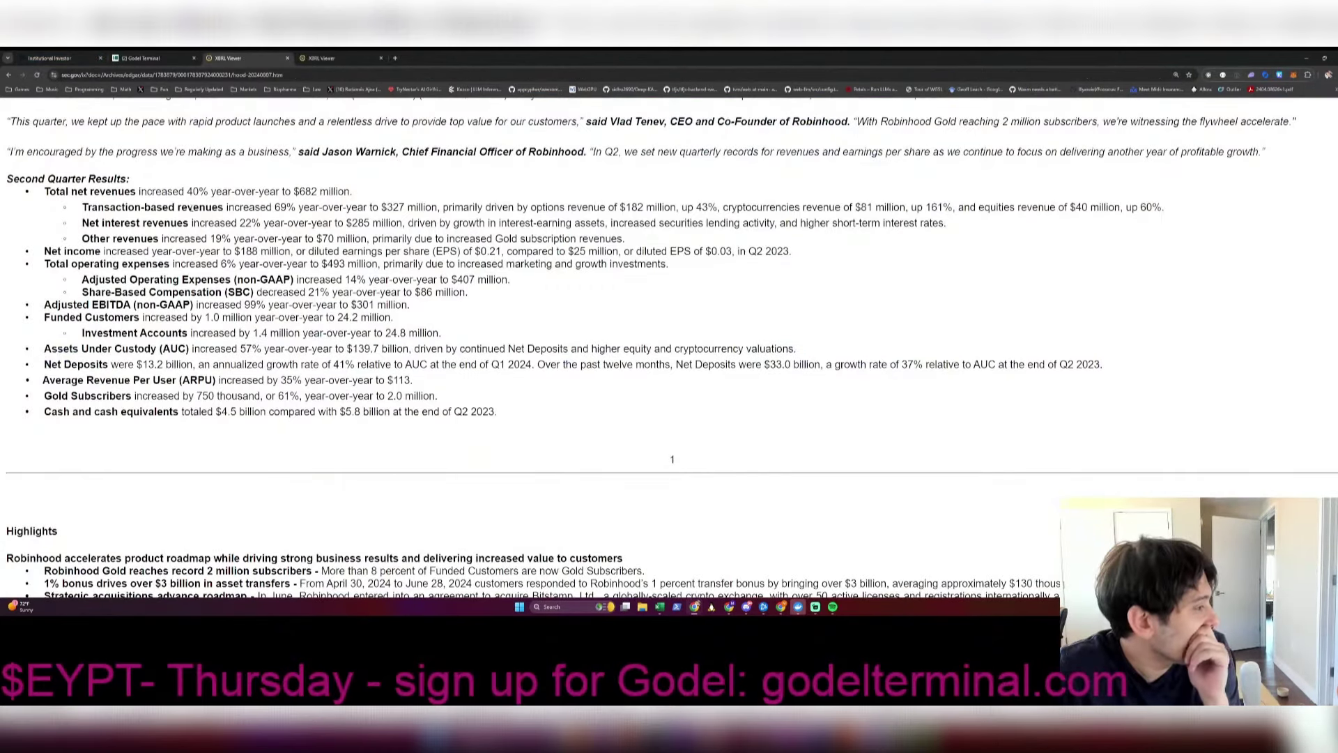
Step: Check the options revenue in the press release, insert a row above Transactions in the model, and enter 182 for Q224
drag(198, 207, 671, 208)
key(alt+Tab)
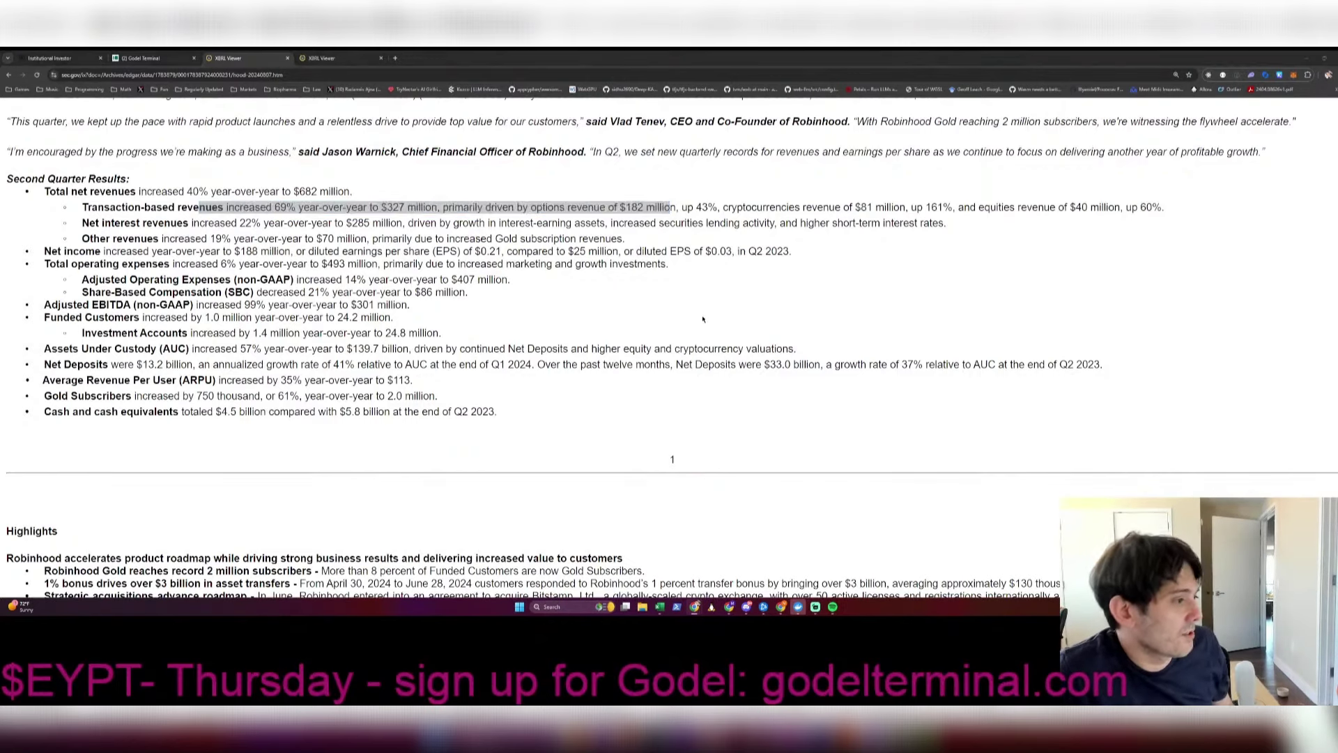
key(Down)
key(Down)
key(Down)
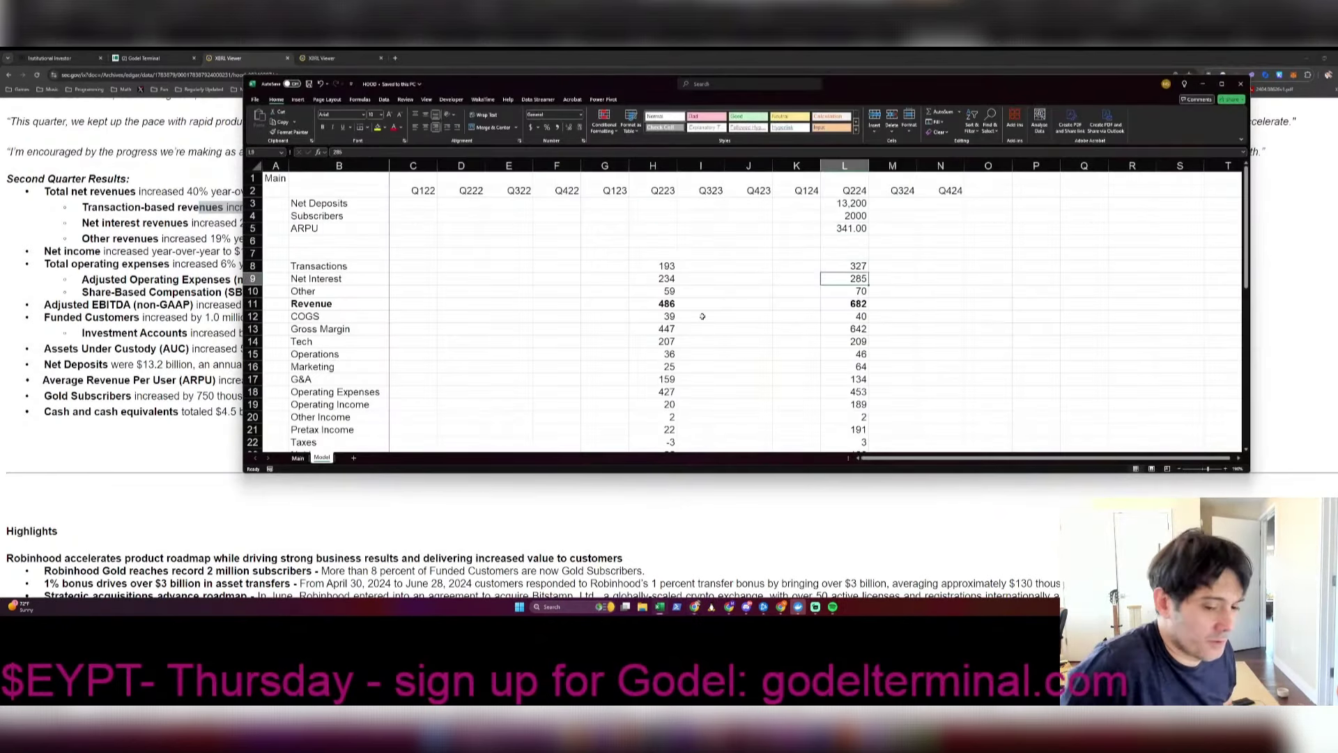
key(shift+space)
key(ctrl+shift+plus)
text(18)
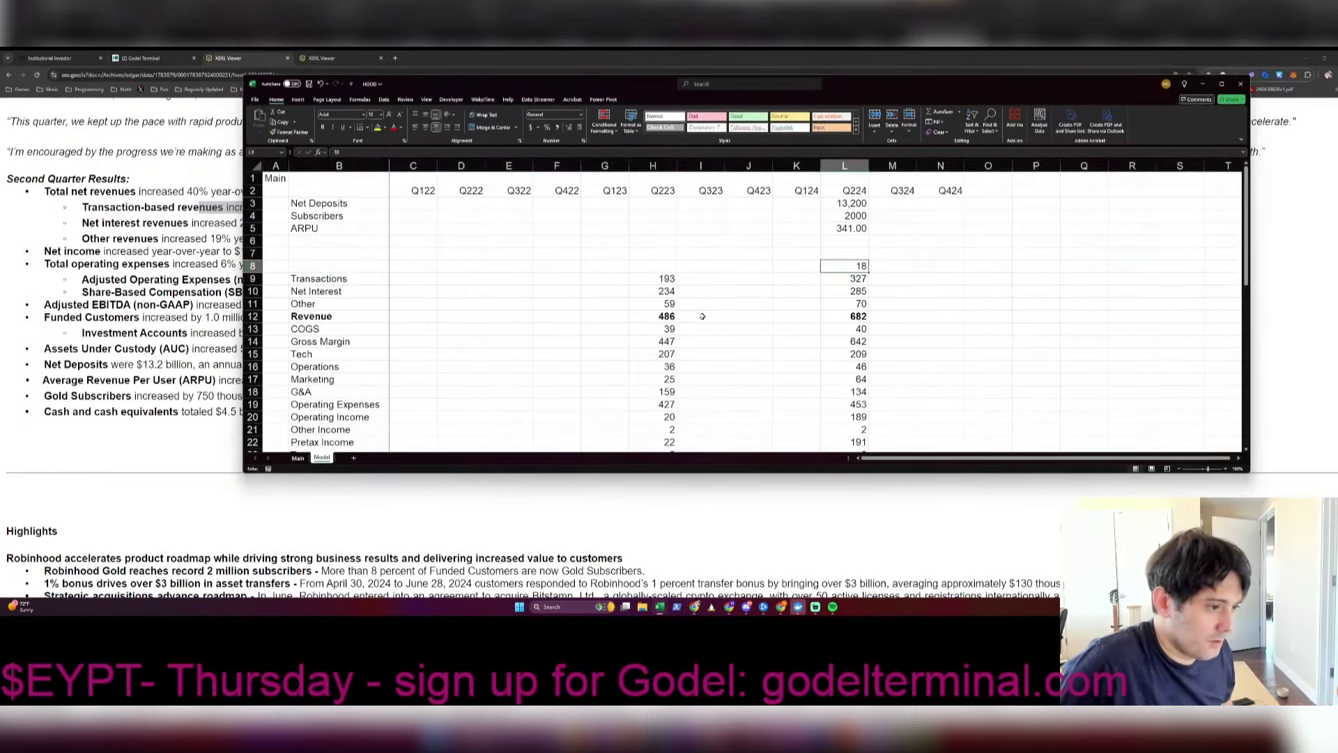
text(52)
Step: Label the new row 8 above Transactions Options
key(Left)
key(Left)
key(Left)
key(Left)
key(Left)
key(Left)
key(Left)
key(Left)
key(Left)
key(Left)
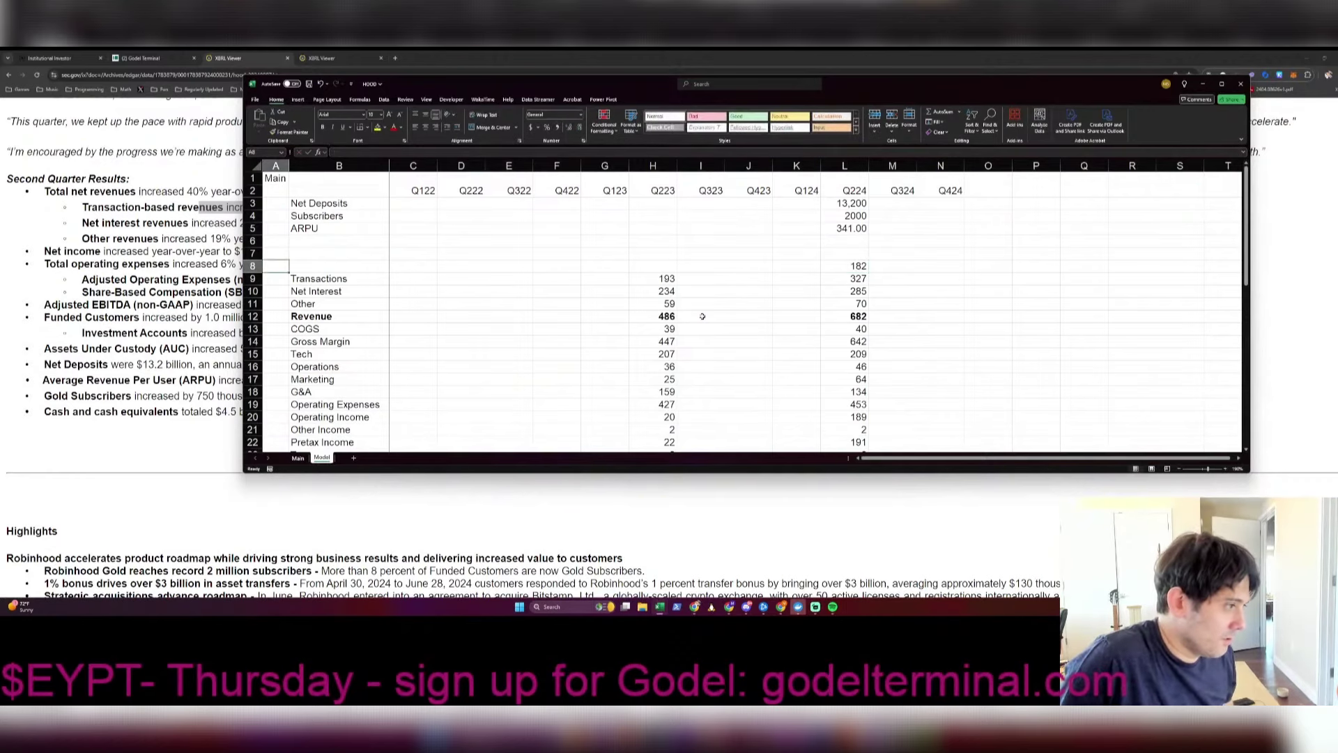
text(Options)
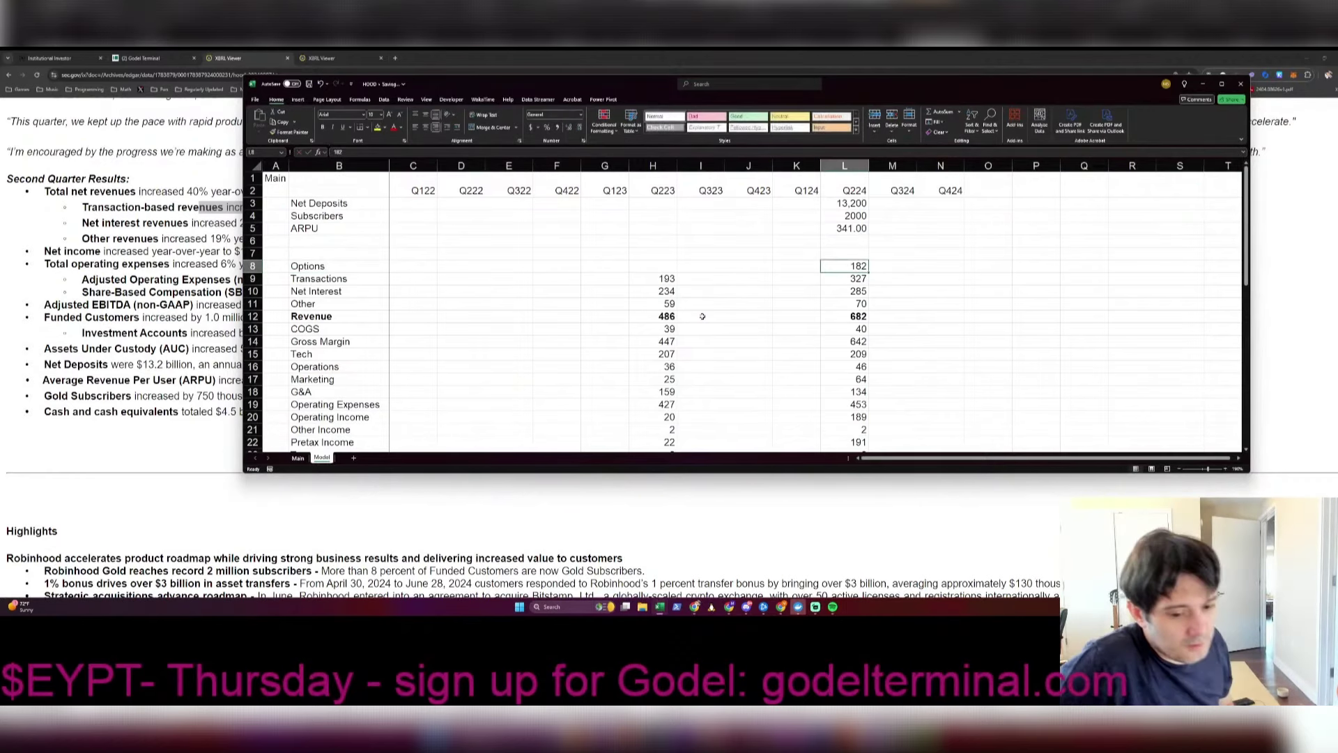
Step: Label row 7 Crypto and enter the press release's cryptocurrencies revenue of 81 for Q224
key(alt+Tab)
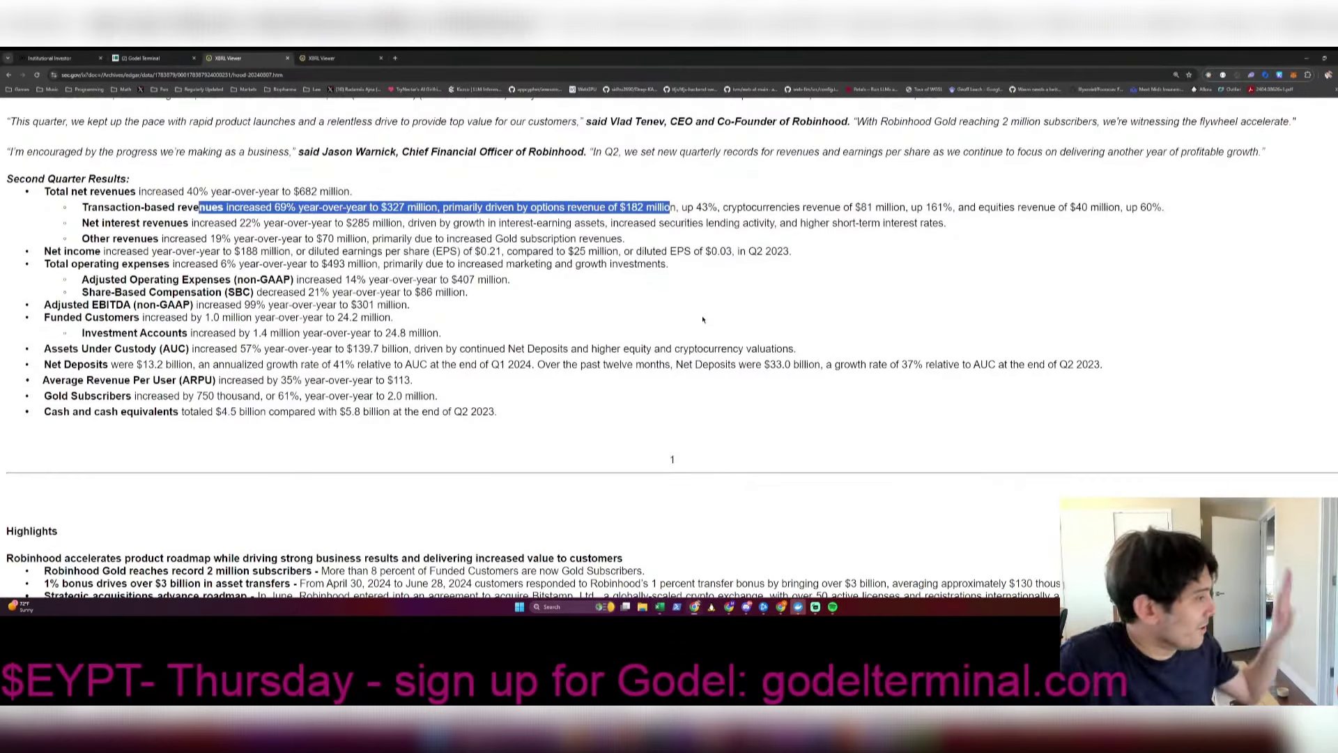
key(alt+Tab)
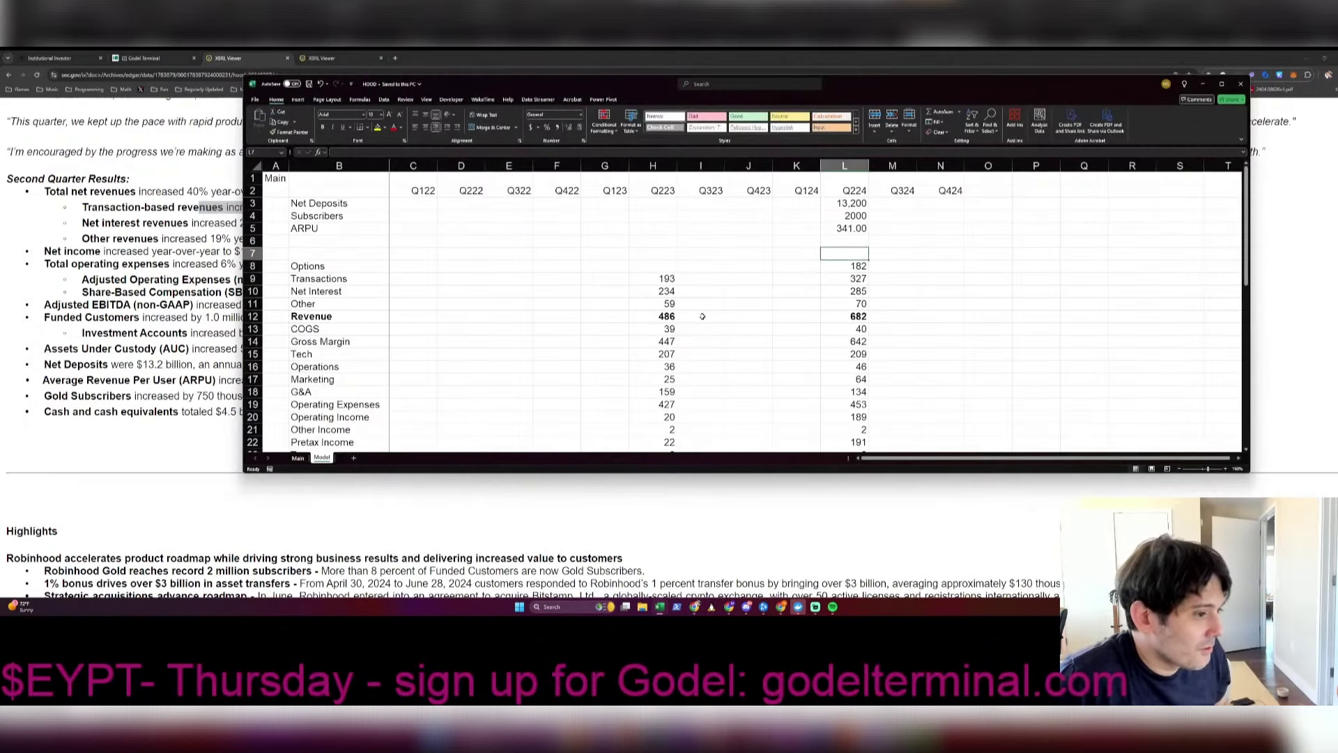
text(Crypto)
key(Return)
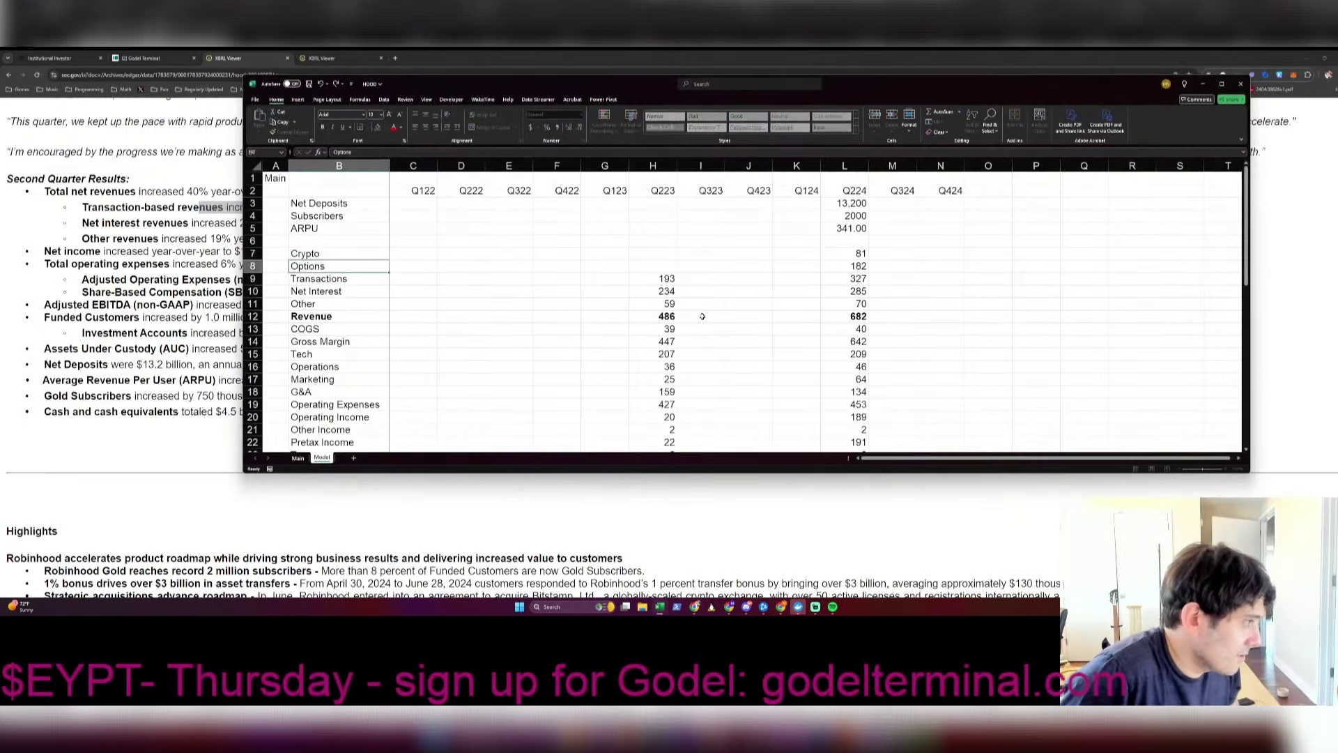
Step: Insert a row above Crypto, label it Equities, and enter the press release's equities revenue of 40 for Q224
key(alt+Tab)
key(alt+Tab)
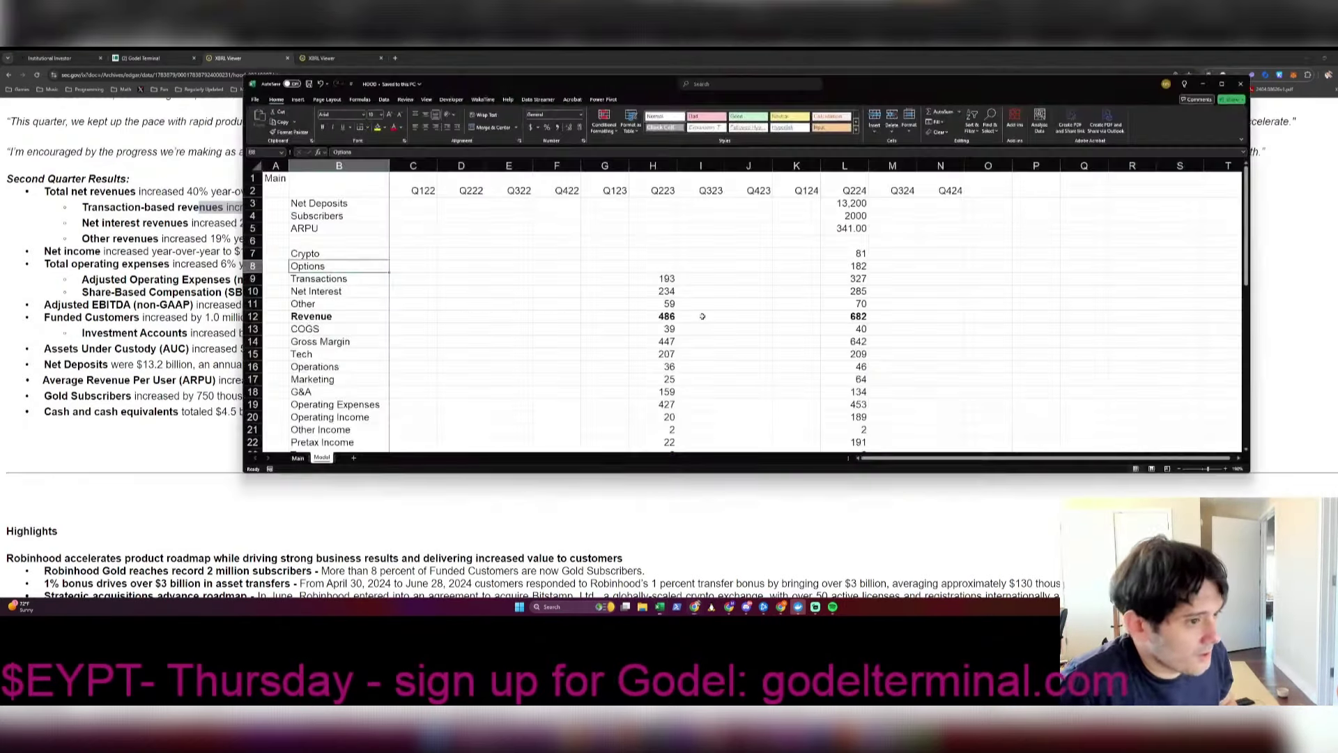
key(shift+space)
key(ctrl+shift+plus)
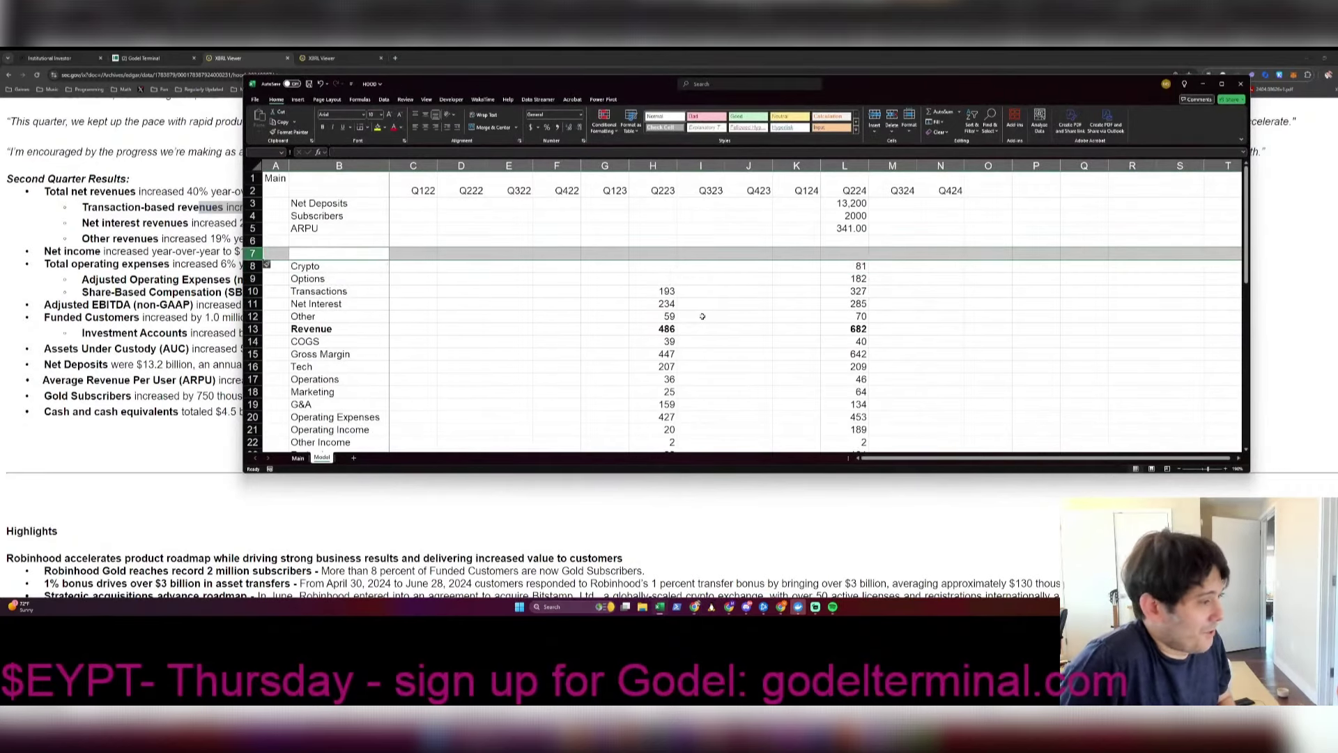
text(Equities)
key(Return)
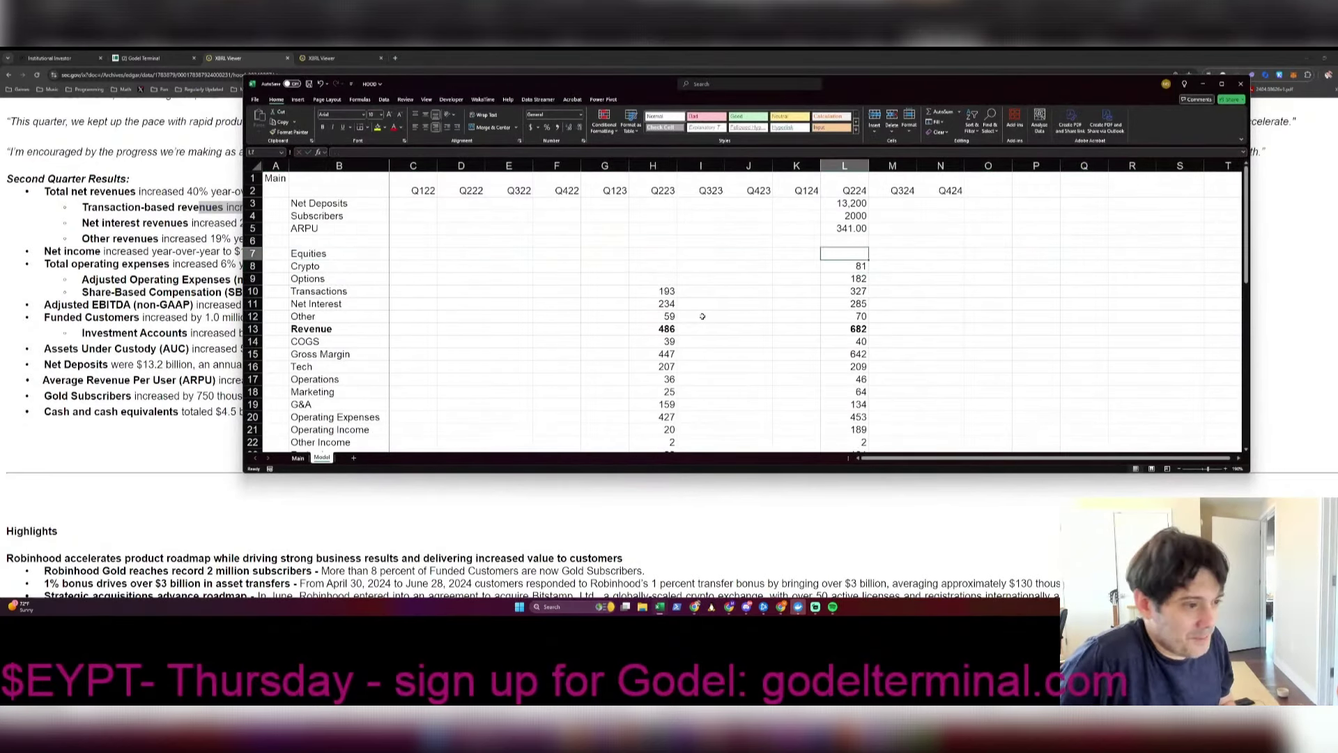
key(alt+Tab)
key(alt+Tab)
text(40)
key(Return)
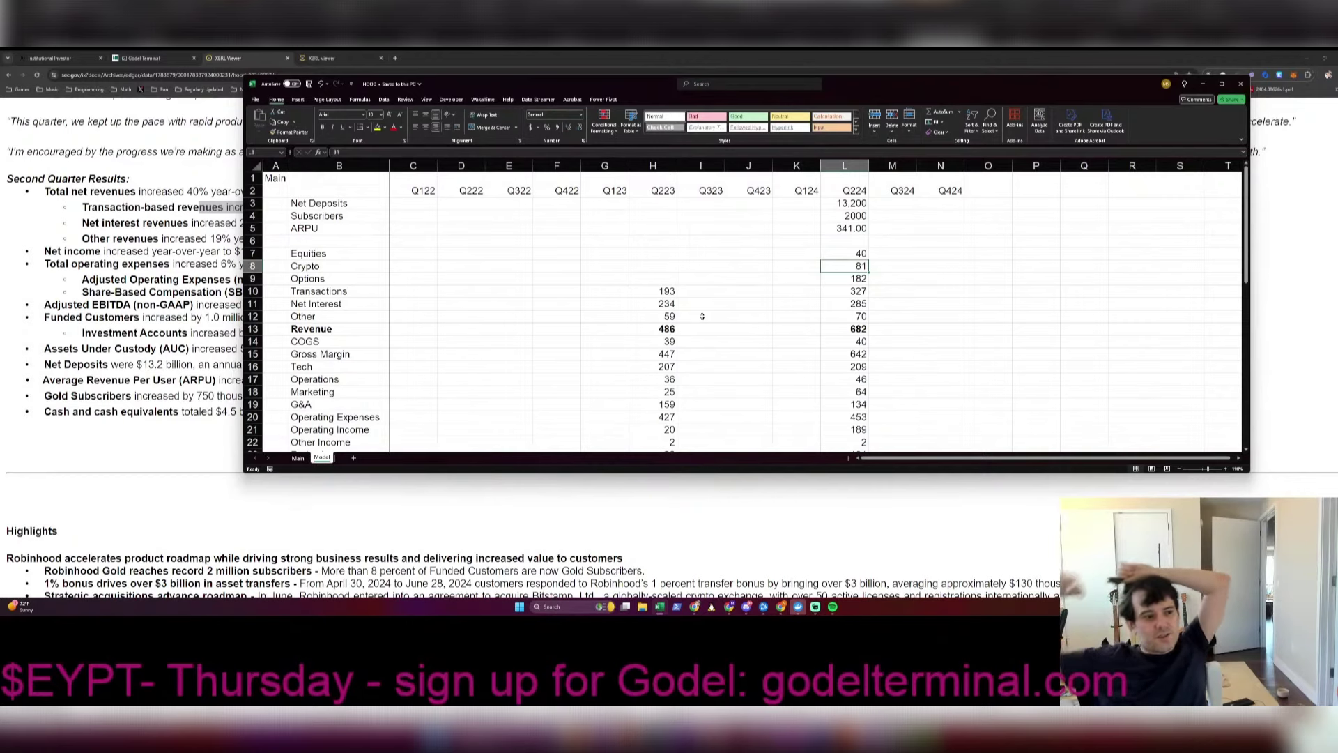
Step: Review the press release's second-quarter results and rename the Subscribers label in row 4 of the model to Gold
key(alt+Tab)
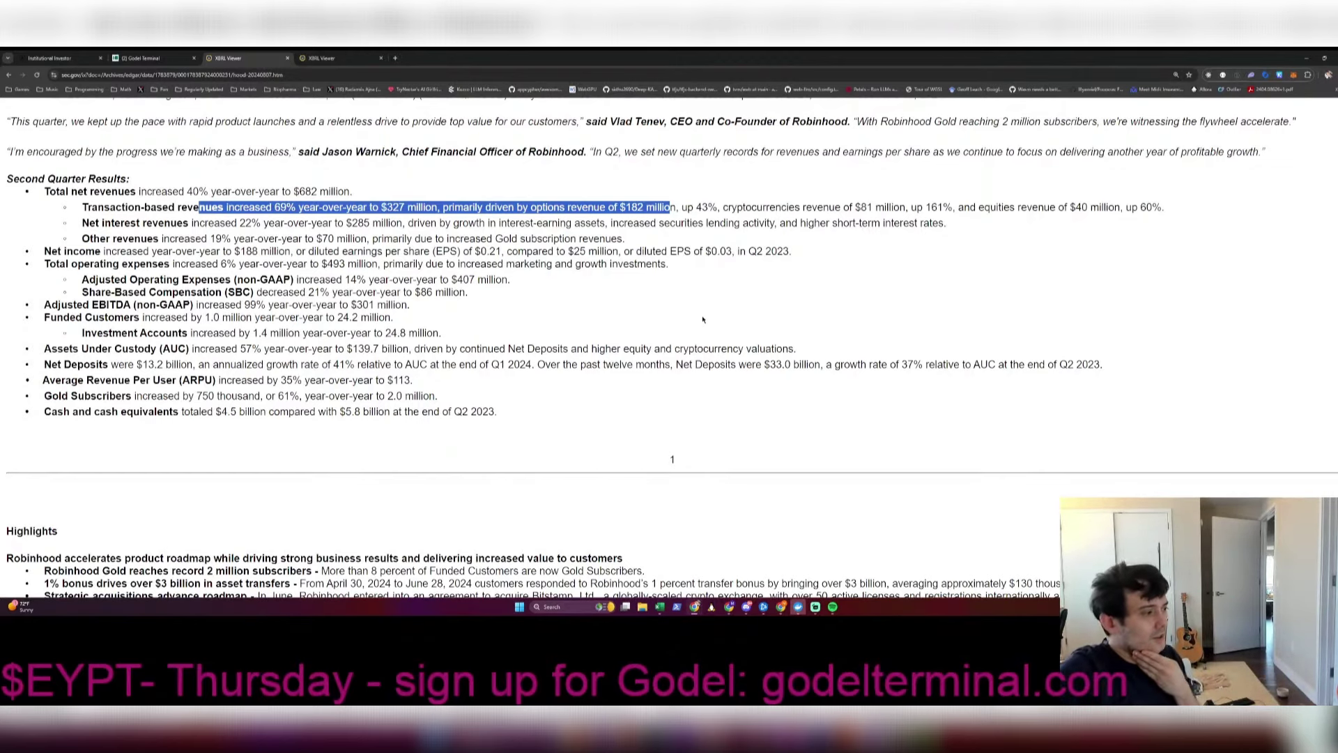
scroll(702, 319, down, 2)
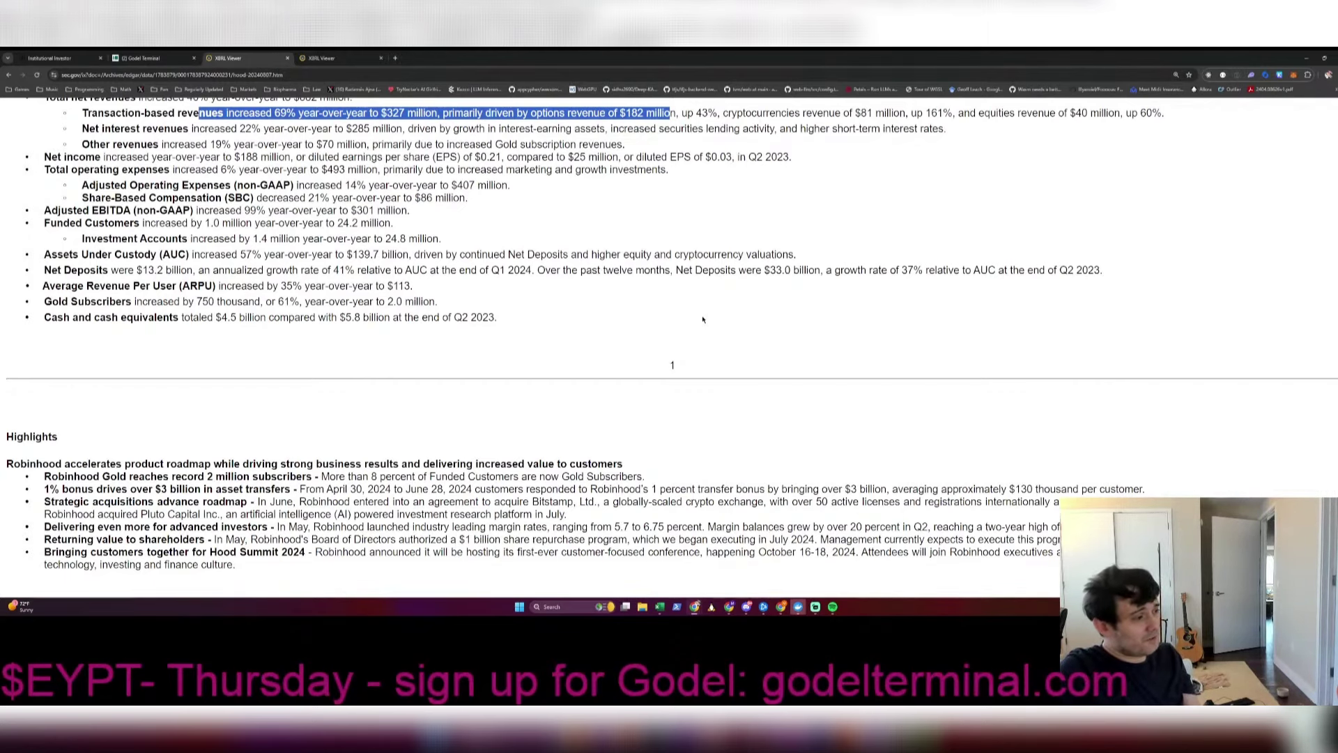
scroll(703, 319, up, 4)
scroll(703, 320, down, 1)
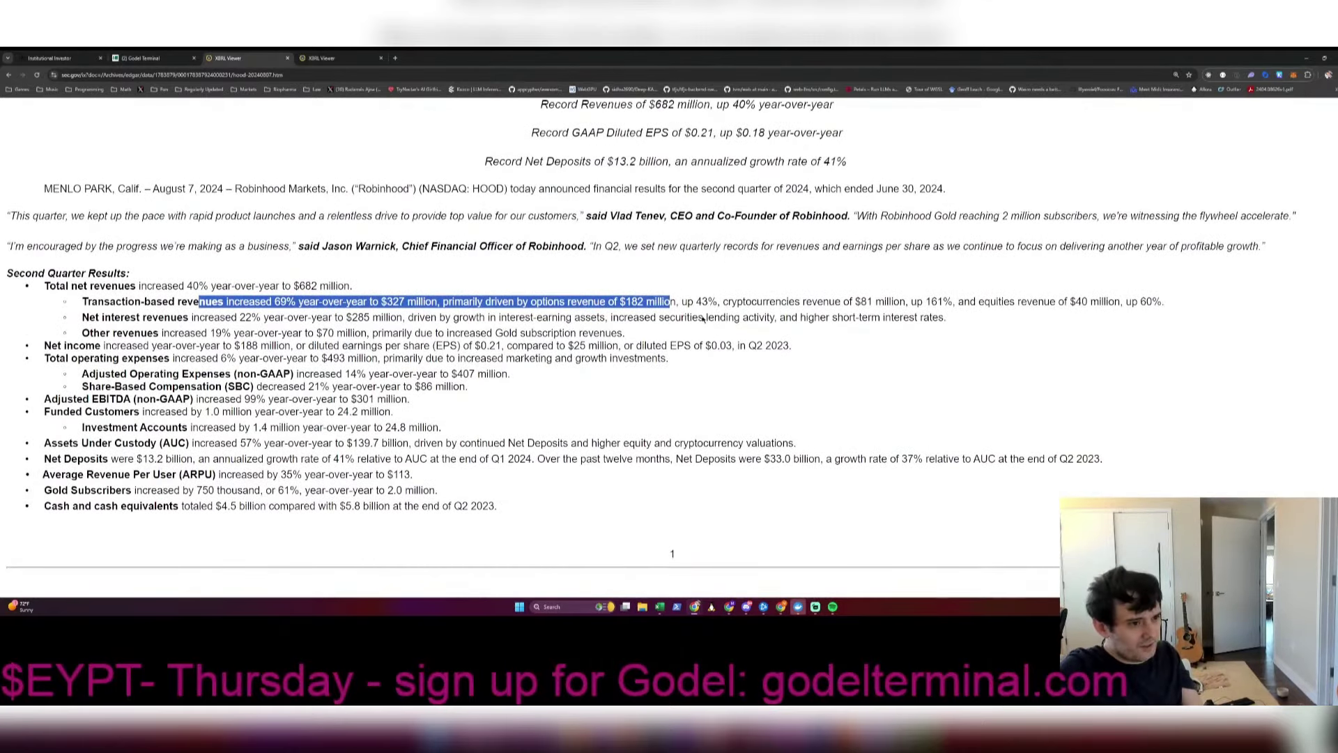
key(alt+Tab)
key(Return)
key(Up)
key(ctrl+Left)
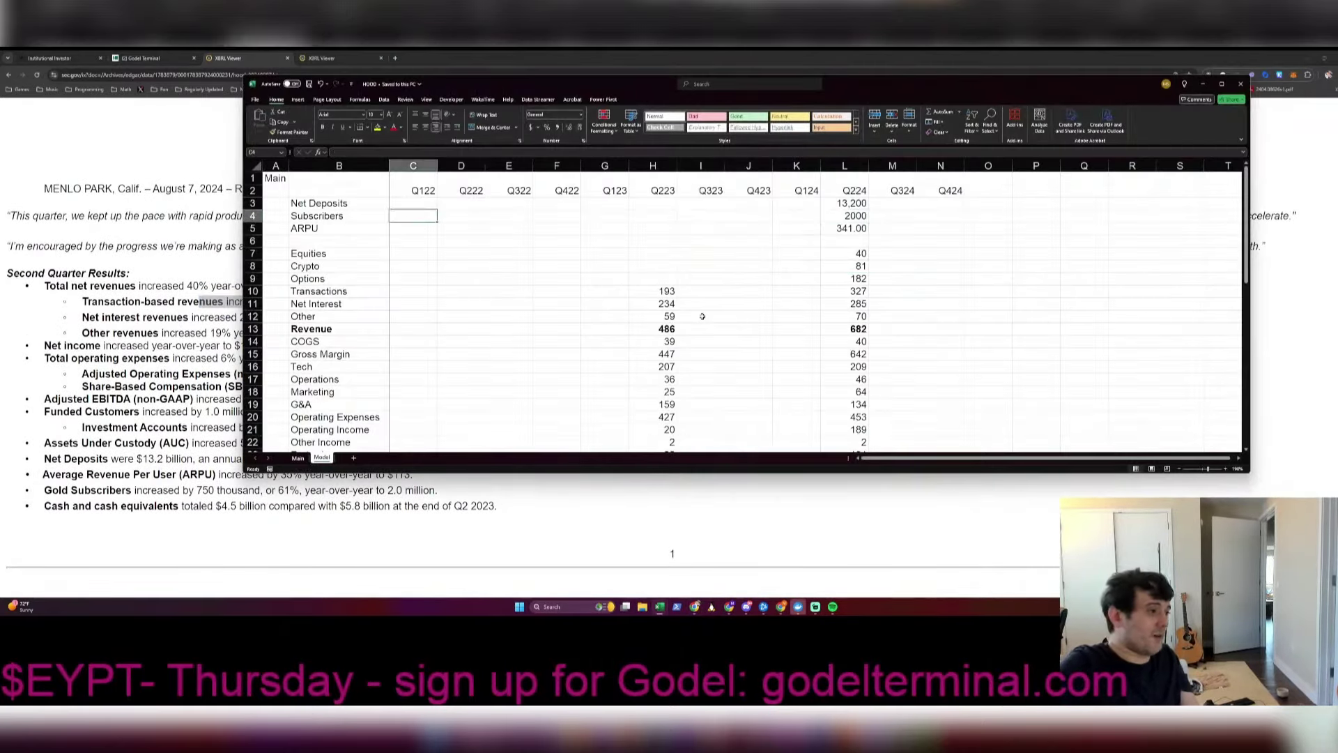
text(Gold)
key(Return)
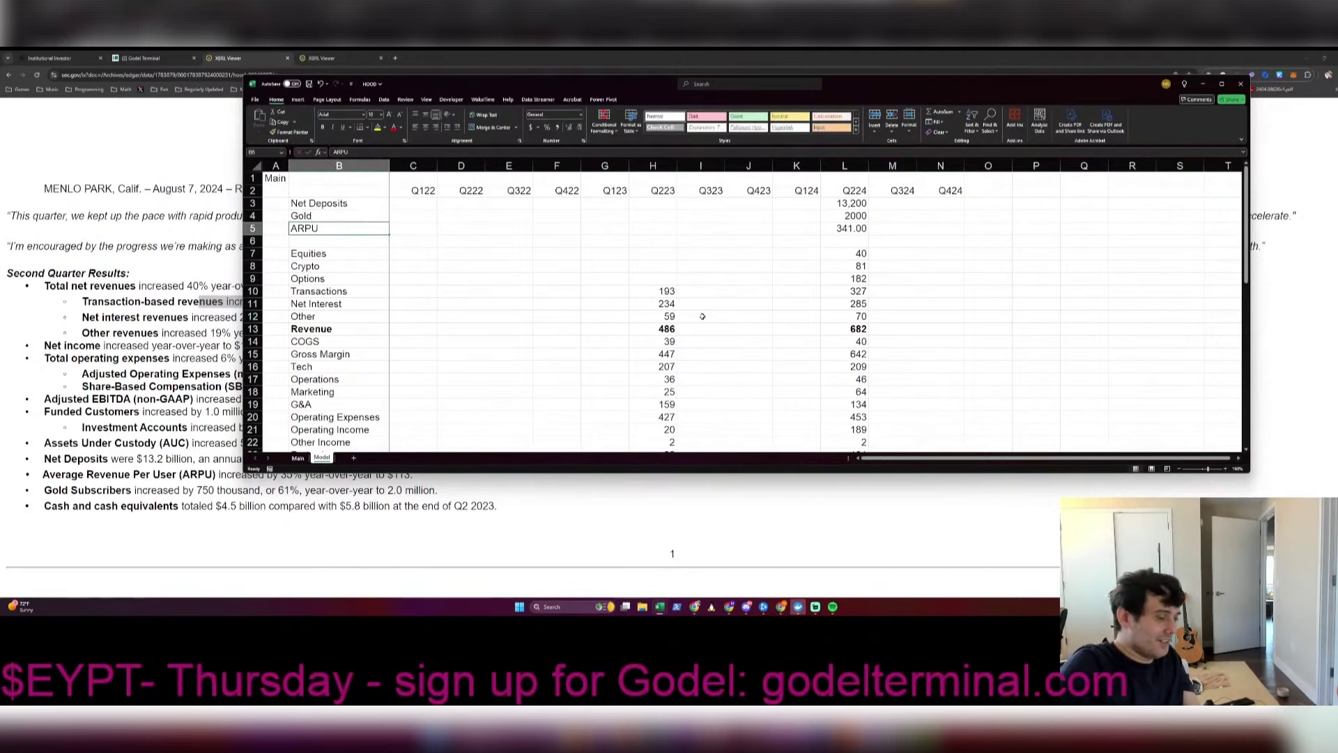
Step: Insert a blank row between Gold and ARPU
key(shift+space)
key(ctrl+shift+plus)
key(Up)
key(ctrl+Right)
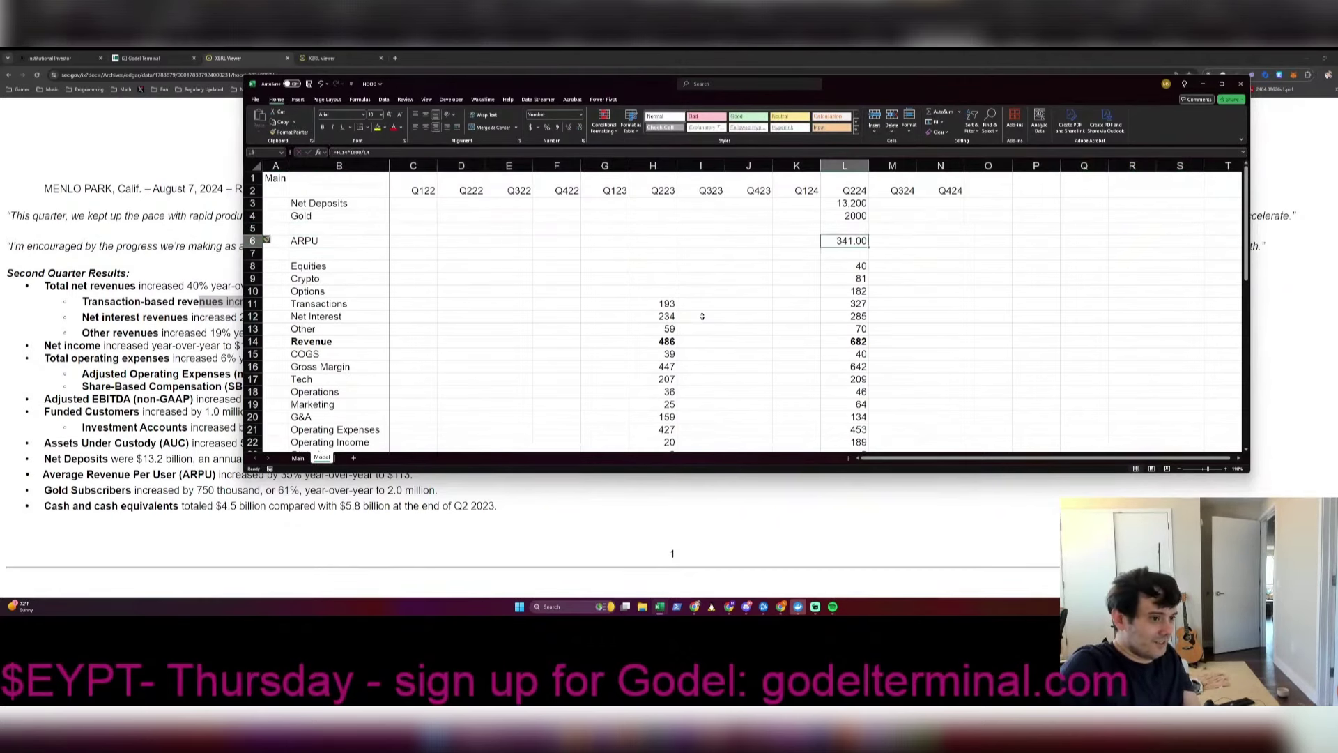
Step: Format the Gold row with a thousands separator and no decimals
key(Down)
key(Up)
key(shift+space)
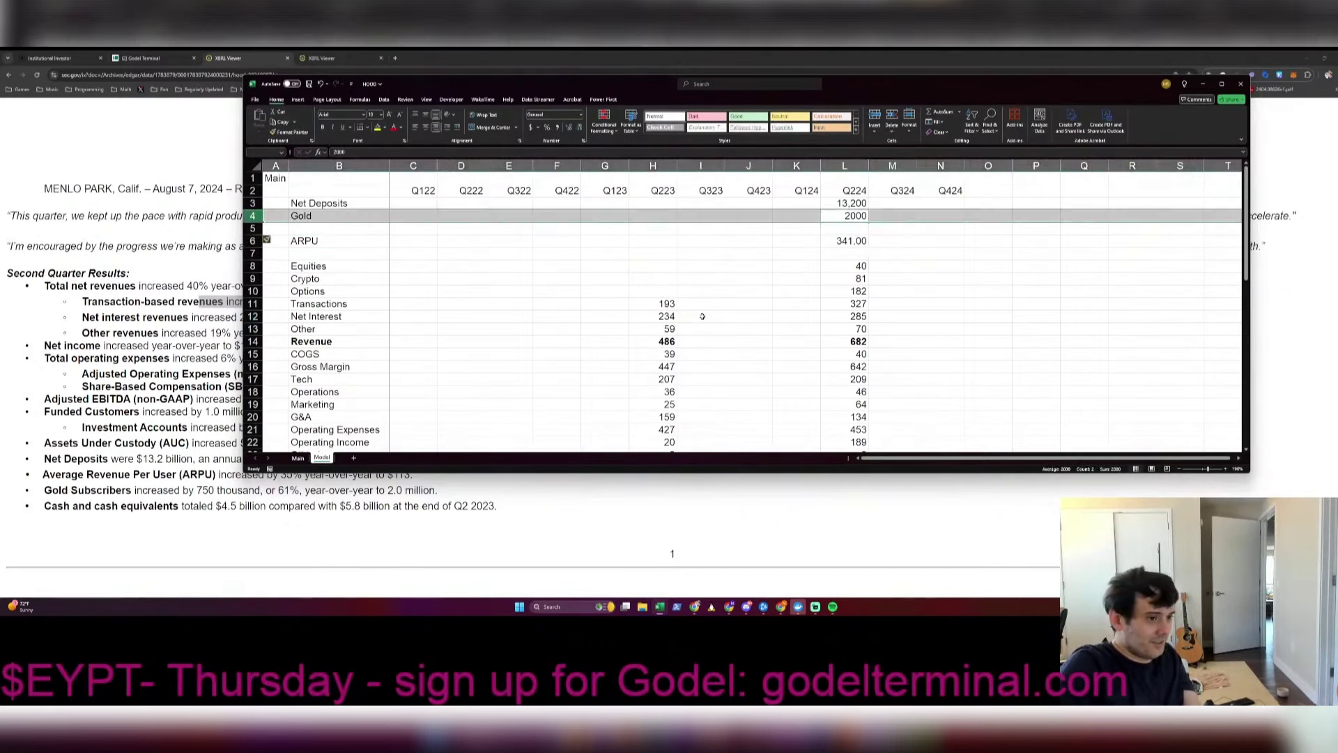
key(ctrl+1)
key(Down)
key(Return)
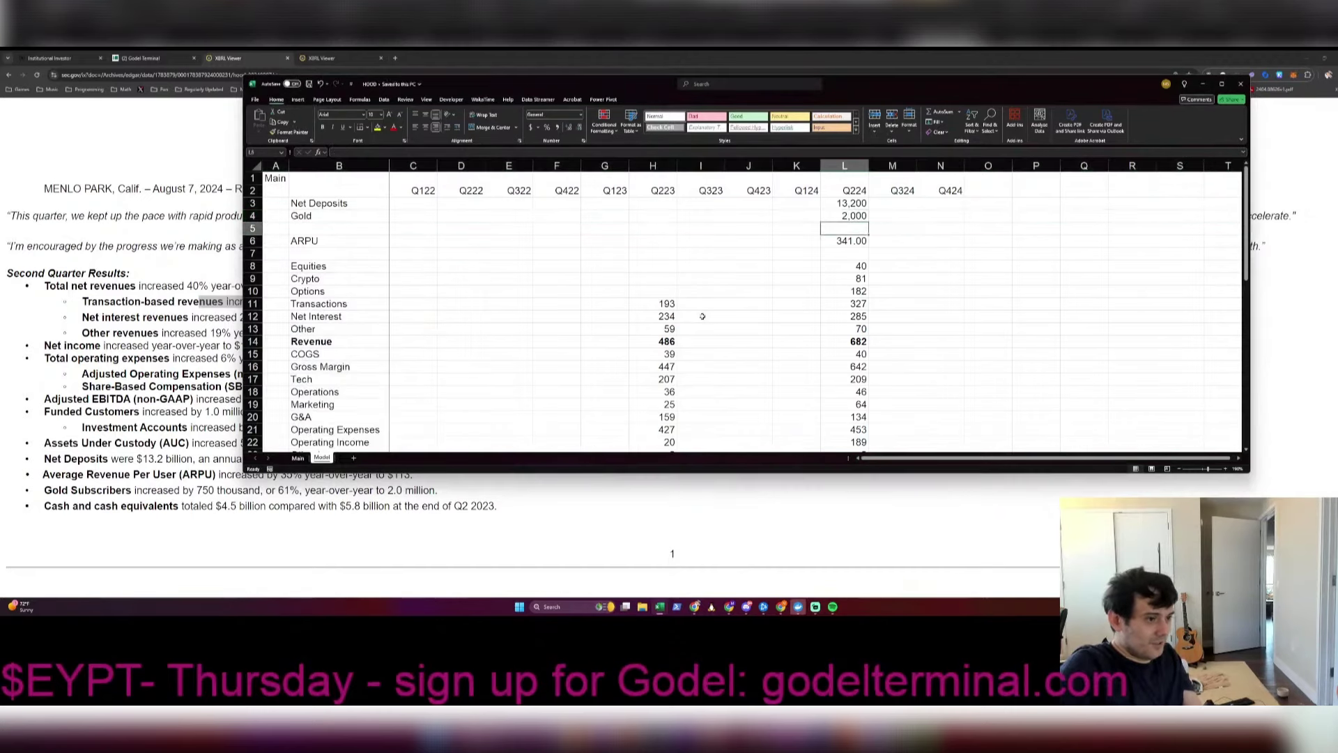
Step: Enter the press release's funded customers figure as 24200 in L5 for Q224 and format it with a thousands separator
key(alt+Tab)
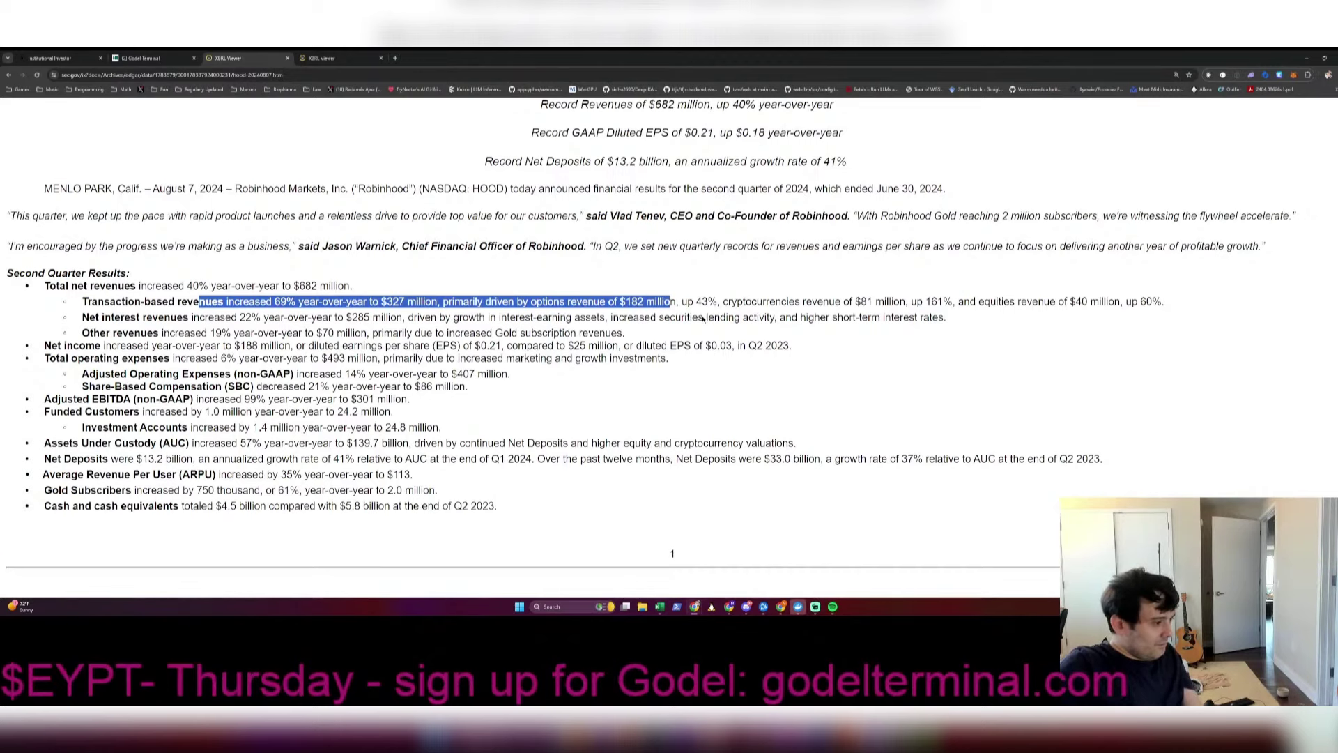
key(alt+Tab)
text(24200)
key(Return)
key(Up)
key(ctrl+1)
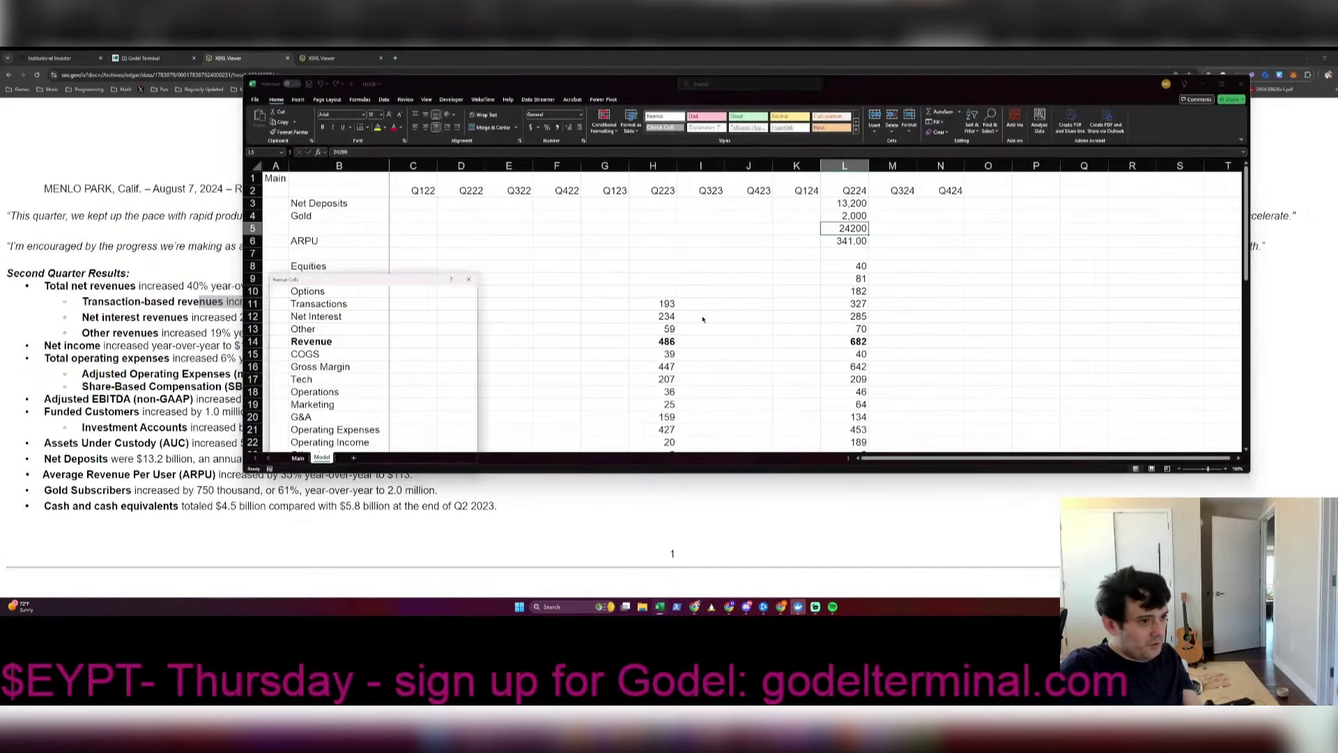
key(Down)
key(Return)
Step: Label row 5 of the model Funded Customers
key(Left)
key(Left)
key(Left)
key(Left)
key(Left)
key(Left)
key(Left)
key(Left)
key(Left)
key(Left)
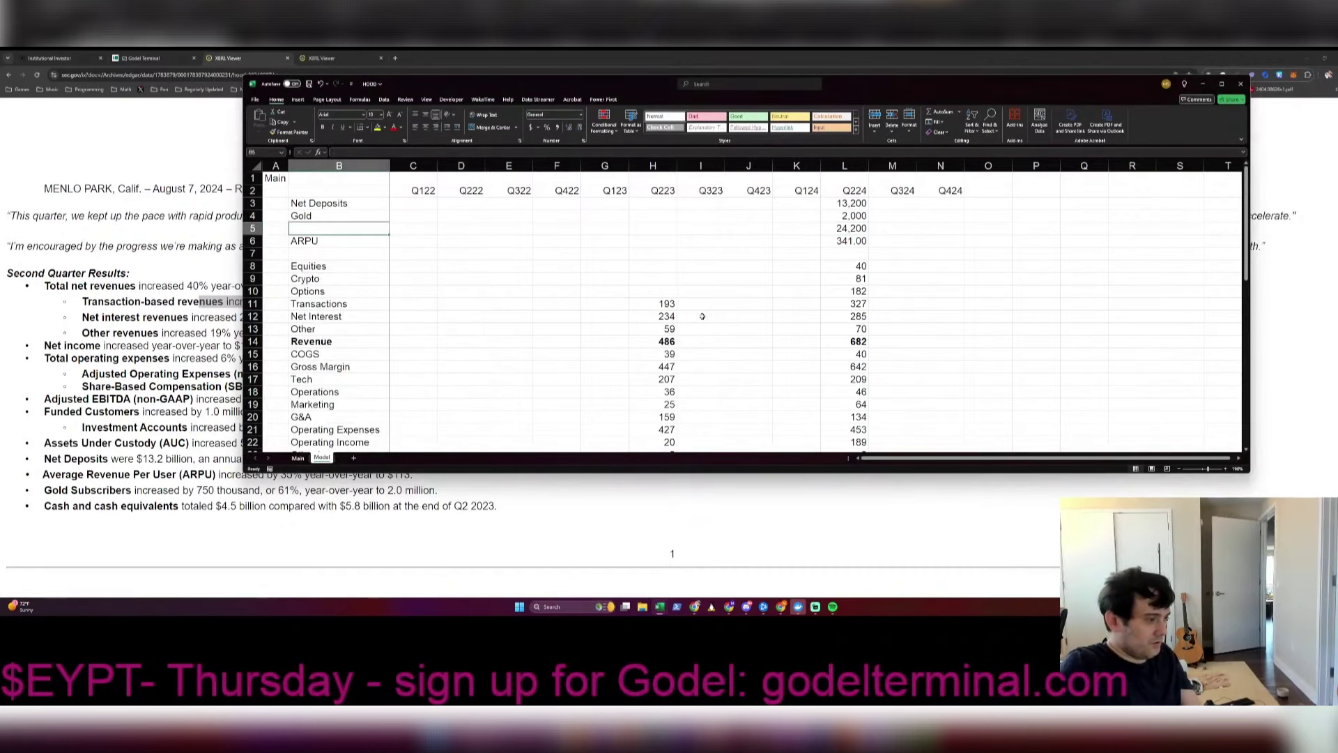
text(Funded Customers)
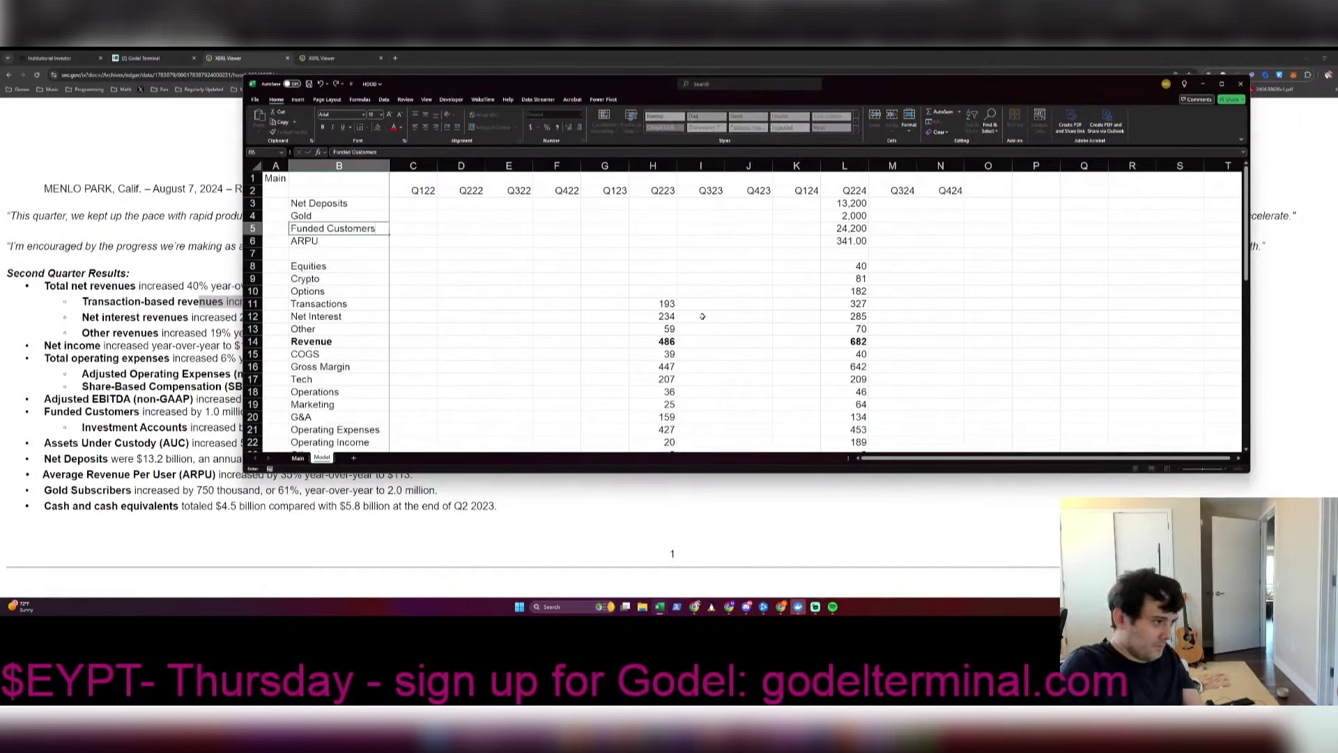
key(Return)
Step: Edit the Q224 ARPU formula in L6 to divide revenue by funded customers, =+L14*1000/L5, and save the workbook
key(Right)
key(Right)
key(Right)
key(Right)
key(Right)
key(Right)
key(Right)
key(Right)
key(Right)
key(Right)
key(F2)
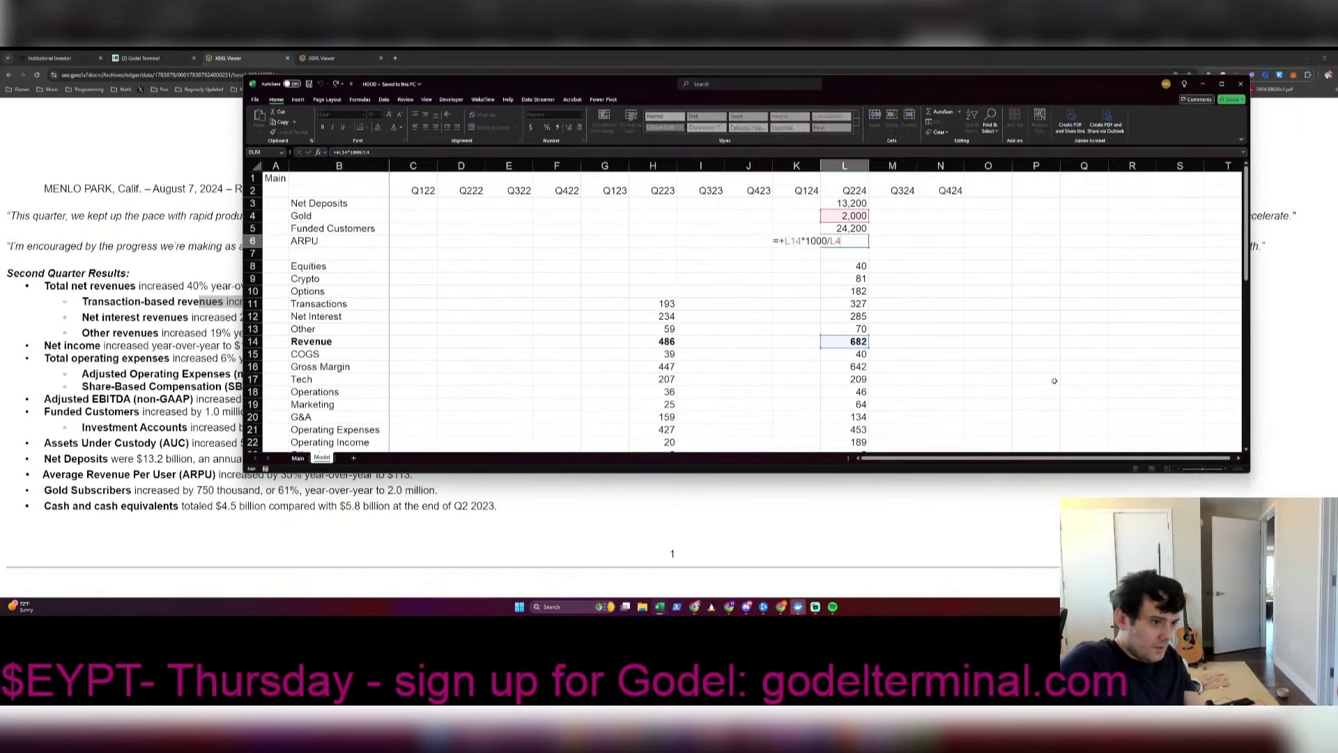
click(854, 230)
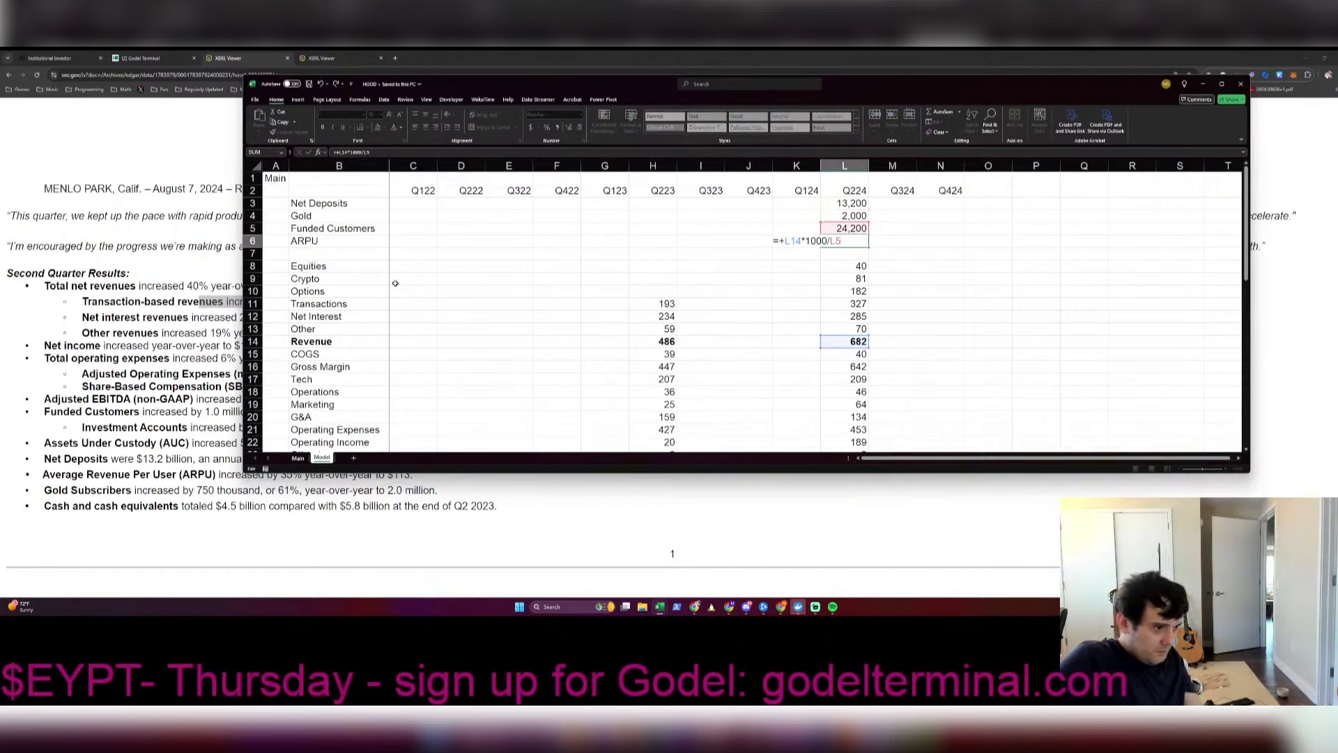
key(Tab)
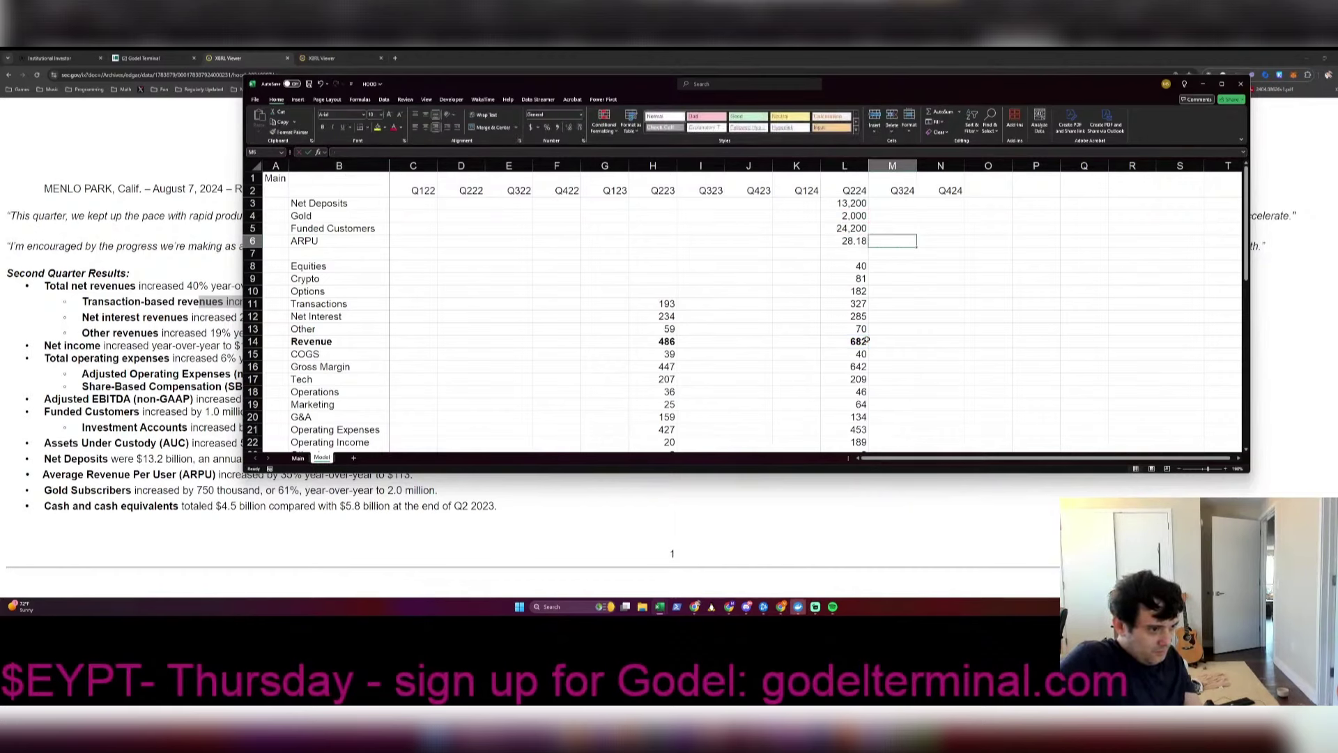
key(ctrl+s)
Step: Check the ARPU formula in L6 against the Average Revenue Per User figure in the press release
click(165, 486)
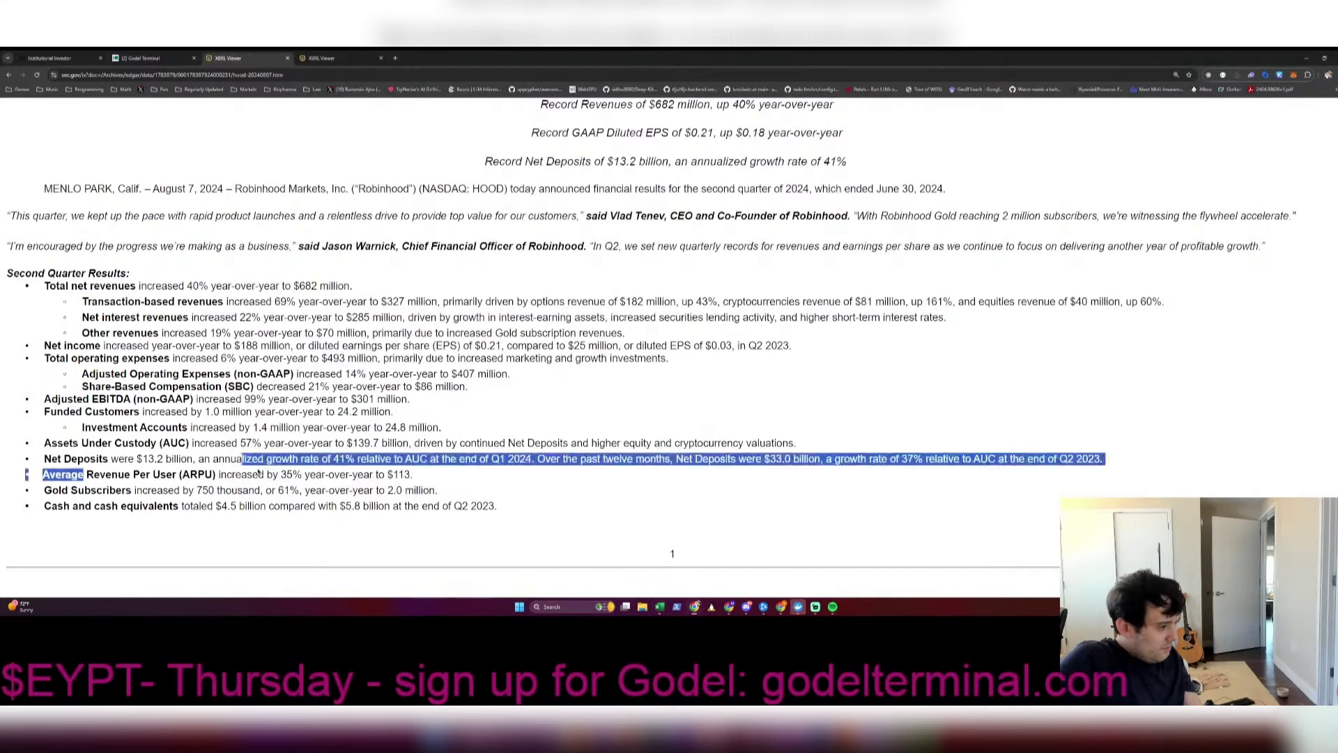
key(alt+Tab)
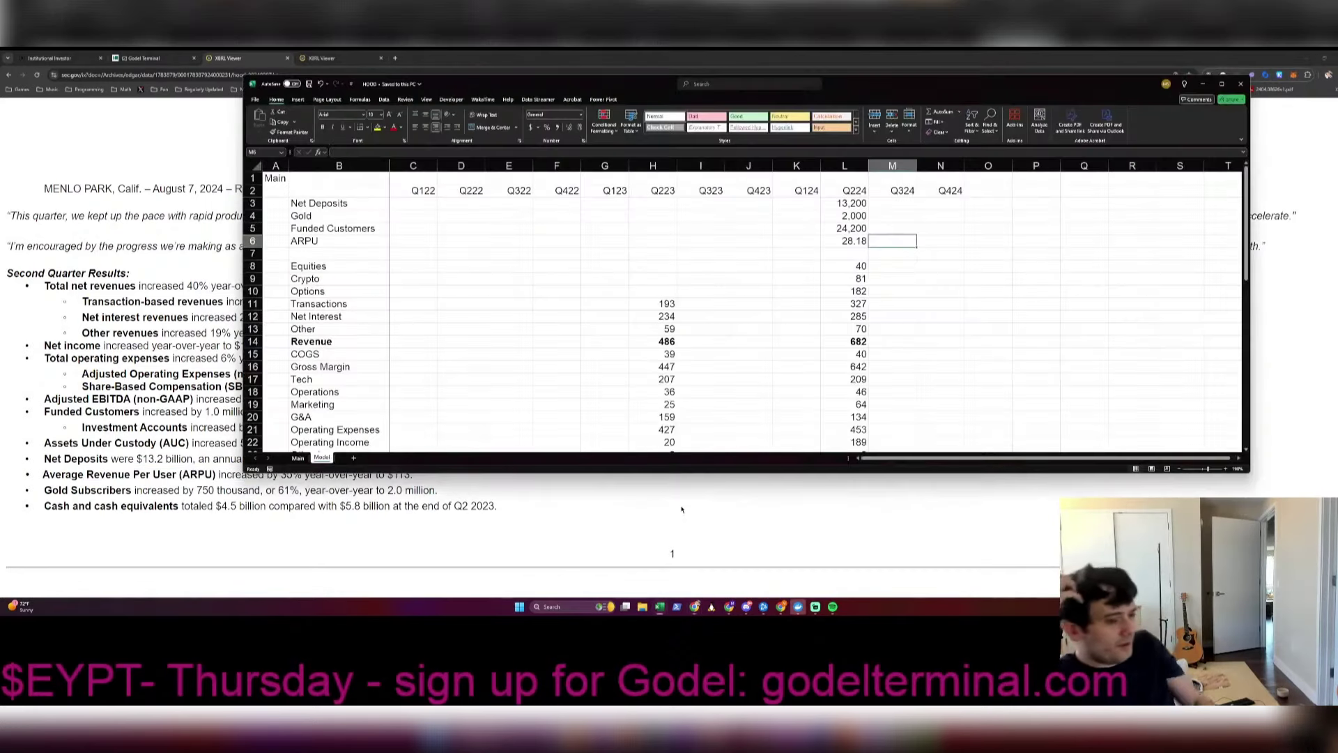
key(Left)
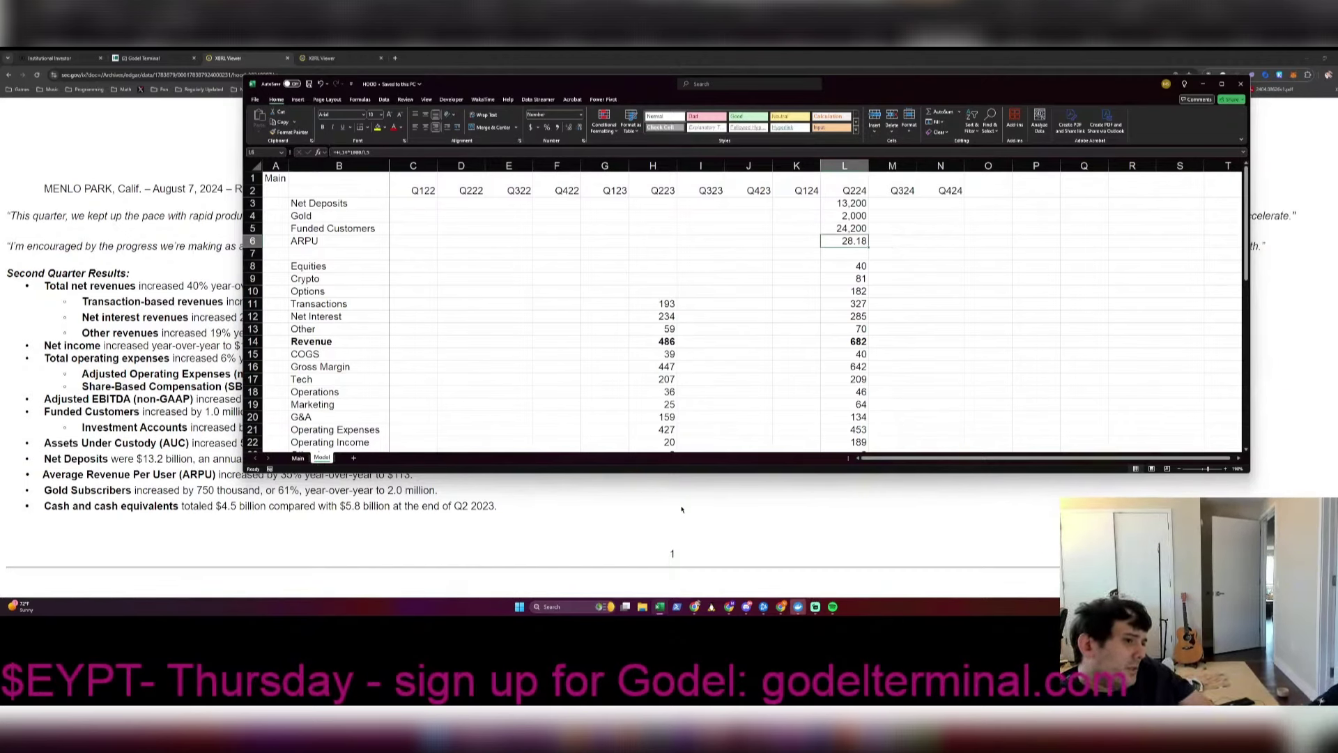
key(F2)
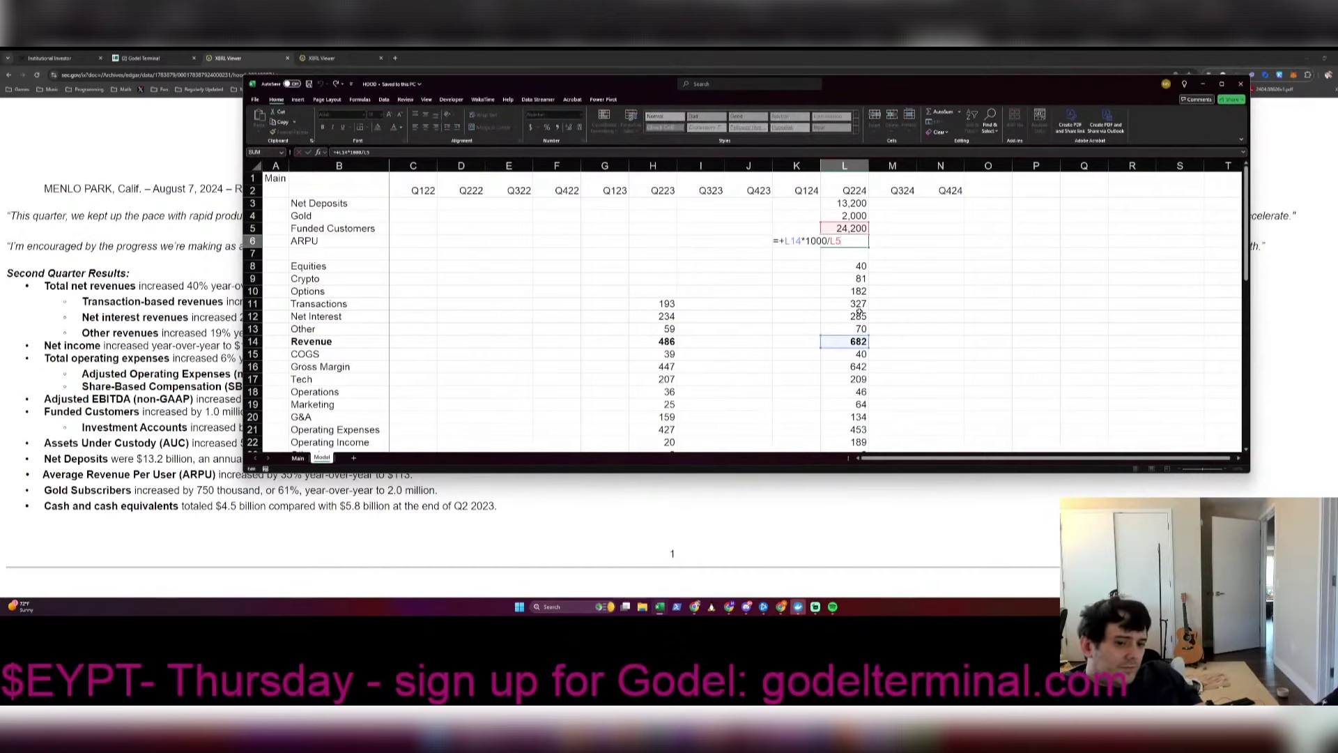
key(Escape)
ctrl+scroll(856, 303, up, 3)
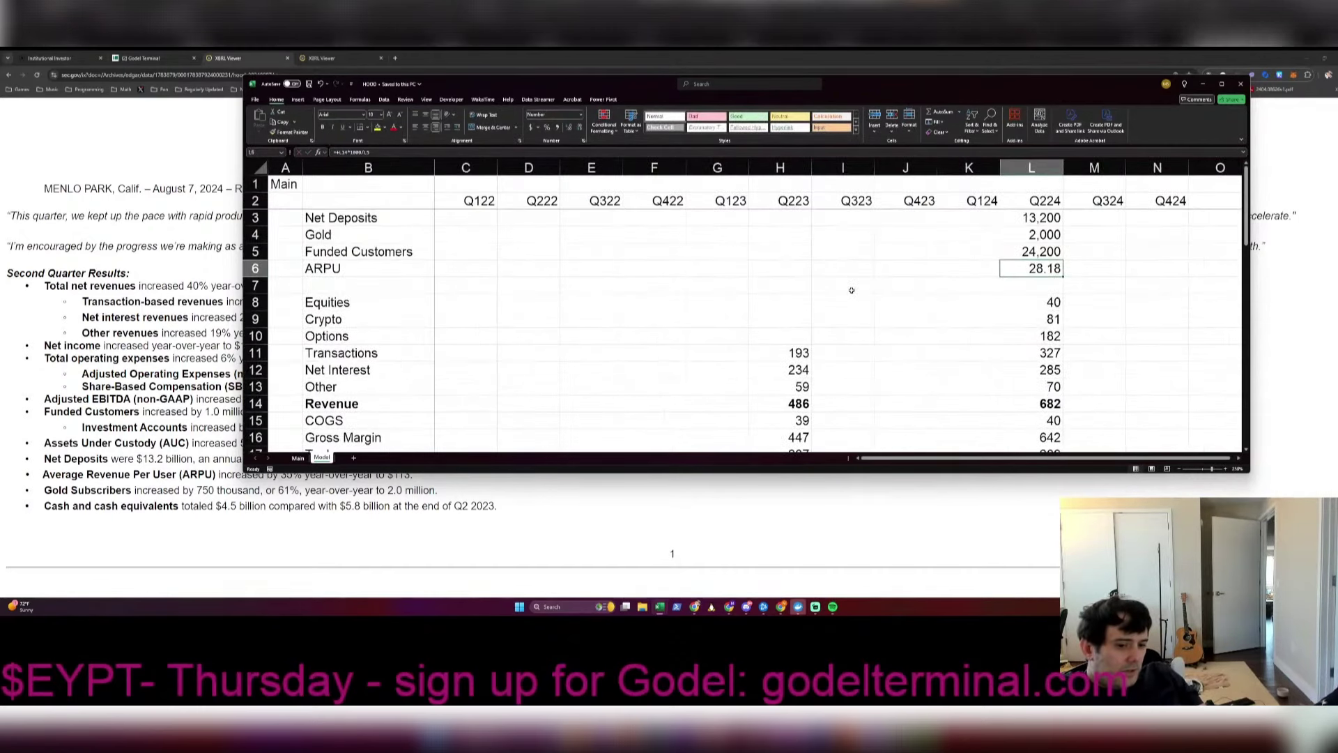
key(alt+Tab)
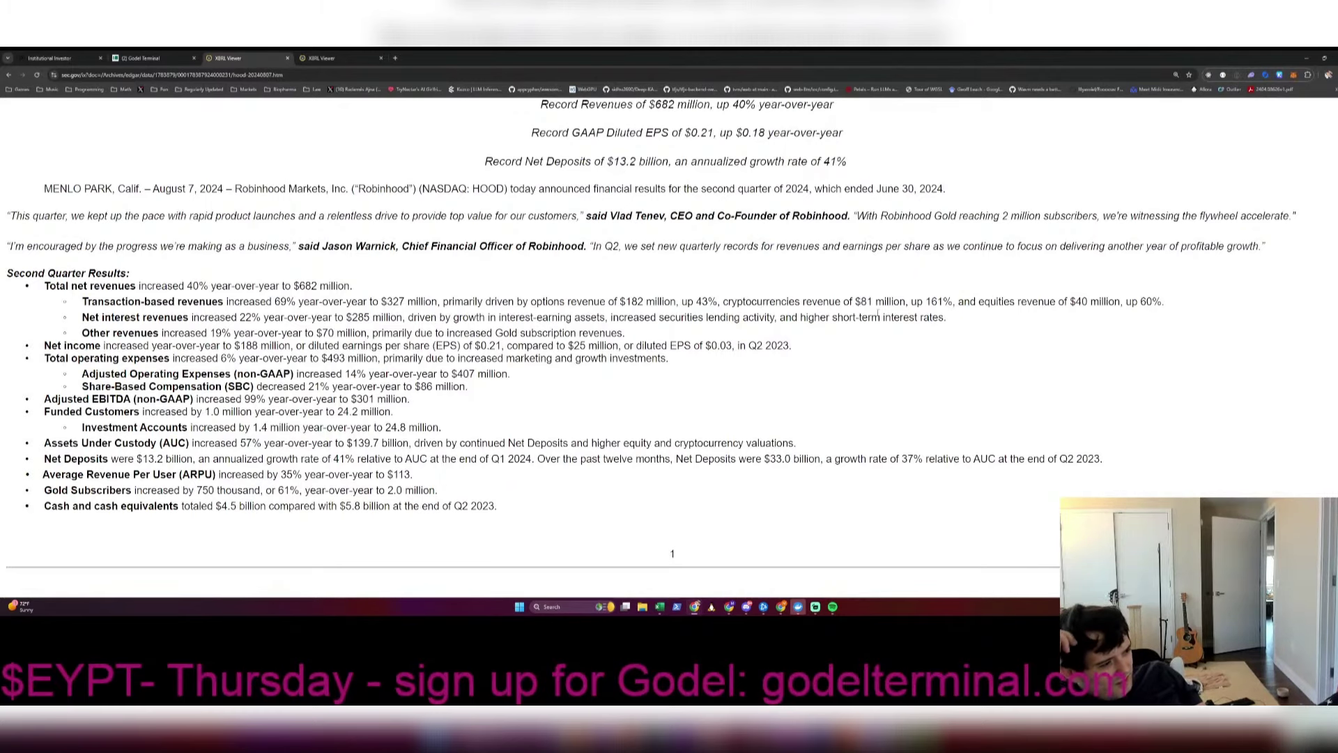
key(alt+Tab)
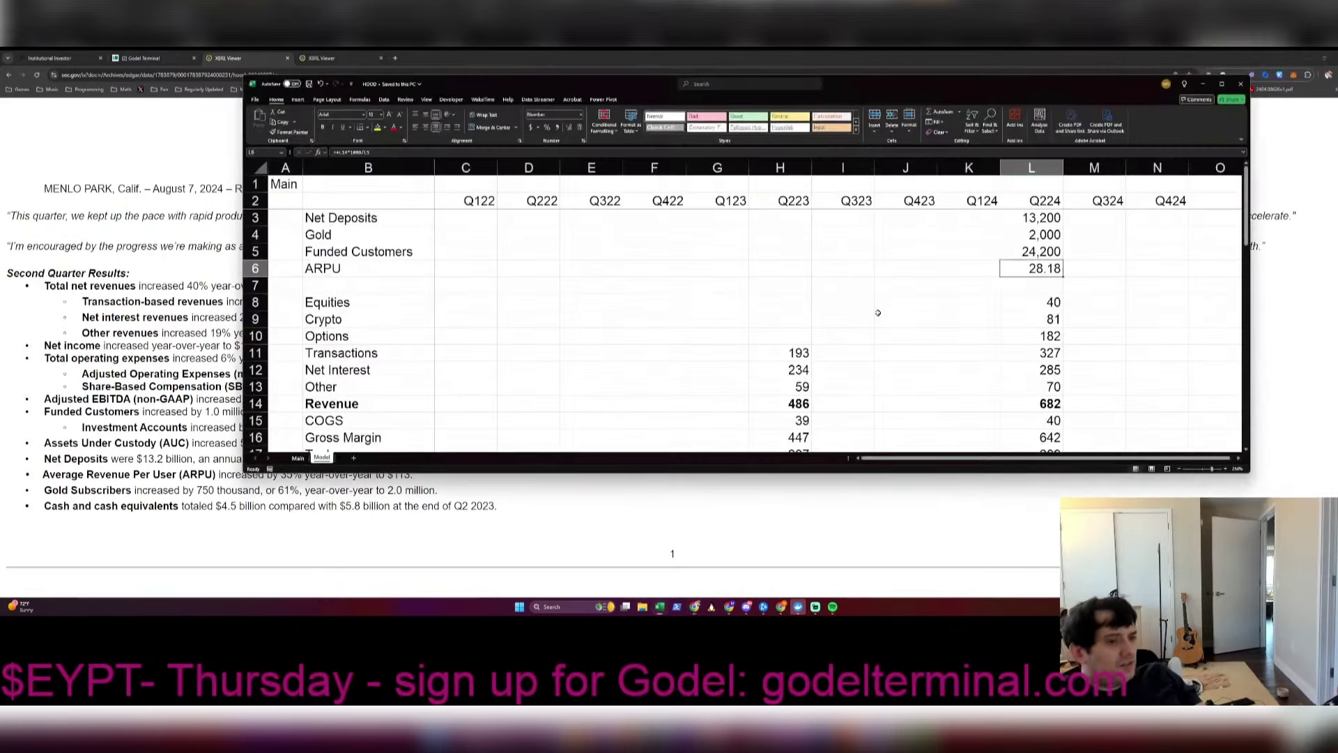
Step: Insert a blank row above Net Deposits
key(Up)
key(Up)
key(Up)
key(shift+space)
key(ctrl+shift+plus)
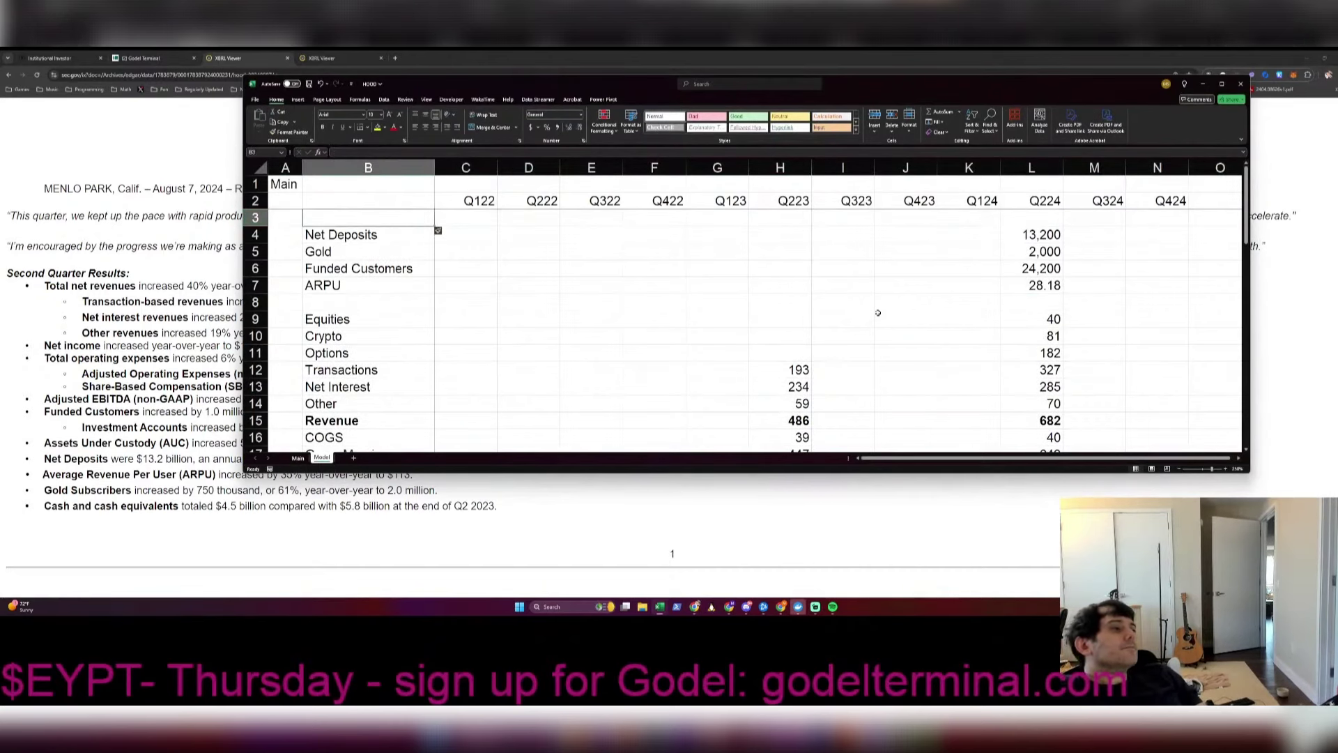
Step: Rename the Net Deposits label in B4 as Net Deposits Additions
key(Home)
key(Right)
key(Down)
key(F2)
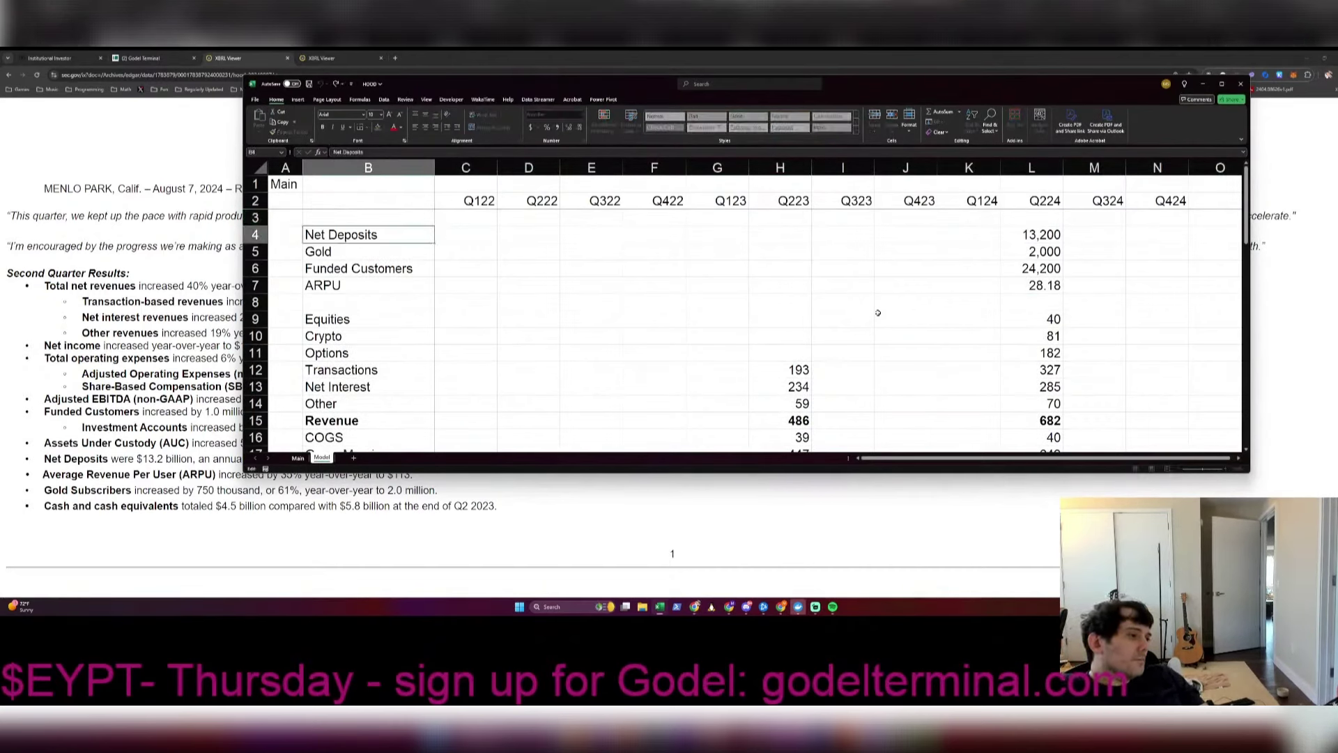
text(Additions)
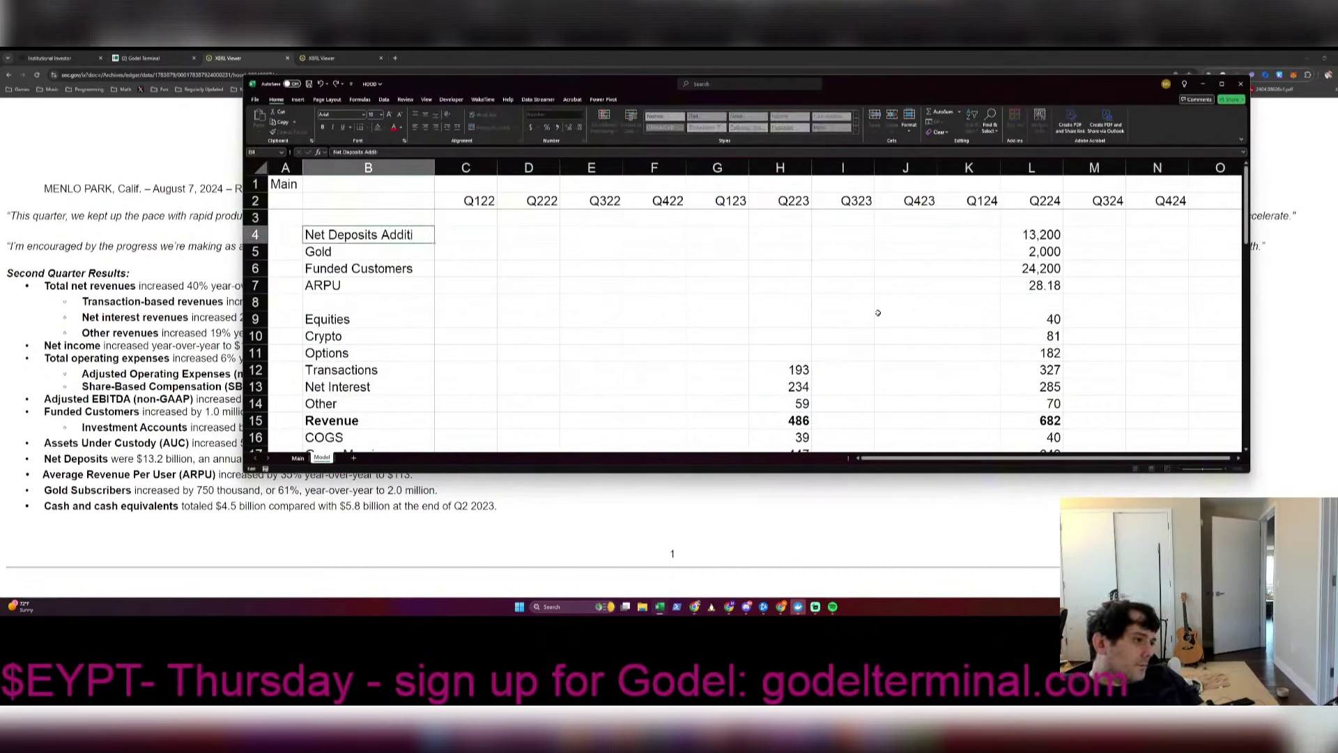
key(Return)
Step: Label the blank row 3 above Net Deposits Additions AUC
key(Up)
key(Up)
text(AUM)
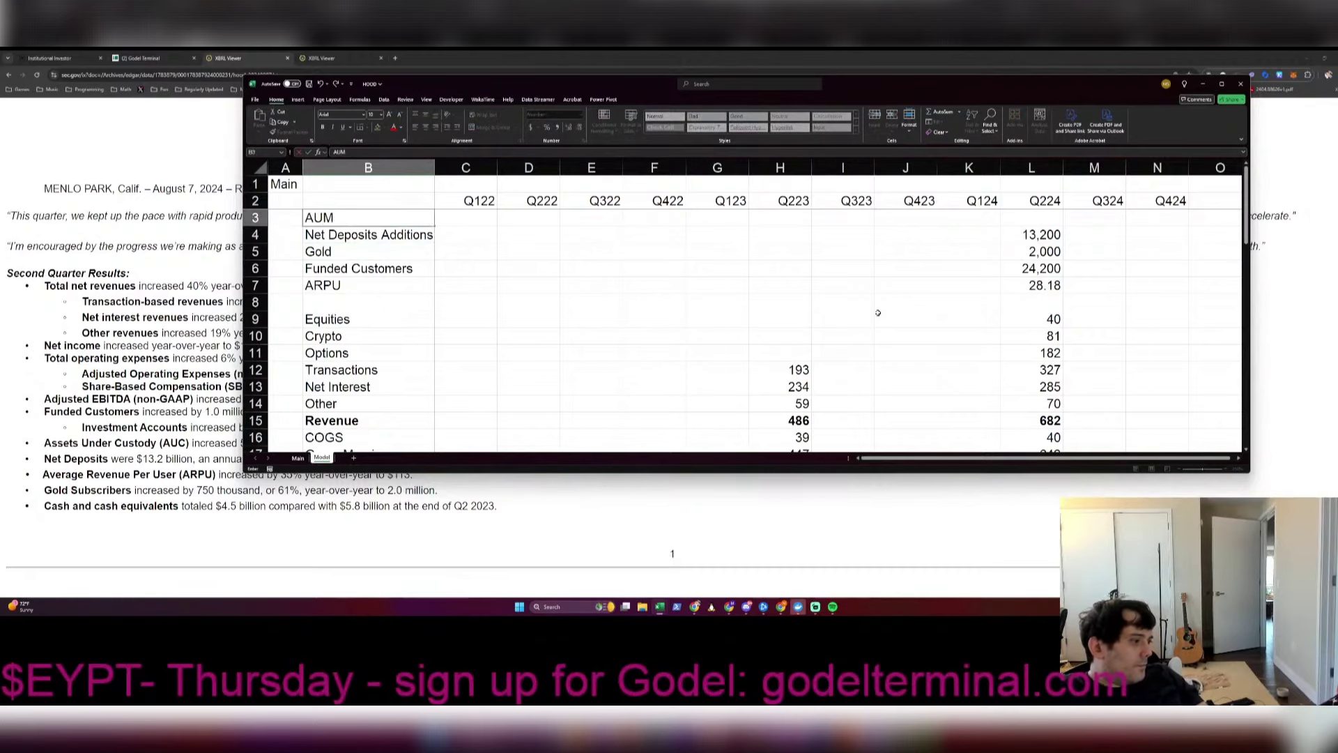
key(Return)
key(ctrl+Right)
key(ctrl+Left)
key(Up)
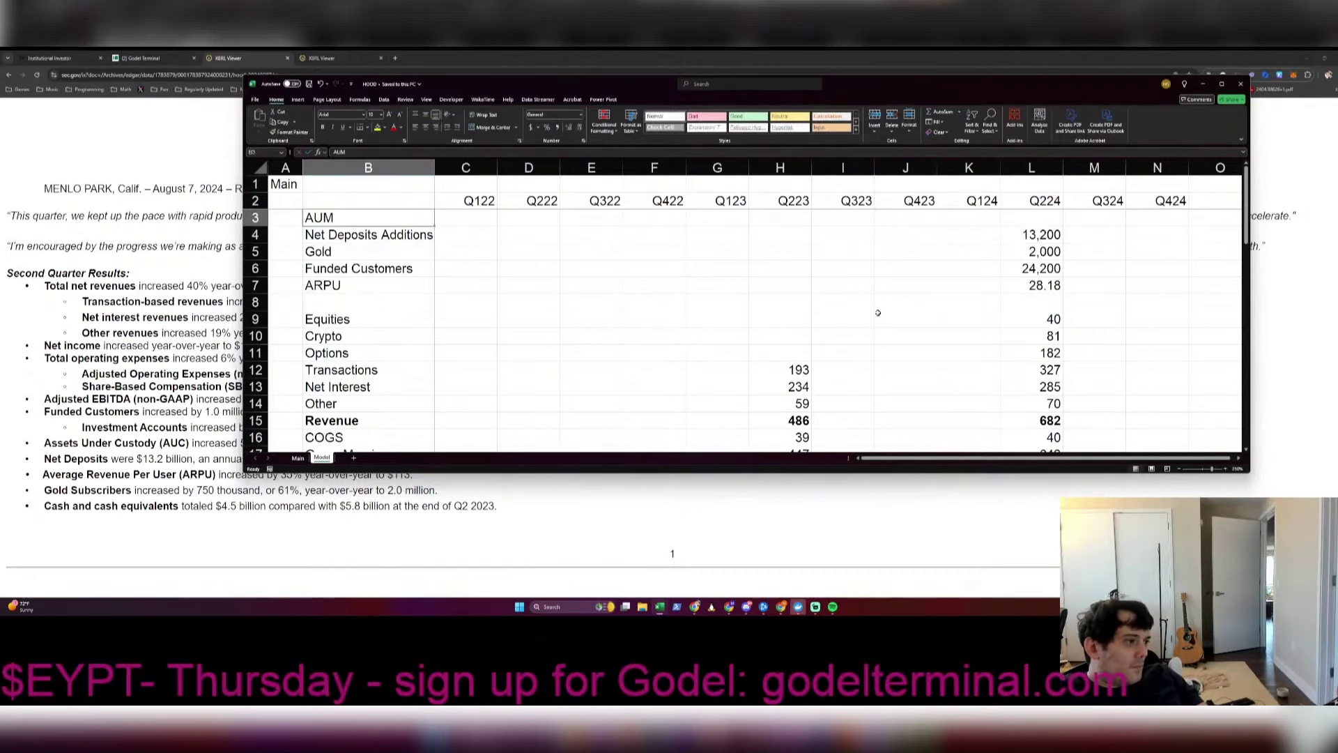
text(AUC)
key(Return)
Step: Enter the press release's assets under custody as 139700 in L3 for Q224 and format it with a thousands separator and no decimals
key(alt+Tab)
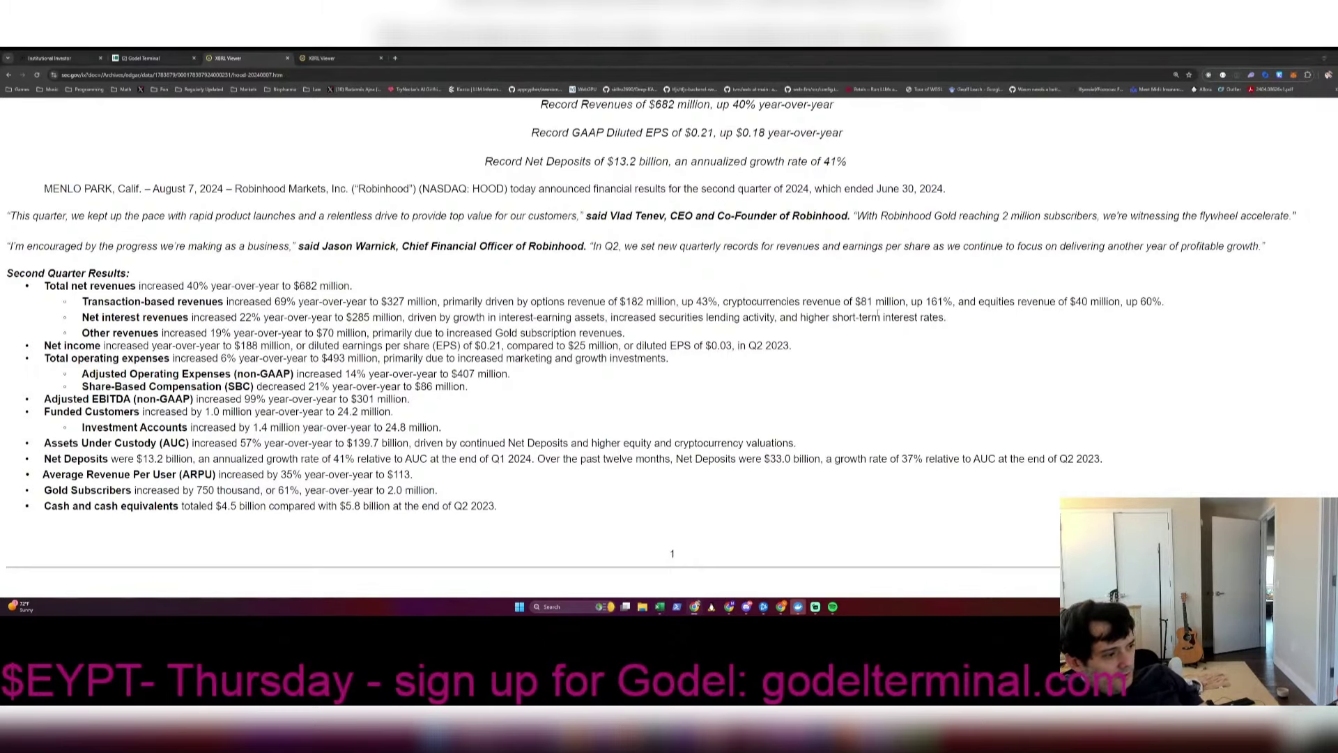
key(alt+Tab)
text(139700)
key(Return)
key(Up)
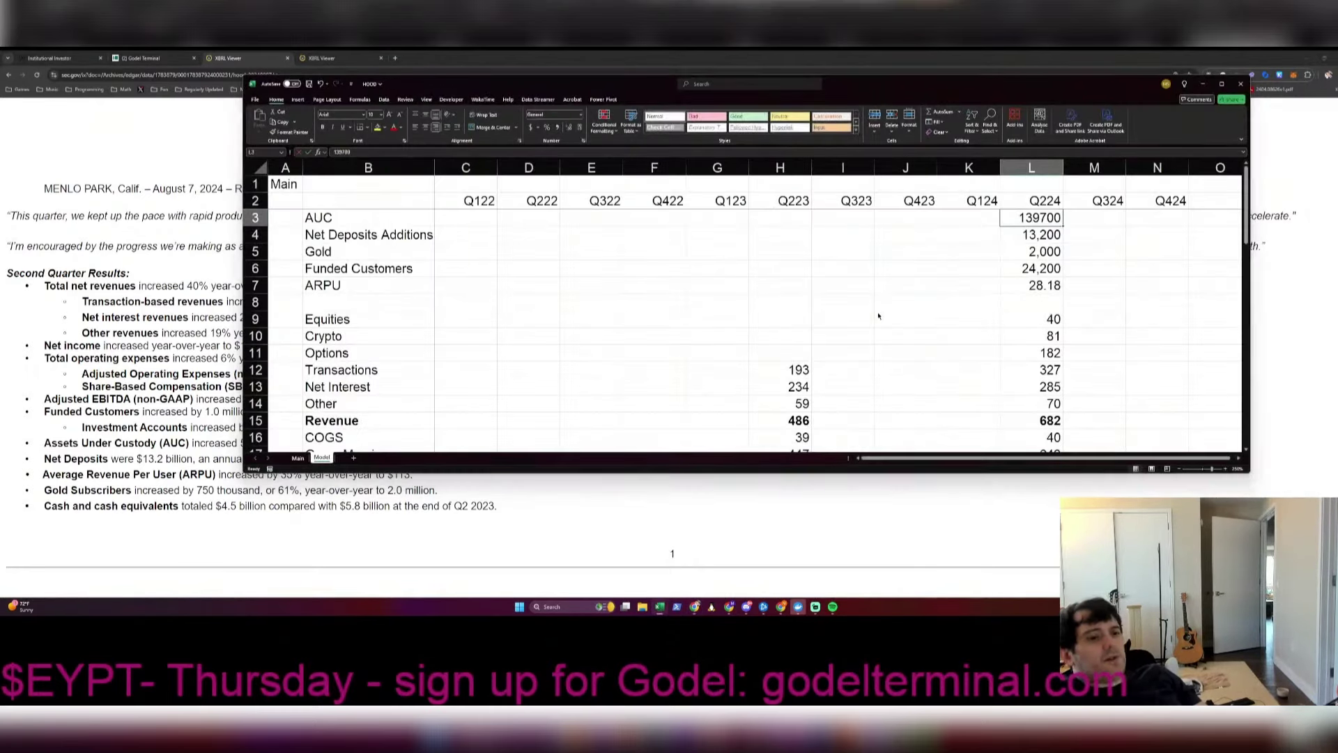
key(ctrl+1)
key(Return)
key(Up)
key(Down)
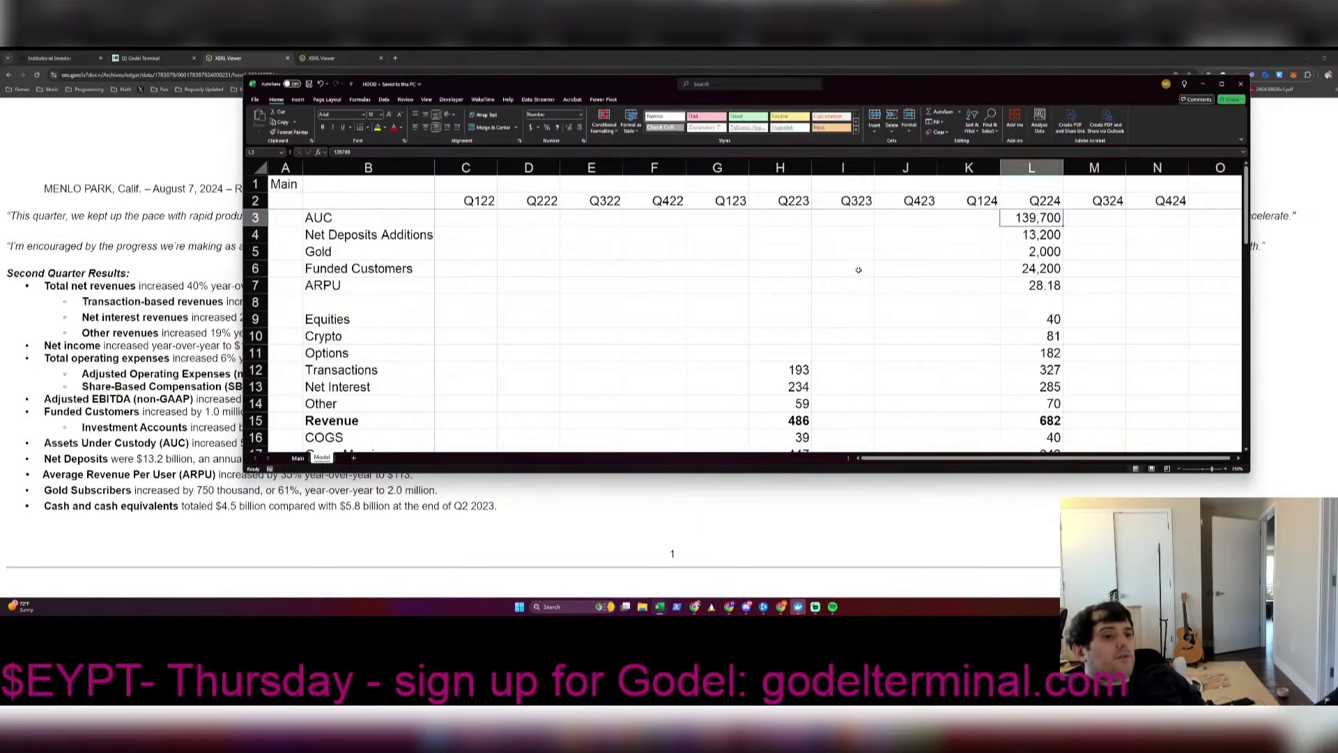
Step: Annualise the Q224 net interest in M13 by multiplying L13 by 4, and clear the scratch calculation
scroll(859, 270, down, 1)
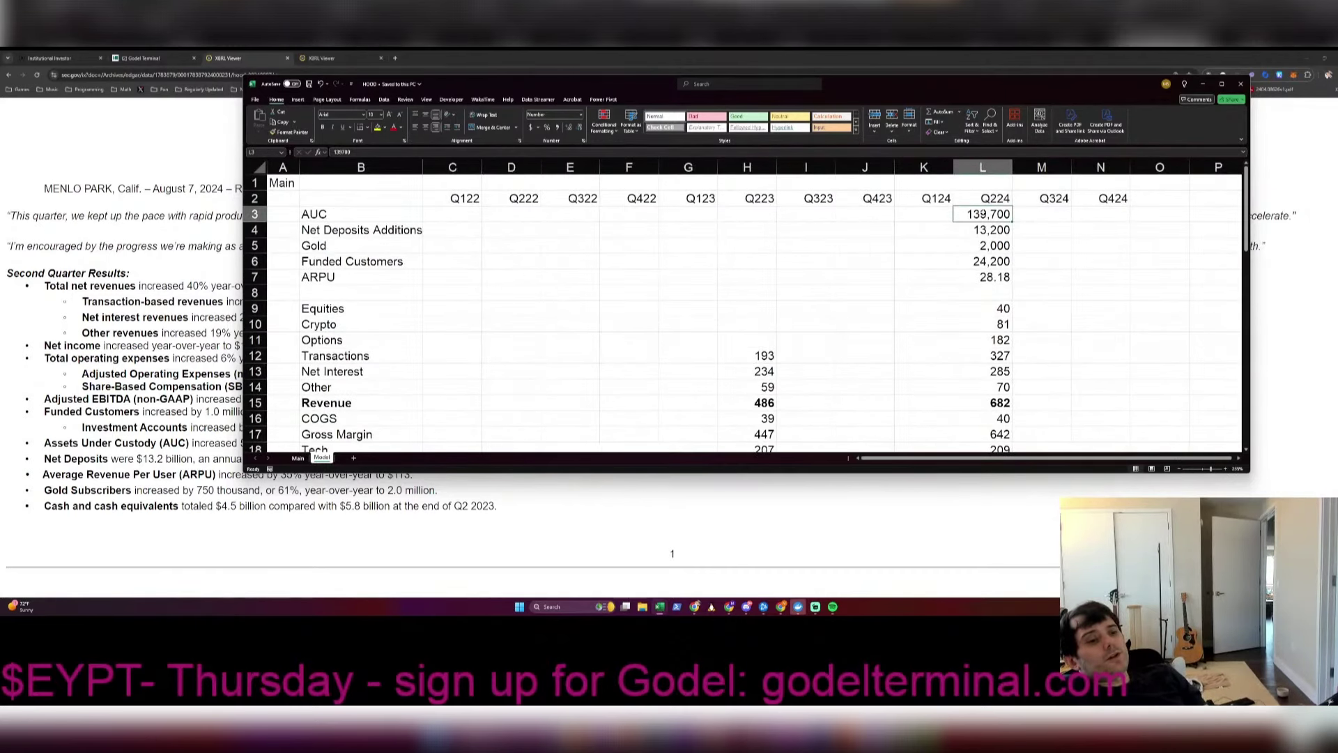
click(992, 371)
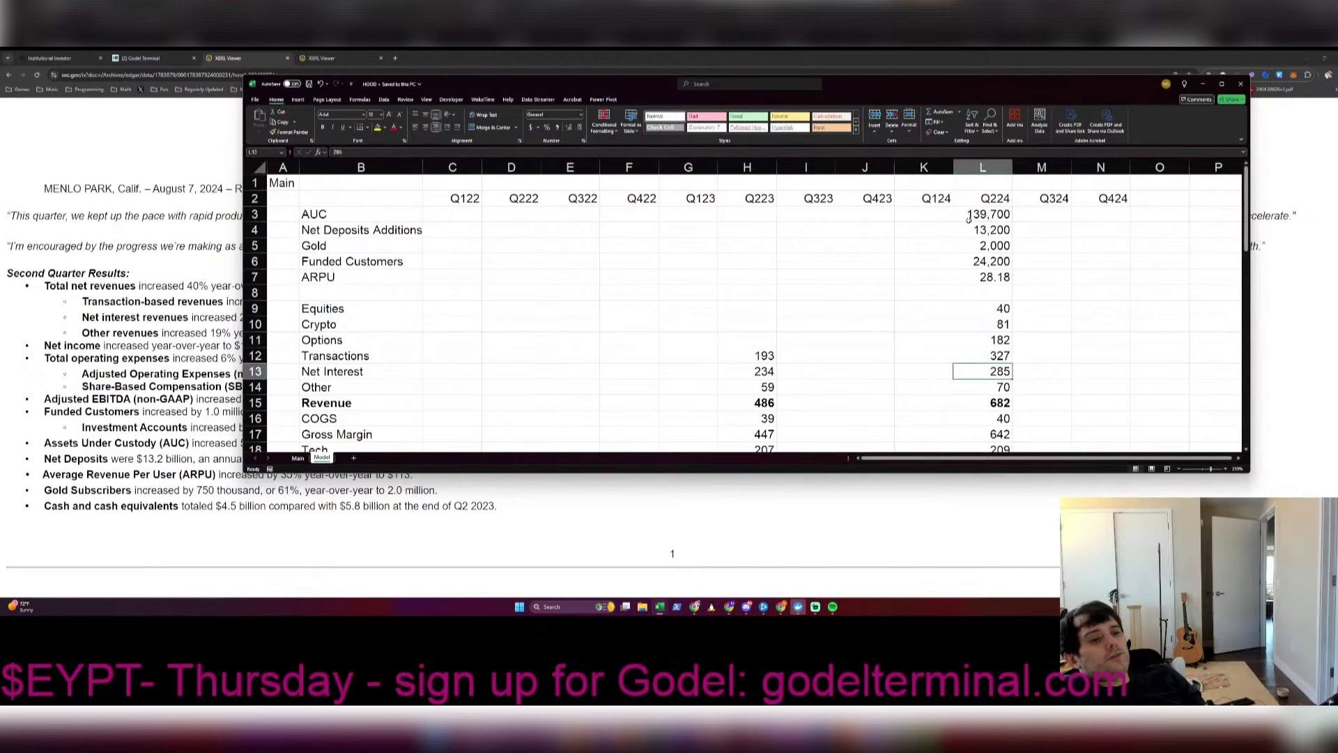
key(Right)
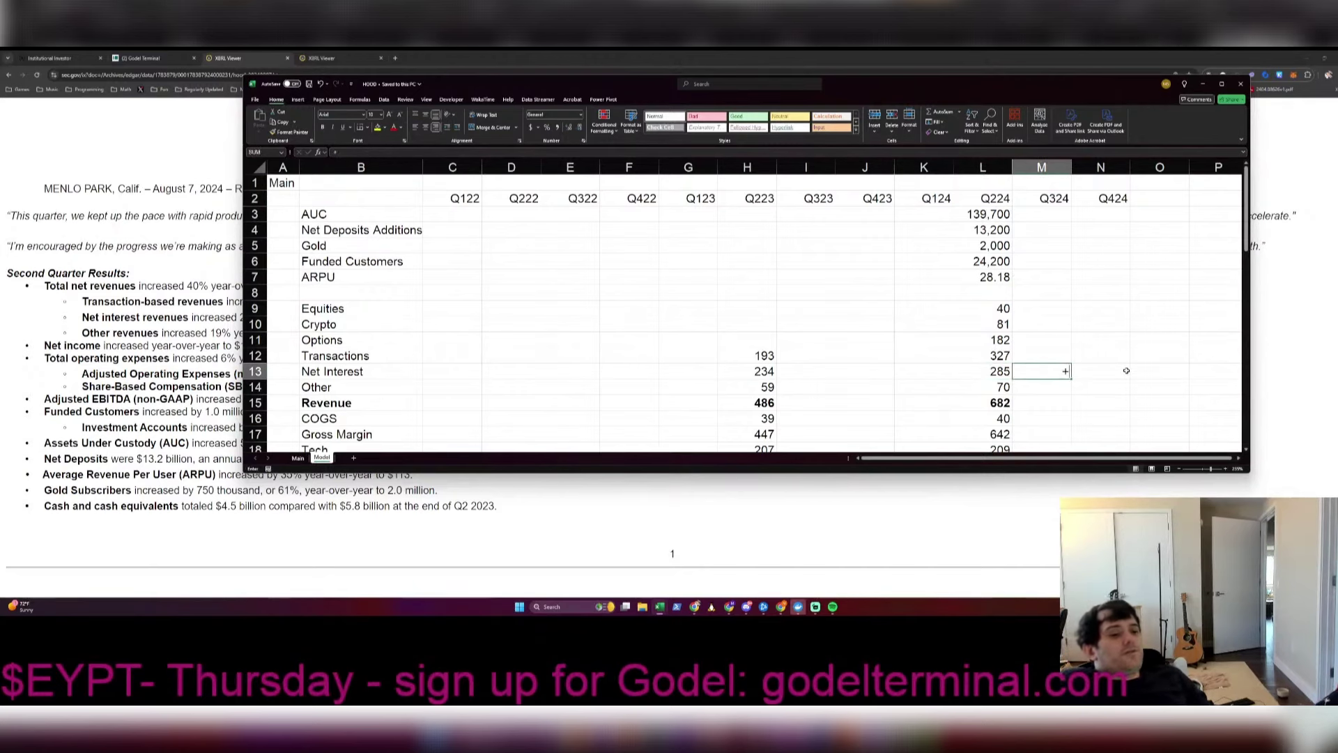
text(=L13*4)
key(Tab)
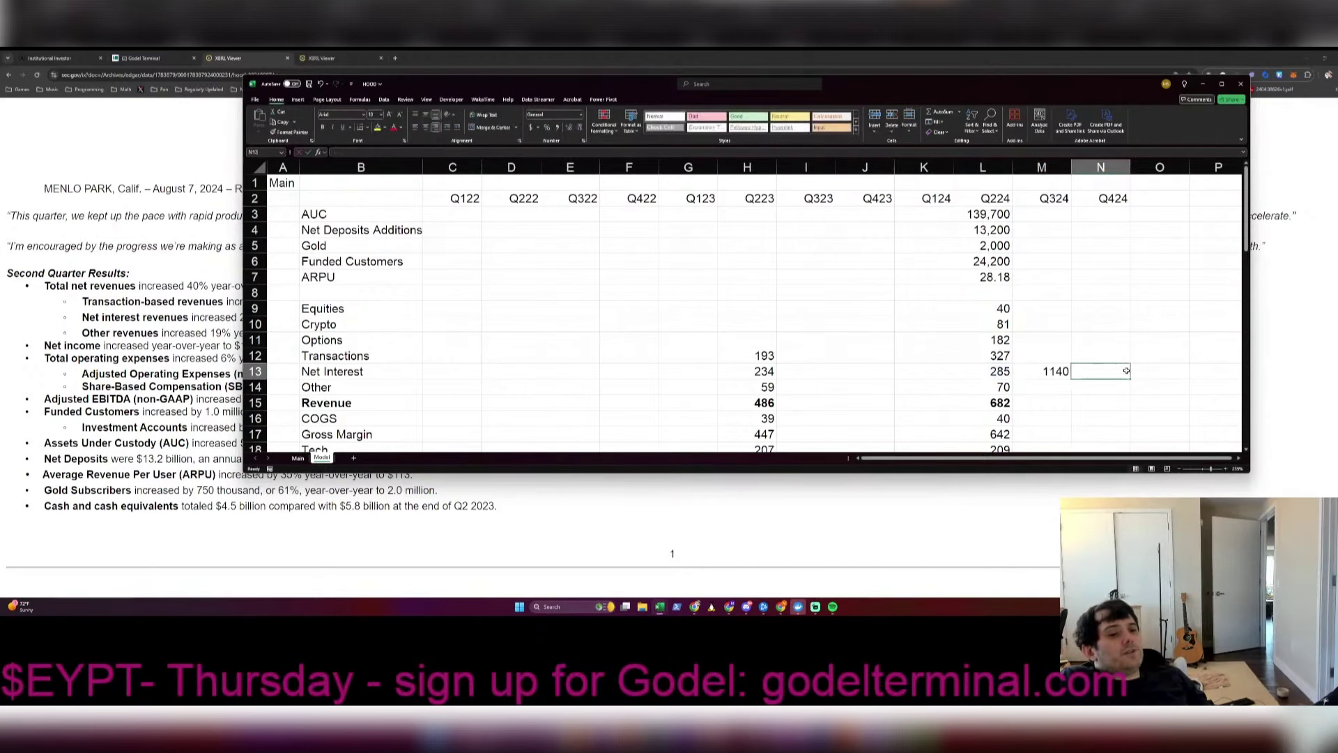
text(=)
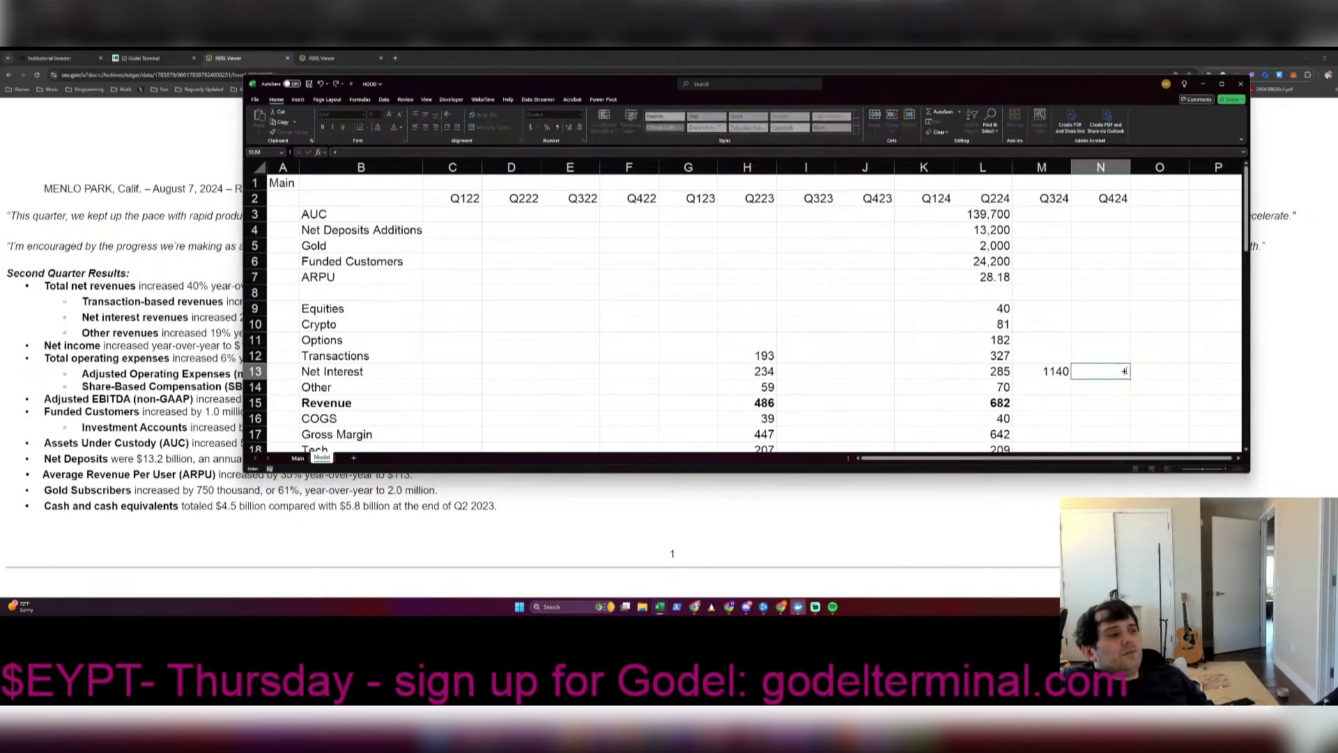
key(Escape)
key(Left)
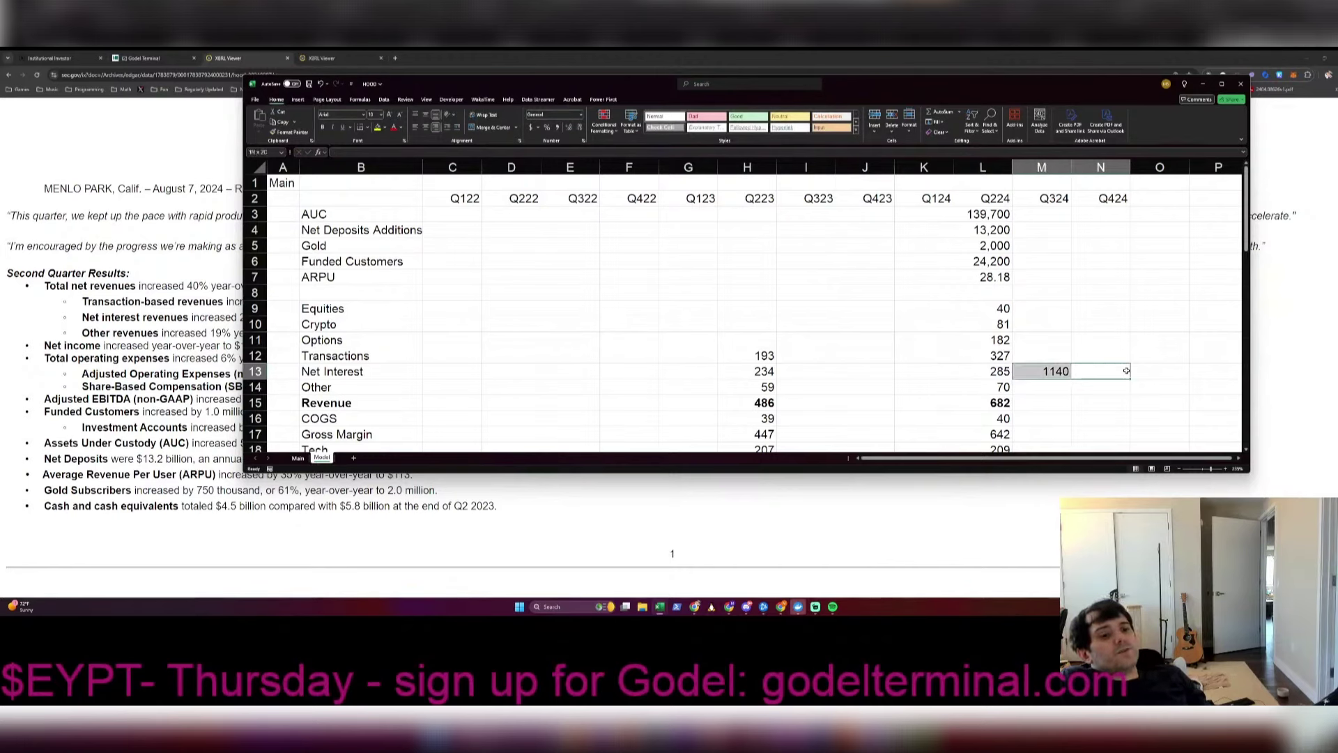
key(Delete)
key(ctrl+s)
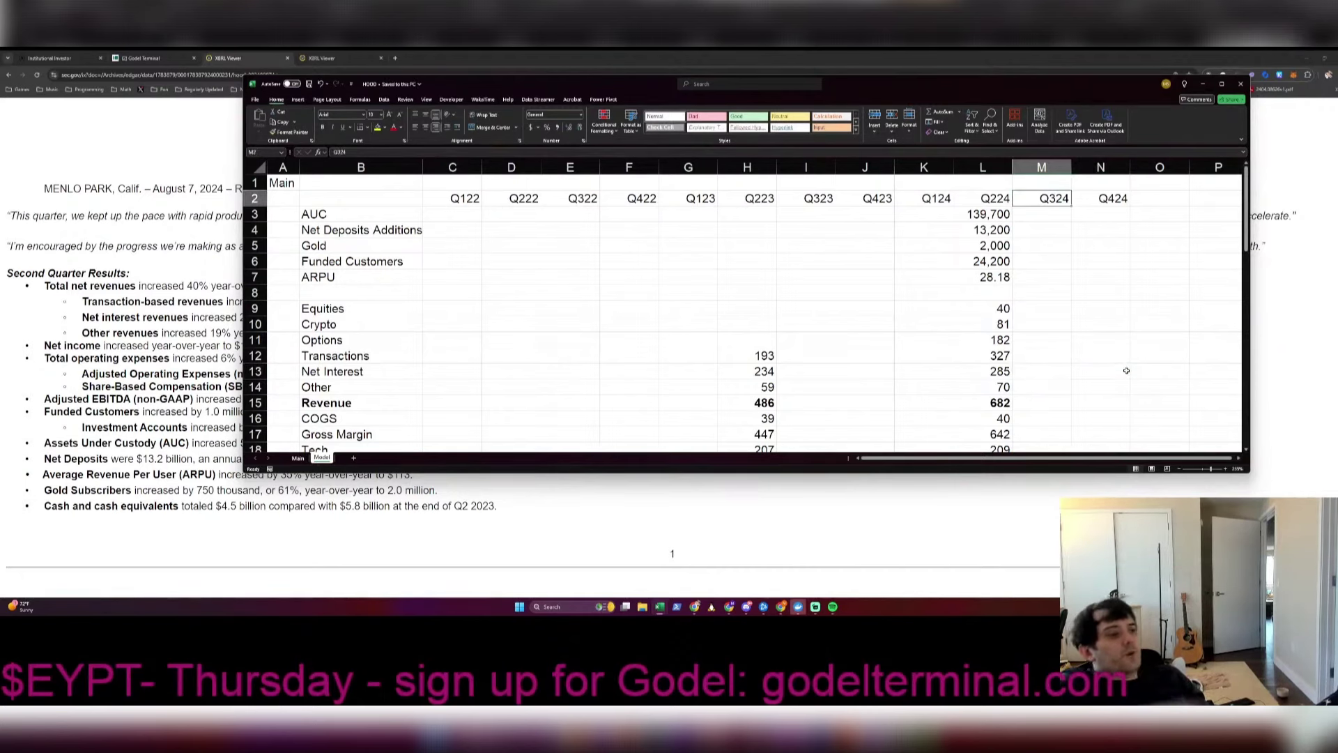
Step: Find the Additional Q2 2024 Operating Data in the press release and insert three blank rows above AUC in the model
key(alt+Tab)
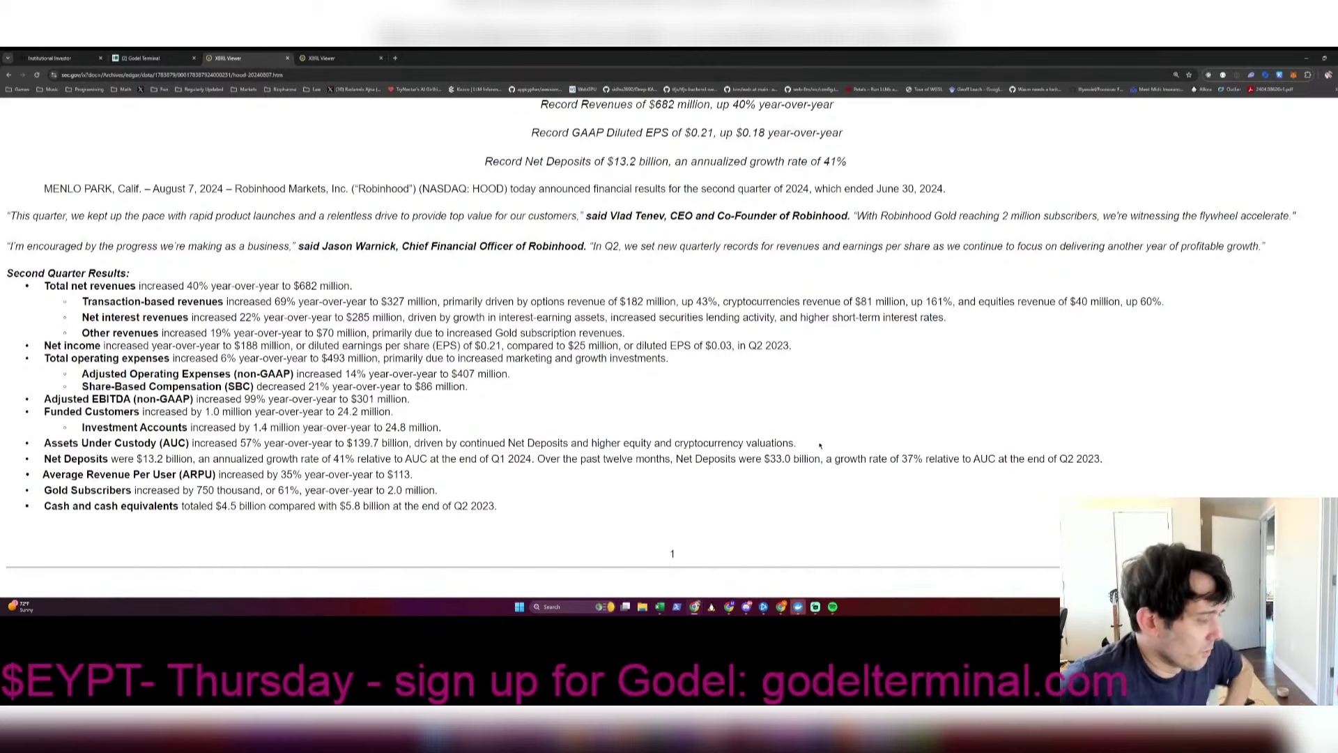
drag(822, 459, 519, 459)
click(522, 456)
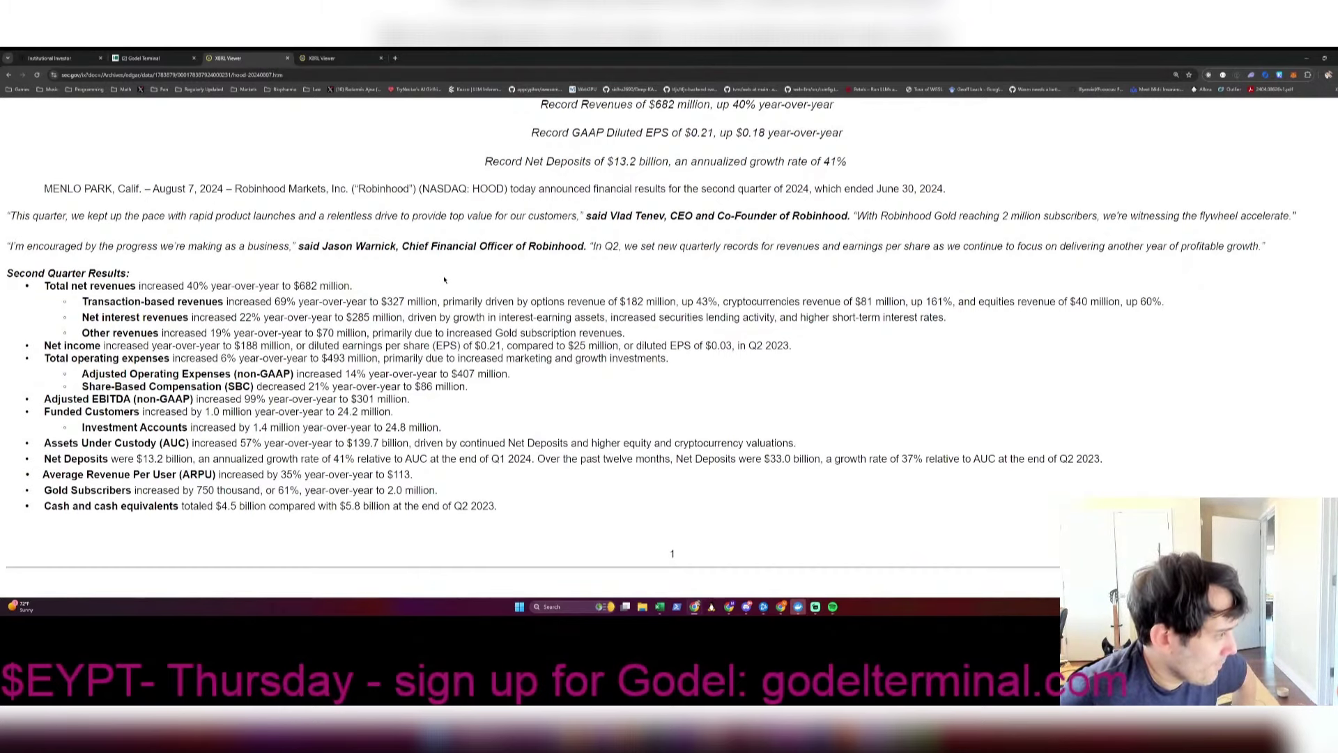
scroll(445, 280, down, 5)
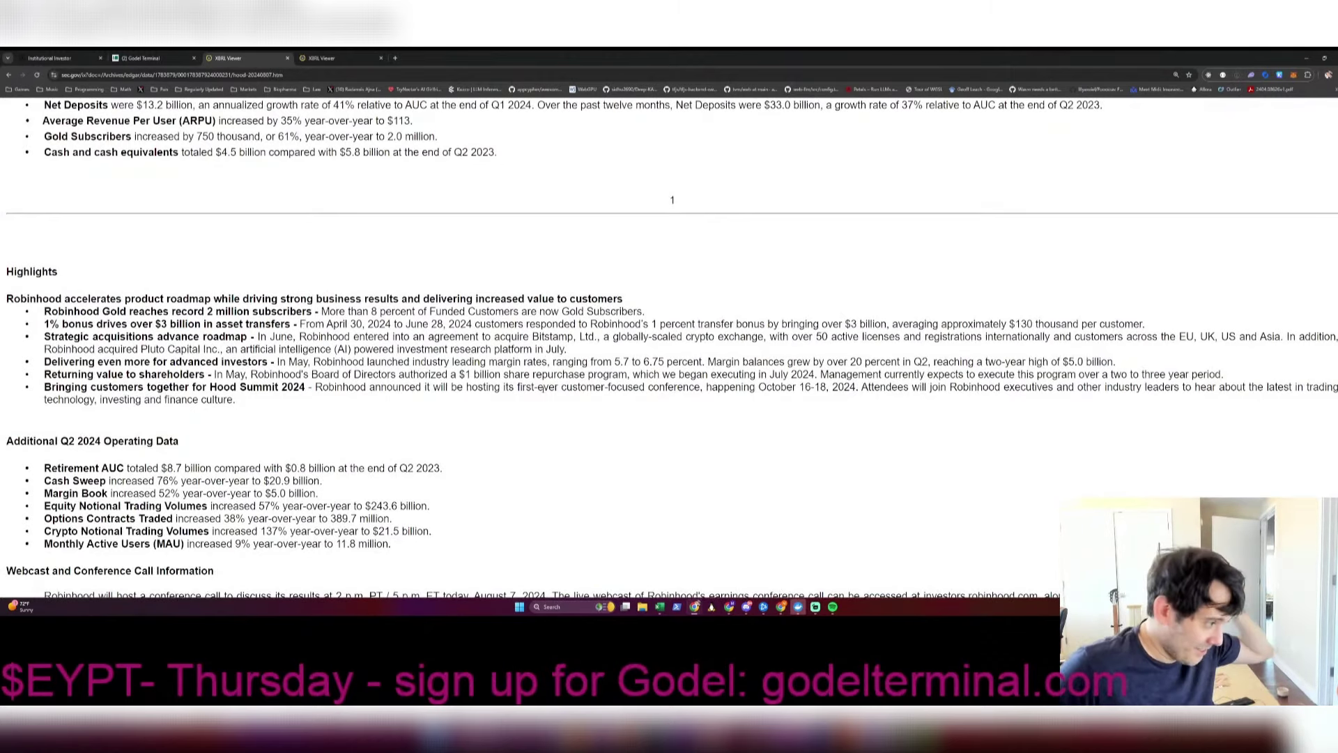
scroll(542, 262, down, 3)
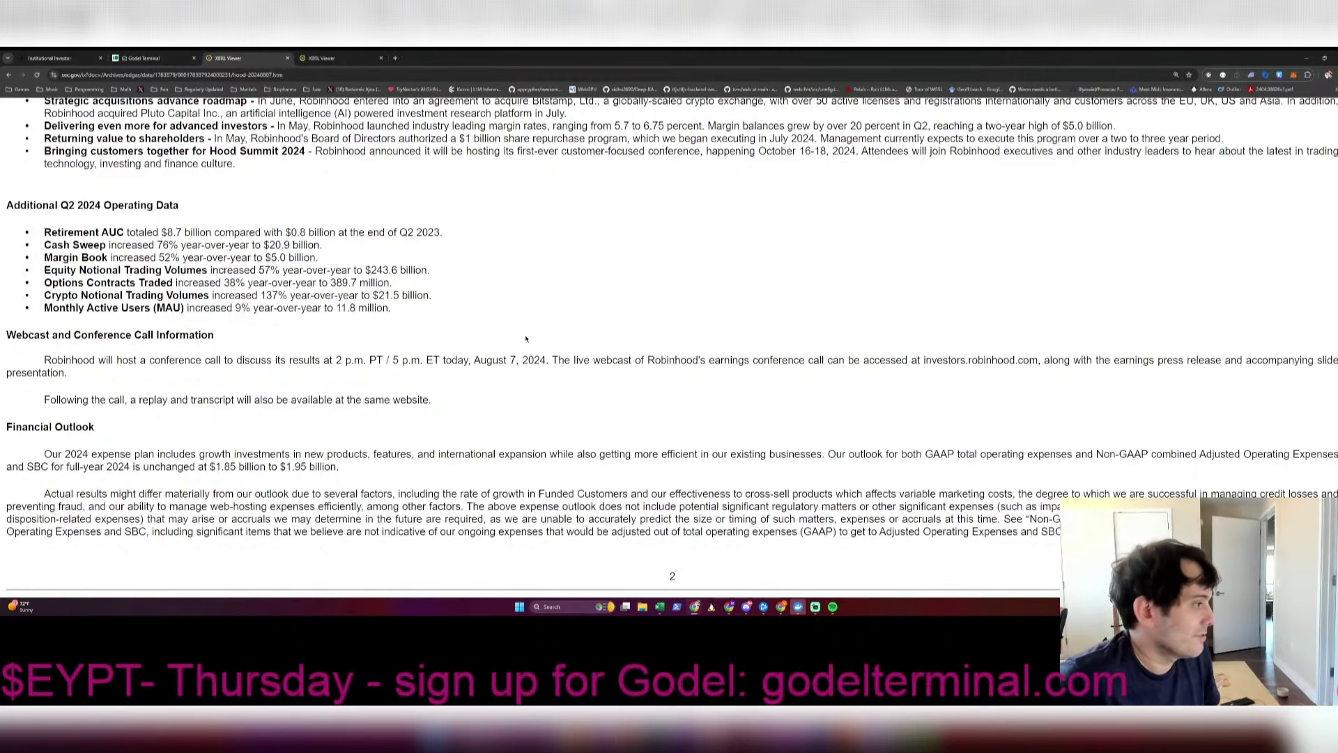
key(alt+Tab)
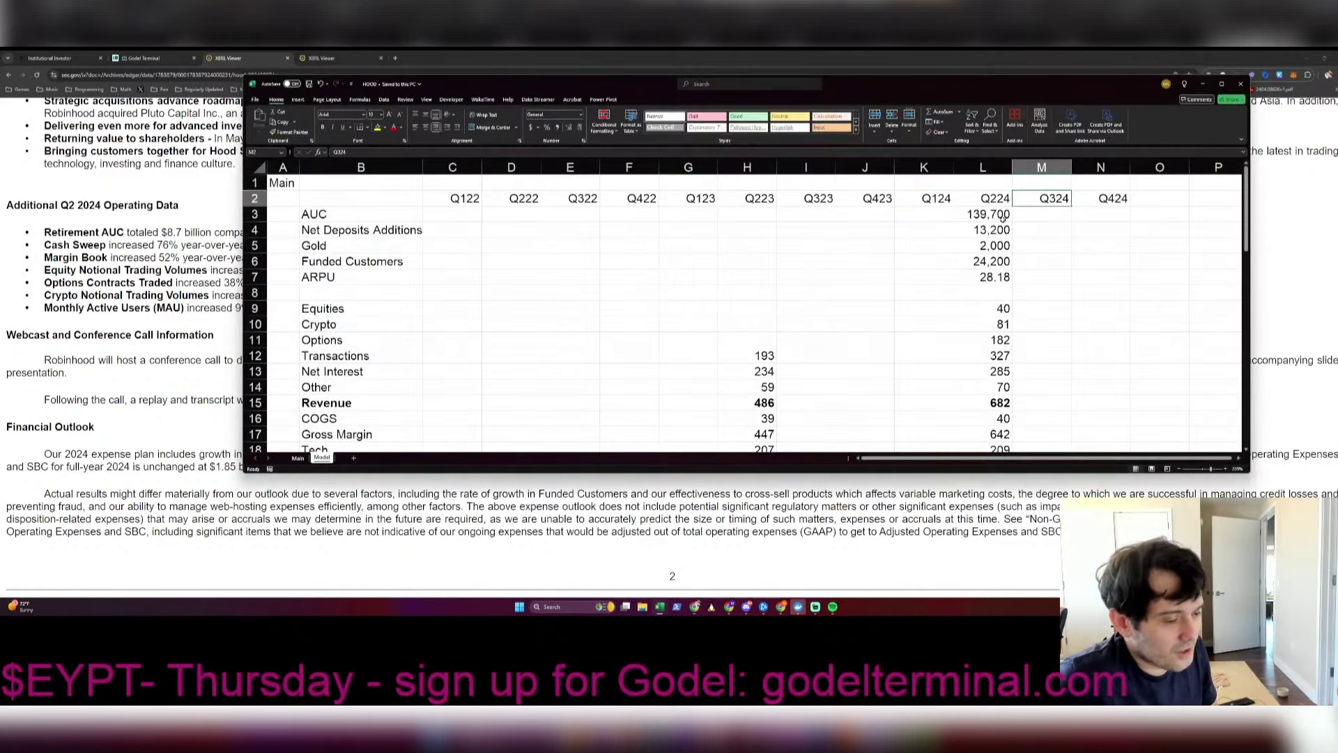
key(alt+i)
key(r)
key(F4)
key(F4)
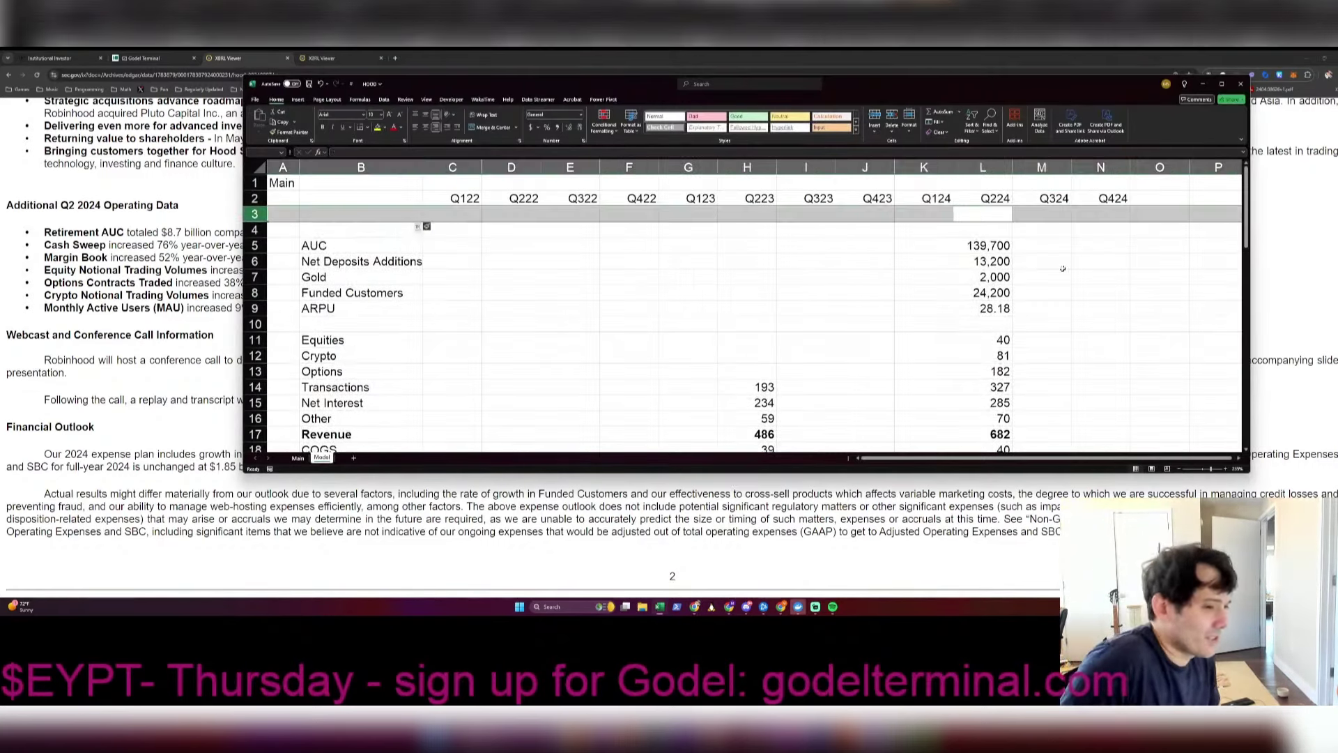
key(Down)
Step: Enter the Q224 monthly active users as 11.8 in L3 and the options contracts traded as 389.7 in L4
key(alt+Tab)
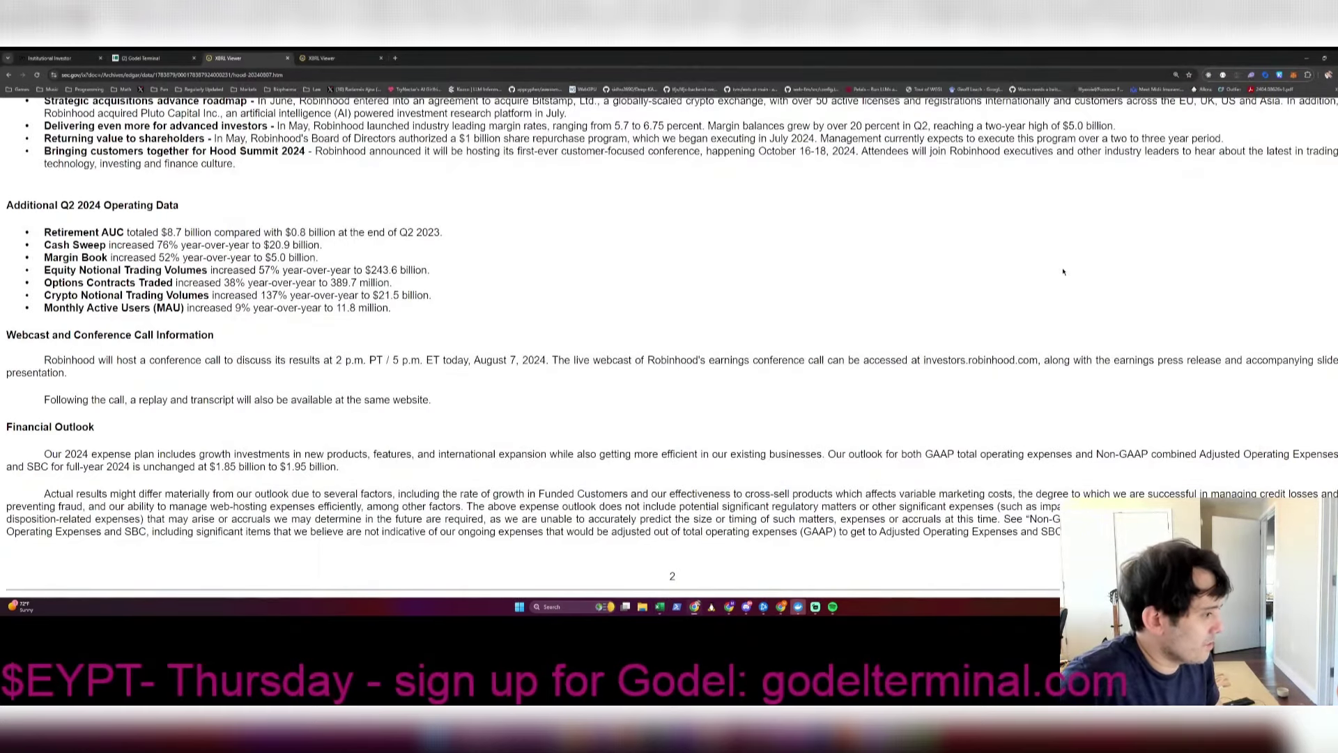
key(alt+Tab)
text(11.8)
key(Return)
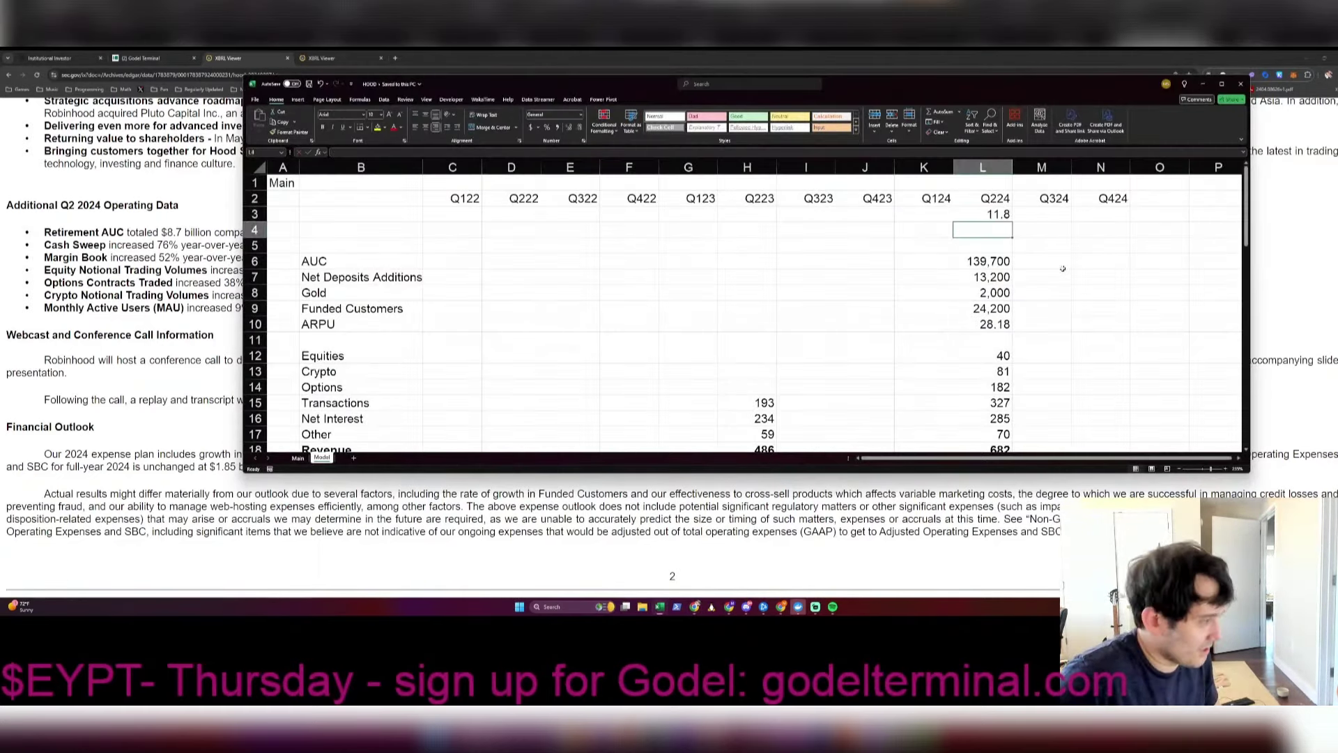
key(alt+Tab)
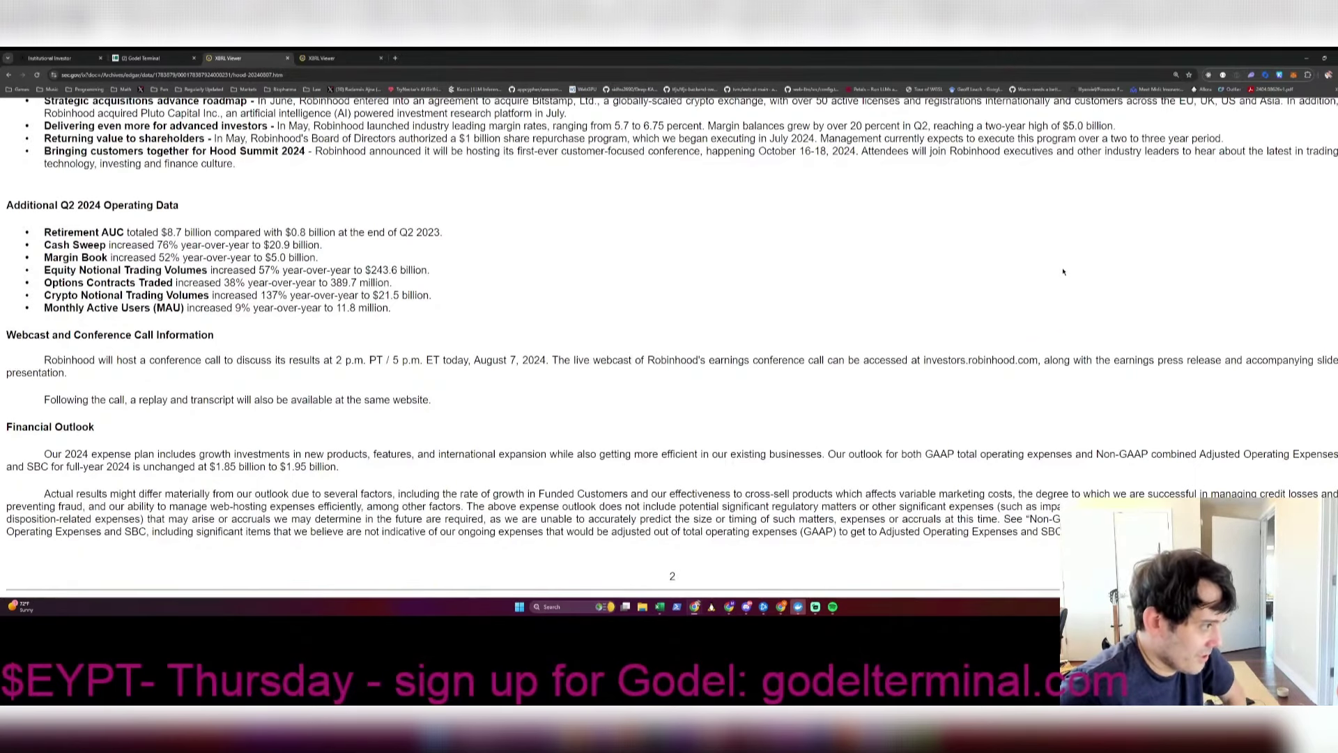
key(alt+Tab)
text(389.7)
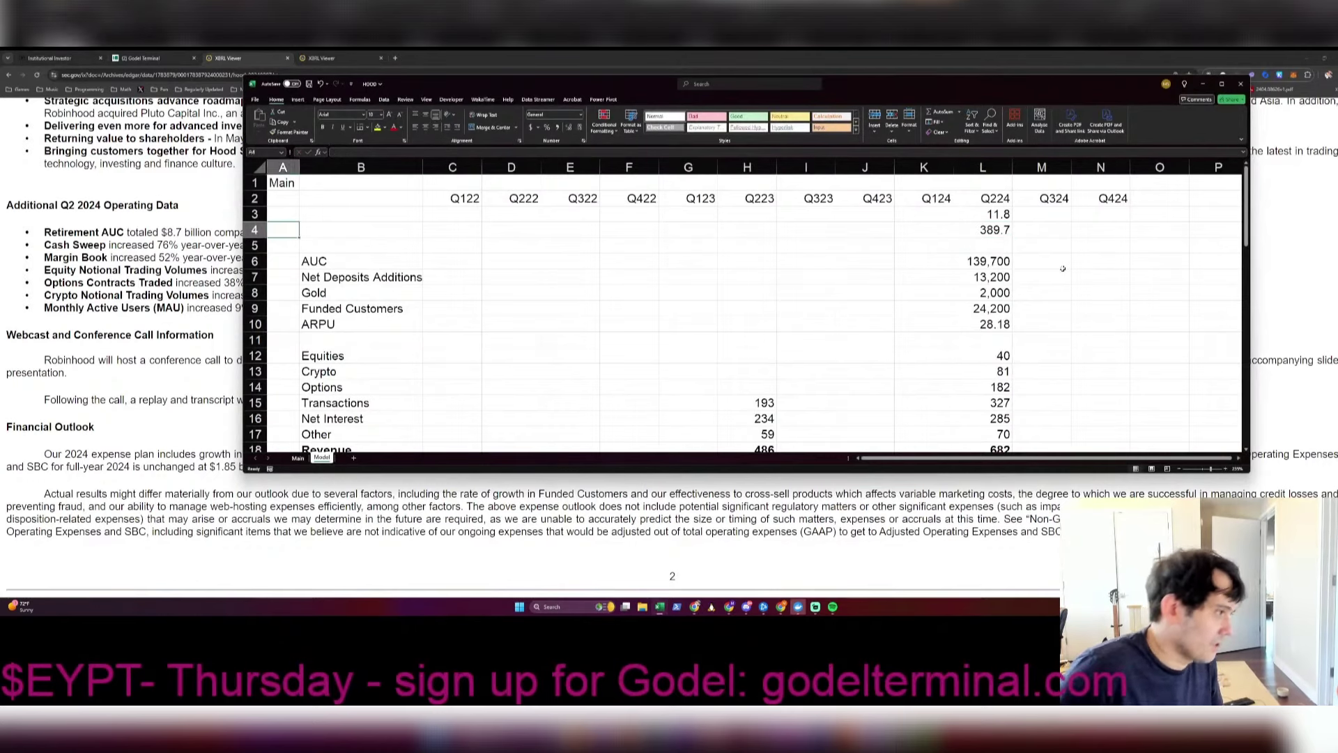
Step: Label row 4 in B4 as Options Contracts
key(Left)
key(Left)
key(Left)
key(Left)
key(Left)
key(Left)
key(Left)
key(Left)
key(Left)
key(Left)
text(Options Contra)
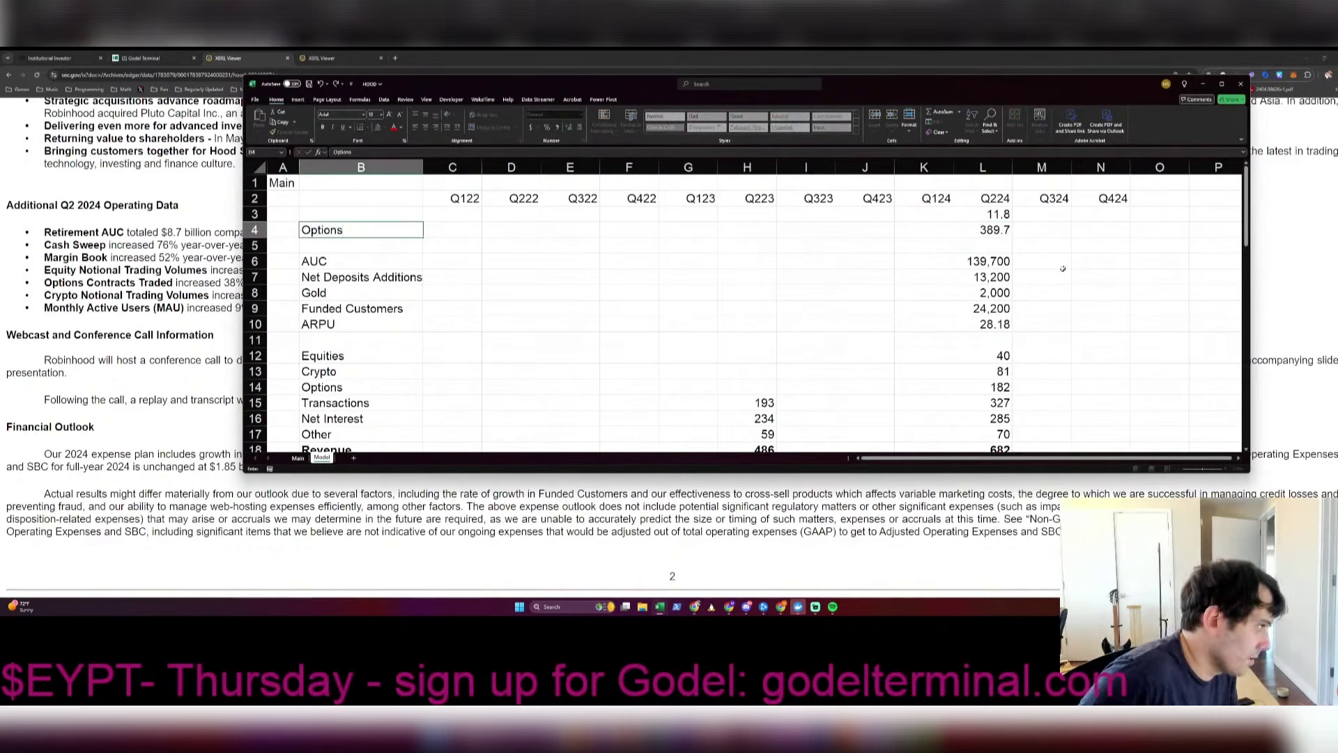
key(Return)
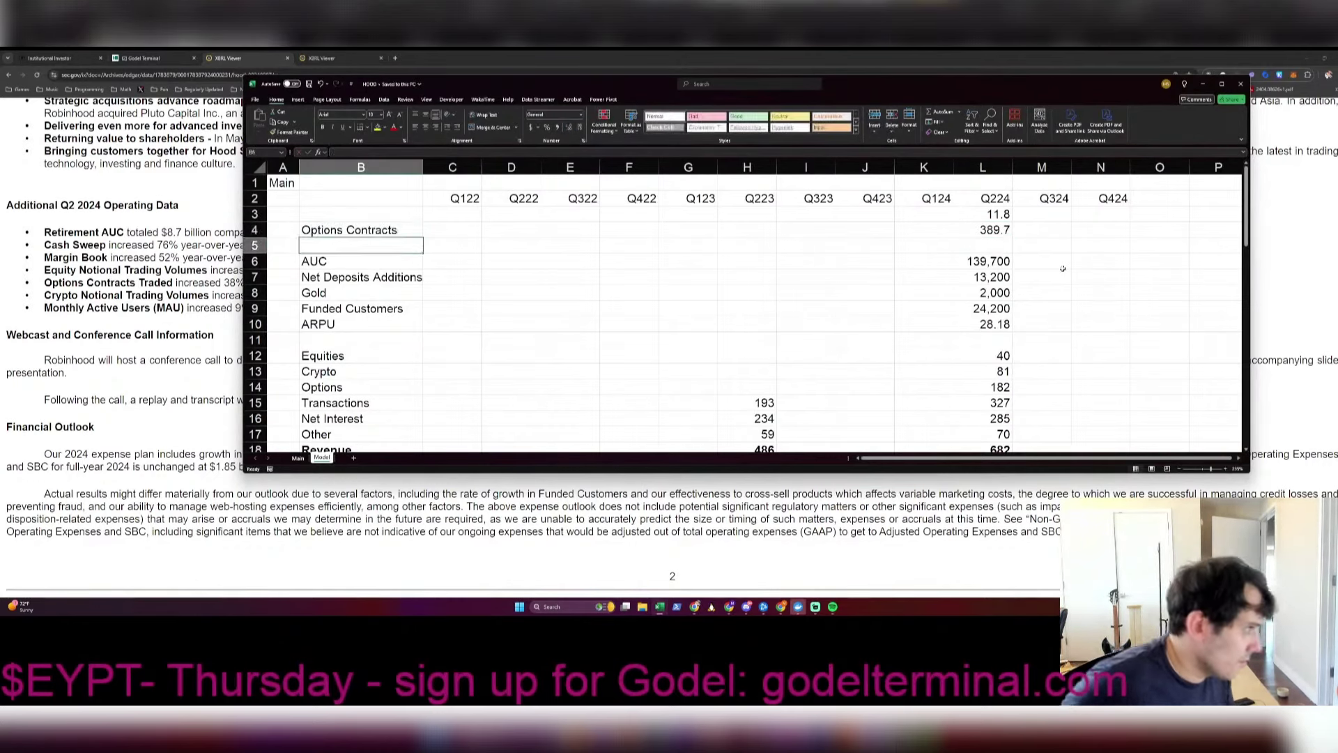
Step: Find the statements of cash flows in the press release and add a CFFO label in B55 below the balance sheet
key(alt+Tab)
scroll(859, 348, down, 15)
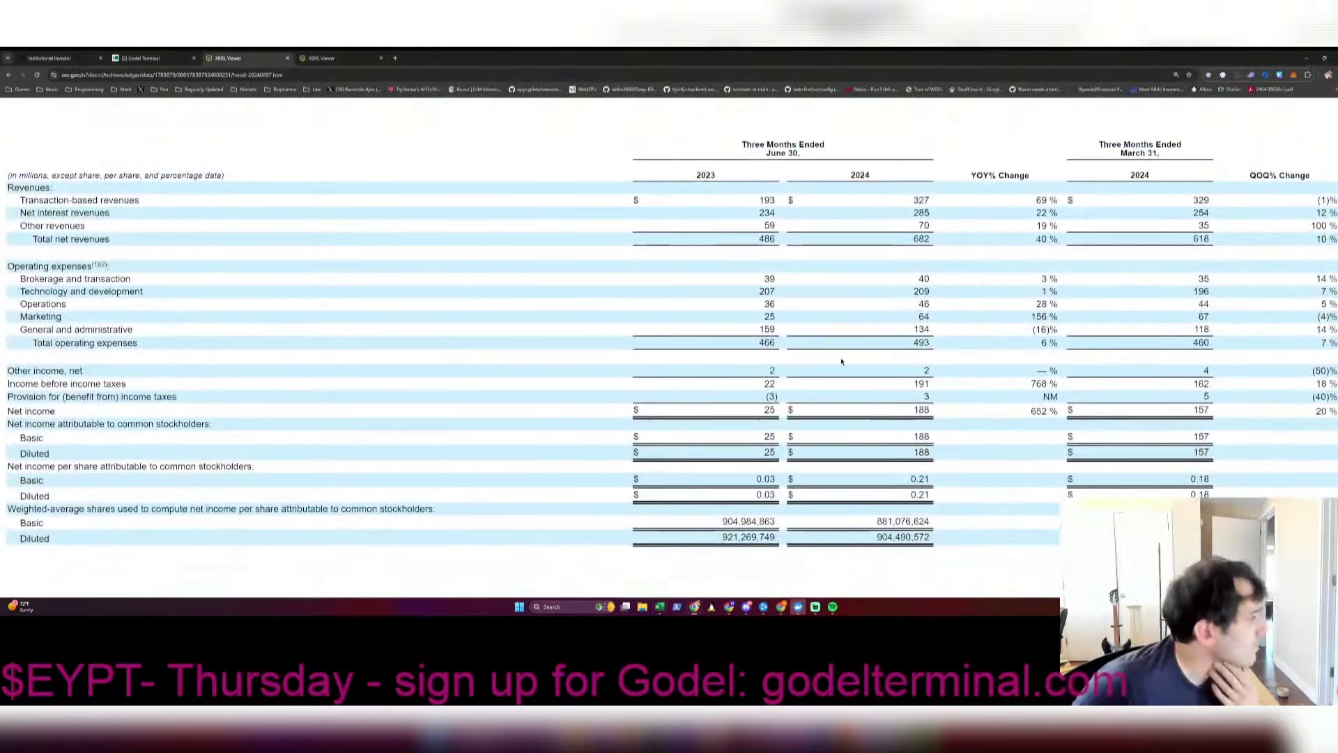
scroll(841, 361, down, 5)
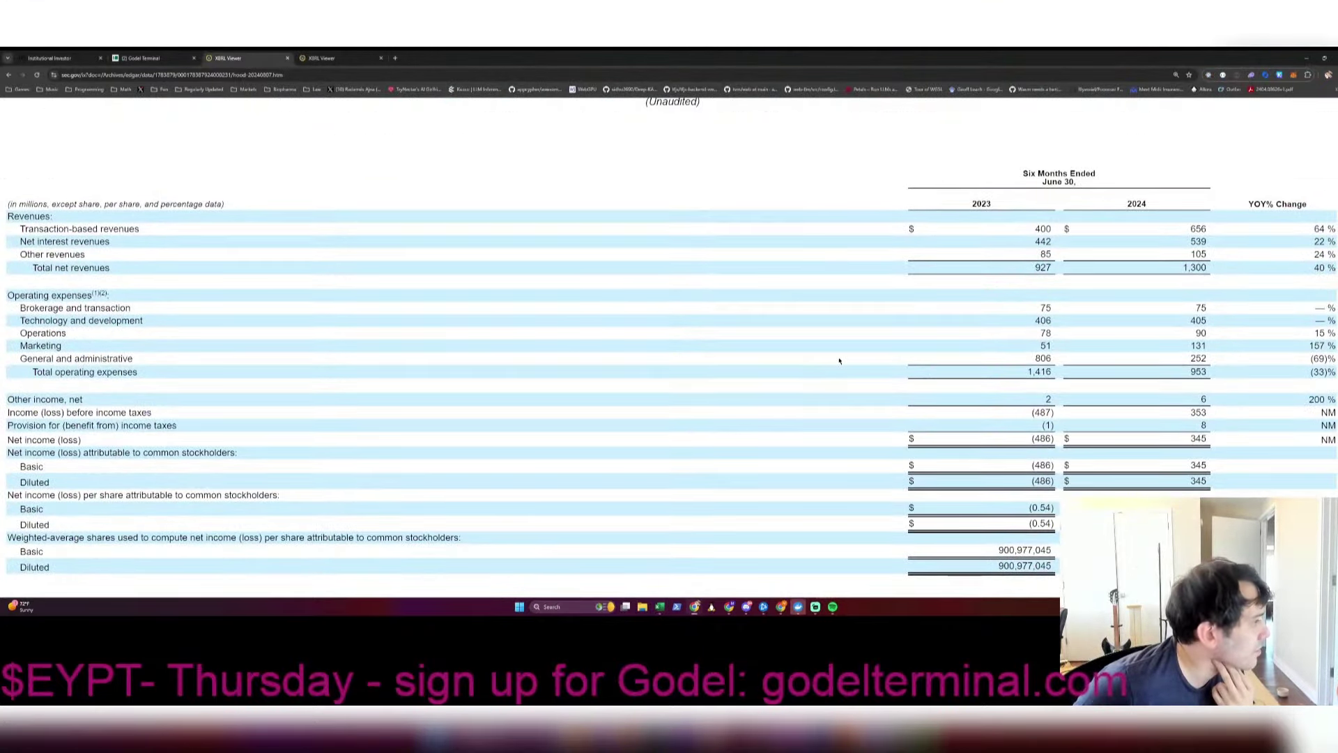
scroll(839, 361, down, 10)
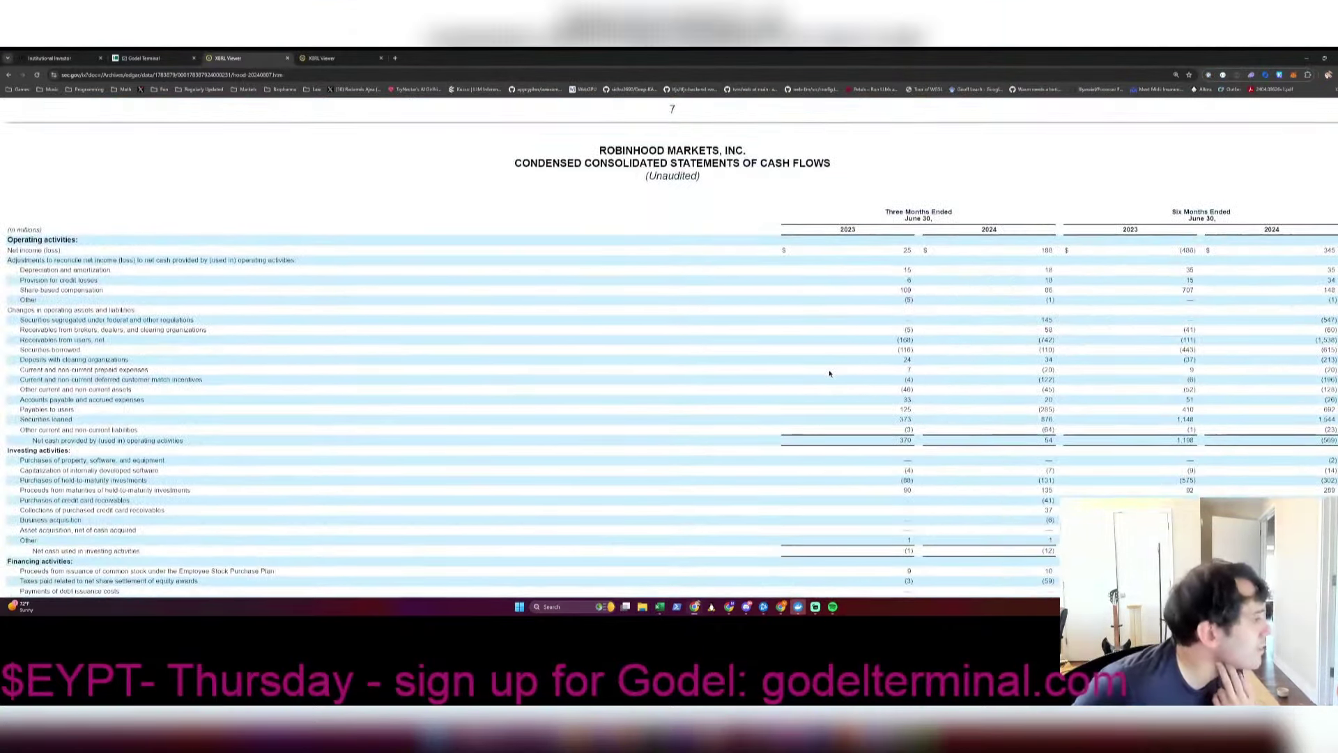
scroll(829, 374, down, 1)
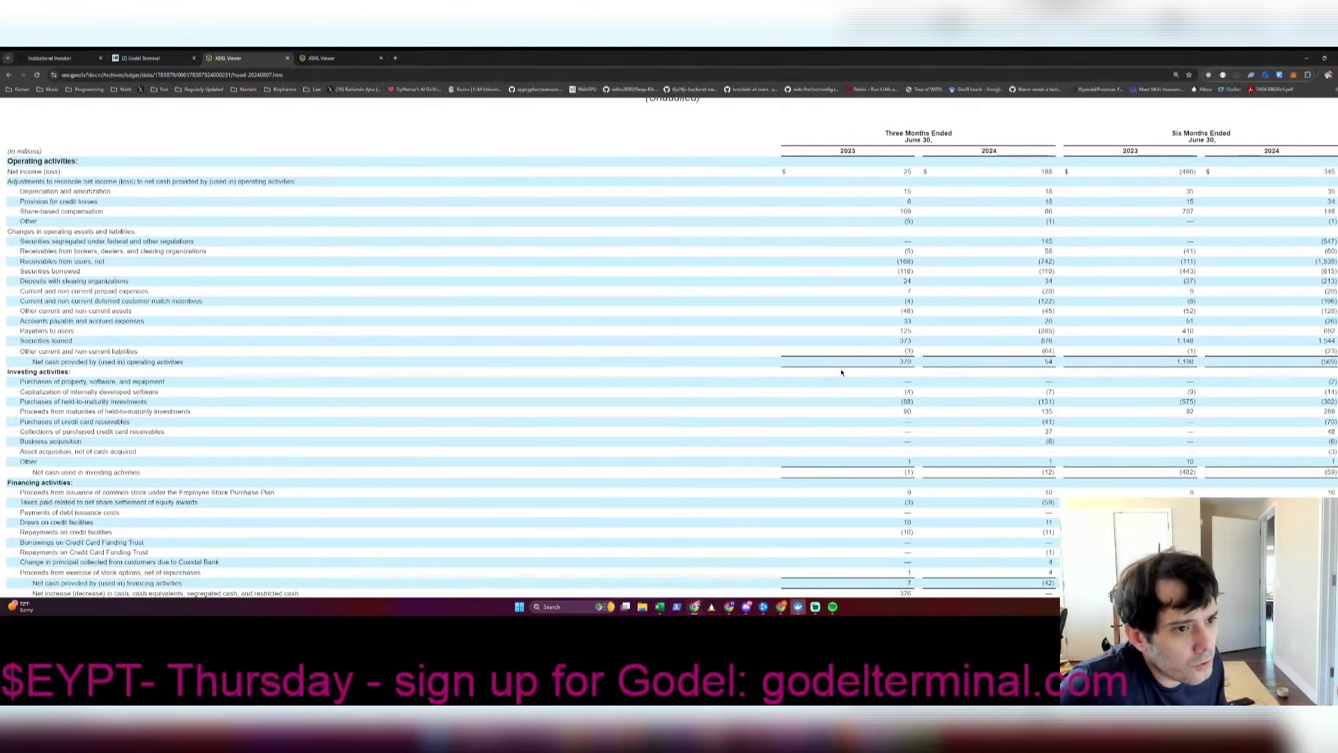
key(alt+Tab)
scroll(842, 362, down, 14)
click(416, 377)
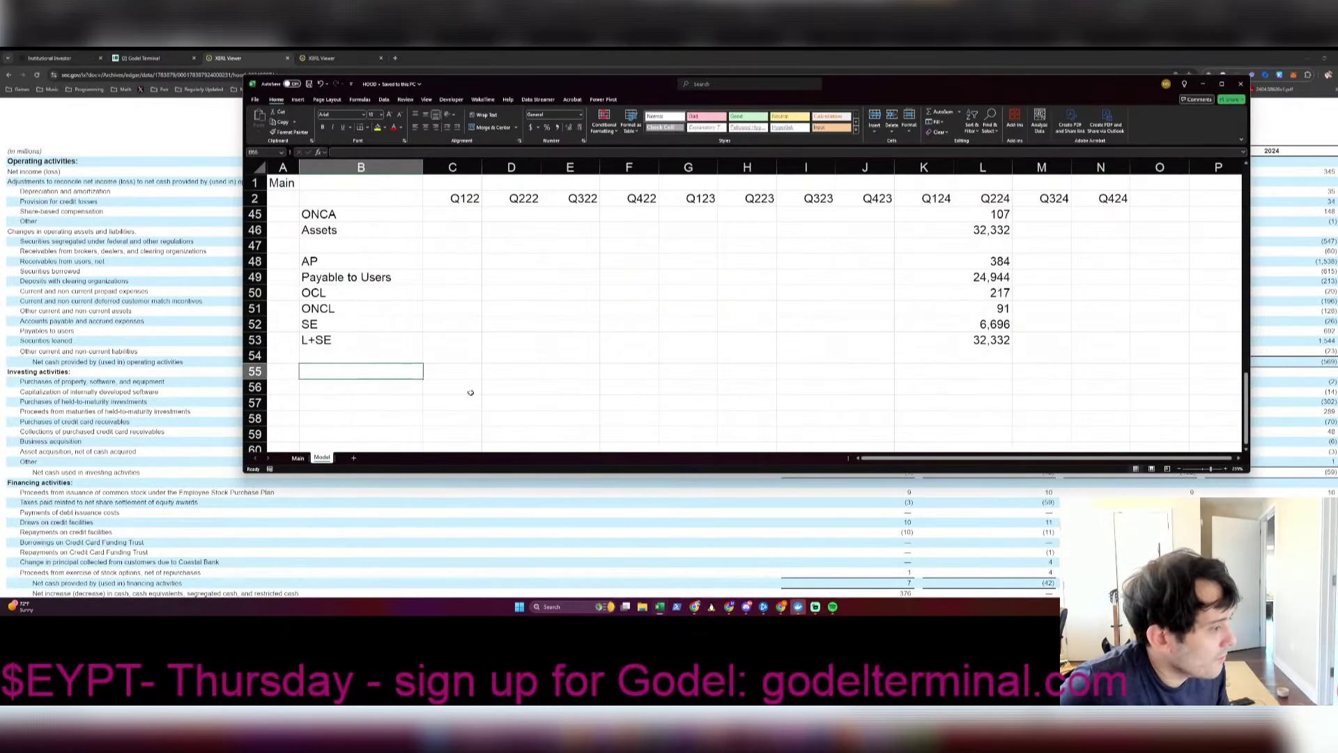
text(CFF)
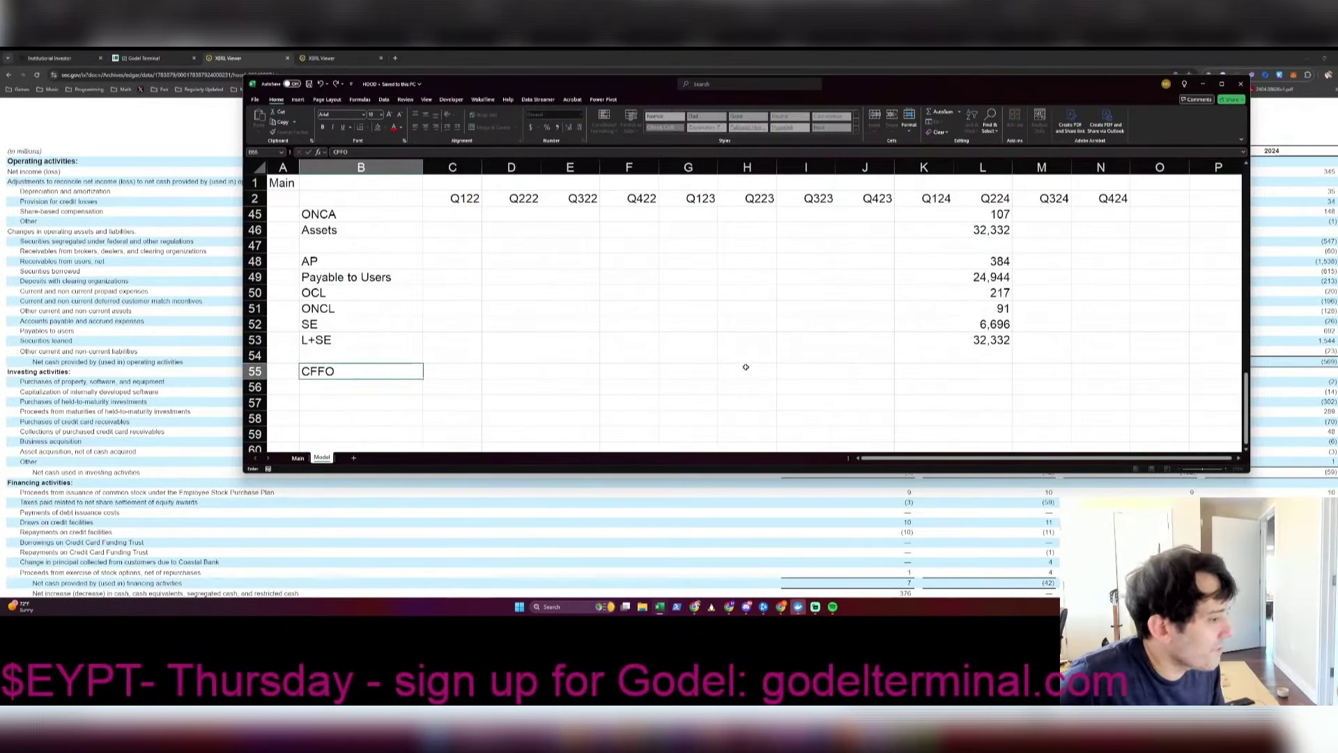
text(O)
Step: Enter the operating cash flow 370 in L55 and calculate K55 as 1198 minus L55
click(996, 370)
key(alt+Tab)
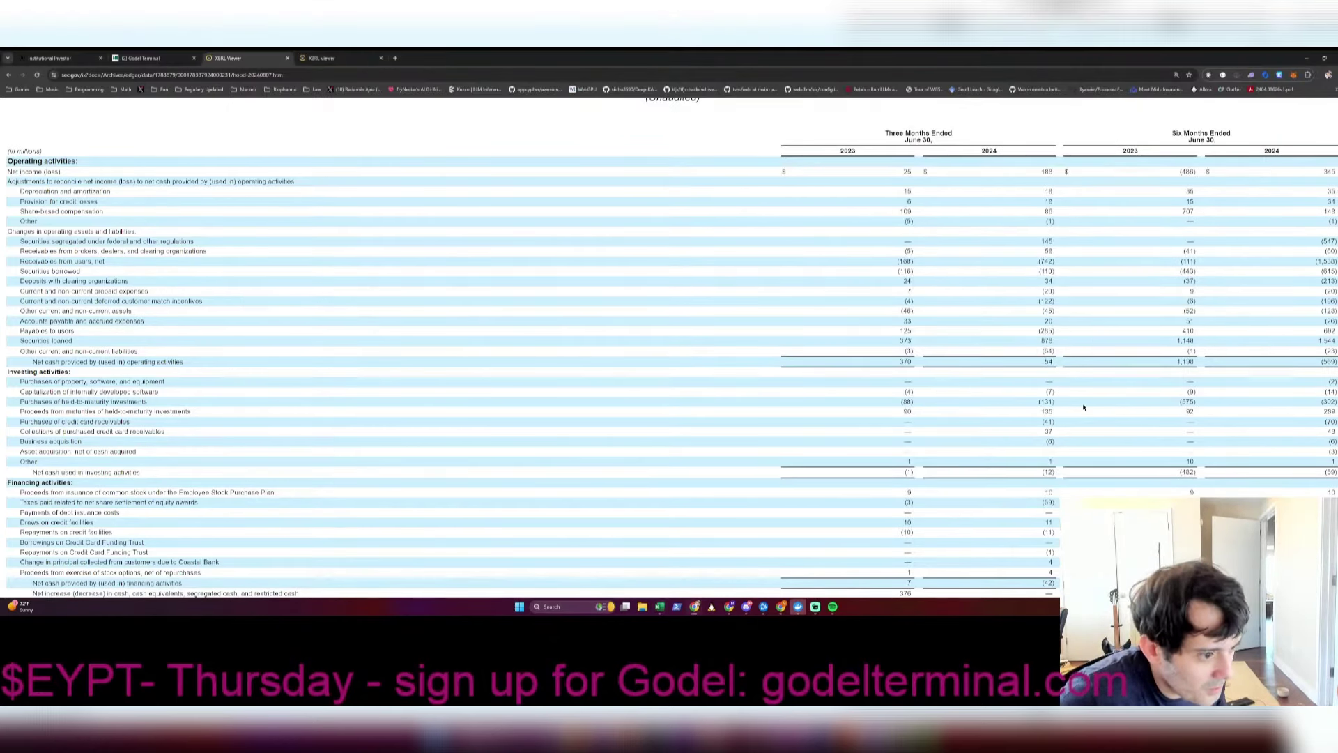
key(alt+Tab)
text(370)
key(Left)
key(alt+Tab)
key(alt+Tab)
text(+1)
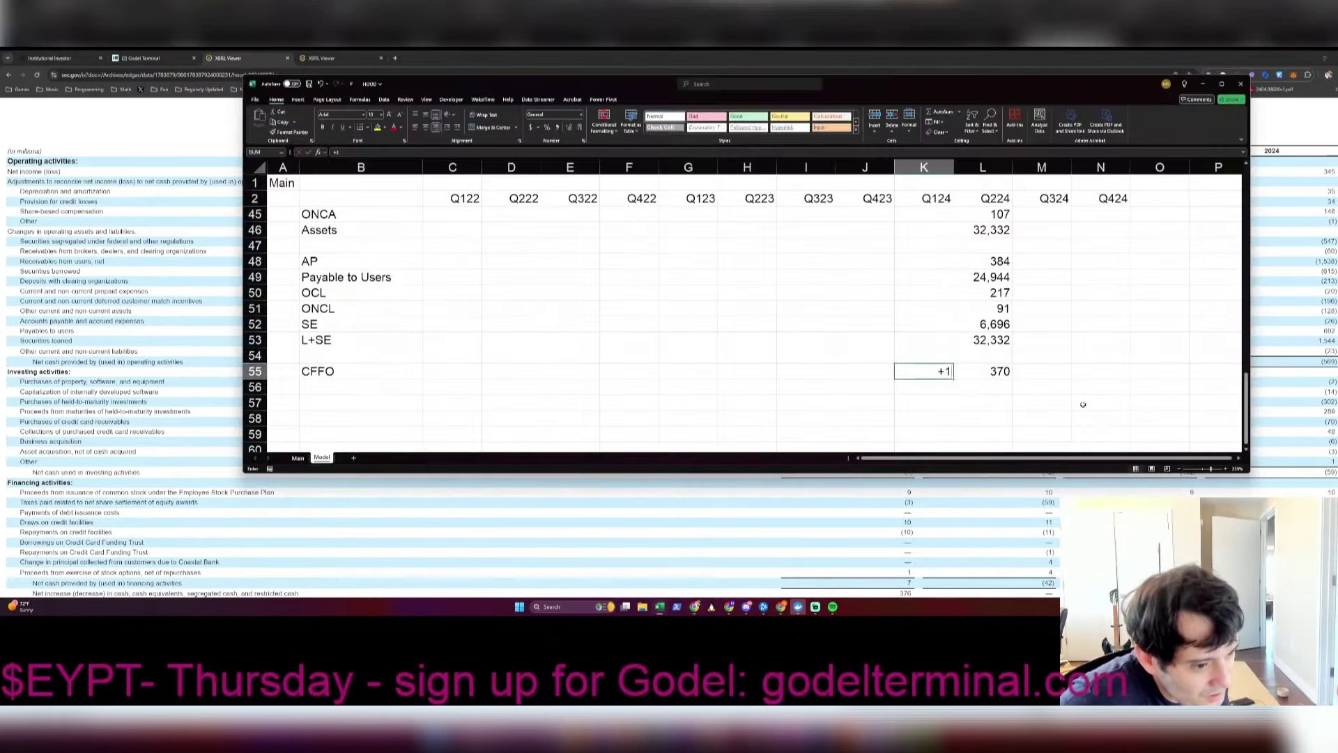
text(198-370)
key(Return)
Step: Copy the CFFO entries in K55:L55 to the Q123 and Q223 cells G55:H55
key(Up)
key(Left)
key(Left)
key(Left)
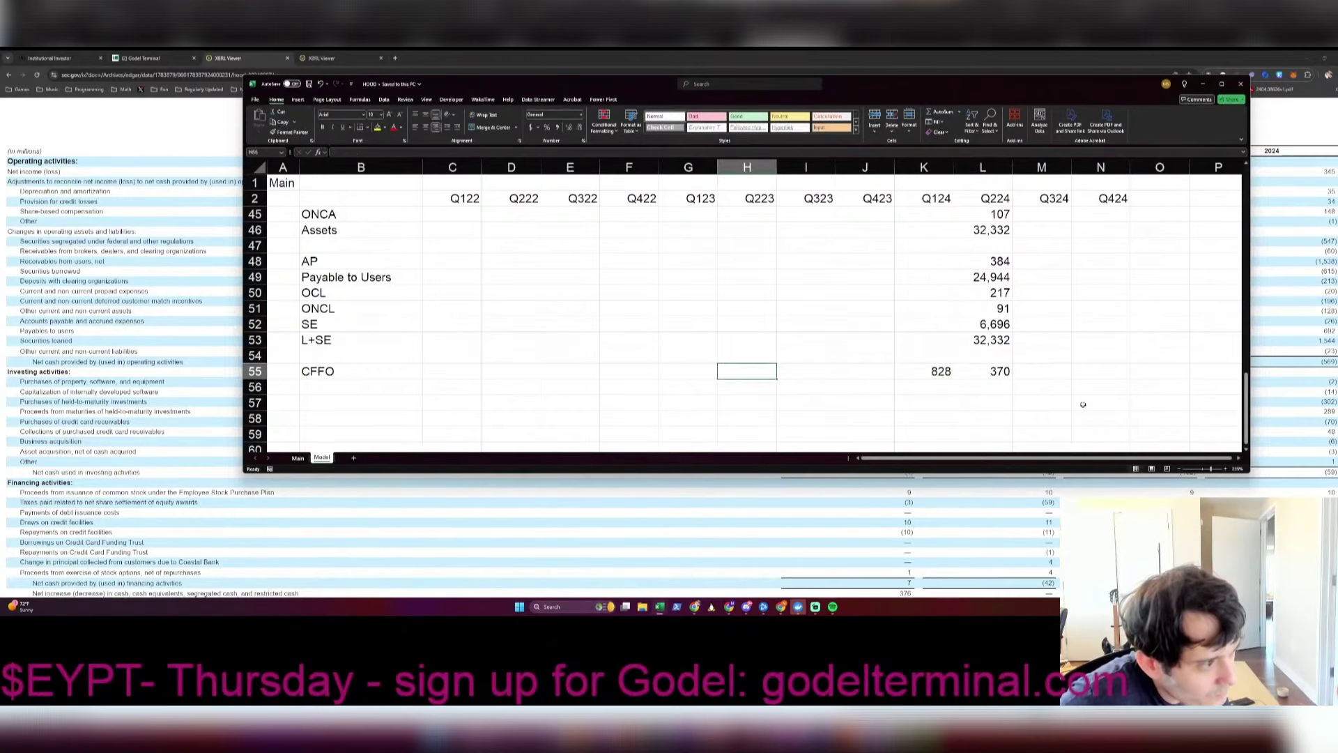
key(alt+Tab)
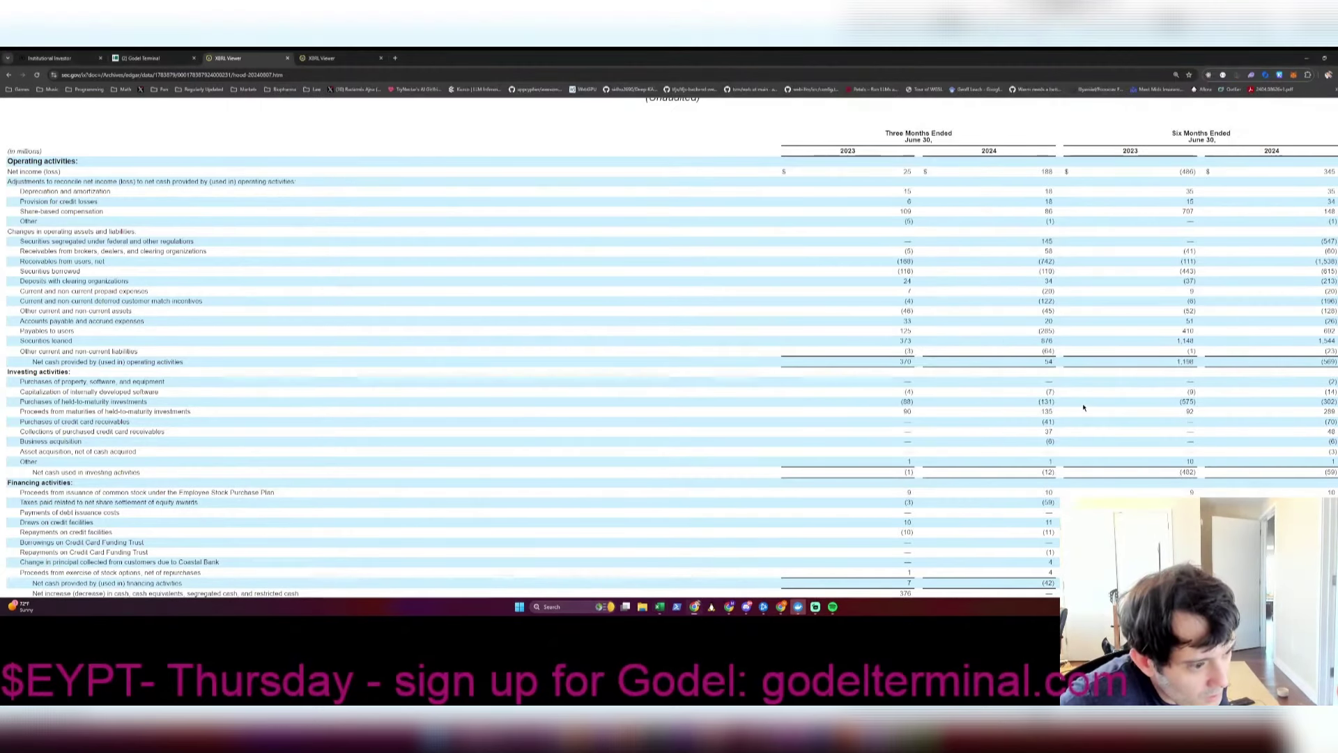
key(alt+Tab)
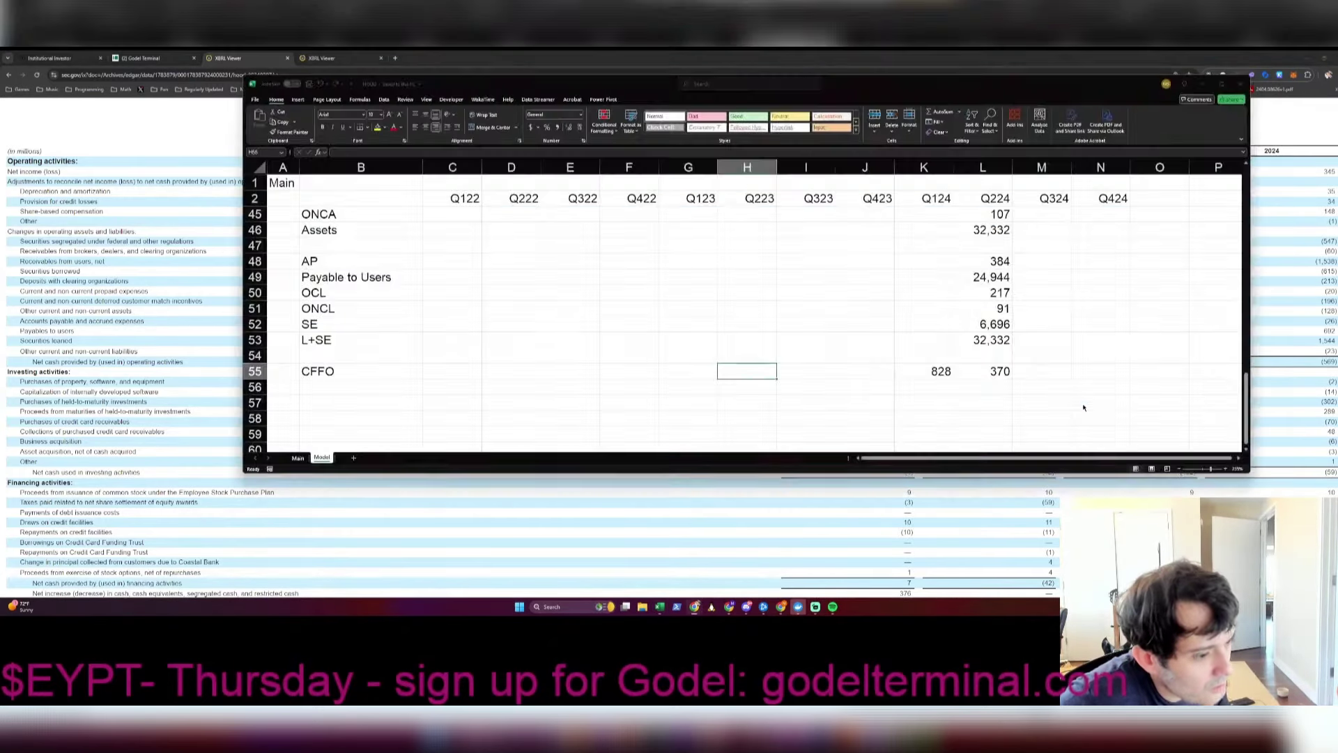
key(Right)
key(Right)
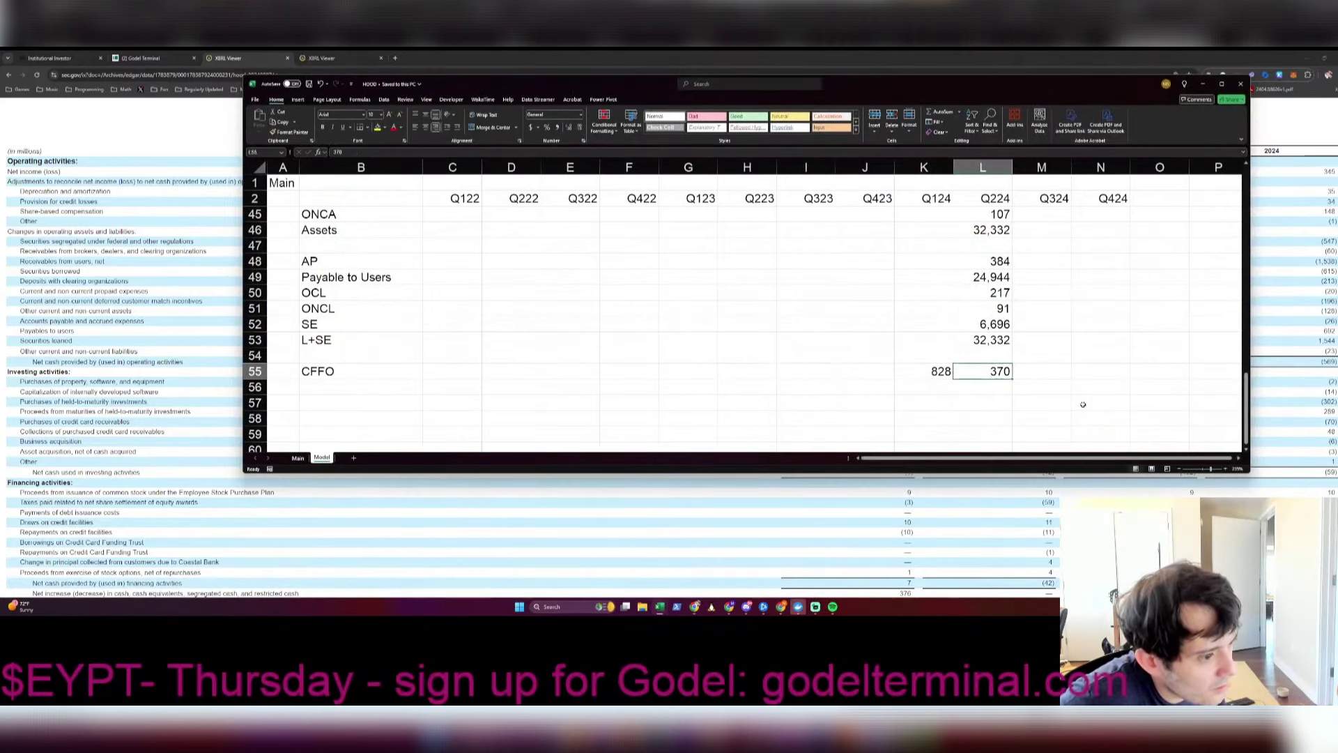
key(Right)
key(Right)
key(shift+Left)
key(ctrl+c)
key(Left)
key(Left)
key(Left)
key(Left)
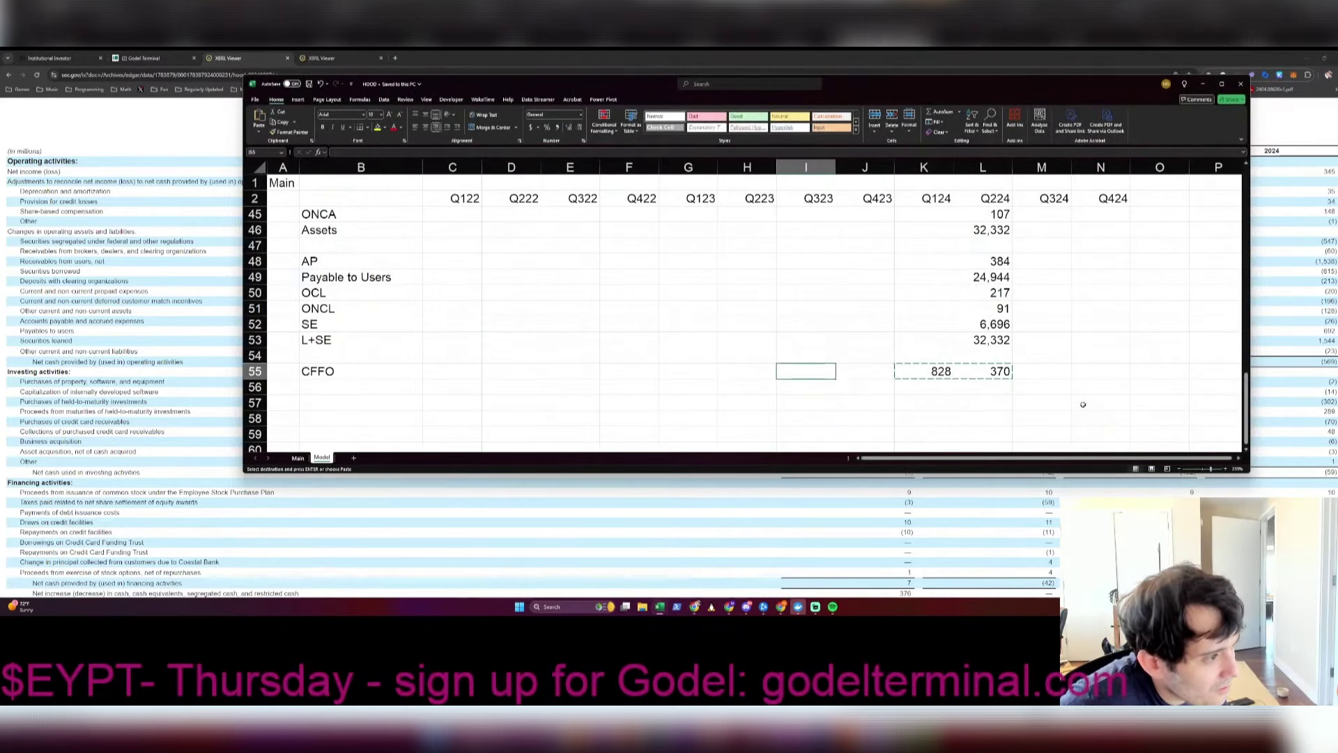
key(ctrl+v)
key(Escape)
Step: Set the Q224 CFFO in L55 to the press release's 2024 three-month figure, 54
key(Right)
key(Right)
key(Right)
key(Right)
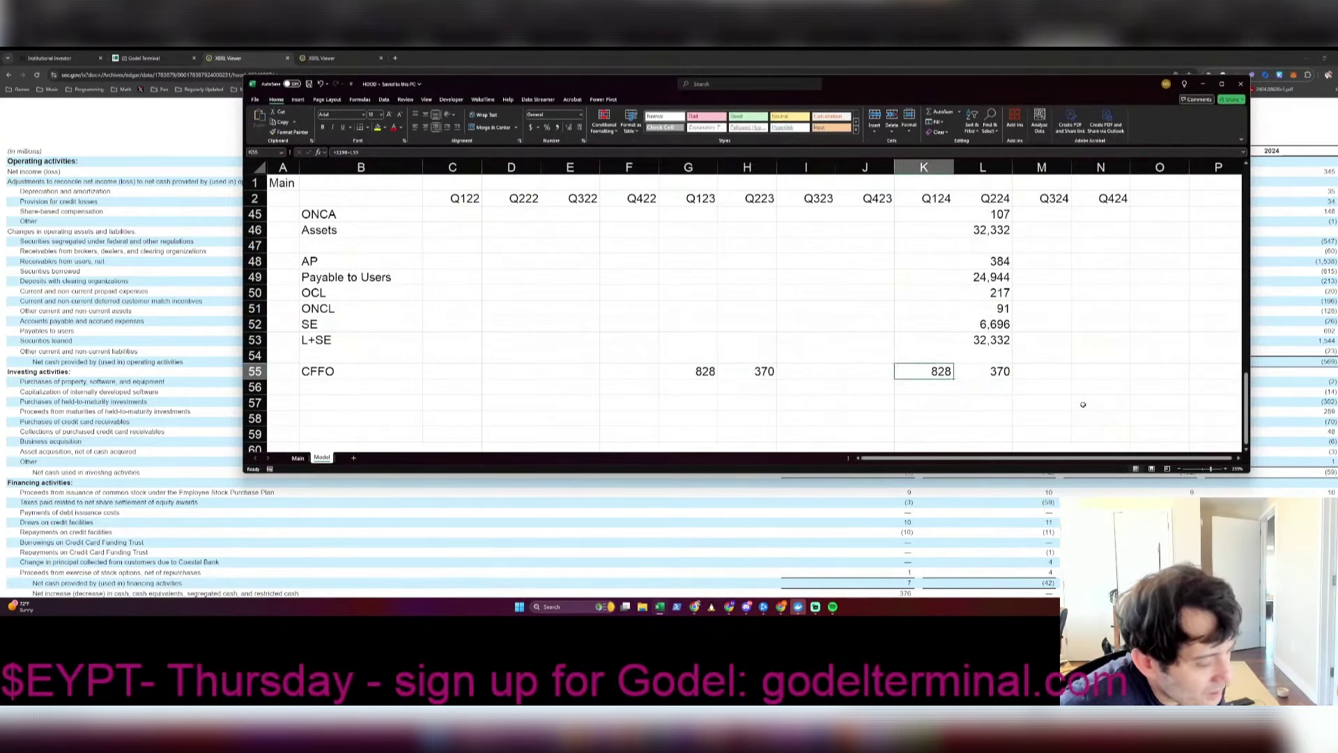
key(alt+Tab)
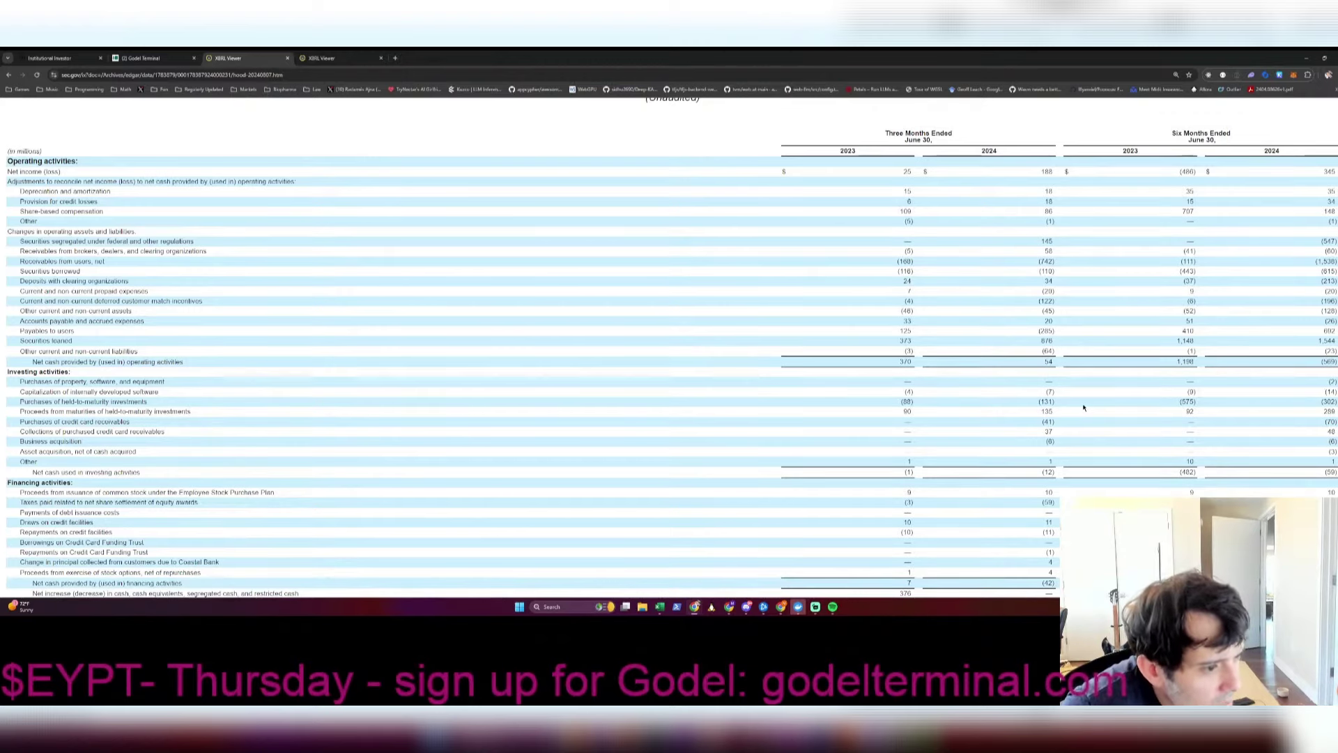
key(alt+Tab)
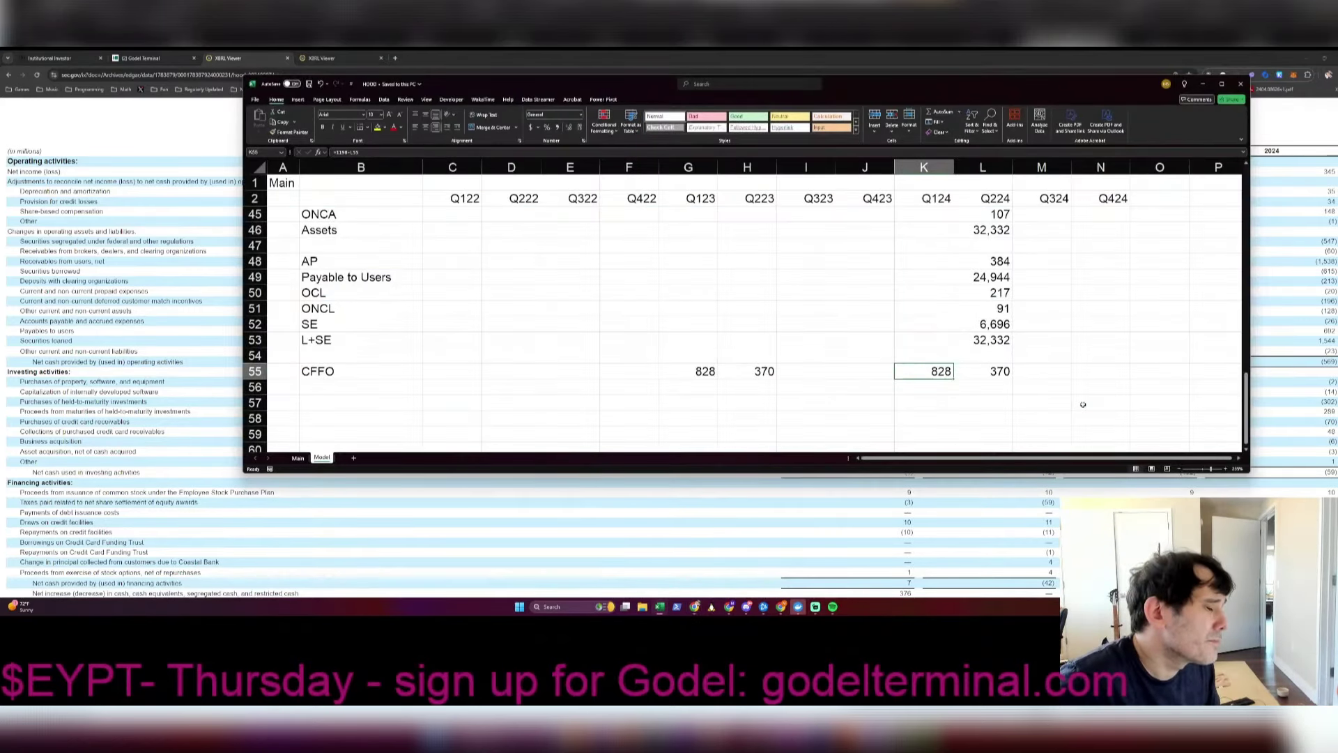
key(Right)
text(54)
key(Return)
Step: Calculate the Q124 CFFO in K55 as the six-month figure of -569 minus L55
key(alt+Tab)
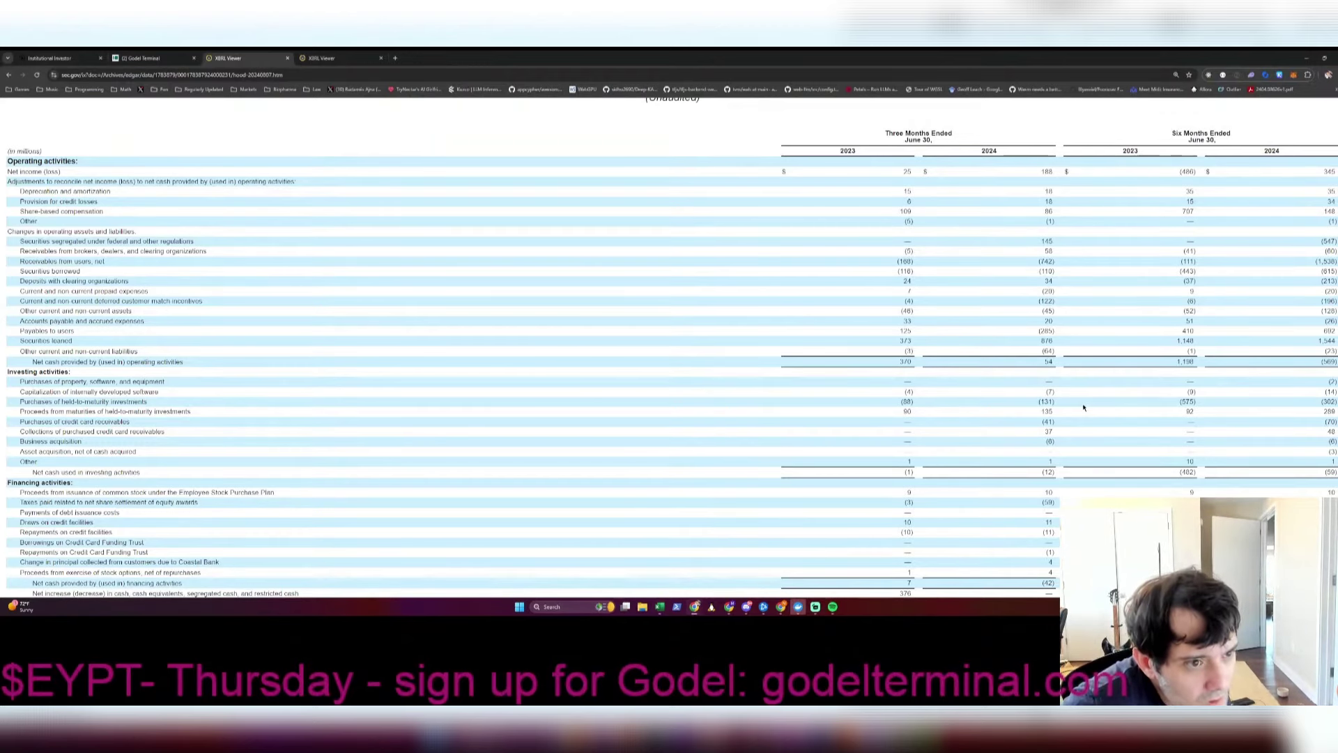
key(alt+Tab)
text(-569)
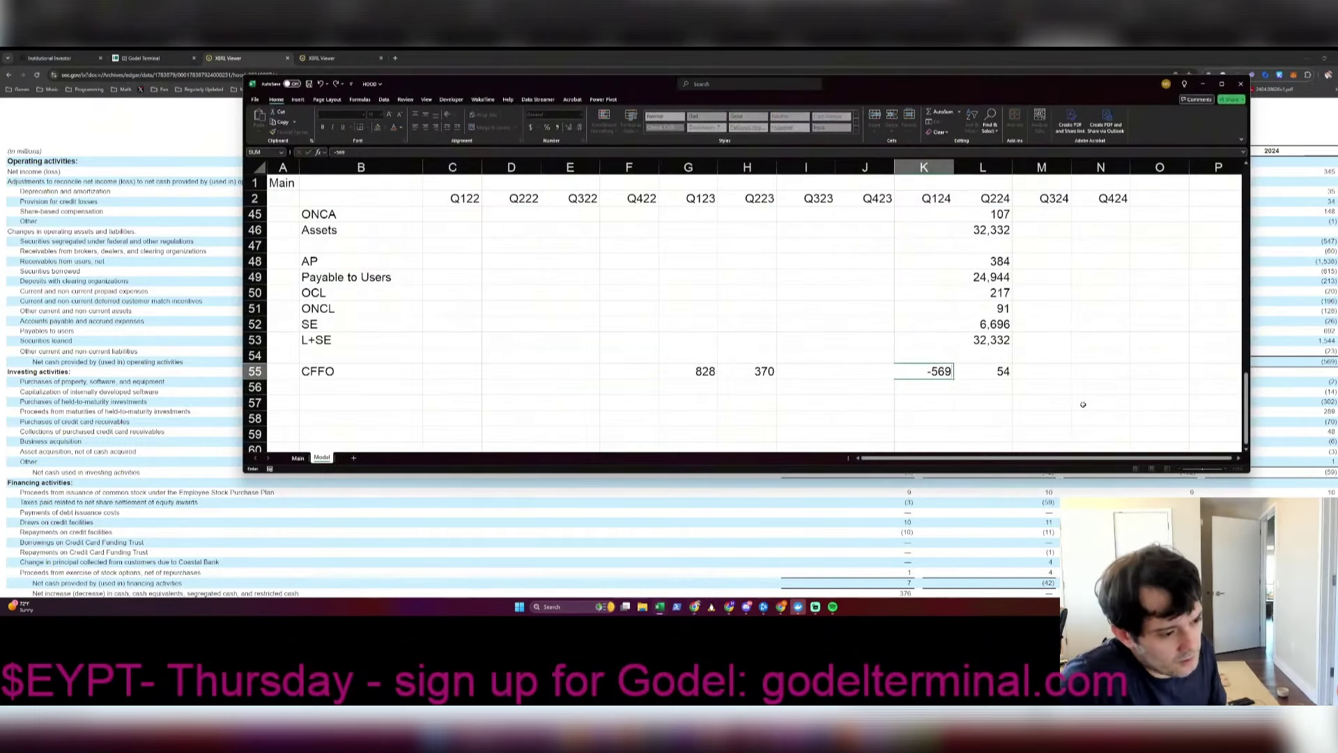
text(-L55)
key(Return)
key(Up)
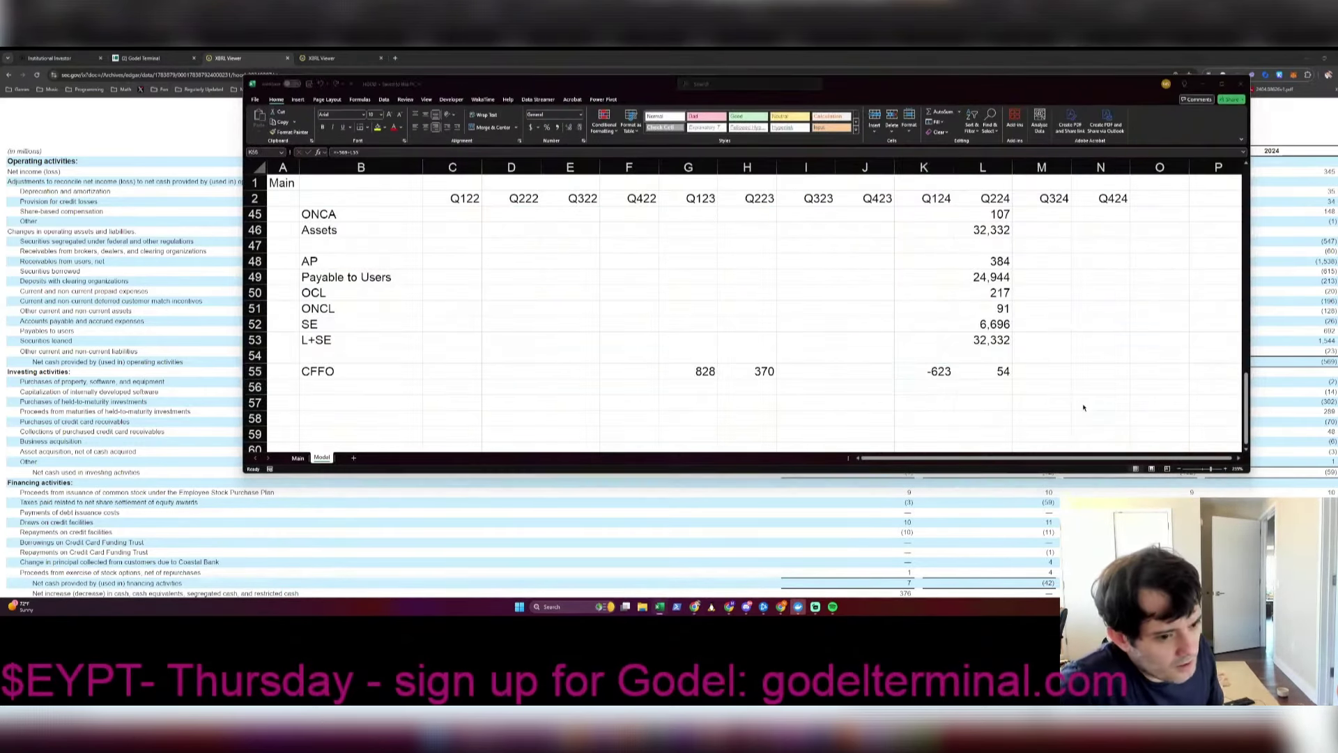
Step: Review the rest of the cash flow statement and the non-GAAP reconciliation, and add a Gold label in B56
key(alt+Tab)
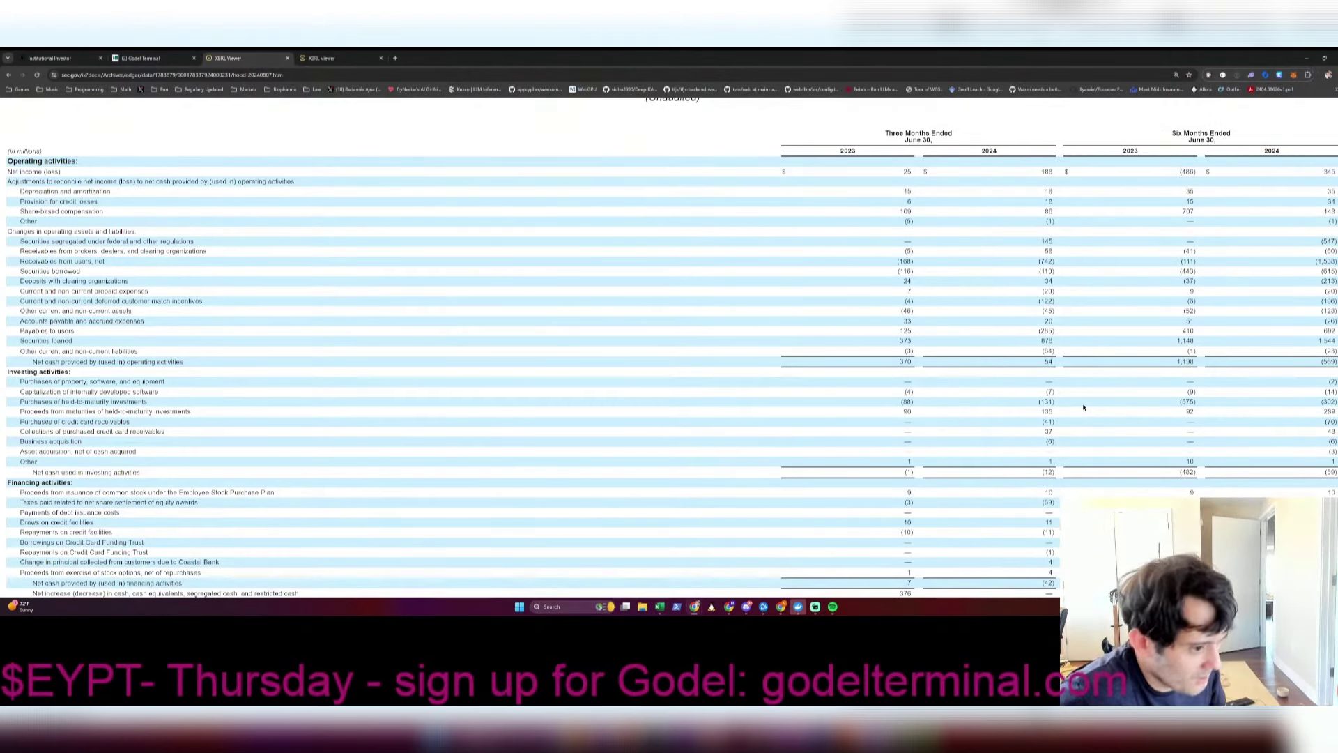
scroll(1084, 407, down, 5)
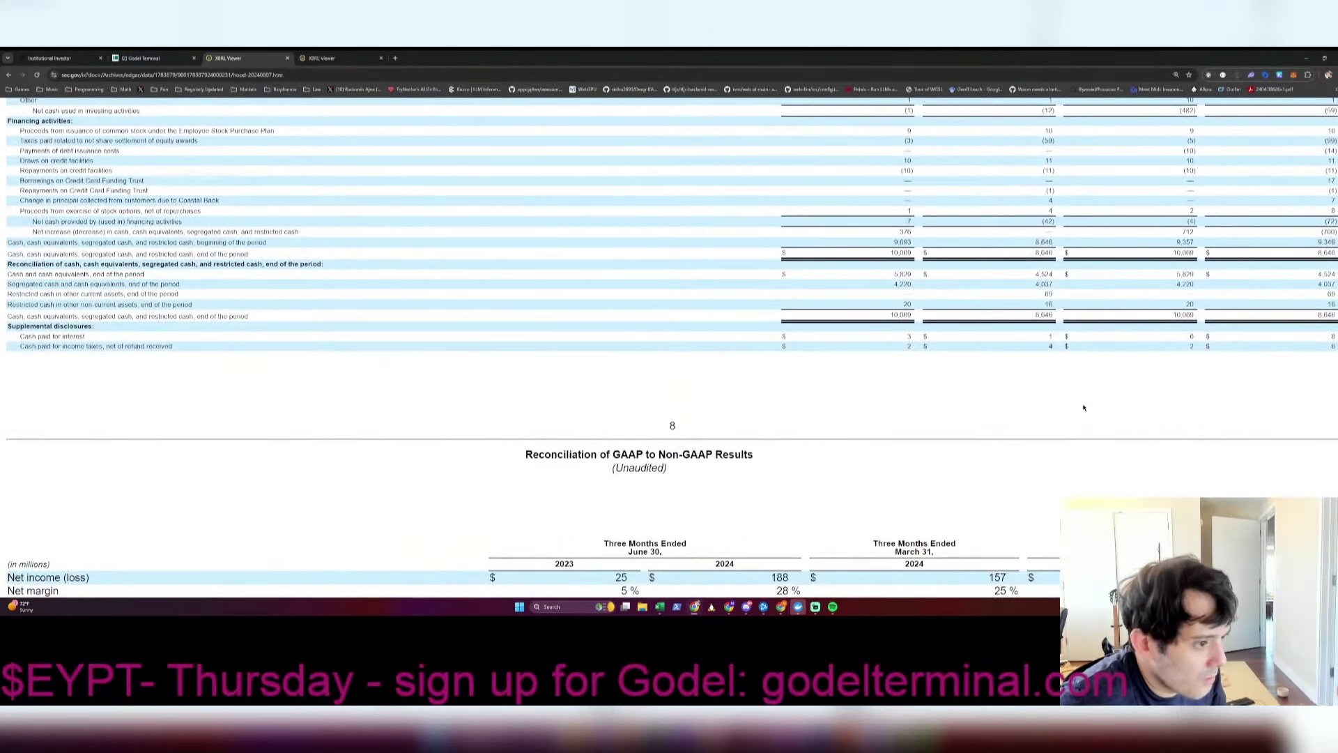
scroll(1083, 408, down, 5)
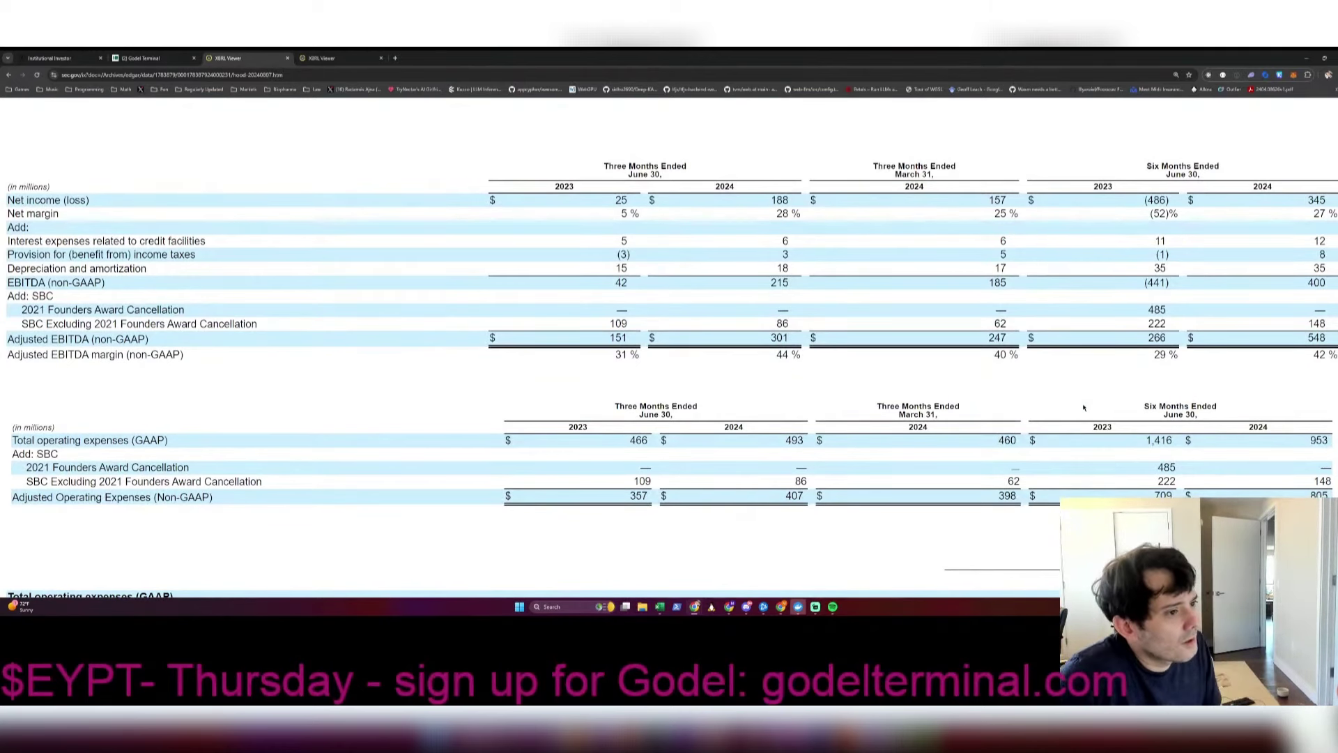
key(alt+Tab)
key(Down)
key(Home)
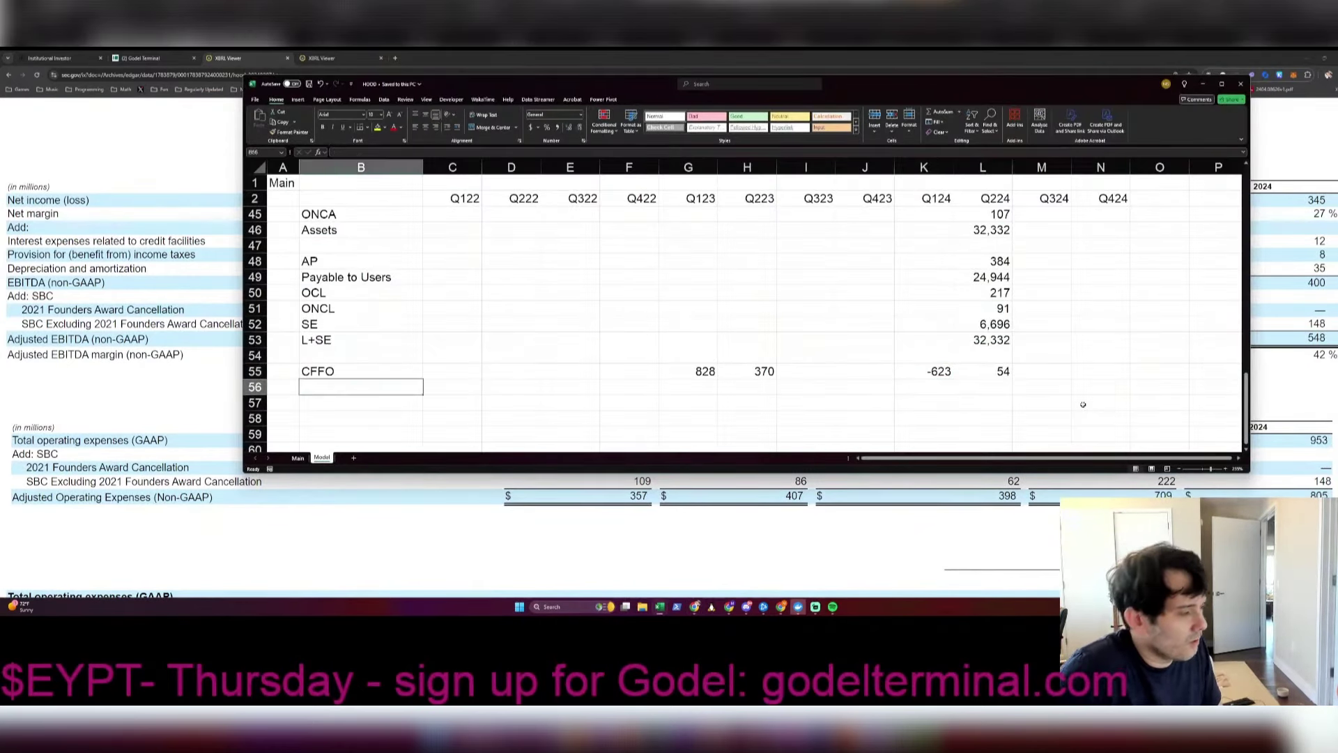
text(Gold)
key(Return)
Step: Return to the operating cash flow section of the press release and add a CFFO+Gold label in B57
key(alt+Tab)
scroll(978, 471, up, 3)
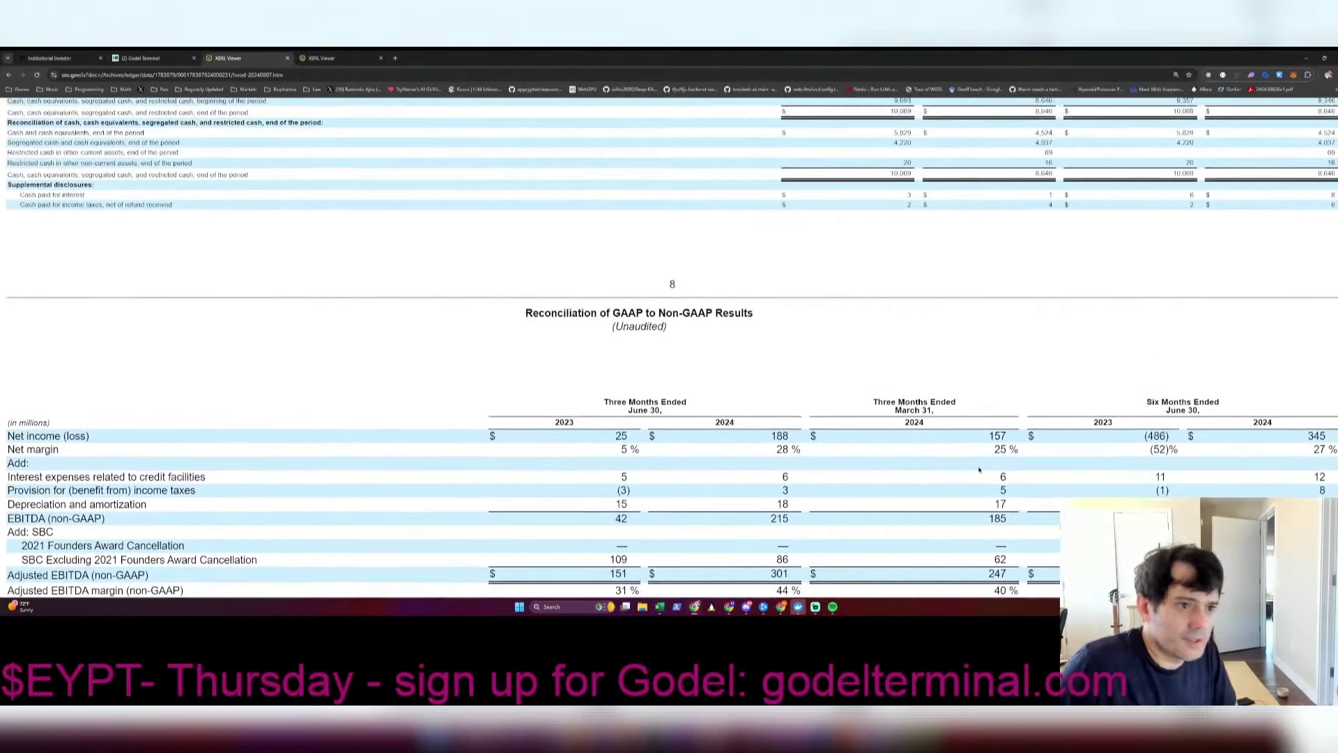
scroll(978, 470, up, 10)
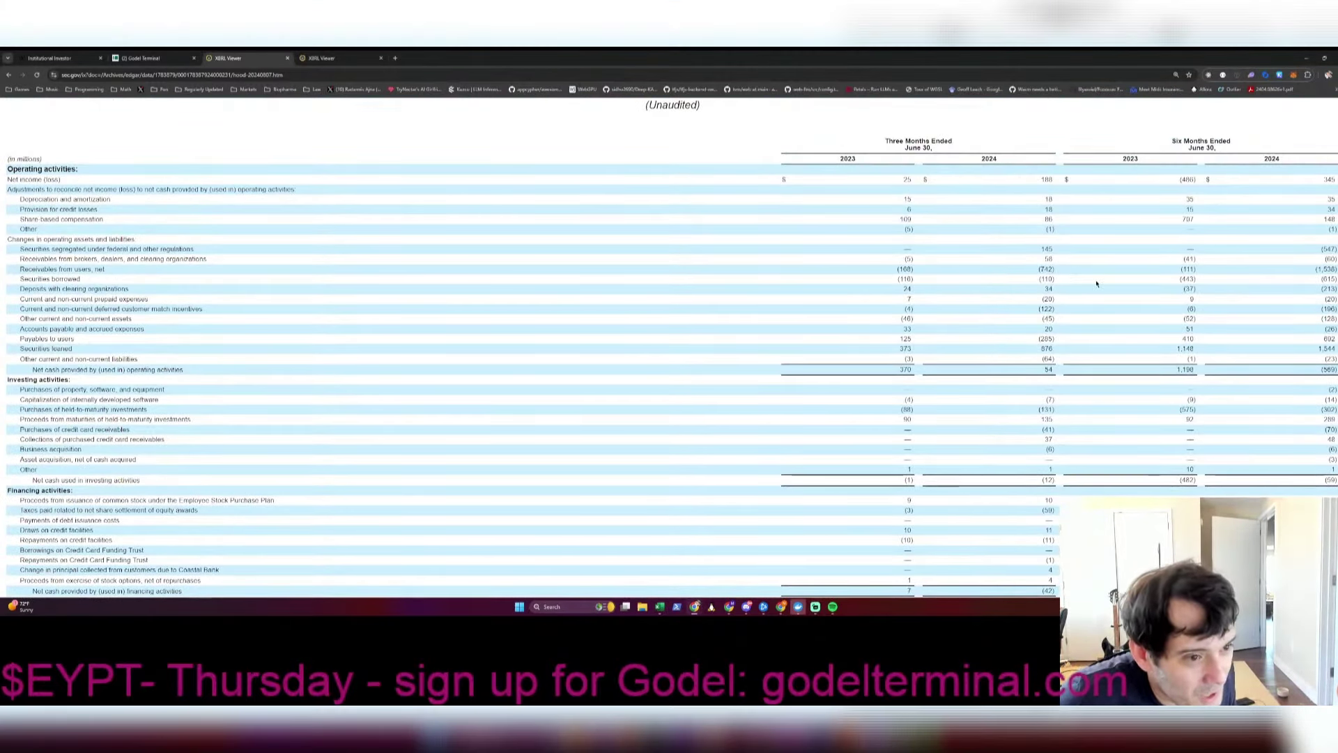
key(alt+Tab)
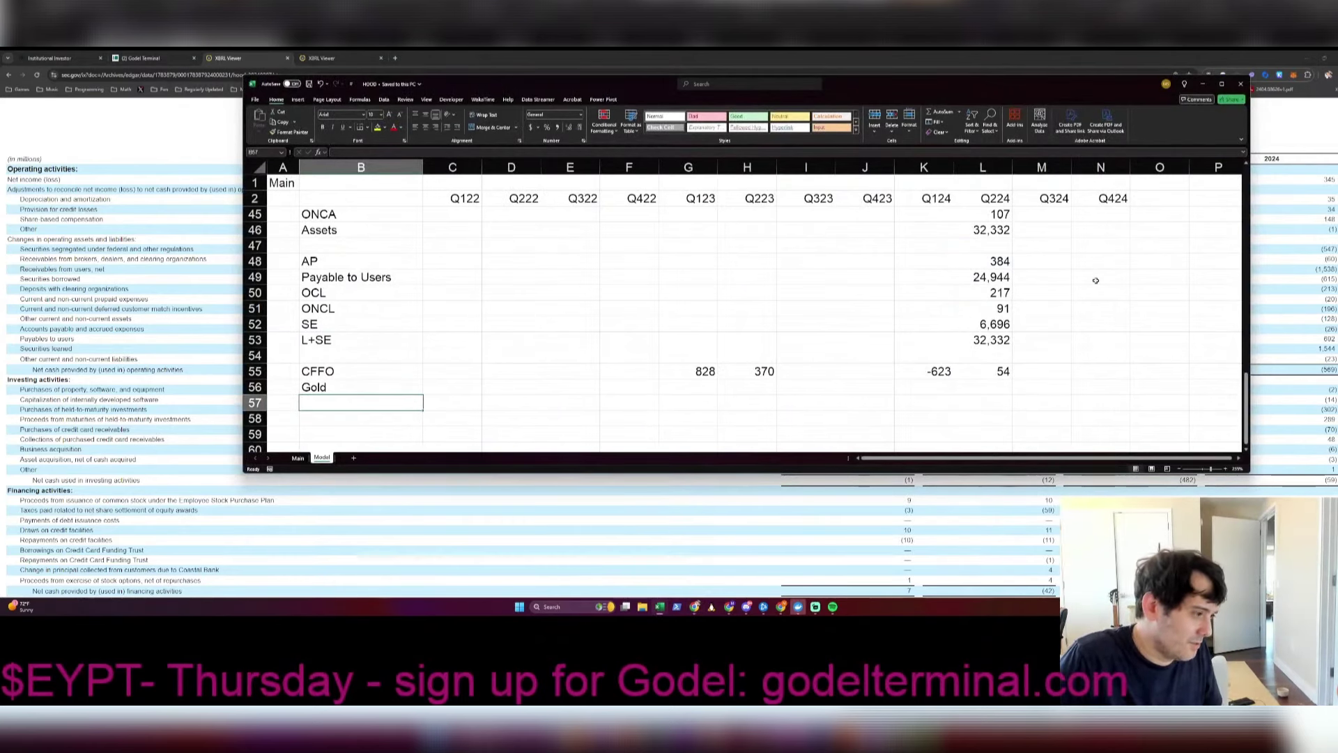
text(CFFO+Go)
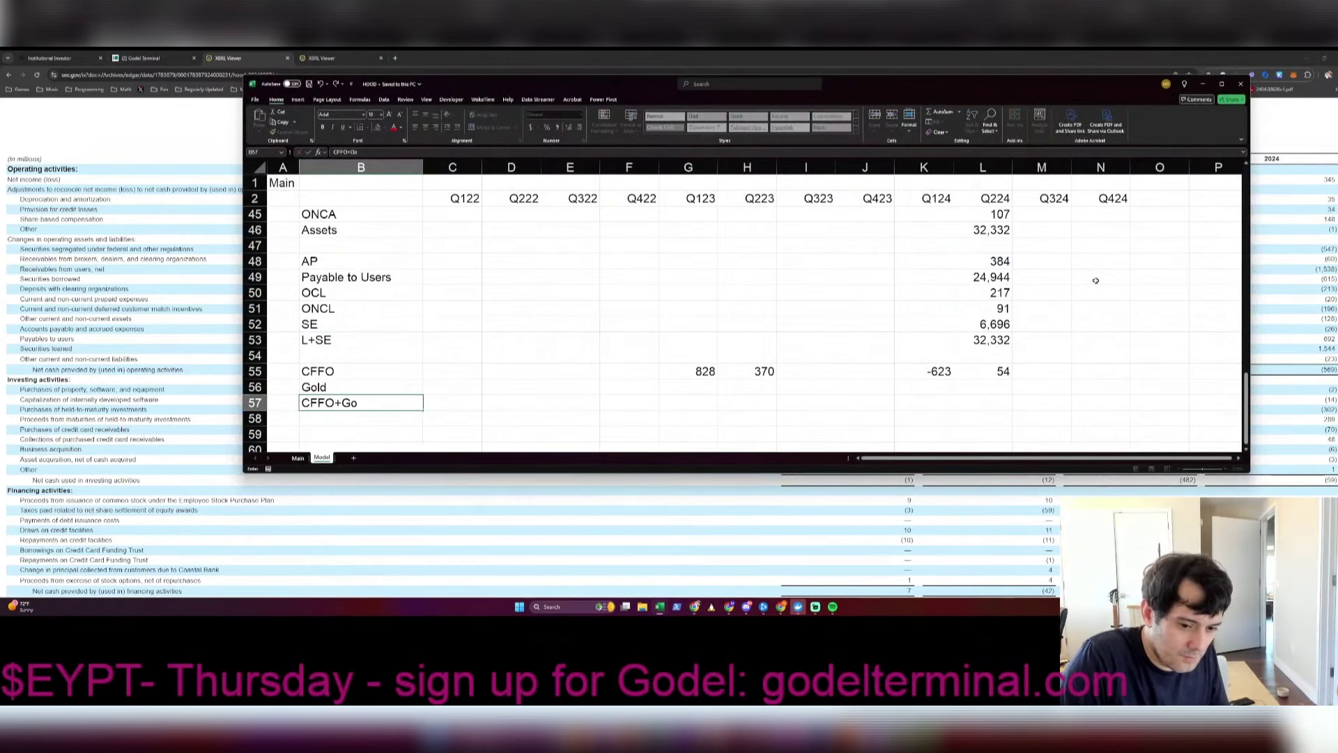
key(Up)
Step: Set the Q223 Gold in H56 to the press release's 2023 three-month change in receivables from users, entered as positive 168
key(Up)
key(Right)
key(Right)
key(Right)
key(Right)
key(Right)
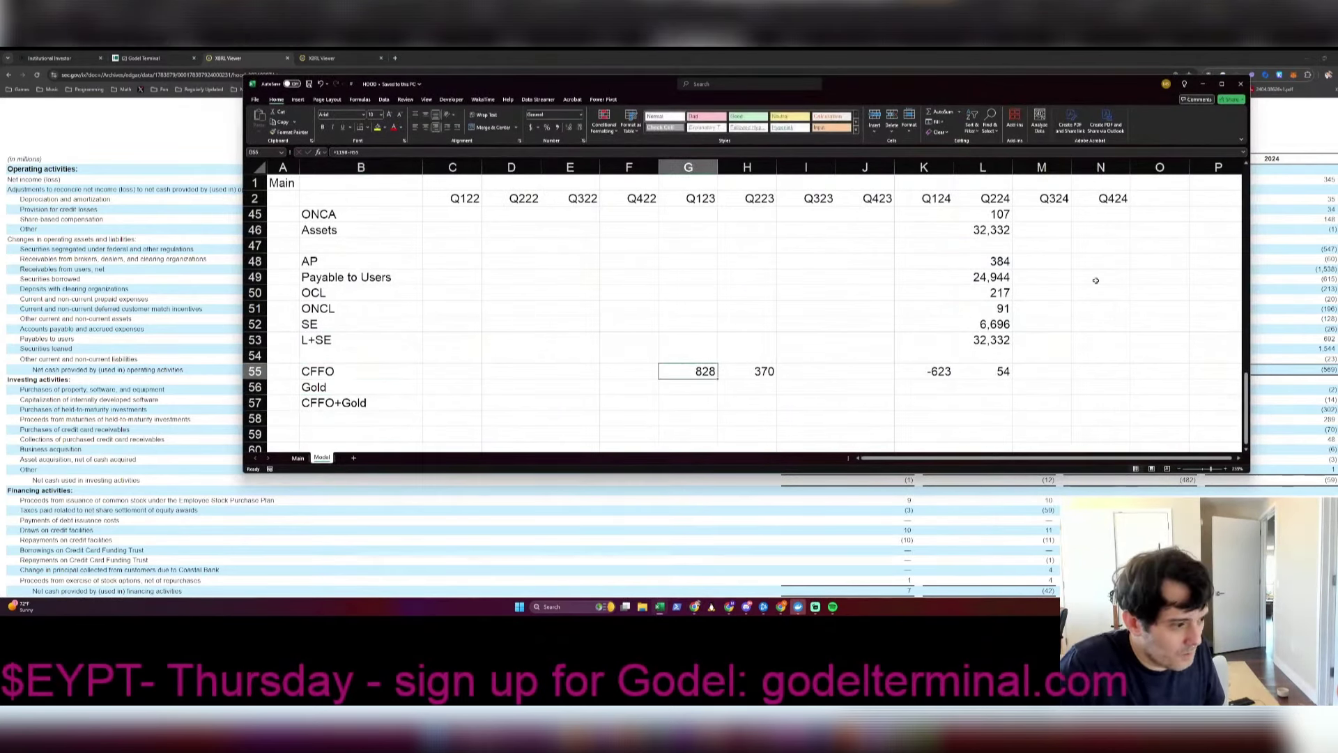
scroll(1095, 280, down, 3)
scroll(1096, 281, up, 4)
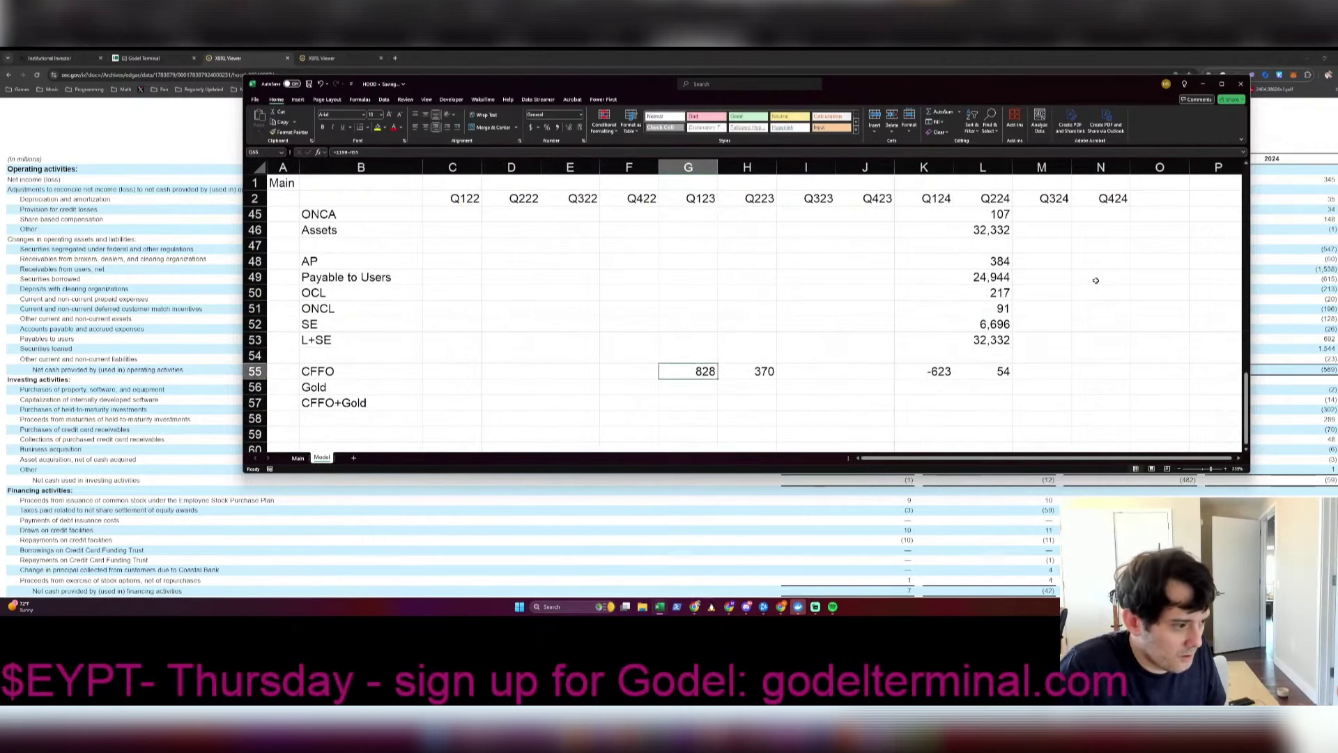
key(alt+Tab)
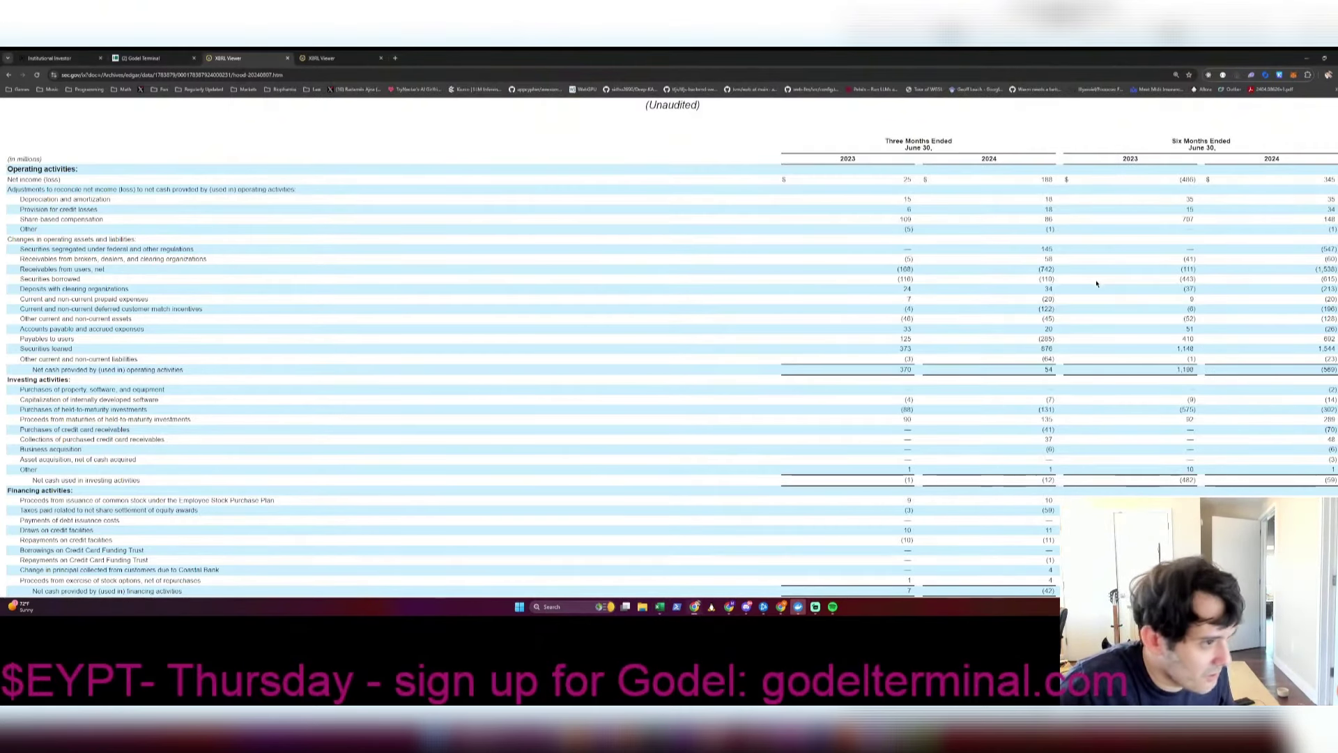
key(alt+Tab)
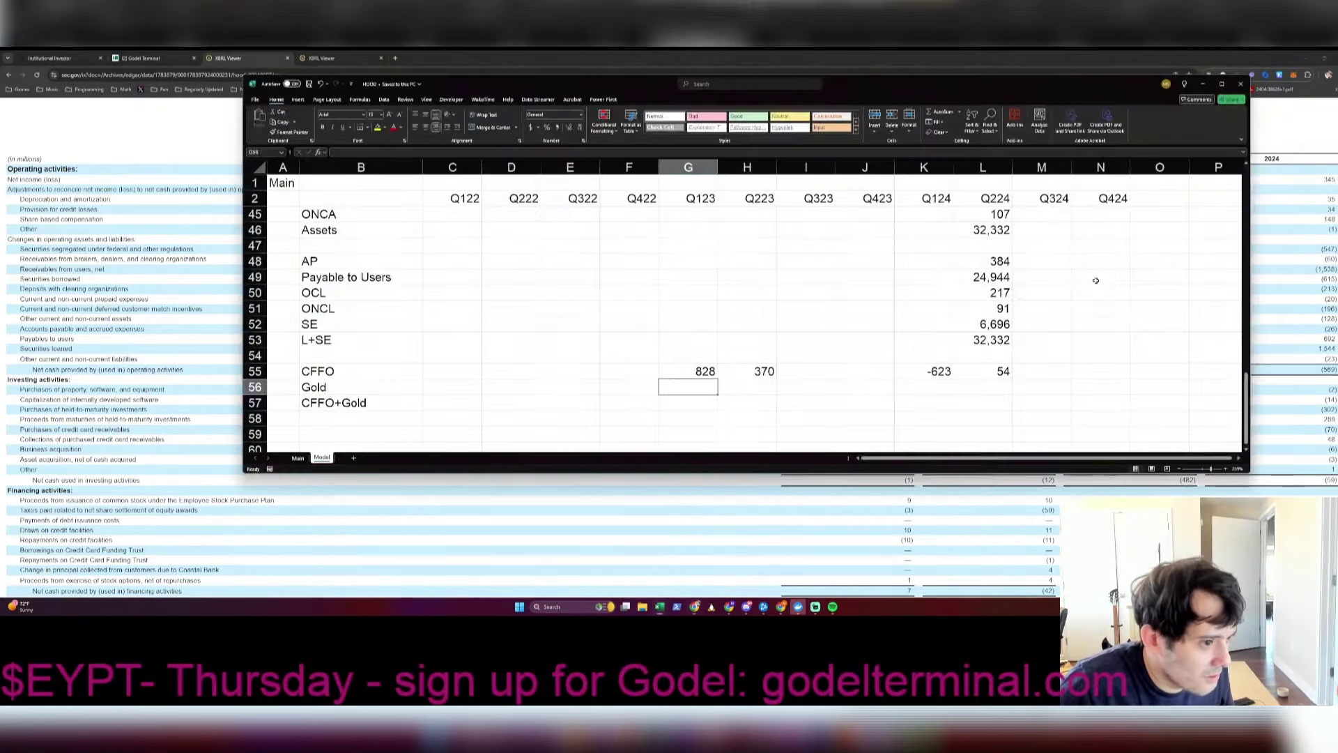
key(alt+Tab)
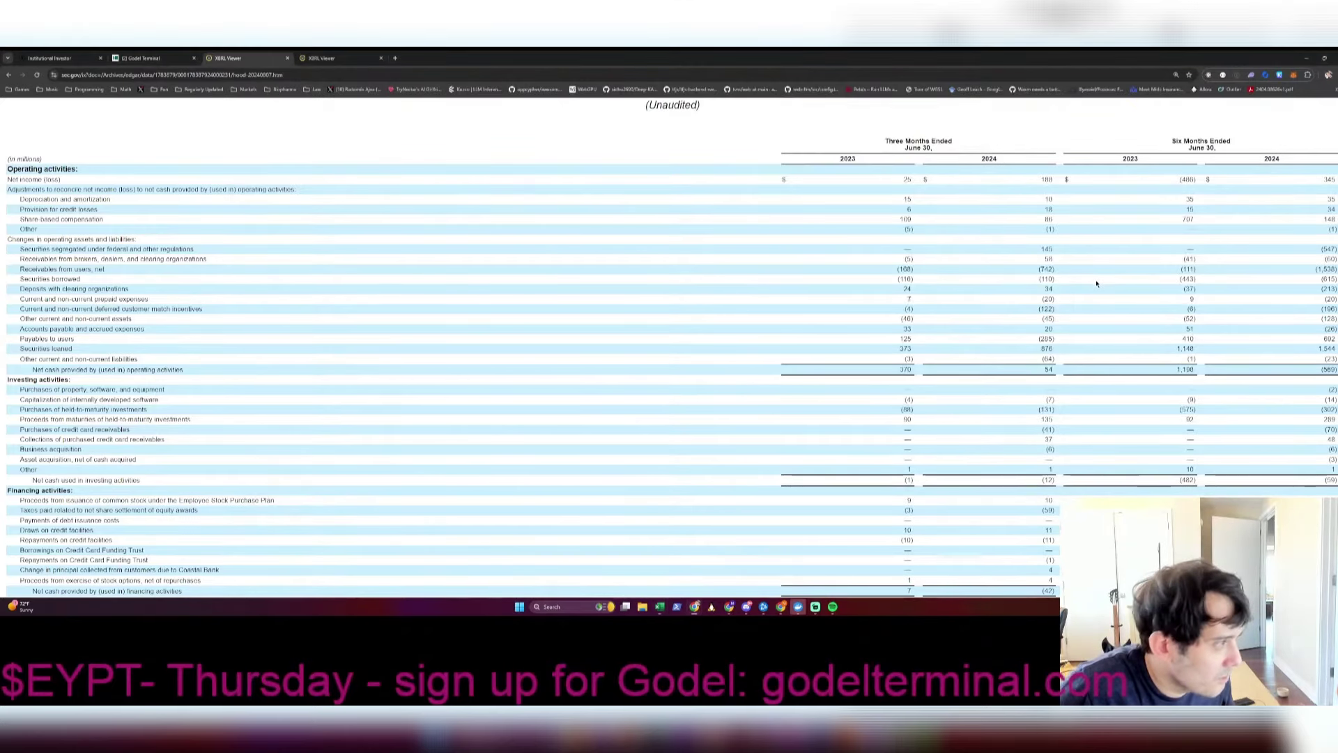
key(alt+Tab)
key(alt+Tab)
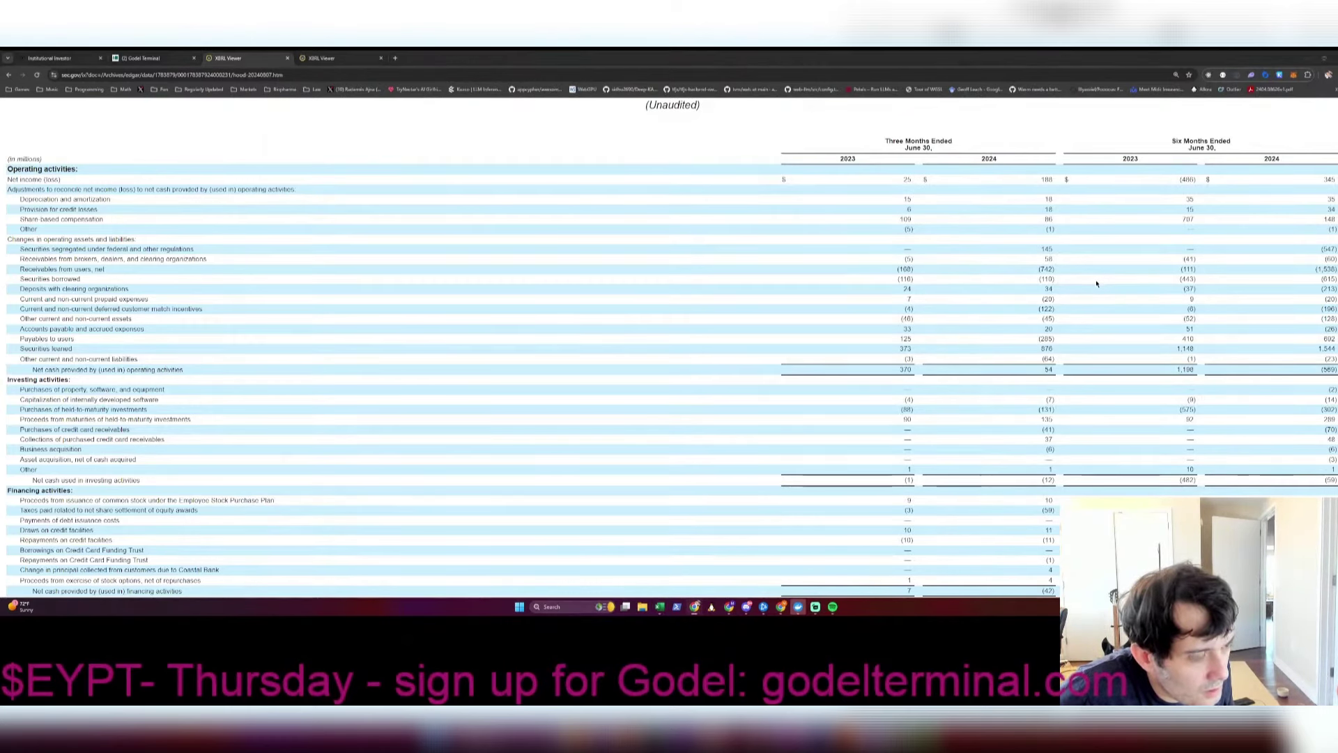
key(alt+Tab)
text(168)
key(Return)
Step: Calculate the Q123 Gold in G56 as the 2023 six-month receivables figure of 111 minus 168
key(alt+Tab)
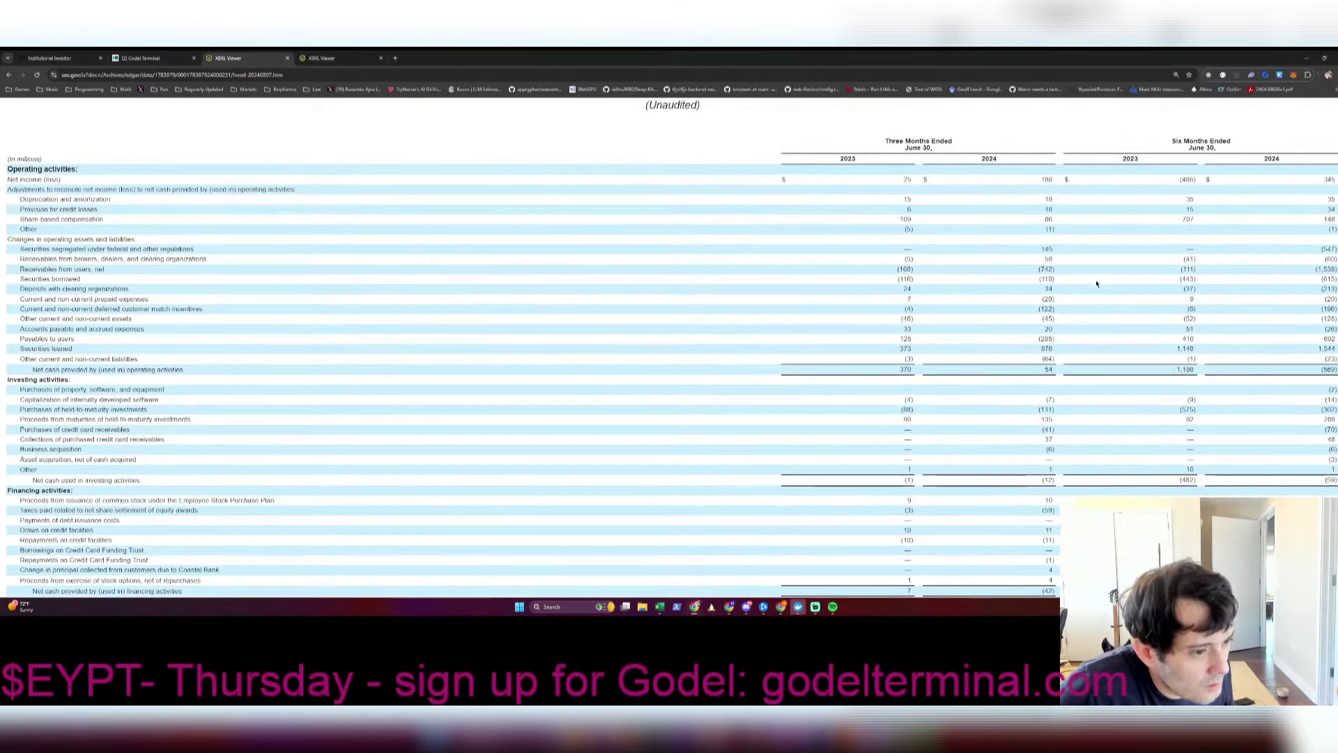
key(alt+Tab)
text(+111-168)
key(Return)
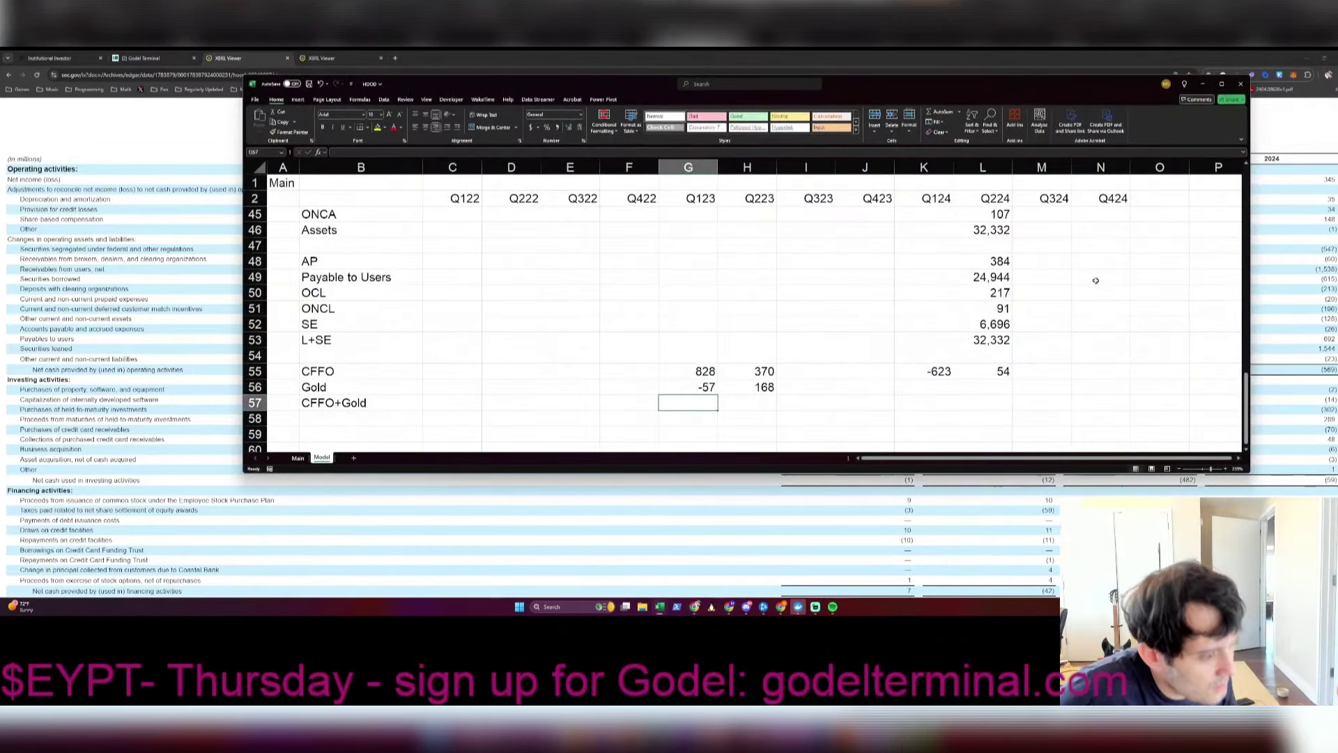
Step: Calculate the Q123 CFFO+Gold in G57 as G55+G56 and copy the formula across to Q223 in H57
text(+G55+G56)
key(Tab)
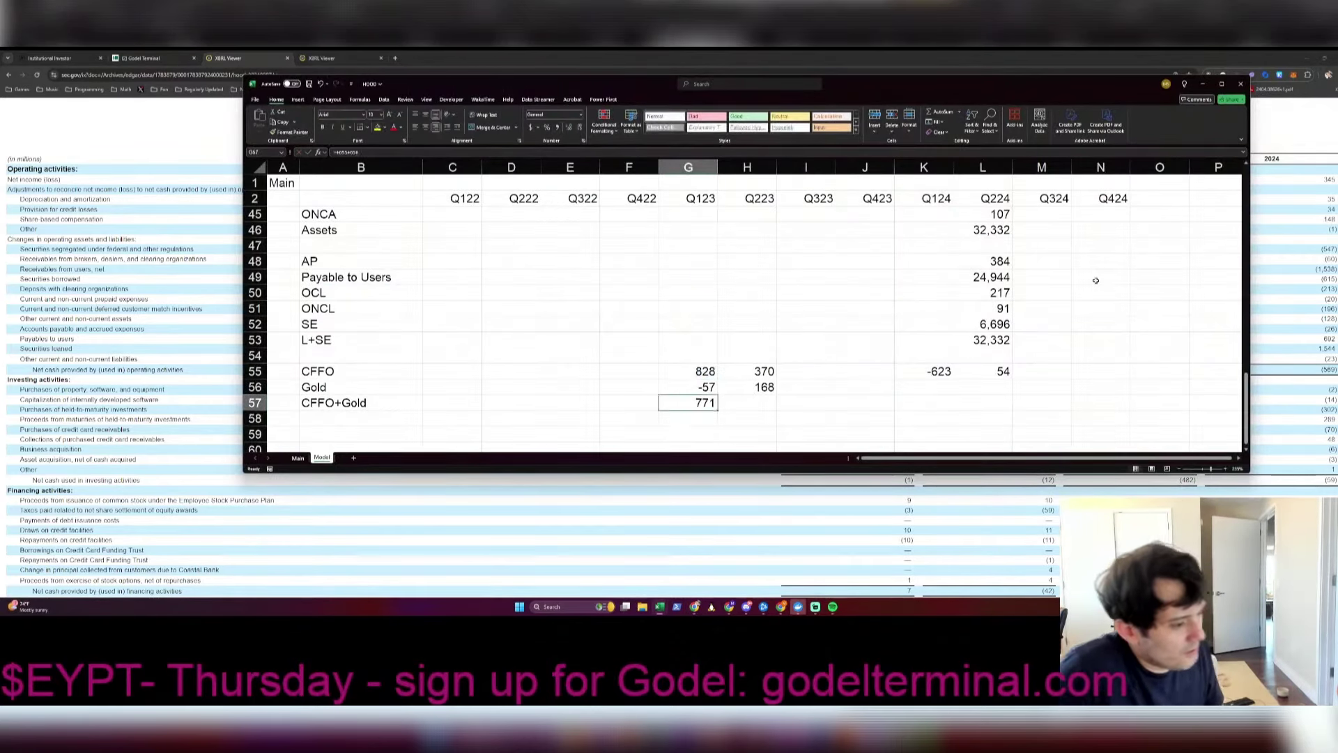
key(ctrl+r)
key(Tab)
Step: Set the Q224 Gold in L56 to the press release's 2024 three-month change in receivables from users, entered as positive 742
key(alt+Tab)
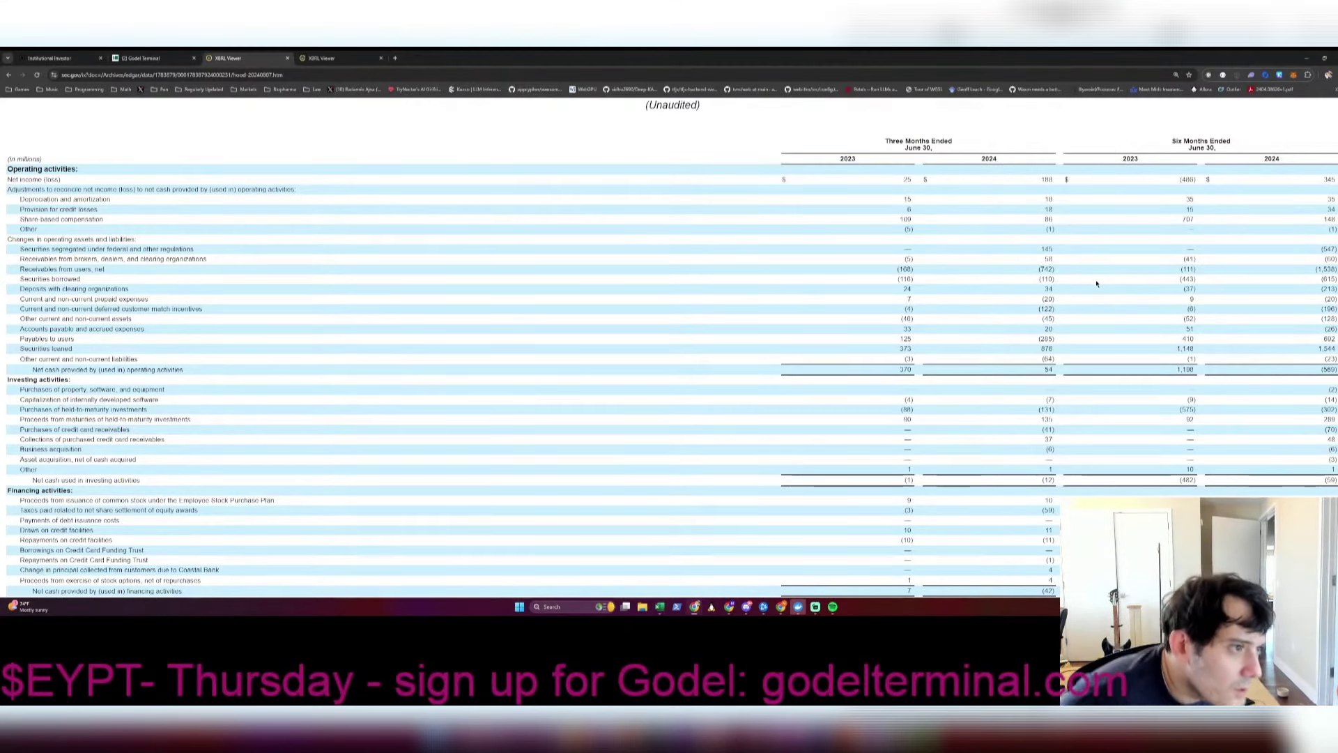
key(alt+Tab)
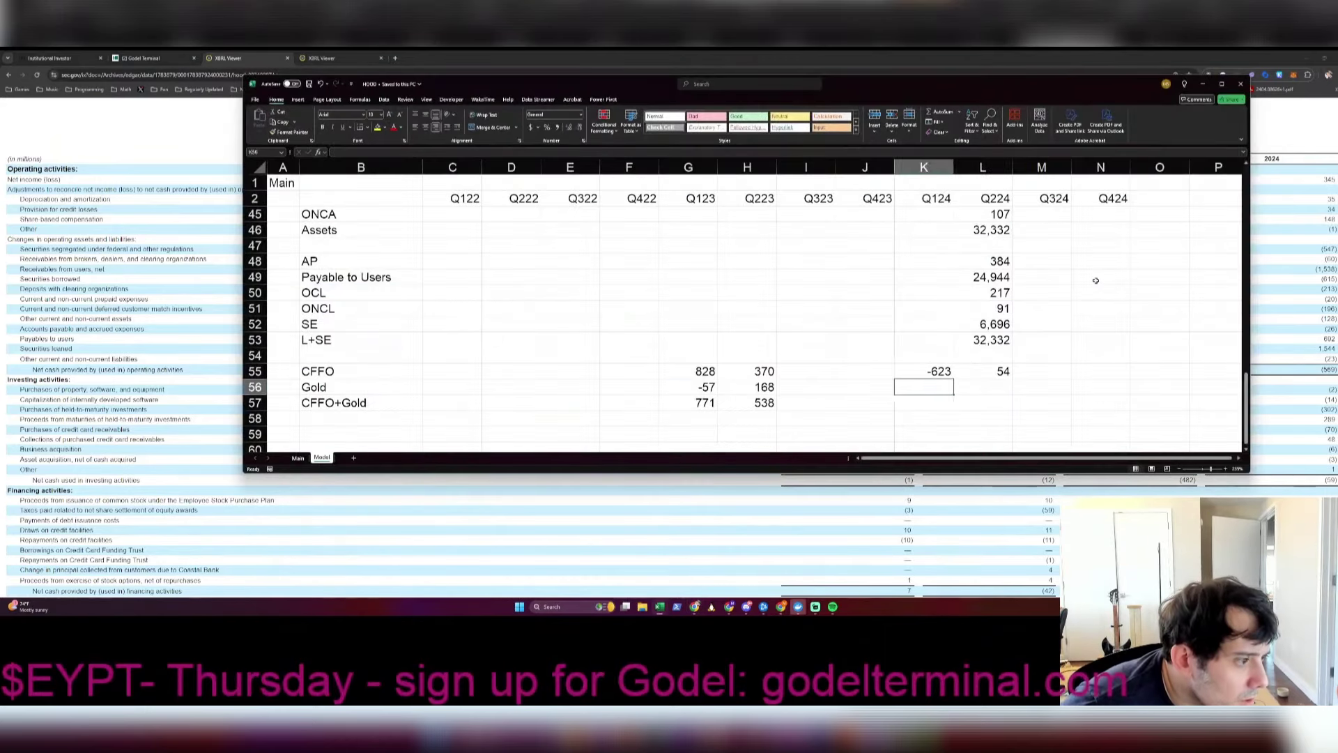
key(alt+Tab)
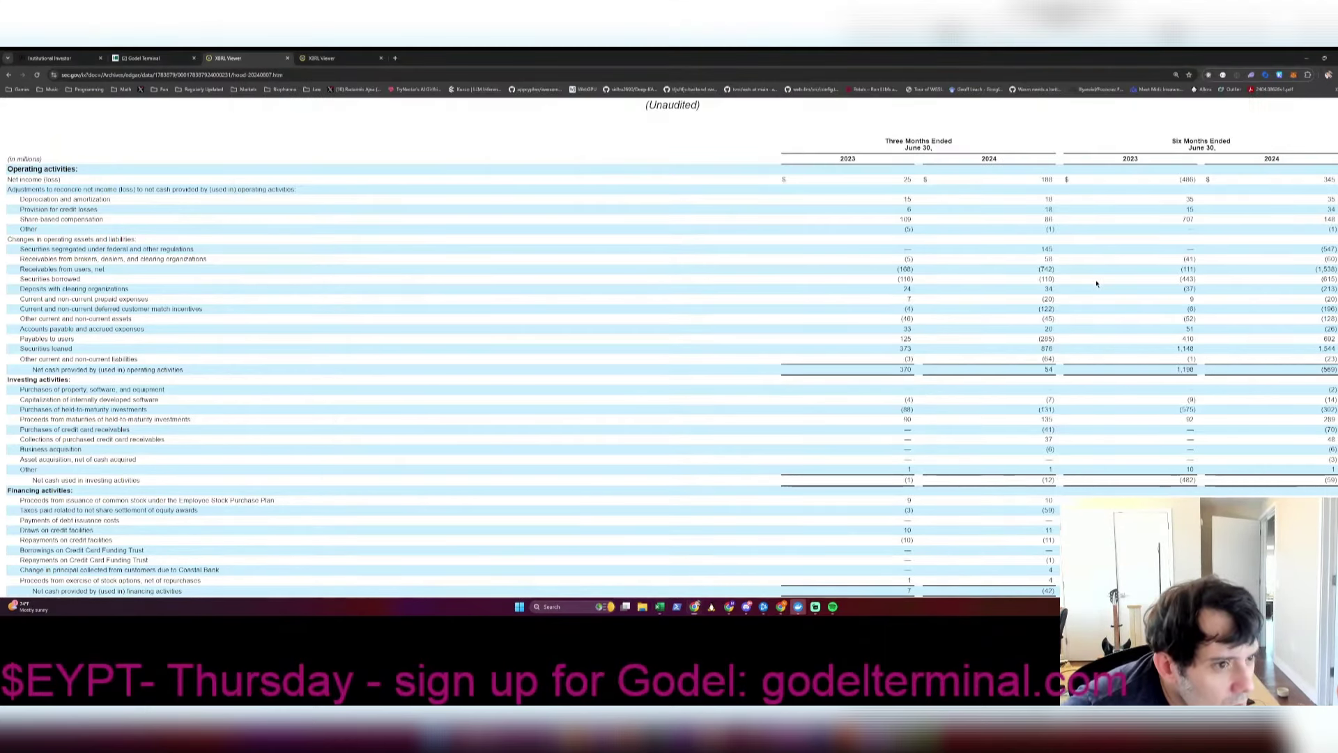
key(alt+Tab)
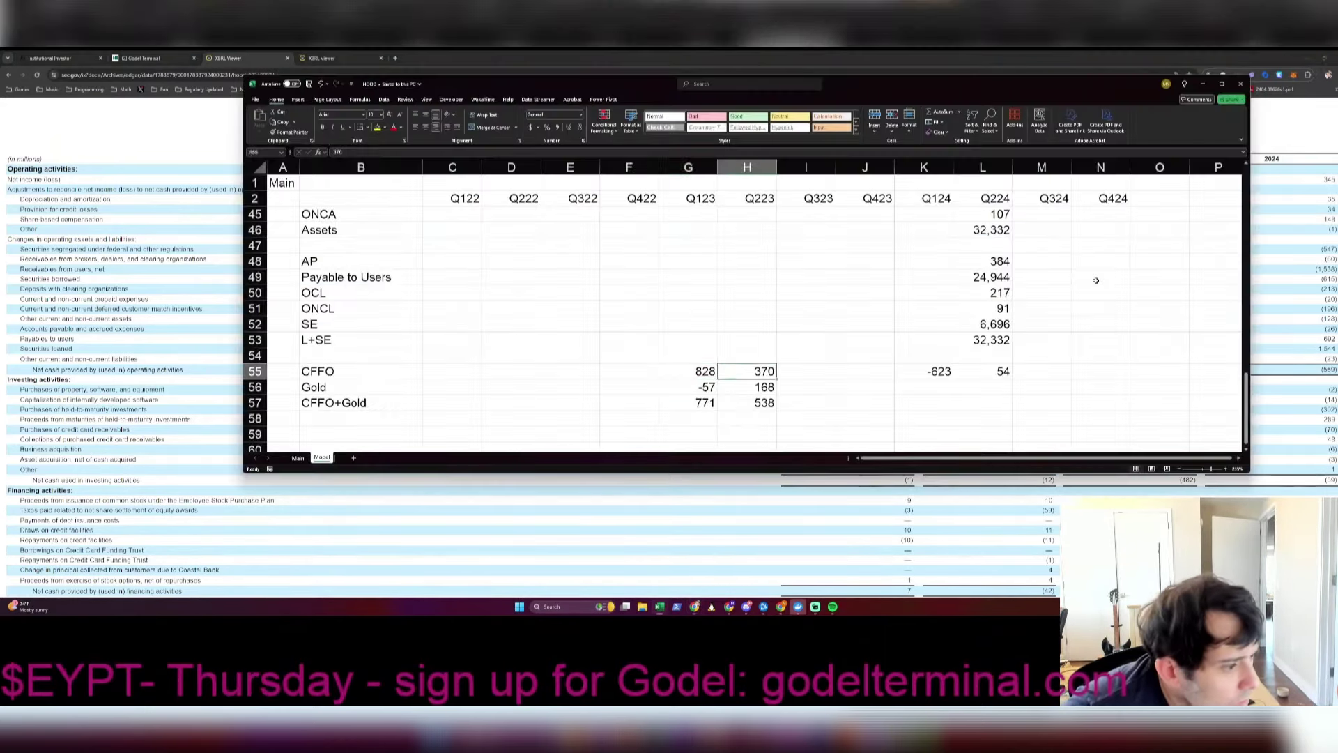
key(alt+Tab)
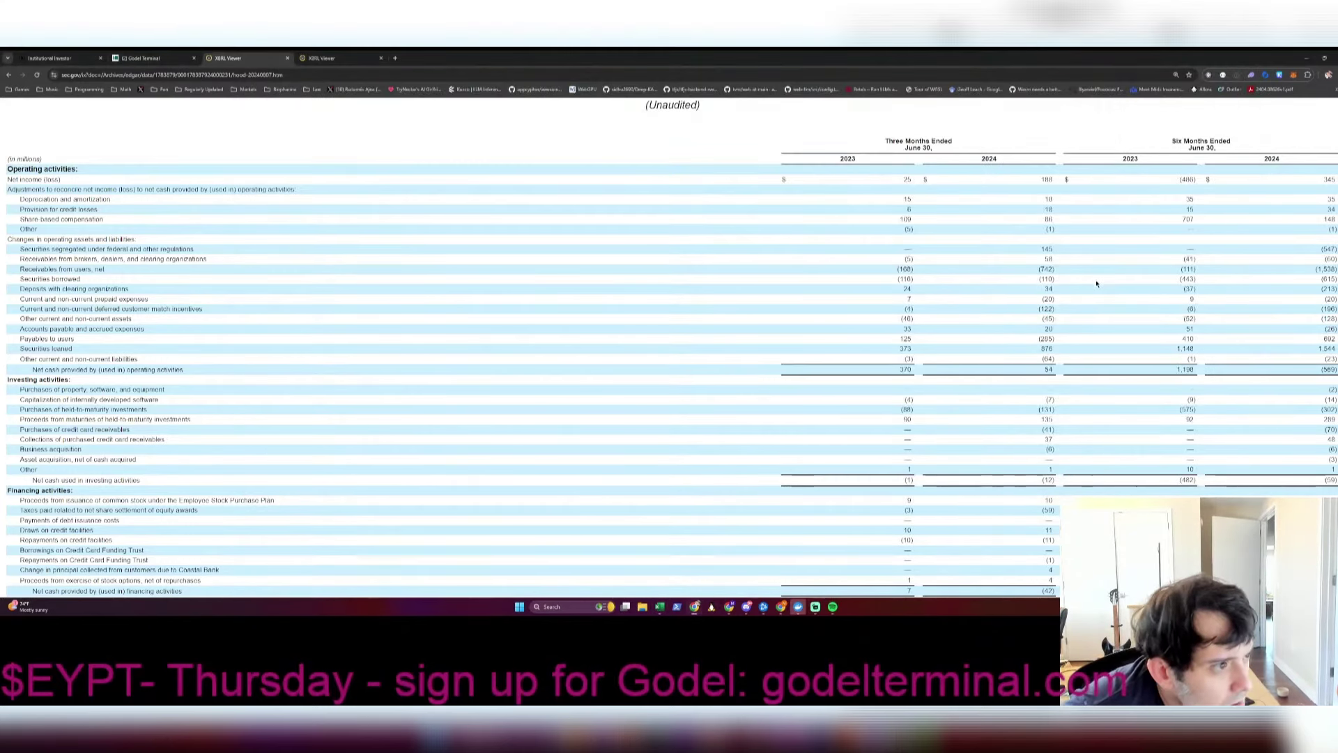
key(alt+Tab)
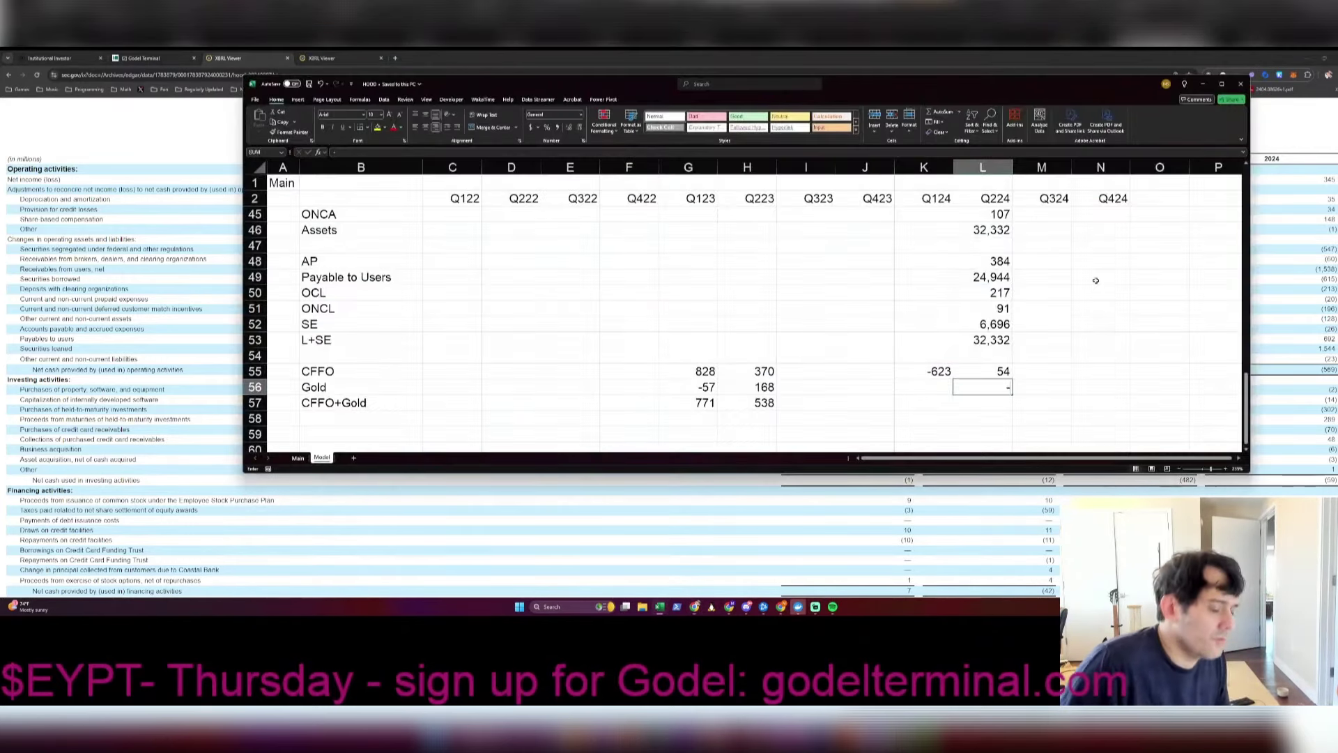
text(-742)
key(Left)
key(Down)
key(Down)
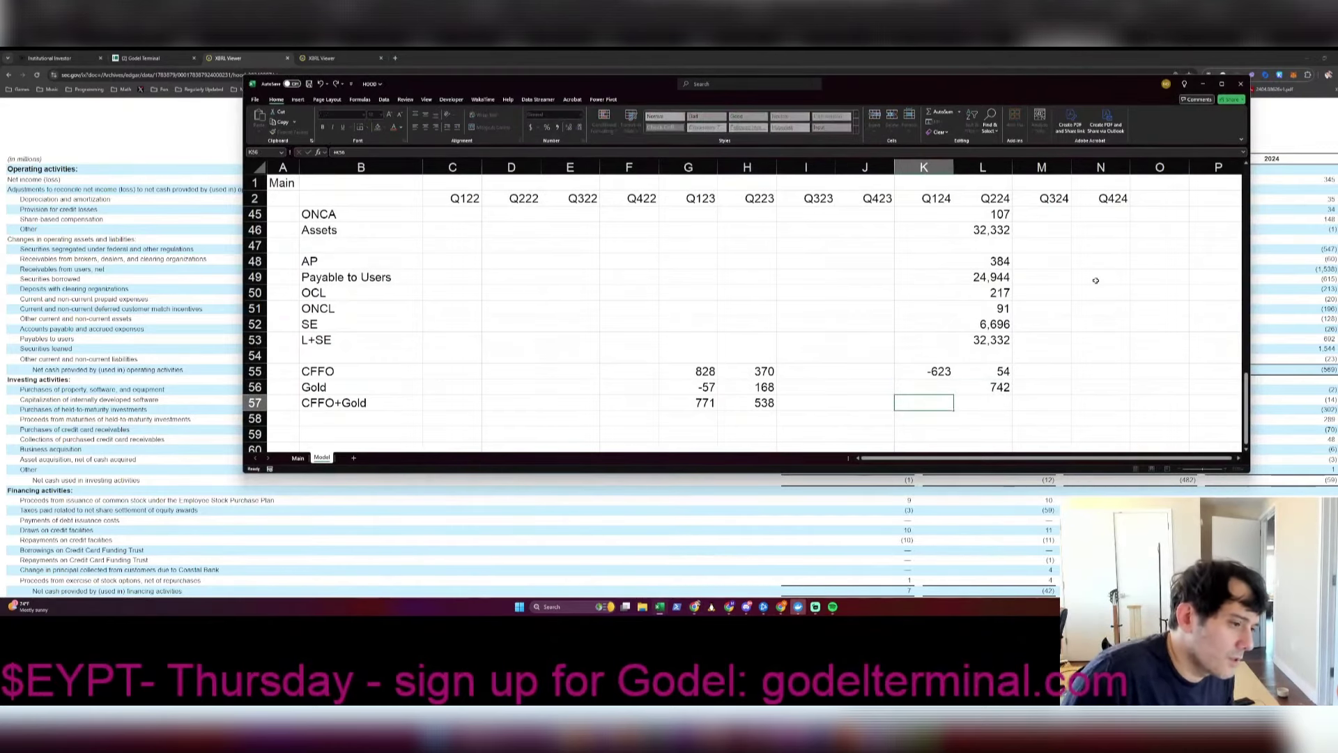
Step: Calculate the Q224 CFFO+Gold in L57 as the sum of L55 and L56
key(Up)
key(Right)
text(+)
key(Up)
key(Up)
text(+)
key(Up)
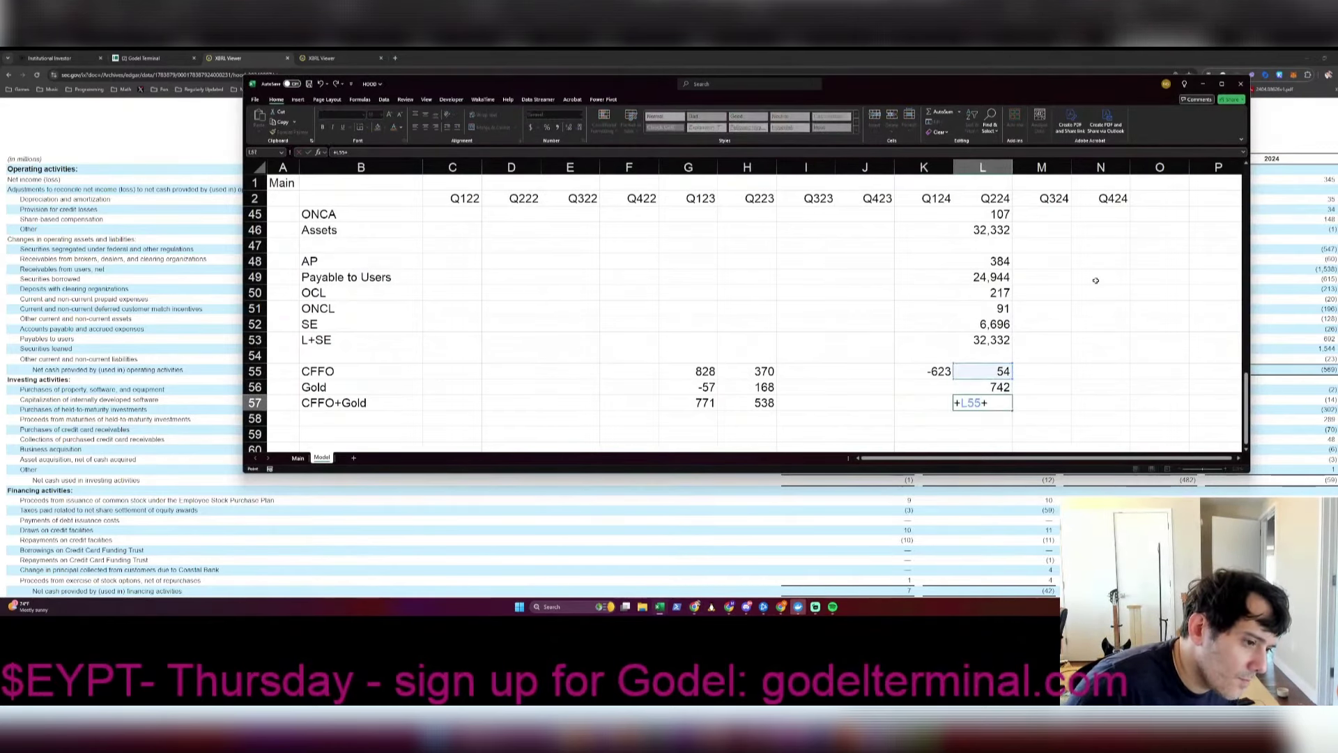
key(Return)
Step: Calculate the Q124 Gold in K56 as the 2024 six-month receivables figure of 1538 minus L56
key(Up)
key(Left)
key(Up)
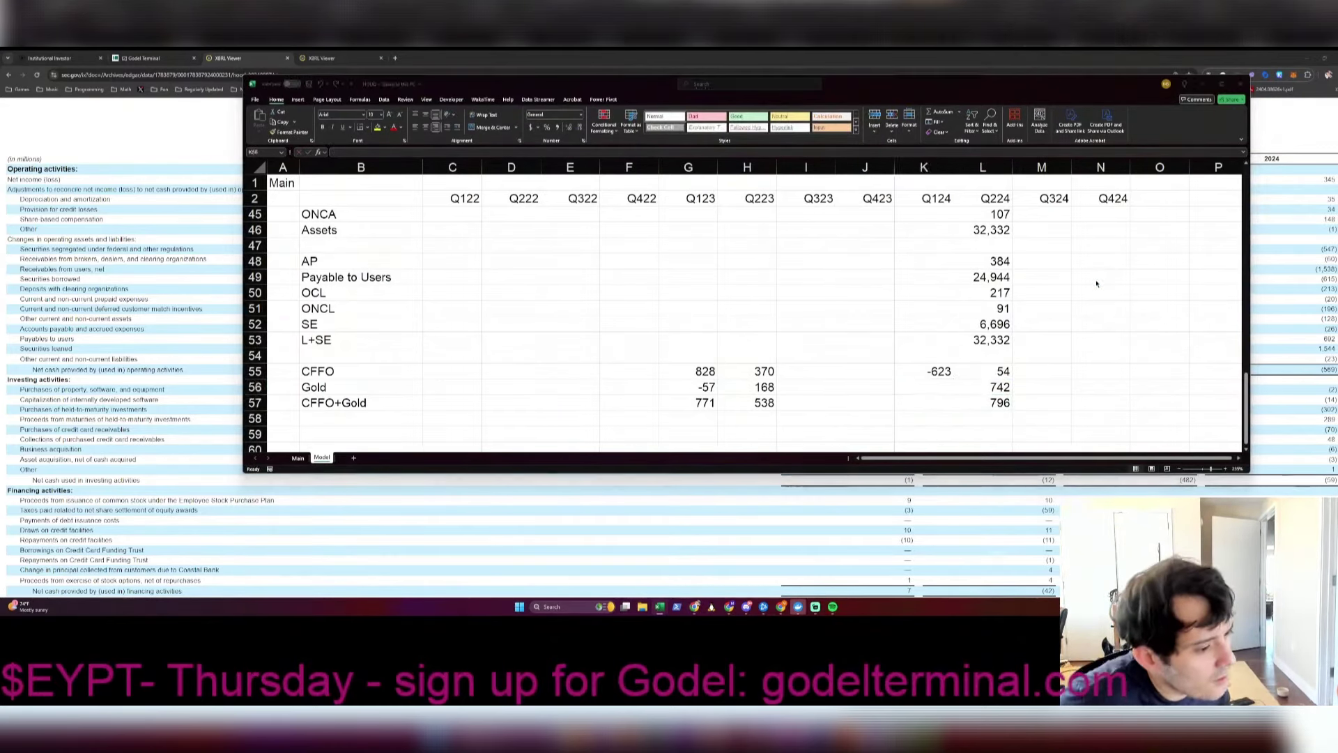
key(alt+Tab)
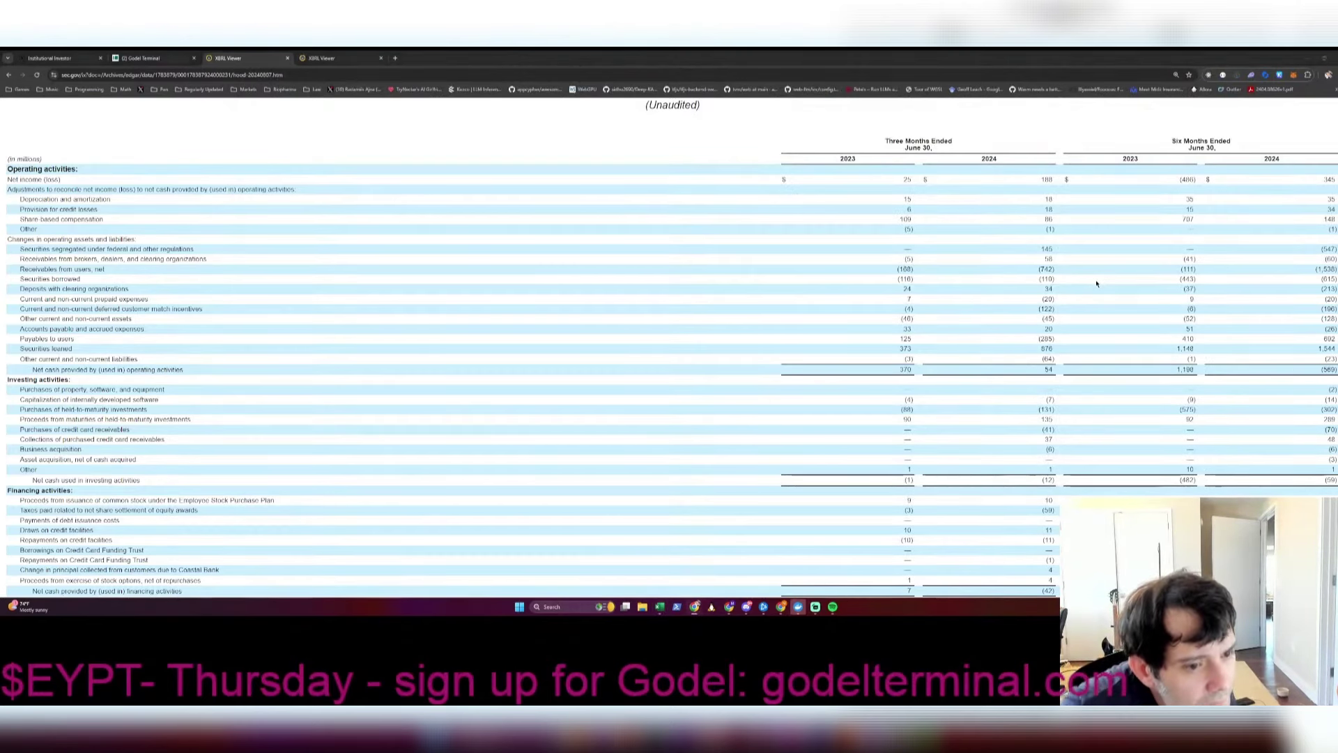
key(alt+Tab)
text(+1538-)
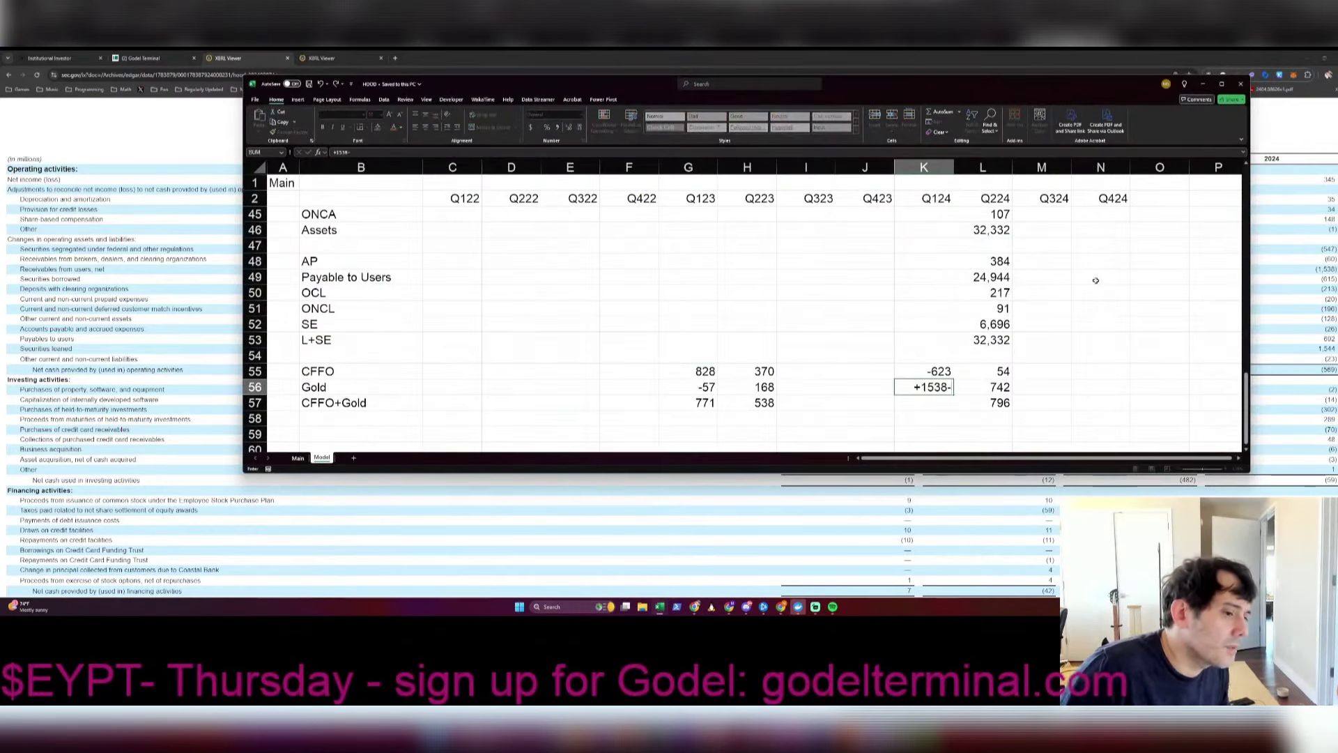
key(Right)
key(Return)
Step: Calculate the Q124 CFFO+Gold in K57 as the sum of K56 and K55
text(+)
key(Up)
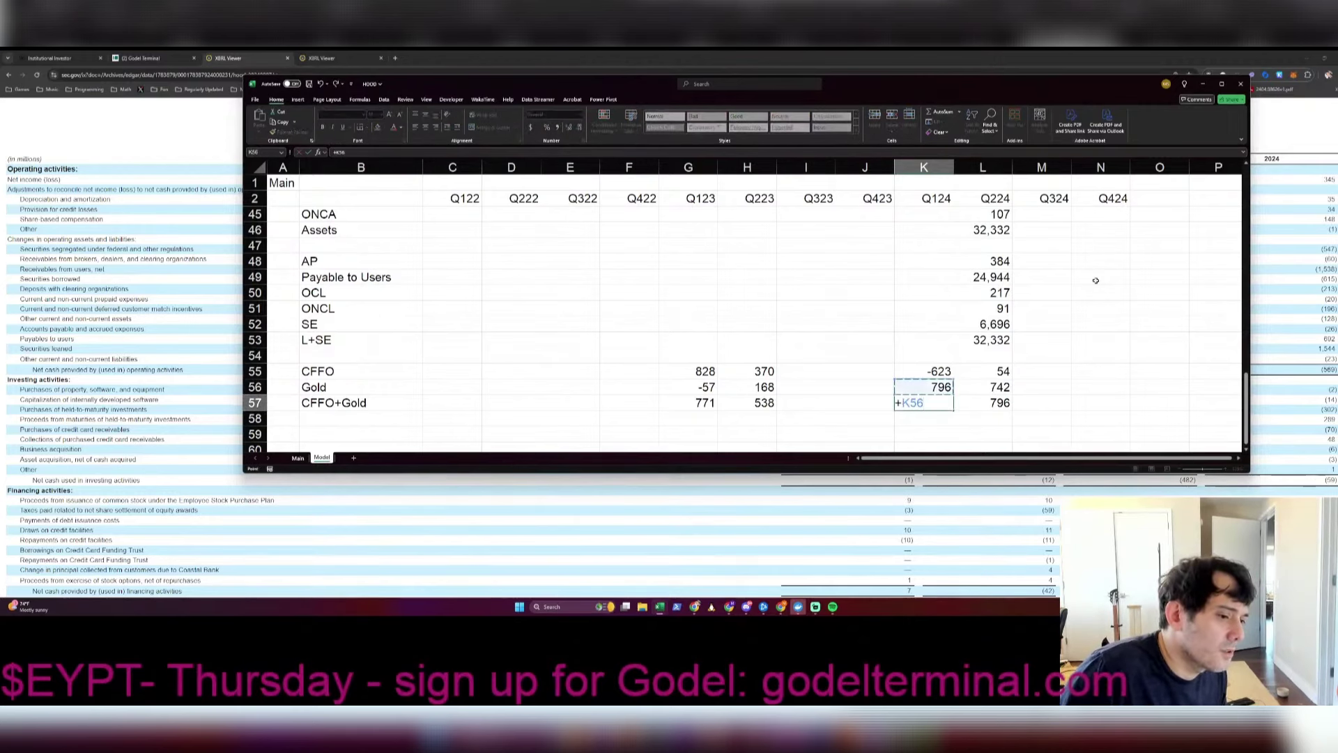
text(+)
key(Up)
key(Up)
key(Return)
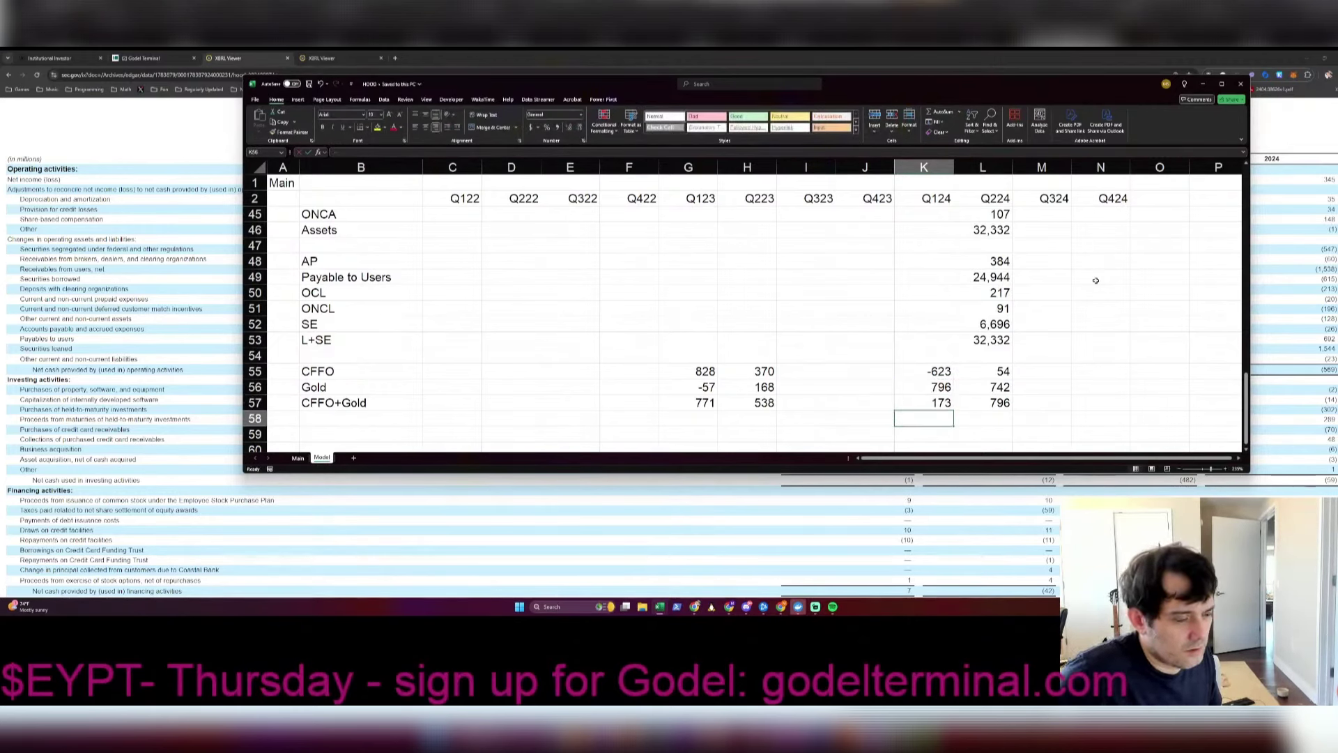
Step: Close the Q2 2024 filing, switch to the HOOD filings list in Godel Terminal and open the 8-K dated 2024-02-13
key(alt+Tab)
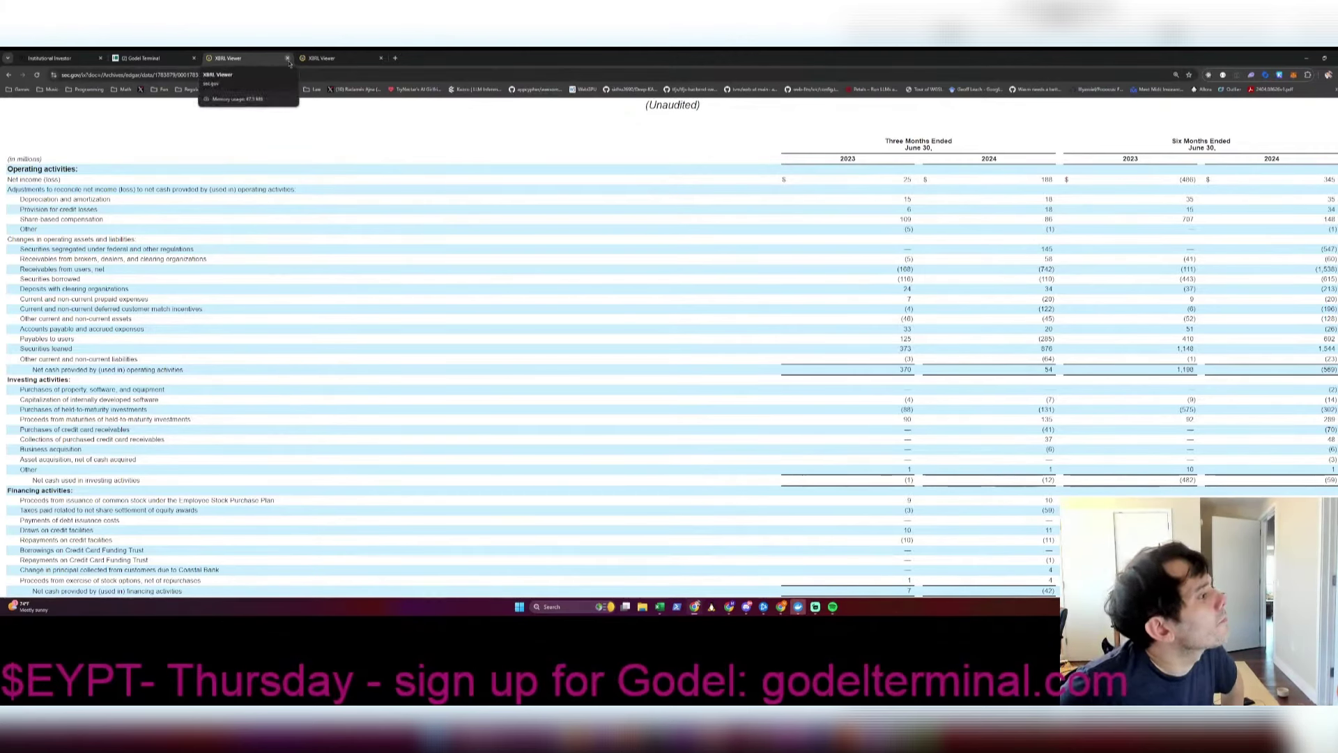
middle_click(352, 57)
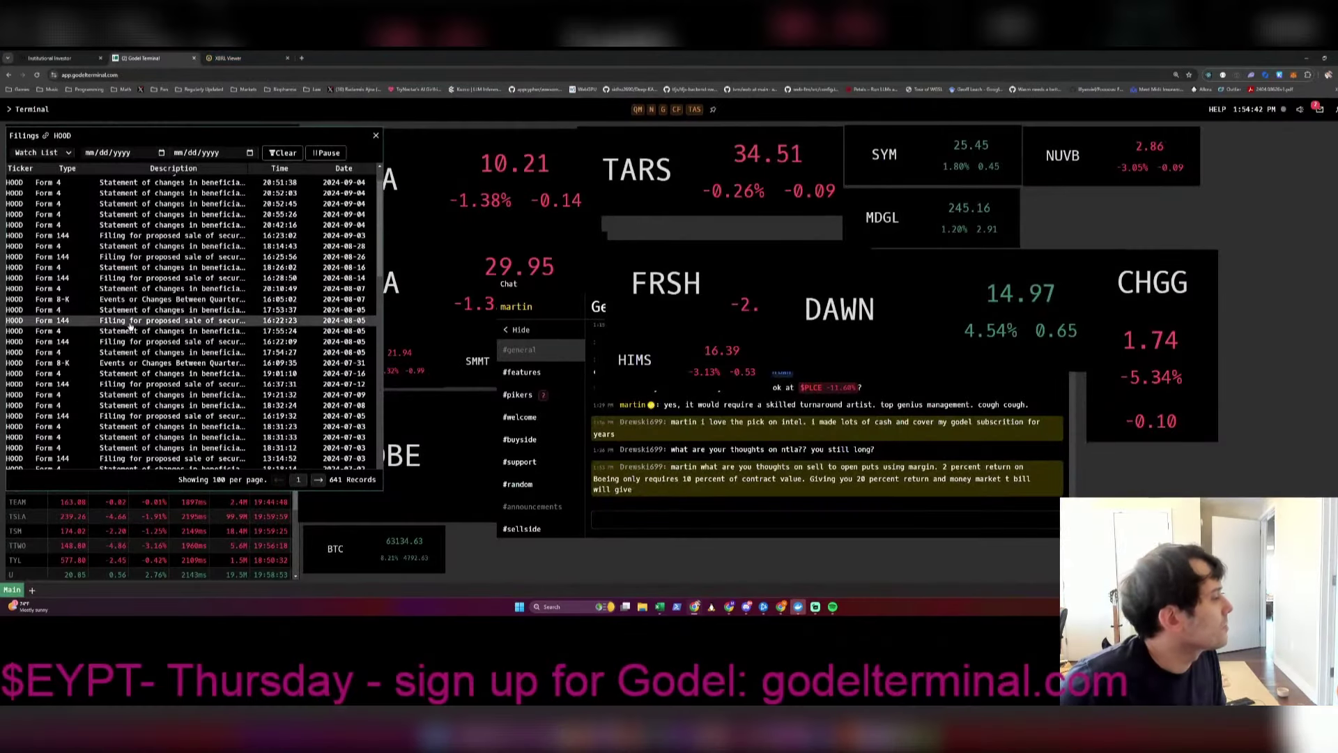
scroll(129, 324, down, 10)
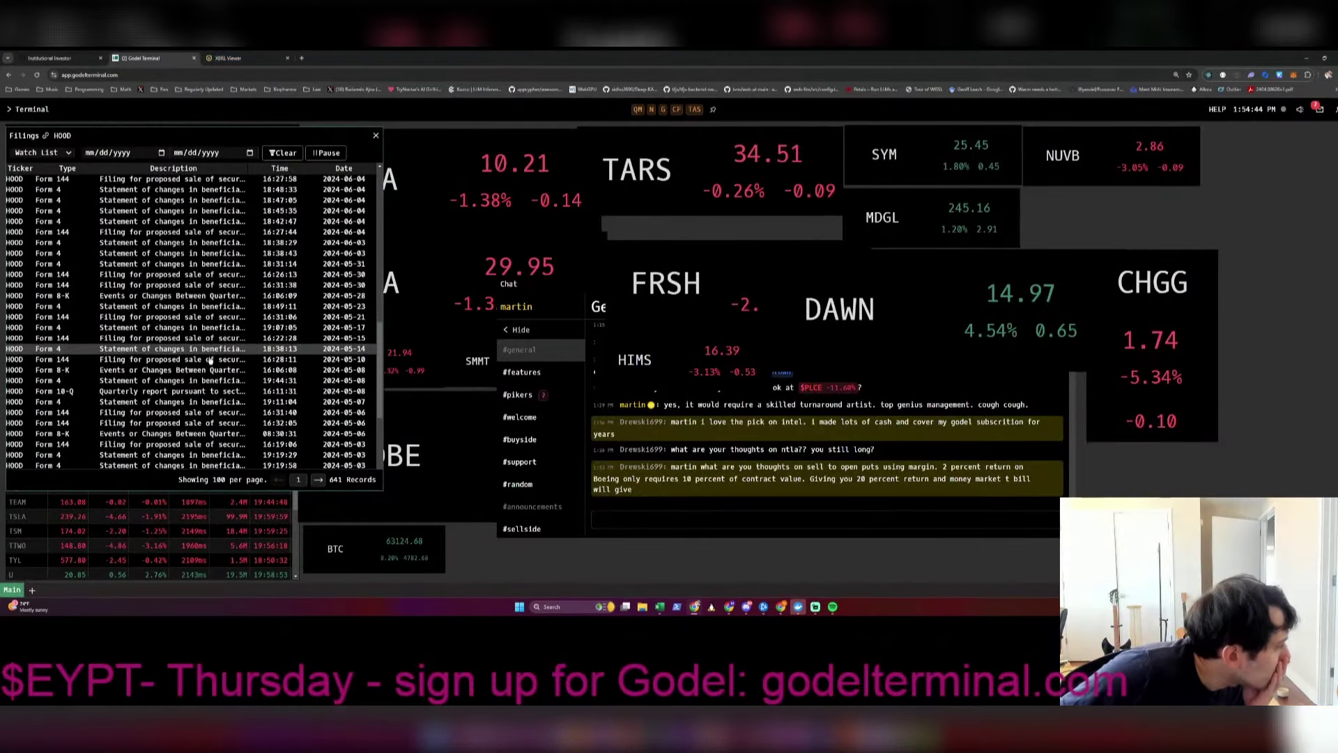
scroll(210, 359, down, 10)
click(317, 480)
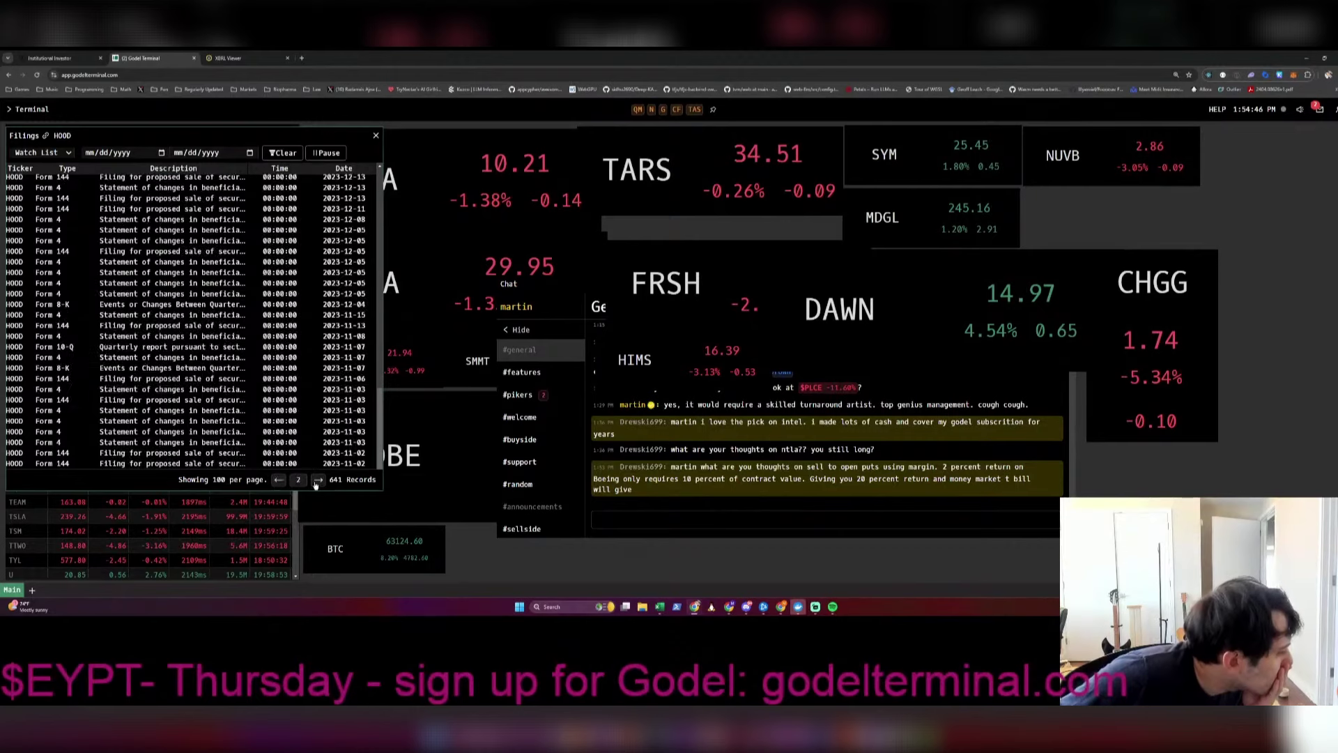
scroll(180, 279, up, 10)
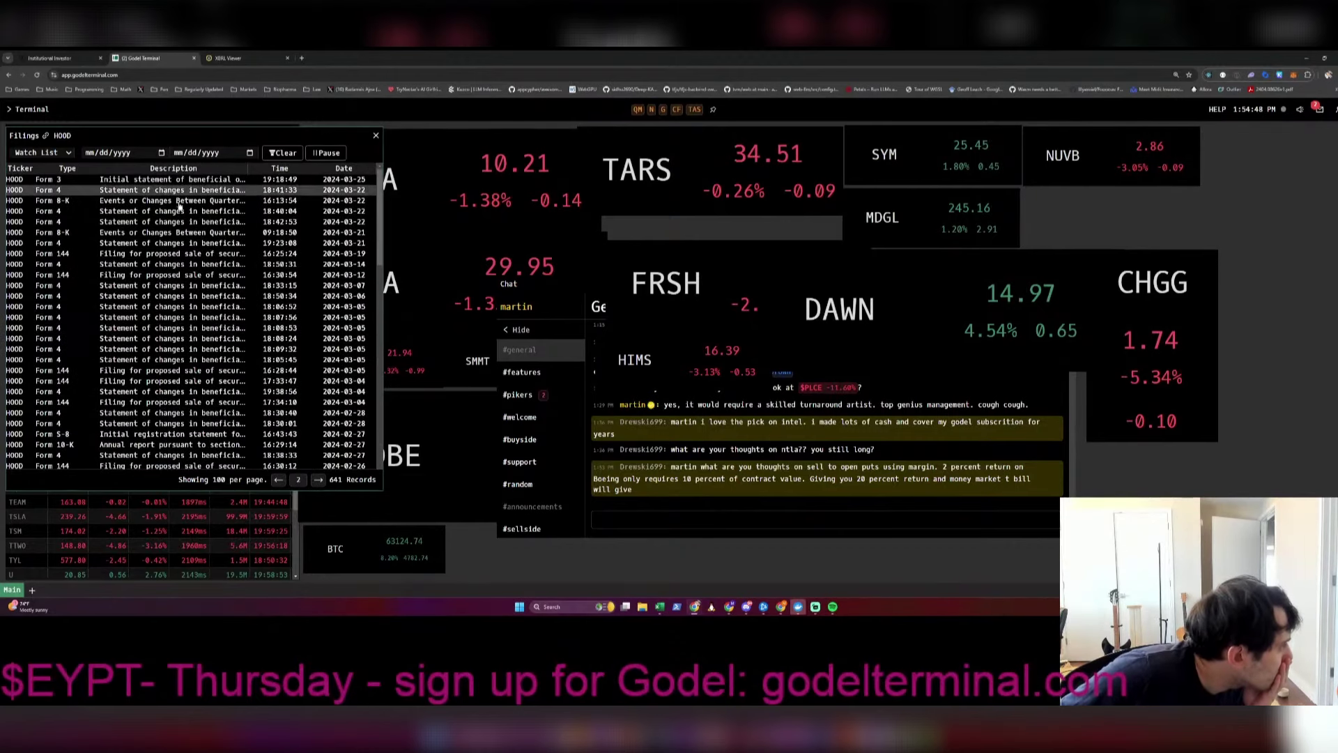
scroll(182, 244, down, 5)
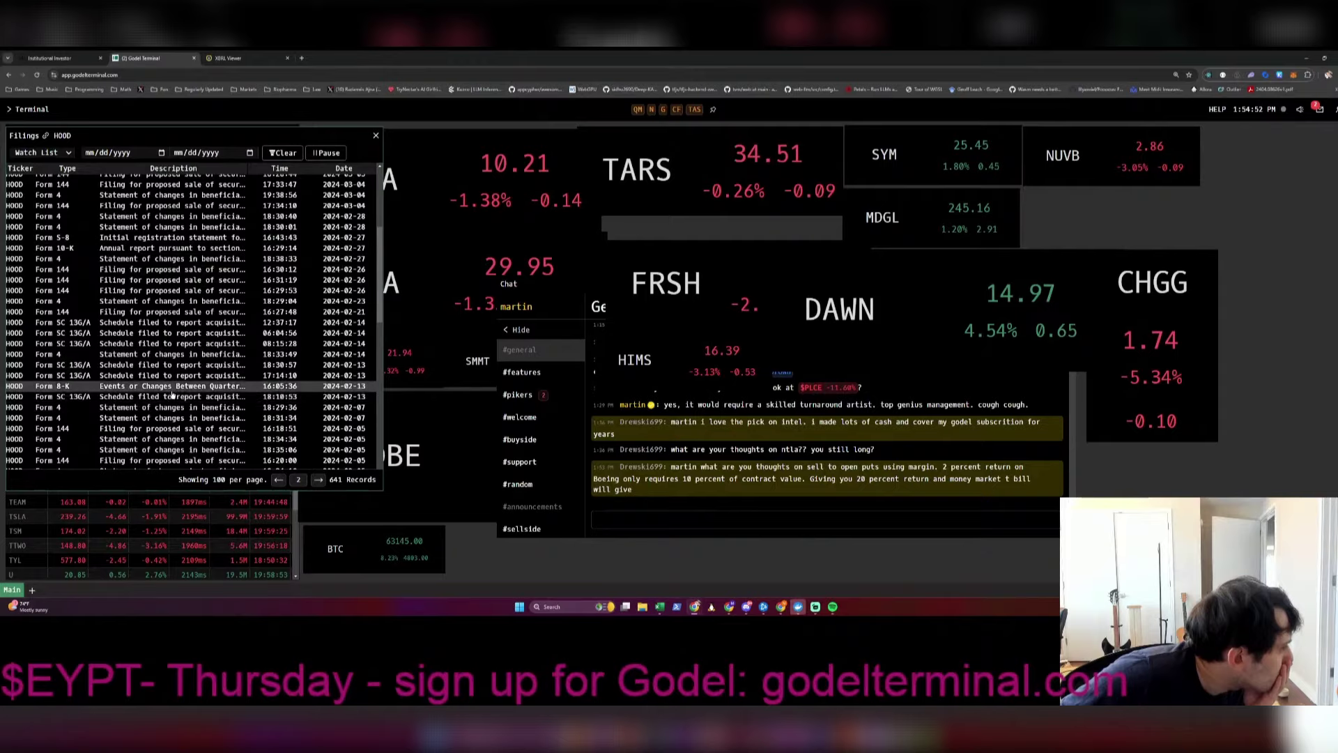
click(173, 387)
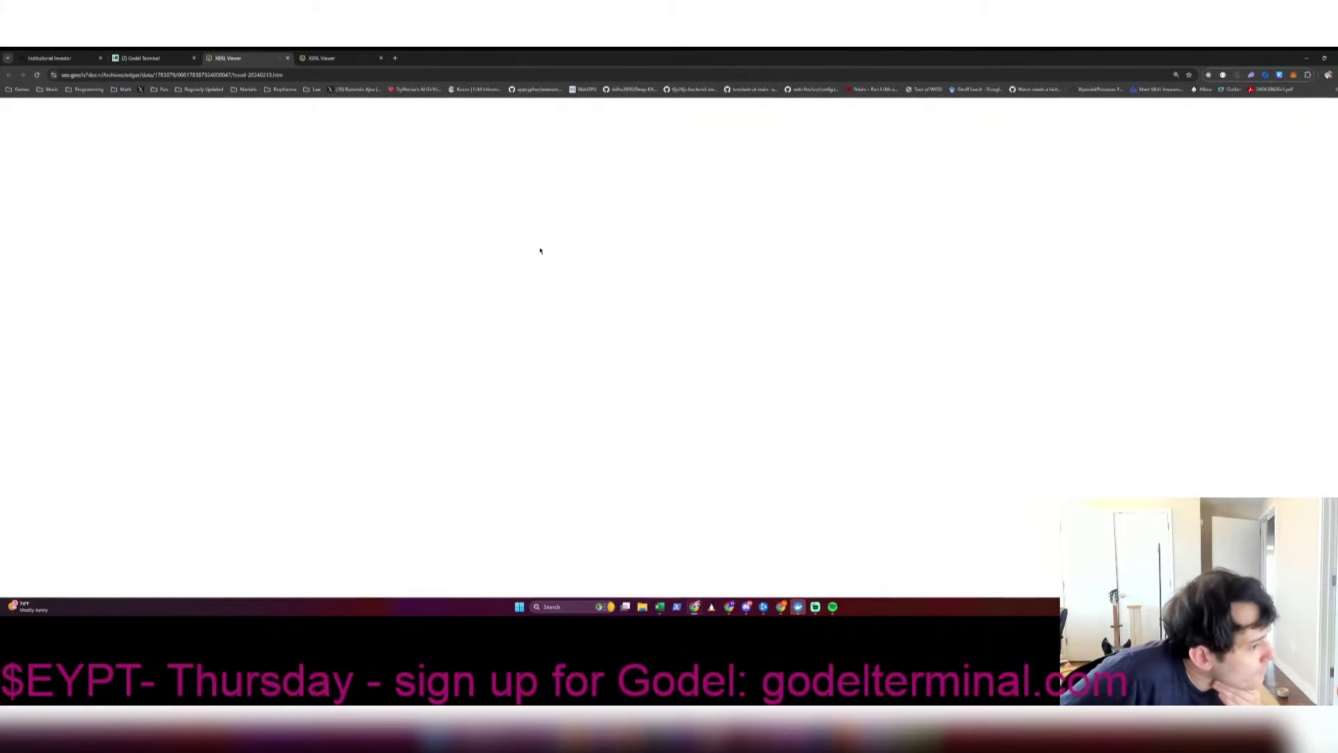
Step: Open the Exhibit 99.1 press release on fourth quarter and full year 2023 results from the 8-K
scroll(557, 245, down, 10)
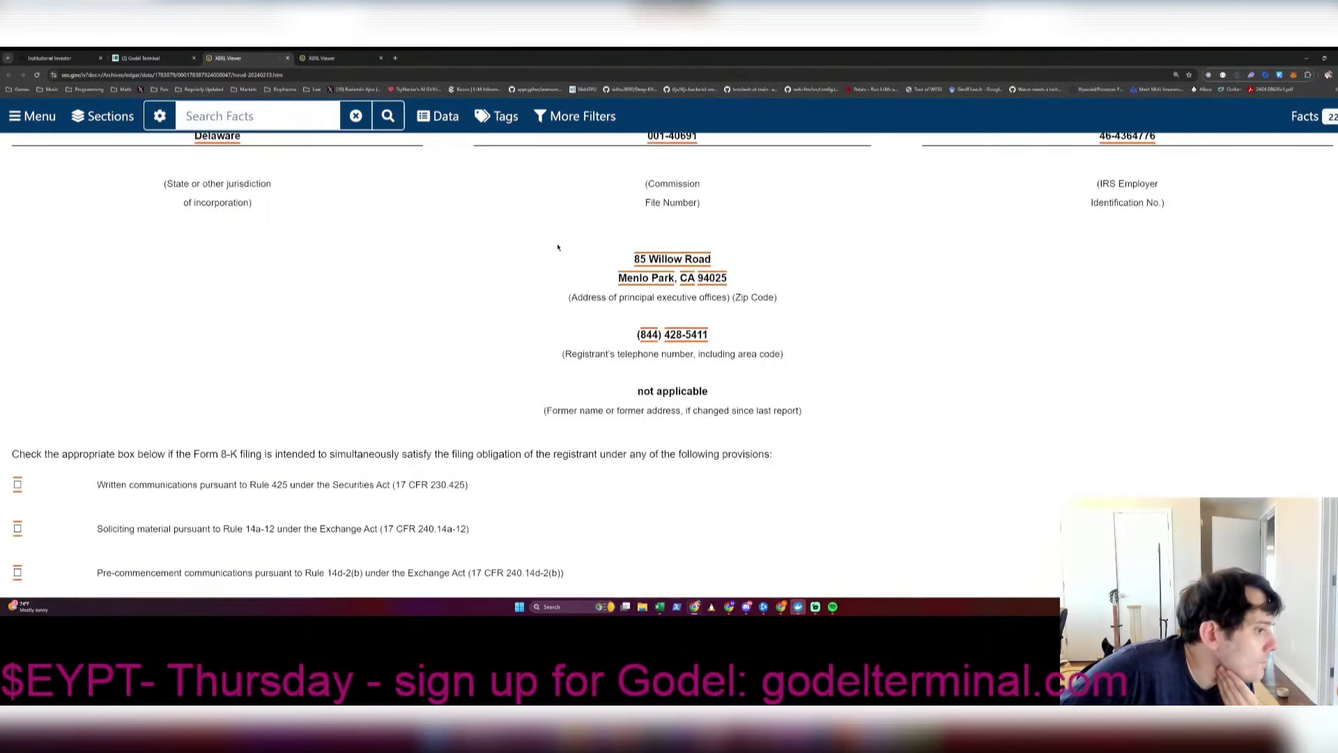
scroll(557, 247, down, 3)
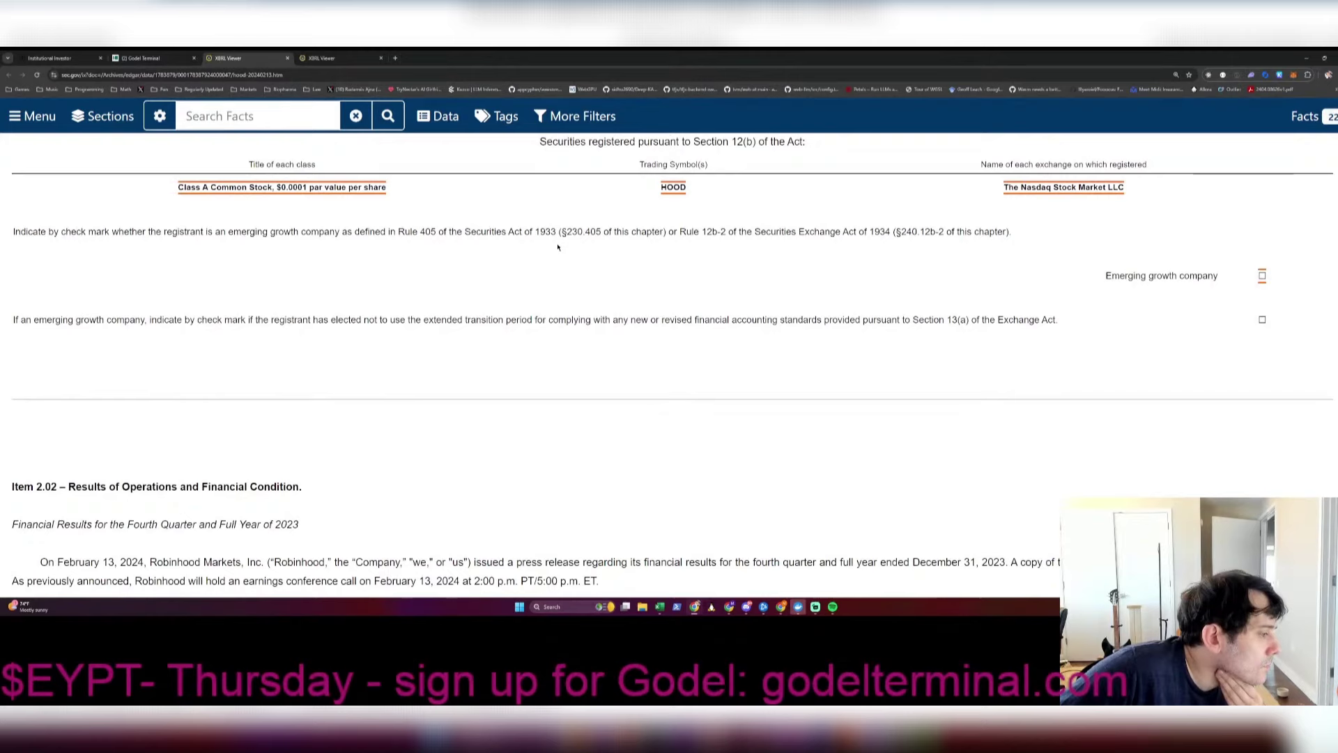
scroll(557, 246, down, 6)
click(466, 419)
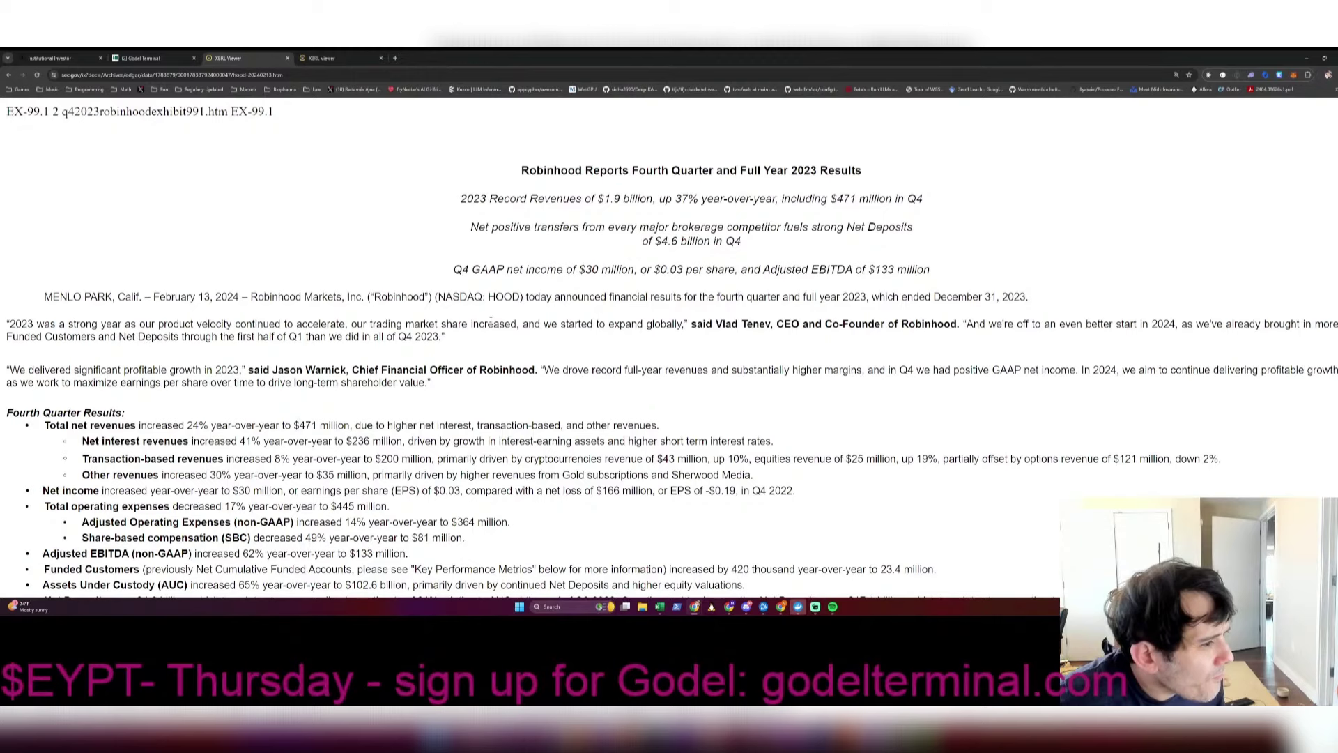
Step: Enter the Q423 Net Deposits Additions of 4600 in J7 of the HOOD model
key(alt+Tab)
scroll(935, 214, up, 15)
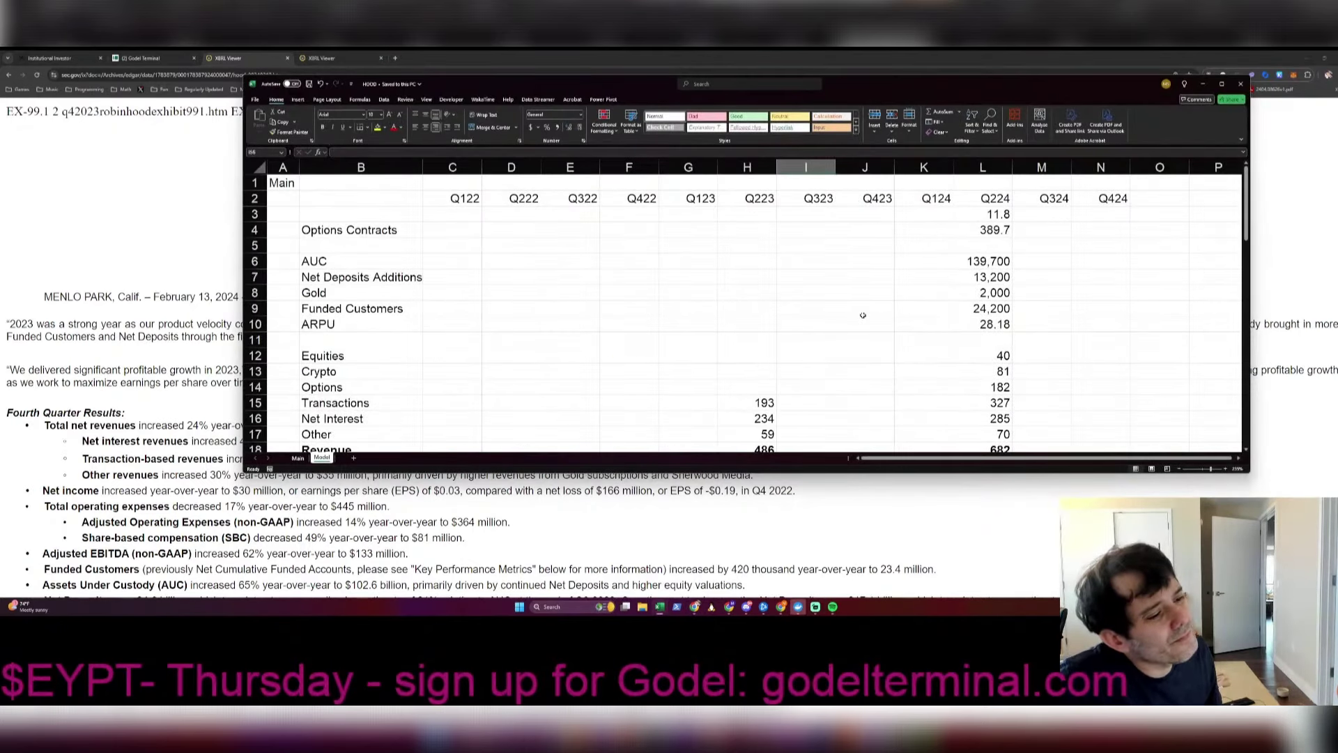
click(867, 294)
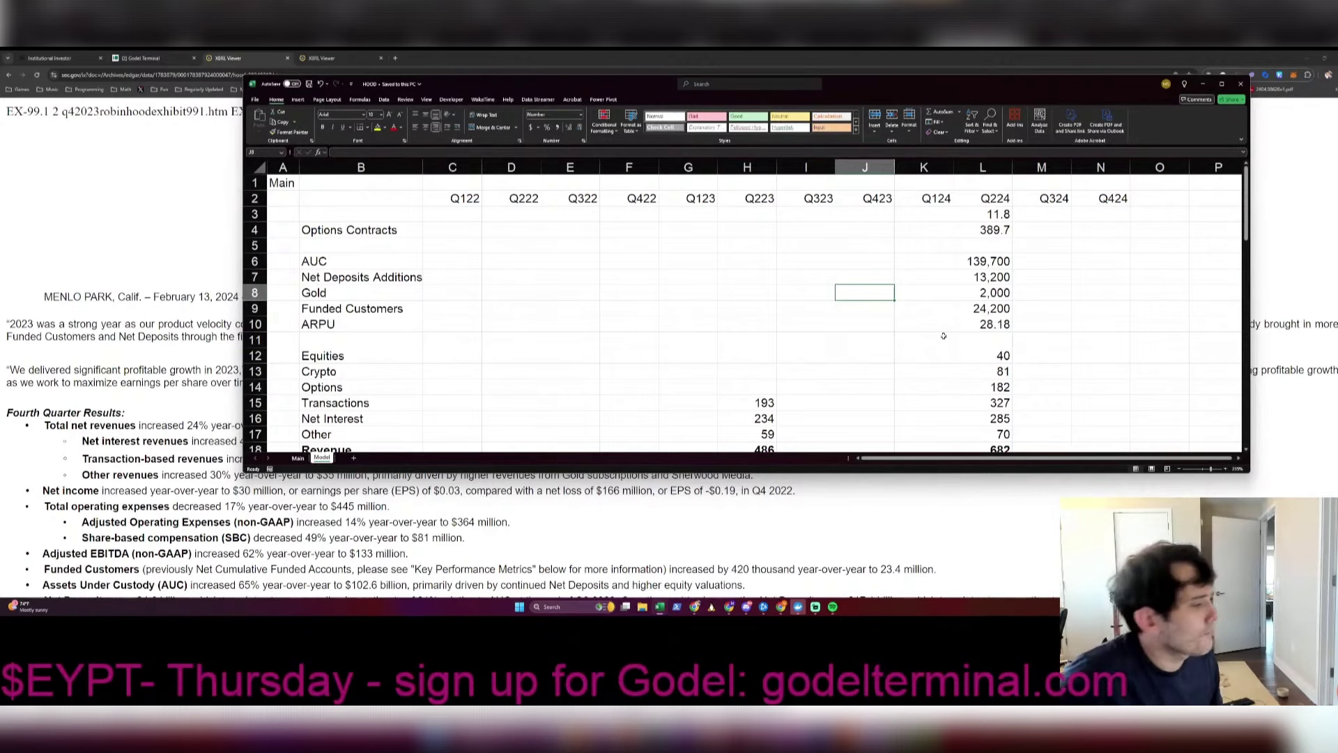
key(Up)
key(alt+Tab)
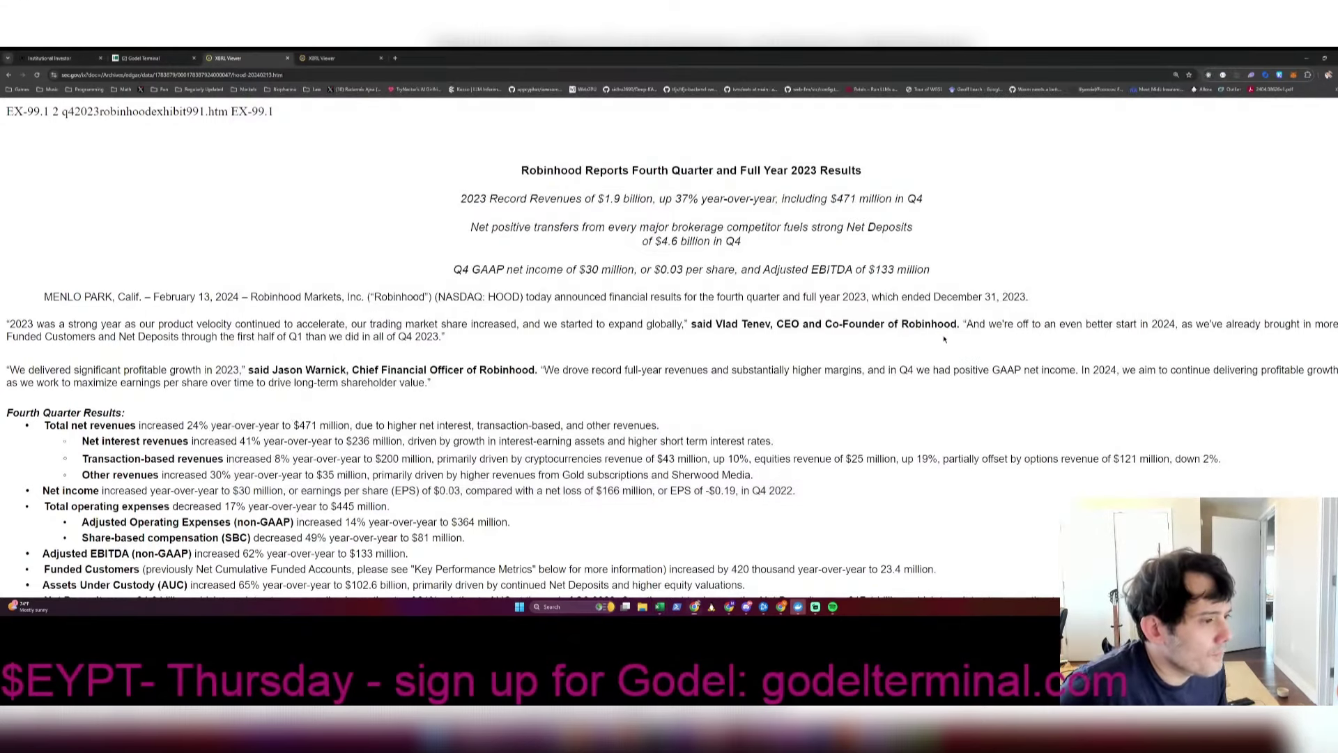
key(alt+Tab)
text(4800)
key(Return)
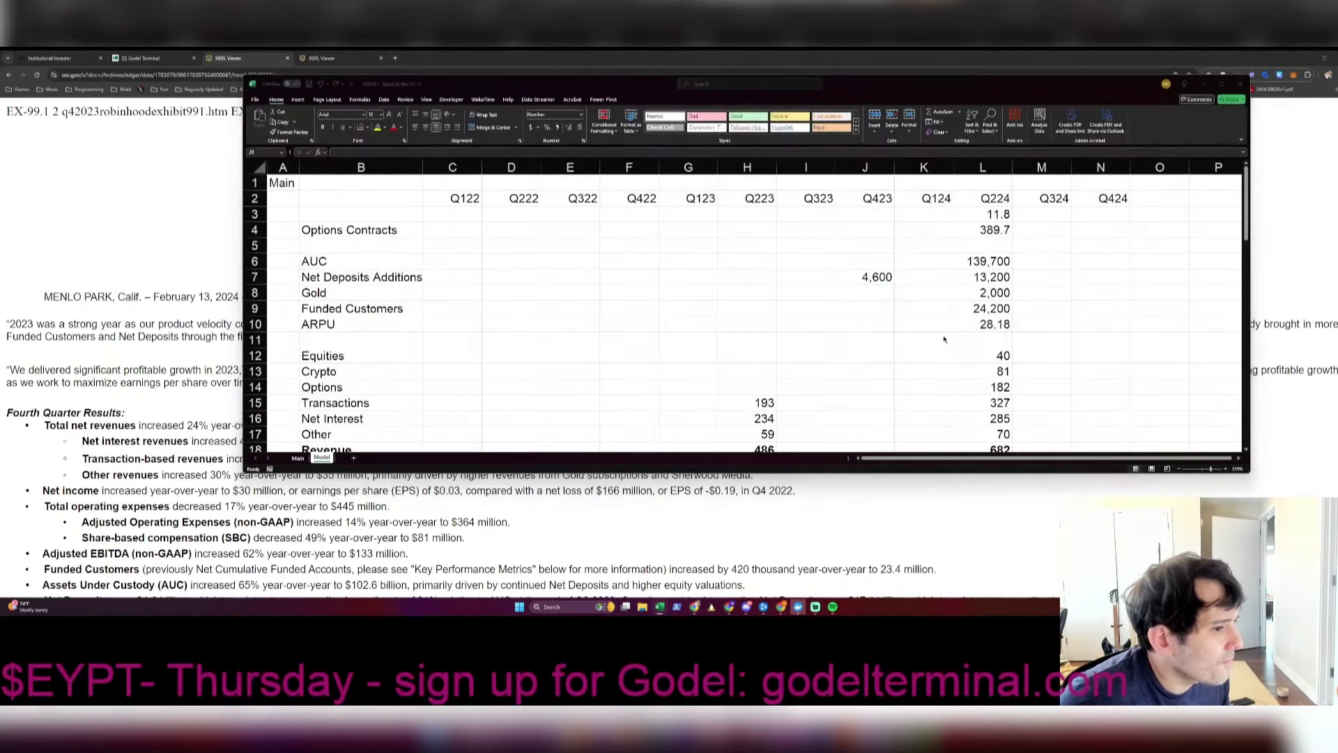
Step: Enter the Q423 Funded Customers from the press release as 23400 in J9 and save the workbook
key(alt+Tab)
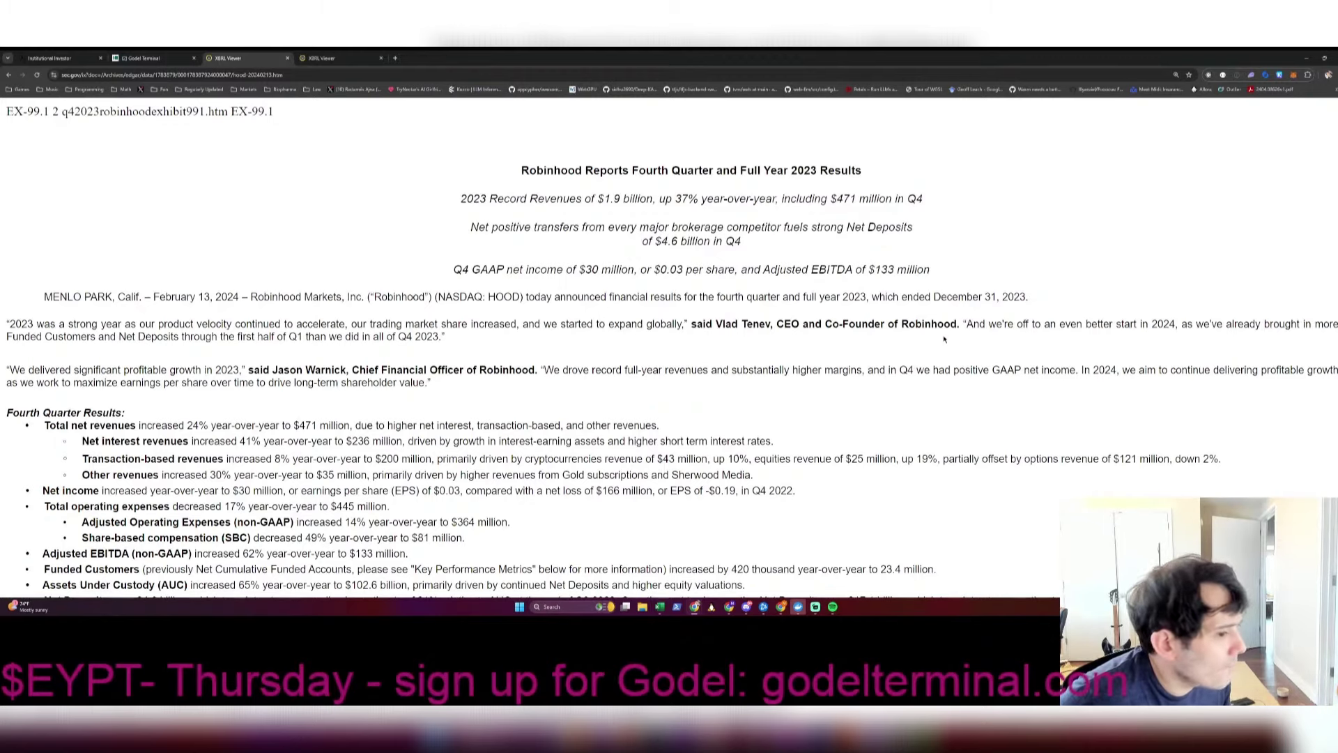
scroll(944, 339, down, 4)
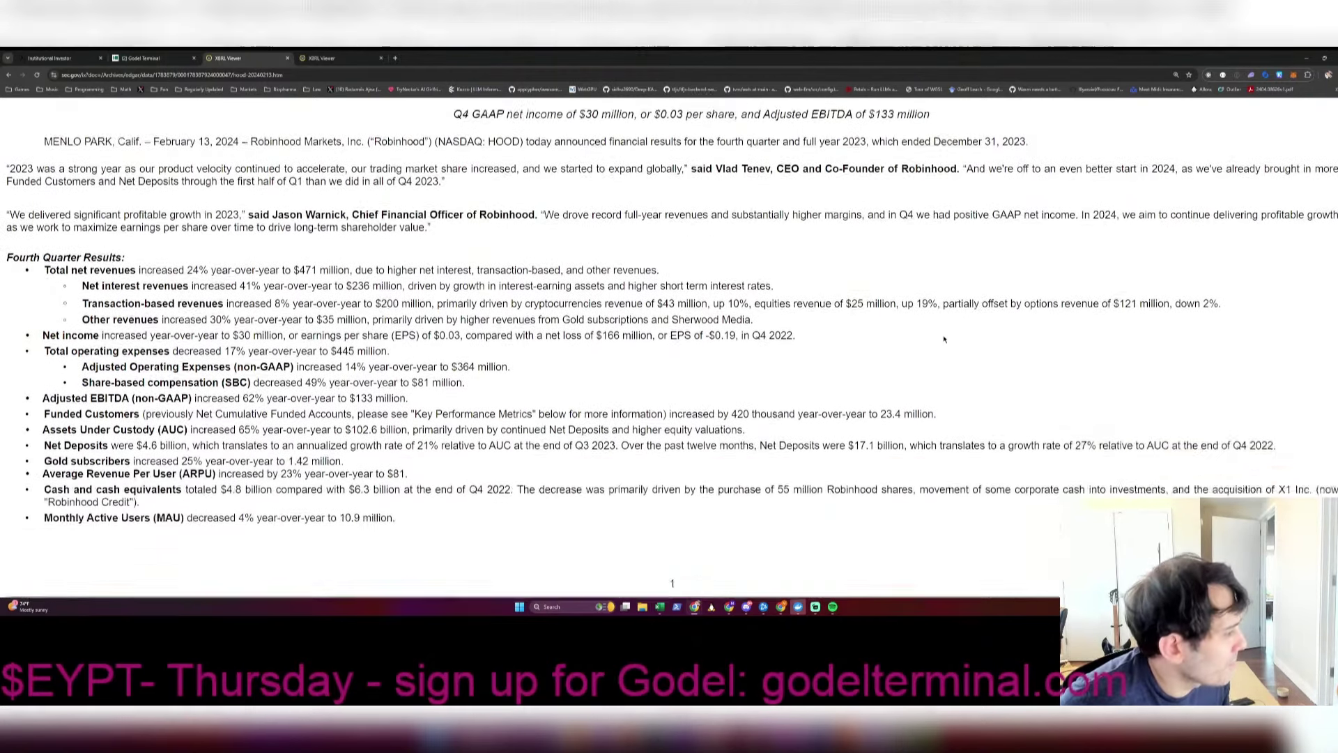
scroll(945, 339, down, 1)
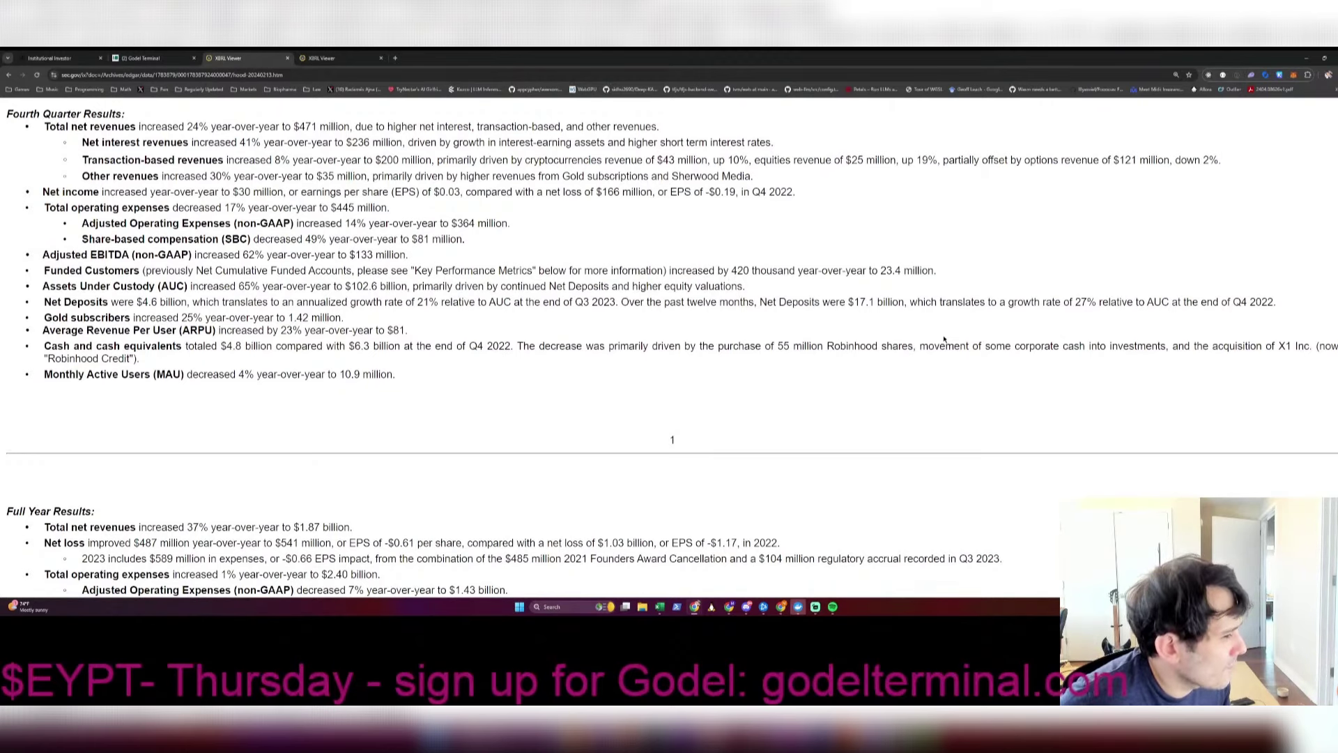
key(alt+Tab)
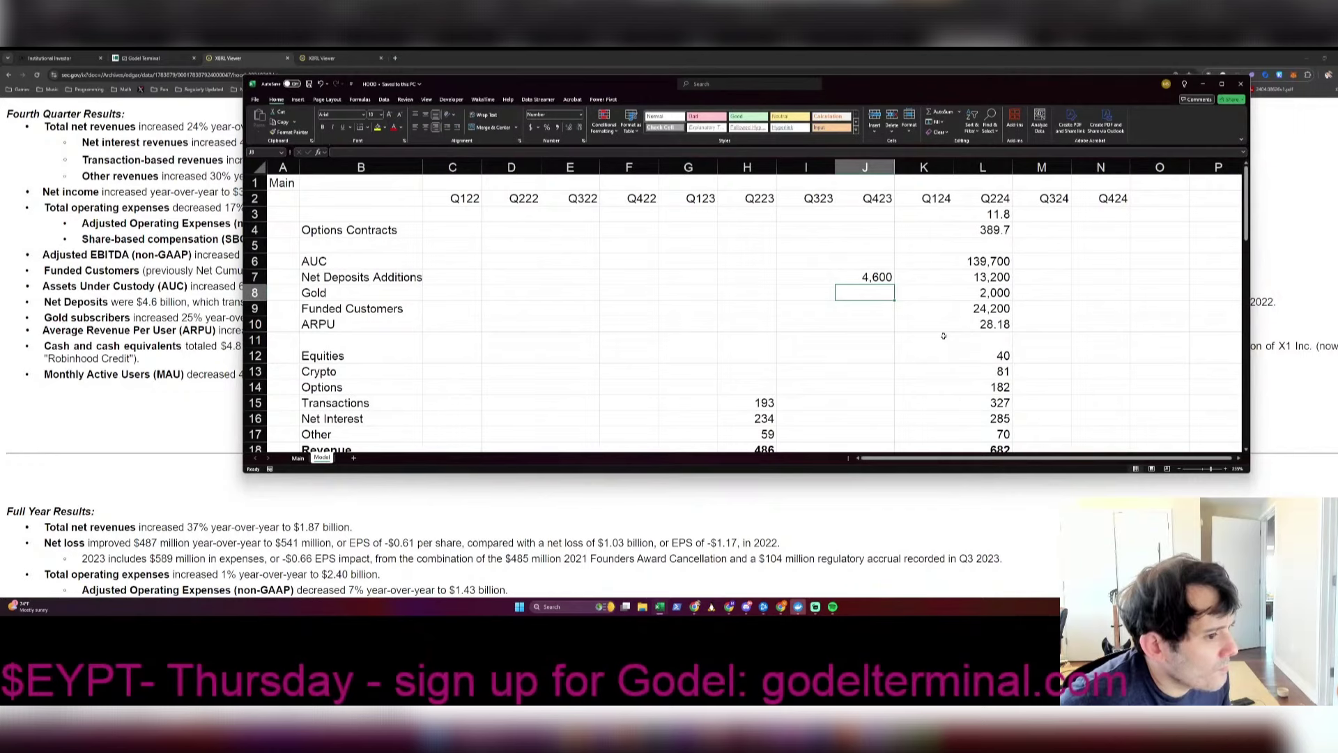
key(Down)
text(23400)
key(Return)
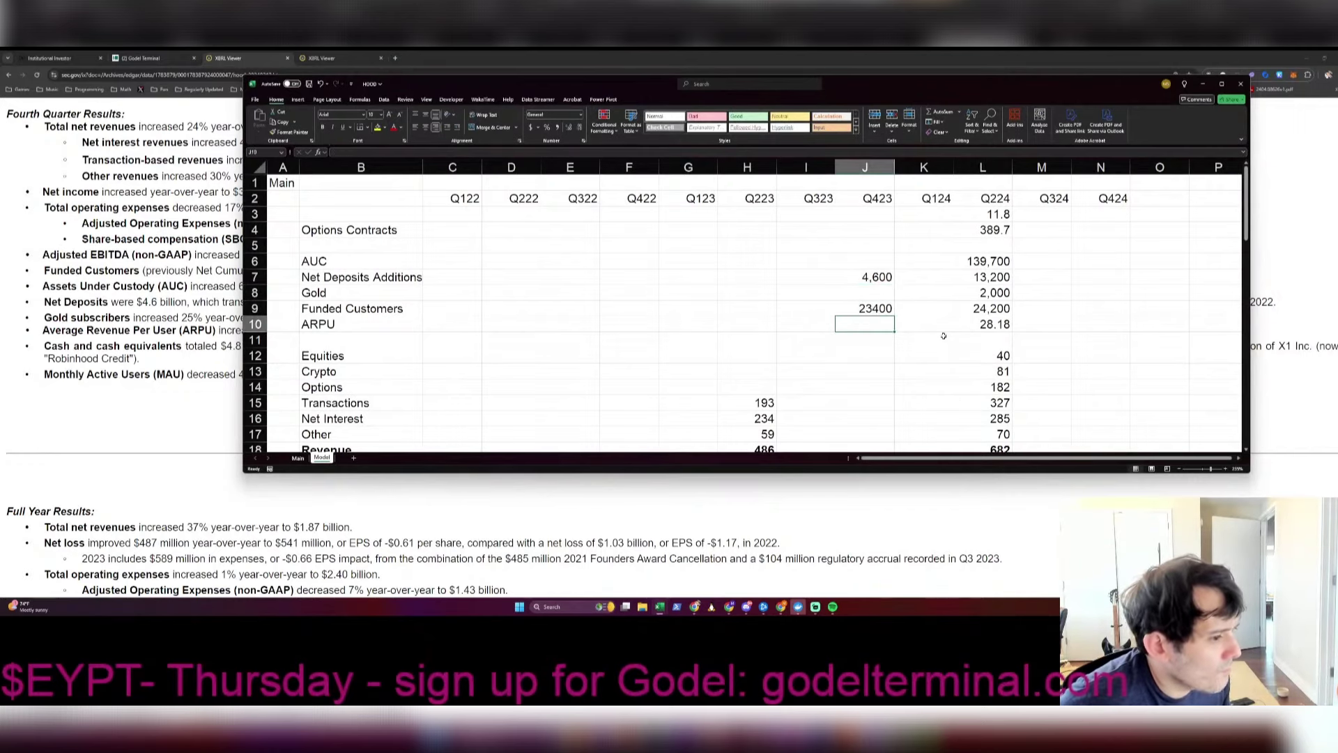
key(Right)
key(Right)
key(ctrl+s)
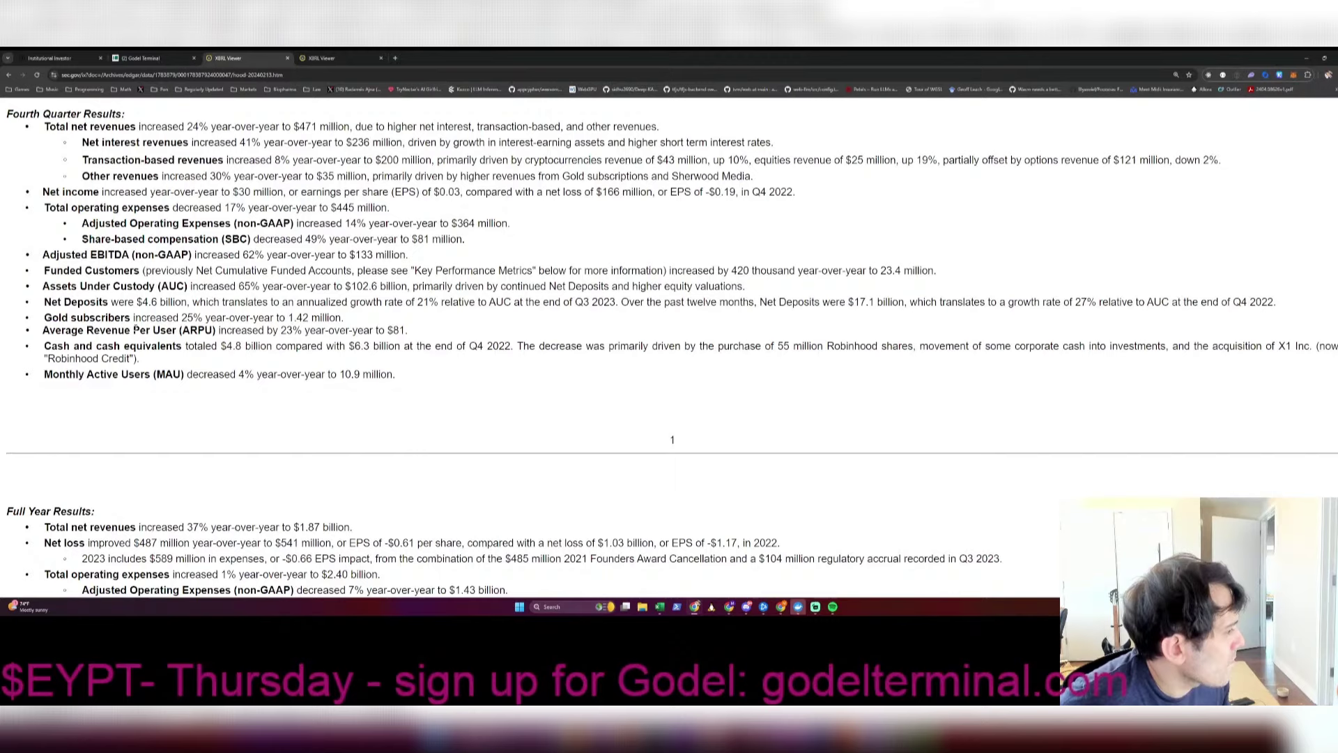
Step: Enter the Q423 Gold subscribers as 1420 in J8
key(alt+Tab)
key(Up)
key(Up)
key(Left)
key(Left)
text(14)
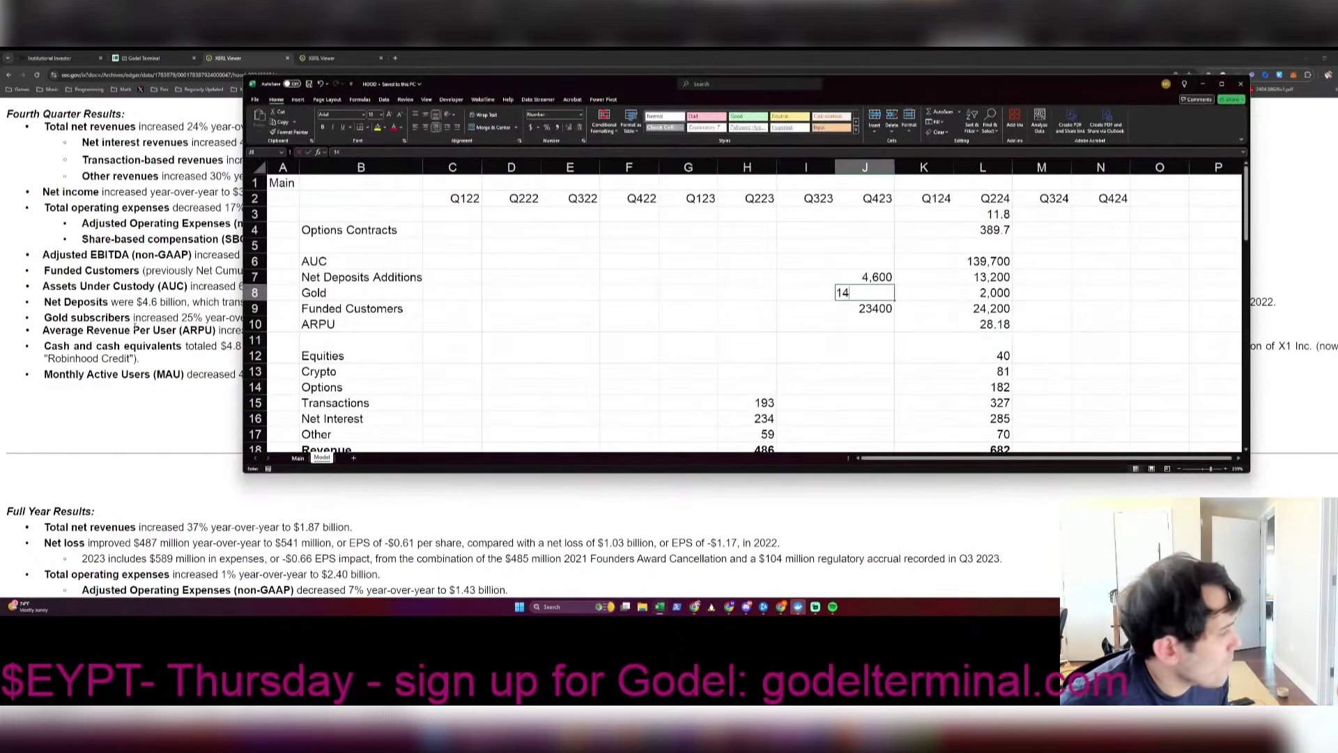
text(20)
key(Return)
key(alt+Tab)
key(alt+Tab)
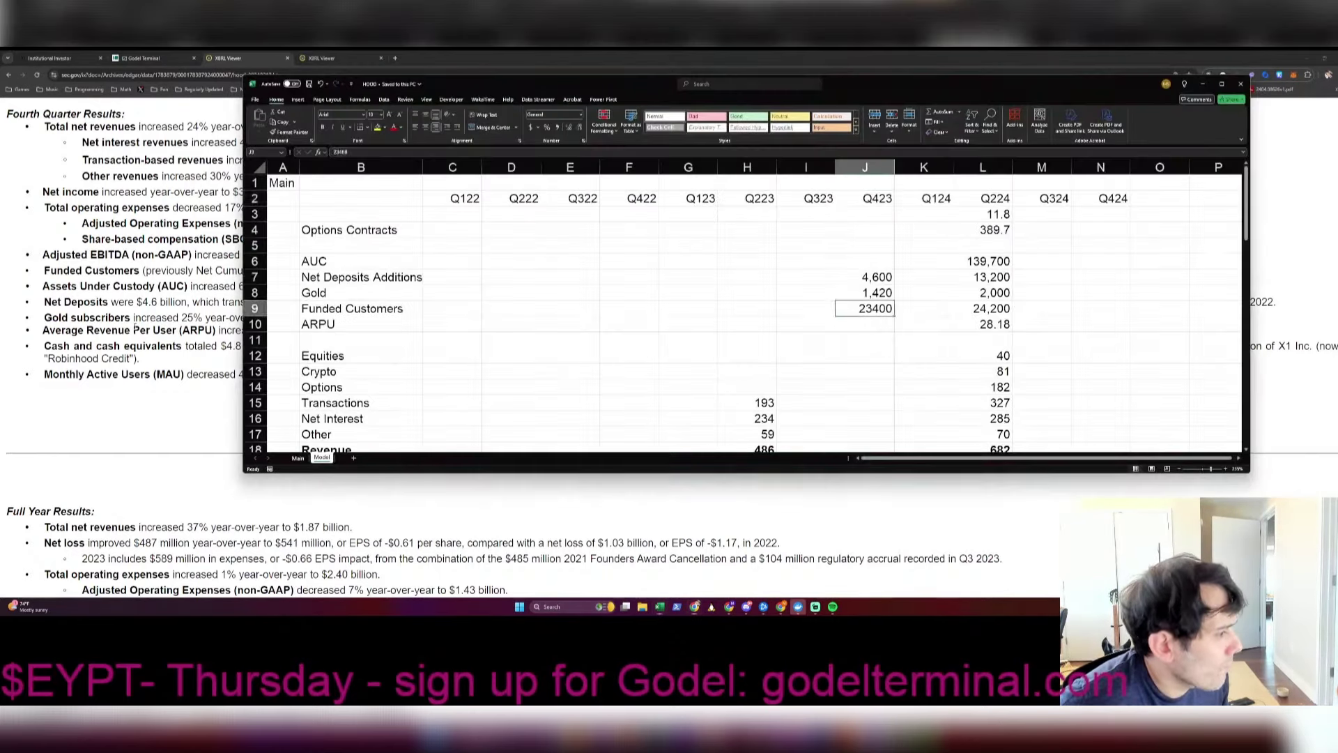
Step: Enter the Q423 AUC from the press release as 102600 in J6
key(Up)
key(Up)
key(ctrl+Up)
key(Down)
key(Down)
key(Down)
key(Down)
key(alt+Tab)
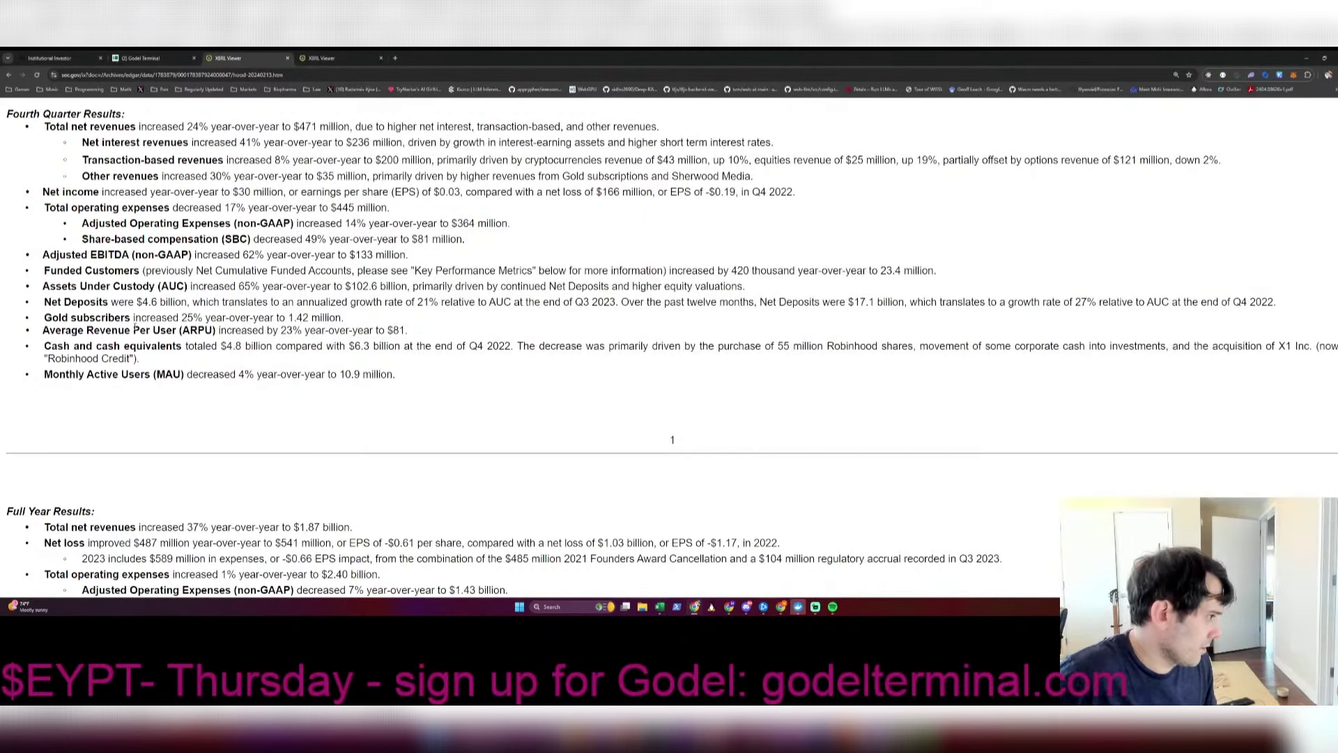
key(alt+Tab)
text(102600)
key(ctrl+Return)
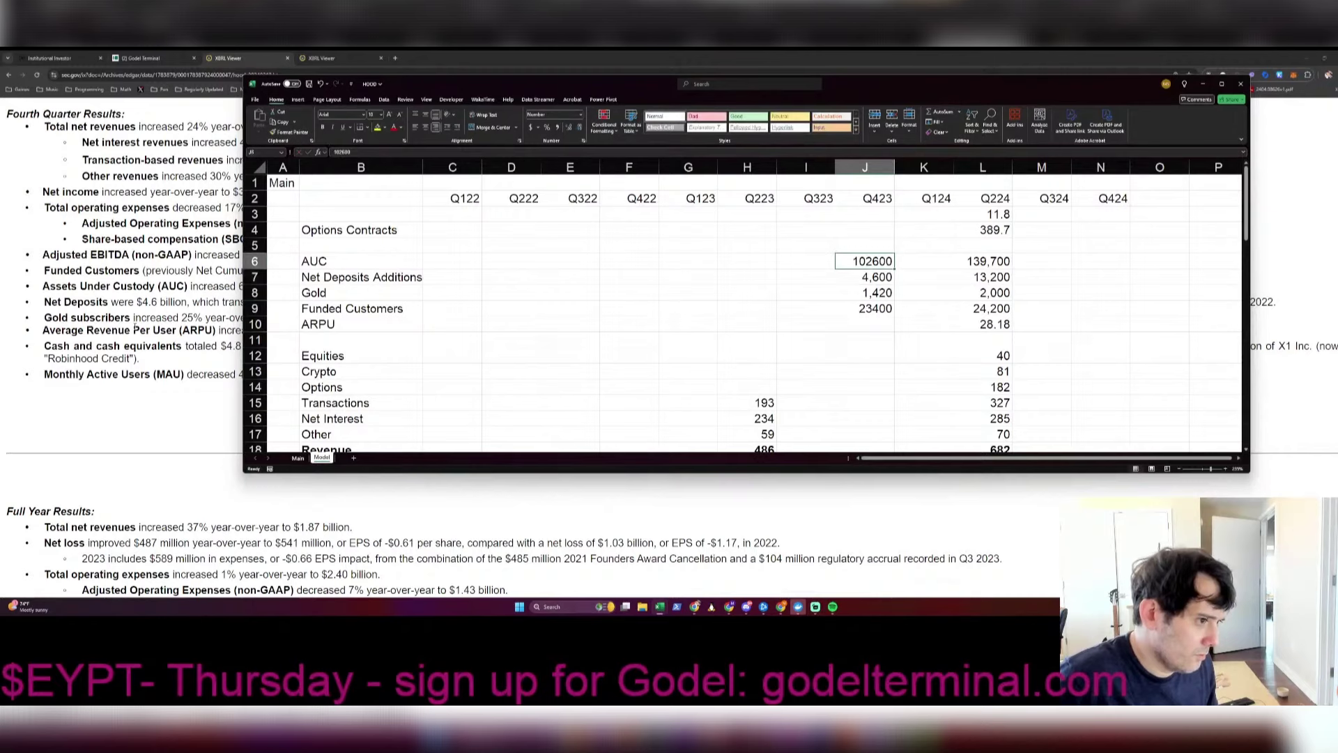
Step: Format the Q423 AUC in J6 as a number with a thousands separator and no decimals
key(ctrl+1)
key(Down)
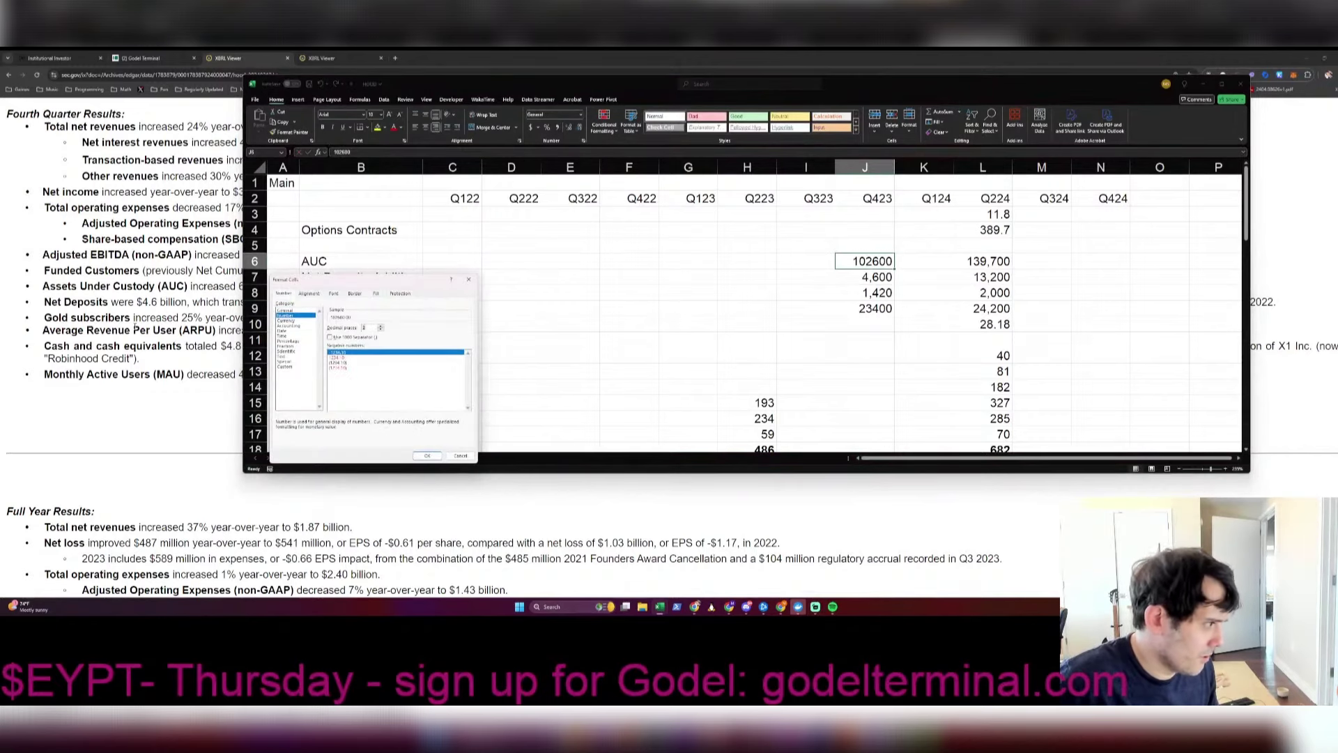
key(Return)
key(Right)
key(Right)
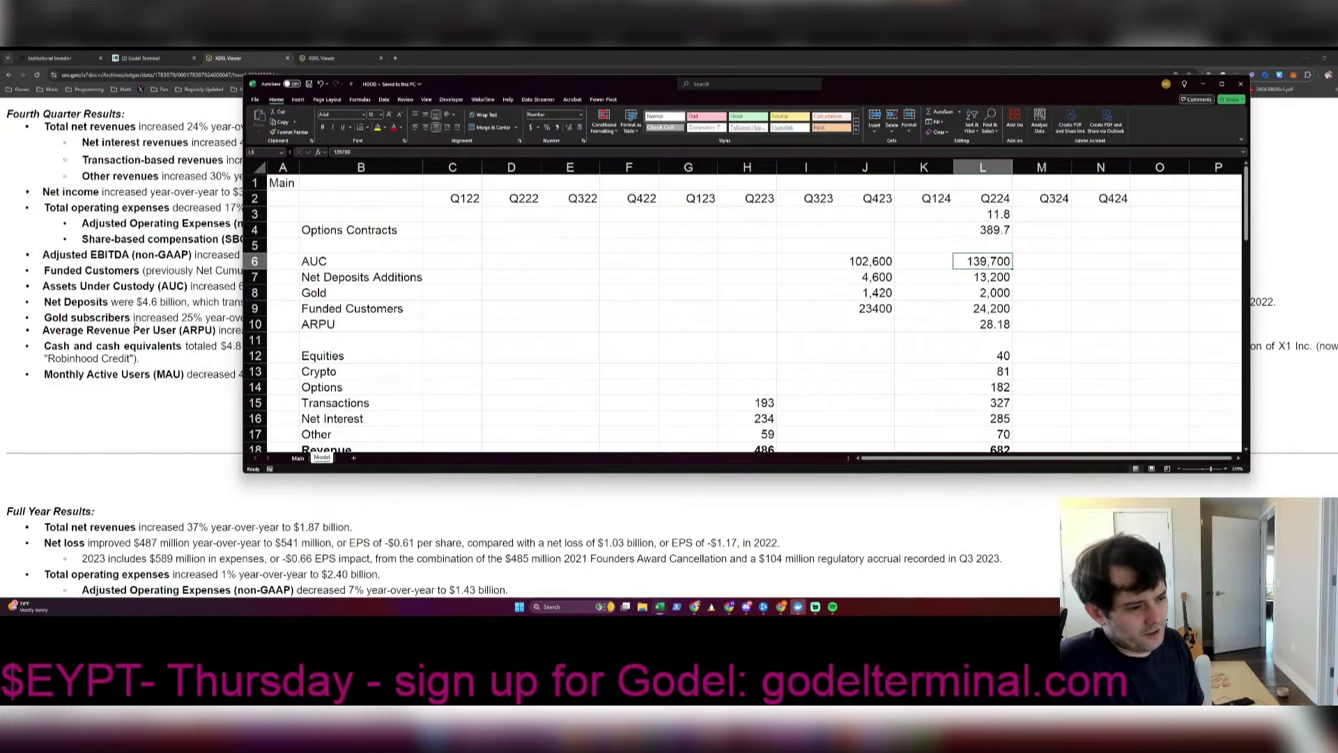
Step: Check the AUC line in the press release and find the three-month income statement for December 31, 2023
click(237, 289)
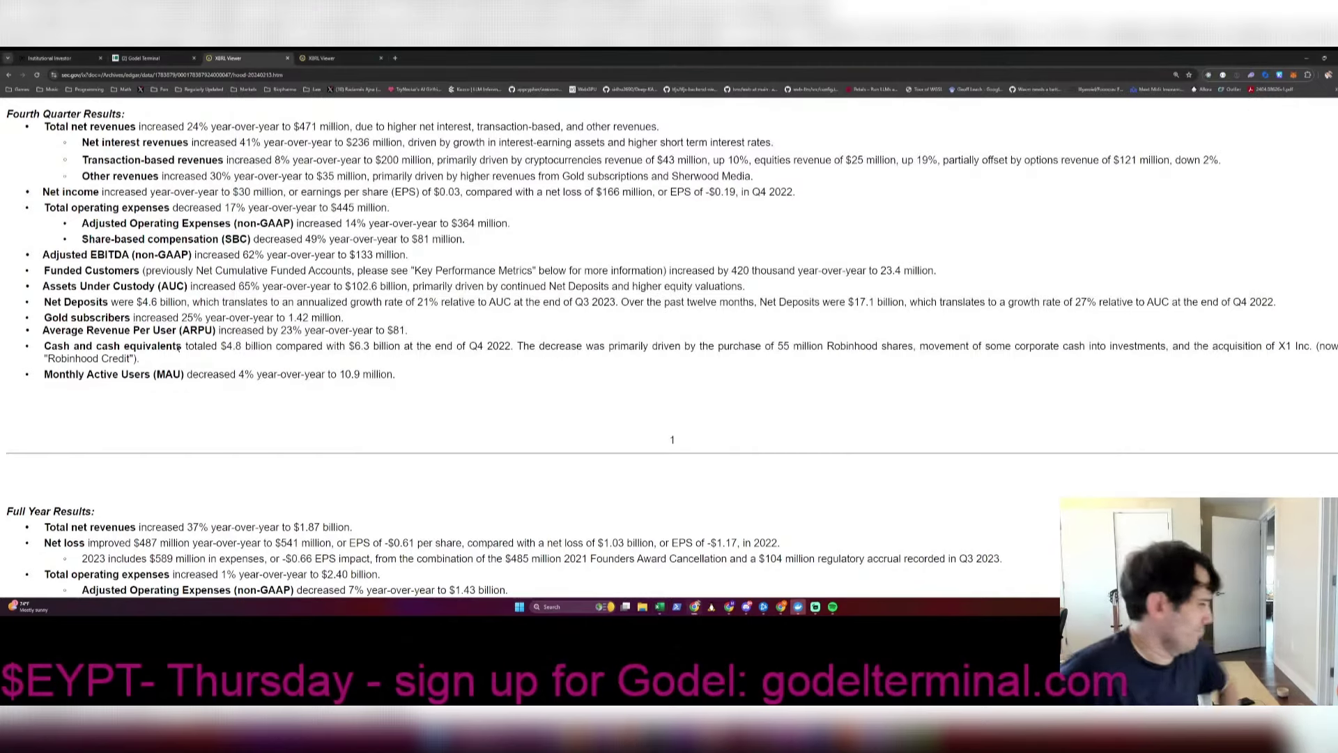
drag(286, 287, 418, 286)
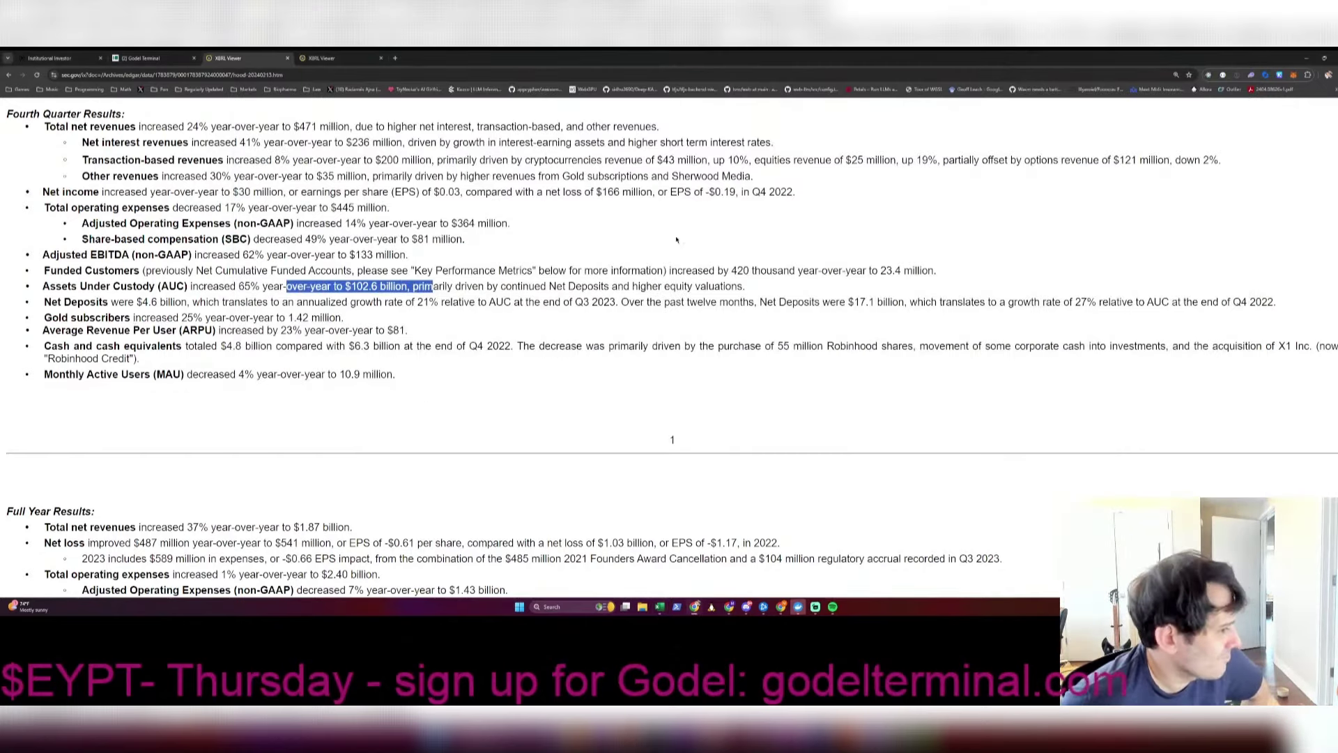
scroll(680, 216, down, 20)
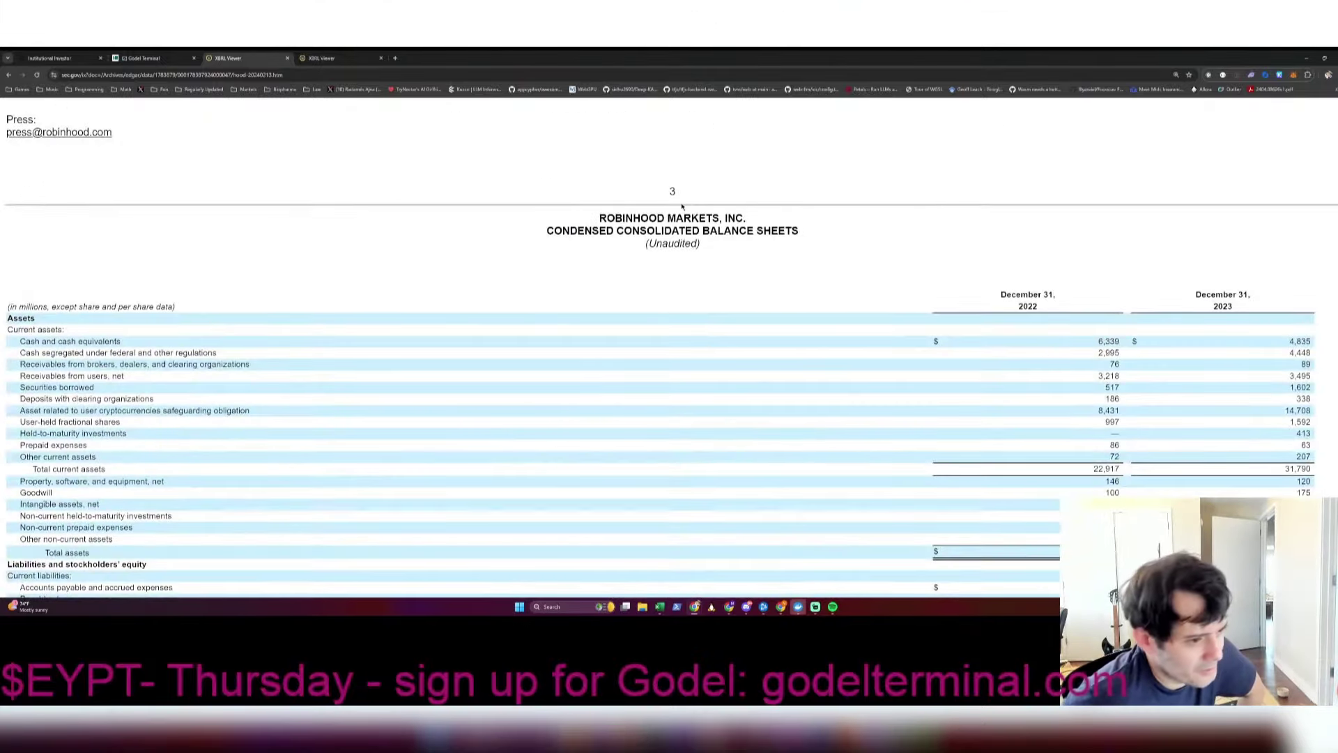
scroll(682, 207, down, 15)
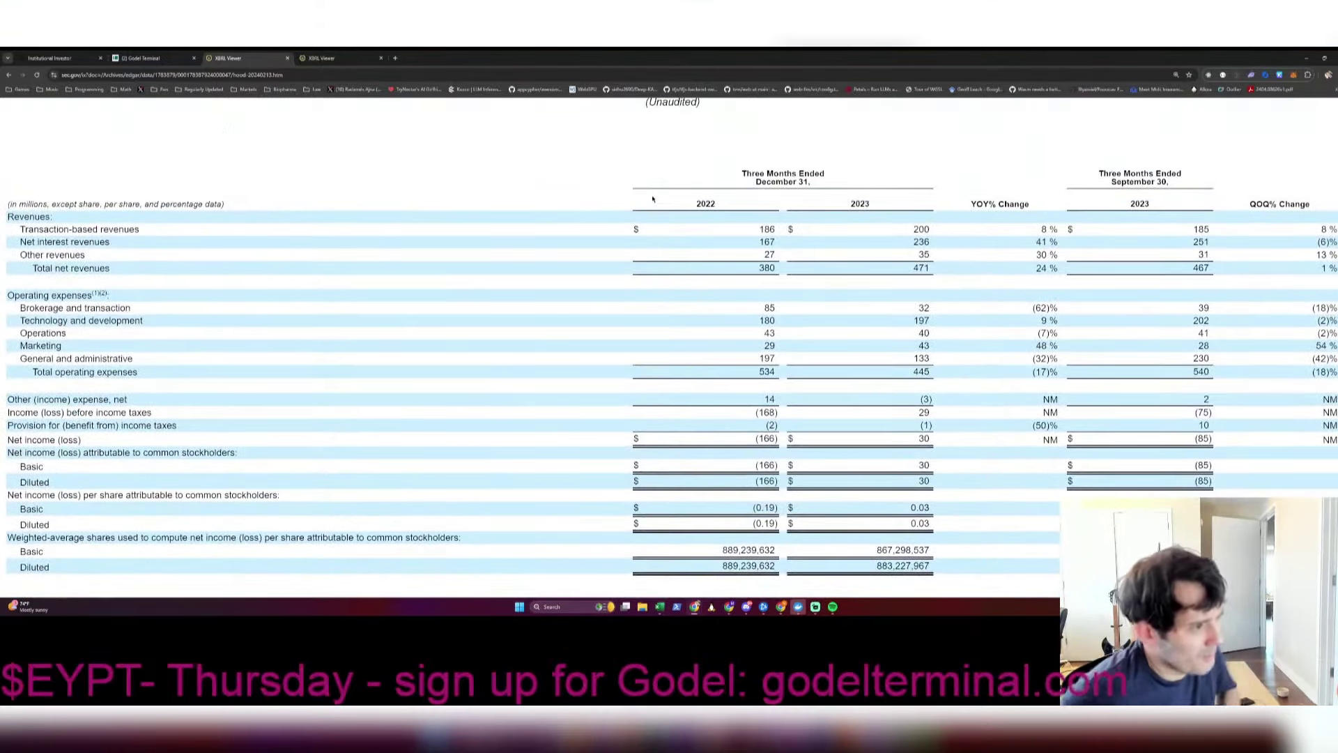
key(alt+Tab)
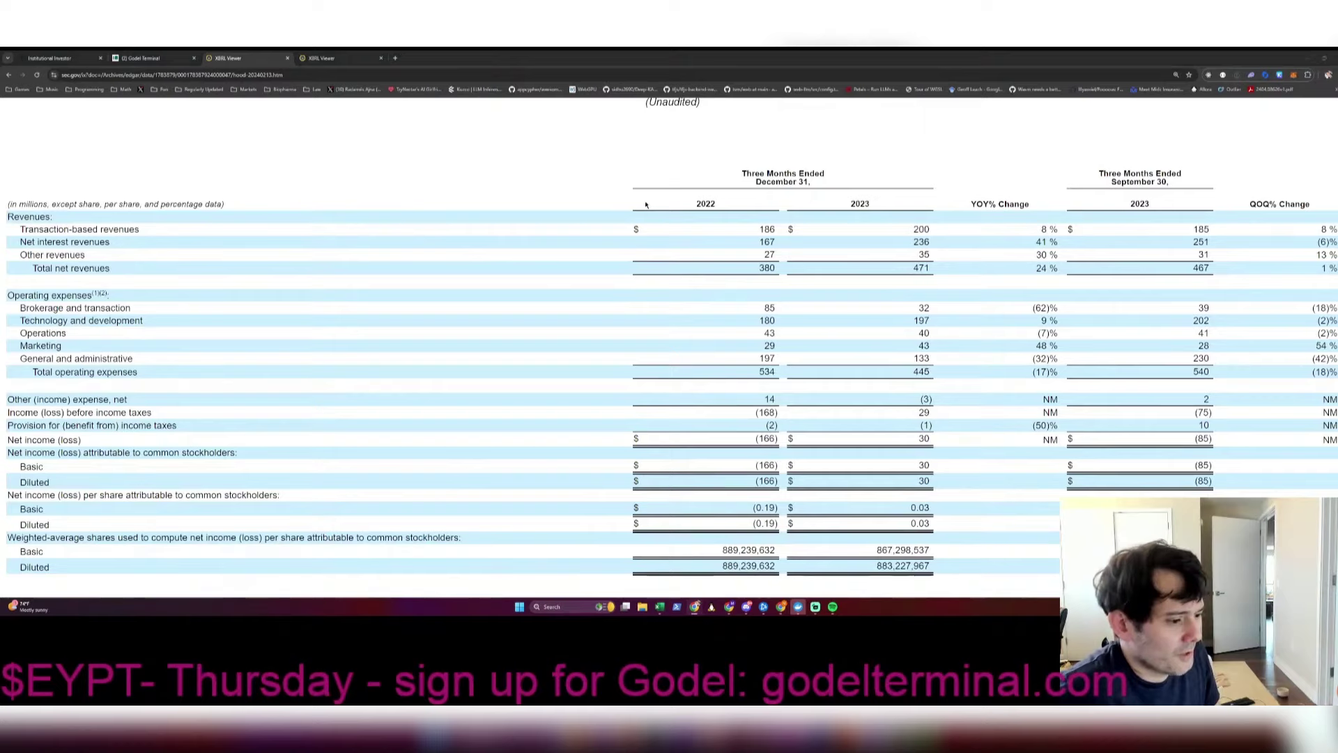
key(alt+Tab)
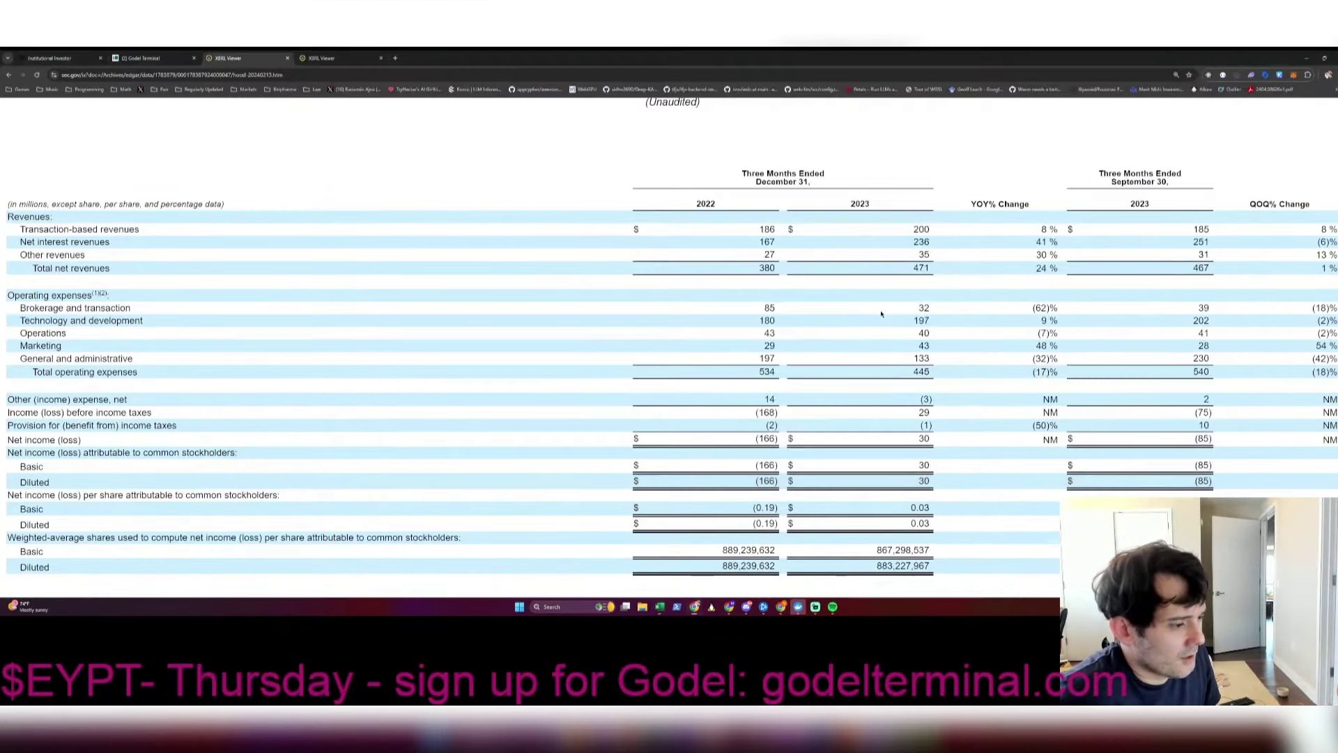
key(alt+Tab)
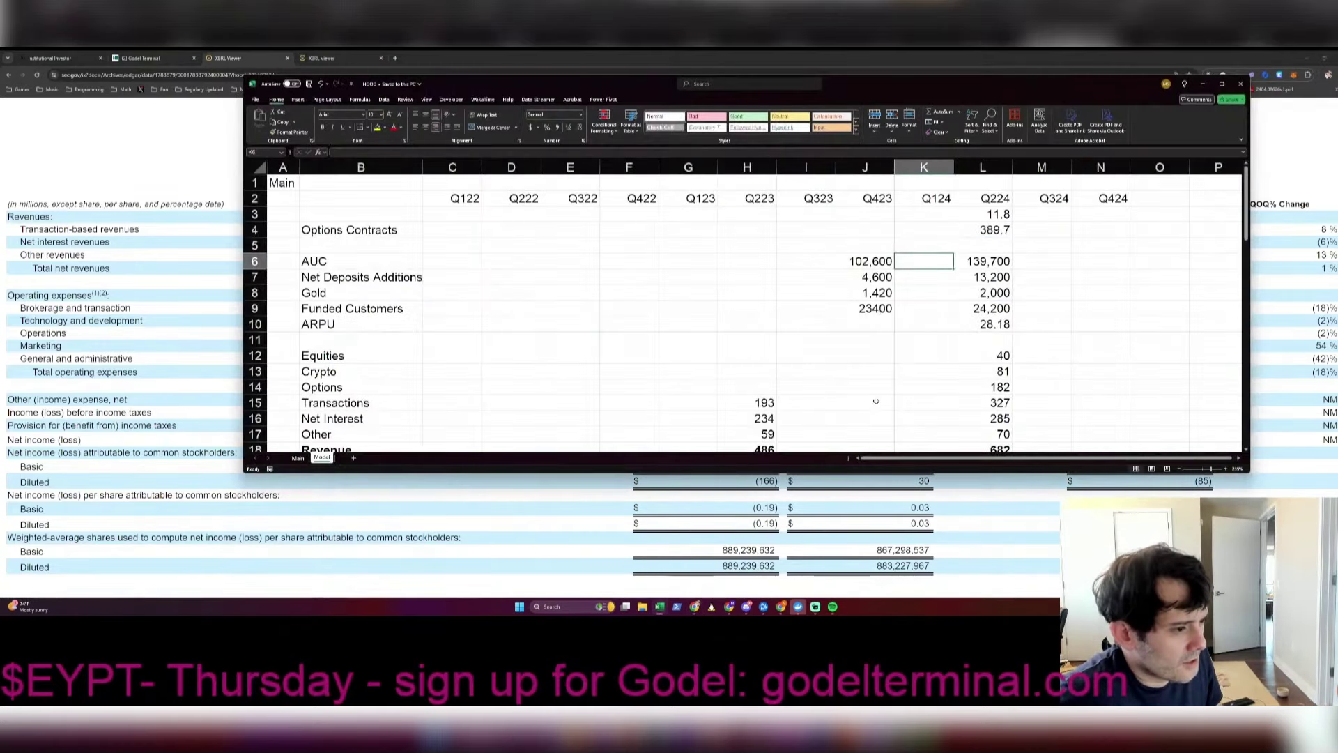
Step: Copy the Q224 income statement block from Revenue to Shares (L18:L32) into the Q423 column starting at J18
scroll(934, 380, down, 5)
scroll(962, 327, up, 1)
click(1000, 263)
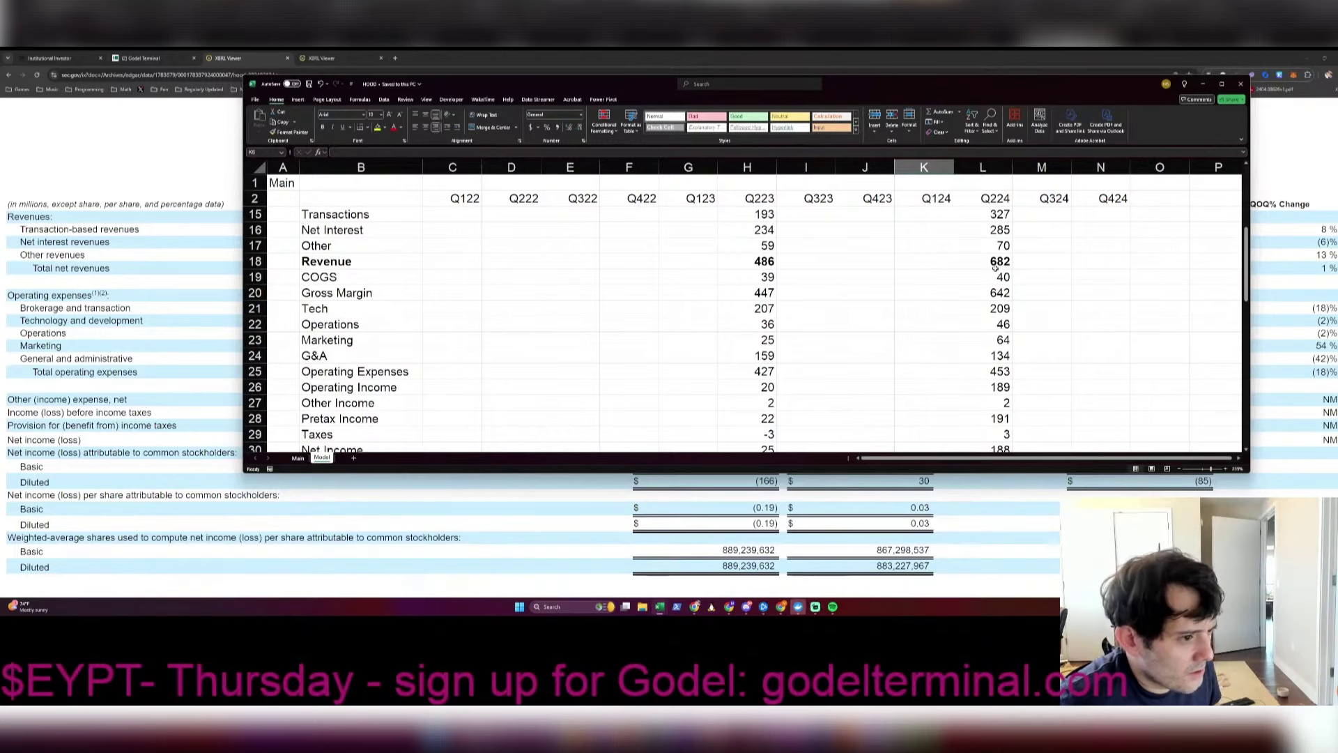
key(ctrl+shift+Down)
key(ctrl+c)
key(Left)
key(Left)
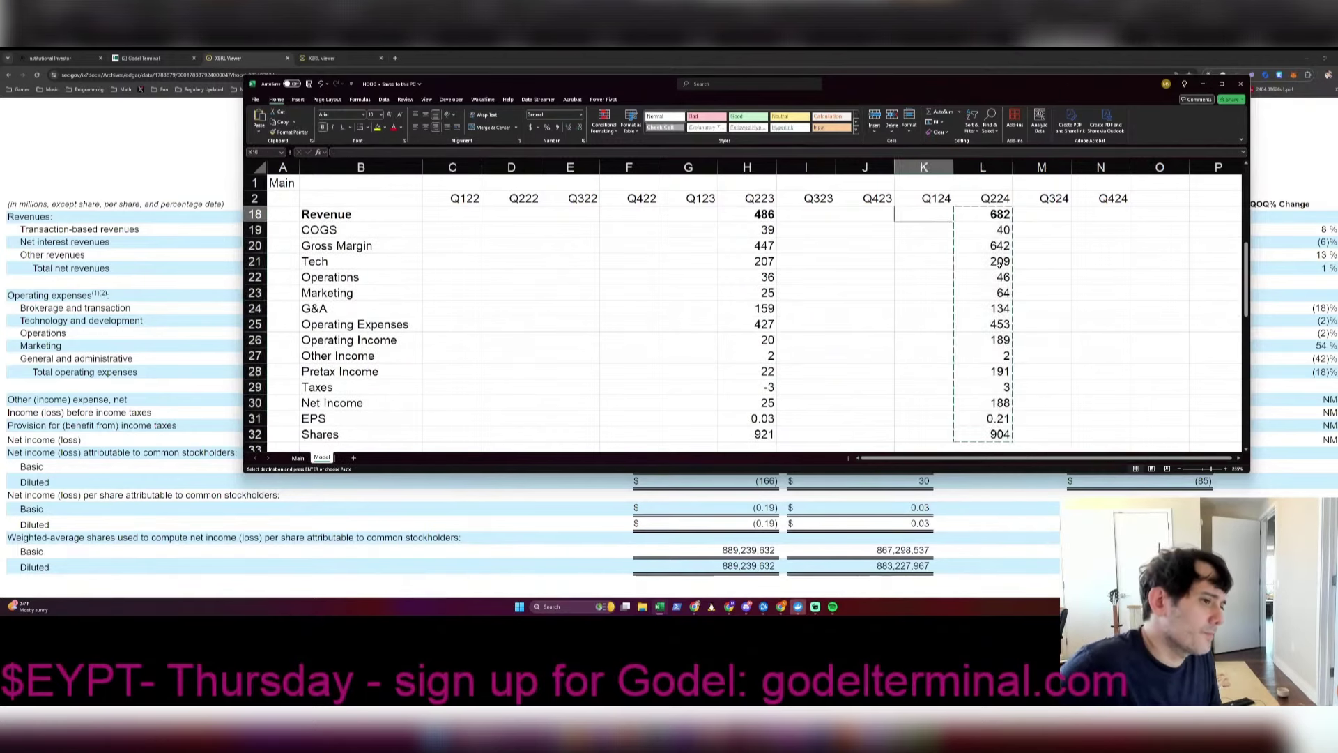
key(ctrl+v)
Step: Enter the Q423 revenue lines from the income statement: Transactions 200, Net Interest 236 and Other 35
key(alt+Tab)
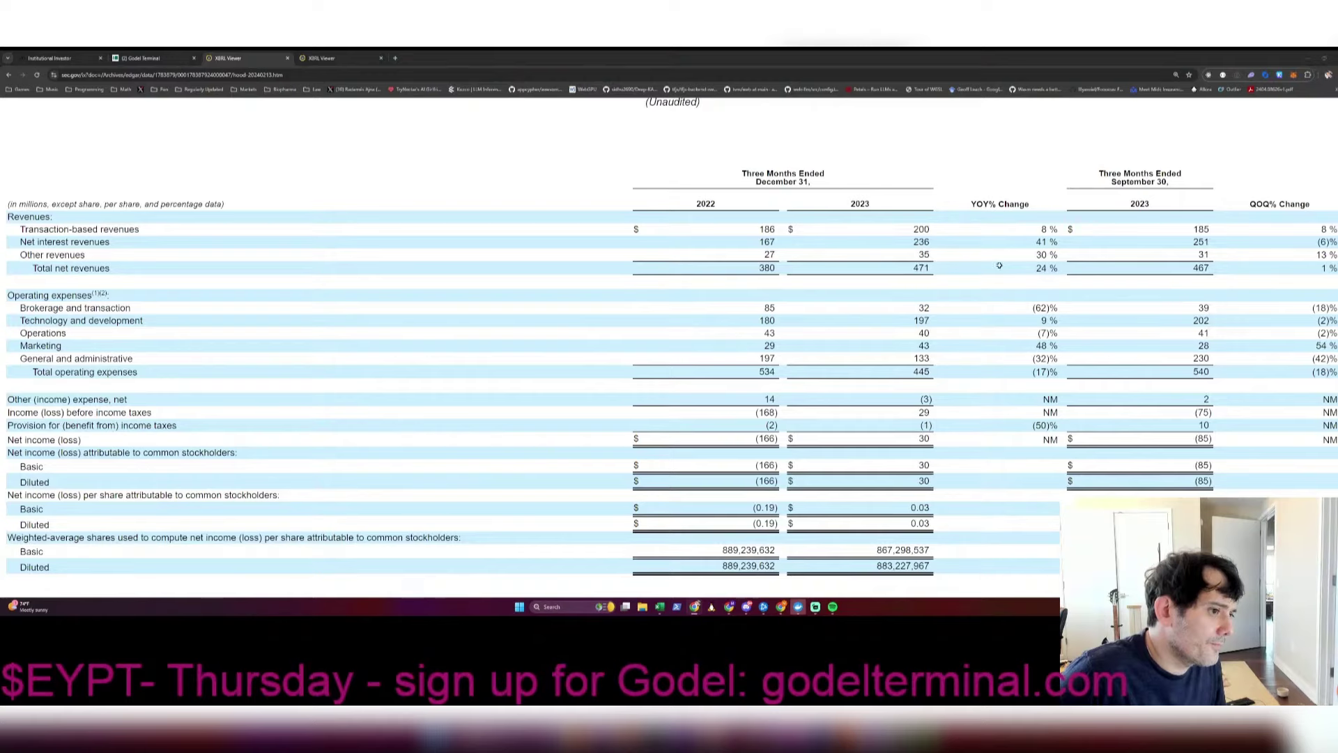
key(alt+Tab)
key(Up)
key(Up)
key(Up)
key(alt+Tab)
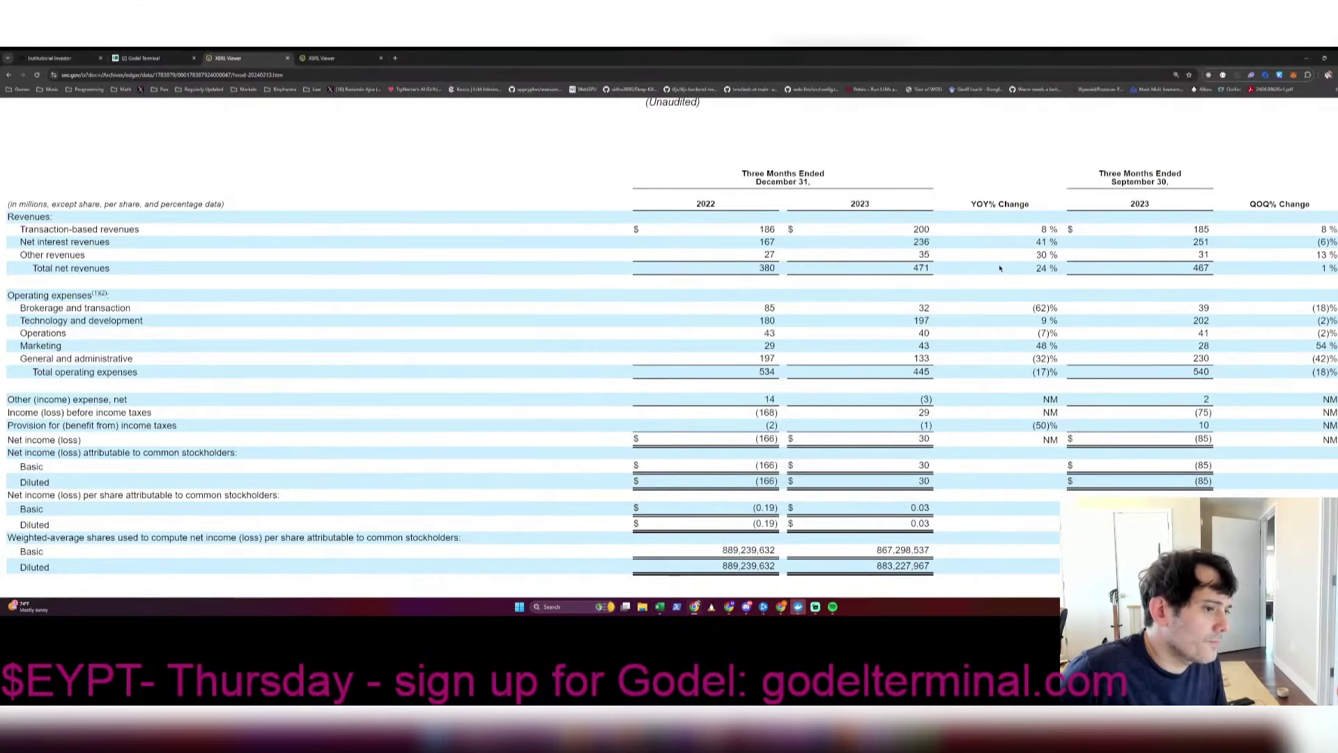
key(alt+Tab)
text(200)
key(Return)
text(236)
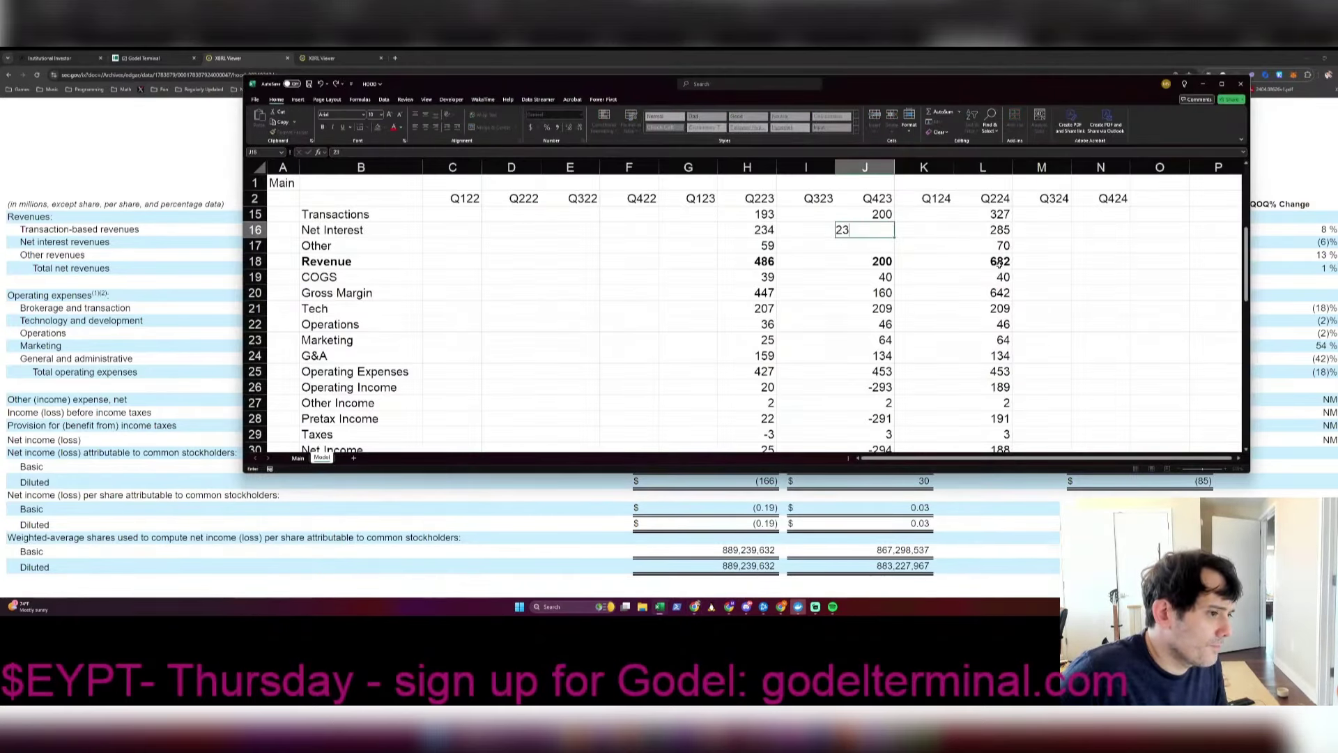
key(Return)
key(alt+Tab)
key(alt+Tab)
text(35)
key(Return)
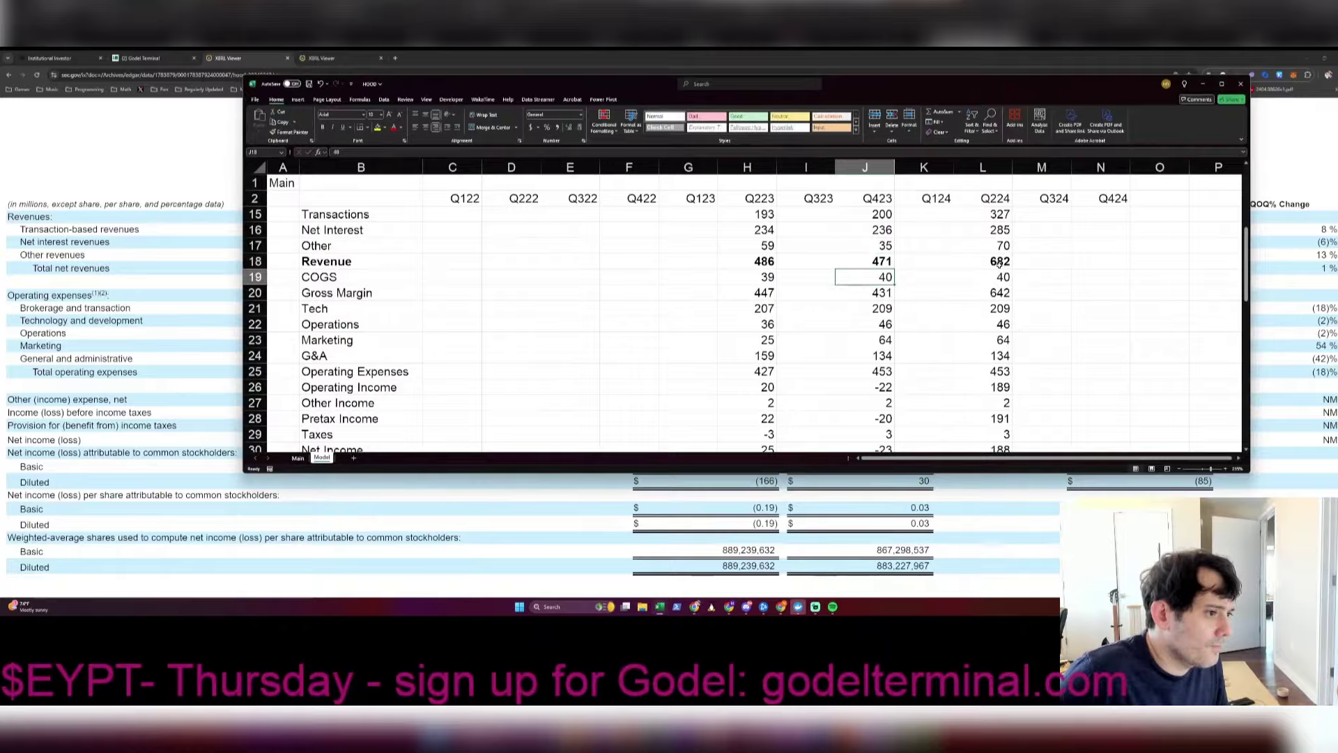
Step: Set the Q423 COGS in J19 to 32 and Tech in J21 to 197
key(alt+Tab)
key(alt+Tab)
text(32)
key(Return)
key(Return)
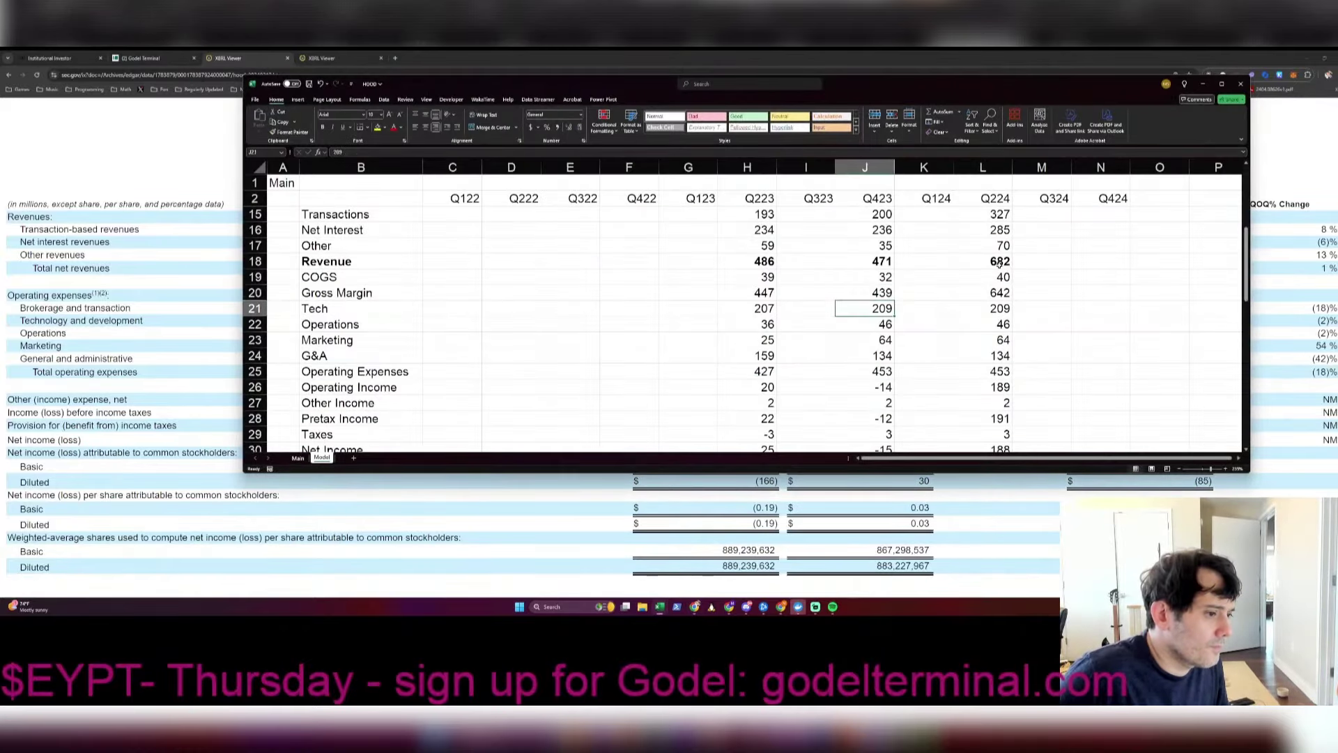
text(197)
key(Return)
Step: Set the Q423 Operations to 40, Marketing to 43 and G&A to 133 in J22:J24
key(alt+Tab)
key(alt+Tab)
text(40)
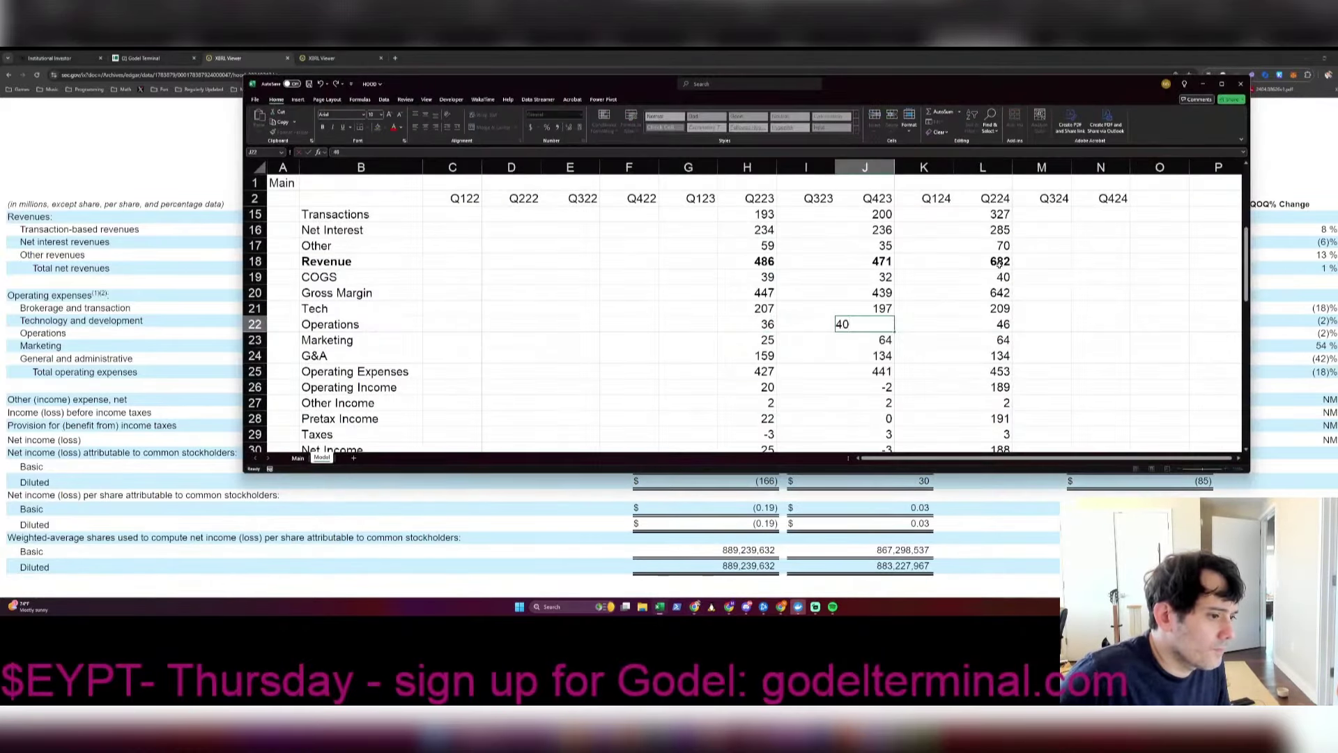
key(Return)
text(43)
key(Return)
key(alt+Tab)
key(alt+Tab)
text(133)
key(Return)
key(Return)
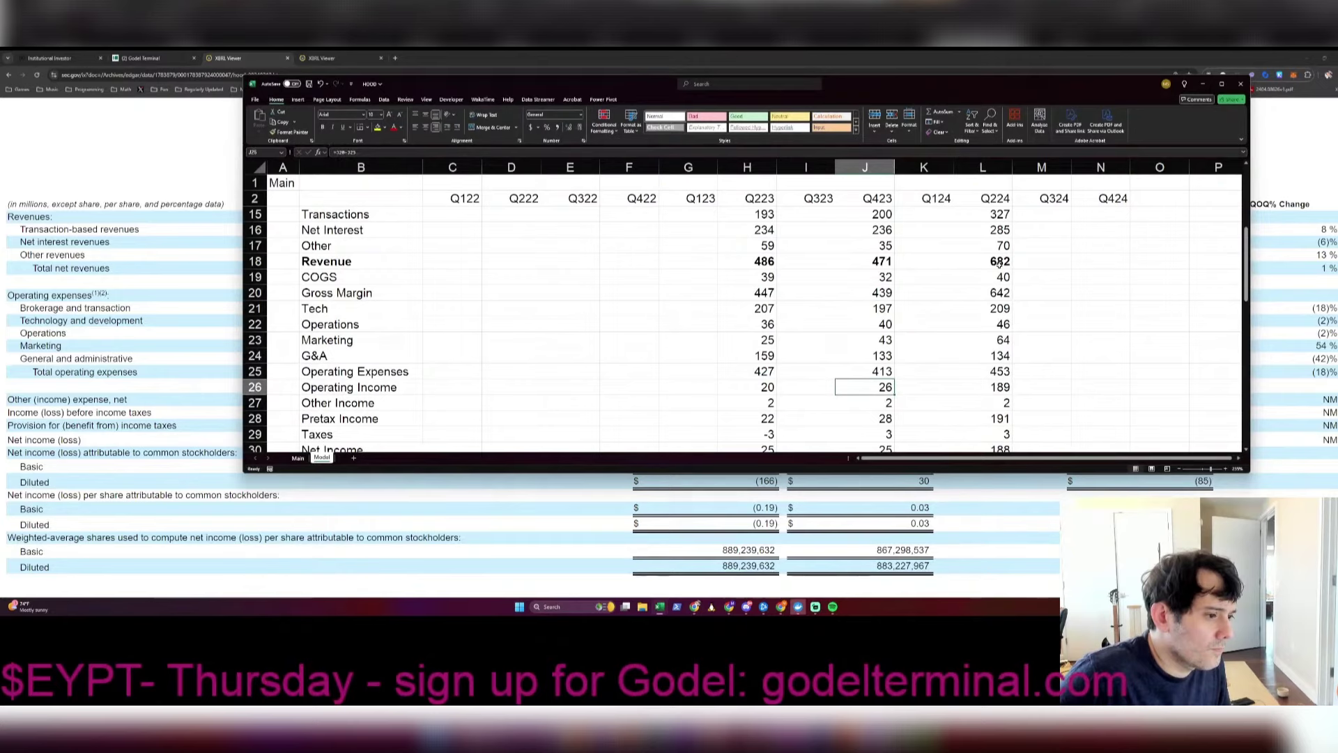
Step: Set the Q423 Other Income in J27 to 3, taken from the press release's income statement
key(Return)
key(alt+Tab)
key(alt+Tab)
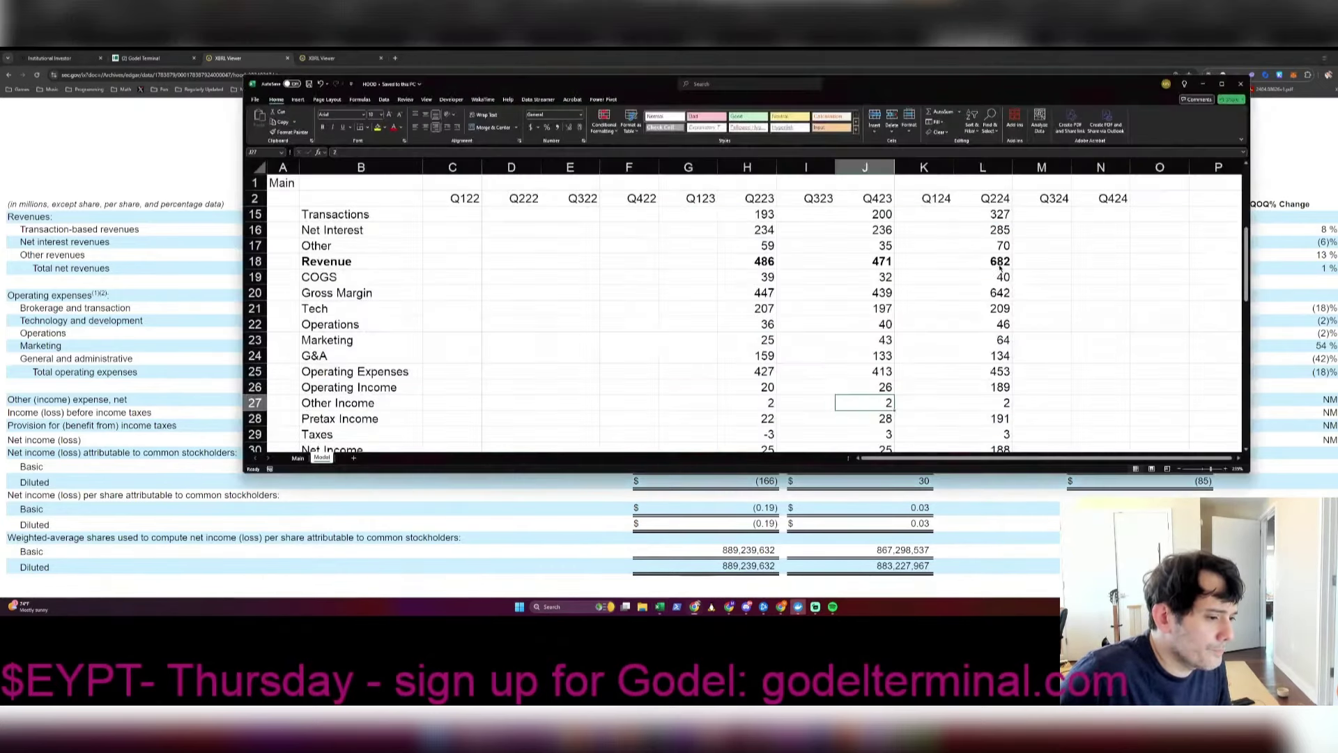
key(alt+Tab)
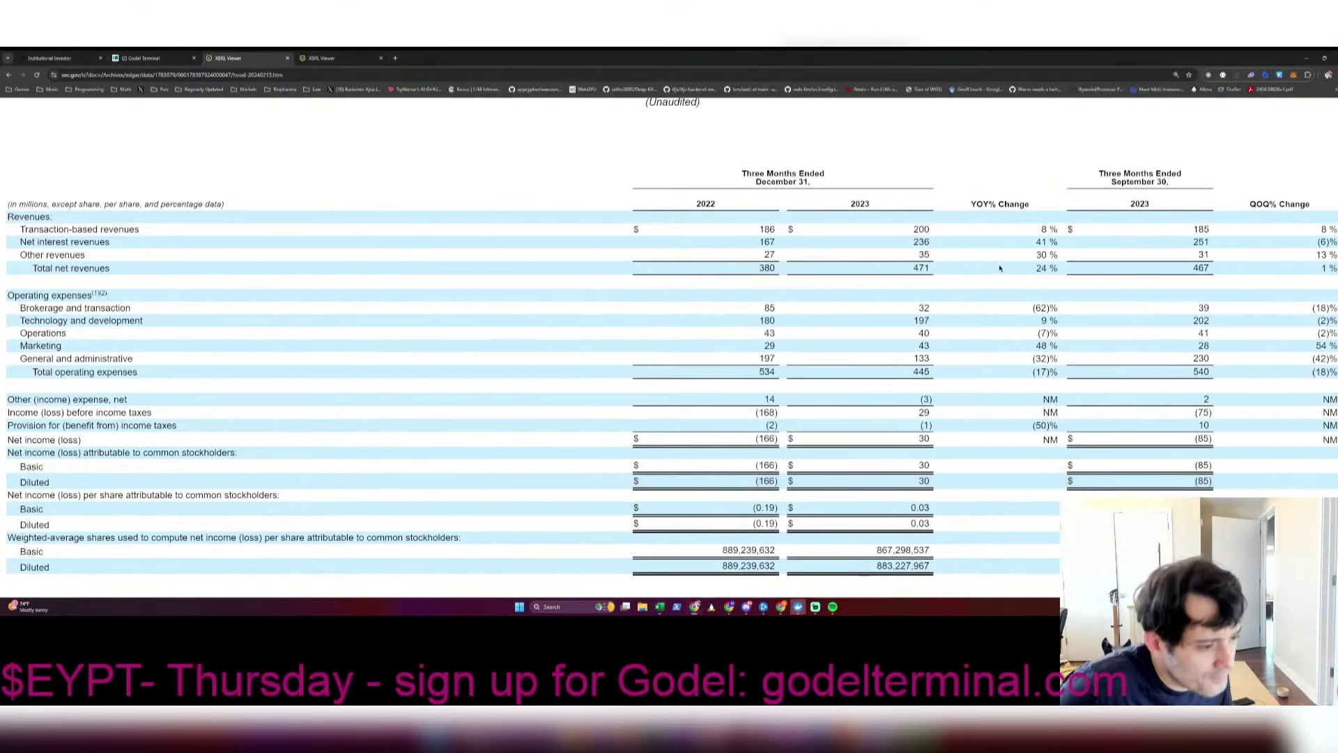
key(alt+Tab)
text(+3+)
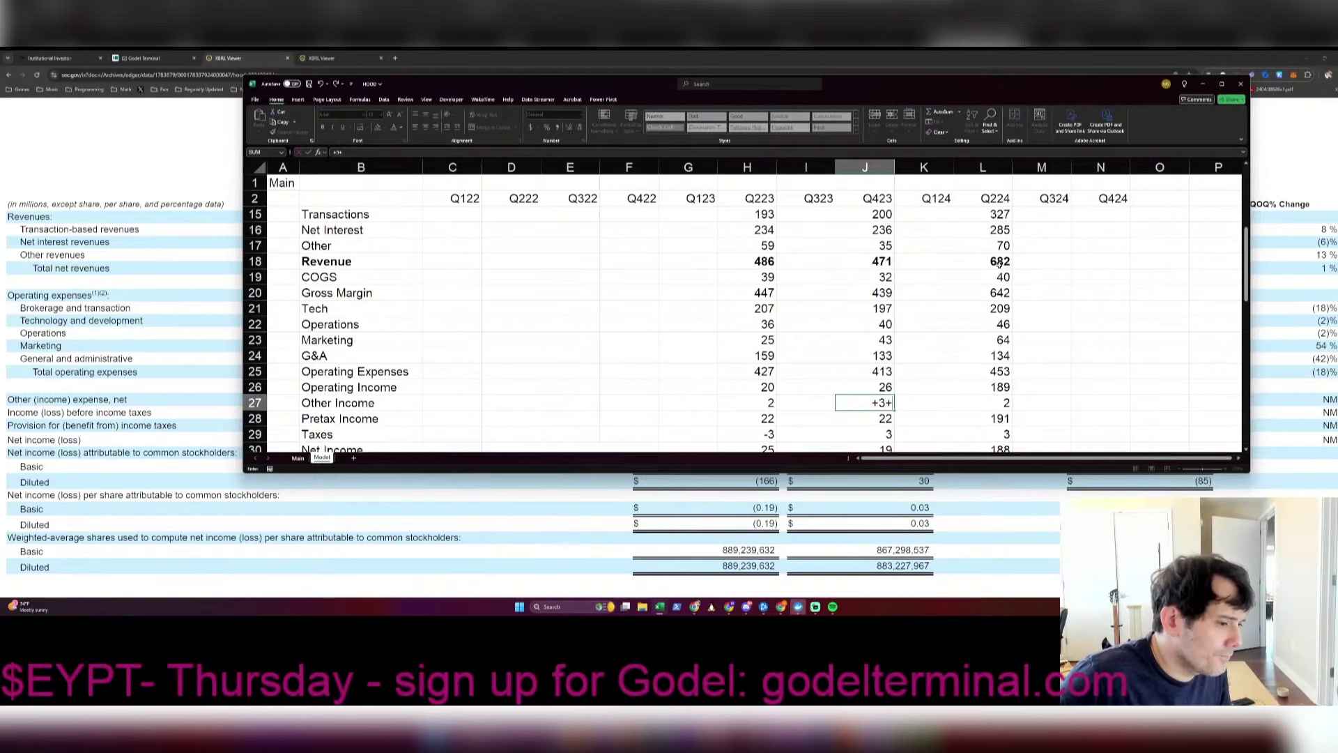
key(Return)
key(alt+Tab)
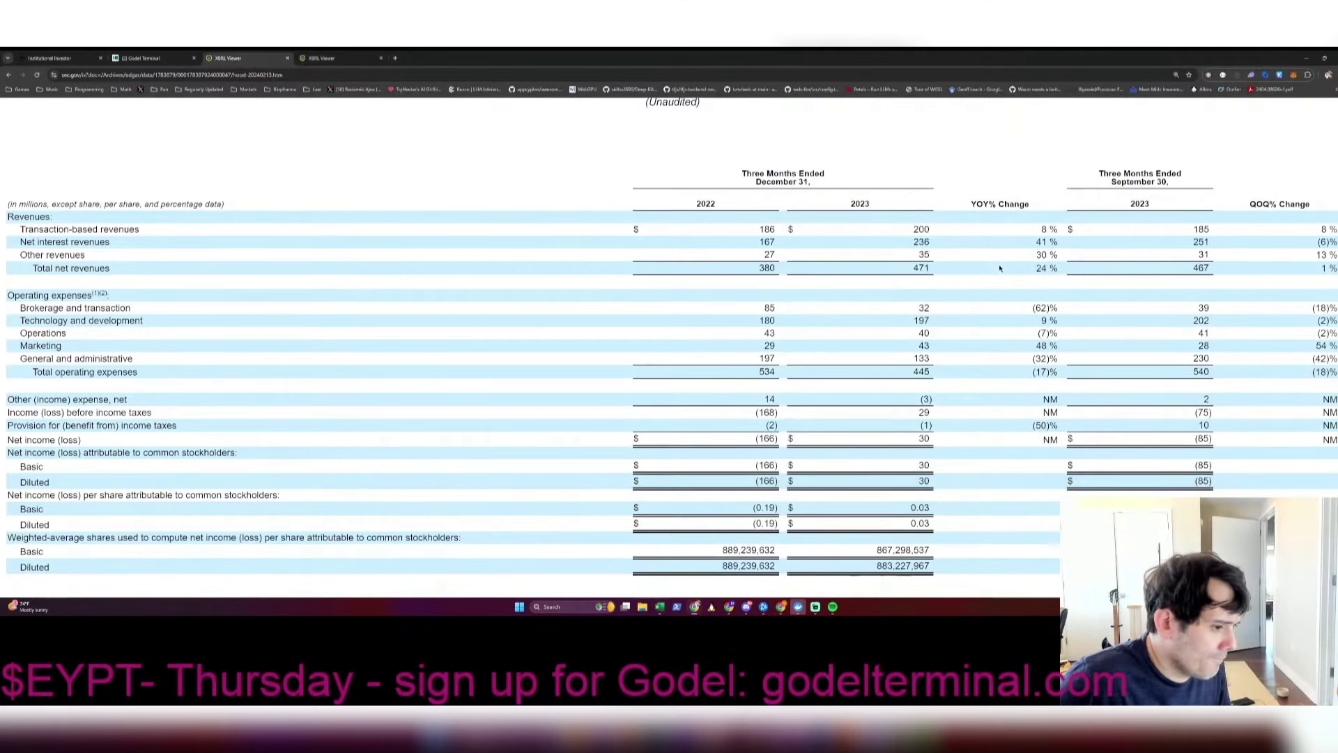
key(alt+Tab)
key(Up)
key(F2)
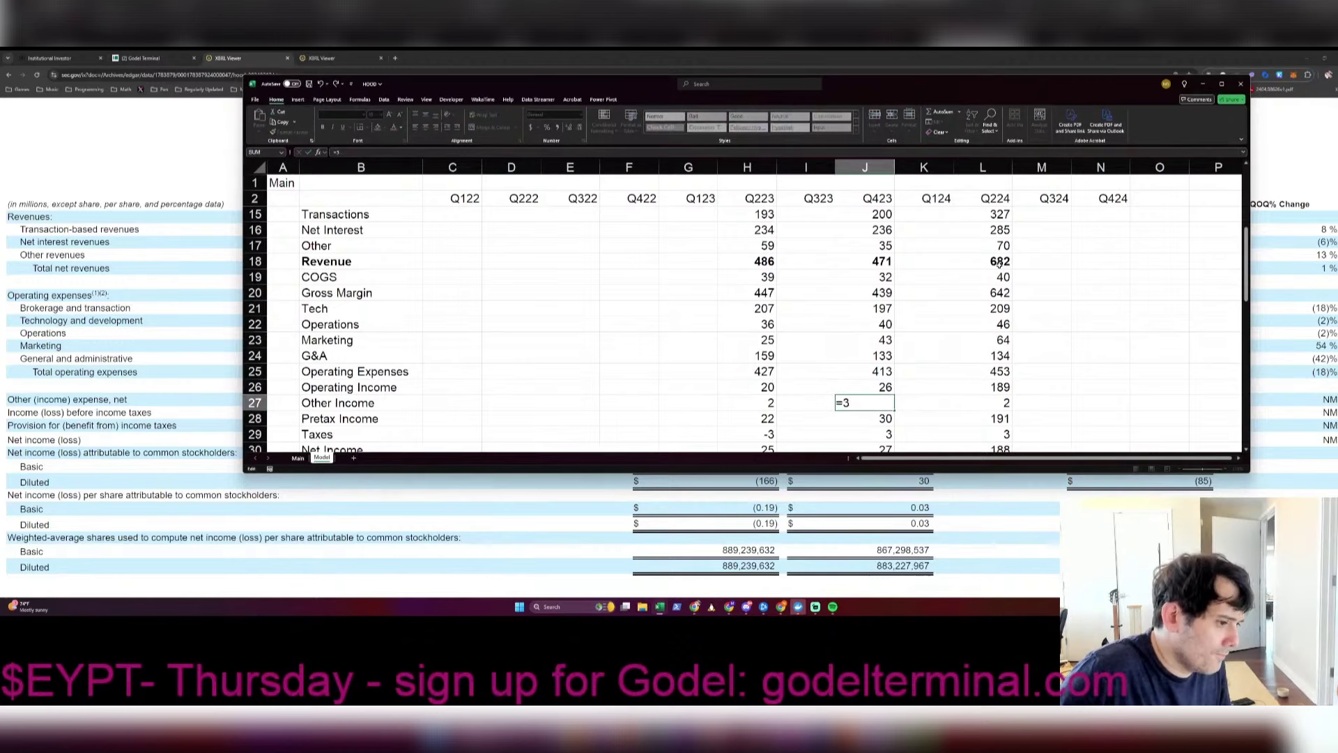
key(Return)
Step: Set the Q423 Taxes in J29 to -1 and save the workbook
key(Down)
key(Down)
key(Down)
key(Down)
key(Down)
key(Down)
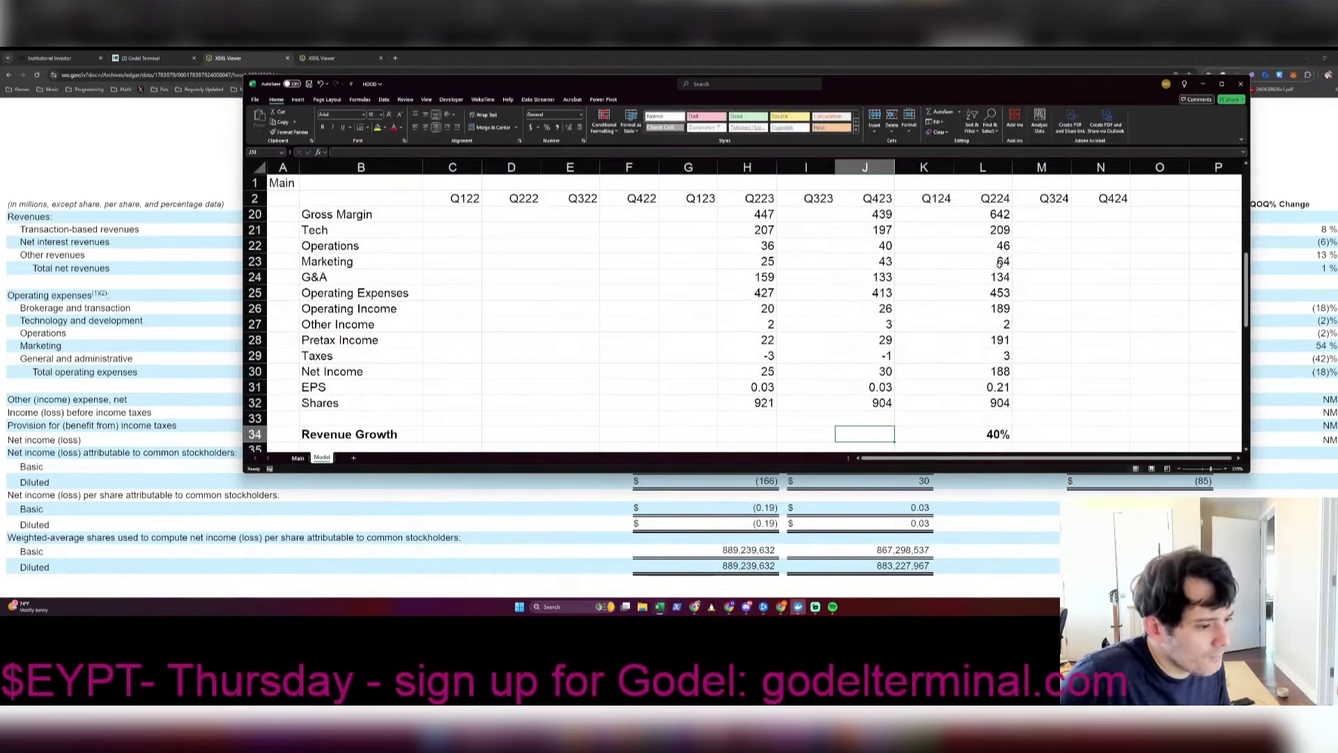
key(Up)
key(Up)
key(ctrl+s)
Step: Set the Q423 Shares in J32 to the diluted share count of 883.227967 million
key(alt+Tab)
scroll(1000, 264, down, 2)
key(alt+Tab)
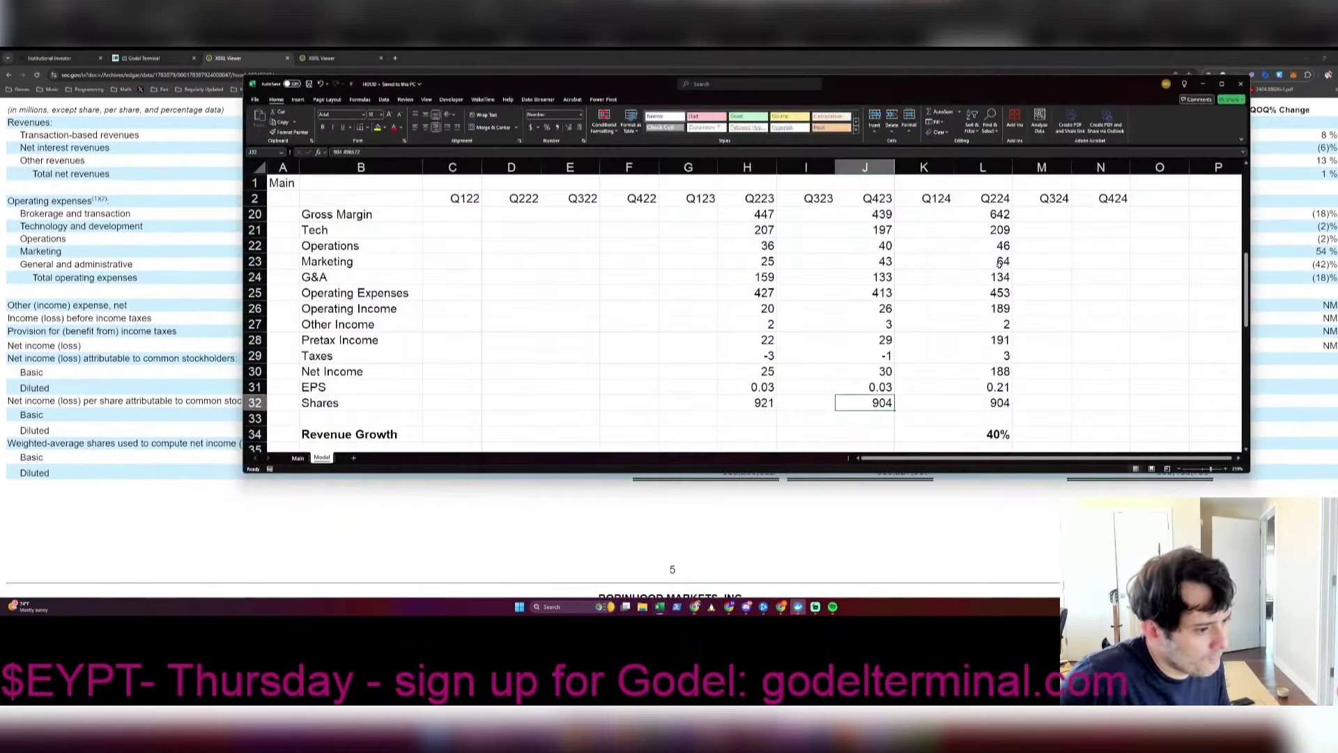
key(alt+Tab)
key(alt+Tab)
text(883.252)
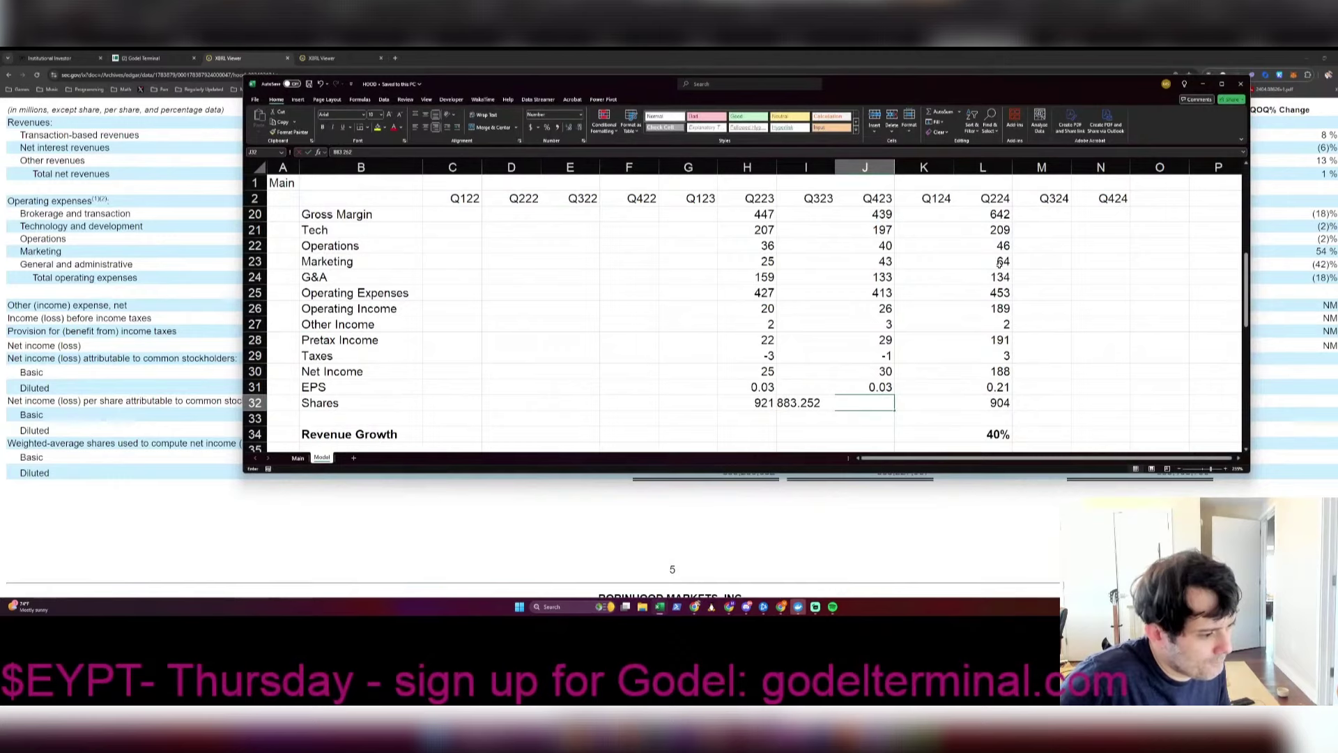
key(BackSpace)
key(BackSpace)
text(27)
key(alt+Tab)
key(alt+Tab)
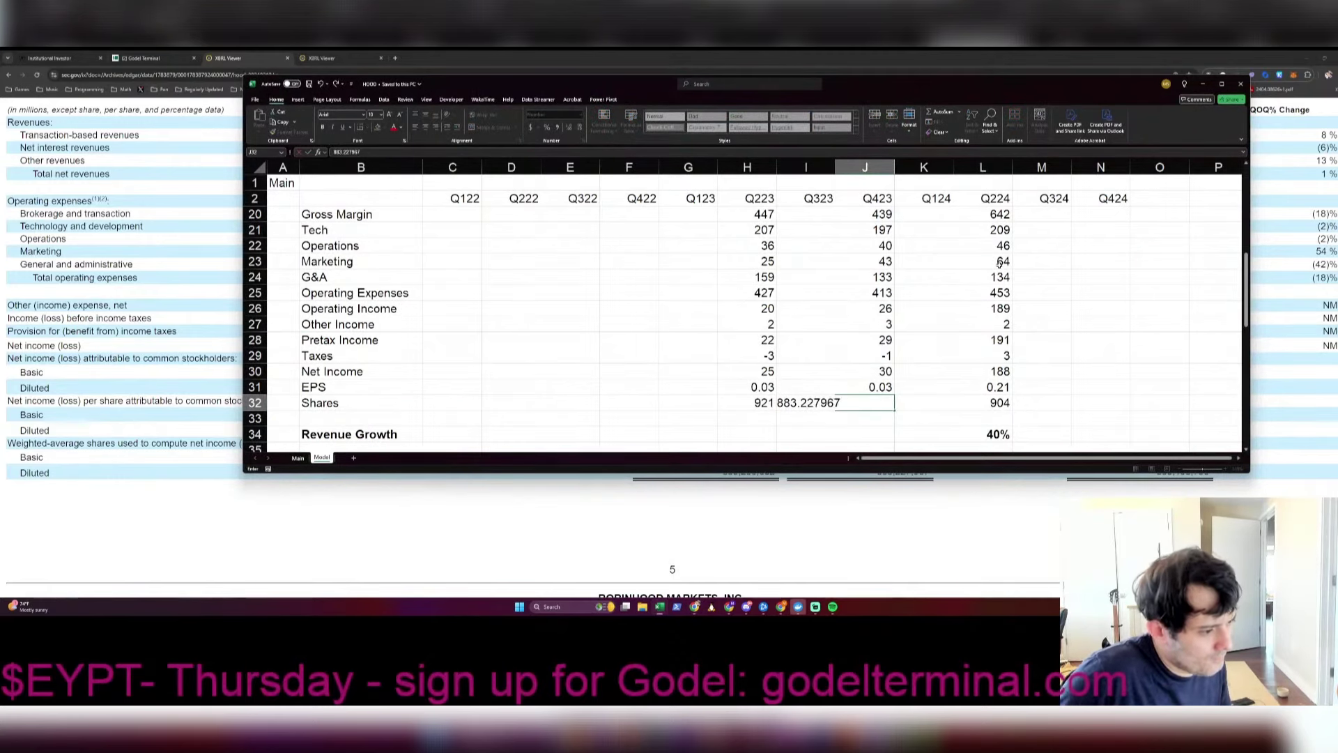
key(Return)
Step: Look over the balance sheet and cash flow rows beneath the income statement
key(Down)
key(Down)
key(Down)
key(Down)
key(Down)
key(Down)
key(Down)
key(Down)
key(Down)
key(Down)
key(Down)
key(Down)
key(Down)
key(Down)
key(Down)
key(Down)
key(Down)
key(Down)
key(Down)
key(Down)
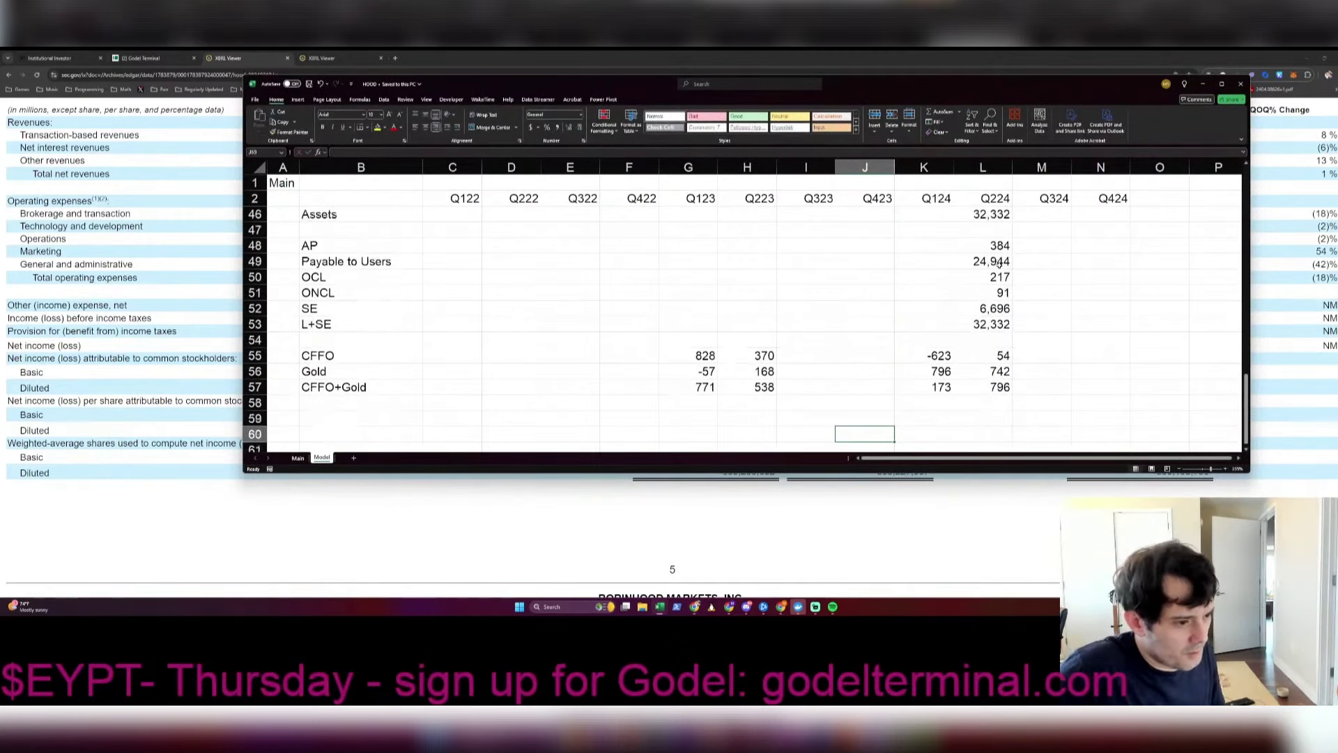
key(Up)
key(Up)
key(Up)
key(Up)
key(Up)
key(Up)
key(Up)
key(Up)
key(Up)
key(Up)
key(Up)
key(Up)
key(Up)
key(Up)
key(Up)
key(Up)
key(Up)
key(Up)
key(Up)
key(Up)
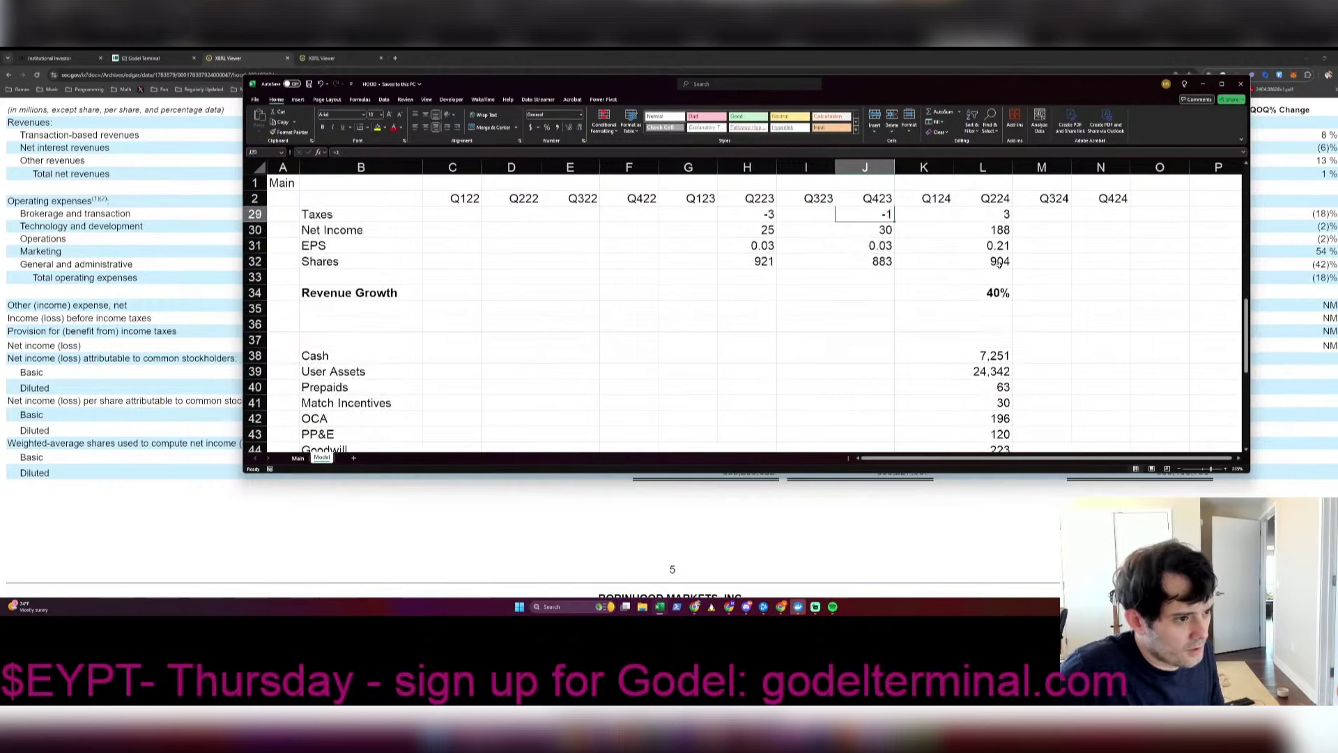
Step: Copy the Revenue Growth formula from the Q224 cell L34 into the Q423 cell J34
click(999, 262)
key(Down)
key(Down)
key(ctrl+c)
key(Left)
key(Left)
key(ctrl+v)
key(Up)
key(Up)
key(Left)
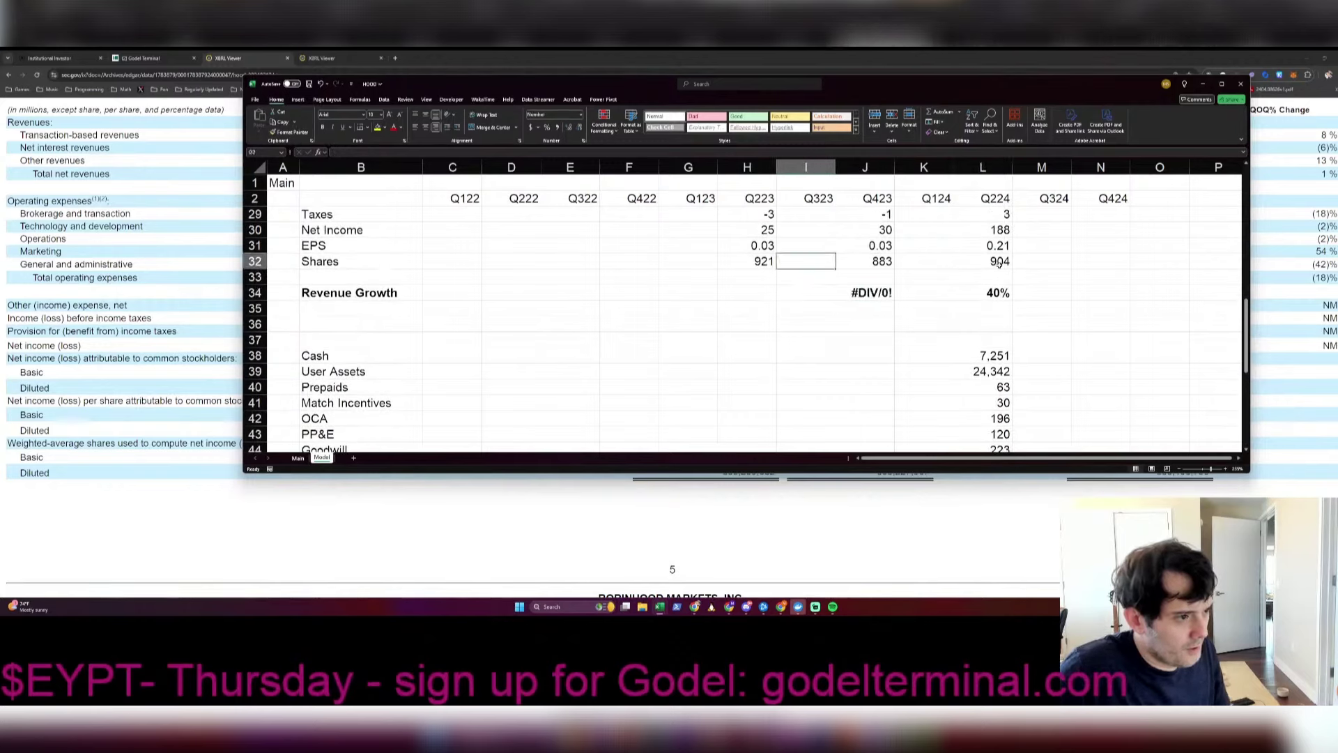
Step: Look back over the Q423 income statement column from Shares upward
key(Right)
key(Up)
key(Up)
key(Up)
key(Up)
key(Up)
key(Up)
key(Up)
key(Up)
key(Up)
key(Up)
key(Up)
key(Up)
key(Up)
key(Up)
key(Up)
key(Up)
key(Up)
key(Up)
key(Up)
key(Up)
key(Down)
key(Down)
key(Down)
key(Down)
key(Down)
key(Down)
key(Down)
key(Down)
key(Down)
key(Down)
key(Down)
key(Down)
key(Down)
key(Down)
key(Down)
key(Down)
key(Down)
key(Down)
key(Down)
key(Down)
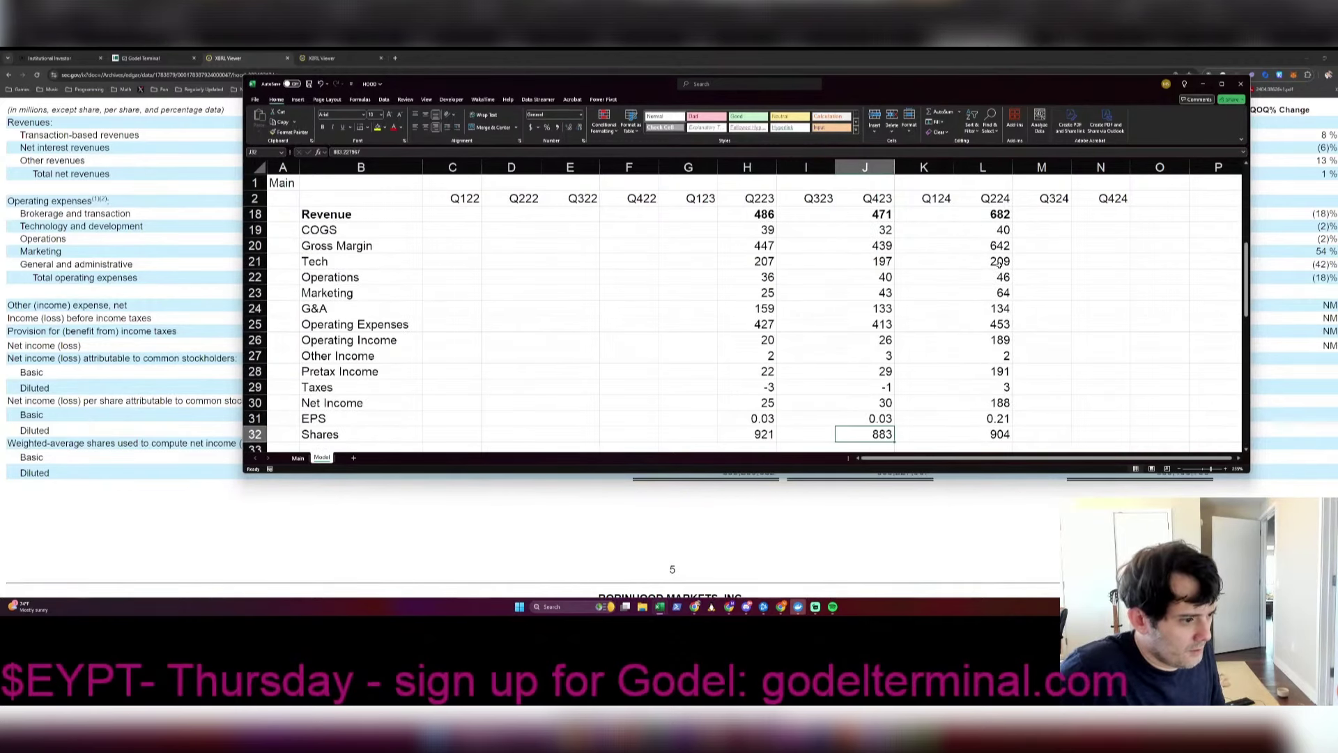
Step: Copy the Q423 income statement block from Transactions to Shares (J15:J32) into the Q422 column starting at F15
key(ctrl+shift+Up)
key(ctrl+c)
key(ctrl+Up)
key(Left)
key(Left)
key(Left)
key(Left)
key(ctrl+v)
key(Up)
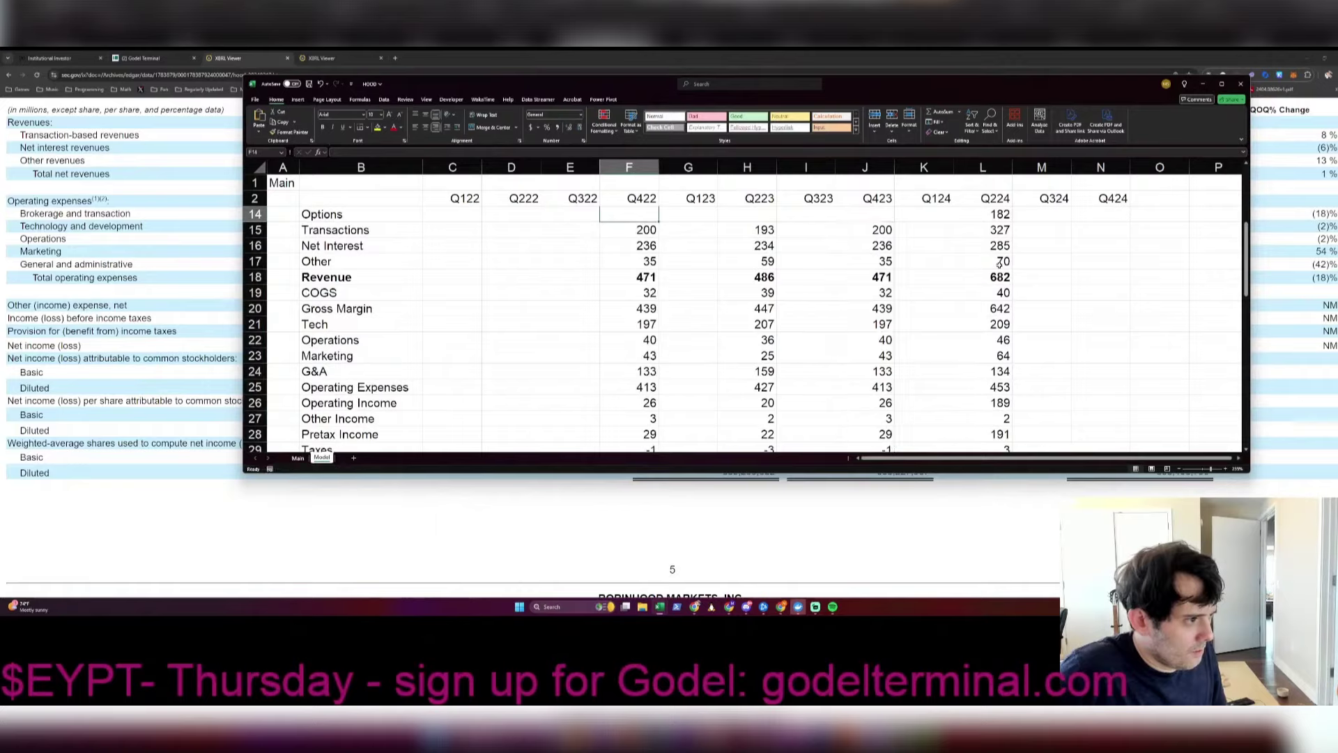
Step: Enter the Q422 revenue lines from the December 2022 column: Transactions 186, Net Interest 167 and Other 27
key(alt+Tab)
scroll(999, 268, up, 1)
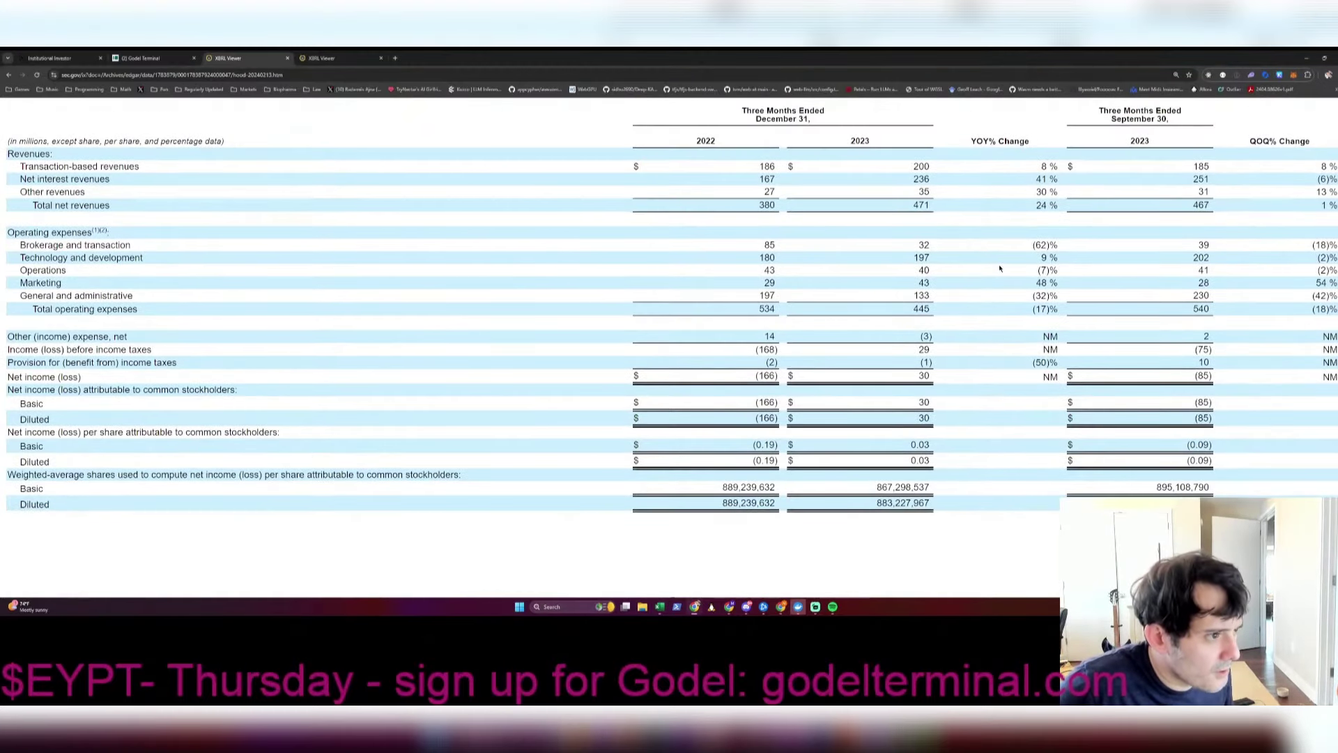
key(alt+Tab)
key(Left)
key(alt+Tab)
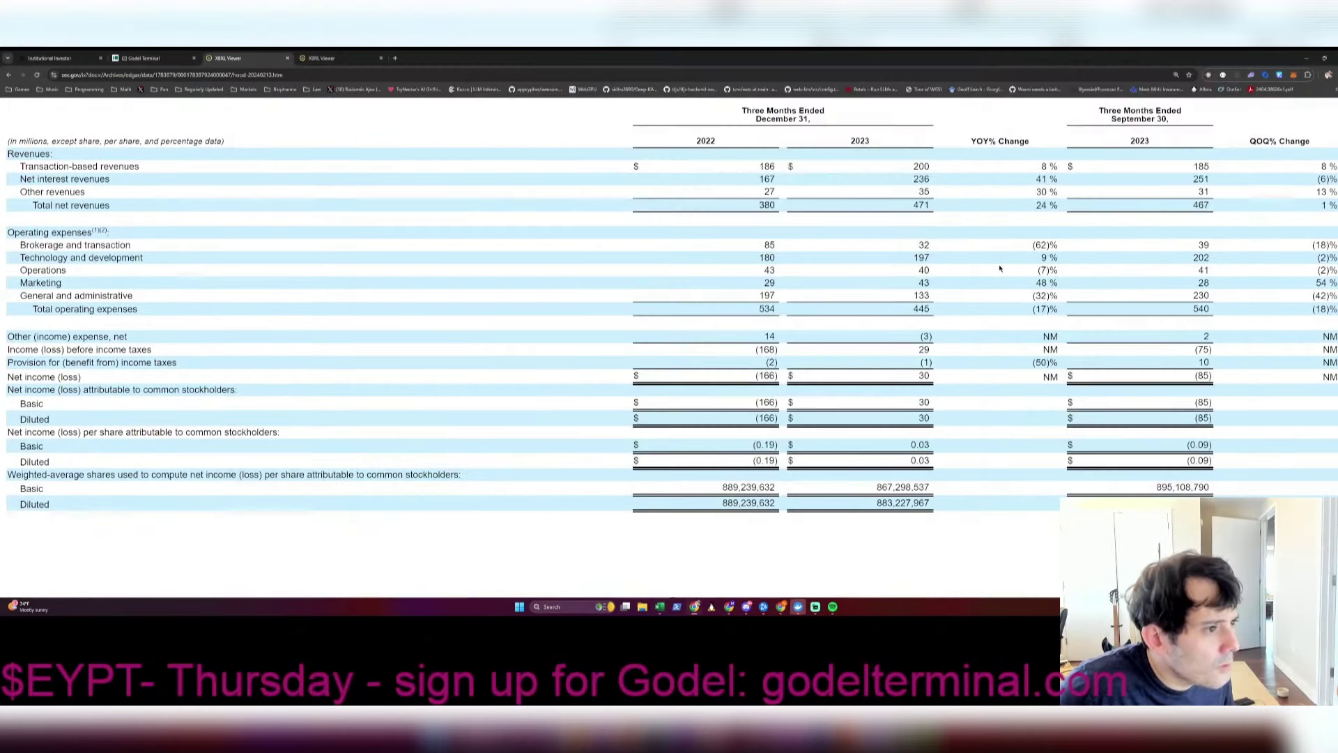
key(alt+Tab)
text(186)
key(Return)
key(alt+Tab)
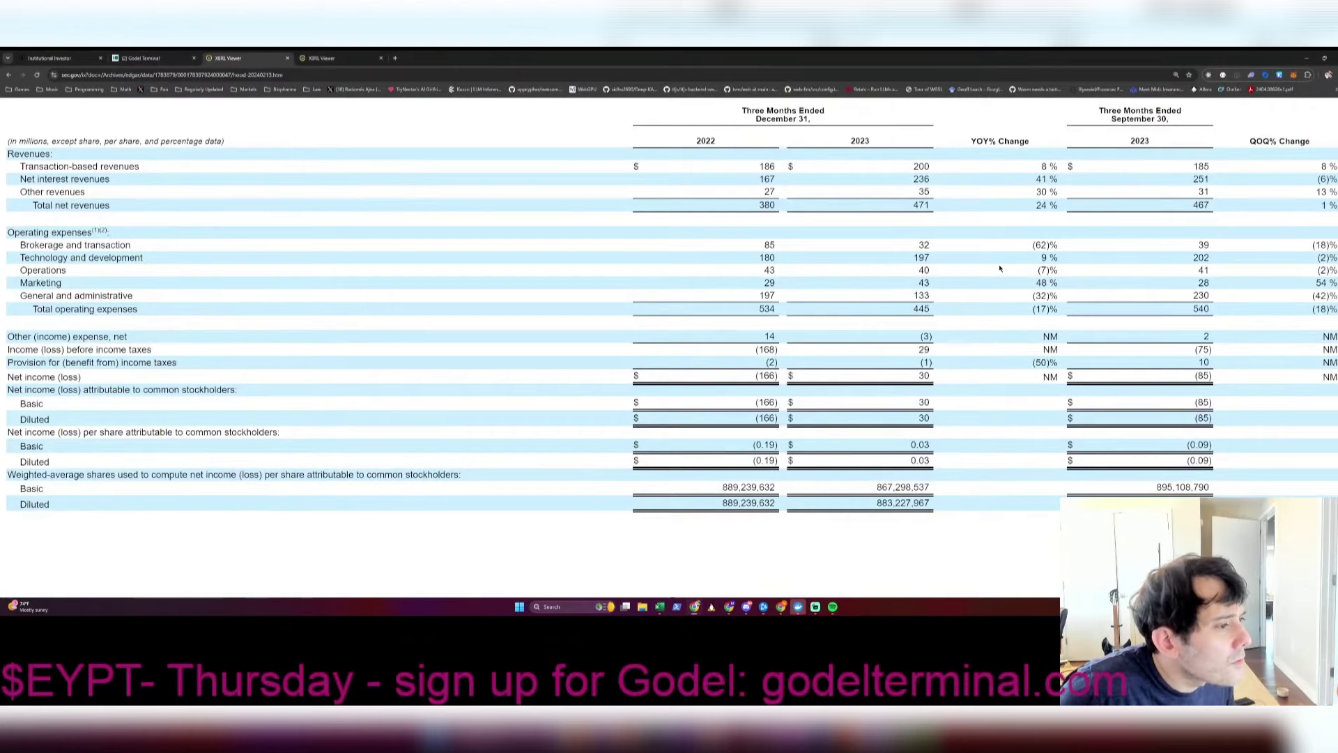
key(alt+Tab)
text(167)
key(Return)
text(27)
key(Return)
key(Return)
Step: Set the Q422 COGS in F19 to 85 and Tech in F21 to 180
key(alt+Tab)
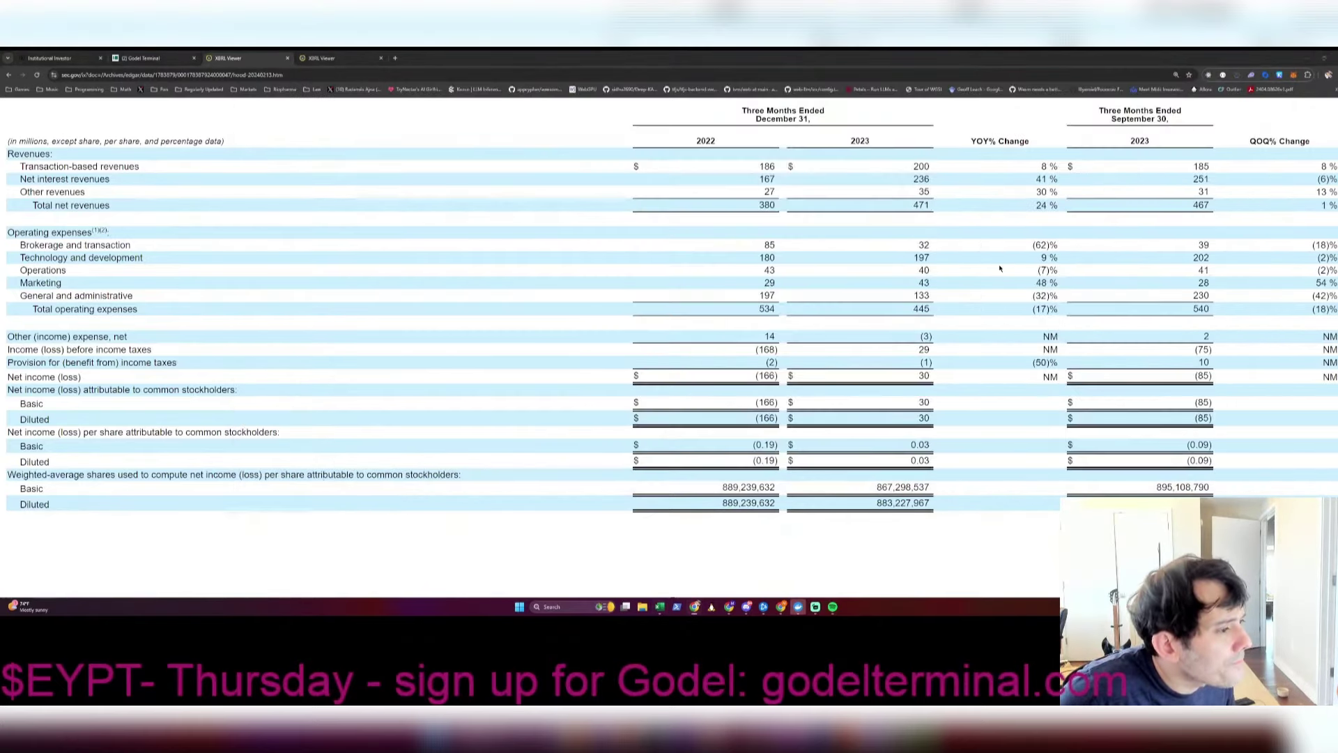
key(alt+Tab)
text(85)
key(Return)
key(Return)
text(180)
key(Return)
key(alt+Tab)
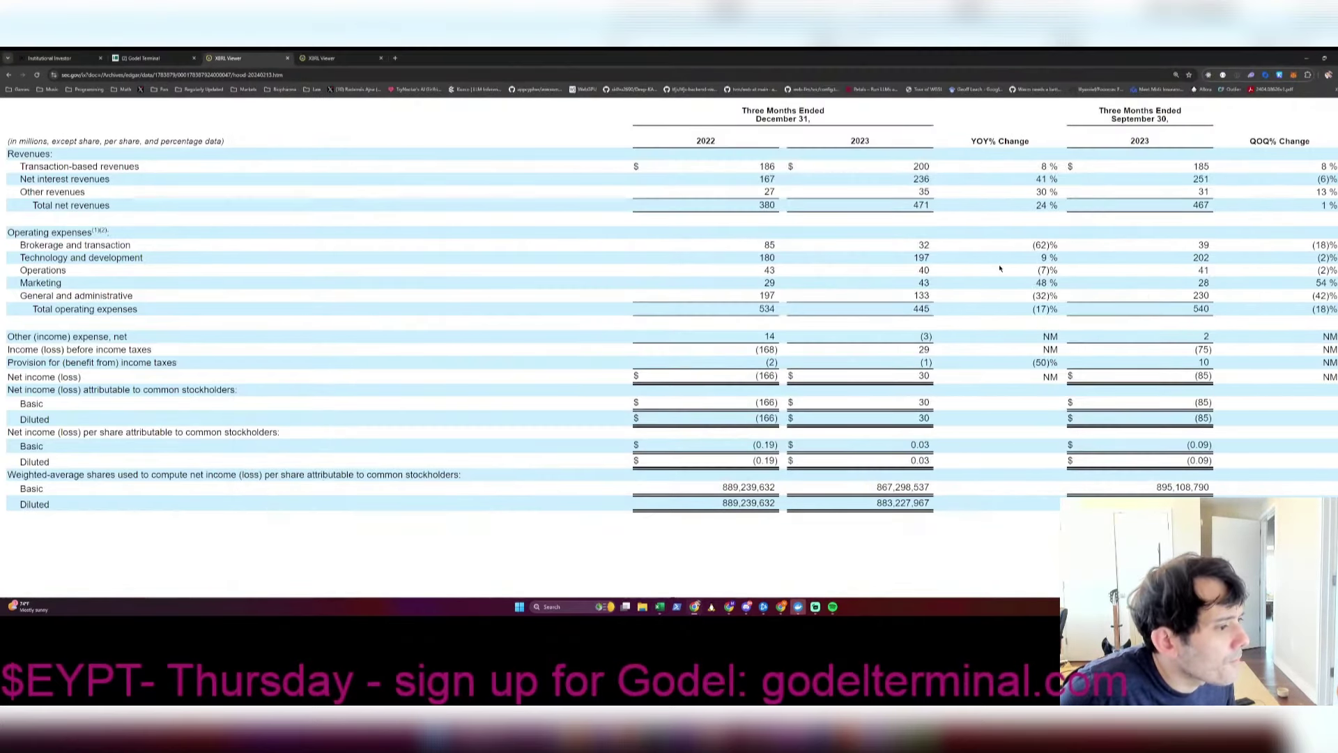
Step: Enter the Q422 Operations 43, Marketing 29 and G&A 197 from the December 2022 column of the press release
key(alt+Tab)
text(43)
key(Return)
text(29)
key(Return)
key(alt+Tab)
key(alt+Tab)
text(1)
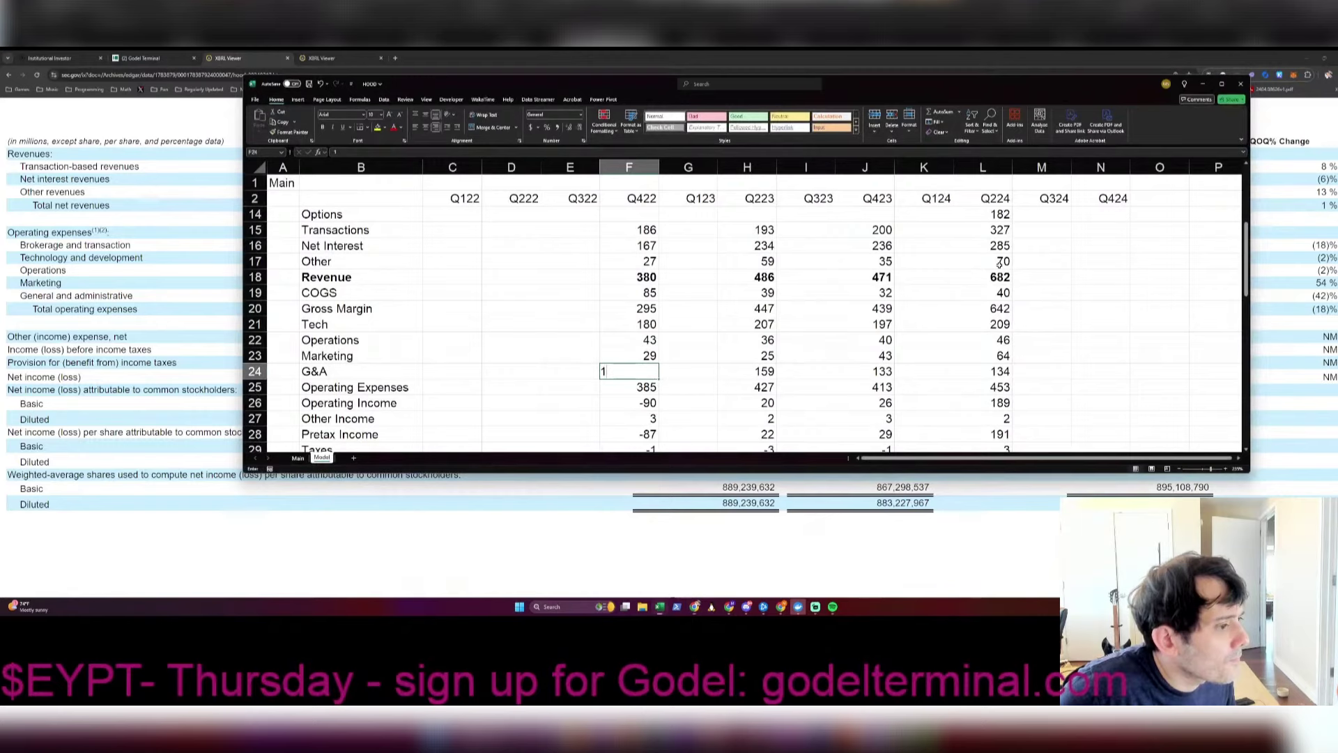
text(97)
key(Return)
key(alt+Tab)
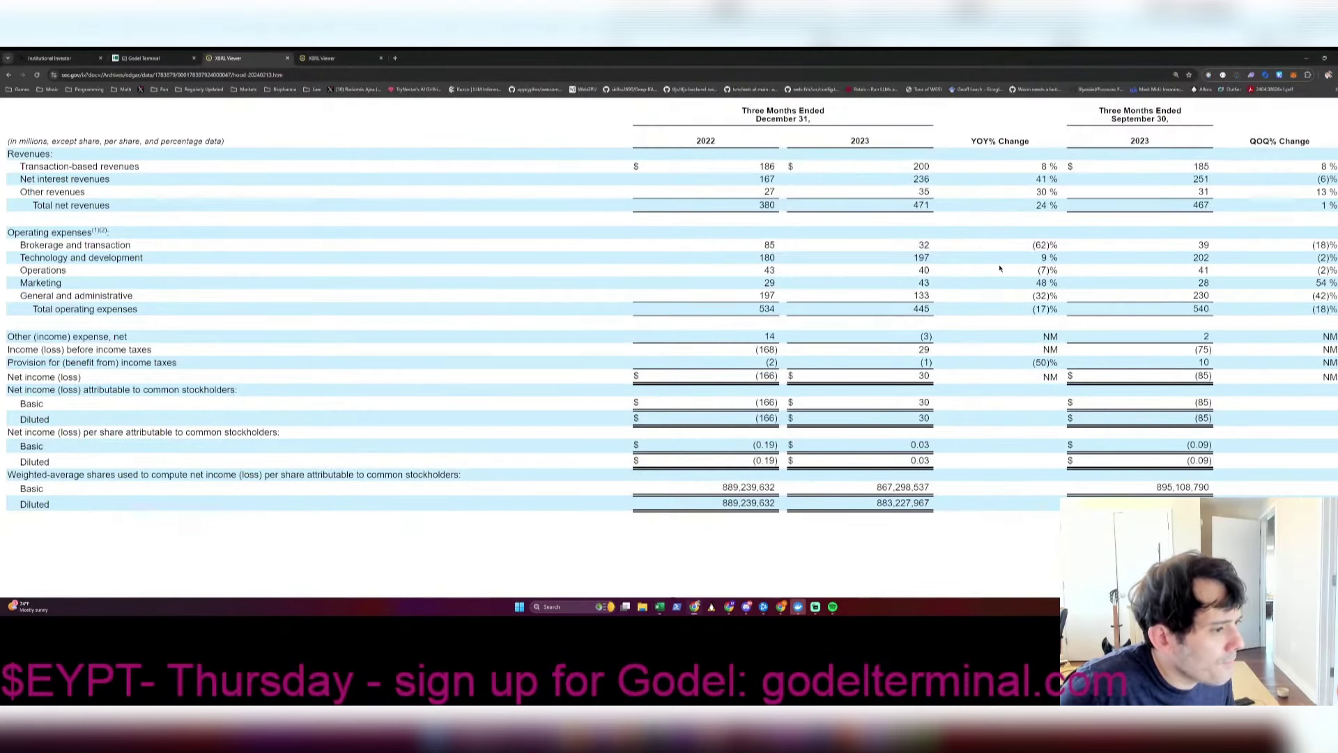
Step: Set the Q422 Other Income in F27 to -14, entering the reported other expense as a negative
key(alt+Tab)
text(133)
key(Return)
key(alt+Tab)
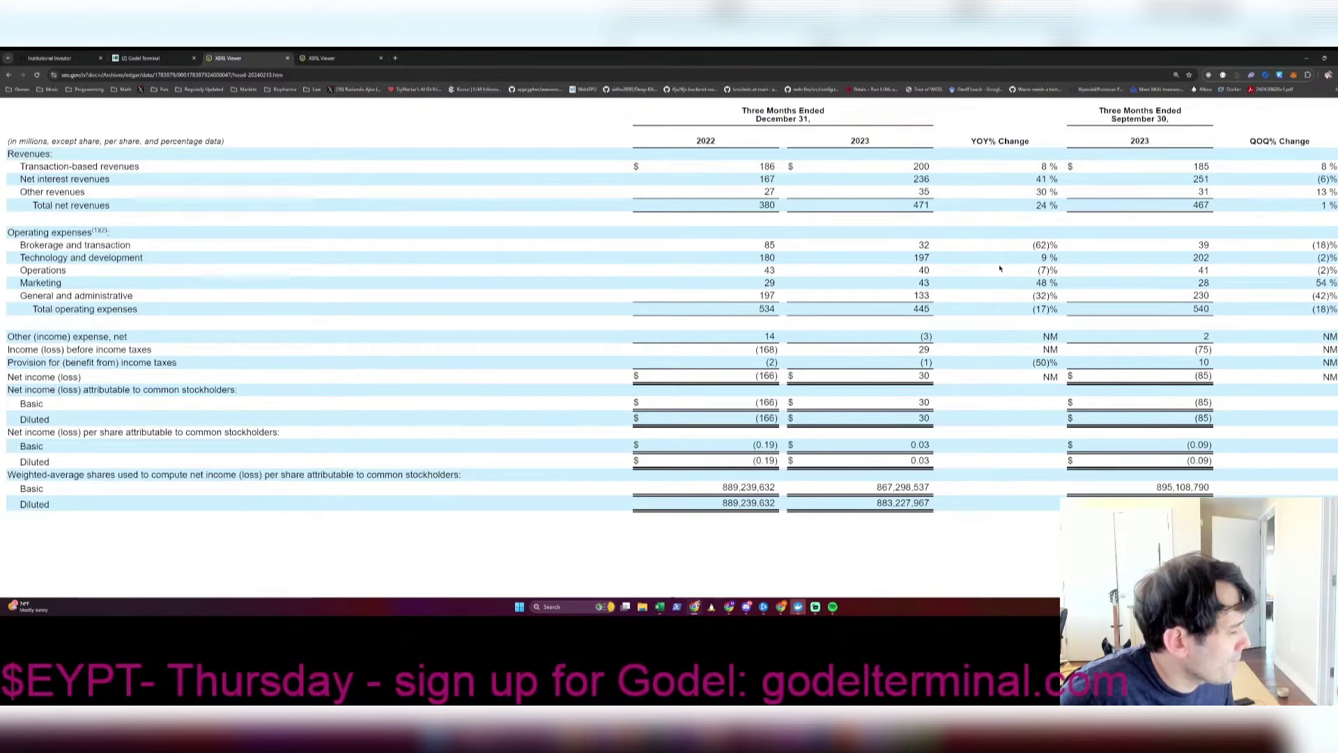
key(alt+Tab)
key(Up)
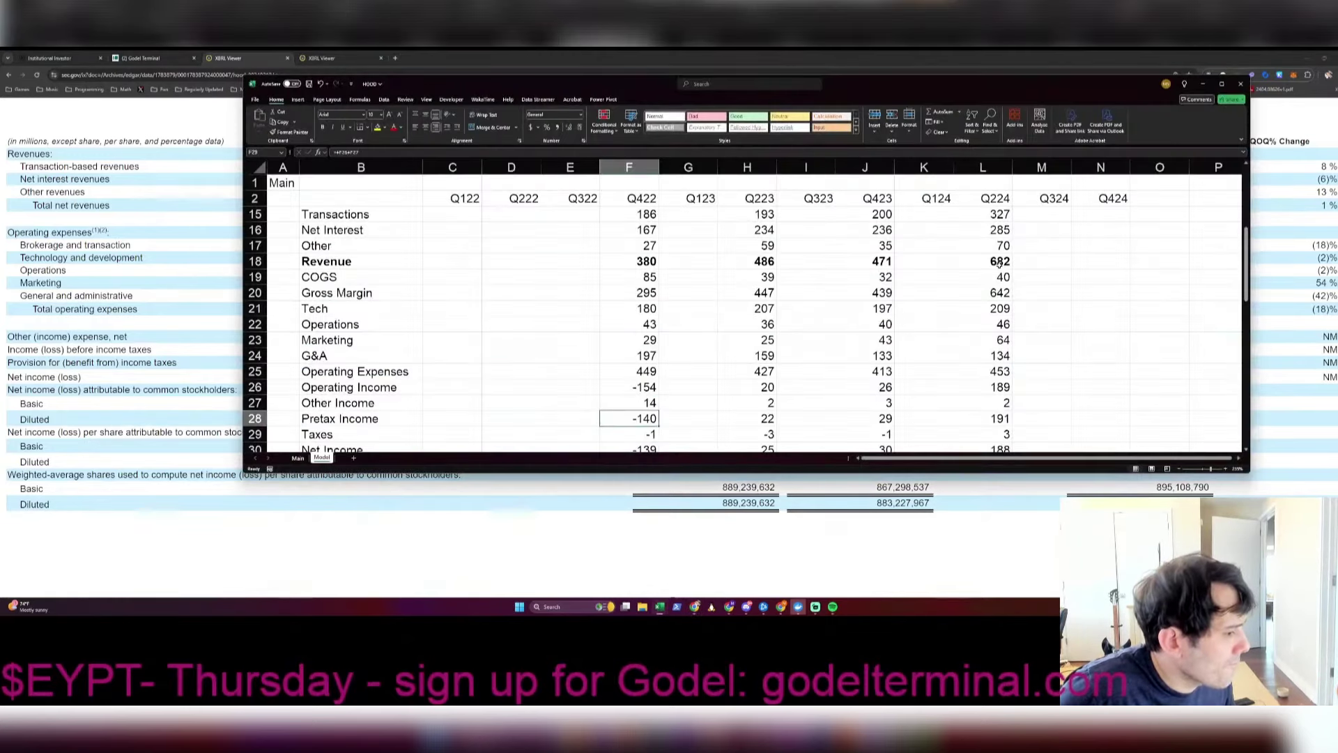
key(Up)
text(-14)
key(Return)
Step: Set the Q422 Taxes in F29 to -2 and the Shares in F32 to 889.2396 from the press release
key(Down)
key(alt+Tab)
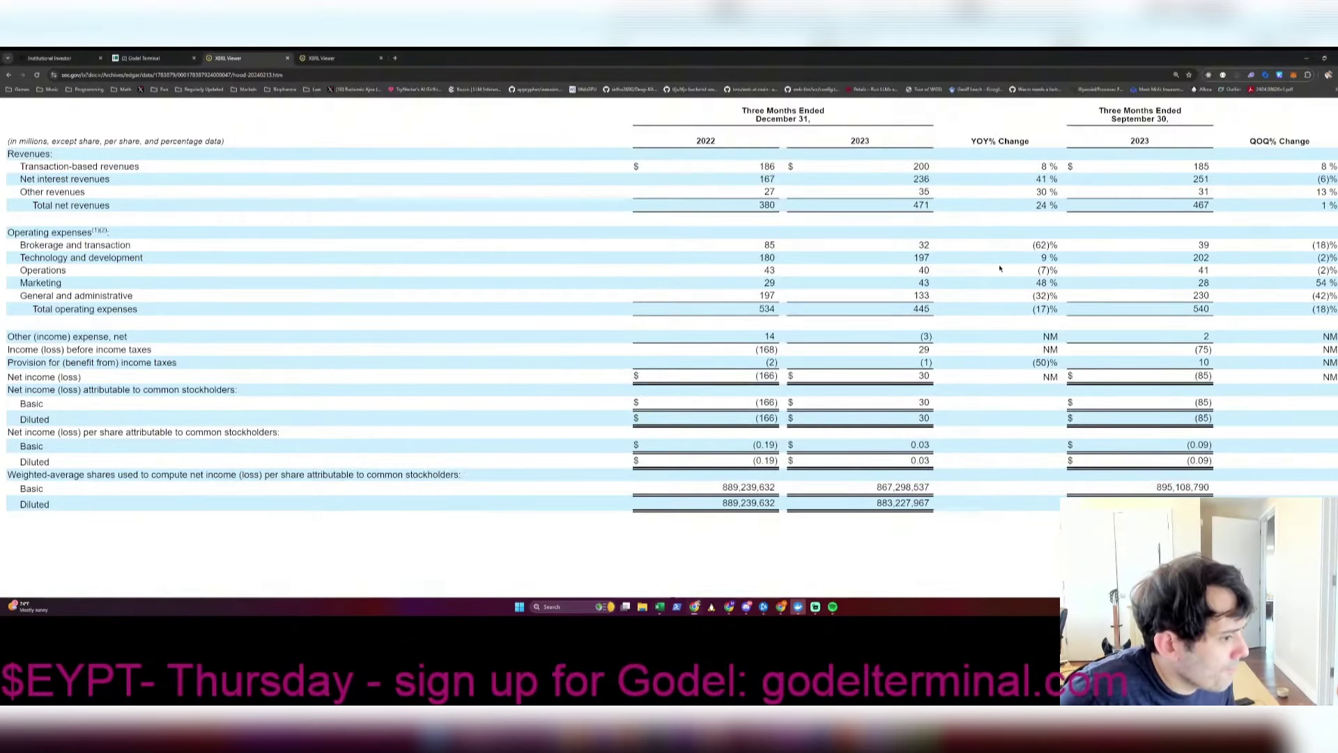
key(alt+Tab)
text(-2)
key(Return)
key(Down)
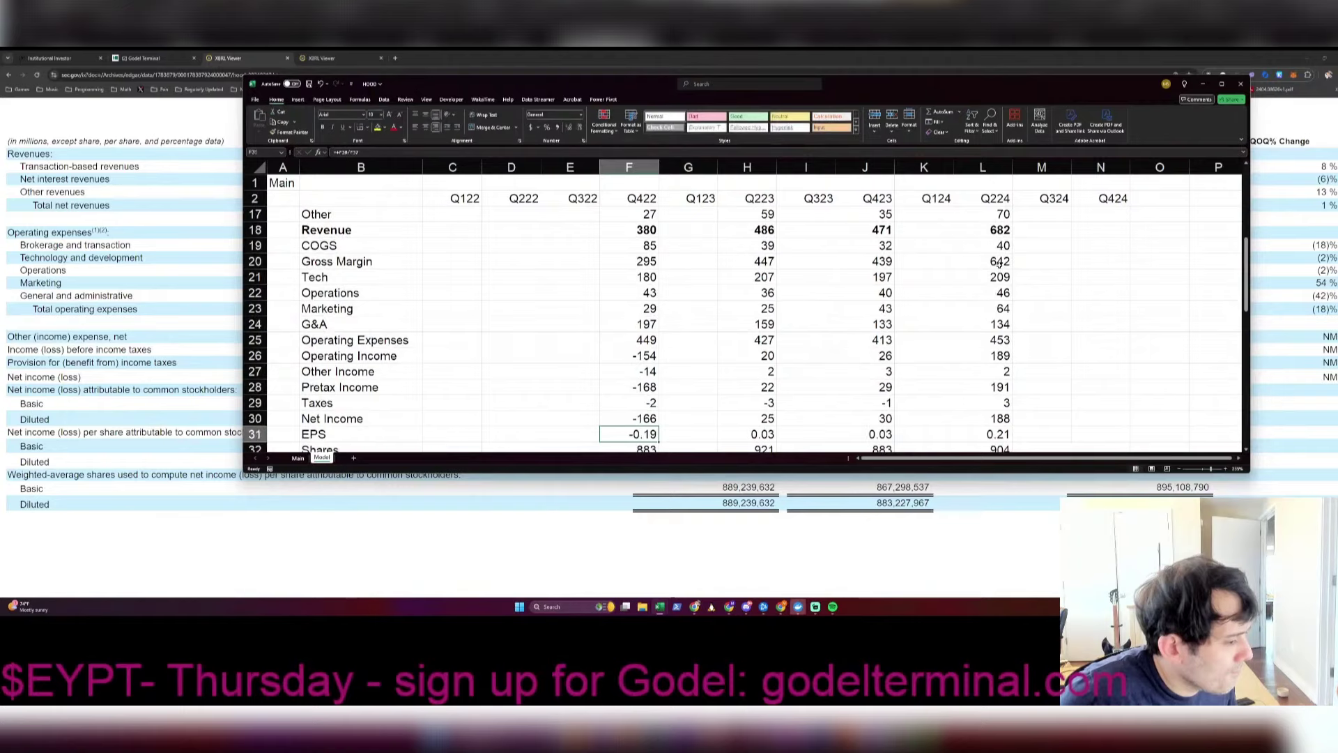
key(alt+Tab)
key(alt+Tab)
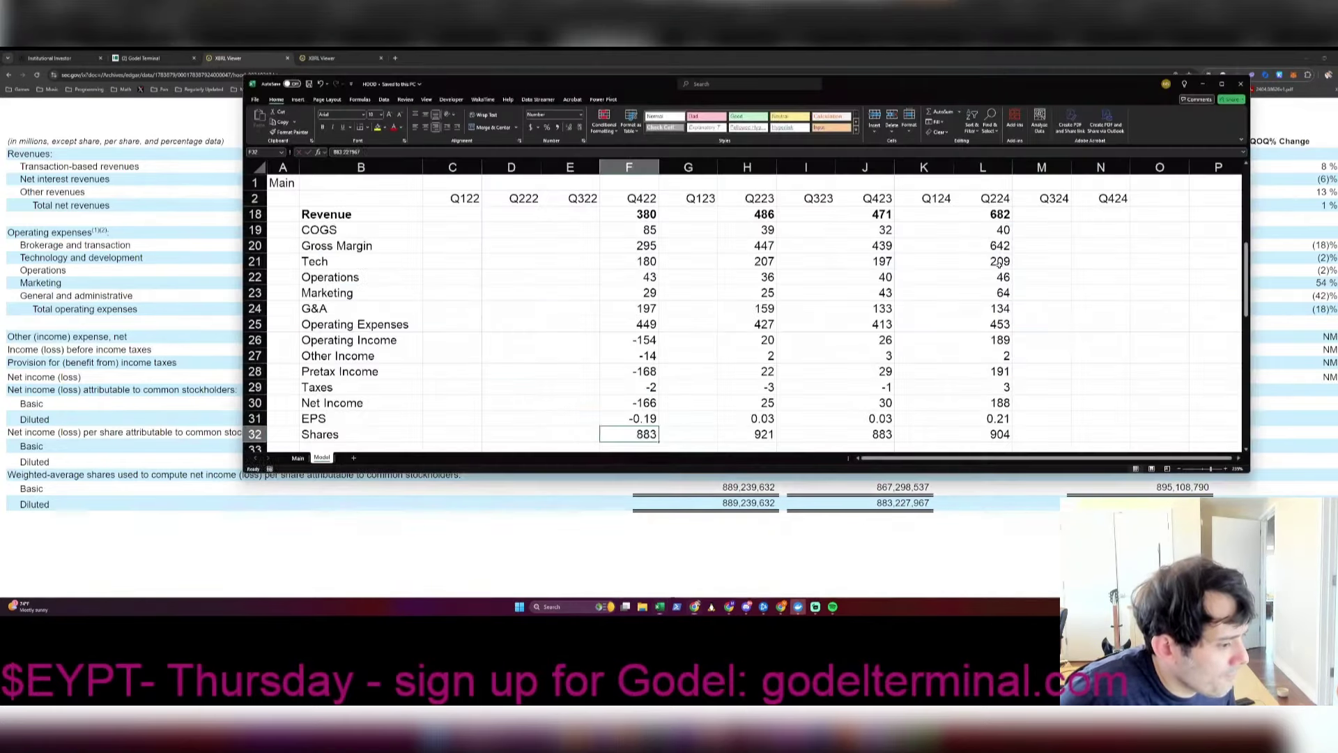
text(889.2396)
key(Return)
Step: Find the cash flow statement in the press release and enter the Q423 CFFO of 960 in J55
scroll(998, 264, down, 5)
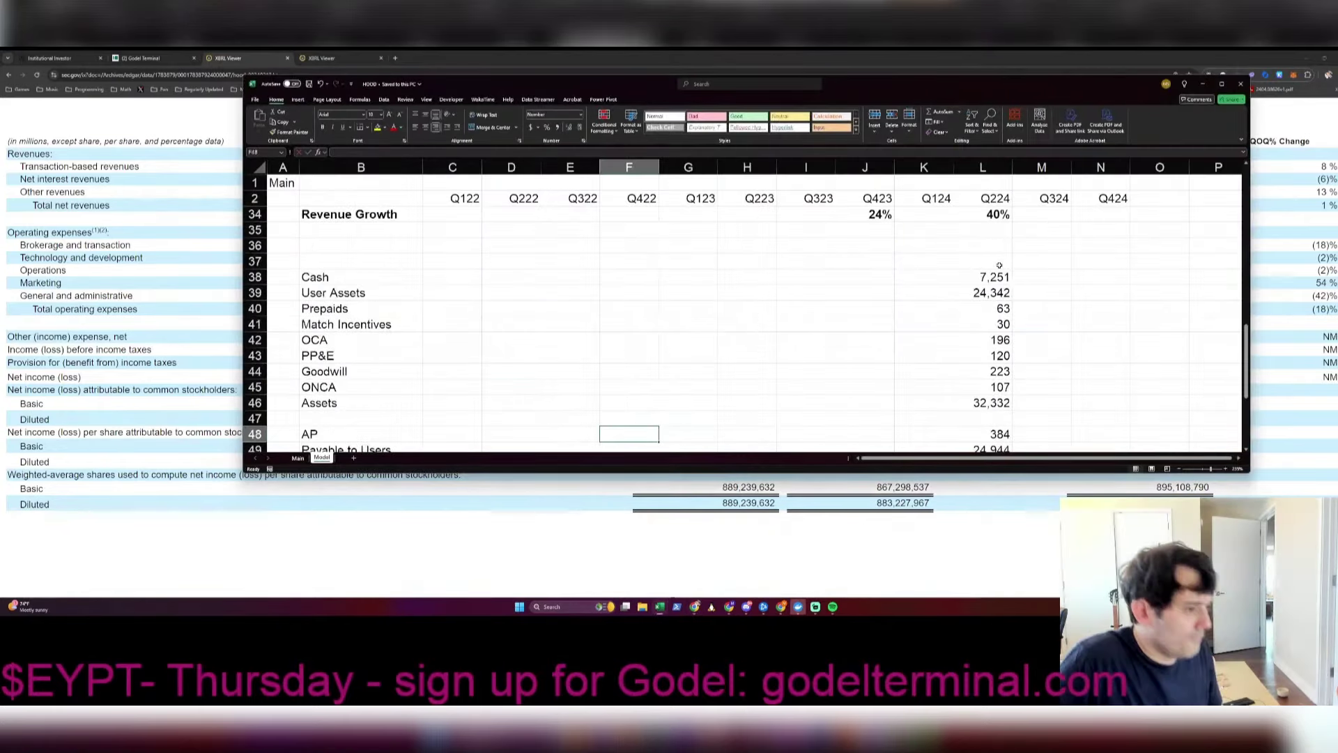
key(alt+Tab)
scroll(999, 268, down, 7)
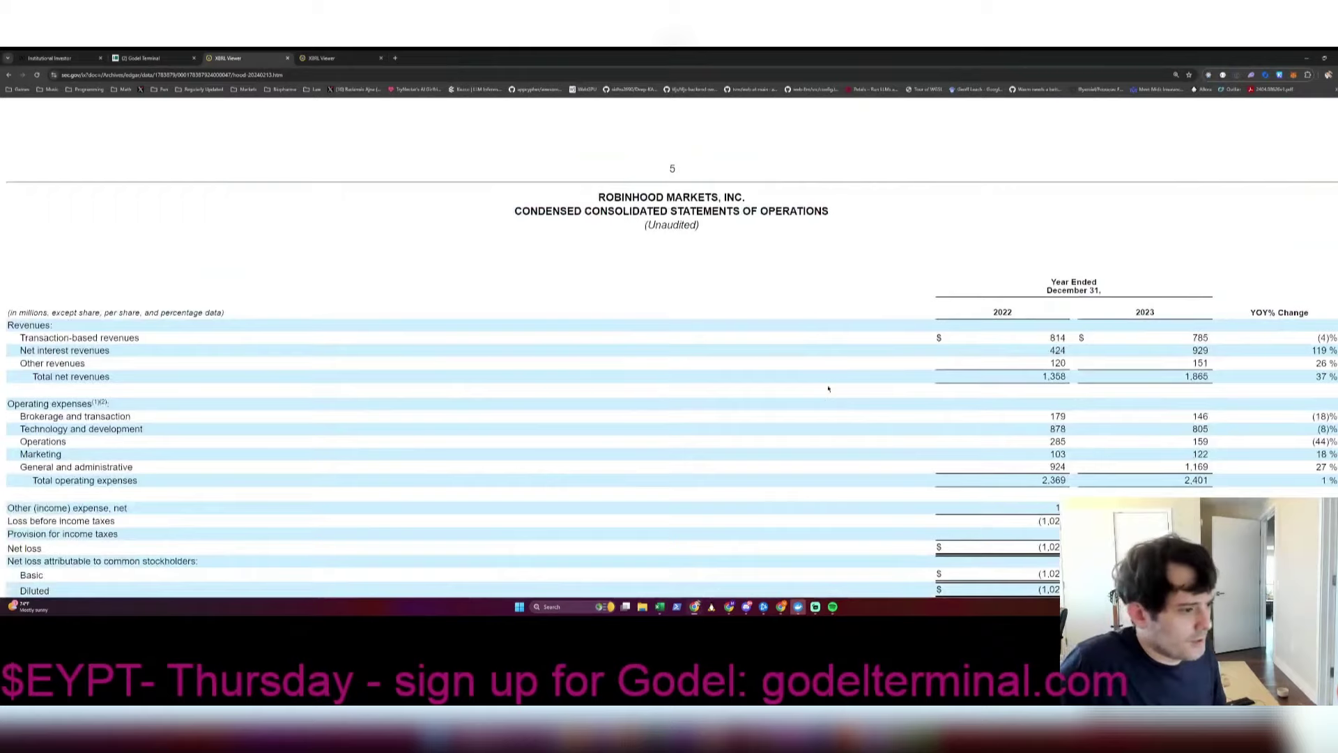
scroll(828, 385, down, 10)
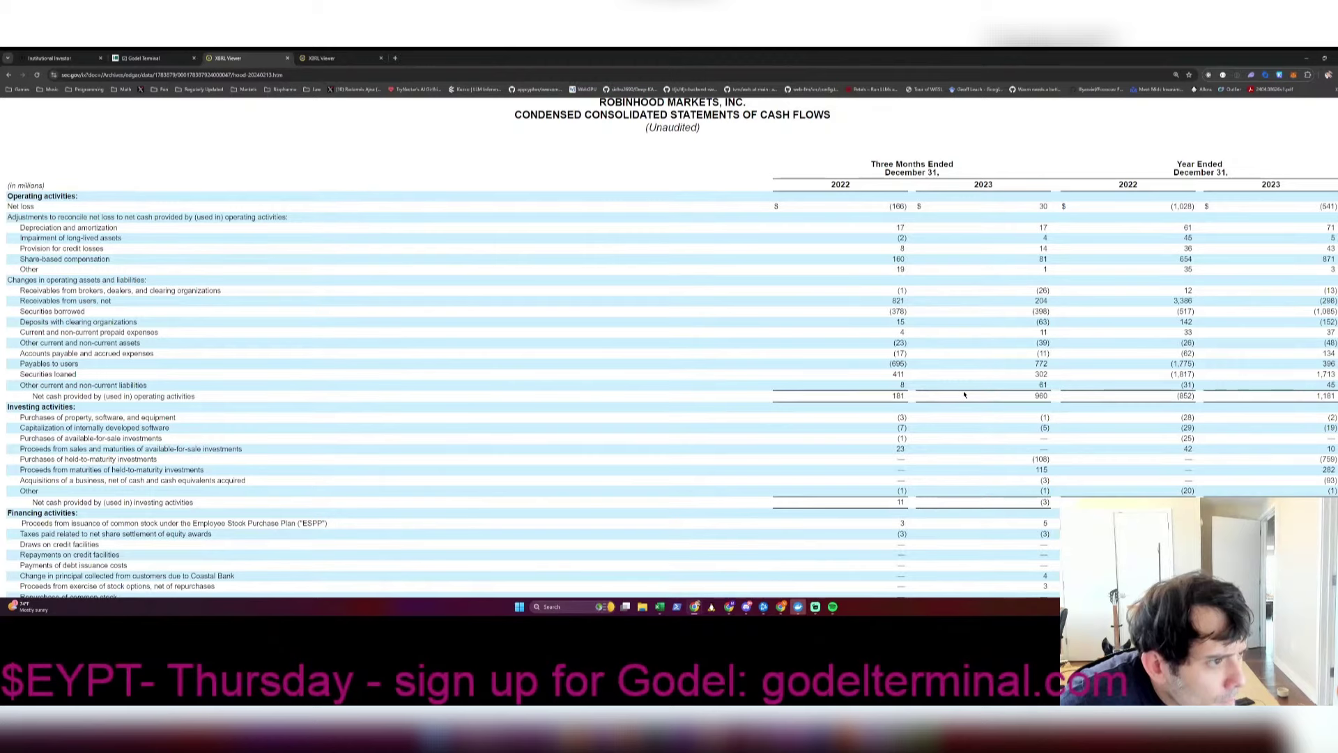
key(alt+Tab)
scroll(912, 361, down, 4)
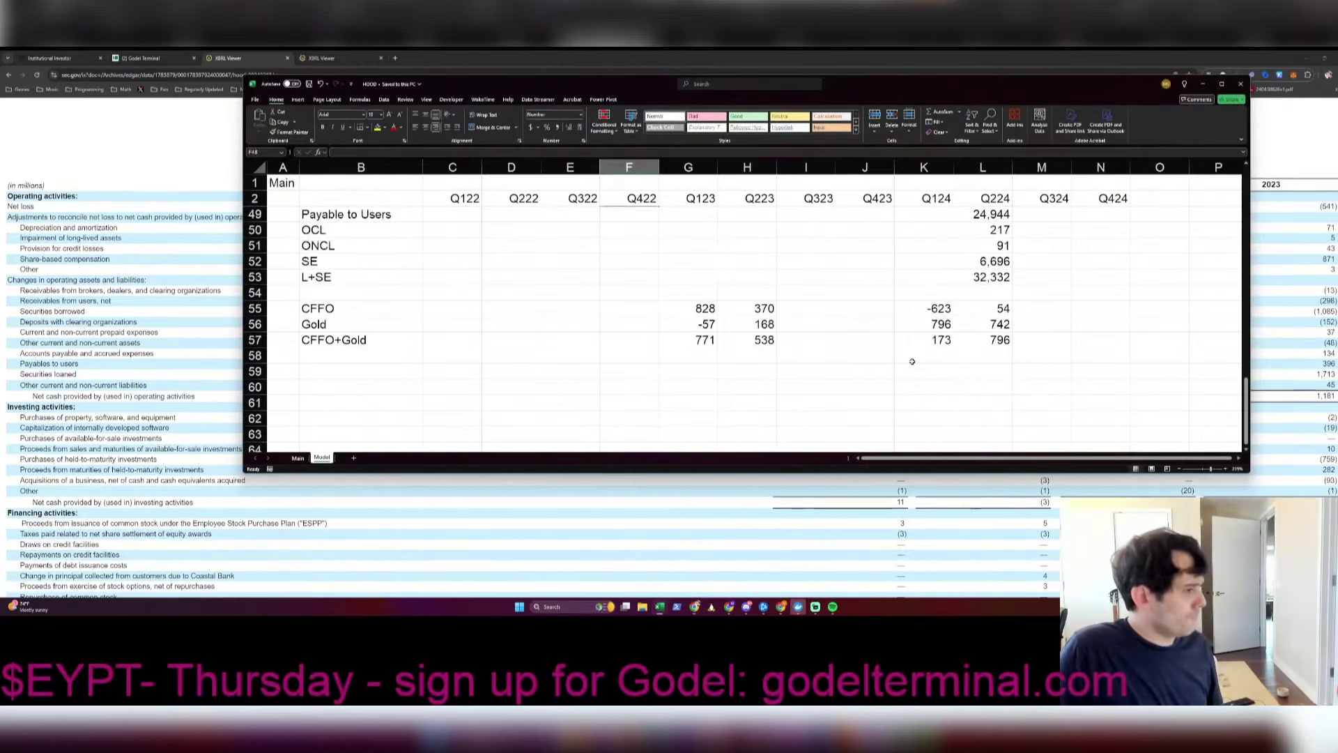
key(alt+Tab)
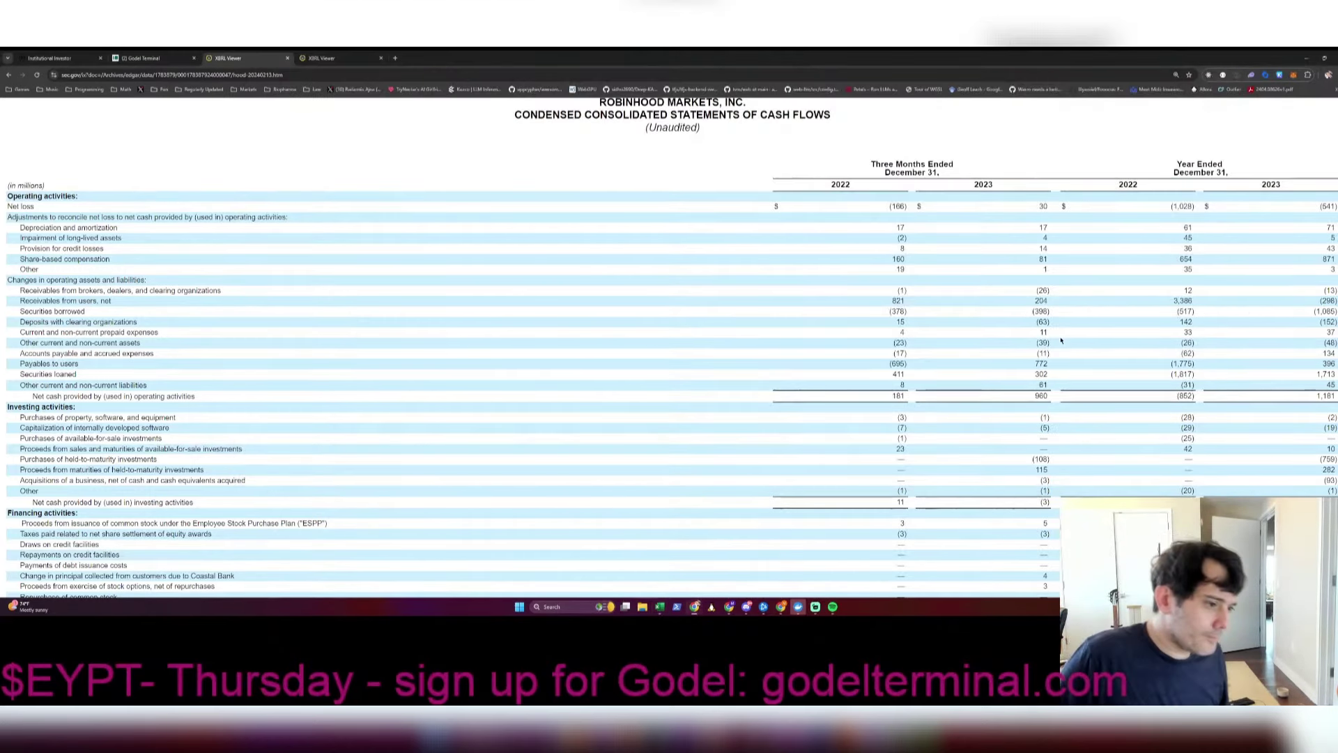
key(alt+Tab)
text(960)
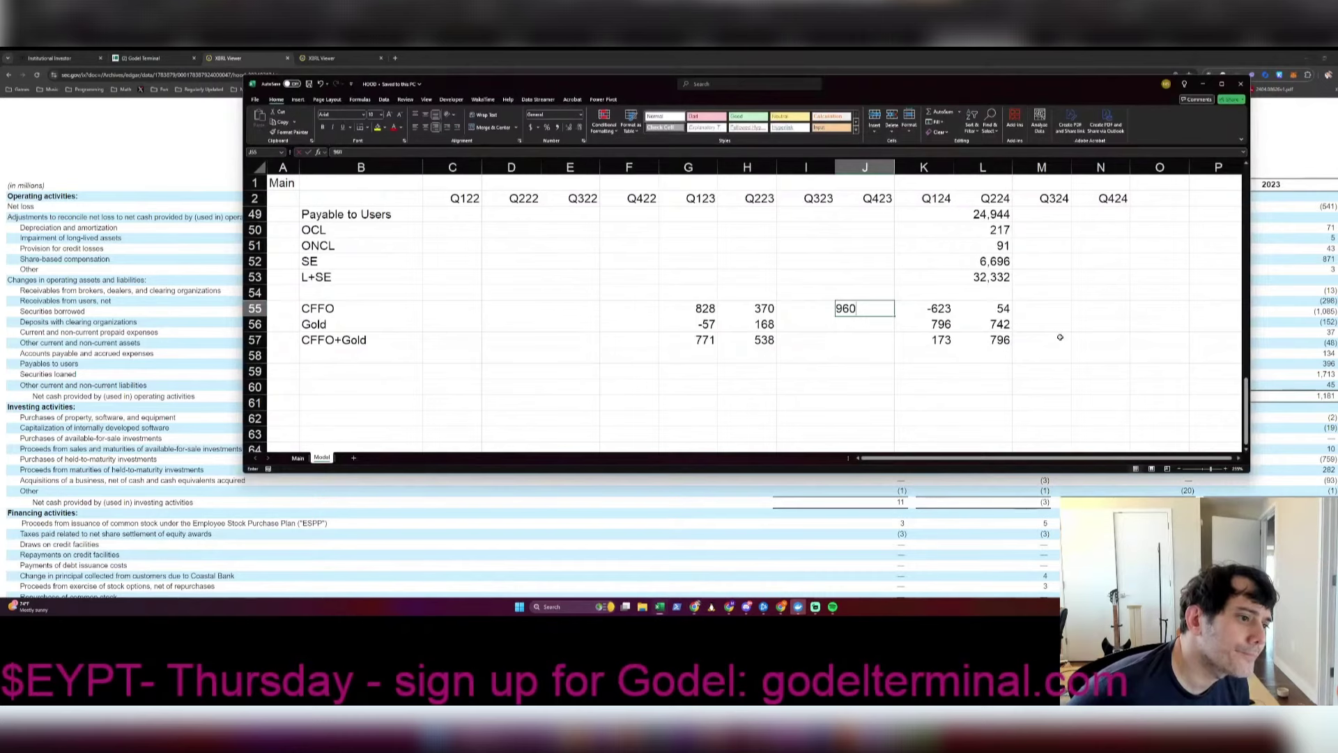
key(Return)
Step: Enter the Q422 CFFO of 181 in F55 from the December 2022 three-month column
key(alt+Tab)
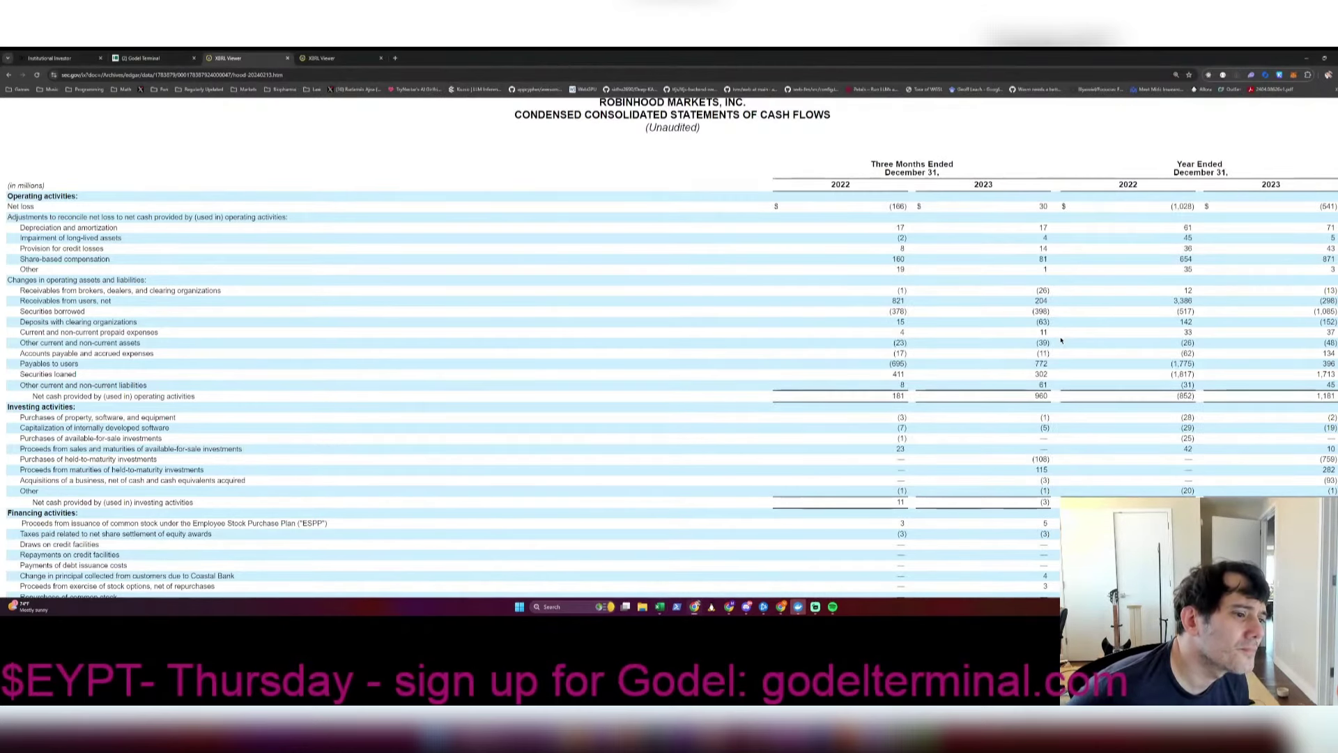
key(alt+Tab)
key(Up)
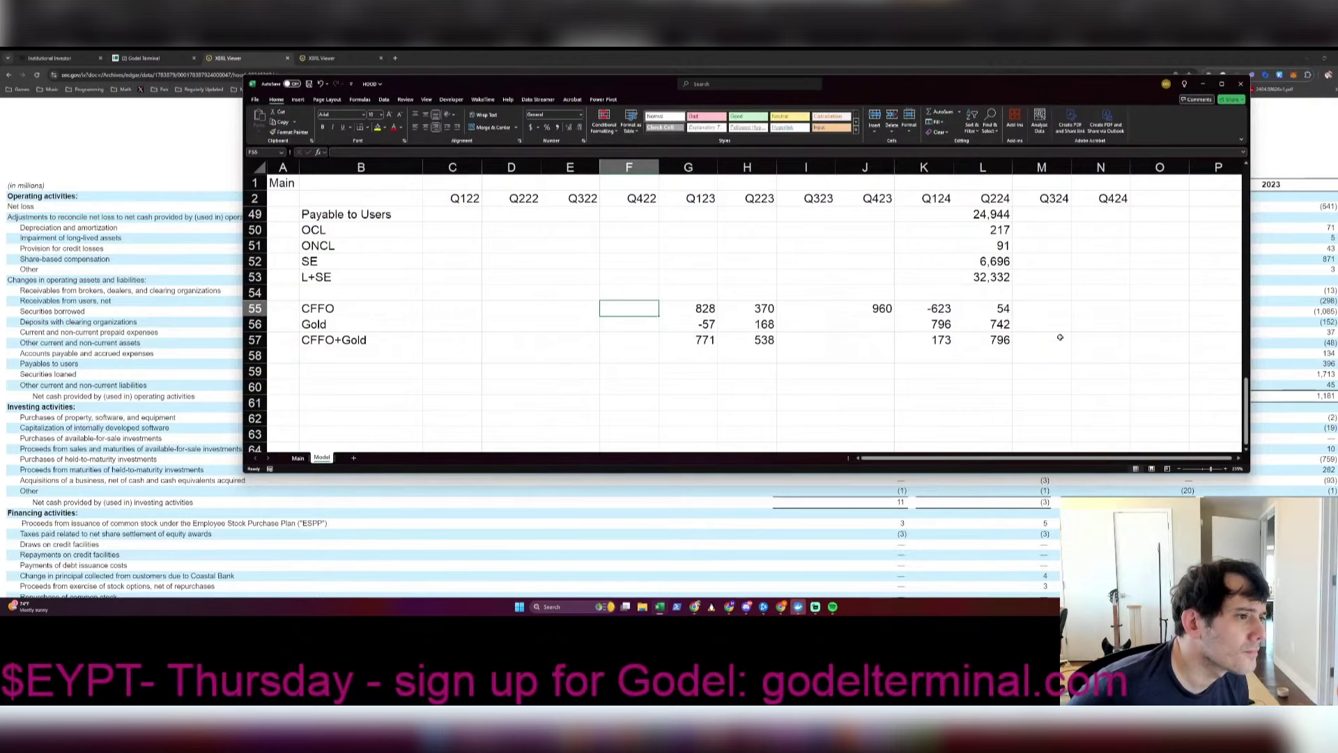
key(Left)
text(181)
key(Return)
Step: Derive the Q323 CFFO in I55 as the full-year 1181 minus the Q423, Q223 and Q123 values
key(alt+Tab)
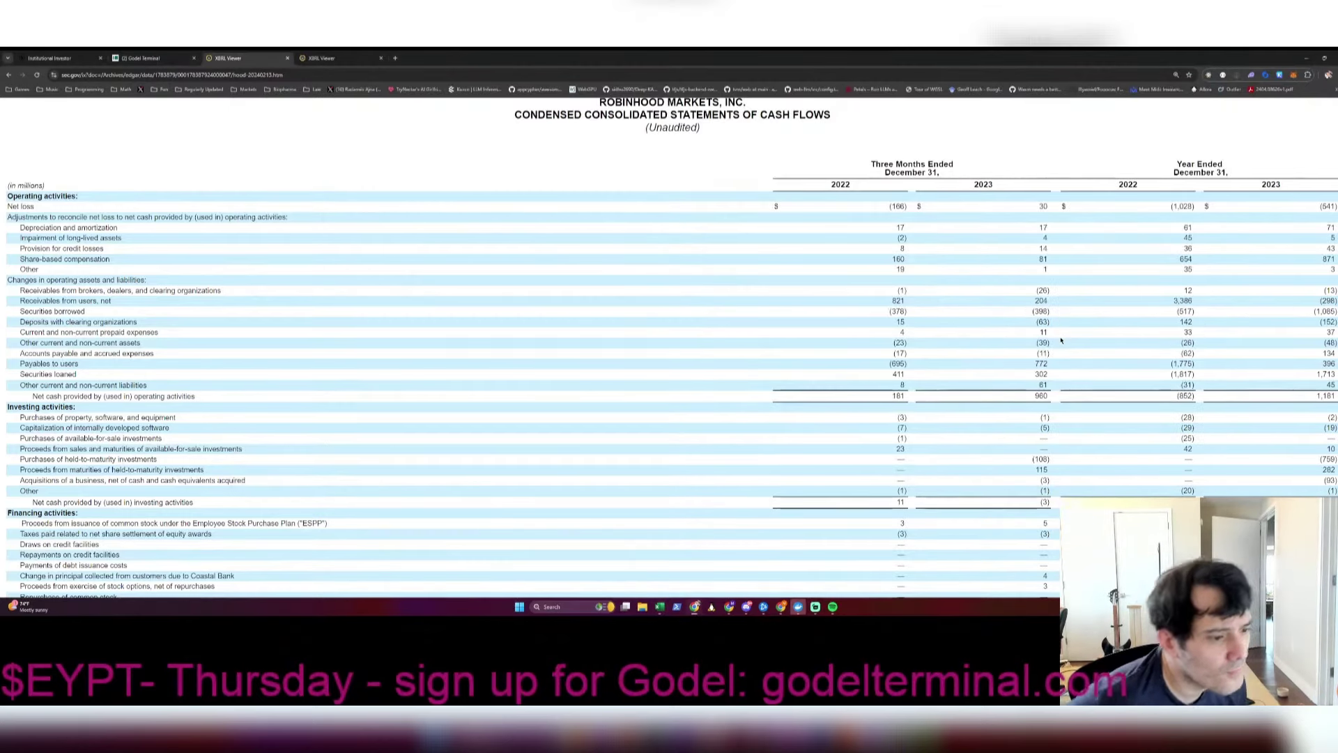
key(alt+Tab)
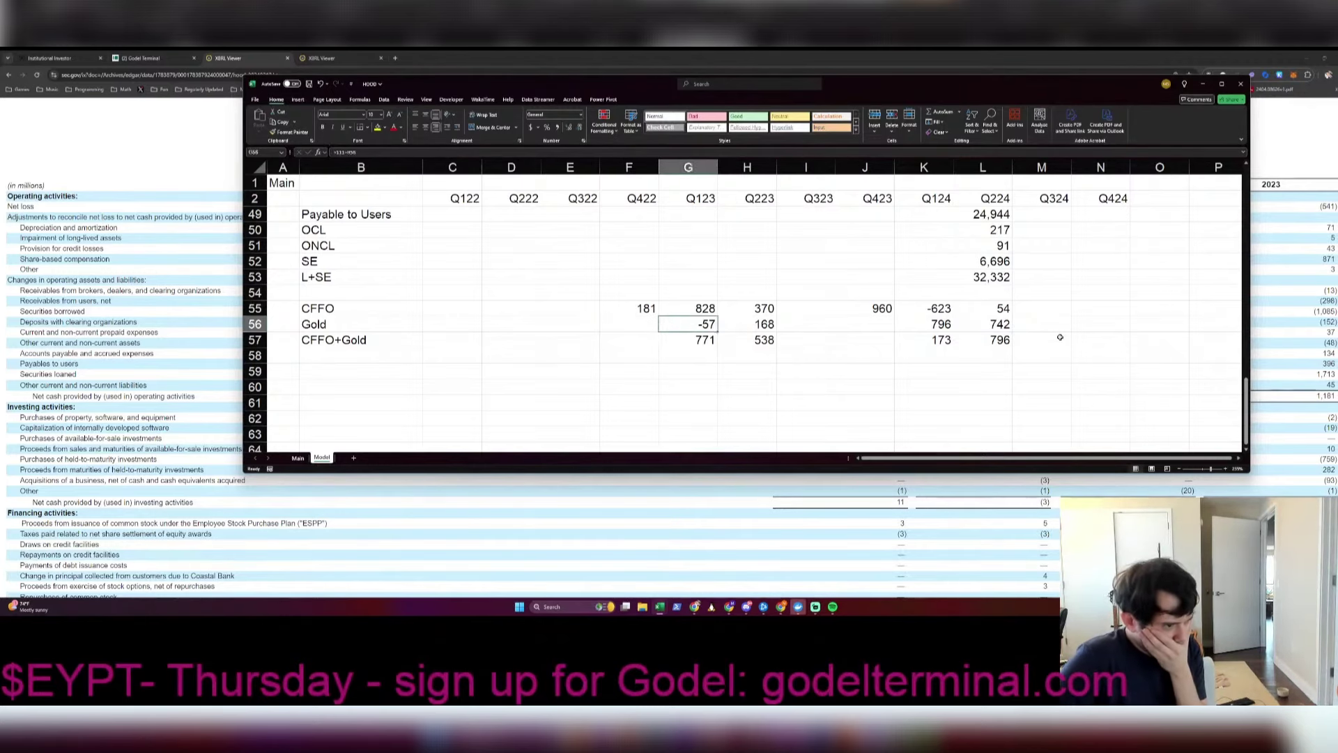
key(Up)
key(Right)
key(Right)
key(Right)
key(alt+Tab)
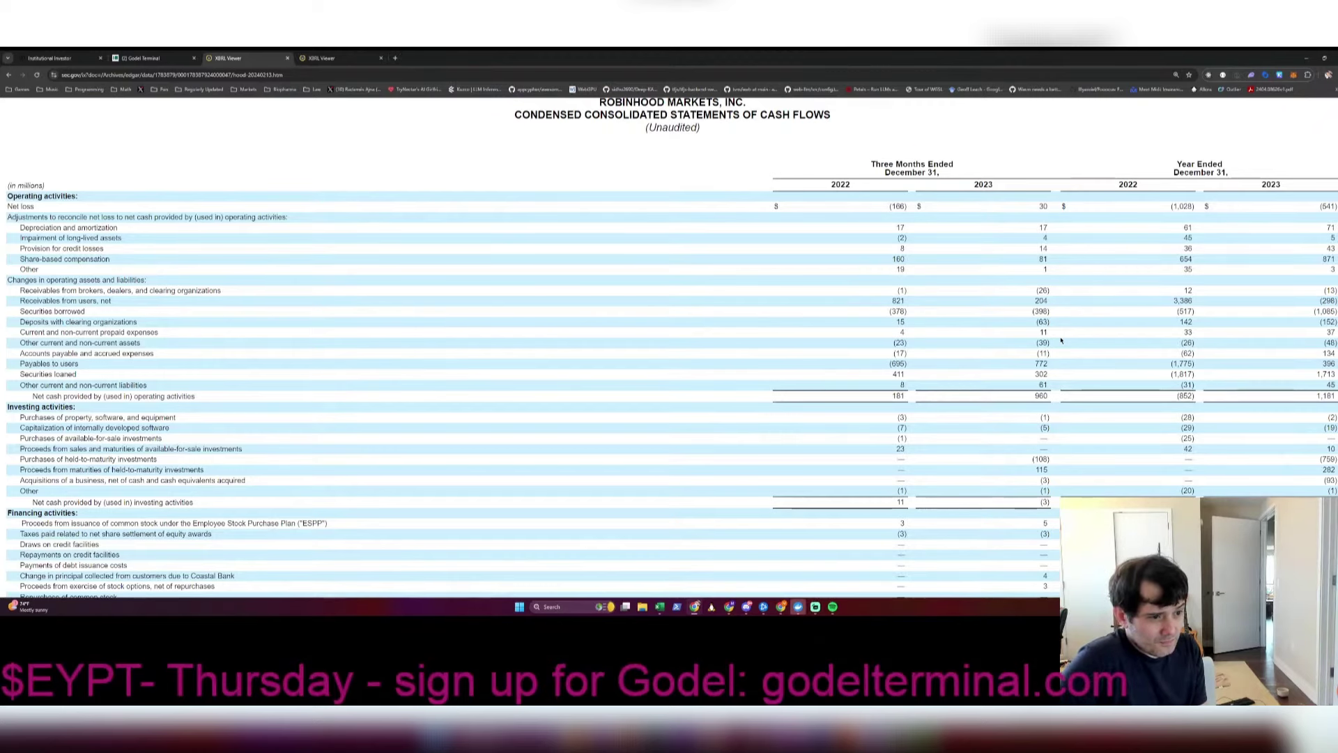
key(alt+Tab)
text(+11)
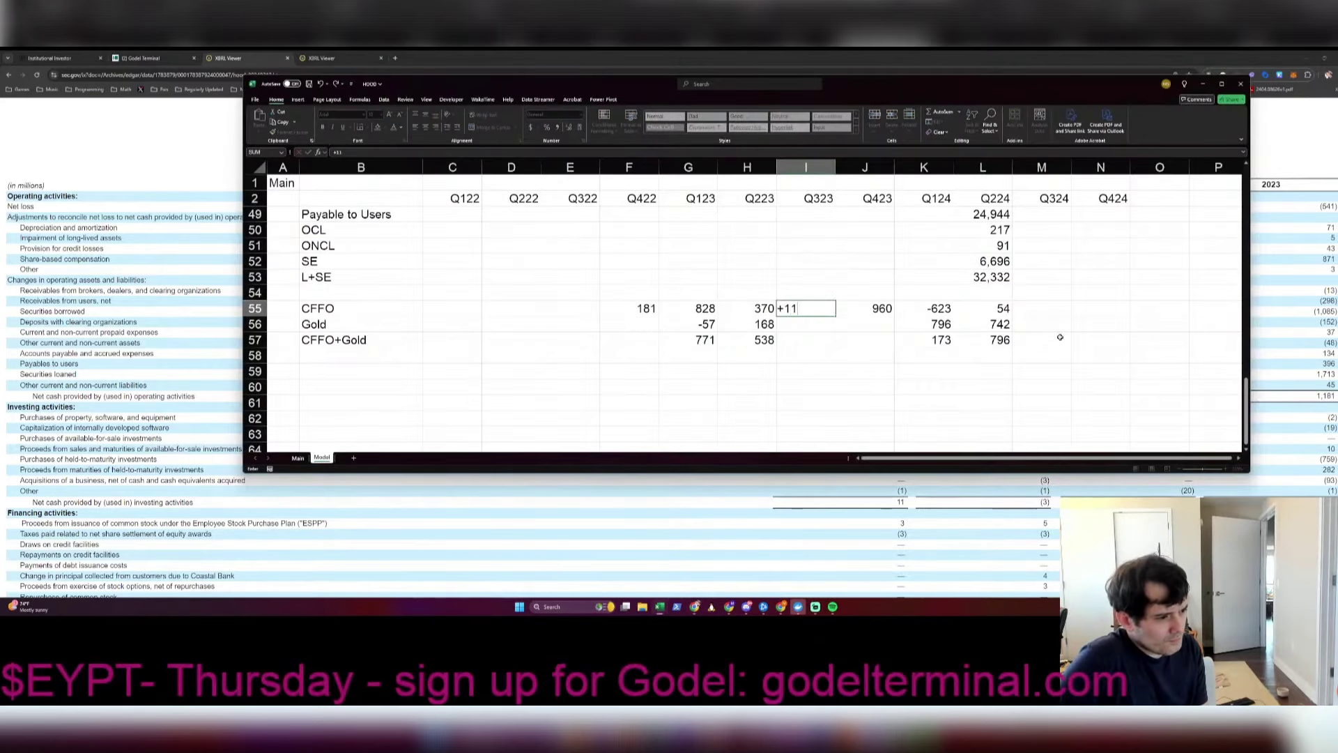
text(81-)
key(Right)
text(-)
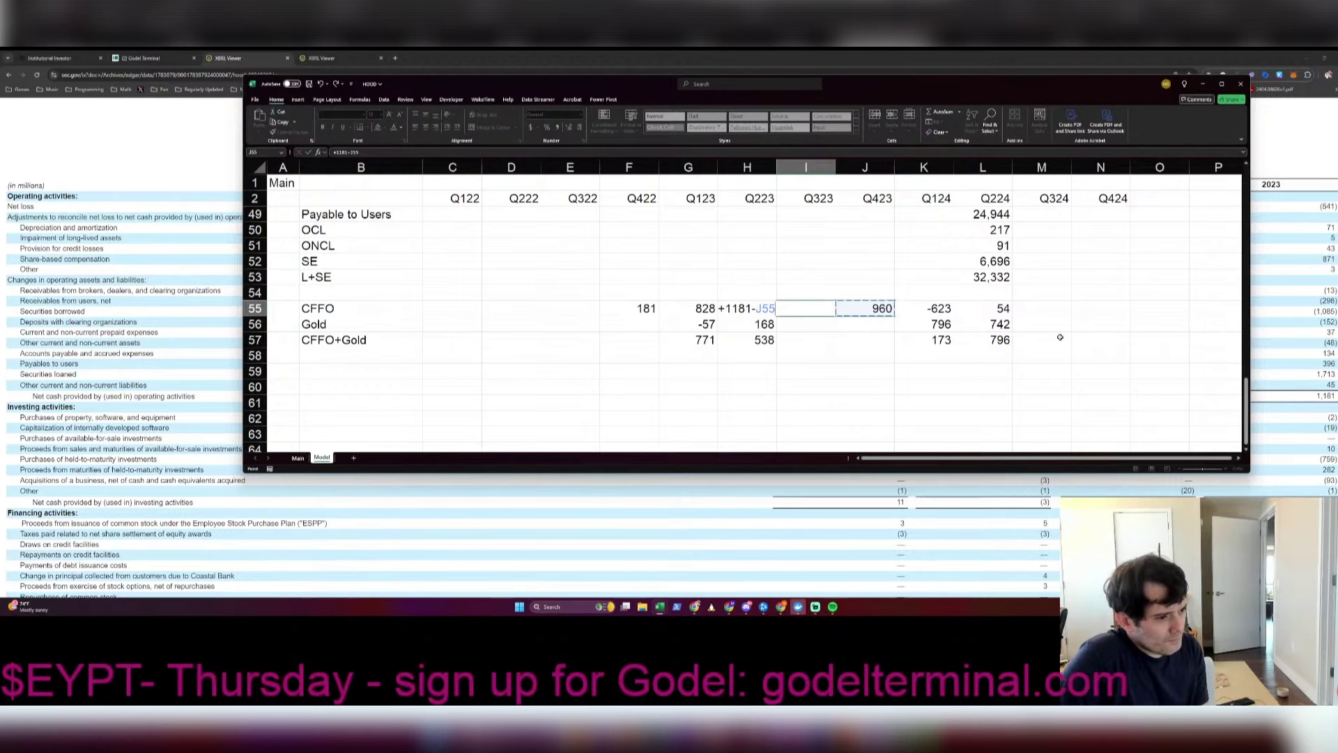
key(Left)
key(Return)
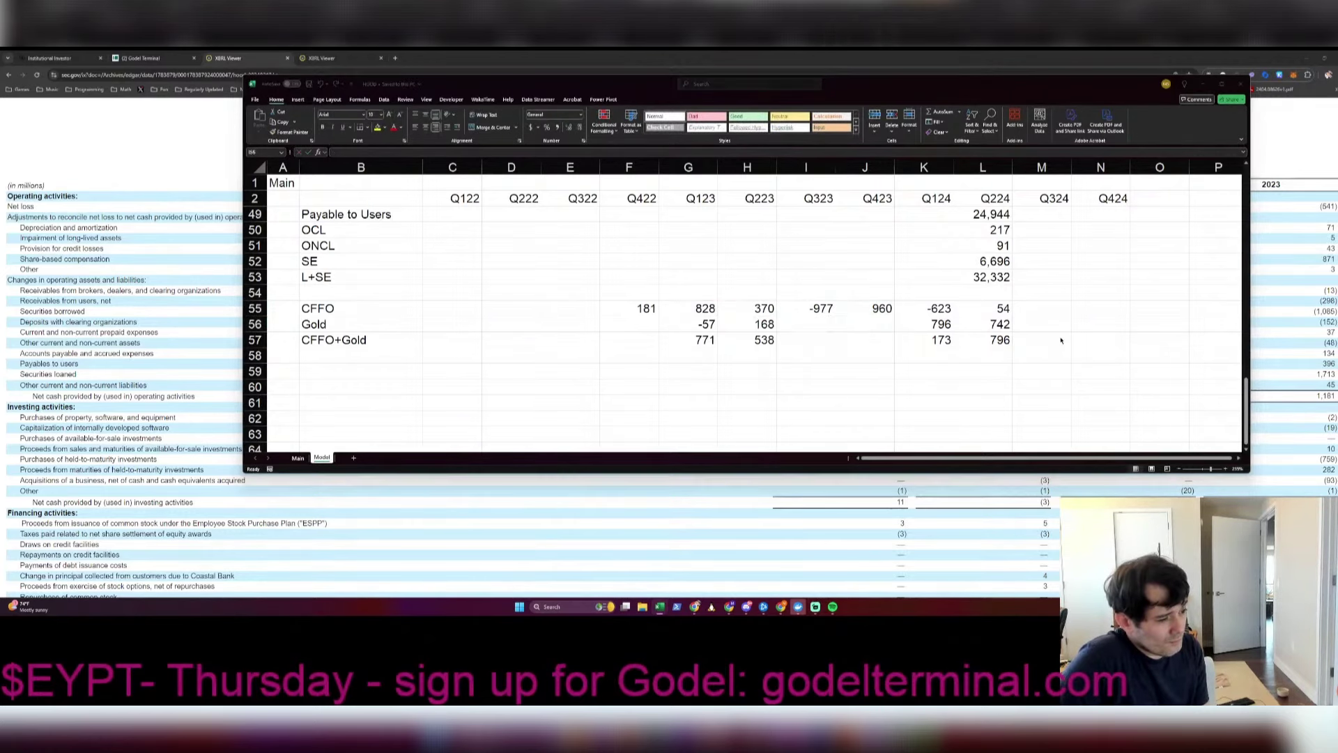
Step: Enter the Q423 Gold value of 204 in J56 from the receivables from users line
key(alt+Tab)
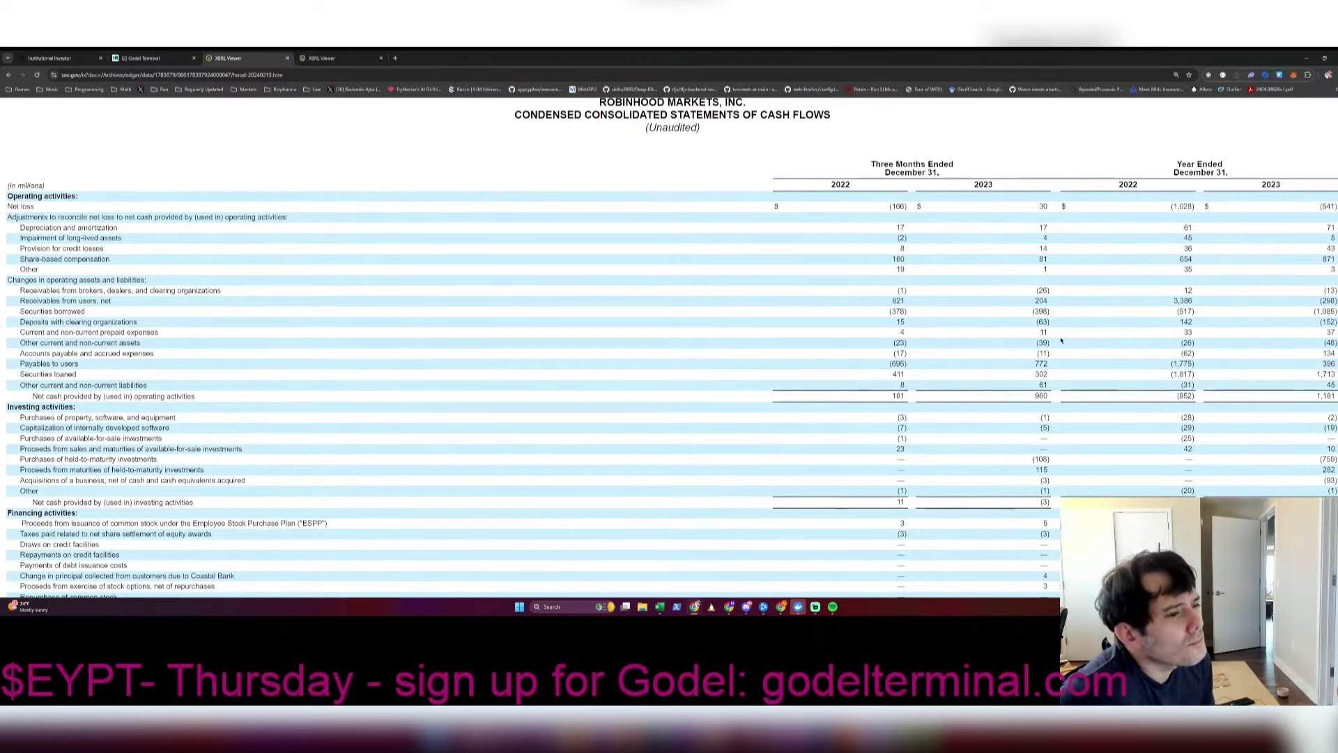
key(alt+Tab)
key(Right)
key(Up)
key(Down)
text(204)
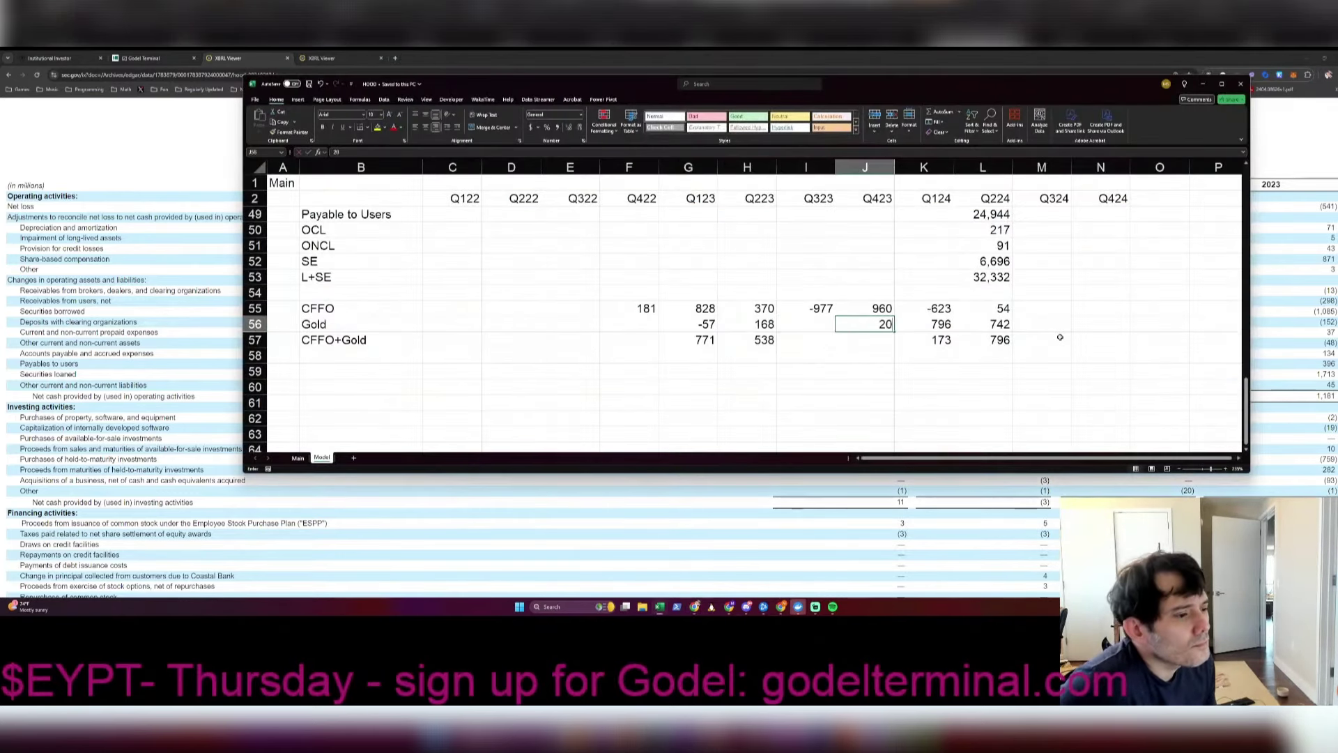
key(Return)
Step: Calculate the Q423 CFFO+Gold in J57 as the sum of J55 and J56
key(Right)
key(Left)
text(=)
key(Up)
key(Up)
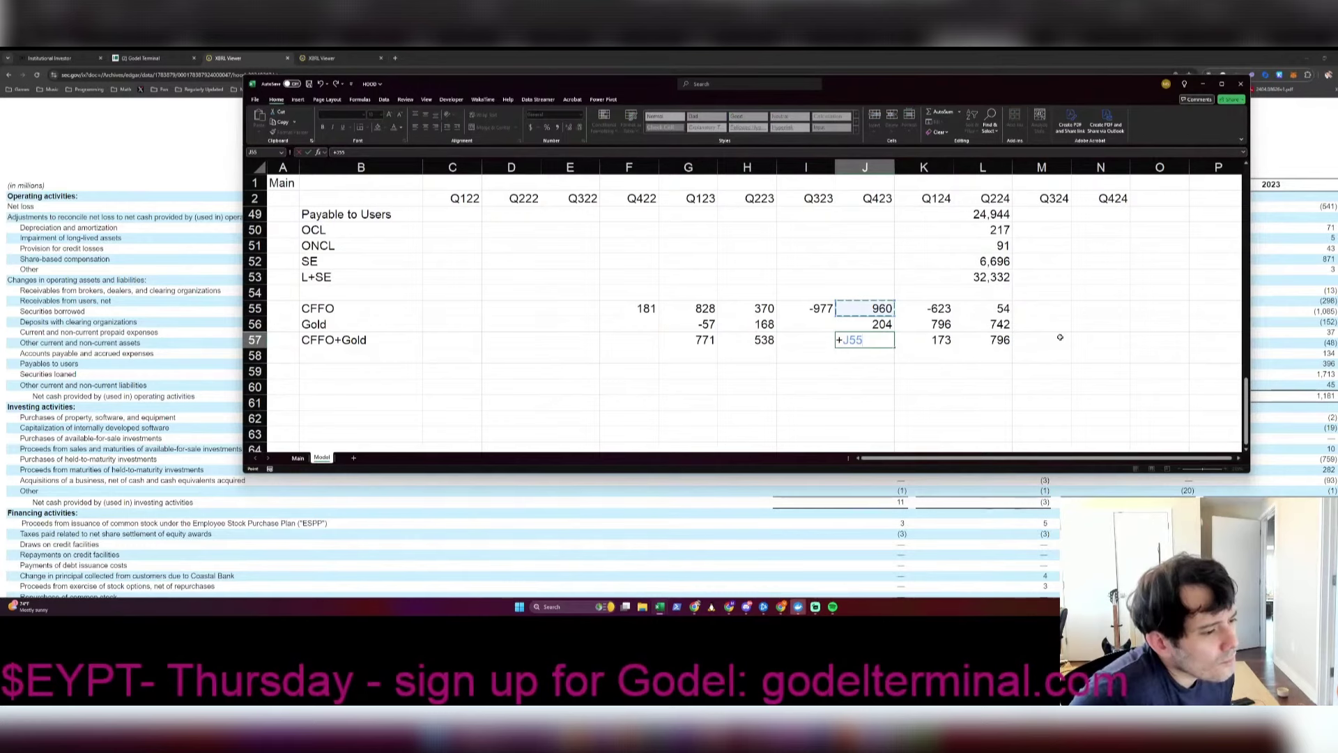
text(+)
key(Up)
key(Return)
Step: Derive the Q323 Gold in I56 as -298 minus the Q423, Q223 and Q123 values, and fill the CFFO+Gold sum in I57
key(Left)
key(alt+Tab)
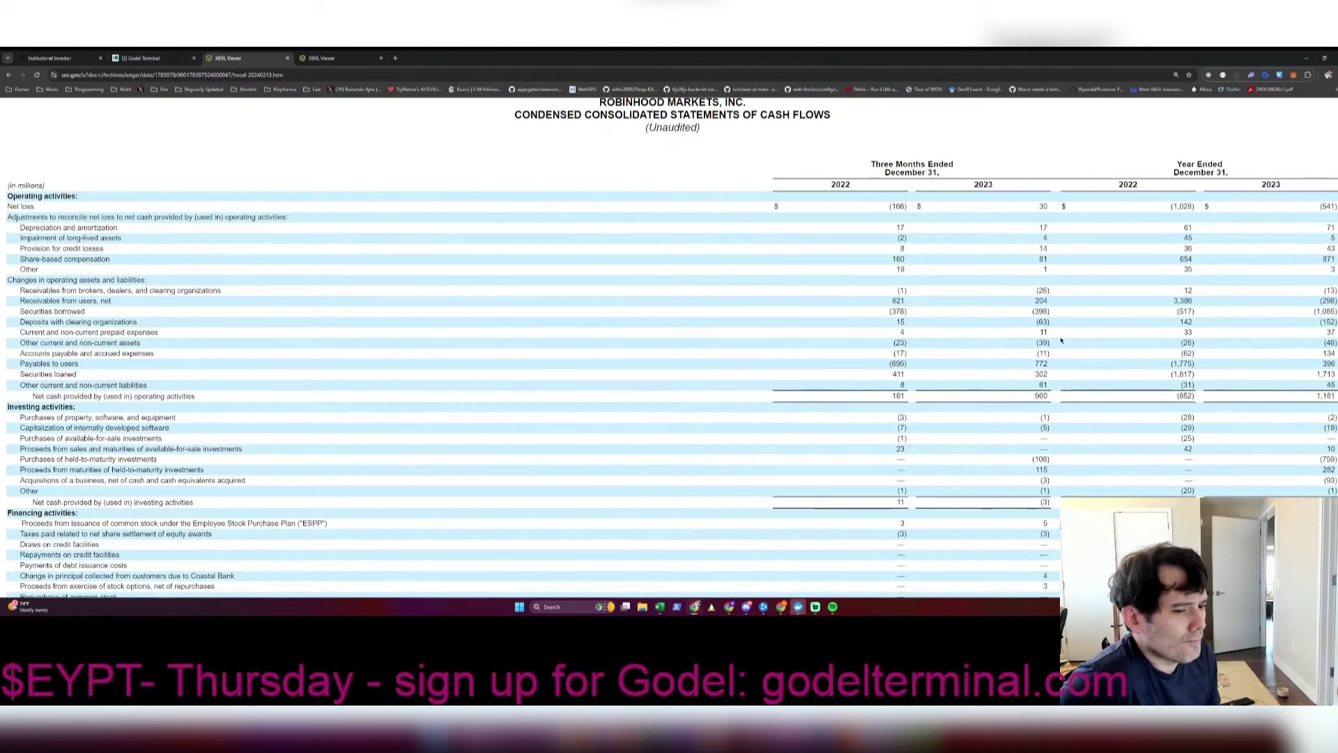
key(alt+Tab)
text(-2)
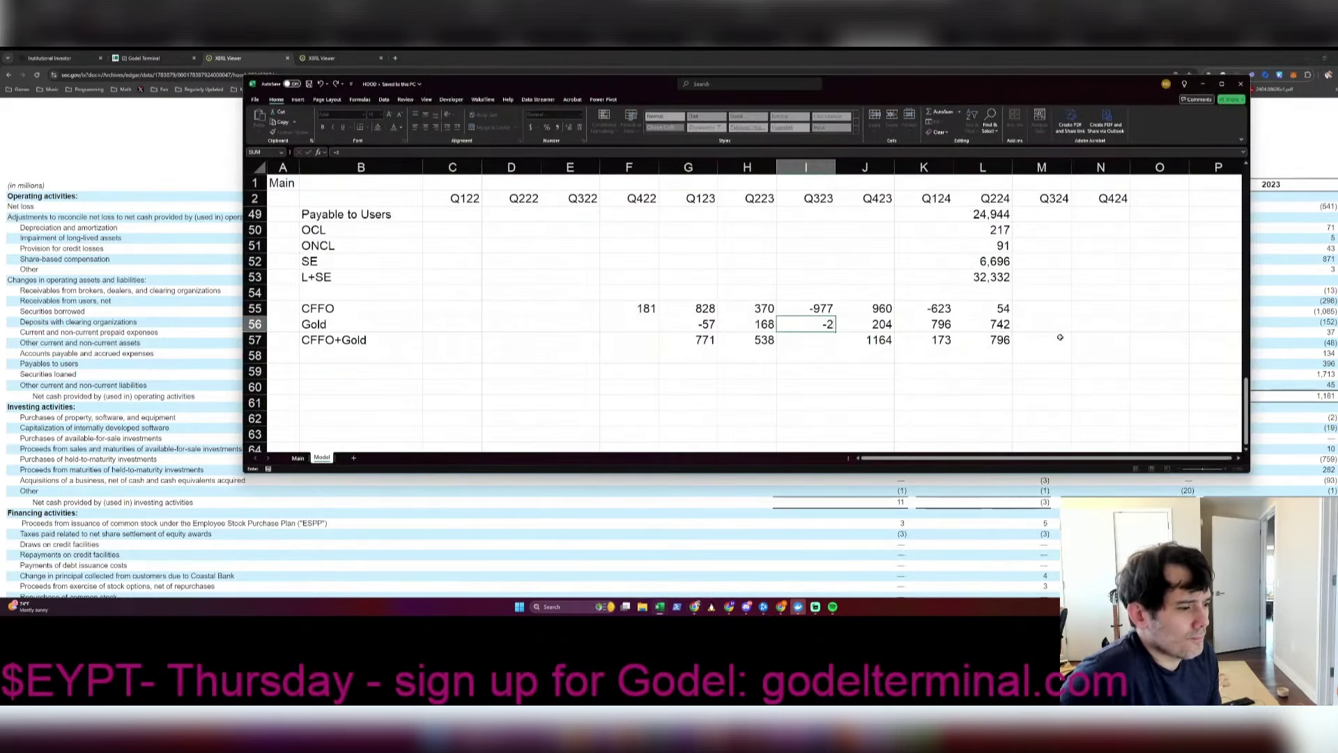
text(98-)
key(Right)
text(-)
key(Left)
text(-)
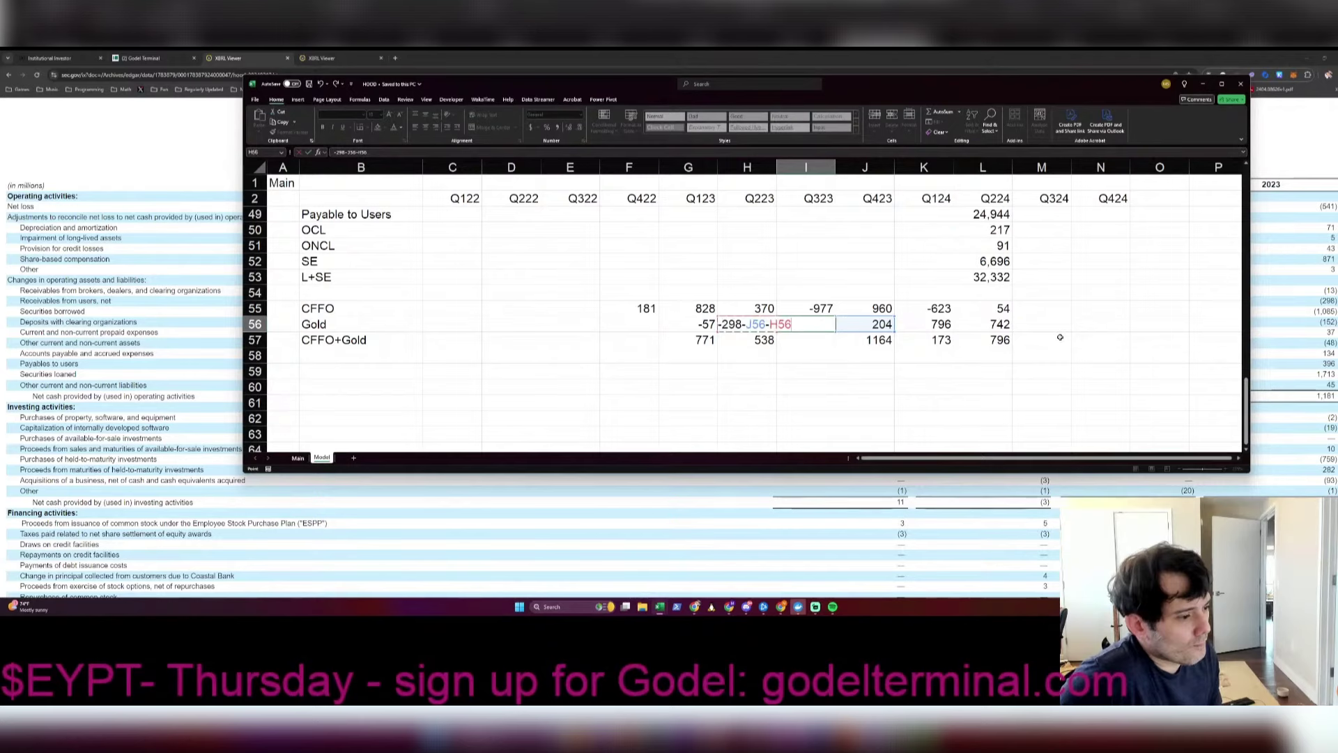
key(Left)
key(Left)
key(Return)
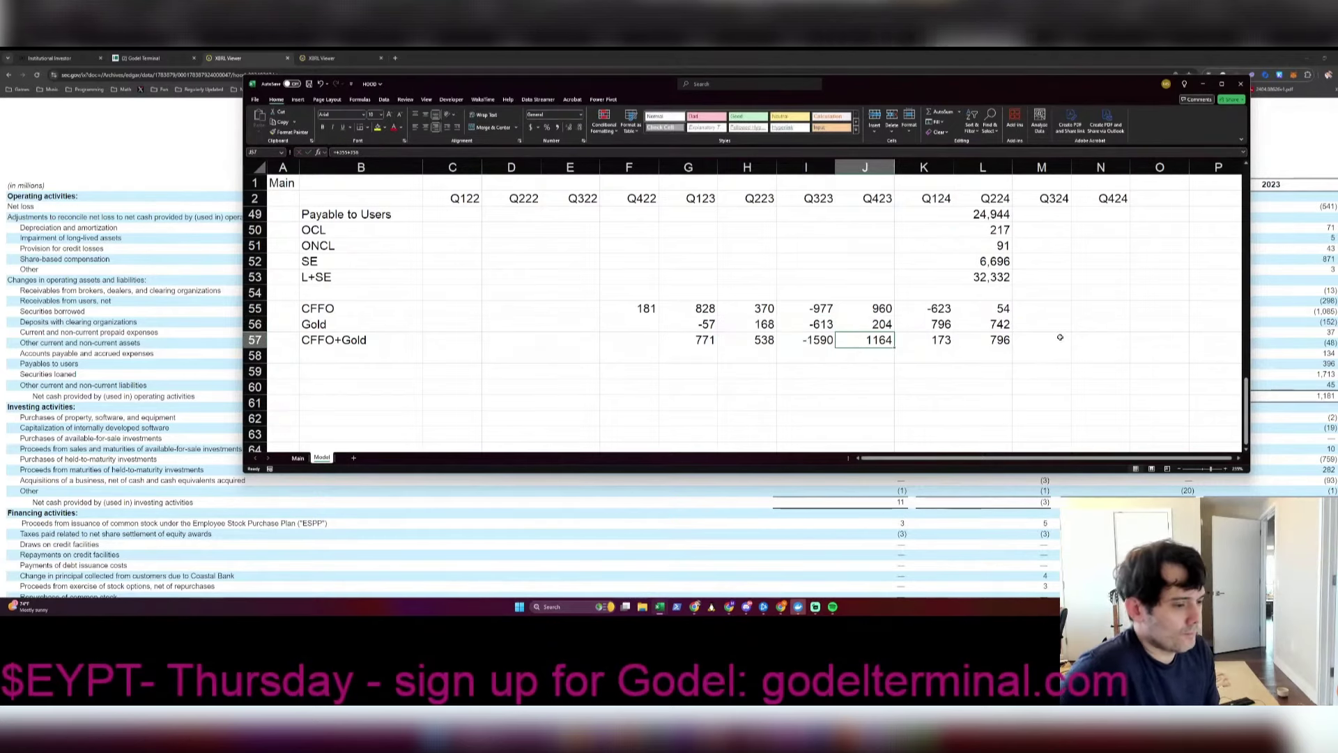
Step: Check the 2023 total of CFFO+Gold across G57:J57 against the cash flow statement
key(shift+Left)
key(shift+Left)
key(alt+Tab)
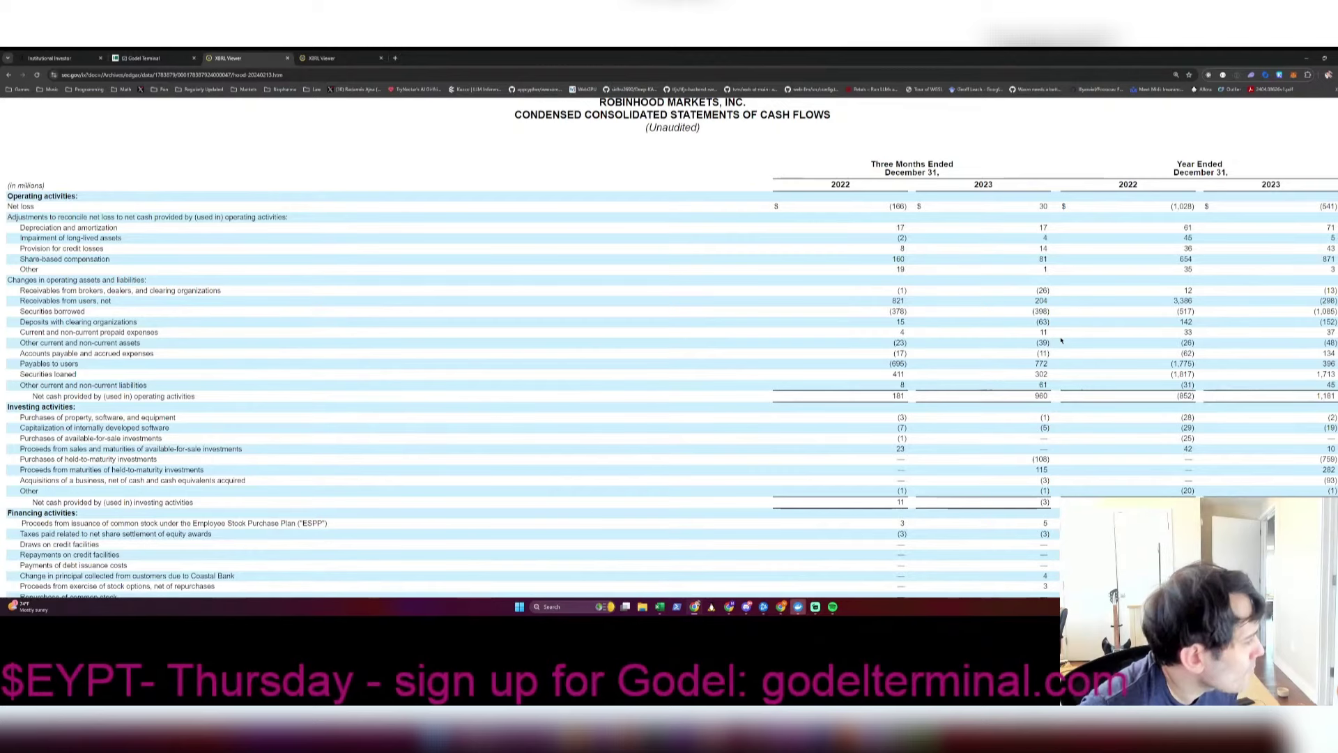
key(alt+Tab)
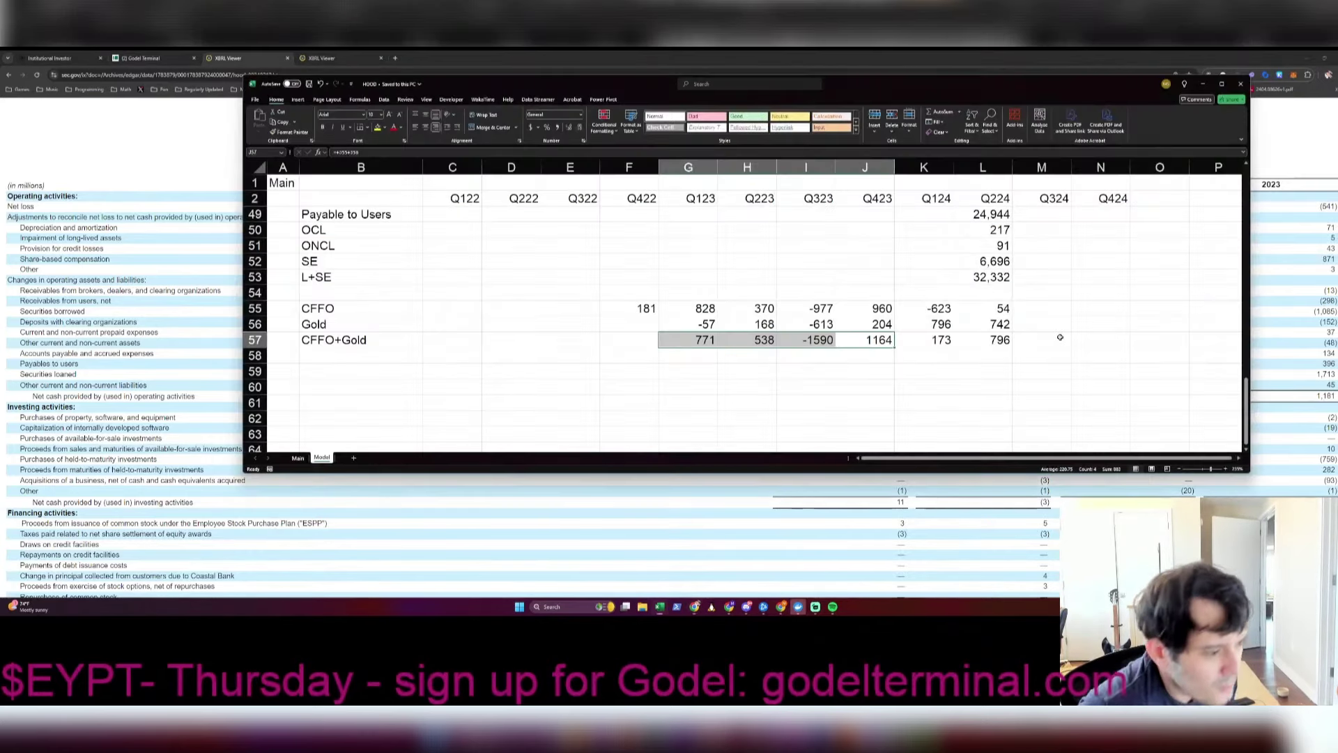
Step: Make the four 2023 CFFO values in G55:J55 bold, then return to the Main sheet
key(Up)
key(Up)
key(Right)
key(shift+Left)
key(shift+Left)
key(shift+Left)
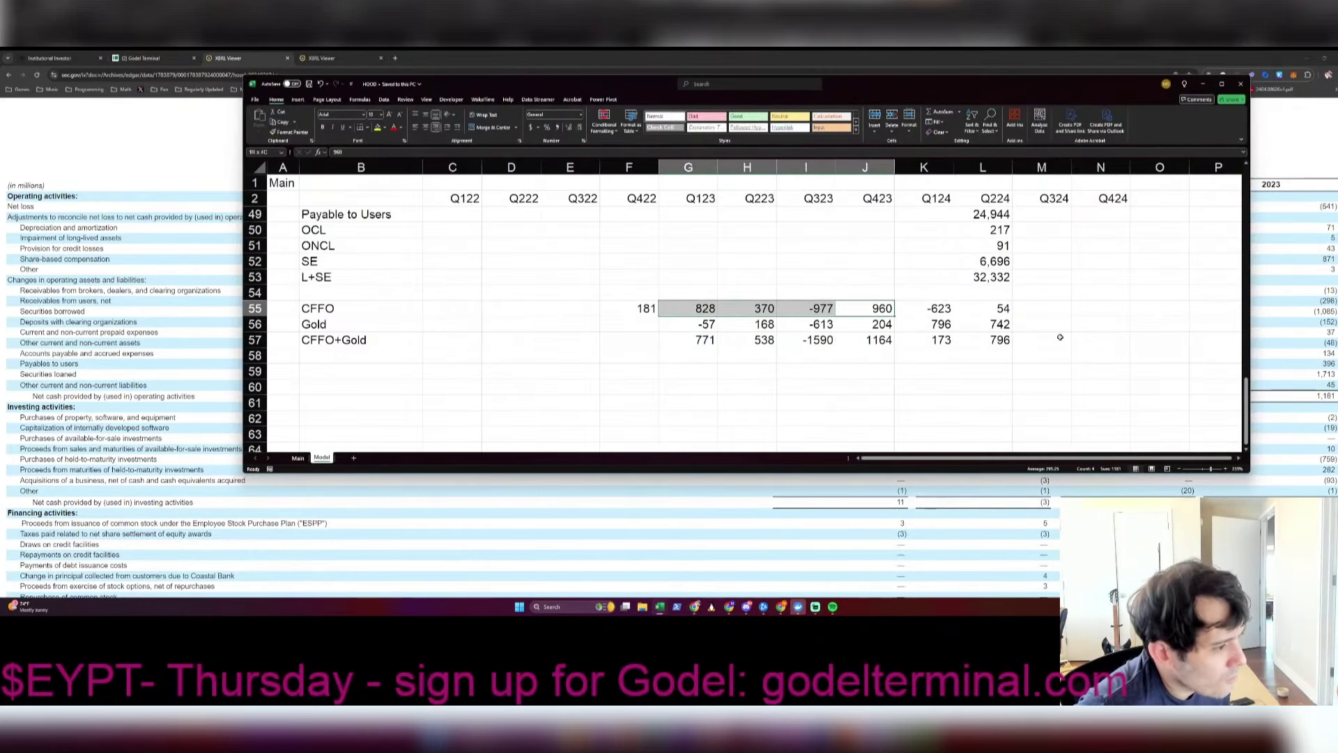
key(alt)
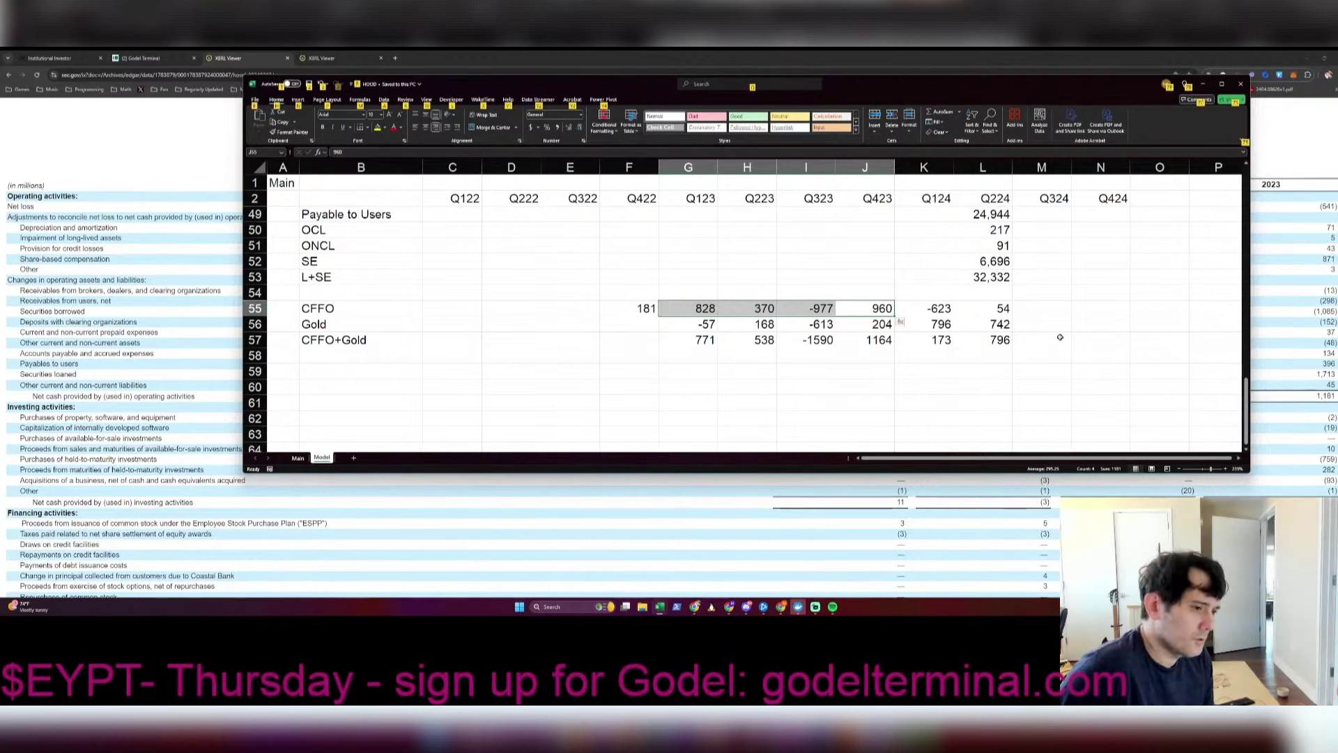
key(Escape)
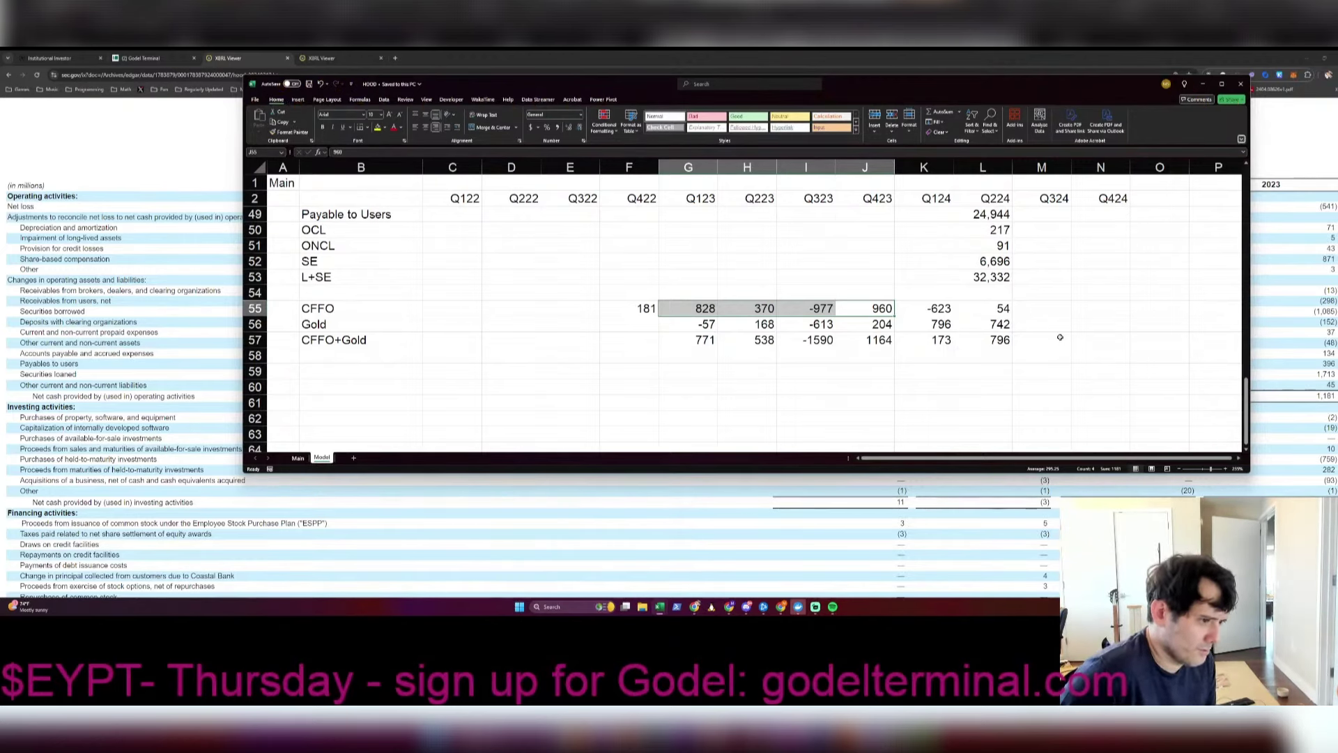
key(ctrl+b)
key(Left)
key(Right)
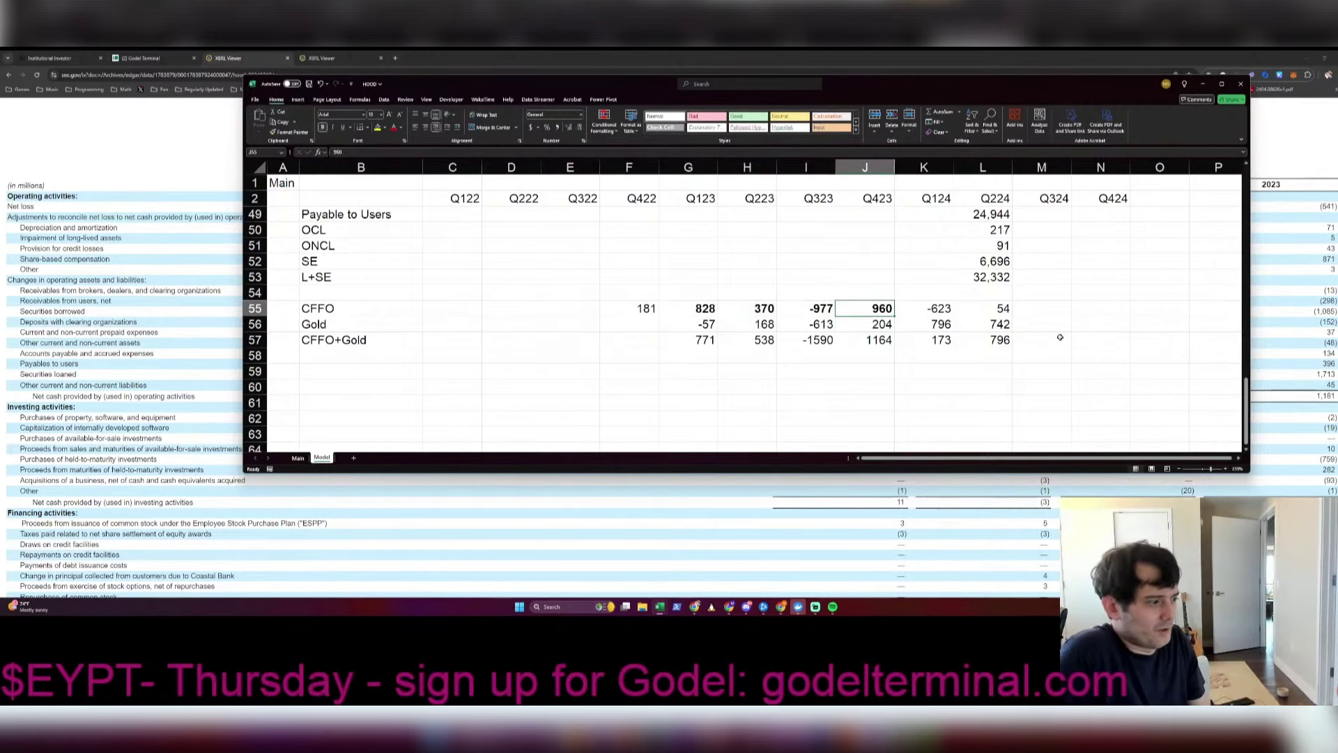
key(ctrl+Page_Up)
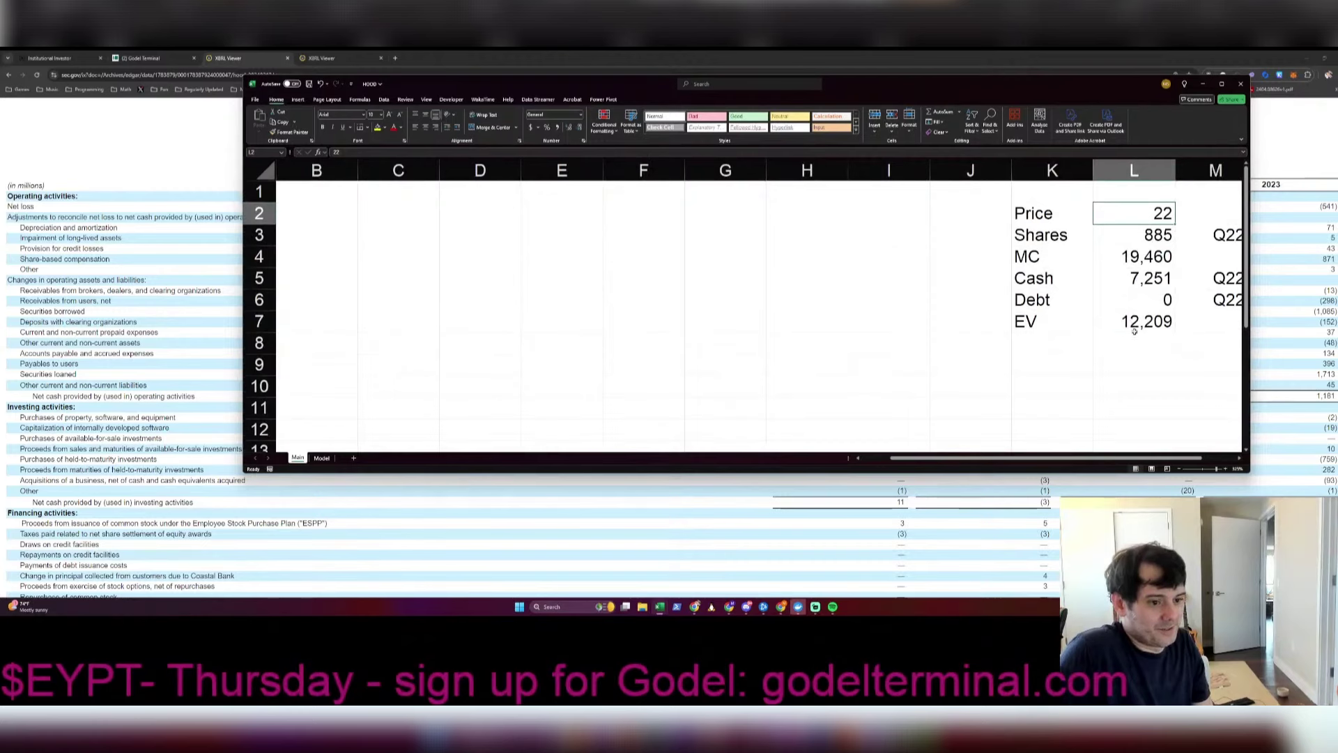
Step: Format the cash flow values in G55:L57 of the Model sheet as numbers with a thousands separator
click(1133, 343)
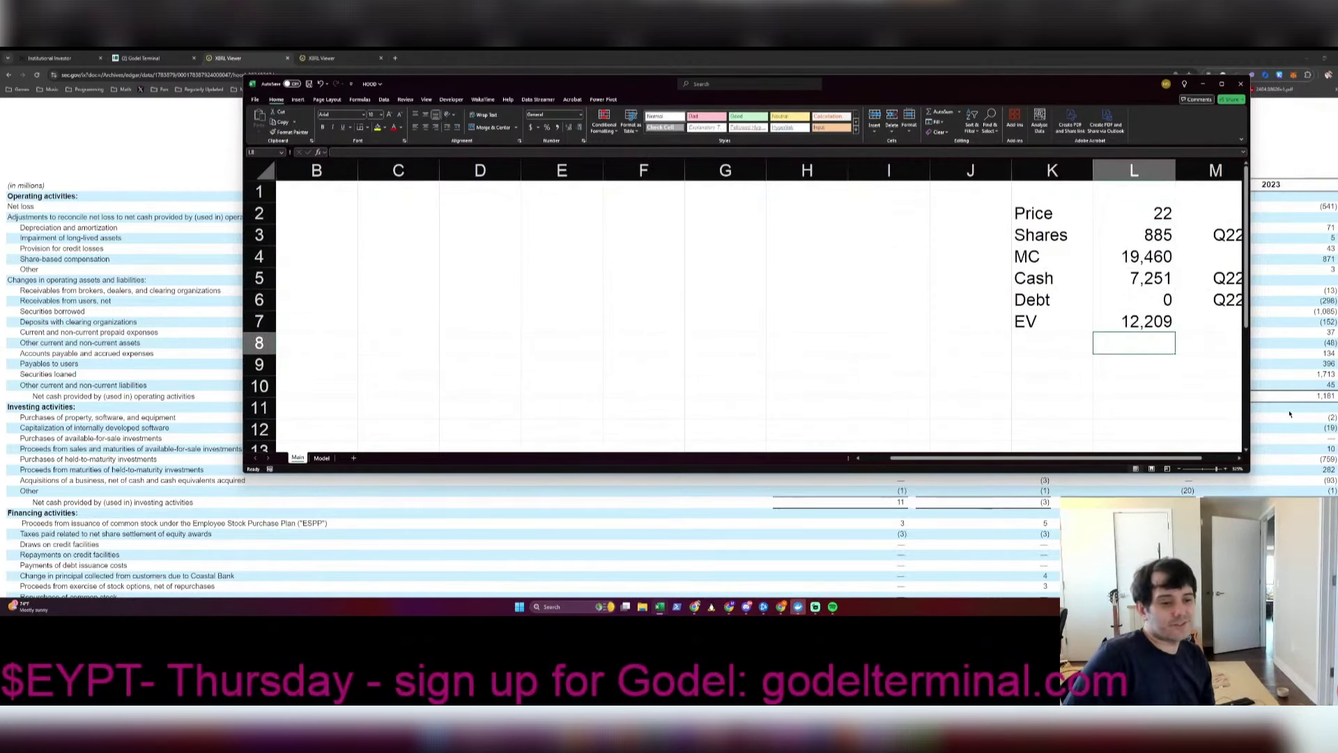
key(ctrl+Page_Down)
key(Left)
key(Left)
key(Left)
key(Left)
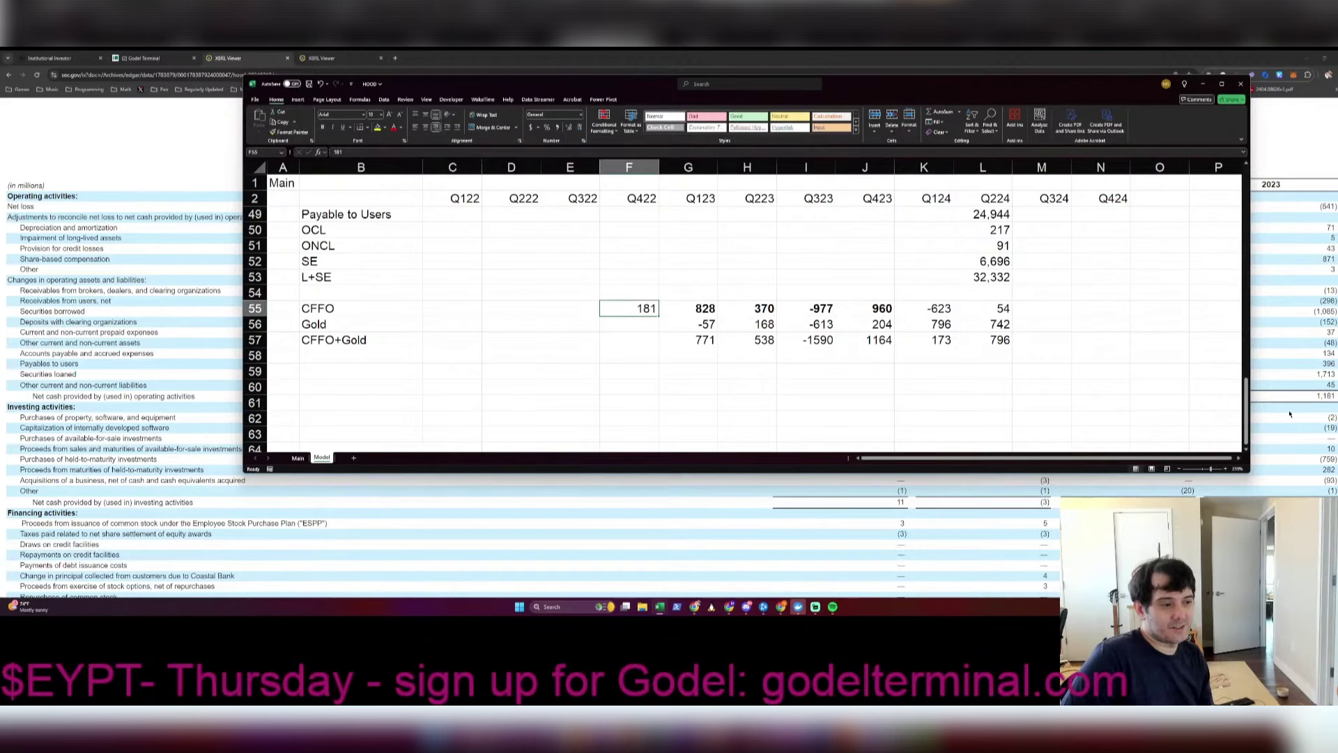
key(Right)
key(shift+Down)
key(shift+Down)
key(ctrl+shift+Right)
key(ctrl+1)
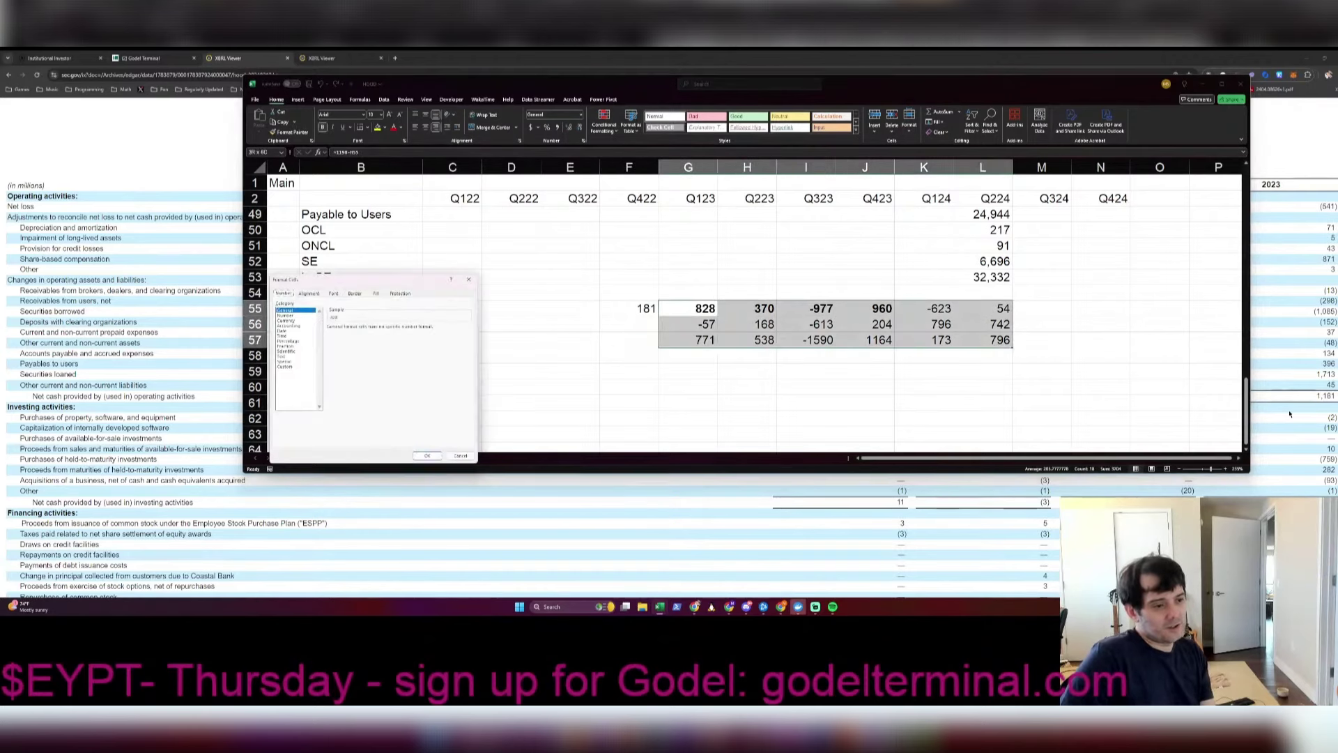
key(Down)
key(alt+u)
key(Return)
key(Down)
key(Up)
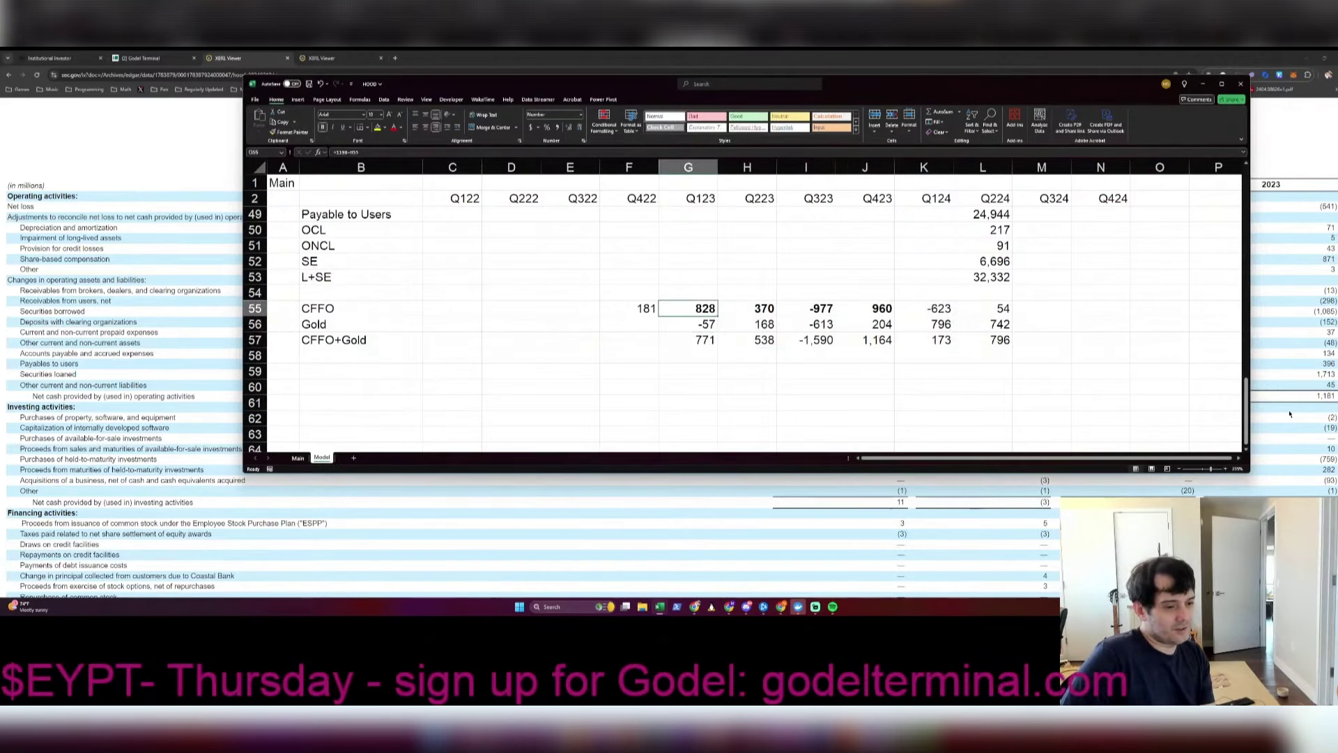
Step: Review the Model sheet from the CFFO+Gold row up through the operating metrics and the Q224 revenue
key(Down)
key(Down)
key(ctrl+Right)
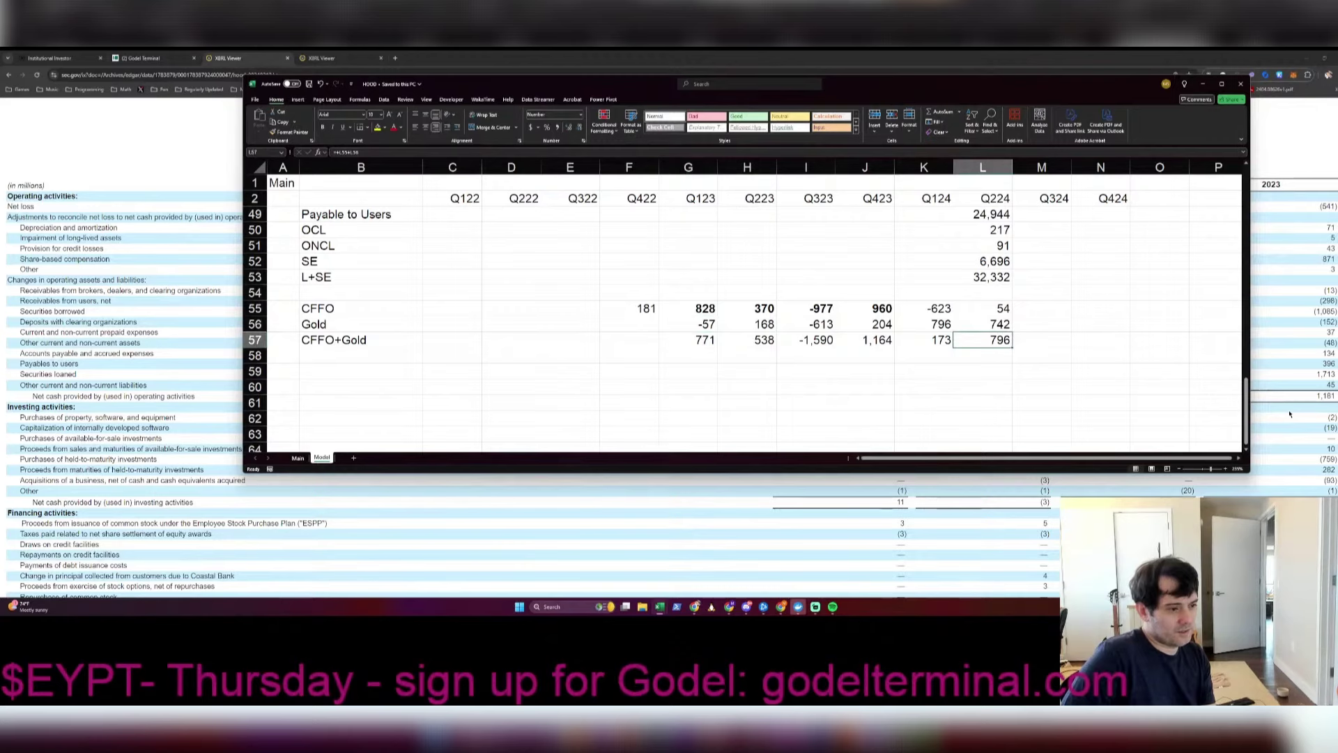
key(Right)
key(Right)
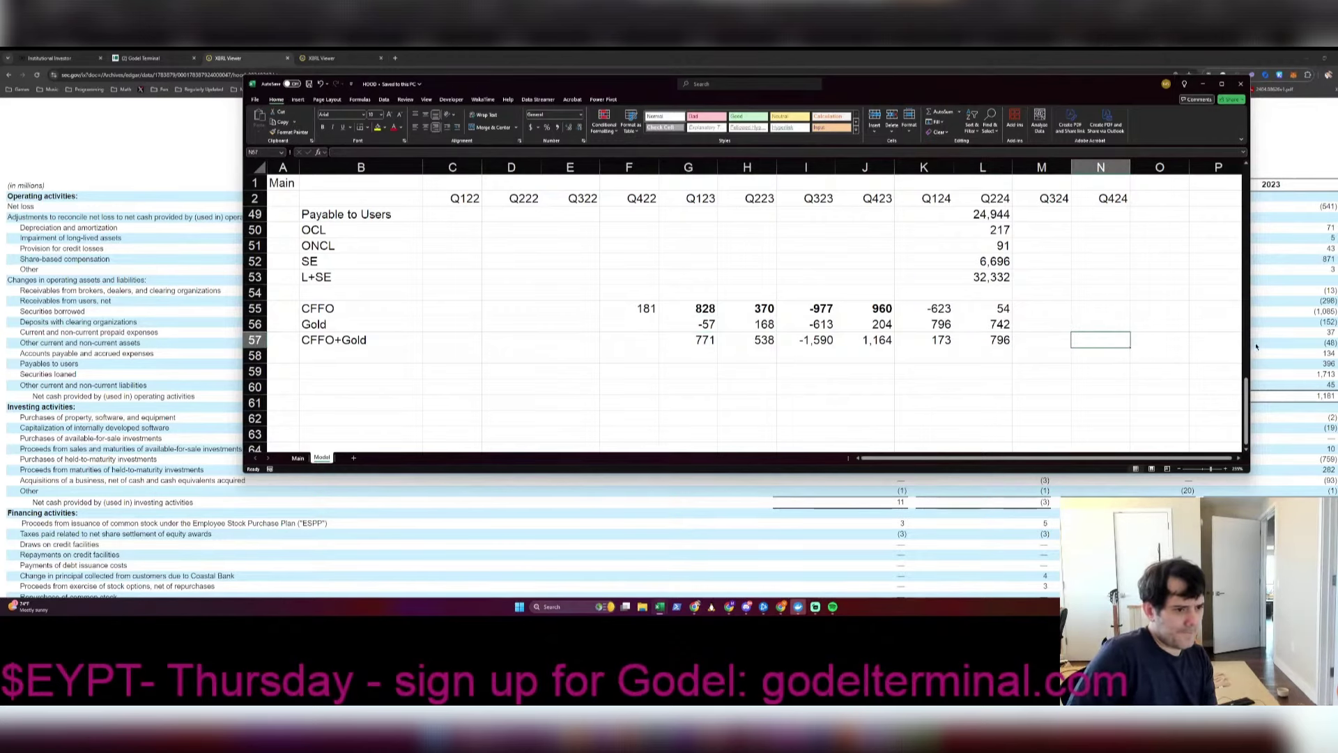
scroll(935, 313, down, 2)
scroll(934, 313, up, 15)
scroll(594, 226, down, 2)
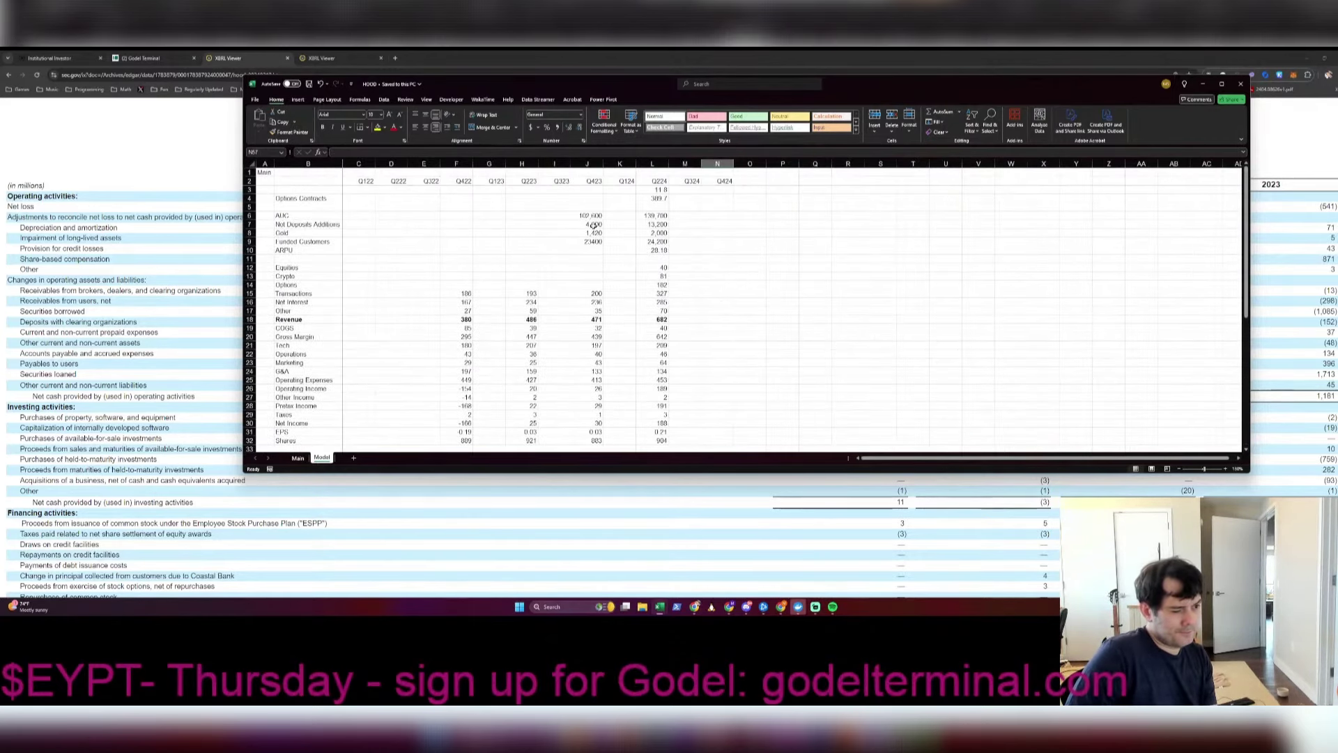
scroll(594, 226, up, 3)
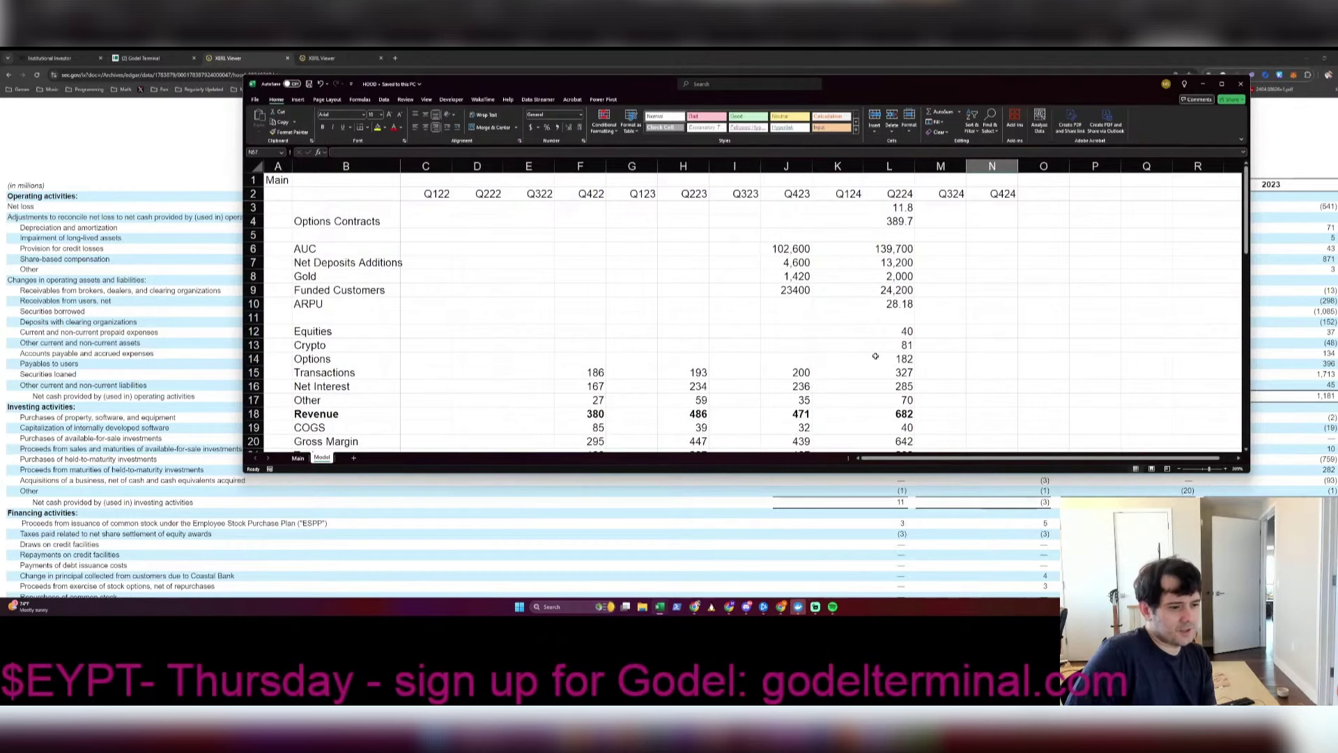
scroll(903, 365, down, 3)
click(903, 290)
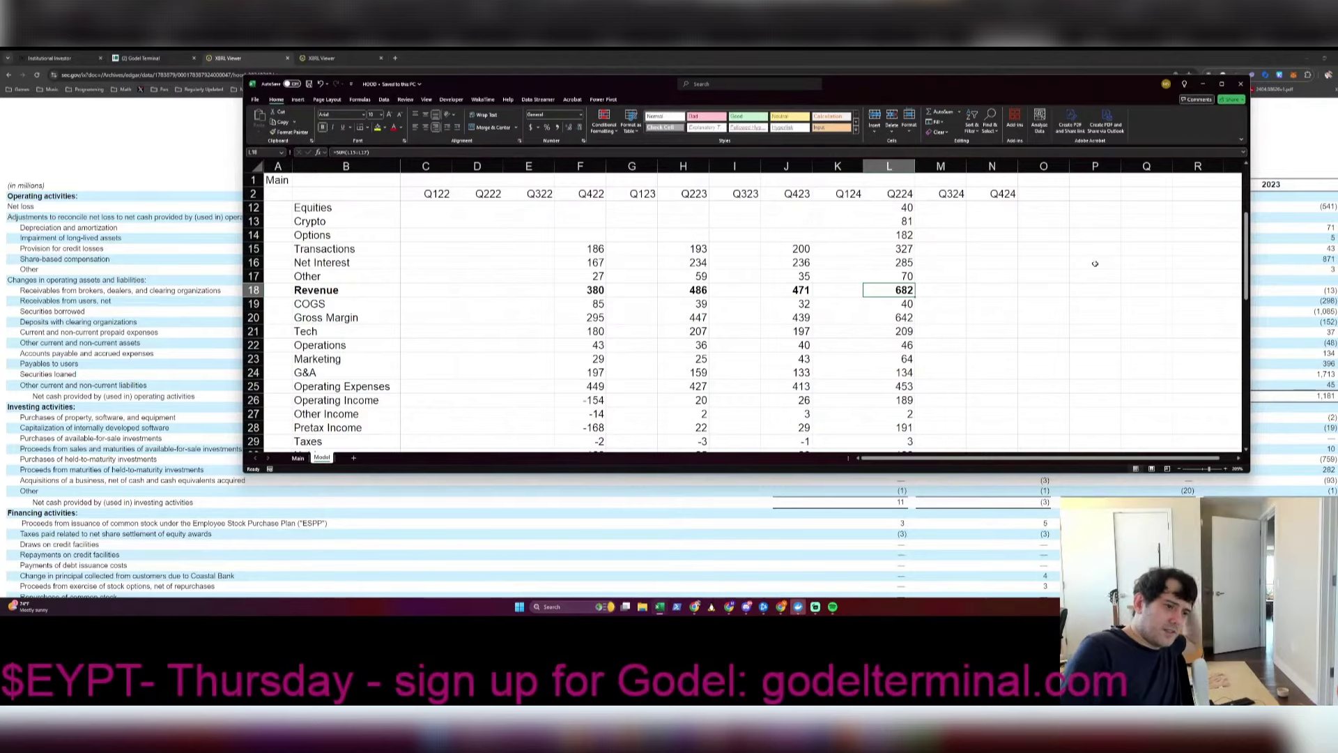
Step: Examine the valuation block on the Main sheet, from price and market cap to cash and EV
key(ctrl+Page_Up)
key(Up)
key(Up)
key(Up)
key(Up)
key(Right)
scroll(1095, 262, up, 3)
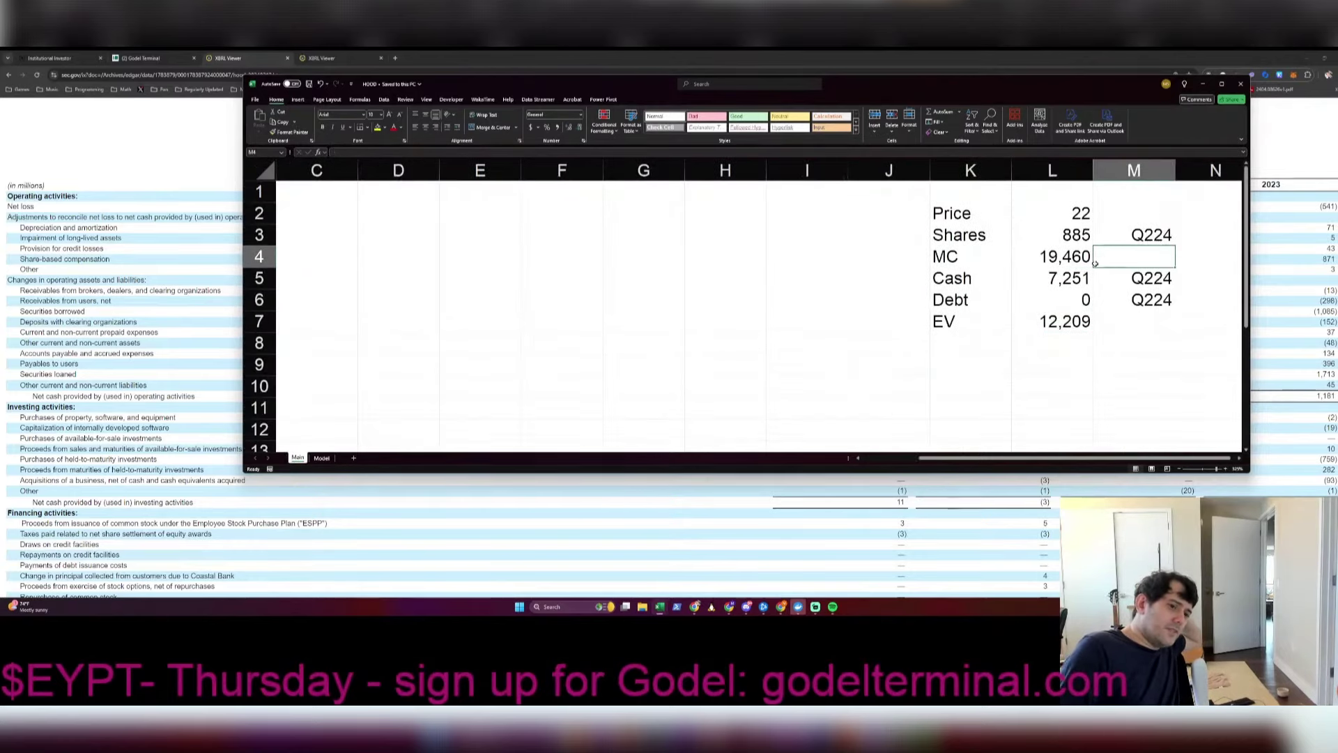
scroll(1095, 263, right, 1)
key(Left)
key(Left)
key(Down)
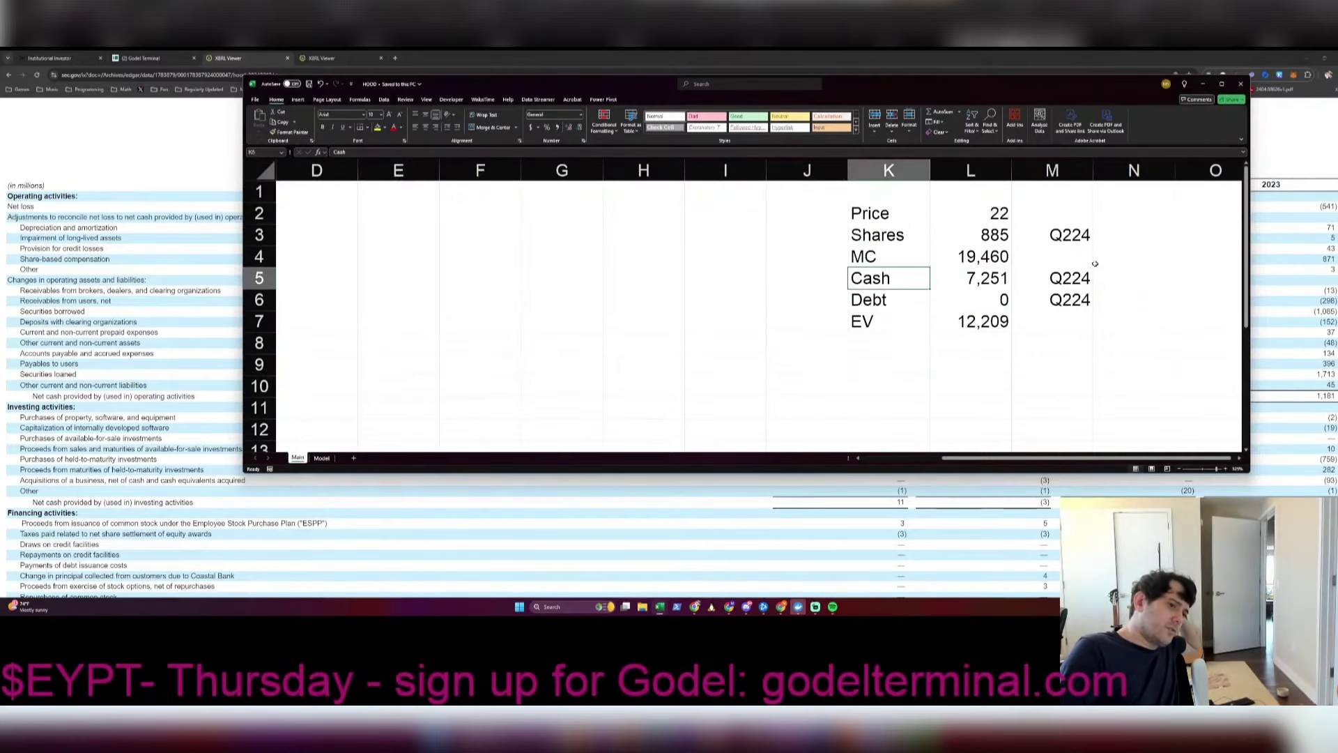
key(ctrl+Home)
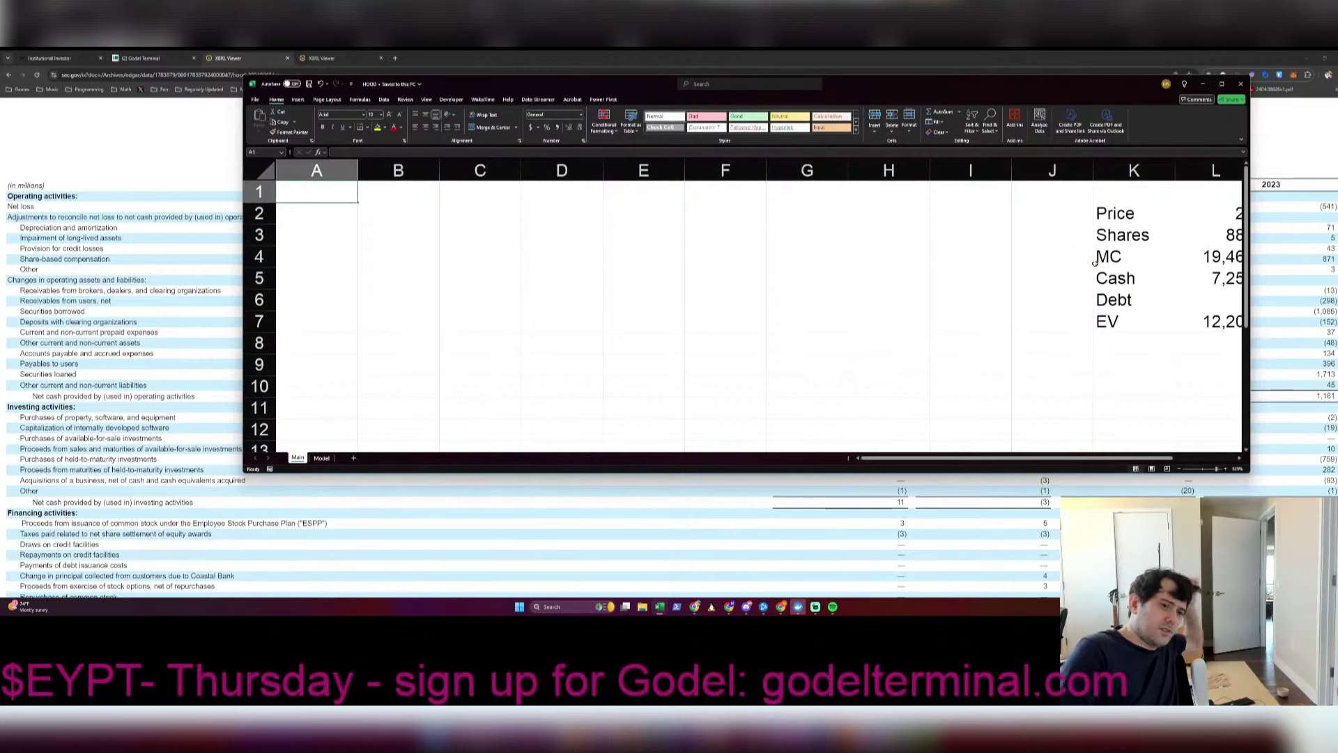
scroll(1095, 262, down, 3)
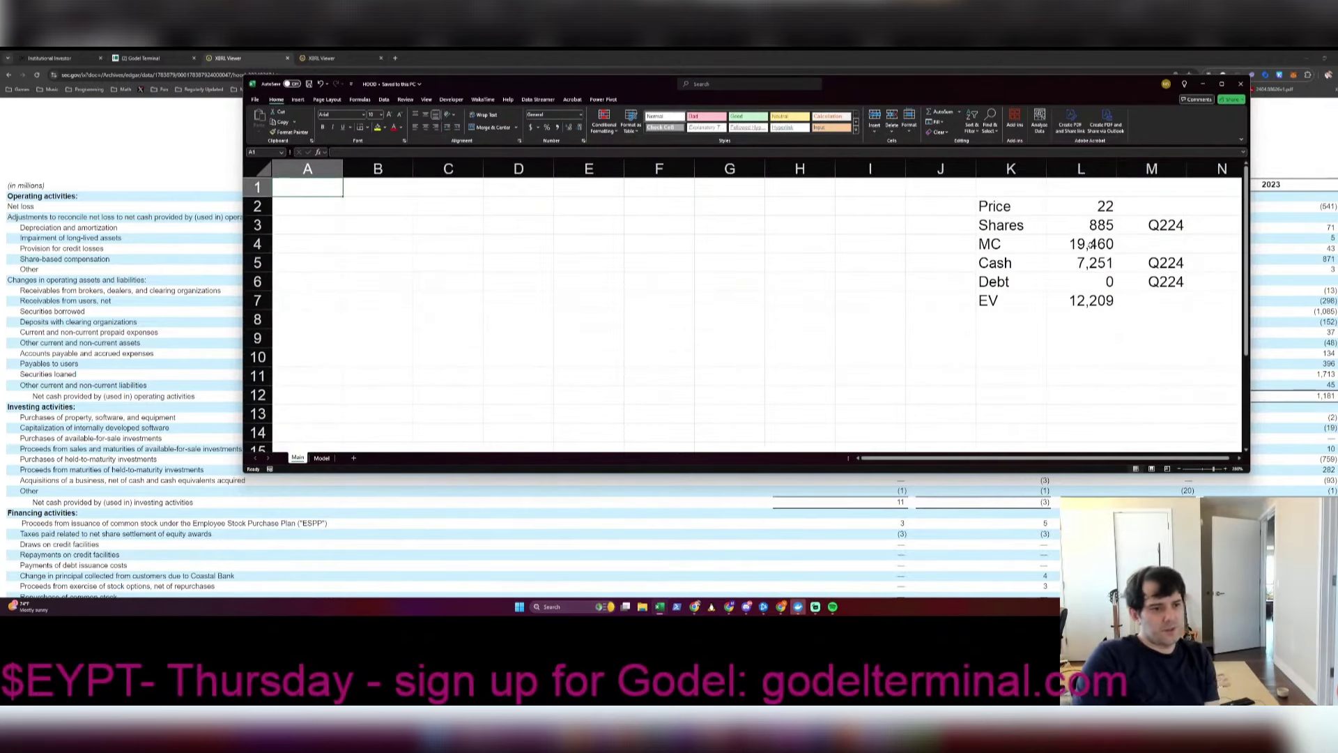
click(1095, 260)
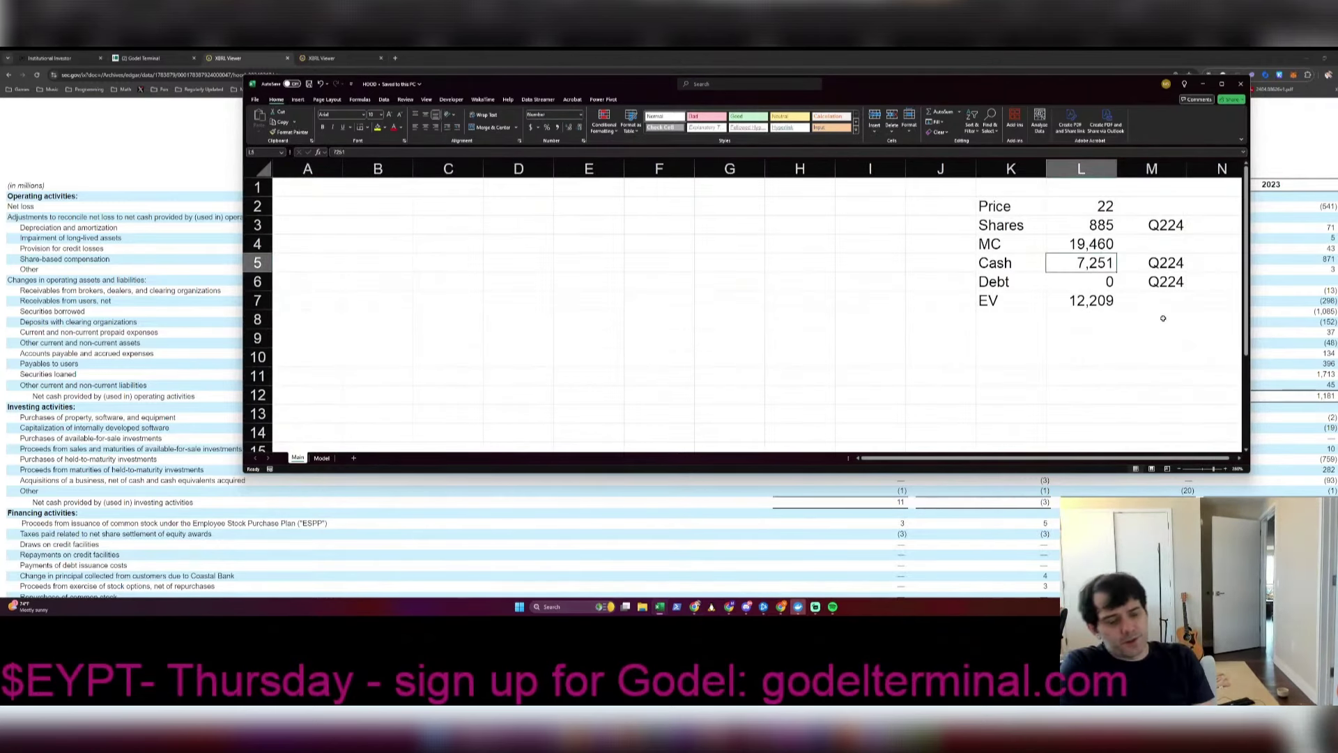
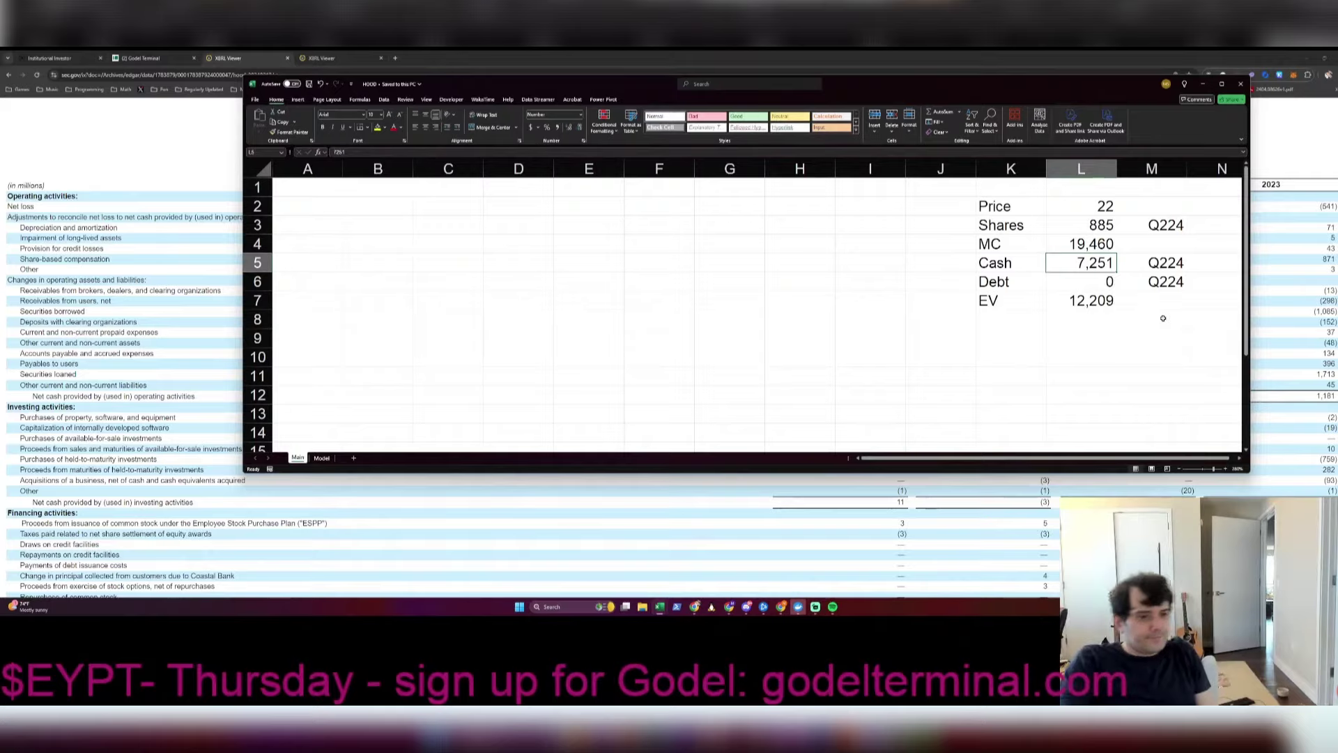
Step: Check the full-year 2023 net operating cash flow in the browser's cash flow statement and return to the Model sheet's CFFO+Gold row in Excel
key(alt+Tab)
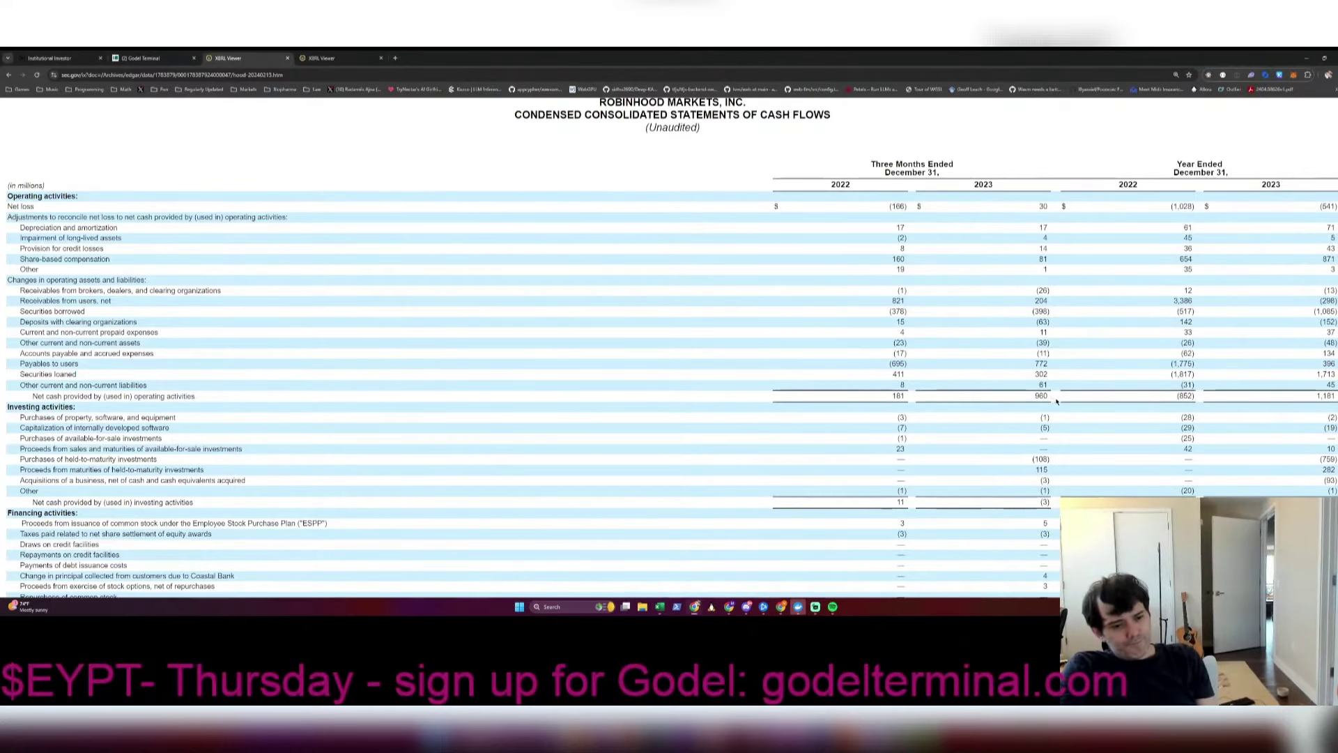
drag(1316, 395, 1317, 592)
click(1325, 407)
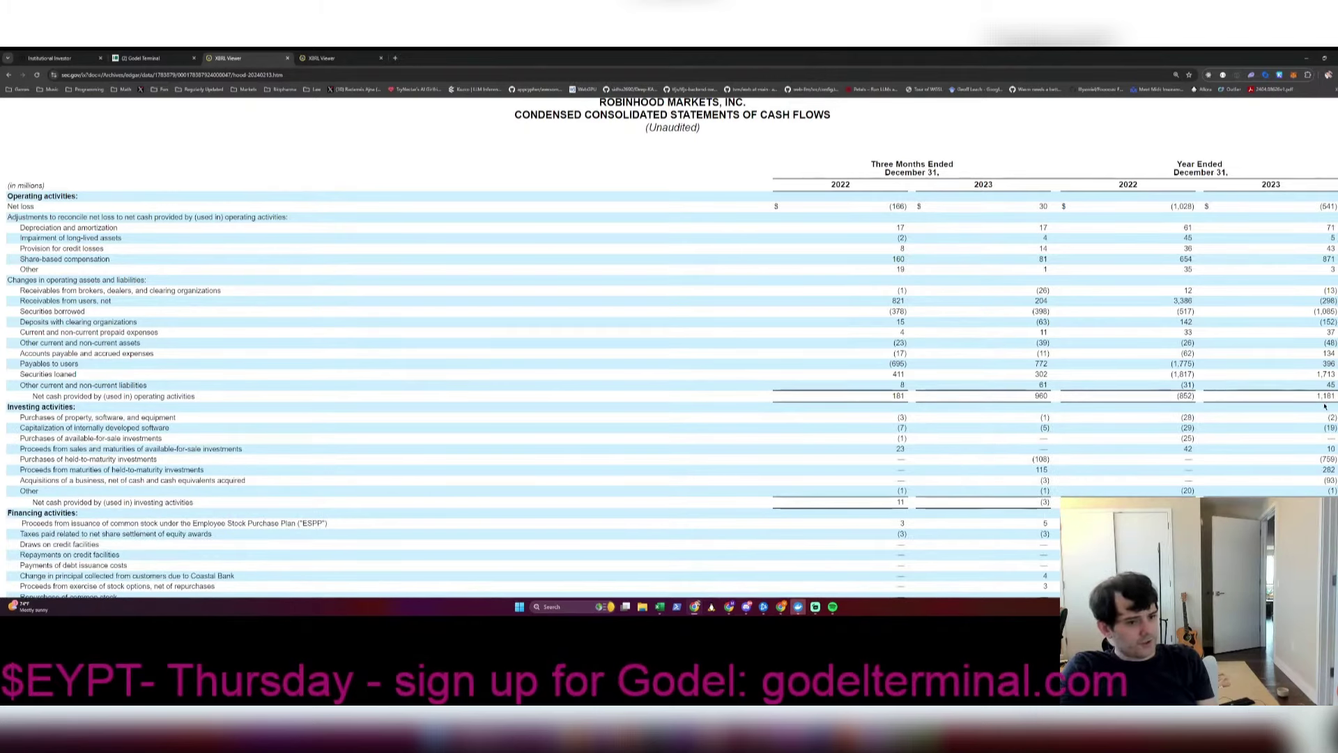
key(alt+Tab)
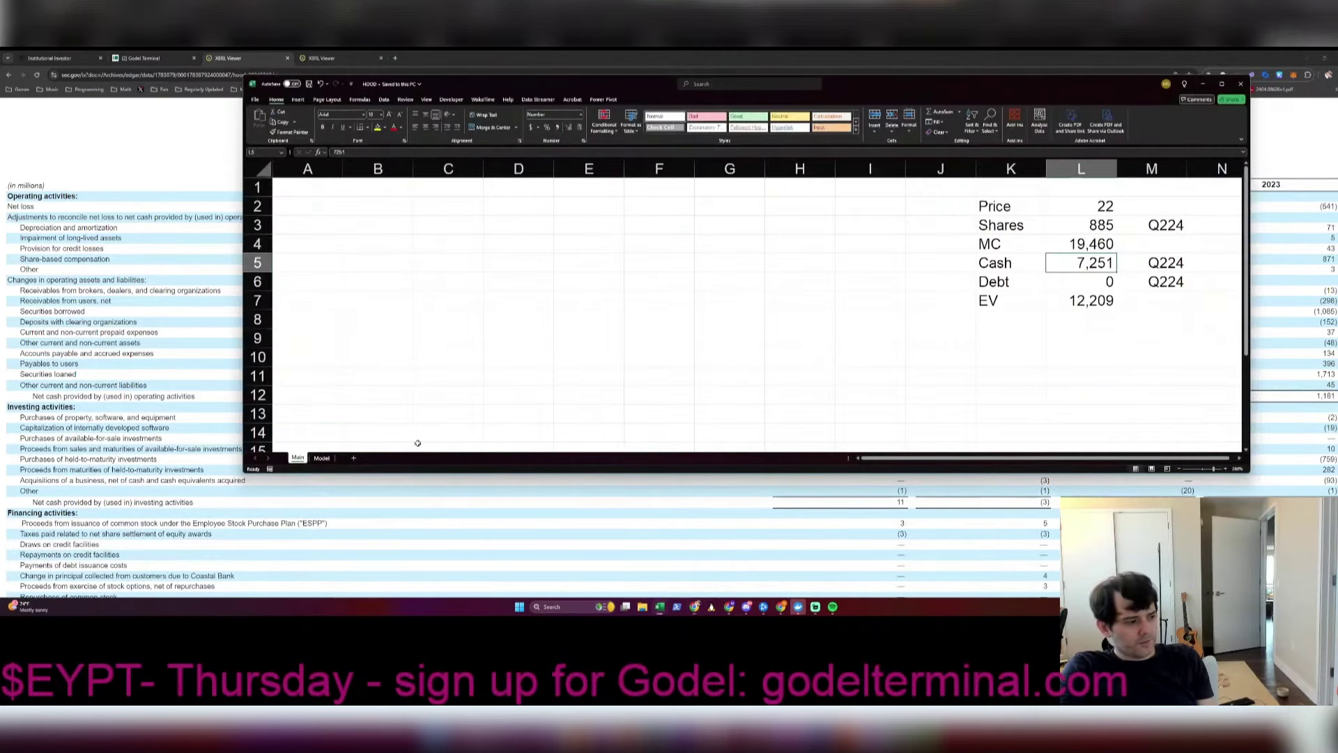
click(322, 458)
scroll(898, 352, down, 18)
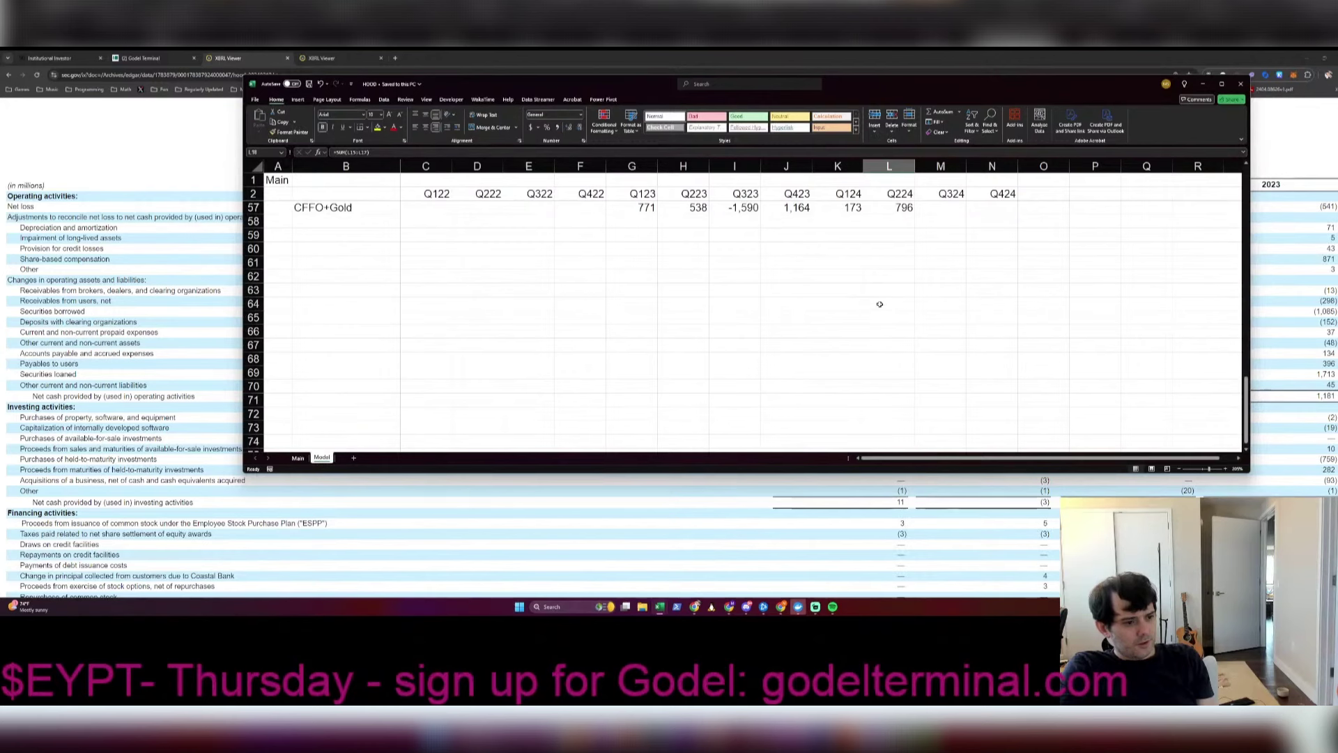
Step: Examine the quarterly CFFO+Gold figures in the model, then the operating asset and liability lines of Robinhood's cash flow statement in the browser
scroll(899, 317, up, 3)
drag(899, 331, 848, 333)
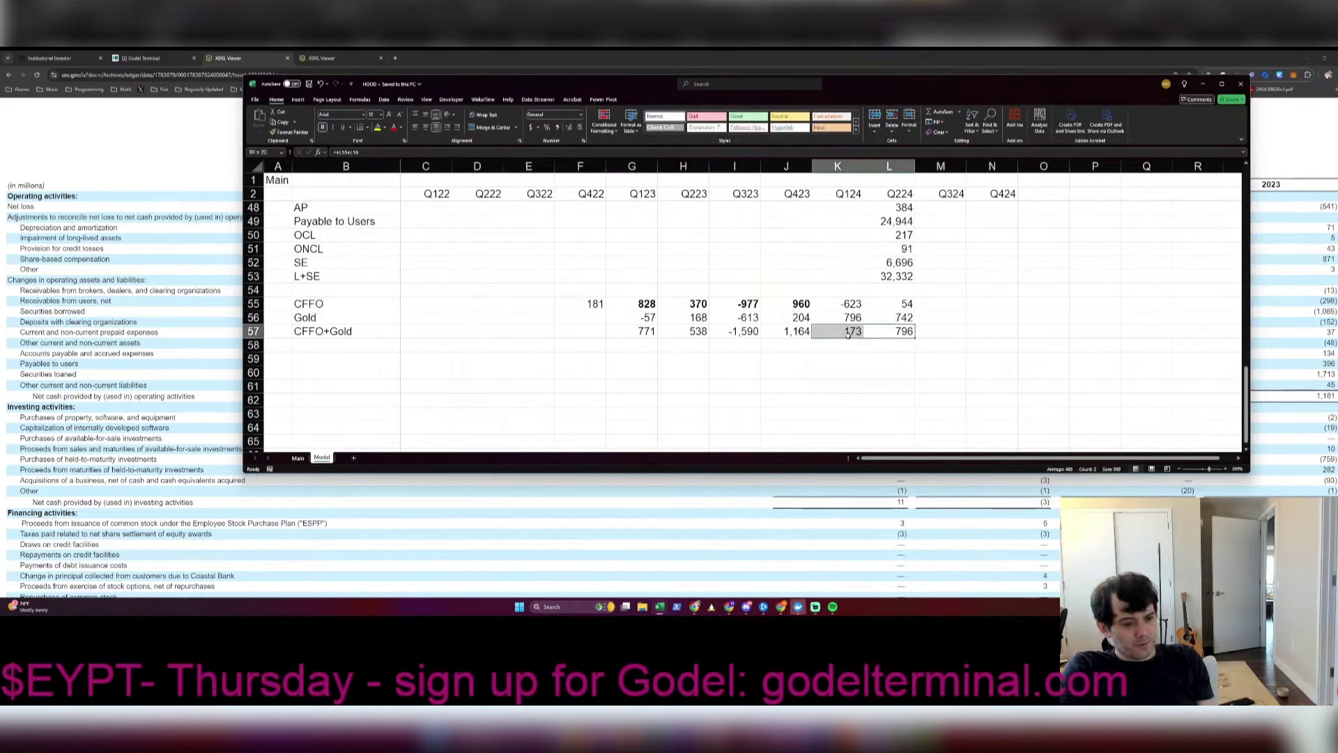
click(733, 332)
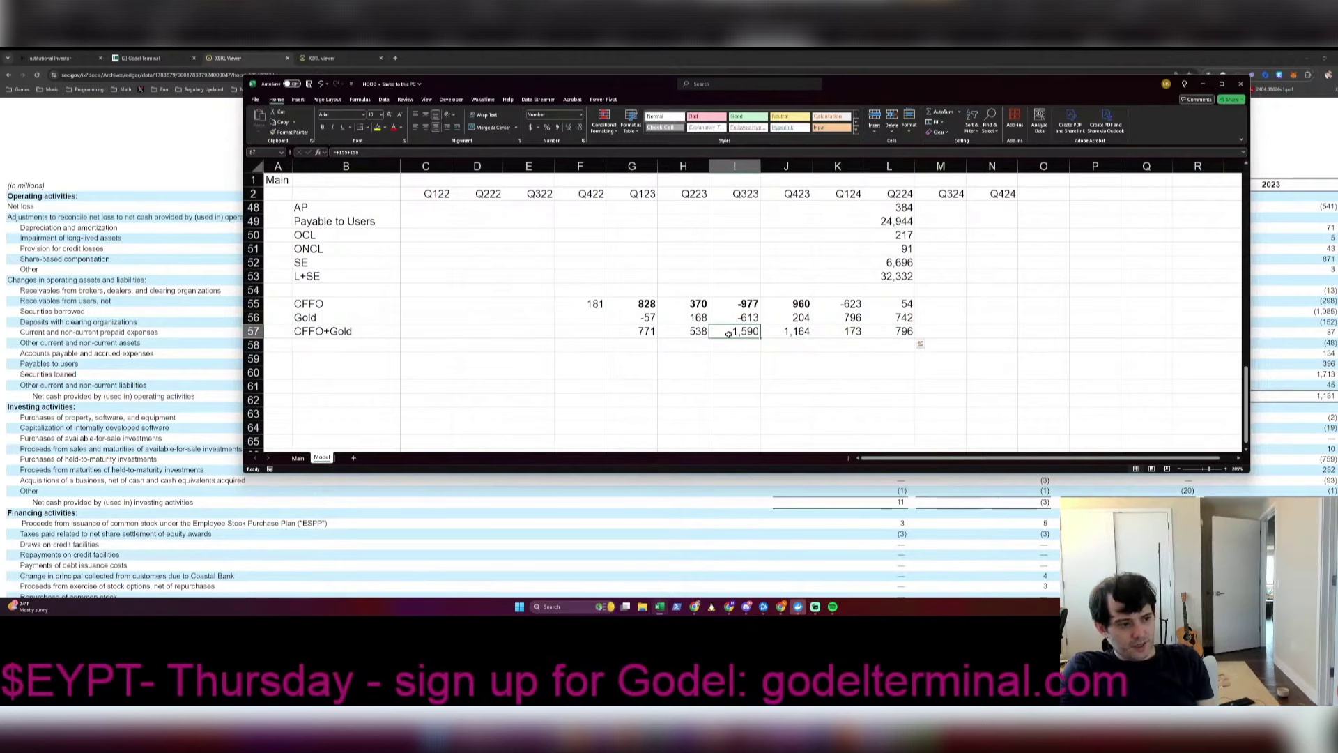
drag(728, 333, 851, 331)
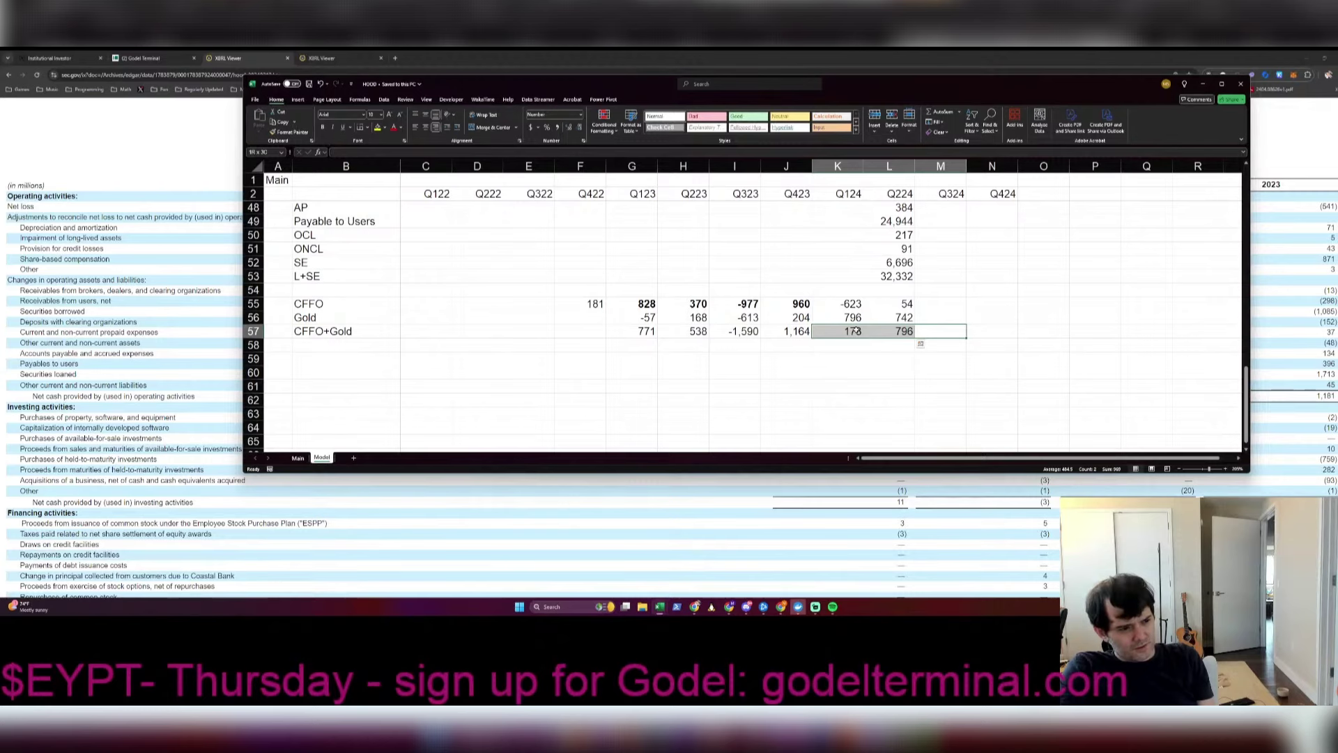
drag(855, 331, 787, 319)
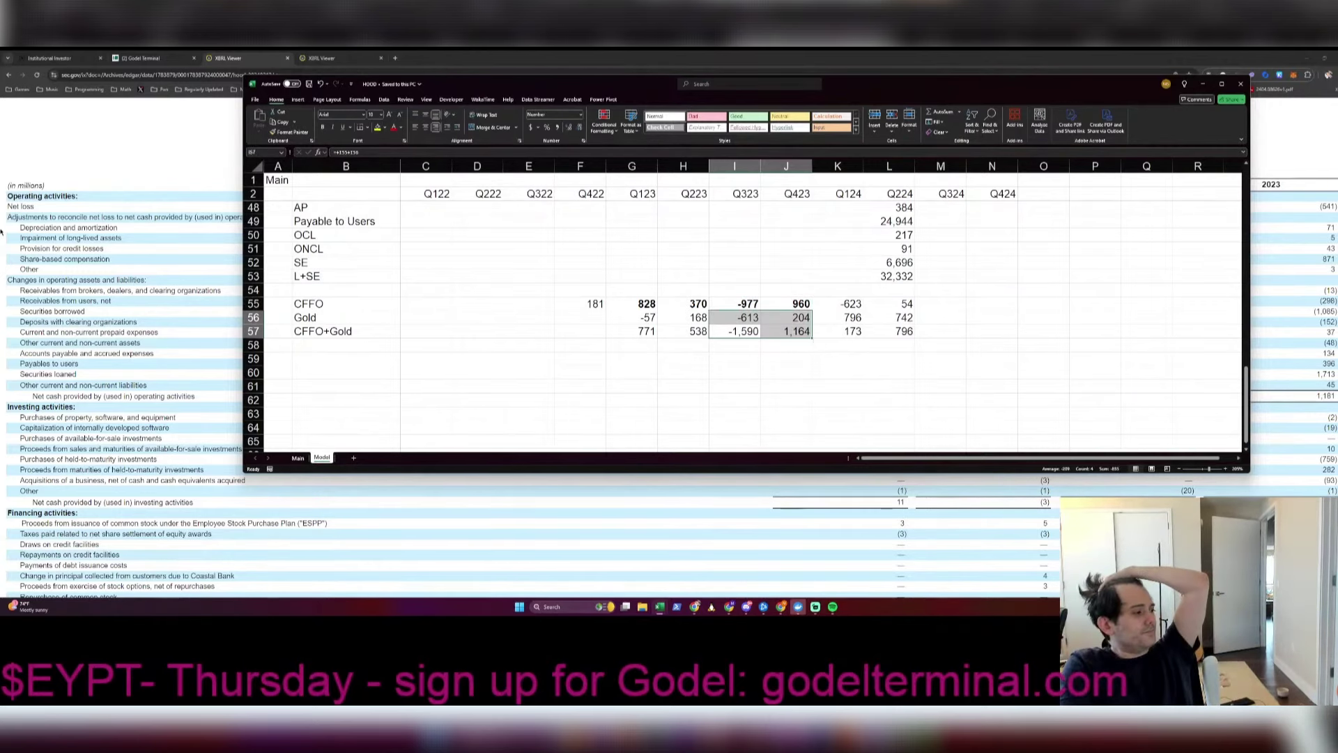
click(56, 322)
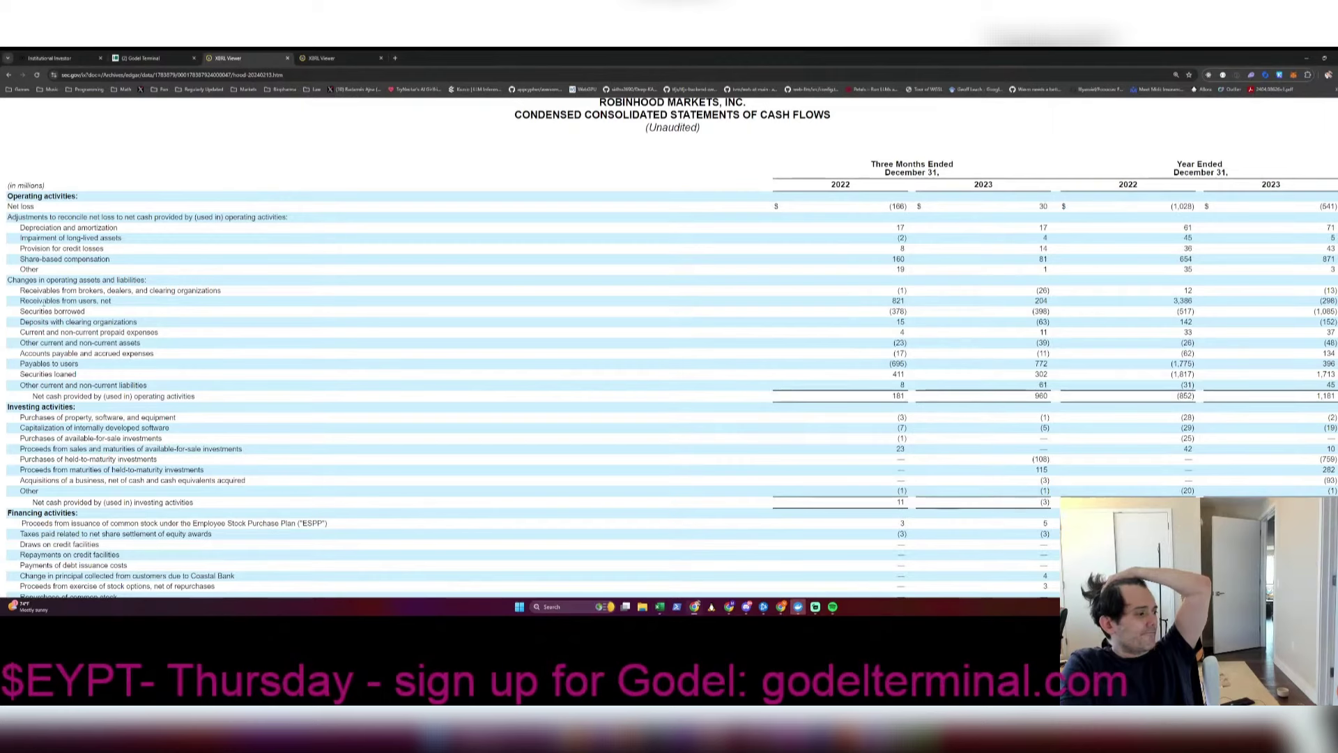
drag(43, 304, 88, 334)
click(87, 335)
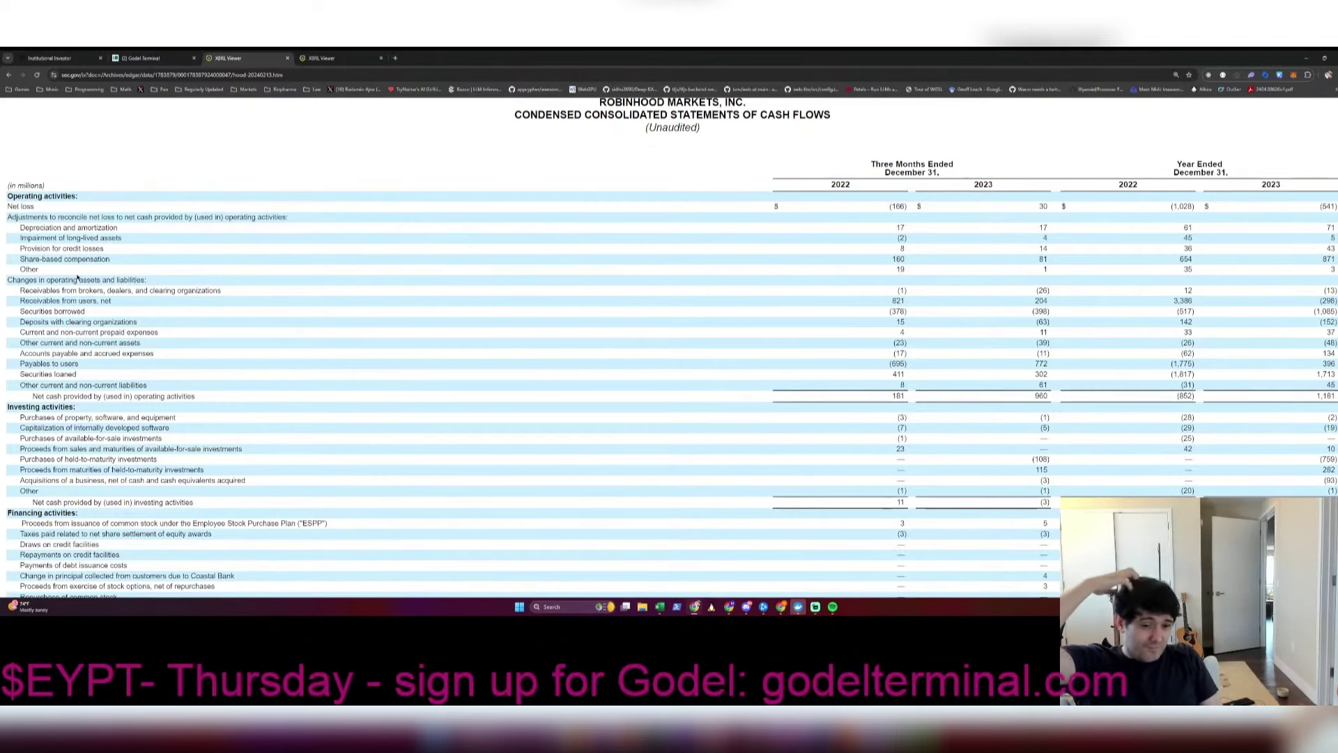
Step: Return to the HOOD workbook and review the Q224 operating metrics and the Net Interest row across quarters
key(alt+Tab)
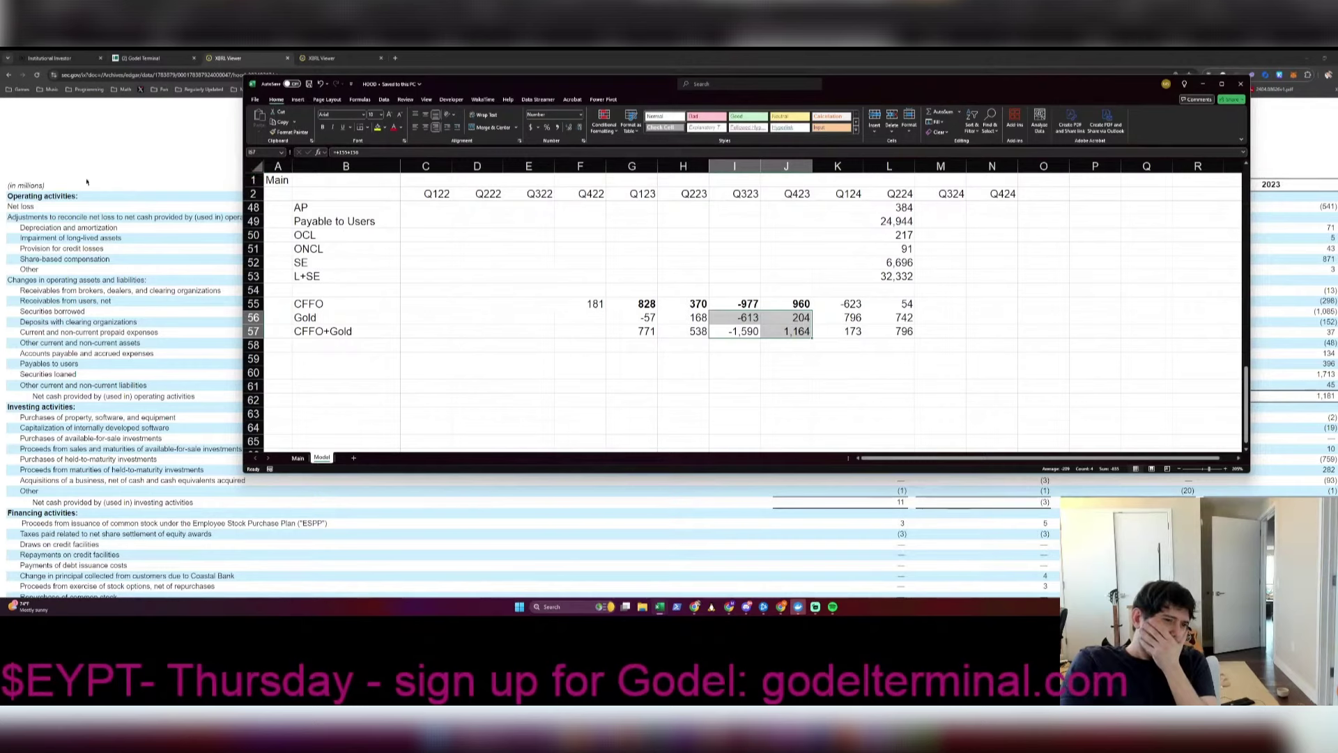
scroll(756, 271, up, 15)
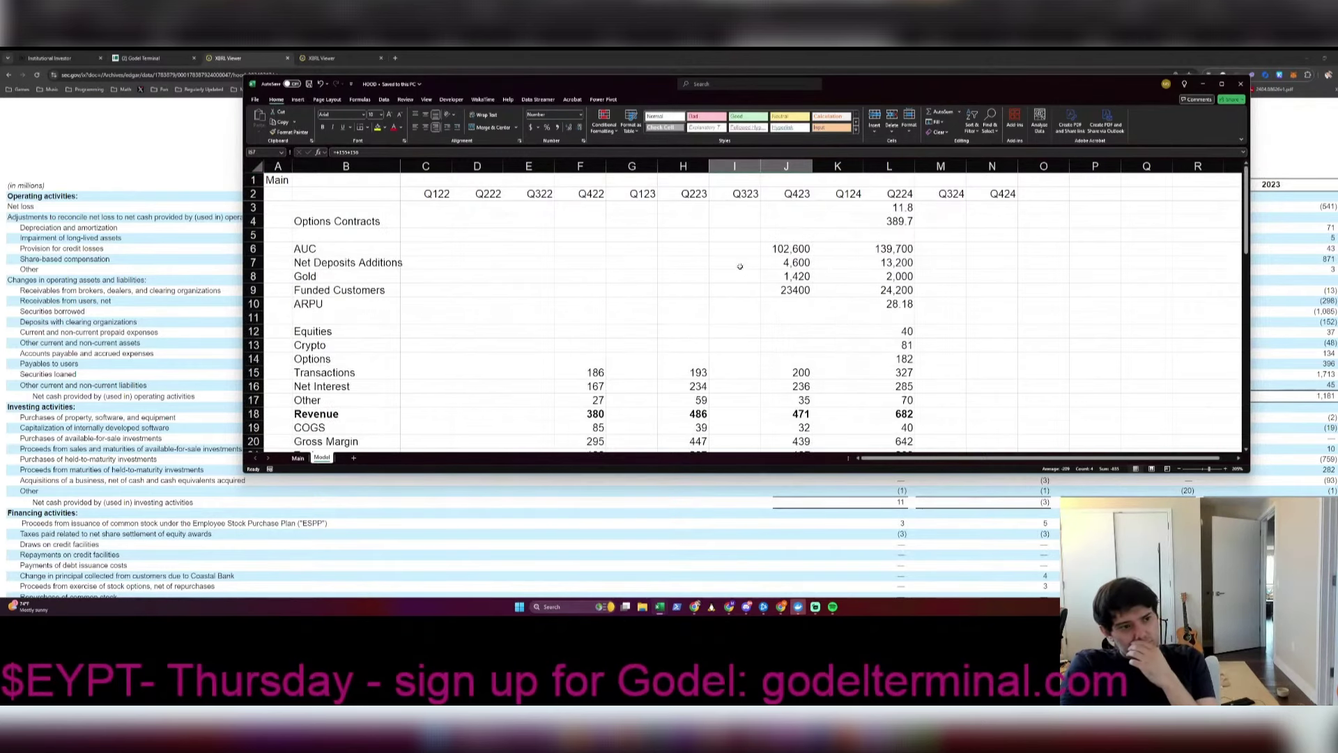
click(896, 209)
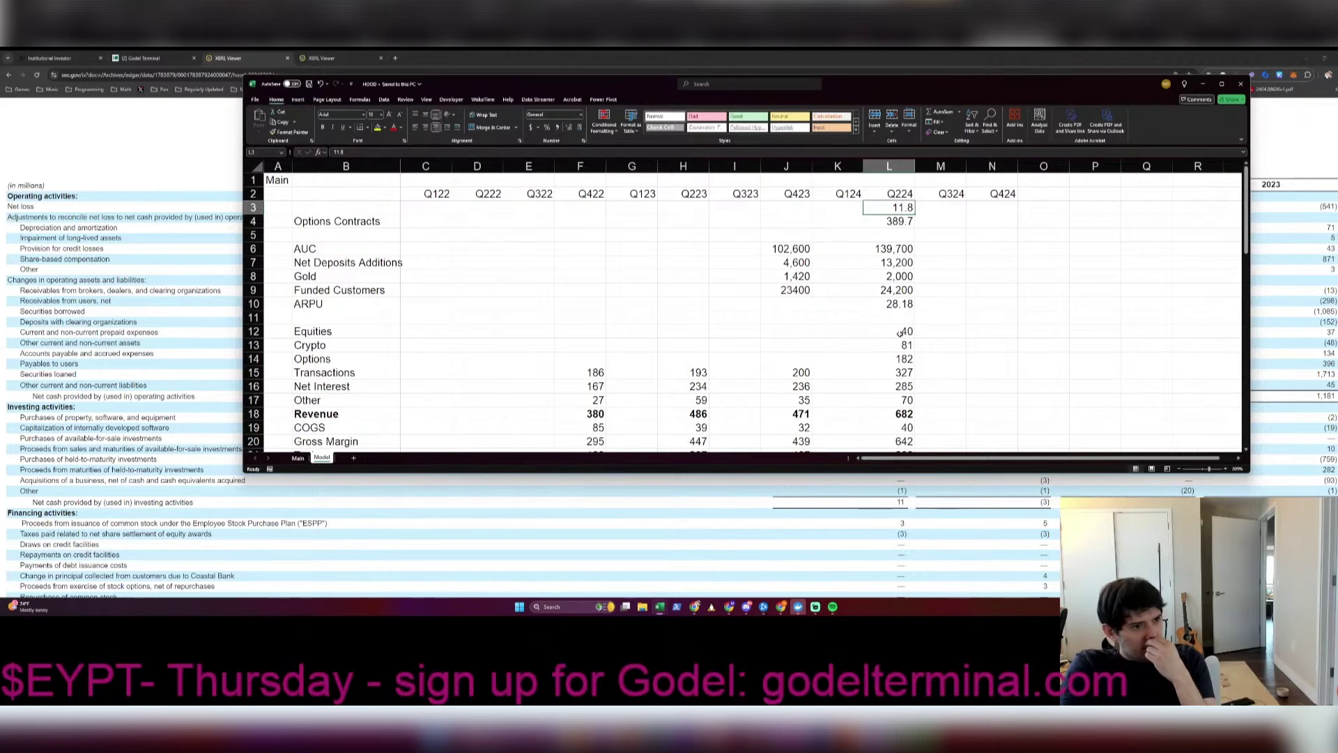
click(910, 363)
click(903, 386)
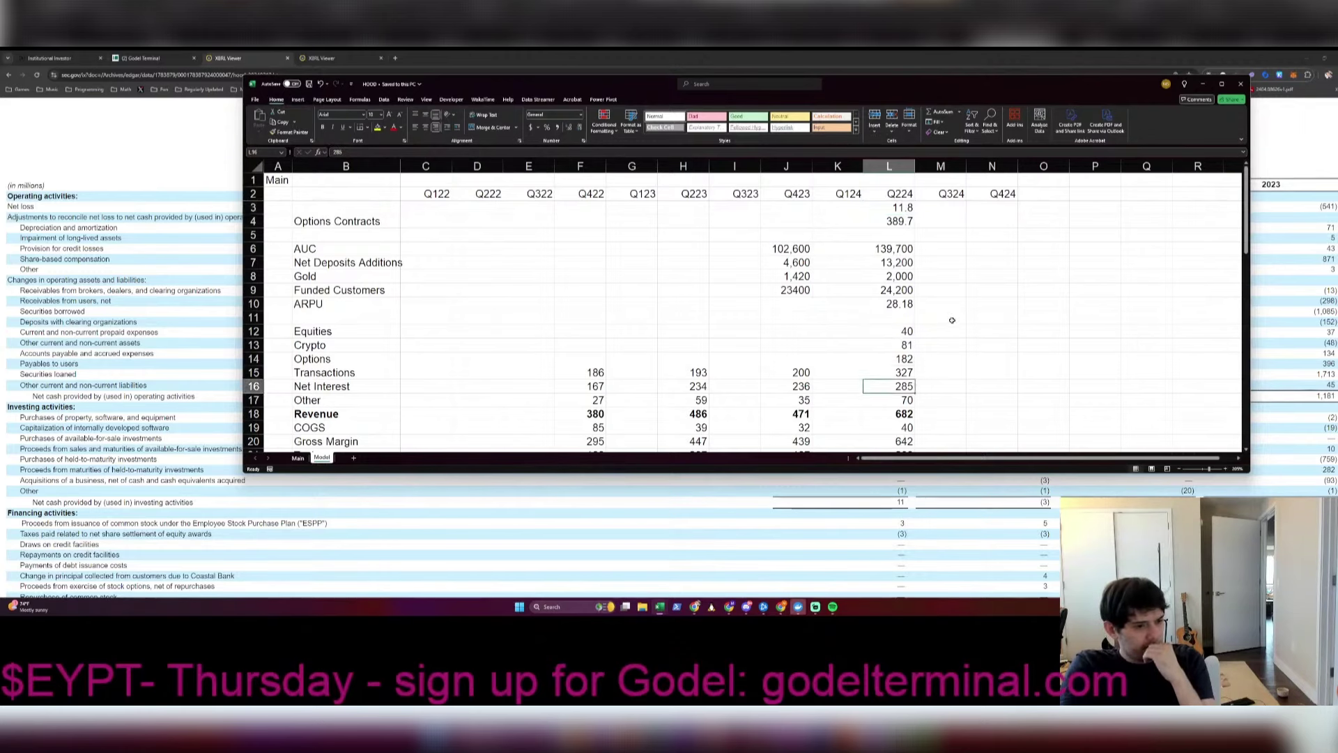
scroll(952, 319, down, 3)
drag(901, 264, 731, 260)
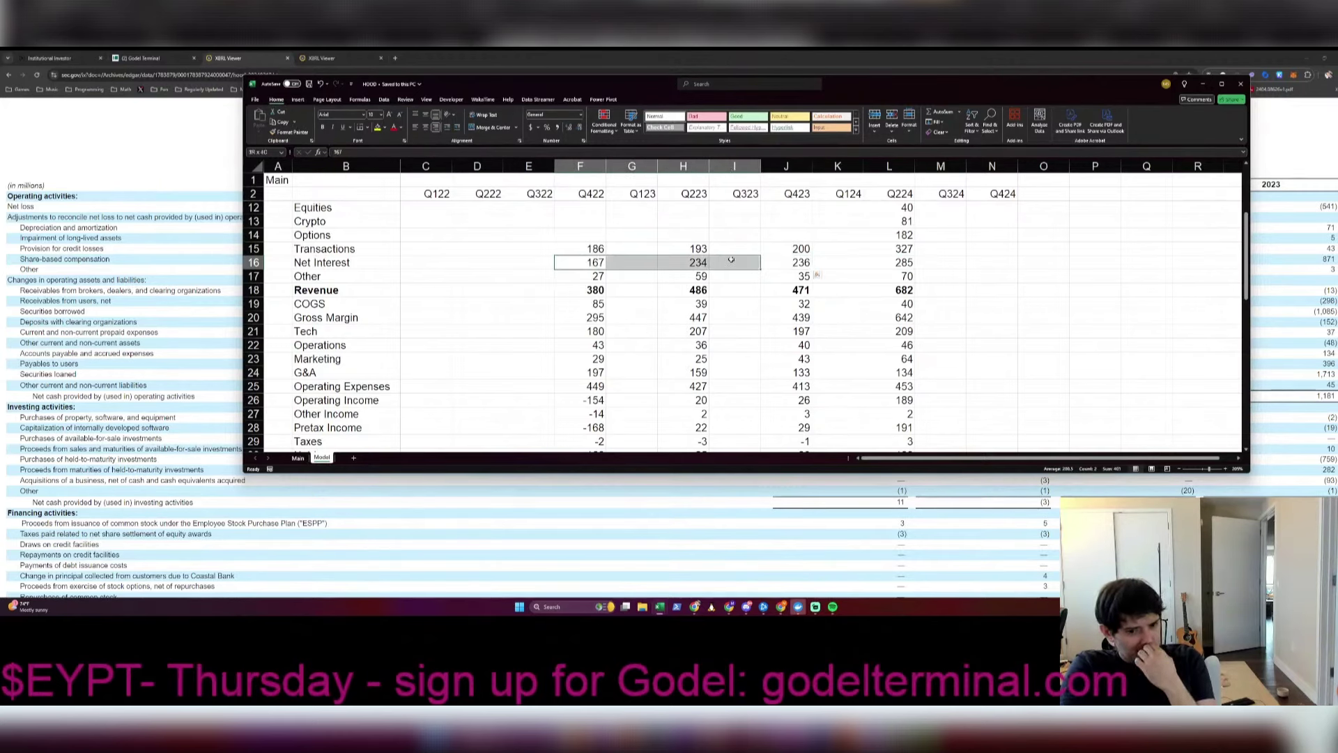
click(731, 259)
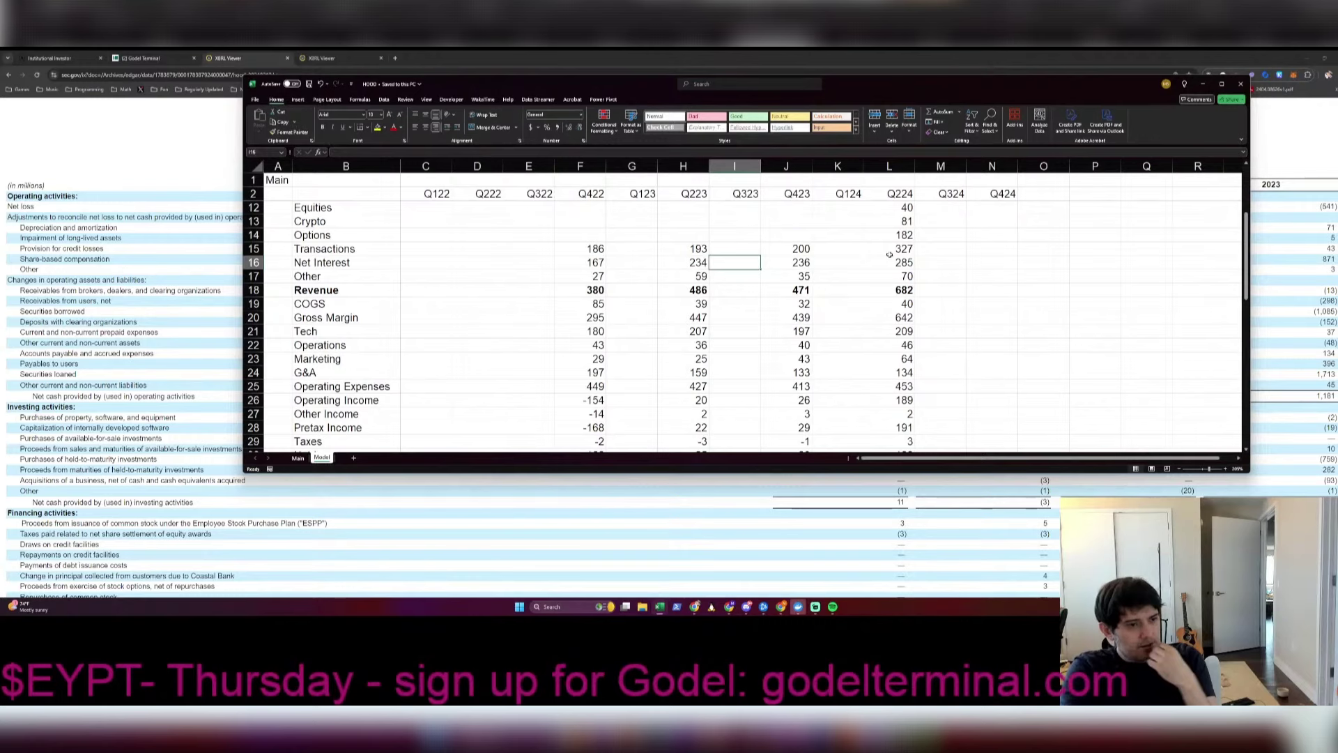
Step: Go to the Main sheet and review the valuation block from Price to EV, ending on the MC value
key(ctrl+Page_Up)
scroll(1062, 312, up, 2)
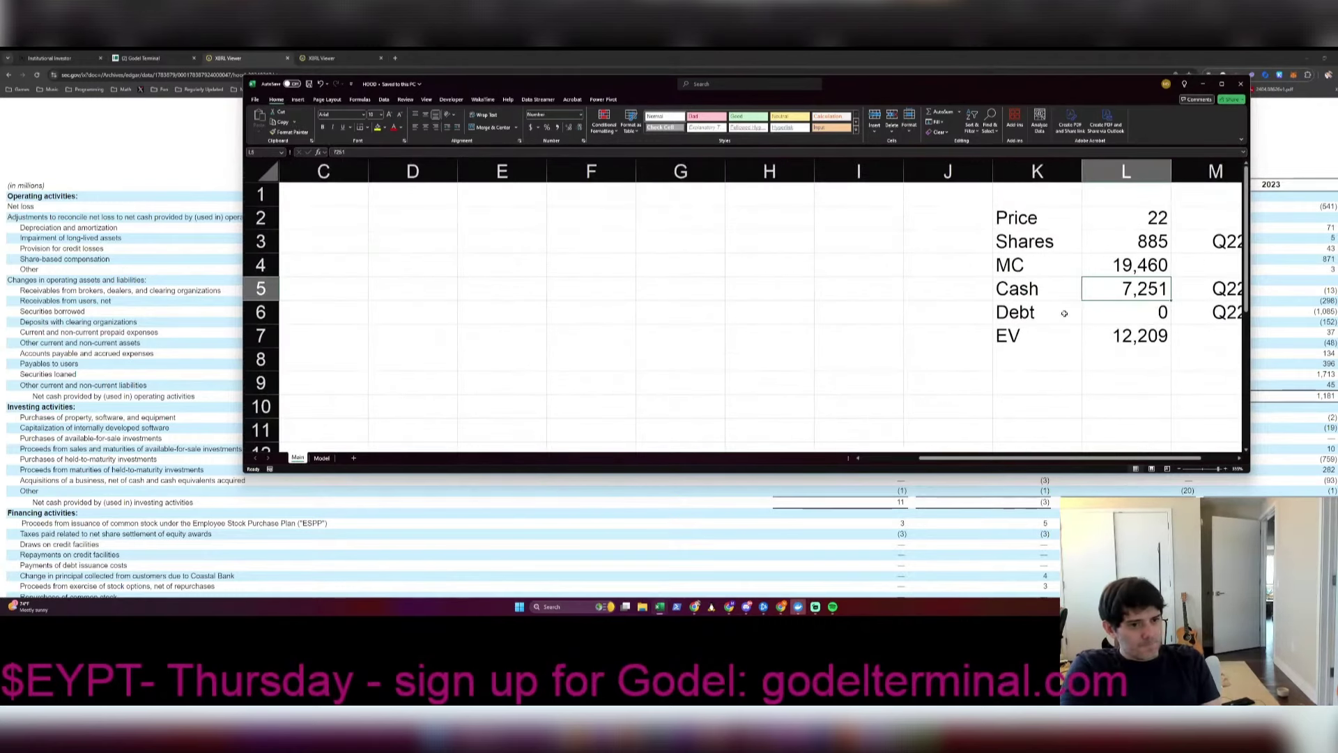
key(Right)
key(Right)
key(Left)
key(Left)
key(Up)
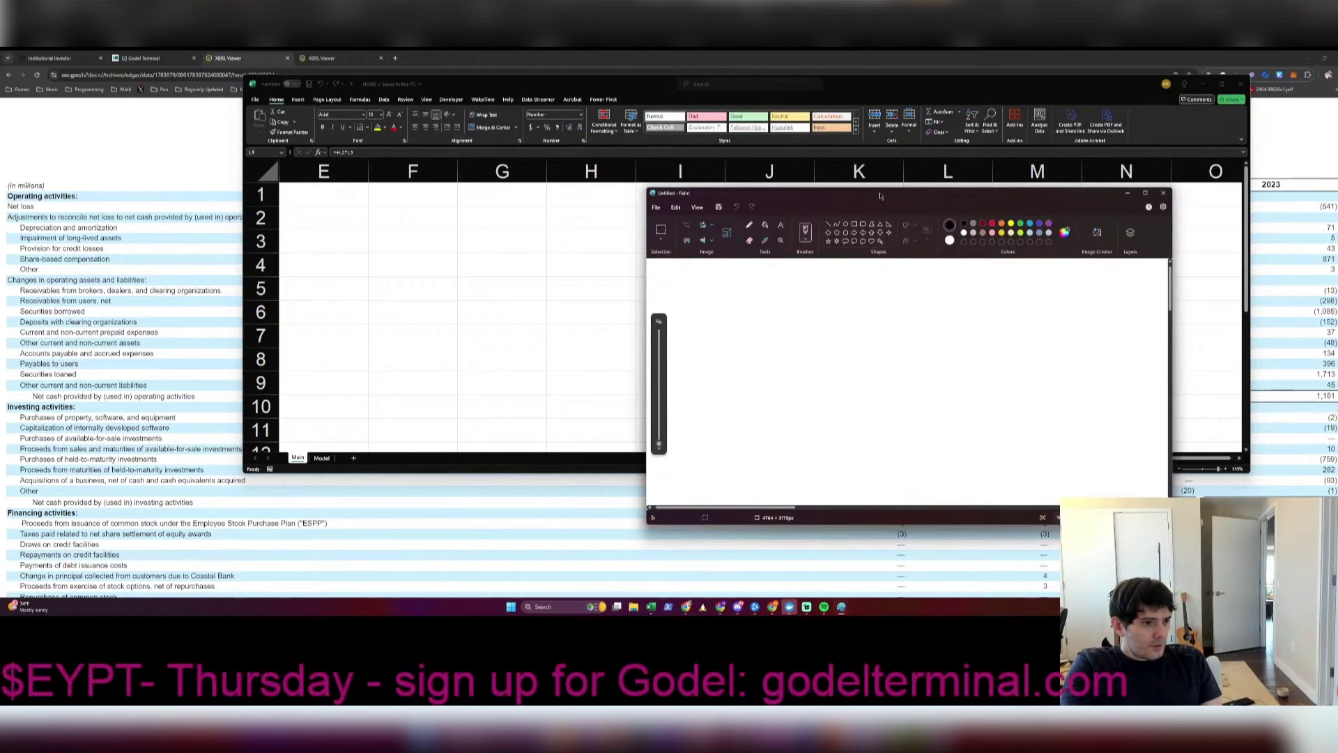
Step: Place an enlarged Paint window beside the valuation figures and sketch a large box with an arrow pointing down to its upper edge
mouse_move(879, 189)
mouse_down()
mouse_move(337, 144)
mouse_move(315, 131)
mouse_up()
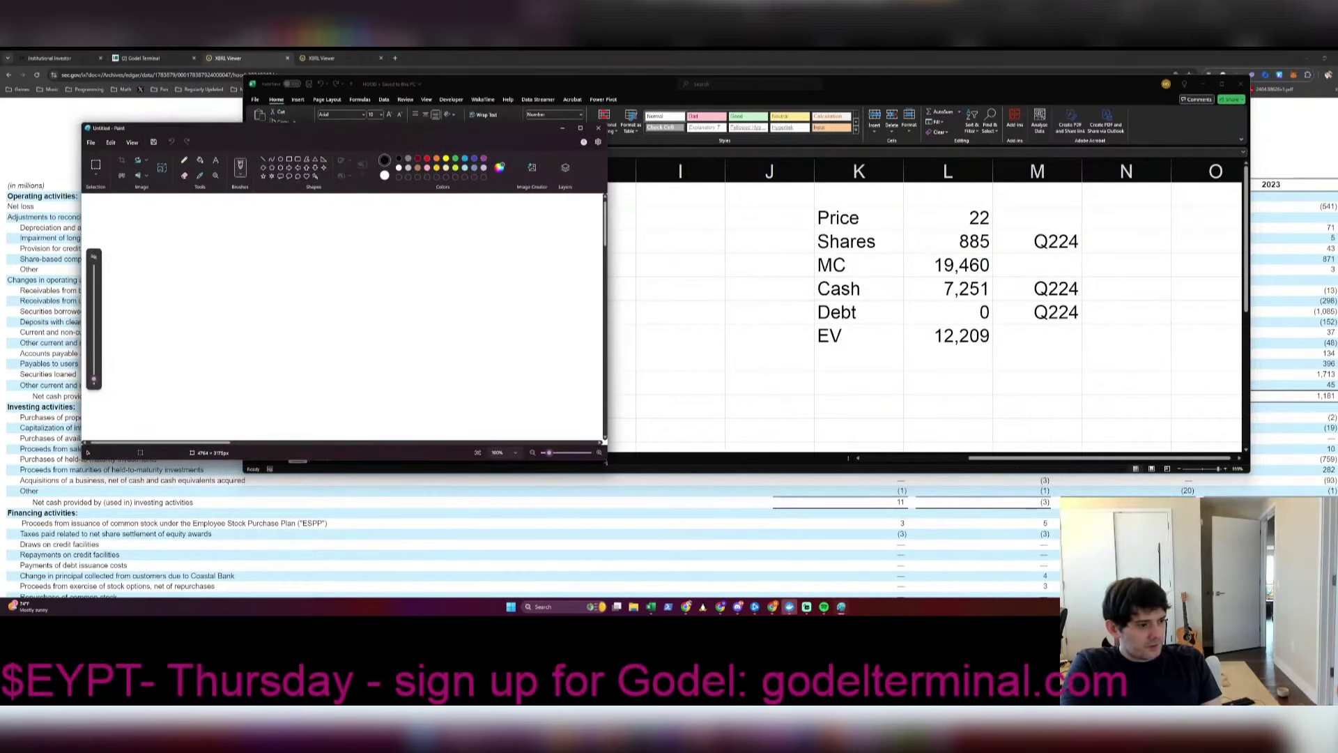
drag(606, 460, 762, 542)
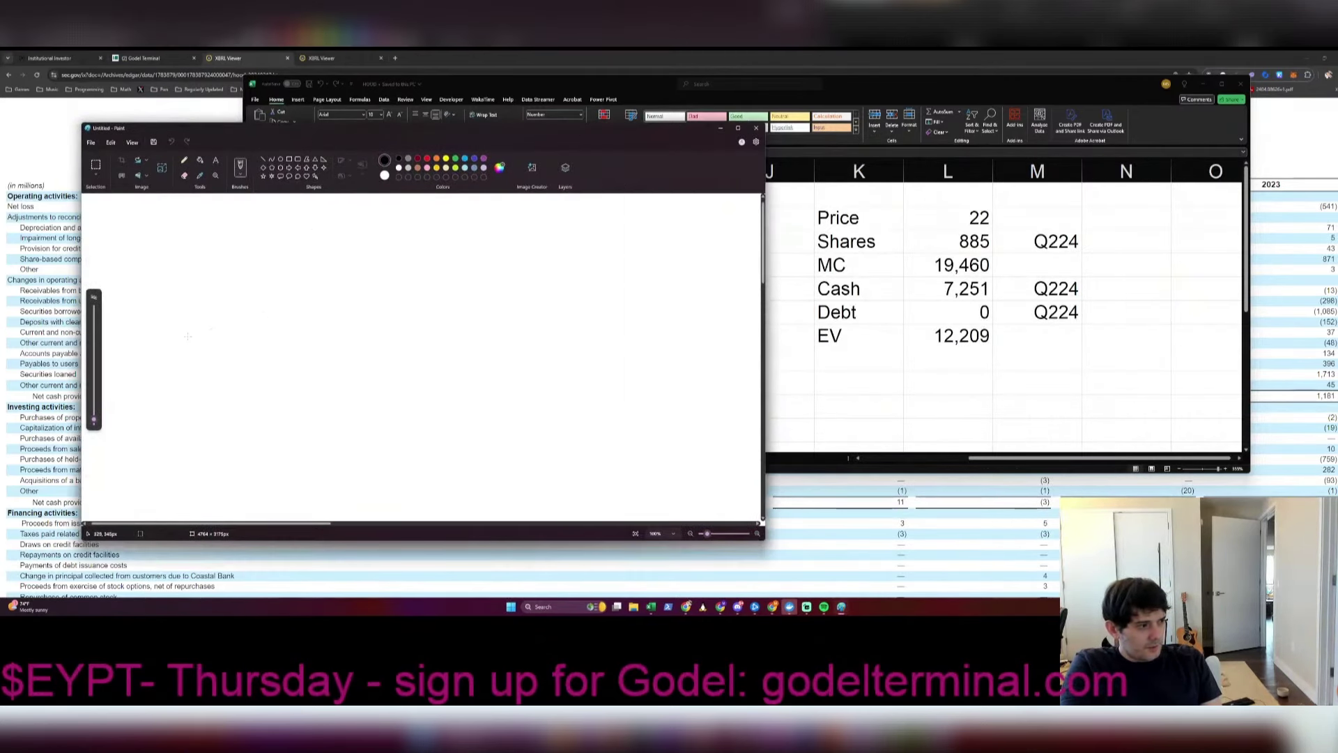
mouse_move(276, 462)
mouse_down()
mouse_move(149, 450)
mouse_move(143, 304)
mouse_move(284, 327)
mouse_move(309, 457)
mouse_up()
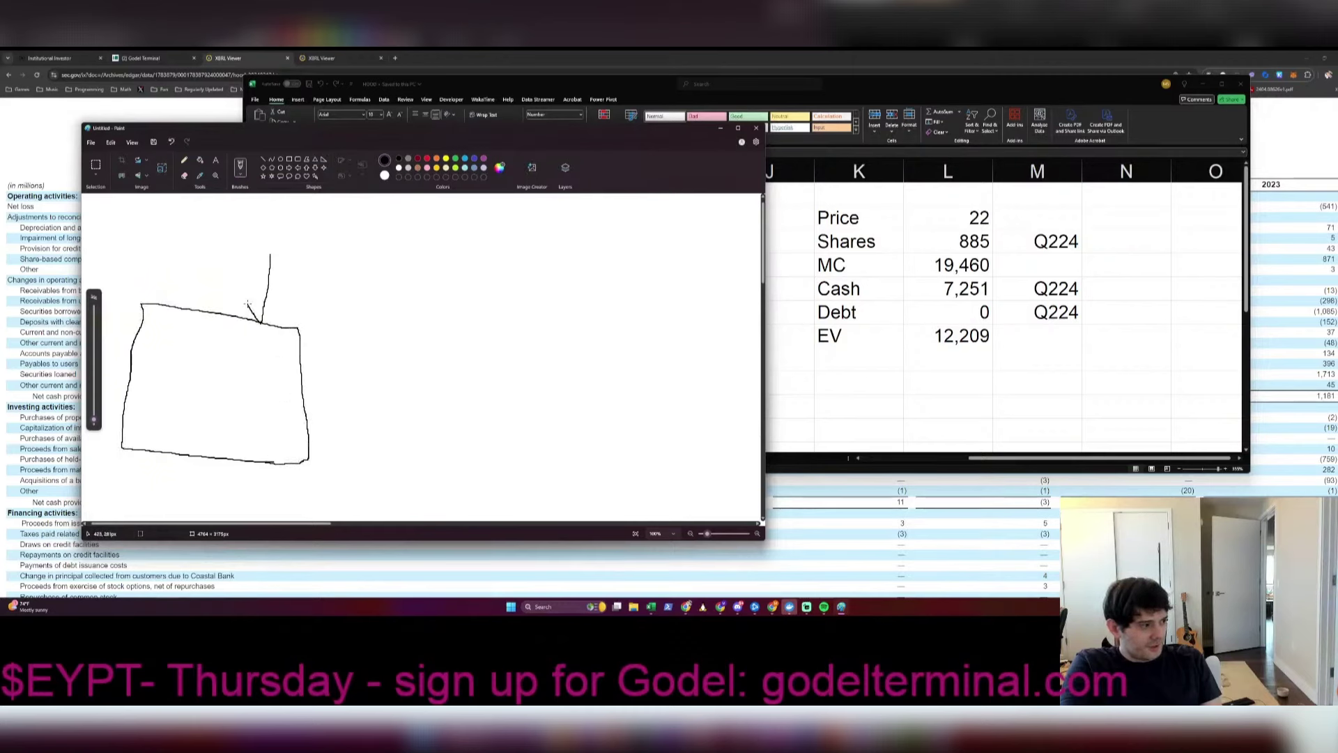
drag(281, 296, 287, 289)
Step: Draw four boxes labelled App, PP&E, $$ and Debt inside the large box, and circle the whole diagram
mouse_move(189, 328)
mouse_down()
mouse_move(154, 328)
mouse_move(179, 329)
mouse_move(151, 361)
mouse_up()
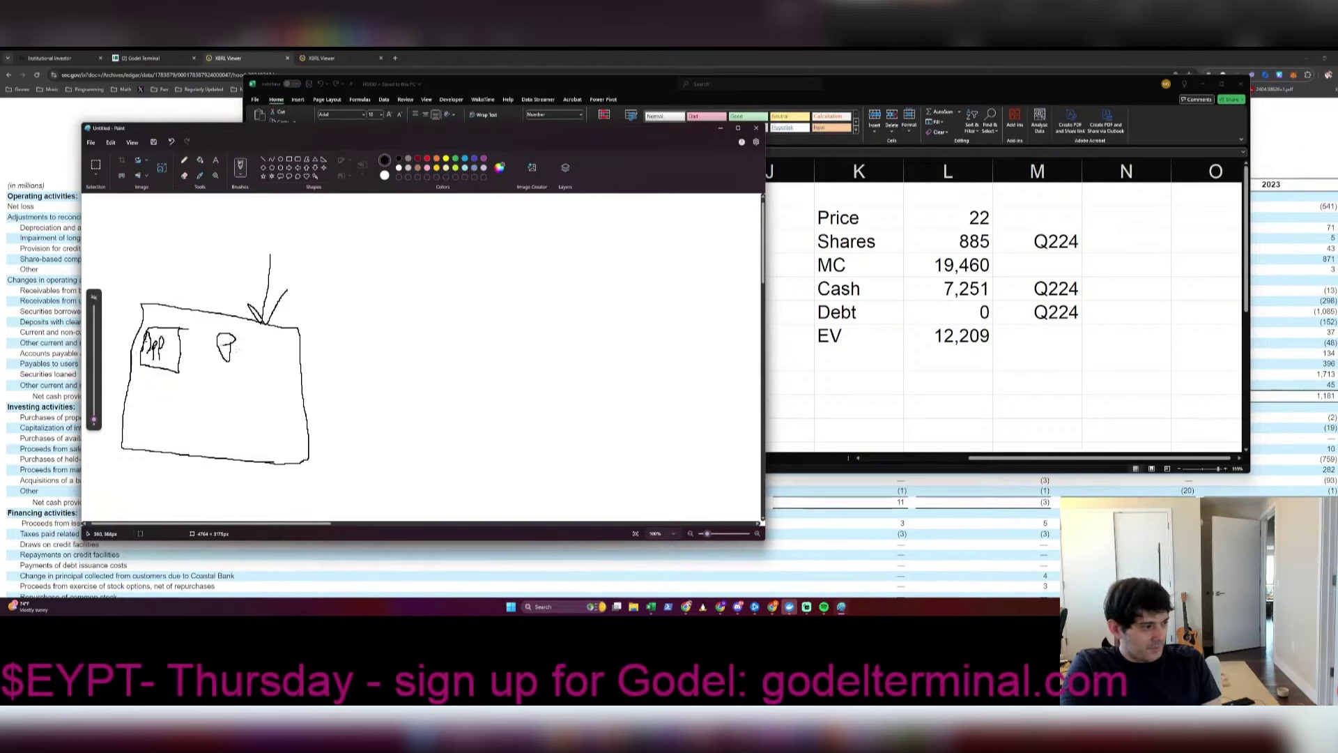
mouse_move(236, 346)
mouse_down()
mouse_move(238, 375)
mouse_move(283, 362)
mouse_move(211, 372)
mouse_up()
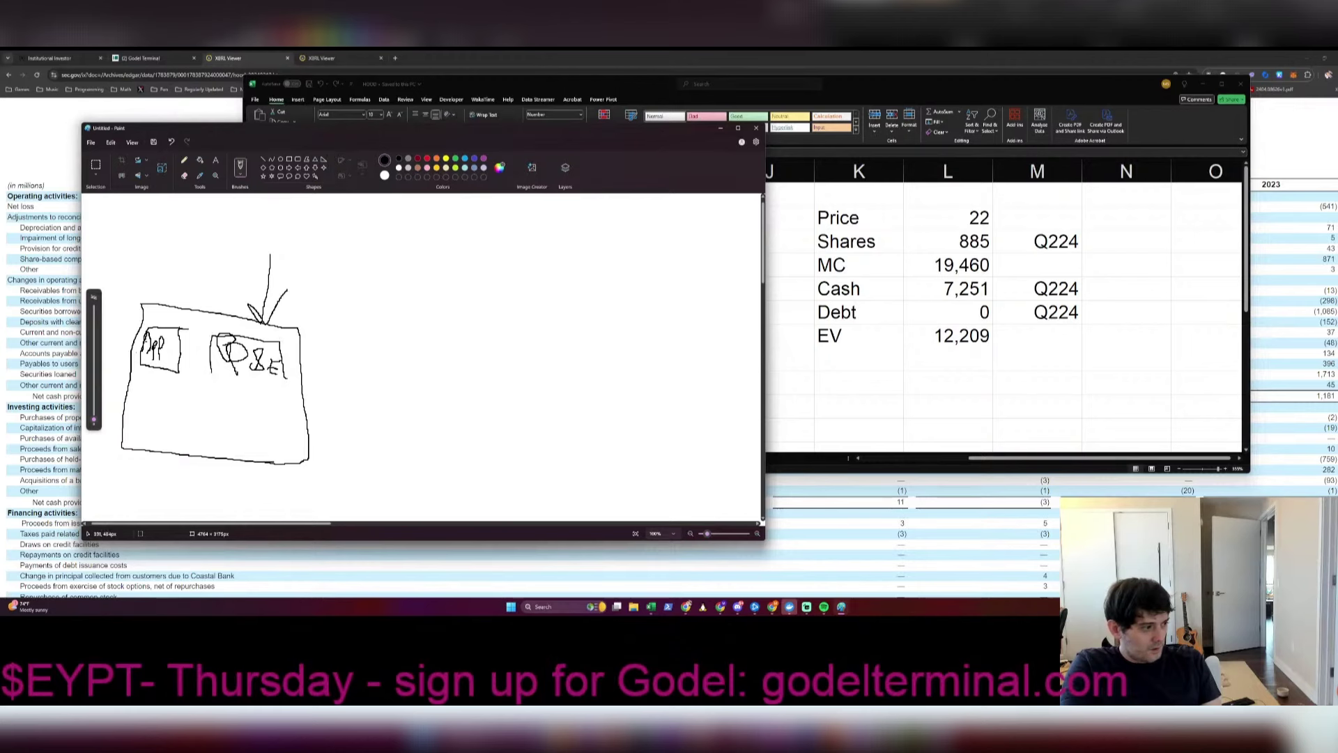
mouse_move(140, 397)
mouse_down()
mouse_move(167, 451)
mouse_move(223, 403)
mouse_move(171, 402)
mouse_move(200, 438)
mouse_move(186, 440)
mouse_up()
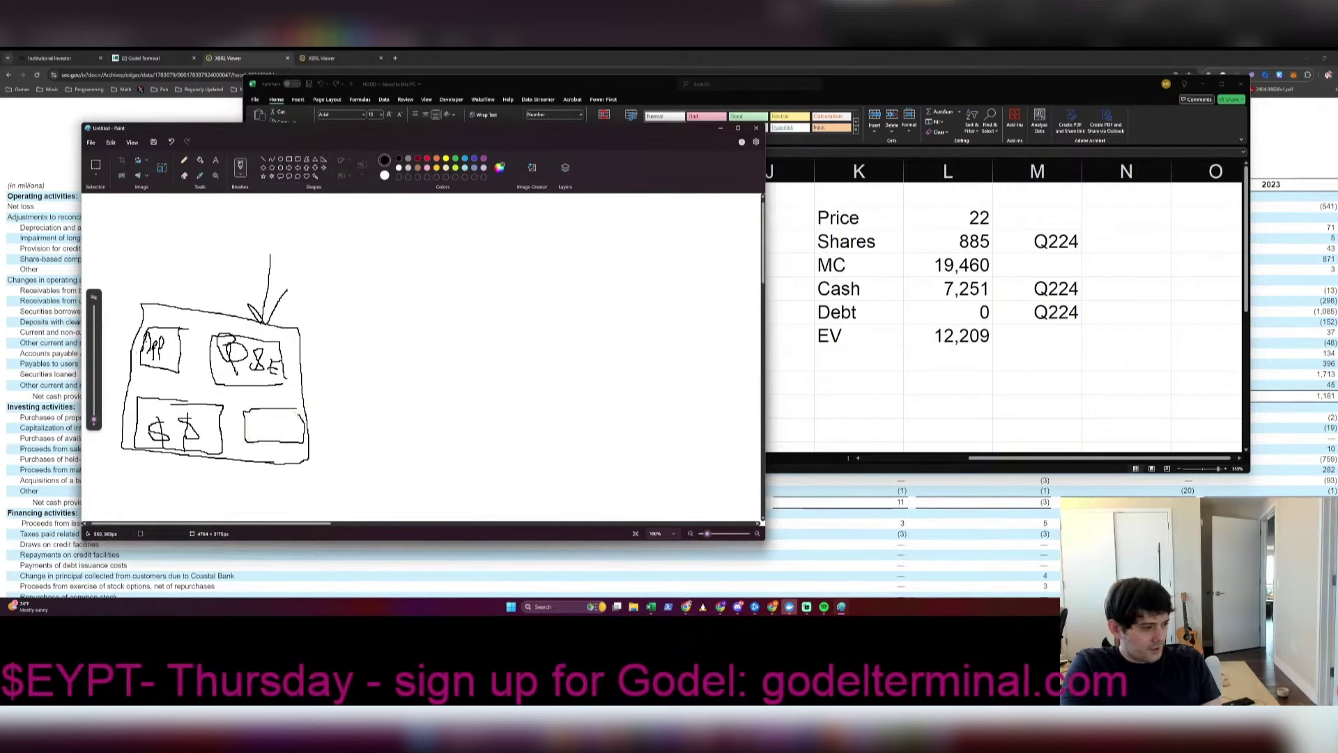
drag(268, 428, 304, 421)
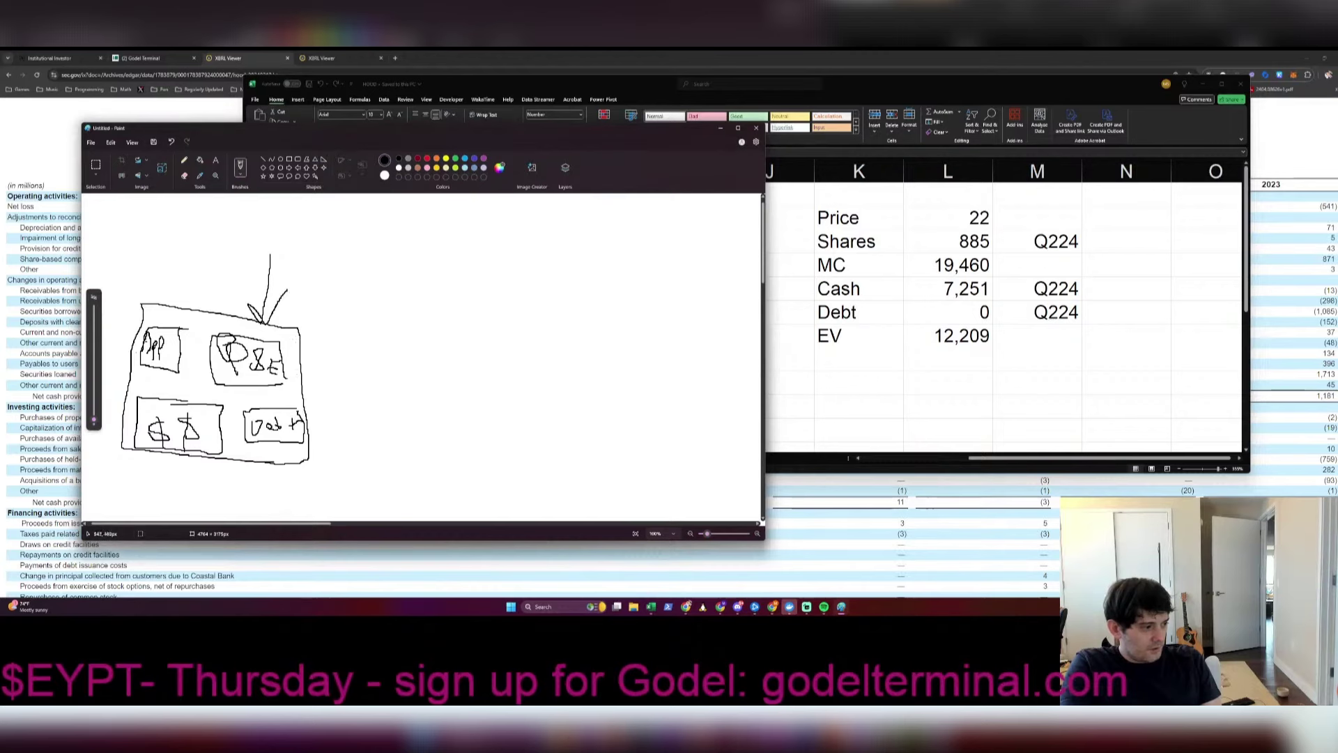
mouse_move(320, 327)
mouse_down()
mouse_move(106, 334)
mouse_move(299, 484)
mouse_move(317, 329)
mouse_up()
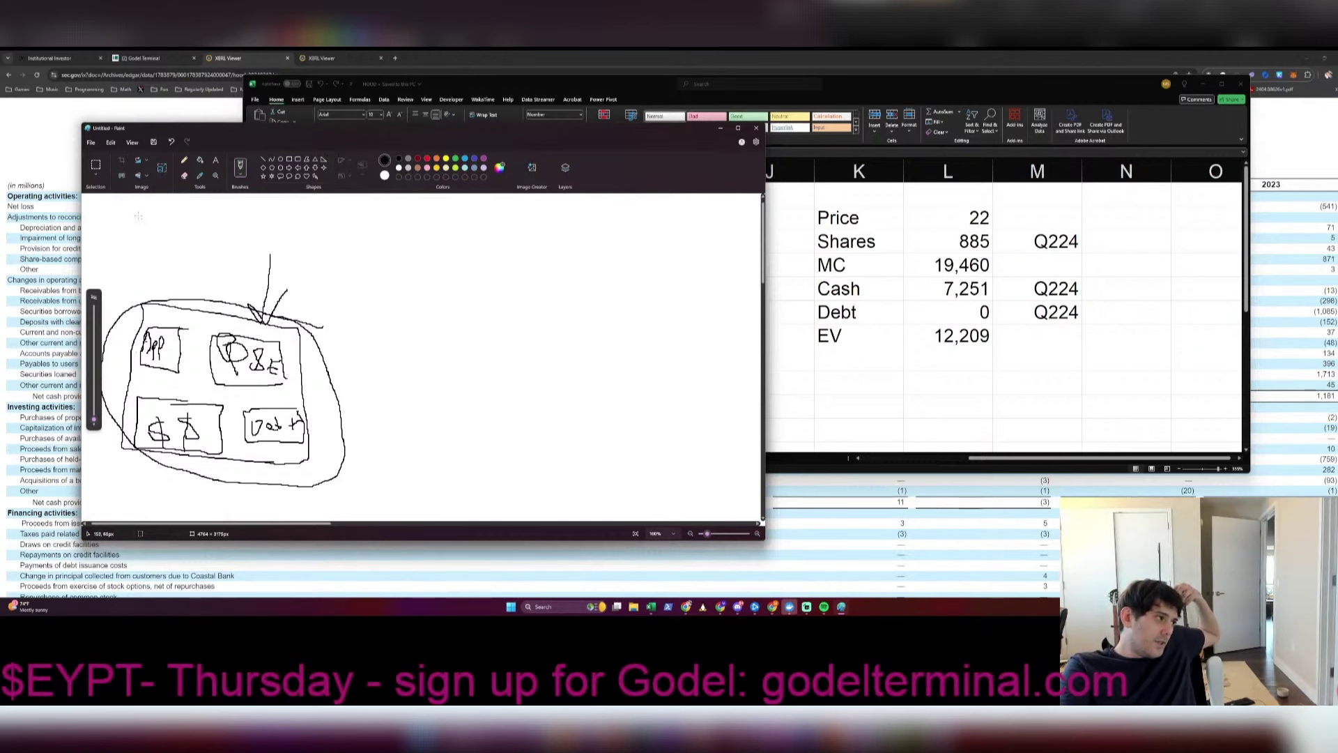
Step: Handwrite the market cap 19460 above the arrow of the company diagram
mouse_move(139, 213)
mouse_down()
mouse_move(144, 244)
mouse_move(168, 225)
mouse_up()
drag(178, 224, 174, 248)
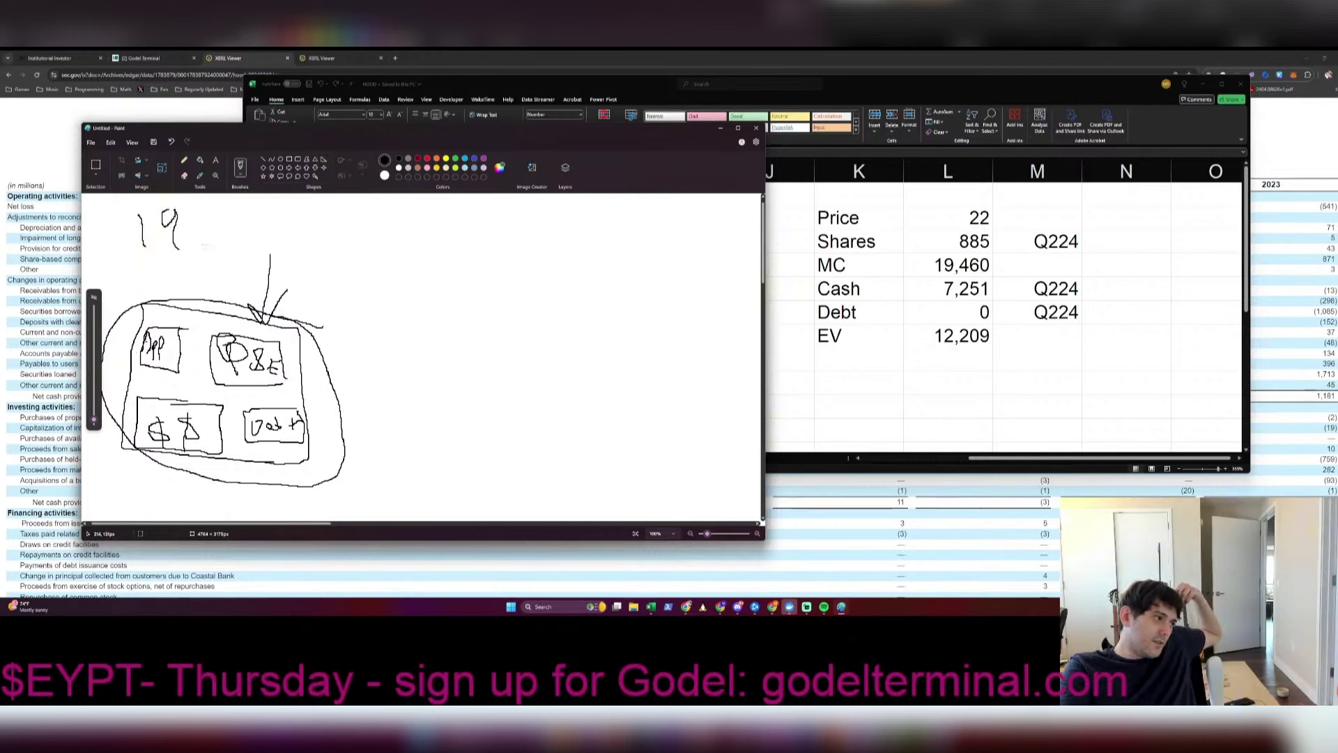
mouse_move(212, 201)
mouse_down()
mouse_move(209, 247)
mouse_move(266, 217)
mouse_up()
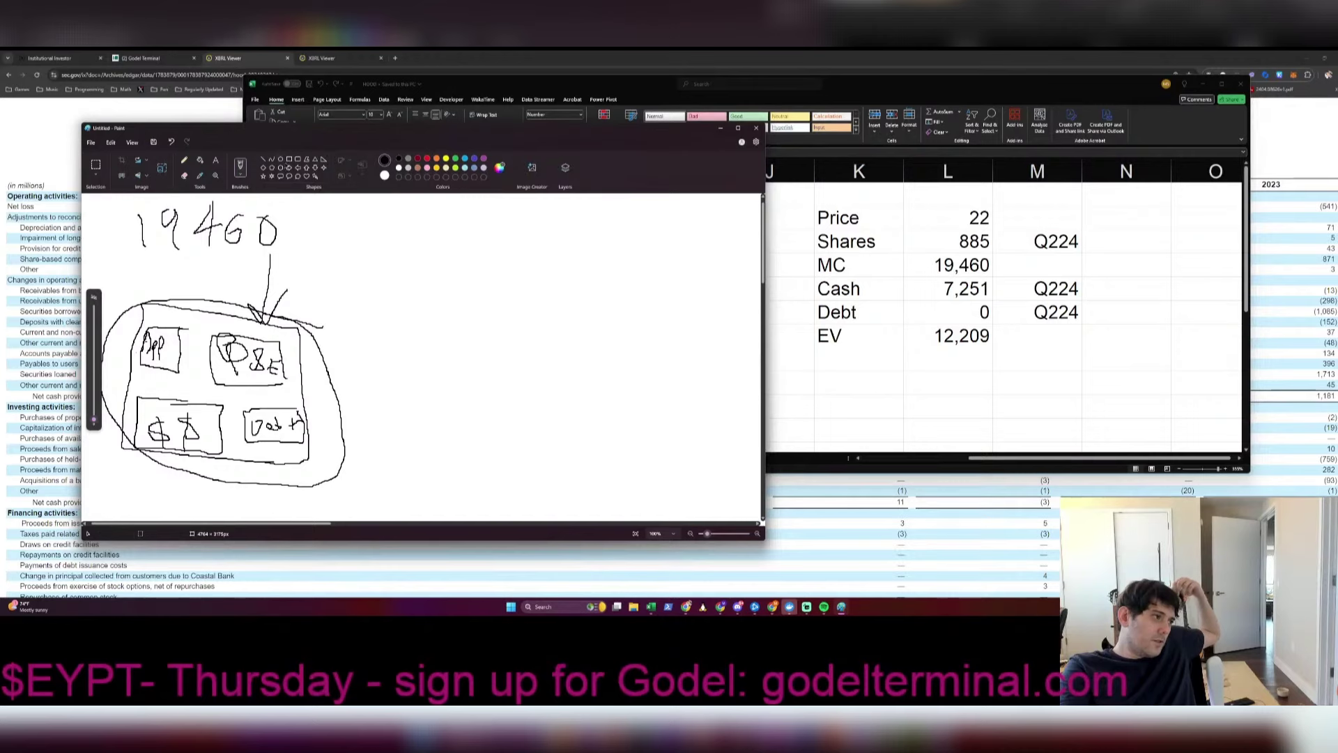
Step: Duplicate the circled company diagram with its arrow, without the number, and place the copy beside the original
click(95, 166)
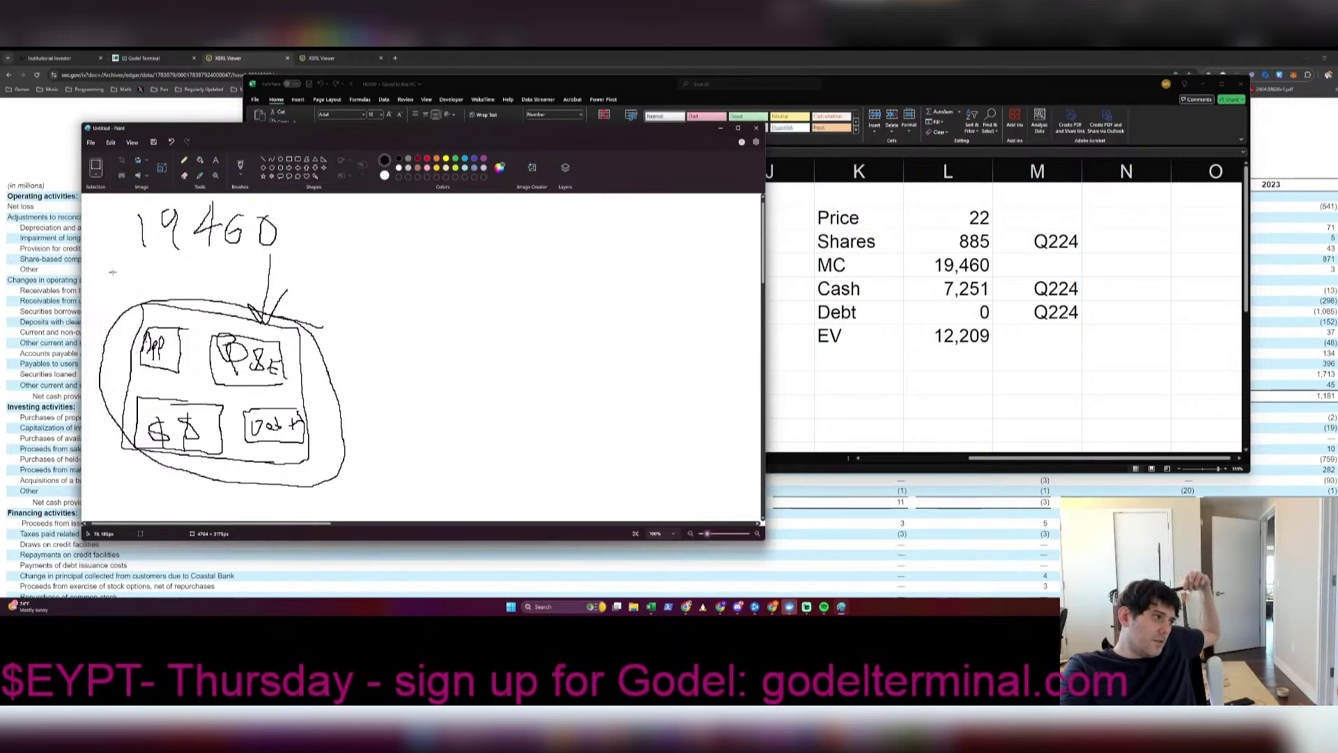
mouse_move(97, 275)
mouse_down()
mouse_move(105, 450)
mouse_move(363, 502)
mouse_up()
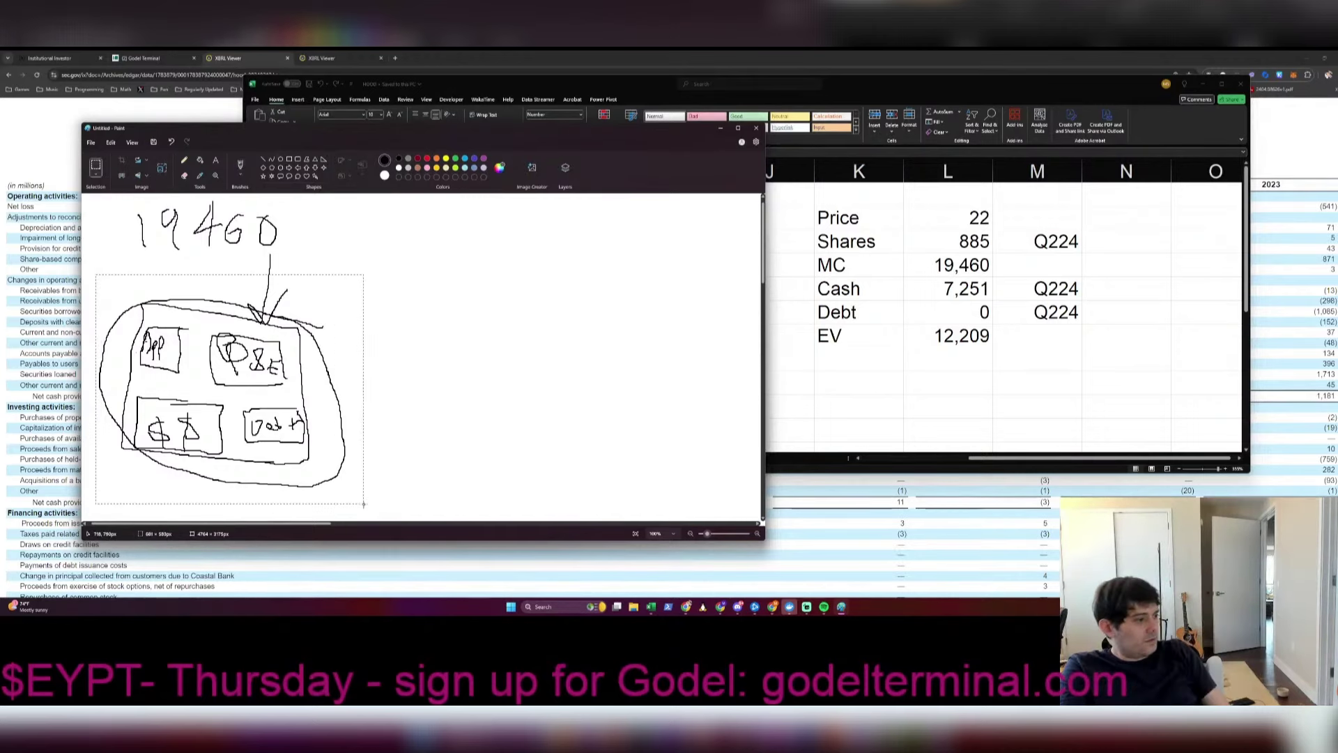
key(ctrl+c)
key(ctrl+v)
mouse_move(181, 210)
mouse_down()
mouse_move(418, 276)
mouse_move(498, 279)
mouse_up()
key(Escape)
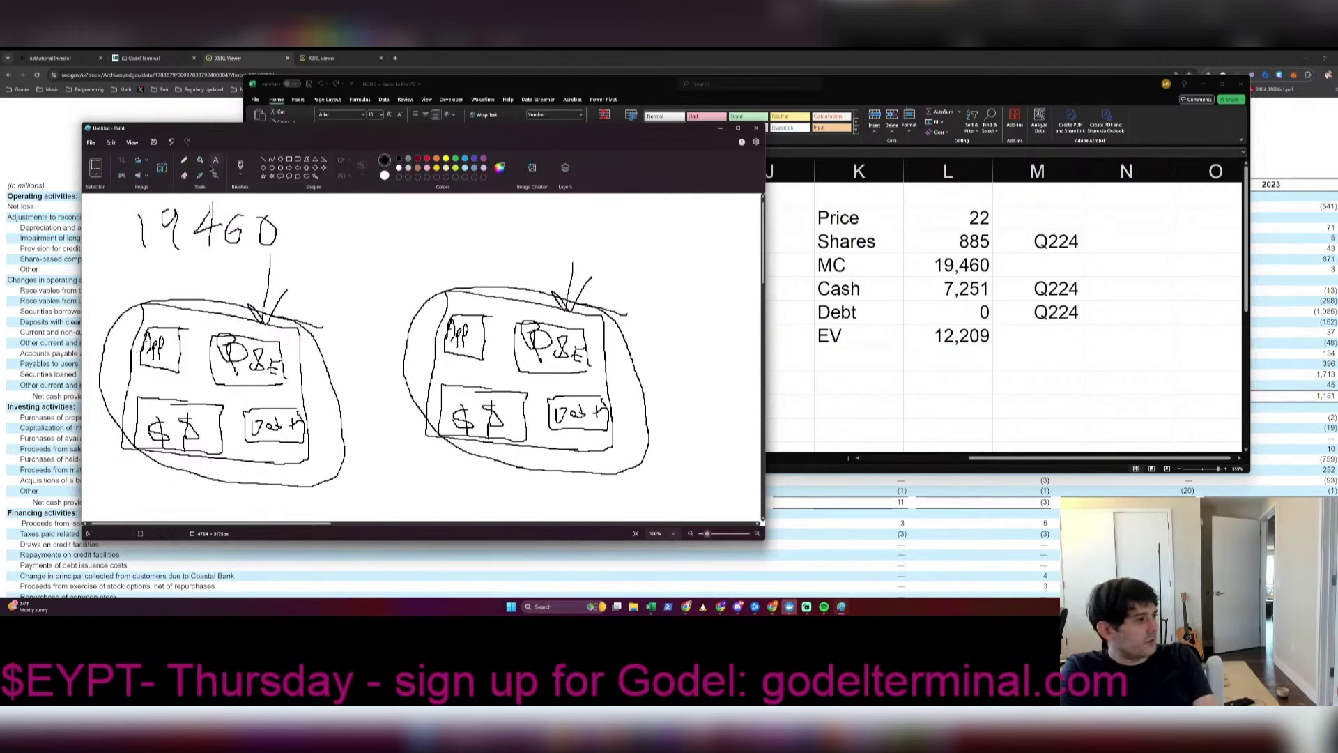
Step: Erase the $$ cash box from the copied diagram using a larger eraser
click(184, 175)
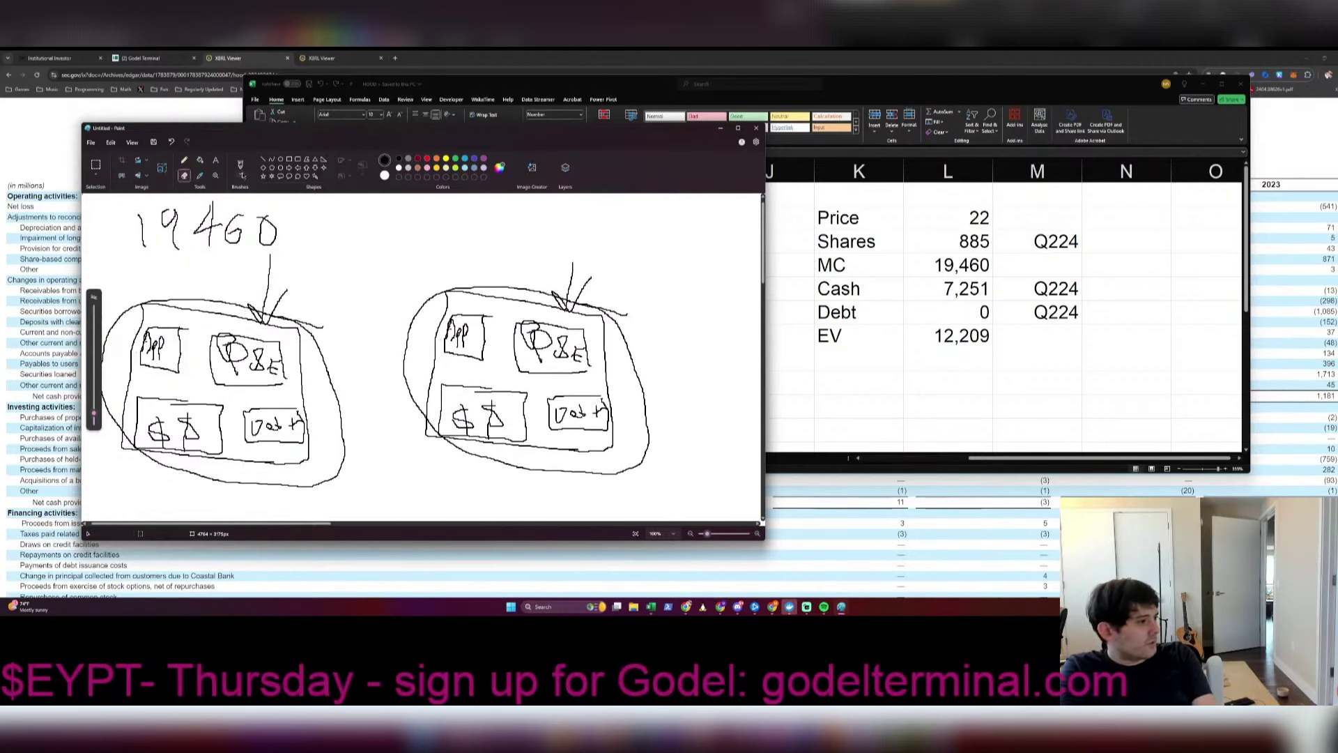
click(241, 180)
click(230, 189)
click(185, 176)
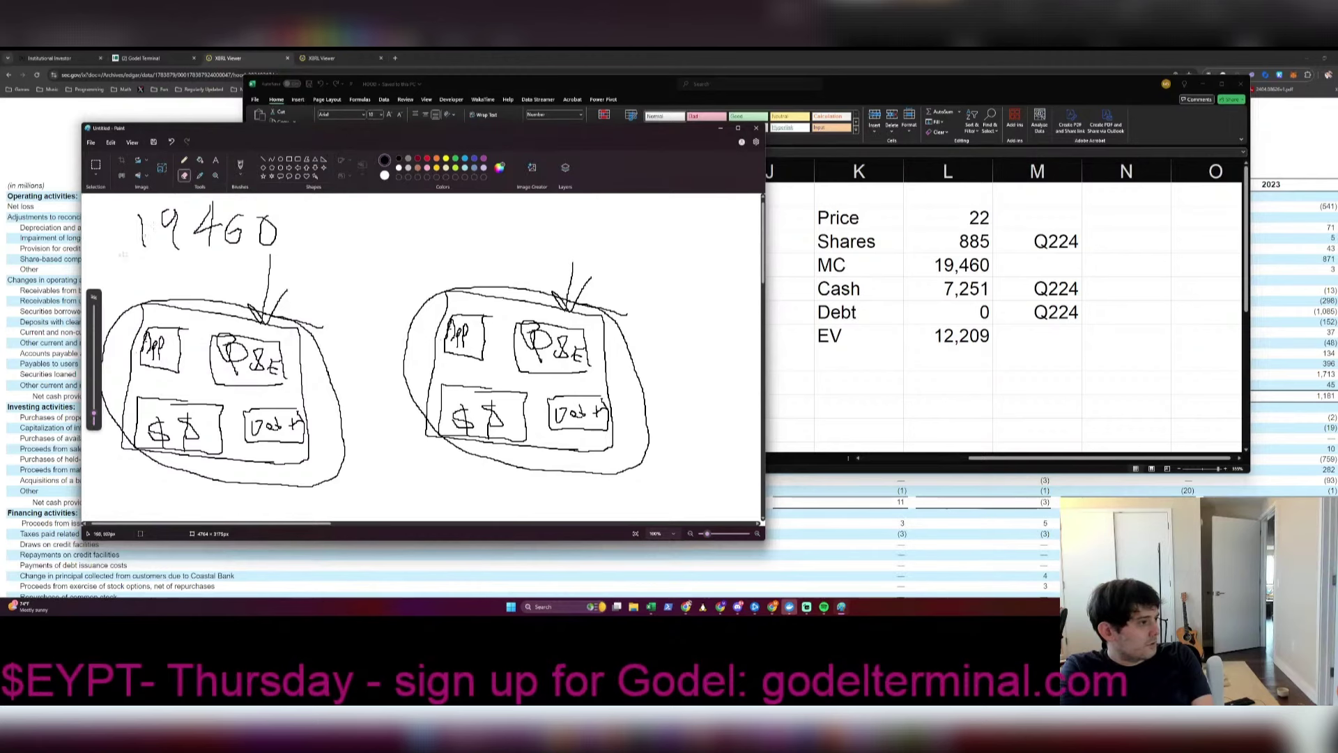
mouse_move(94, 415)
mouse_down()
mouse_move(94, 312)
mouse_move(96, 399)
mouse_up()
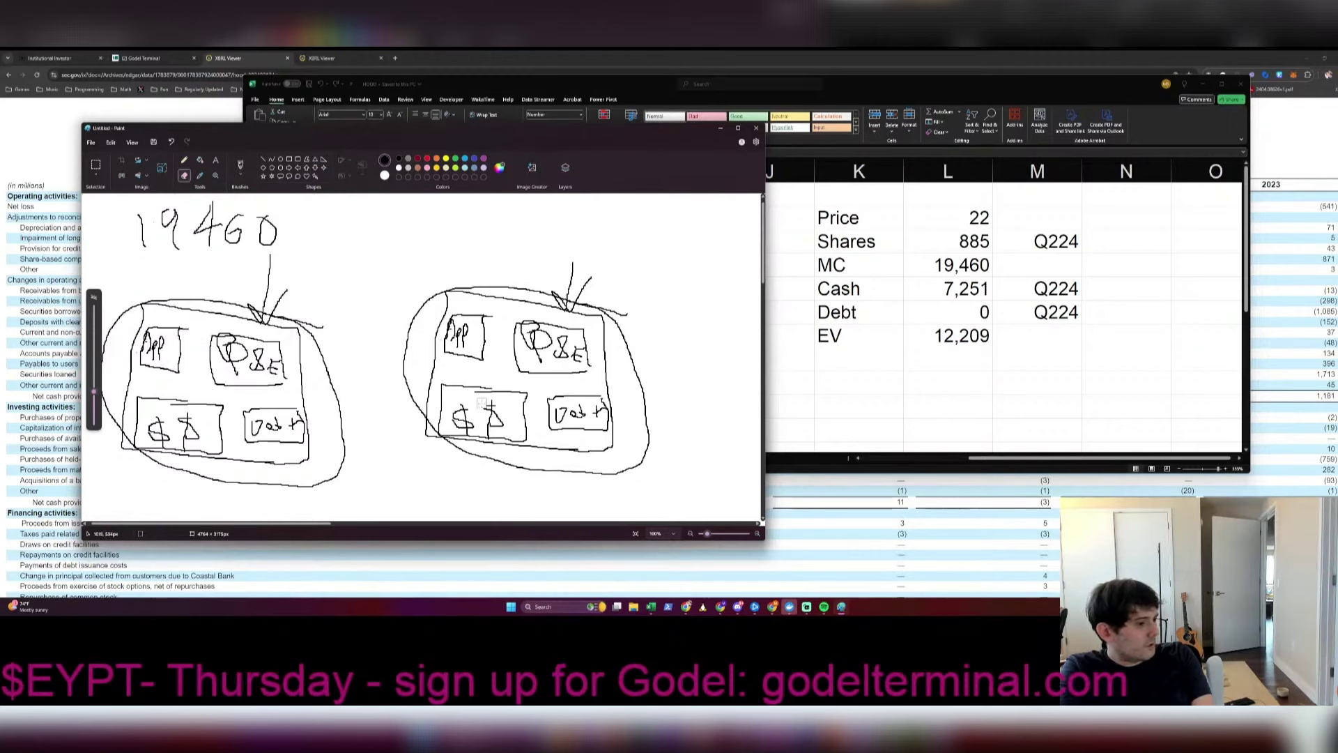
mouse_move(443, 385)
mouse_down()
mouse_move(524, 397)
mouse_move(445, 386)
mouse_move(443, 426)
mouse_move(507, 435)
mouse_move(525, 406)
mouse_move(488, 407)
mouse_move(516, 397)
mouse_move(441, 427)
mouse_move(481, 438)
mouse_move(438, 432)
mouse_up()
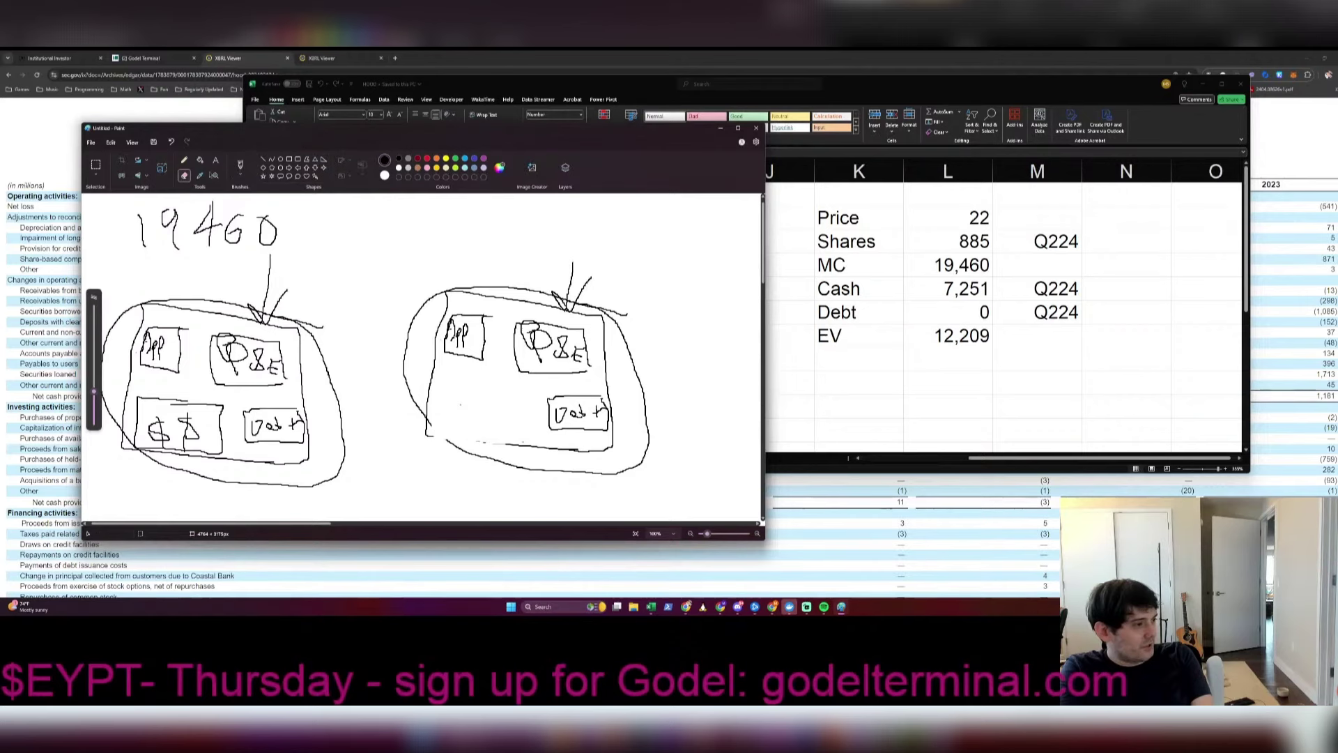
Step: With the pencil, handwrite the enterprise value 12,209 above the copied diagram and loop a circle around that diagram
click(184, 161)
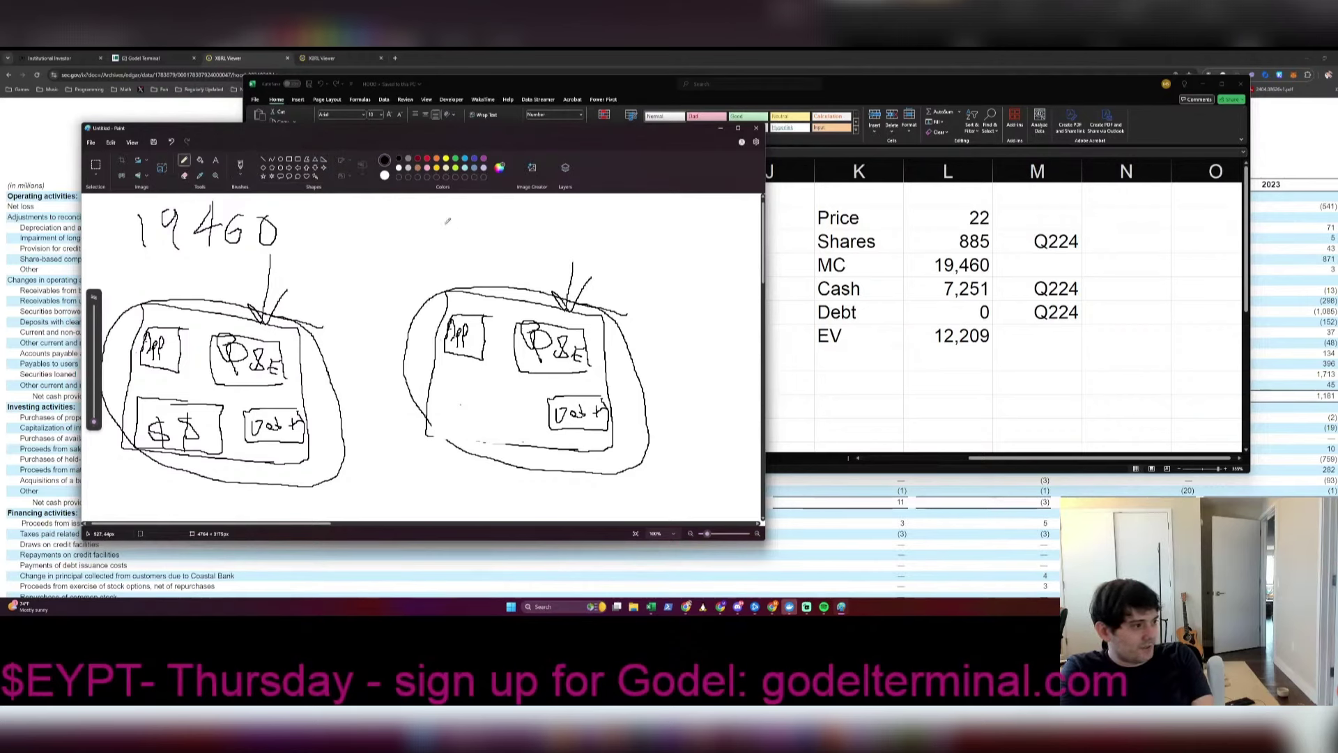
mouse_move(464, 223)
mouse_down()
mouse_move(459, 260)
mouse_move(483, 257)
mouse_up()
drag(505, 245, 500, 269)
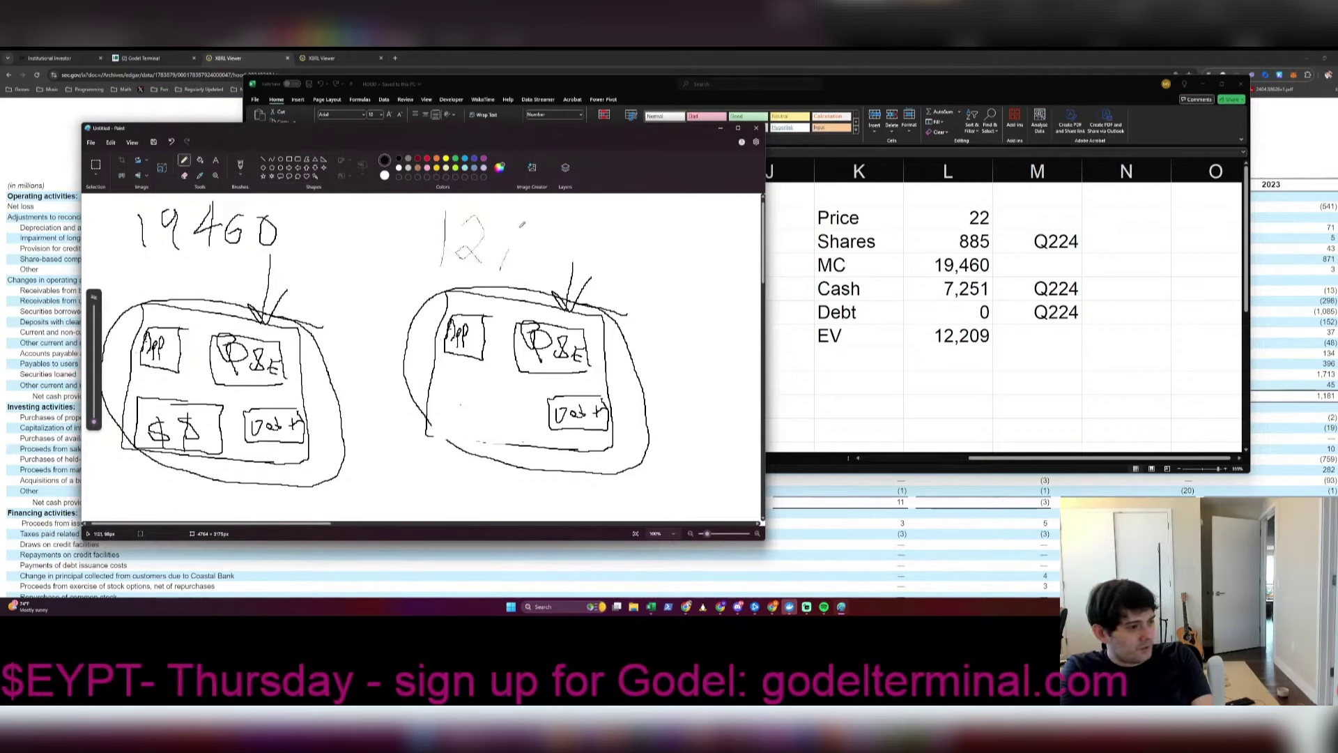
drag(538, 218, 546, 260)
drag(564, 248, 557, 264)
mouse_move(606, 224)
mouse_down()
mouse_move(591, 234)
mouse_move(604, 221)
mouse_move(616, 275)
mouse_up()
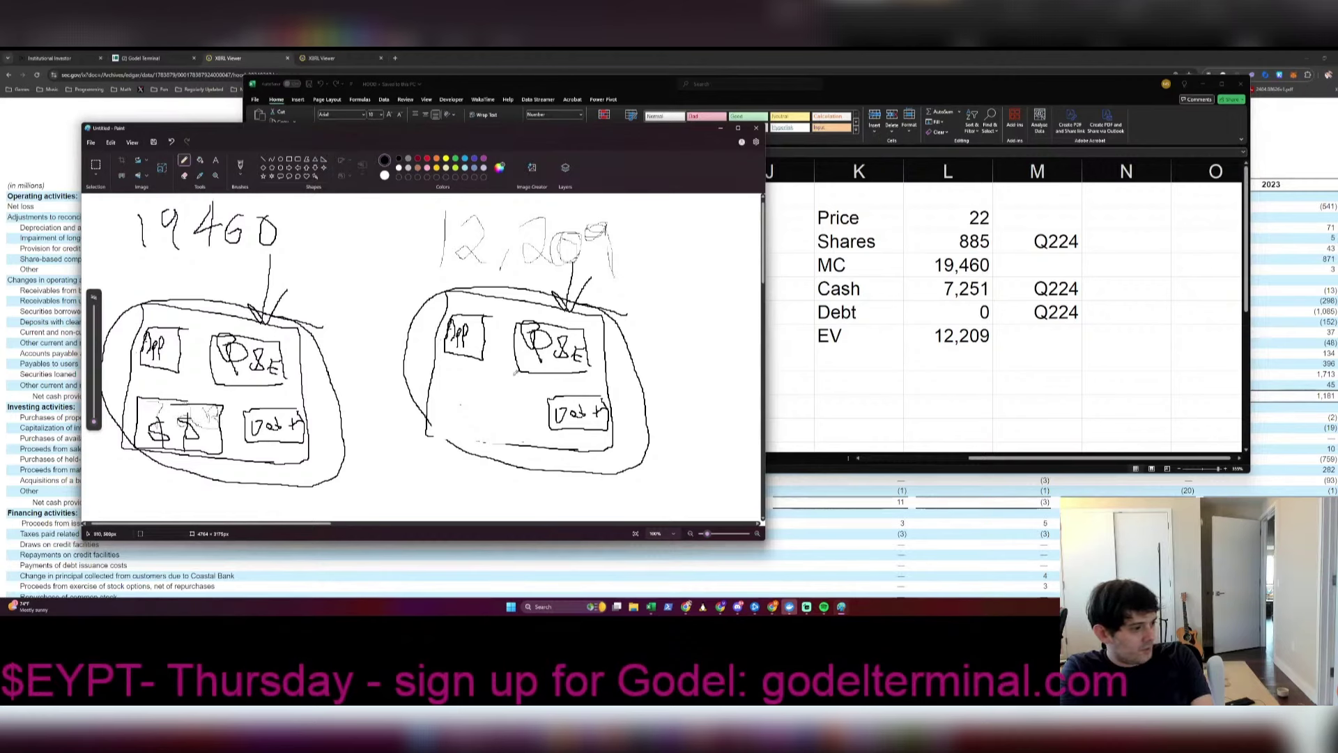
mouse_move(665, 352)
mouse_down()
mouse_move(410, 439)
mouse_move(659, 324)
mouse_up()
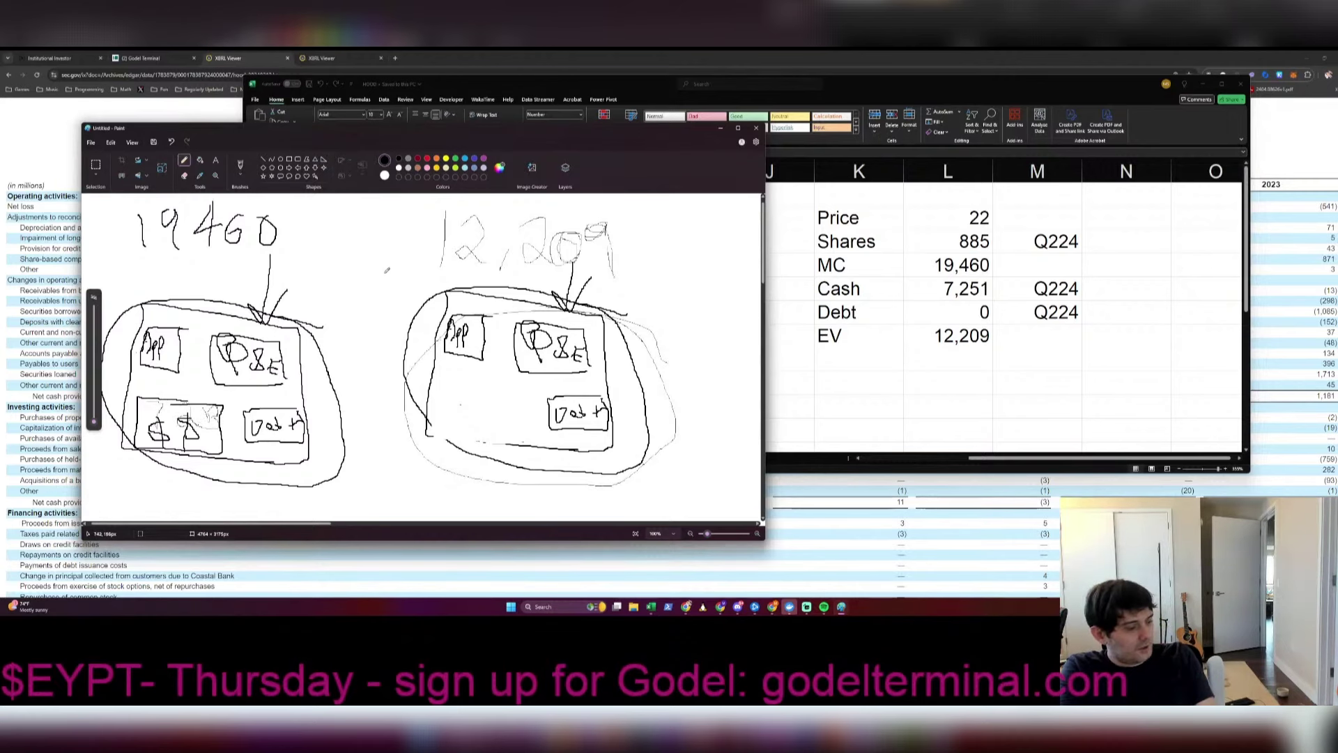
Step: Switch to the filing in the browser and highlight the property, software and equipment and goodwill rows of the balance sheet
click(36, 149)
scroll(142, 310, up, 15)
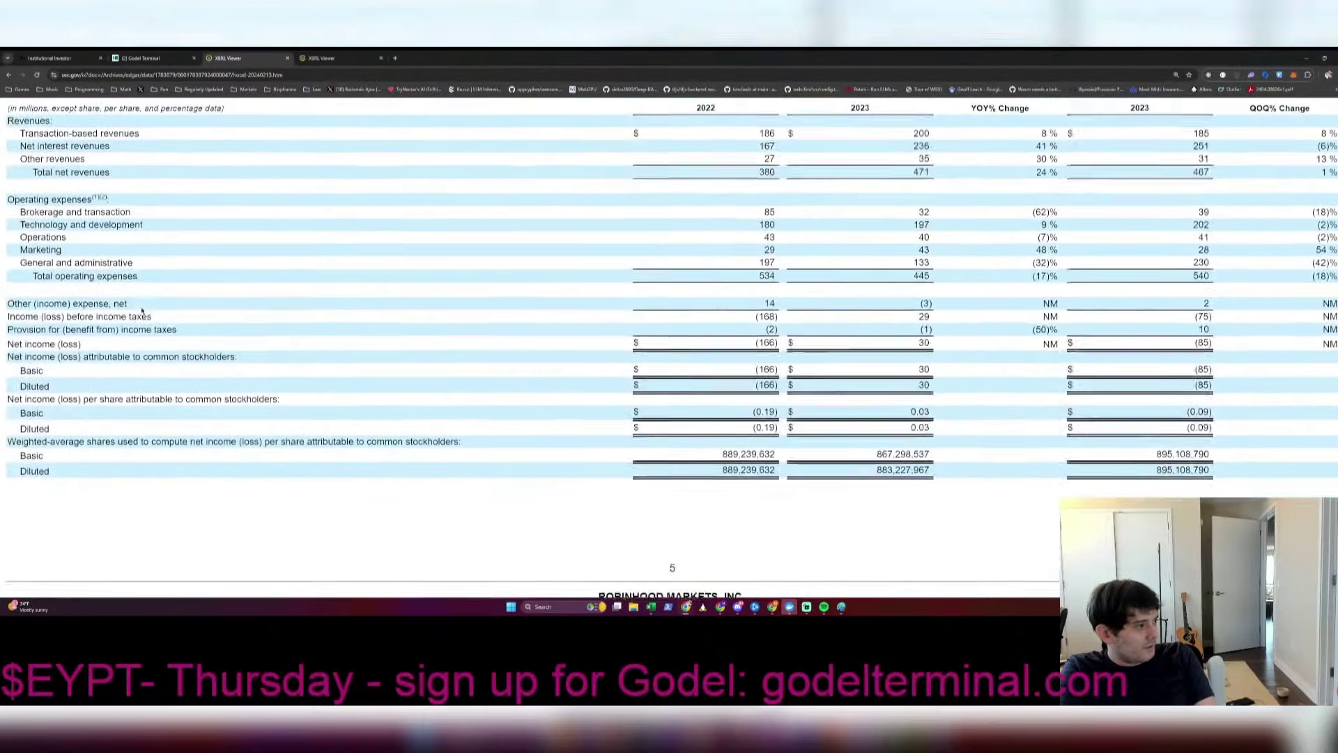
scroll(142, 311, up, 15)
scroll(67, 389, down, 3)
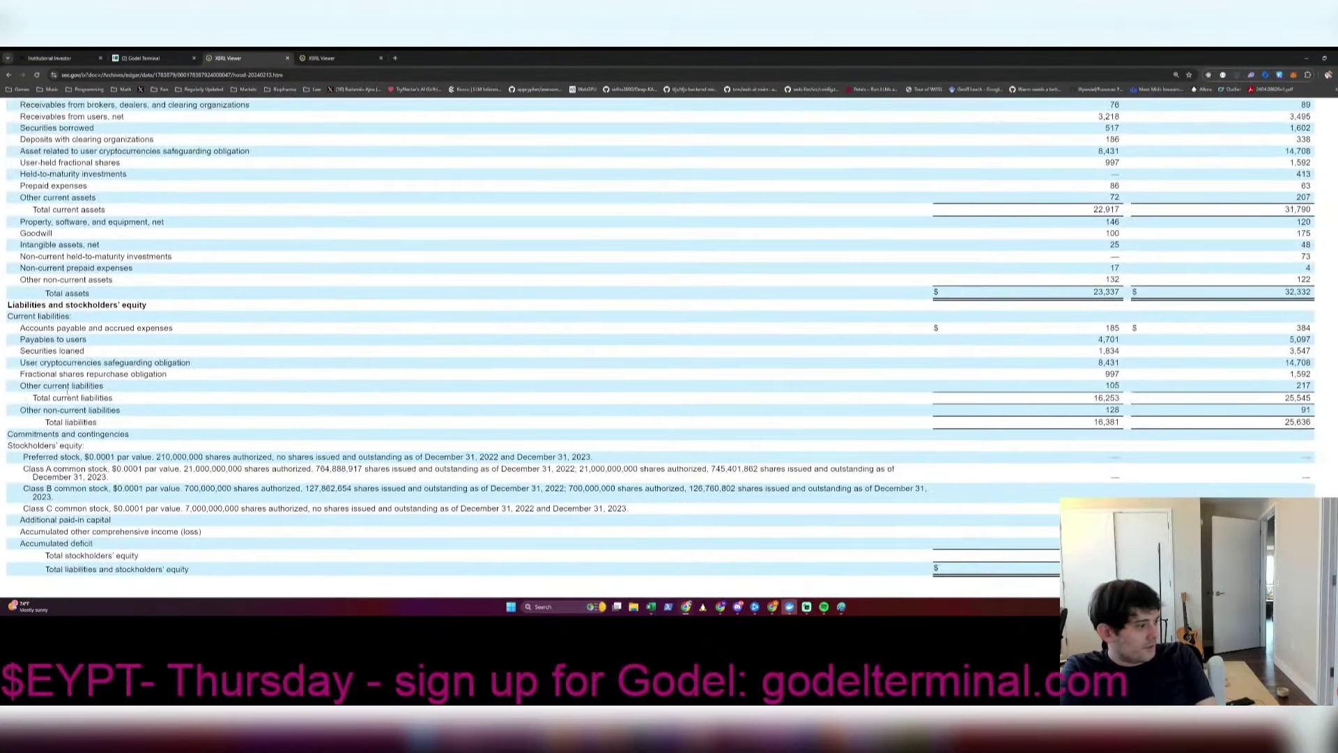
mouse_move(44, 218)
mouse_down()
mouse_move(165, 222)
mouse_move(52, 233)
mouse_up()
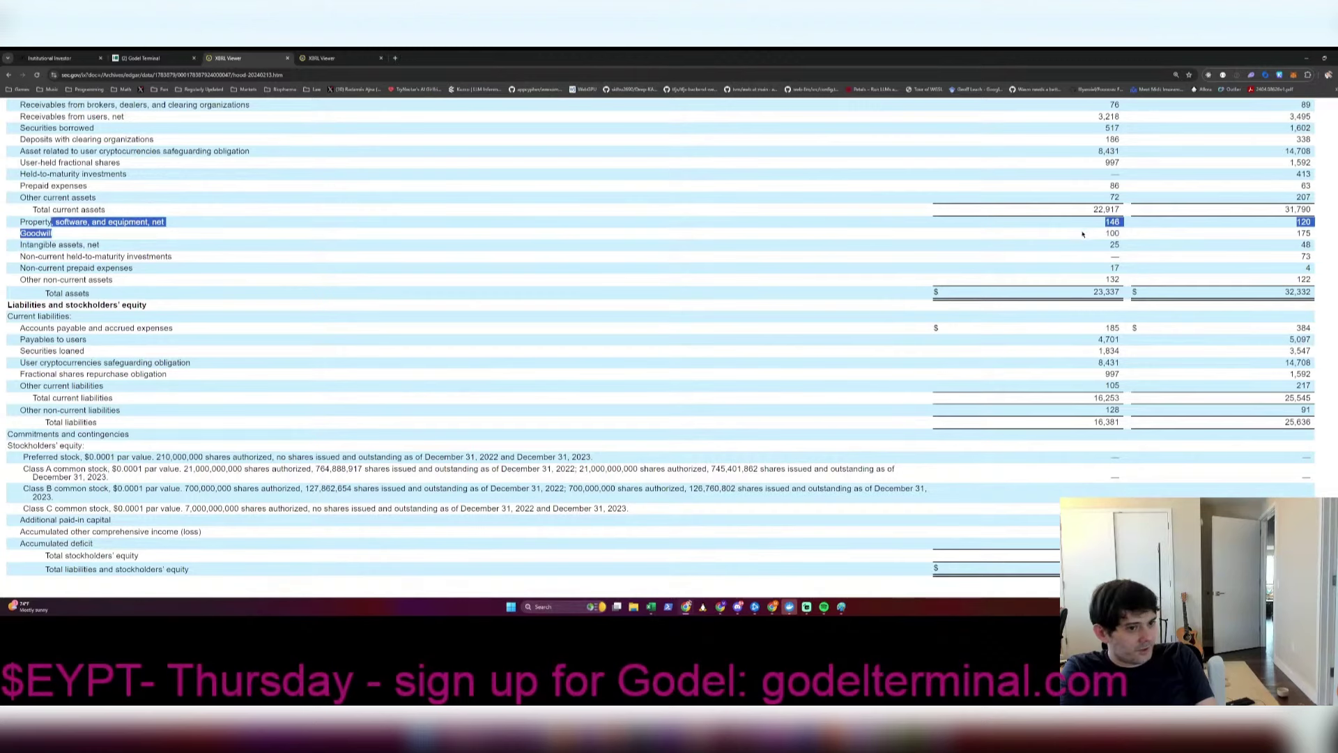
Step: Return to Paint and erase the P&E and Debt boxes from the copied diagram, keeping the App box
key(alt+Tab)
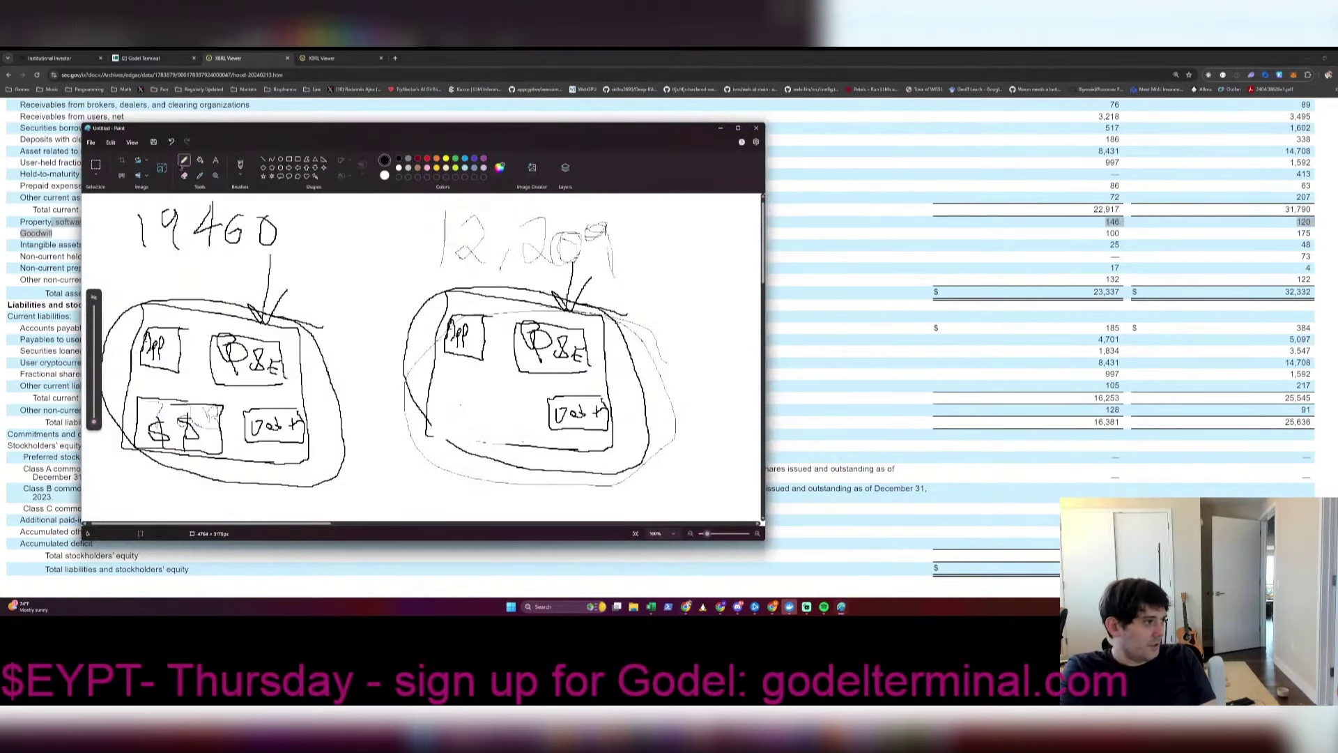
click(184, 175)
mouse_move(563, 363)
mouse_down()
mouse_move(557, 338)
mouse_move(522, 366)
mouse_move(570, 330)
mouse_move(529, 359)
mouse_move(514, 322)
mouse_move(590, 347)
mouse_move(584, 402)
mouse_move(554, 417)
mouse_move(605, 426)
mouse_move(595, 409)
mouse_move(565, 411)
mouse_move(593, 411)
mouse_move(590, 435)
mouse_move(539, 429)
mouse_up()
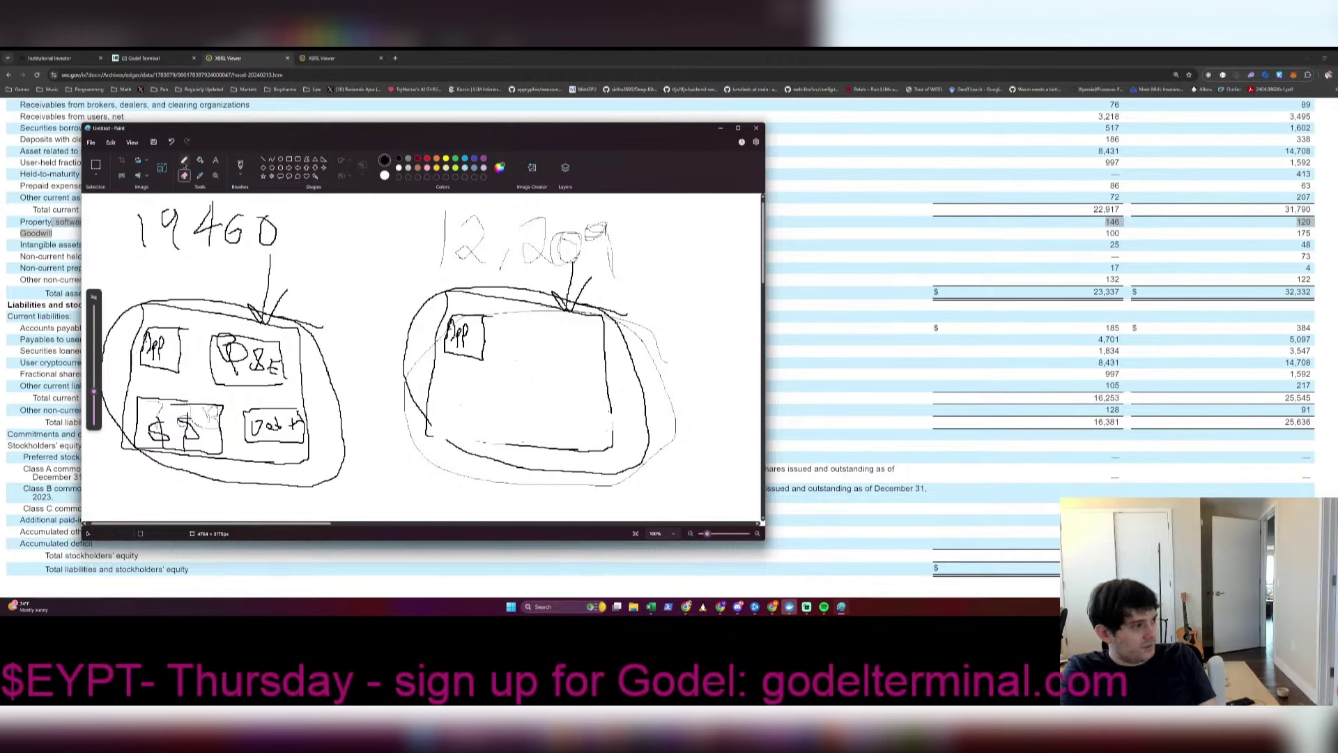
Step: With the pencil, loop circles around the App box in the copied diagram and the $$ box in the original
click(184, 159)
mouse_move(418, 354)
mouse_down()
mouse_move(496, 327)
mouse_move(495, 369)
mouse_move(514, 357)
mouse_up()
mouse_move(126, 431)
mouse_down()
mouse_move(233, 439)
mouse_move(209, 463)
mouse_move(128, 377)
mouse_up()
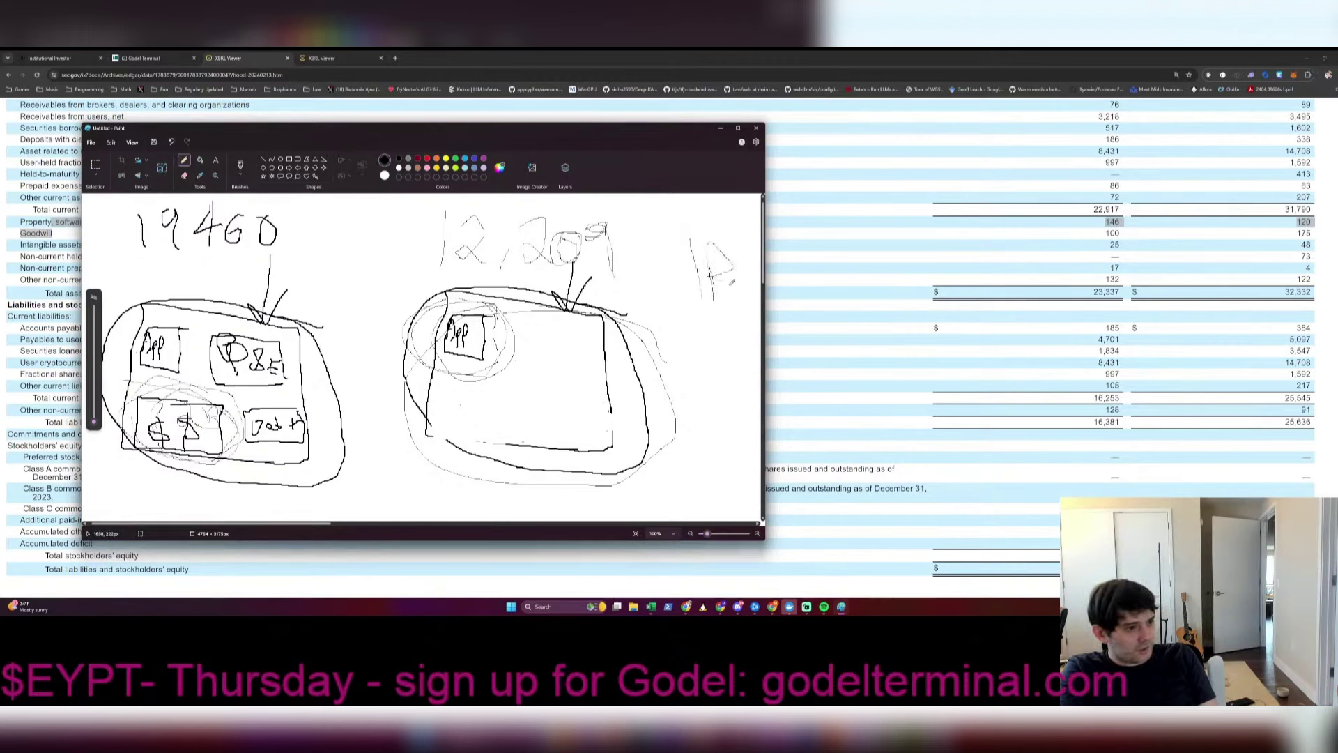
Step: Loop circles around 12,209 and handwrite 1B, a circled 2B and a circled 6x beside the copied diagram, adding an arrow toward 2B
mouse_move(718, 364)
mouse_down()
mouse_move(731, 408)
mouse_move(753, 380)
mouse_up()
mouse_move(623, 217)
mouse_down()
mouse_move(531, 206)
mouse_move(527, 293)
mouse_move(321, 304)
mouse_up()
mouse_move(585, 296)
mouse_down()
mouse_move(566, 199)
mouse_move(648, 233)
mouse_move(537, 304)
mouse_move(666, 297)
mouse_move(710, 320)
mouse_move(697, 425)
mouse_move(704, 390)
mouse_move(759, 359)
mouse_move(897, 358)
mouse_up()
mouse_move(749, 405)
mouse_down()
mouse_move(766, 348)
mouse_move(805, 366)
mouse_up()
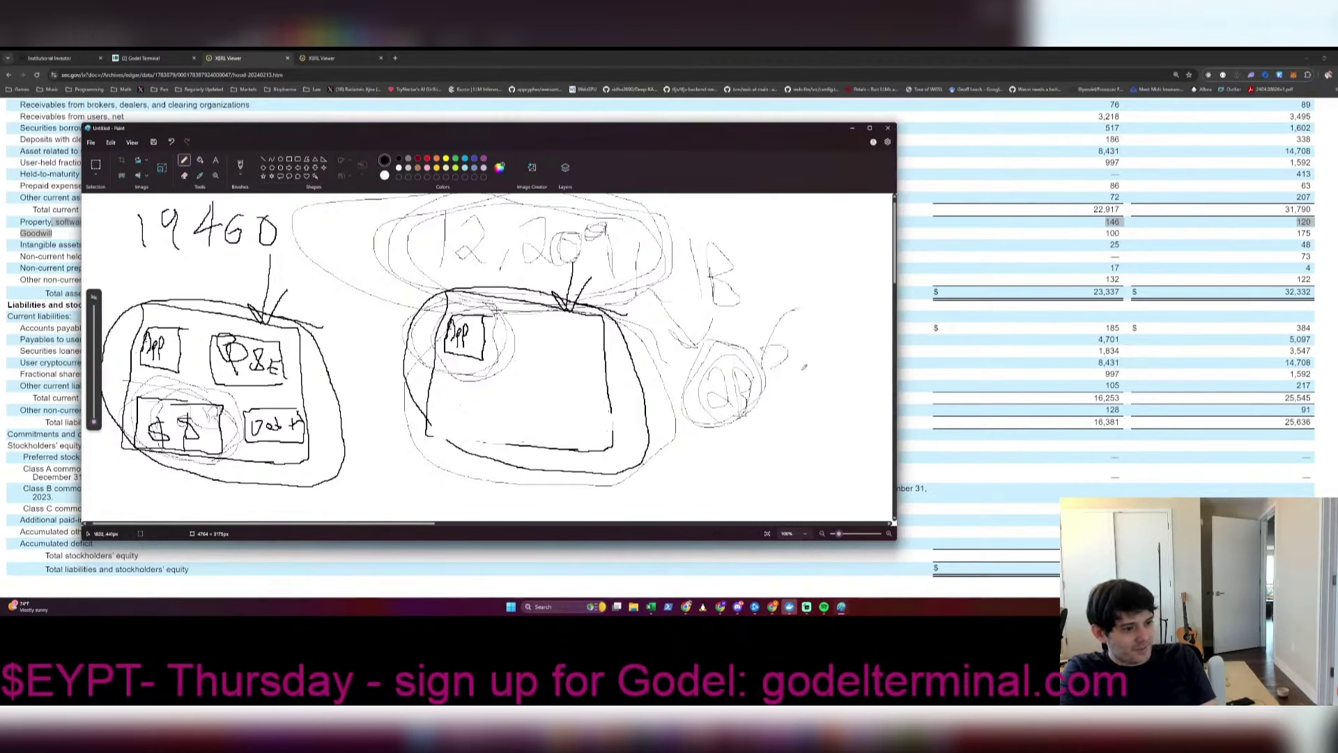
mouse_move(810, 289)
mouse_down()
mouse_move(836, 397)
mouse_move(822, 411)
mouse_move(777, 377)
mouse_move(836, 380)
mouse_move(840, 327)
mouse_move(752, 348)
mouse_move(829, 397)
mouse_up()
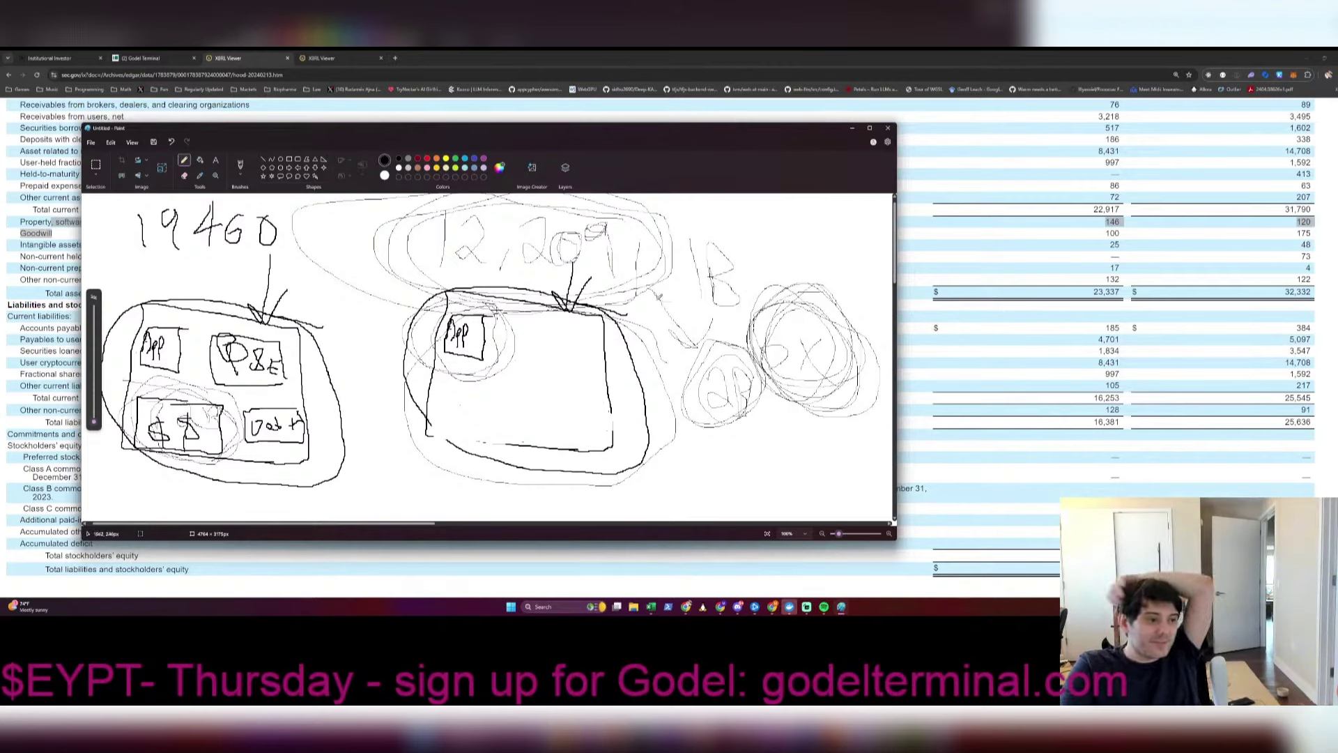
Step: Draw an arrow from below pointing up at the $$ cash box of the original diagram
scroll(586, 346, down, 3)
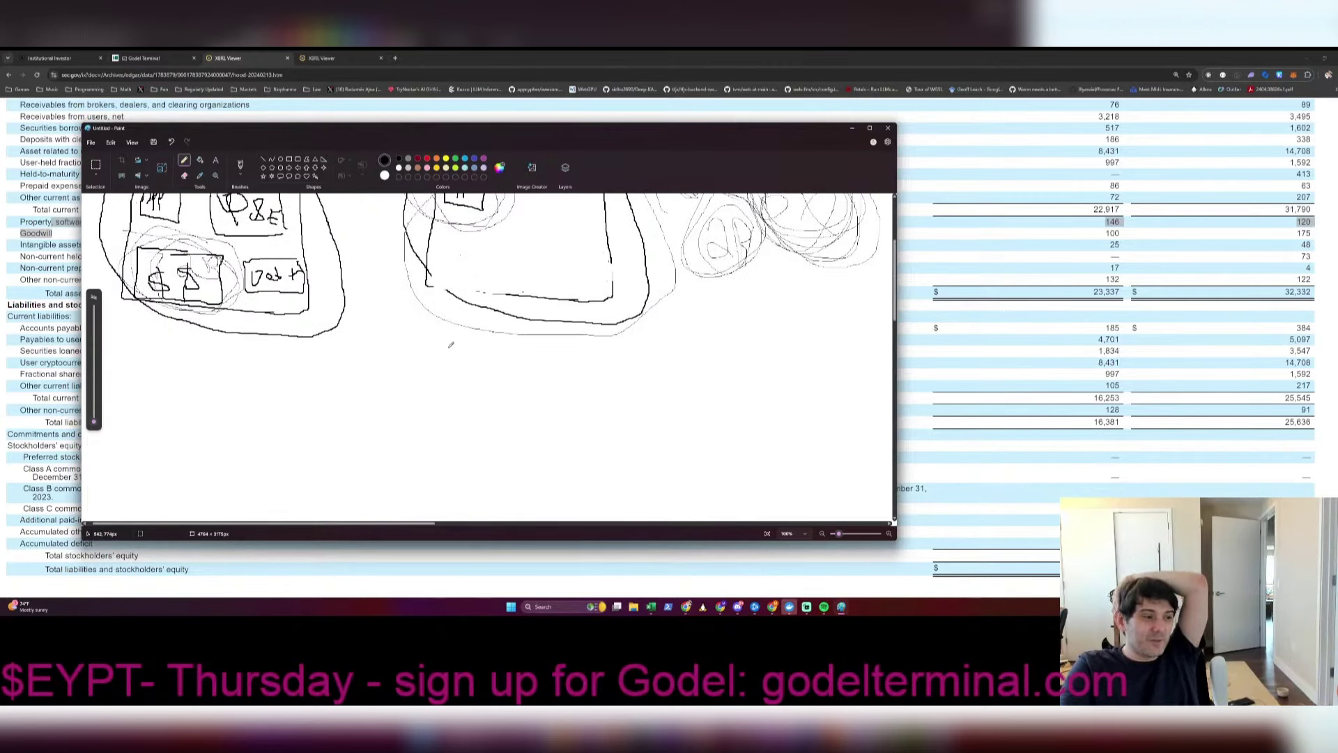
scroll(614, 347, up, 3)
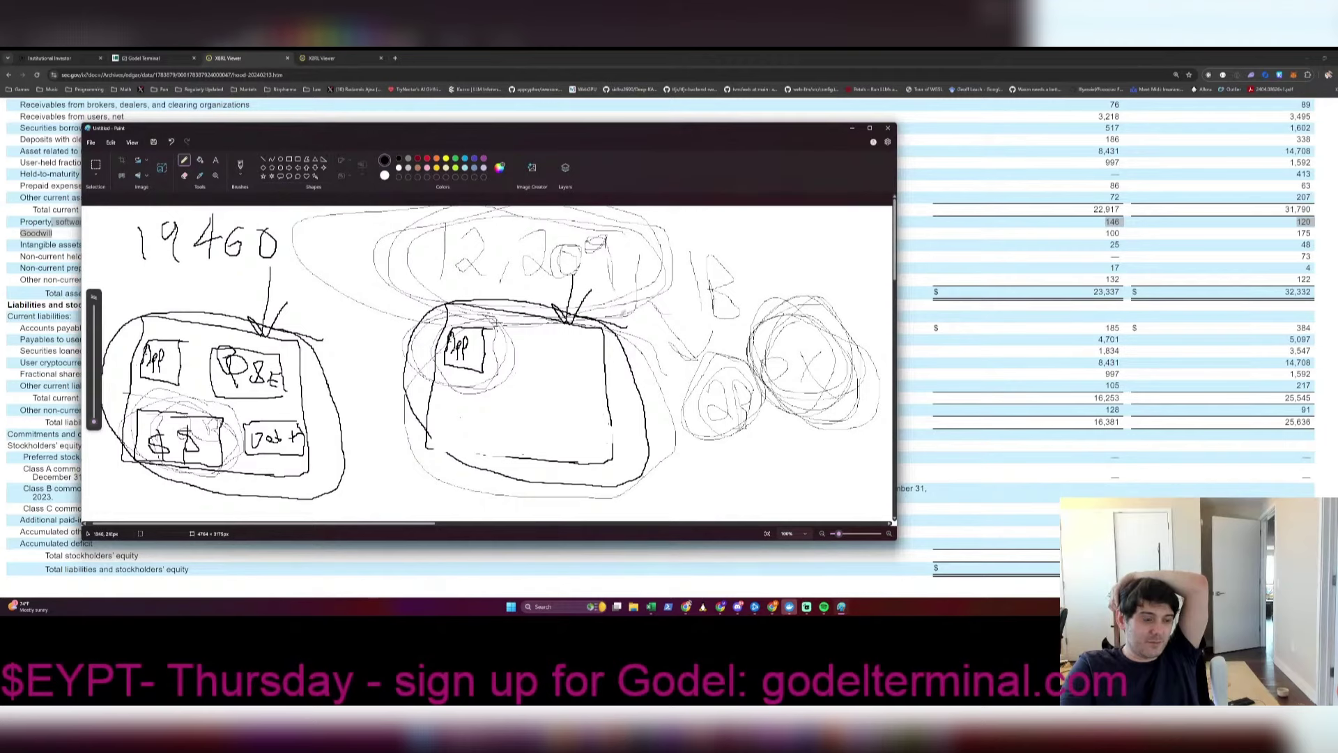
scroll(626, 322, down, 2)
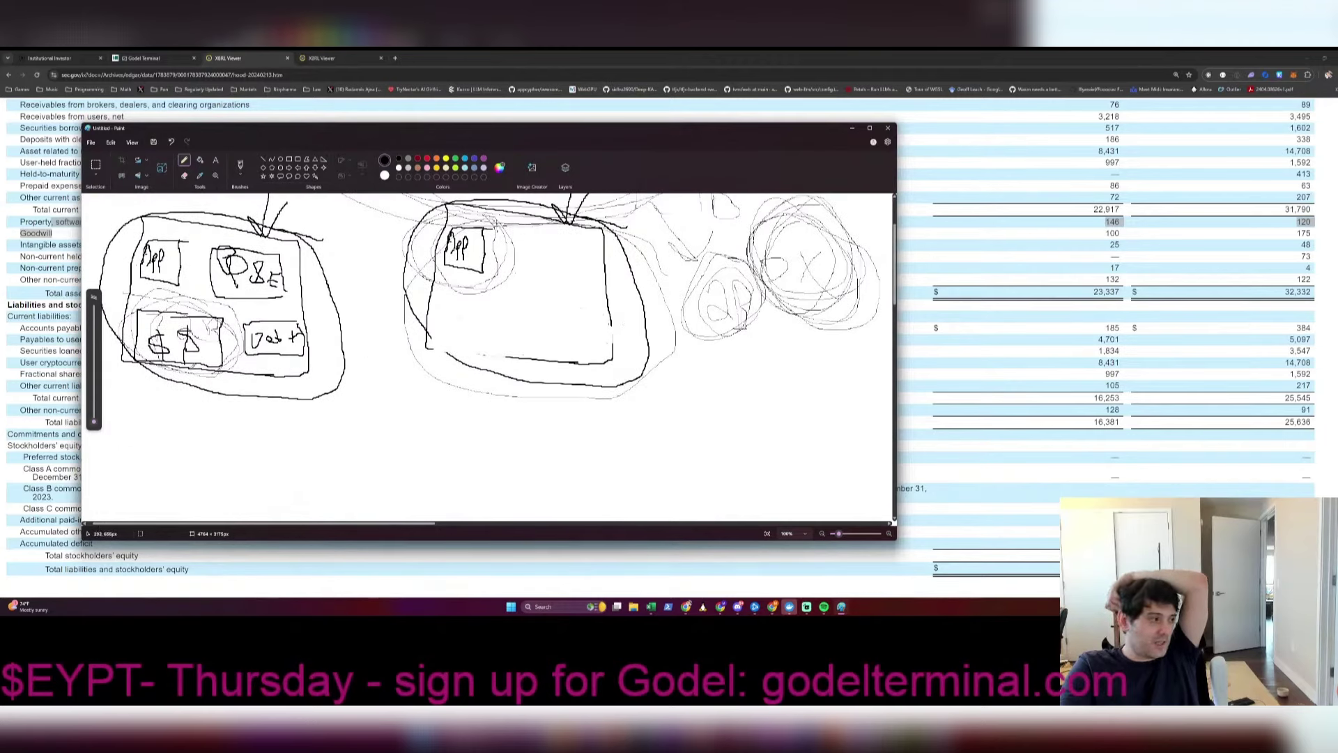
drag(199, 404, 163, 406)
scroll(626, 284, up, 2)
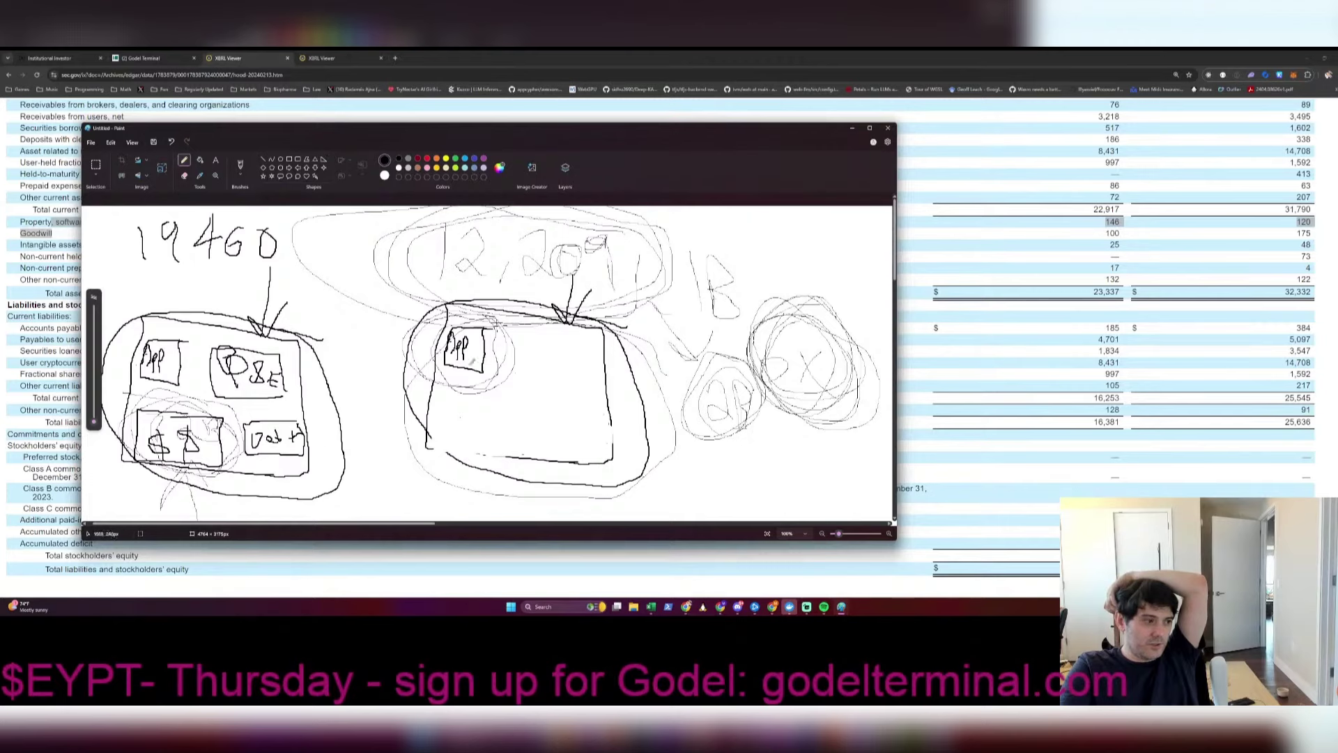
scroll(488, 348, down, 4)
scroll(442, 348, up, 4)
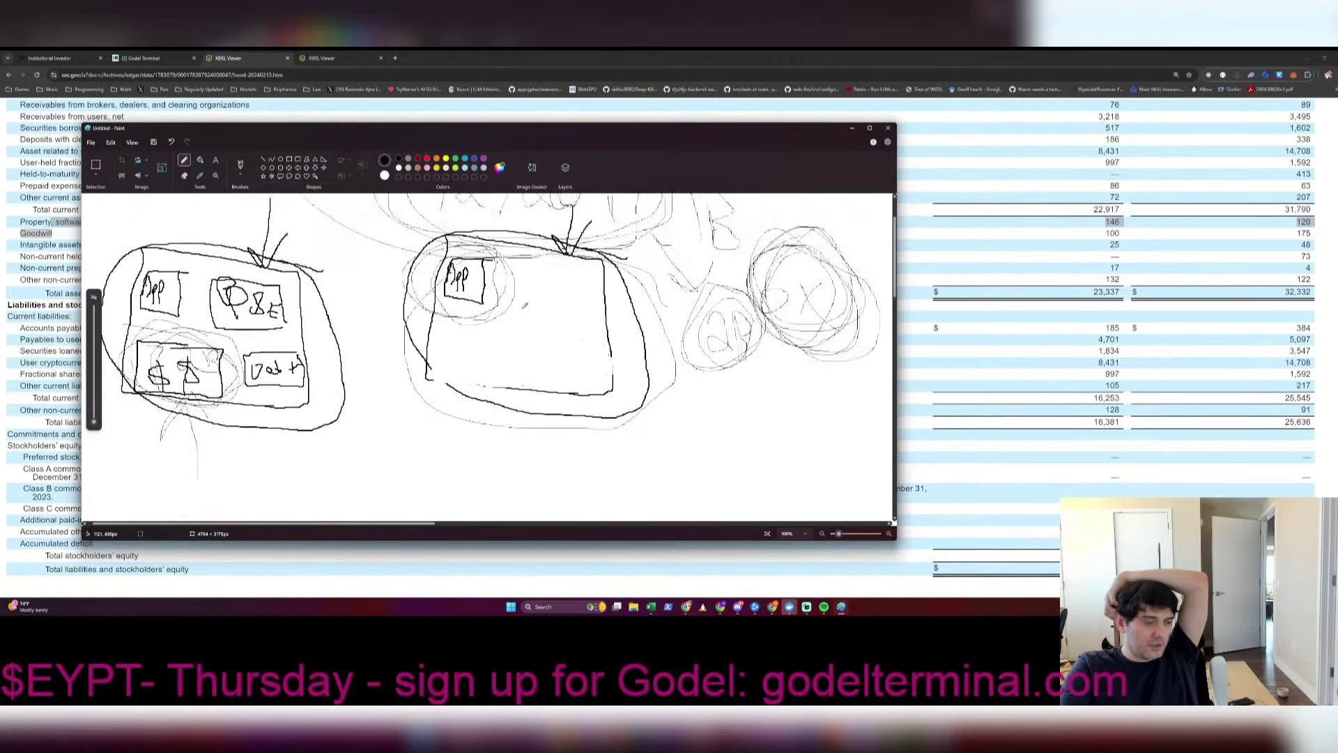
mouse_move(258, 209)
mouse_down()
mouse_move(139, 303)
mouse_move(125, 230)
mouse_move(181, 209)
mouse_move(363, 279)
mouse_move(139, 300)
mouse_move(335, 258)
mouse_move(182, 331)
mouse_up()
Step: Below the copied diagram, handwrite 19B with 1B underneath and draw a box around the 1B
scroll(644, 422, down, 3)
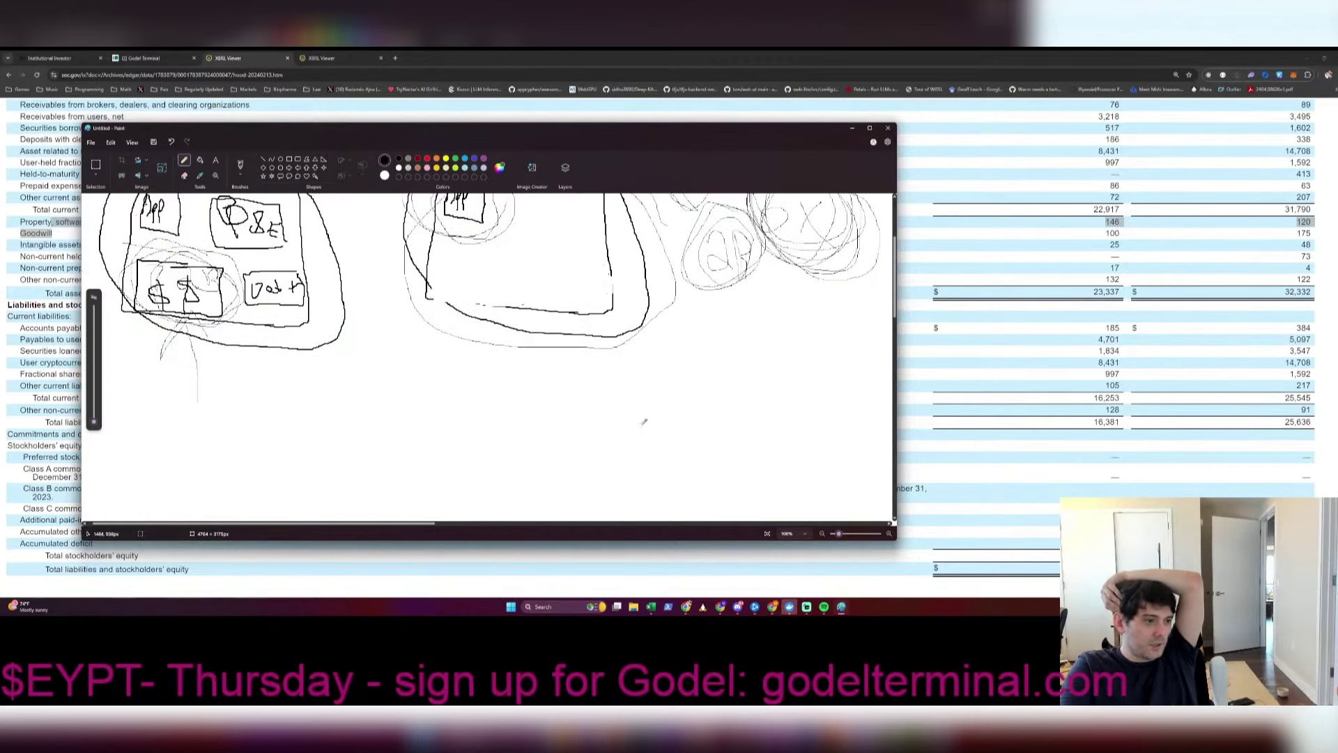
mouse_move(519, 390)
mouse_down()
mouse_move(530, 450)
mouse_move(563, 446)
mouse_up()
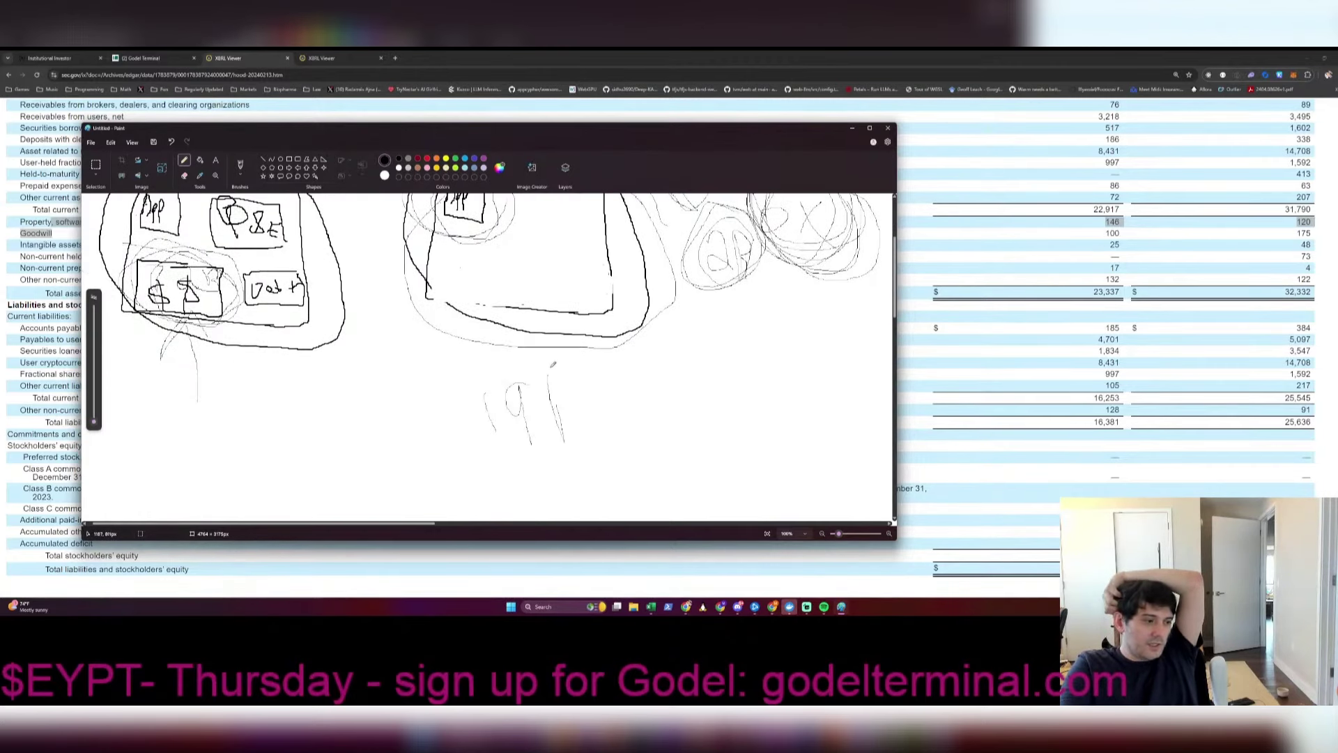
drag(556, 363, 589, 428)
scroll(652, 334, down, 2)
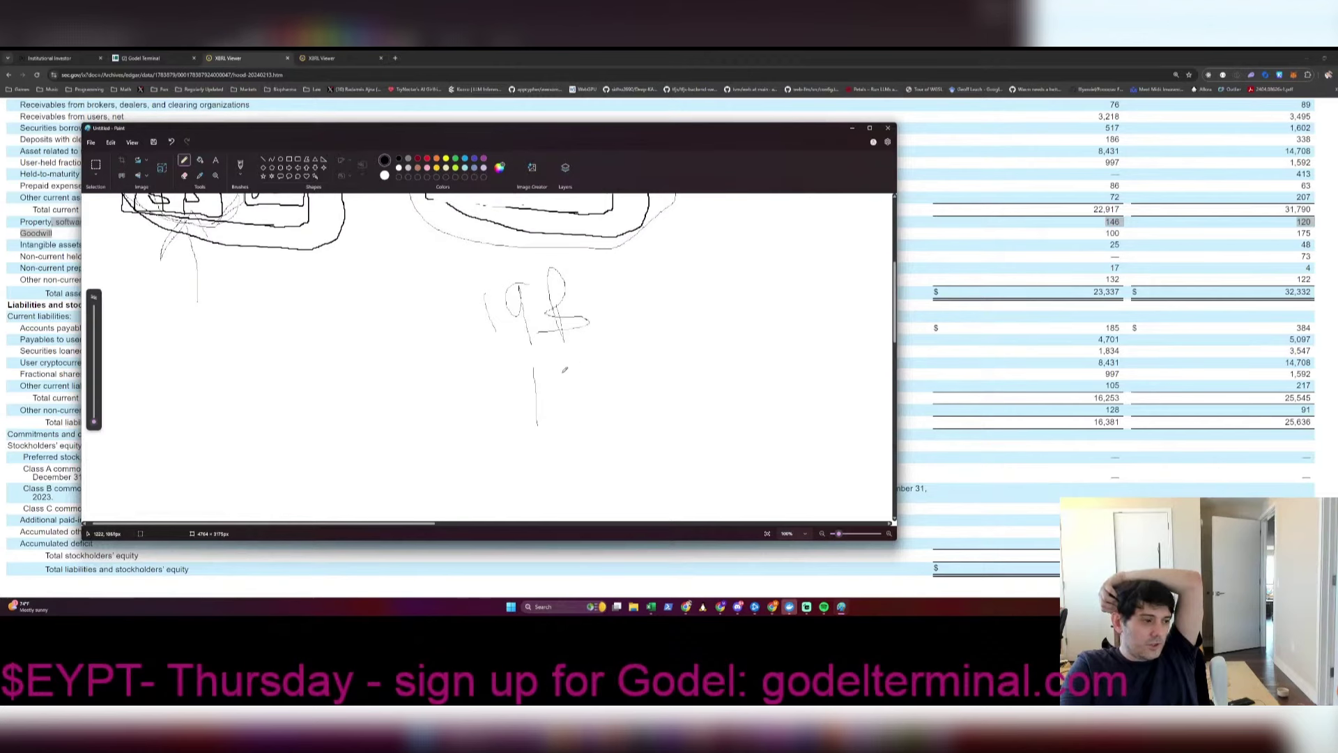
drag(565, 369, 575, 379)
mouse_move(491, 444)
mouse_down()
mouse_move(616, 383)
mouse_move(489, 357)
mouse_move(478, 443)
mouse_up()
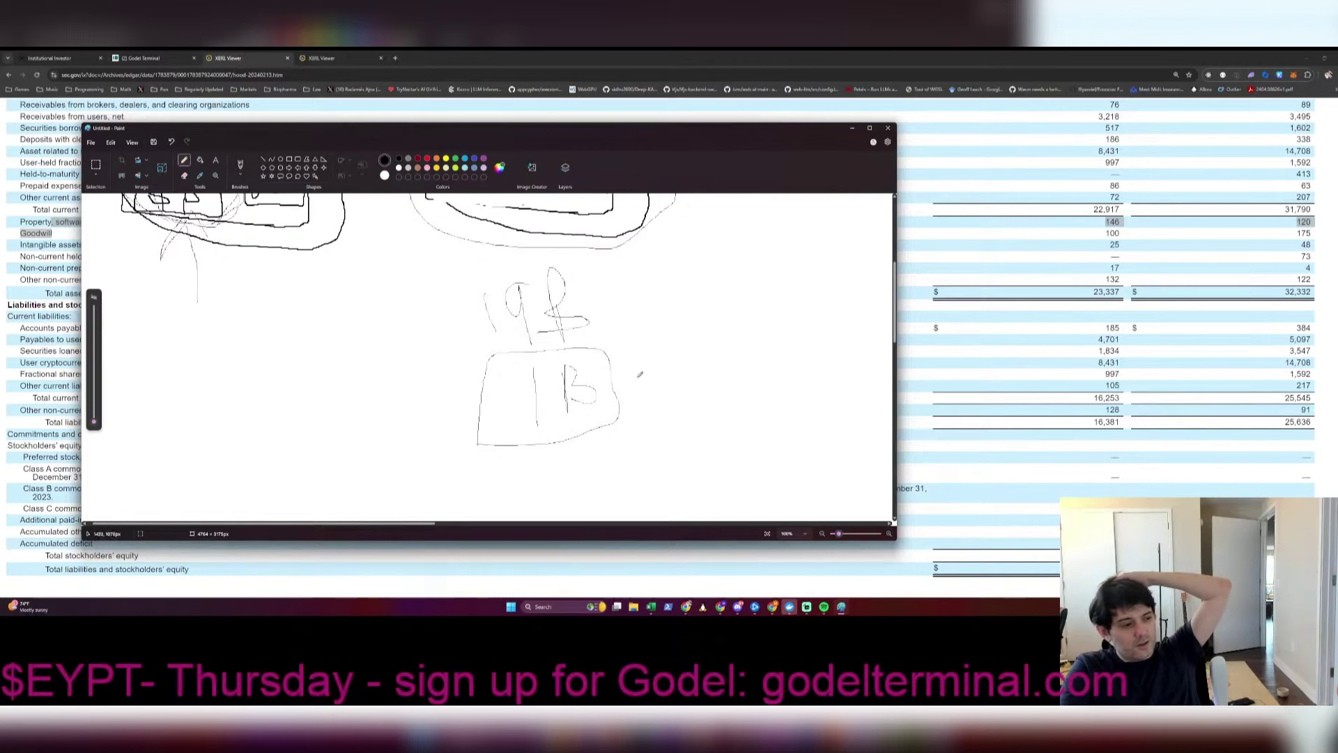
Step: Loop circles around the handwritten 19B and 1B, and write 40% beside them
mouse_move(596, 274)
mouse_down()
mouse_move(431, 306)
mouse_move(568, 296)
mouse_move(648, 361)
mouse_up()
drag(610, 244, 655, 359)
mouse_move(724, 286)
mouse_down()
mouse_move(723, 333)
mouse_move(733, 305)
mouse_up()
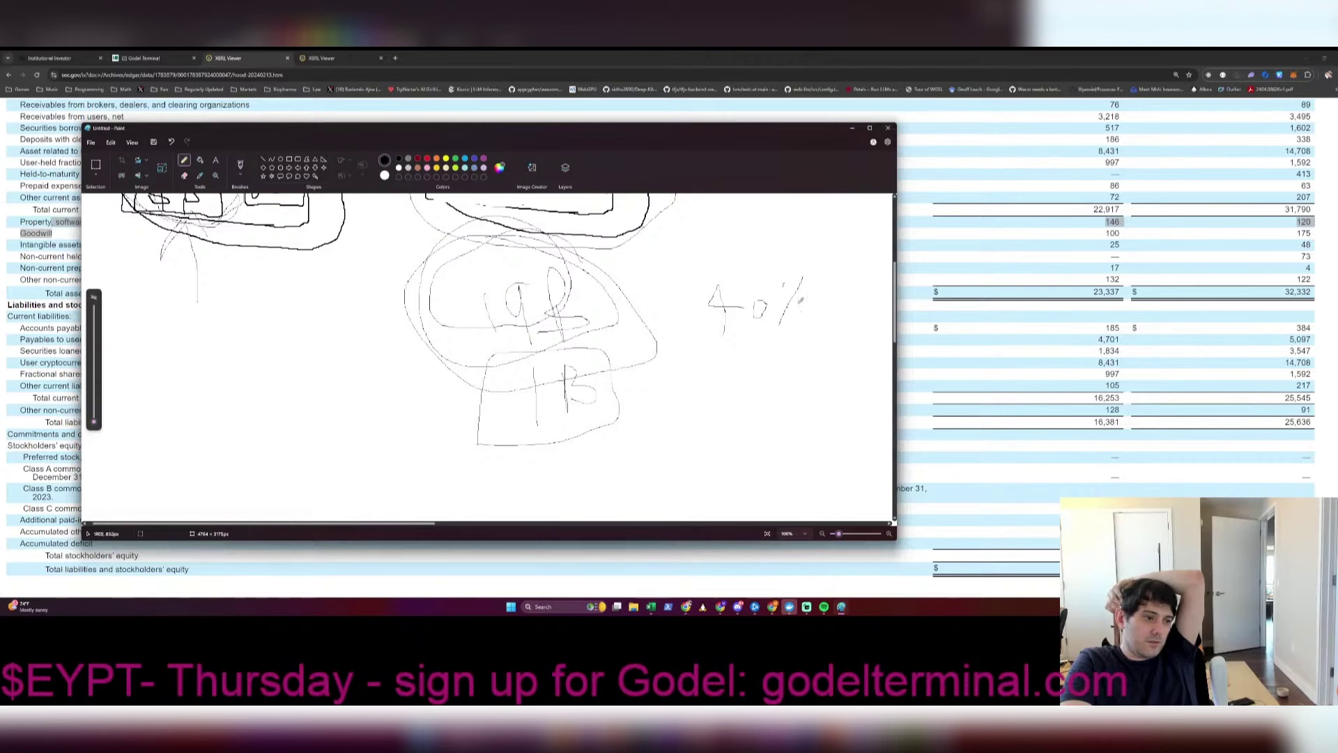
mouse_move(554, 356)
mouse_down()
mouse_move(536, 439)
mouse_move(530, 356)
mouse_move(627, 359)
mouse_up()
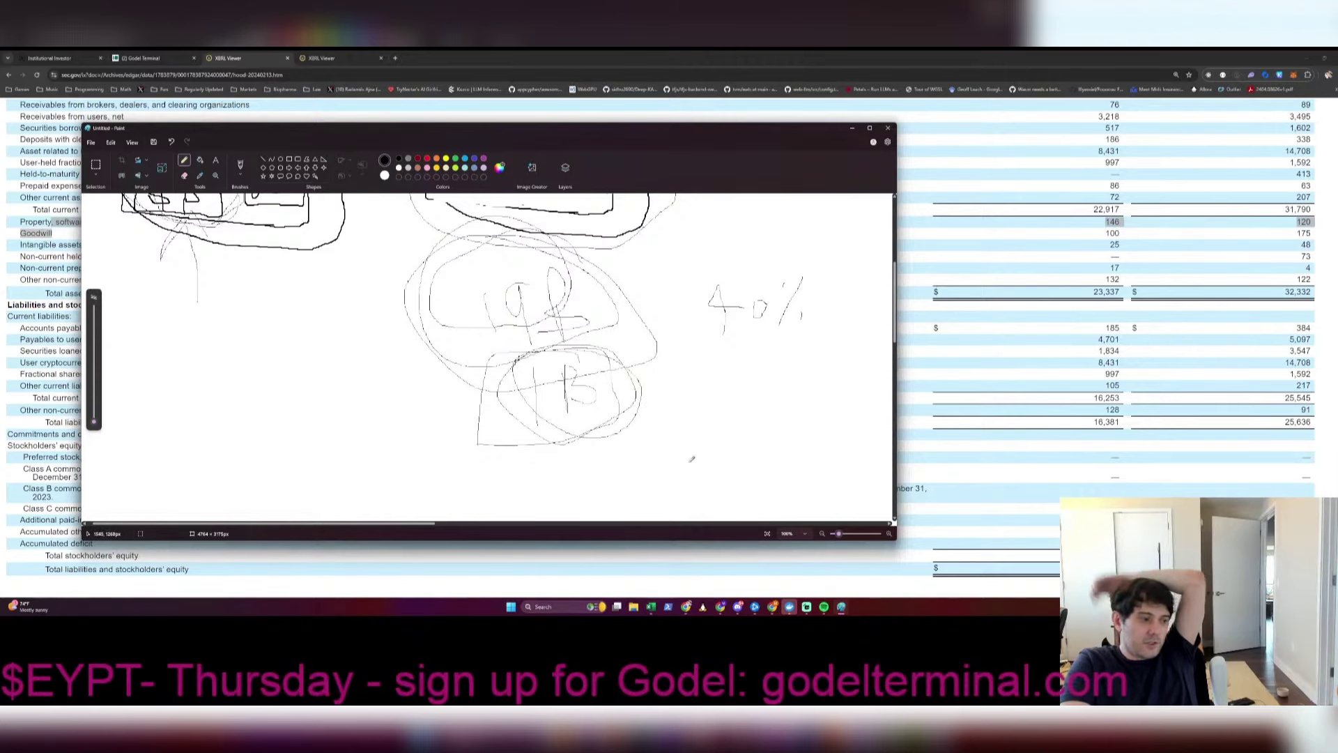
Step: Handwrite 19x below the arrow under the original diagram and loop circles around the 40%
click(650, 607)
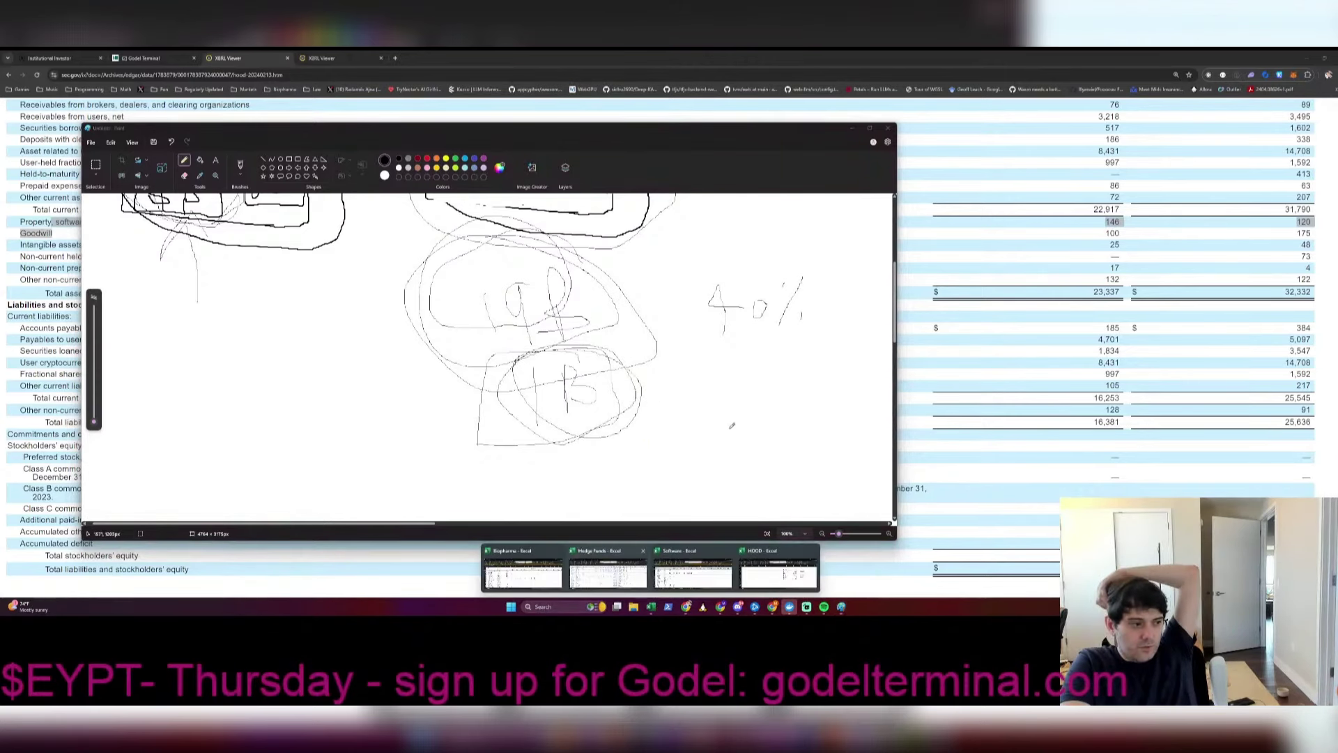
click(833, 325)
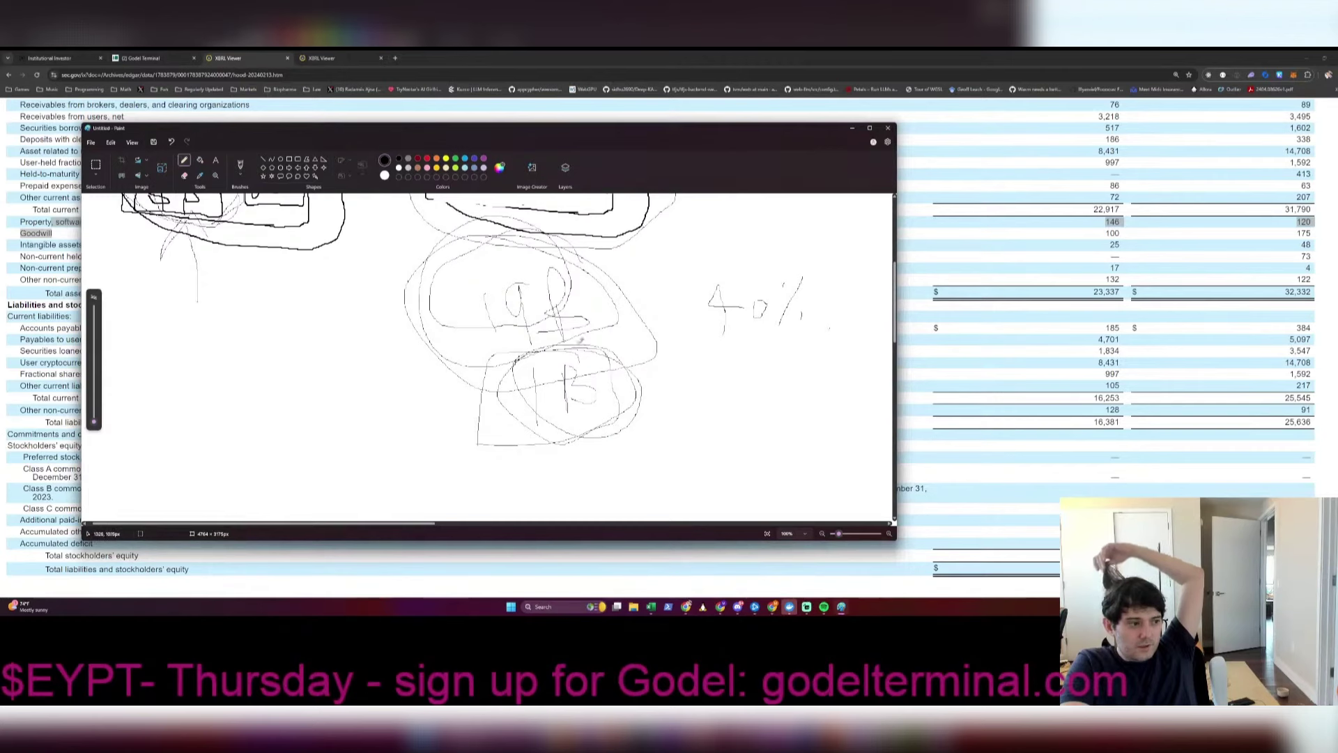
drag(204, 315, 192, 403)
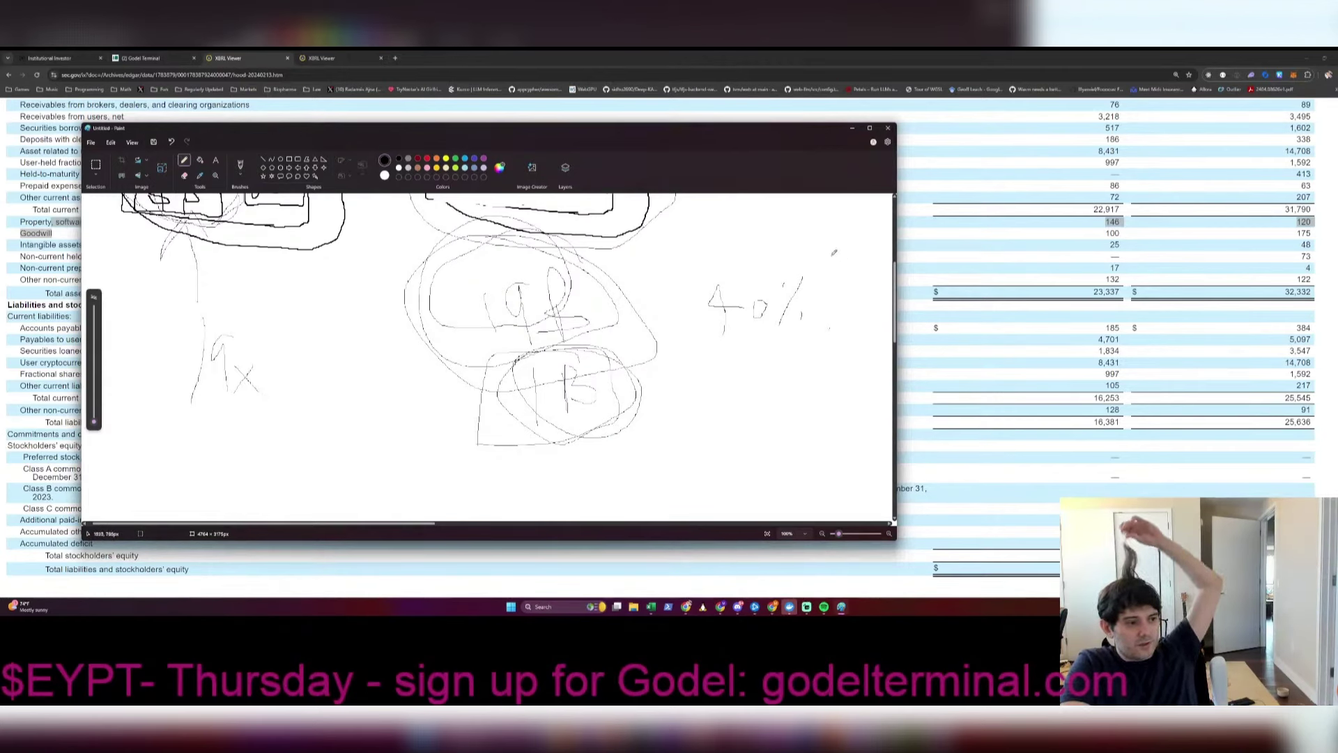
mouse_move(833, 252)
mouse_down()
mouse_move(704, 349)
mouse_move(697, 320)
mouse_move(794, 238)
mouse_move(828, 266)
mouse_up()
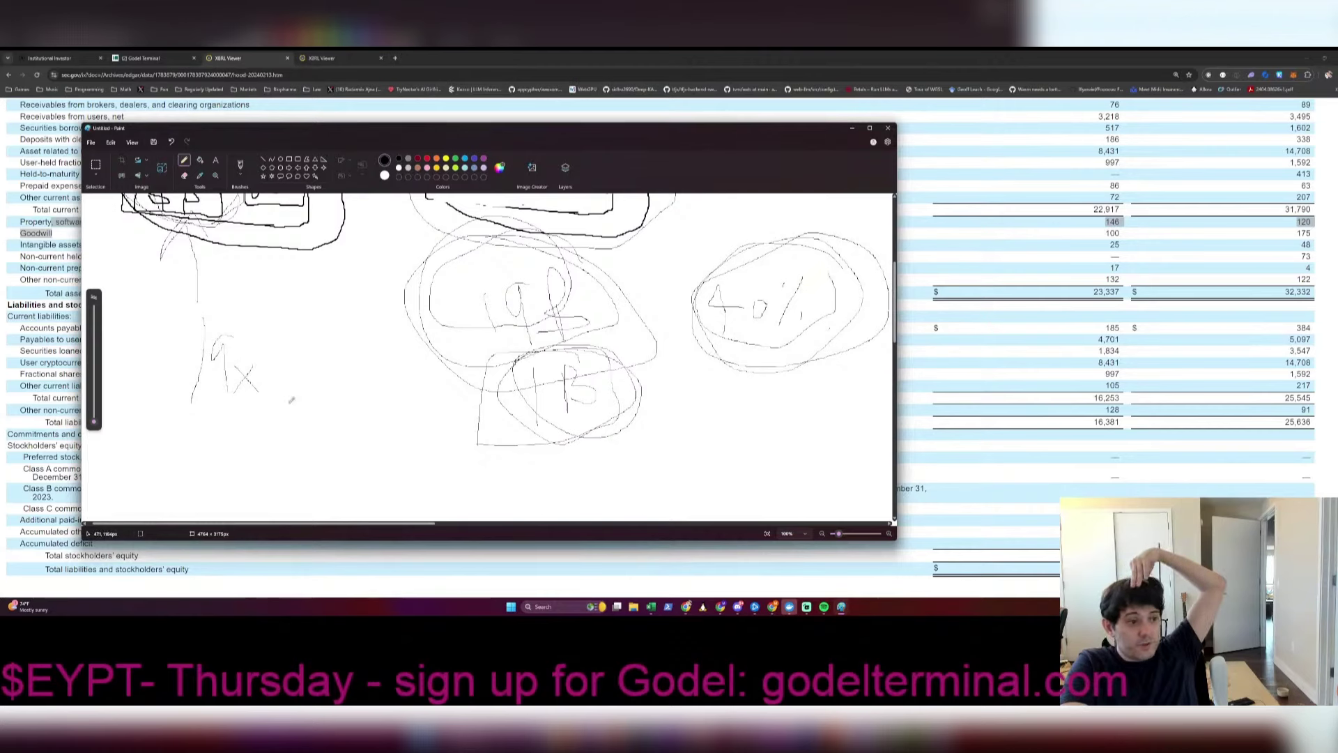
Step: Below the circled 40%, handwrite 19B above 2B and draw a long line underneath
scroll(662, 316, down, 2)
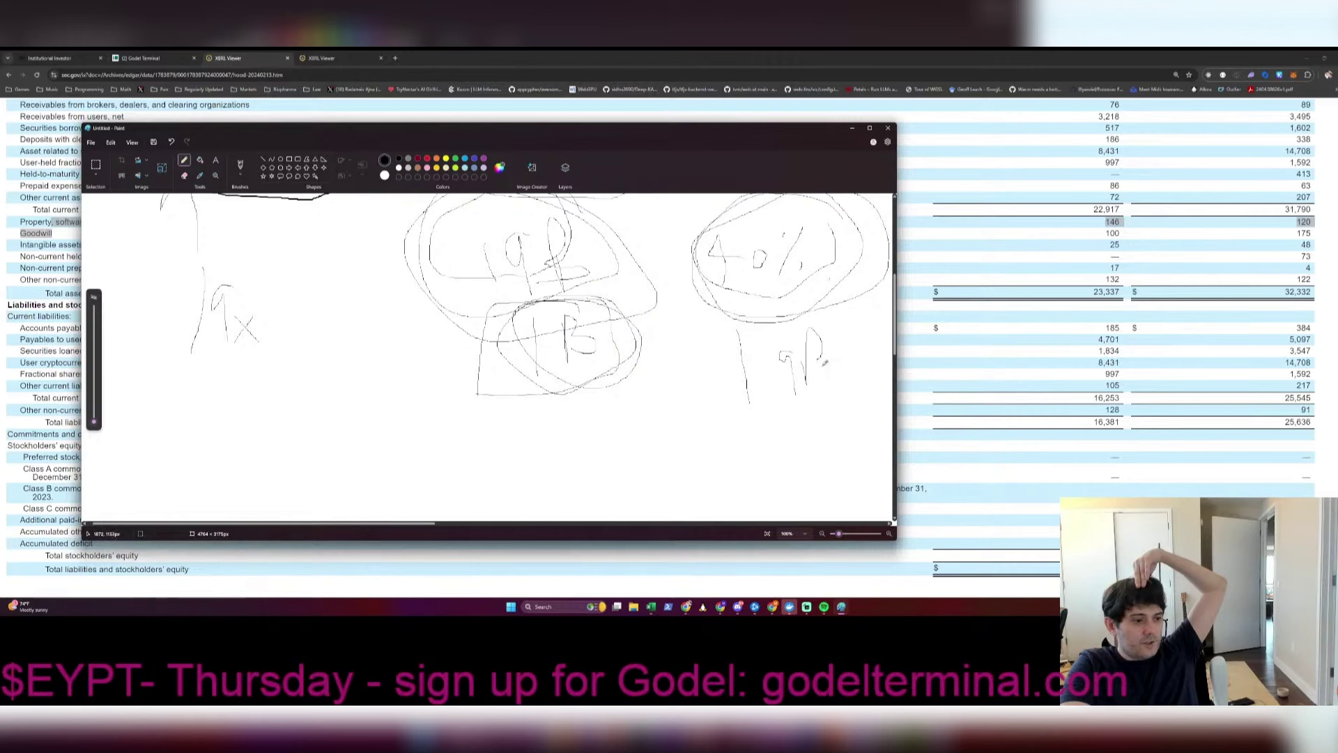
mouse_move(825, 362)
mouse_down()
mouse_move(825, 455)
mouse_move(842, 428)
mouse_up()
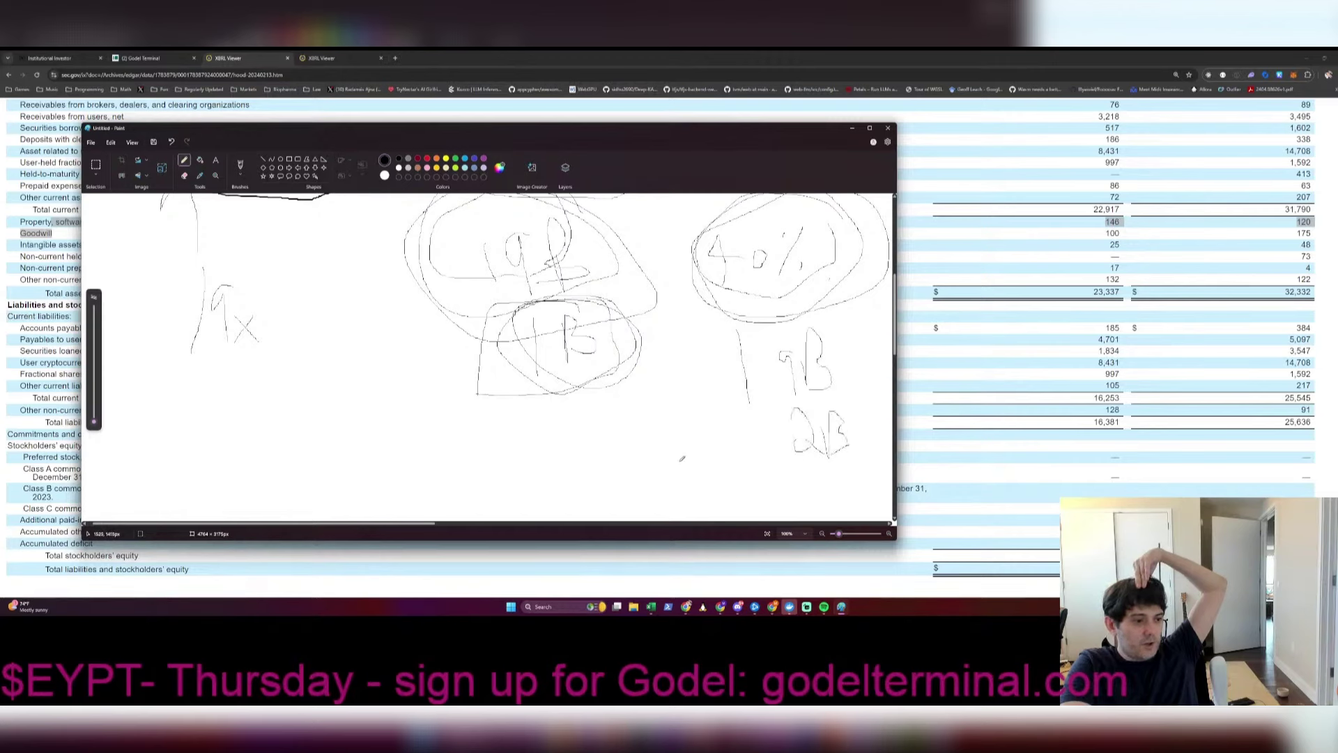
drag(683, 459, 891, 482)
Step: Handwrite a circled 9x below the line under 2B and write 40% beside it
scroll(774, 418, down, 6)
drag(777, 373, 801, 352)
drag(554, 352, 582, 387)
mouse_move(597, 380)
mouse_down()
mouse_move(591, 414)
mouse_move(597, 376)
mouse_up()
drag(631, 419, 665, 367)
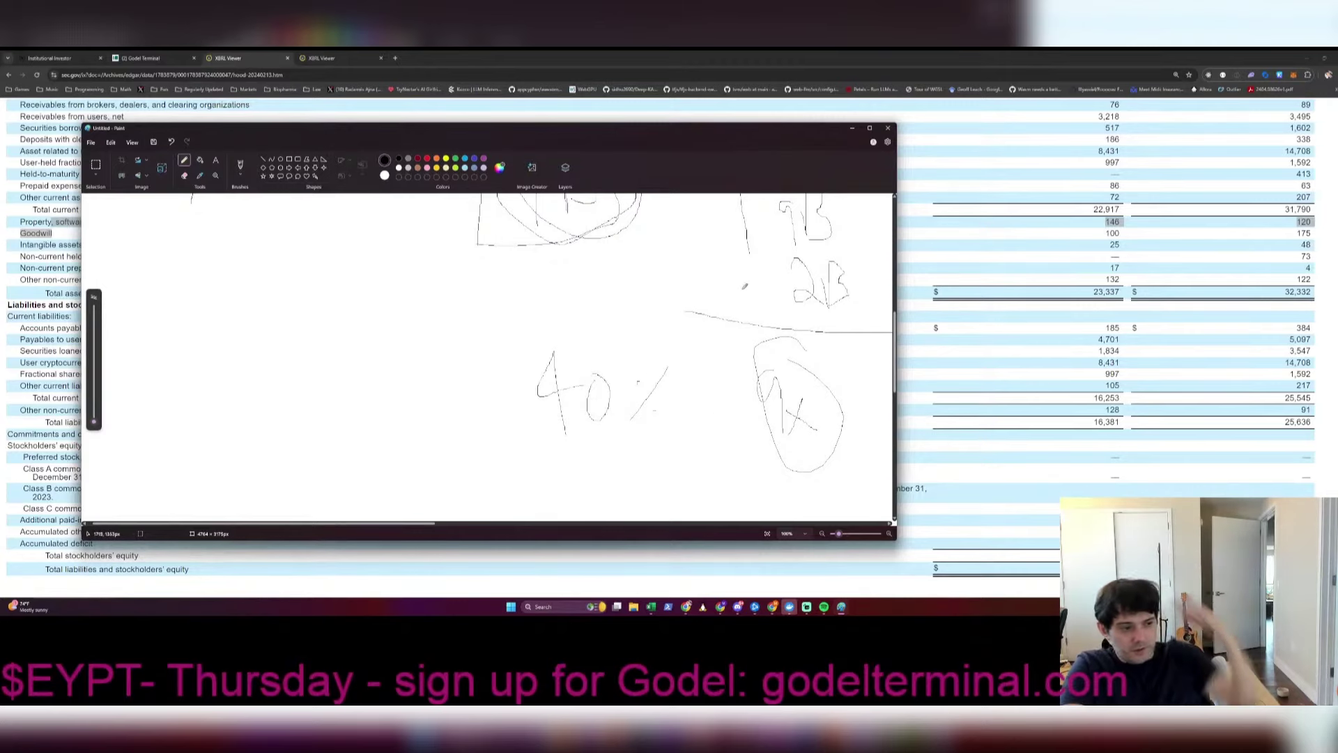
key(alt+Tab)
key(ctrl+Tab)
key(ctrl+Tab)
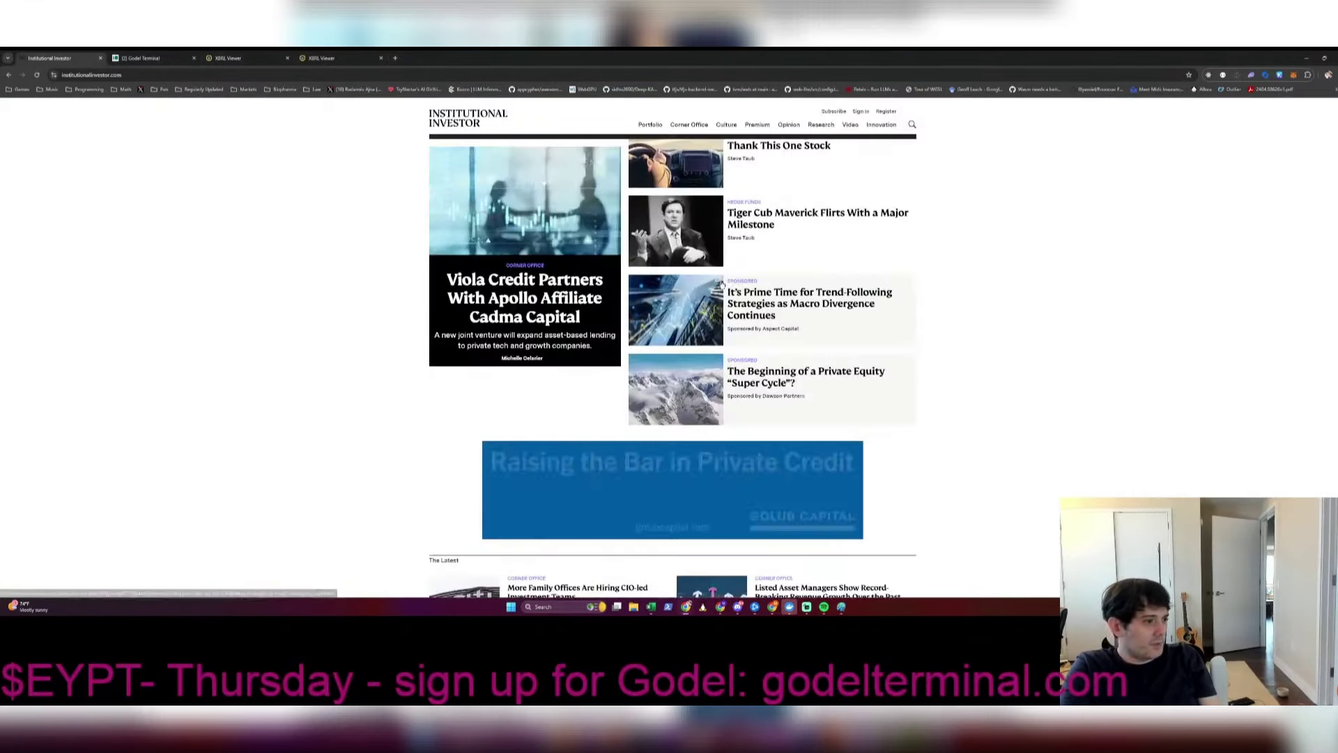
key(alt+Tab)
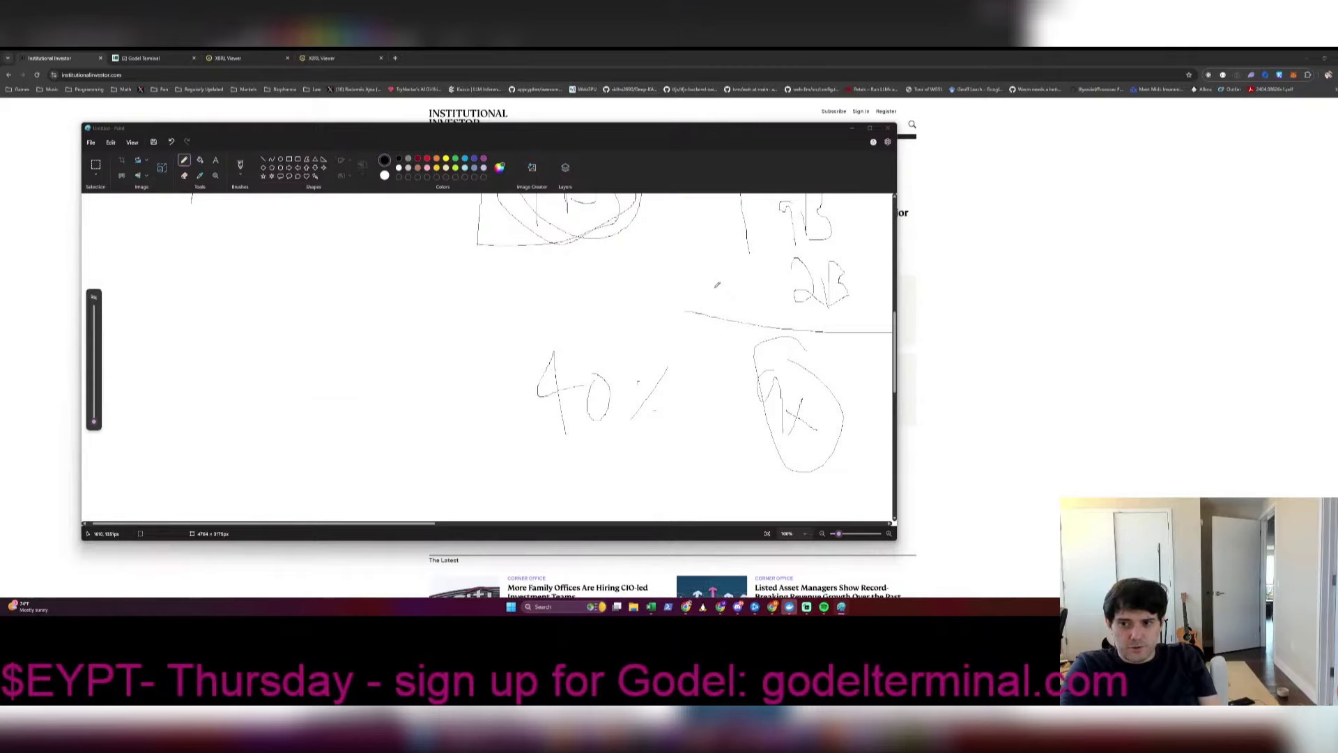
Step: Switch to the Software workbook in Excel and open the Datadog model from the Enterprise-Cloud sheet
key(alt+Tab)
key(alt+Tab)
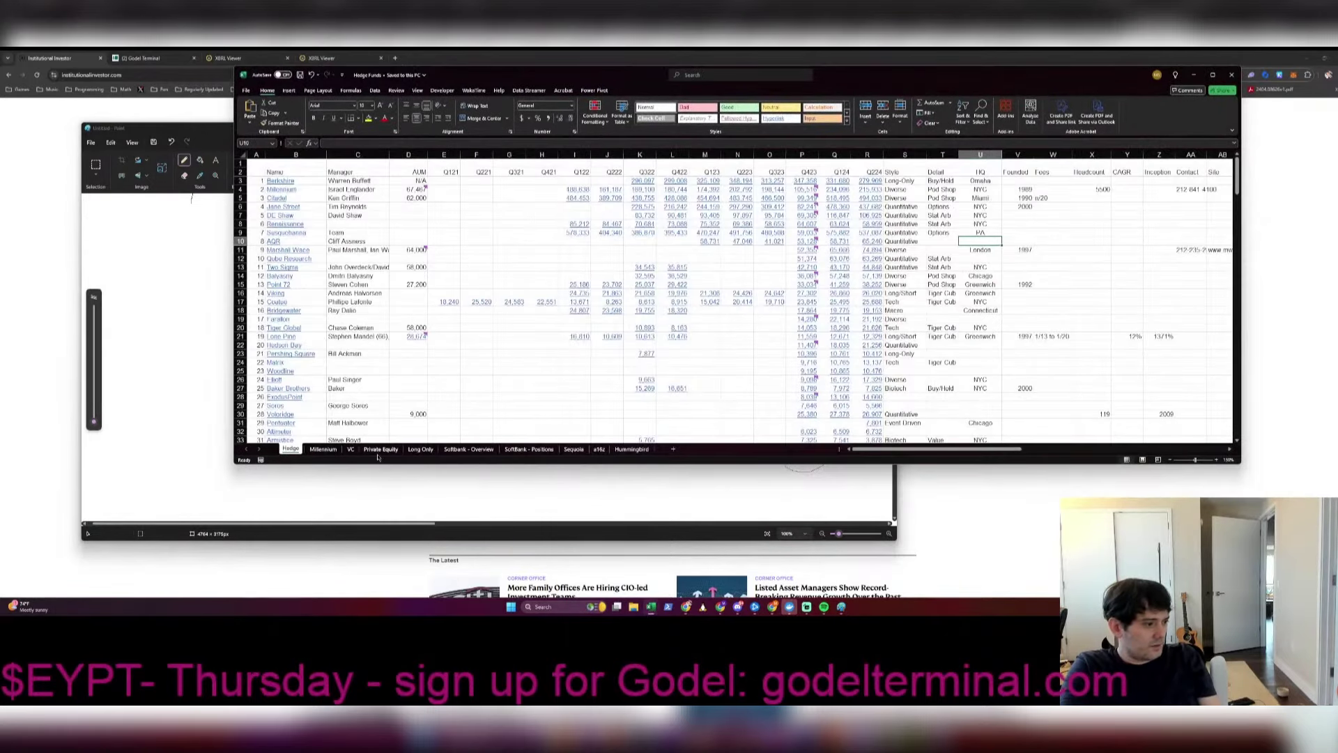
key(alt+Tab)
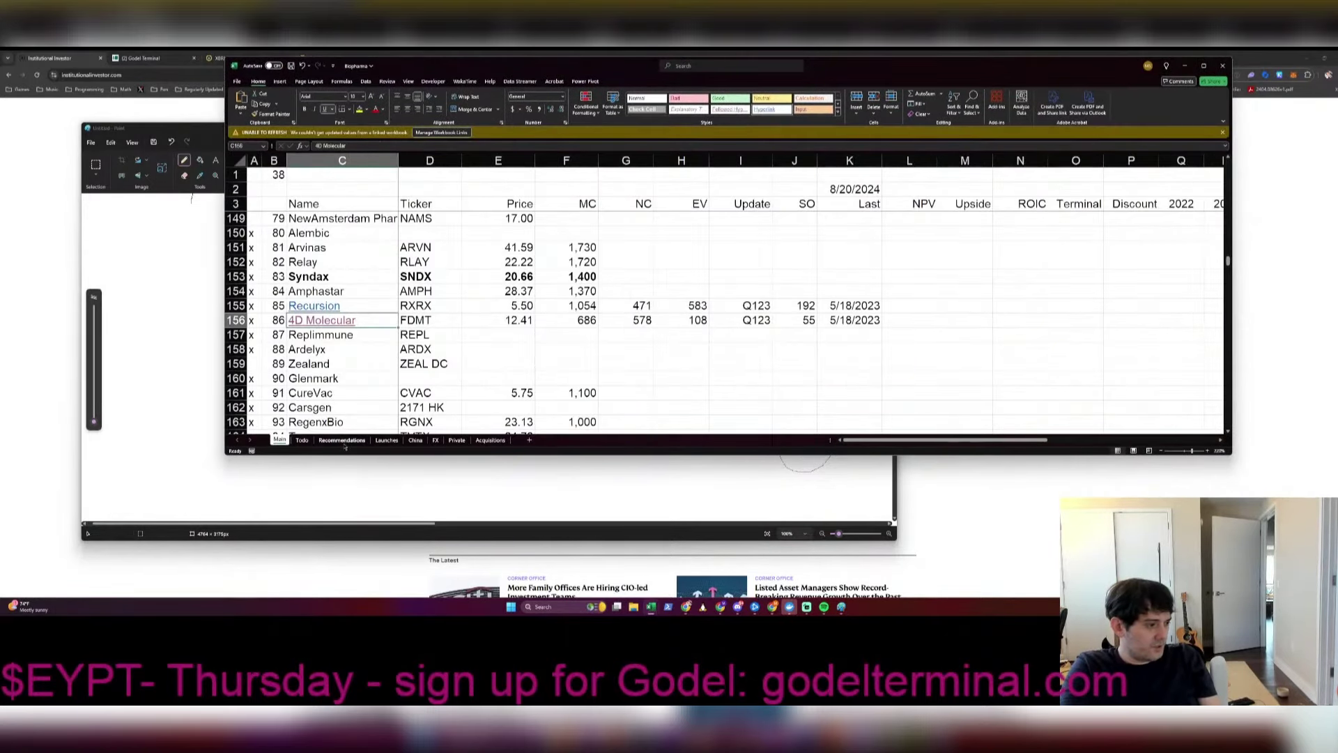
key(alt+Tab)
click(368, 458)
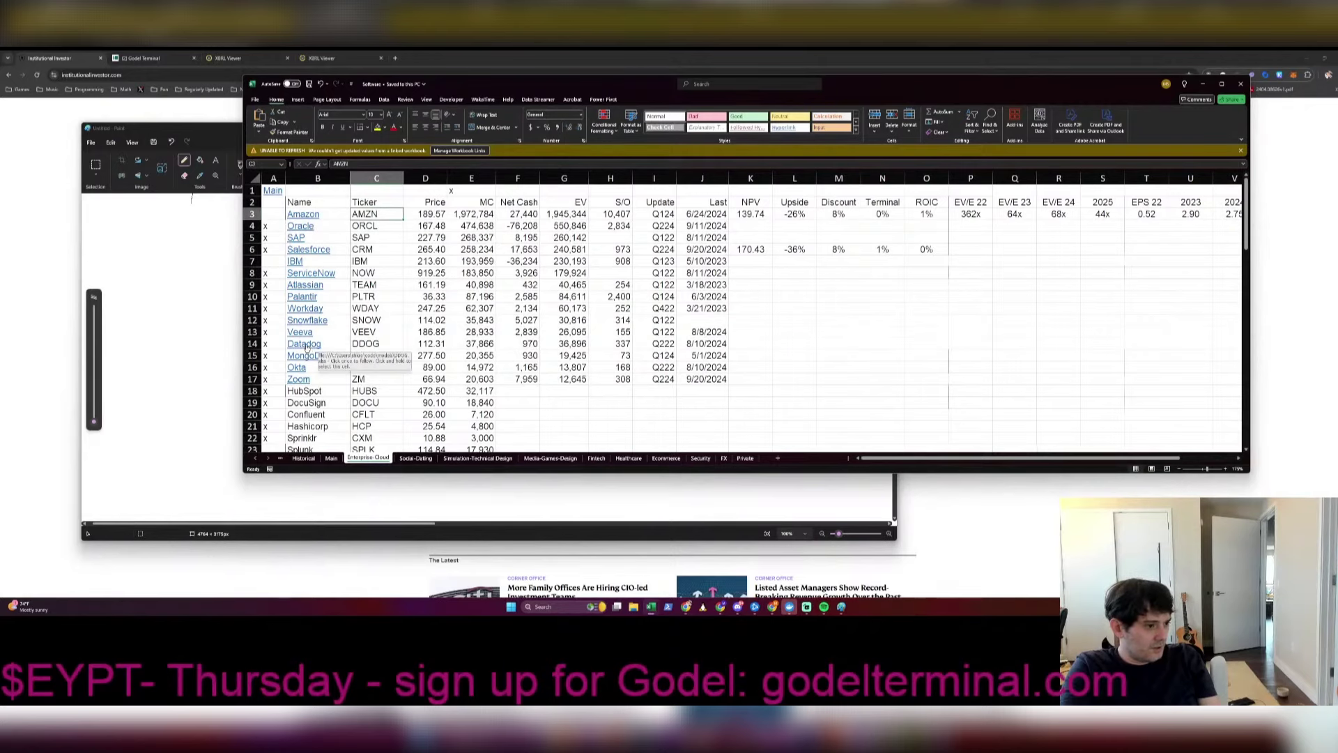
click(304, 344)
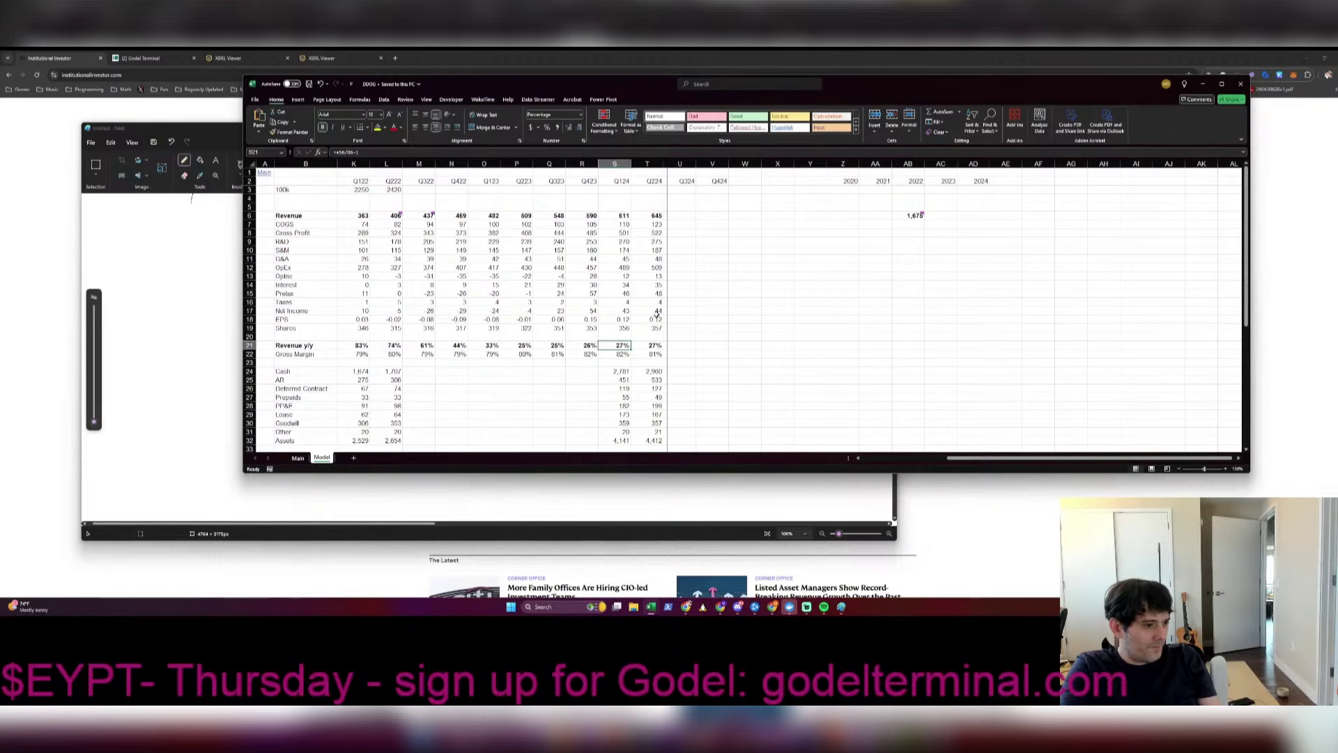
Step: Look through the Datadog model's quarterly figures and select its net income for Q323 through Q224
scroll(657, 311, down, 12)
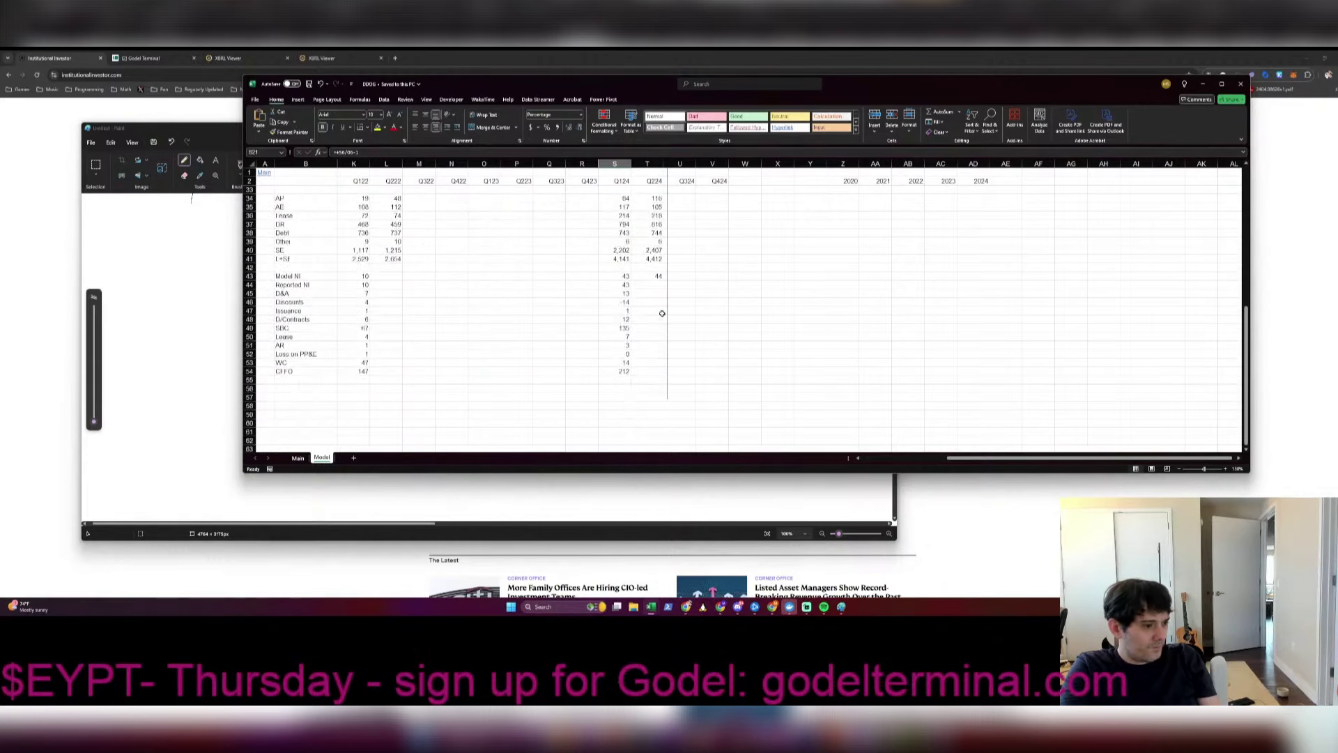
scroll(652, 319, up, 12)
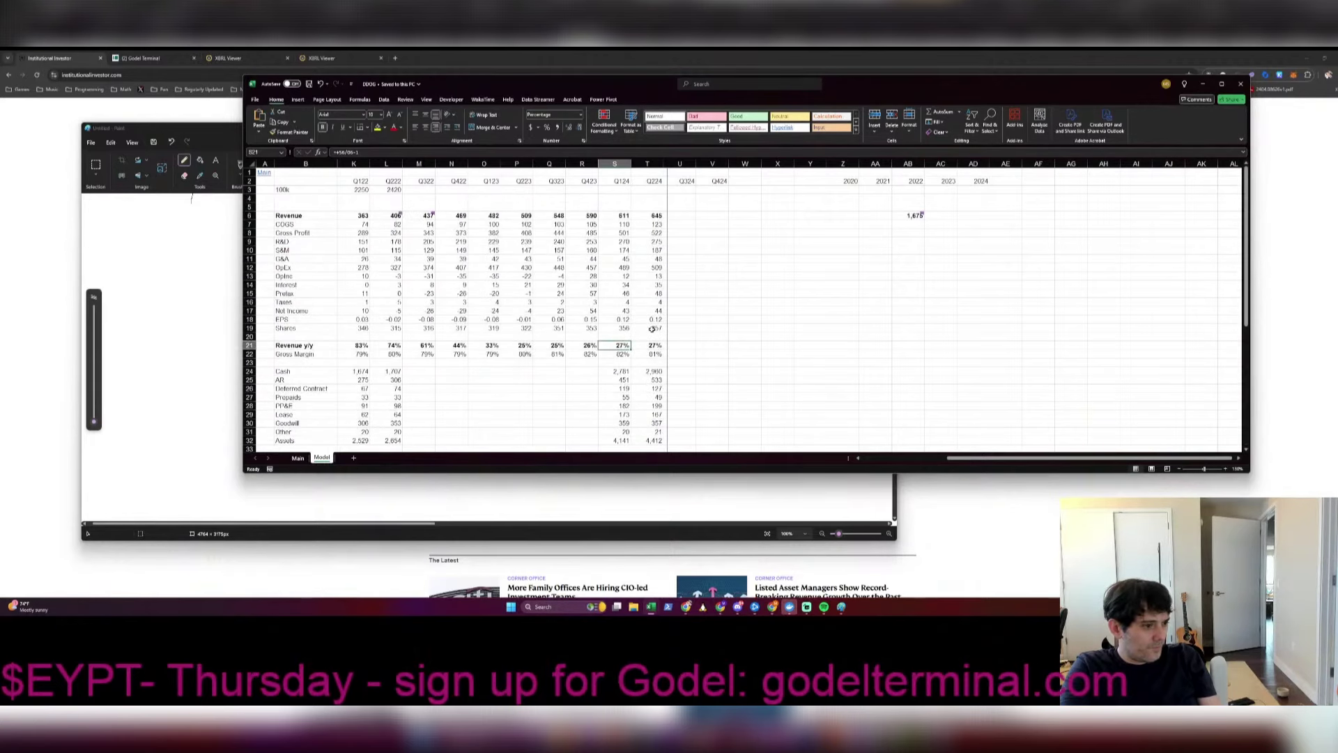
drag(656, 312, 557, 311)
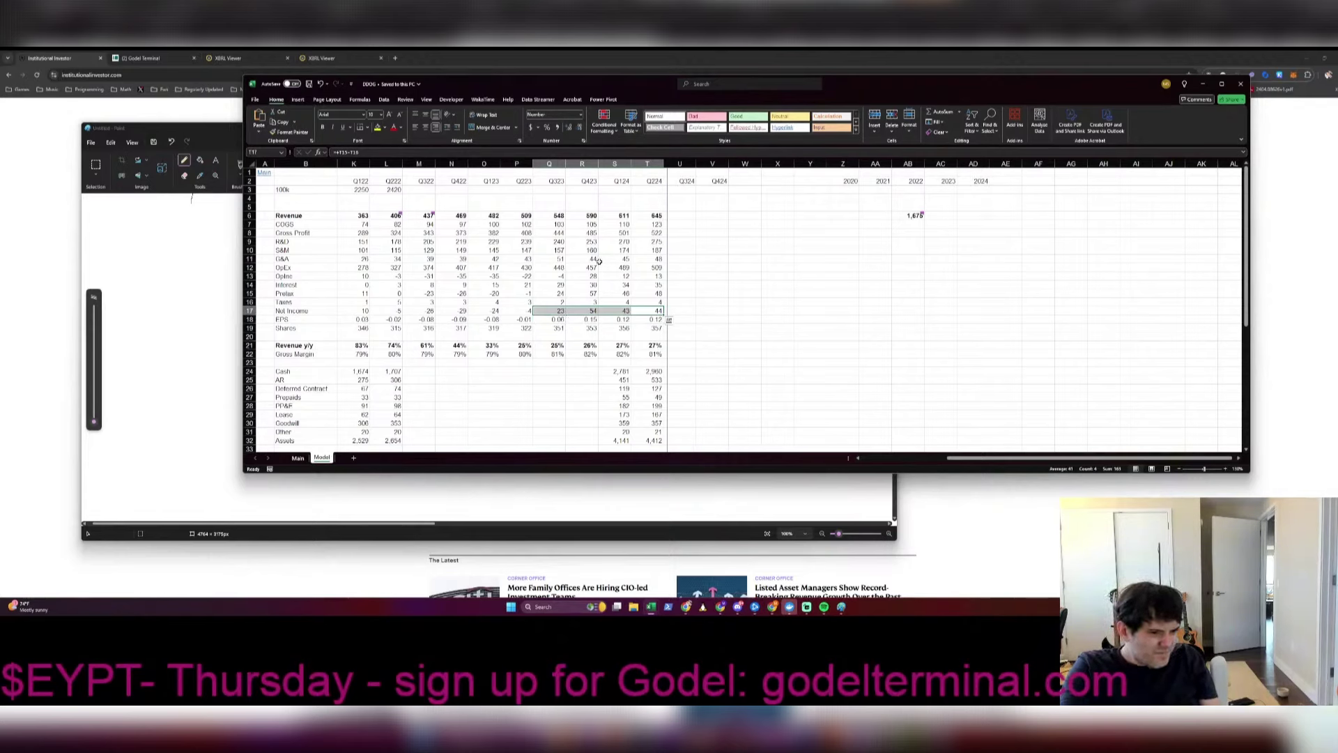
Step: Review the Datadog model's valuation summary, income and balance sheet figures, and recent quarters' operating cash flow row
scroll(603, 251, down, 4)
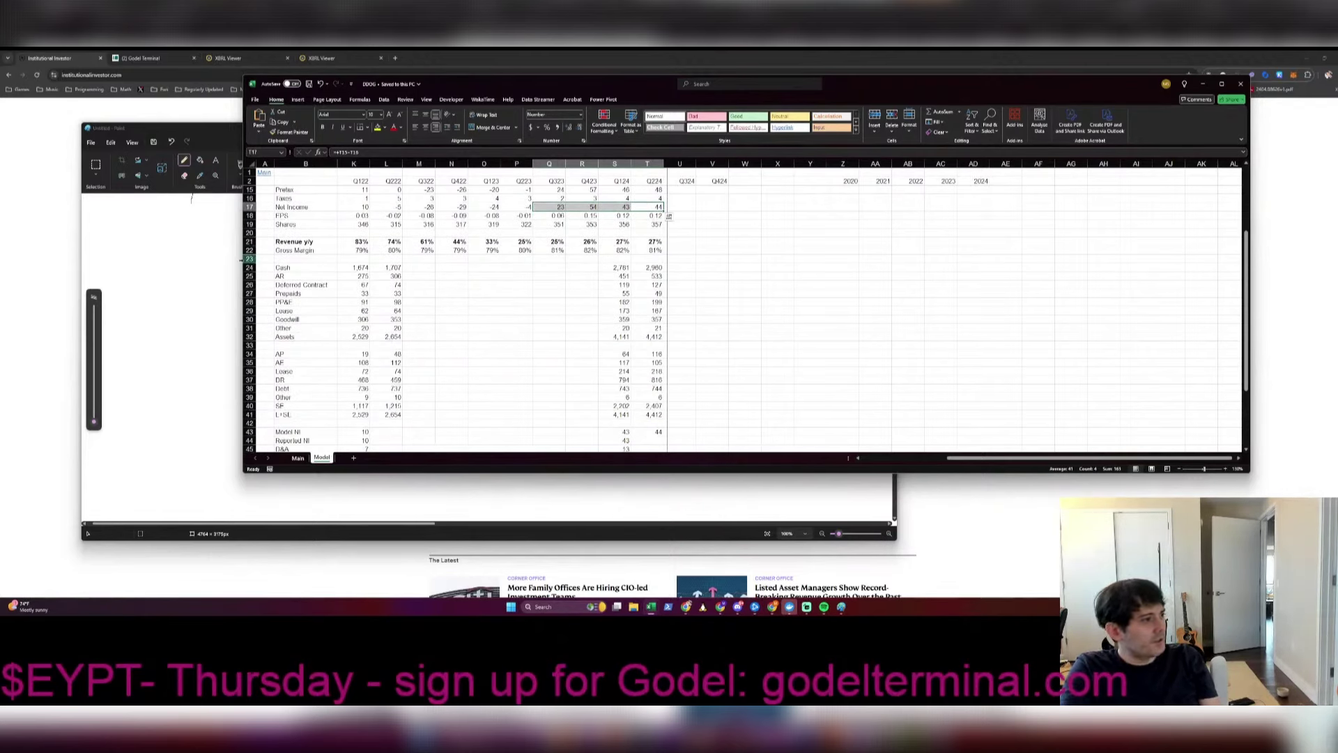
scroll(909, 212, up, 4)
key(ctrl+Page_Up)
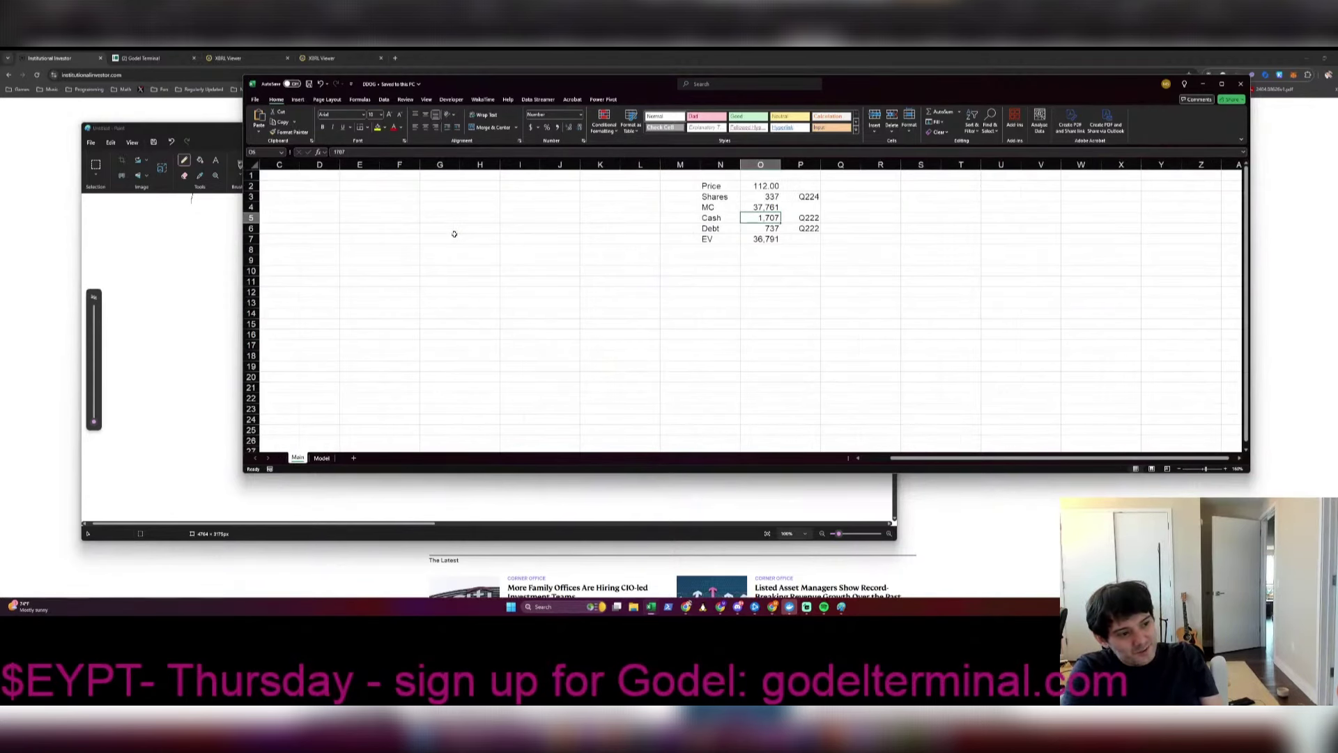
key(ctrl+Page_Down)
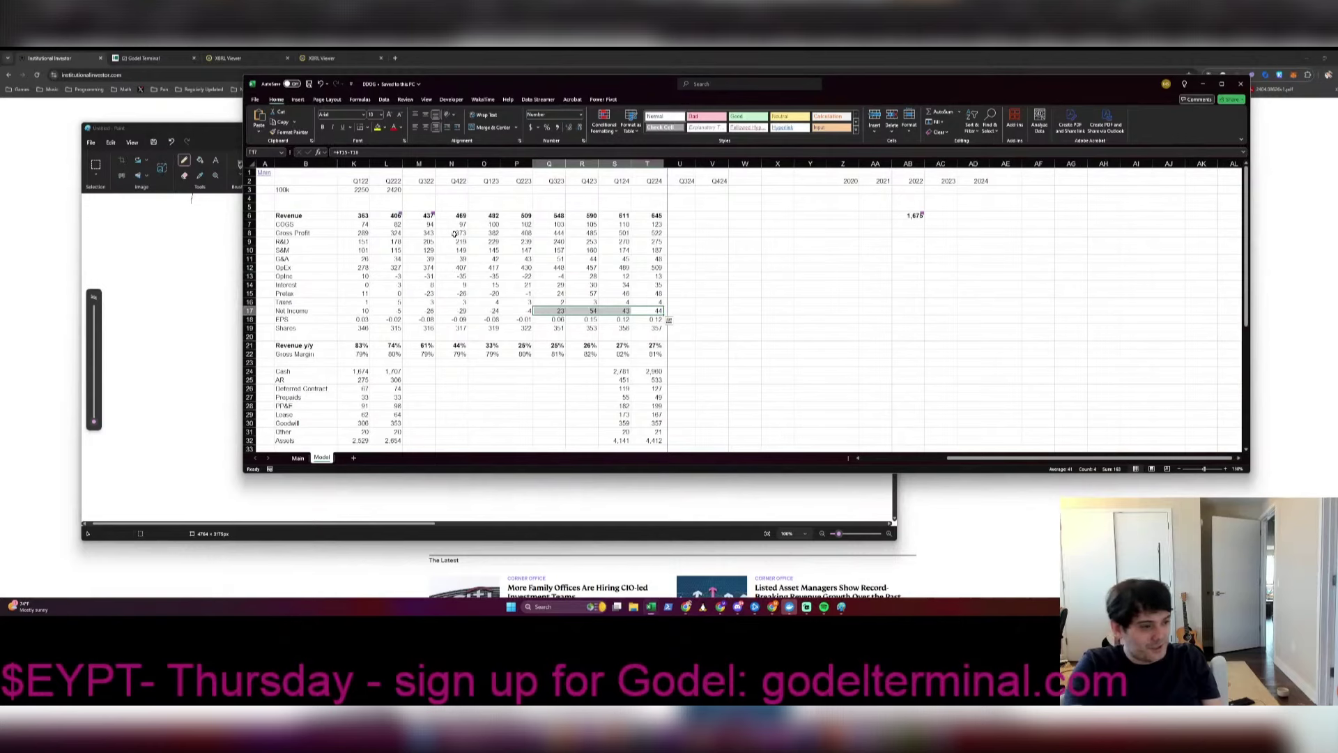
scroll(547, 206, down, 6)
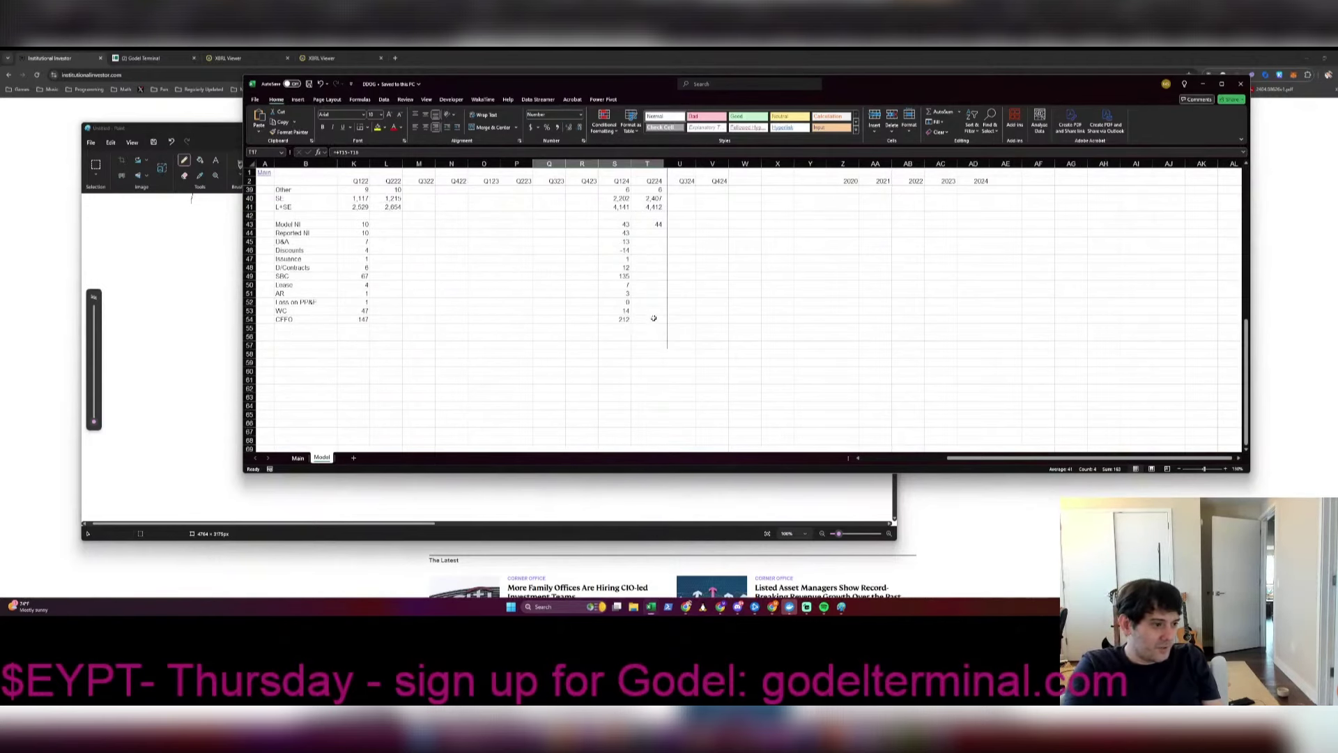
drag(654, 318, 558, 317)
scroll(568, 249, up, 12)
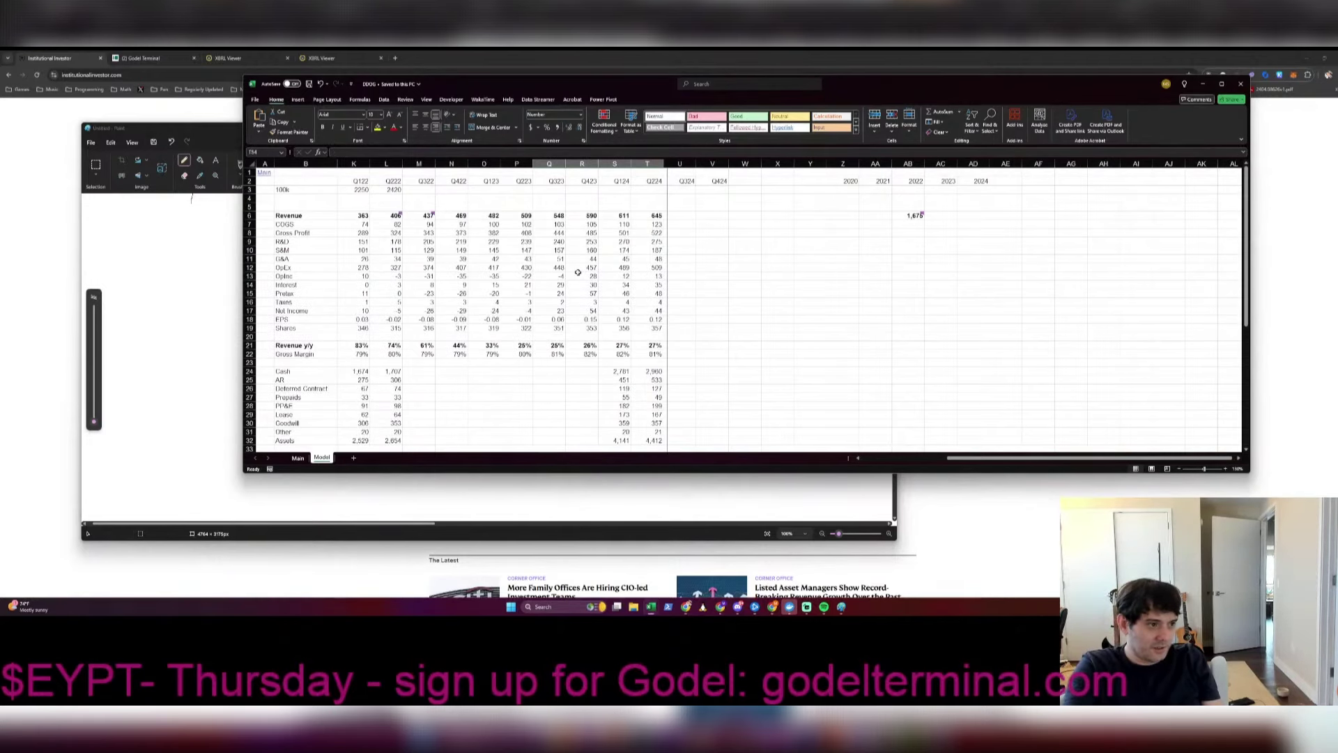
Step: Switch to Godel Terminal, load the filings for DDOG and open the 10-Q filed on 2024-08-09
click(152, 58)
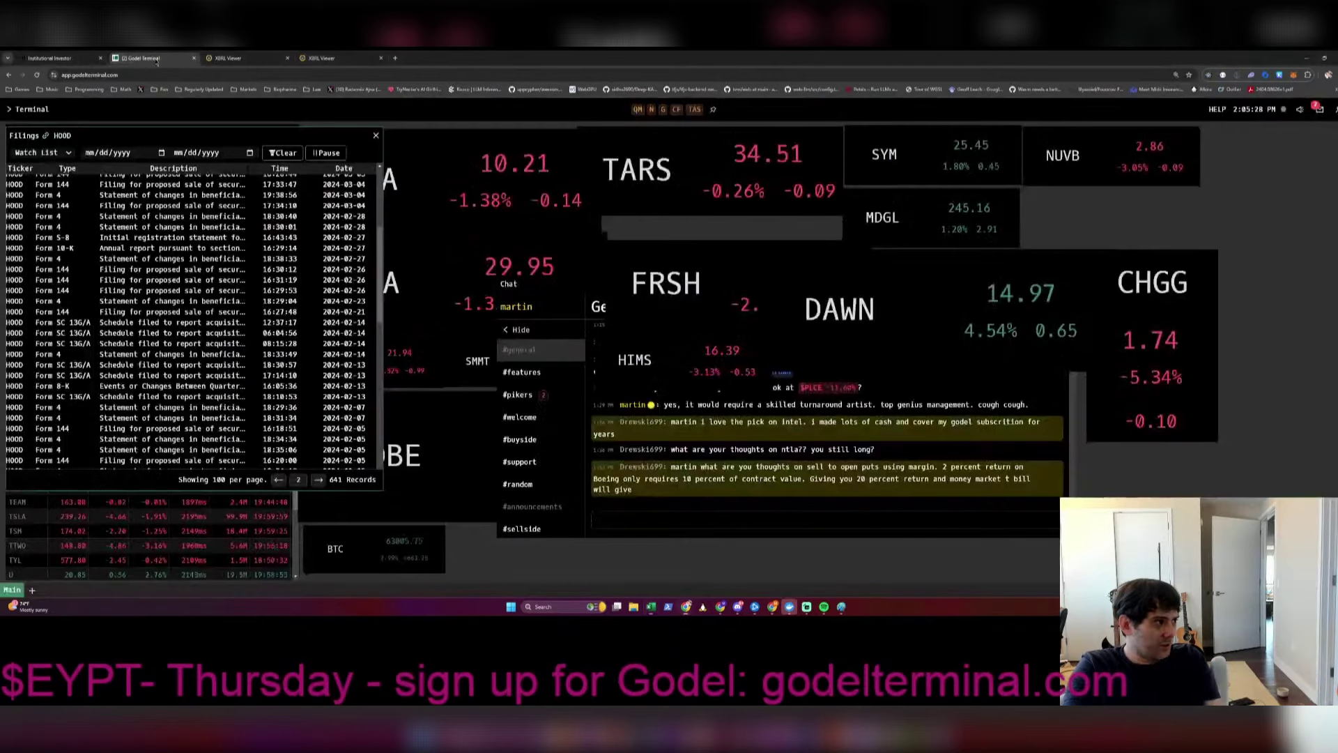
key(BackSpace)
key(BackSpace)
key(BackSpace)
key(BackSpace)
text(DDOG)
key(Return)
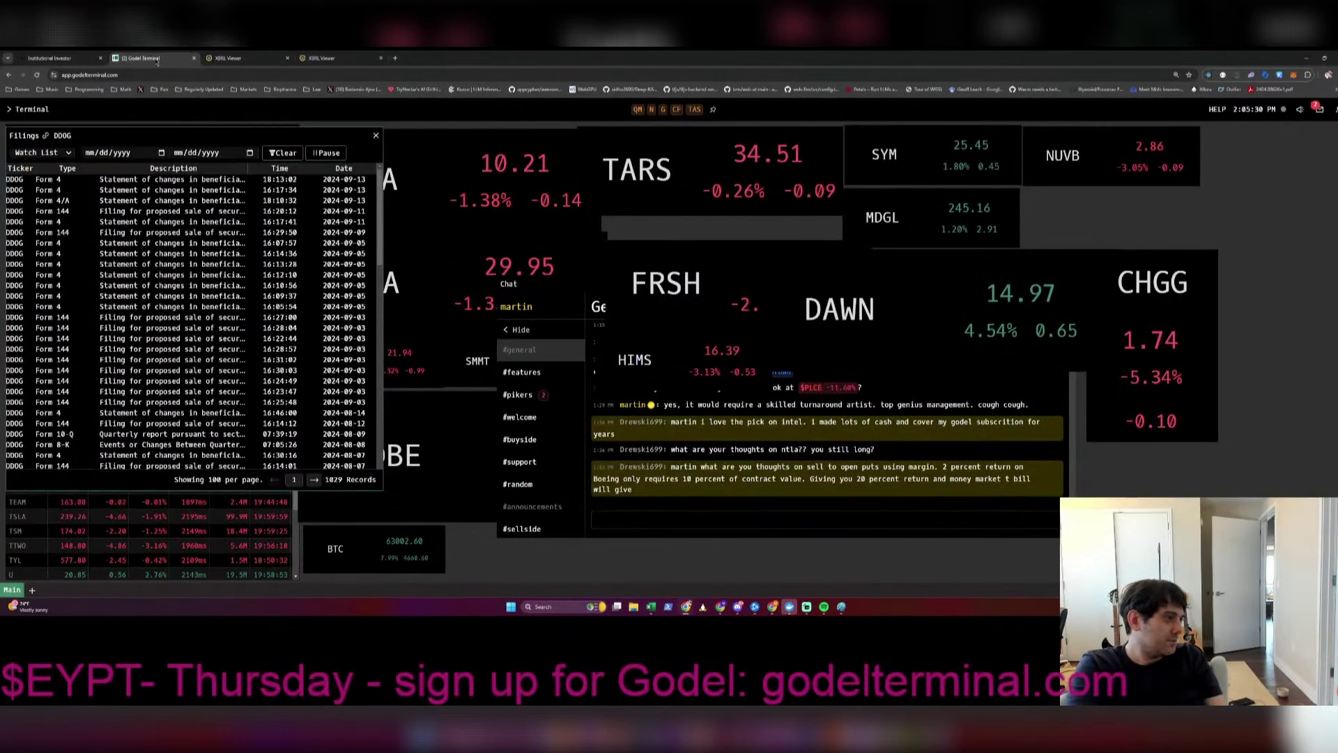
scroll(83, 380, down, 1)
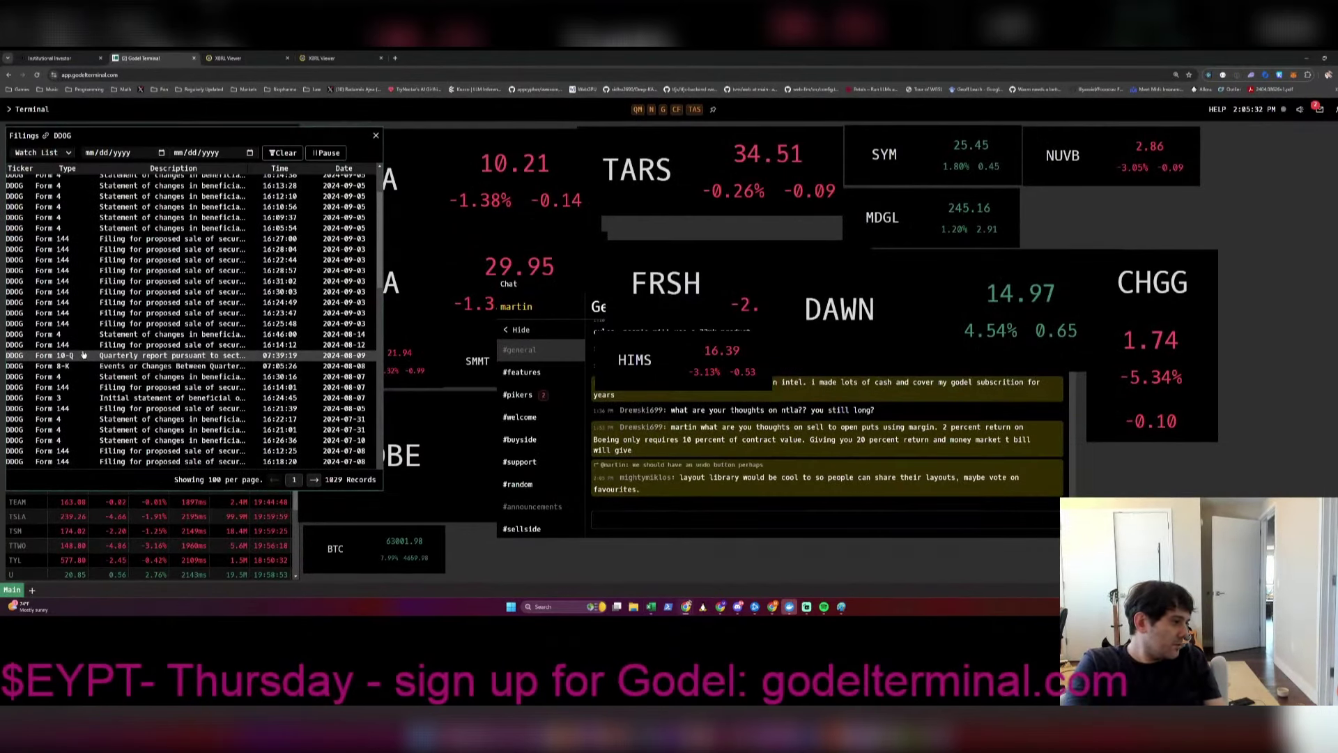
click(83, 356)
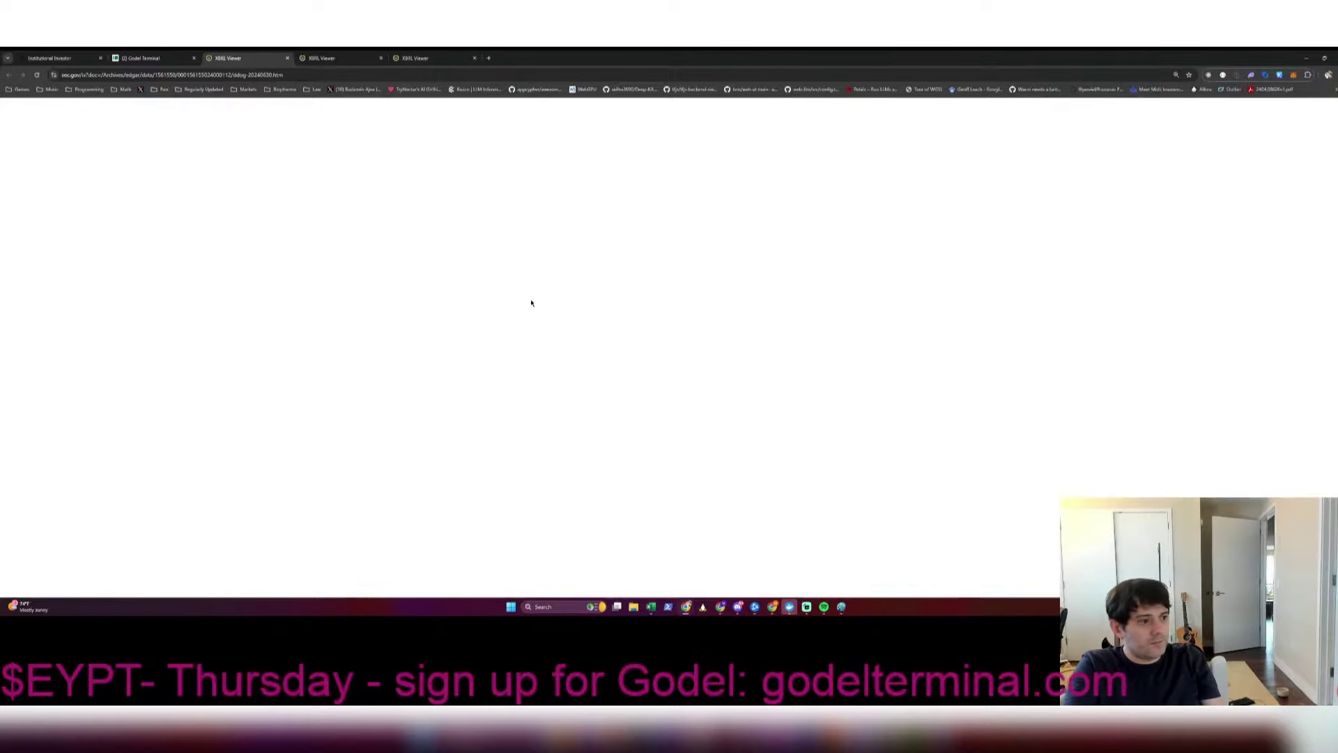
Step: Find the operating and investing cash flows in Datadog's June 30, 2024 10-Q
scroll(709, 297, down, 5)
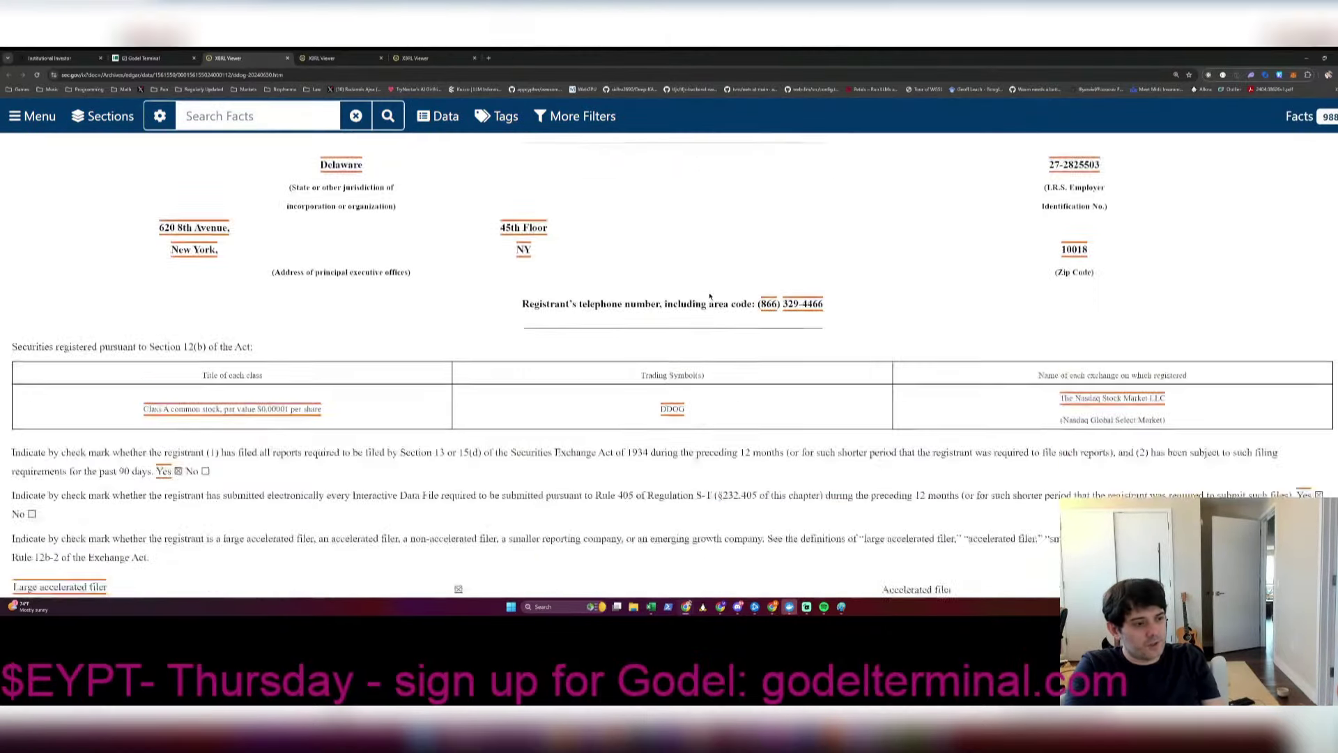
scroll(709, 296, down, 15)
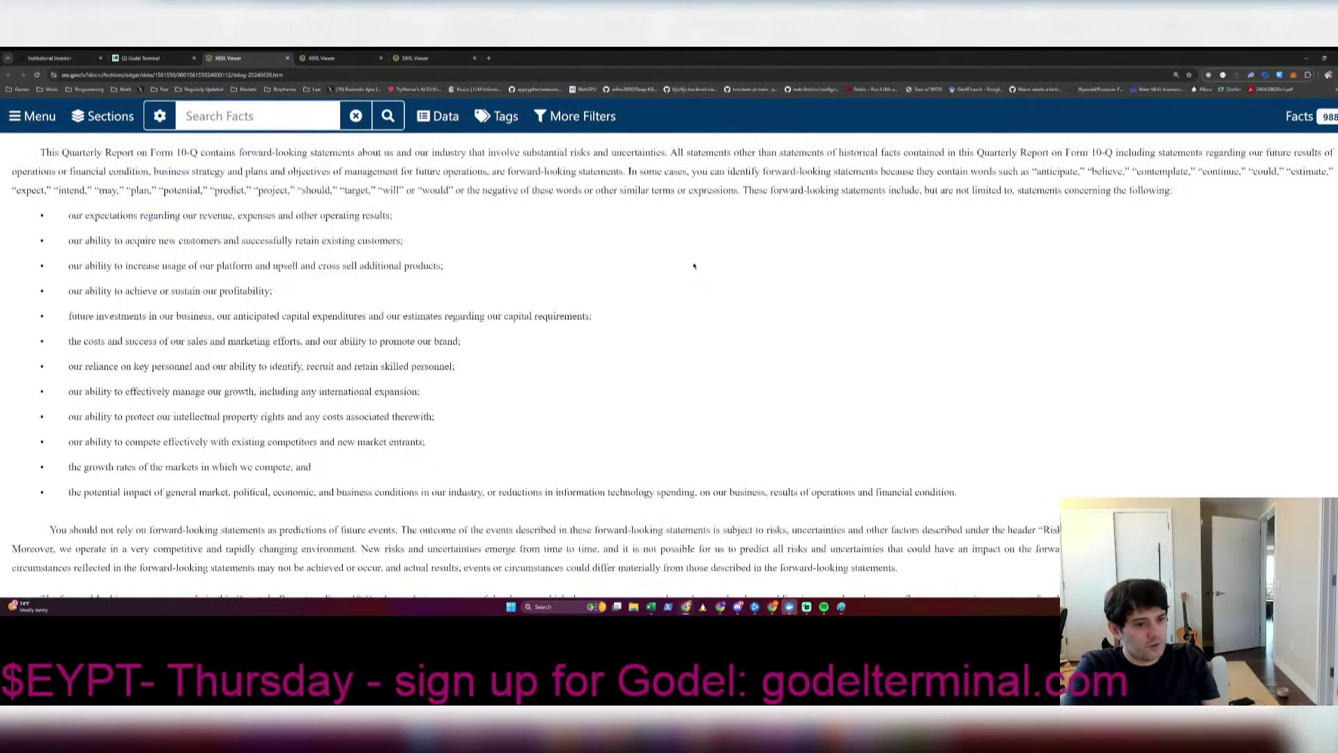
scroll(694, 266, down, 20)
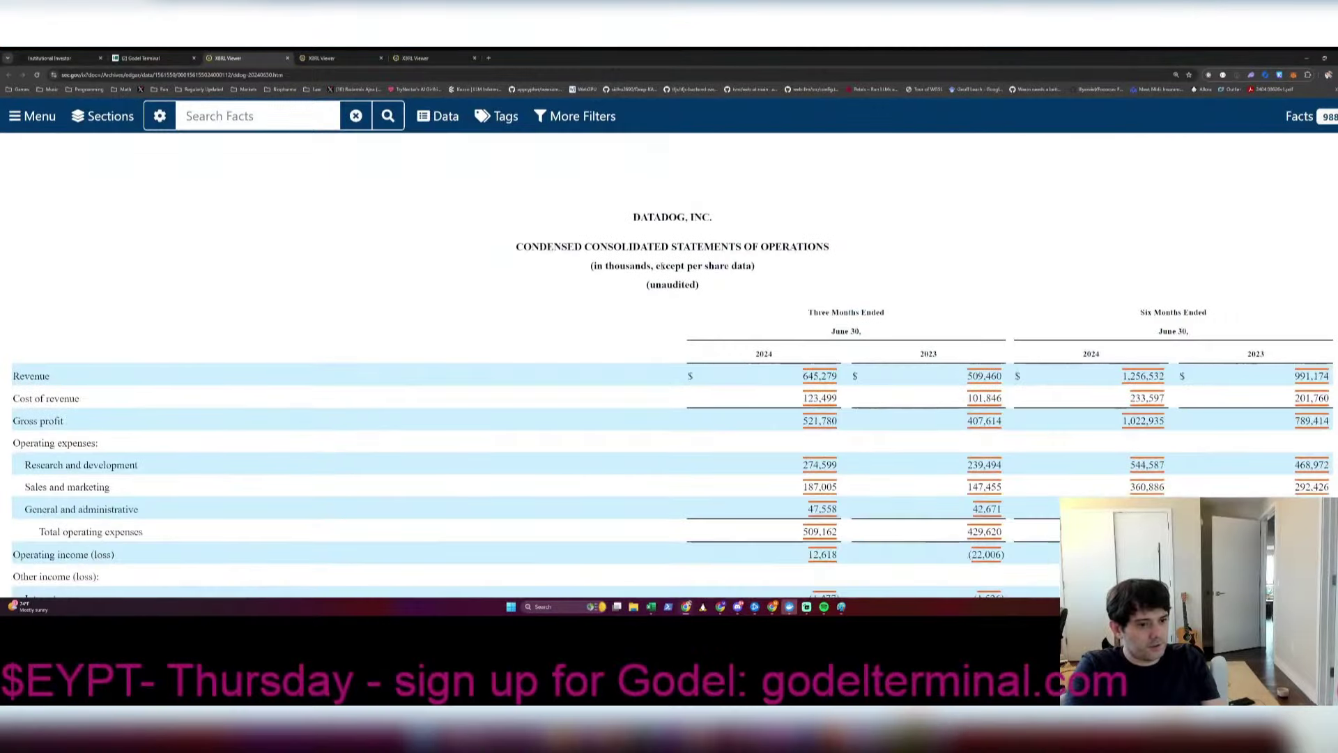
scroll(672, 237, down, 20)
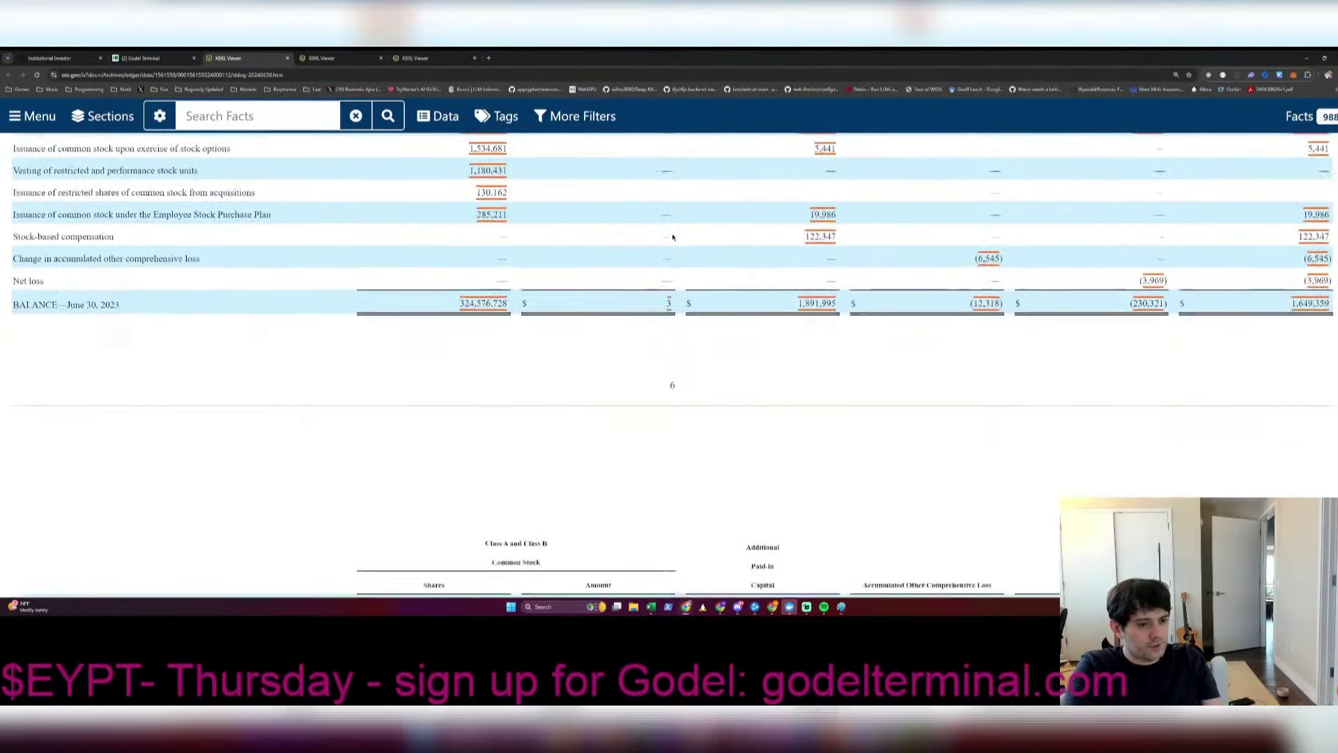
scroll(672, 237, down, 20)
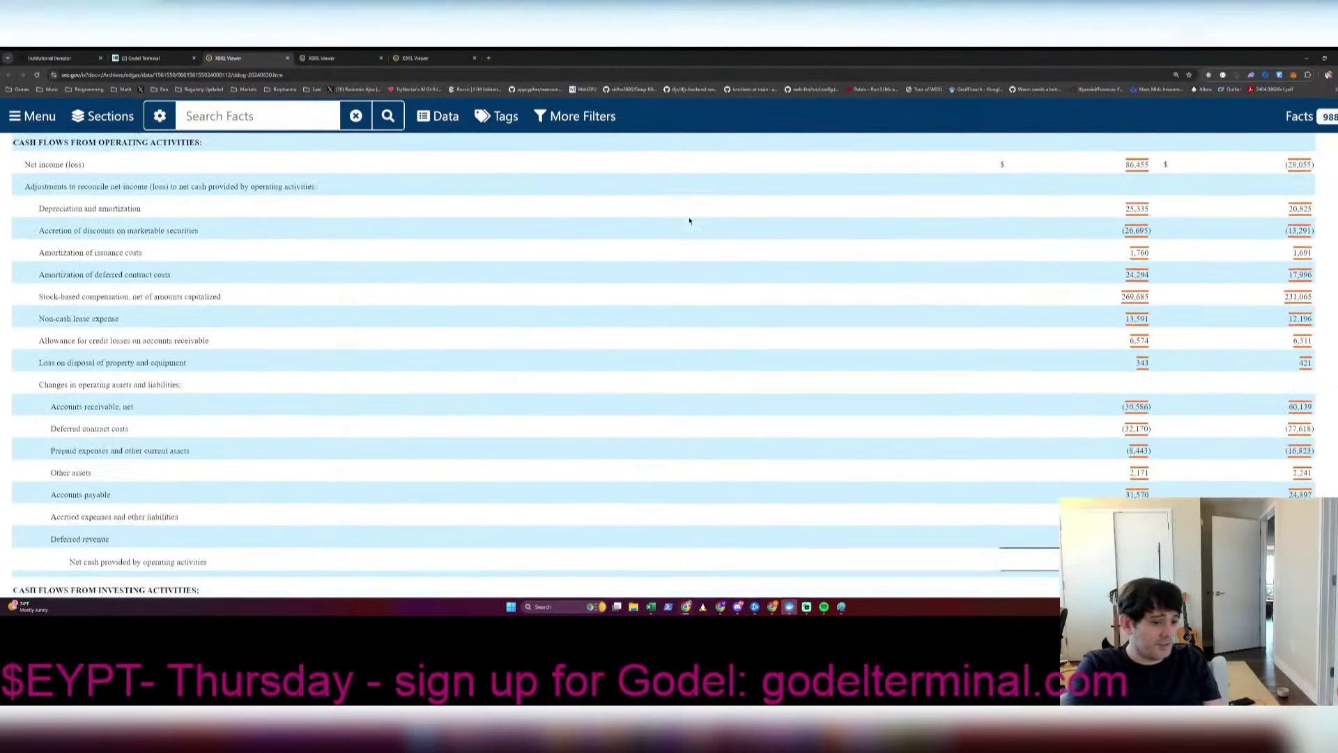
scroll(690, 223, down, 3)
Step: In the Excel model, calculate Q224 CFFO as 376 minus the Q124 CFFO
key(alt+Tab)
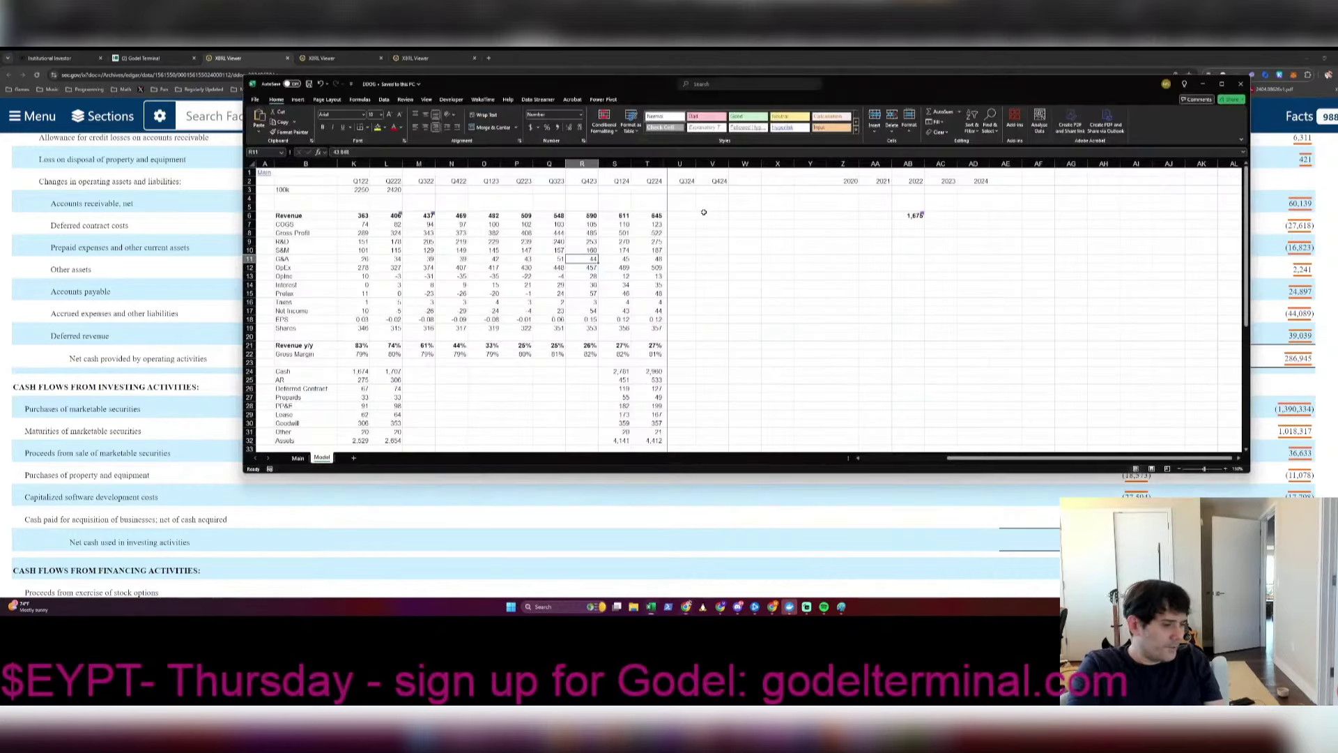
click(670, 345)
scroll(623, 388, down, 8)
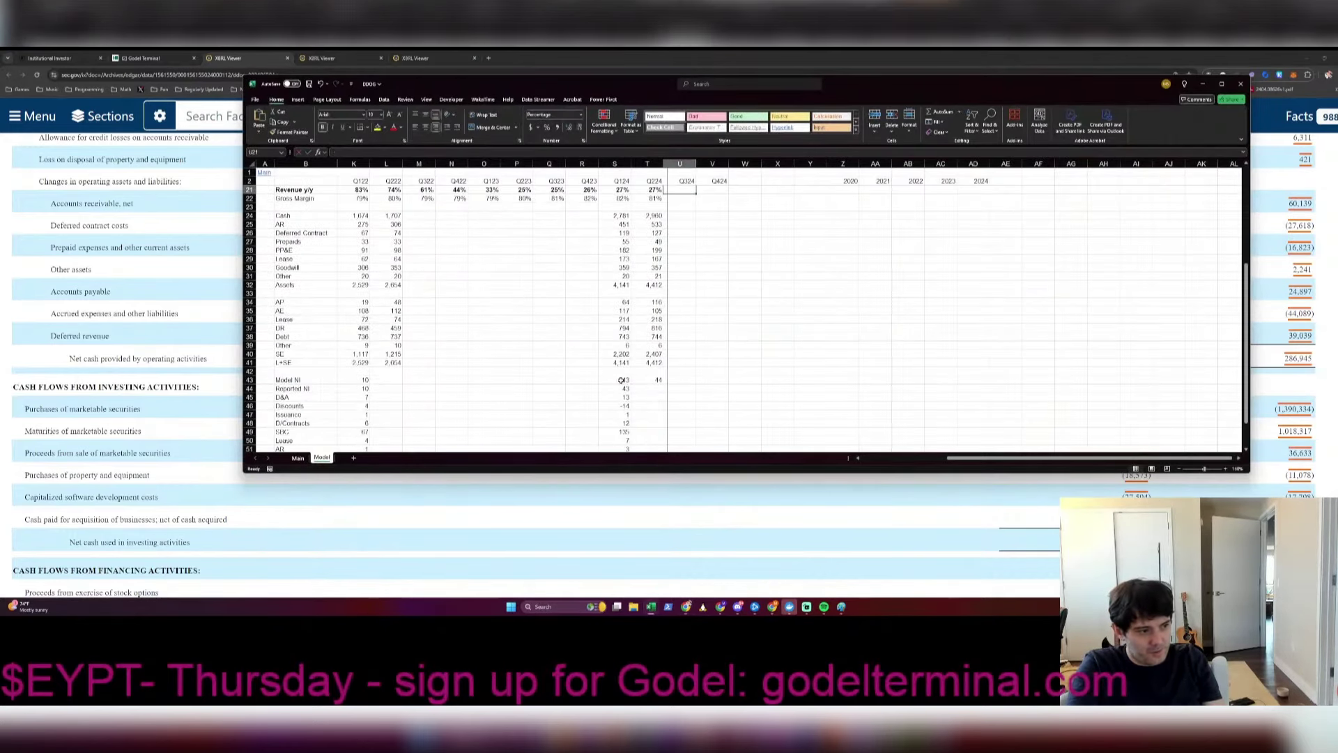
scroll(648, 353, down, 1)
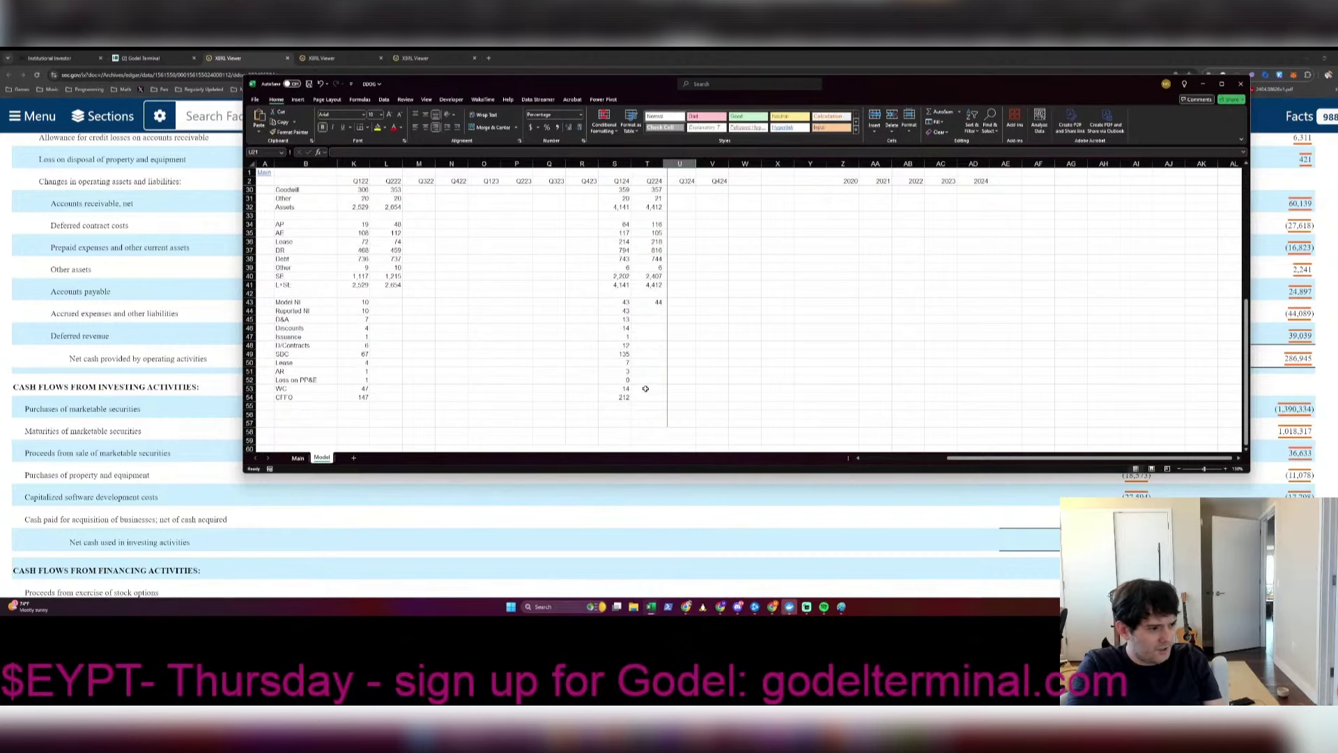
key(alt+Tab)
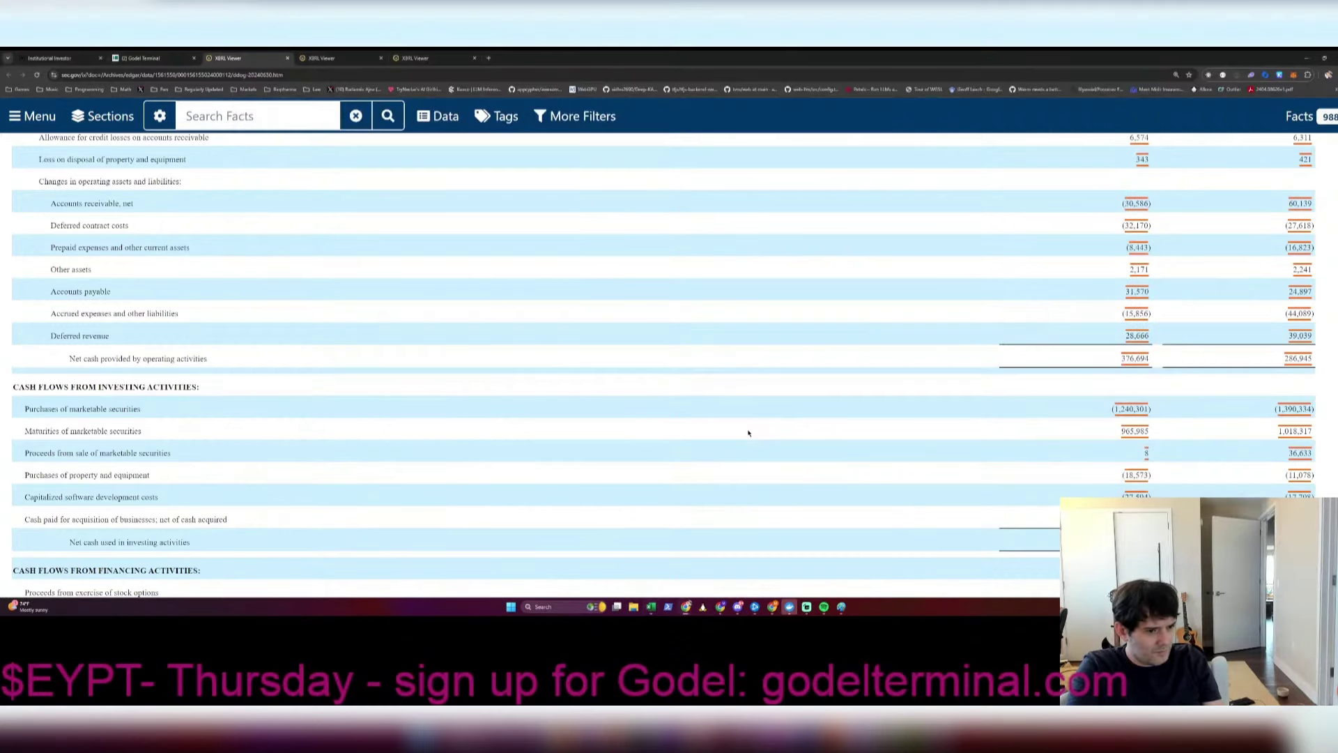
key(alt+Tab)
text(=376-)
key(Return)
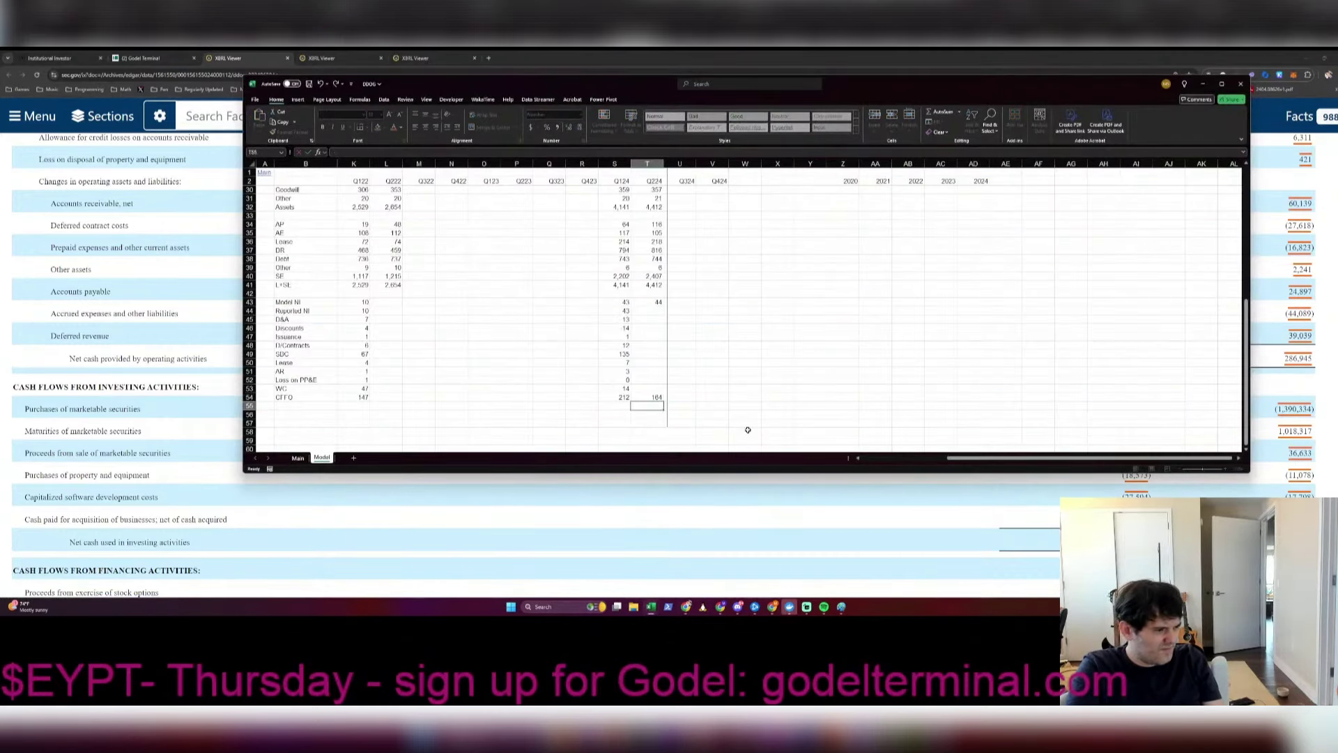
Step: Highlight the purchases of property and equipment line in the 10-Q and check it against the model's Q224 CFFO
key(alt+Tab)
scroll(553, 528, down, 3)
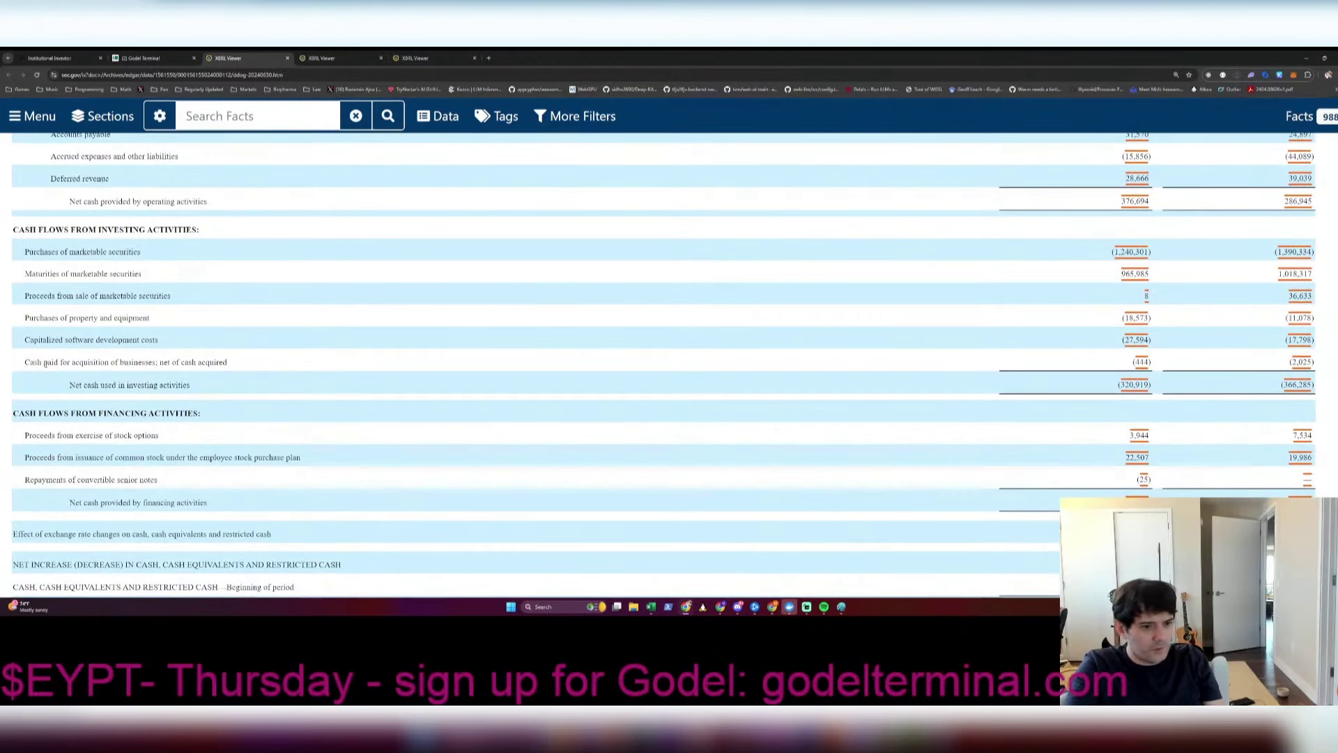
drag(39, 318, 1174, 326)
key(alt+Tab)
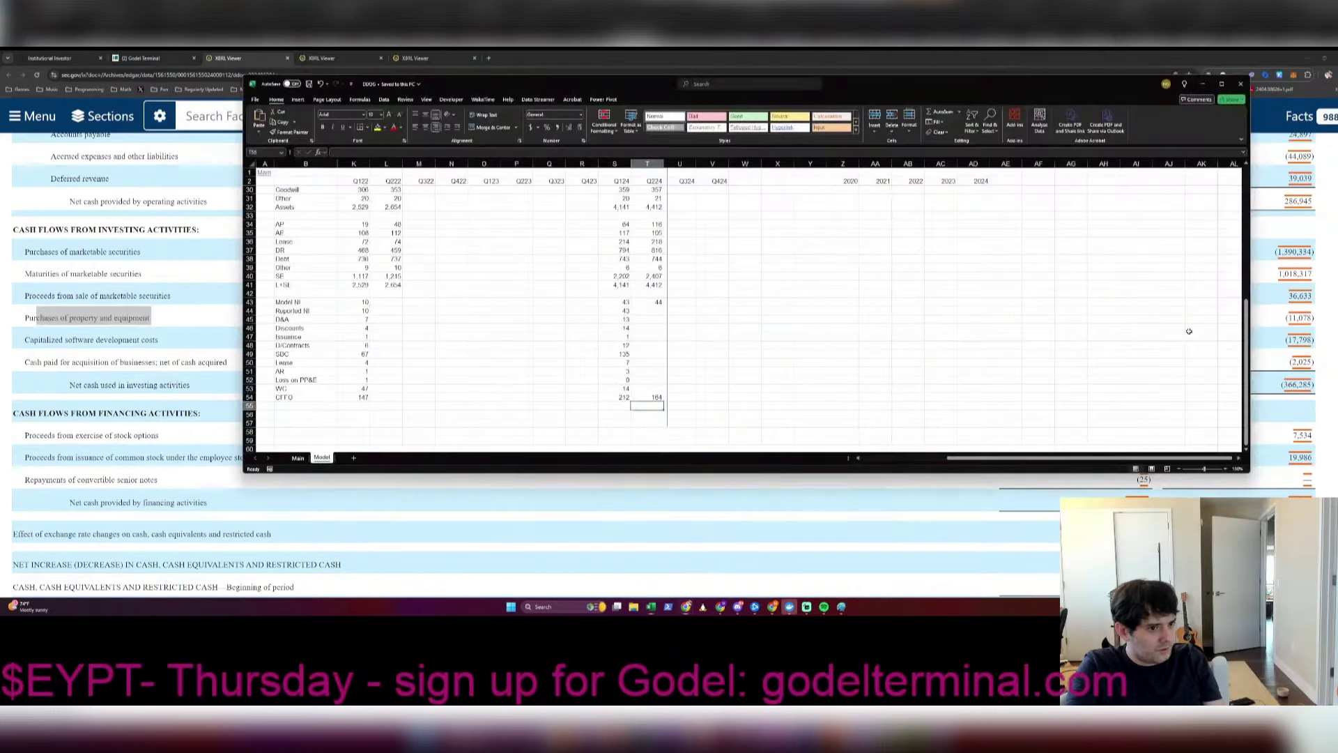
key(Up)
key(alt+Tab)
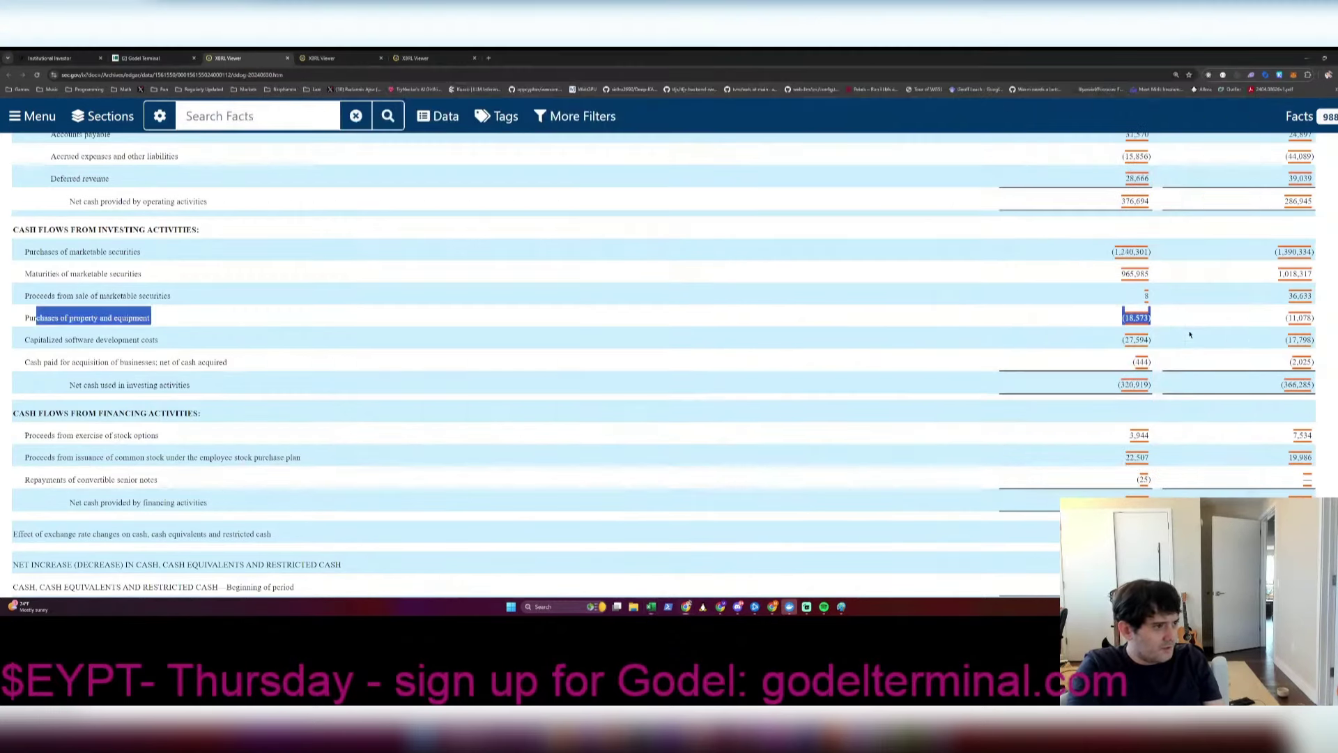
Step: Close the three open filing viewer tabs to return to the DDOG filings list
click(288, 59)
click(287, 59)
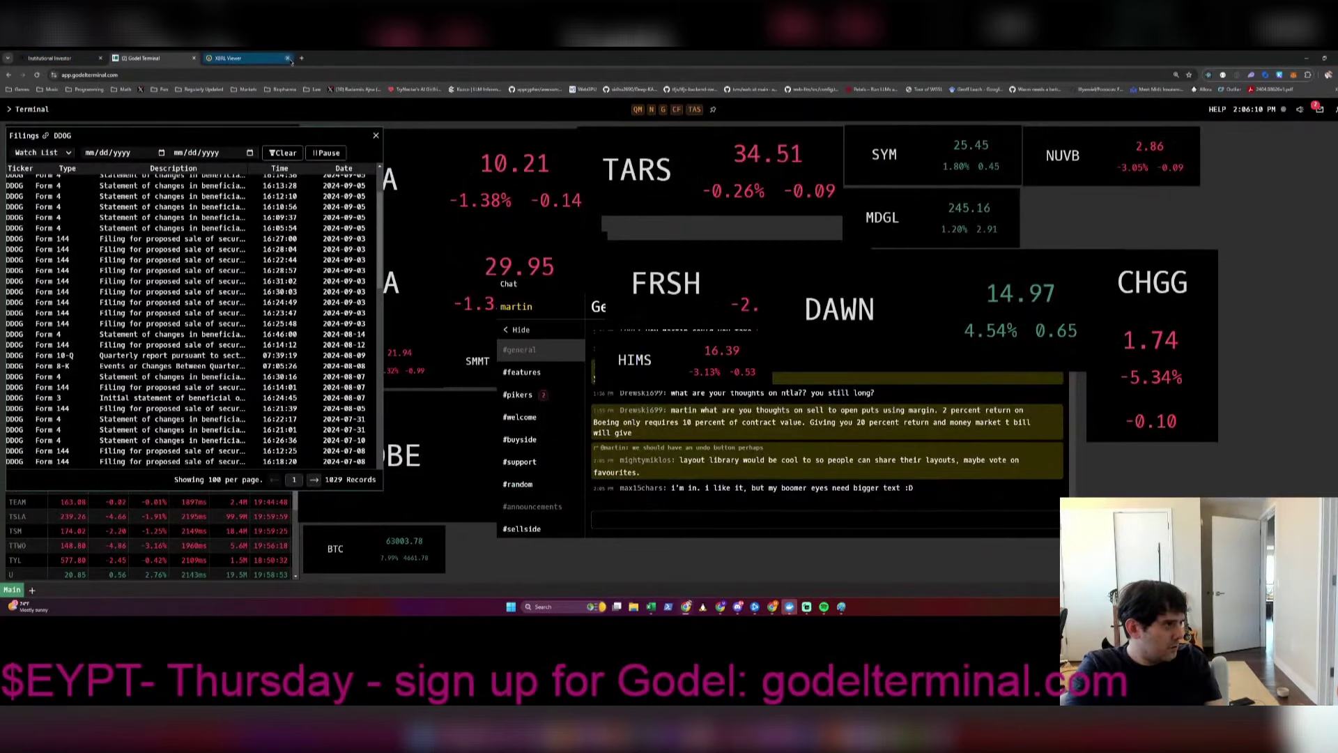
click(288, 59)
scroll(167, 356, down, 3)
scroll(167, 356, down, 6)
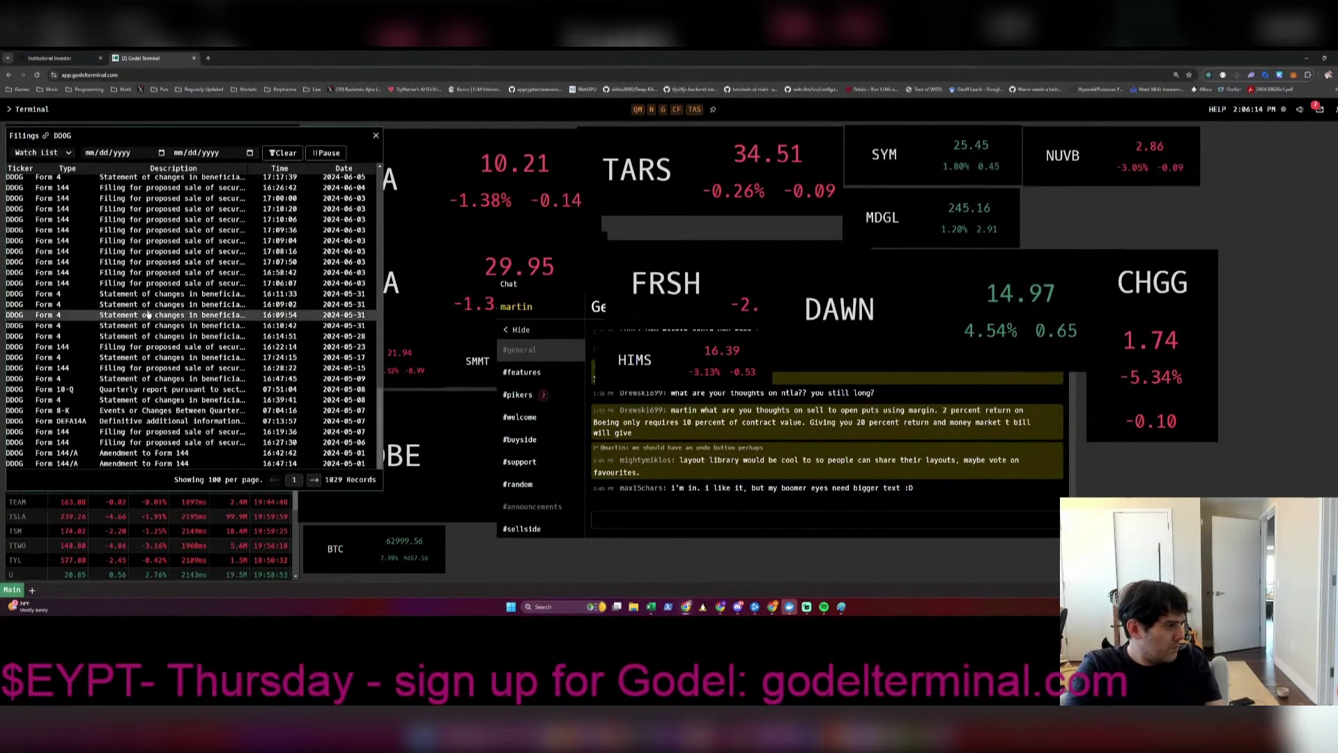
click(148, 389)
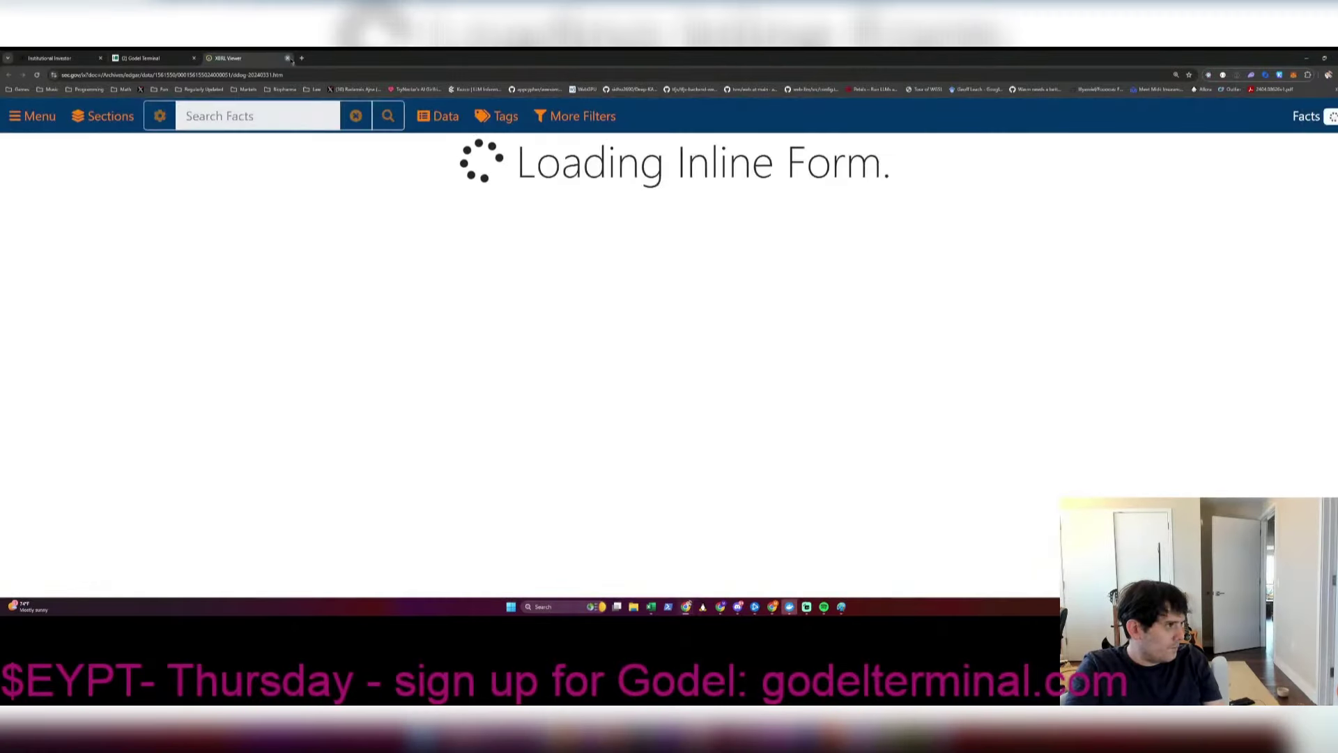
click(287, 58)
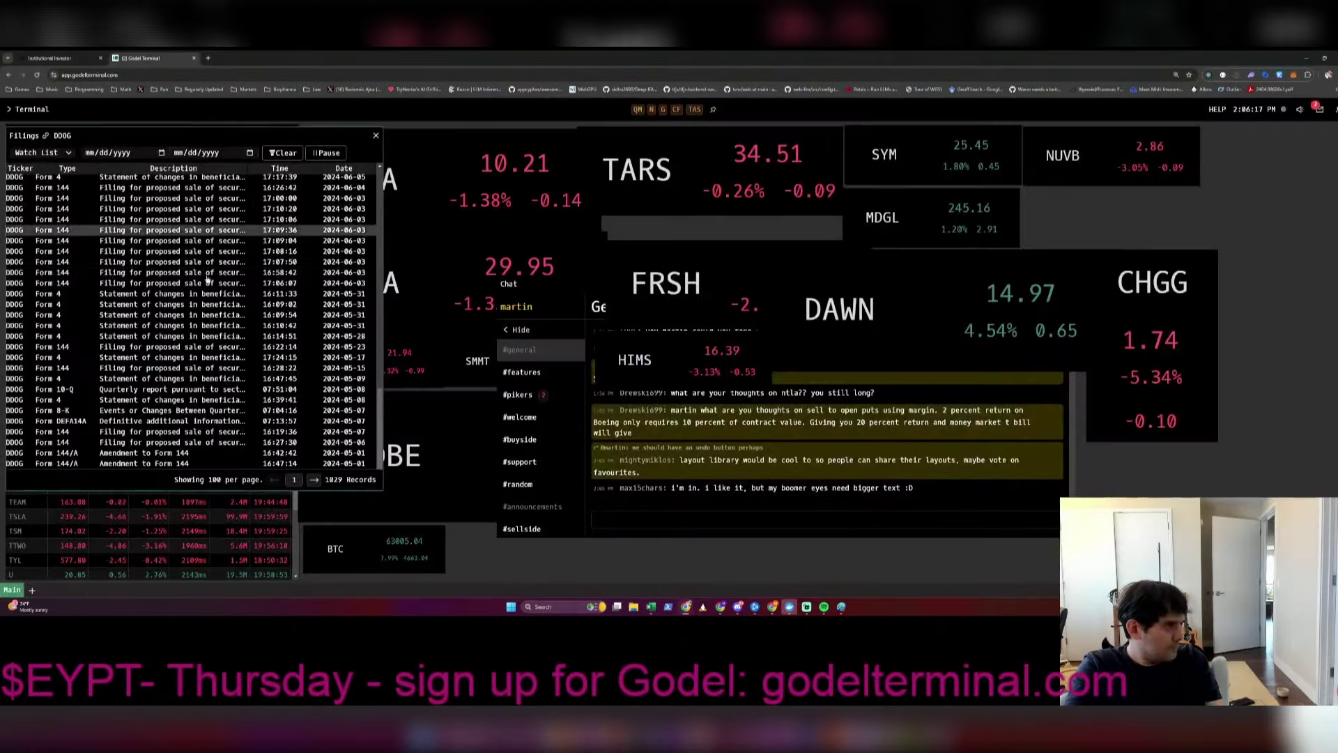
Step: Page forward to page 3 of the DDOG filings and open the 10-Q filed on 2023-11-07
click(315, 480)
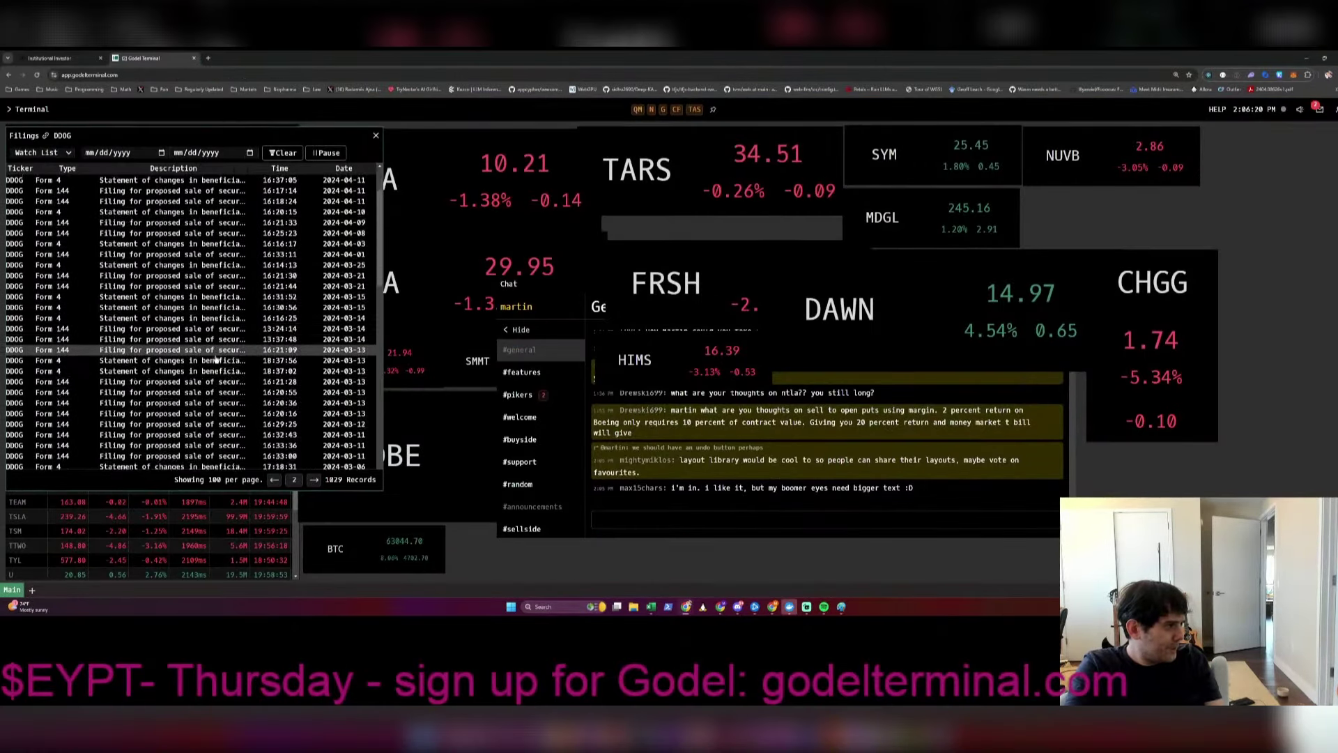
scroll(216, 359, down, 8)
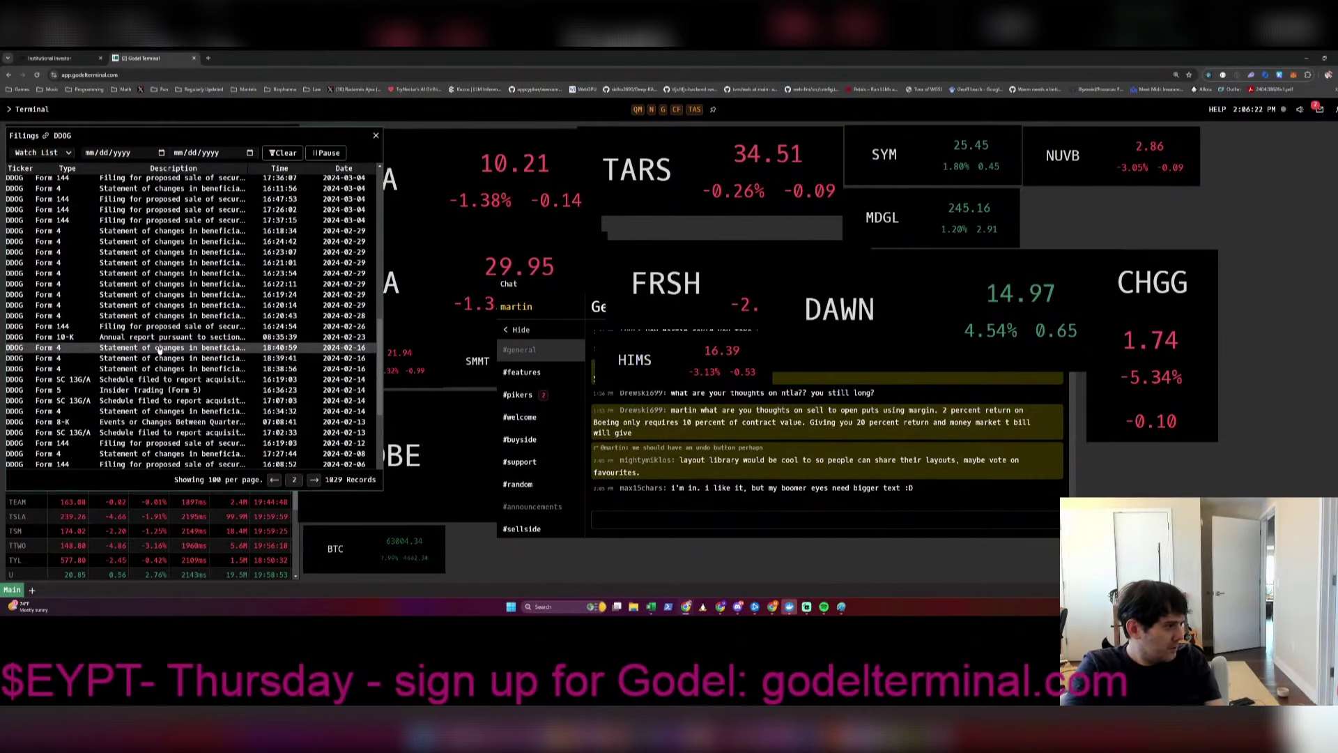
scroll(159, 350, down, 7)
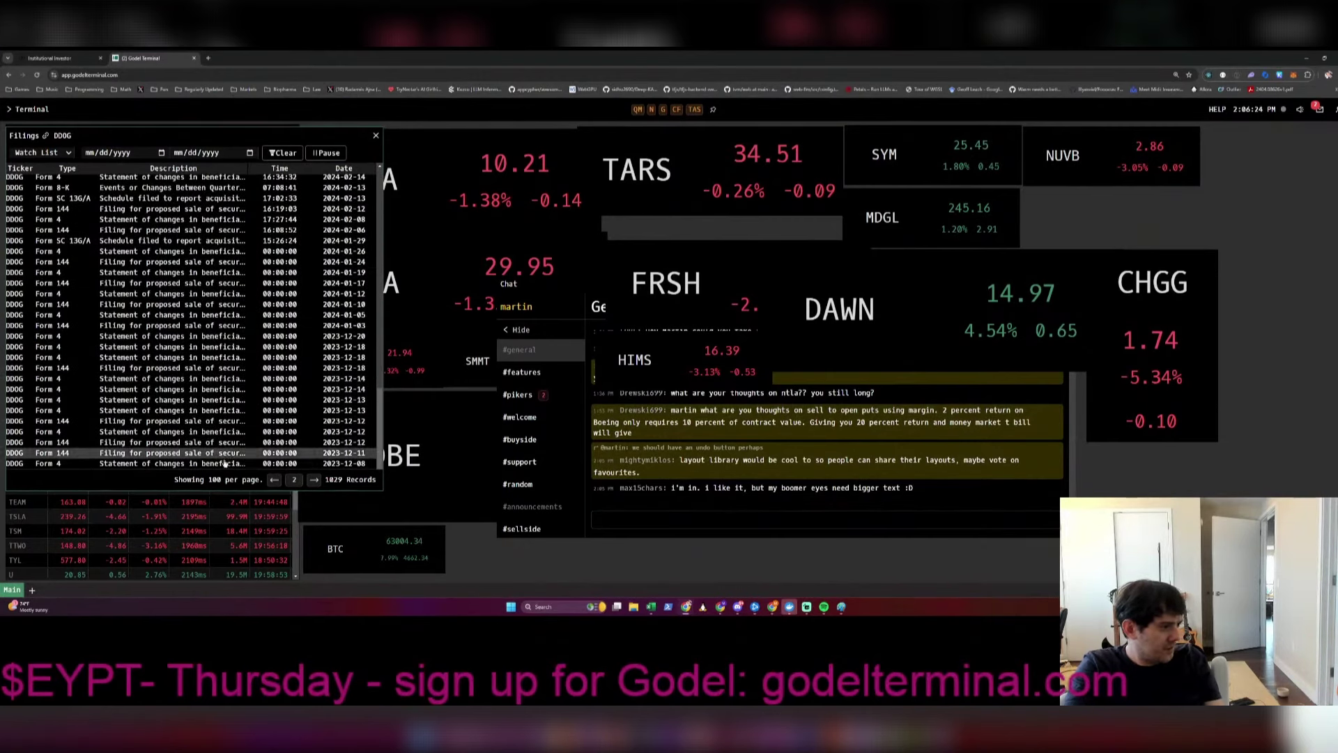
scroll(251, 376, down, 3)
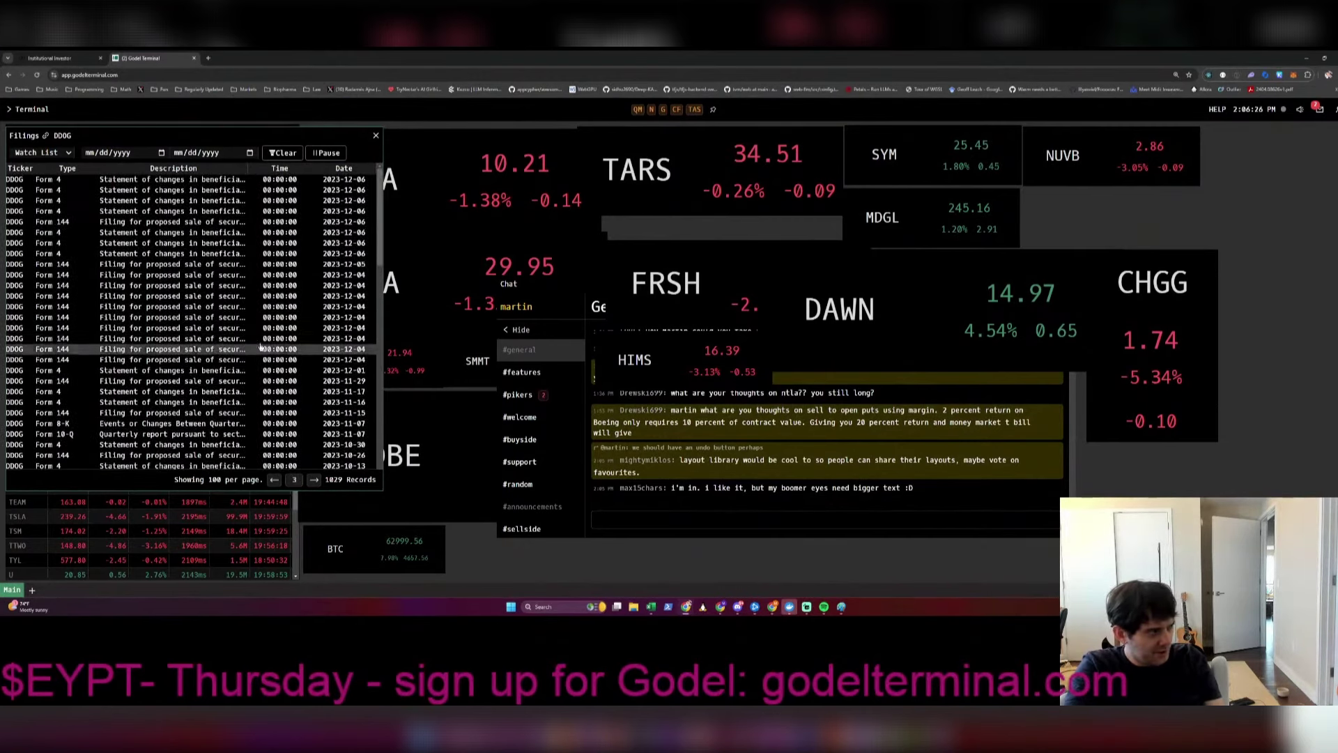
scroll(230, 349, down, 3)
click(183, 361)
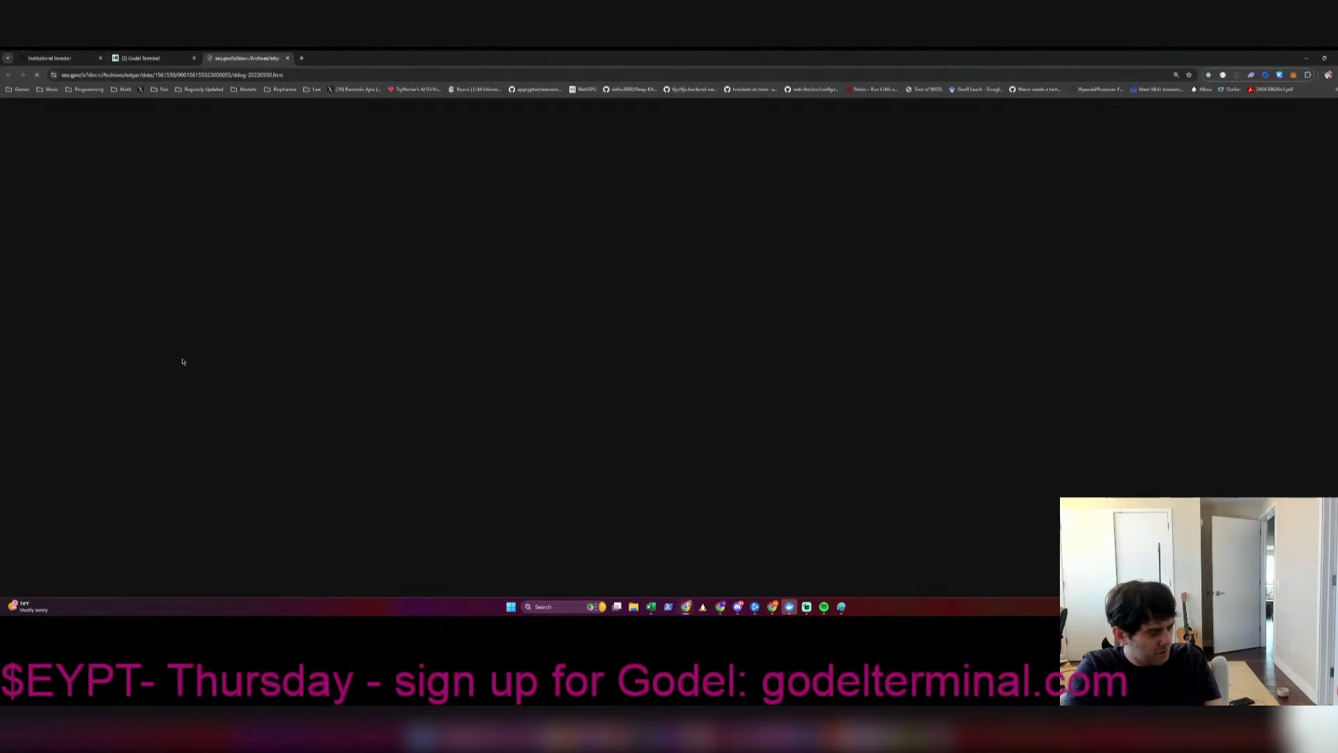
Step: Find the list of financial statements in the table of contents of the September 30, 2023 10-Q
scroll(620, 330, down, 5)
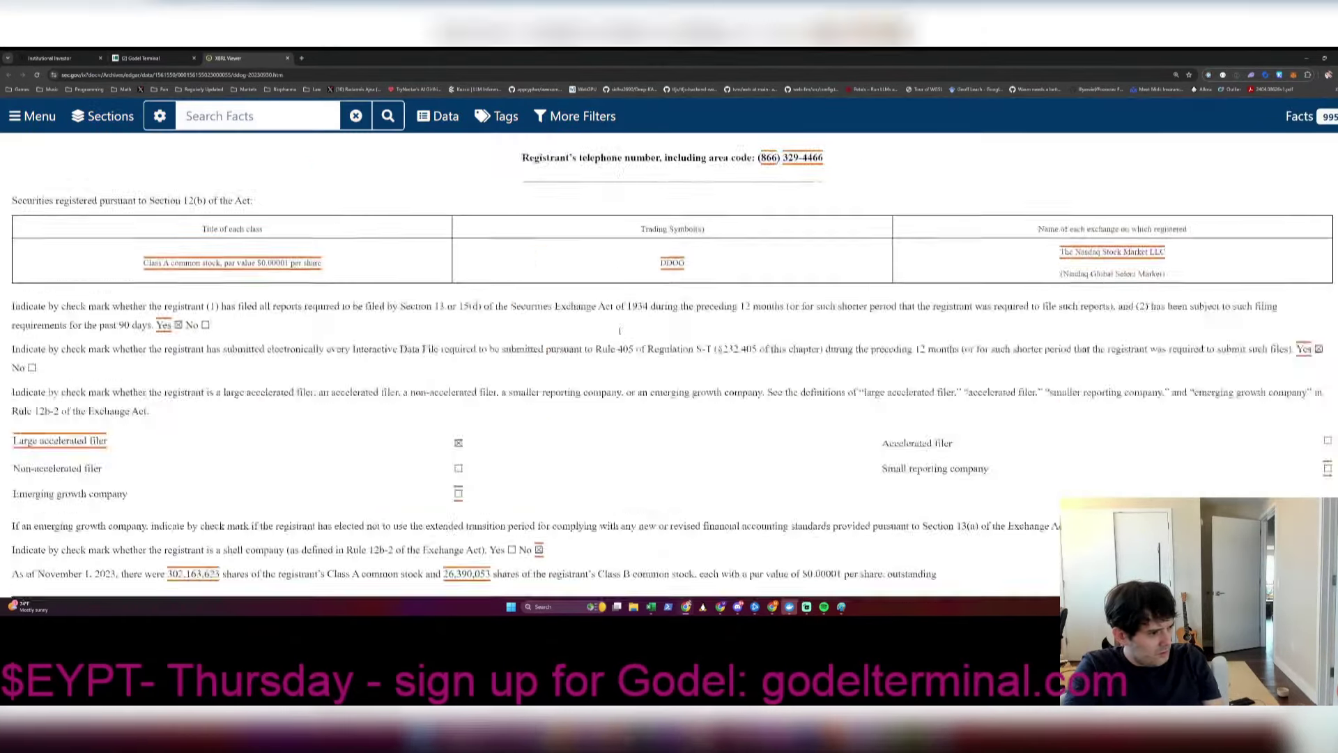
scroll(619, 331, down, 10)
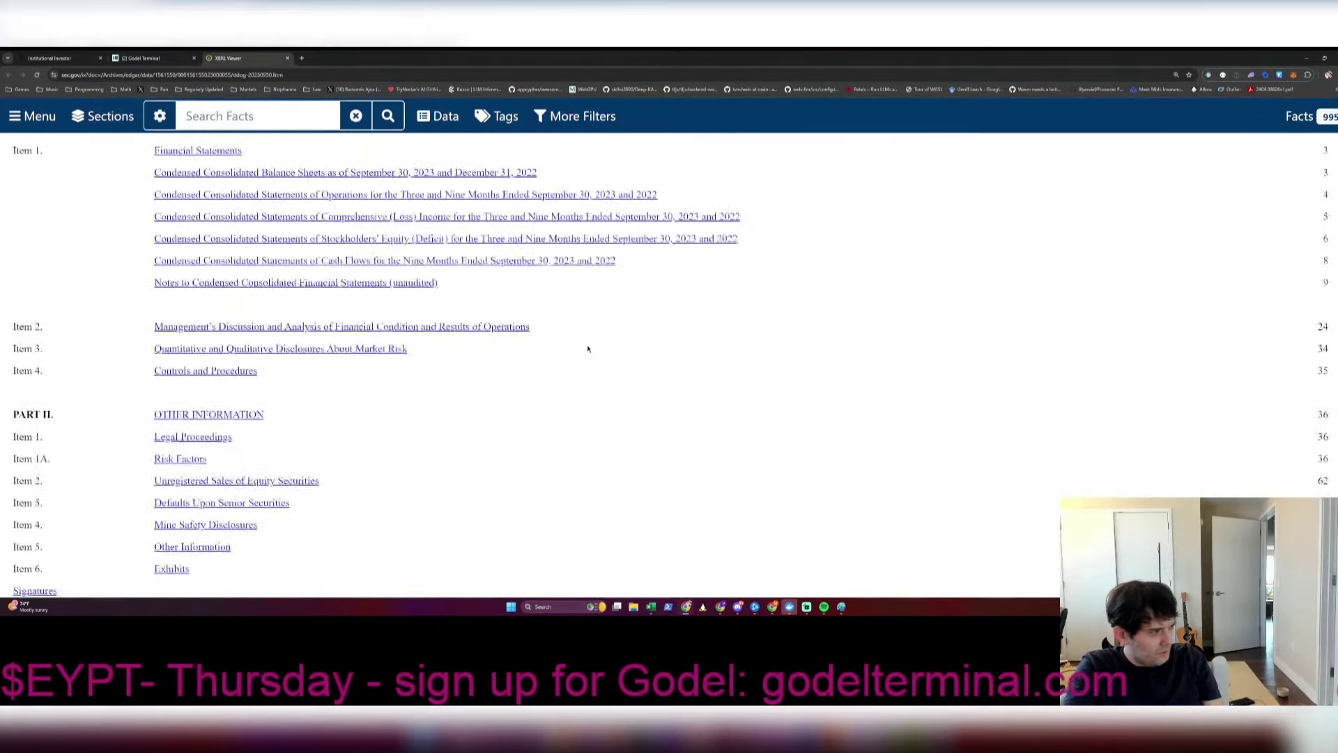
scroll(587, 348, up, 1)
scroll(358, 303, down, 2)
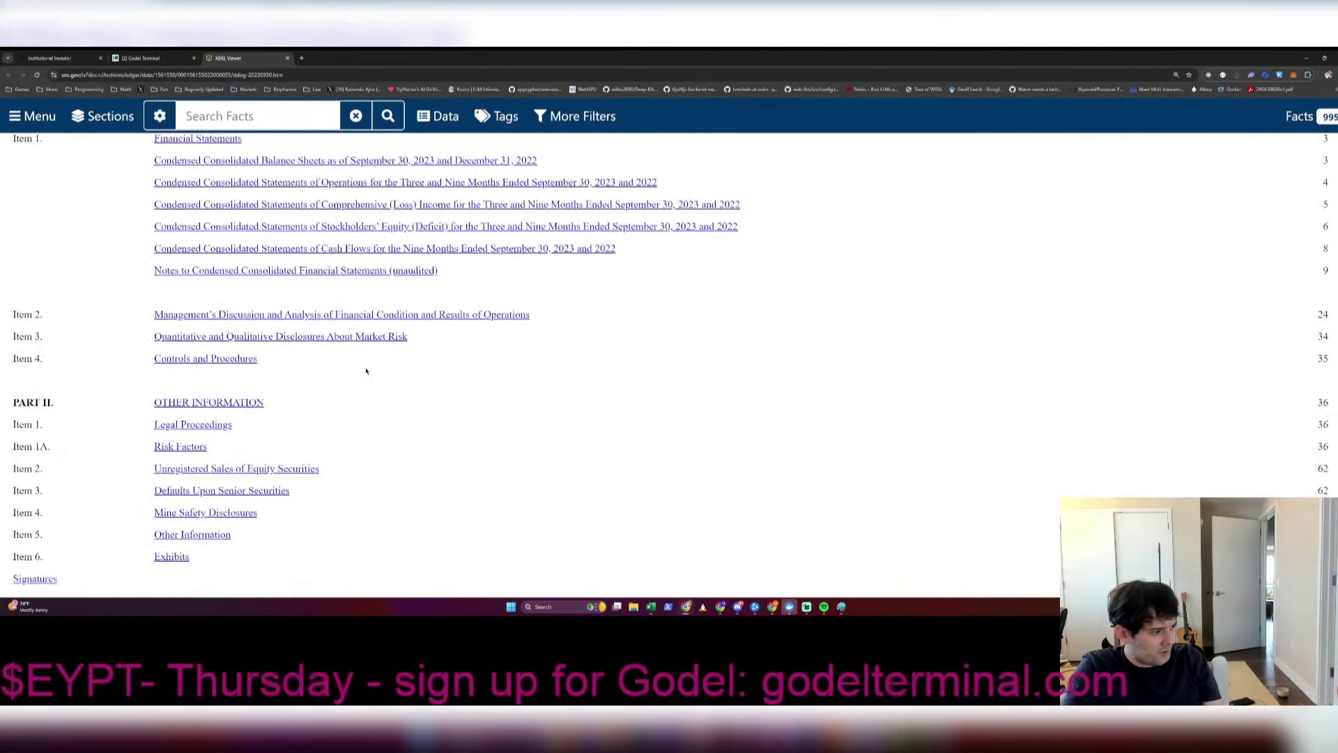
scroll(306, 313, up, 2)
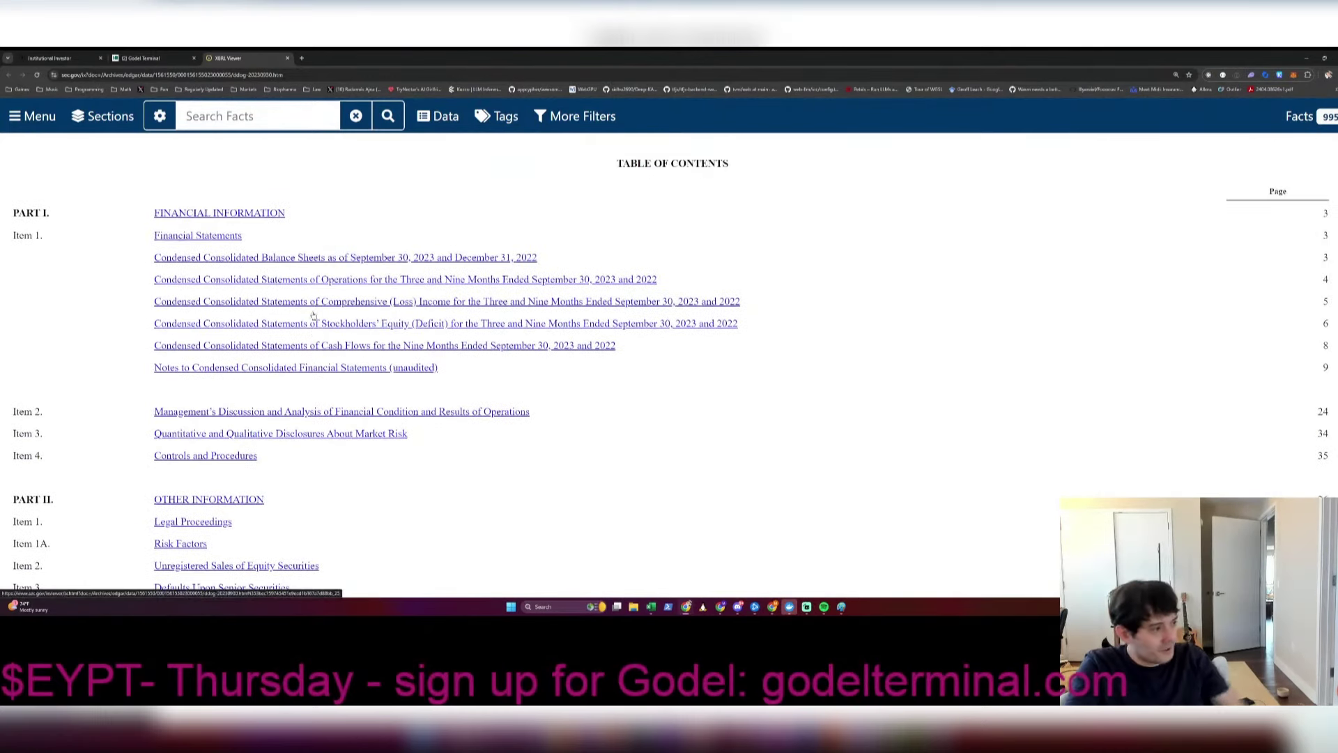
Step: Find net cash provided by operating activities in the September 30, 2023 10-Q's statements of cash flows
click(419, 257)
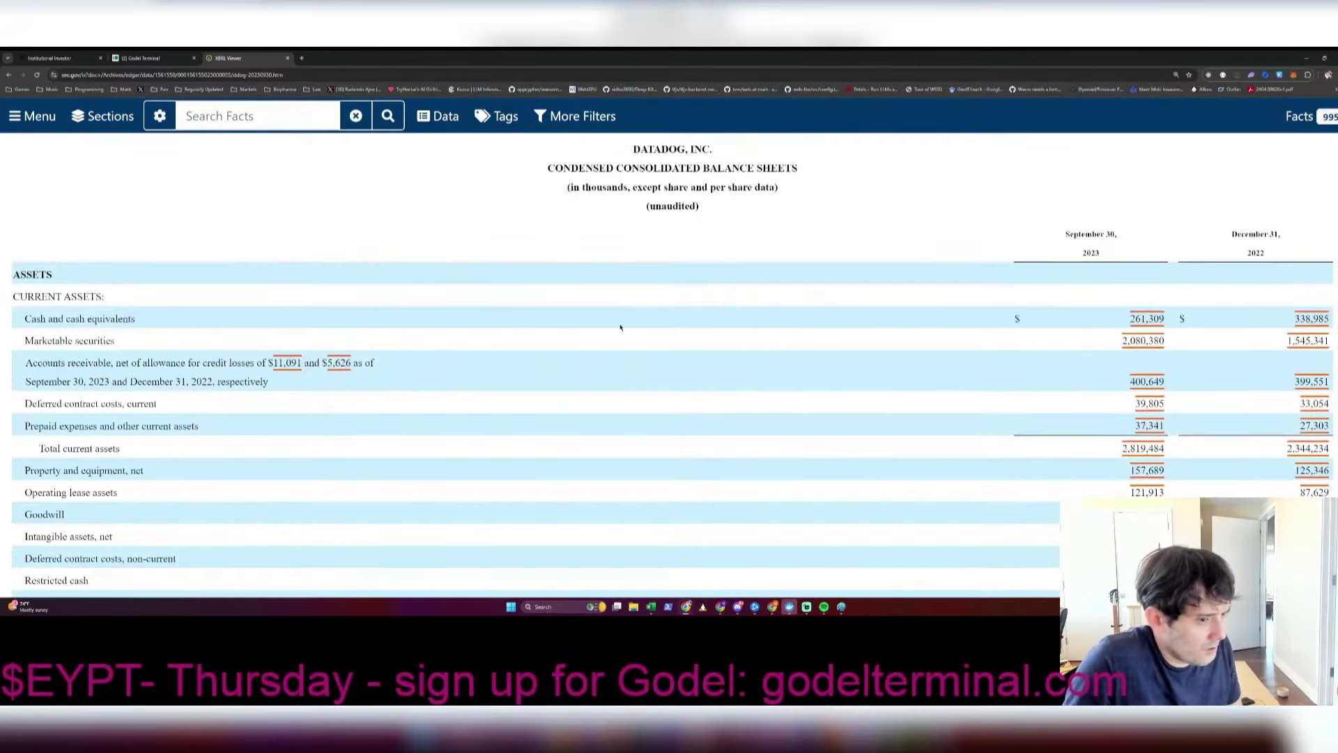
scroll(620, 327, down, 20)
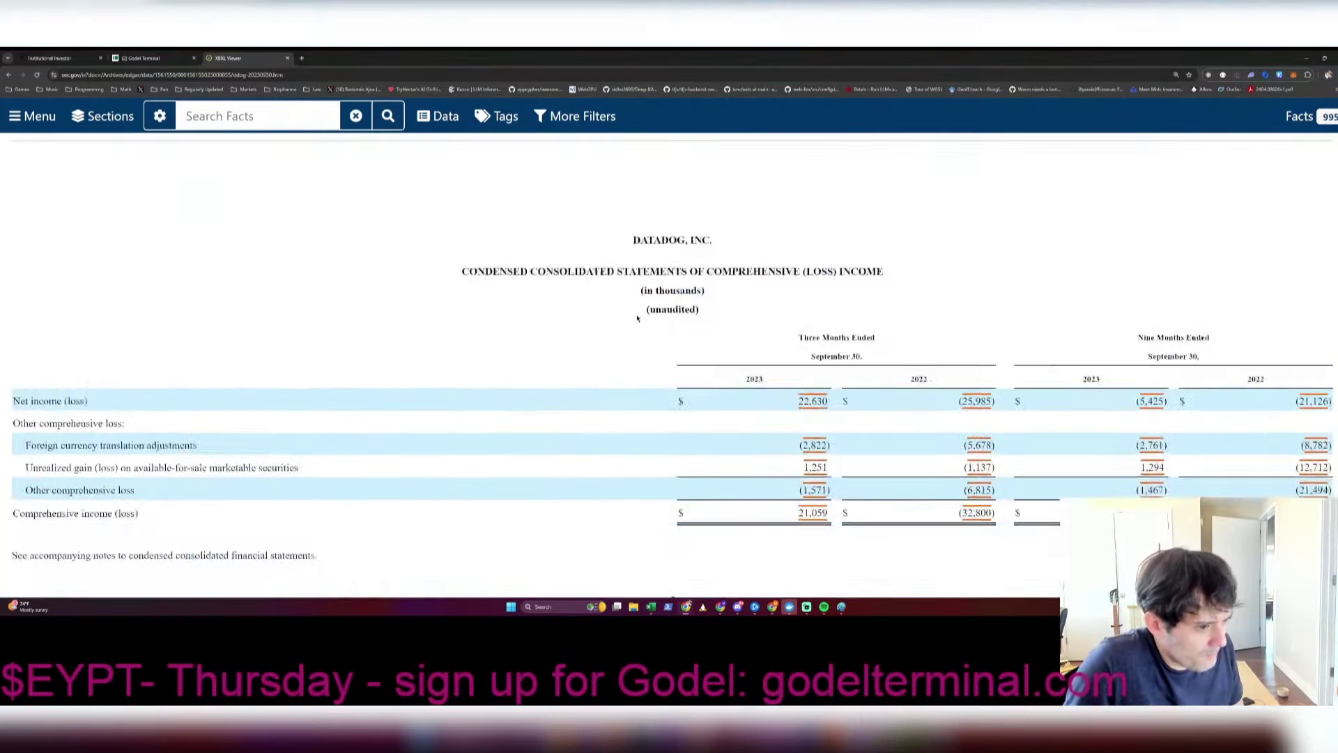
scroll(637, 317, down, 20)
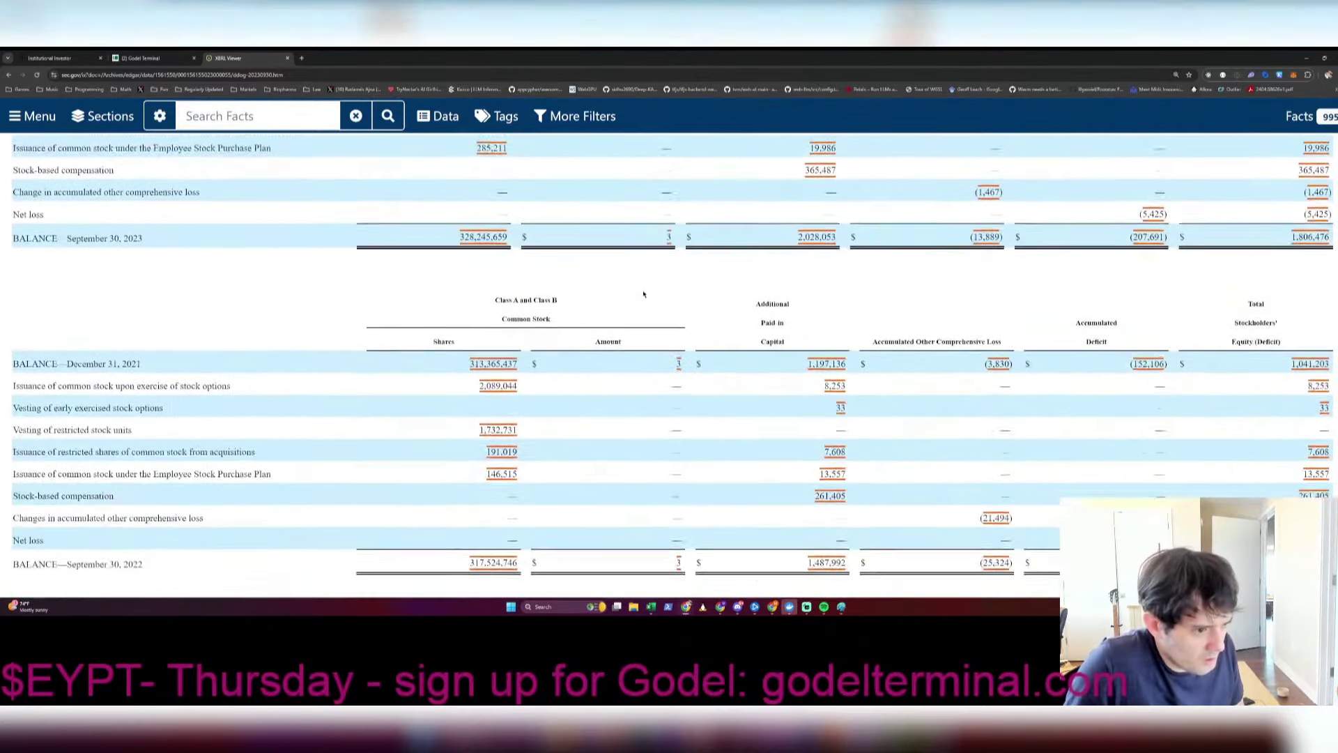
scroll(644, 294, down, 15)
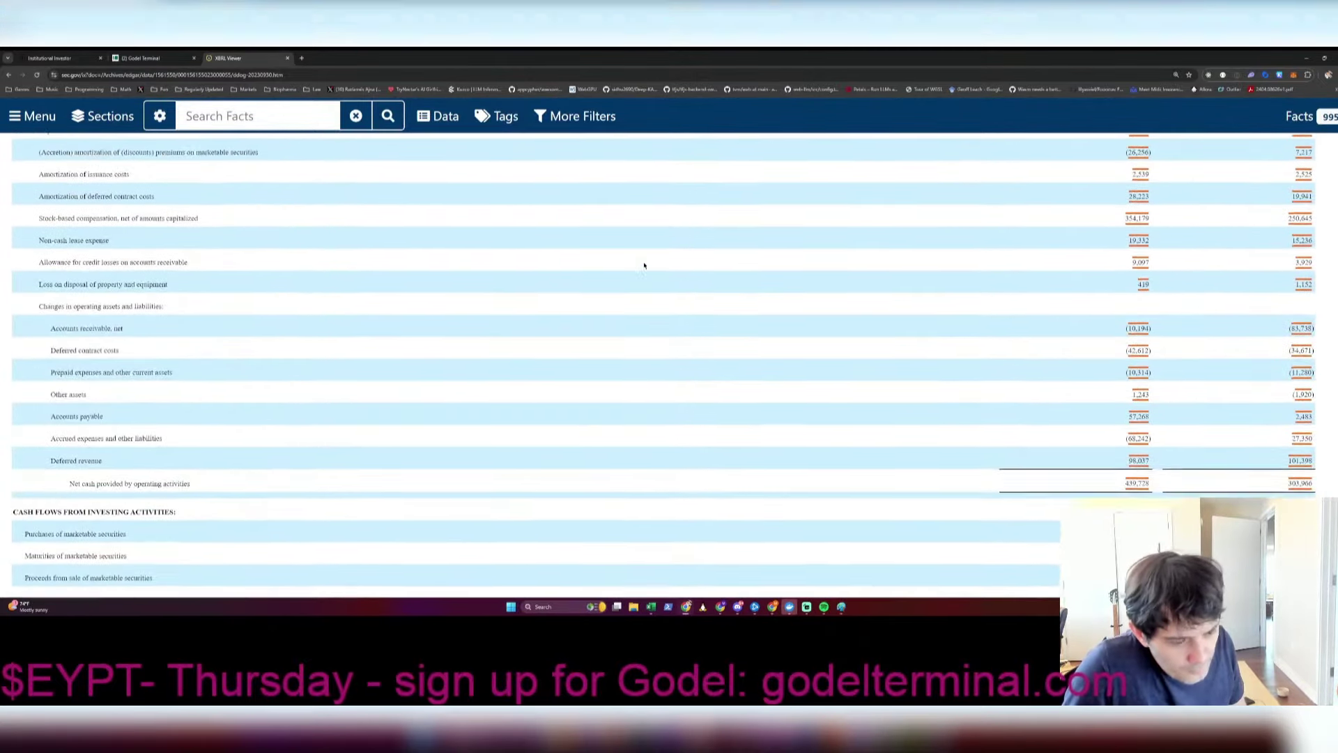
scroll(642, 265, up, 3)
scroll(644, 265, down, 3)
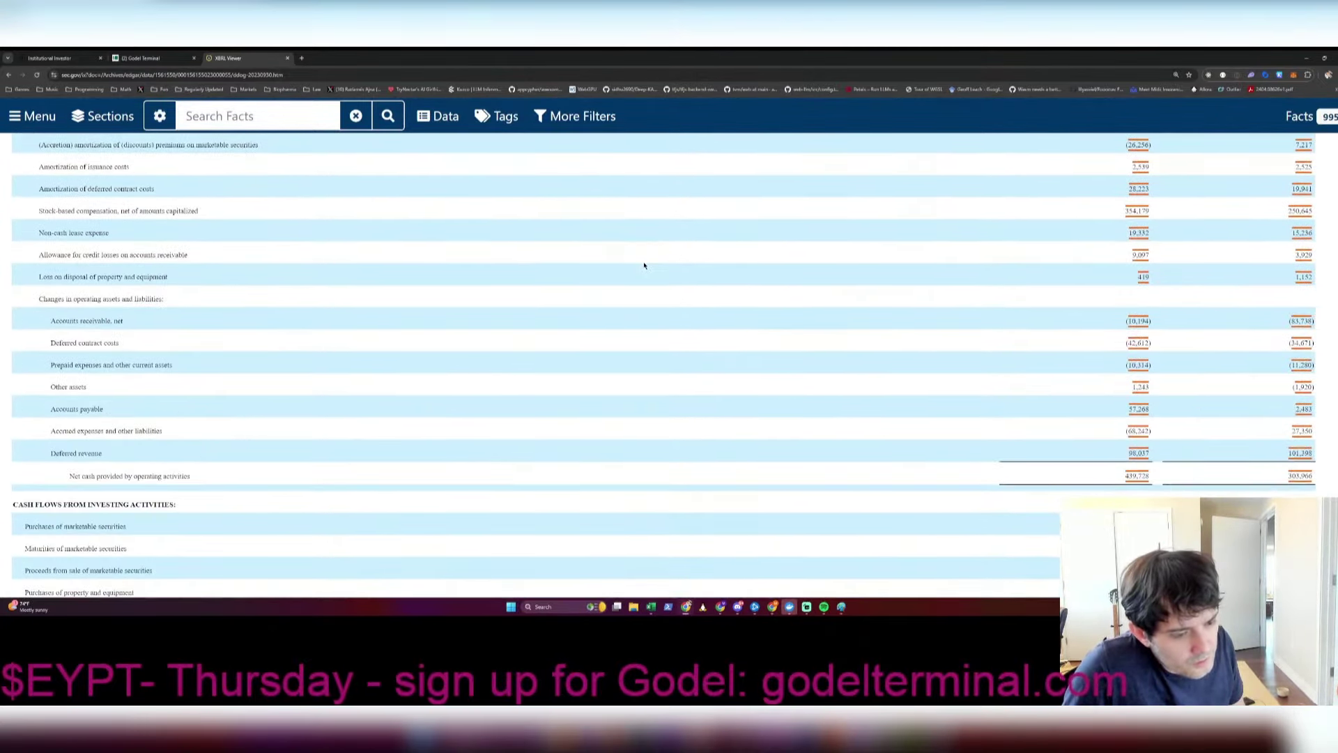
Step: Enter the nine-month operating cash flow of 439.728 in the Datadog model's Q323 CFFO cell
key(alt+Tab)
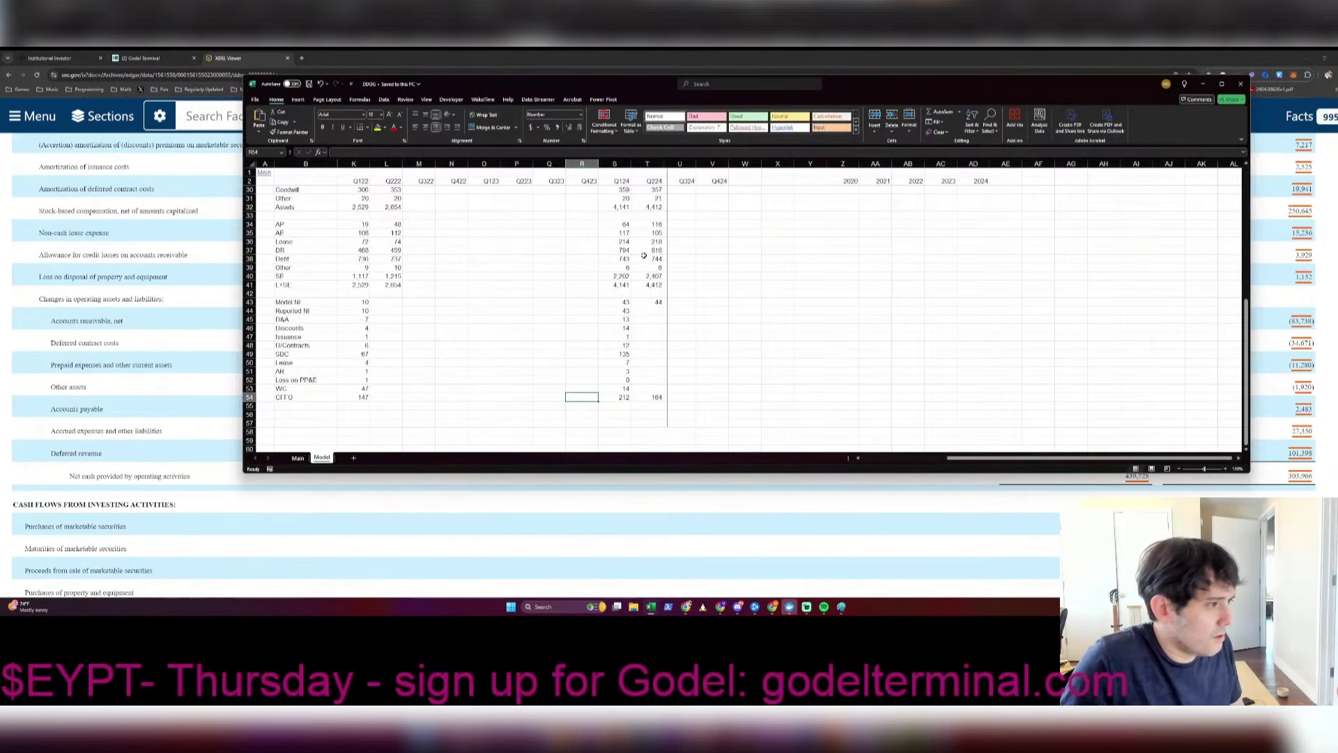
key(Left)
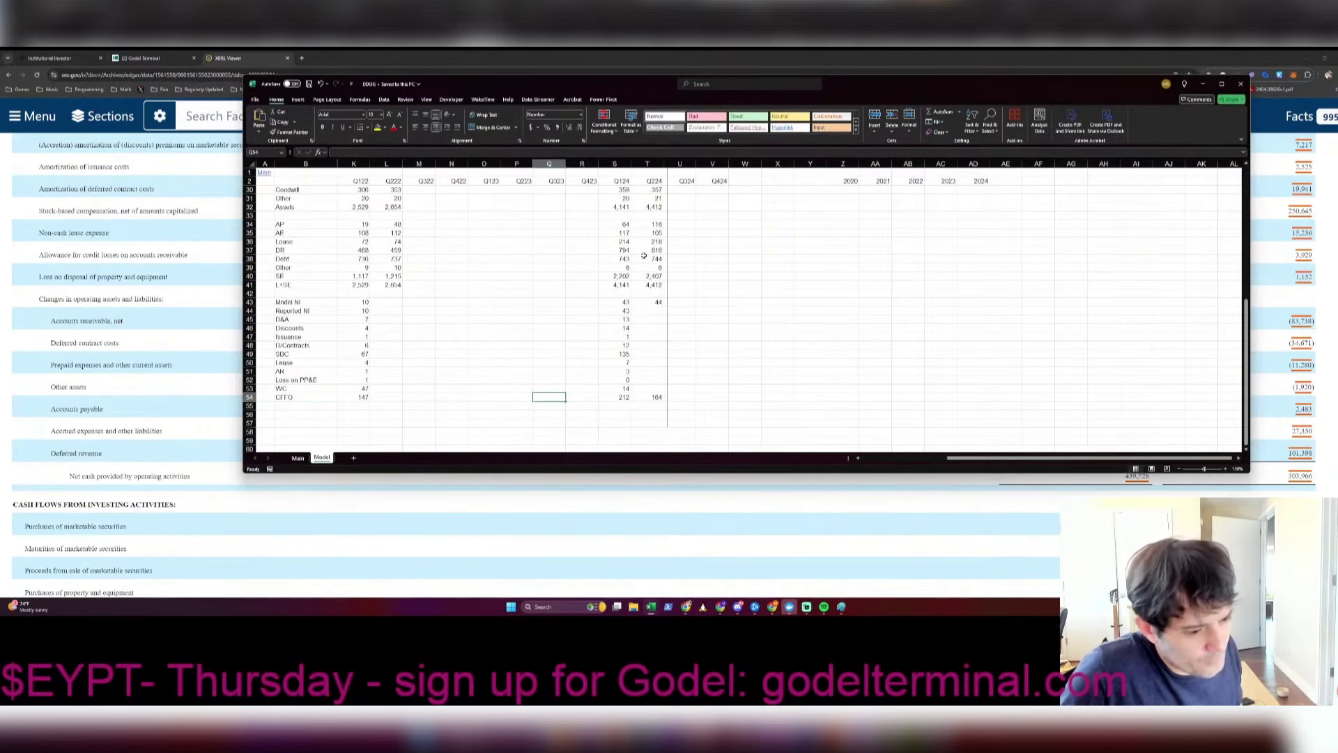
text(439)
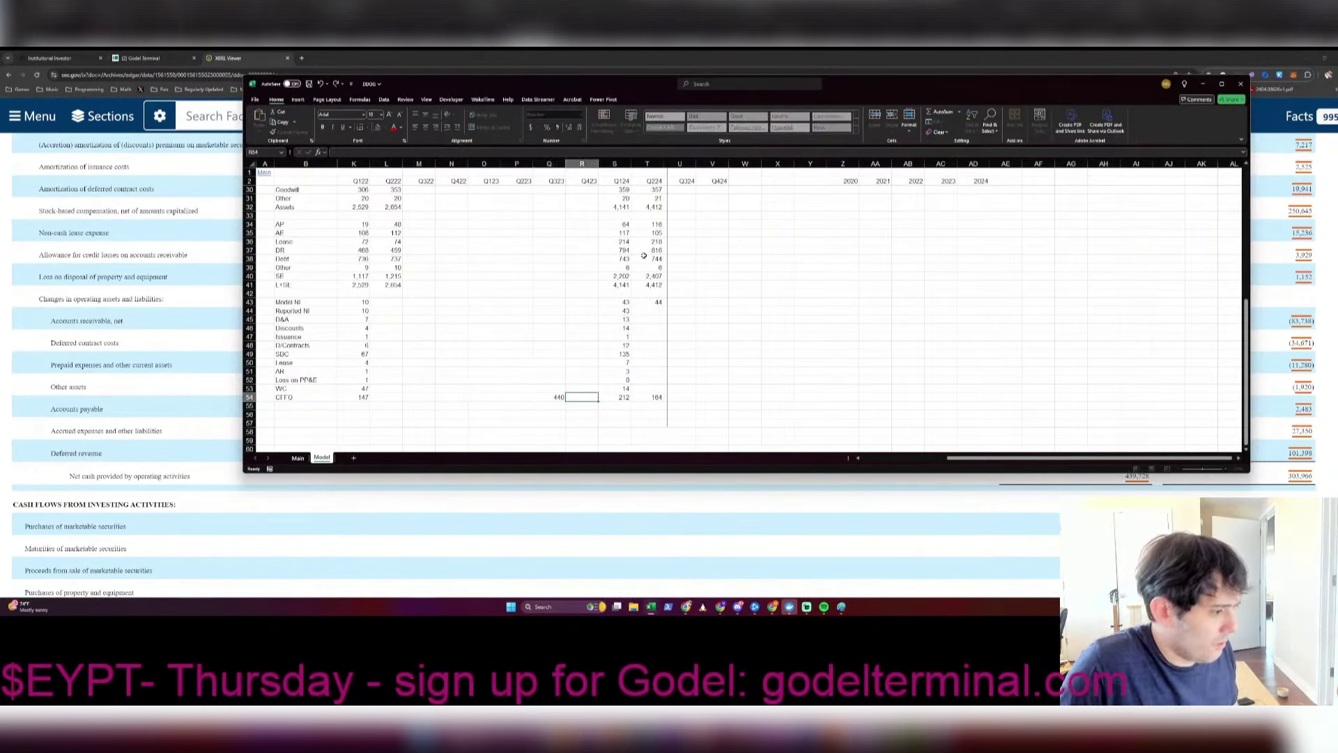
key(Tab)
key(Left)
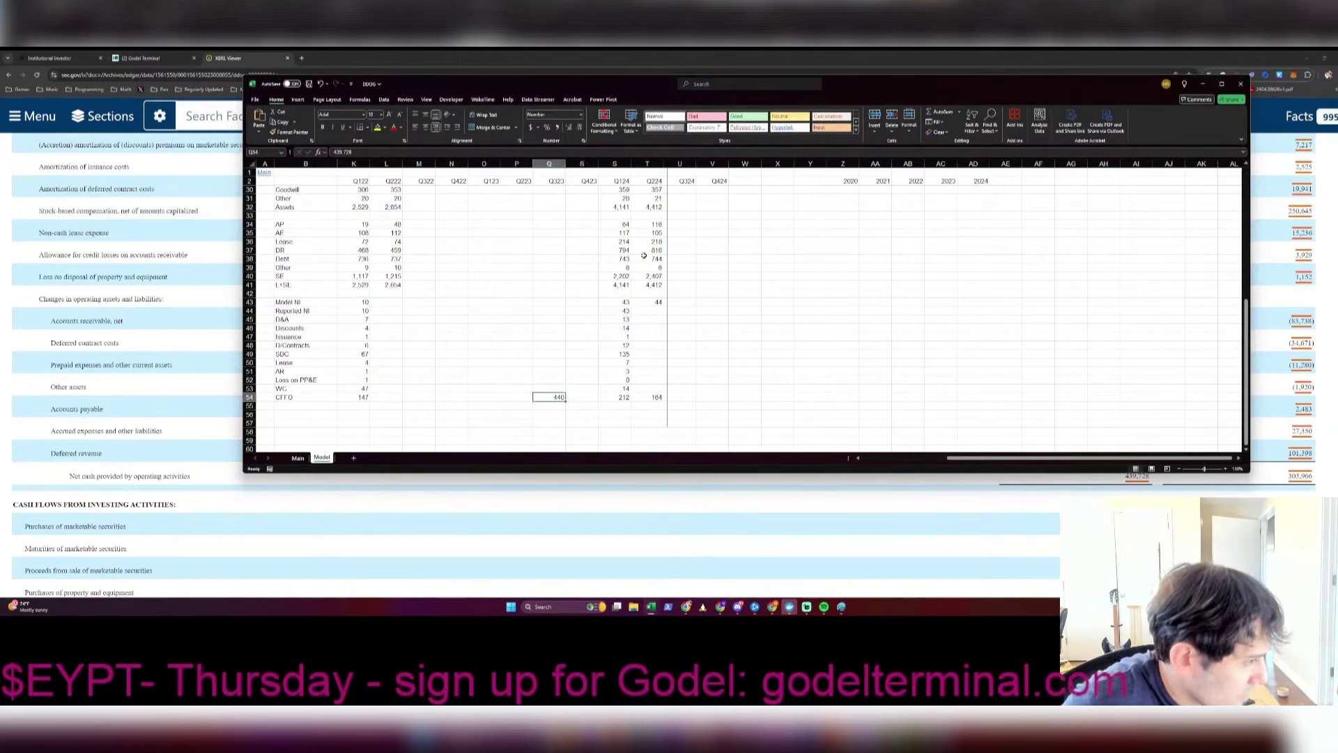
key(Right)
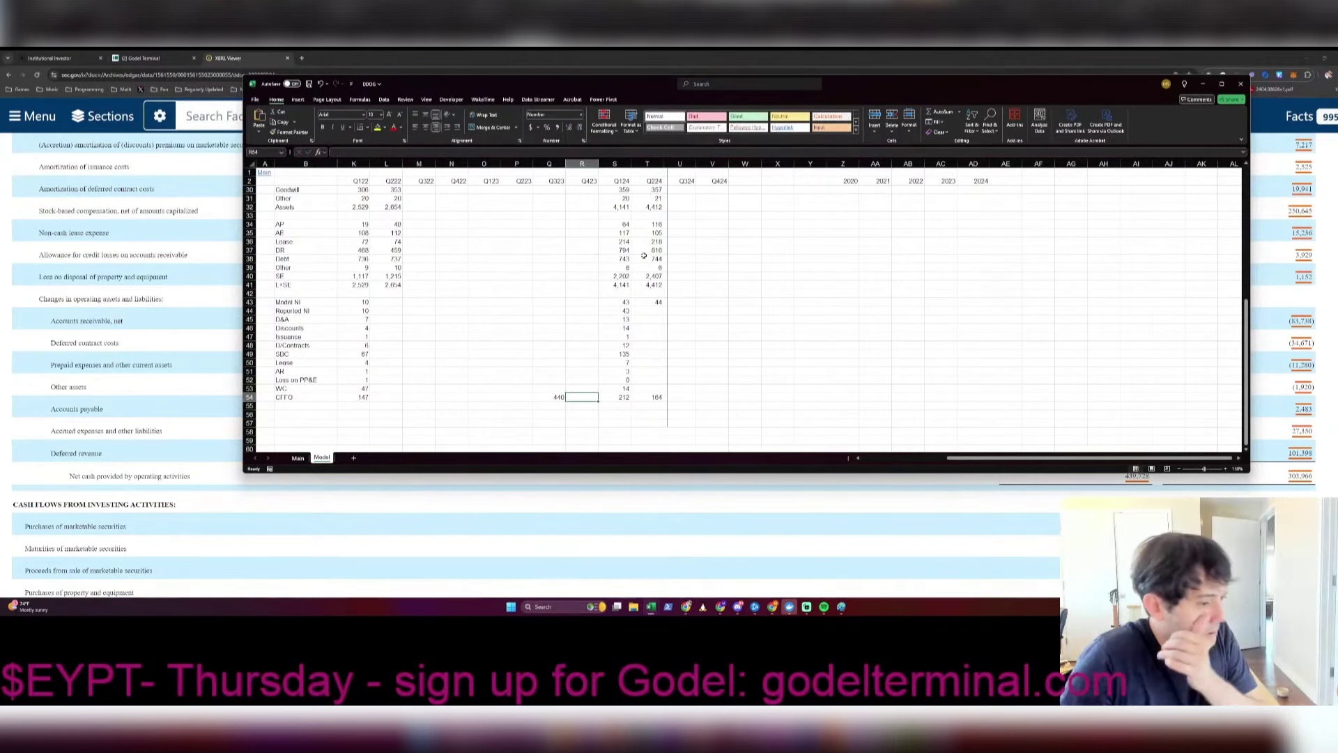
key(ctrl+Page_Up)
key(Down)
key(Down)
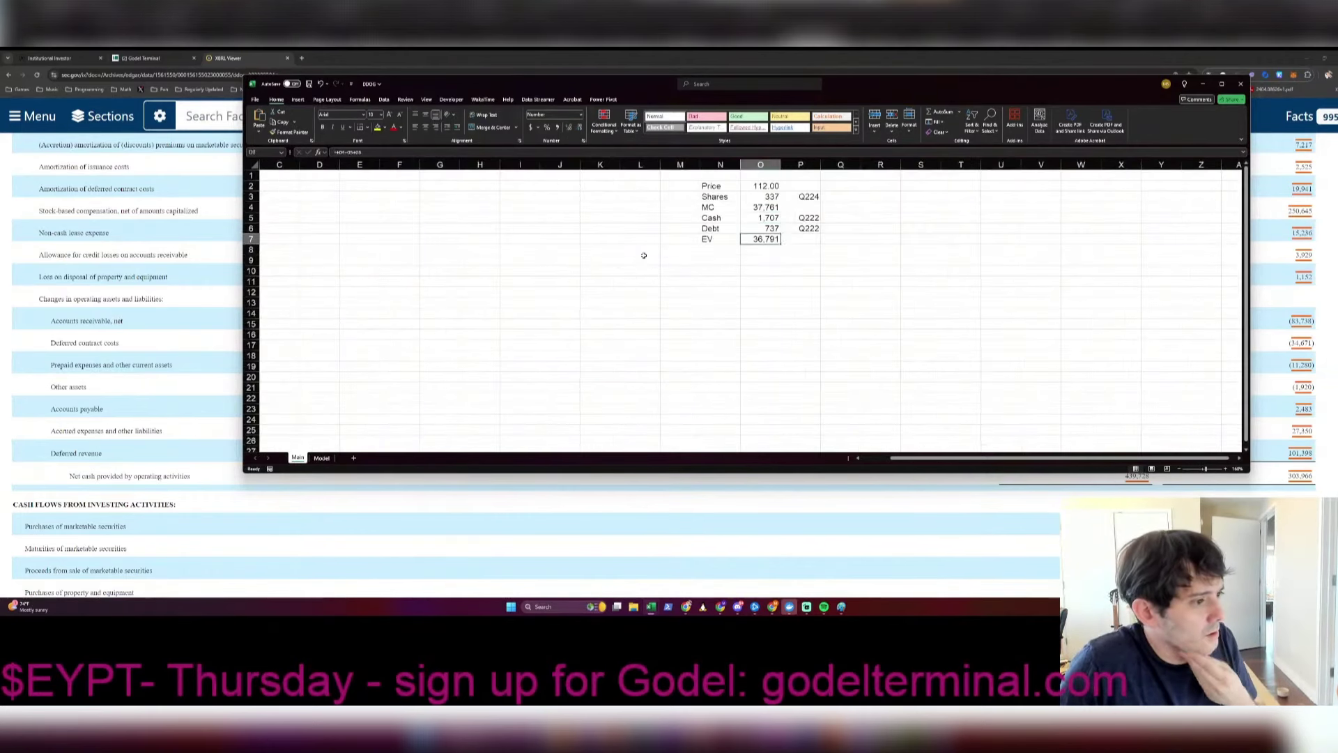
key(Down)
text(+O7/)
key(Escape)
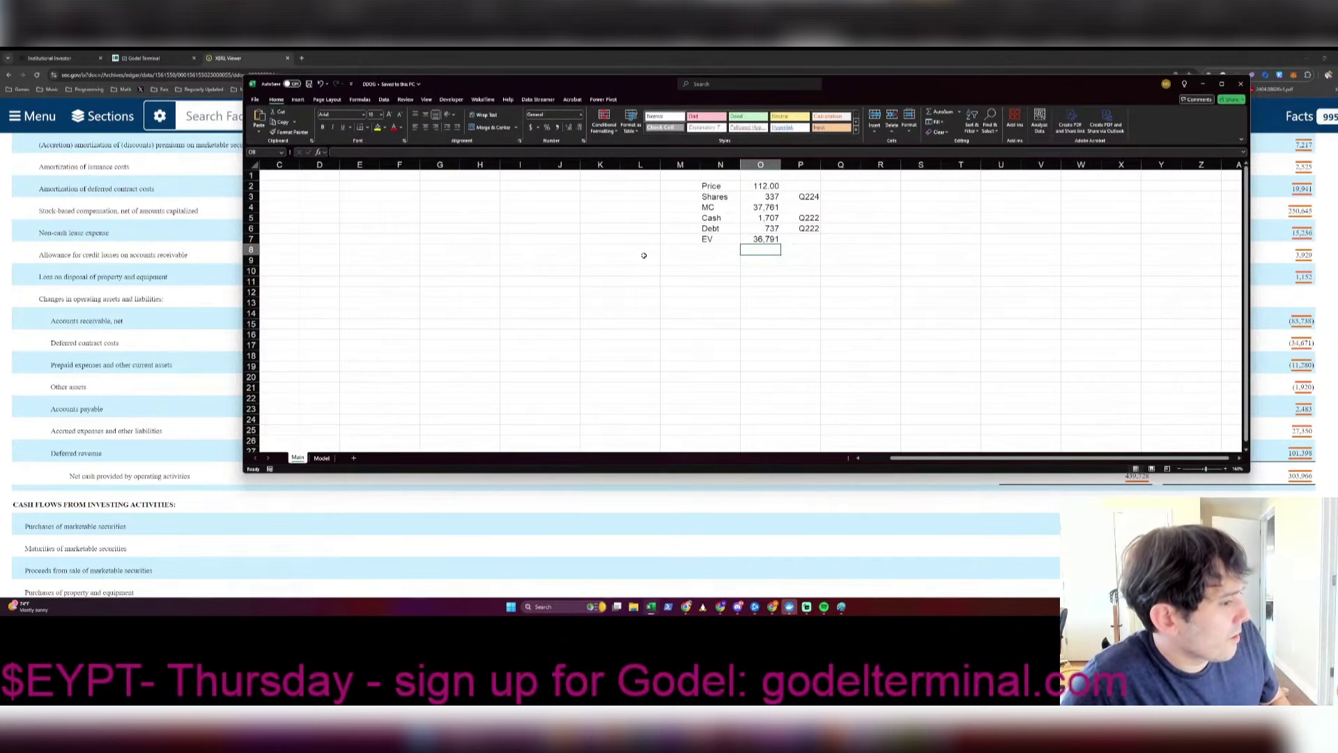
Step: Switch to the HOOD workbook and bring up the AUC and customer metrics on its Model sheet
key(ctrl+Tab)
key(ctrl+Tab)
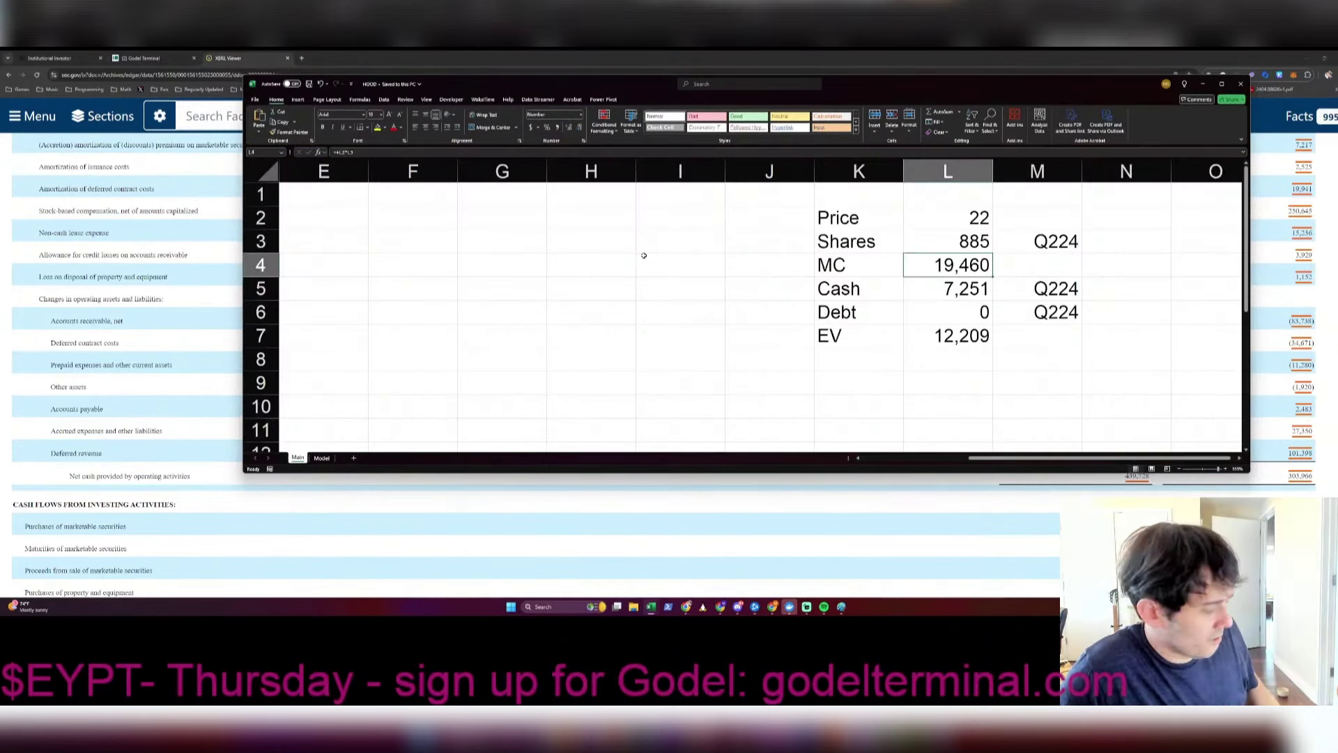
scroll(687, 260, down, 4)
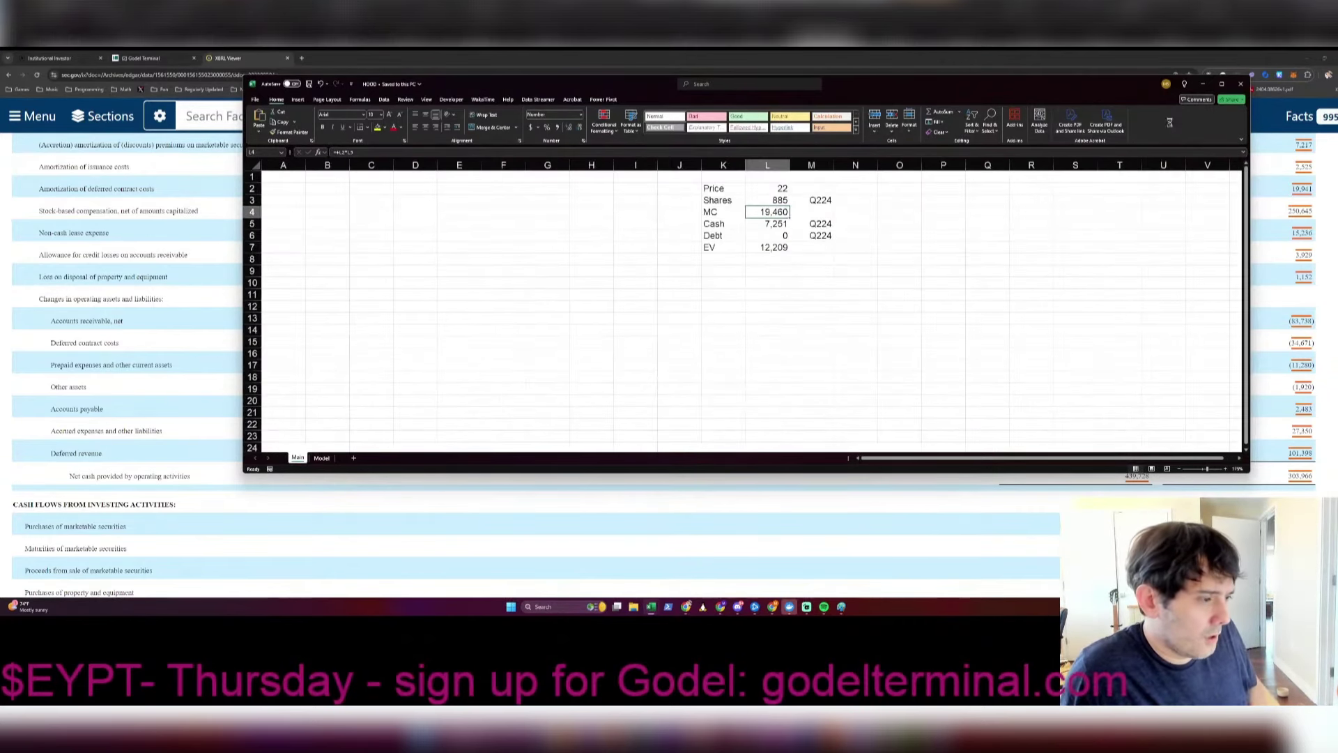
key(ctrl+Page_Down)
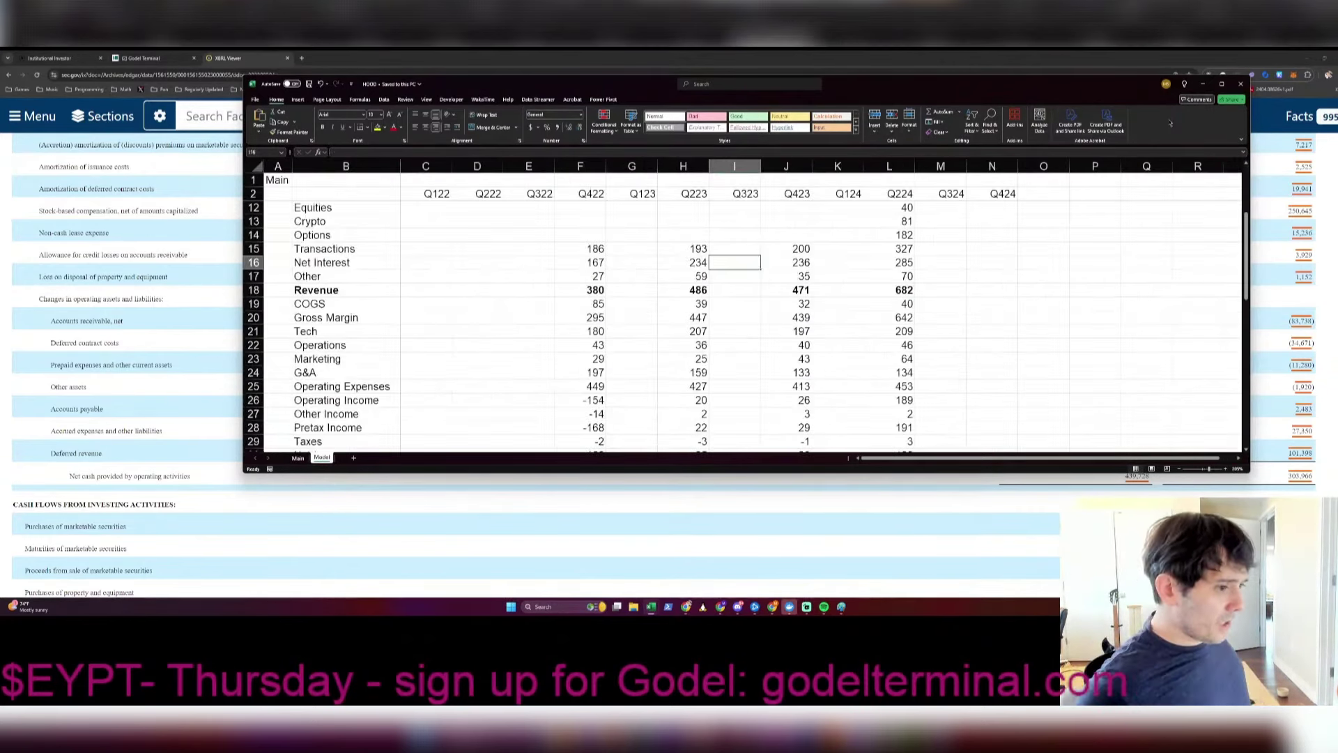
scroll(915, 240, up, 3)
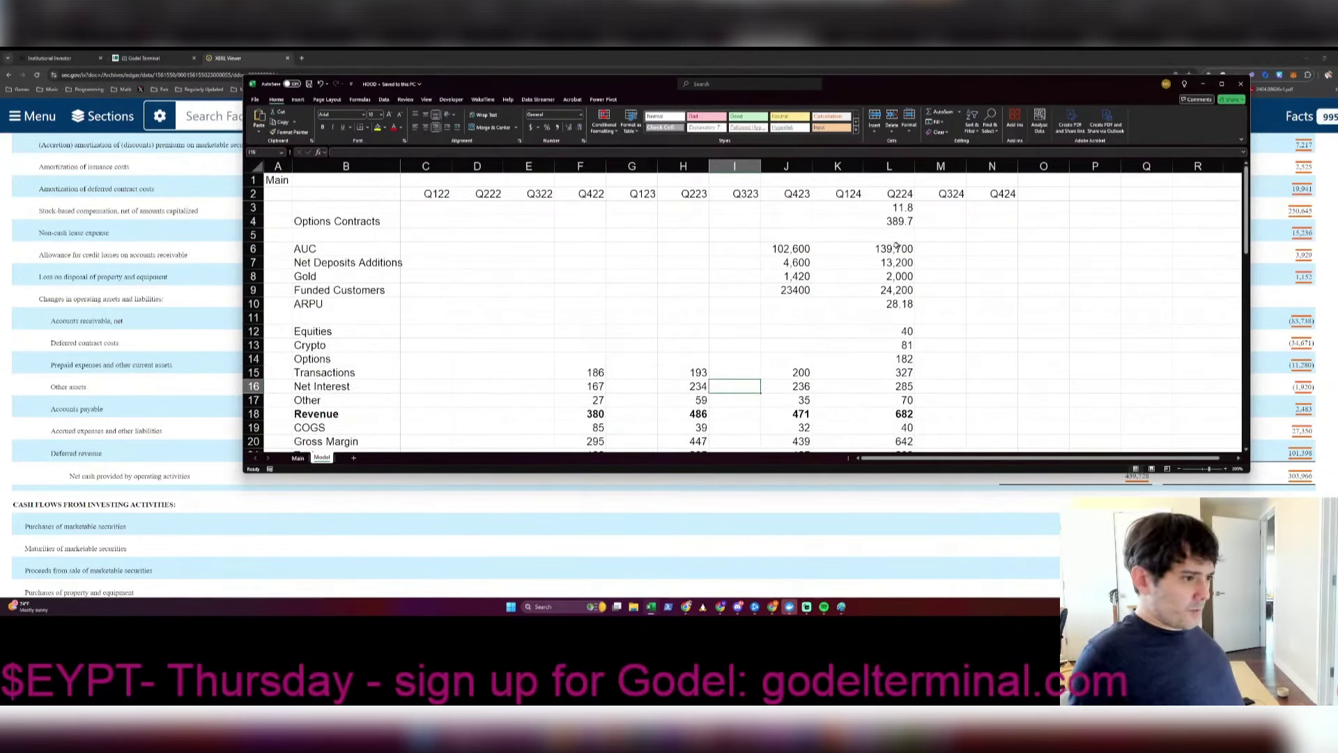
Step: Format the Q423 to Q224 cells of the AUC through Funded Customers rows as numbers with a thousands separator
drag(897, 244, 795, 291)
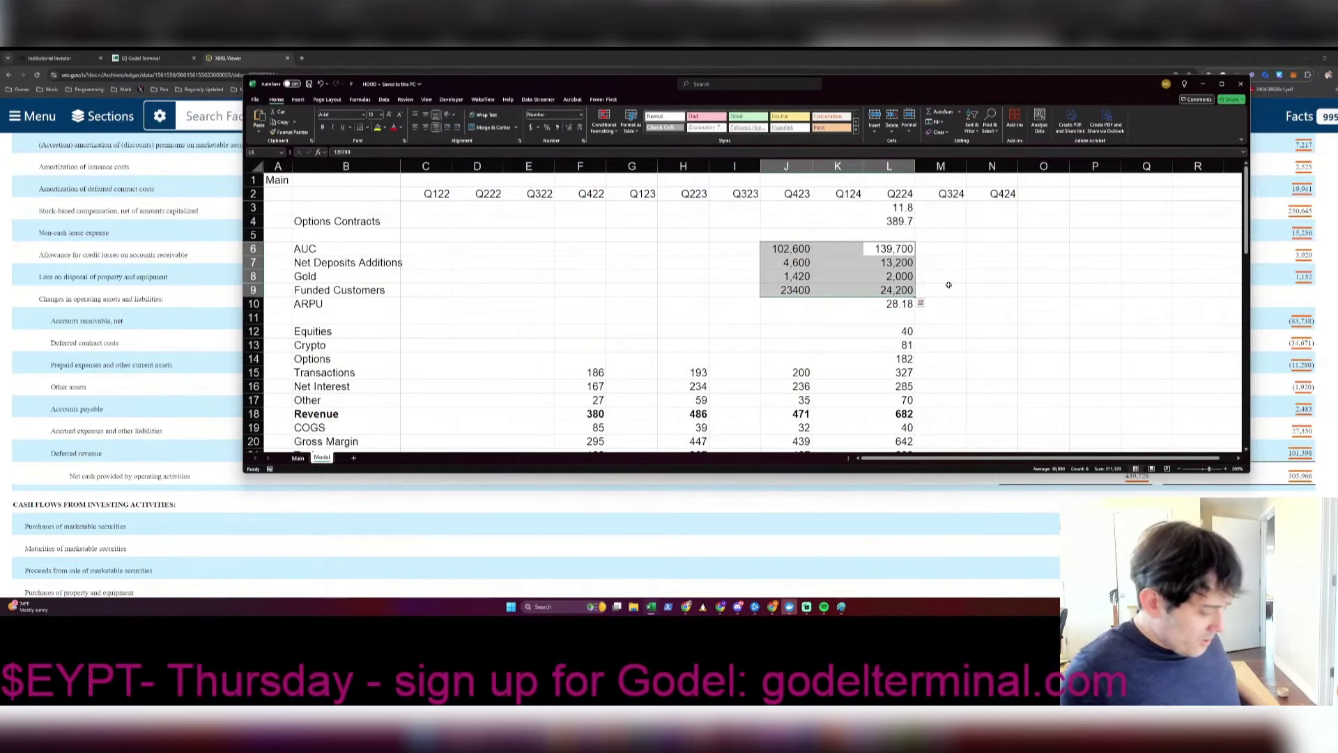
key(ctrl+1)
key(Down)
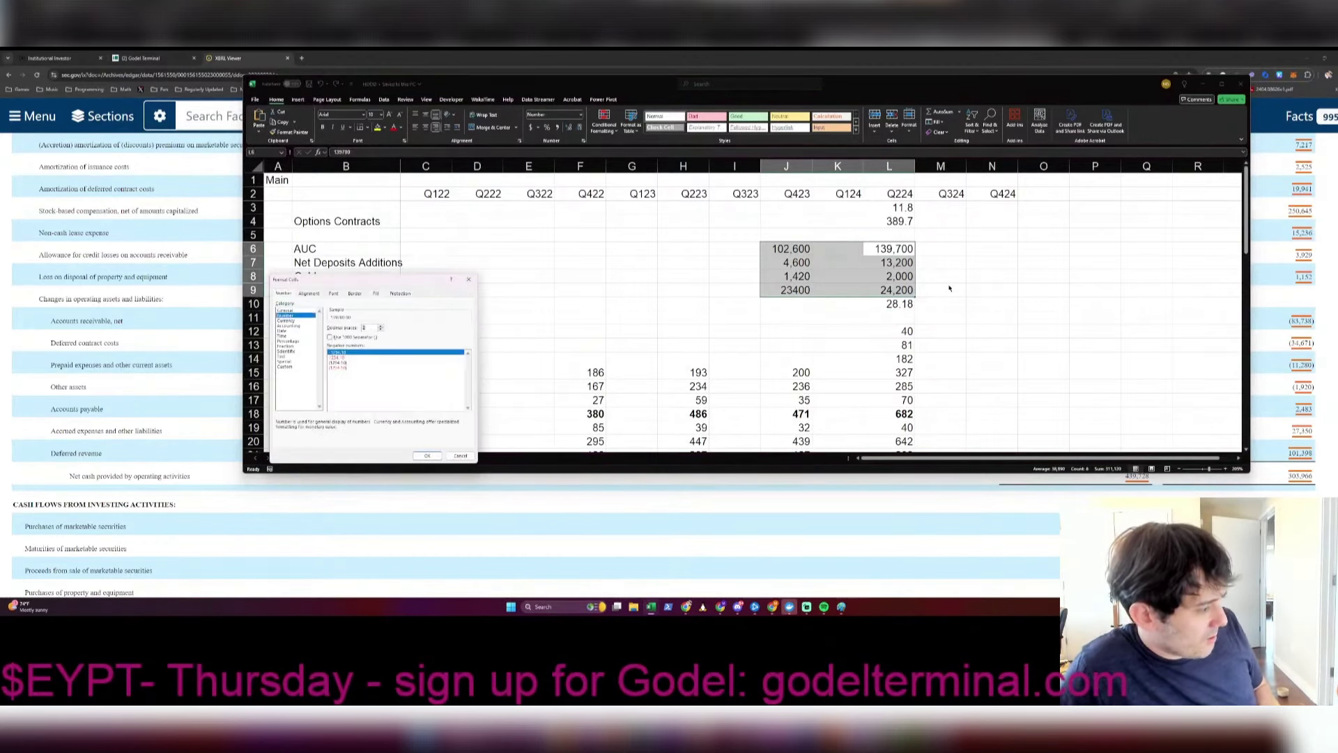
key(Return)
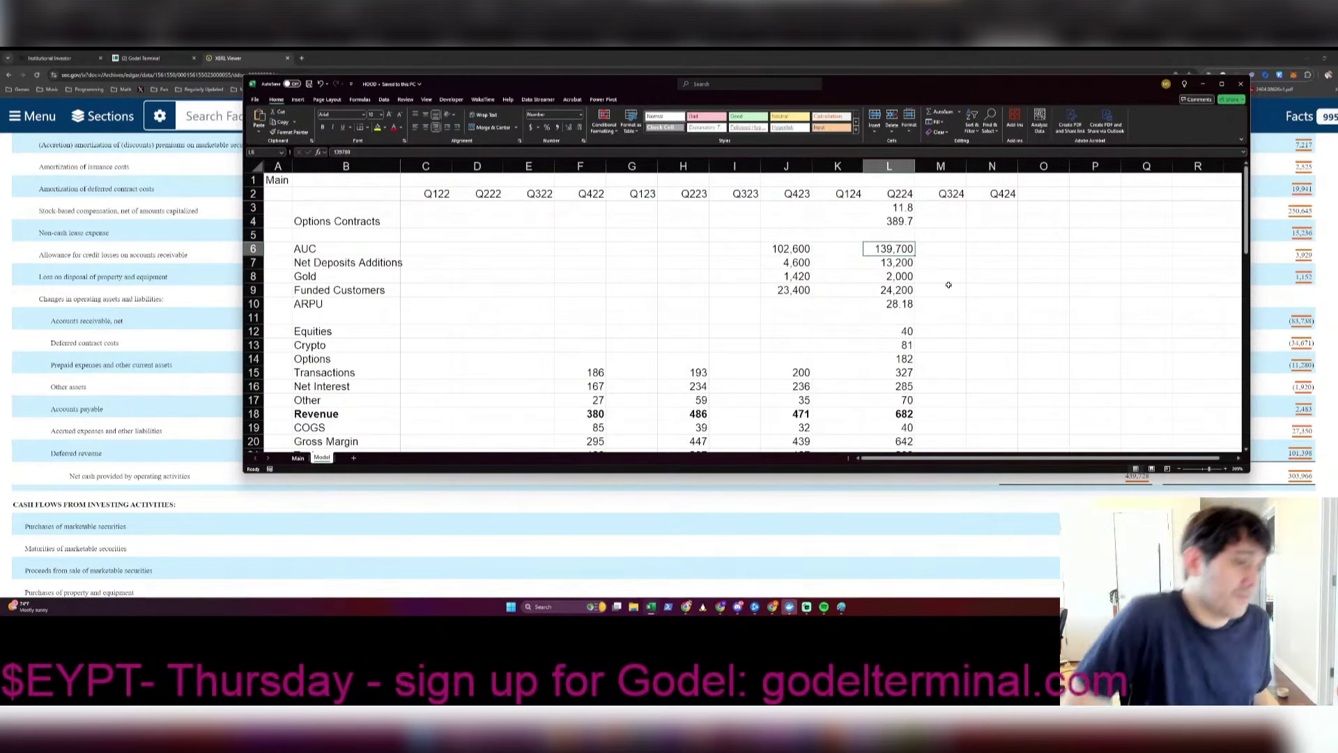
key(Left)
key(Left)
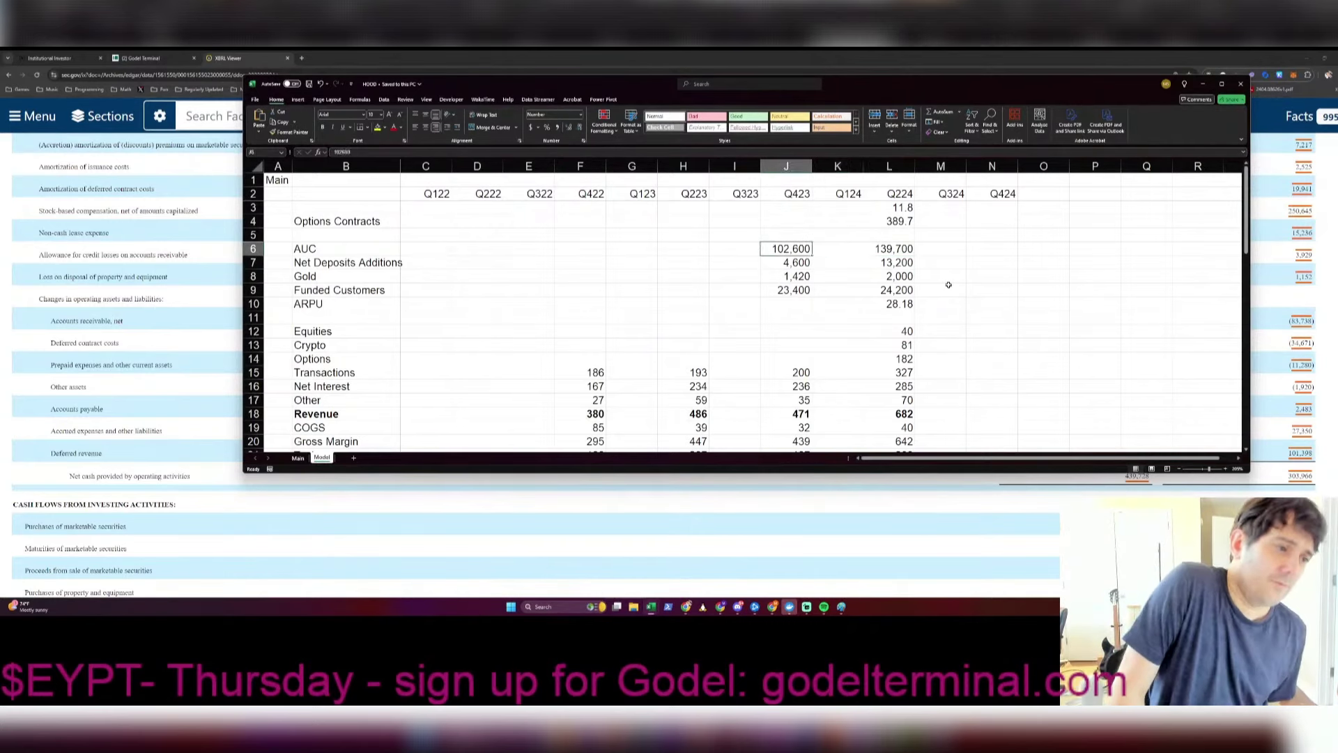
key(Right)
Step: Return to the browser and close the filing viewer tab and the HOOD filings window in the terminal
click(389, 54)
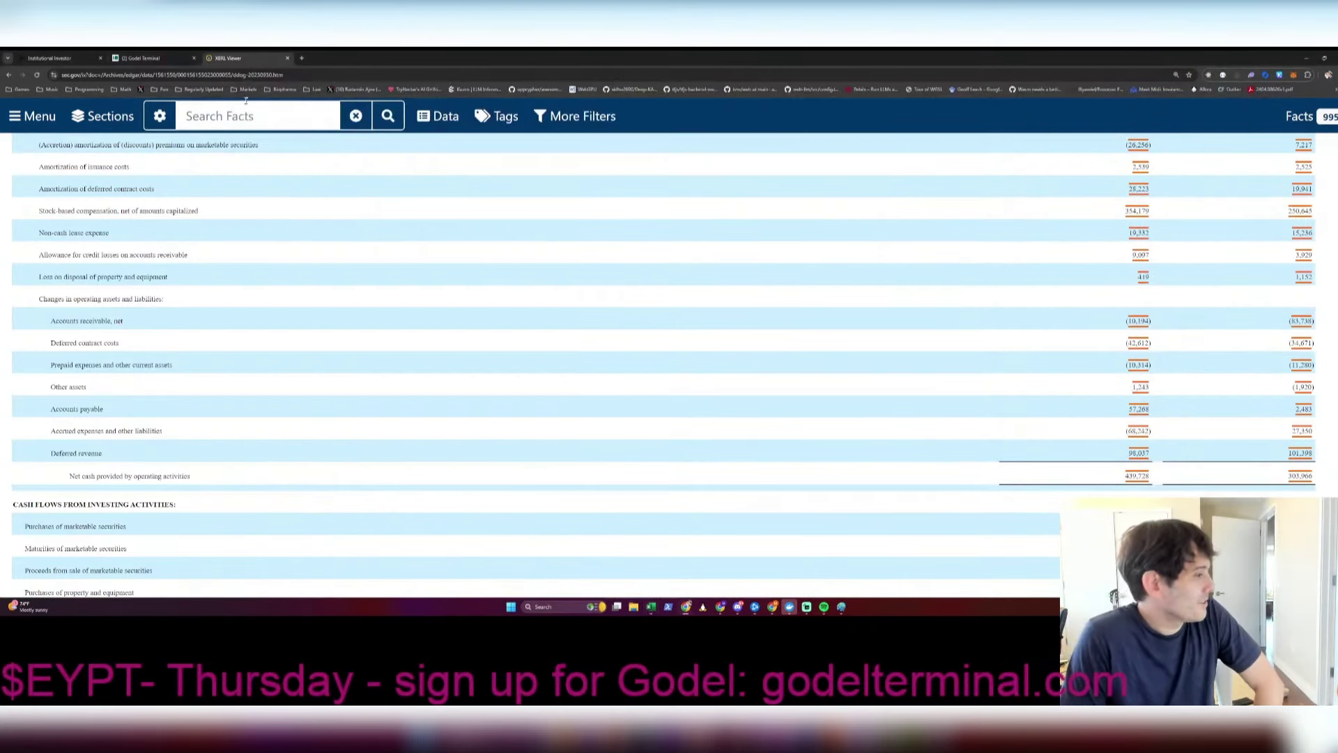
click(287, 59)
scroll(184, 255, up, 3)
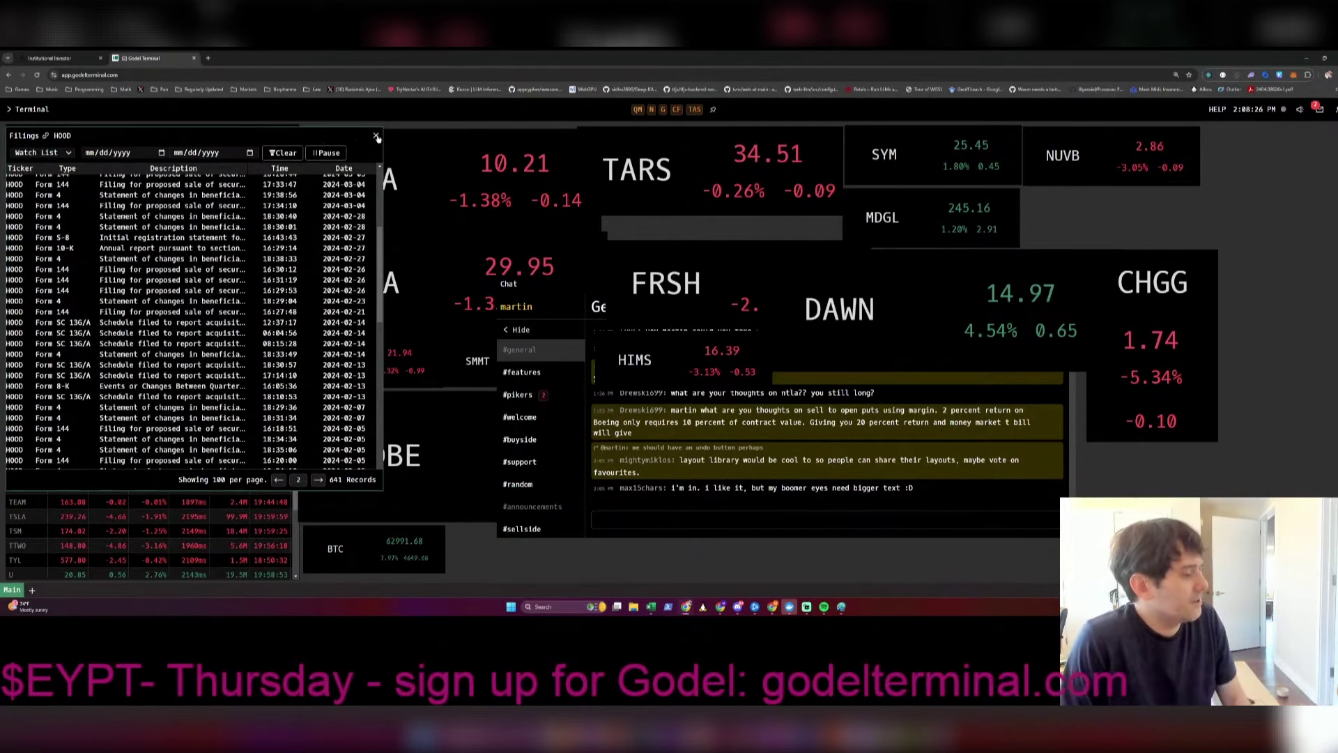
click(376, 134)
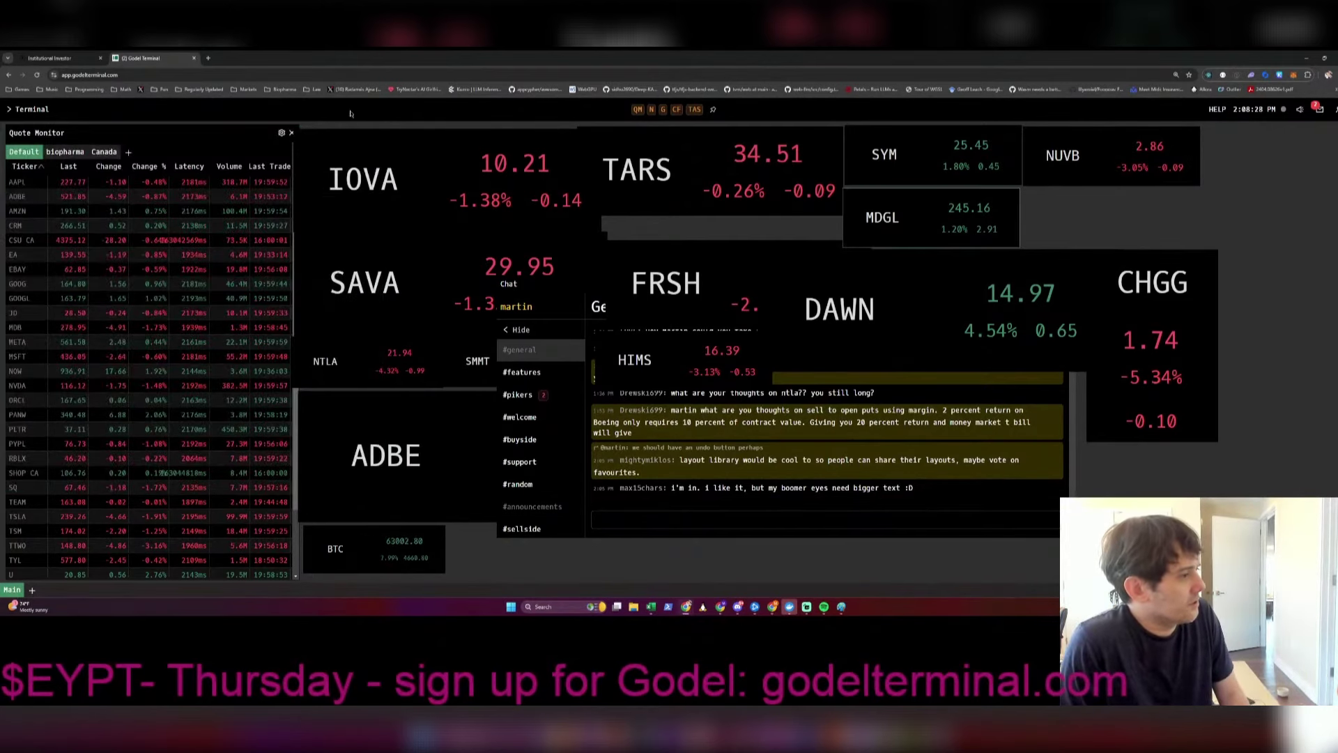
Step: Pull up news for SCHW in the terminal and open the article "Schwab Reports Second Quarter Results"
click(349, 111)
text(SCHW N)
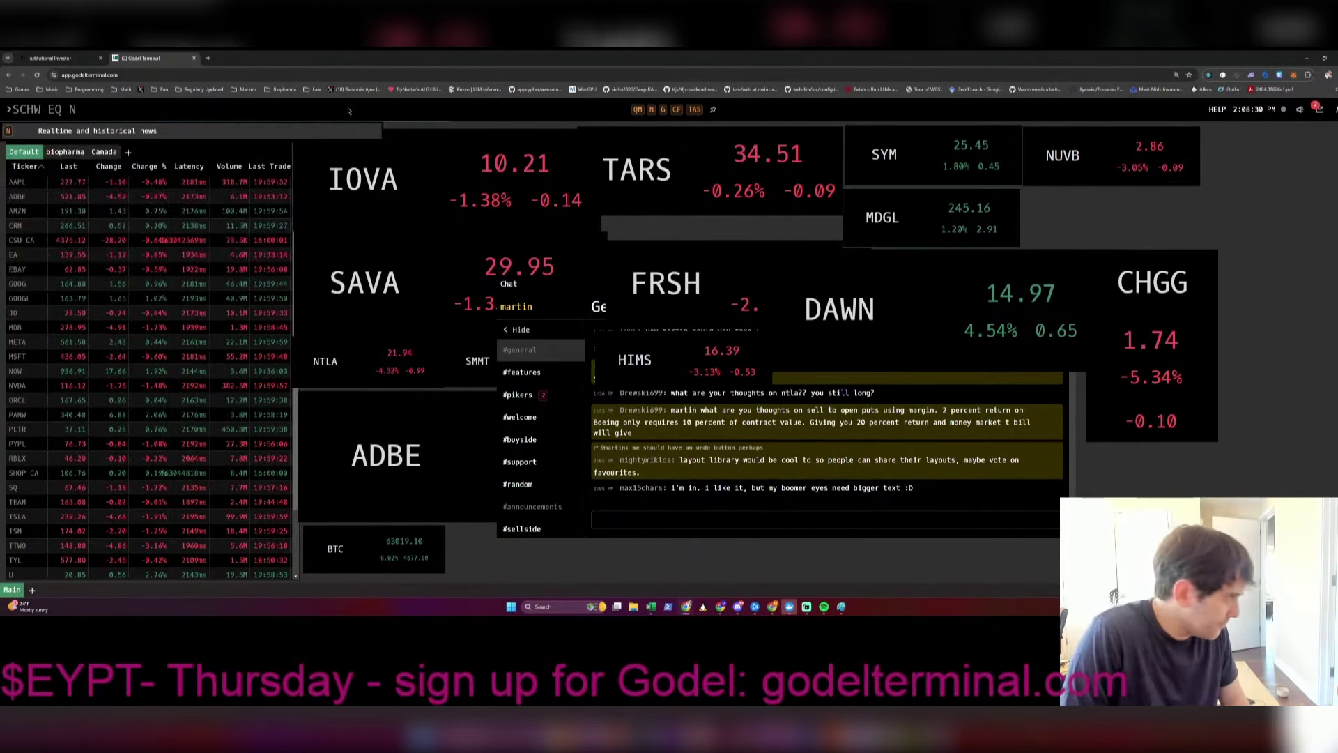
key(Return)
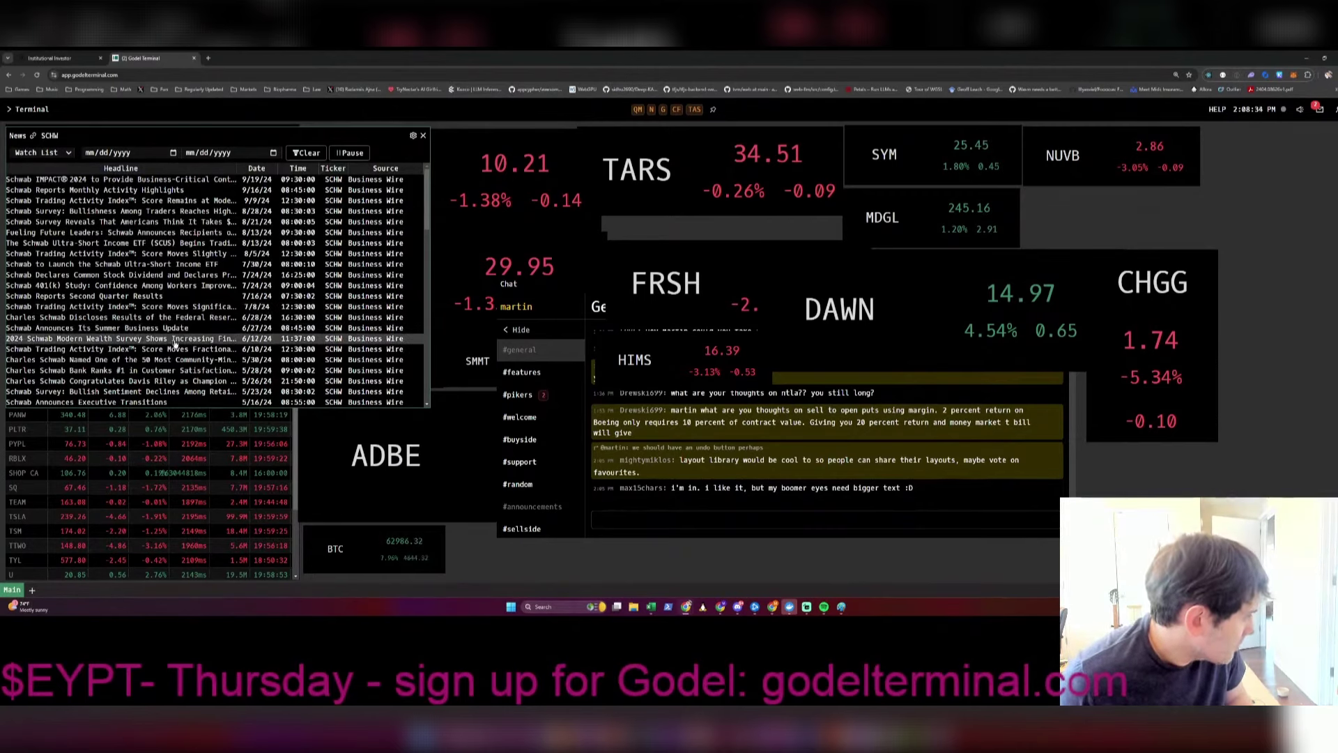
click(192, 295)
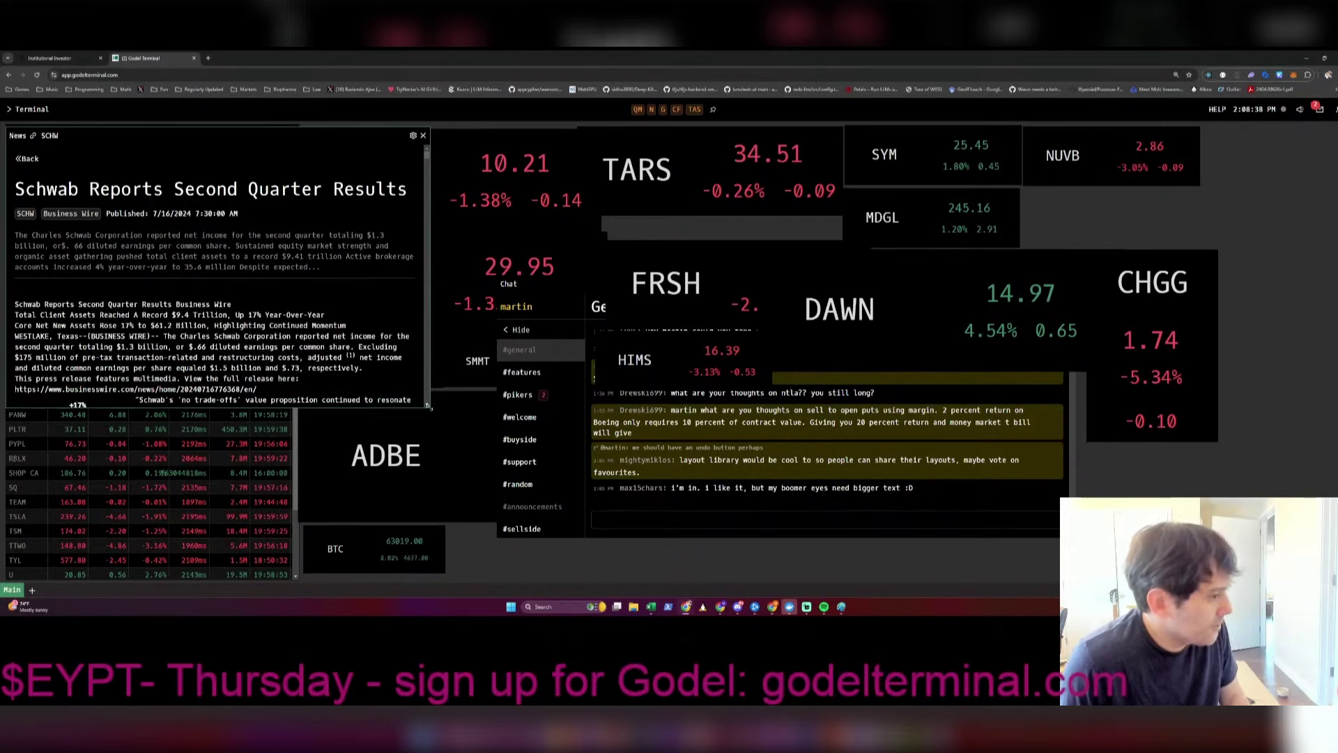
Step: Enlarge the article window to highlight the total client assets figure, and switch back to the HOOD workbook
drag(429, 406, 1077, 533)
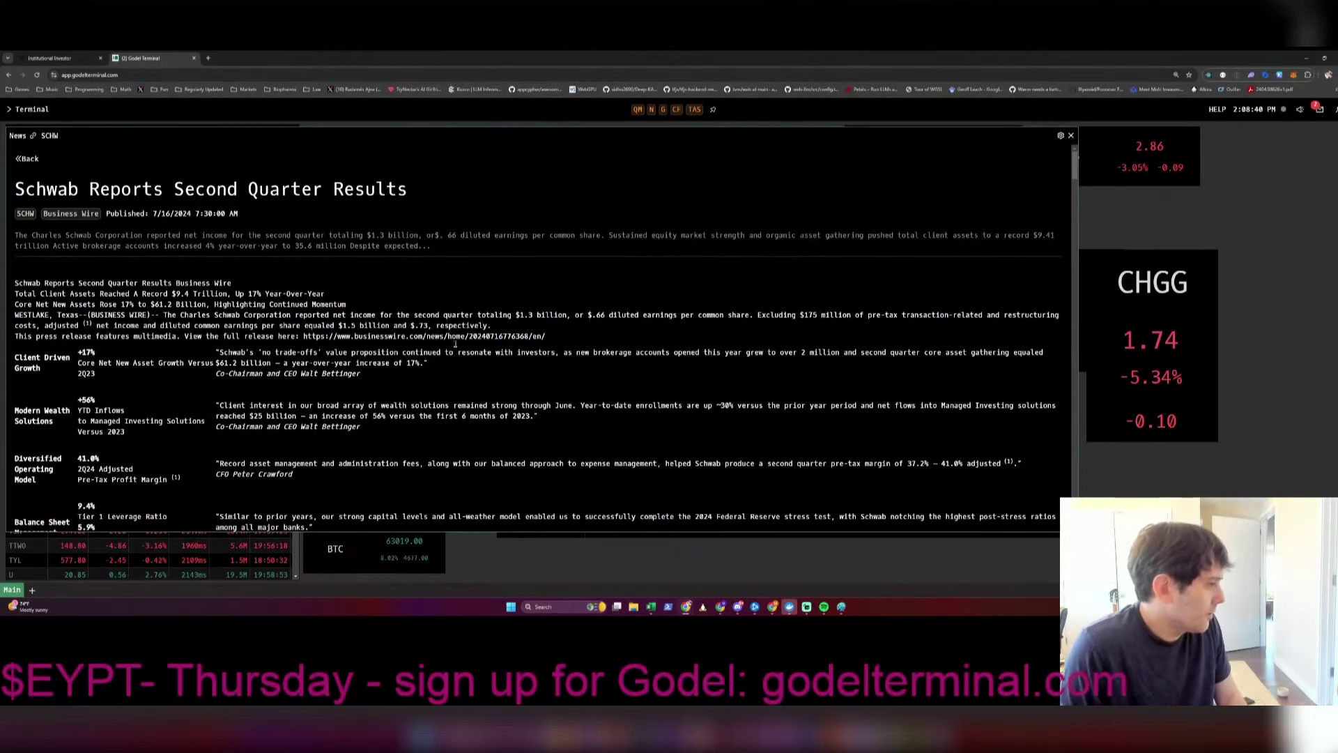
drag(224, 295, 159, 295)
key(alt+Tab)
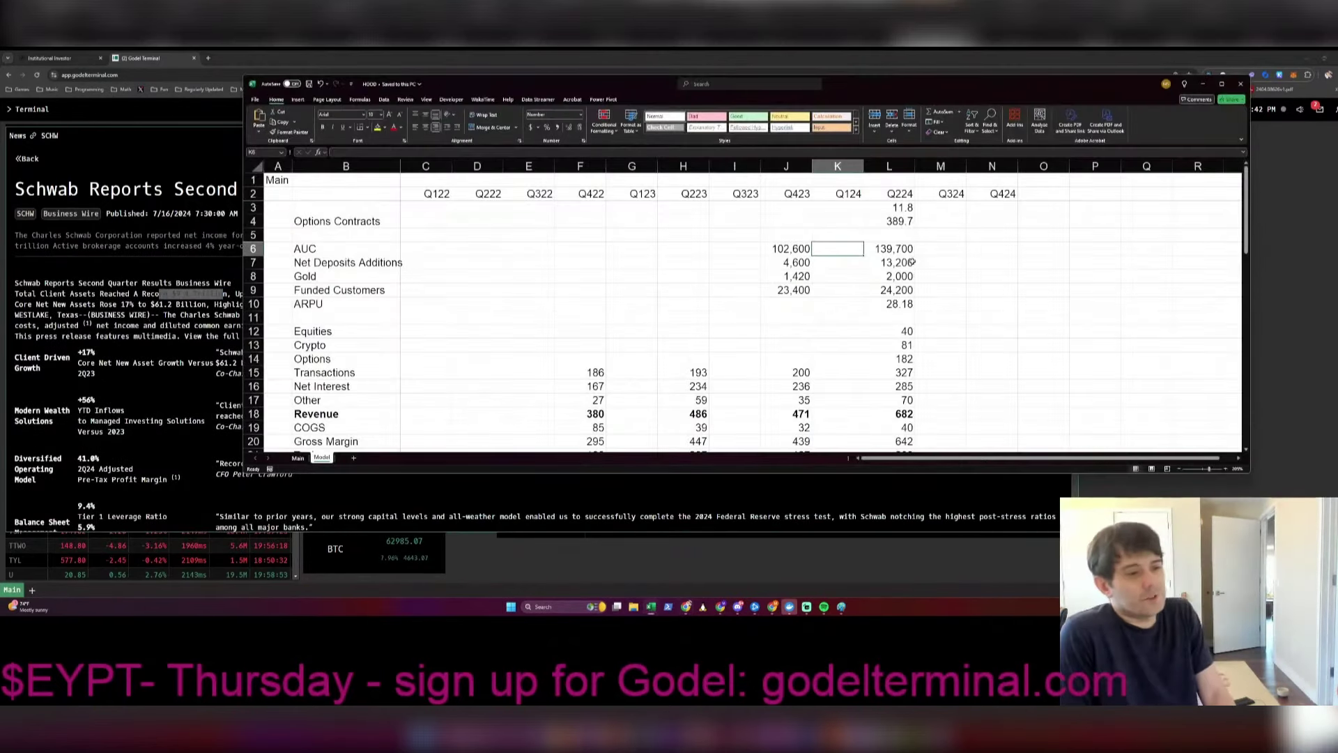
key(shift+space)
key(ctrl+shift+plus)
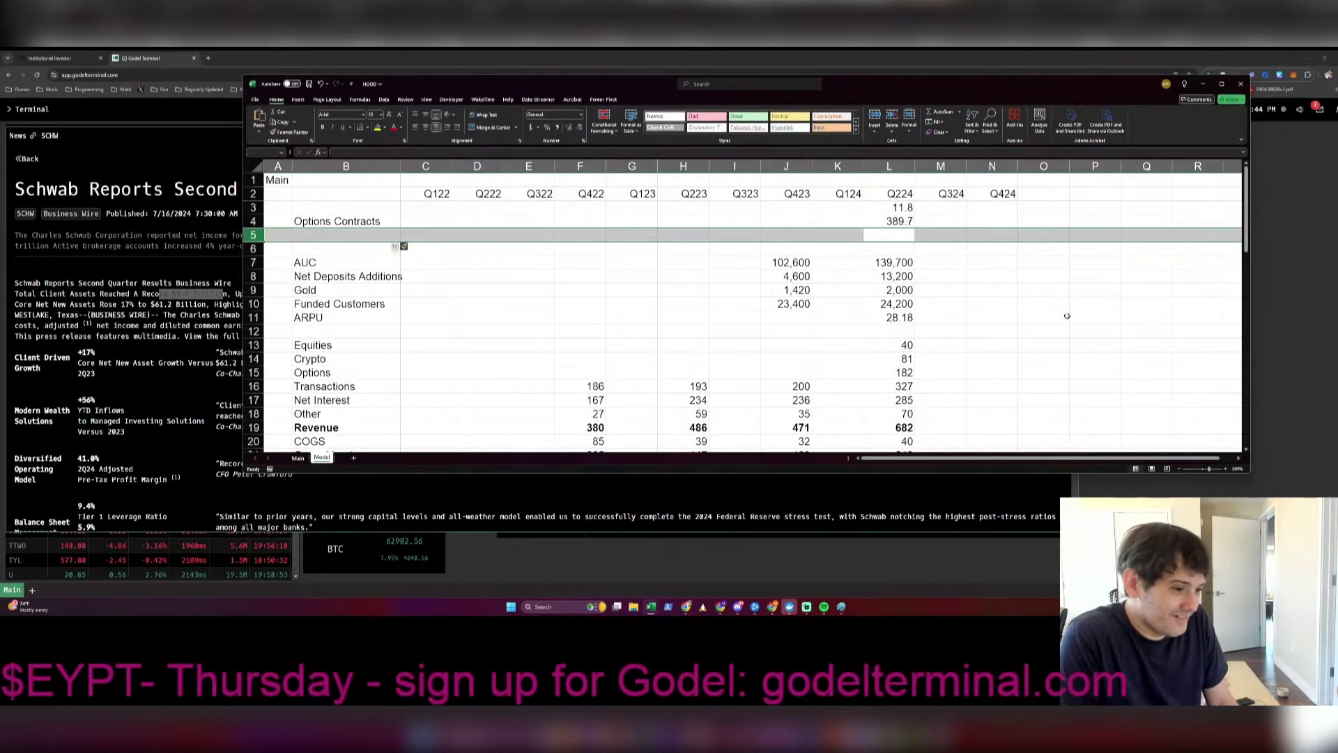
key(ctrl+shift+plus)
key(ctrl+z)
key(ctrl+z)
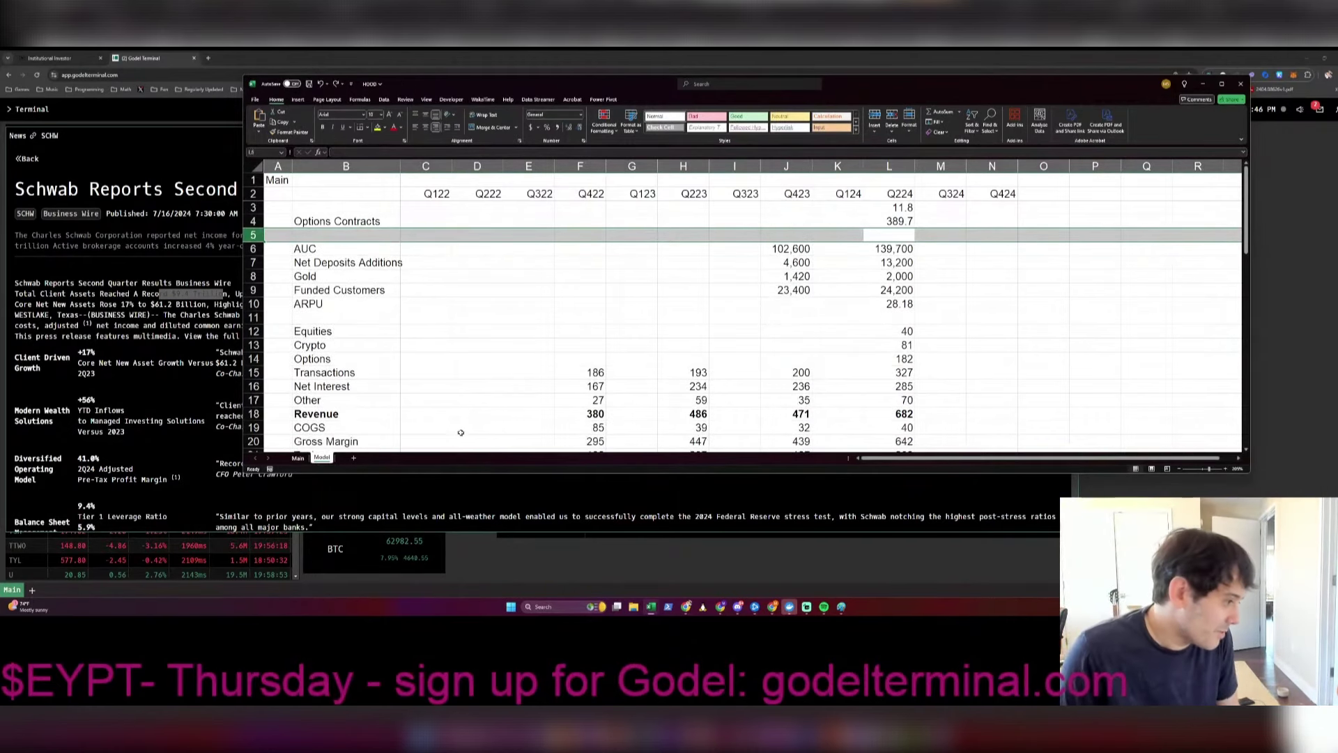
Step: Add a new sheet to the HOOD workbook and name it Brokers
click(354, 459)
double_click(354, 458)
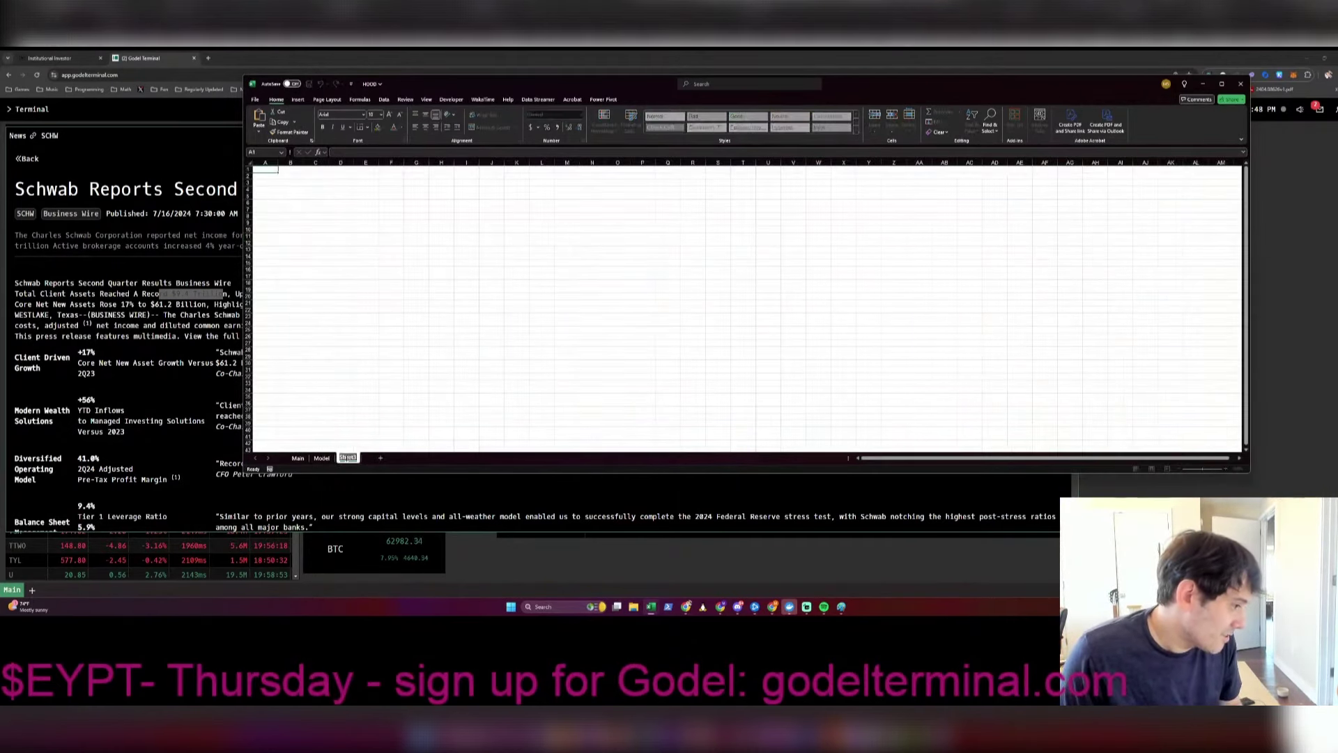
text(Bro)
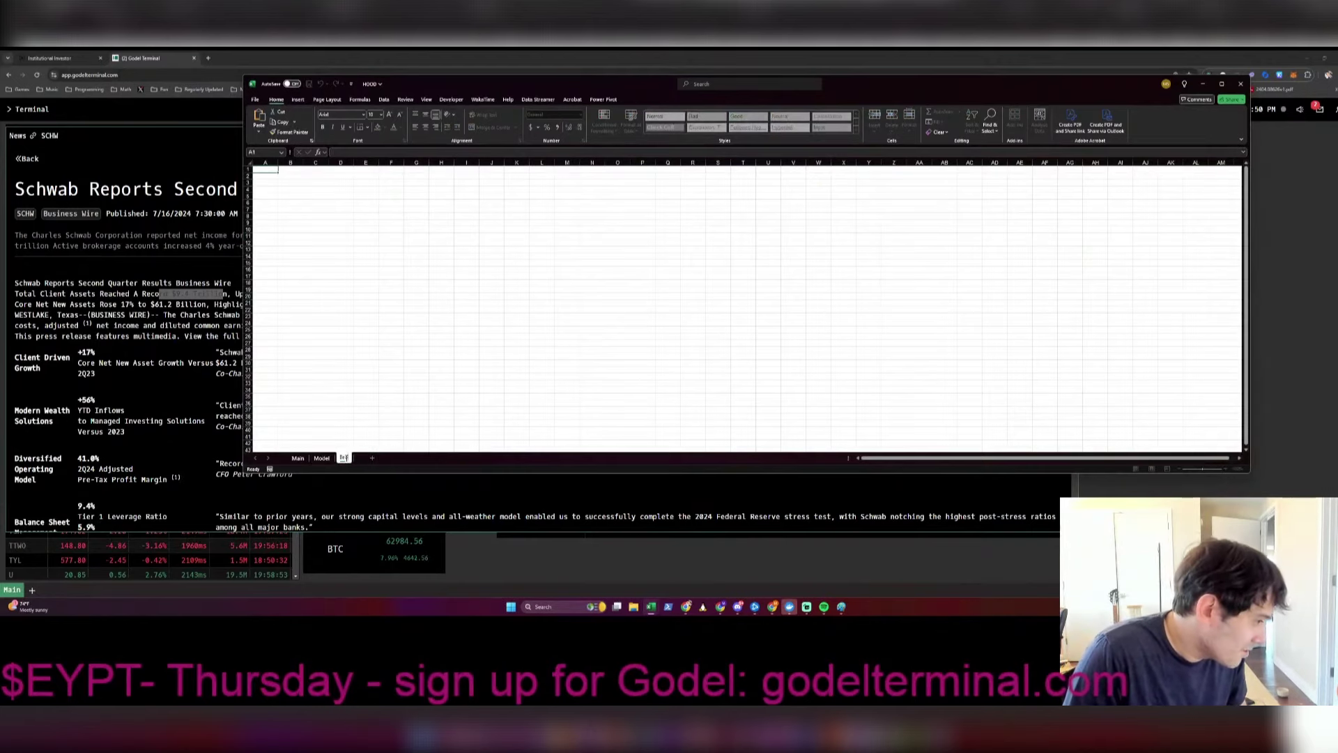
text(kers)
key(Return)
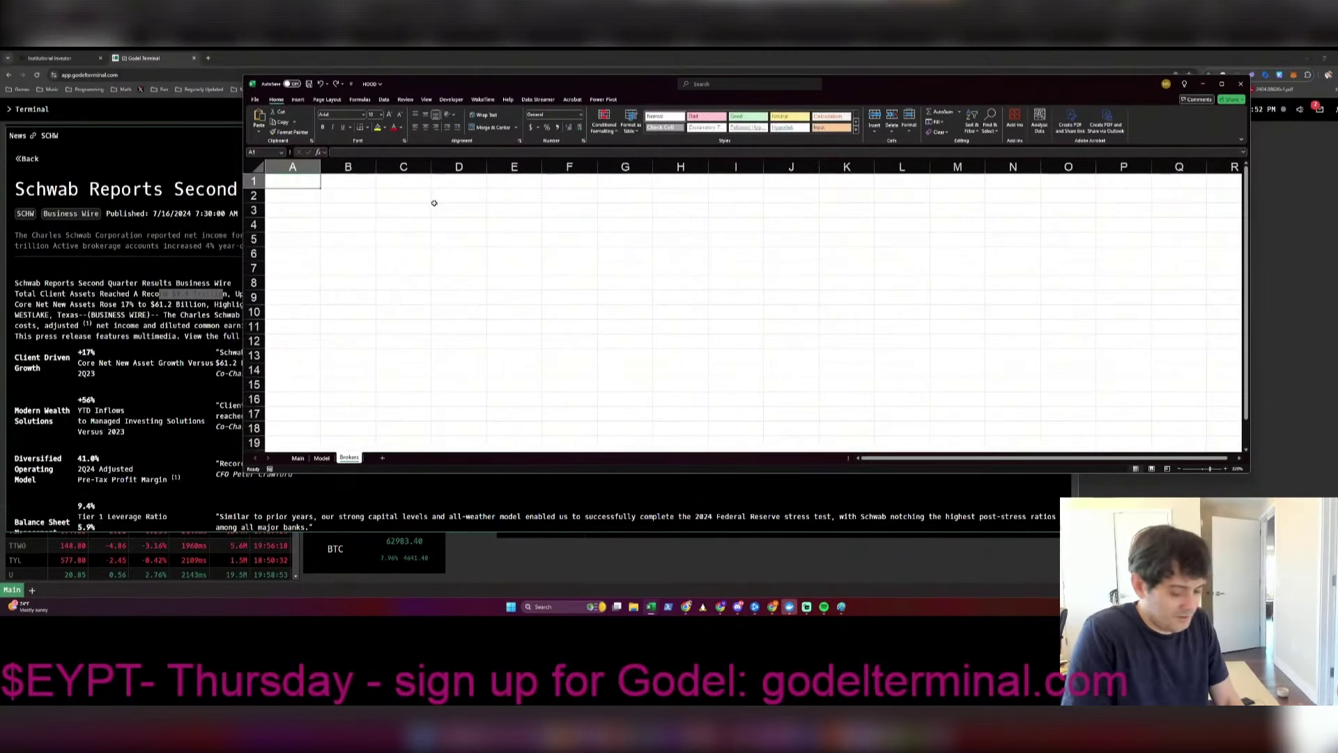
Step: Enter Main in A1 of the Brokers sheet, list Schwab in B2 with assets of 9400 in C2, and save
text(Main)
key(Return)
key(Right)
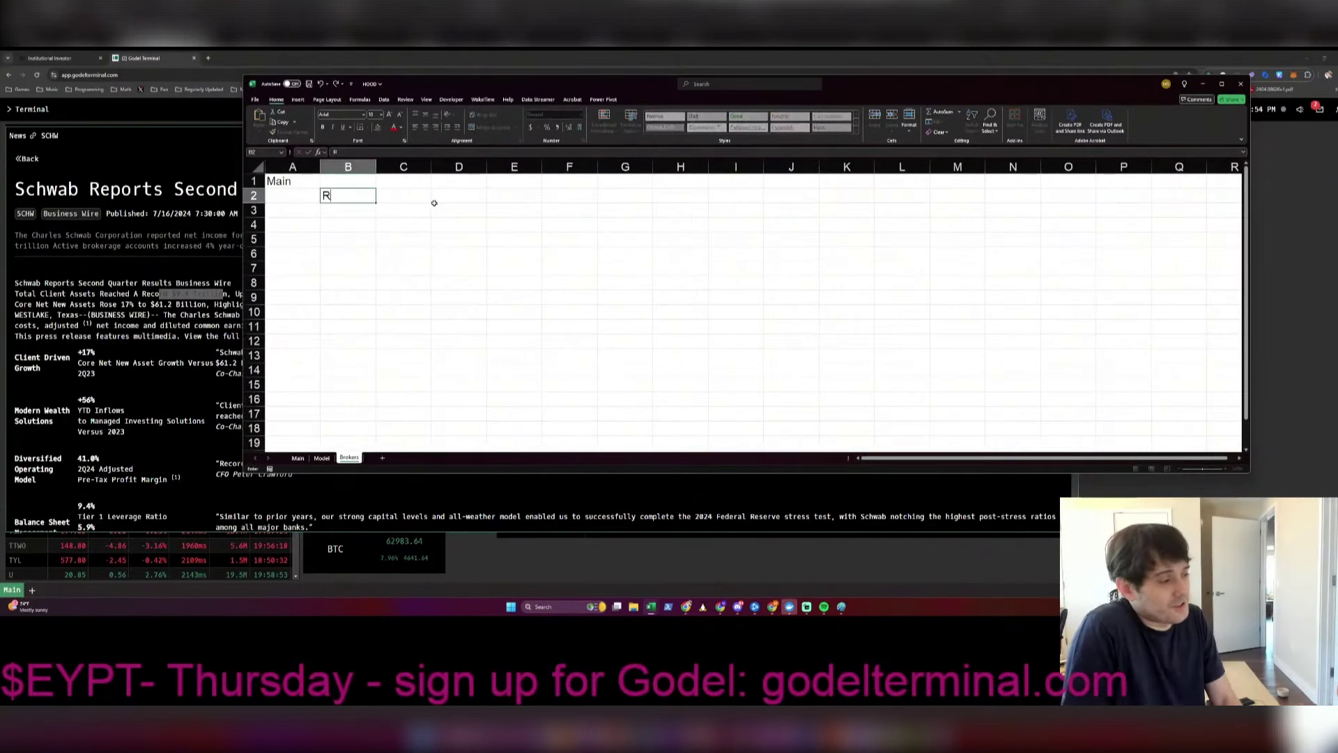
text(Ra)
text(Schwab)
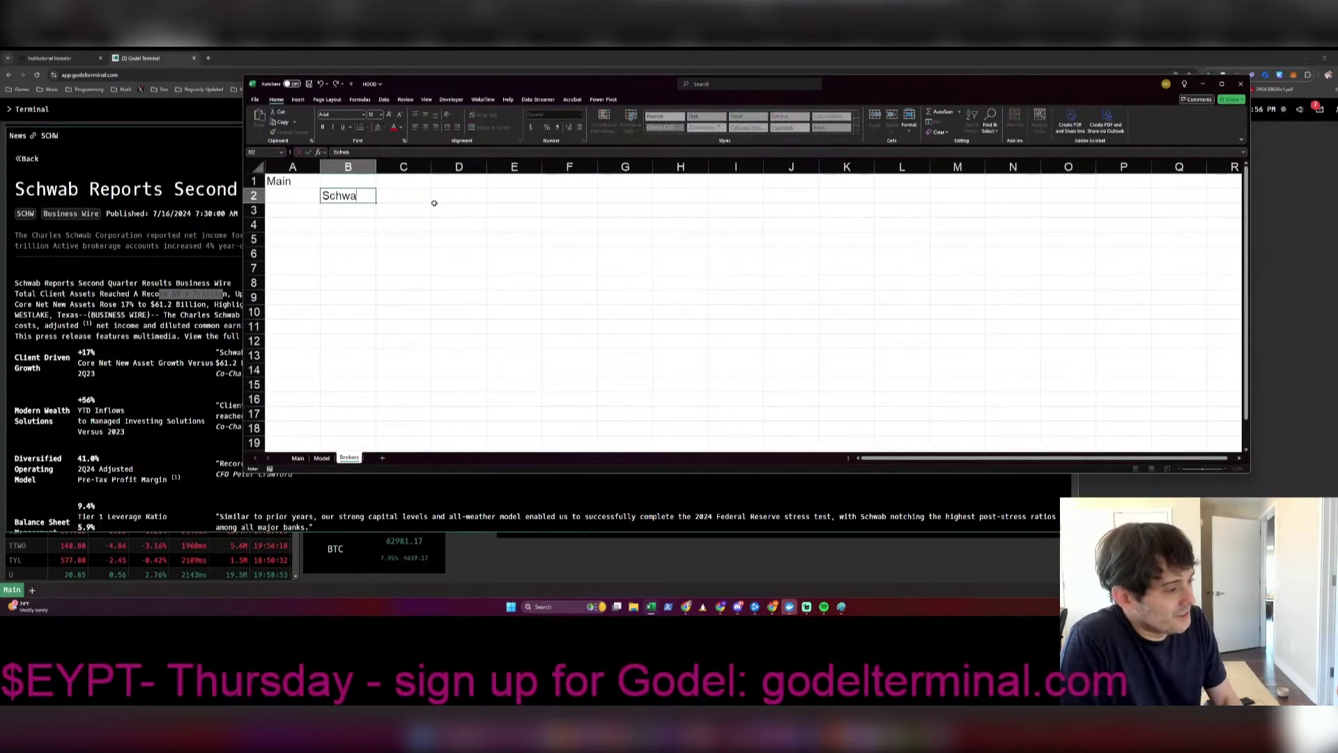
key(Tab)
key(ctrl+s)
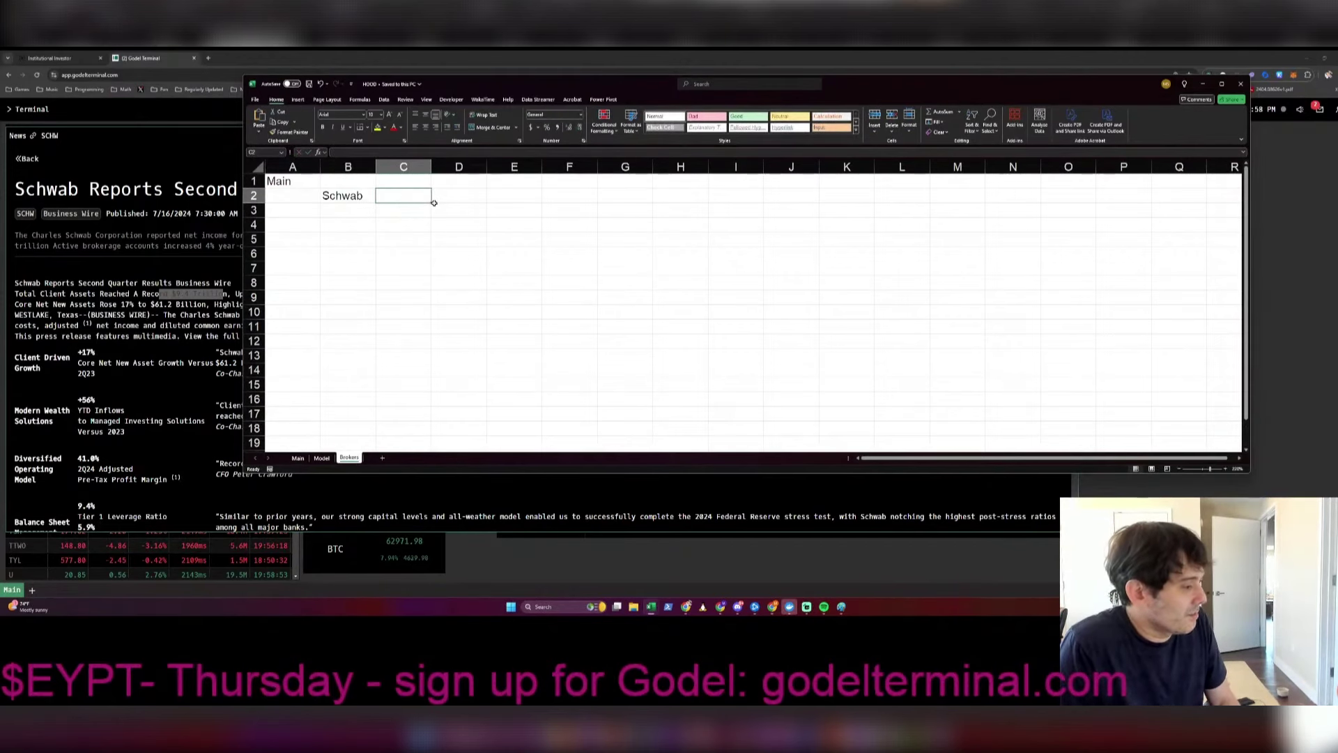
text(9400)
key(Return)
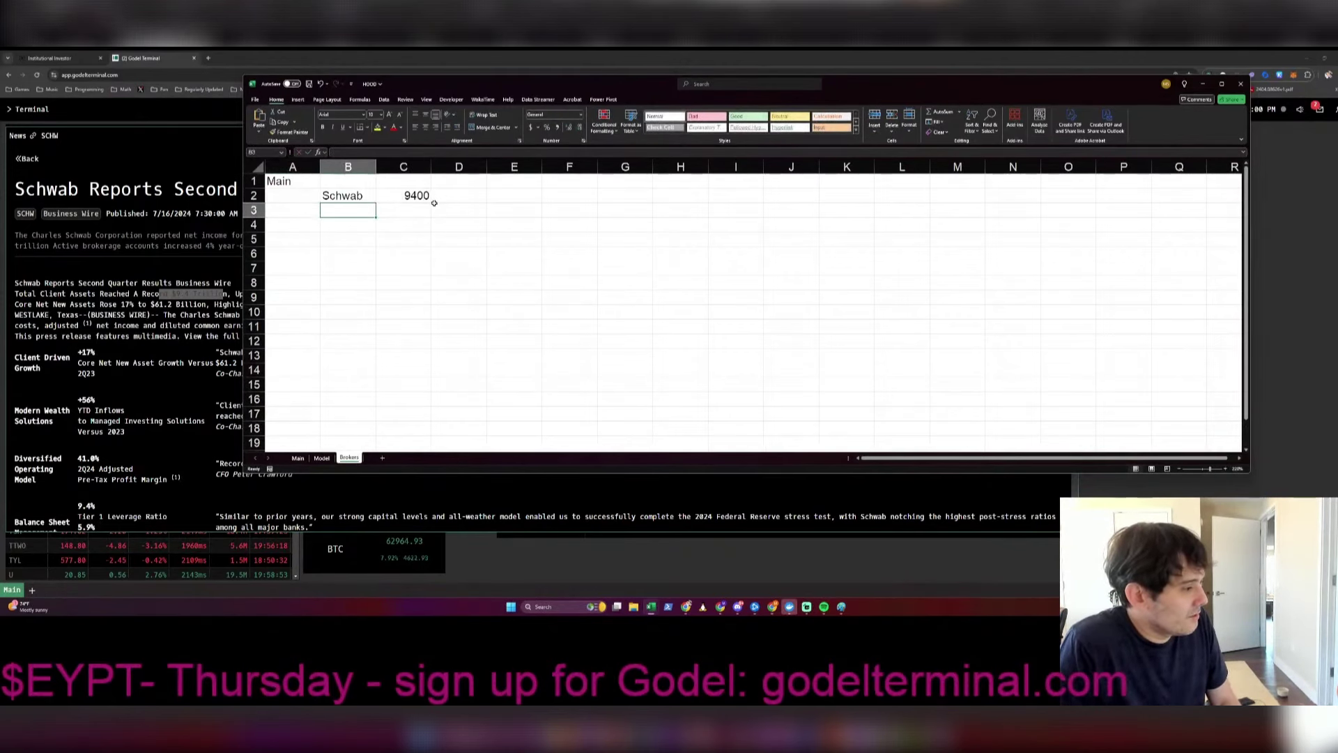
Step: Look up Robinhood's Q224 AUC on the Model sheet and enter it as 139.7 in C3 of the Brokers sheet
key(ctrl+Page_Up)
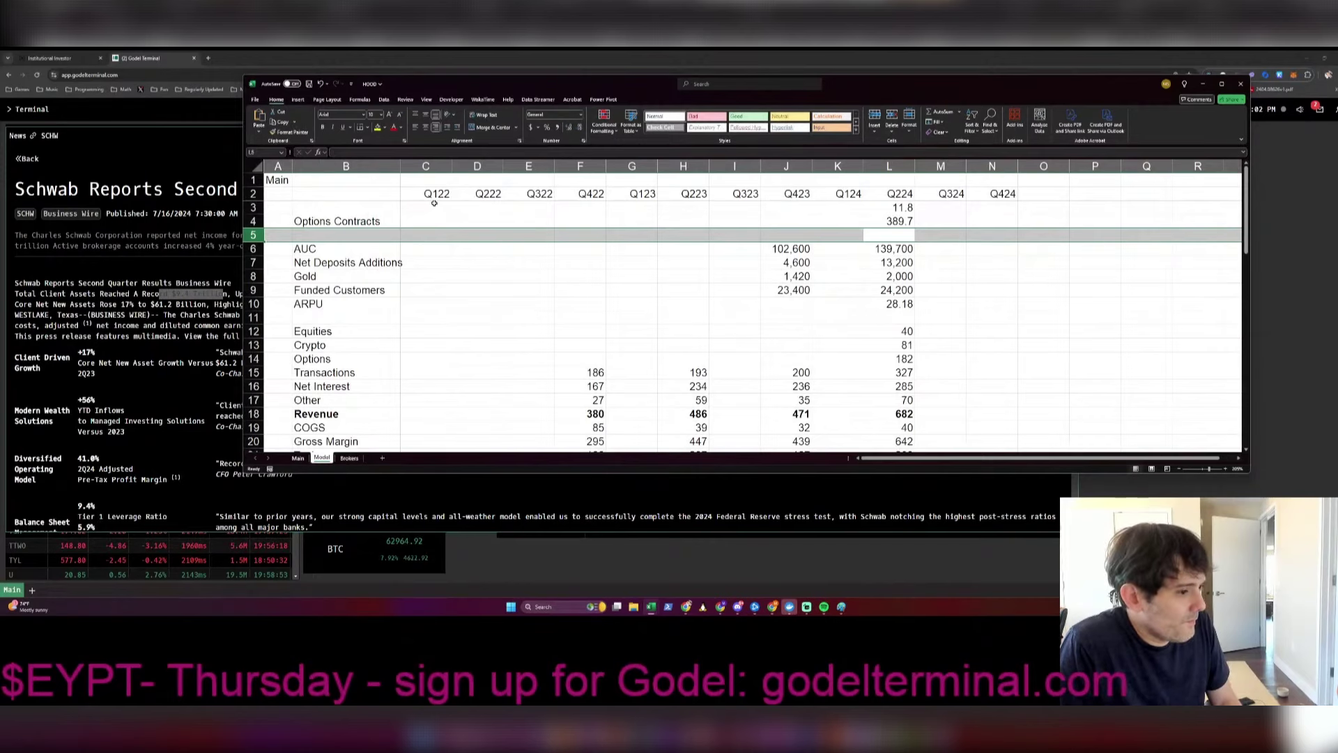
key(ctrl+Page_Down)
key(Tab)
text(139.7)
key(Return)
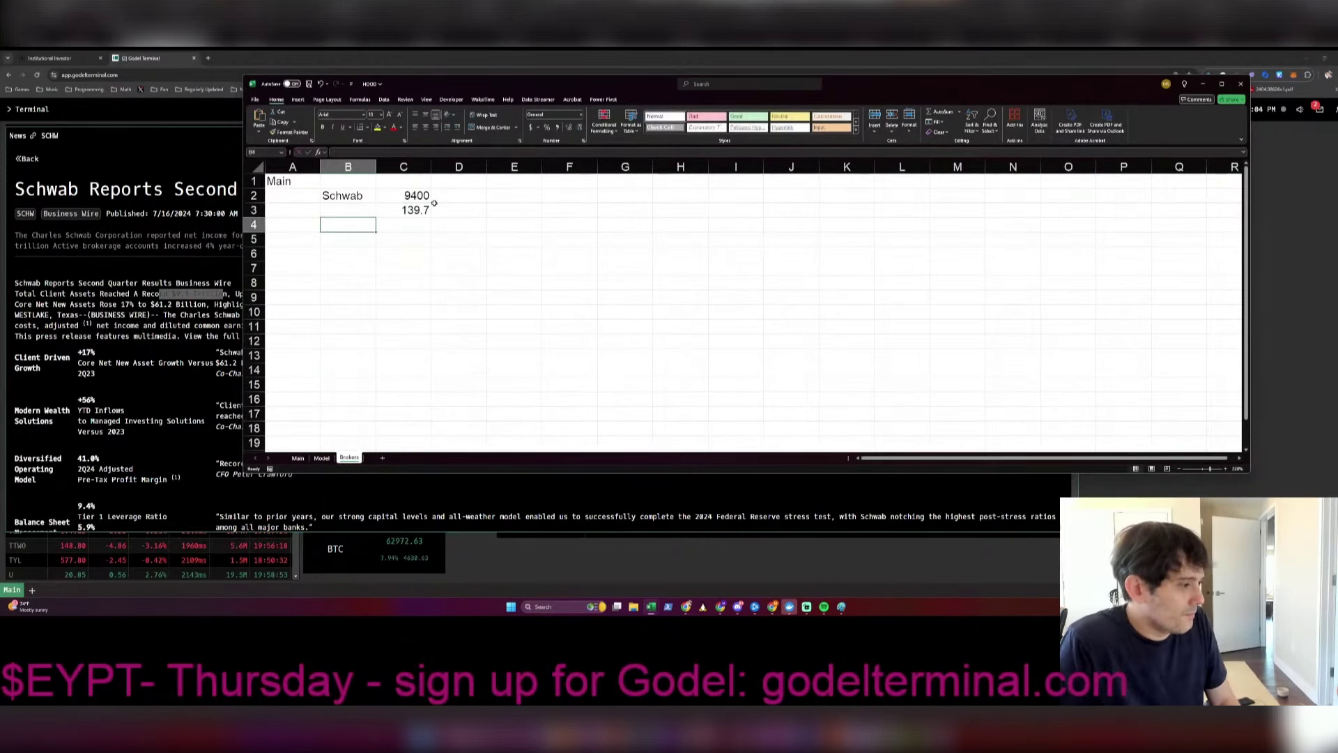
Step: Format C2:C3 as numbers with a thousands separator and zero decimal places
key(Up)
key(Up)
key(Right)
key(shift+Down)
key(ctrl+1)
key(Down)
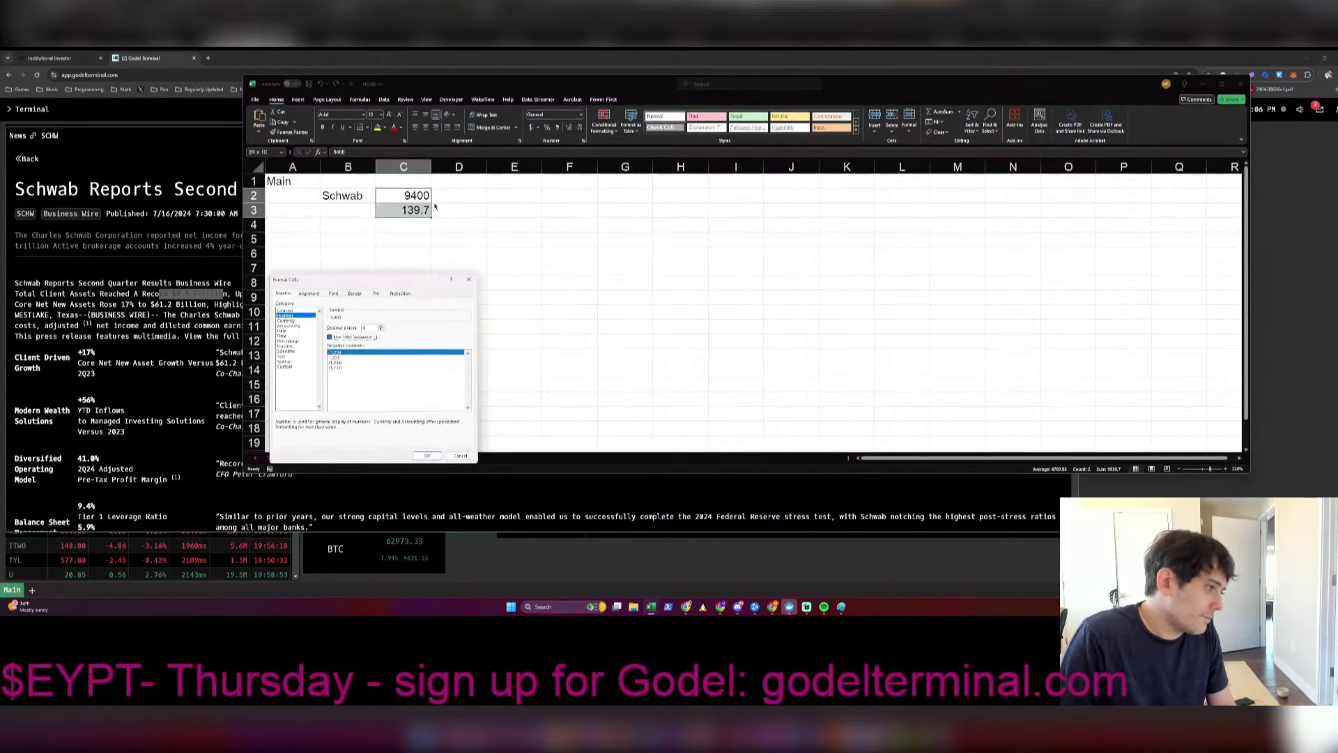
key(Return)
Step: Search Google in a new browser tab for "etrade assets under custody" and read the AI overview
click(209, 58)
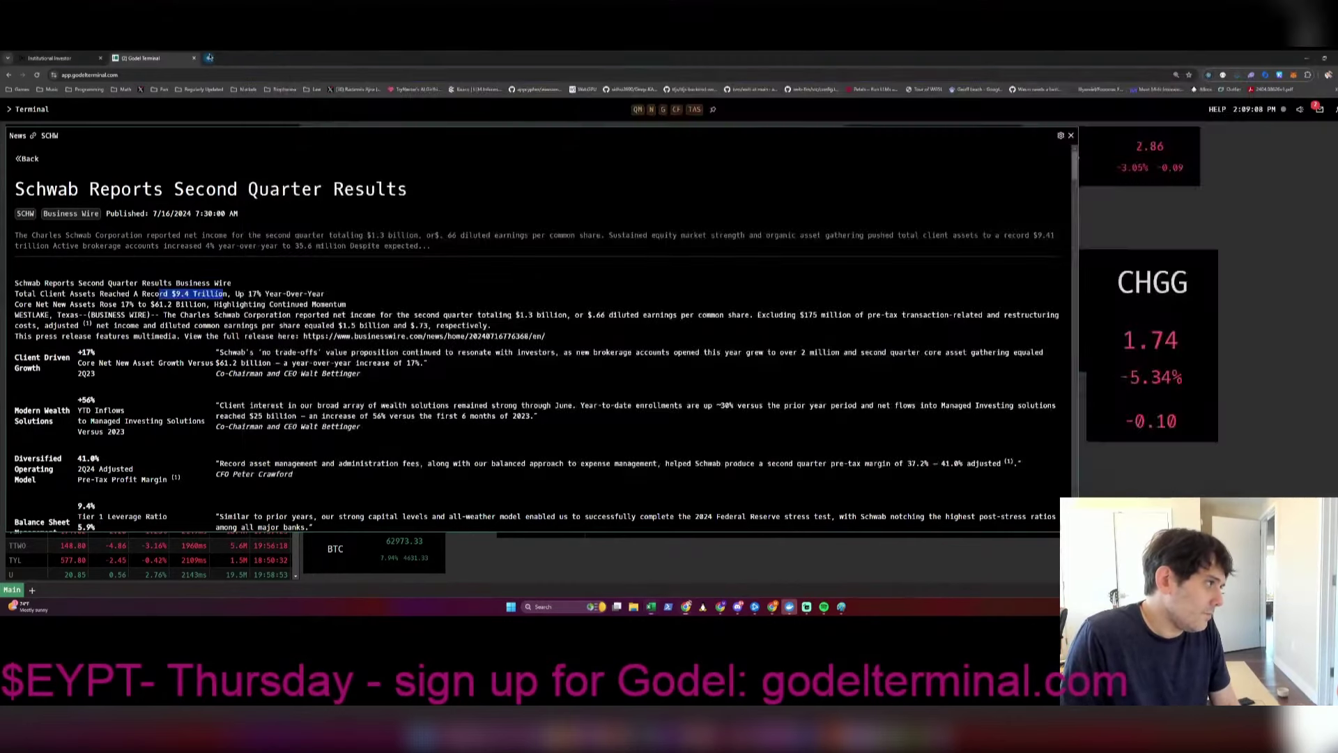
text(etrade assets un)
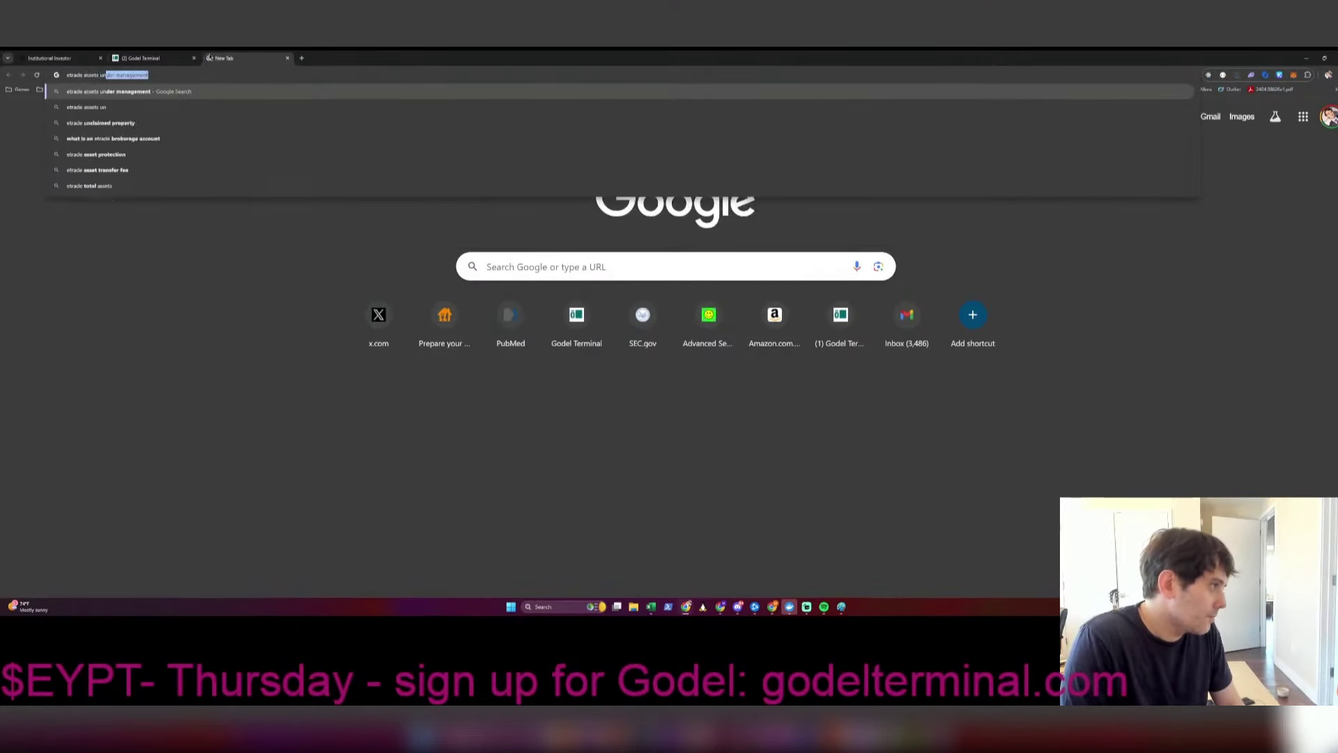
text(der custody)
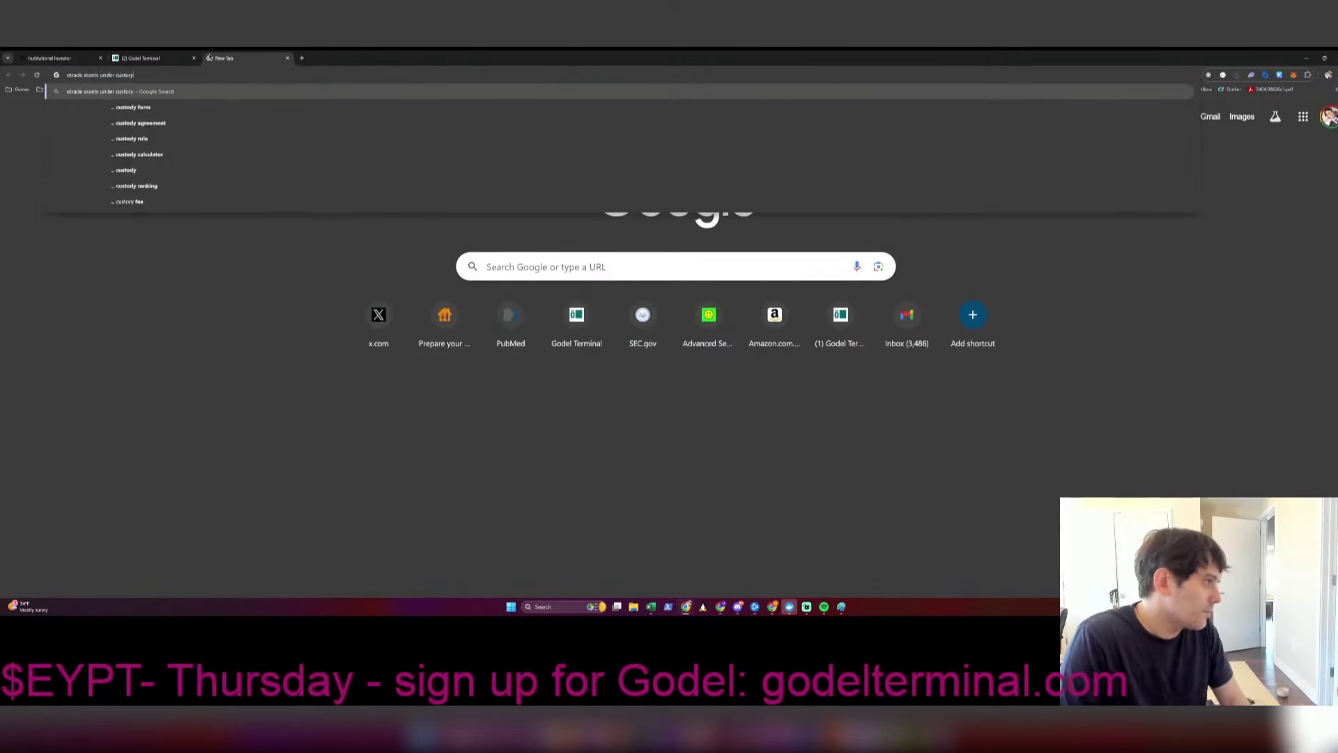
key(Return)
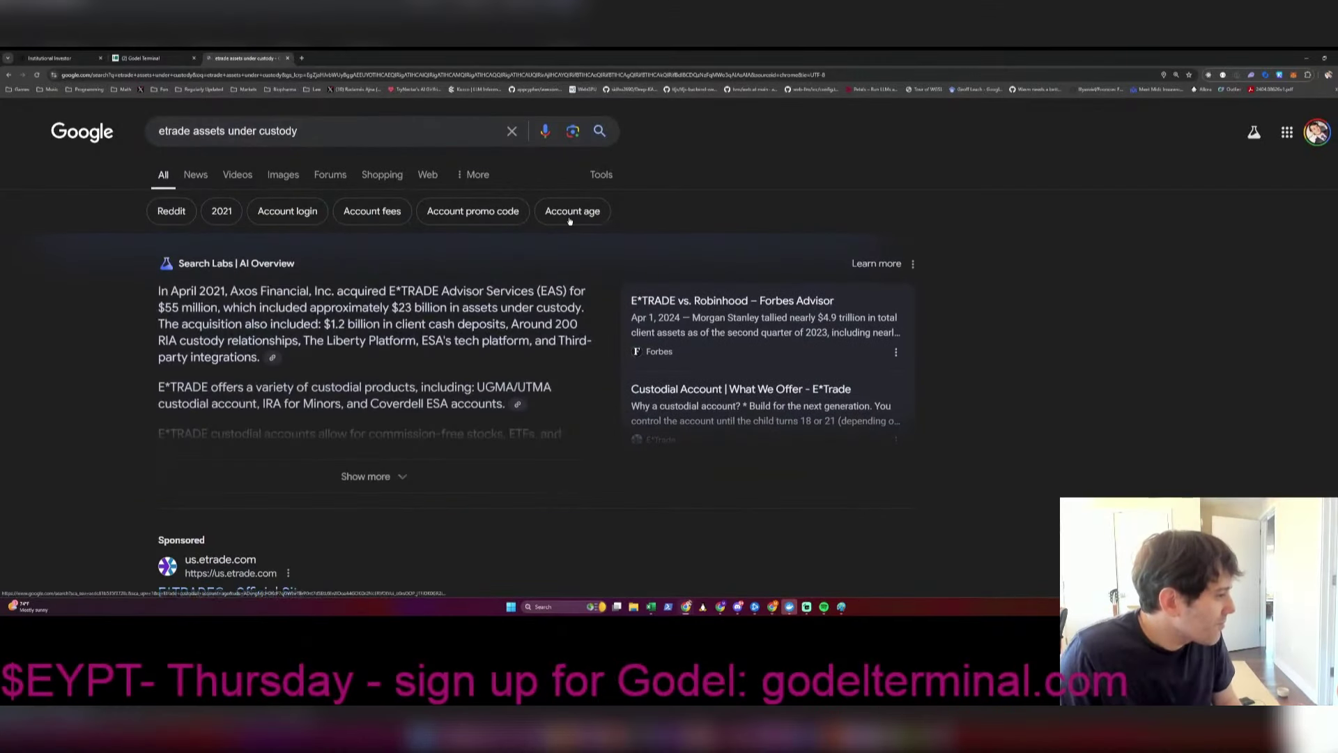
drag(336, 290, 451, 307)
click(451, 307)
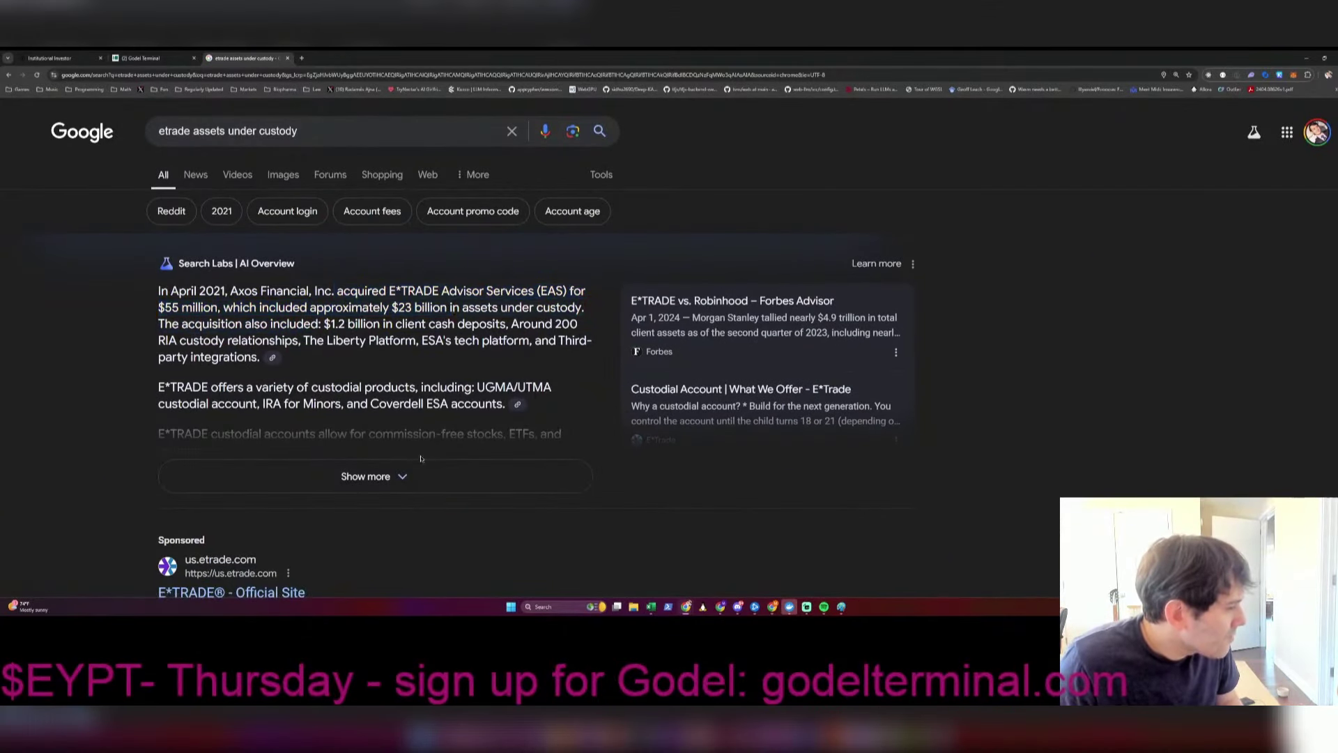
Step: Expand the overview, look through the search results, and open the Forbes article "E*TRADE vs. Robinhood"
click(366, 476)
scroll(432, 345, down, 4)
scroll(432, 345, down, 10)
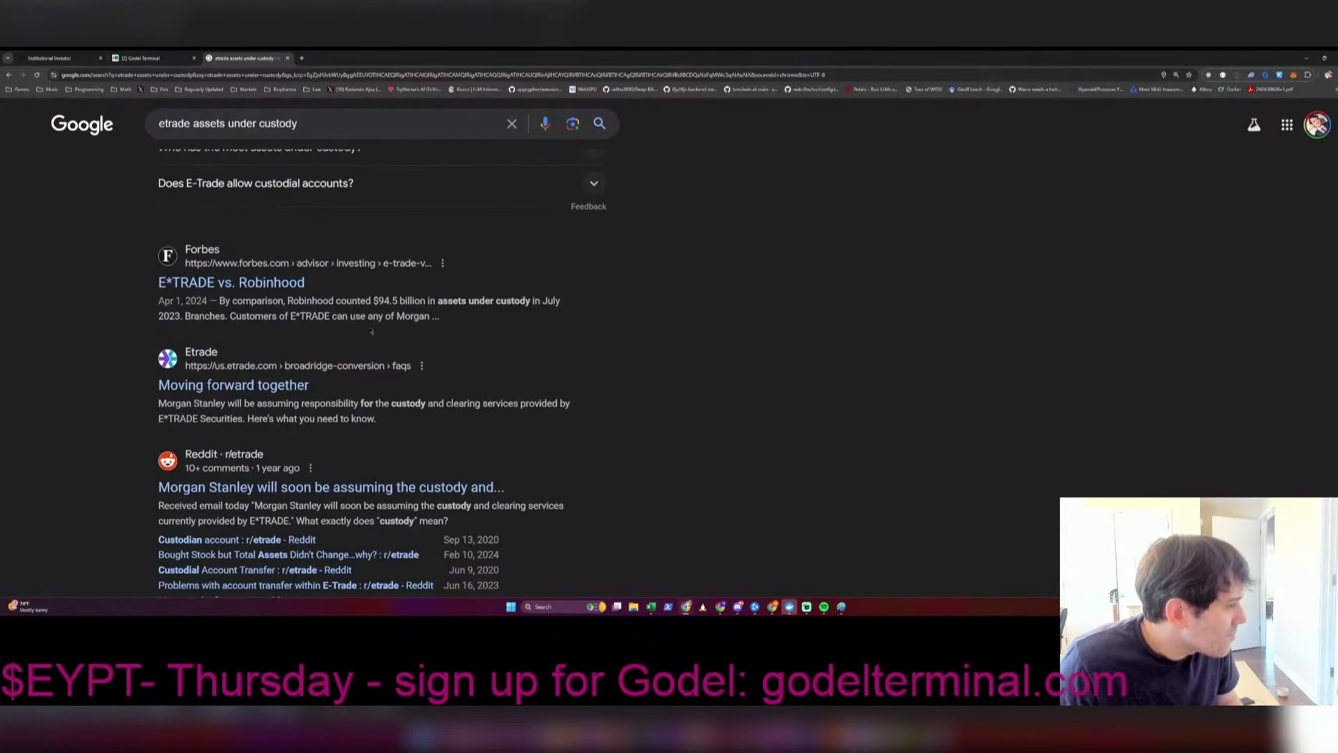
drag(394, 303, 302, 304)
click(298, 304)
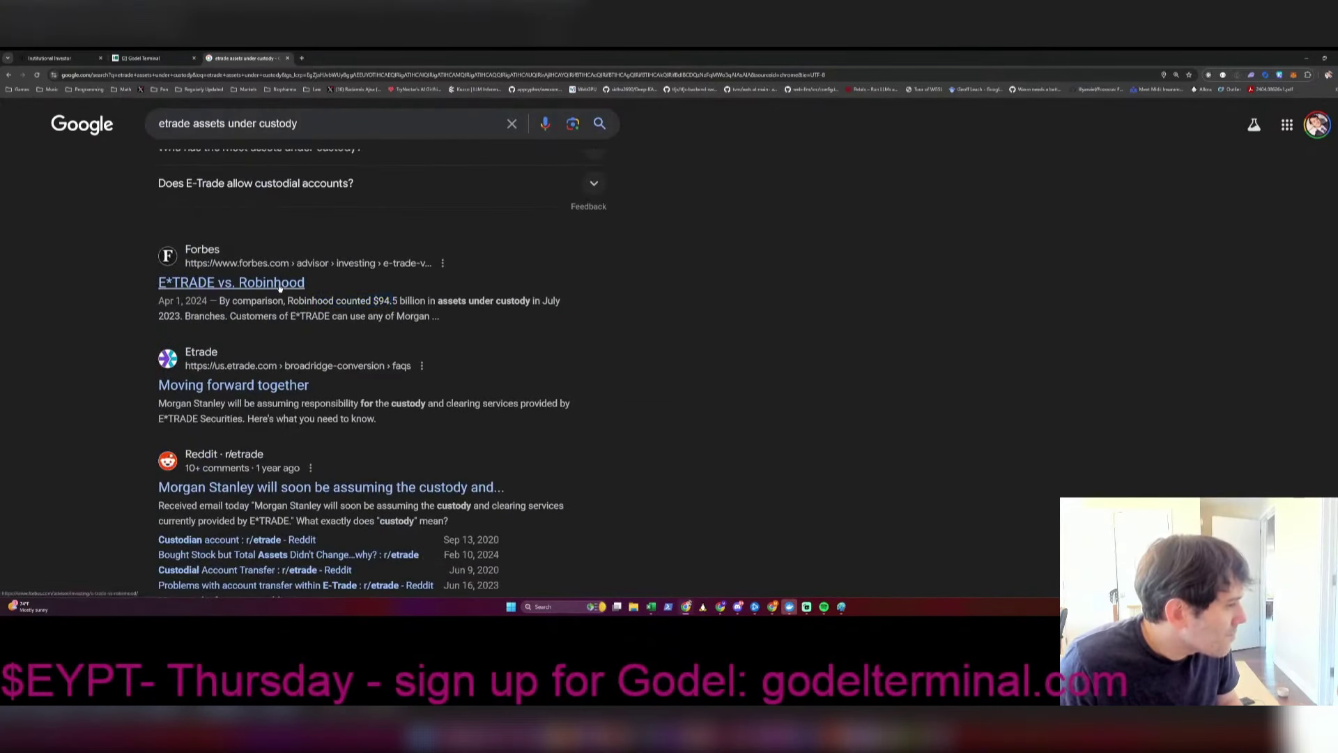
click(282, 283)
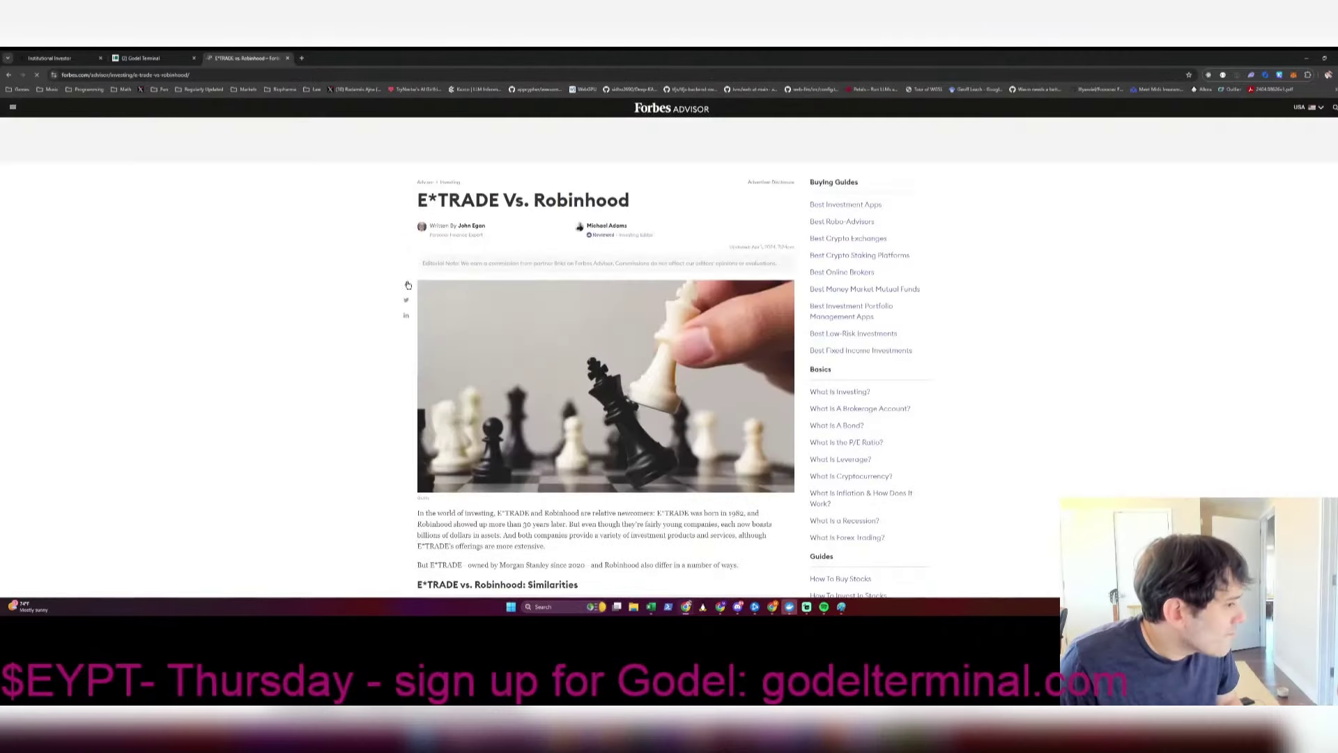
Step: Find "custody" in the Forbes article to read the client assets comparison
scroll(666, 249, down, 6)
scroll(666, 251, down, 3)
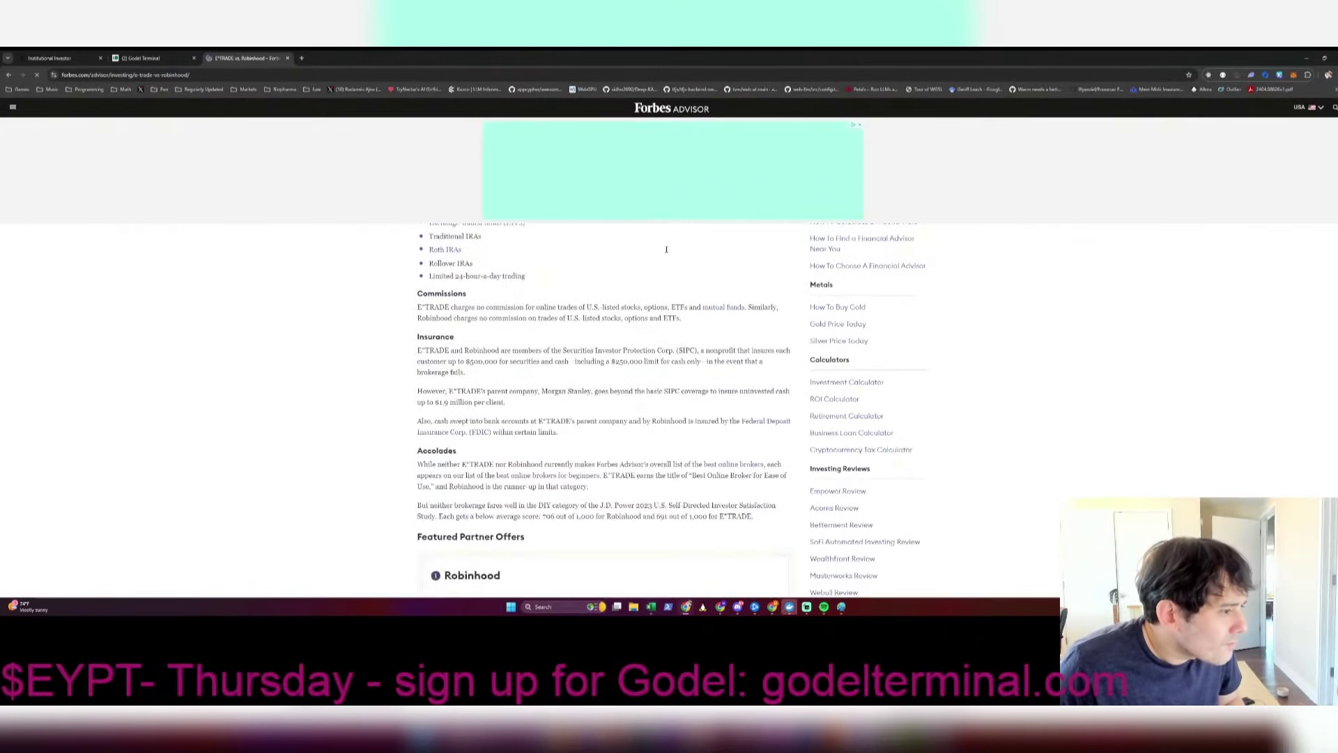
scroll(666, 272, down, 2)
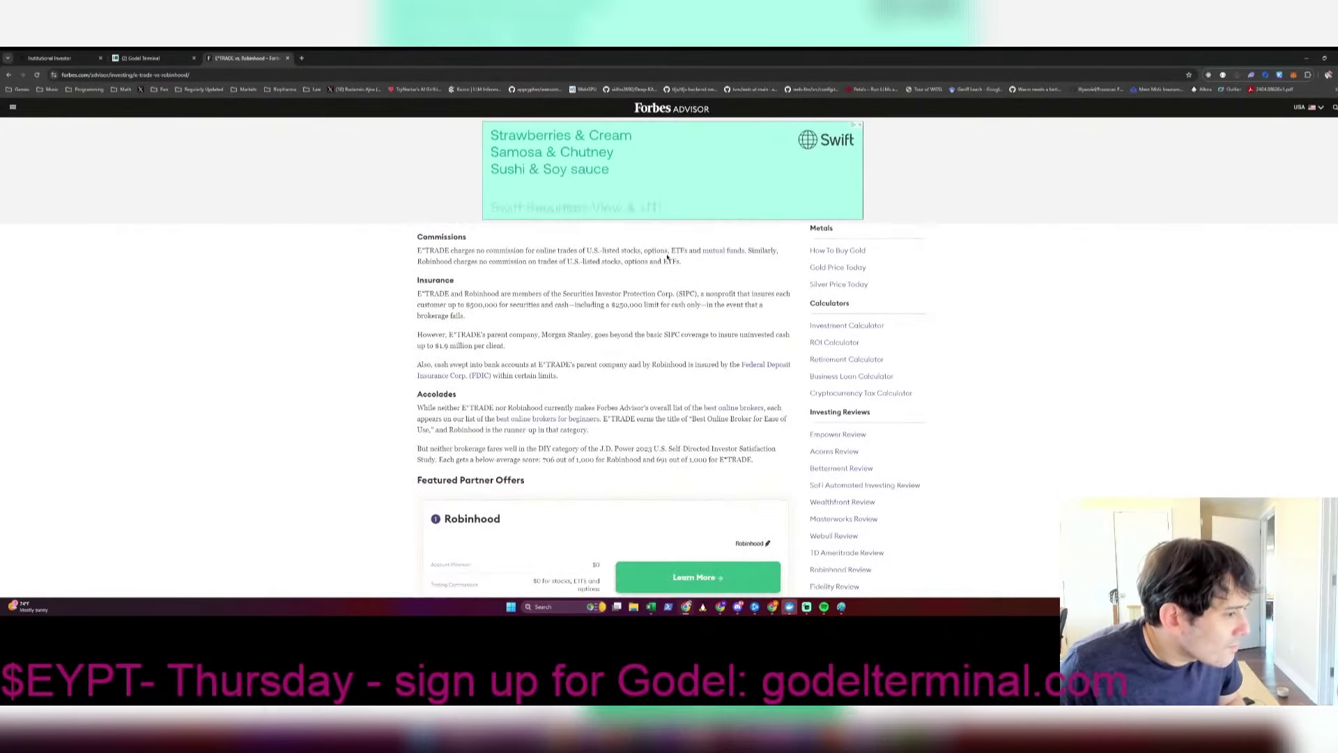
key(ctrl+f)
text(custody)
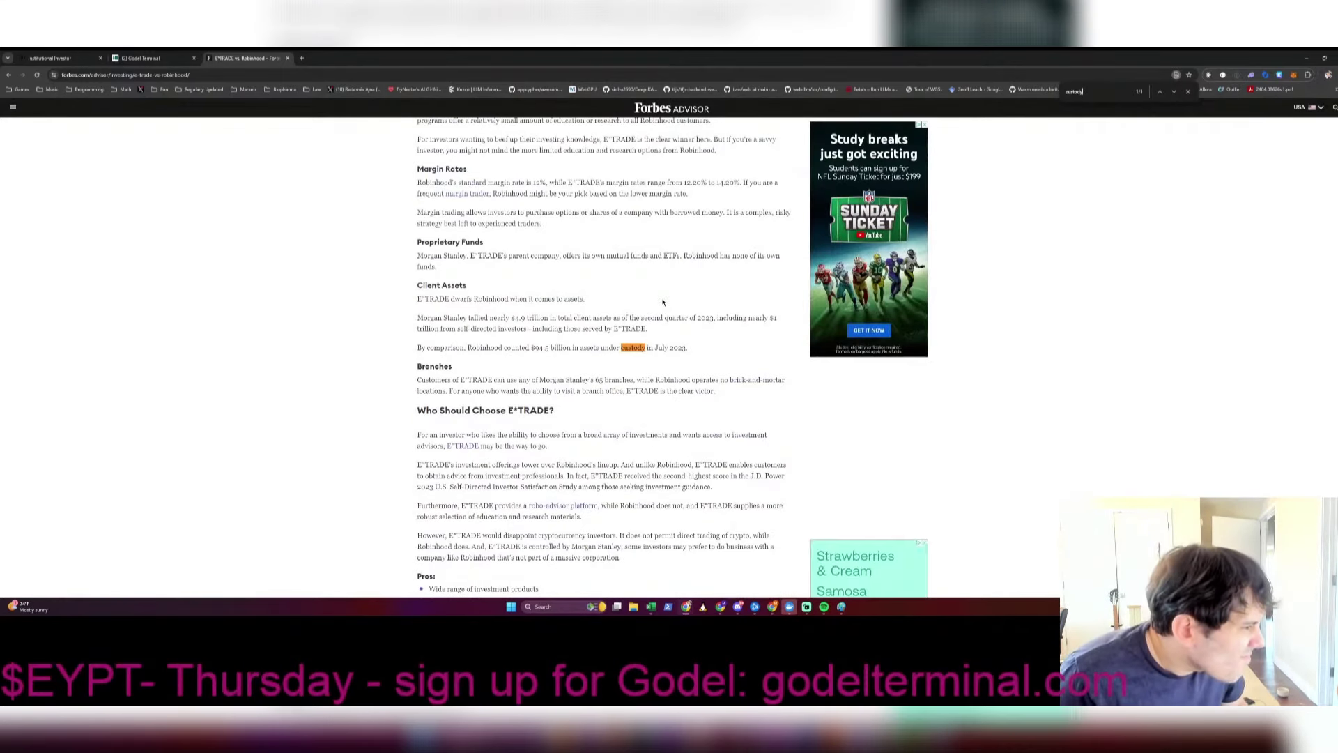
key(Escape)
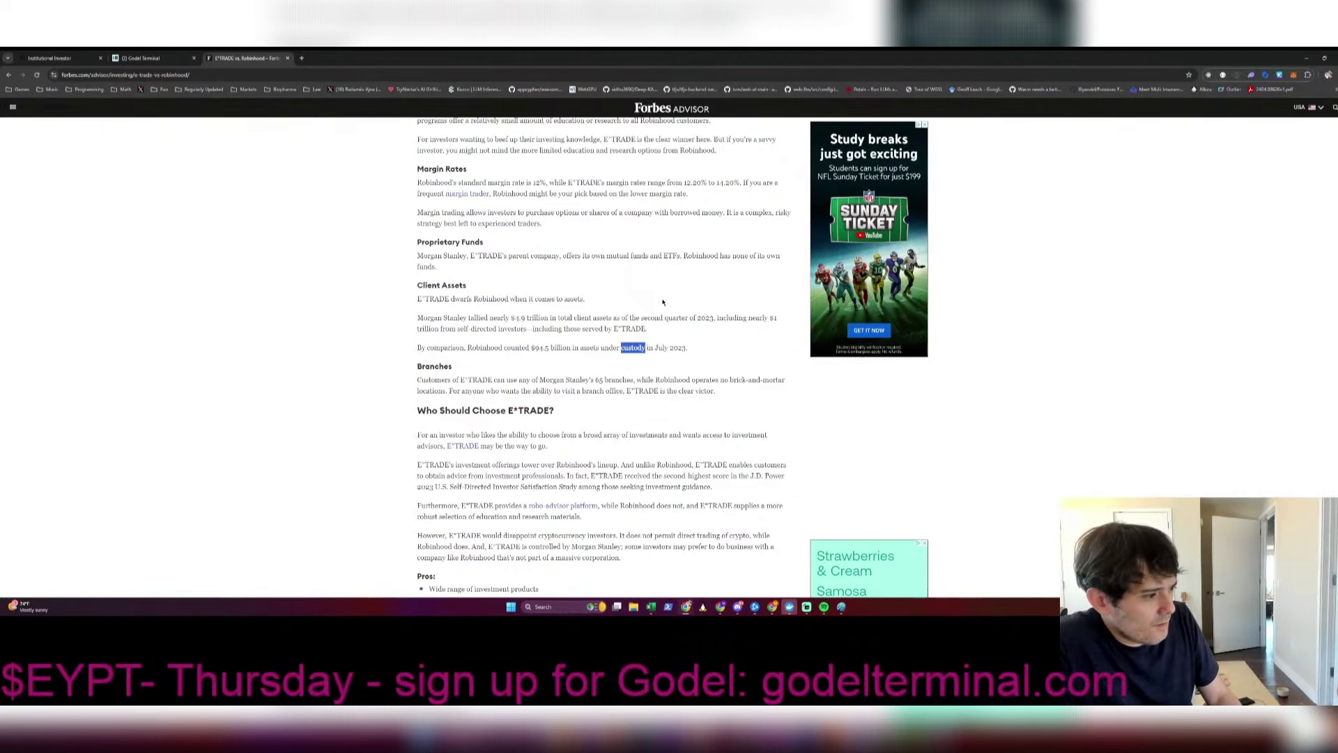
Step: Return to the HOOD workbook, set C3 to 140, and enter 4900 in C4 of the Brokers sheet
key(alt+Tab)
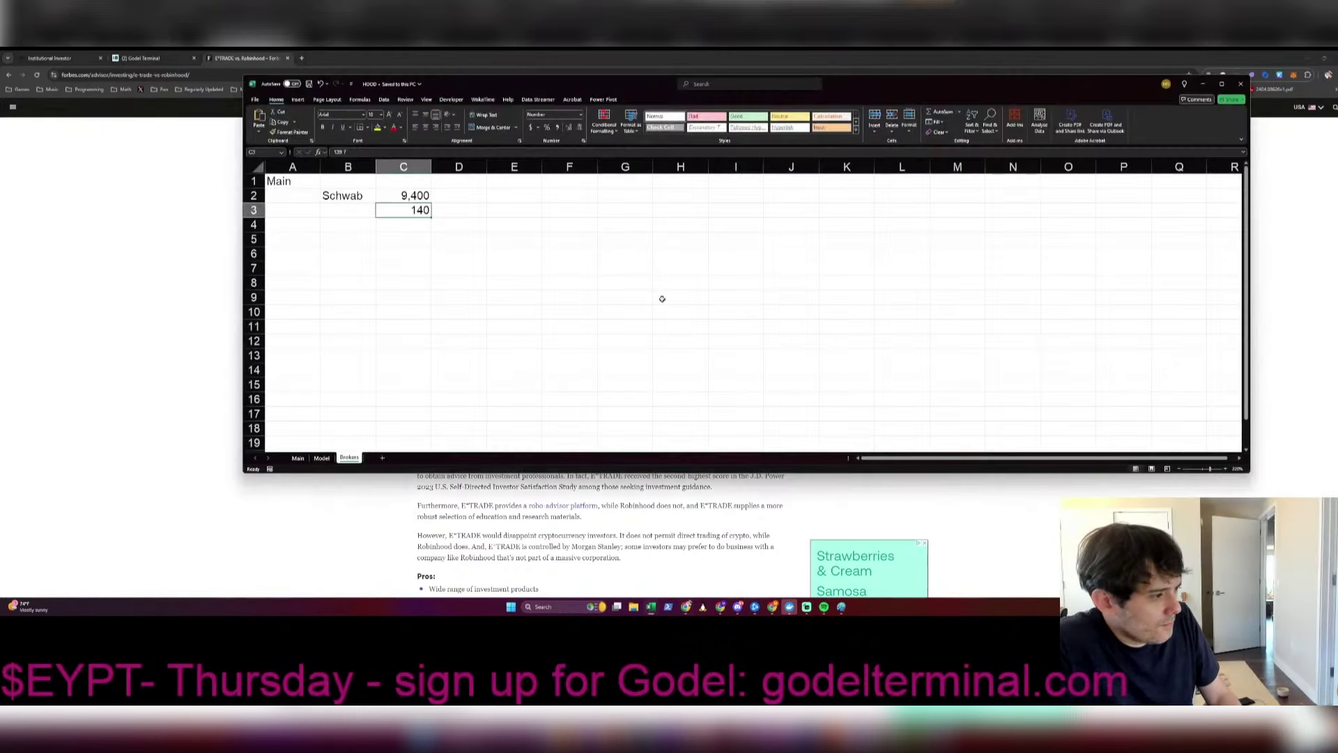
key(F2)
key(Return)
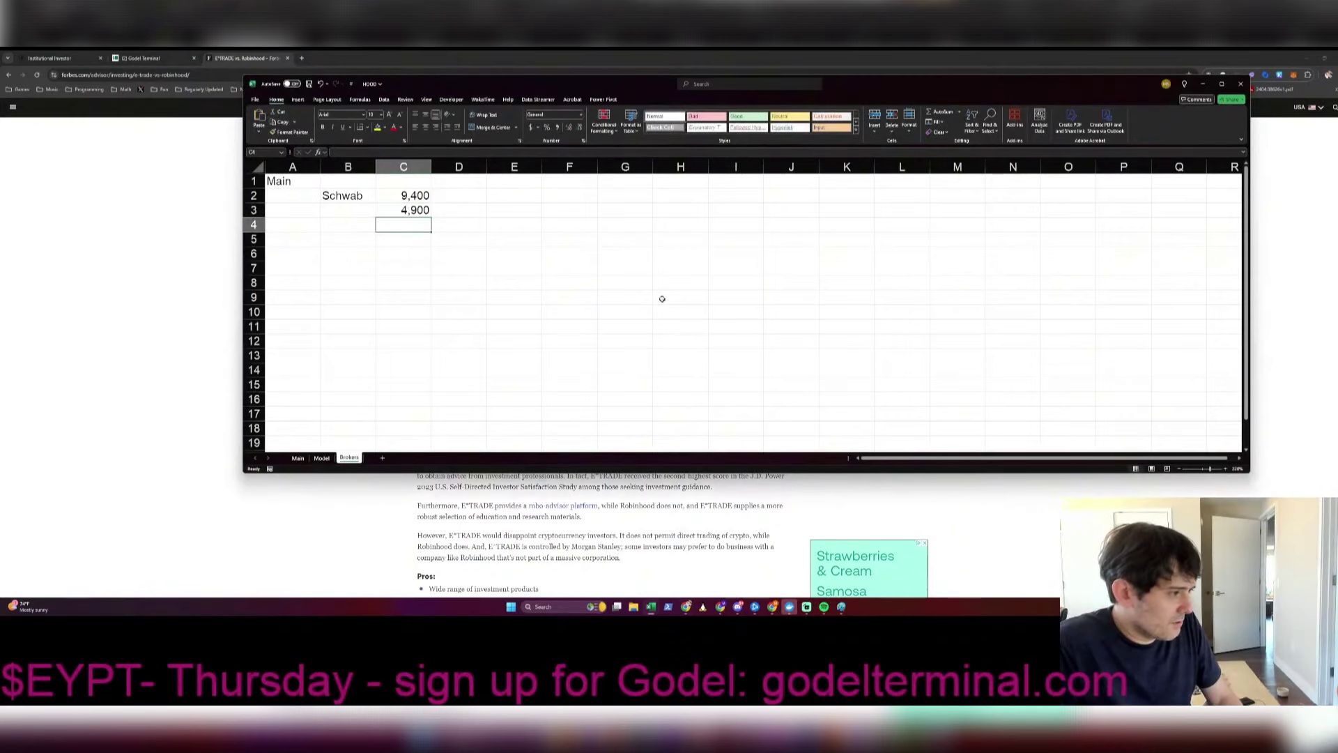
key(Up)
text(140)
key(Return)
text(4900)
key(Return)
key(Up)
key(Left)
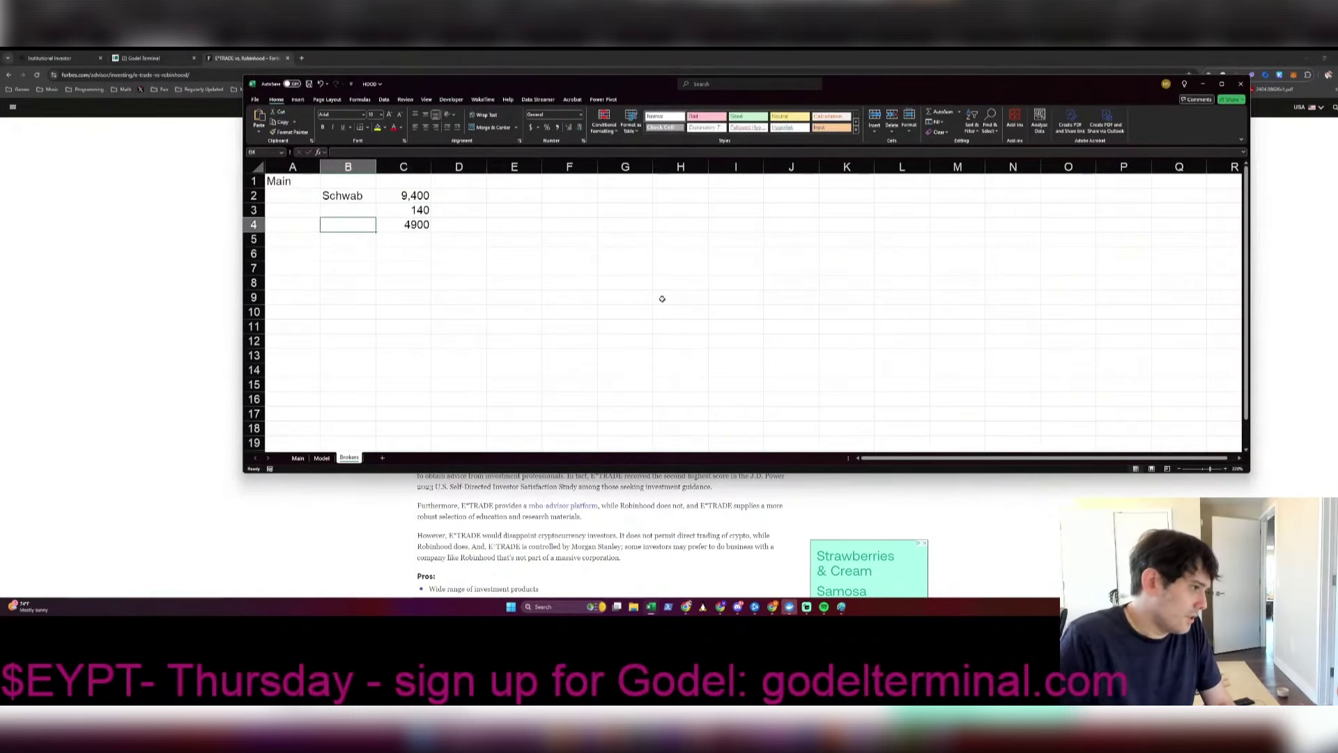
Step: Label the 4900 row MoStan in B4 and the 140 row ET in B3
text(MoStan)
key(Return)
key(Up)
key(Up)
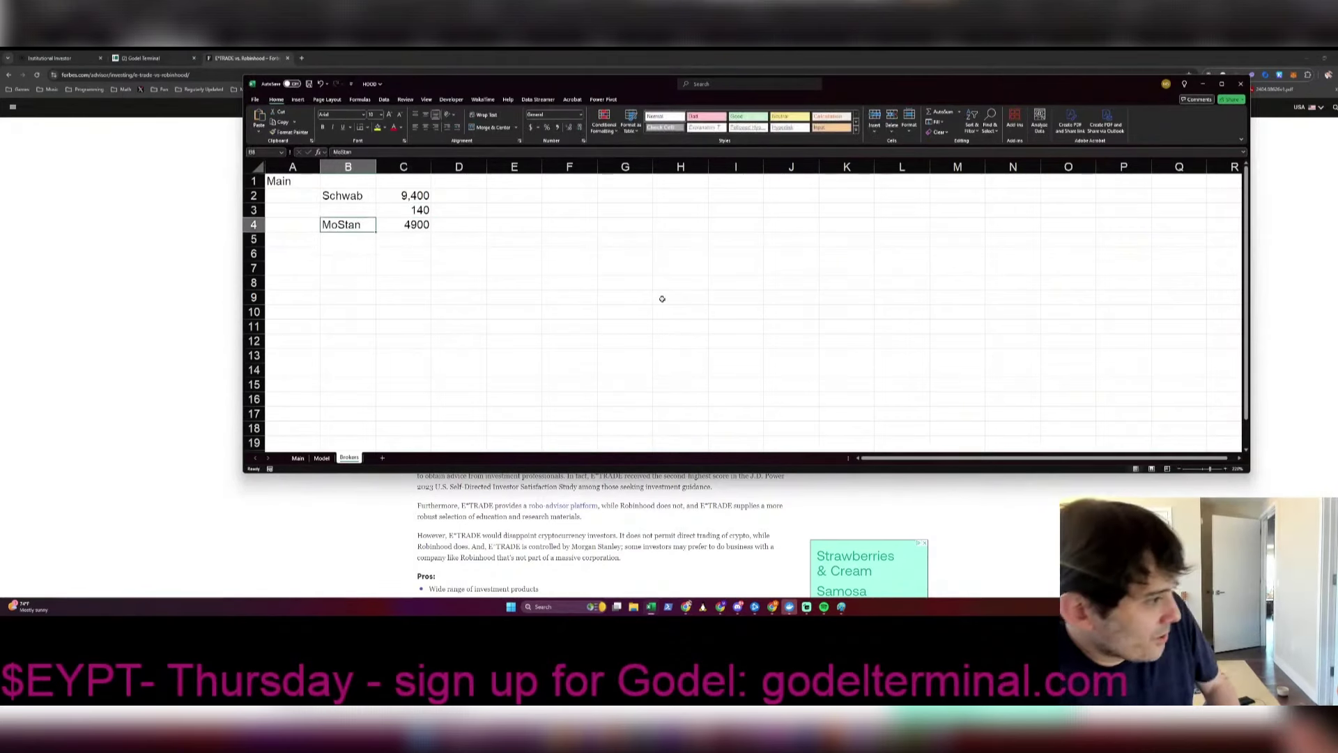
text(ET)
key(Return)
key(Down)
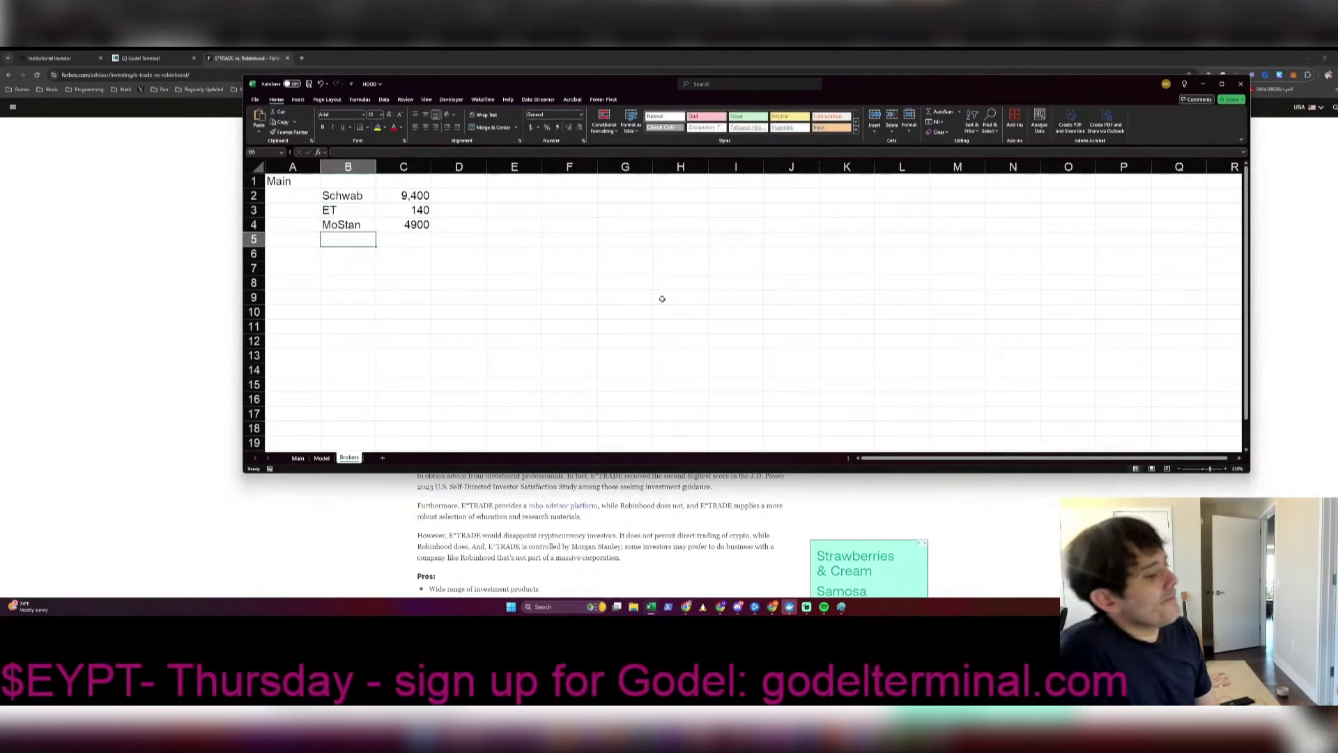
Step: Add IBKR as the next broker in B5
text(TD)
key(Escape)
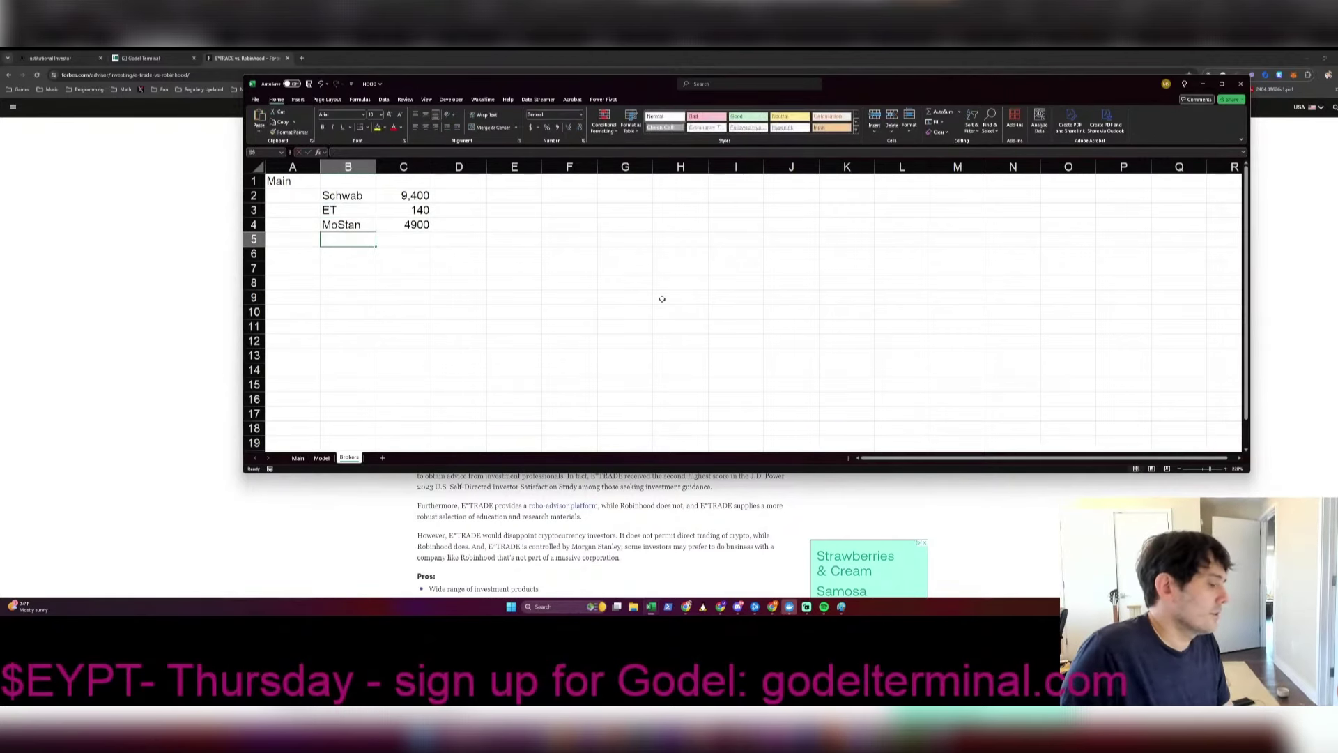
text(IBKR)
key(Return)
Step: Switch to the browser terminal, pull up IBKR news, and open "Interactive Brokers Group Announces 2Q2024 Results" in an enlarged window
click(135, 57)
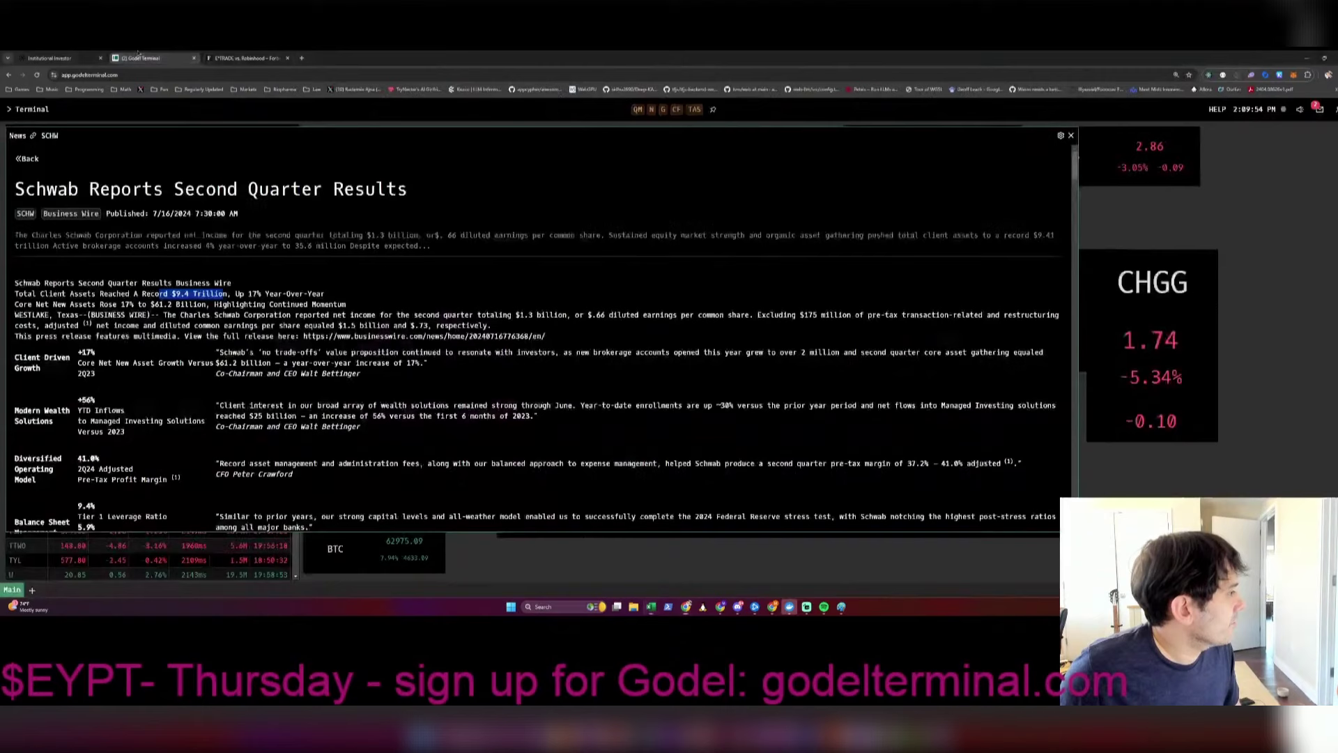
text(IBKR)
key(Return)
text(N)
key(Return)
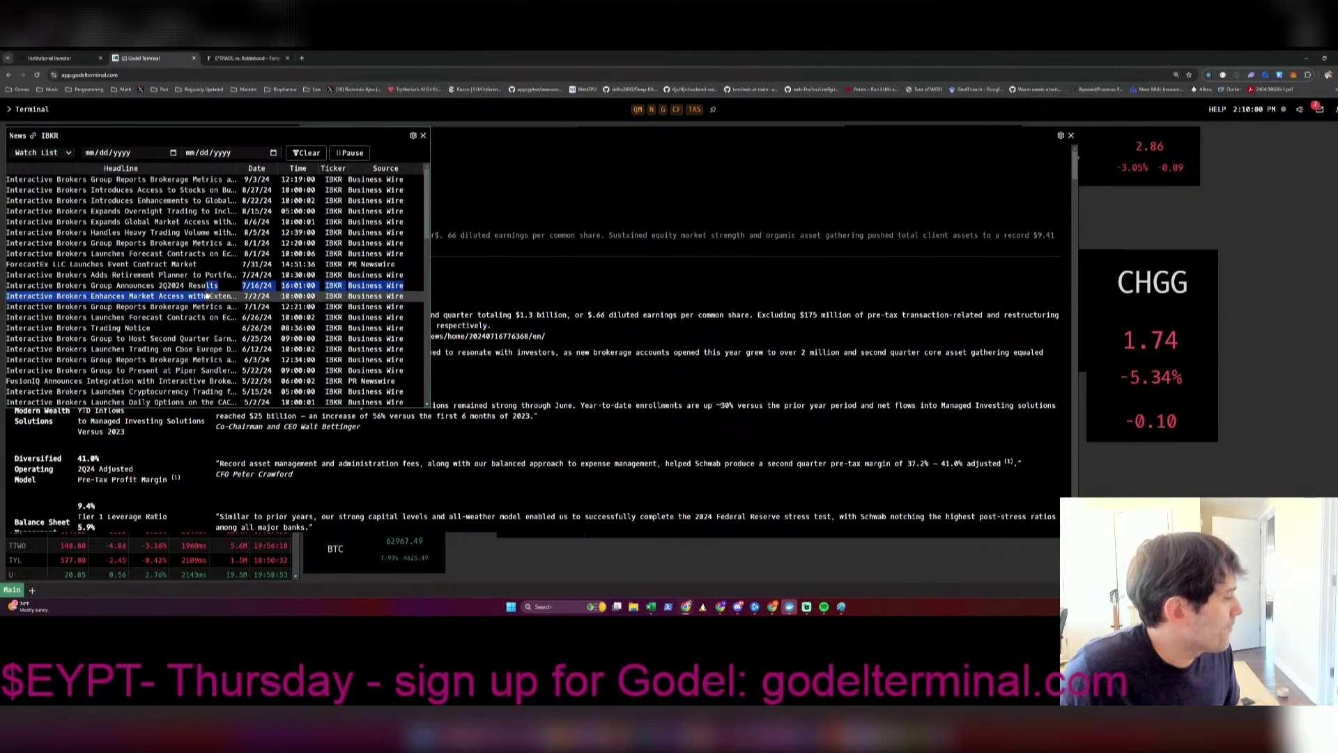
click(208, 286)
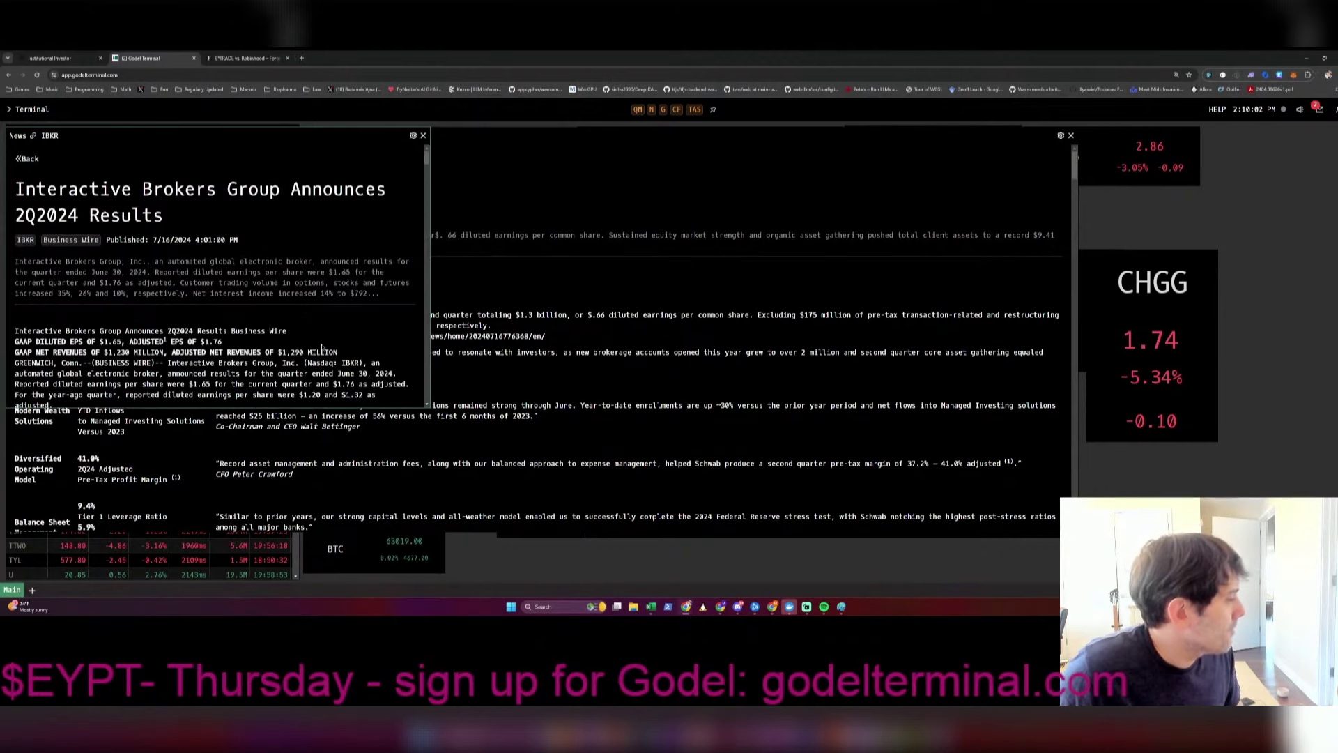
drag(429, 406, 874, 514)
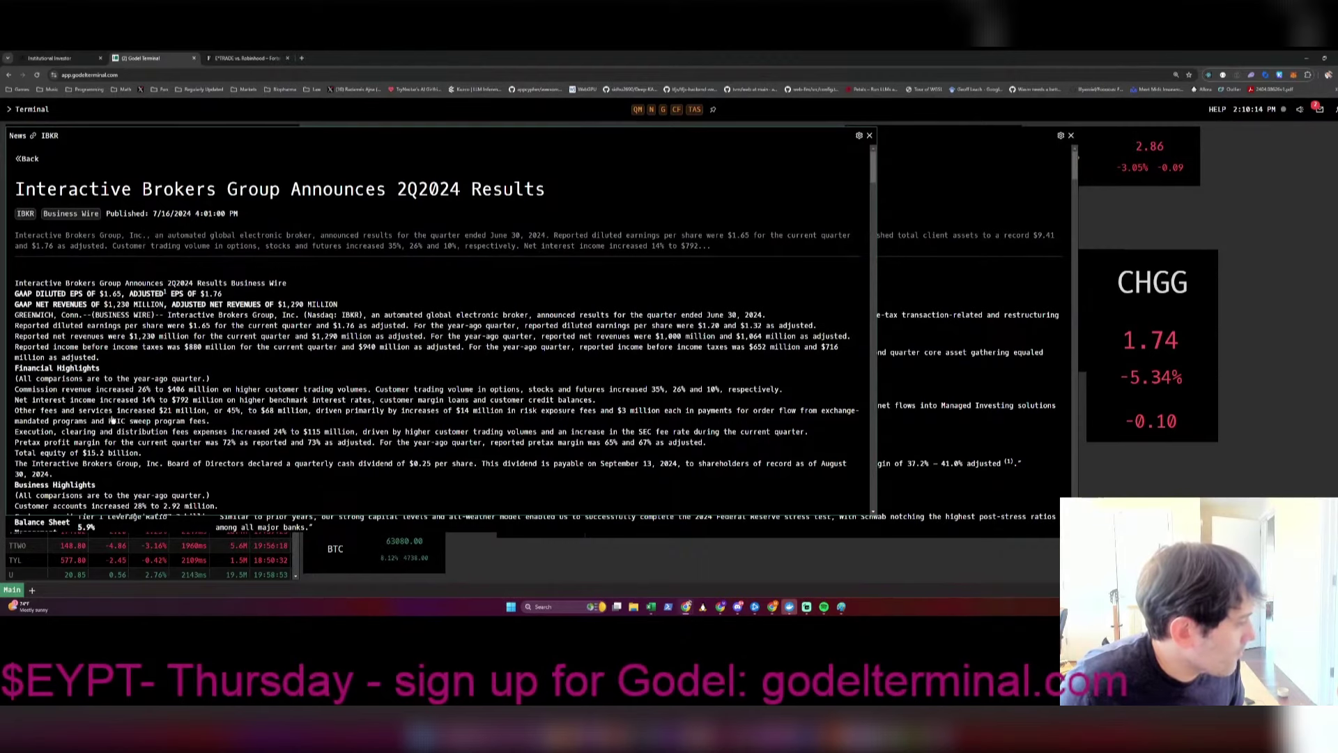
Step: Examine the Interactive Brokers 2Q2024 release for customer equity in its consecutive-quarter customer statistics
scroll(142, 378, down, 3)
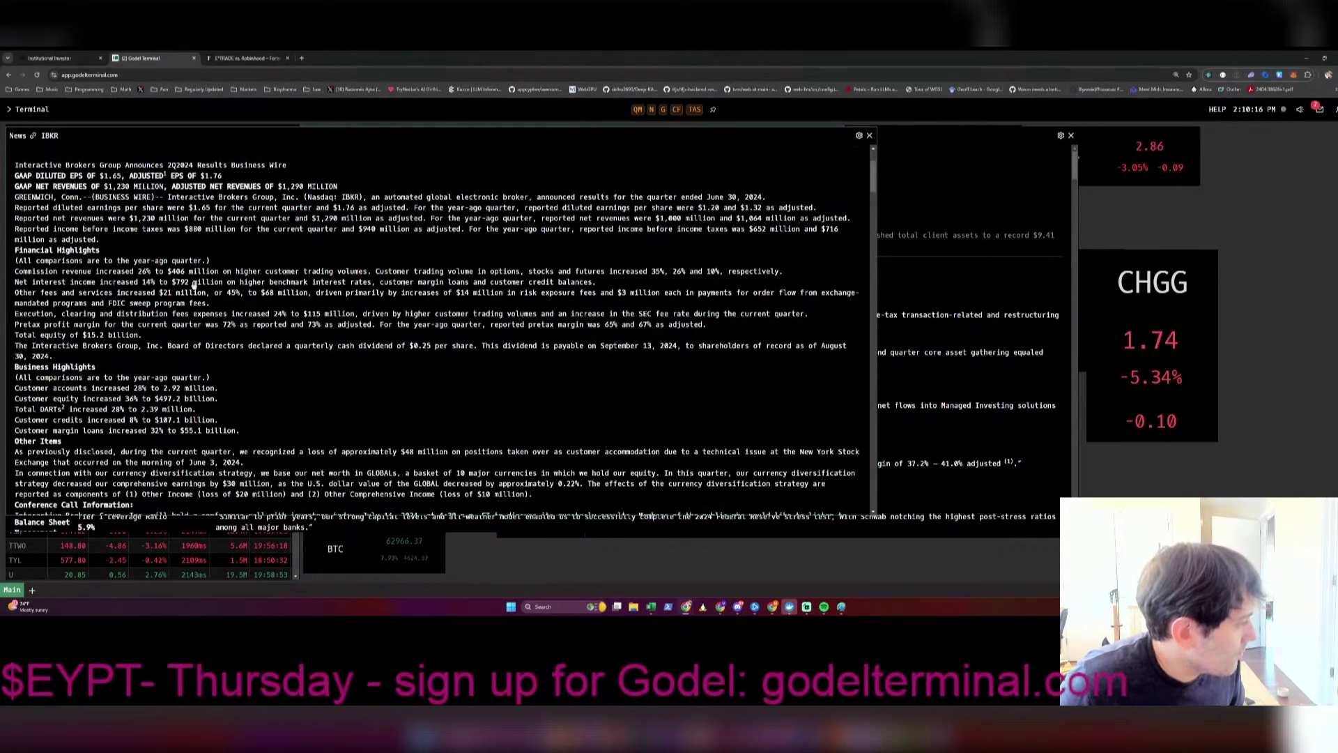
scroll(194, 286, down, 2)
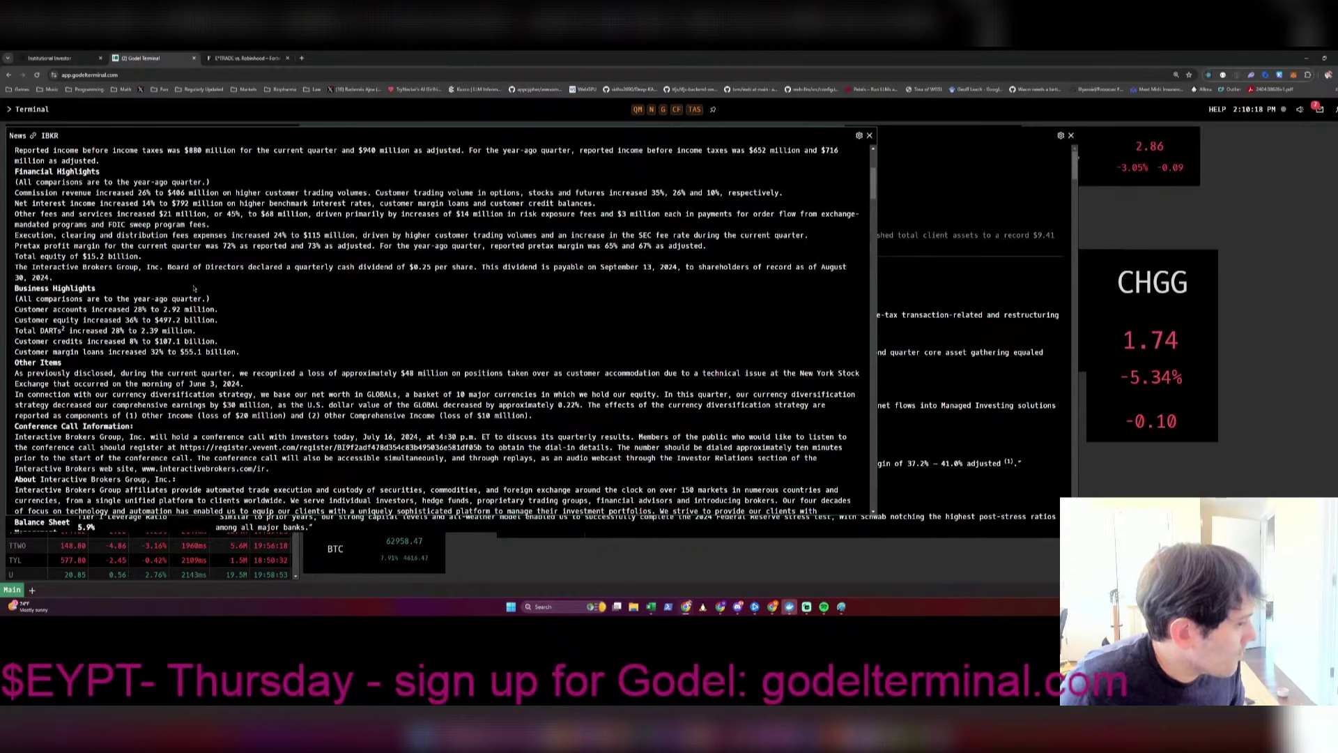
drag(118, 373, 450, 384)
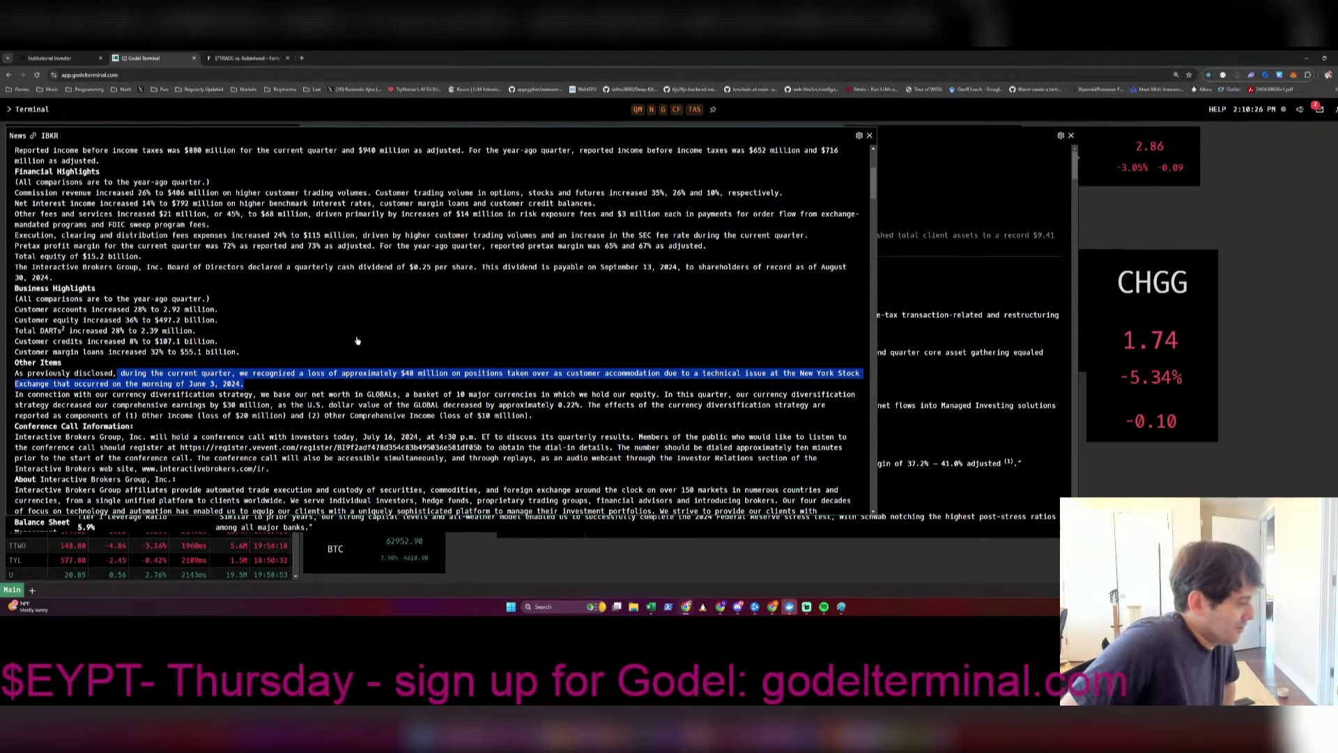
scroll(356, 340, down, 10)
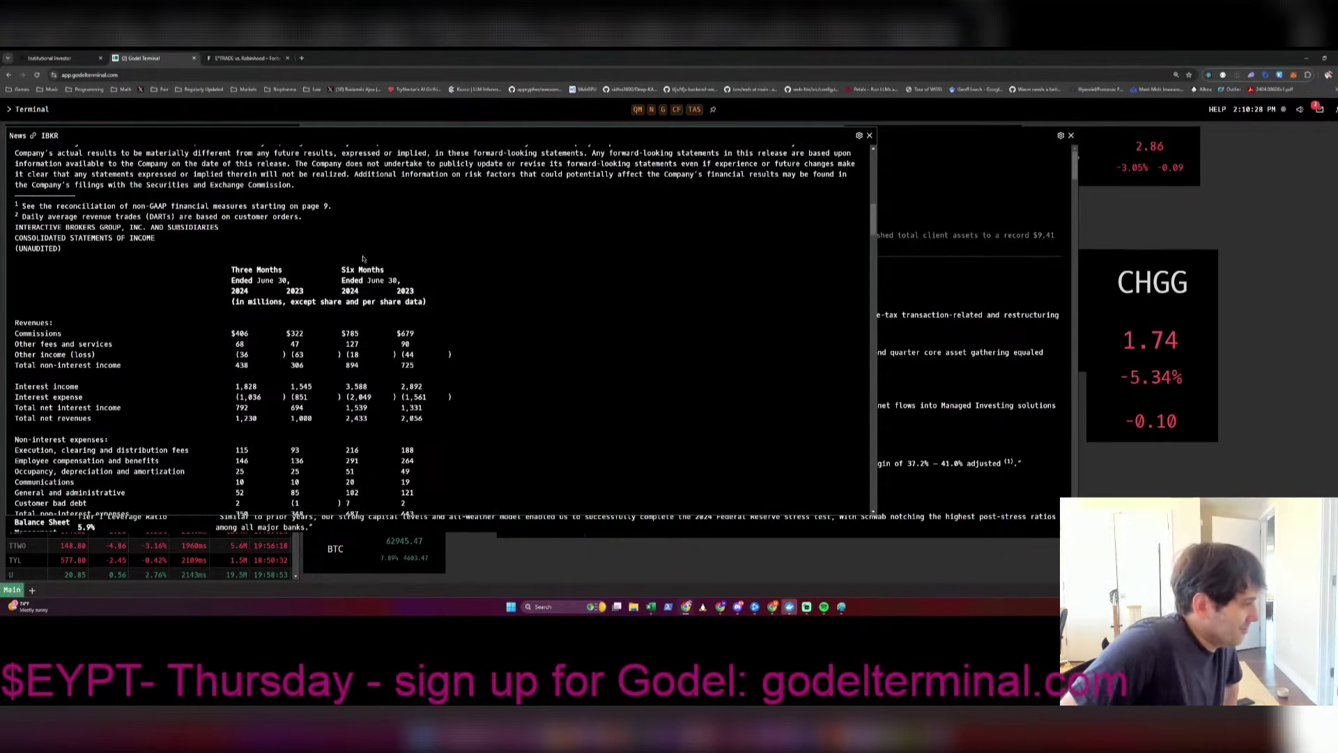
scroll(362, 258, down, 15)
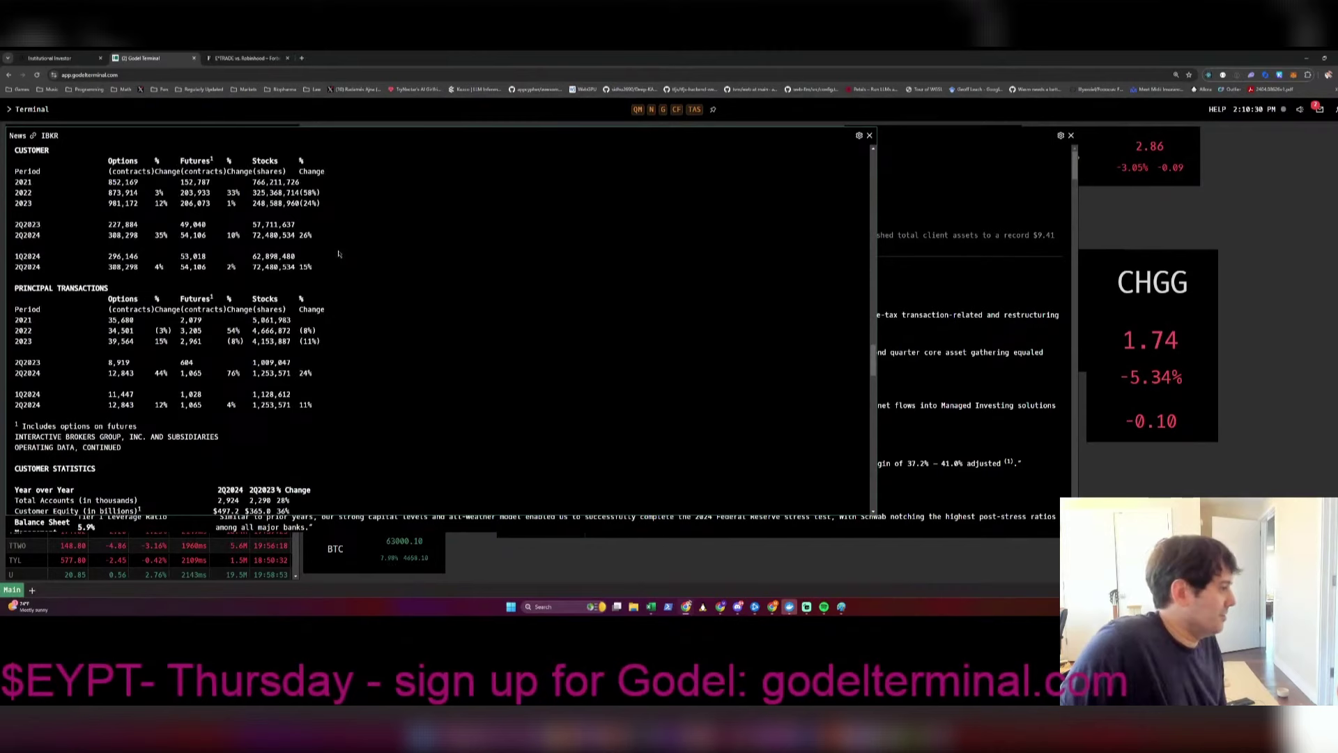
scroll(337, 263, up, 8)
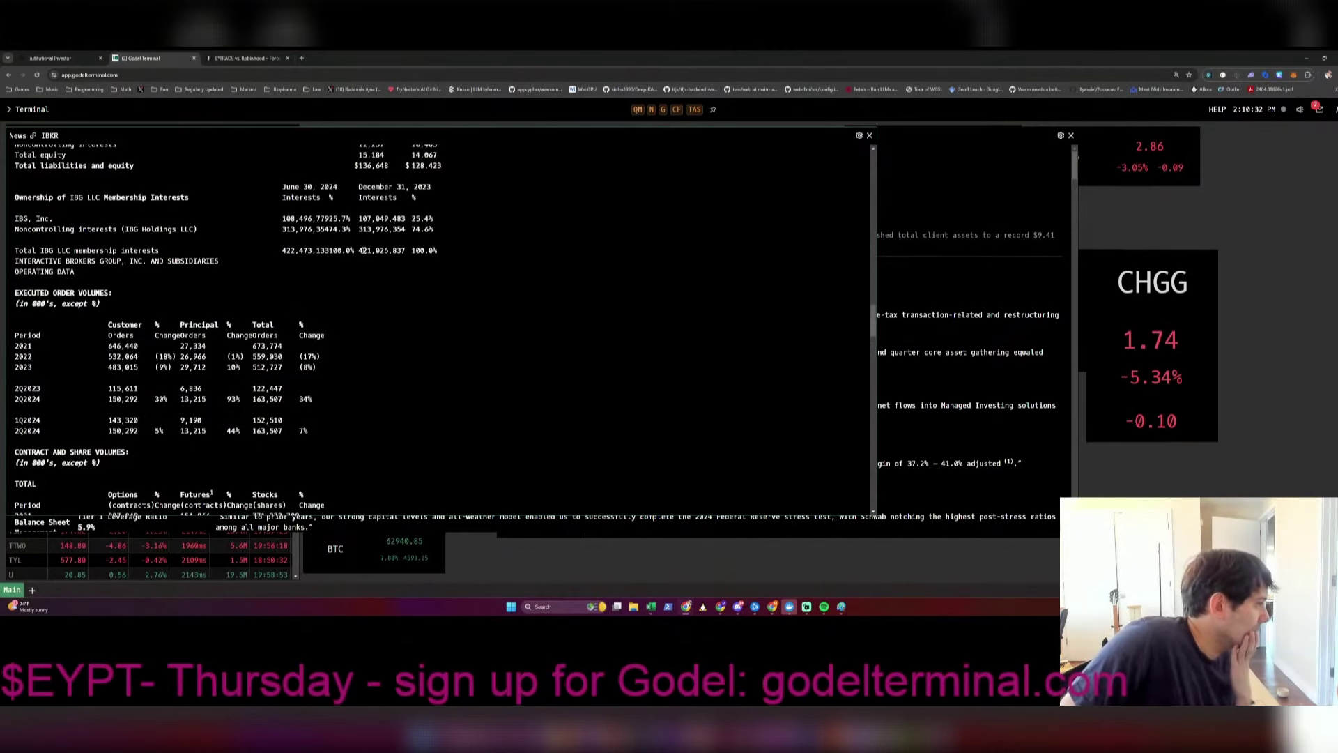
scroll(362, 250, down, 8)
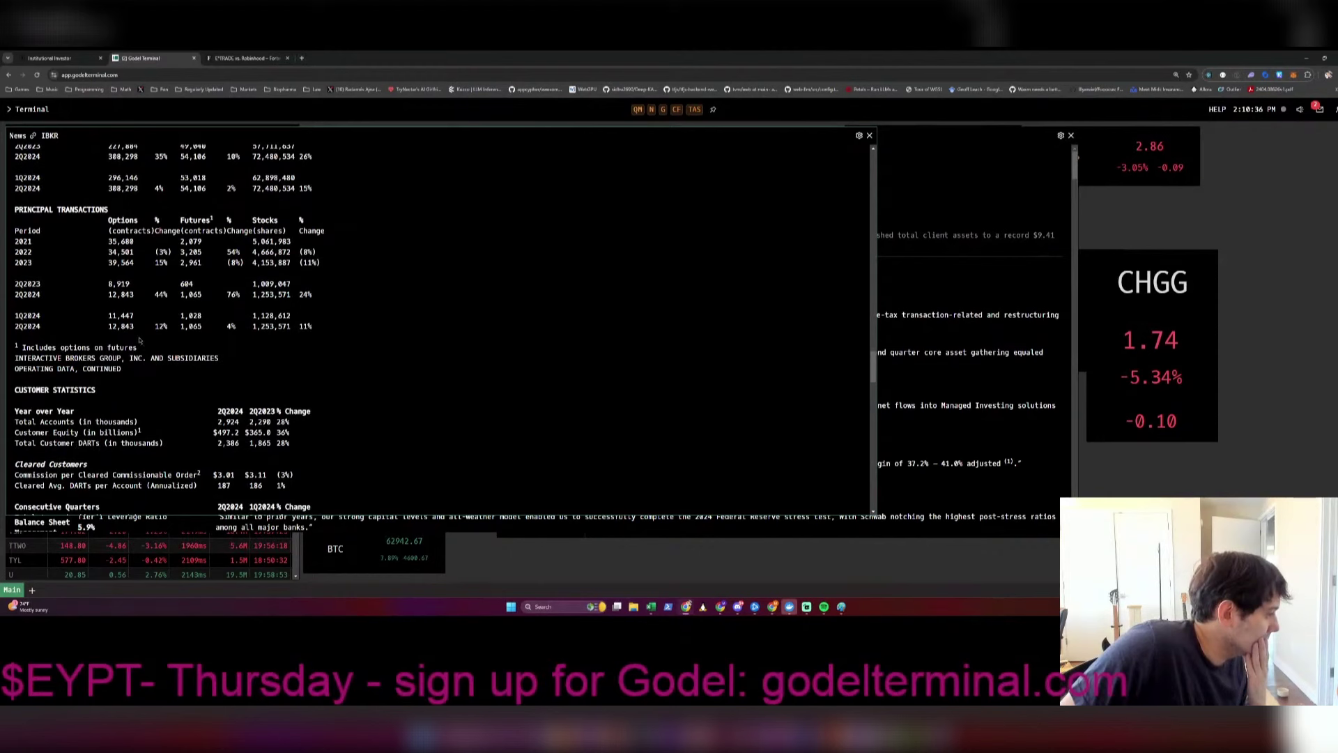
scroll(139, 340, down, 6)
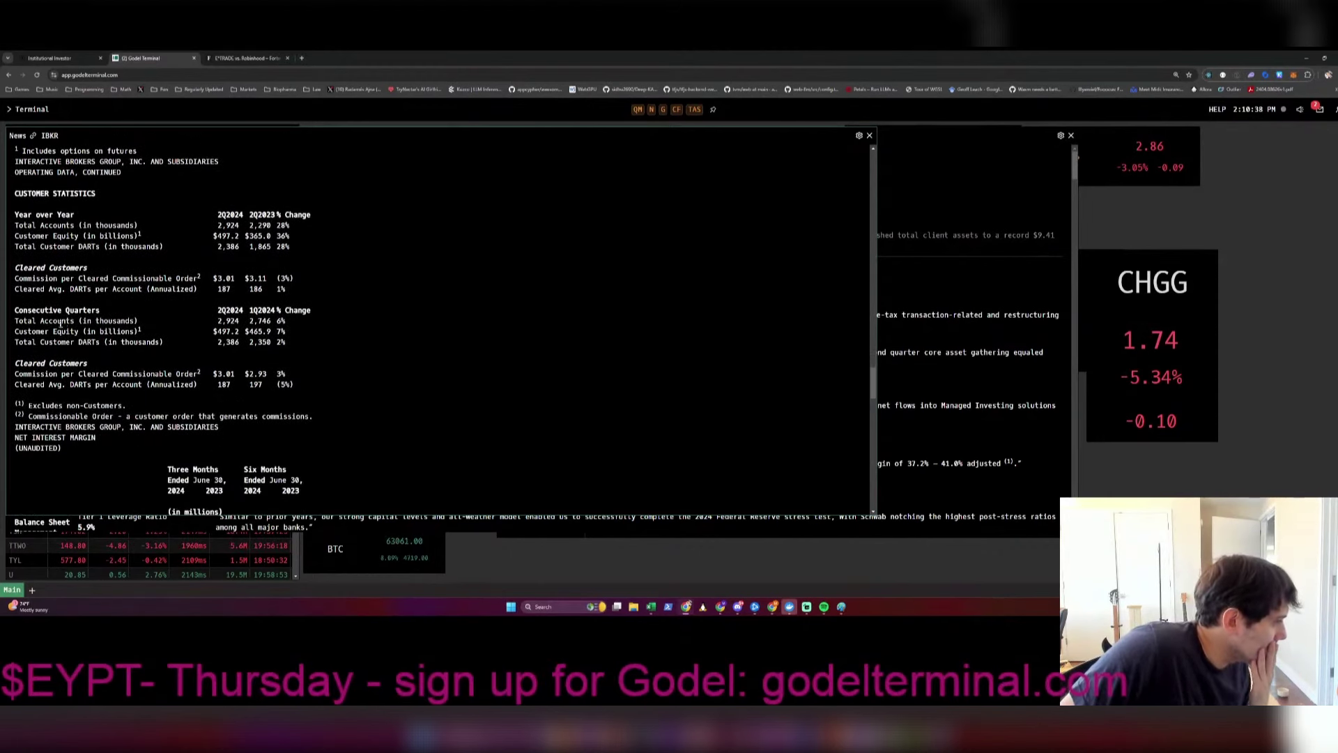
drag(52, 331, 286, 332)
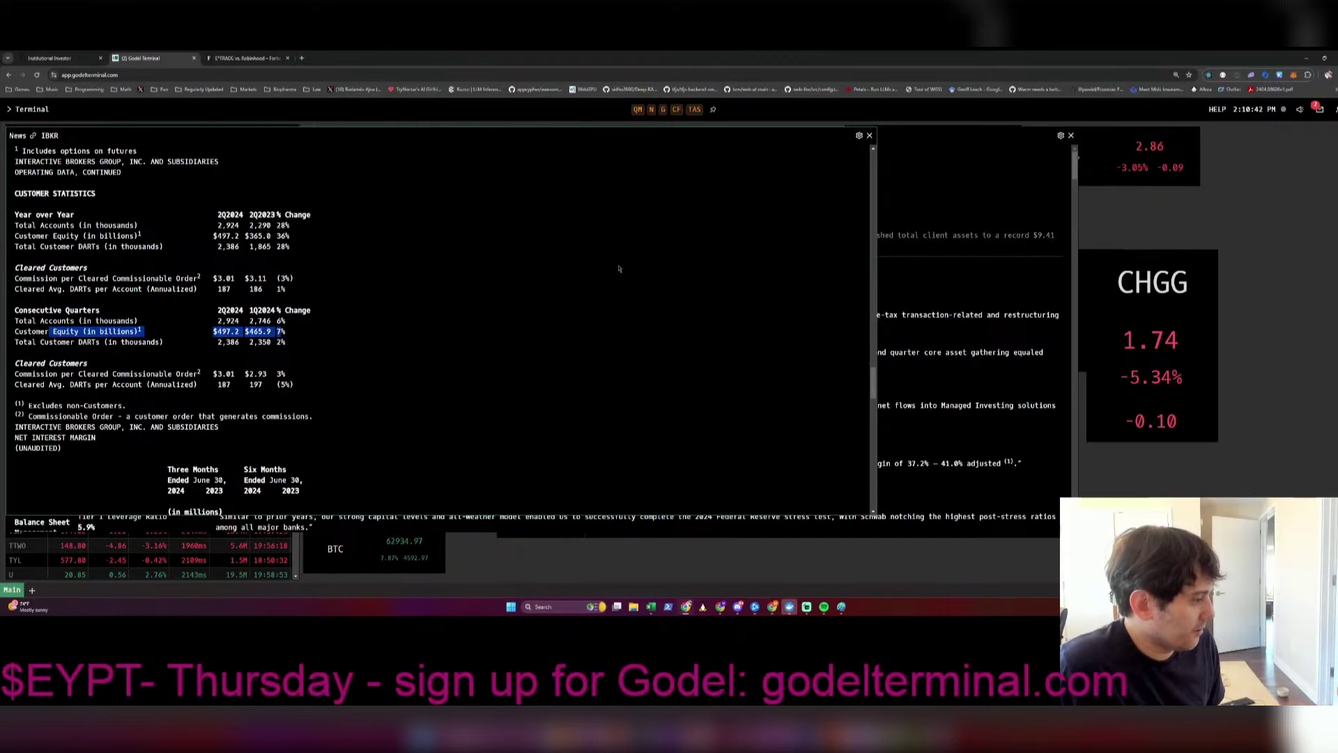
Step: Return to the HOOD workbook and enter 497 in C5 of the Brokers sheet for IBKR
key(alt+Tab)
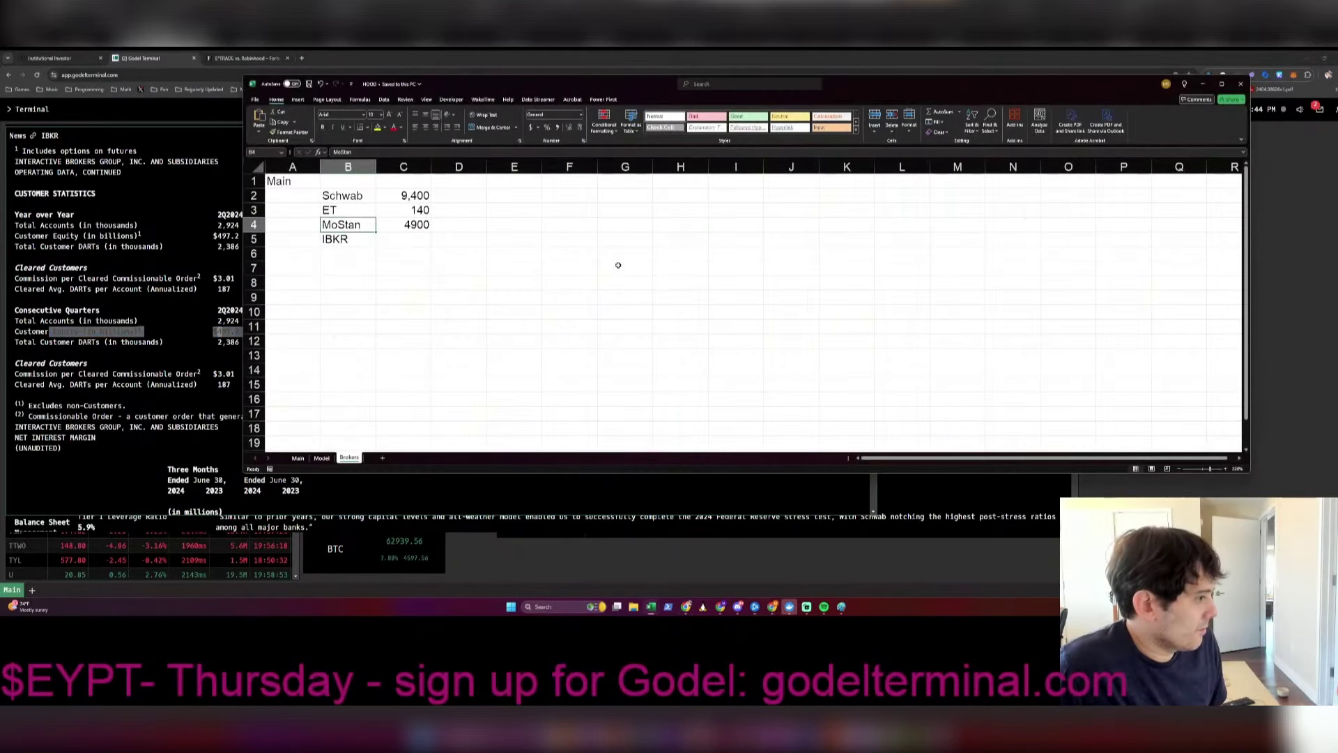
key(alt+Tab)
key(alt+Tab)
text(497)
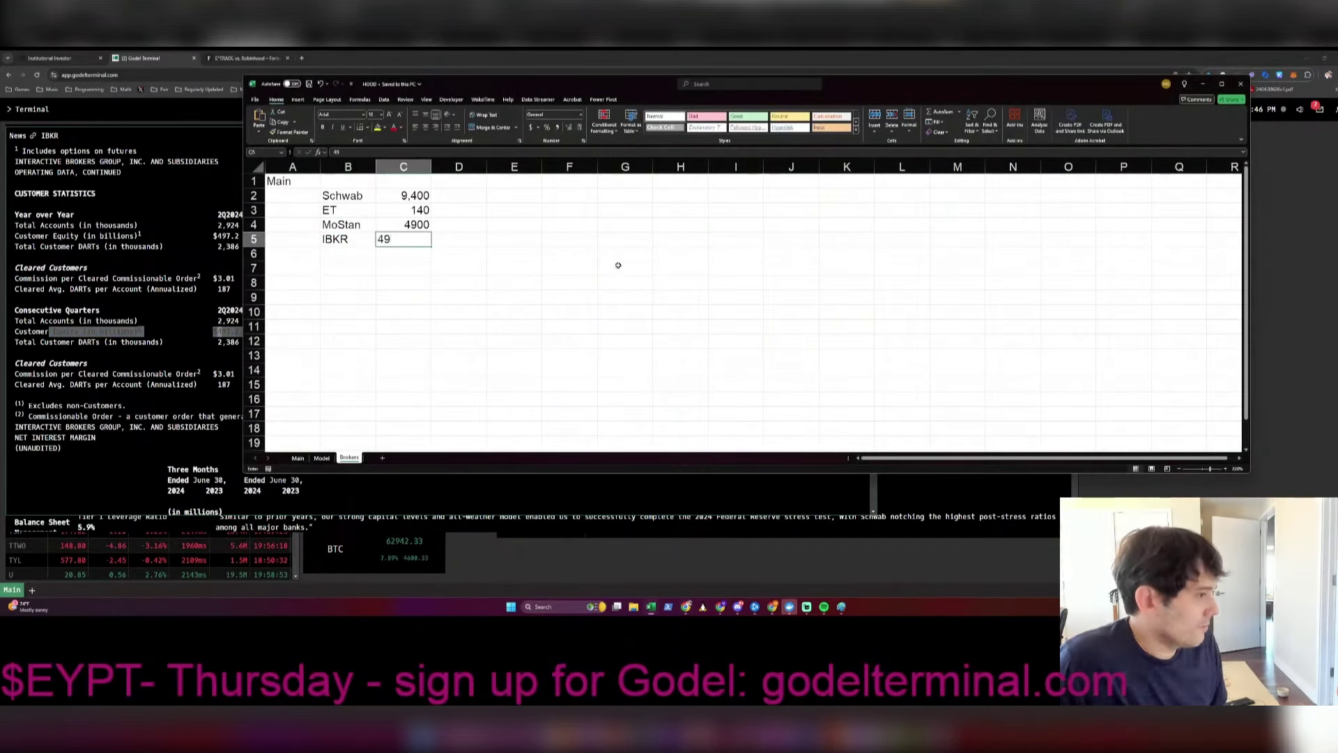
key(Return)
Step: Add a Total row in row 6 of the Brokers sheet, summing C2:C5 in C6
text(Total)
key(Tab)
text(=sum()
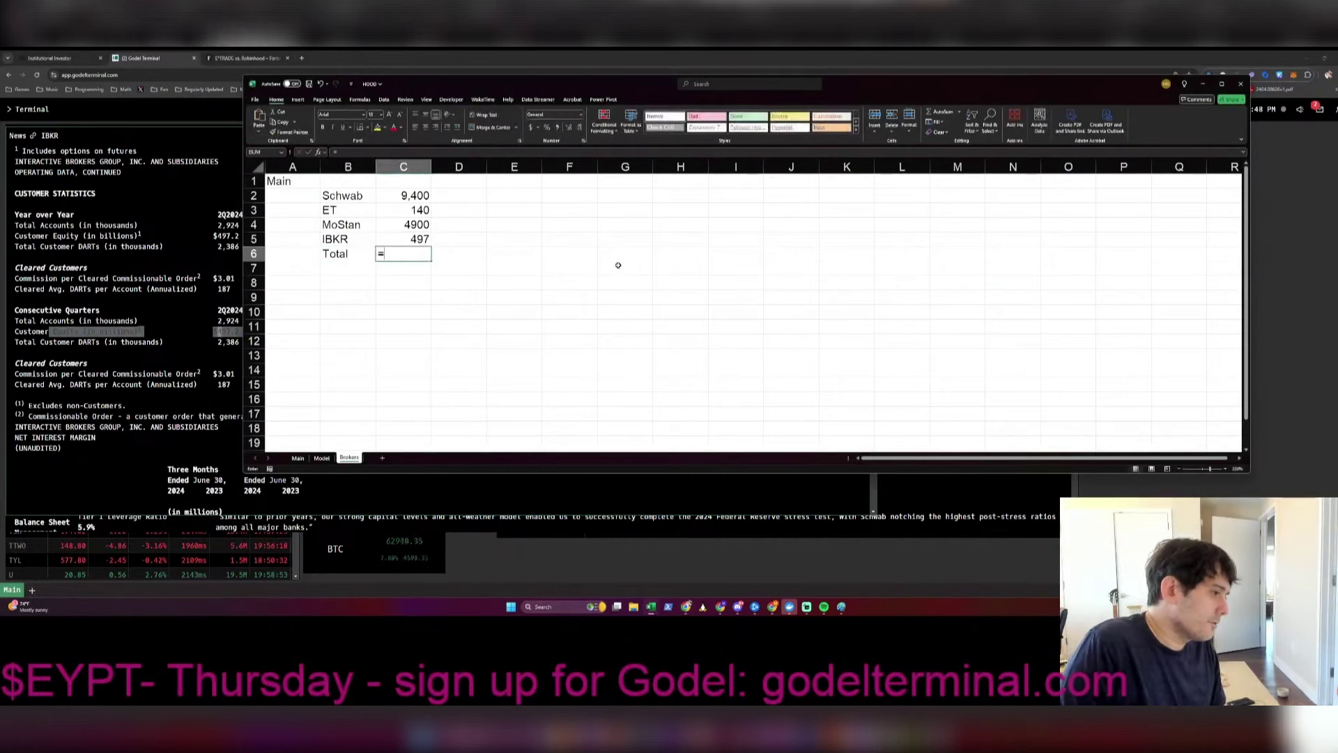
key(Up)
key(shift+Up)
key(shift+Up)
key(shift+Up)
key(ctrl+Return)
key(Right)
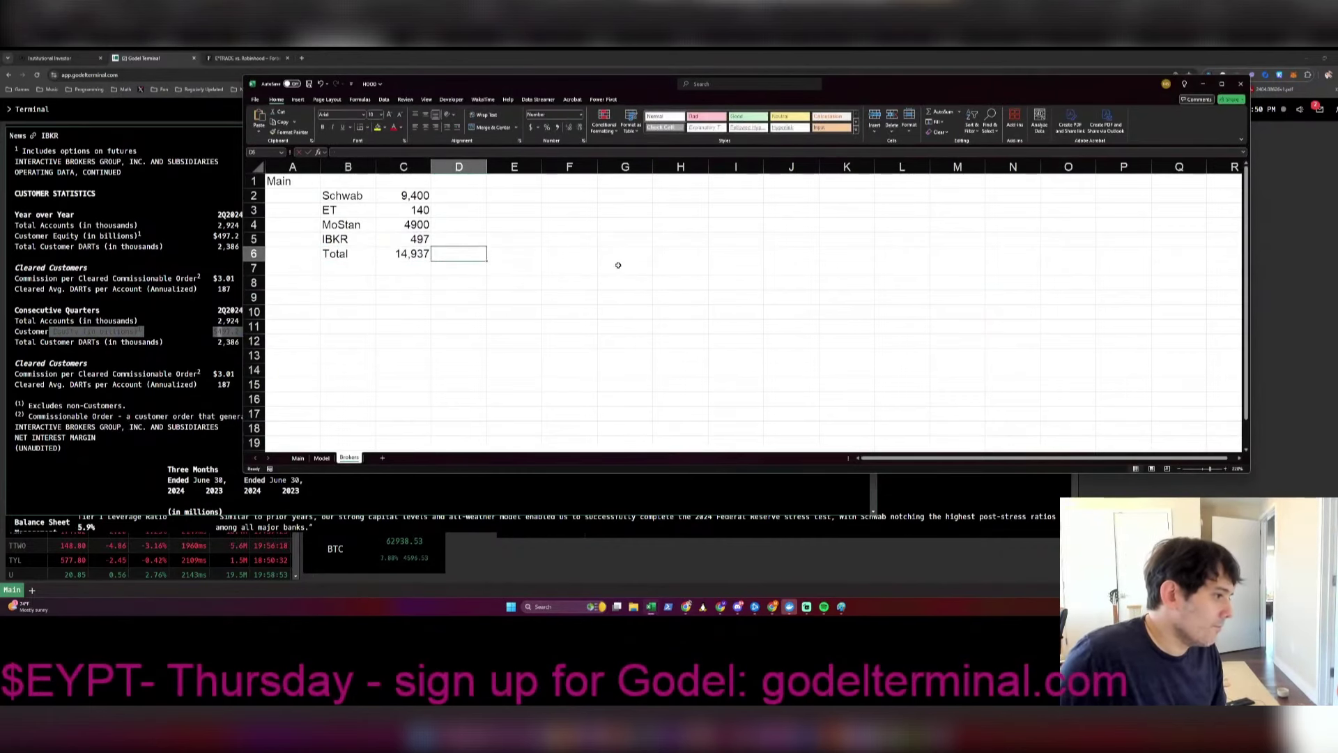
key(Up)
key(Up)
key(Up)
text(+)
key(Left)
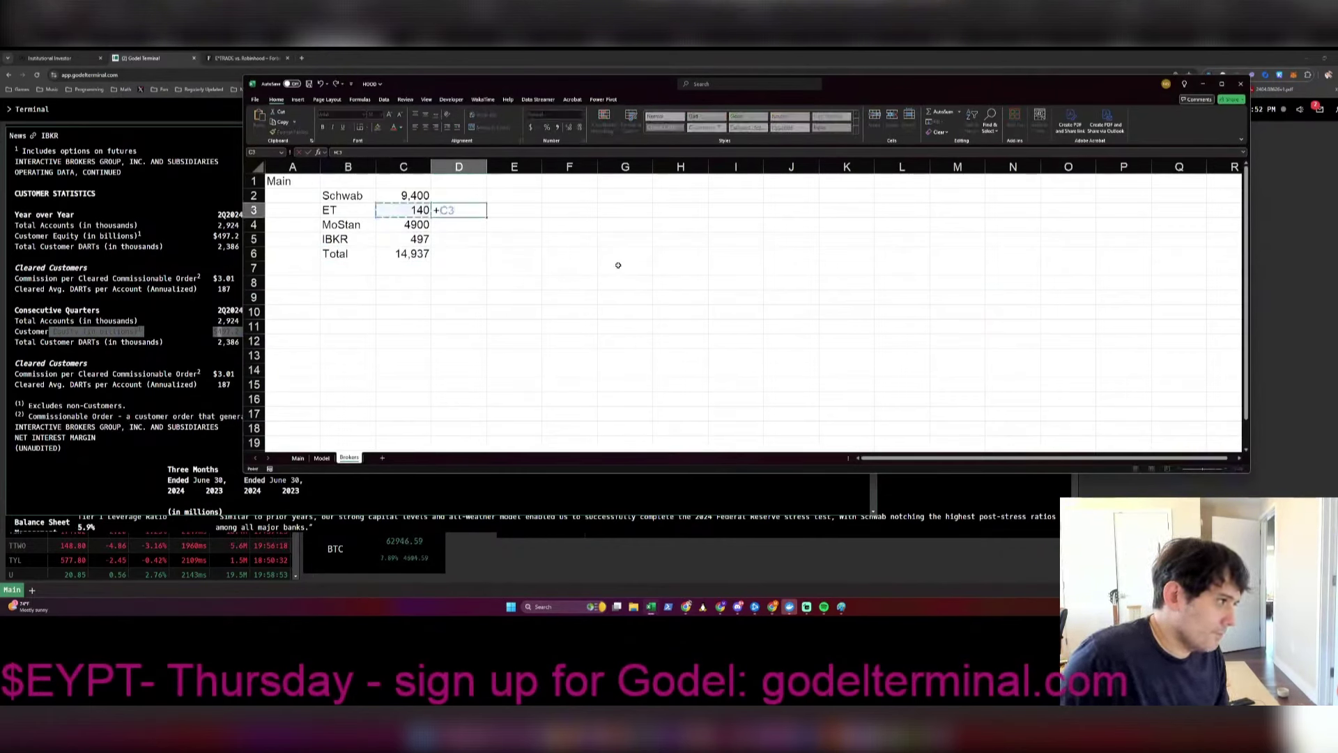
key(Escape)
Step: Replace the label of the 140 row in B3 with RH
key(Left)
key(Left)
key(BackSpace)
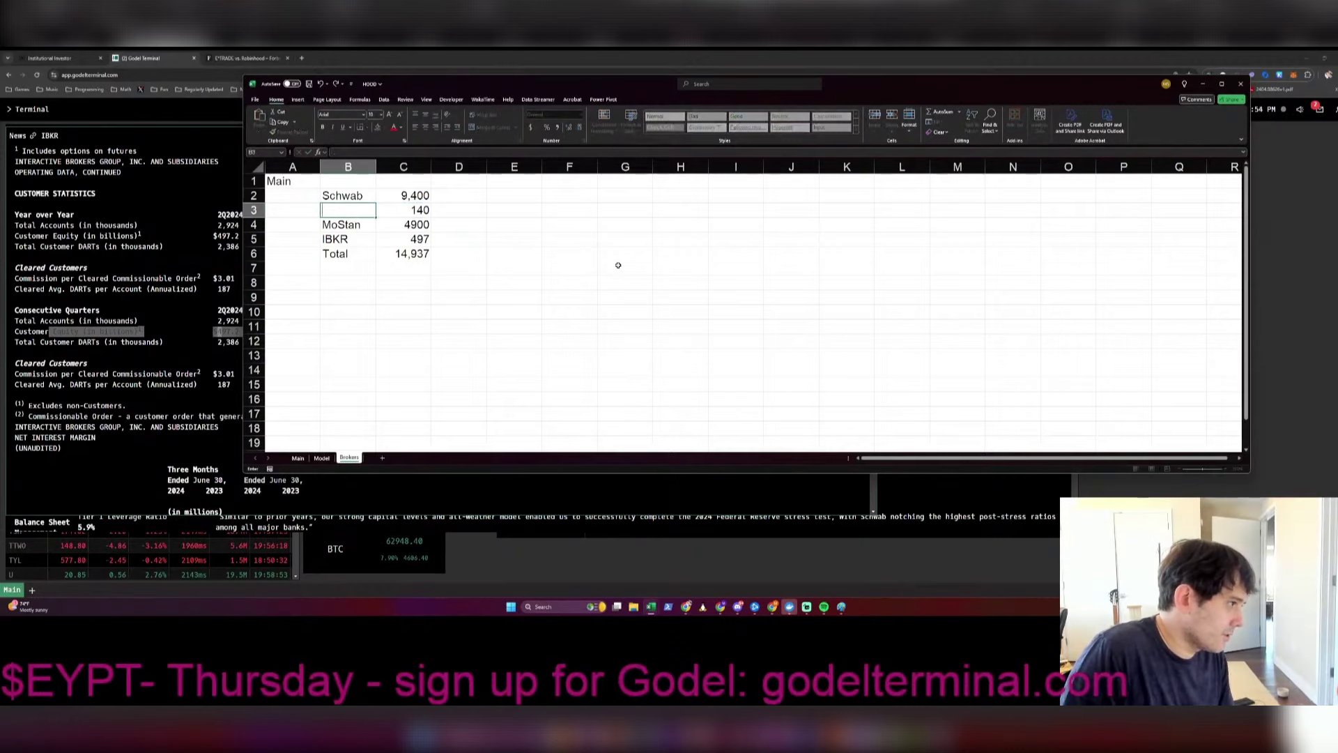
text(RH)
Step: Calculate RH's share of the total in D3 by dividing C3 by the Total cell C6
key(Right)
key(Right)
text(+)
key(Left)
text(/)
key(Left)
key(Down)
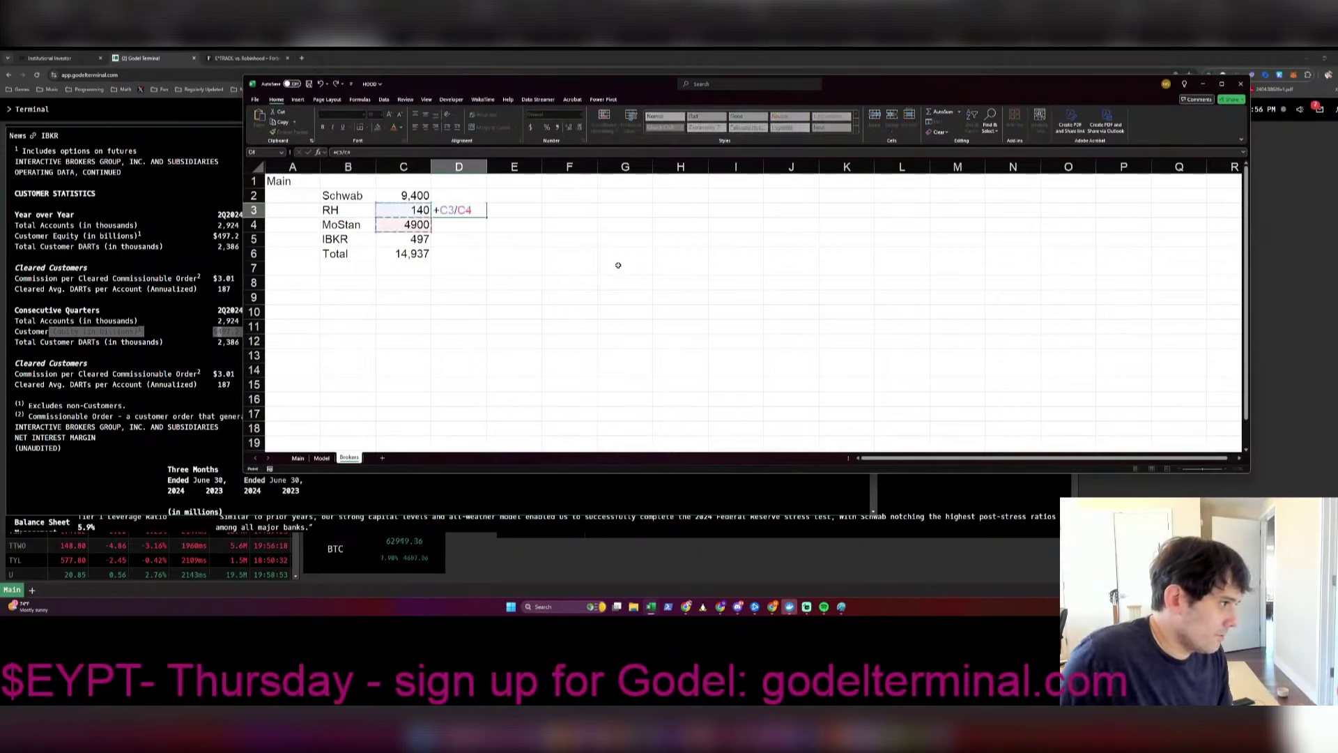
key(Return)
Step: Format the share in D3 as a percentage with one decimal place
key(Up)
key(ctrl+shift+5)
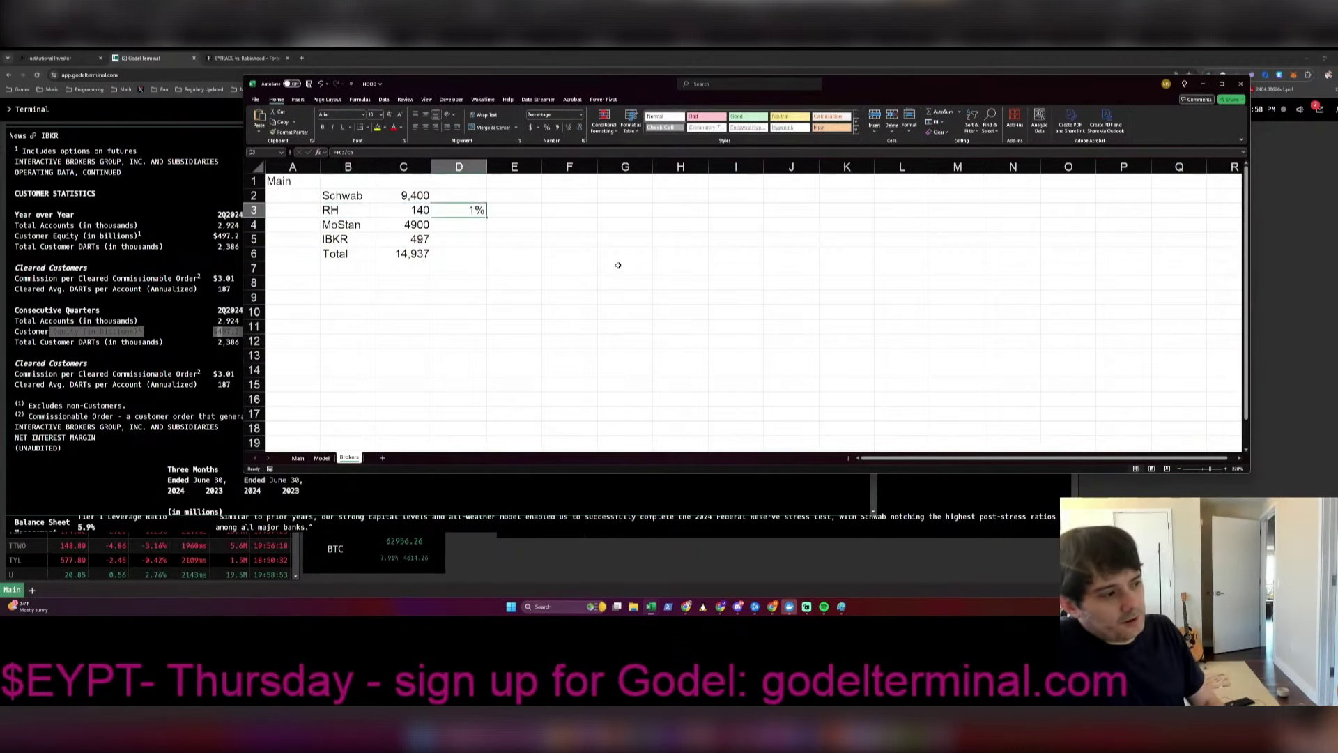
key(ctrl+1)
text(1)
key(Return)
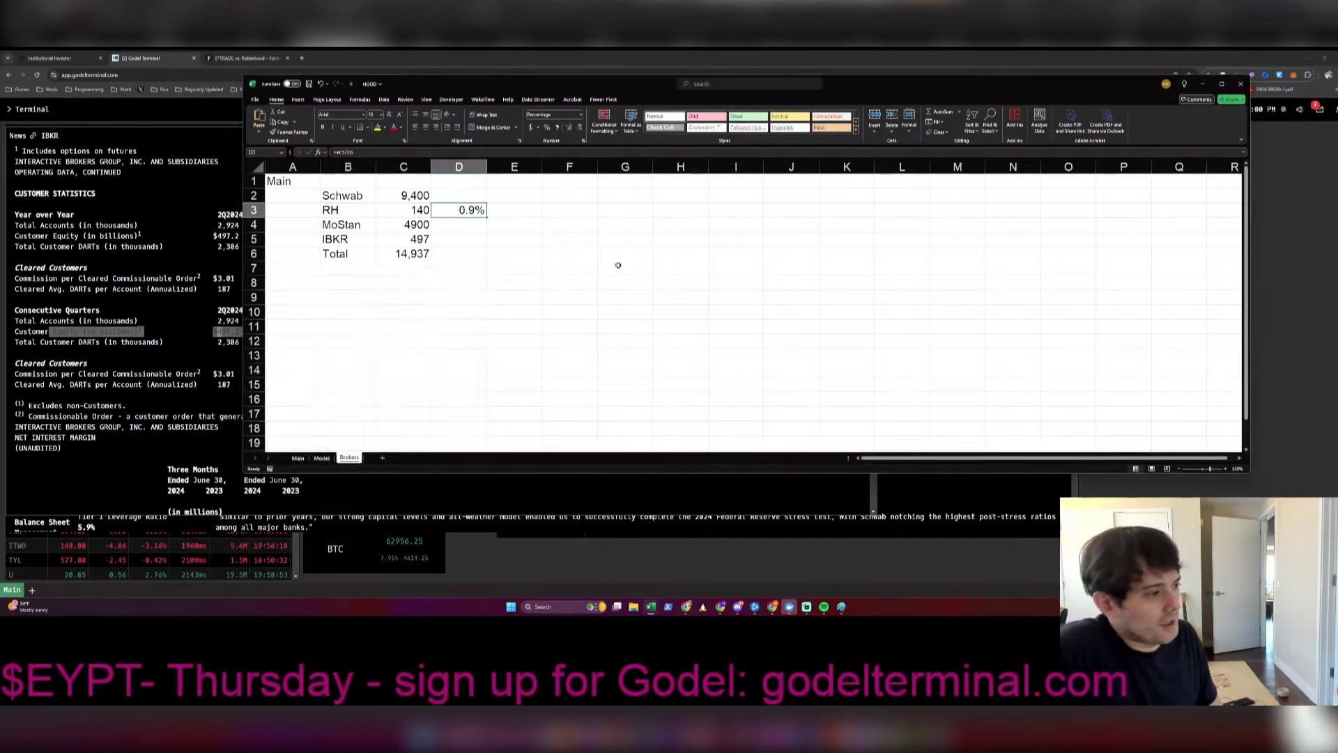
Step: Insert a new row above IBKR and label it Fidelity in B5
key(Down)
key(Down)
key(shift+space)
key(ctrl+shift+plus)
key(Left)
key(Left)
text(R)
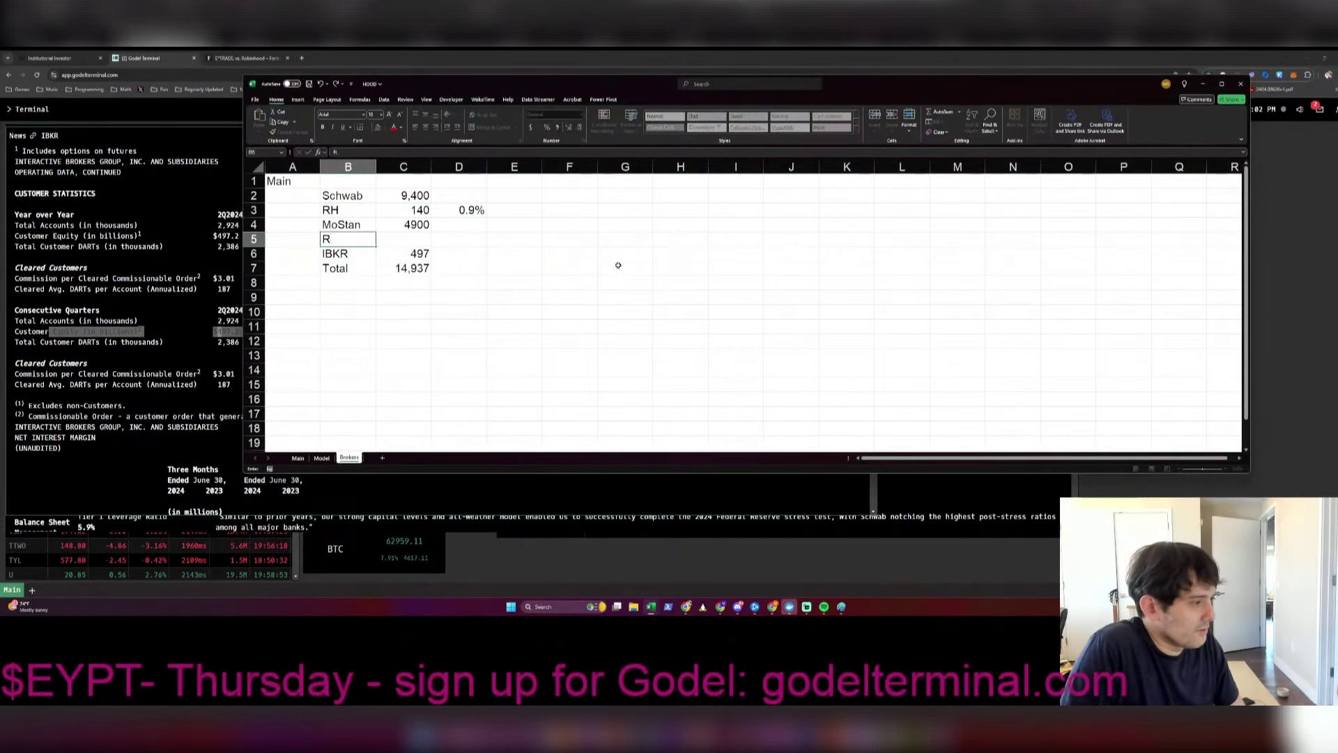
text(idelity)
key(Tab)
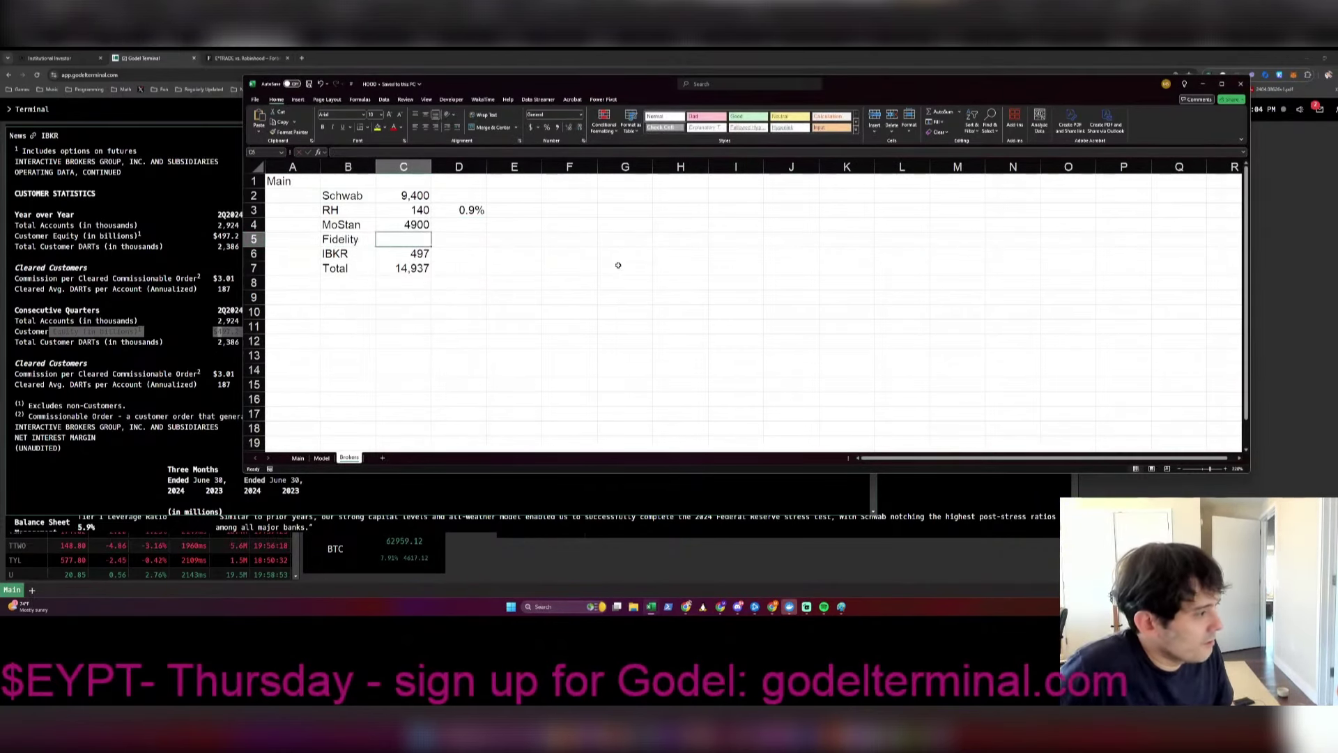
Step: Switch to the browser, search the web for "fidelity assets under custody", and review the results for Fidelity's asset figures
key(alt+Tab)
click(282, 58)
key(ctrl+l)
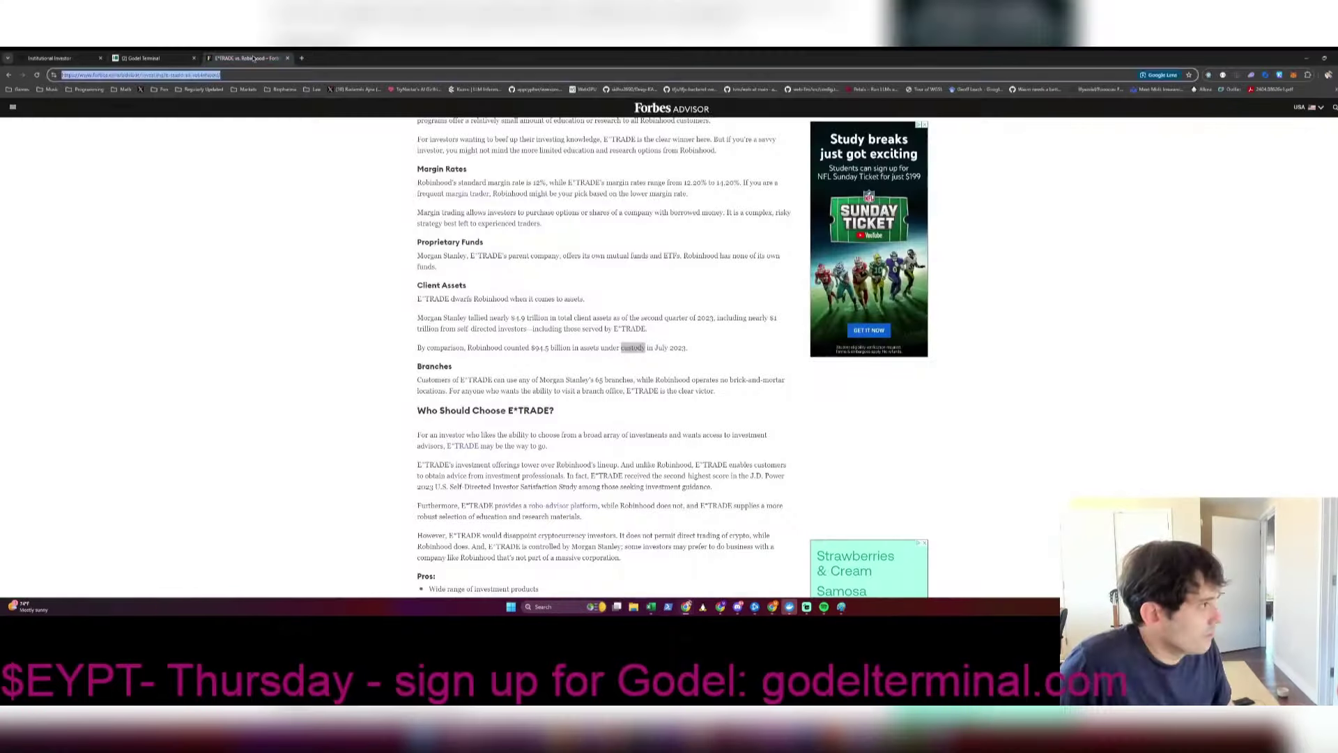
text(fidelity assets under)
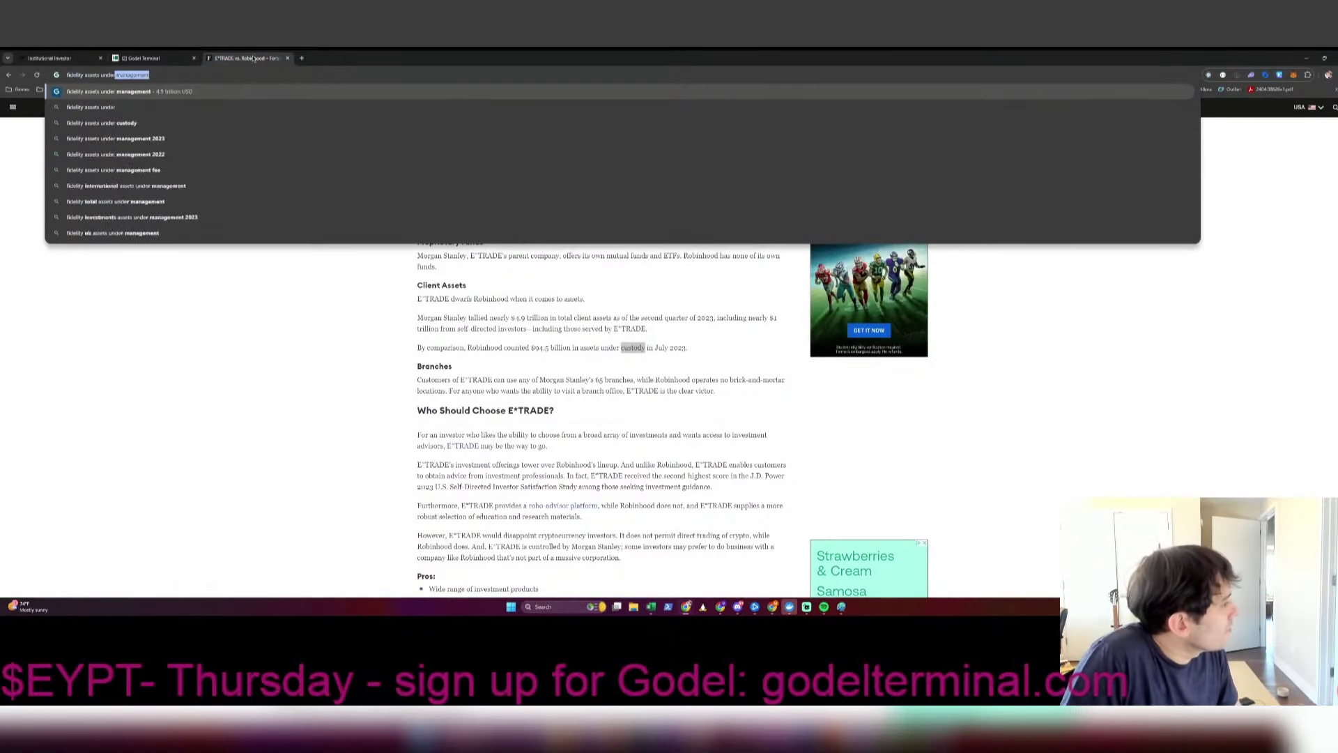
text( custody)
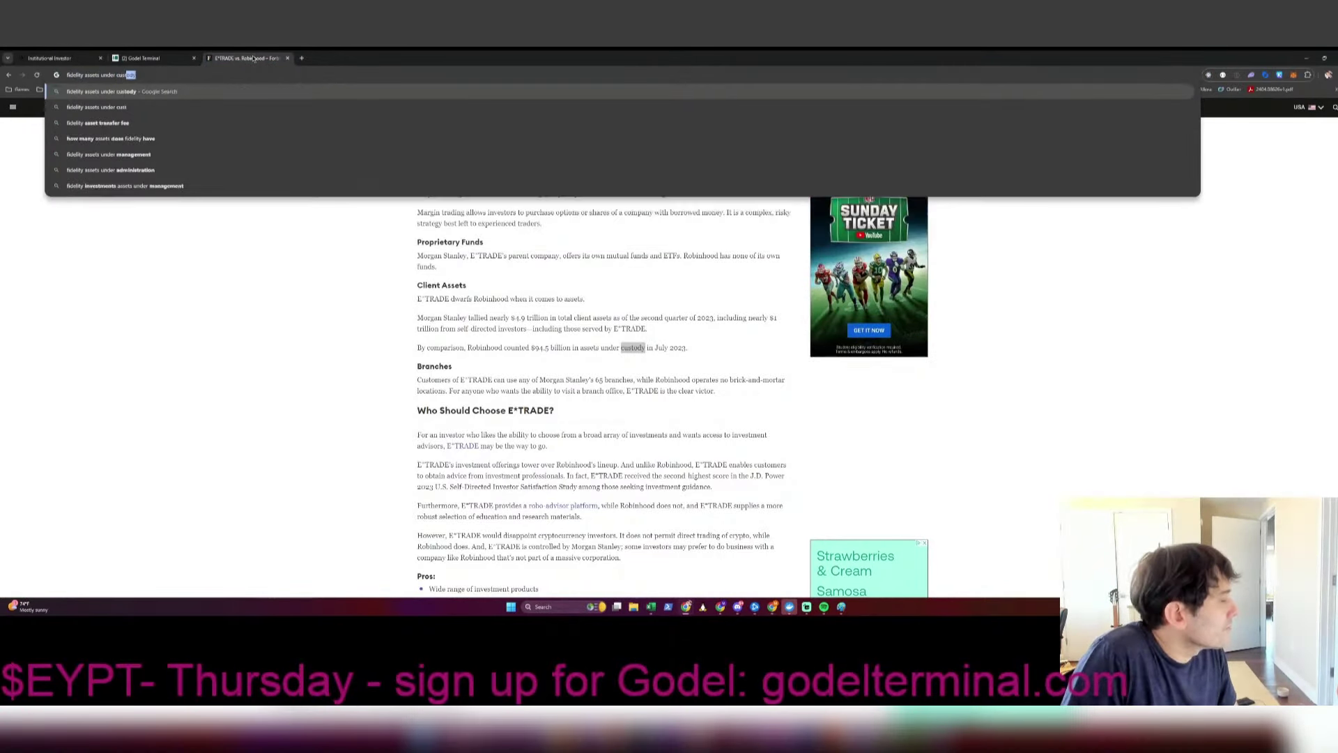
key(Return)
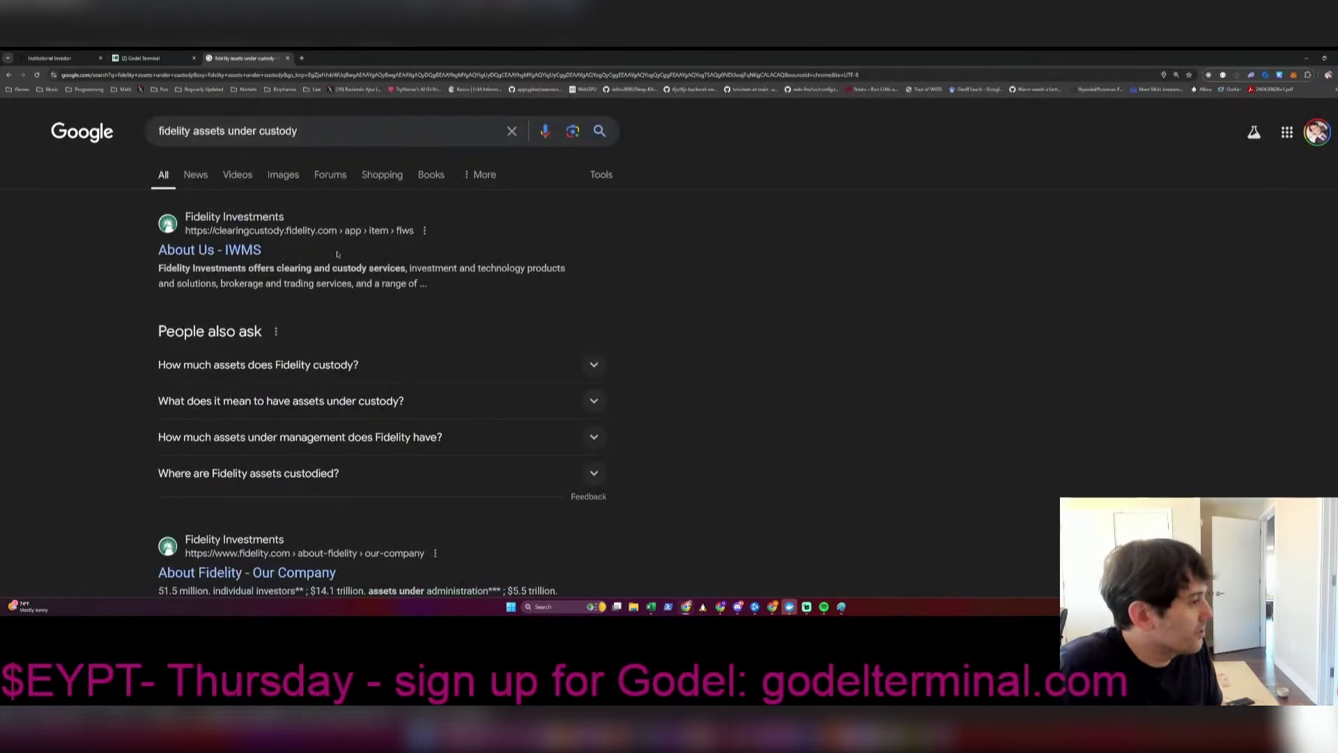
scroll(343, 248, down, 3)
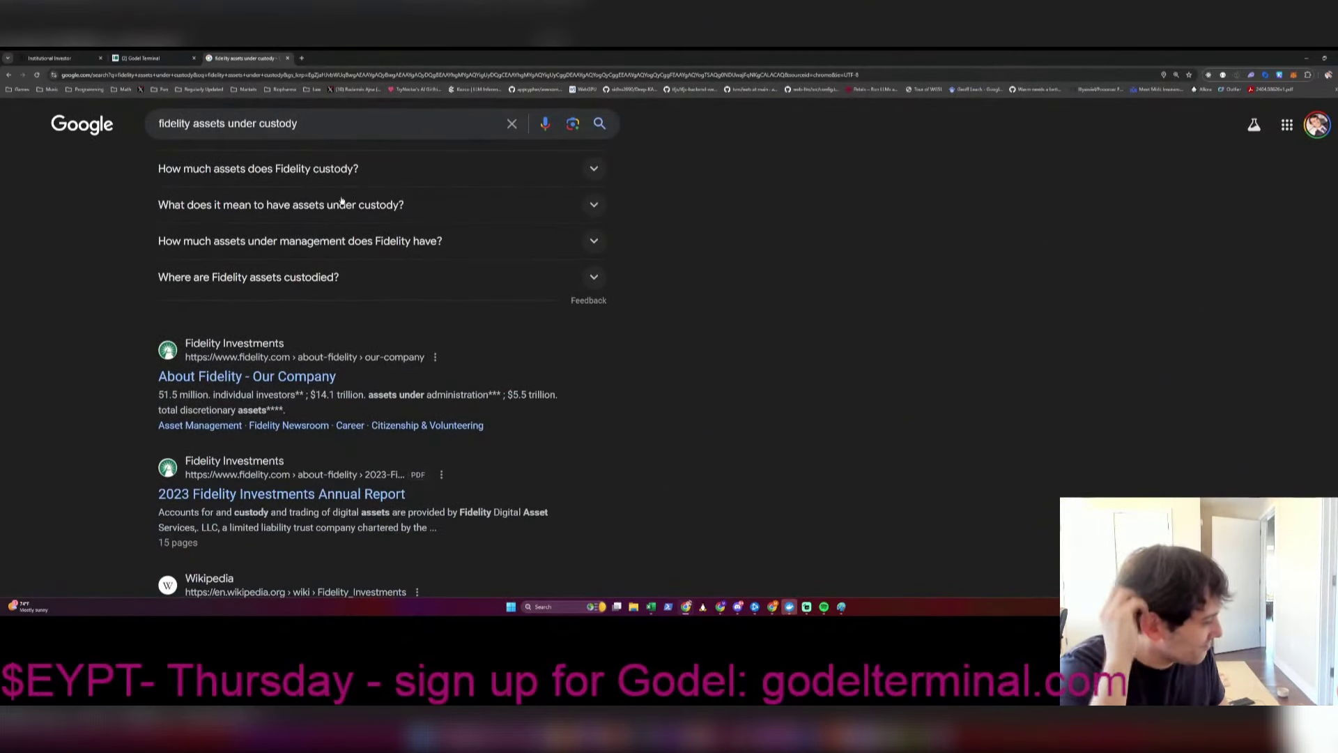
Step: Return to the HOOD workbook and enter 5500 in C5 as Fidelity's assets
key(alt+Tab)
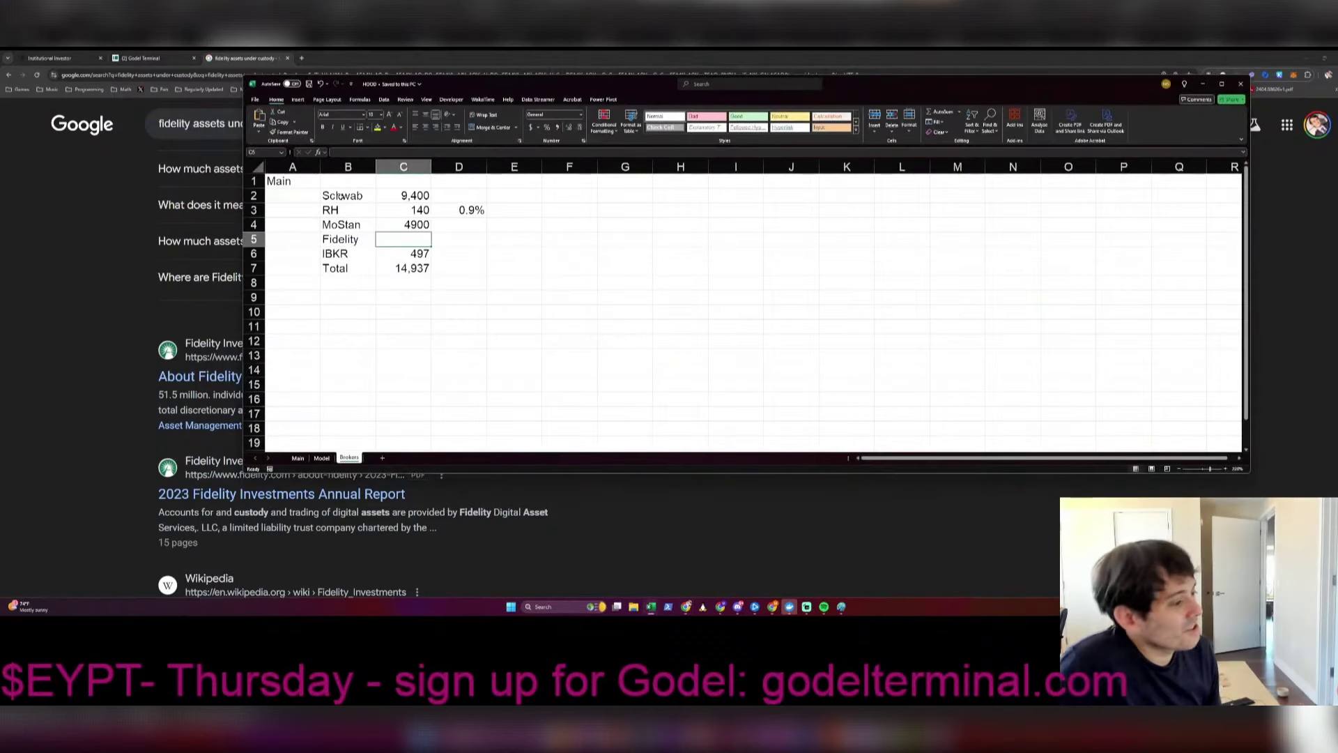
text(0)
key(Left)
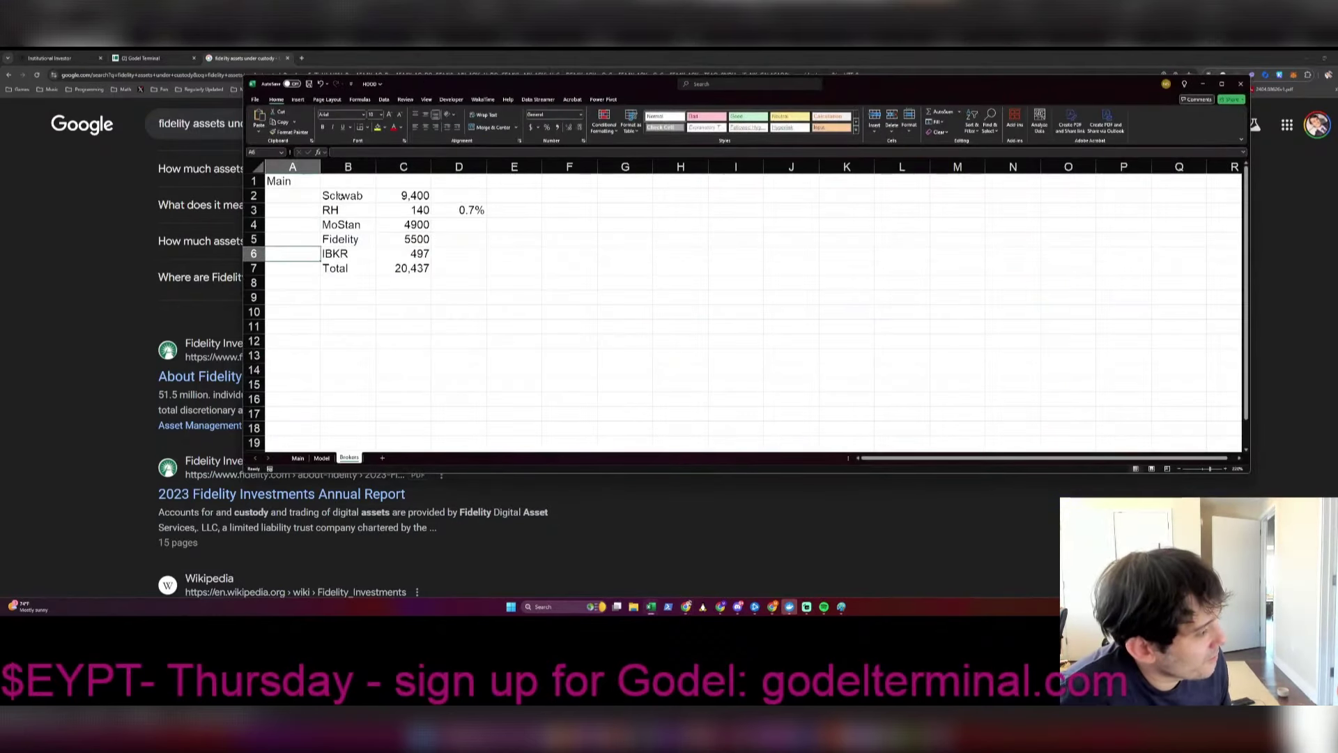
Step: Format the MoStan and Fidelity values in C4:C5 as numbers with a thousands separator and no decimals
key(Up)
key(Right)
key(ctrl+1)
key(Down)
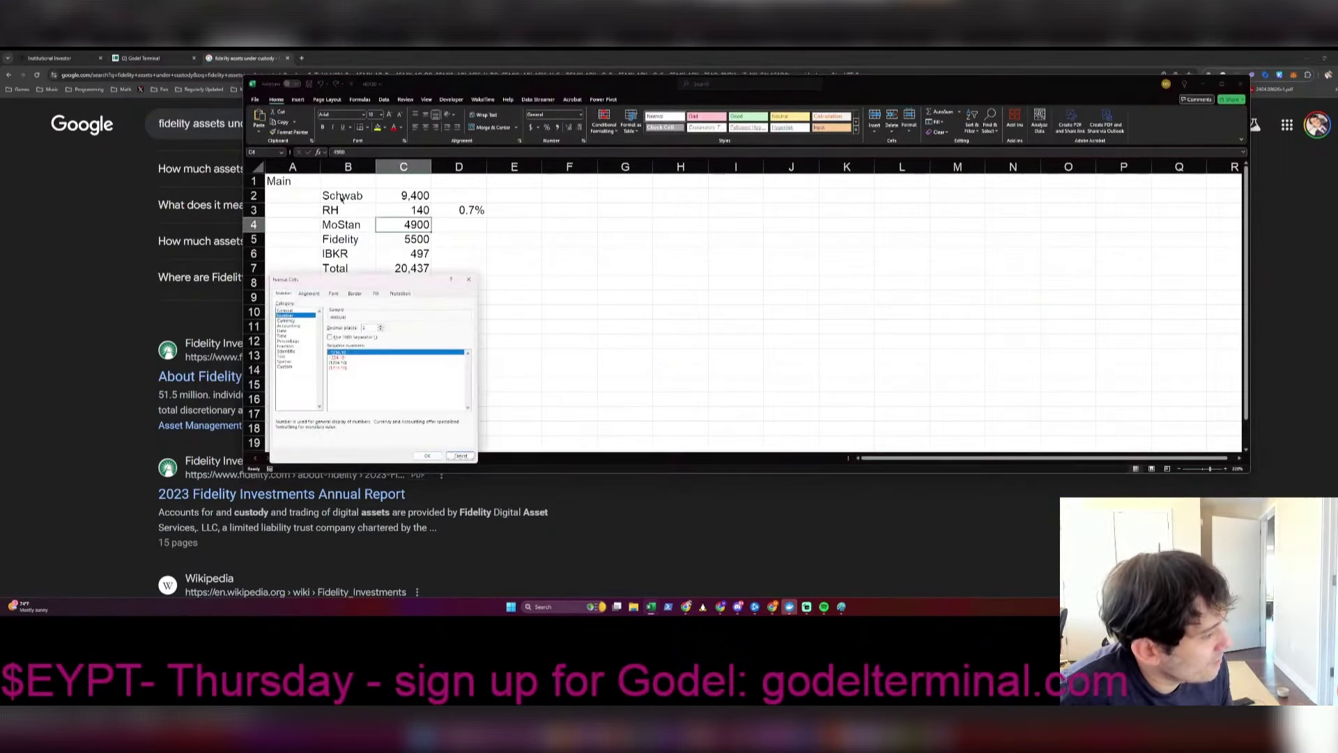
key(Return)
key(shift+Down)
key(ctrl+1)
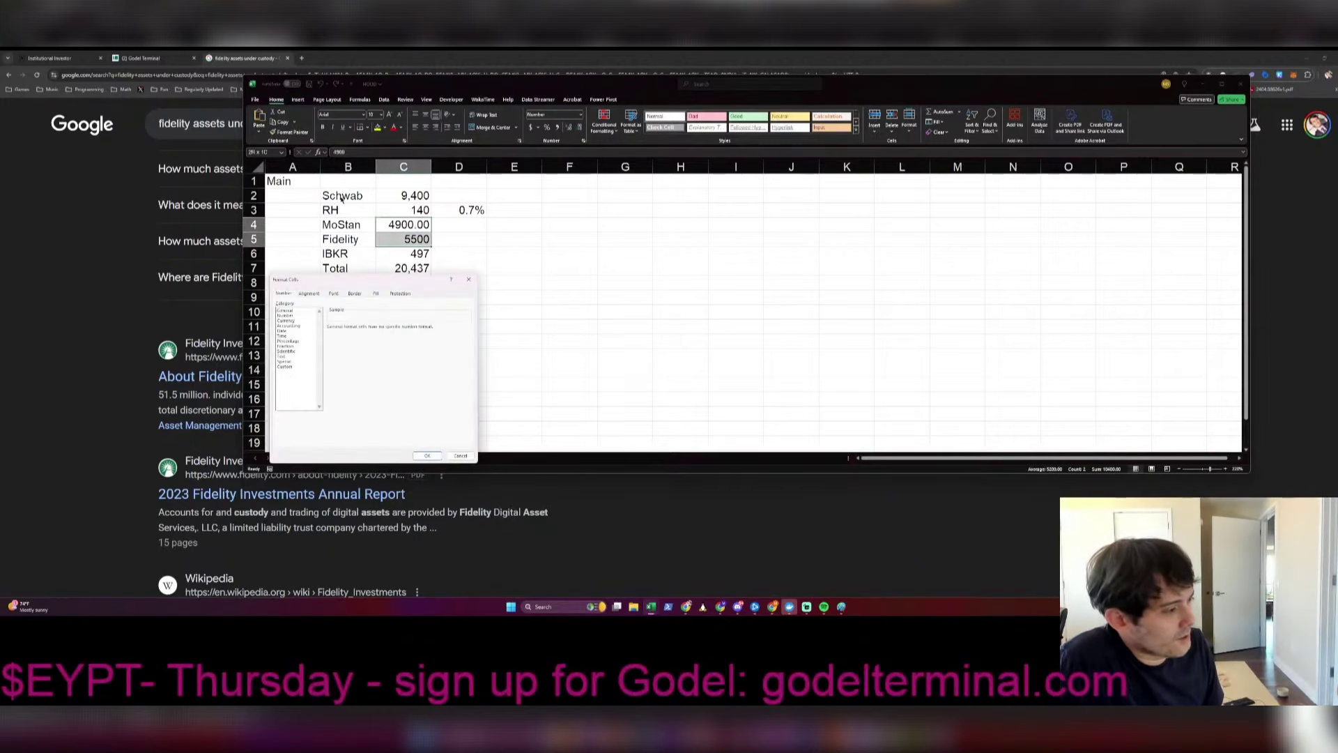
key(Down)
key(Return)
key(shift+Up)
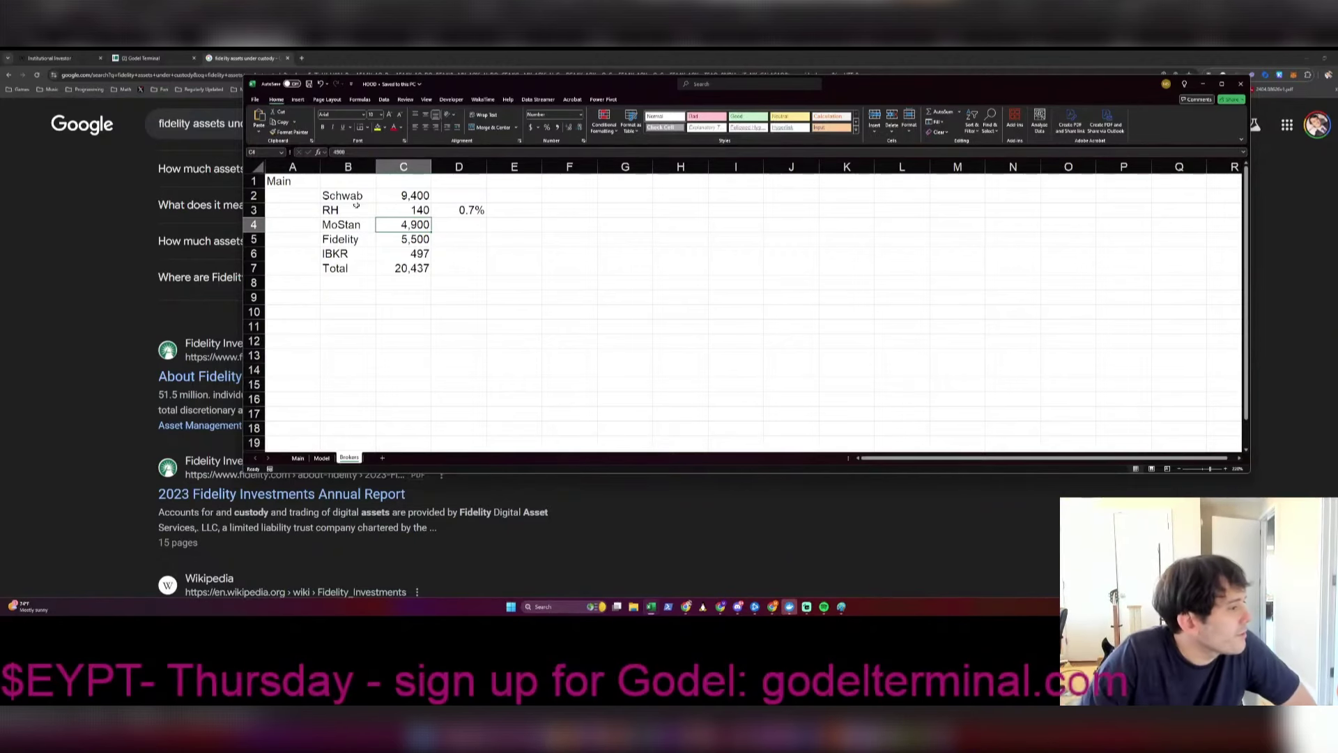
Step: Fit column A's width to its contents and hyperlink the Main text in A1 to the Main sheet
double_click(319, 167)
click(279, 181)
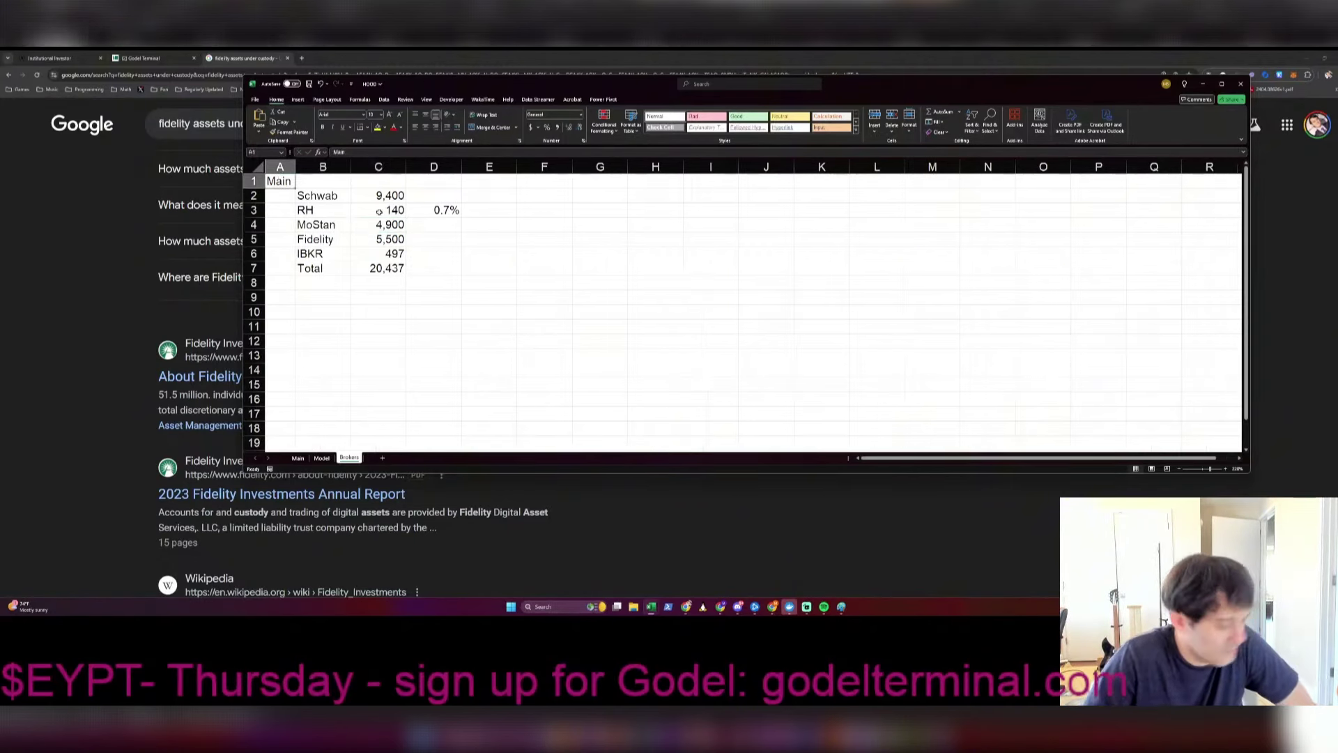
key(ctrl+k)
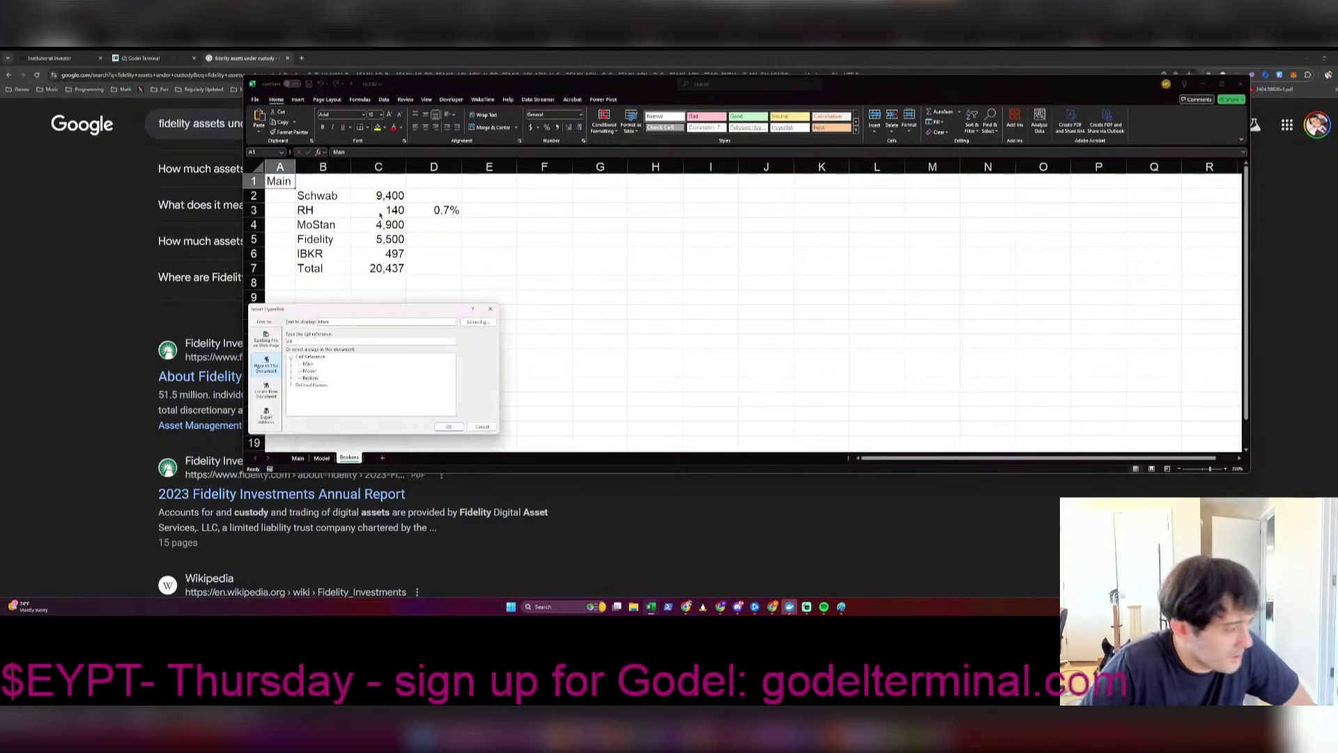
double_click(310, 364)
click(465, 252)
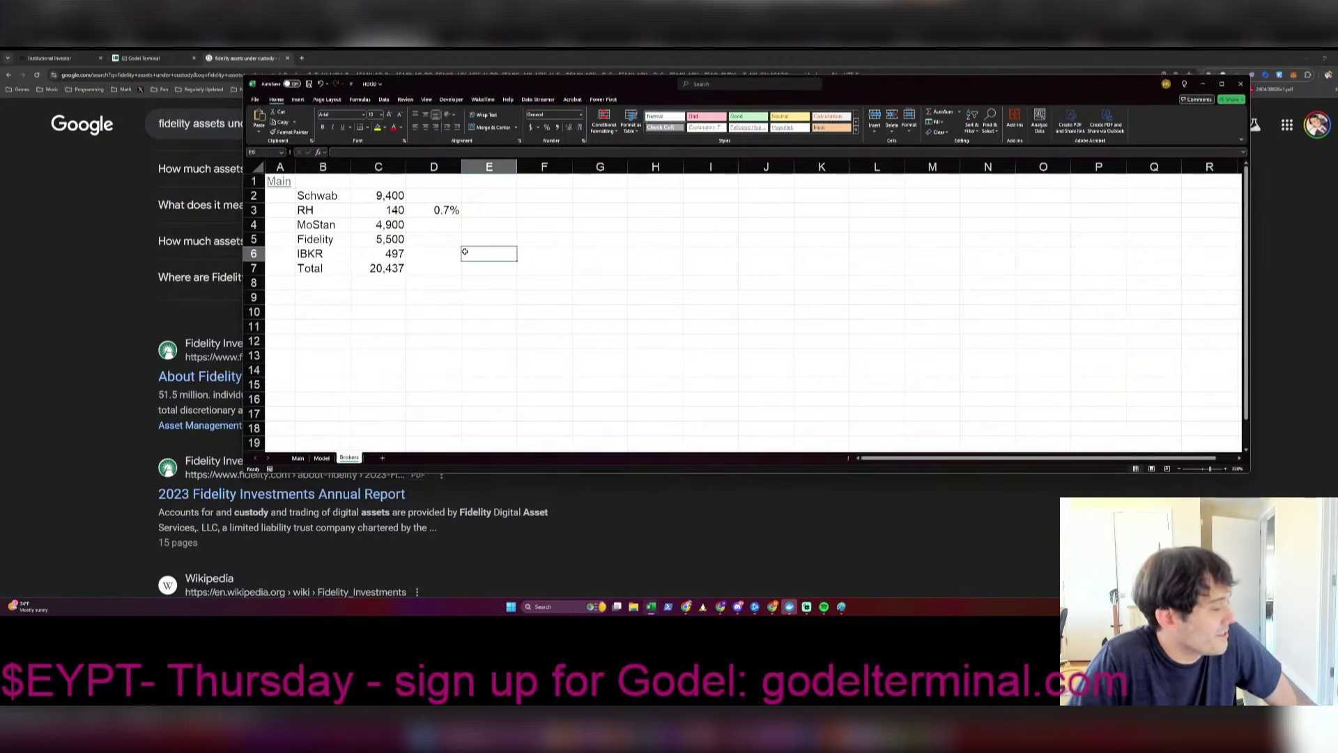
Step: Switch to the Model sheet and go to the Q224 Options Contracts value in L4
key(ctrl+Page_Up)
key(Down)
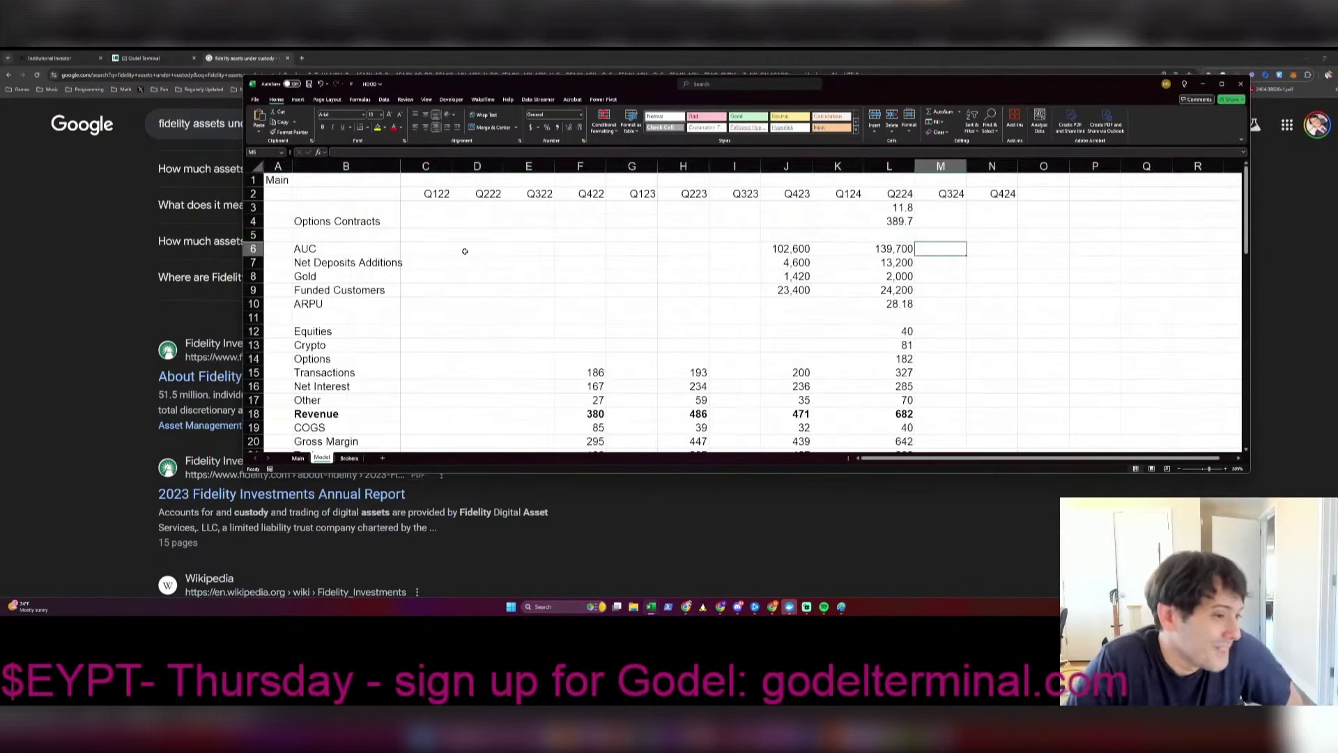
key(Up)
key(Up)
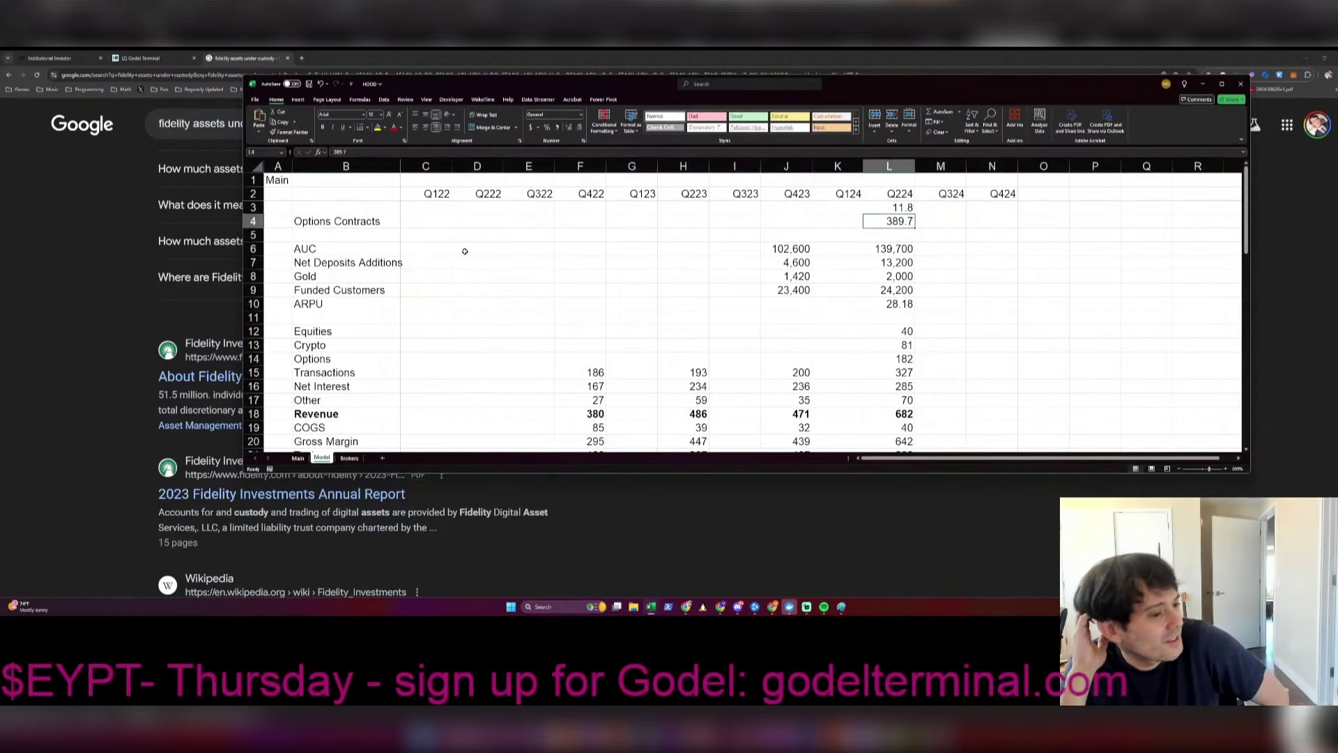
Step: In L5, calculate Q224 AUC divided by Funded Customers with a formula
key(Down)
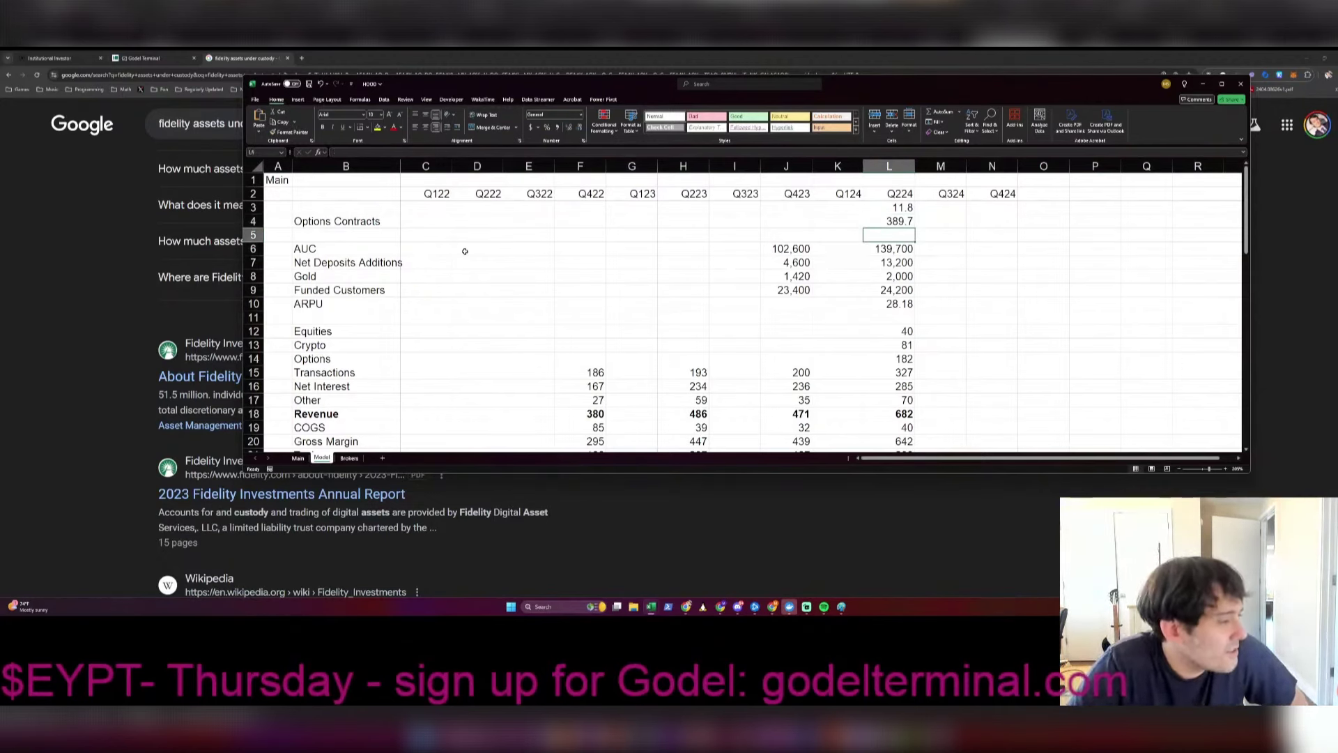
text(+)
key(Down)
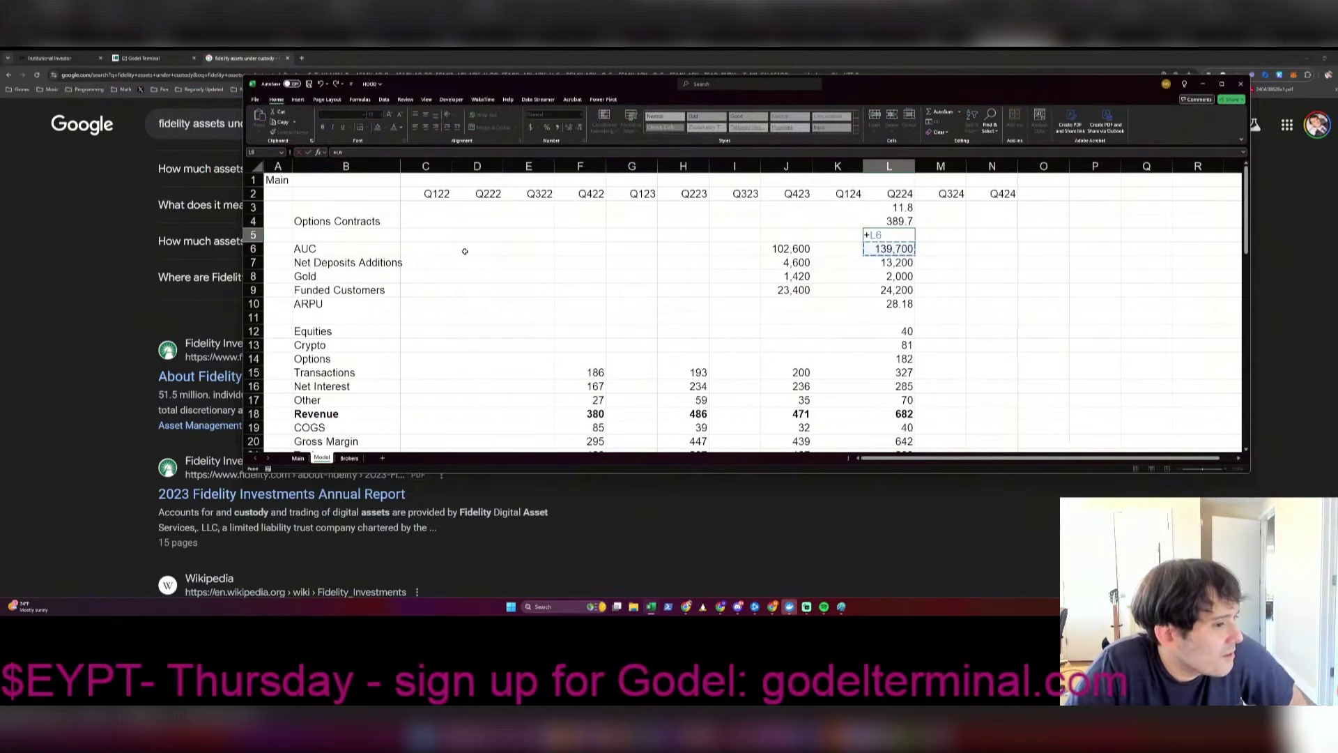
text(/)
key(Down)
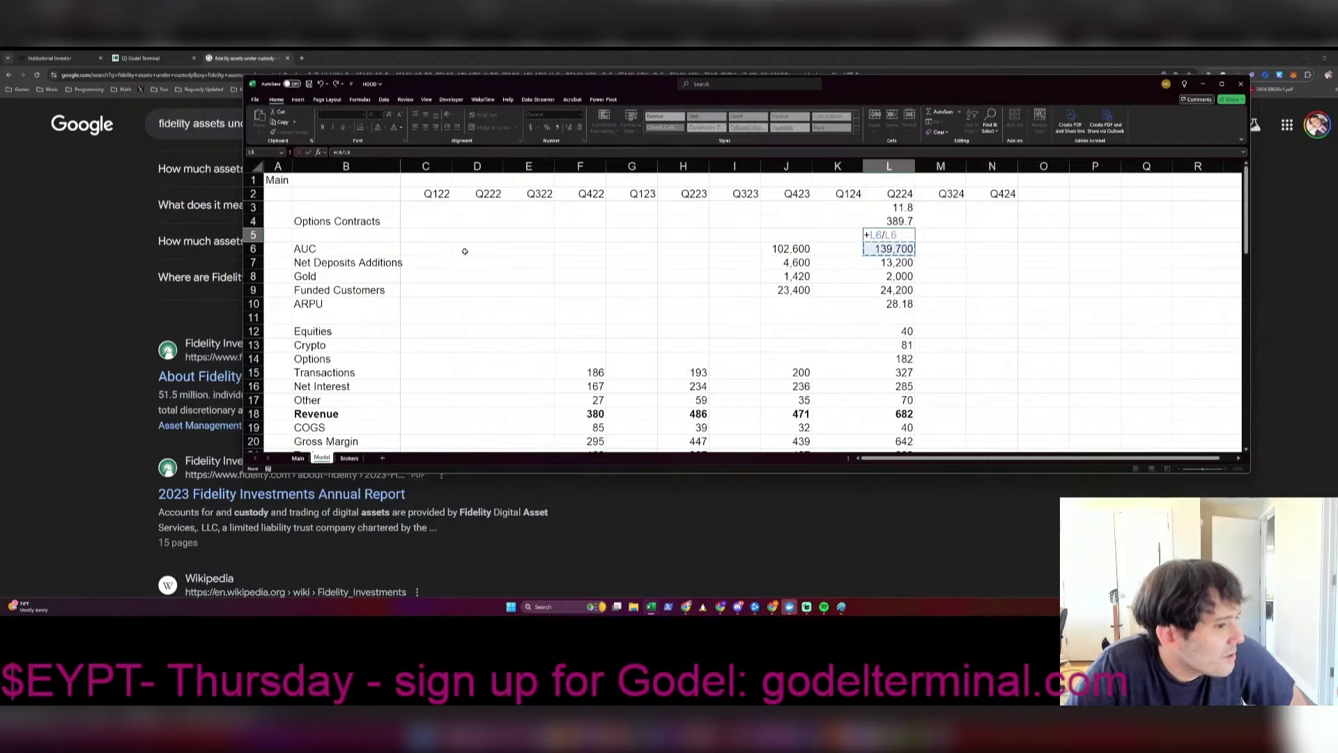
key(Down)
key(Down)
key(Down)
key(ctrl+Return)
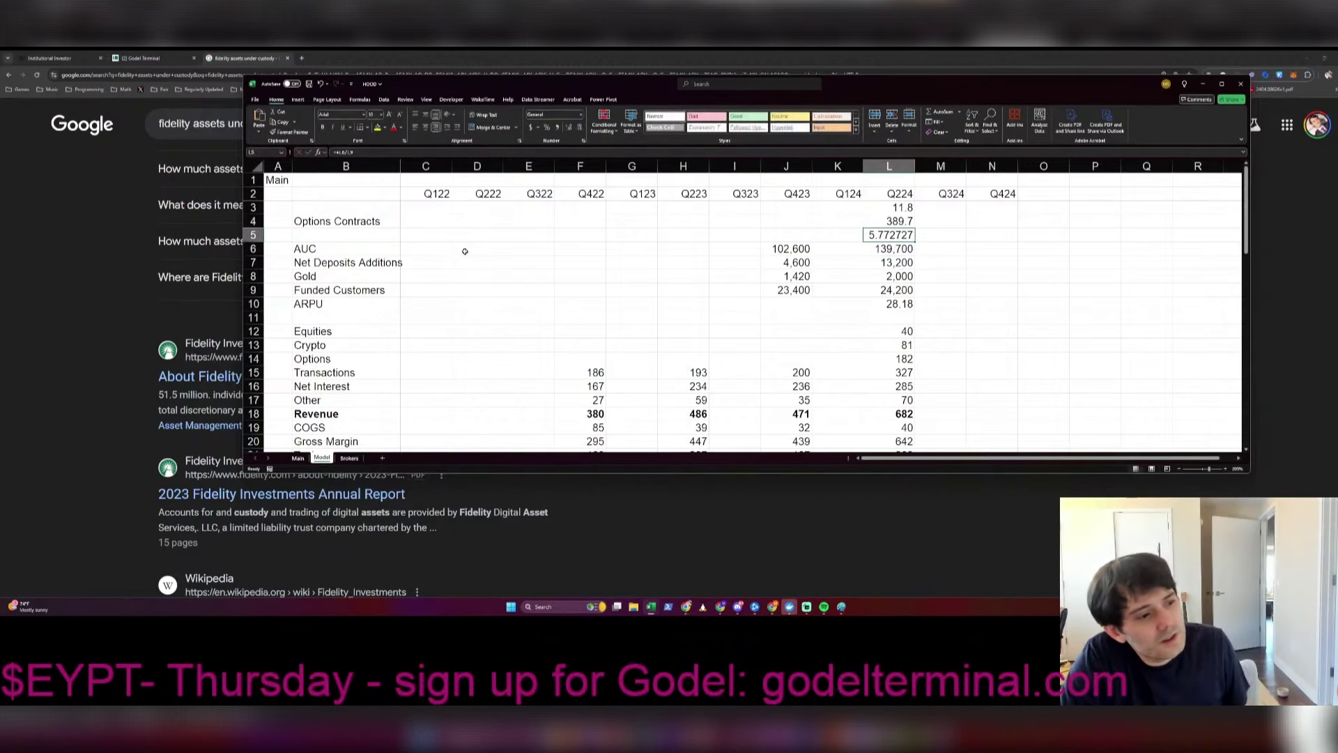
Step: Multiply the L5 formula by 1000 and format the result with a thousands separator and no decimals
key(F2)
text(*10)
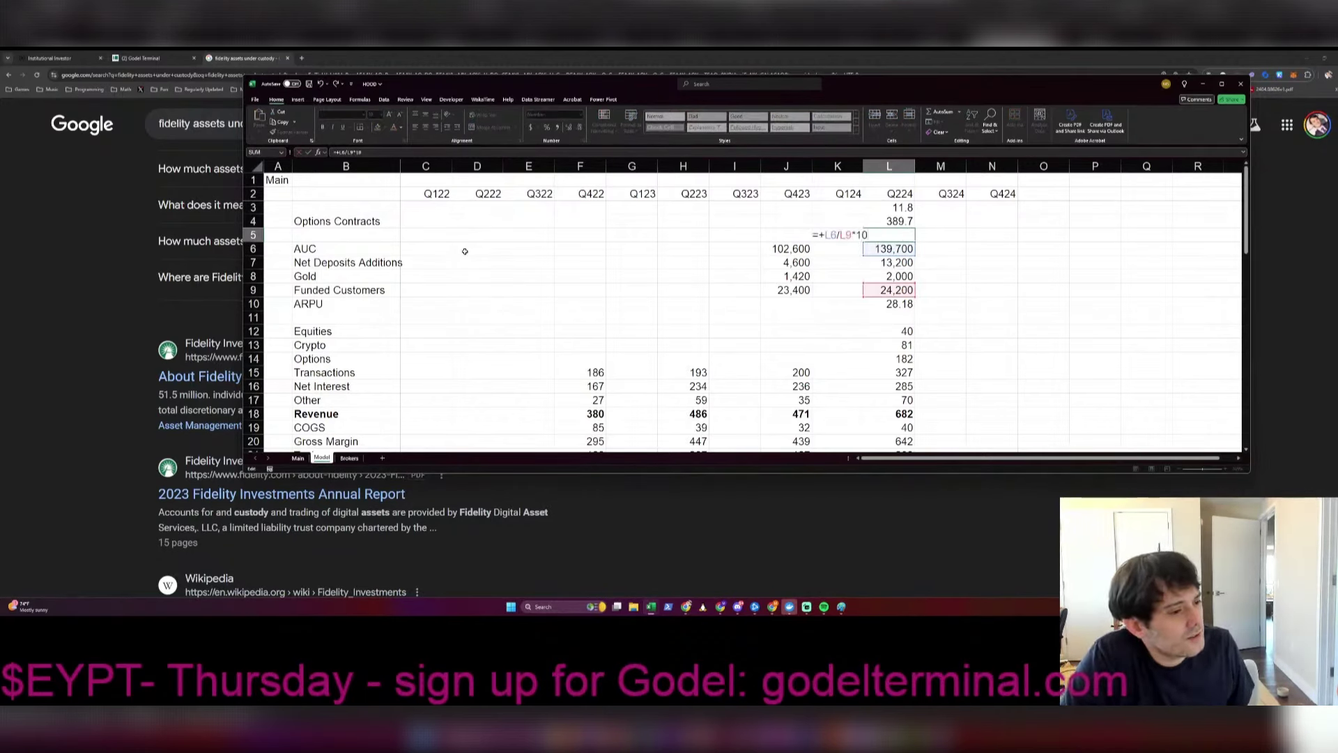
text(00)
key(ctrl+Return)
key(ctrl+1)
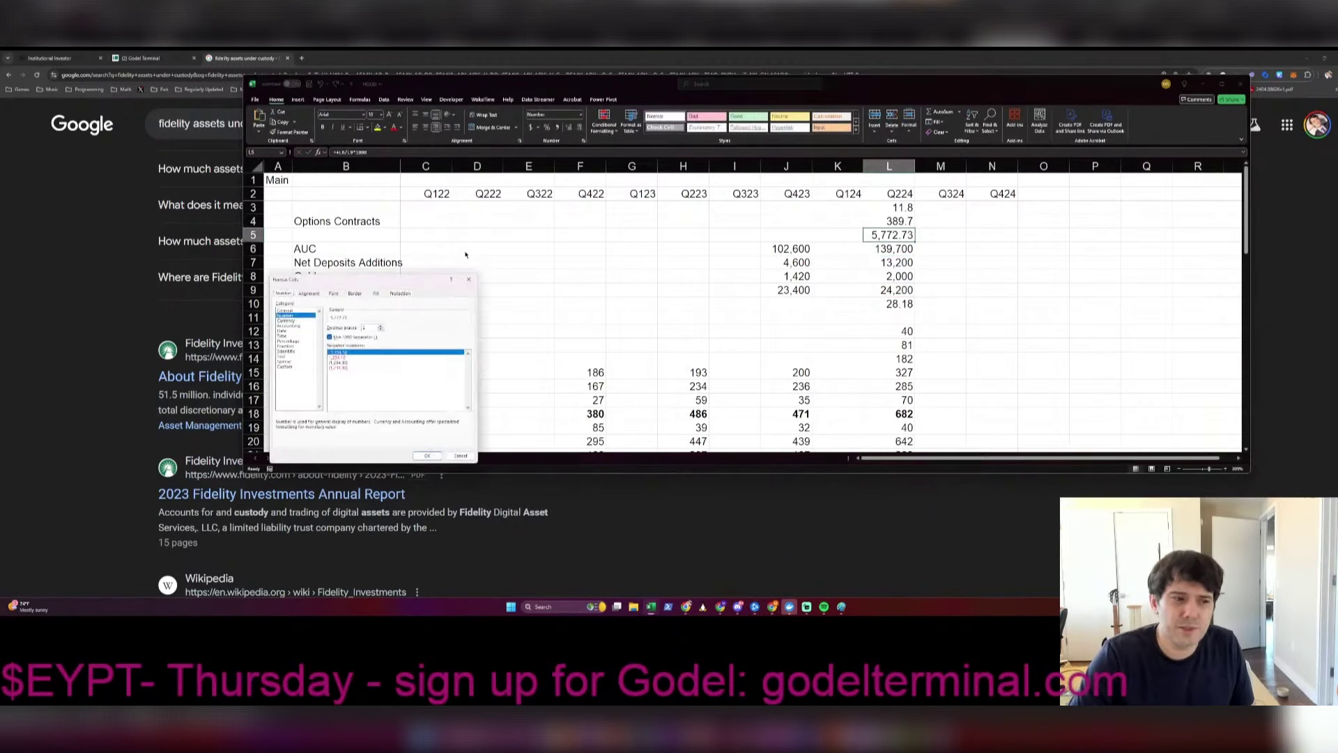
key(Return)
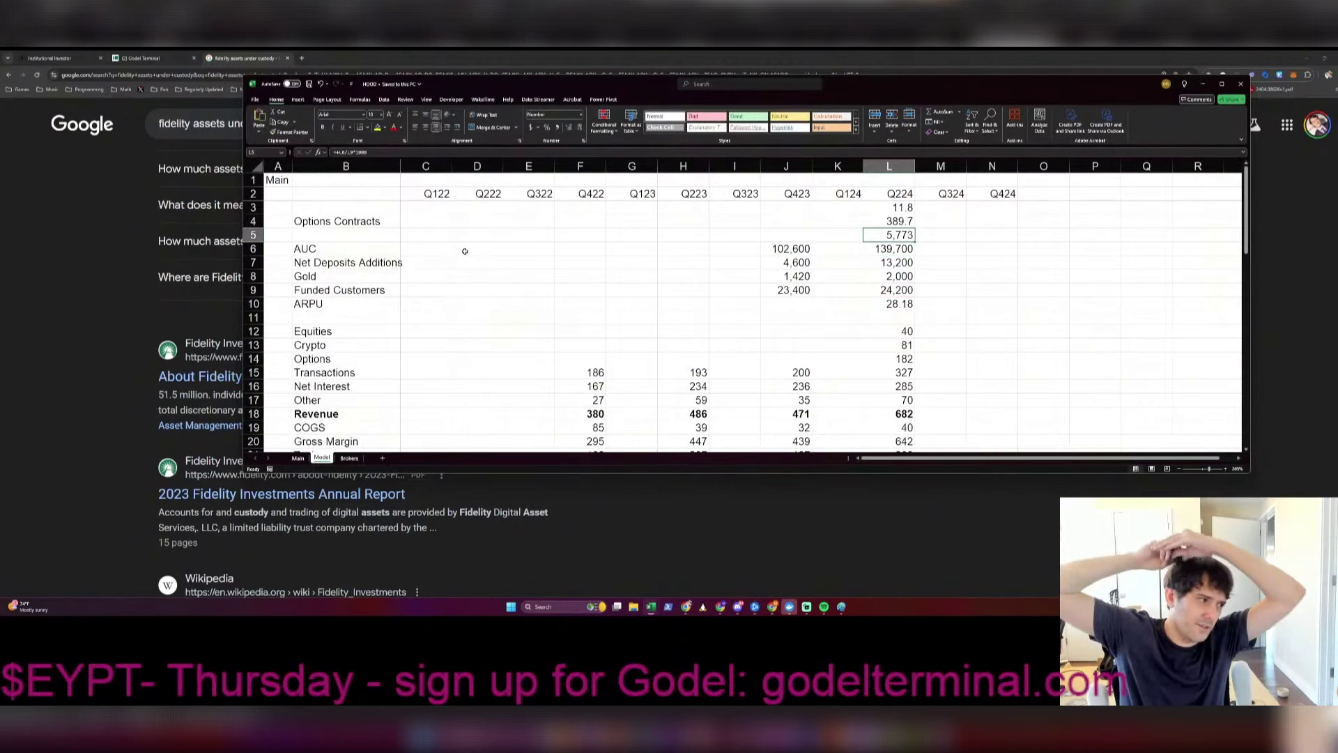
Step: Label row 5 as Average Client Balance in B5
key(Home)
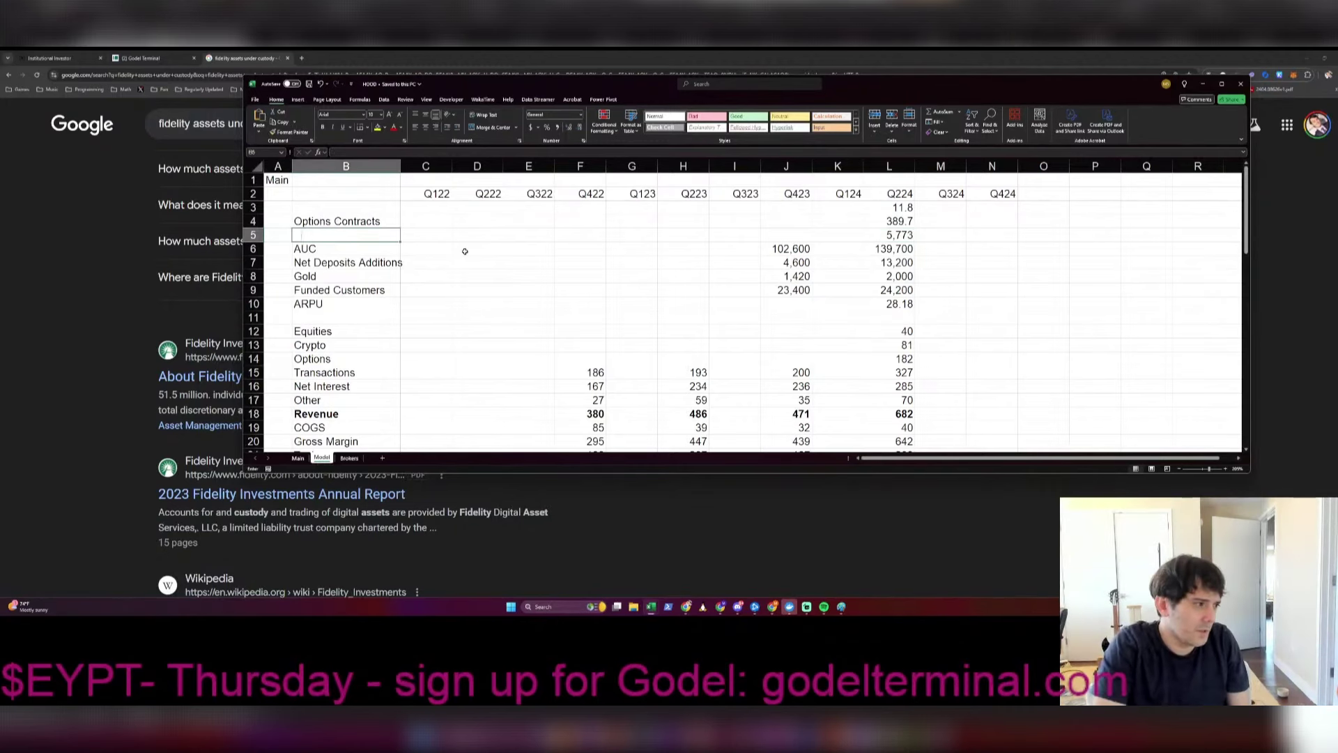
key(F2)
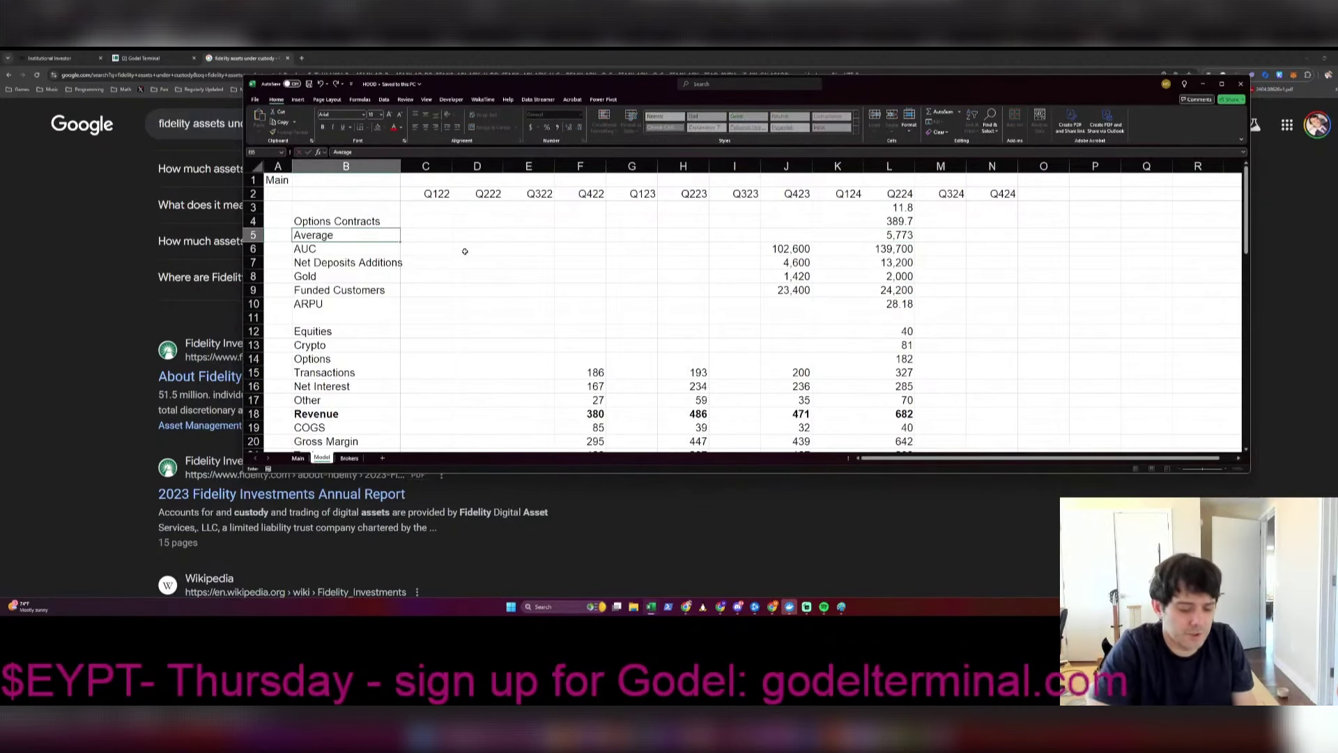
text(C)
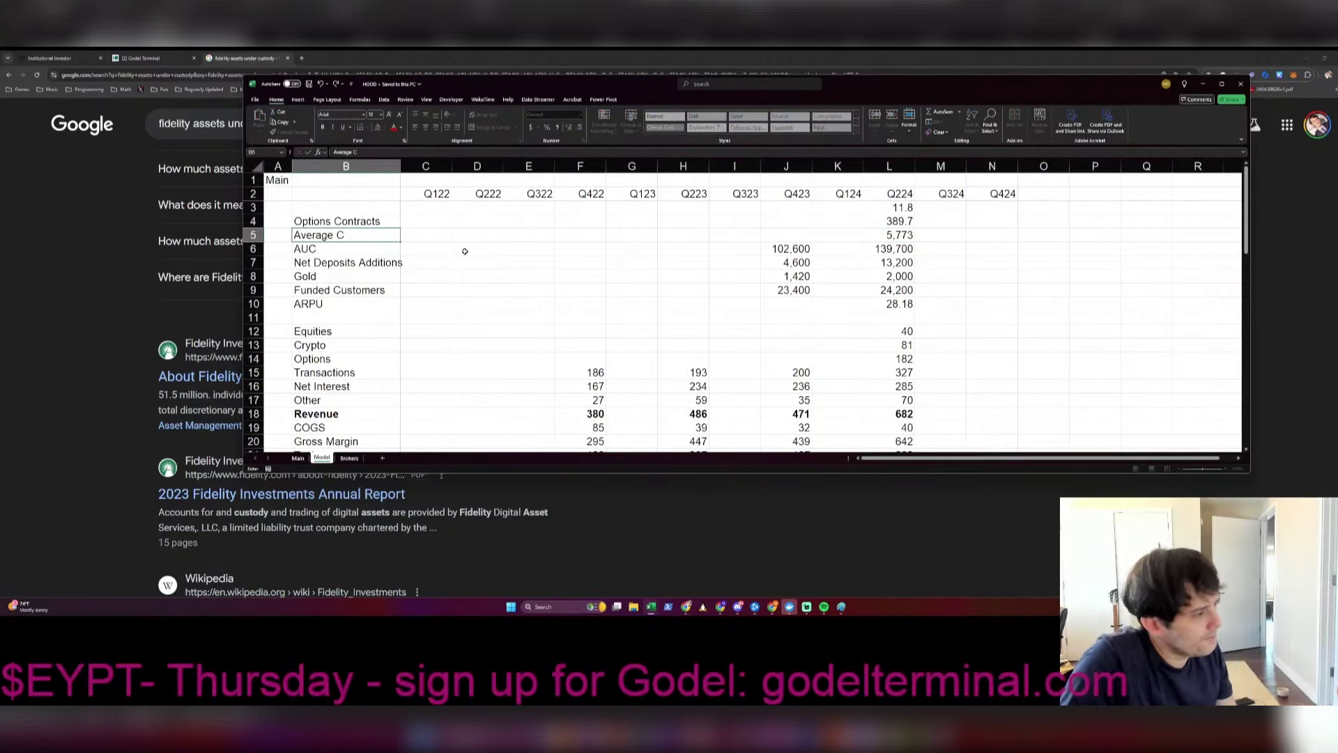
text(lient B)
text(alance)
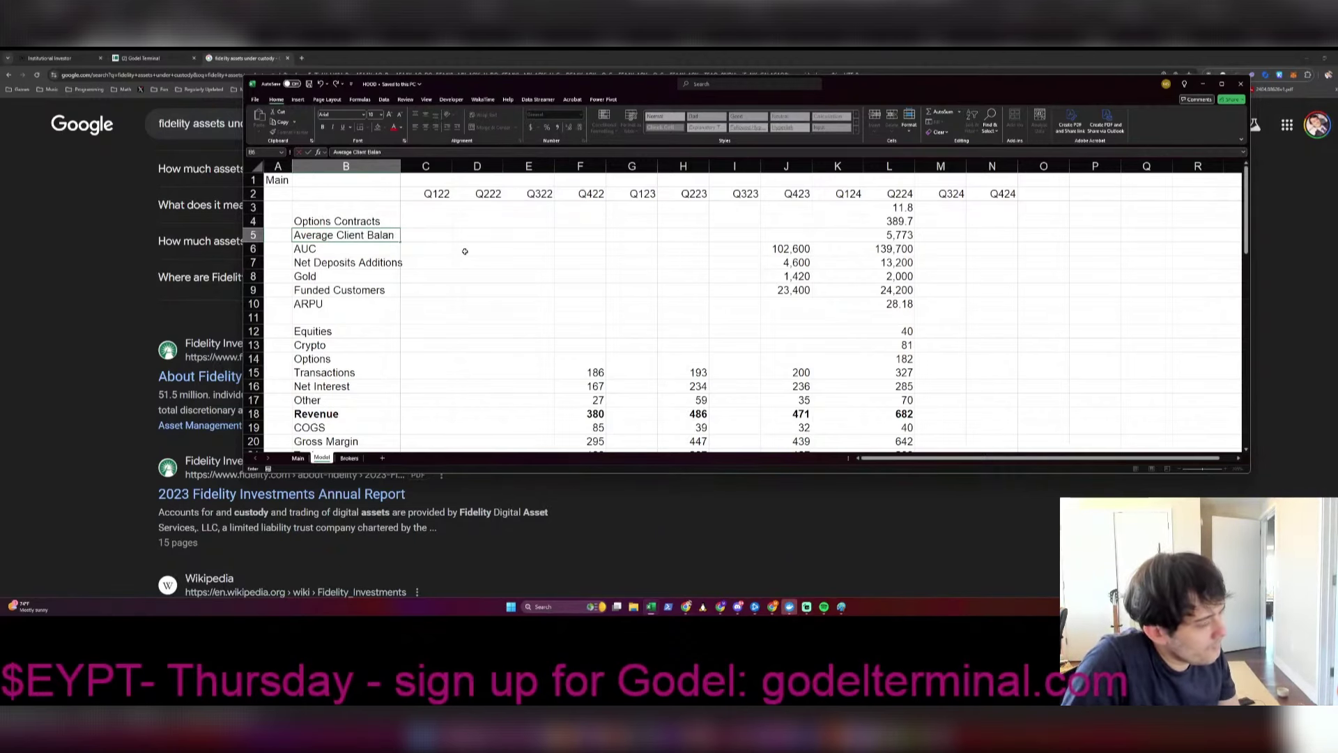
key(Return)
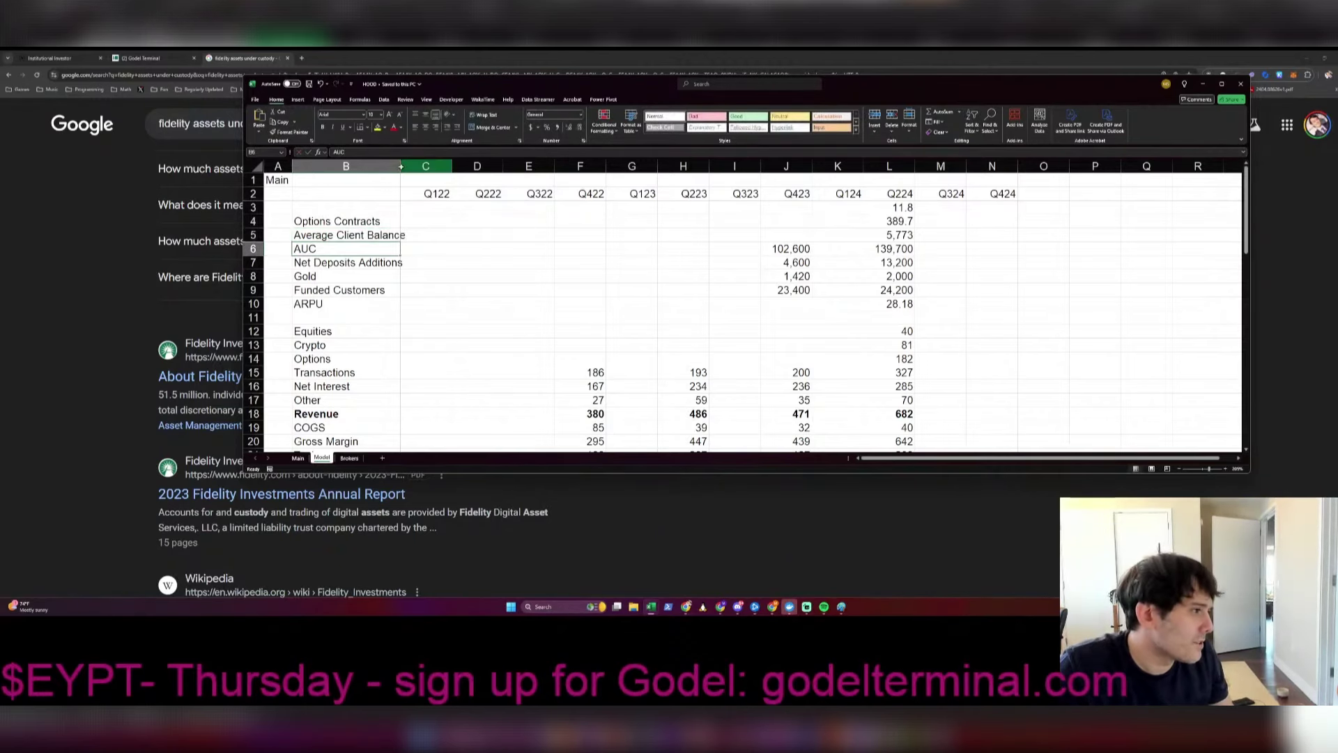
Step: Widen column B slightly so that its longest label fits
key(Up)
key(Up)
key(Up)
key(Up)
drag(399, 169, 409, 169)
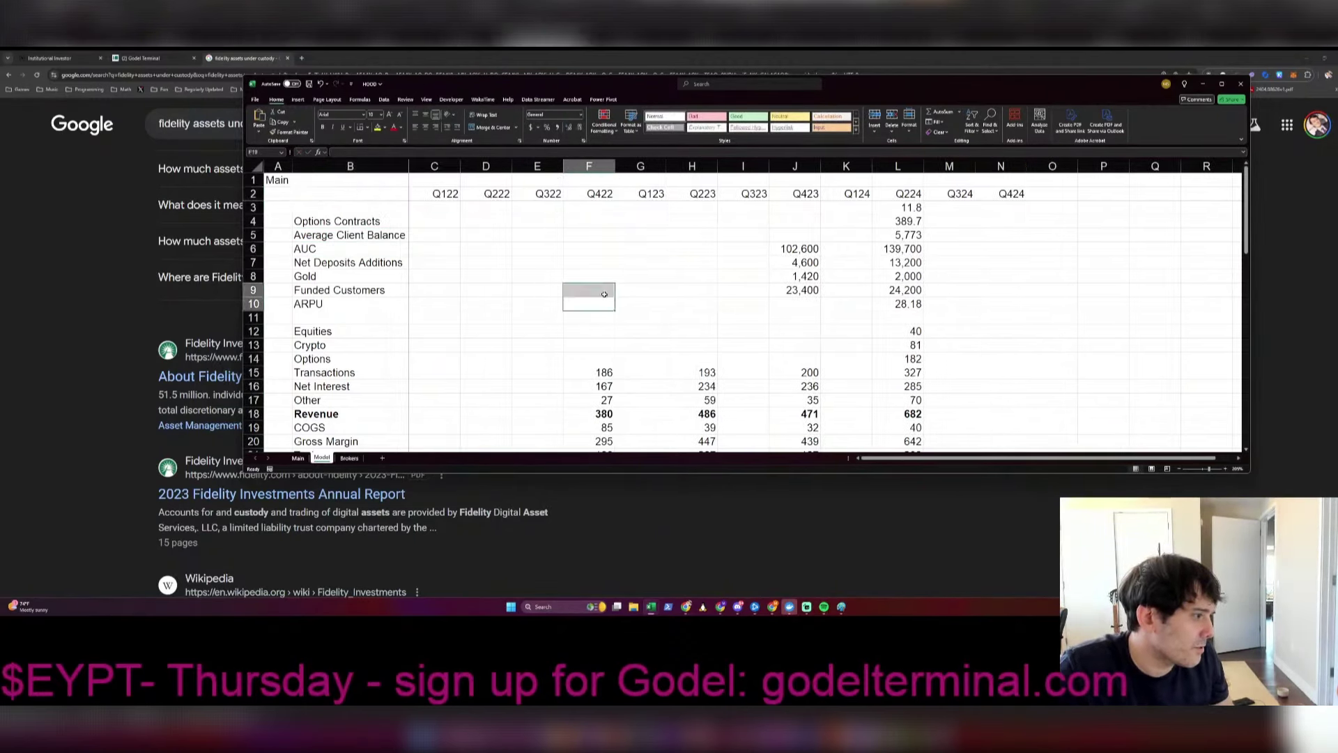
click(899, 317)
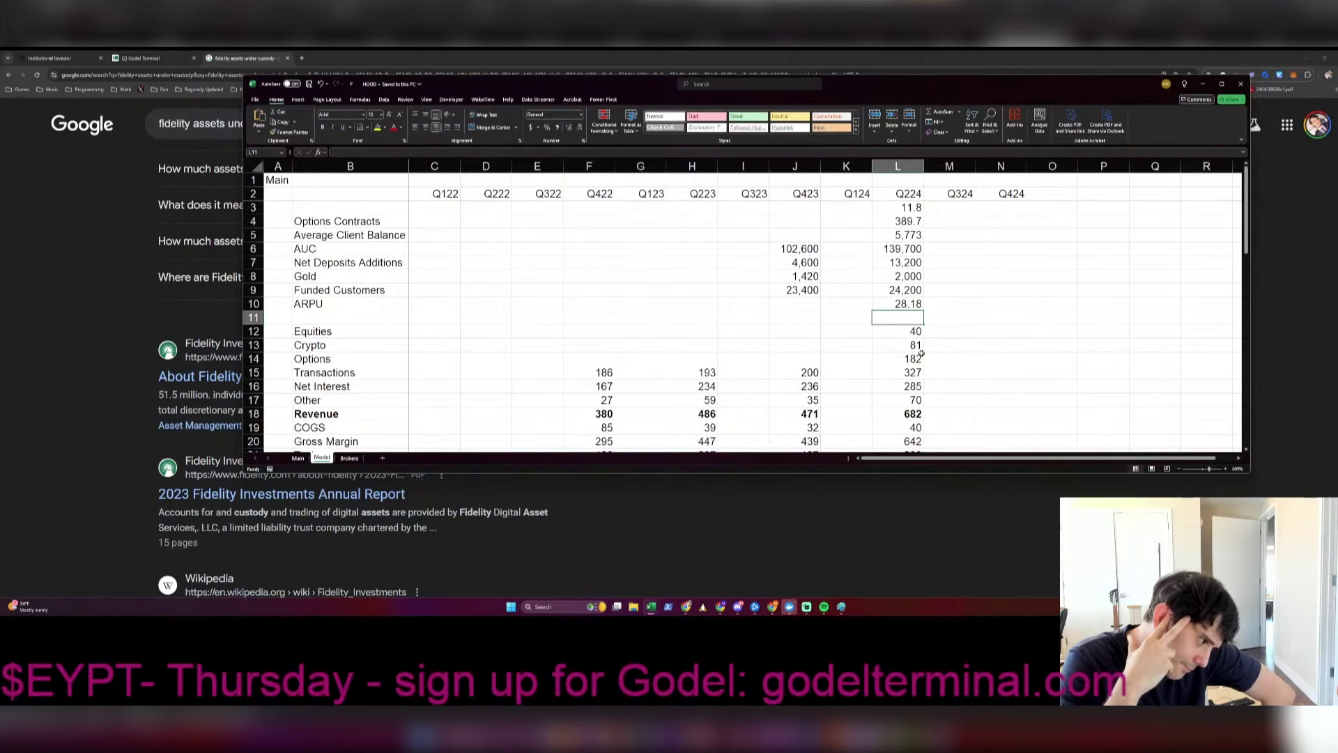
Step: On the Main sheet, format the Price in L2 with two decimals and save the workbook
key(ctrl+Page_Up)
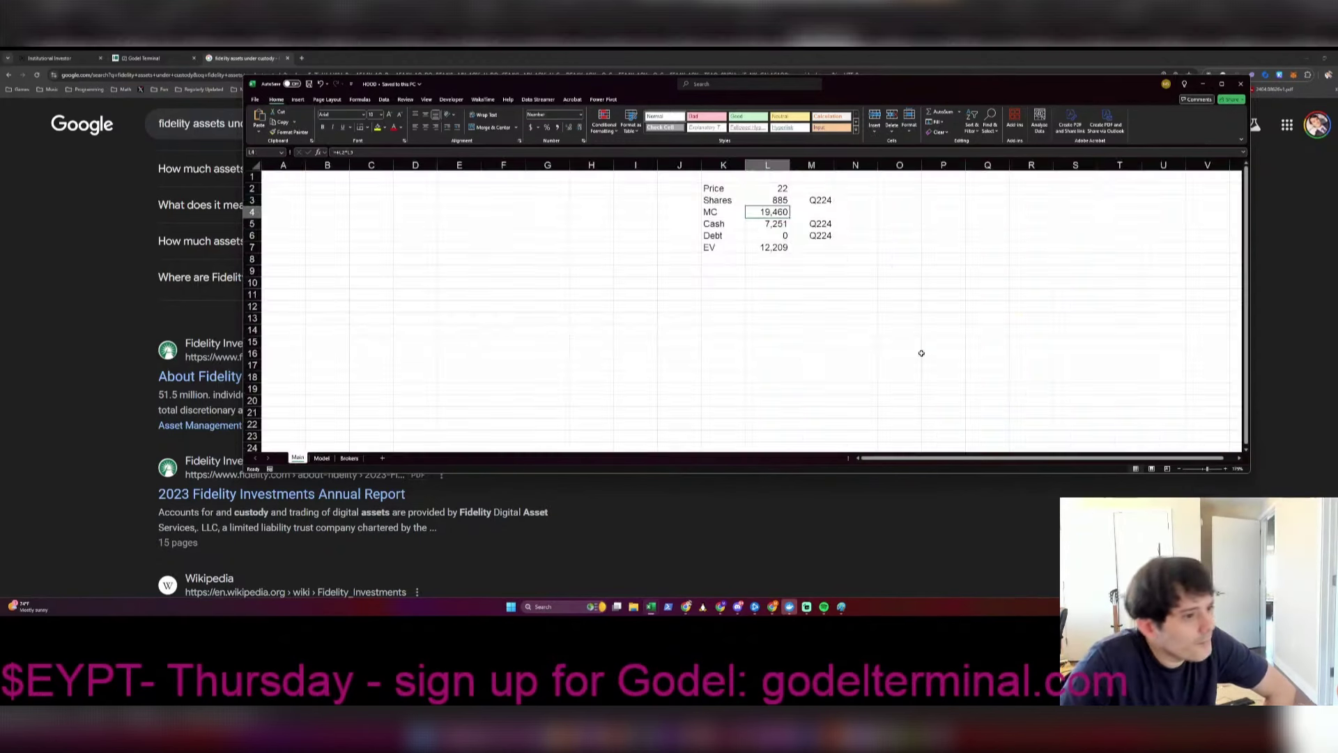
key(Up)
key(Up)
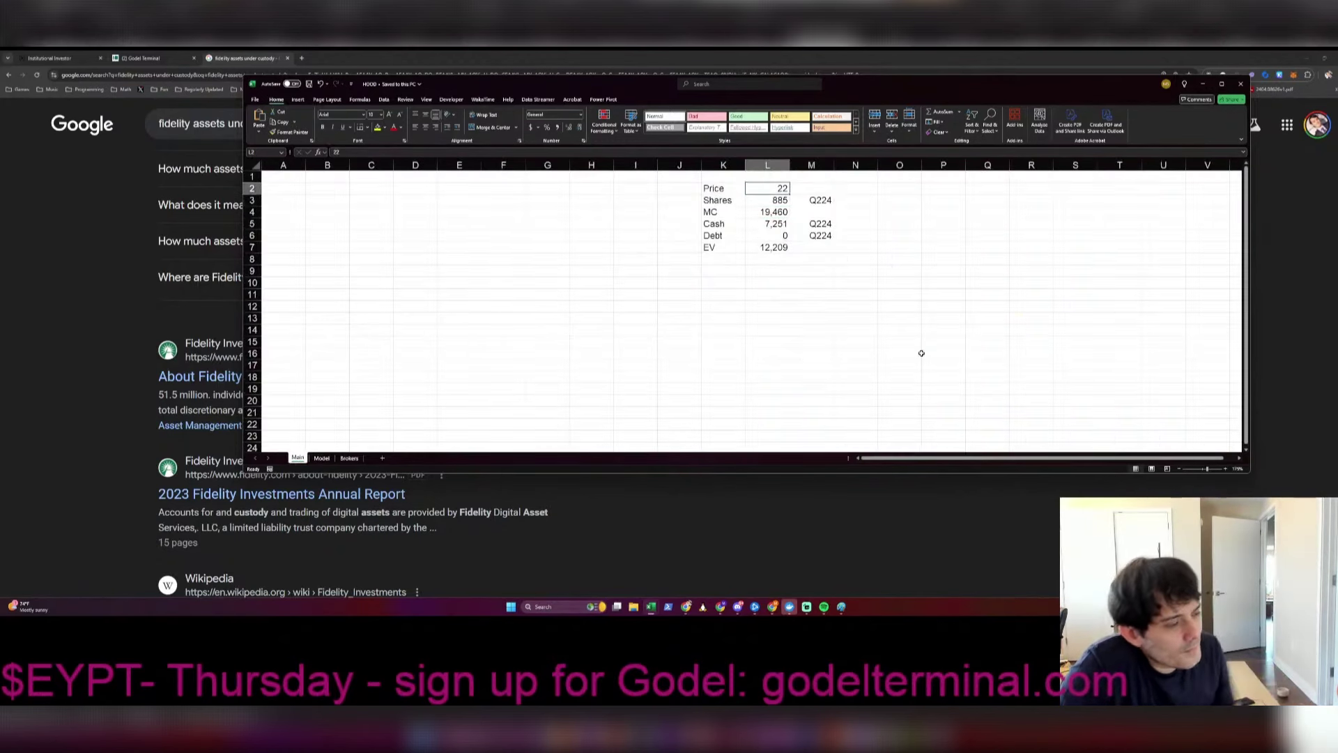
key(ctrl+shift+1)
key(ctrl+s)
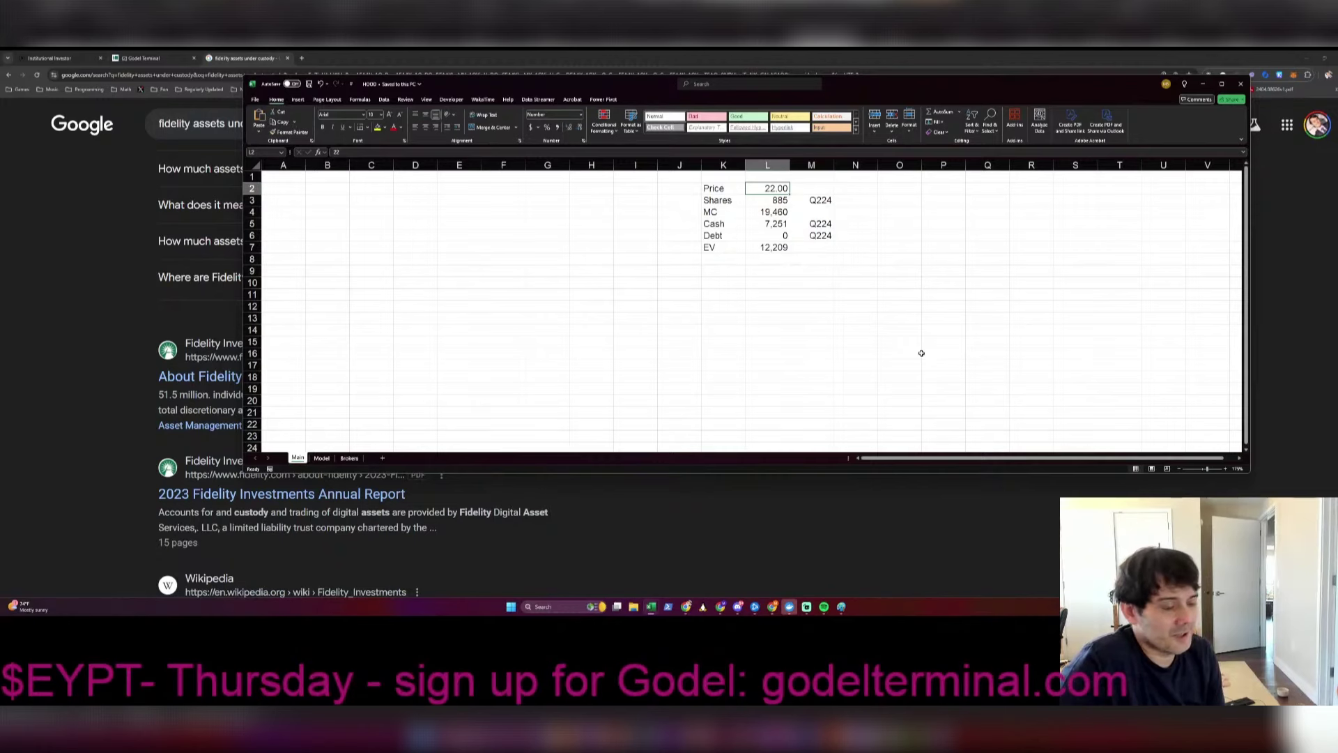
Step: Enter 2000 in D2 and multiply it by 30 in D3 with a formula
key(Left)
key(Left)
key(Left)
key(Left)
key(Left)
key(Left)
key(Left)
key(Left)
key(Left)
key(Left)
key(Right)
key(Right)
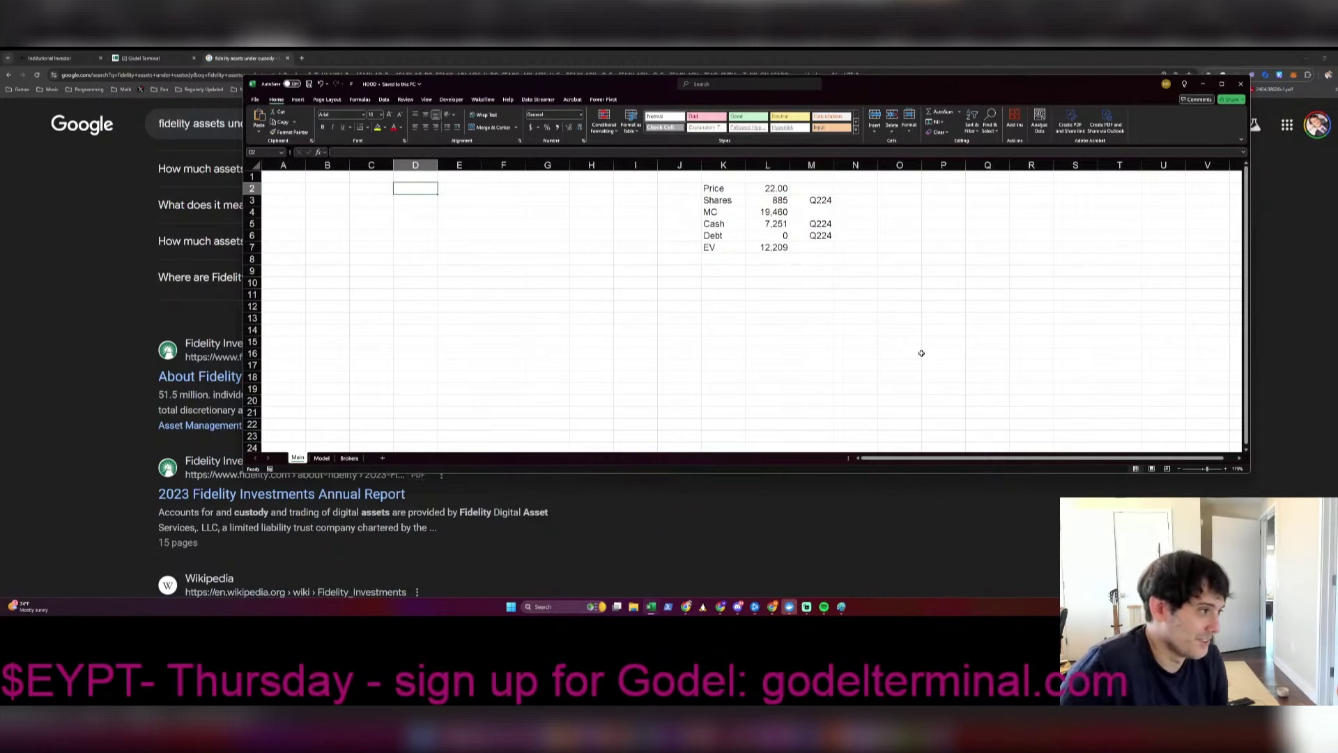
text(2000)
key(Return)
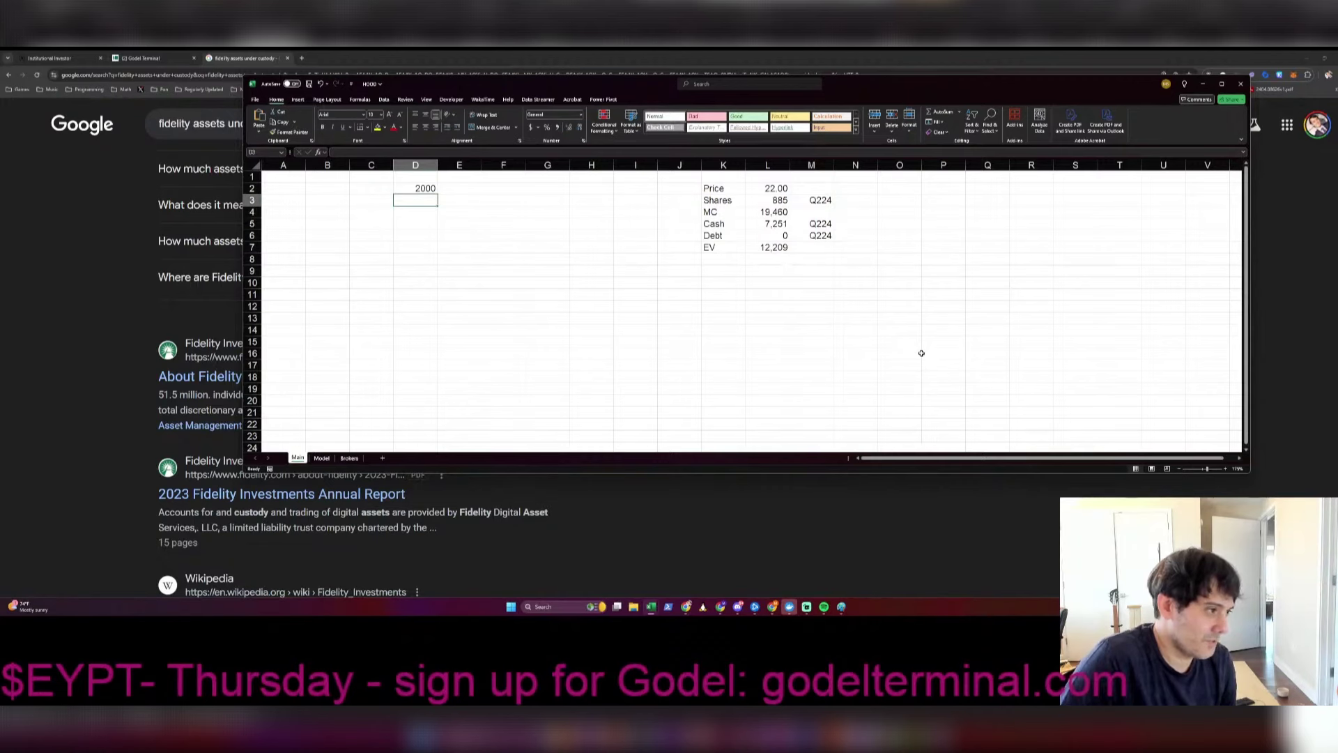
key(Up)
key(Down)
text(+)
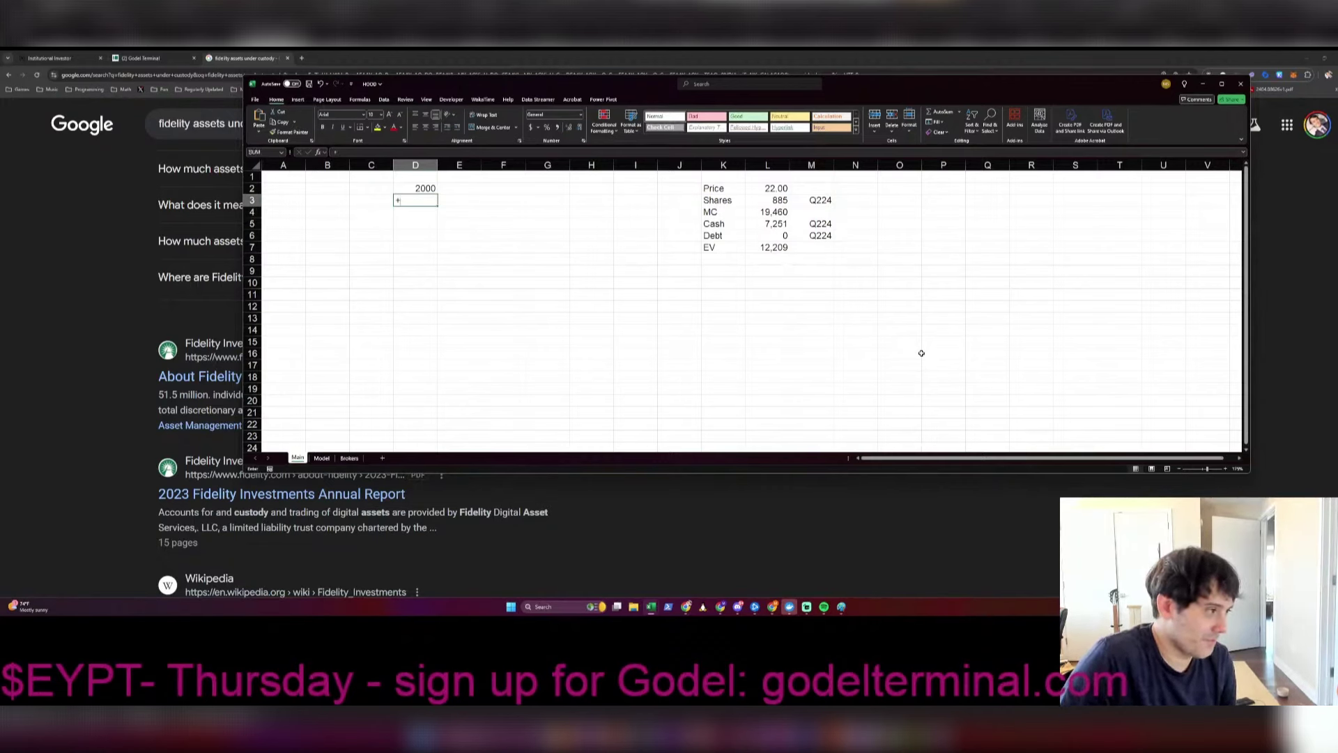
text(d2*30)
key(Return)
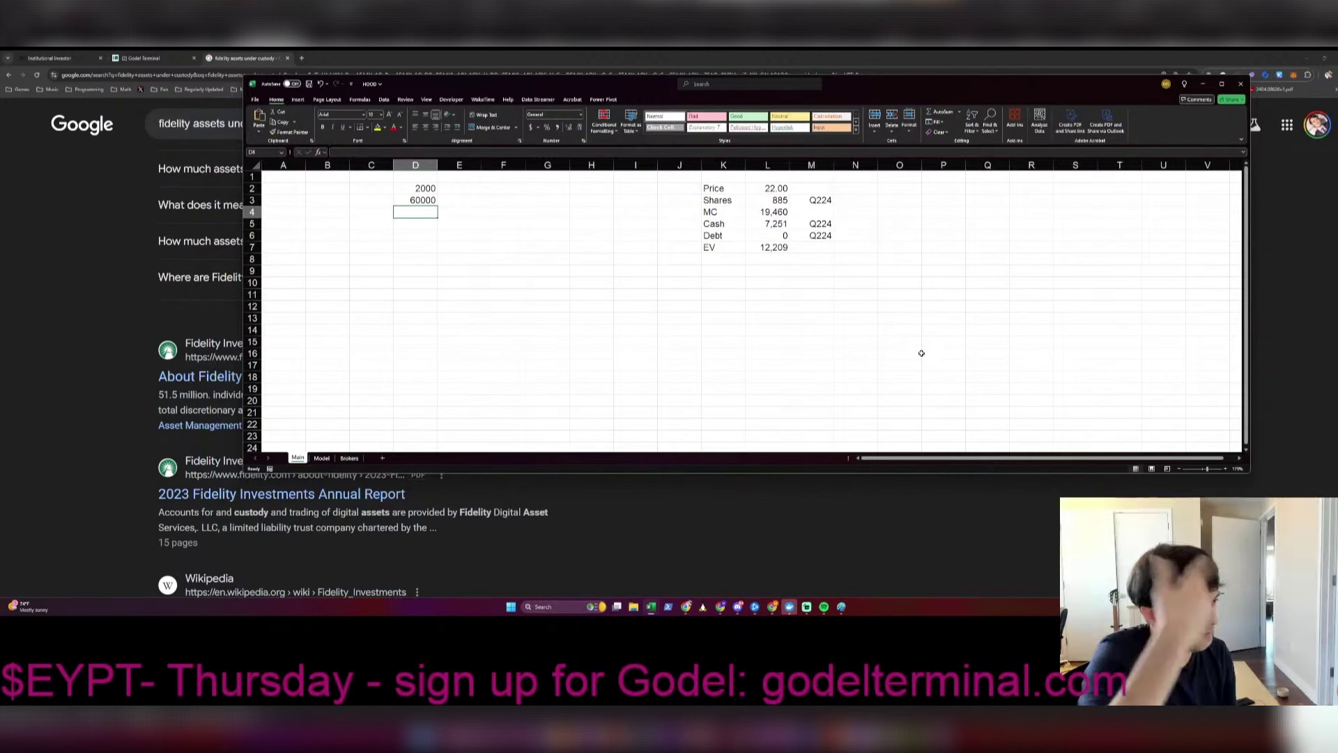
Step: Enter 7200 in F2 of the Main sheet
key(Up)
key(Right)
key(Right)
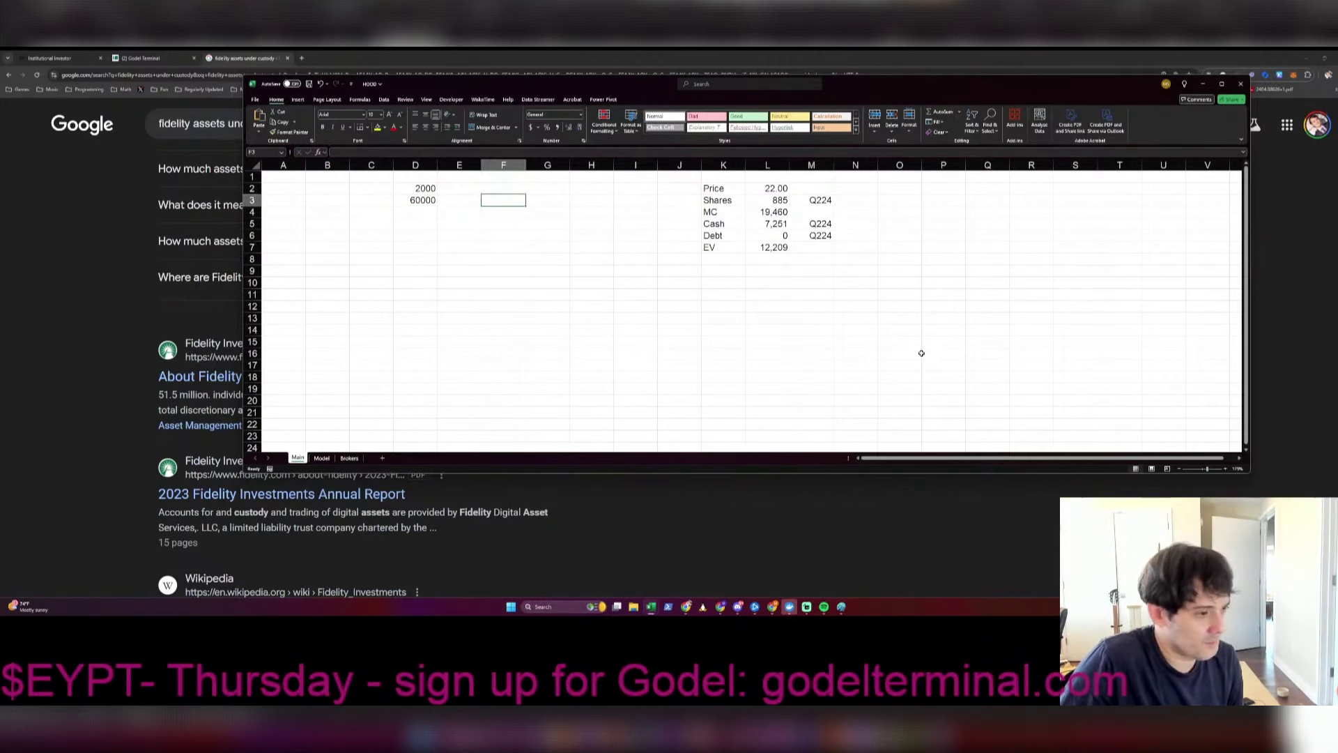
key(Up)
key(Left)
key(Left)
key(Down)
key(Right)
key(Right)
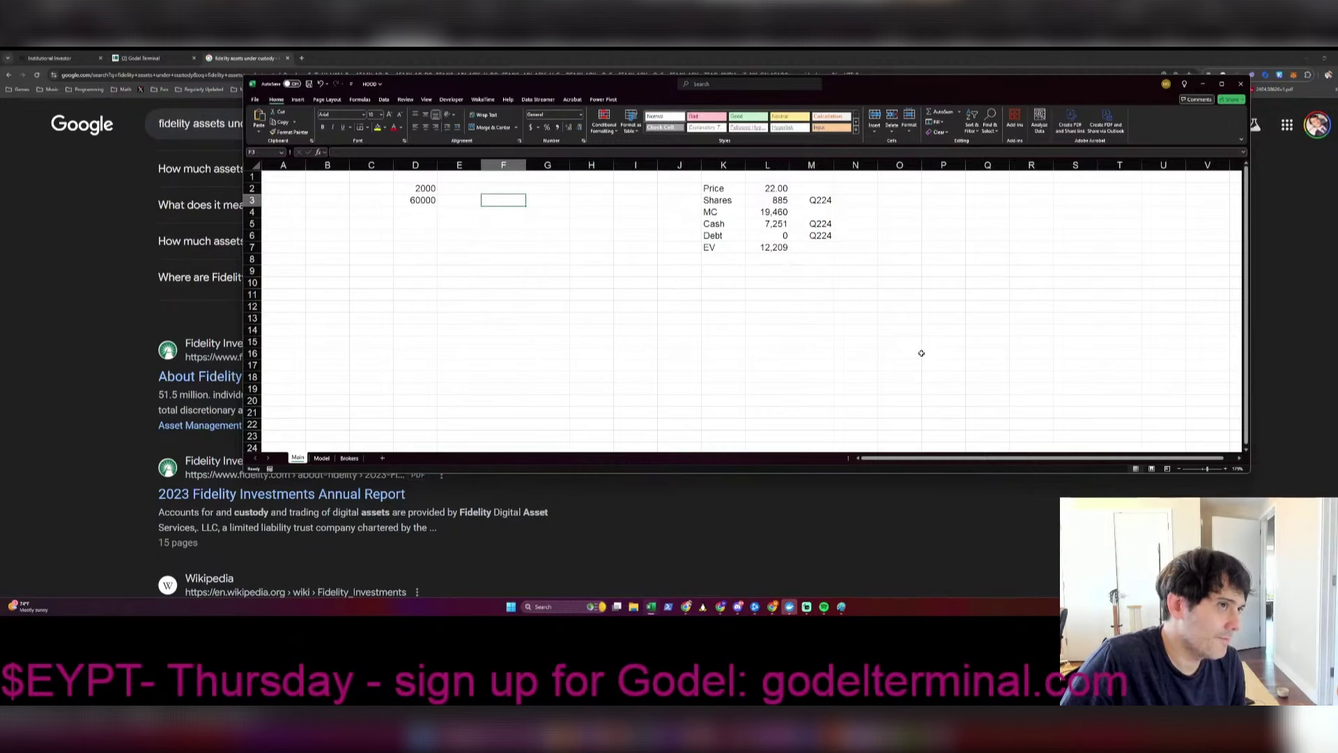
key(Up)
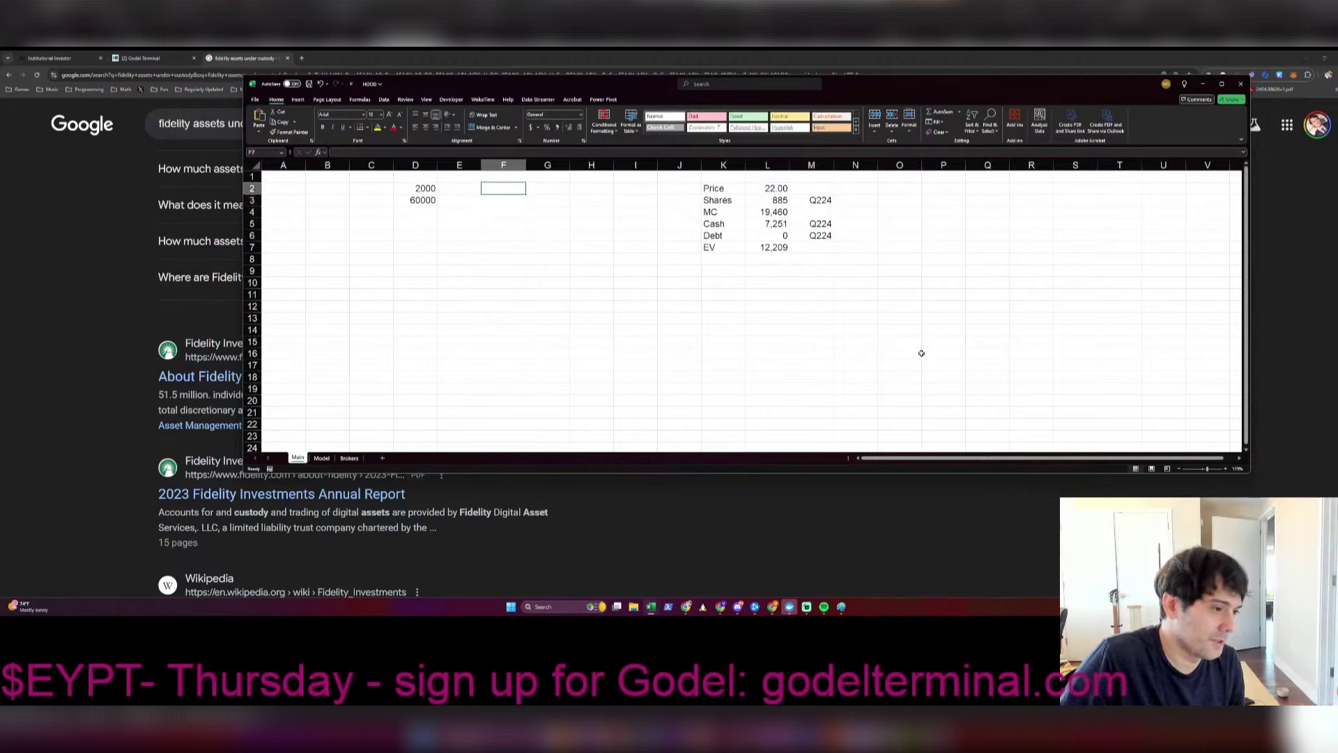
text(7200)
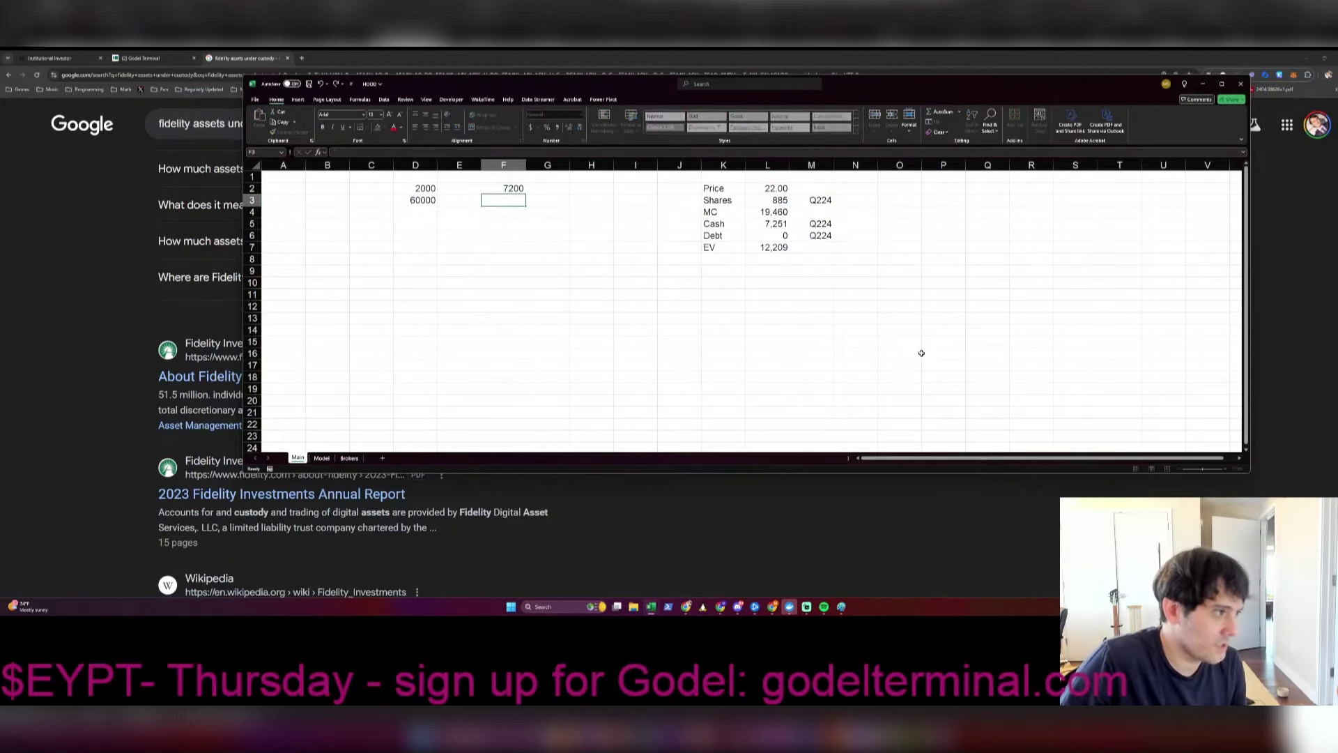
key(Return)
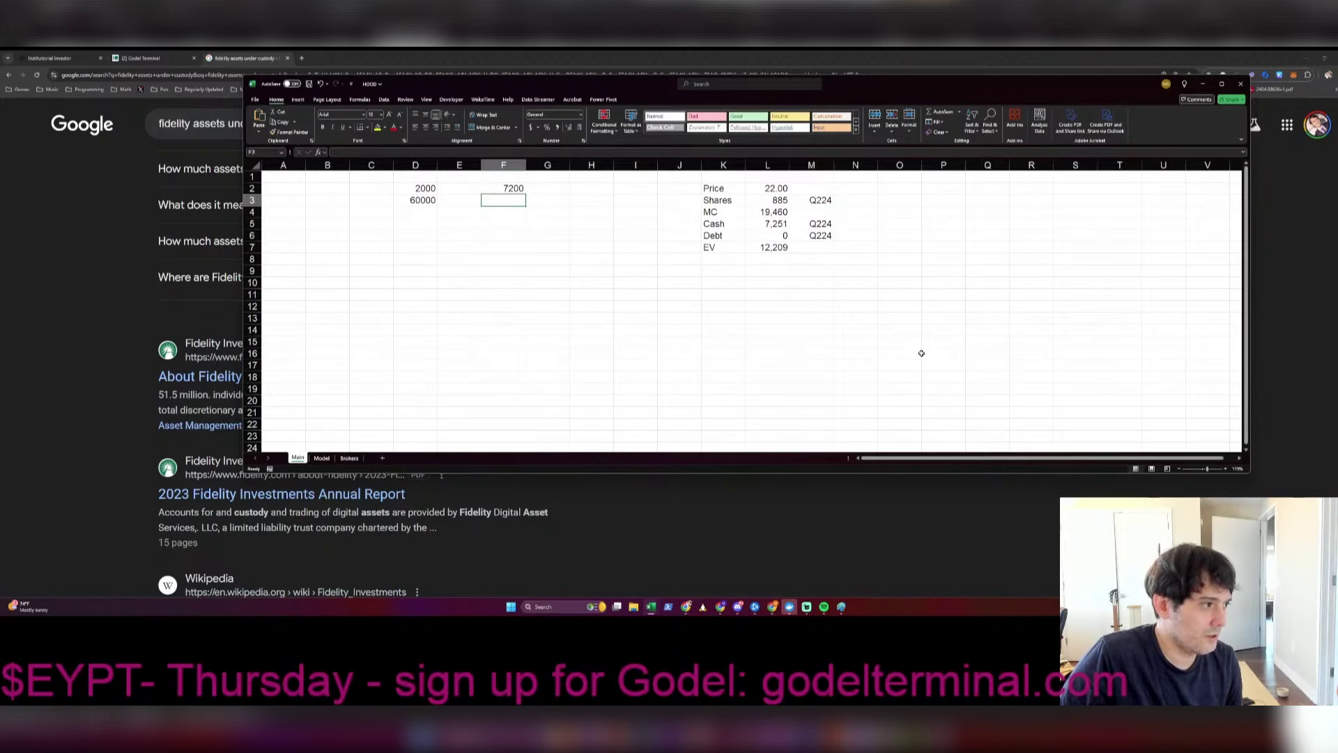
Step: Set F3 to 30000 and sum F2 and F3 in F4 with a formula
text(+1000**30)
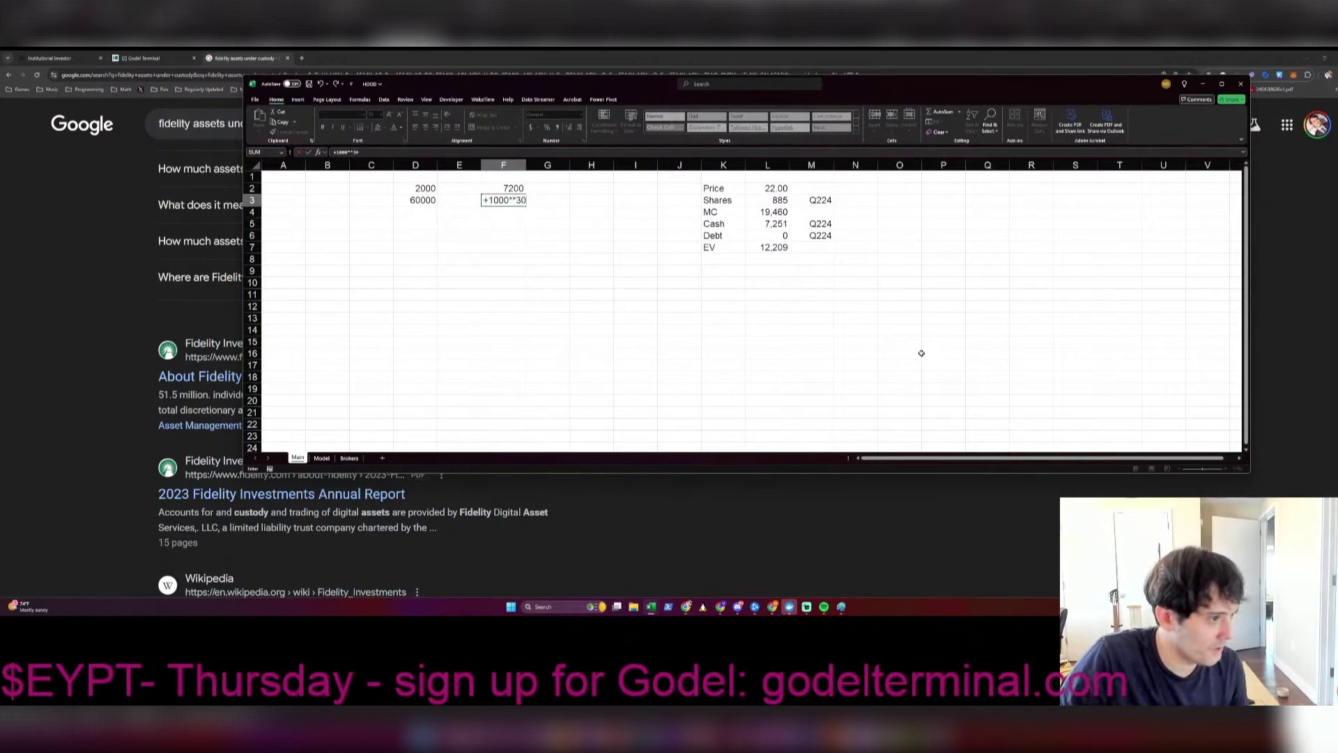
key(Return)
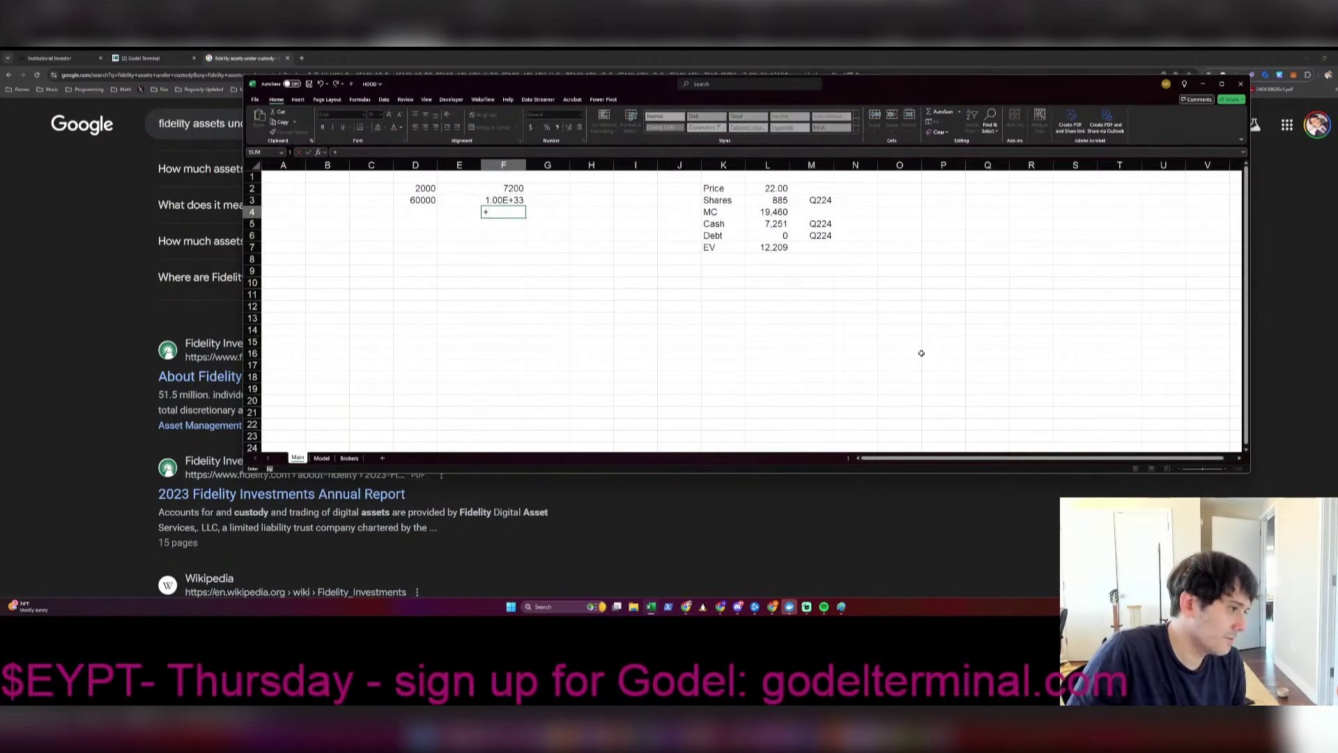
text(+F3+30)
key(Return)
key(Up)
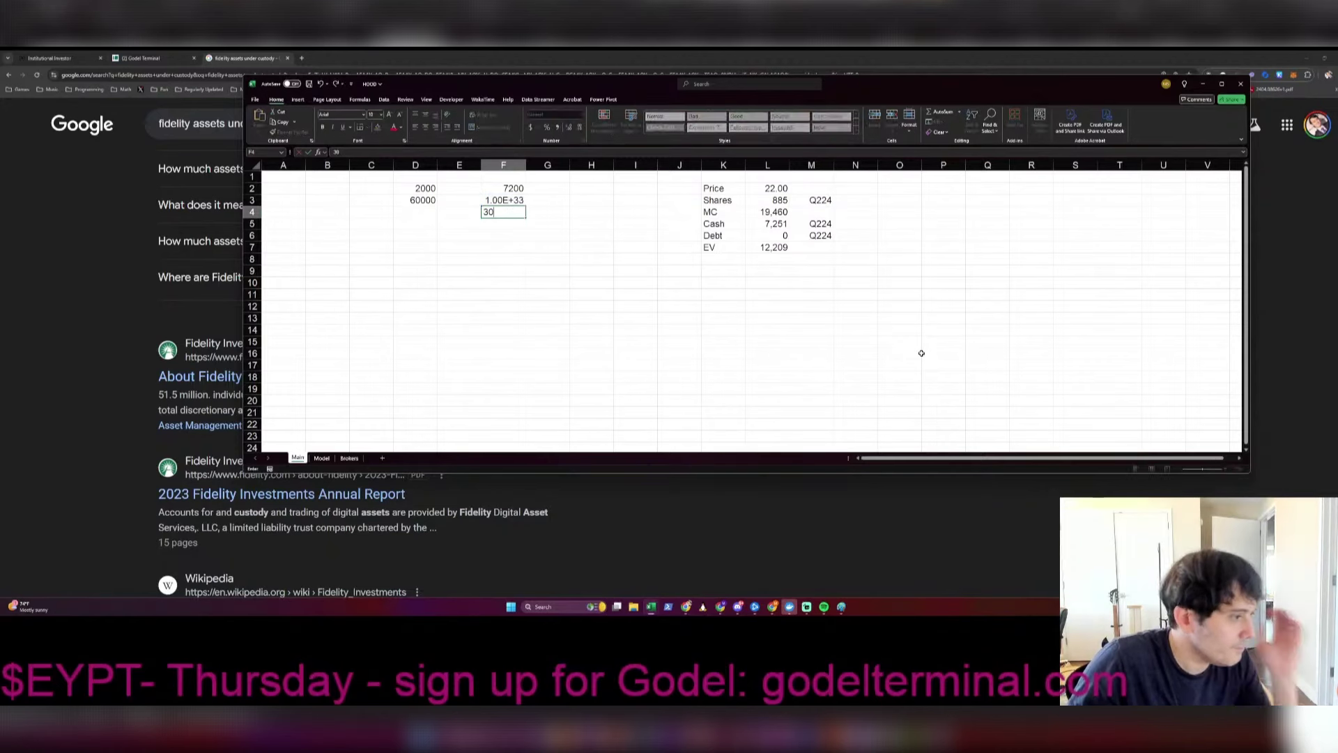
text(30000)
key(Return)
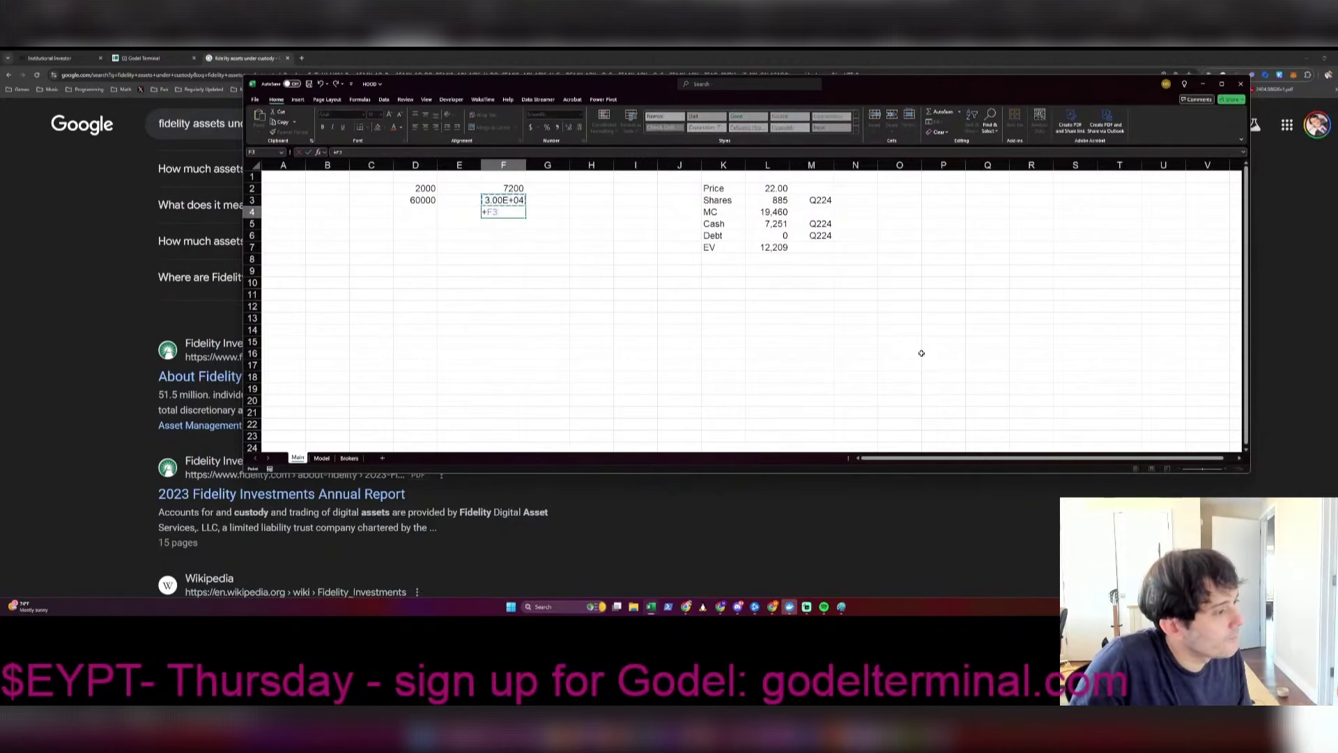
Step: Format F2:F4 as numbers with a thousands separator and two decimals
key(shift+Up)
key(shift+Up)
key(ctrl+shift+1)
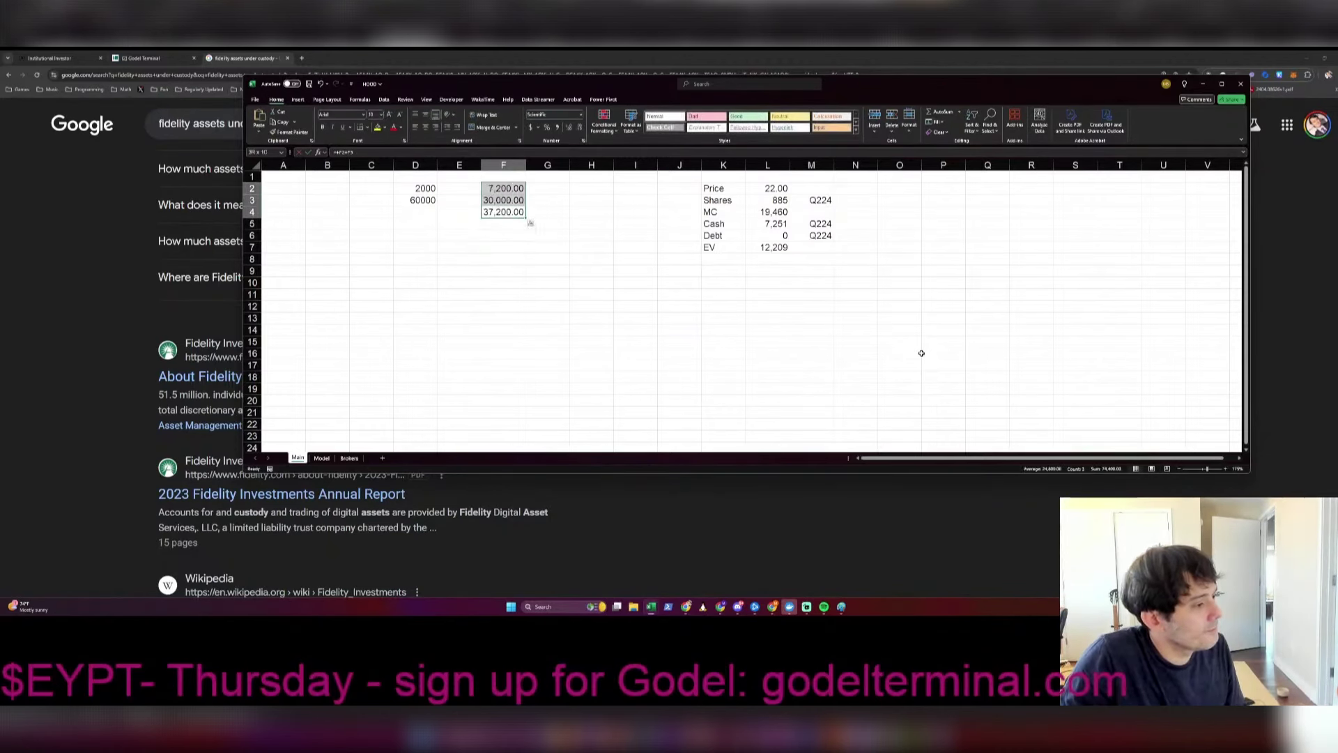
Step: In F6, divide the F4 total by the Shares value in L3 and format the result with two decimals
key(Down)
key(Down)
text(+)
key(Up)
key(Up)
text(/)
key(Up)
key(Right)
key(Up)
key(Right)
key(Up)
key(Right)
key(Right)
key(Right)
key(Right)
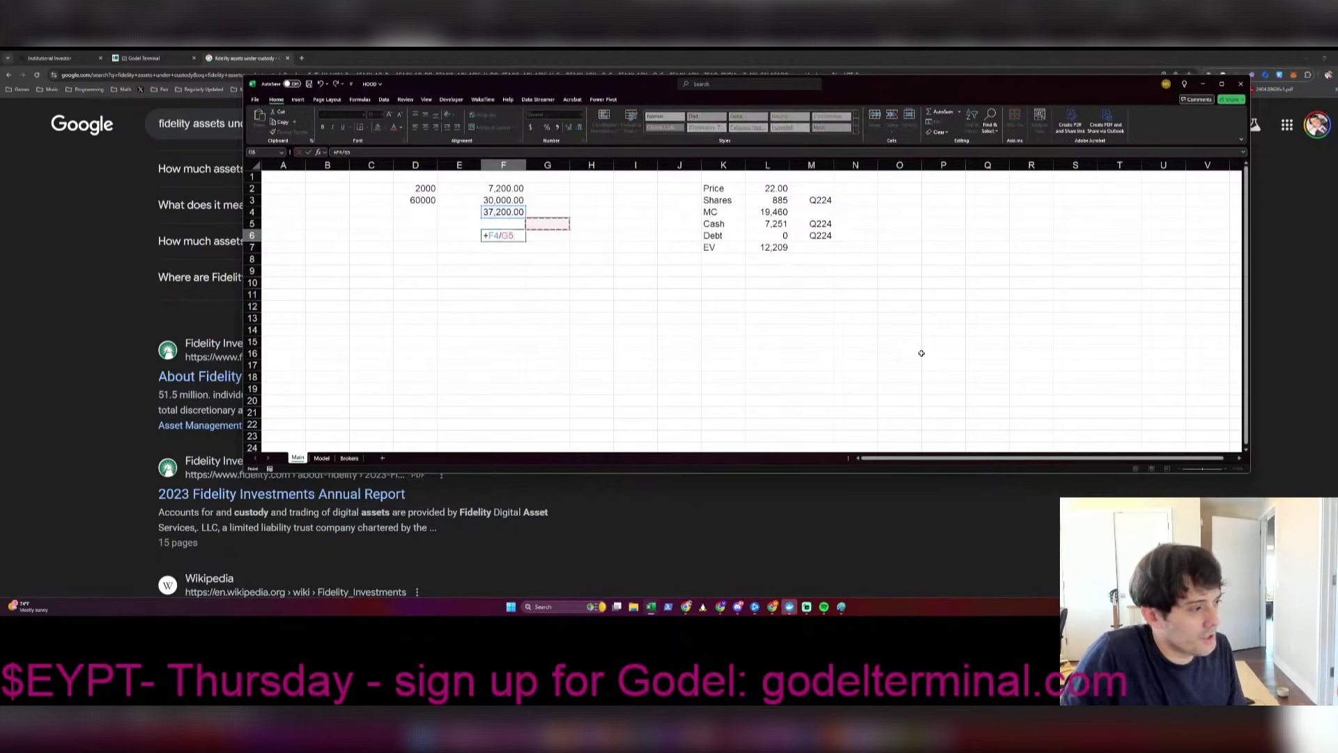
key(Return)
key(ctrl+shift+1)
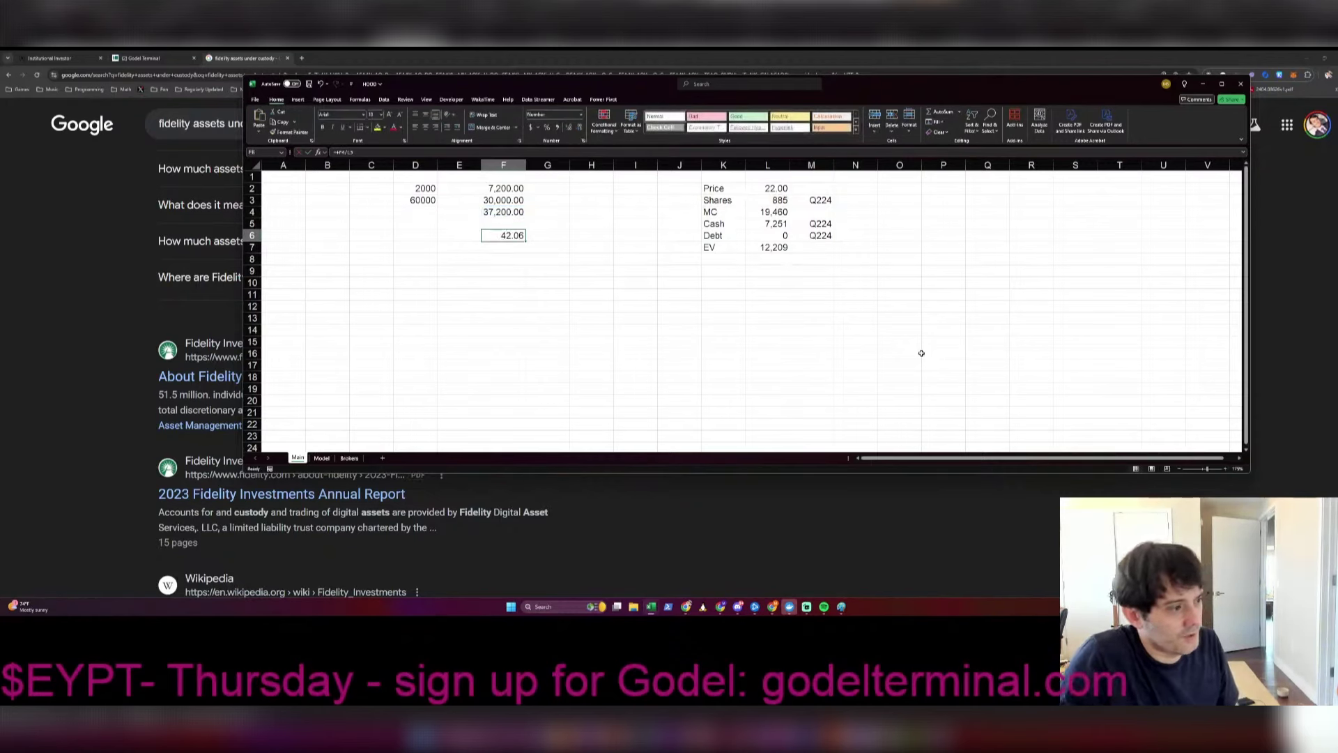
Step: In D4, divide the D3 value by the Shares value in L3
key(Up)
key(Up)
key(Left)
key(Left)
text(+)
key(Up)
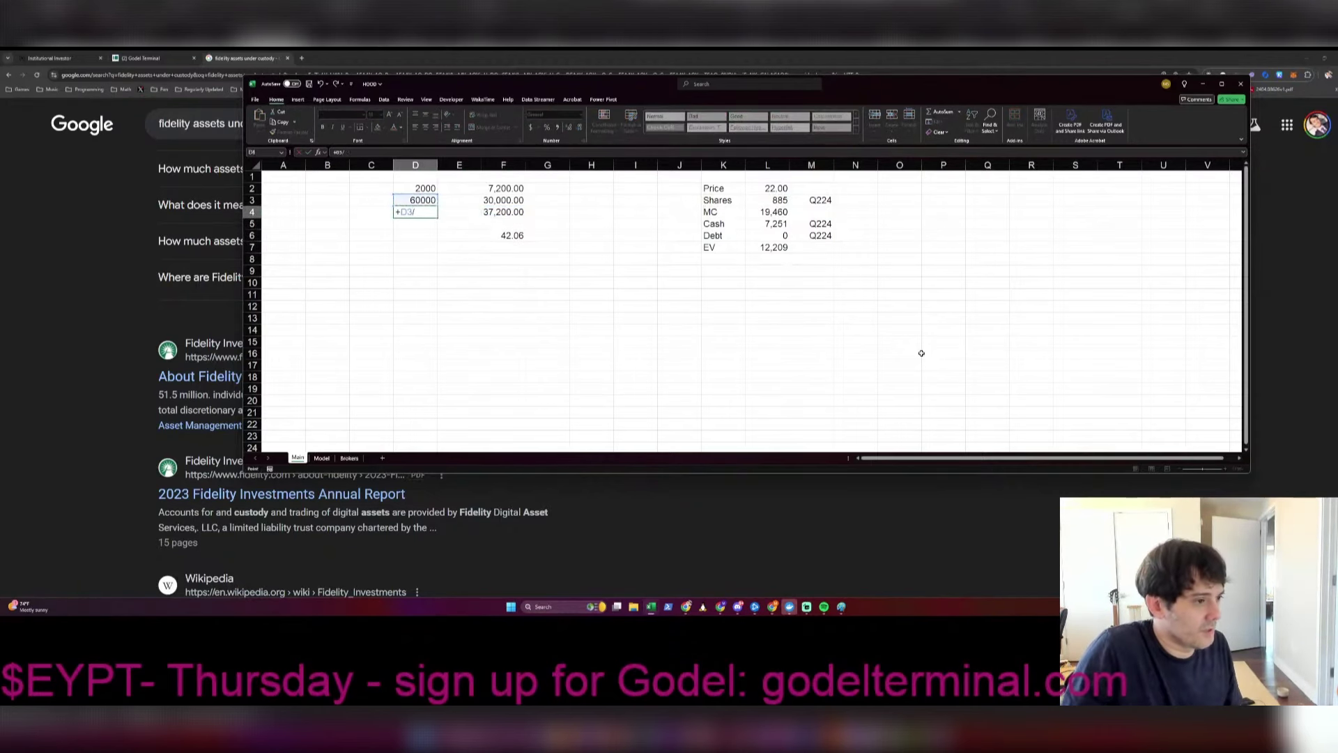
text(/)
key(Right)
key(Right)
key(Right)
key(Right)
key(Right)
key(Right)
key(Right)
key(Right)
key(Up)
key(Return)
key(Up)
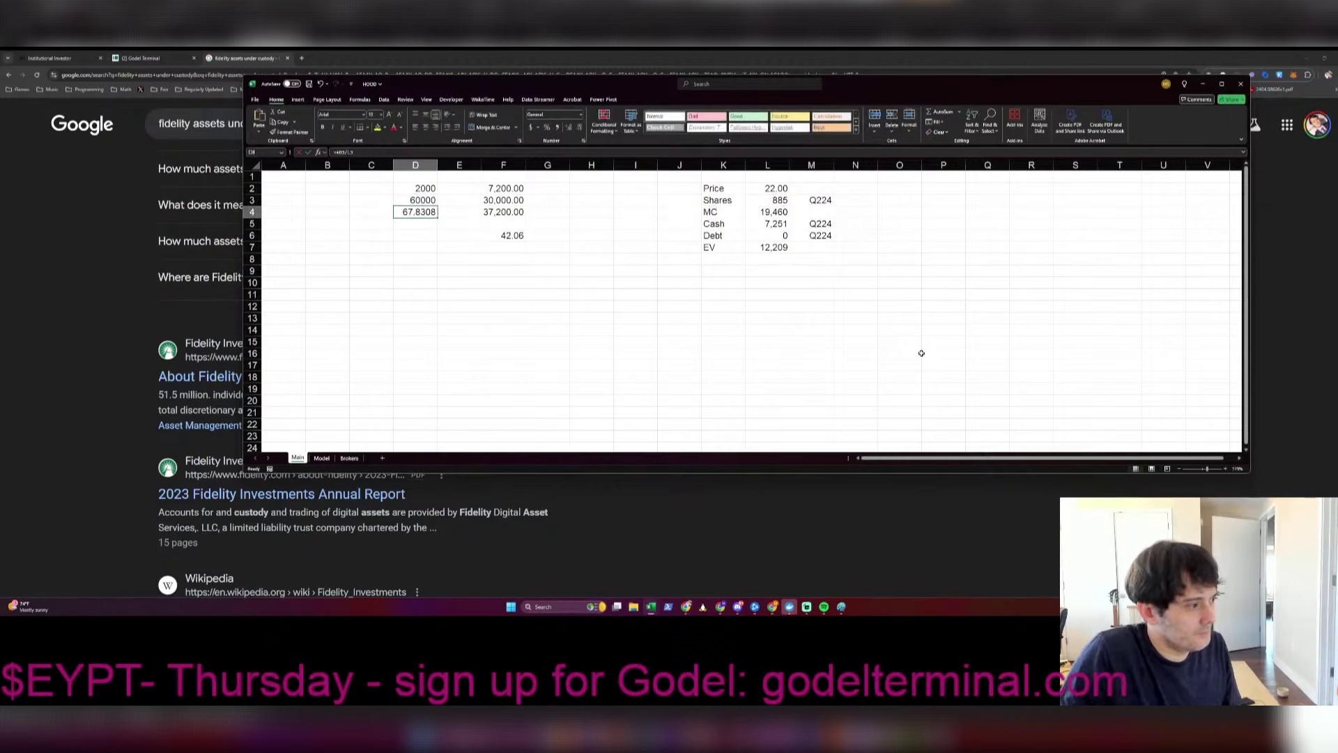
Step: Format D4 as a number with two decimals and make the D2:D4 values bold
key(ctrl+shift+1)
key(Up)
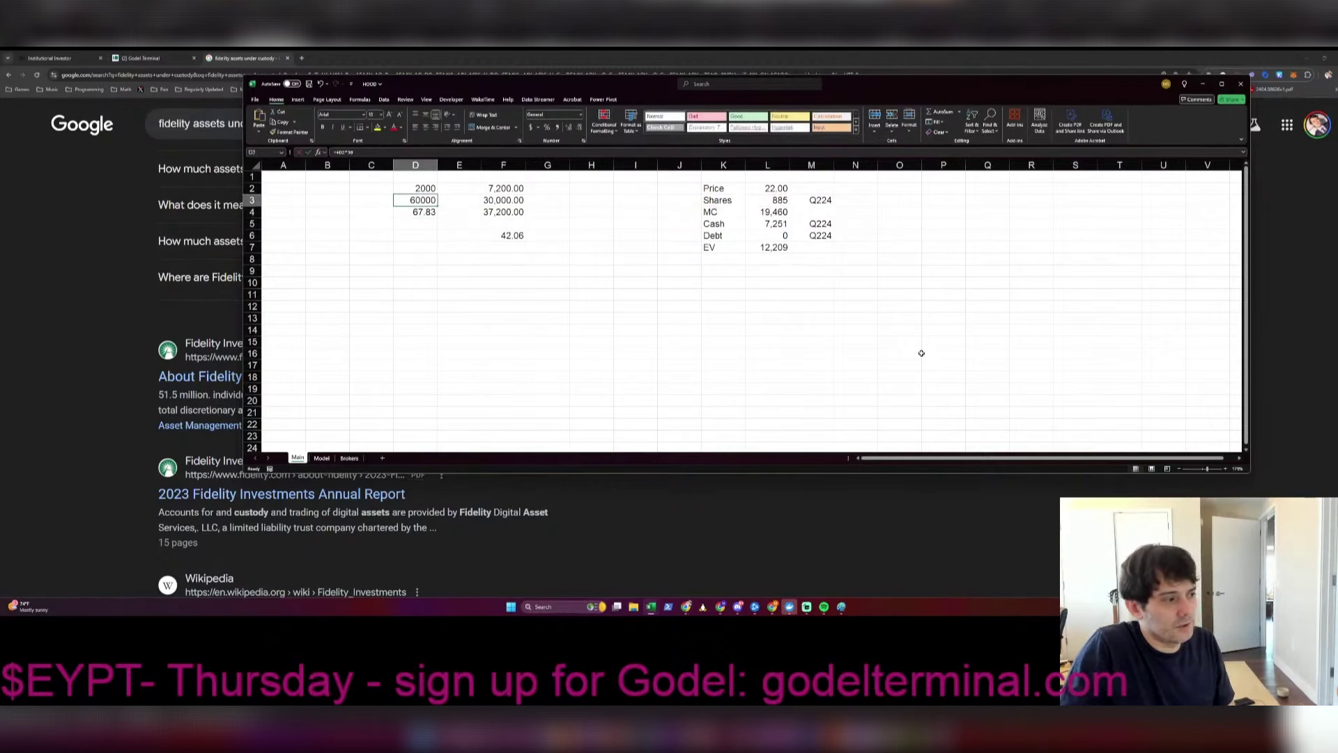
key(Up)
key(shift+Down)
key(shift+Down)
key(ctrl+b)
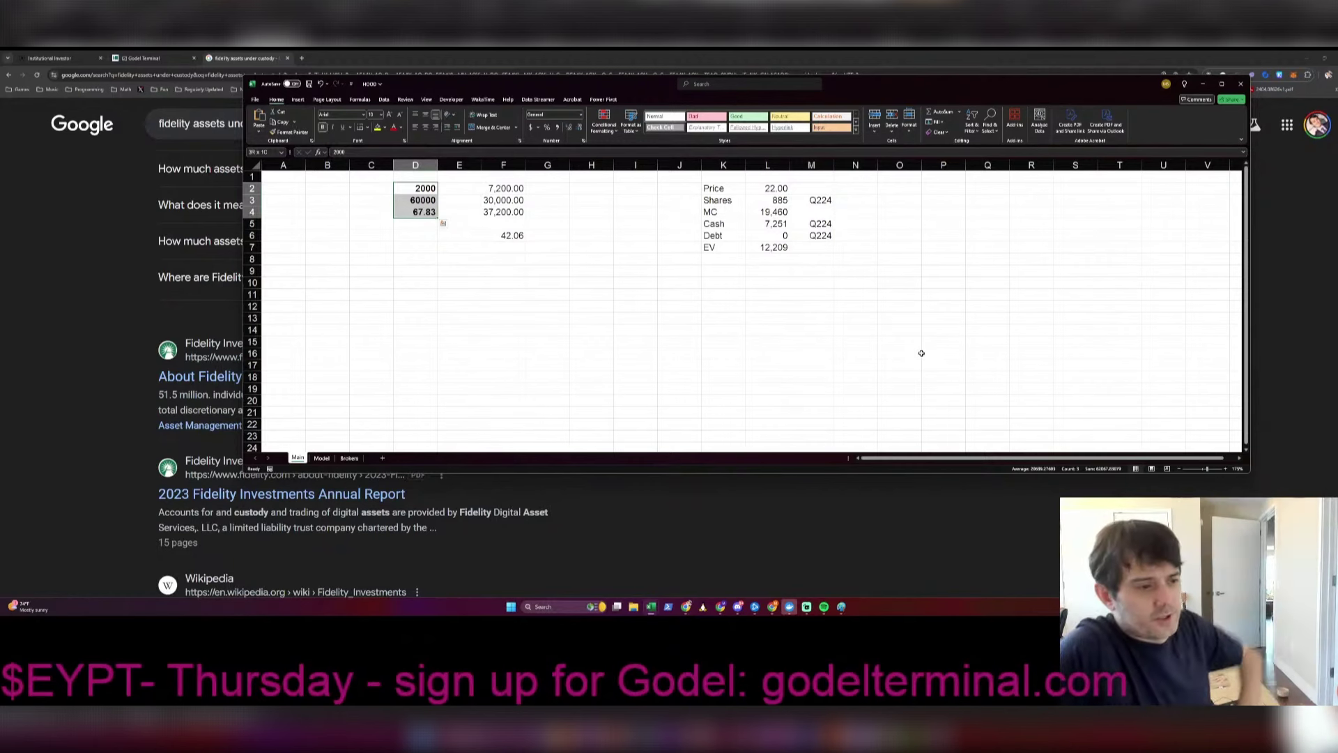
Step: Clear the scenario figures in D2:F6 on the Main sheet and save the workbook
key(shift+Down)
key(shift+Right)
key(shift+Right)
key(shift+Down)
key(Delete)
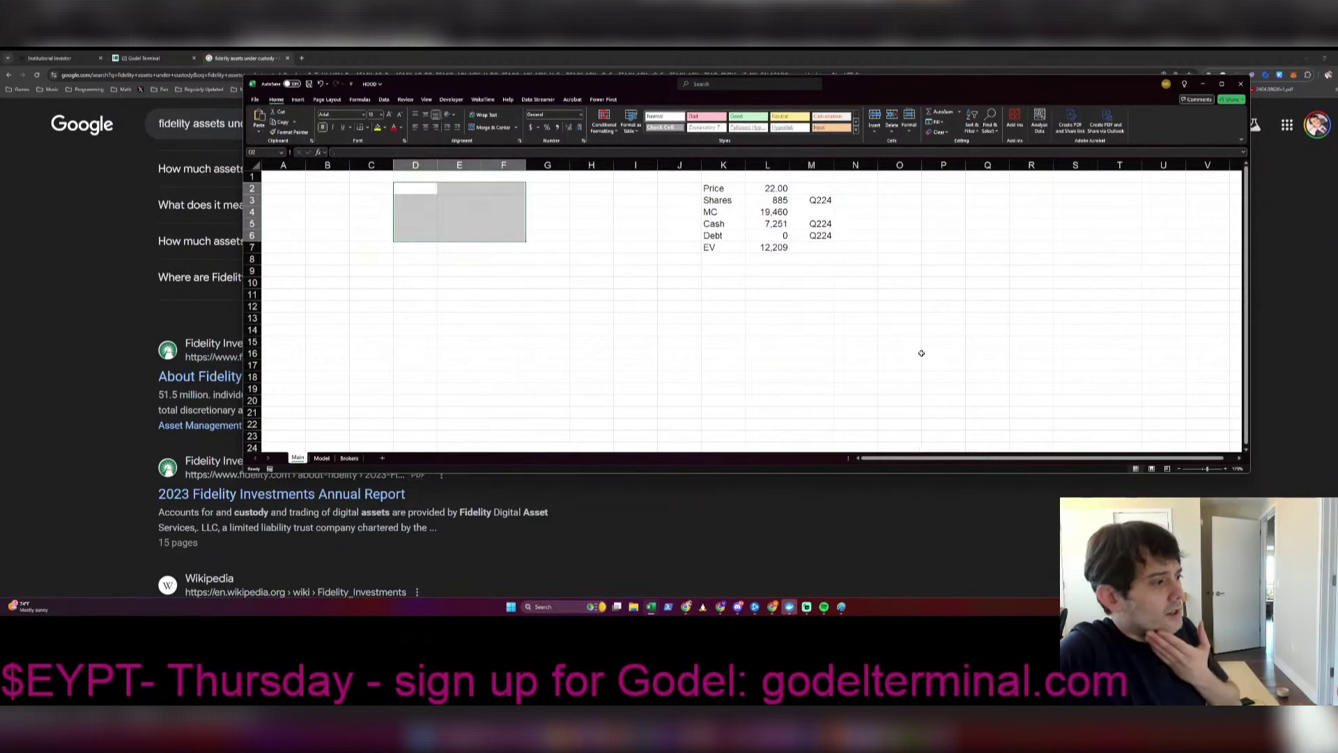
key(ctrl+Home)
key(ctrl+s)
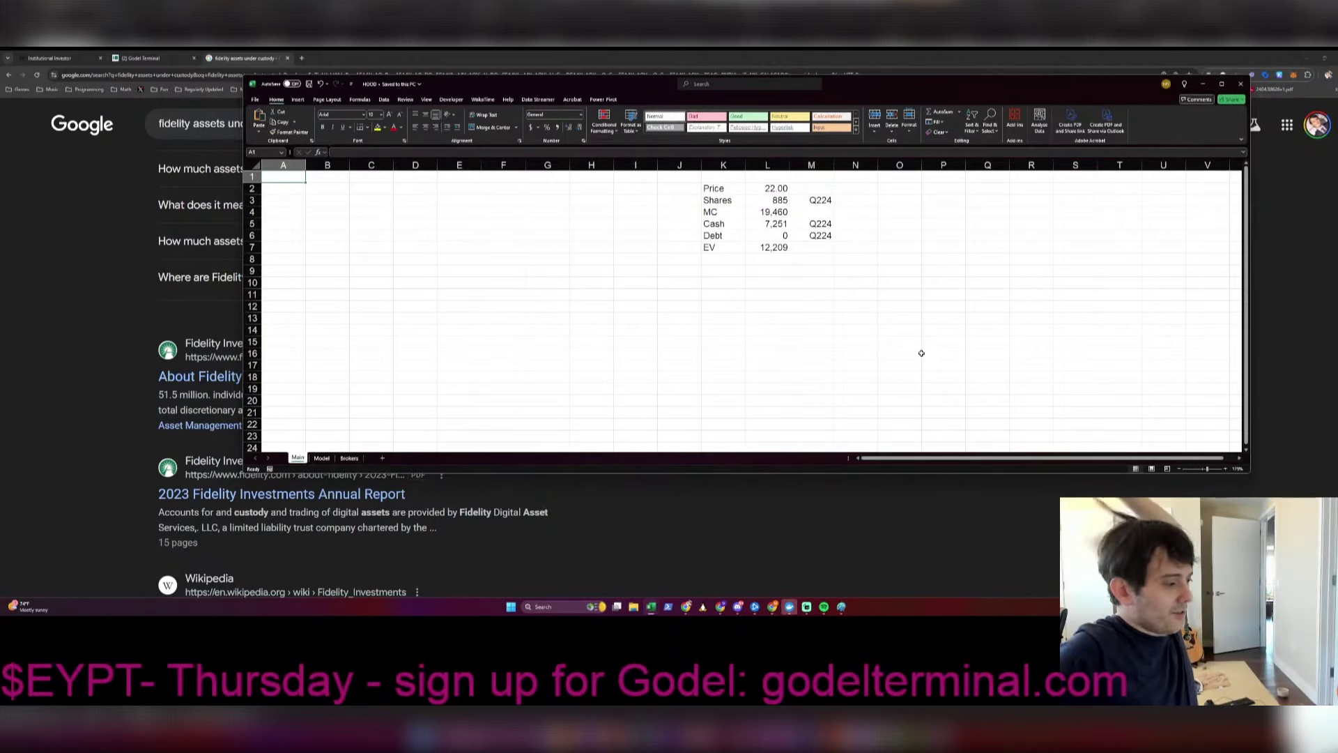
Step: Go to the Brokers sheet and select cell F2 in the Schwab row
key(ctrl+Page_Down)
key(ctrl+Page_Down)
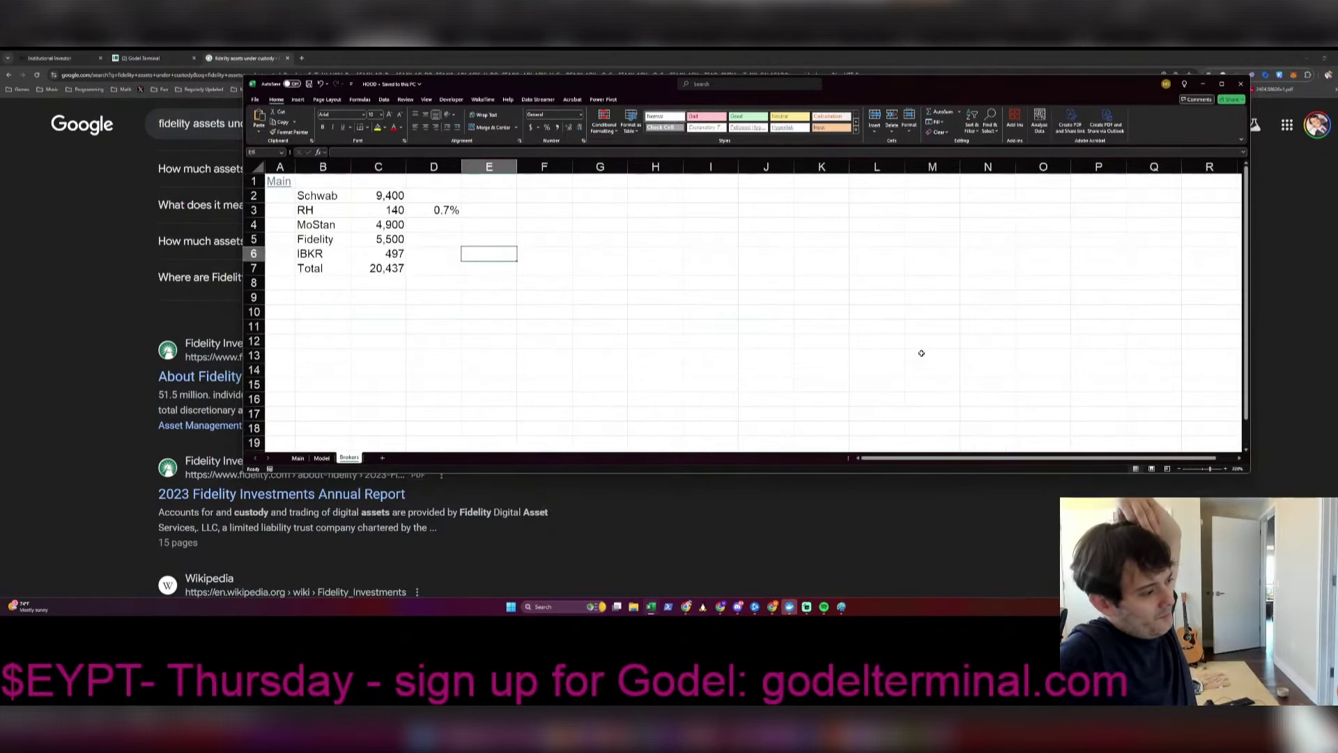
key(Up)
key(Up)
key(Up)
key(Up)
key(Right)
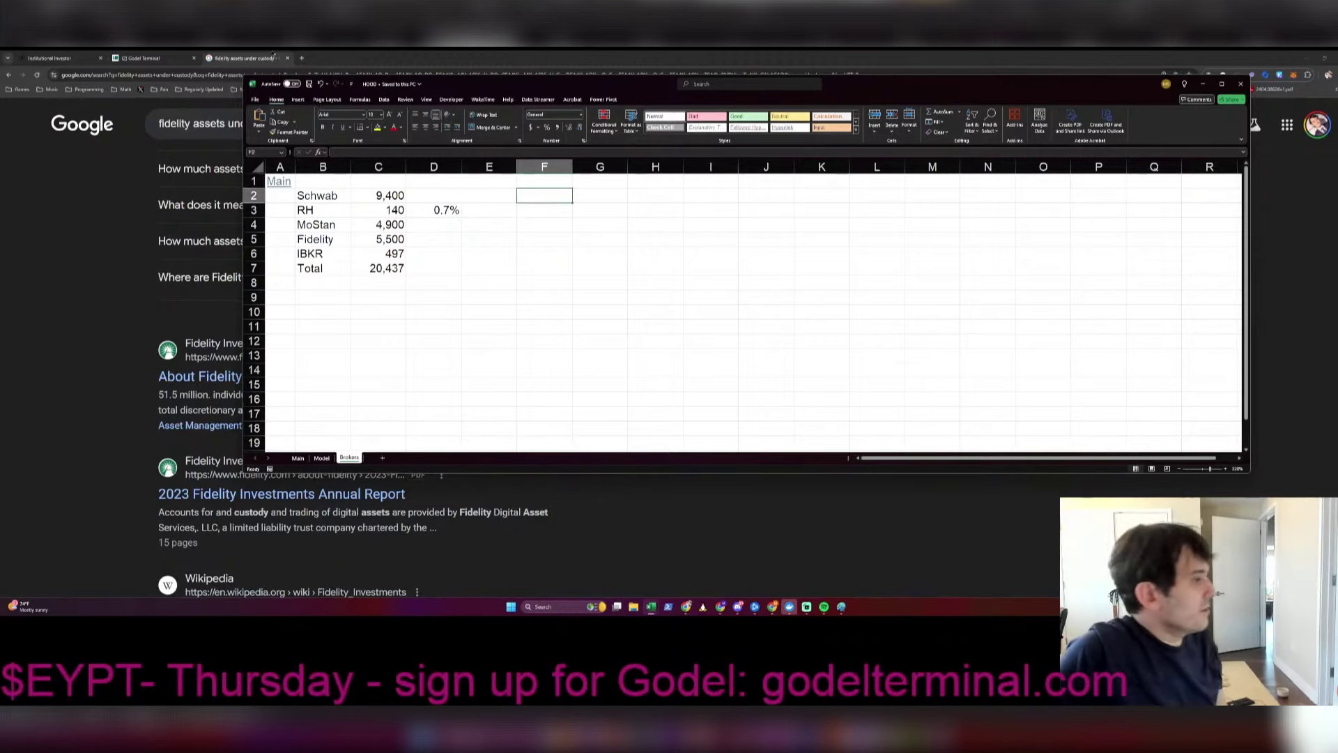
Step: Close the Fidelity search page in the browser and open the SCHW equity description in Godel Terminal
click(275, 57)
click(287, 58)
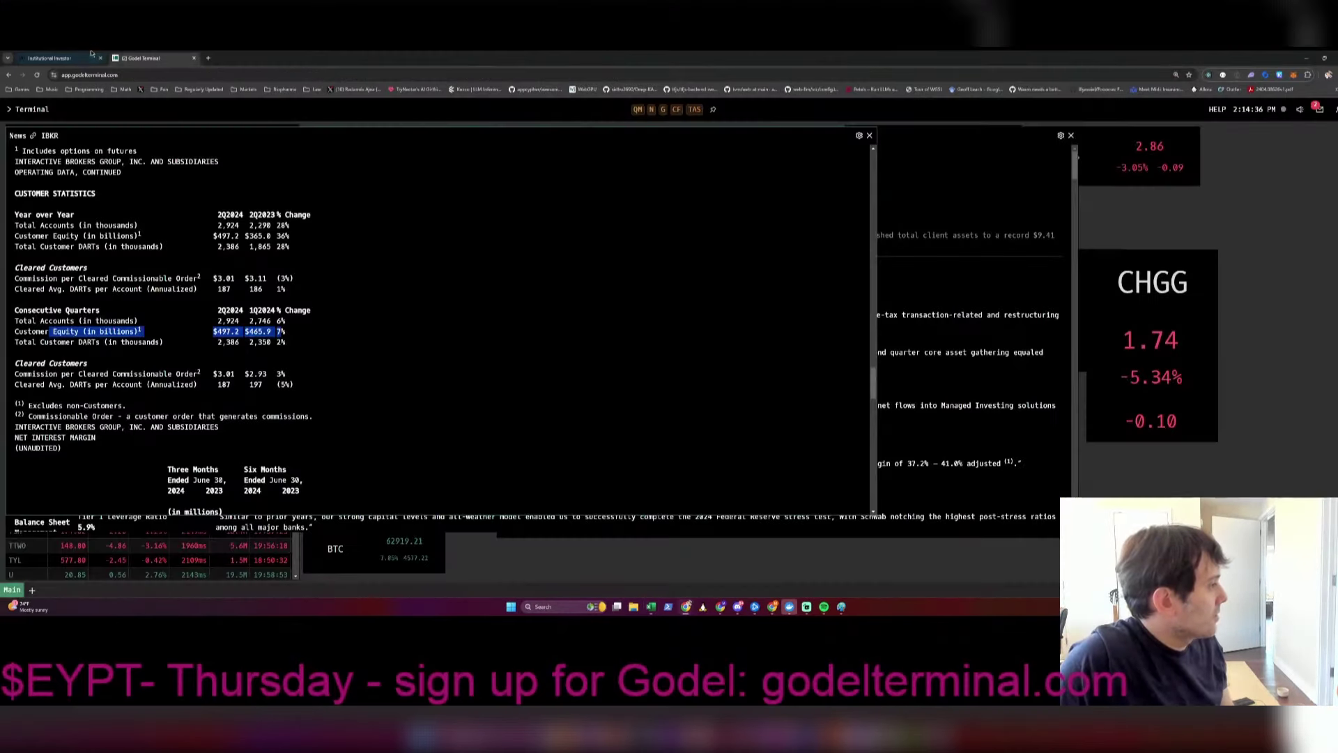
click(90, 55)
click(146, 58)
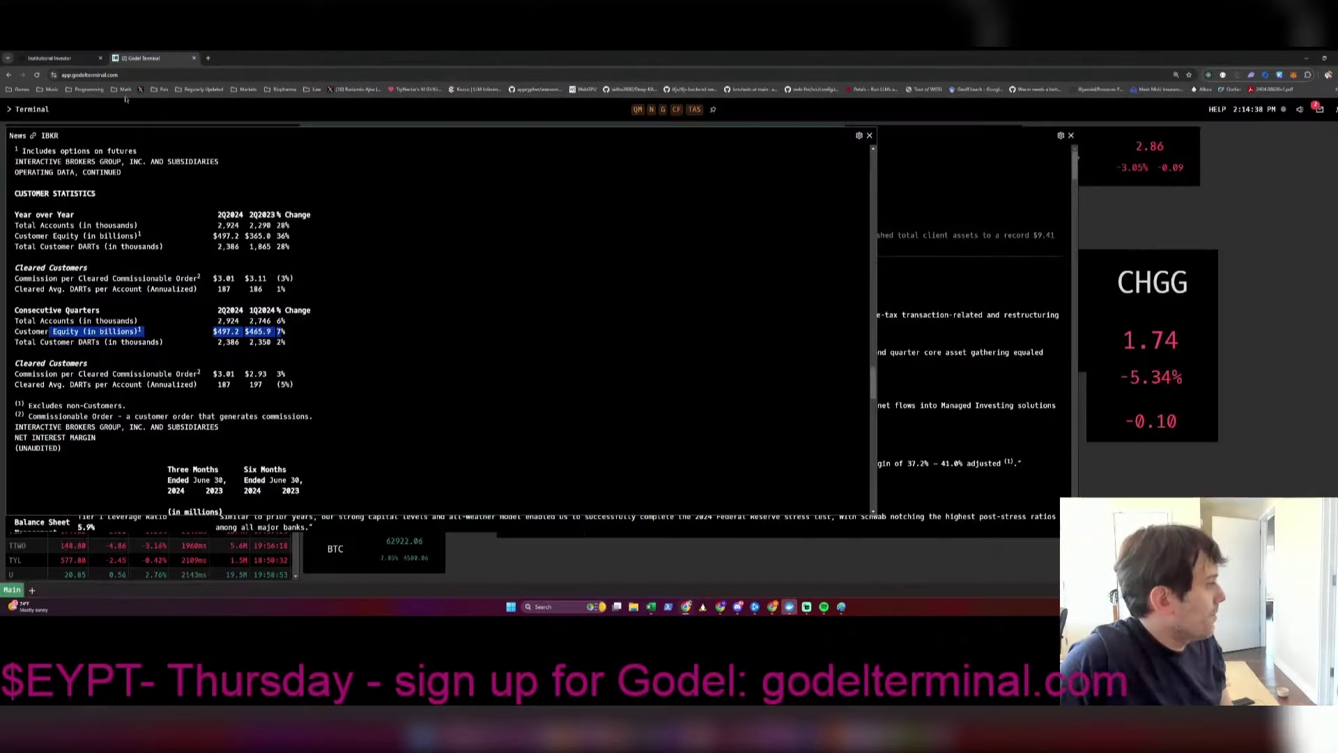
click(125, 105)
text(SCHW)
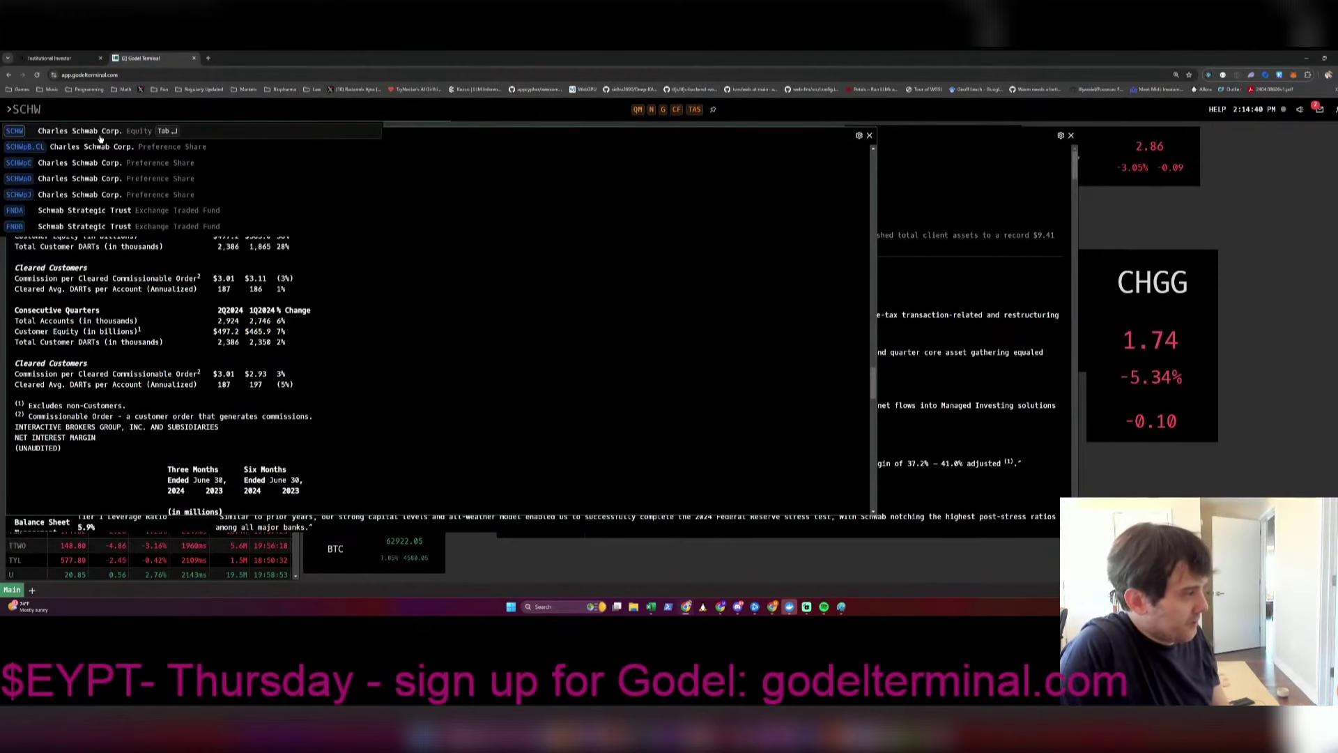
key(Tab)
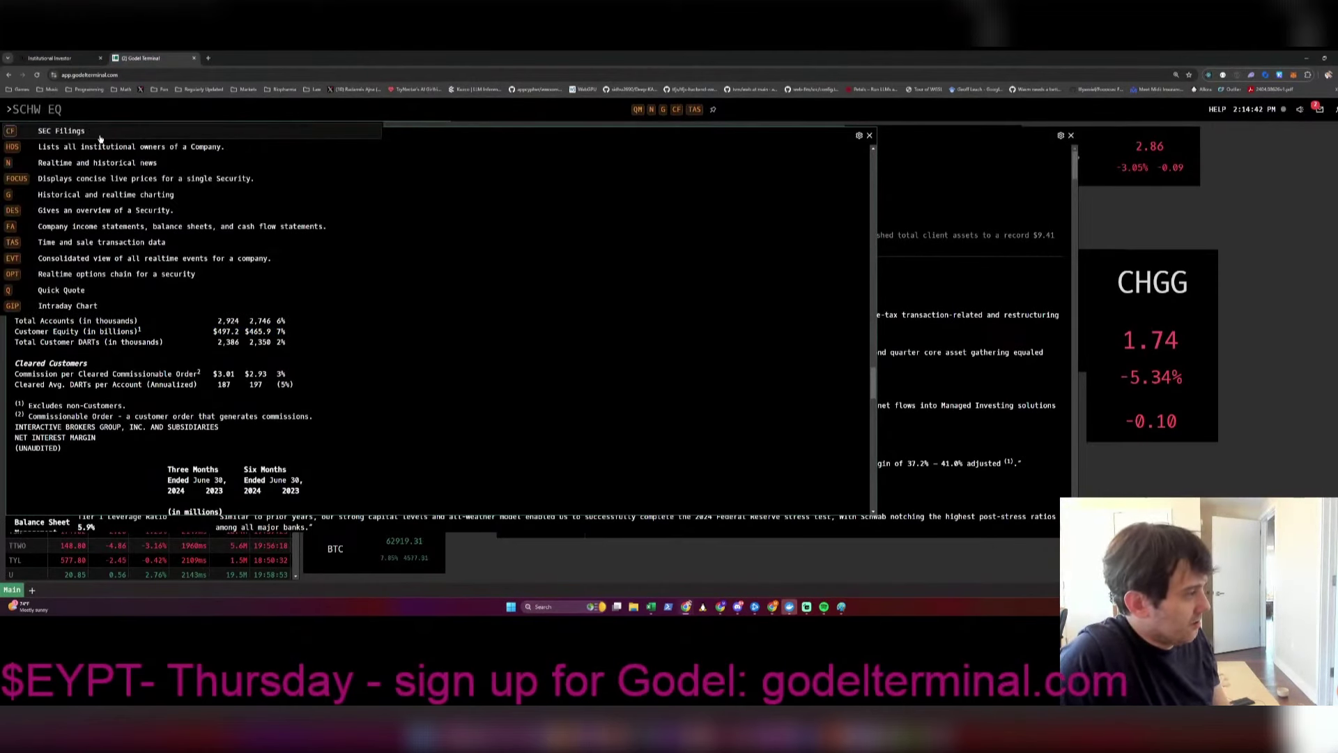
text(DES)
key(Return)
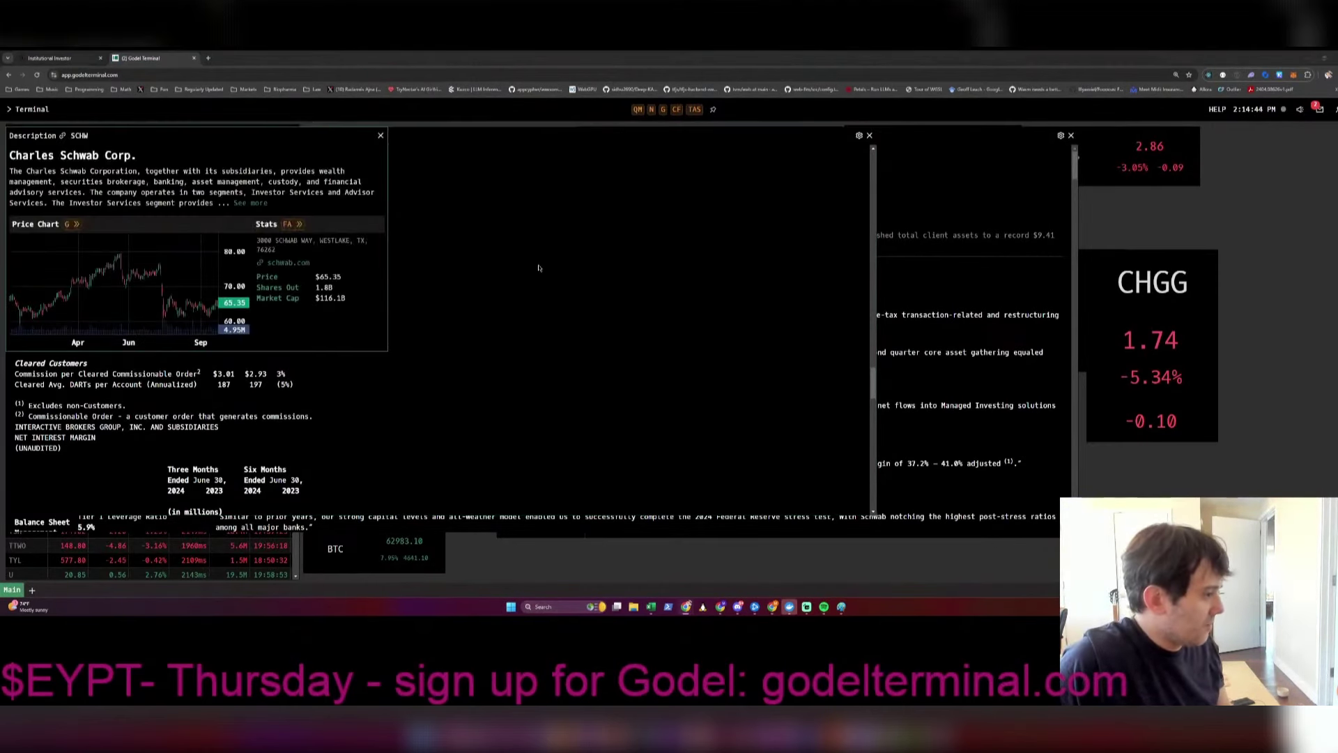
Step: Switch back to Excel and enter 116000 in F2 as Schwab's market cap on the Brokers sheet
key(alt+Tab)
text(1160)
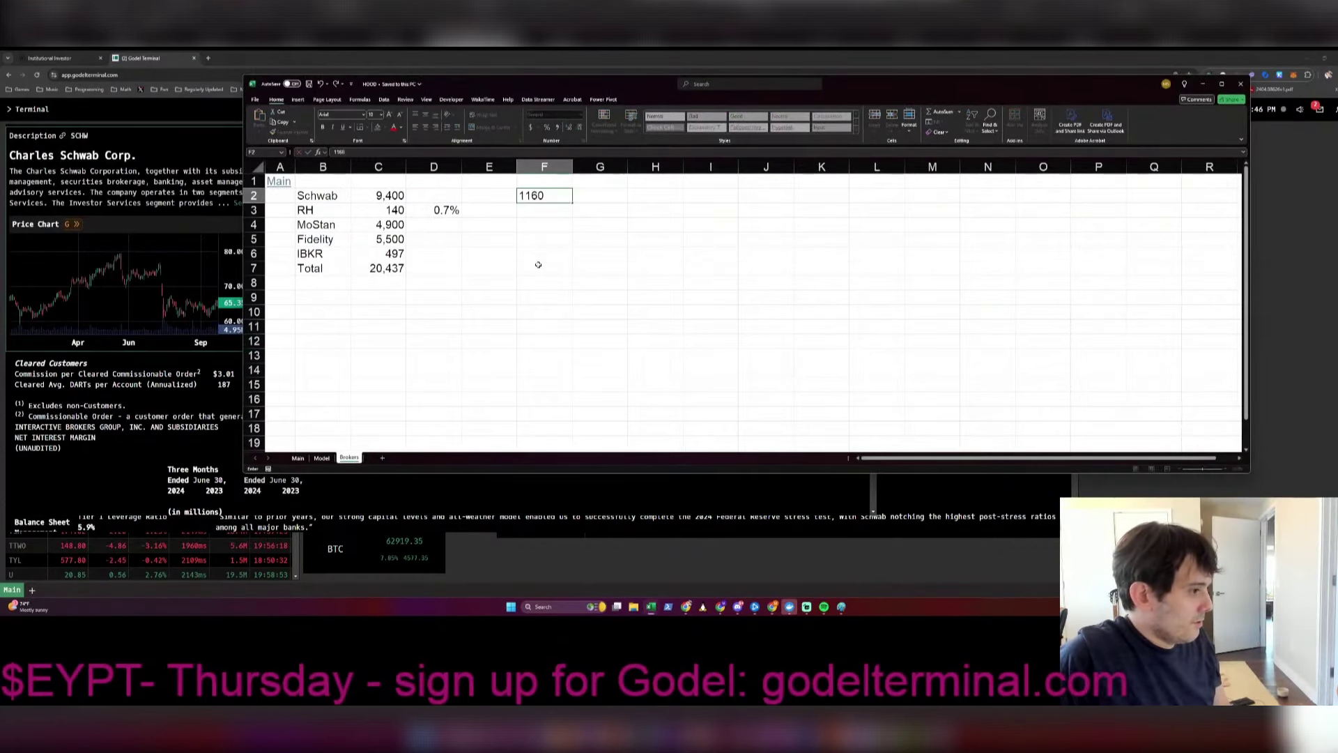
text(00)
key(Return)
Step: Check Robinhood's market cap on the Main sheet and enter 19000 for RH in F3 of the Brokers sheet
key(alt+Tab)
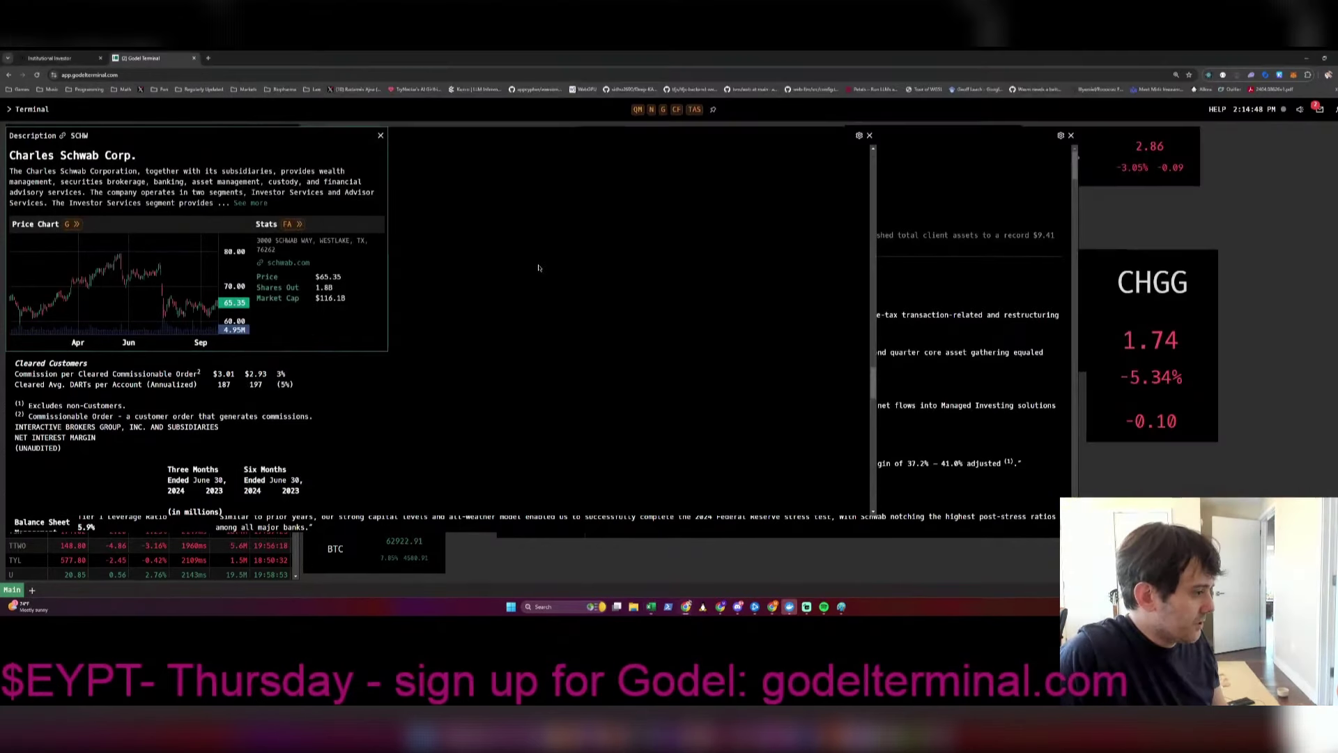
key(alt+Tab)
key(ctrl+Tab)
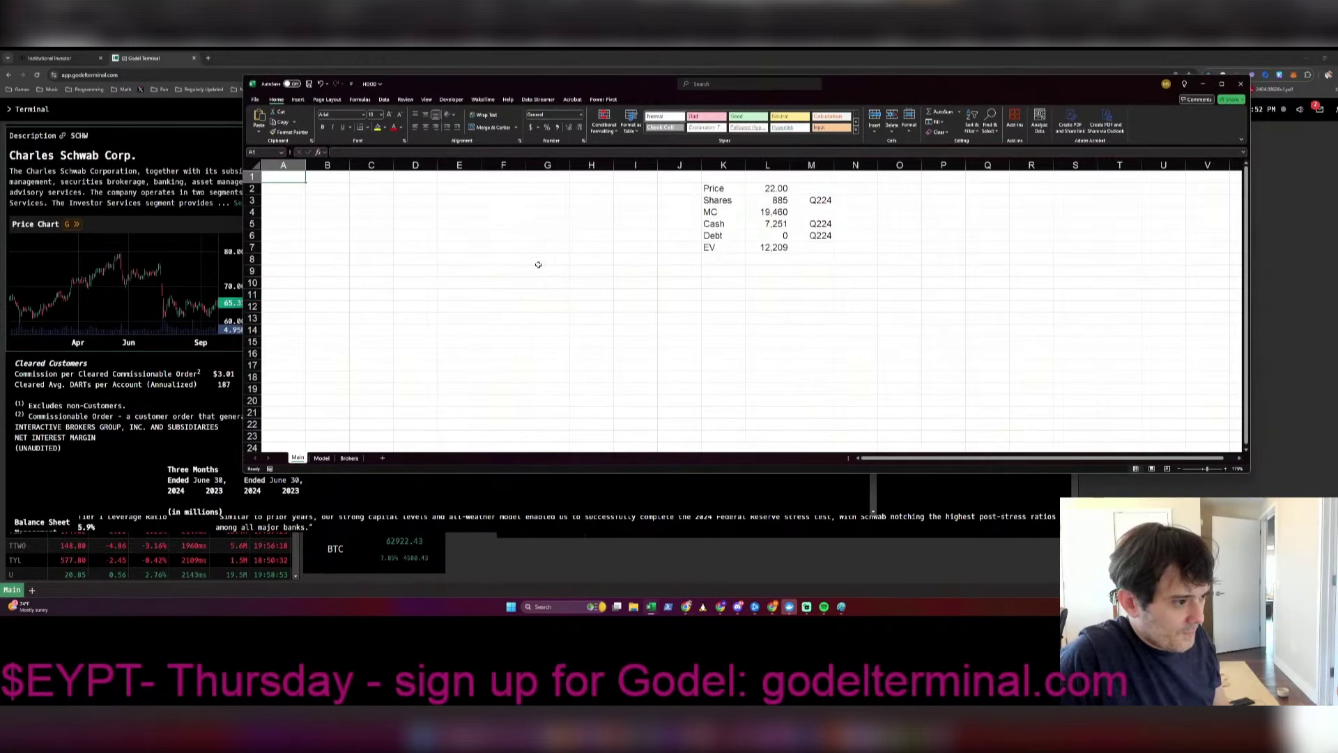
key(ctrl+Page_Down)
key(ctrl+Page_Down)
key(Down)
key(Down)
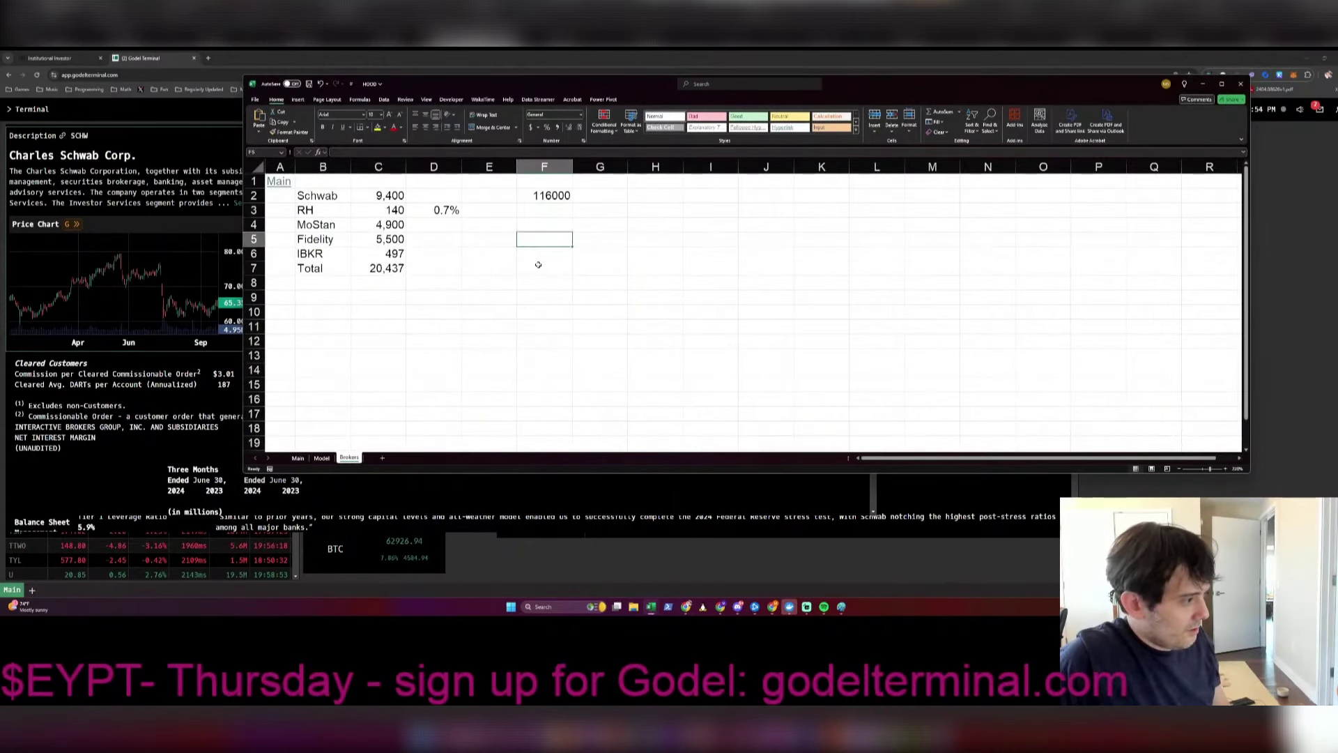
key(Up)
key(Up)
text(19000)
key(Return)
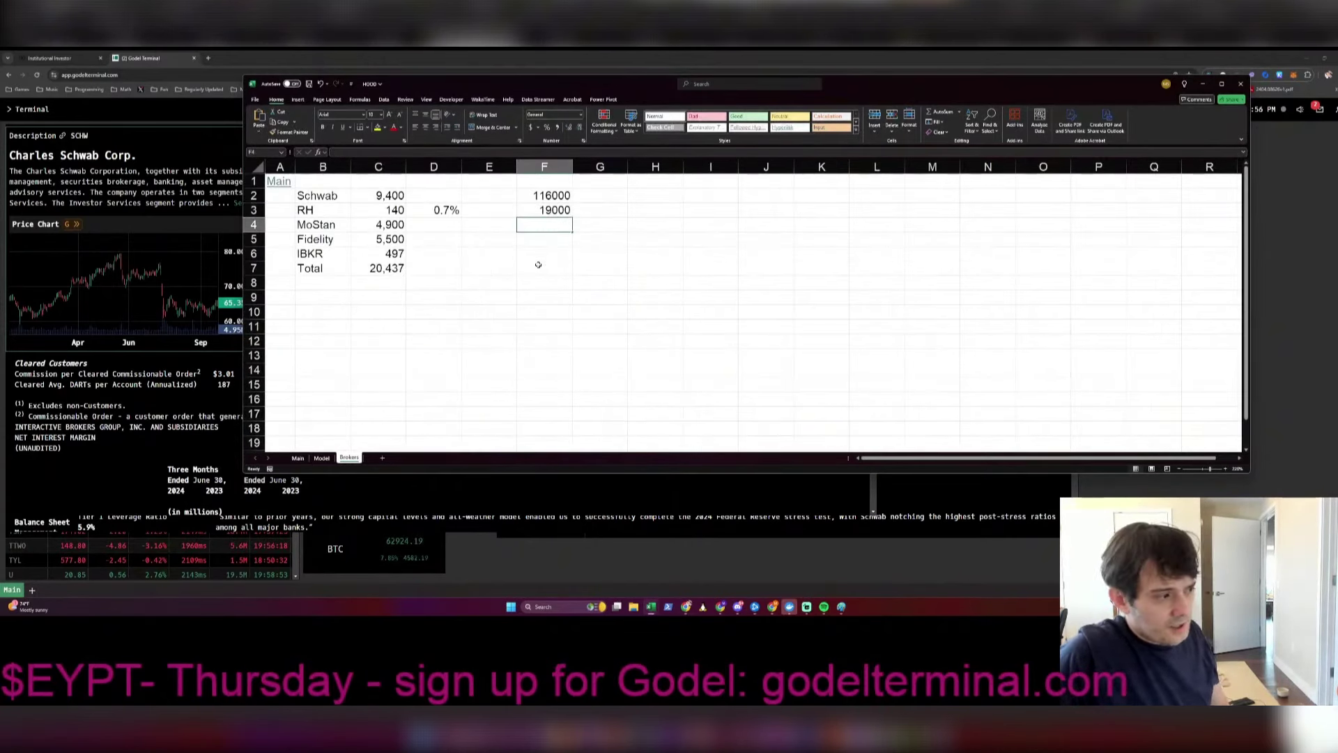
Step: Enter a right-aligned MC heading in F1 and save the workbook
key(Up)
key(Up)
key(Up)
text(MC)
key(ctrl+s)
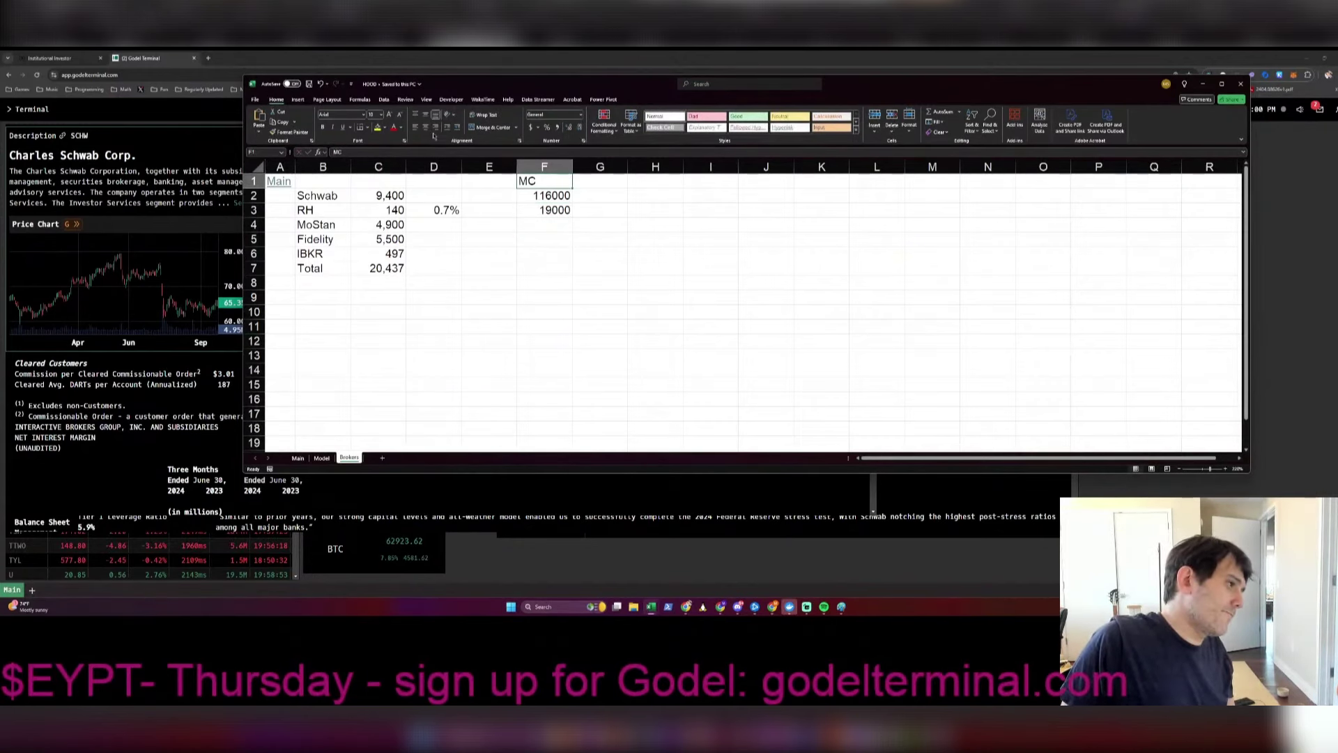
Step: Switch to Godel Terminal, close the Schwab description and open the IBKR equity description
click(178, 240)
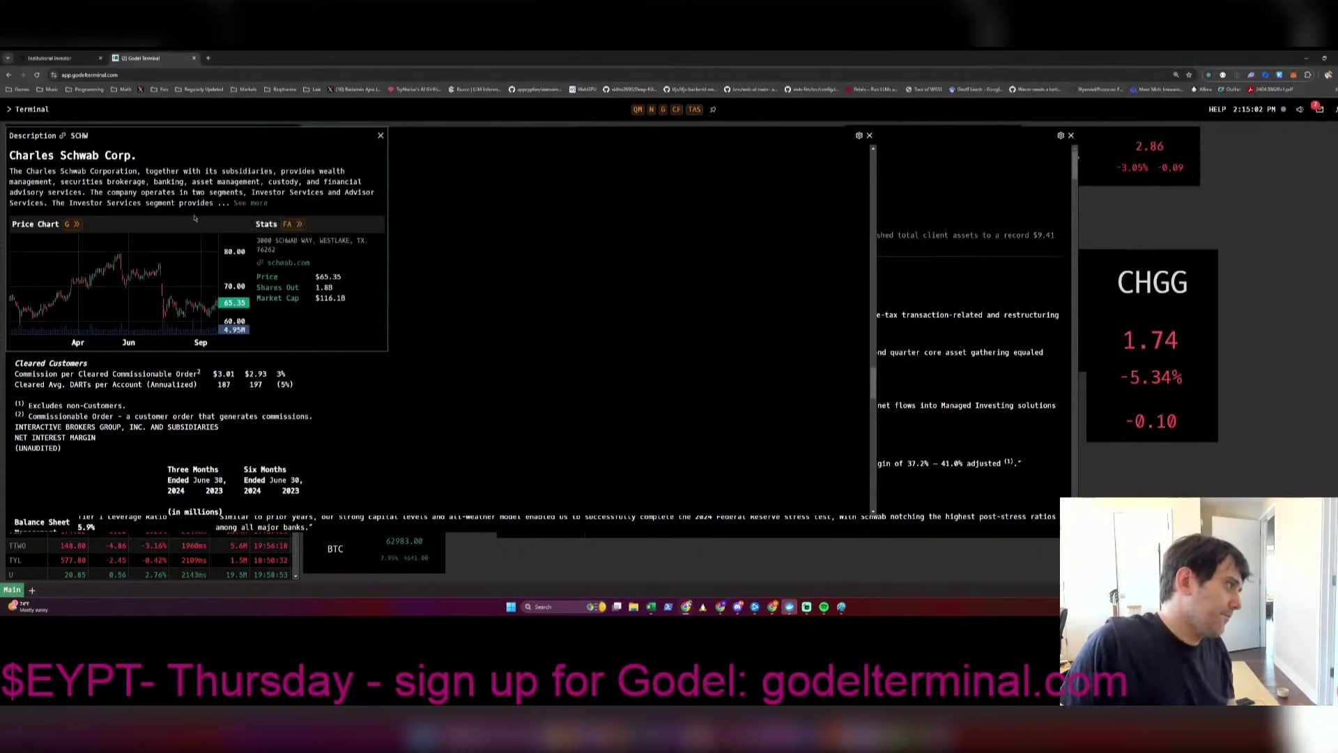
key(Escape)
text(IBKR EQ DES)
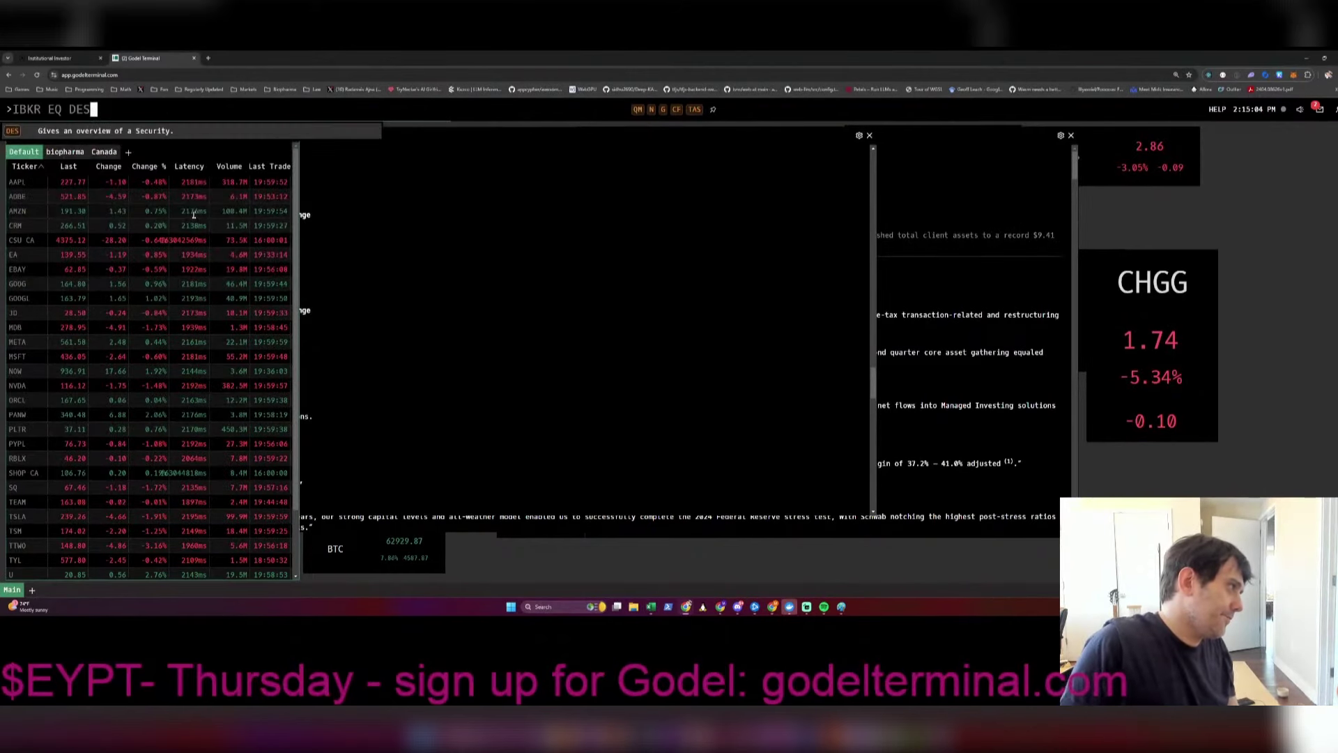
key(Return)
Step: Switch back to Excel and enter 14000 in F6 as IBKR's market cap
key(alt+Tab)
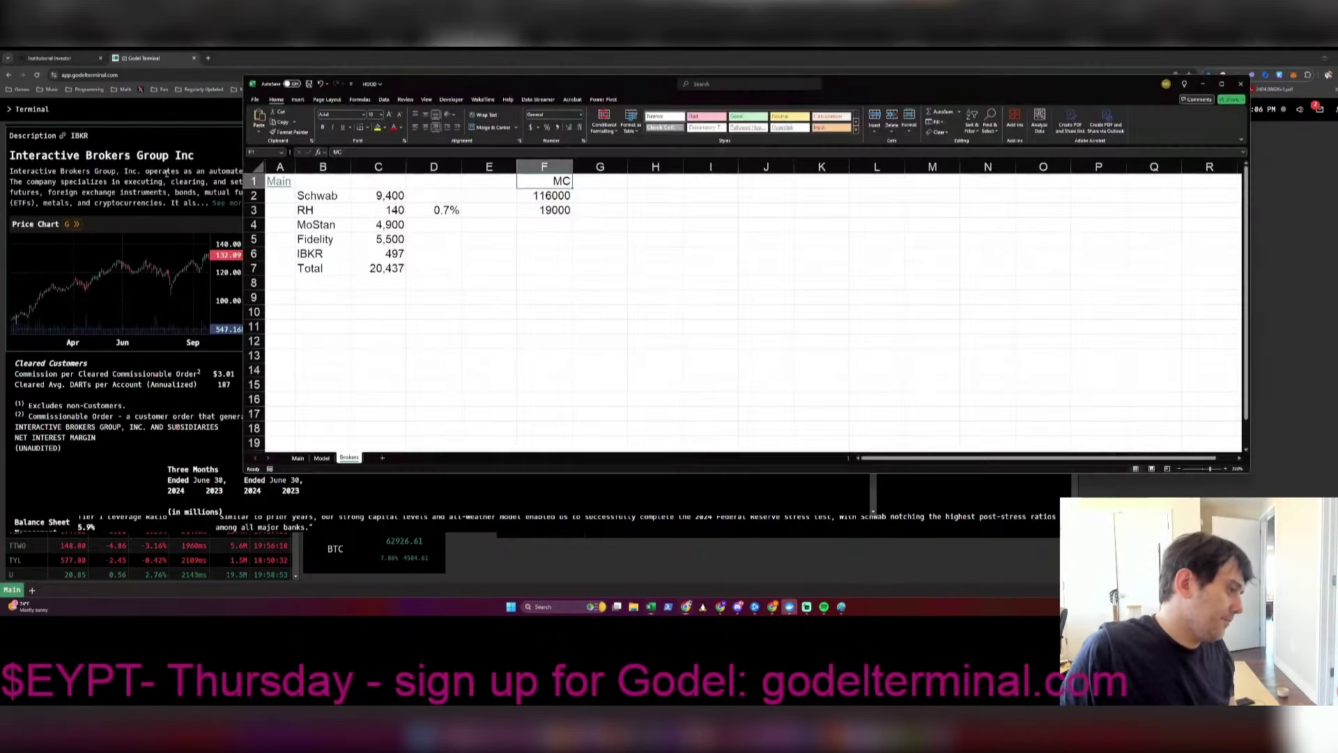
key(Down)
key(Down)
key(ctrl+c)
key(Down)
key(Down)
key(Down)
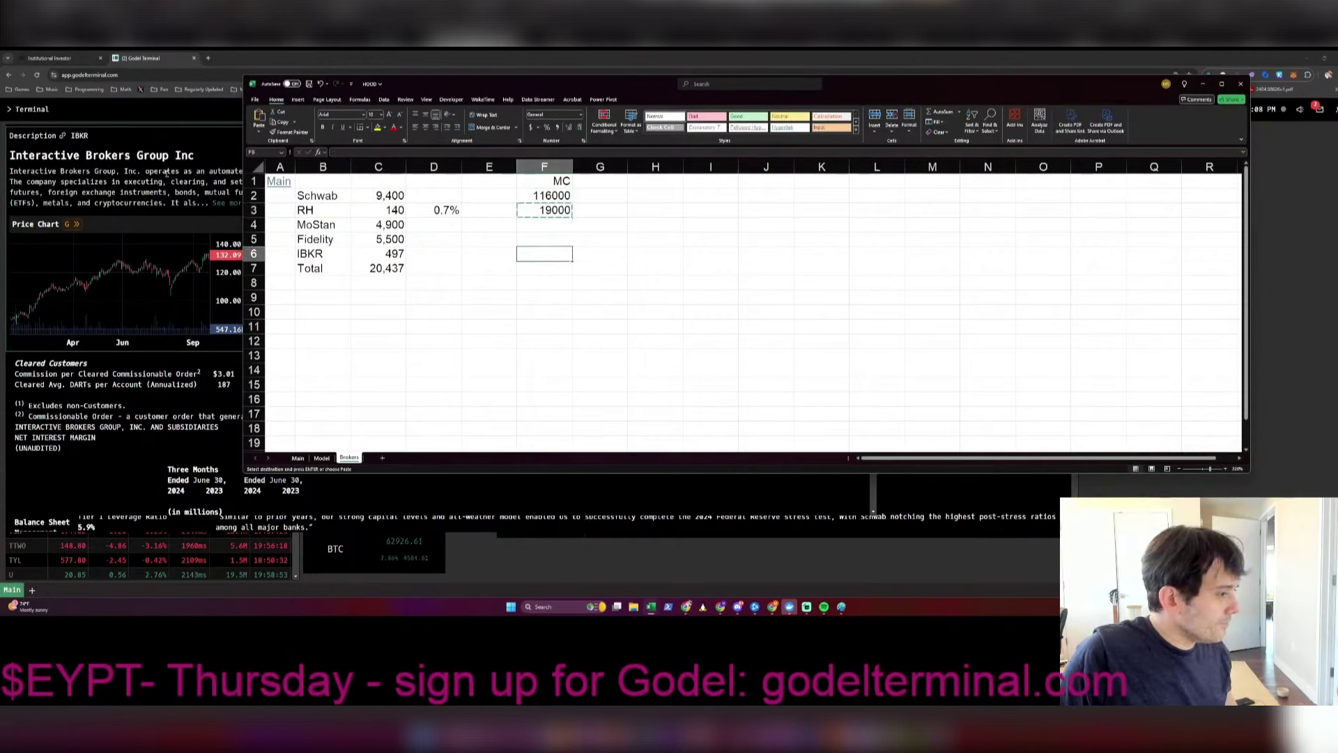
text(14000)
key(Return)
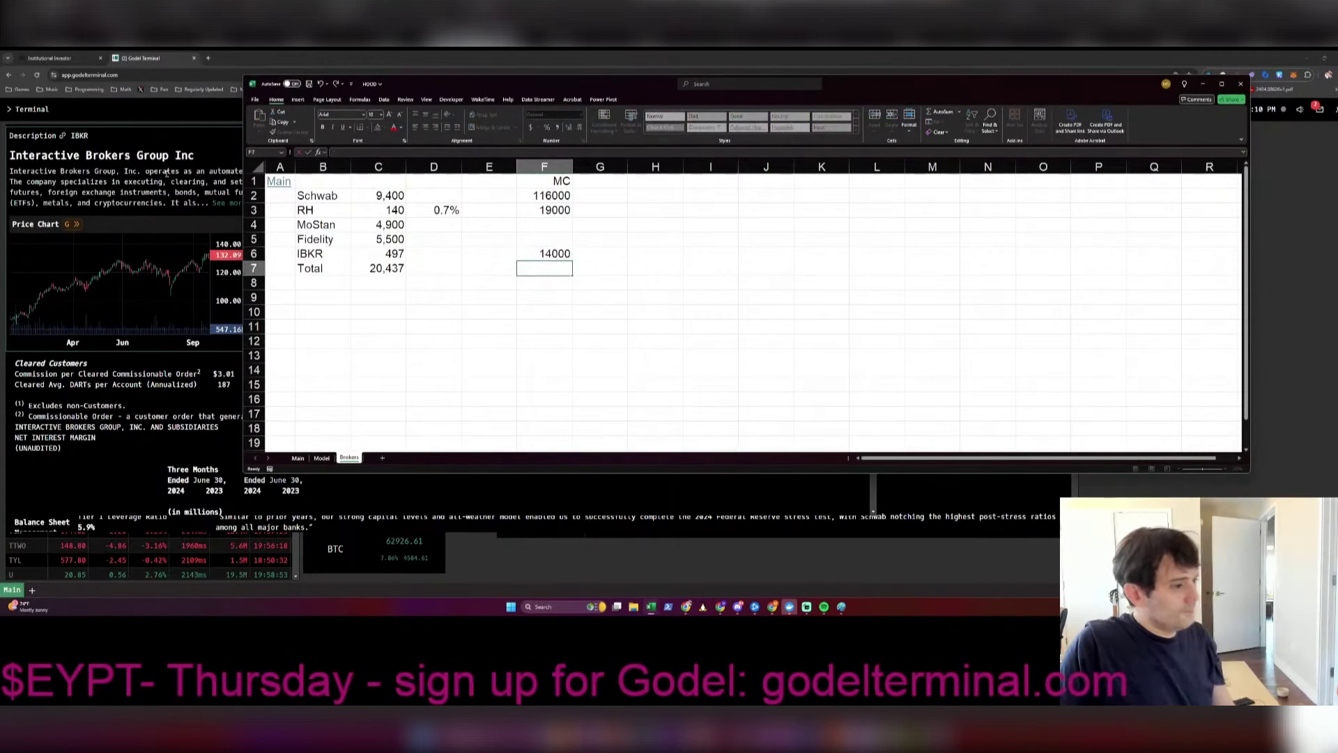
Step: In G2, divide Schwab's market cap in F2 by its client assets in C2
key(Up)
key(Right)
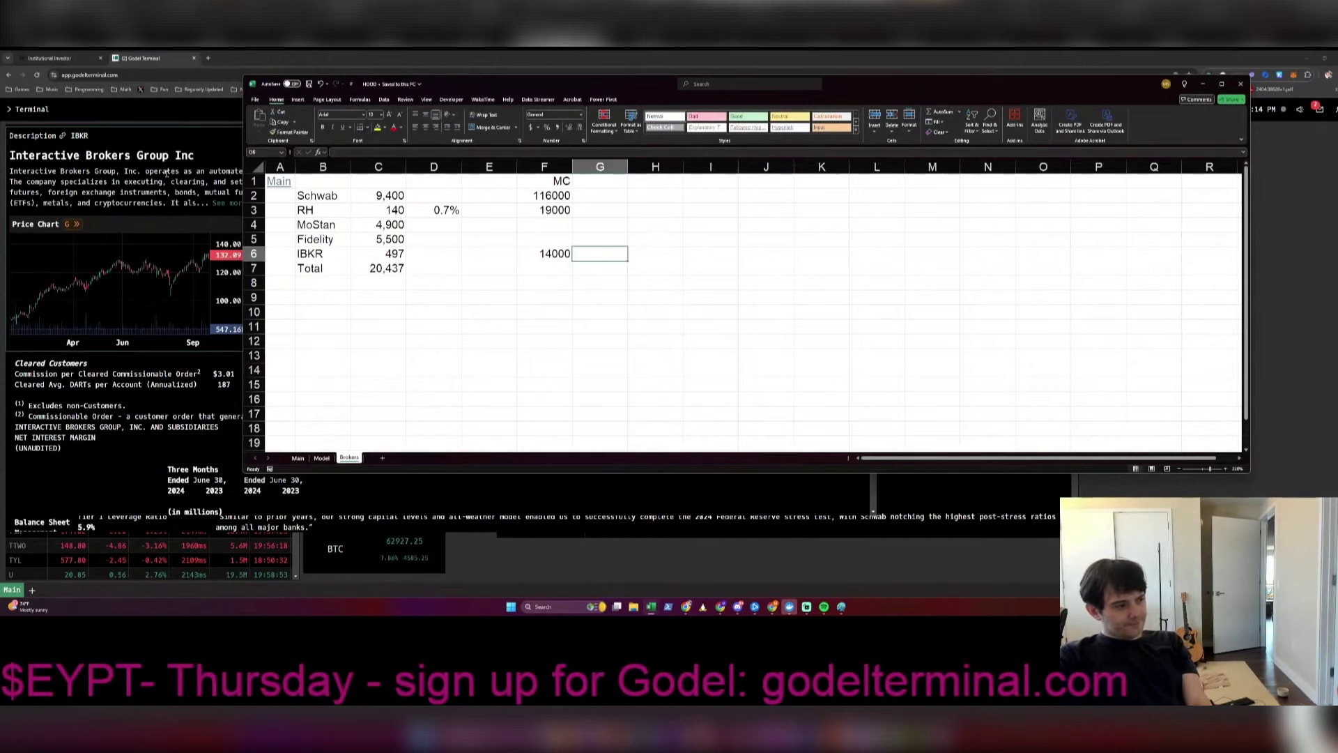
ctrl+scroll(623, 237, up, 2)
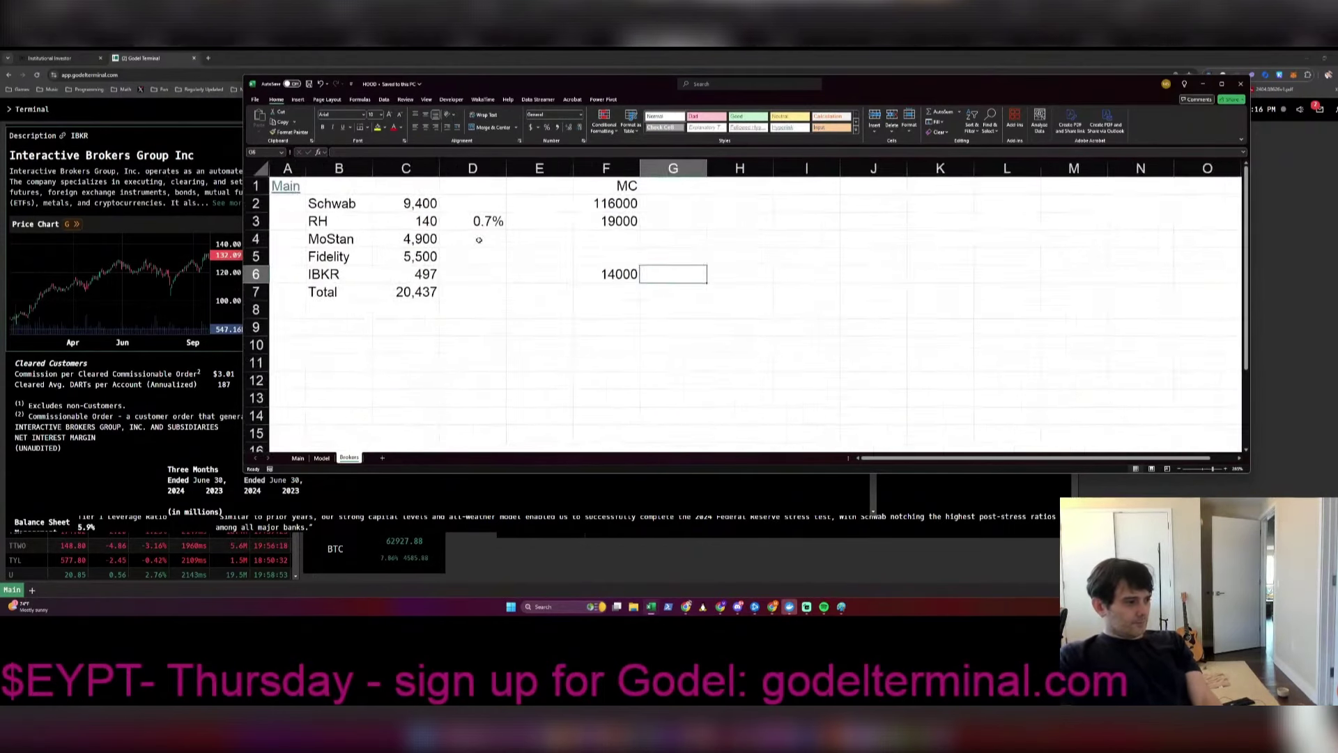
click(709, 213)
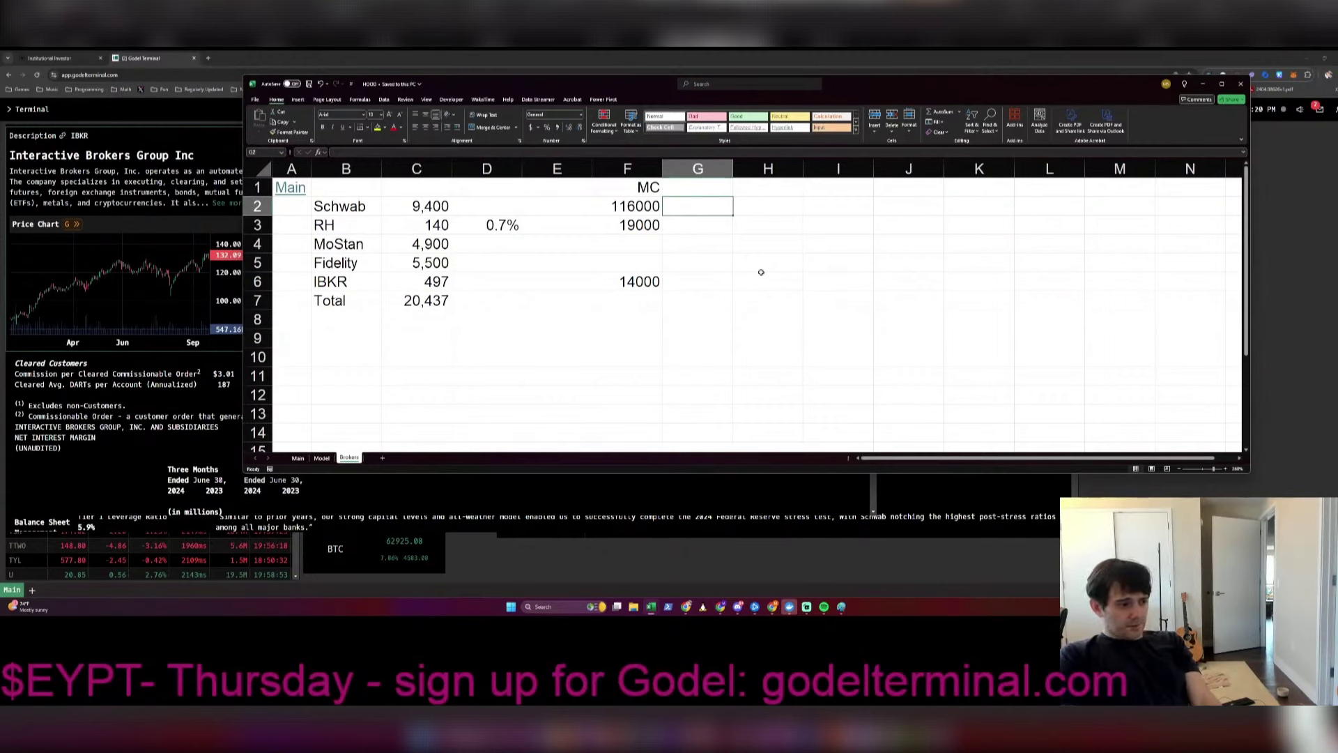
text(+)
key(Left)
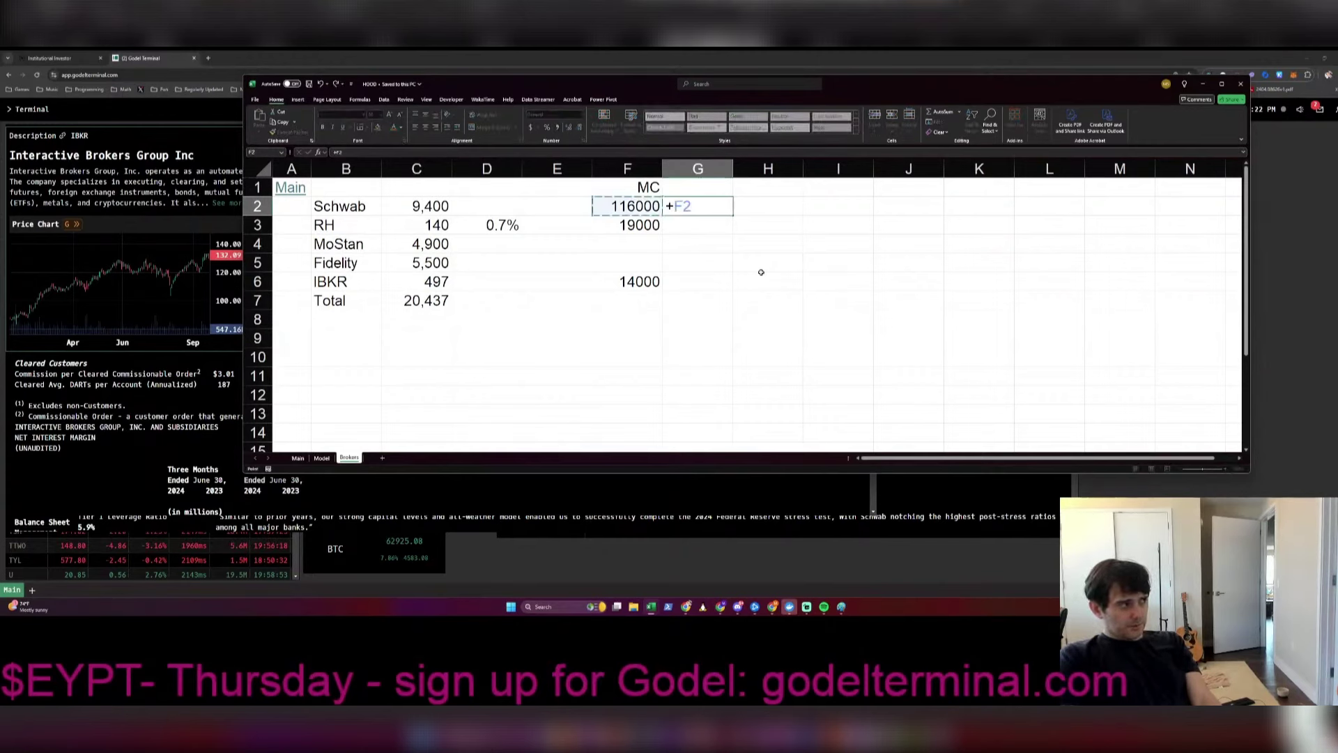
text(/)
key(Left)
key(Left)
key(Left)
key(Left)
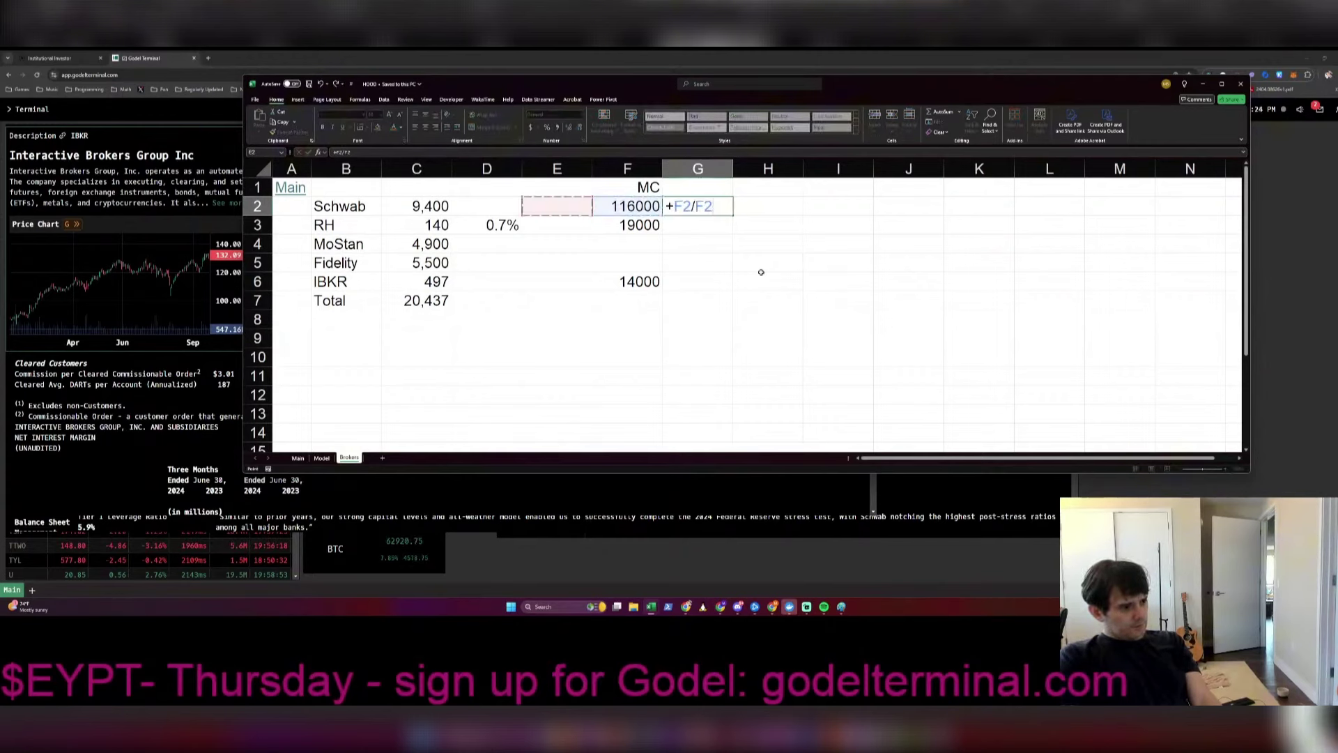
key(ctrl+Return)
Step: Copy the G2 ratio formula to G3 for RH and G6 for IBKR
key(Down)
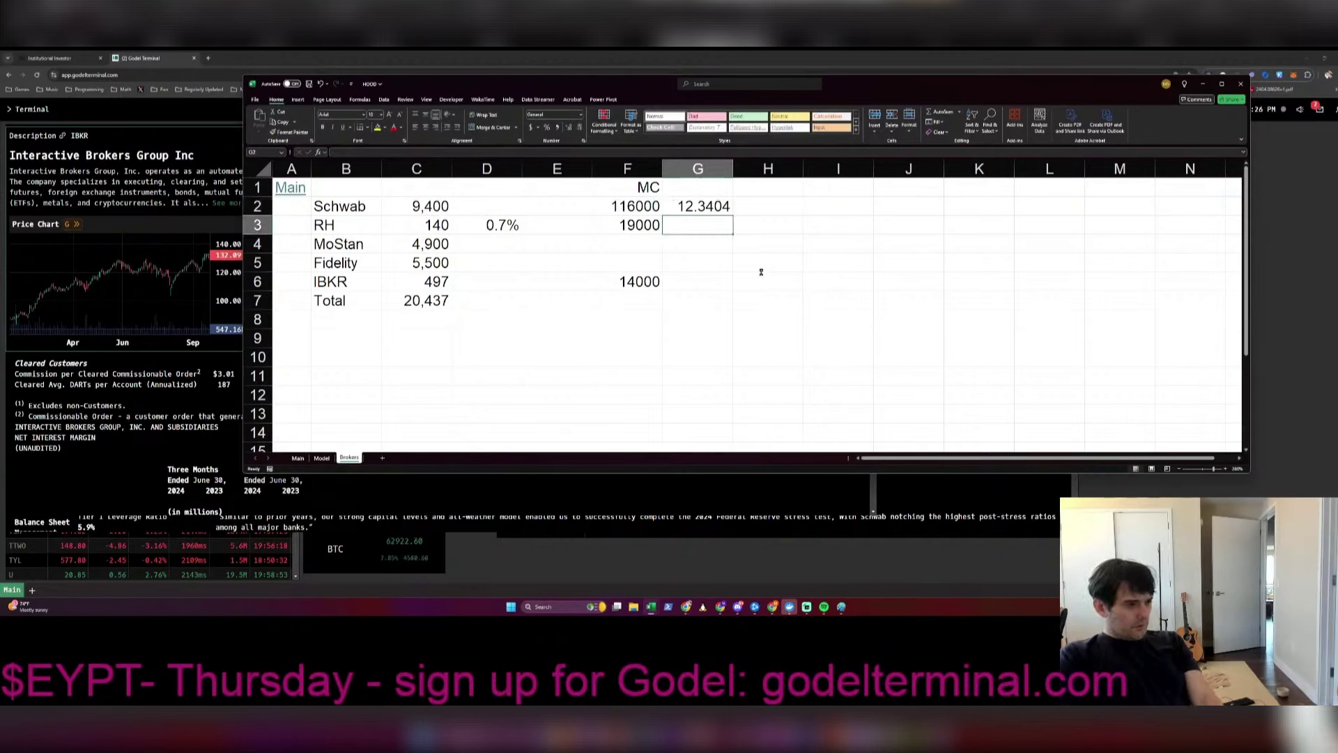
key(ctrl+d)
key(ctrl+c)
key(Down)
key(Down)
key(Down)
key(ctrl+v)
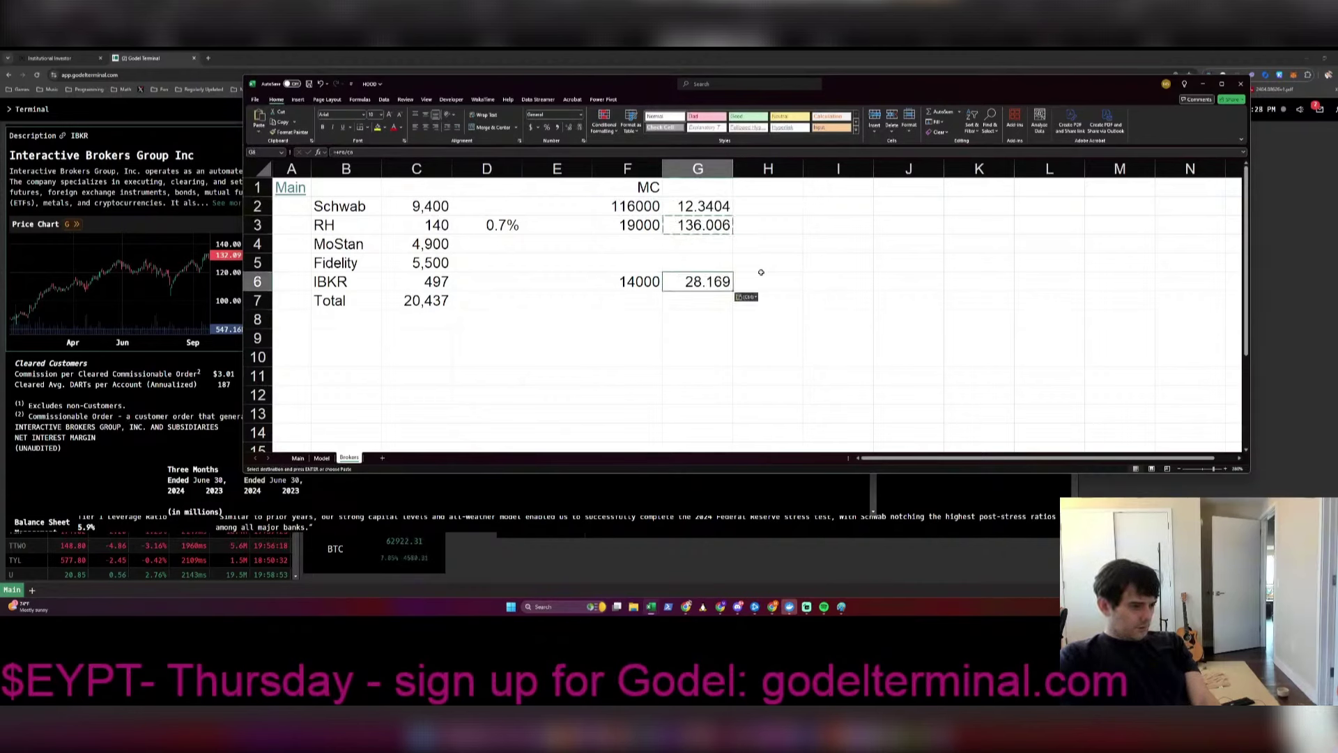
key(Escape)
Step: Format the ratios in G2:G6 as numbers with two decimals
key(Up)
key(Up)
key(Up)
key(Up)
key(shift+Down)
key(shift+Down)
key(shift+Down)
key(shift+Down)
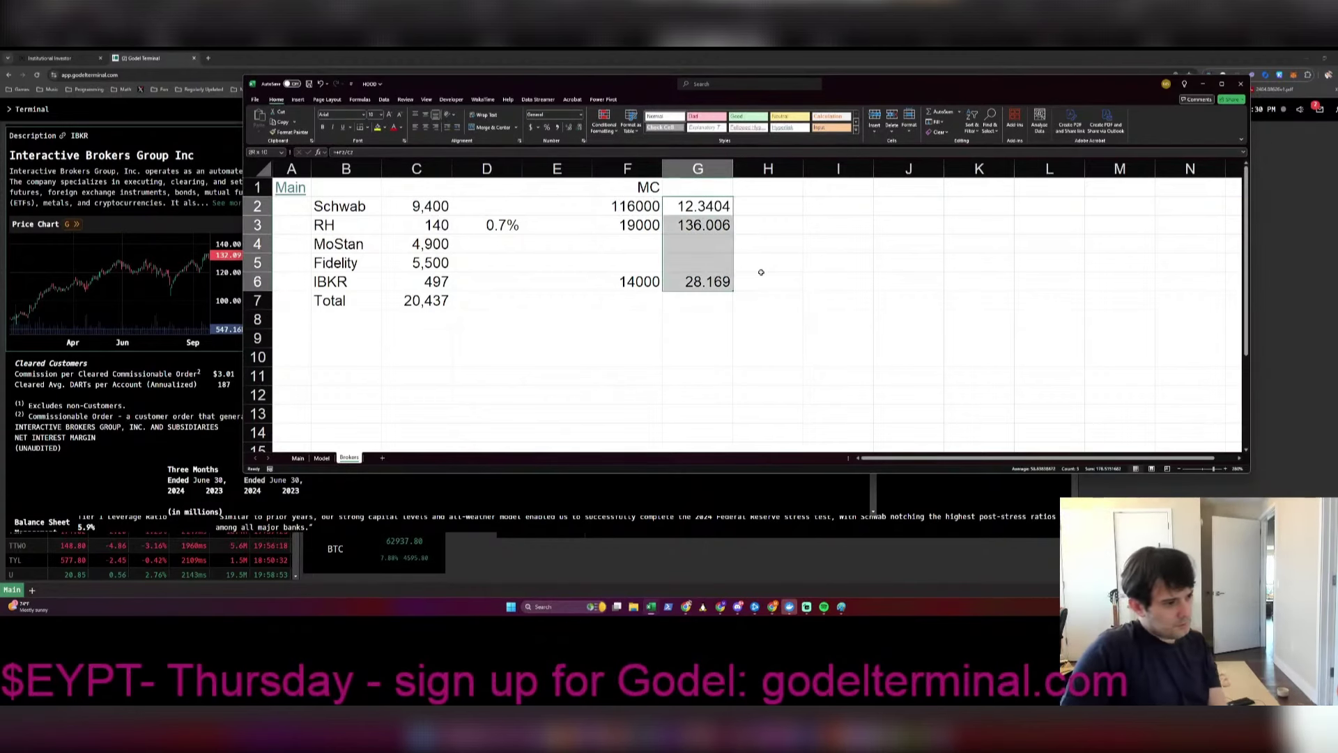
key(ctrl+shift+1)
key(Down)
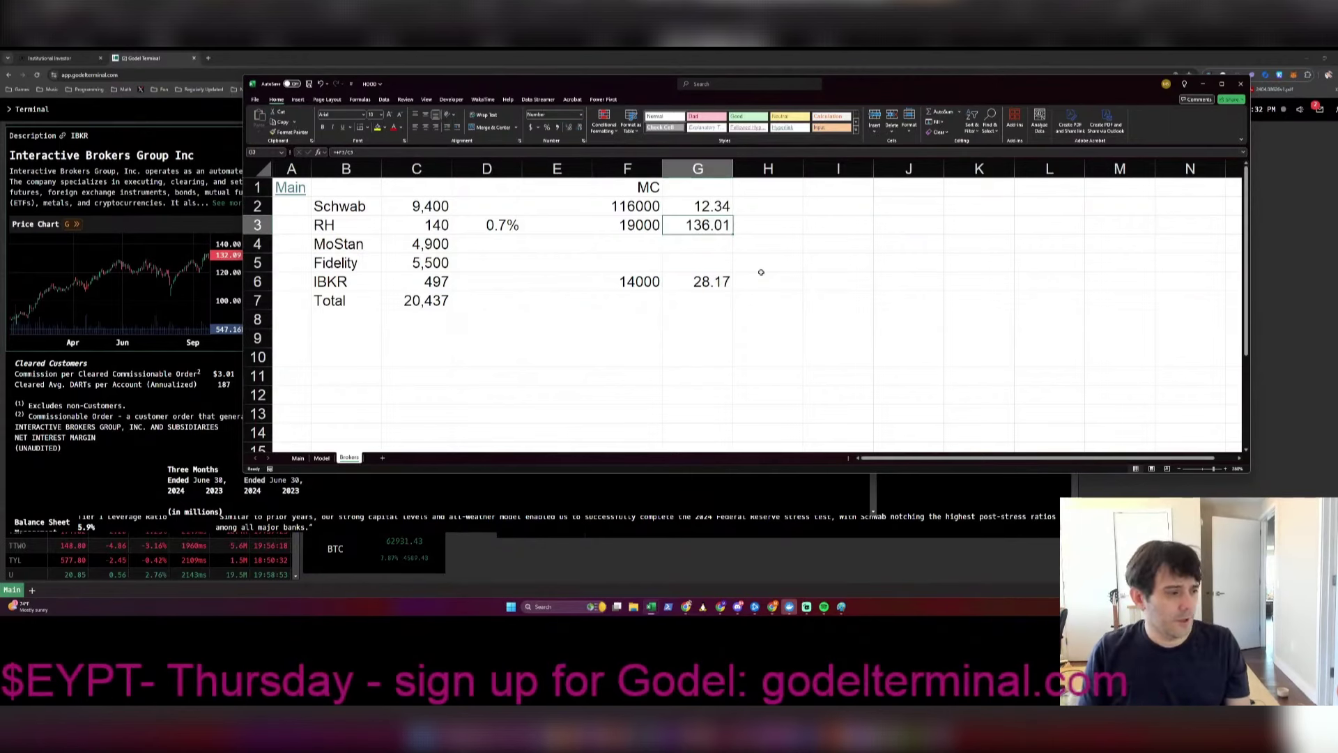